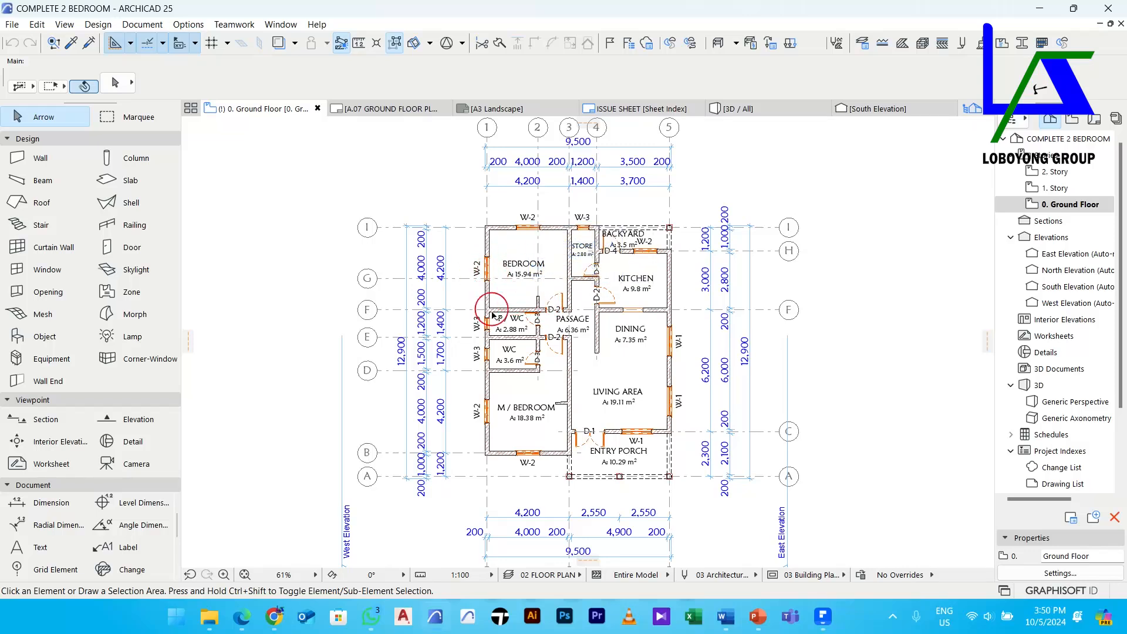
{"action": "middle_click_drag", "start_coordinate": [609, 343], "coordinate": [614, 304]}
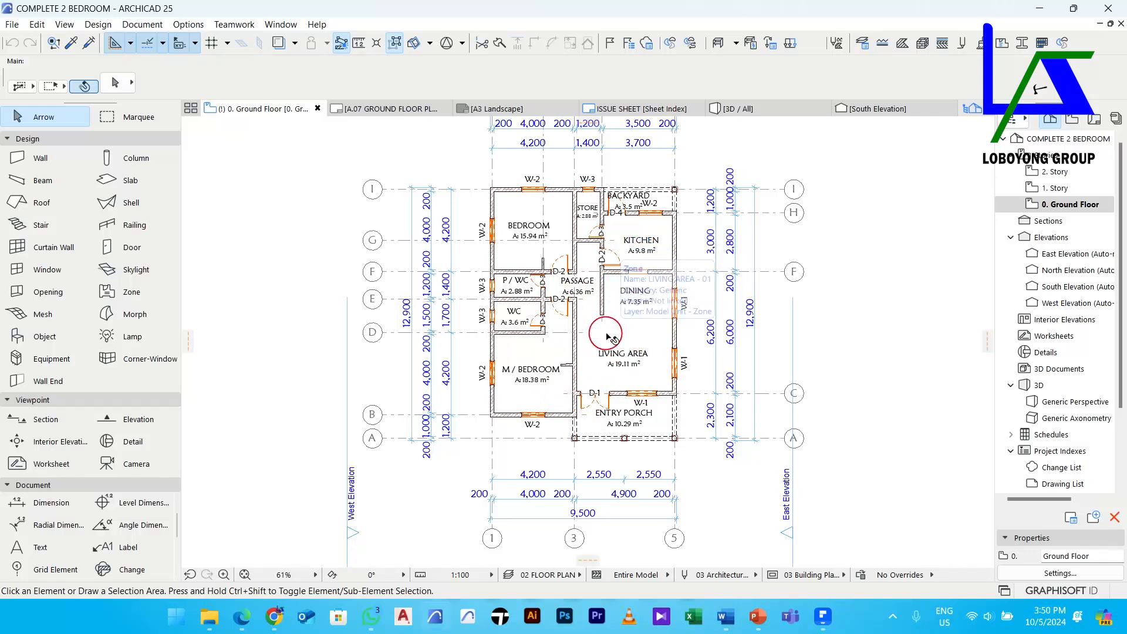
{"action": "middle_click_drag", "start_coordinate": [615, 318], "coordinate": [597, 347]}
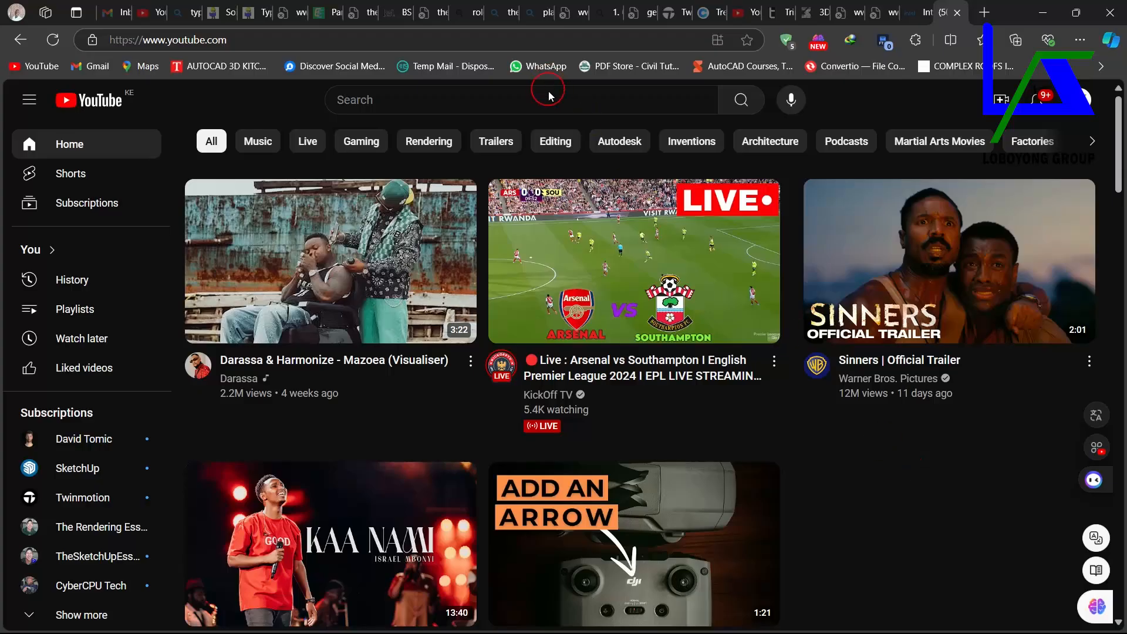
Search YouTube for "loboyong group" and subscribe to the Loboyong Group channel
{"action": "left_click", "coordinate": [552, 99]}
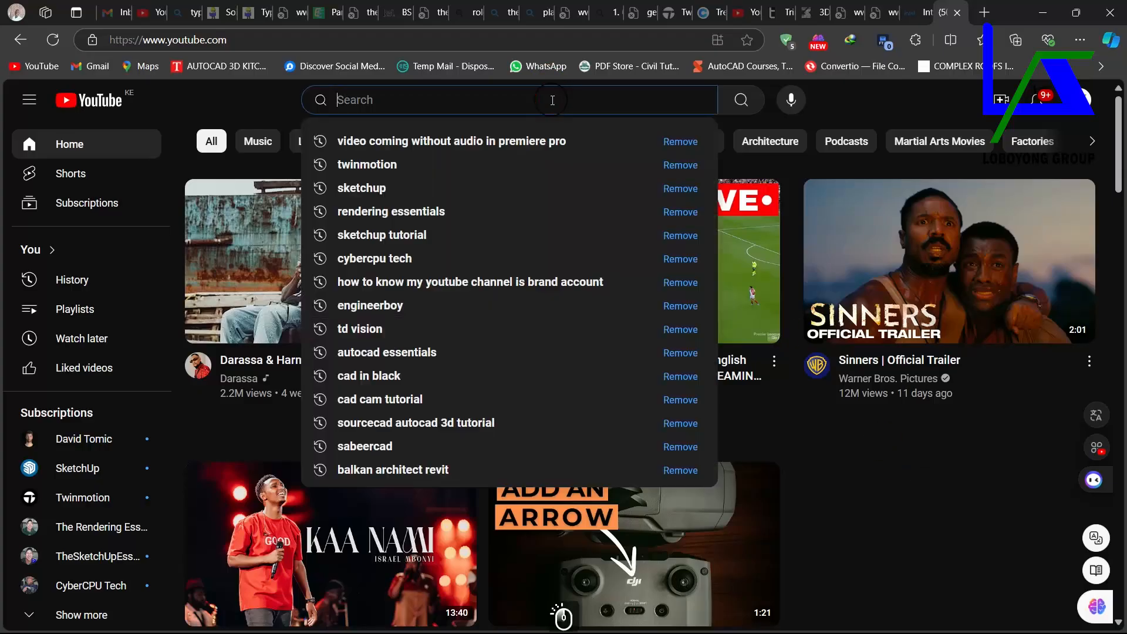
{"action": "type", "text": "loboyong group"}
{"action": "key", "text": "Return"}
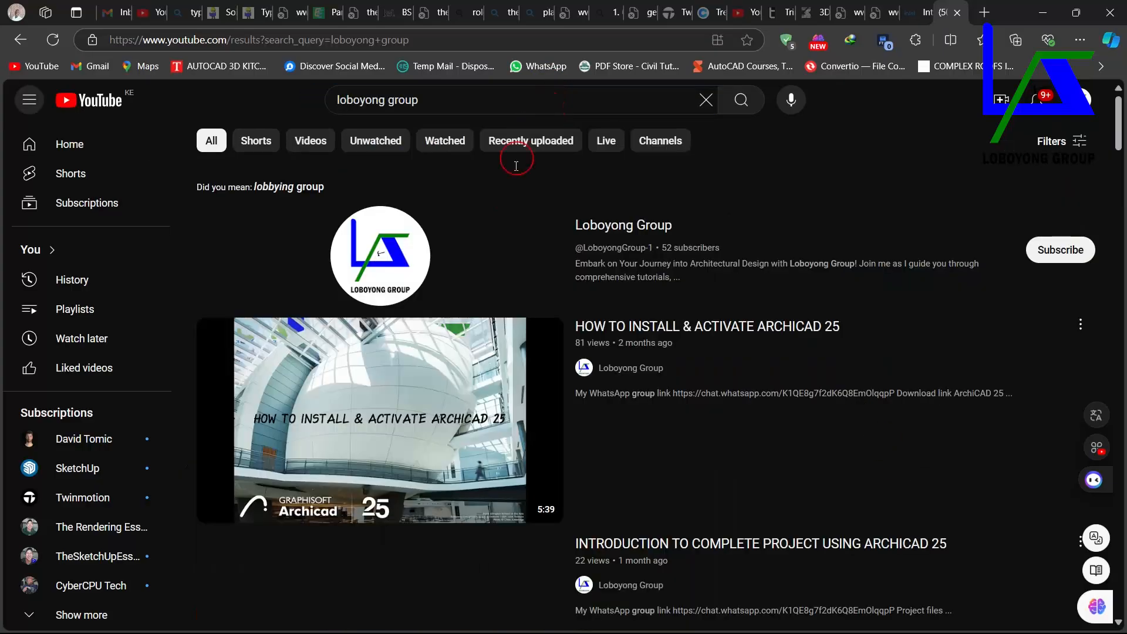
{"action": "left_click", "coordinate": [1072, 263]}
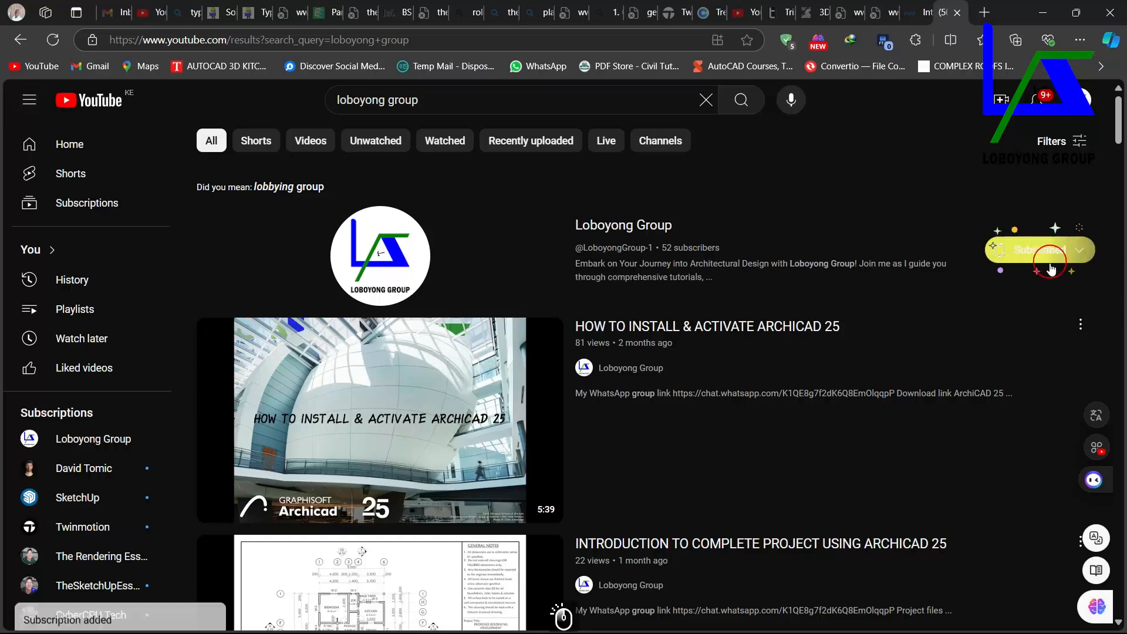
{"action": "left_click", "coordinate": [1069, 254]}
{"action": "left_click", "coordinate": [1038, 279]}
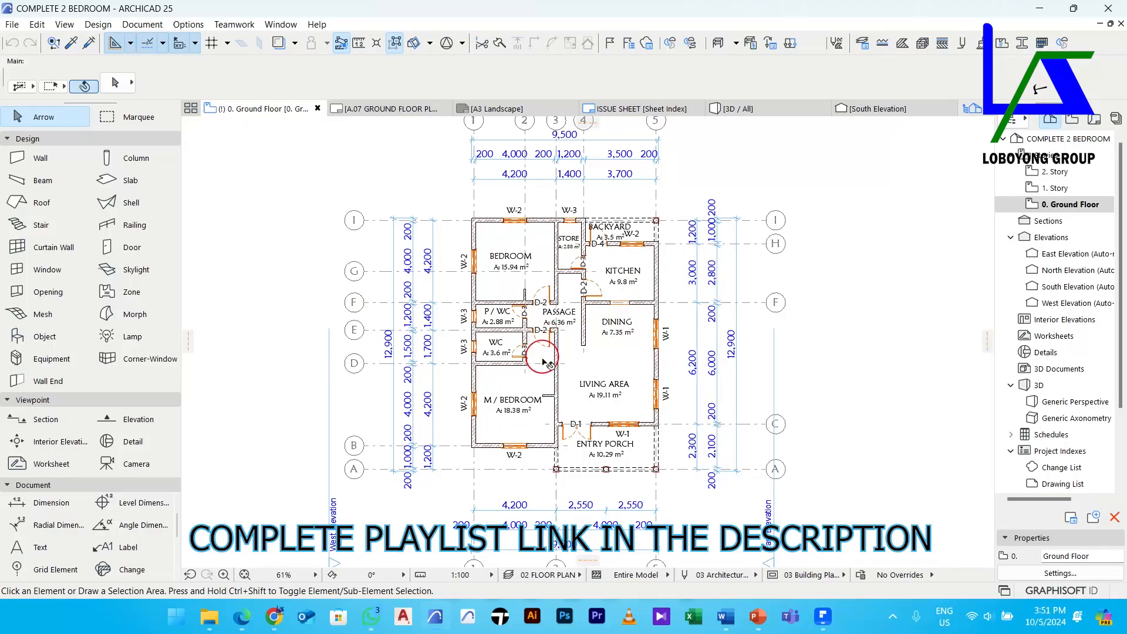
{"action": "left_click", "coordinate": [543, 388]}
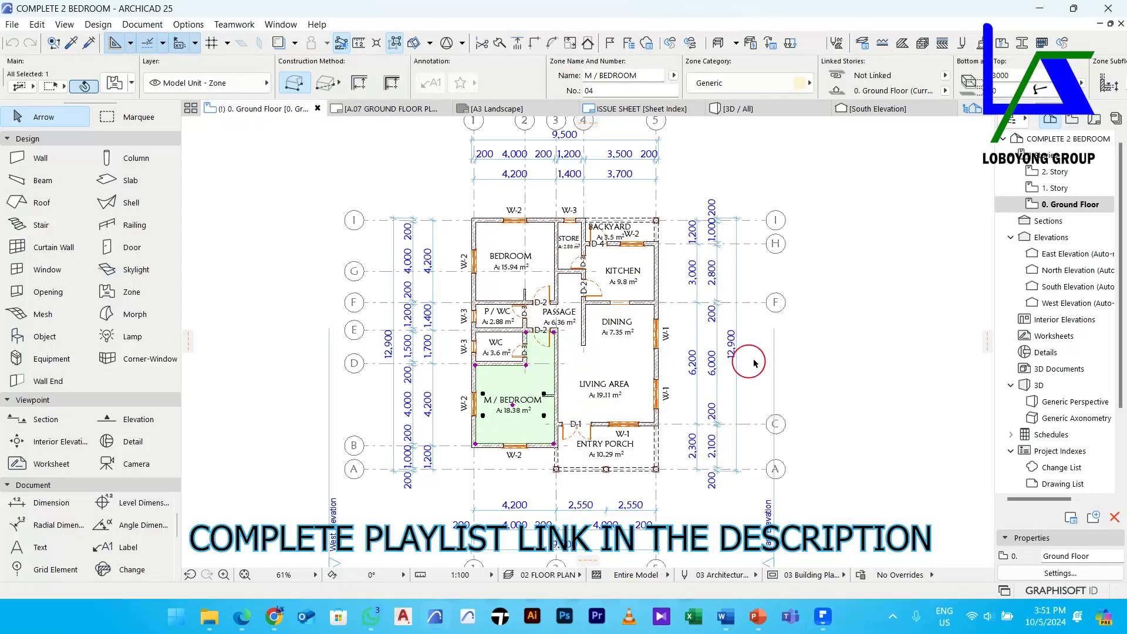
{"action": "left_click", "coordinate": [808, 327]}
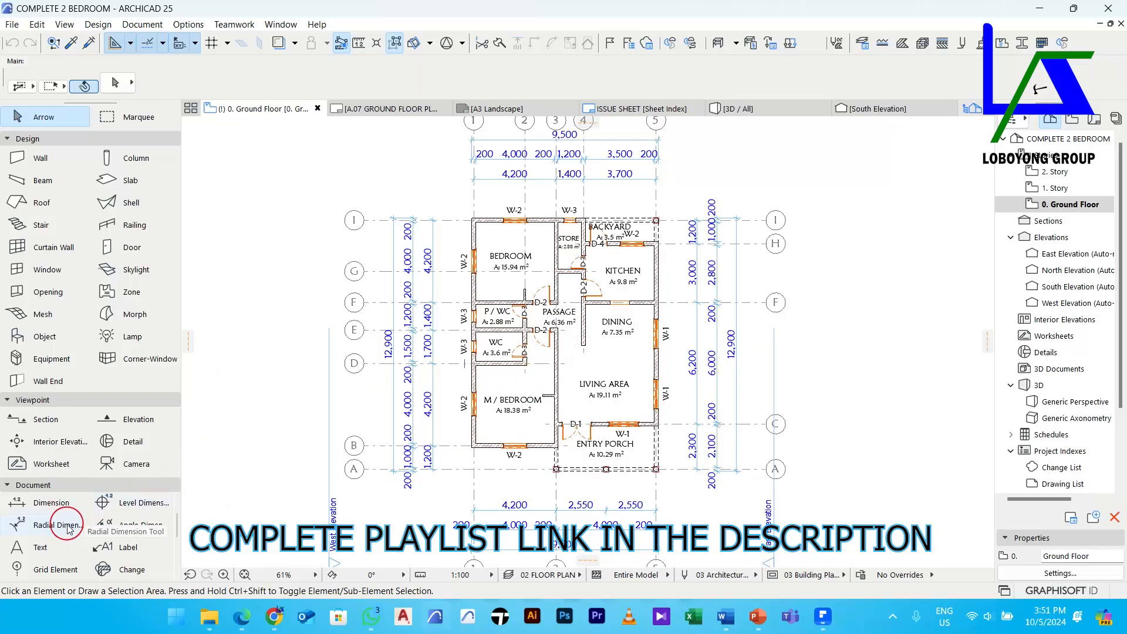
Draw a horizontal section line about 22,500 mm long across the plan through the P/WC and passage, looking towards the kitchen side
{"action": "left_click", "coordinate": [57, 409]}
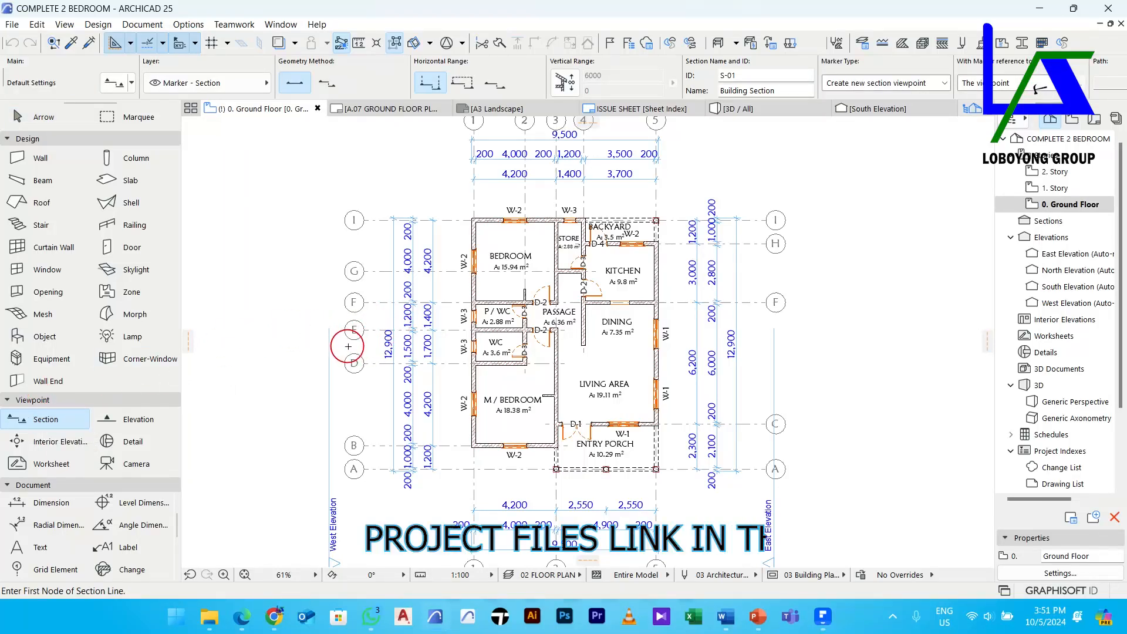
{"action": "scroll", "coordinate": [332, 332], "scroll_direction": "up", "scroll_amount": 2}
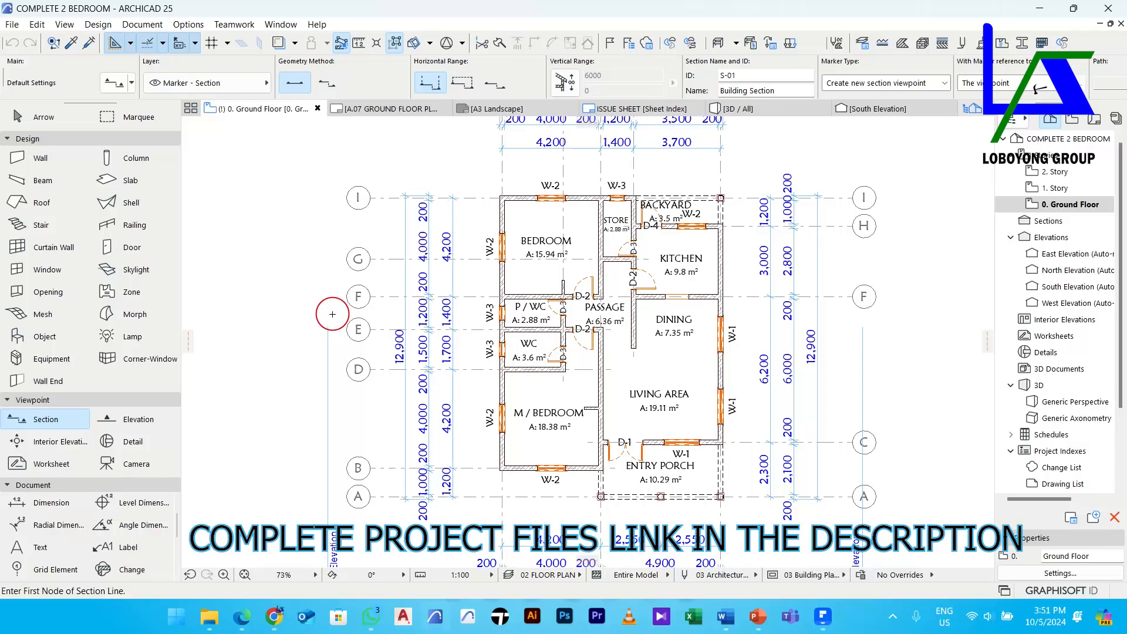
{"action": "left_click", "coordinate": [333, 312]}
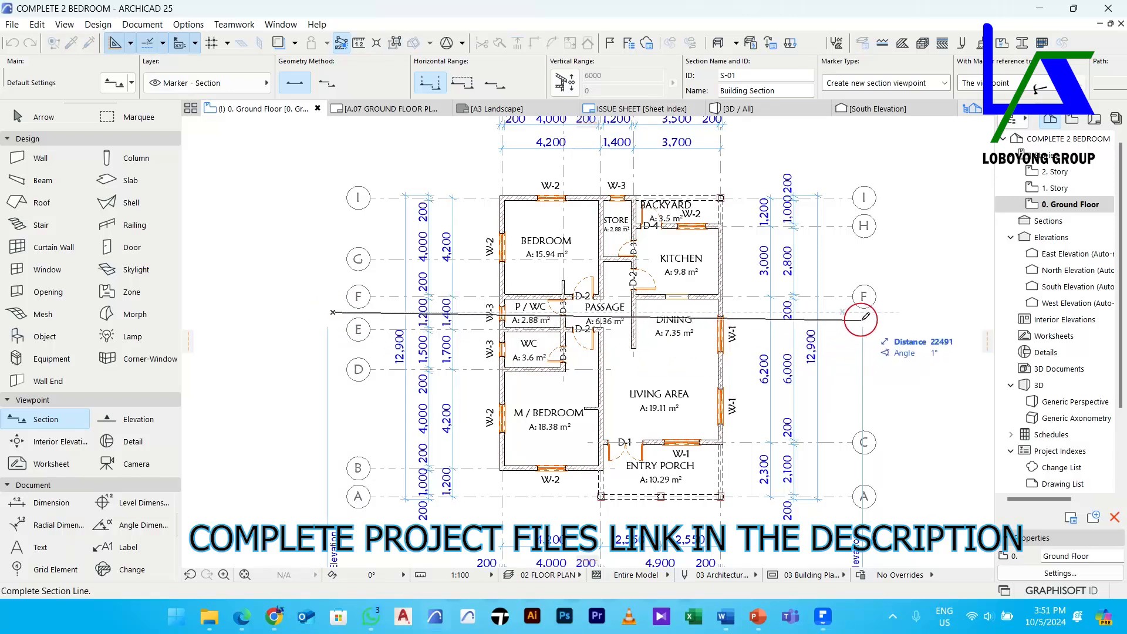
{"action": "left_click", "coordinate": [865, 313]}
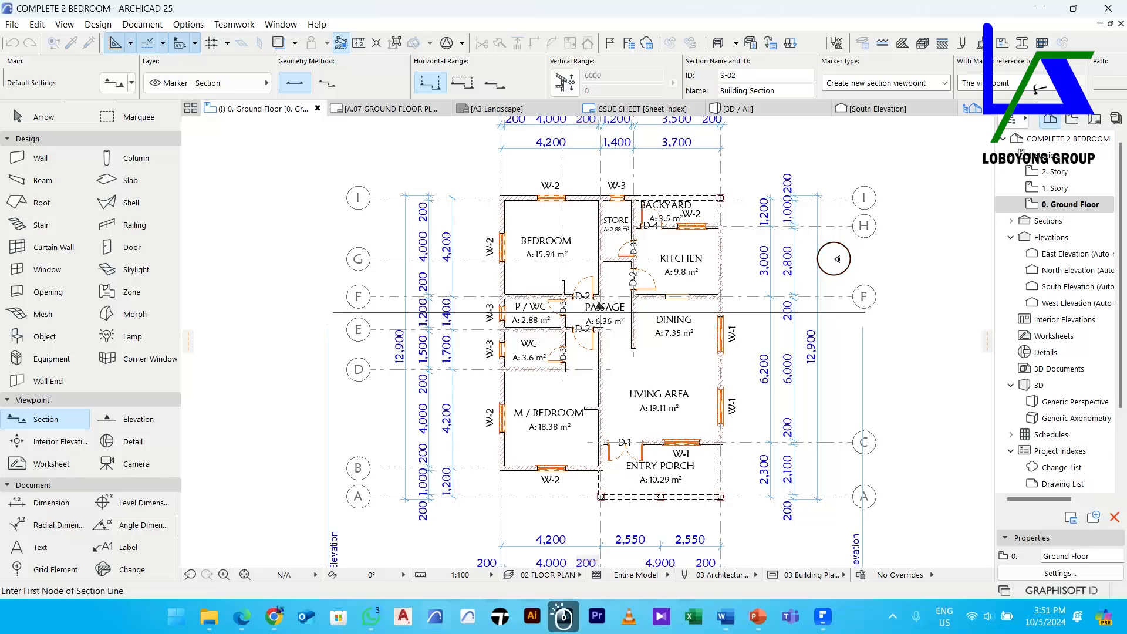
{"action": "left_click", "coordinate": [837, 259]}
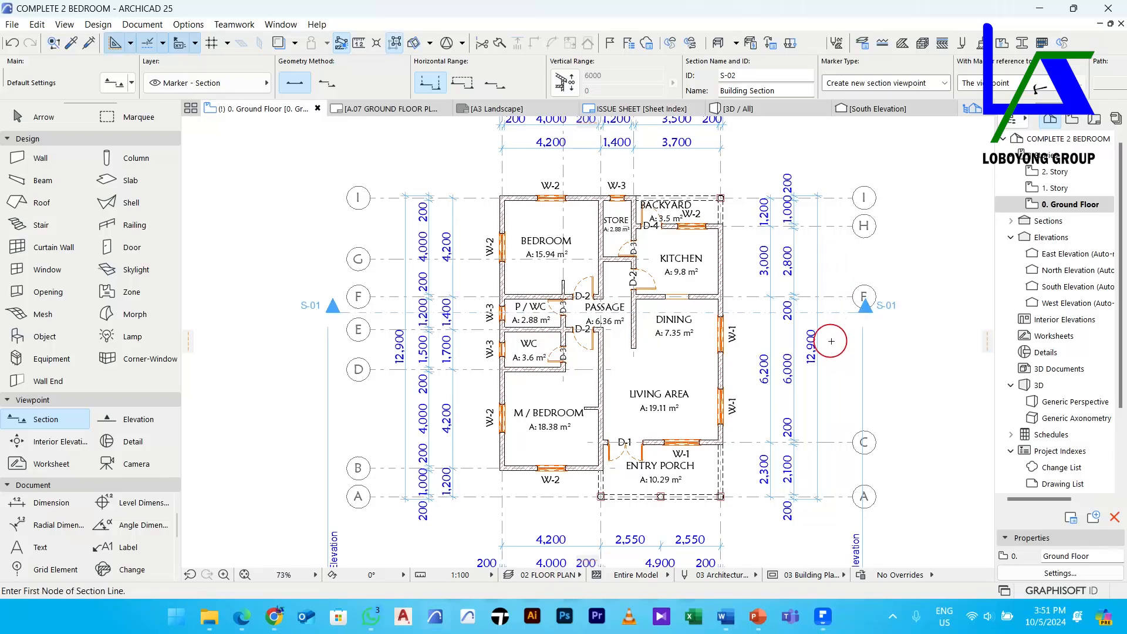
{"action": "key", "text": "Escape"}
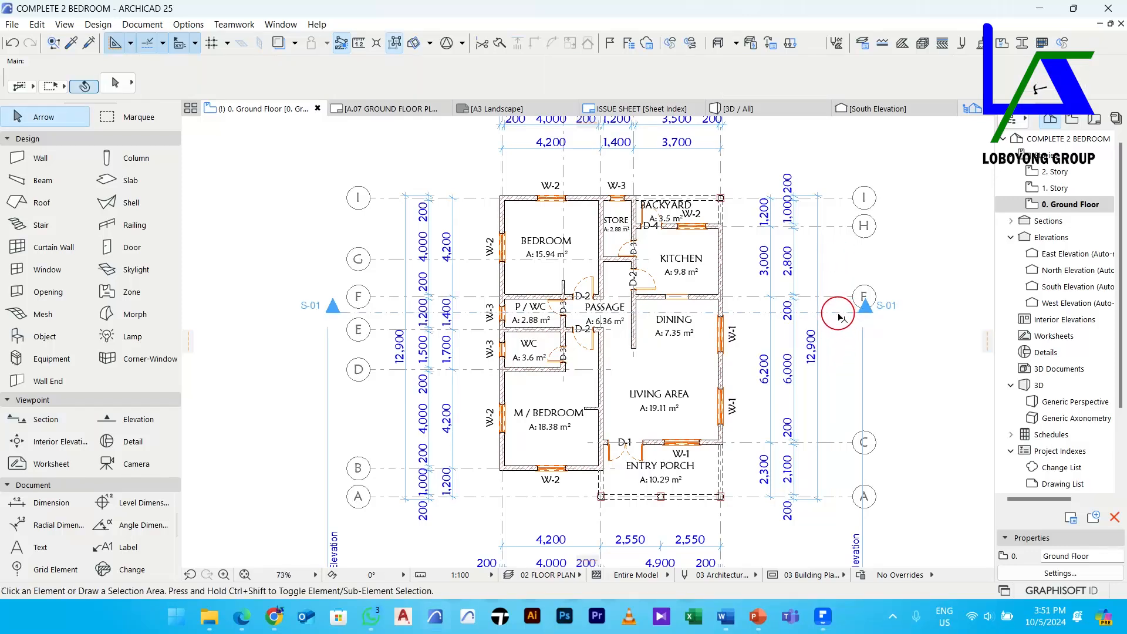
Set the new section's reference ID to X and its name to SECTIONAL ELEVATION X-X
{"action": "left_click", "coordinate": [839, 316]}
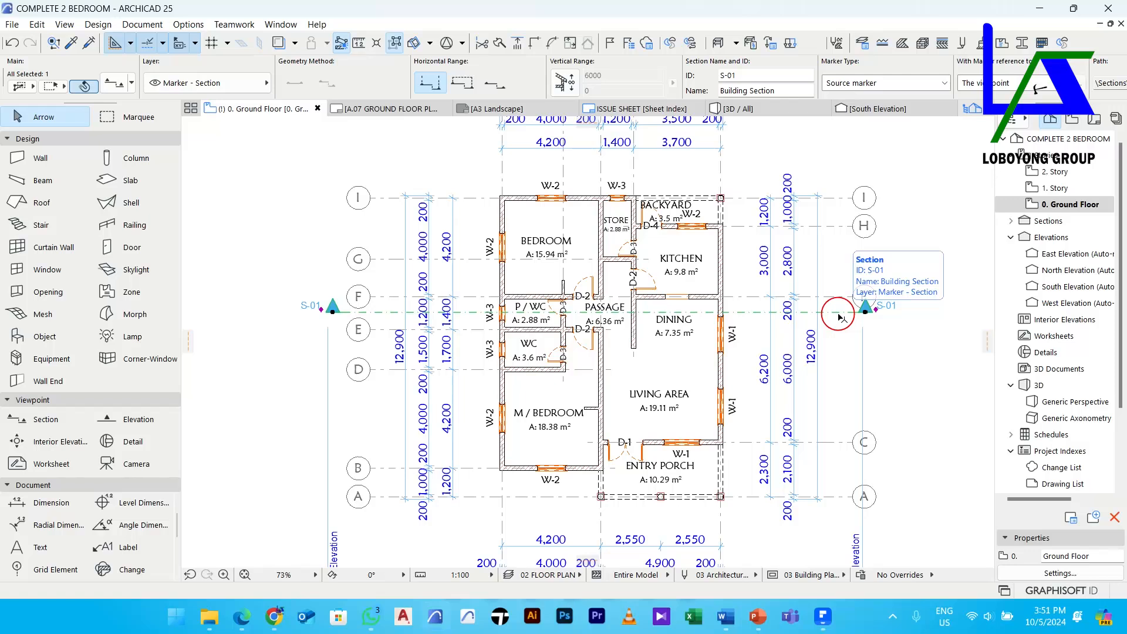
{"action": "left_click", "coordinate": [112, 84]}
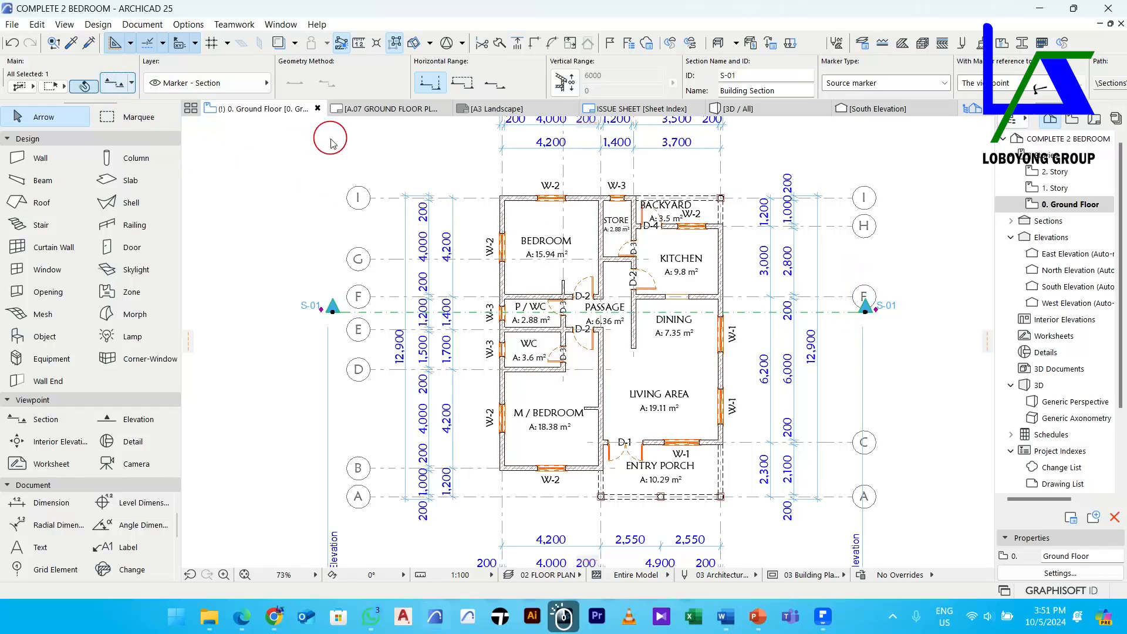
{"action": "left_click", "coordinate": [385, 78]}
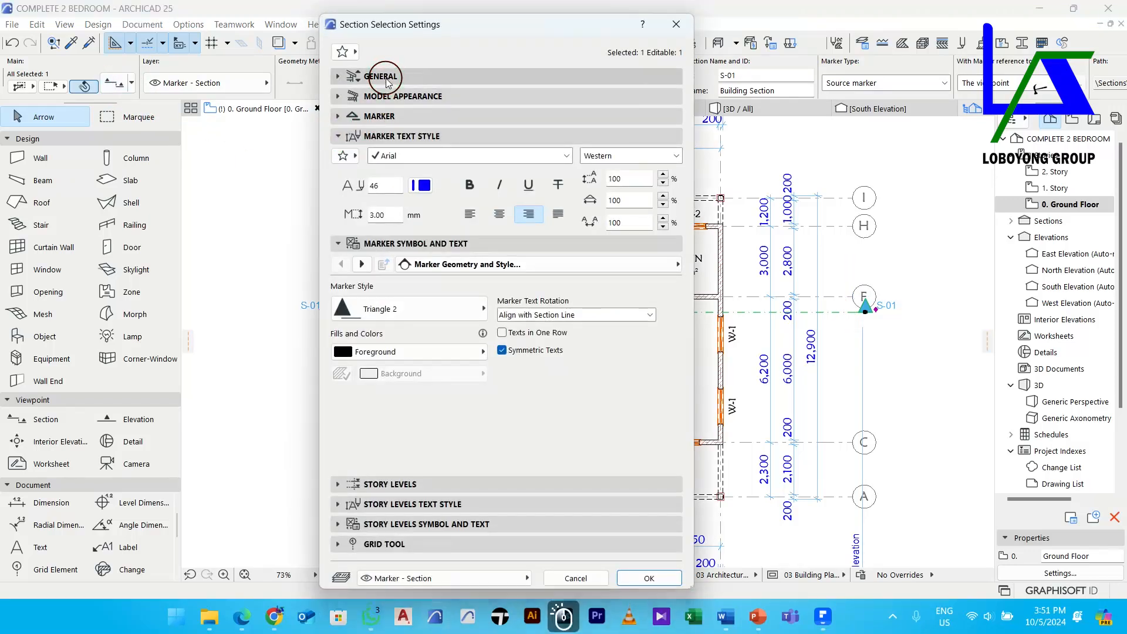
{"action": "left_click_drag", "start_coordinate": [483, 96], "coordinate": [417, 110]}
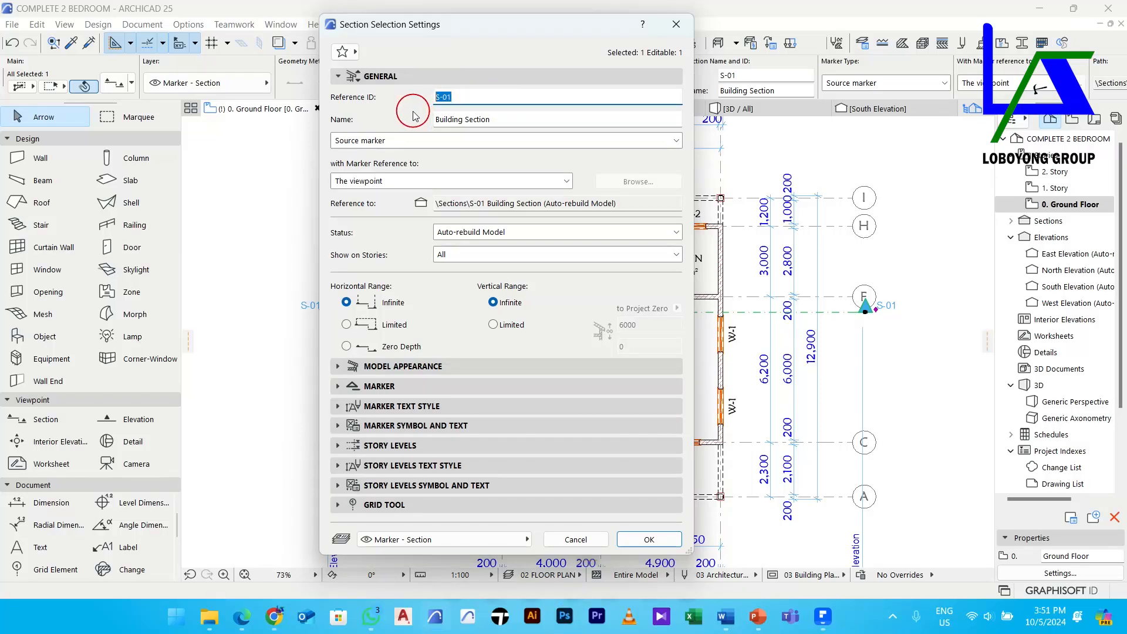
{"action": "left_click_drag", "start_coordinate": [504, 118], "coordinate": [415, 118]}
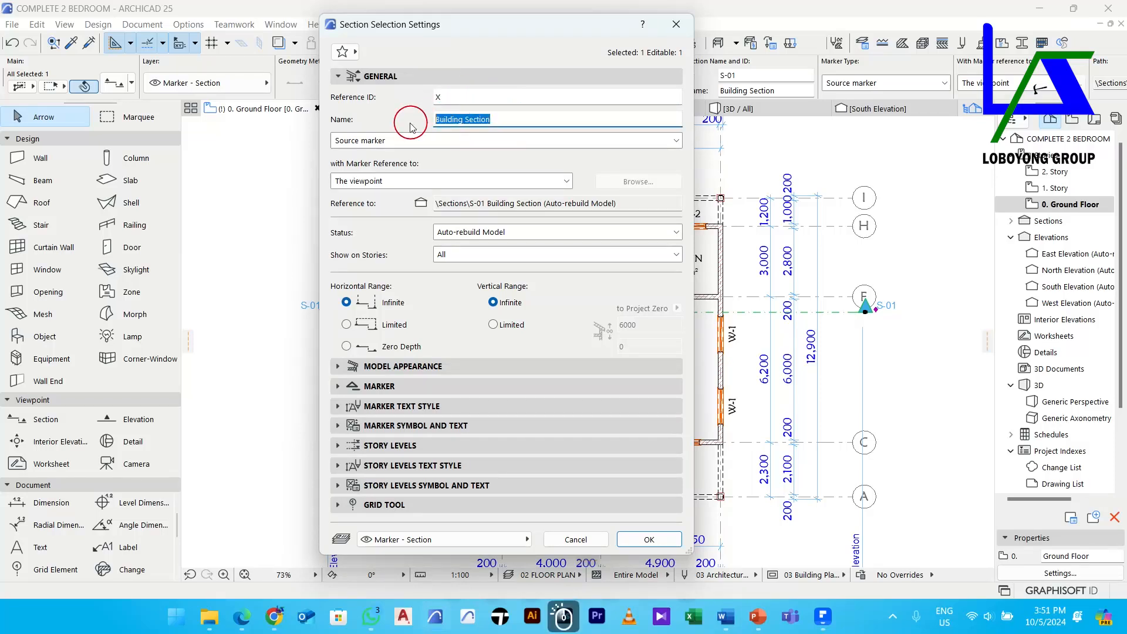
{"action": "type", "text": "S"}
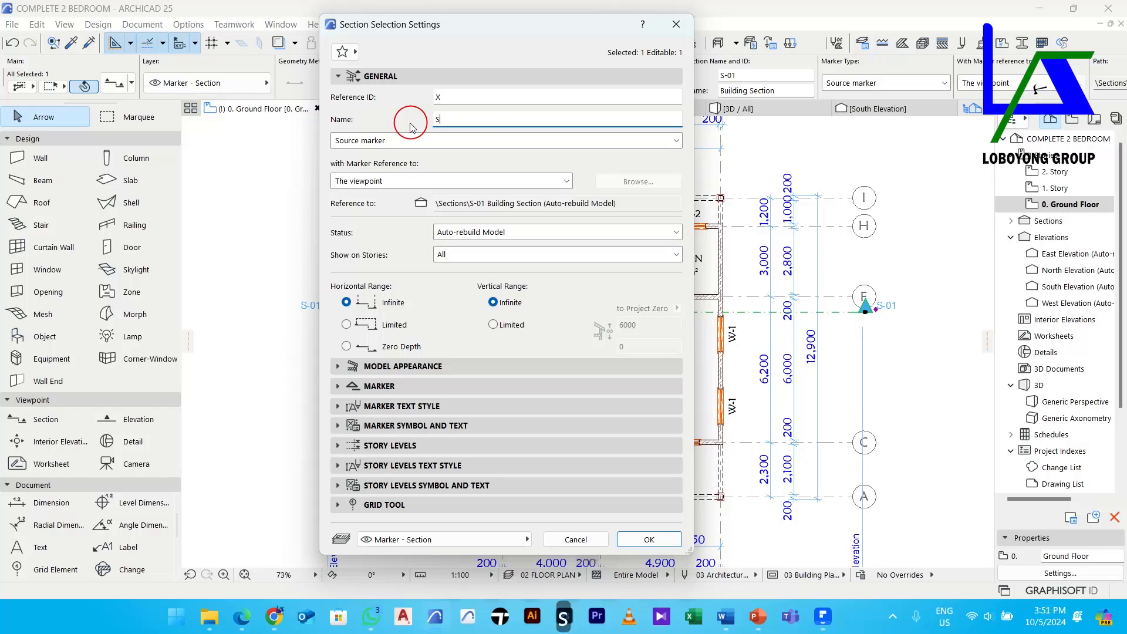
{"action": "type", "text": "ECTIONAL"}
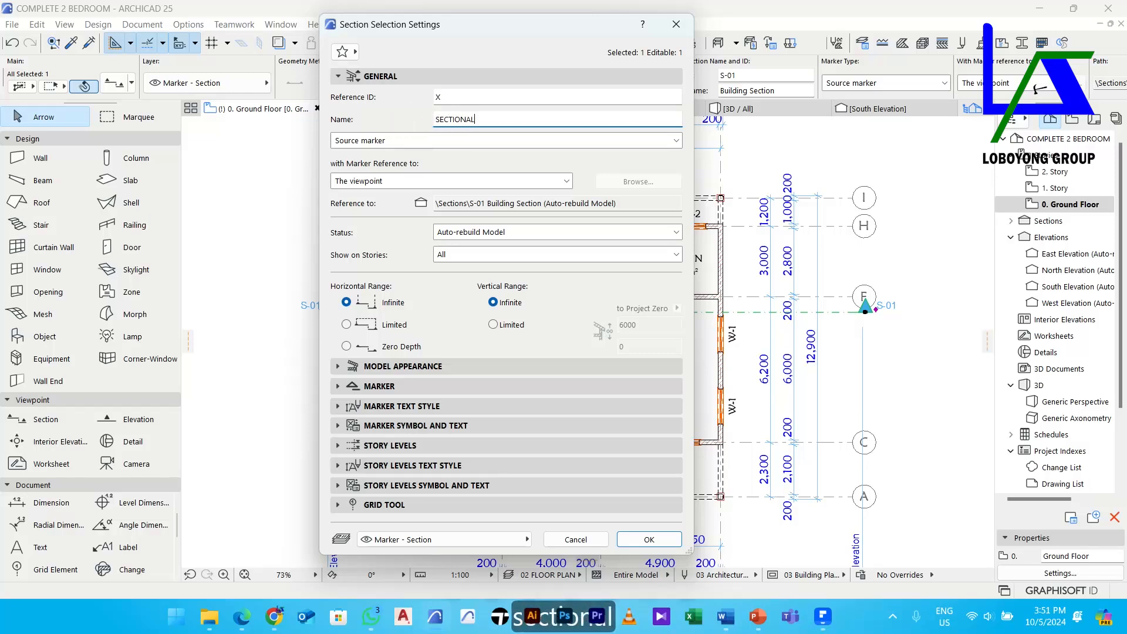
{"action": "type", "text": " ELEVATION"}
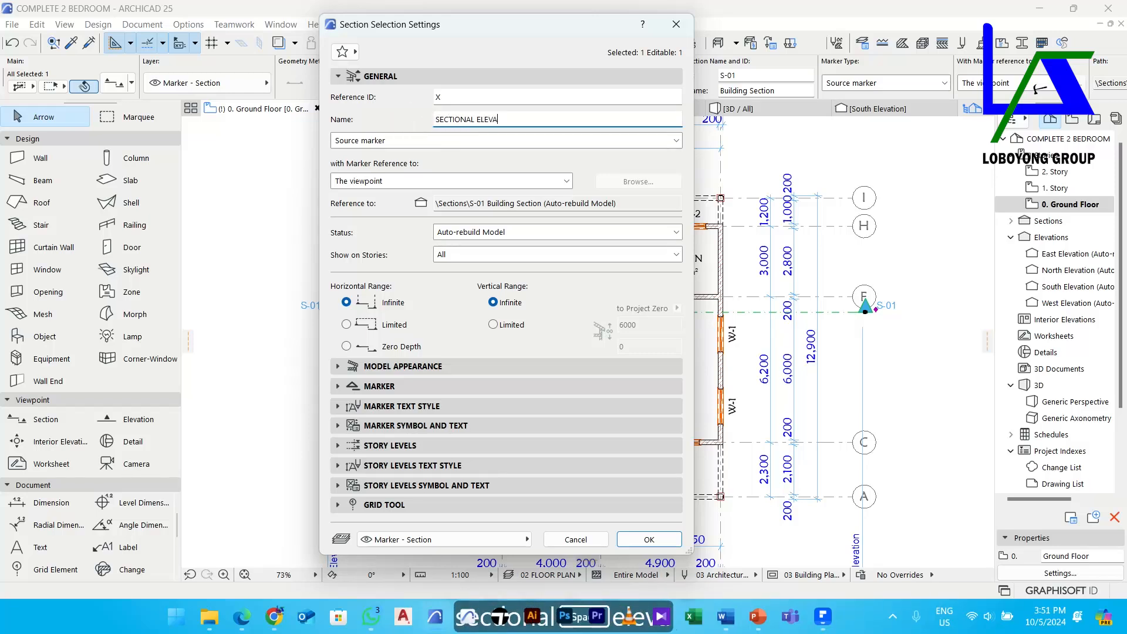
{"action": "left_click", "coordinate": [411, 128]}
{"action": "type", "text": "X-X"}
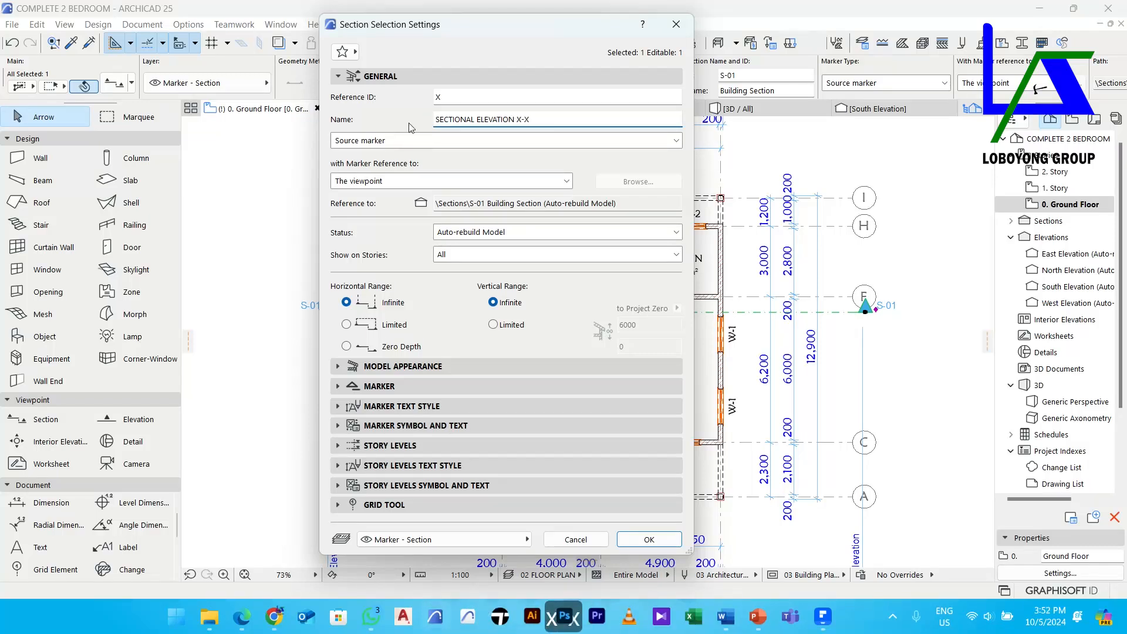
Set the section's marker reference to the first placed drawing of the viewpoint and apply the settings
{"action": "left_click", "coordinate": [403, 180]}
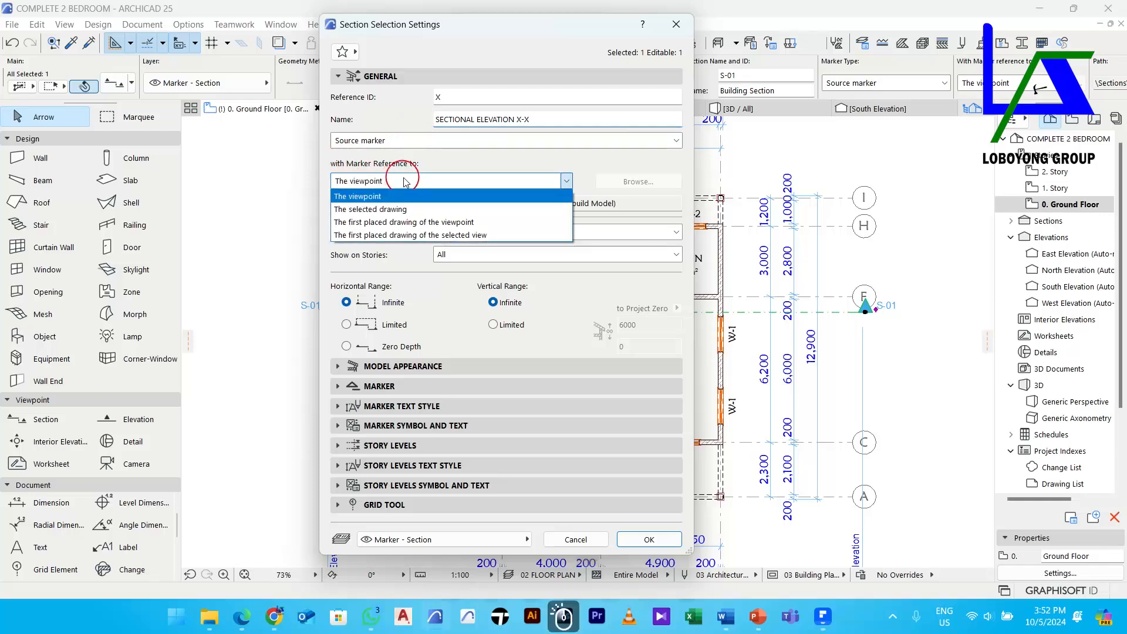
{"action": "left_click", "coordinate": [402, 222]}
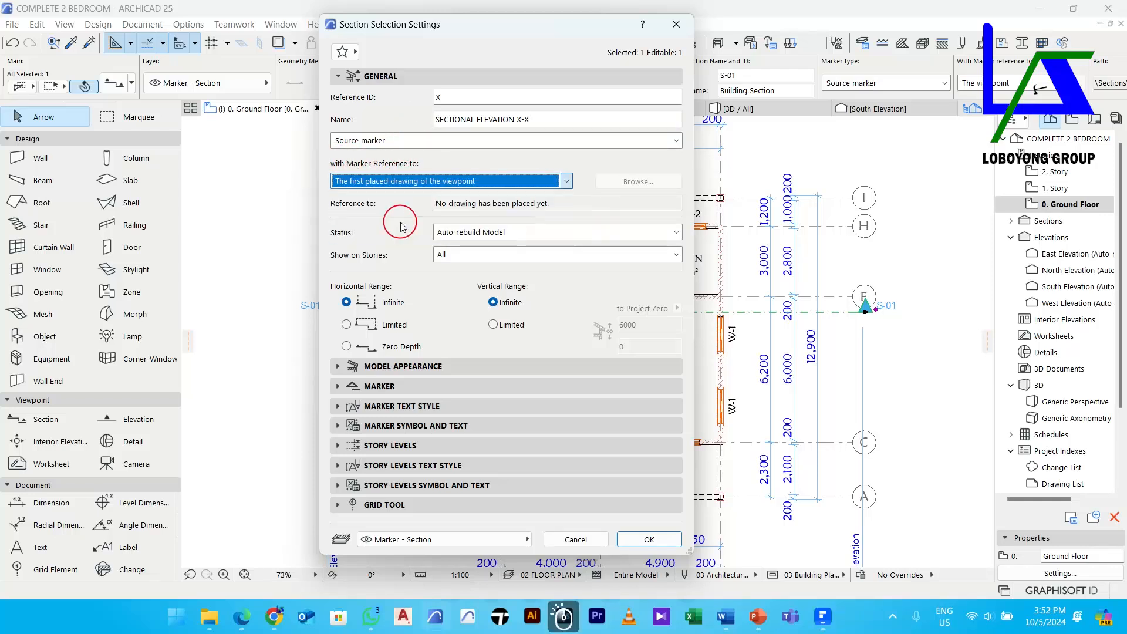
{"action": "left_click", "coordinate": [656, 543]}
{"action": "left_click", "coordinate": [883, 379]}
Open the X SECTIONAL ELEVATION X-X viewpoint from the project's sections
{"action": "left_click", "coordinate": [1011, 222]}
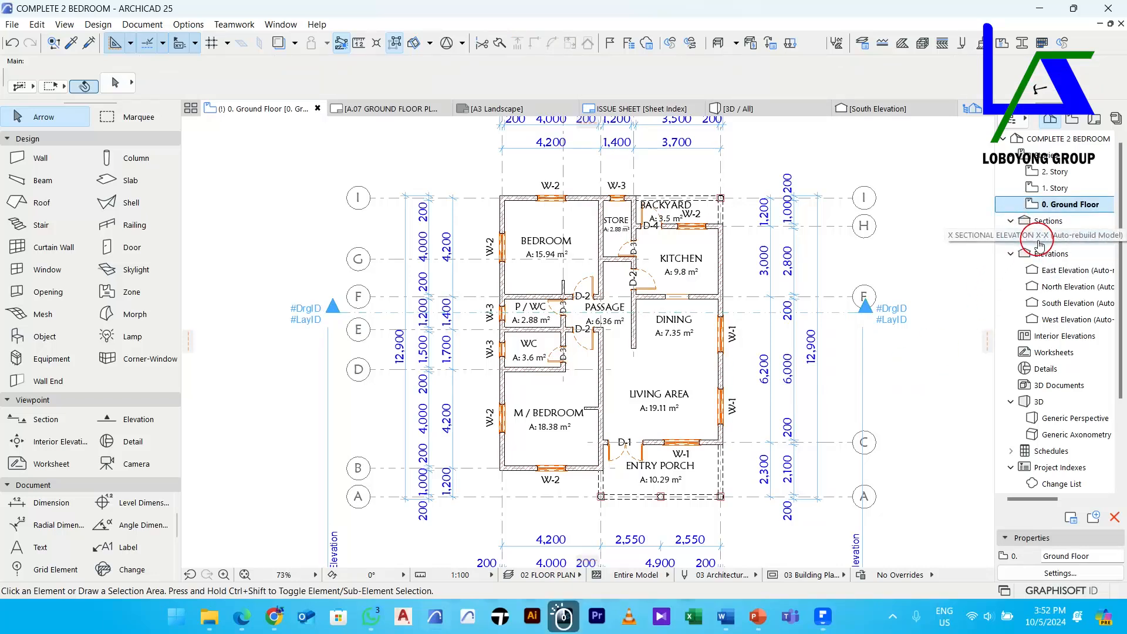
{"action": "double_click", "coordinate": [1021, 237]}
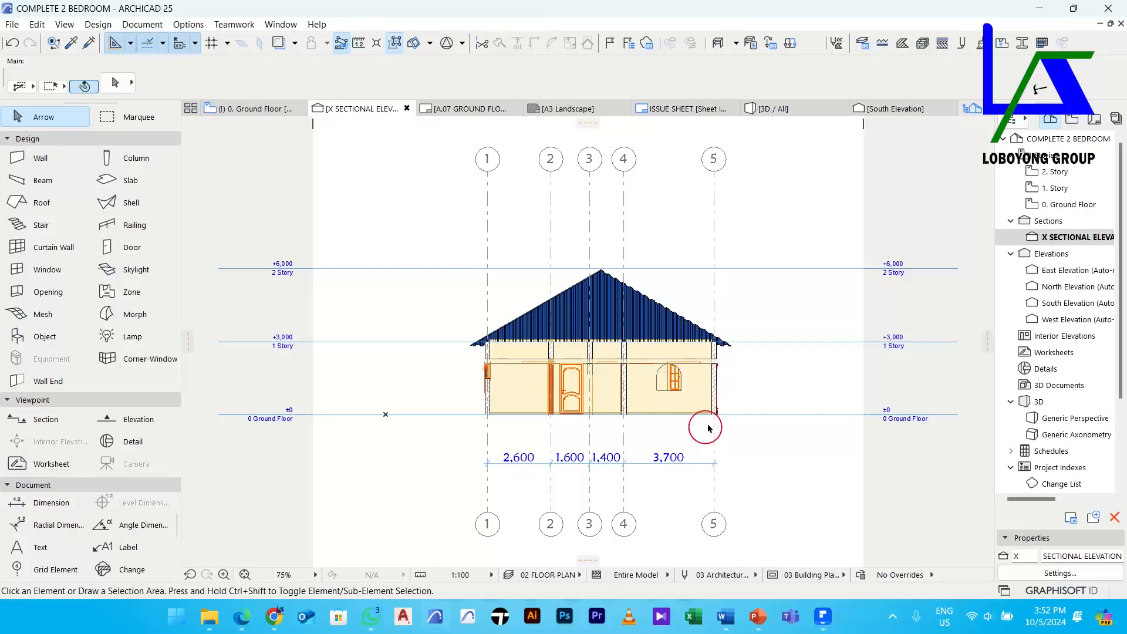
{"action": "middle_click_drag", "start_coordinate": [664, 412], "coordinate": [623, 395]}
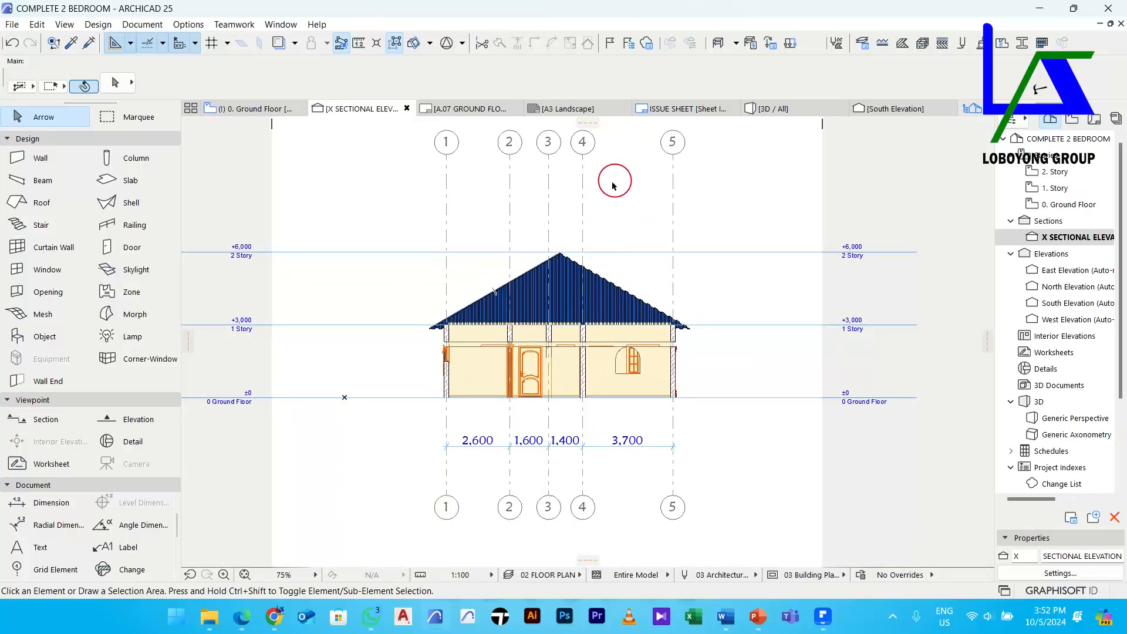
{"action": "middle_click_drag", "start_coordinate": [639, 308], "coordinate": [639, 297]}
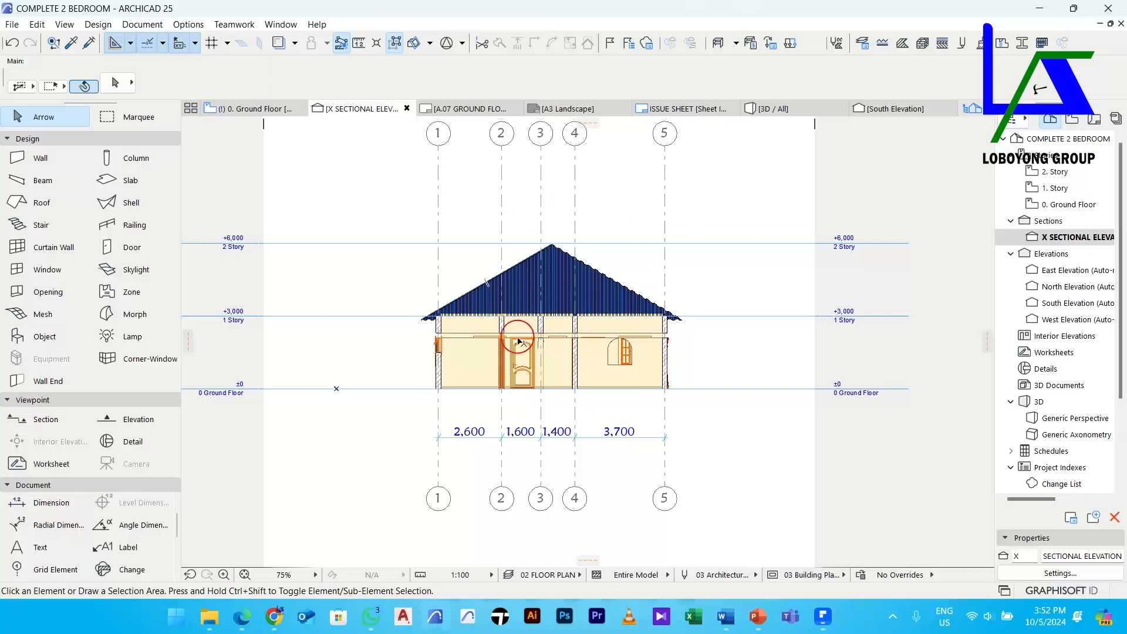
Enable Uniform Cut Pens for the cut elements in the section's model appearance settings
{"action": "right_click", "coordinate": [1068, 236]}
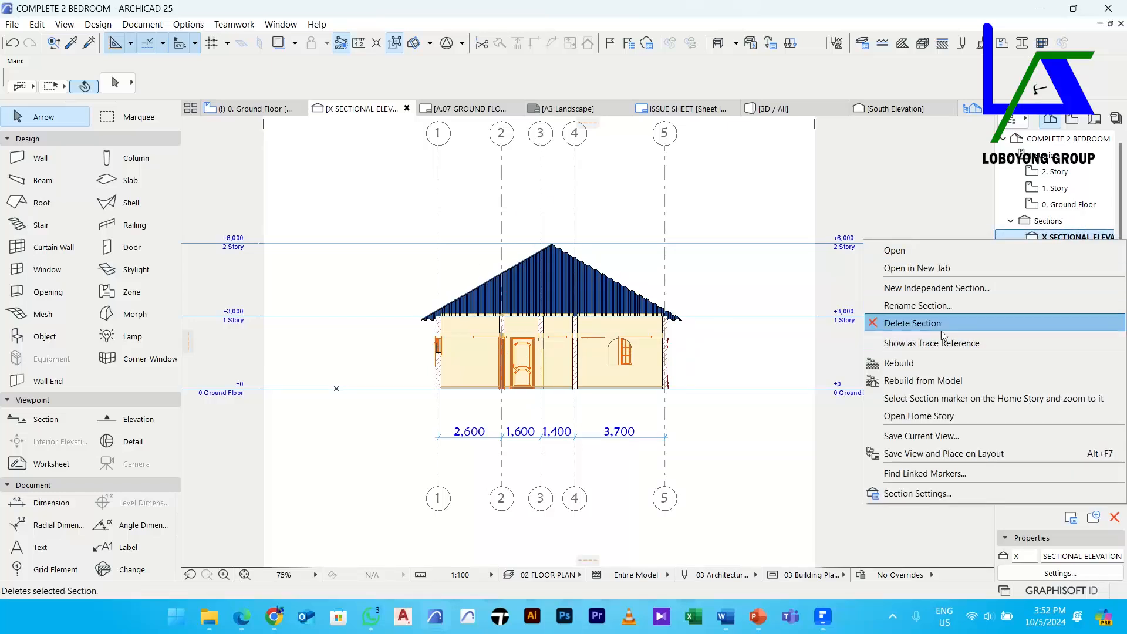
{"action": "left_click", "coordinate": [922, 499]}
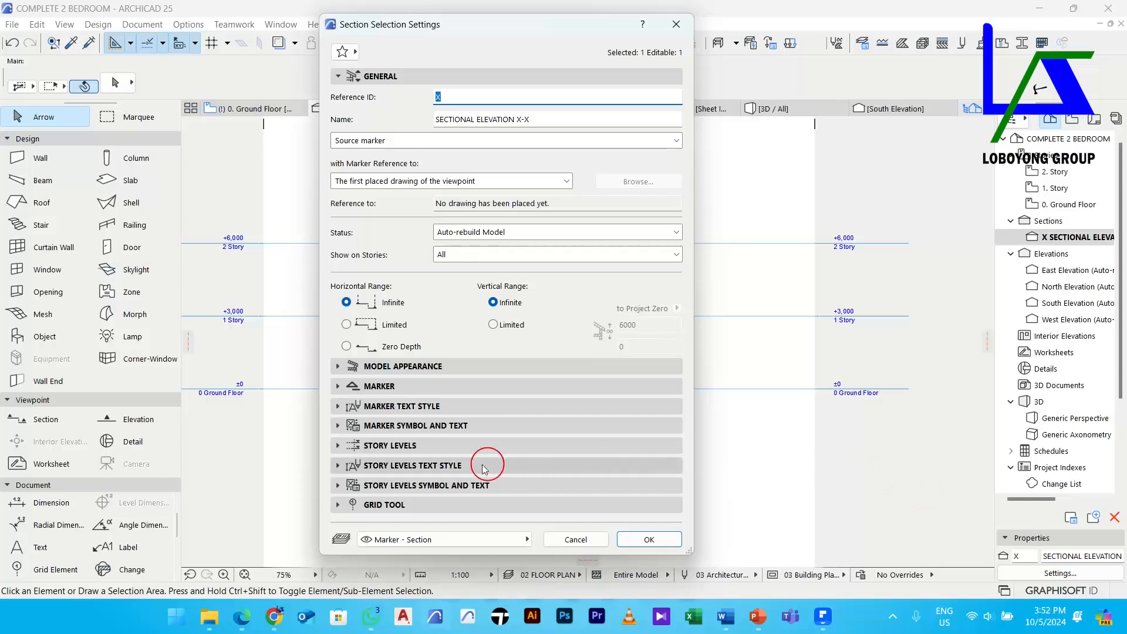
{"action": "left_click", "coordinate": [387, 366]}
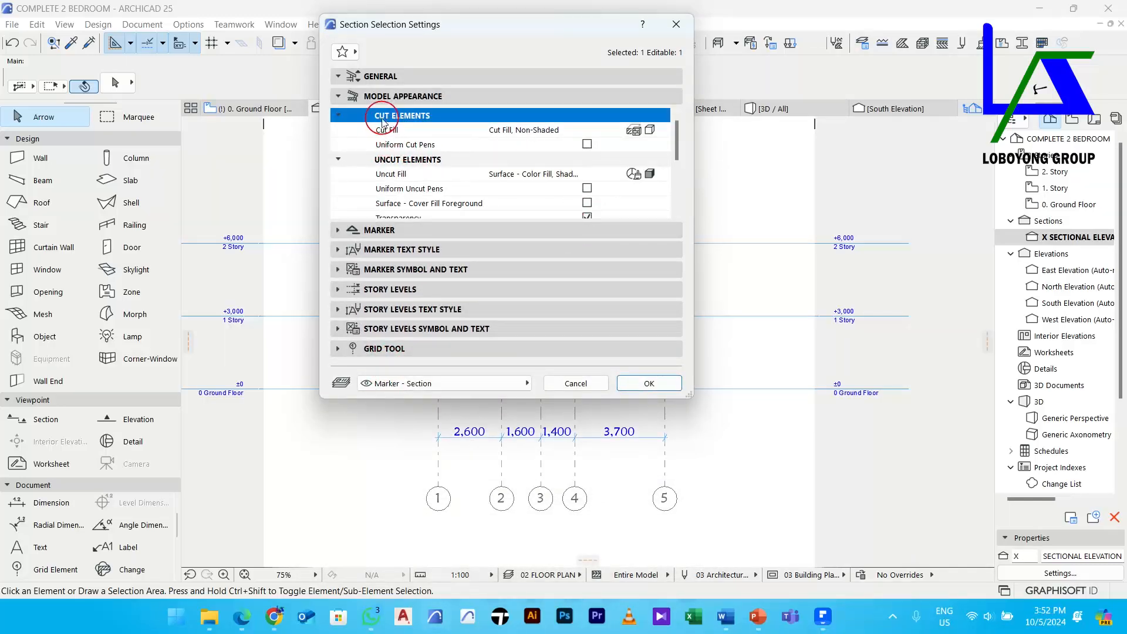
{"action": "left_click", "coordinate": [587, 144]}
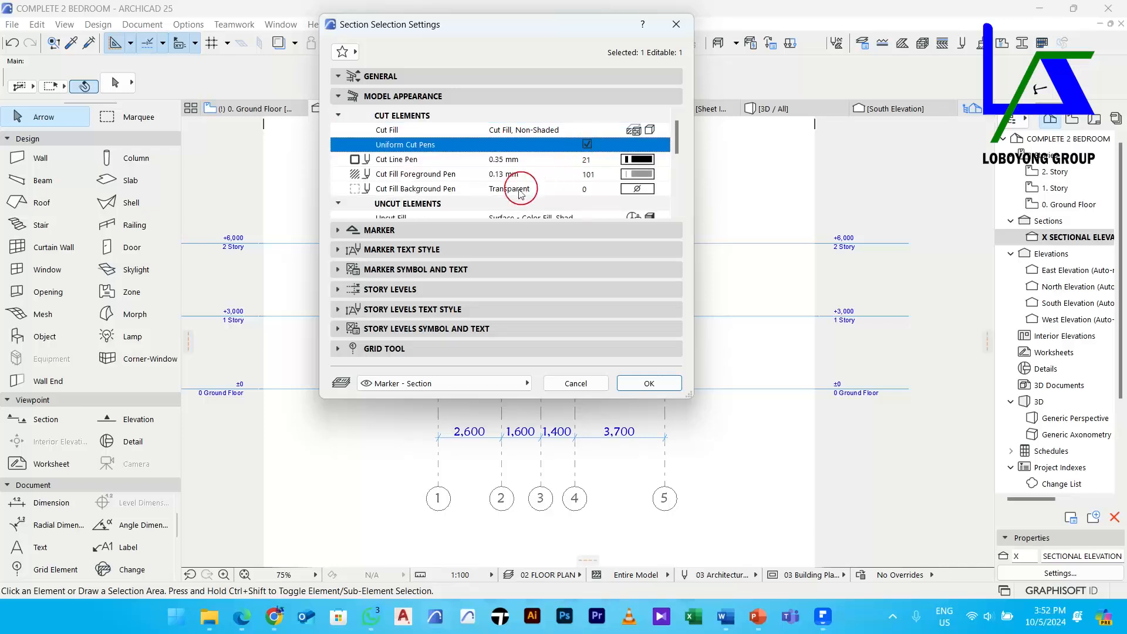
Set the uncut elements' fill to Uniform Pen - Color Fill, Non-Shaded in the section's model appearance settings
{"action": "scroll", "coordinate": [521, 187], "scroll_direction": "down", "scroll_amount": 3}
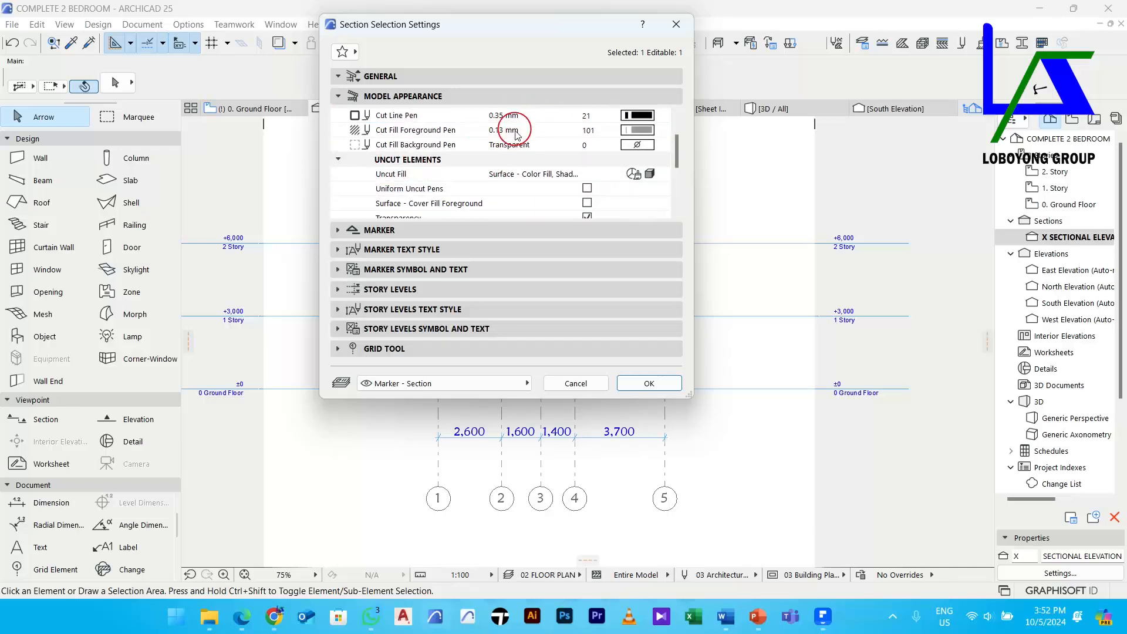
{"action": "left_click", "coordinate": [584, 174]}
{"action": "left_click", "coordinate": [662, 174]}
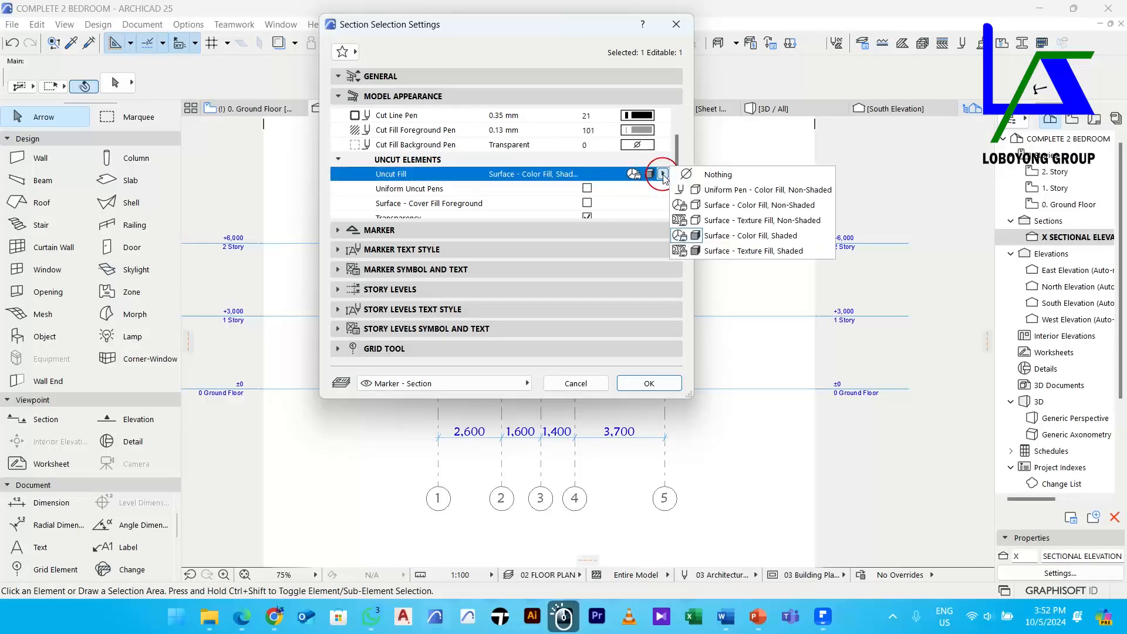
{"action": "left_click", "coordinate": [728, 190]}
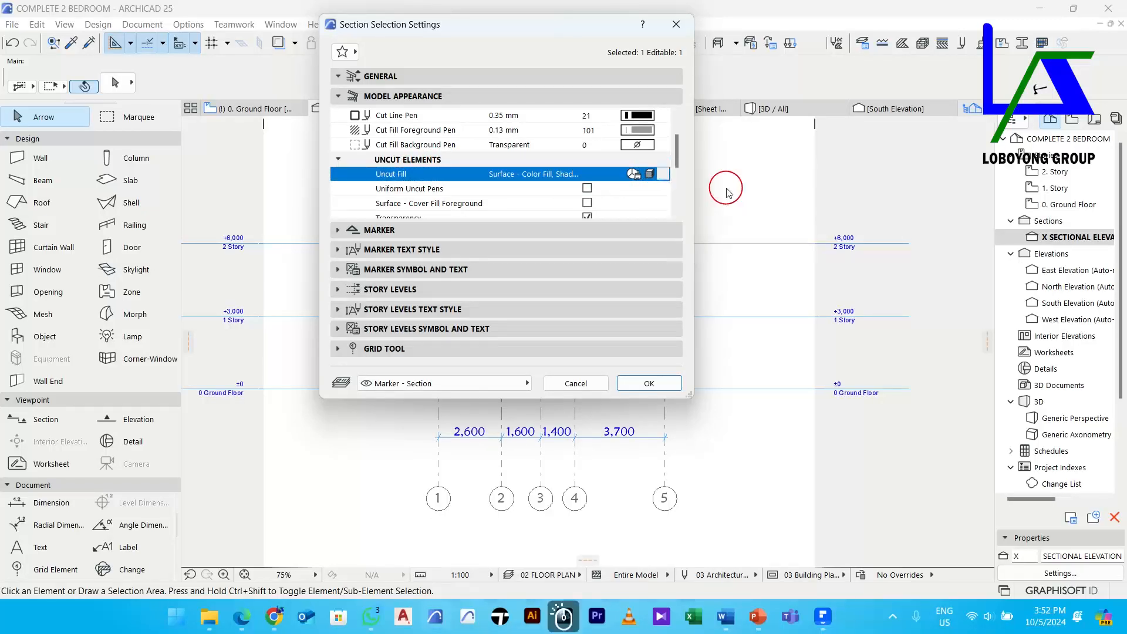
Enable Uniform Uncut Pens and turn off Transparency for the uncut elements, applying the section settings
{"action": "left_click", "coordinate": [587, 204]}
{"action": "left_click", "coordinate": [587, 203]}
{"action": "scroll", "coordinate": [587, 200], "scroll_direction": "down", "scroll_amount": 3}
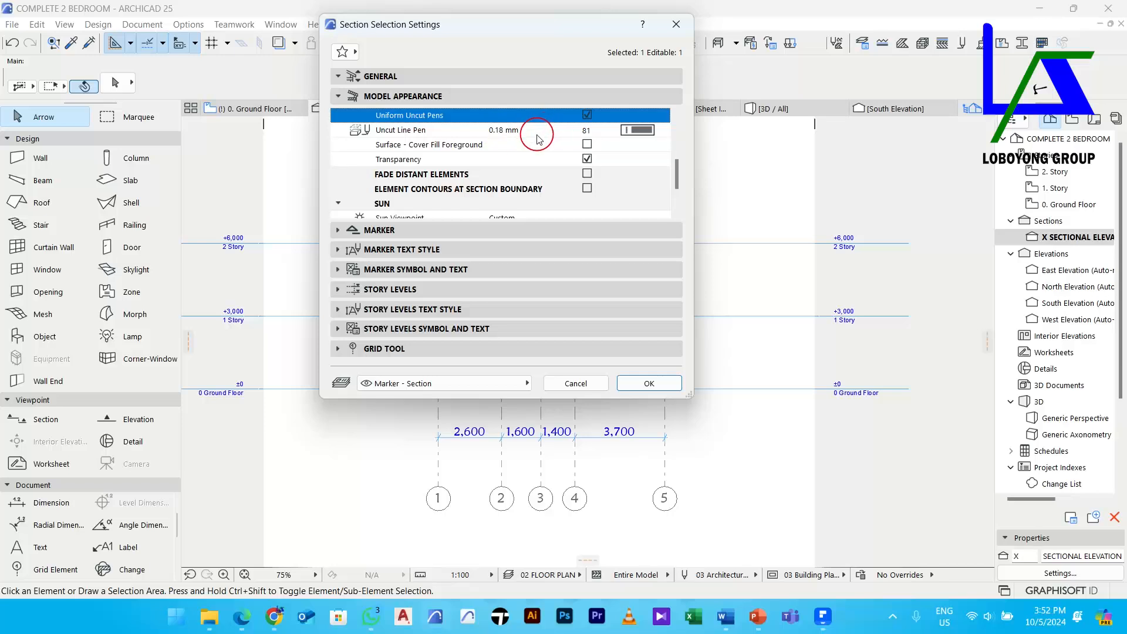
{"action": "left_click", "coordinate": [588, 162]}
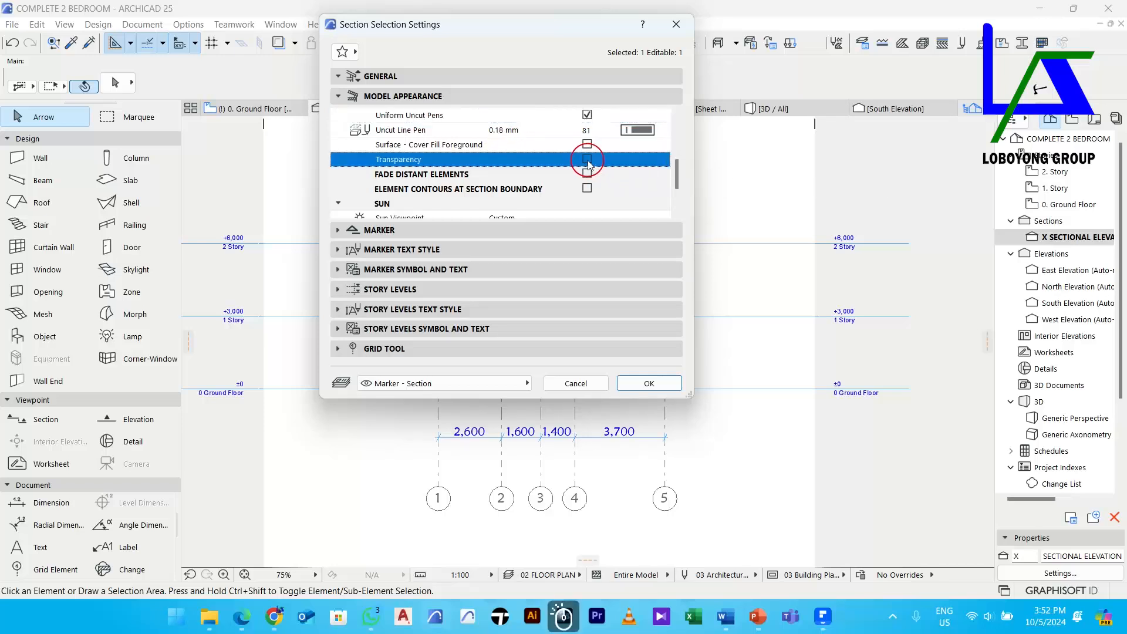
{"action": "left_click", "coordinate": [656, 383]}
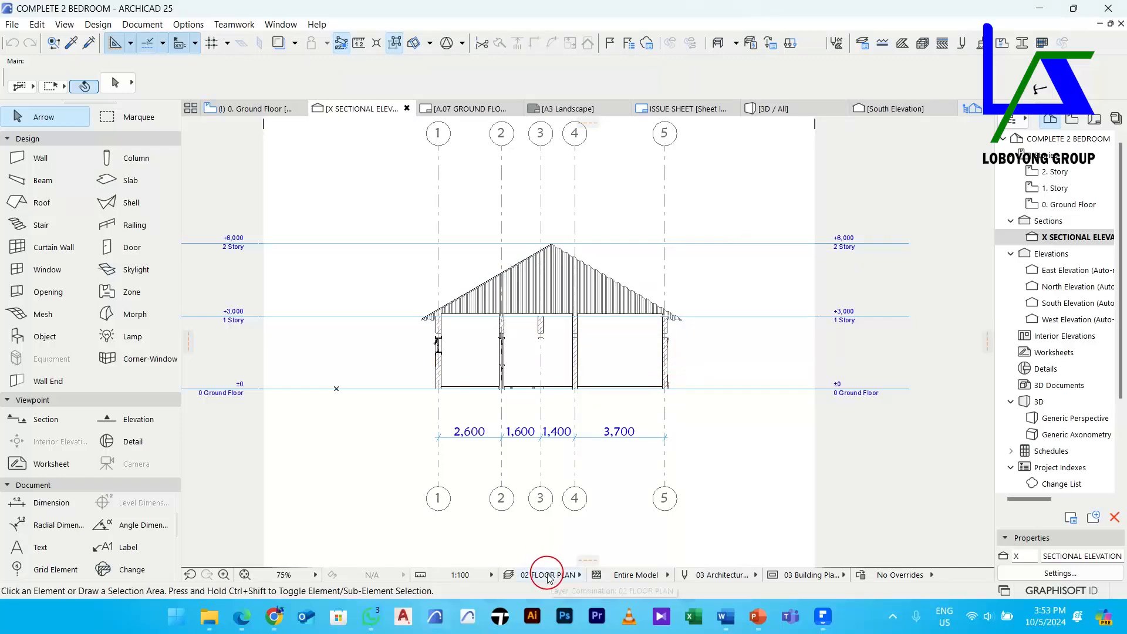
Switch the section view's layer combination to 04 SECTIONS
{"action": "left_click", "coordinate": [549, 575]}
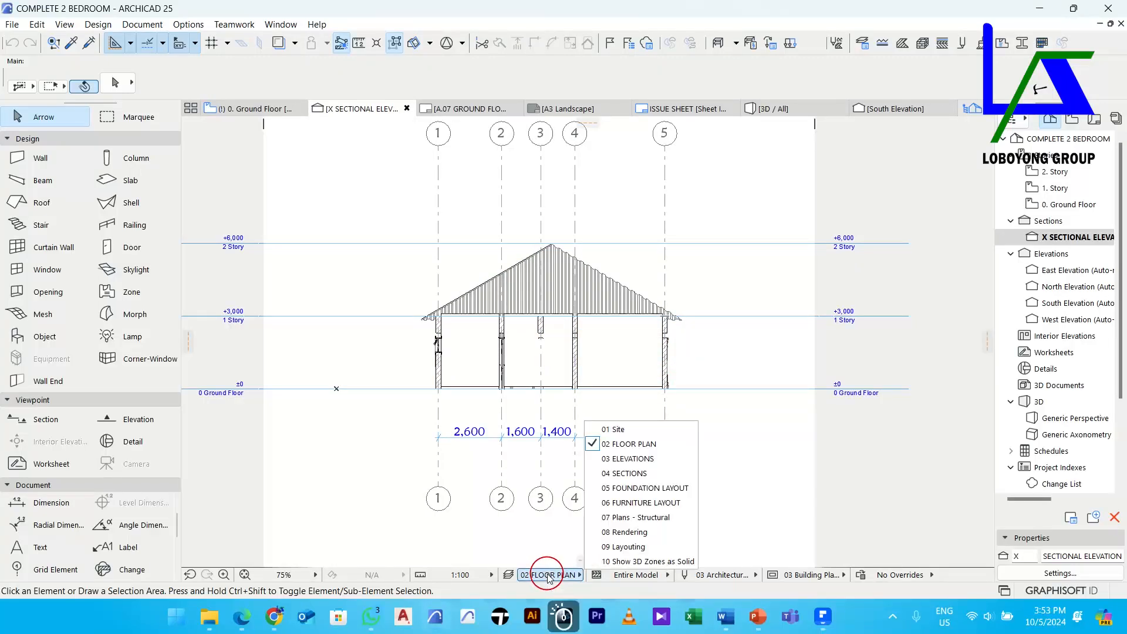
{"action": "left_click", "coordinate": [633, 473]}
{"action": "scroll", "coordinate": [527, 251], "scroll_direction": "up", "scroll_amount": 1}
{"action": "scroll", "coordinate": [527, 251], "scroll_direction": "up", "scroll_amount": 2}
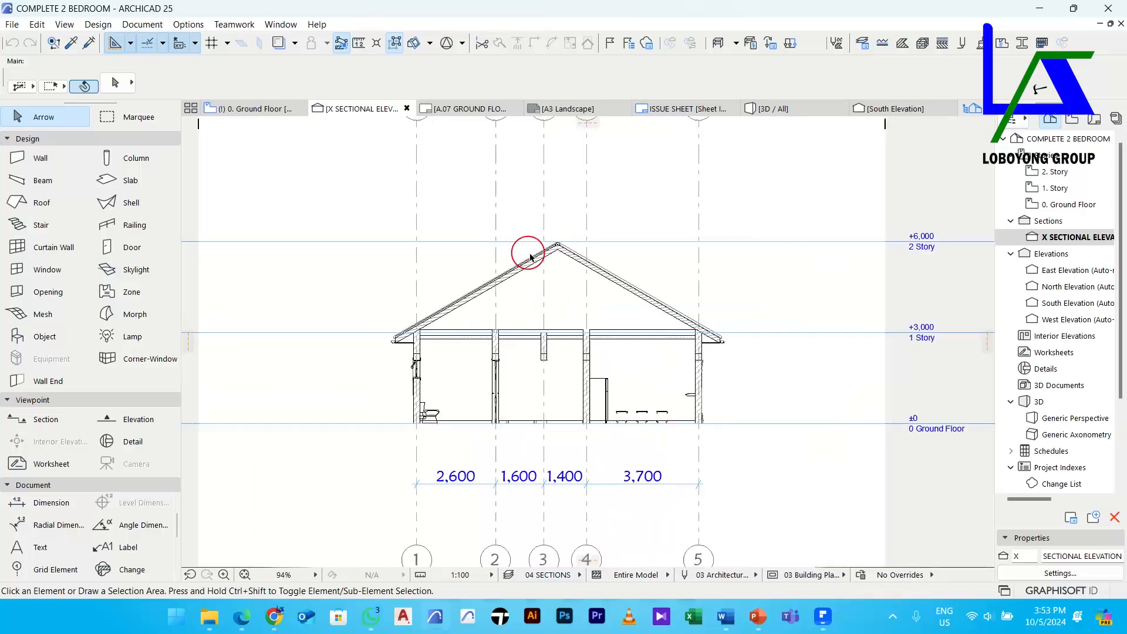
Delete the grid dimension chain between the building and the grid bubbles below it
{"action": "middle_click_drag", "start_coordinate": [594, 322], "coordinate": [528, 188]}
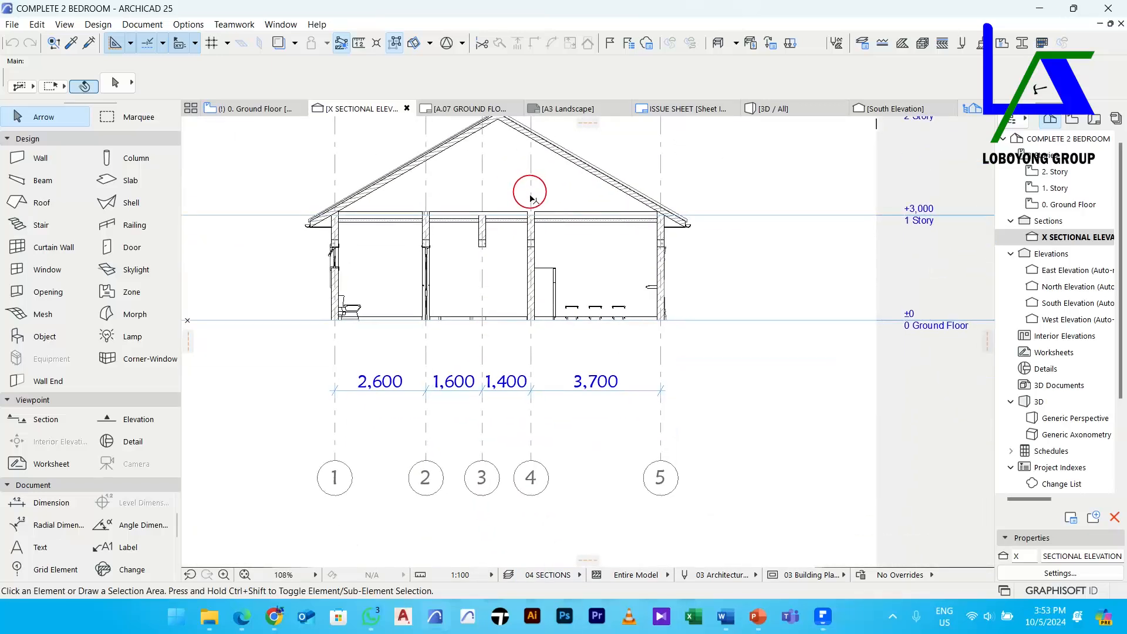
{"action": "left_click", "coordinate": [557, 395]}
{"action": "key", "text": "Delete"}
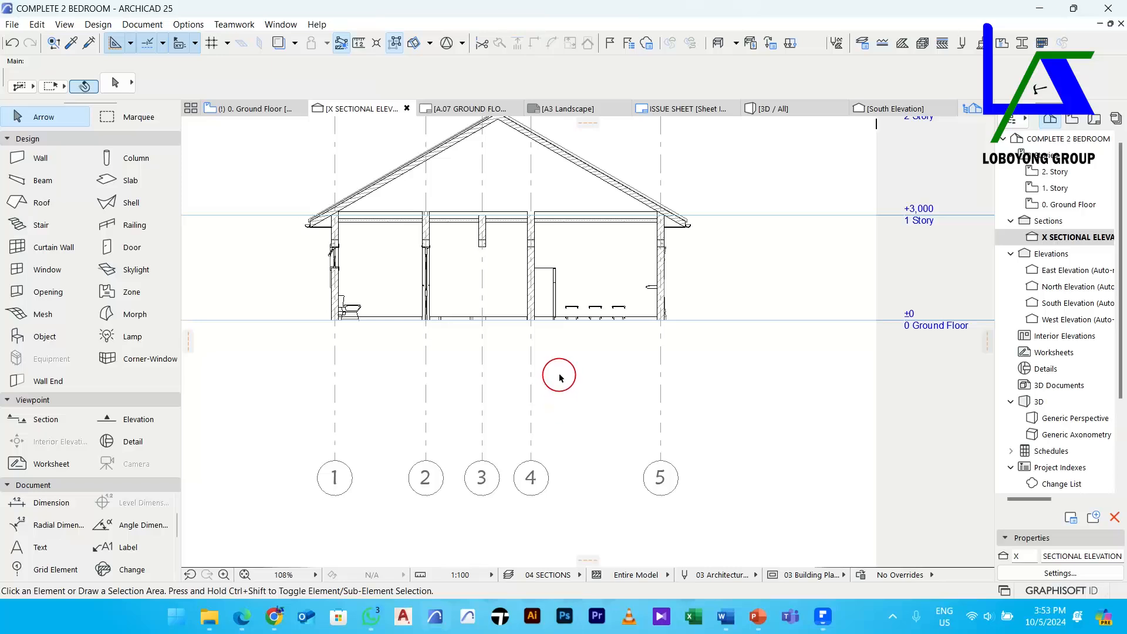
Select the room zones in the section one by one to check which layer they belong to, and clear the selection
{"action": "scroll", "coordinate": [563, 375], "scroll_direction": "up", "scroll_amount": 1}
{"action": "scroll", "coordinate": [604, 290], "scroll_direction": "up", "scroll_amount": 2}
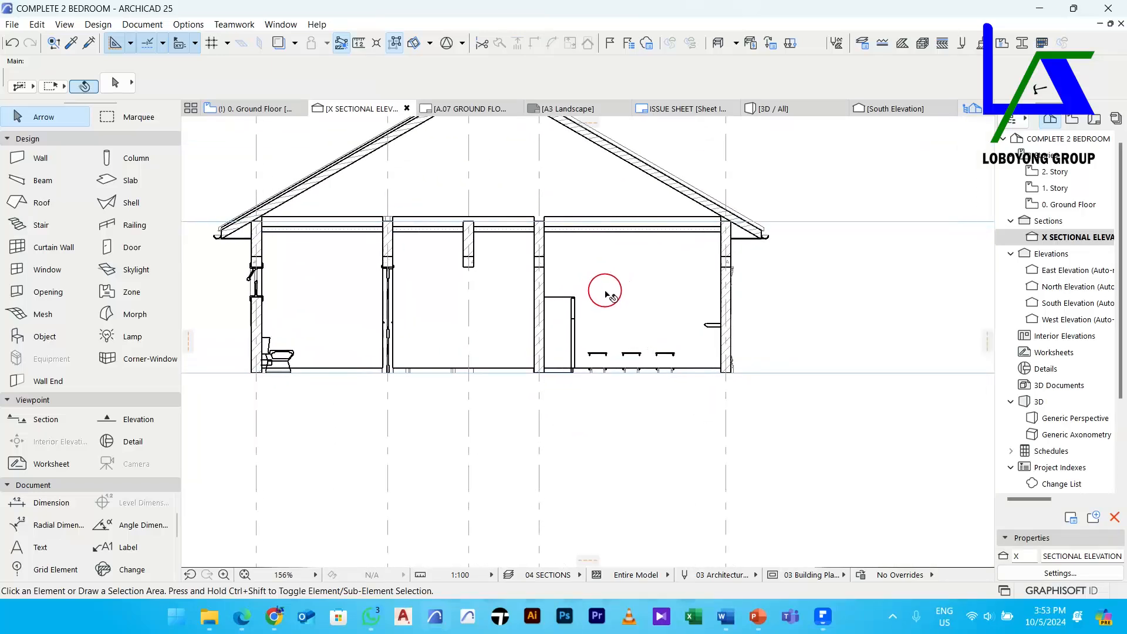
{"action": "left_click", "coordinate": [613, 290]}
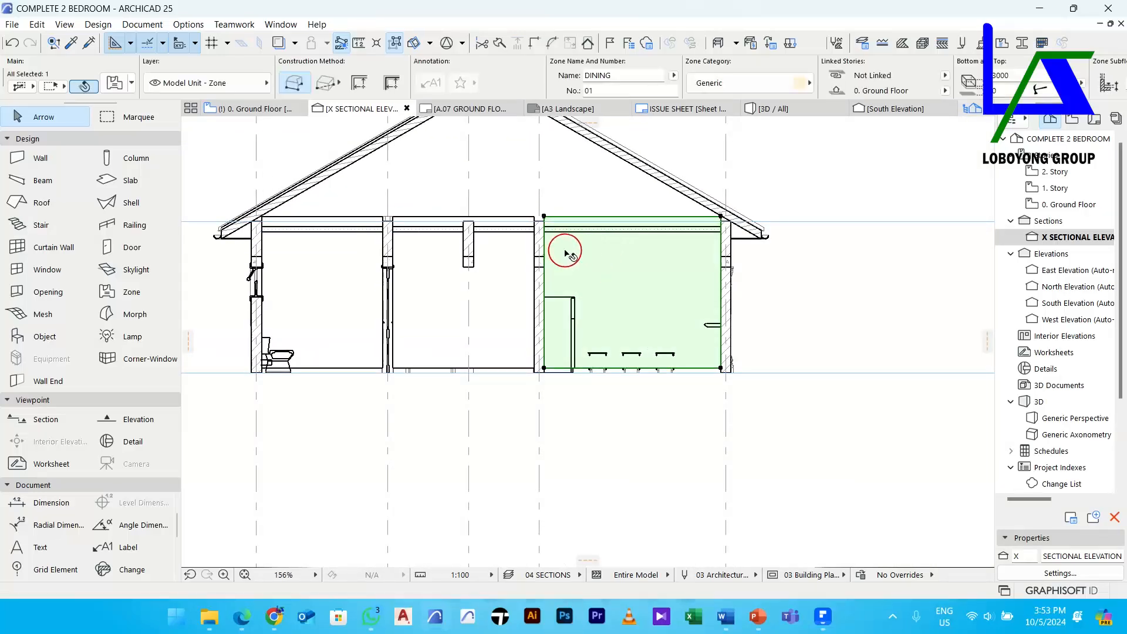
{"action": "middle_click_drag", "start_coordinate": [592, 290], "coordinate": [639, 307]}
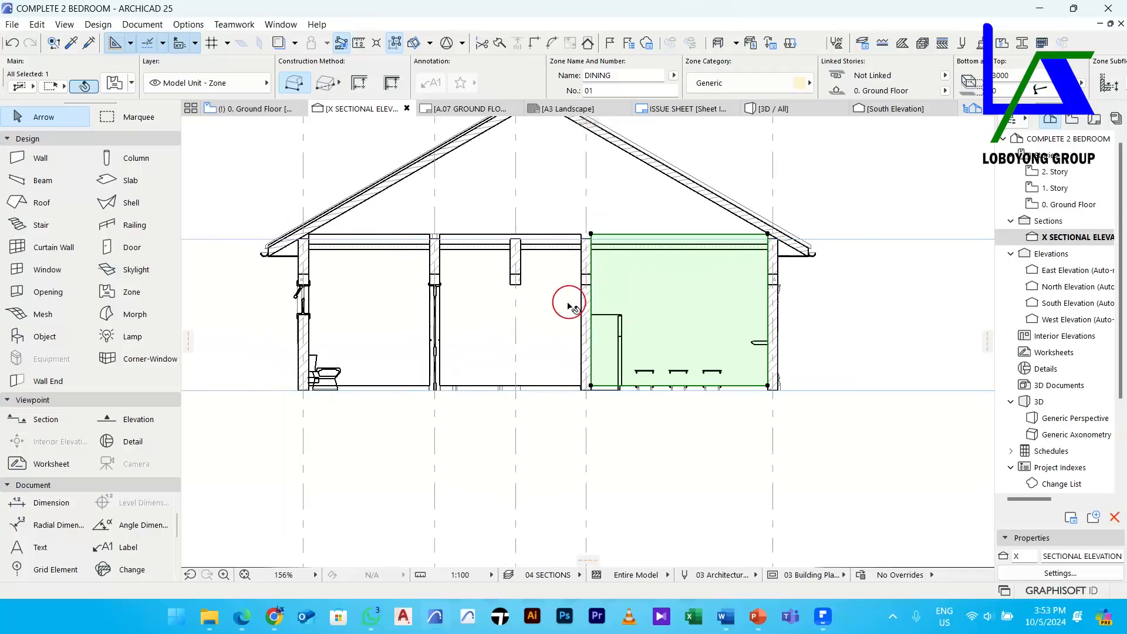
{"action": "left_click", "coordinate": [561, 309]}
{"action": "left_click", "coordinate": [397, 309]}
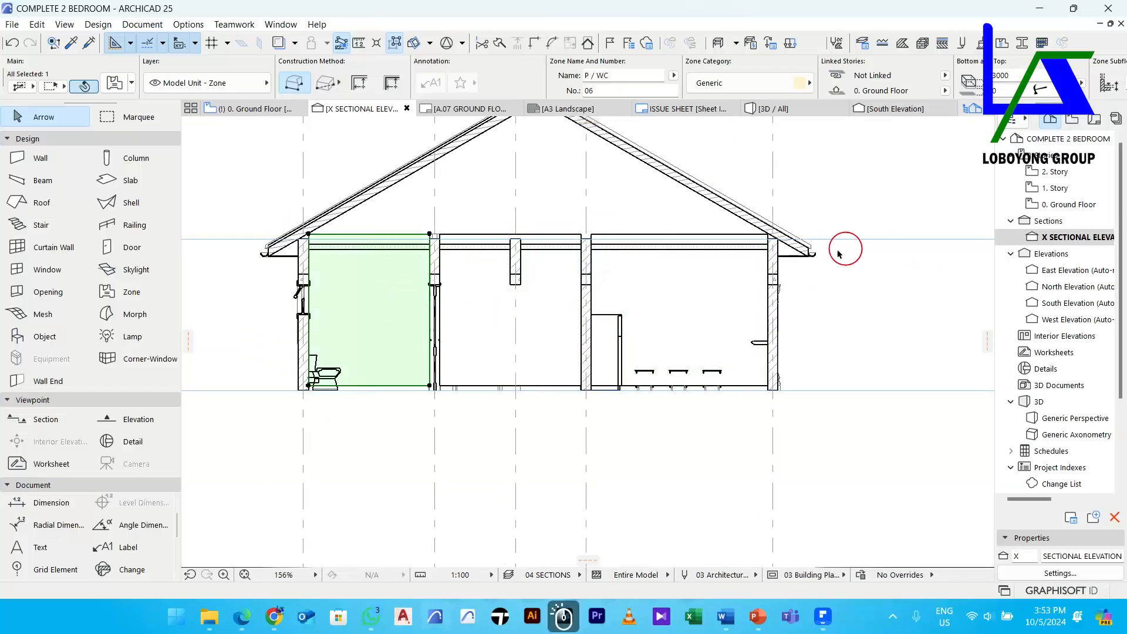
{"action": "left_click", "coordinate": [851, 279]}
{"action": "middle_click_drag", "start_coordinate": [855, 251], "coordinate": [855, 307]}
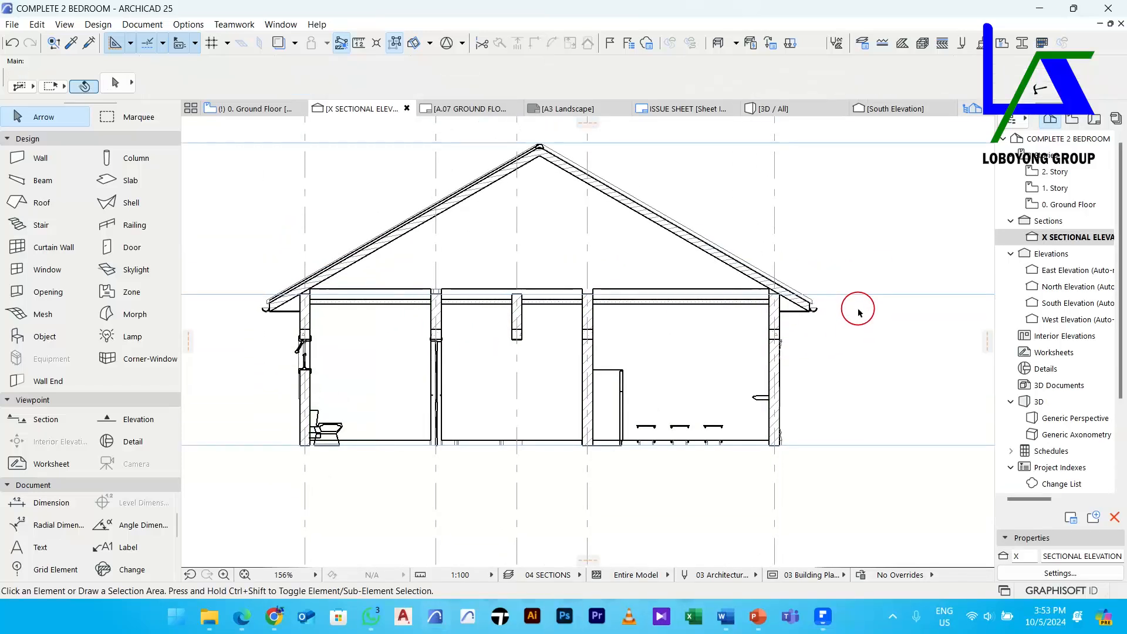
Hide the Model Unit - Zone layer in the 04 SECTIONS layer combination and update the combination
{"action": "left_click", "coordinate": [864, 45]}
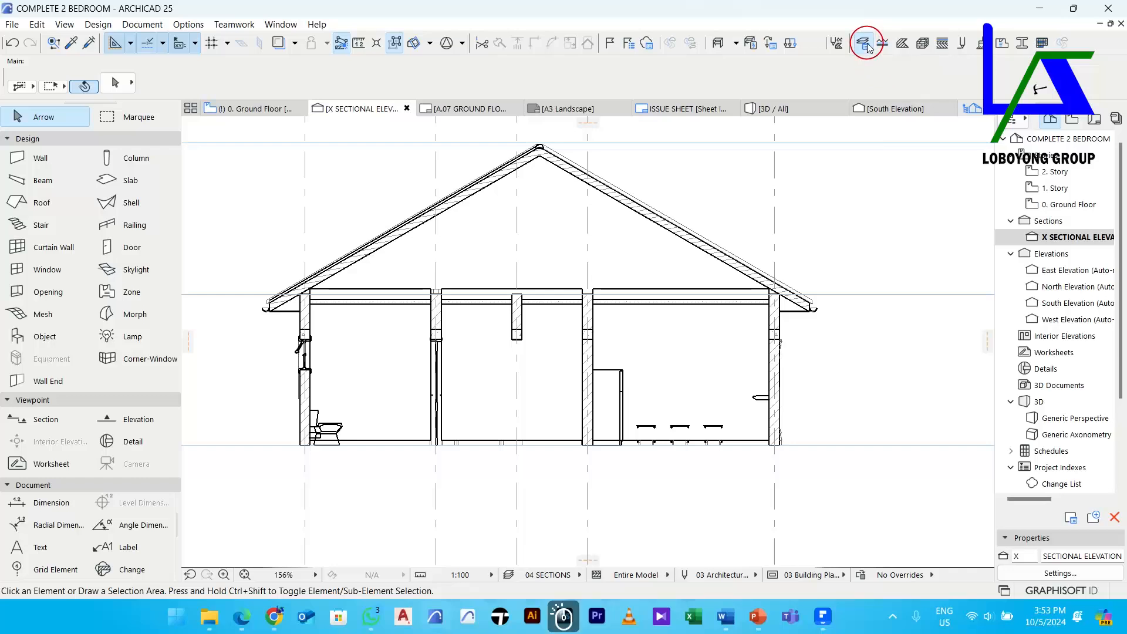
{"action": "scroll", "coordinate": [650, 355], "scroll_direction": "down", "scroll_amount": 10}
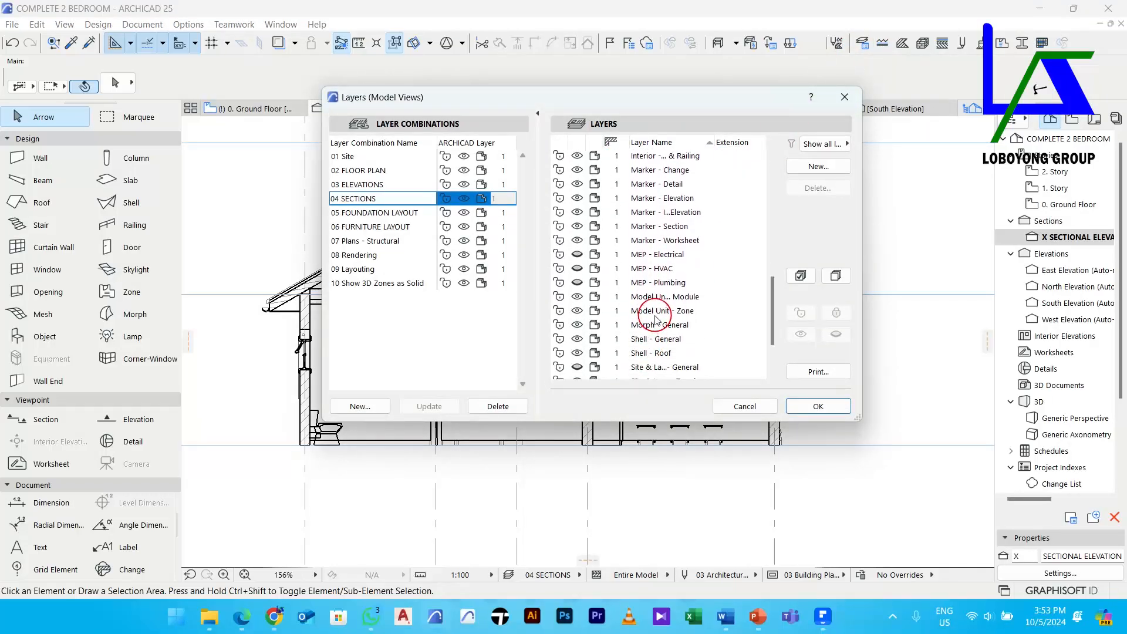
{"action": "left_click", "coordinate": [656, 312]}
{"action": "left_click", "coordinate": [577, 310]}
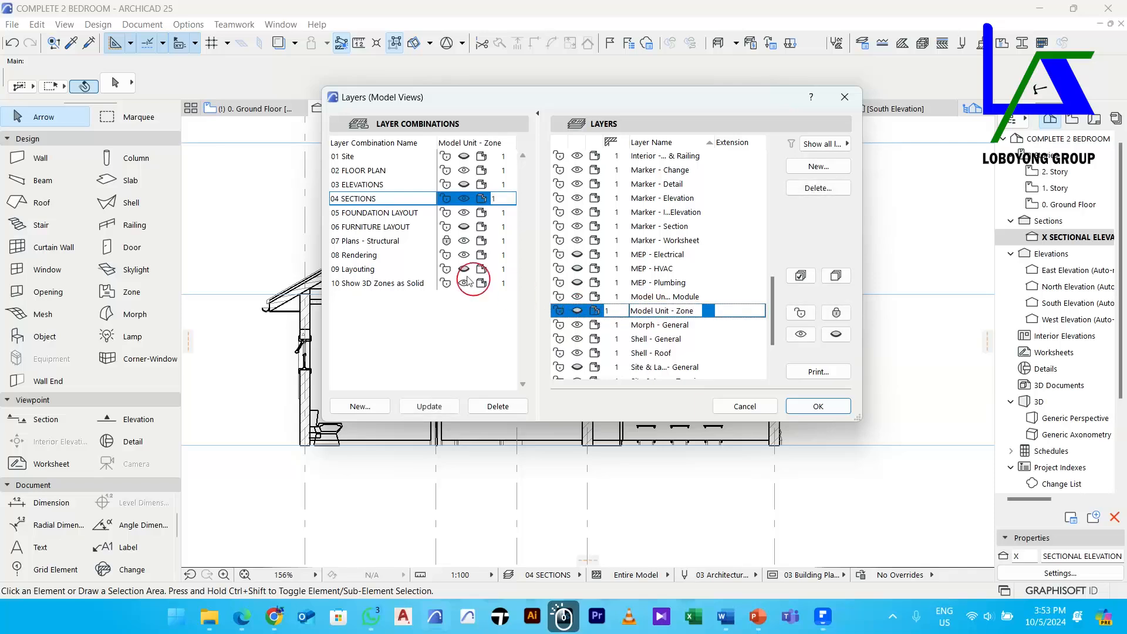
{"action": "left_click", "coordinate": [438, 405]}
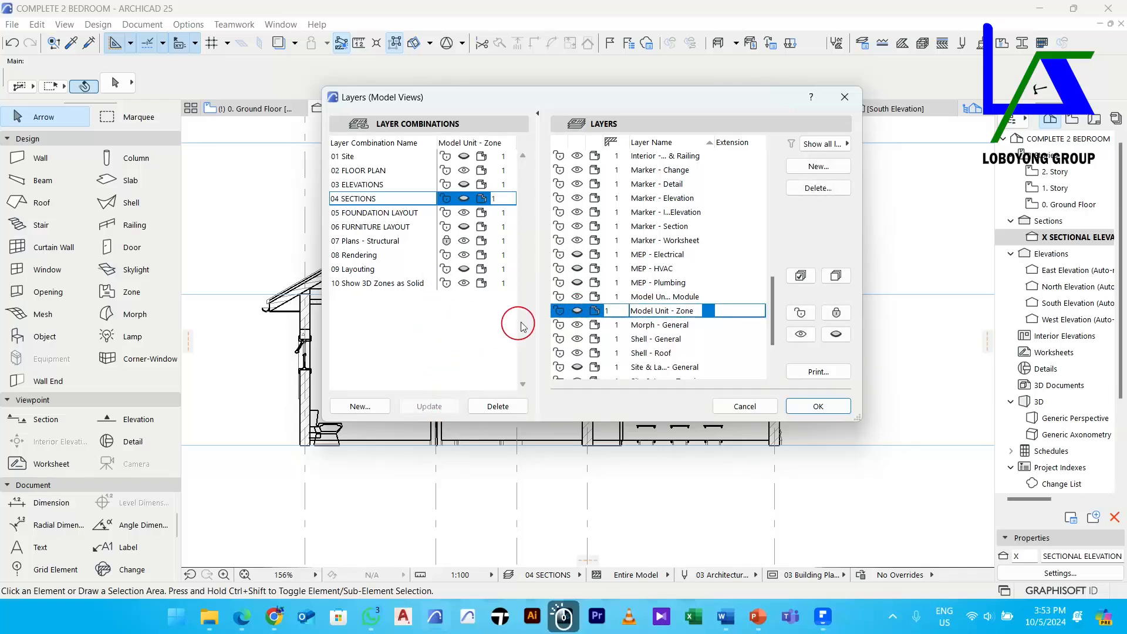
Hide the Model Unit - Module layer in the 04 SECTIONS layer combination and update it
{"action": "left_click", "coordinate": [650, 298]}
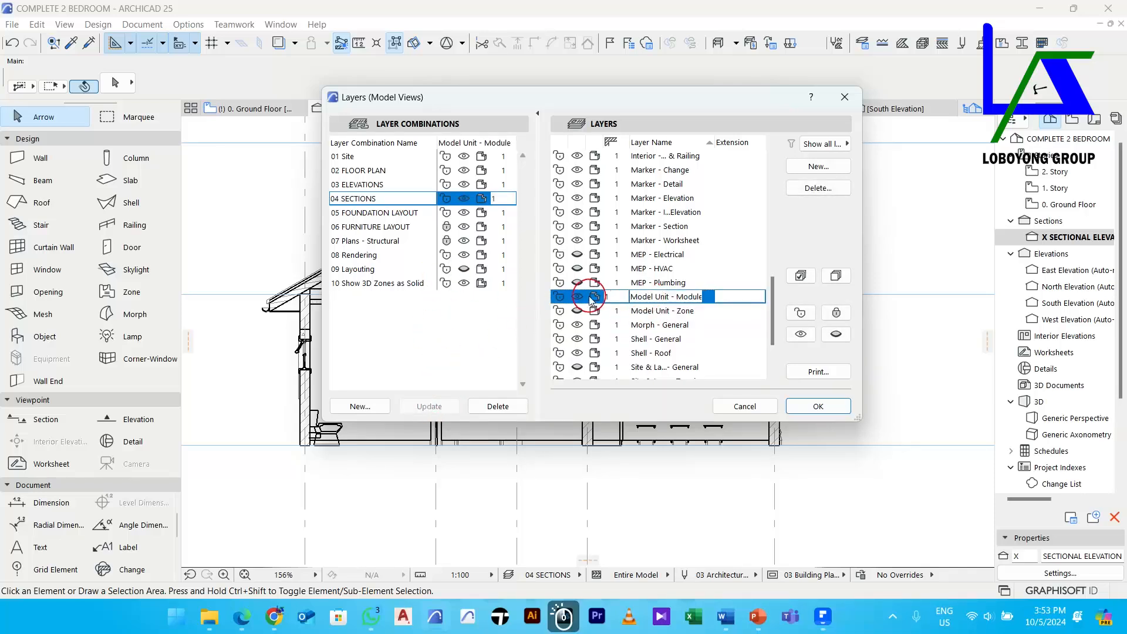
{"action": "left_click", "coordinate": [577, 297]}
{"action": "left_click", "coordinate": [444, 405]}
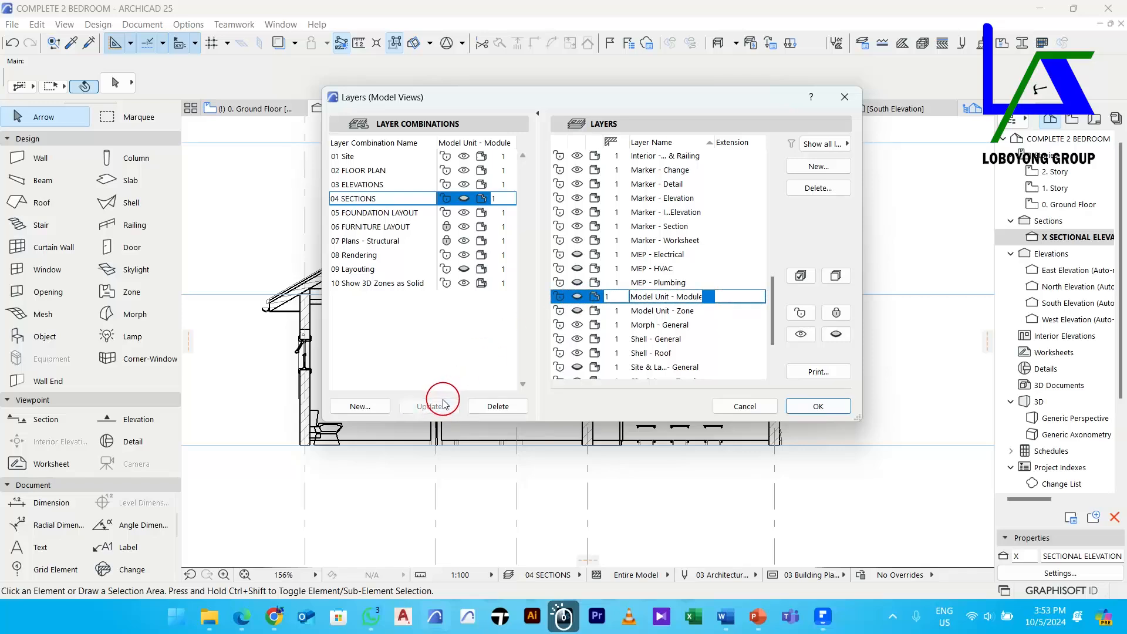
Hide the Model Unit - Module layer in the 03 ELEVATIONS layer combination, update it and apply the layer settings
{"action": "left_click", "coordinate": [401, 185]}
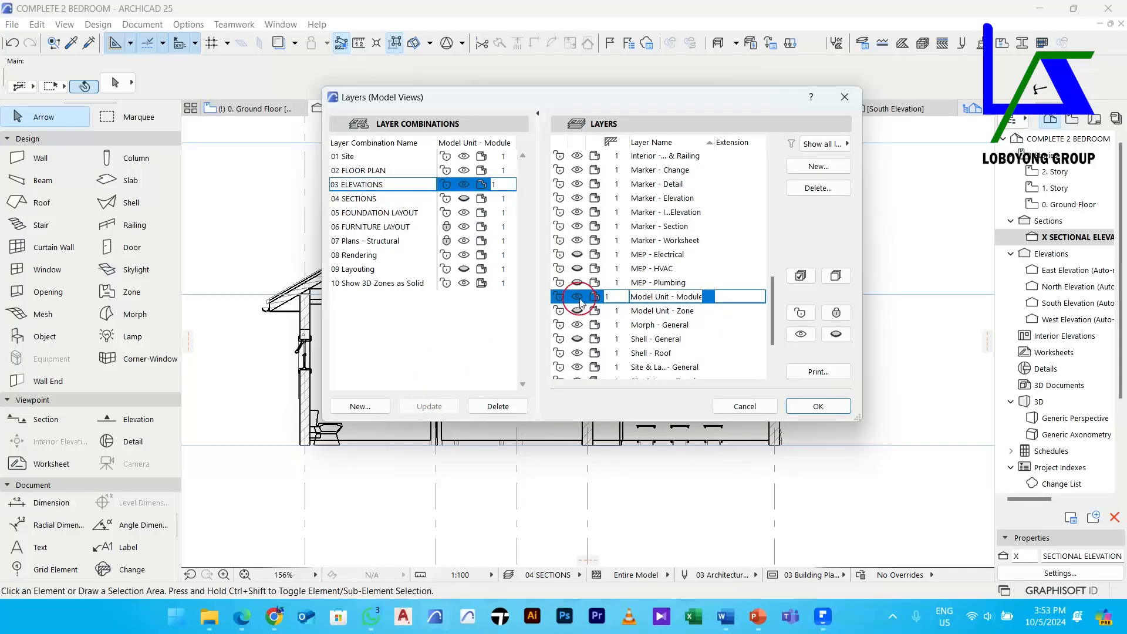
{"action": "left_click", "coordinate": [579, 298]}
{"action": "left_click", "coordinate": [437, 405]}
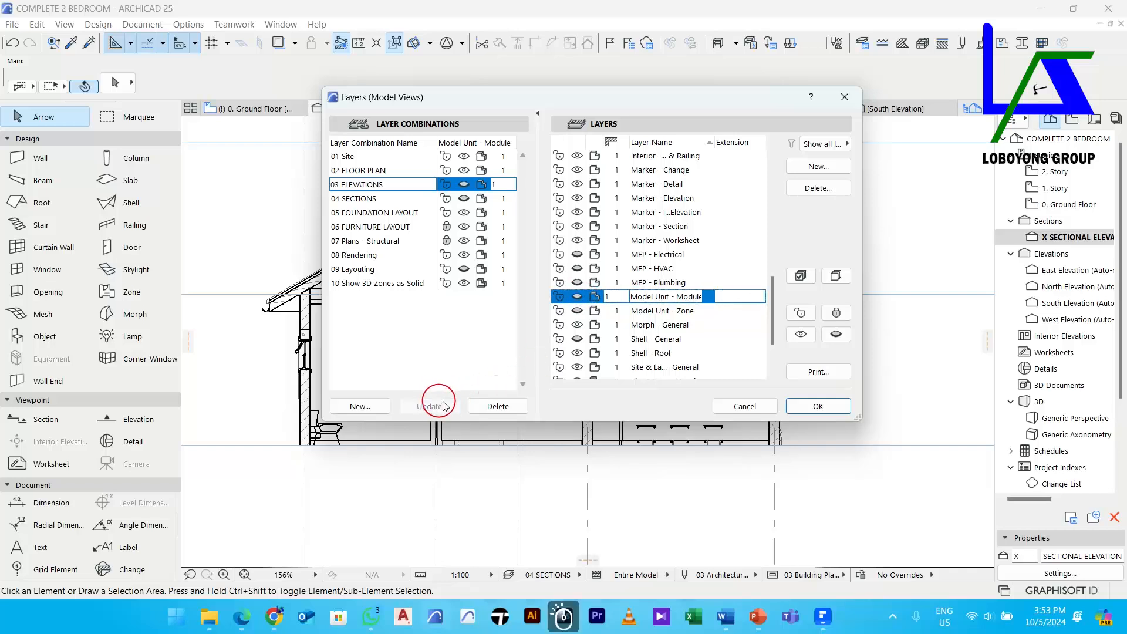
{"action": "left_click", "coordinate": [818, 407]}
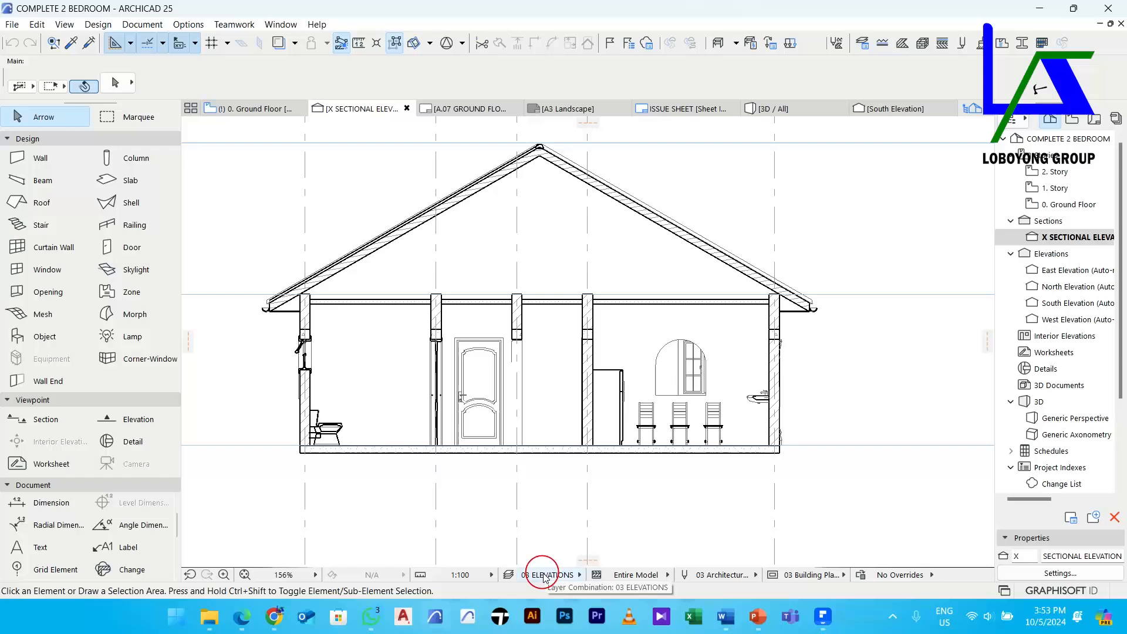
Return the section view to the 04 SECTIONS layer combination
{"action": "left_click", "coordinate": [551, 576]}
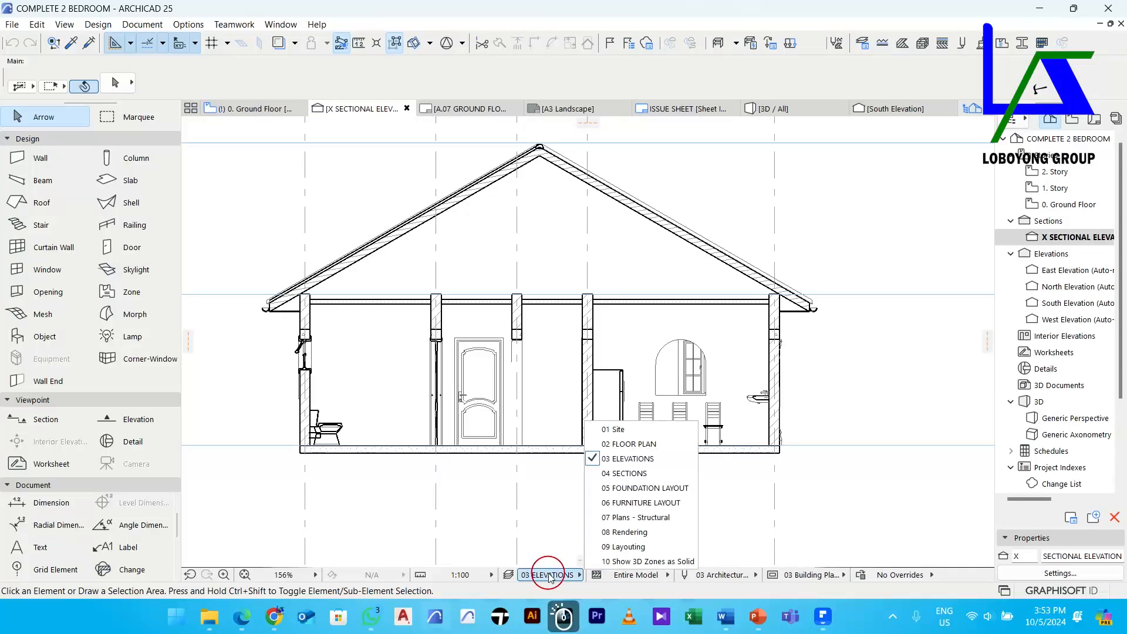
{"action": "left_click", "coordinate": [622, 474]}
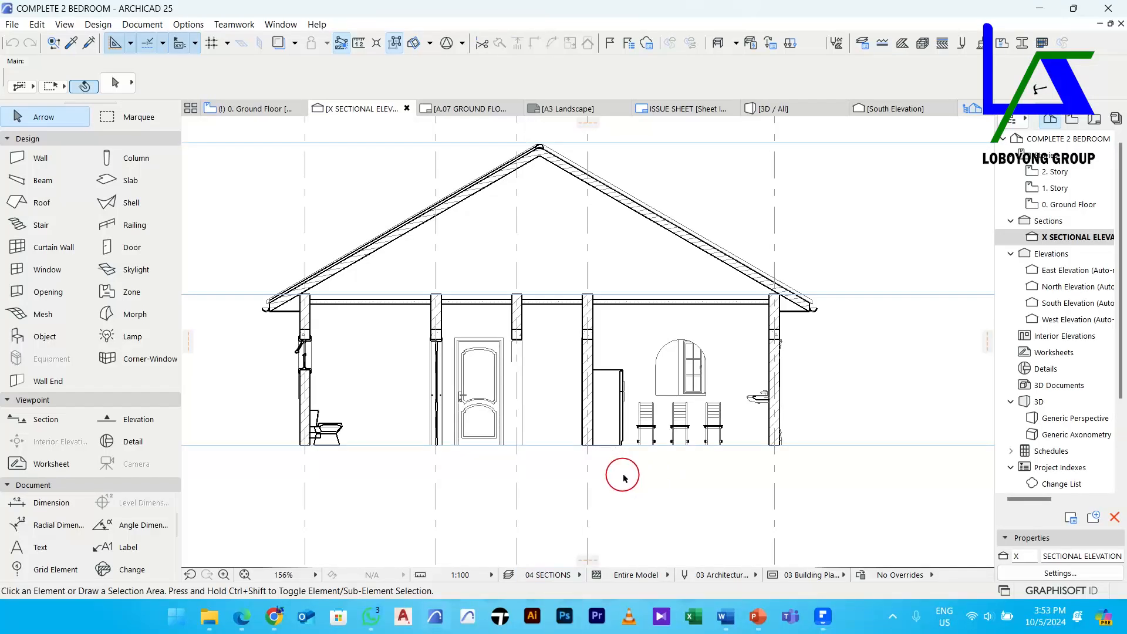
{"action": "middle_click_drag", "start_coordinate": [715, 483], "coordinate": [719, 417]}
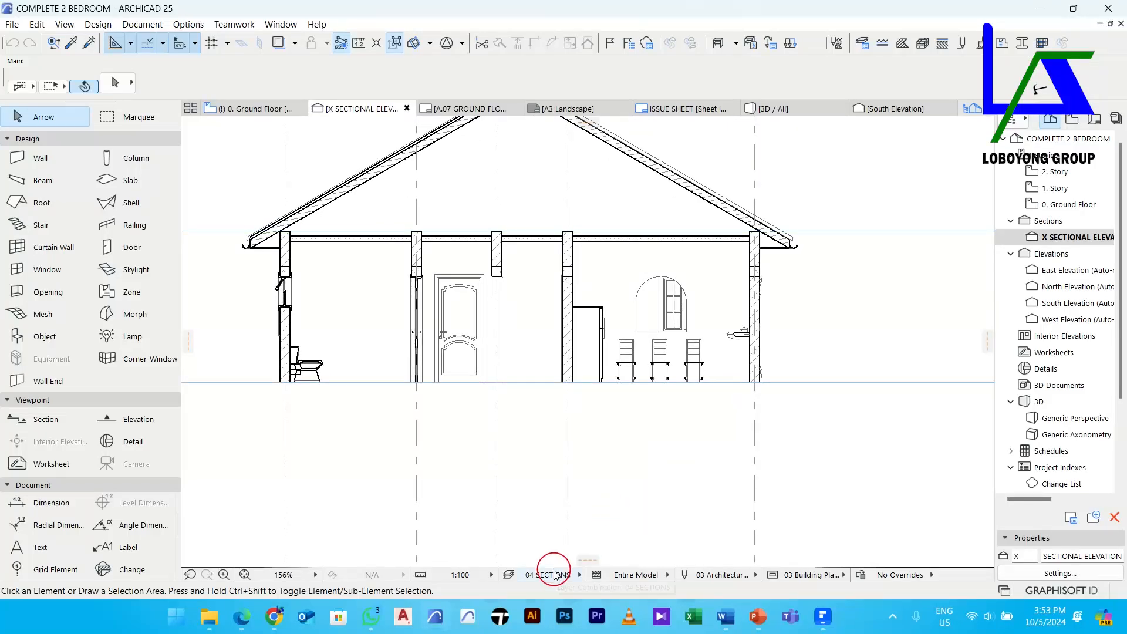
Display the section with the 03 ELEVATIONS layer combination and select the floor slab to check its layer
{"action": "left_click", "coordinate": [555, 574]}
{"action": "left_click", "coordinate": [636, 457]}
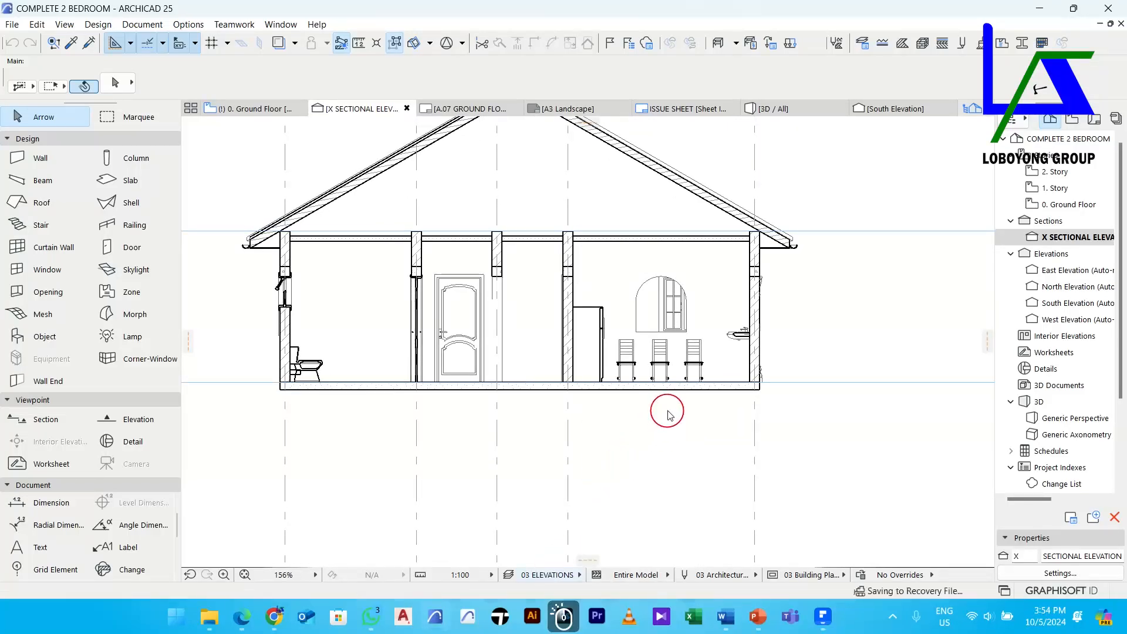
{"action": "left_click", "coordinate": [672, 386]}
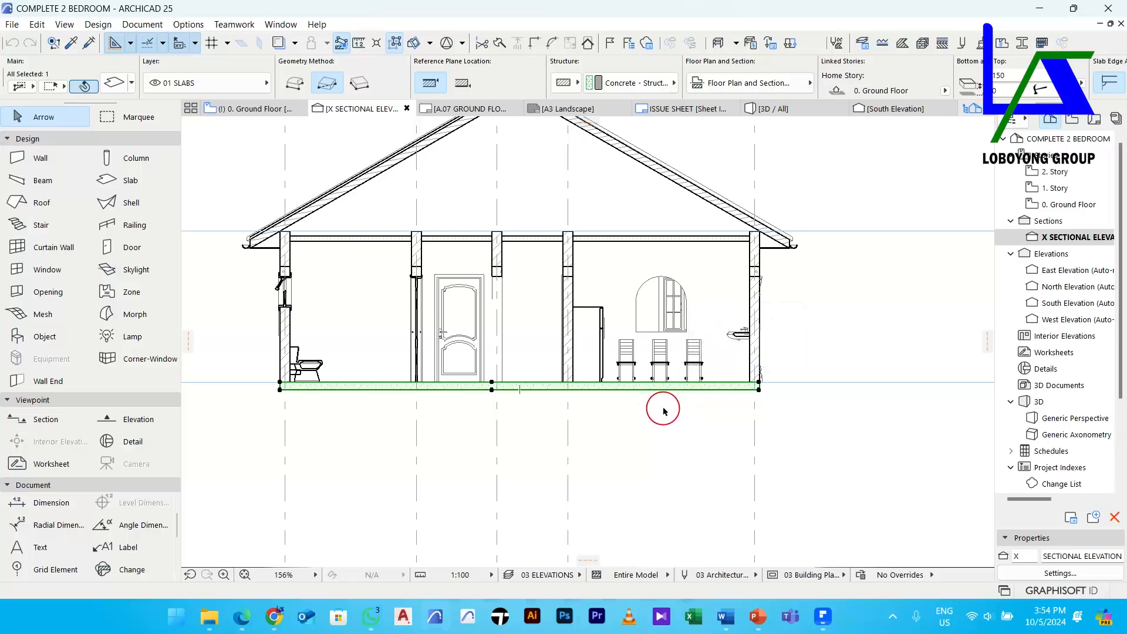
Make the 01 SLABS layer visible in the 04 SECTIONS layer combination, apply it to the section and deselect the slab
{"action": "left_click", "coordinate": [868, 46]}
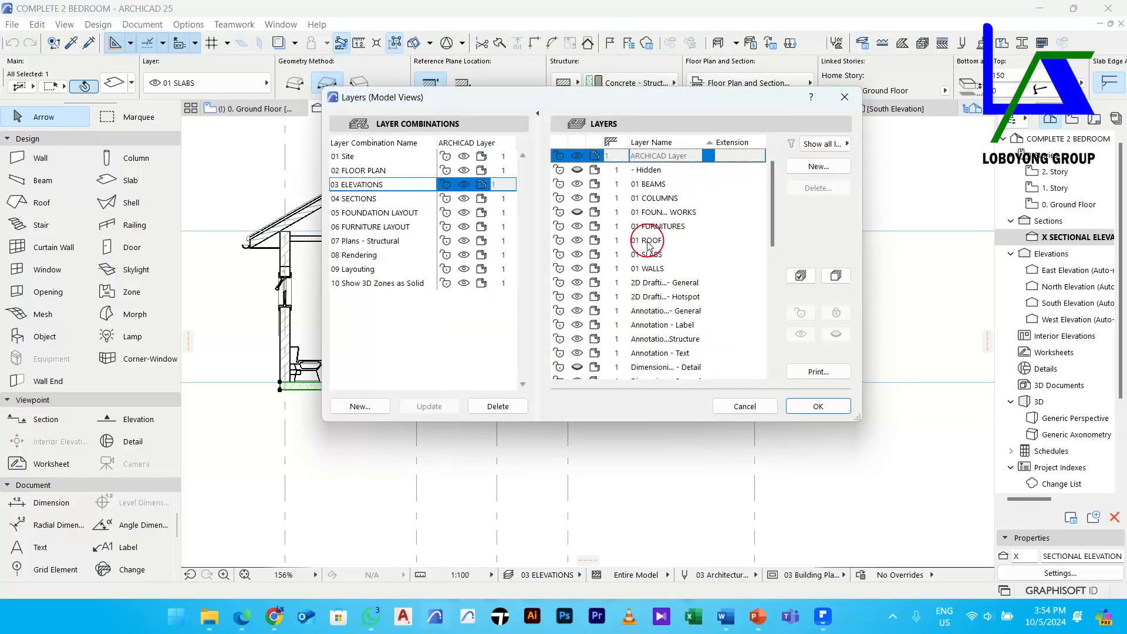
{"action": "scroll", "coordinate": [631, 241], "scroll_direction": "down", "scroll_amount": 1}
{"action": "left_click", "coordinate": [650, 216]}
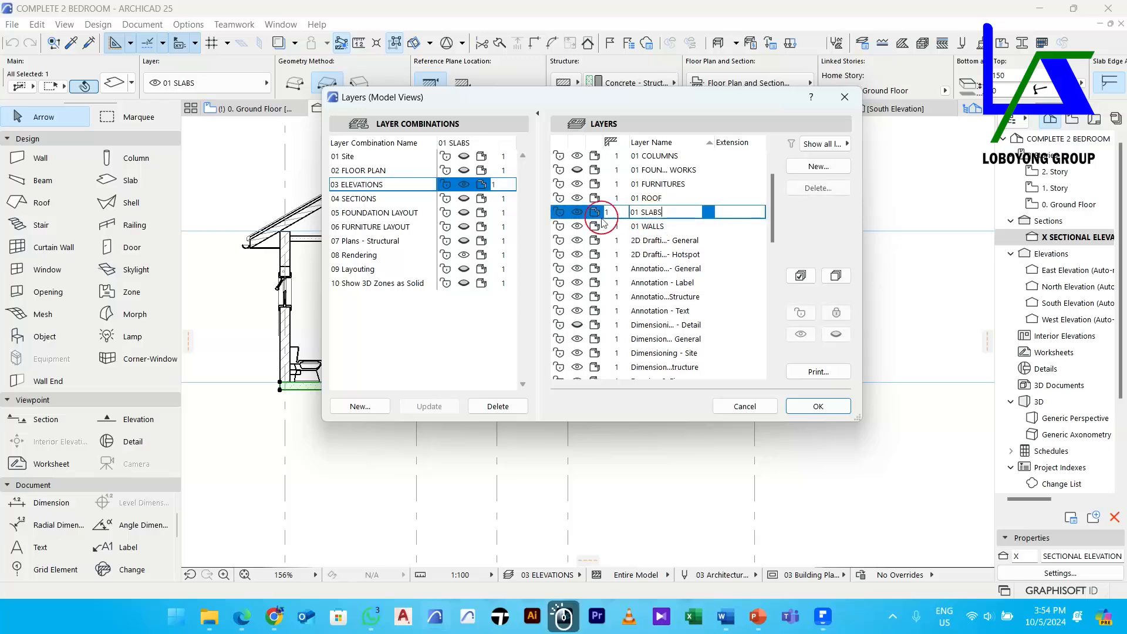
{"action": "left_click", "coordinate": [464, 199]}
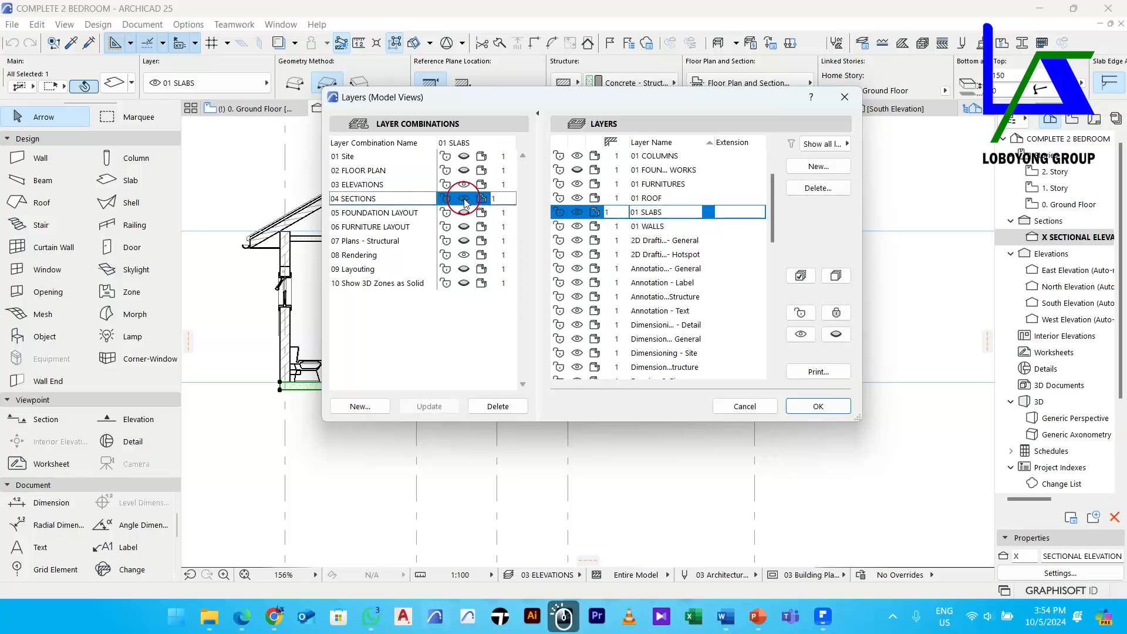
{"action": "left_click", "coordinate": [479, 381]}
{"action": "left_click", "coordinate": [818, 406]}
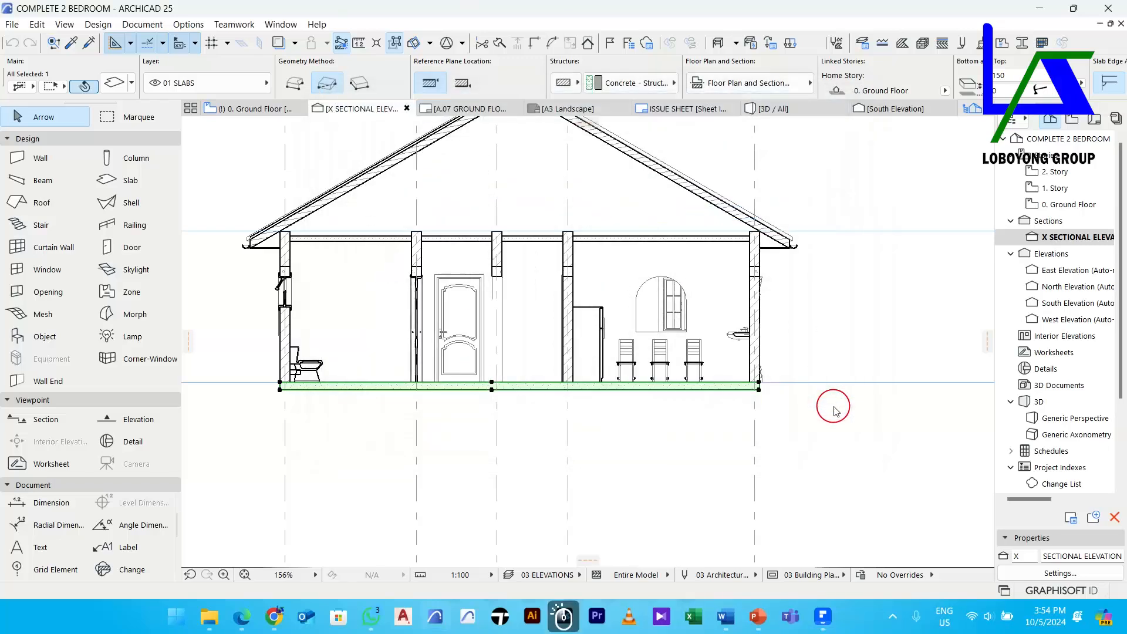
{"action": "left_click", "coordinate": [830, 472]}
{"action": "scroll", "coordinate": [731, 390], "scroll_direction": "up", "scroll_amount": 3}
{"action": "scroll", "coordinate": [730, 390], "scroll_direction": "down", "scroll_amount": 4}
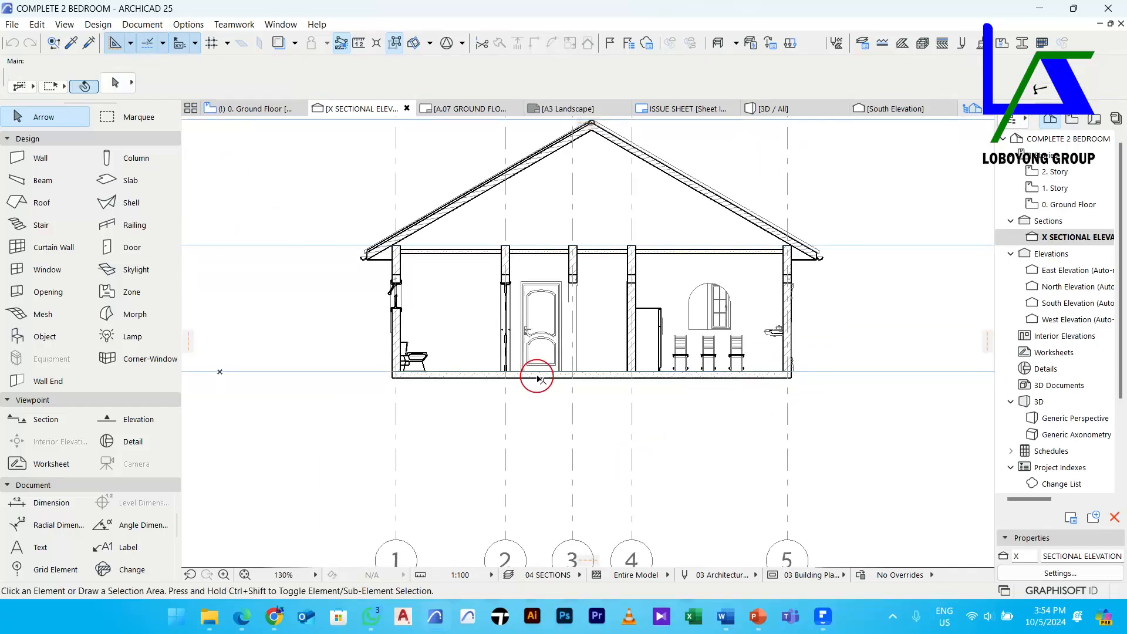
{"action": "mouse_move", "coordinate": [676, 401]}
{"action": "middle_mouse_down"}
{"action": "mouse_move", "coordinate": [659, 372]}
{"action": "mouse_move", "coordinate": [582, 359]}
{"action": "mouse_move", "coordinate": [584, 347]}
{"action": "mouse_move", "coordinate": [576, 360]}
{"action": "middle_mouse_up"}
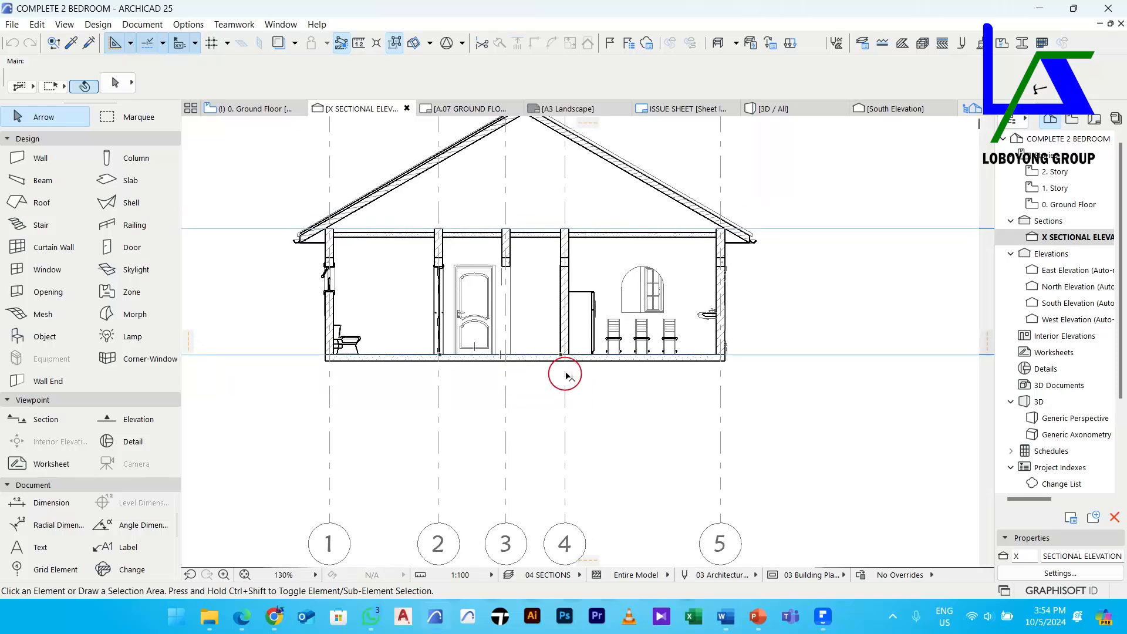
Turn off the true line weight display in the section view
{"action": "middle_click_drag", "start_coordinate": [684, 371], "coordinate": [667, 377]}
{"action": "scroll", "coordinate": [669, 364], "scroll_direction": "up", "scroll_amount": 5}
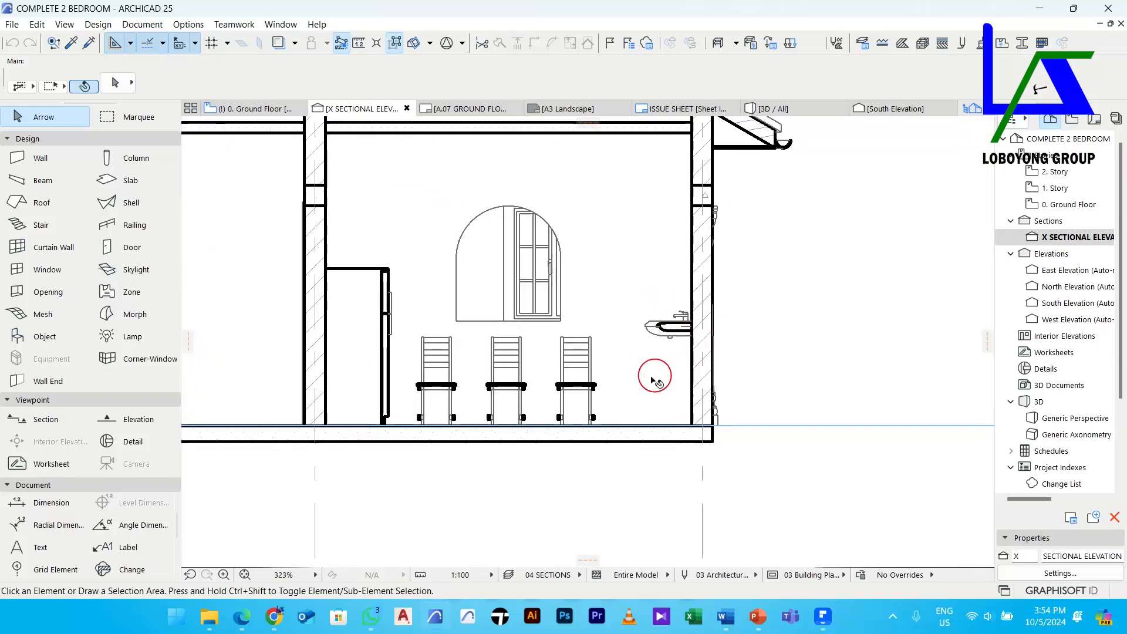
{"action": "scroll", "coordinate": [663, 376], "scroll_direction": "down", "scroll_amount": 2}
{"action": "scroll", "coordinate": [513, 360], "scroll_direction": "down", "scroll_amount": 3}
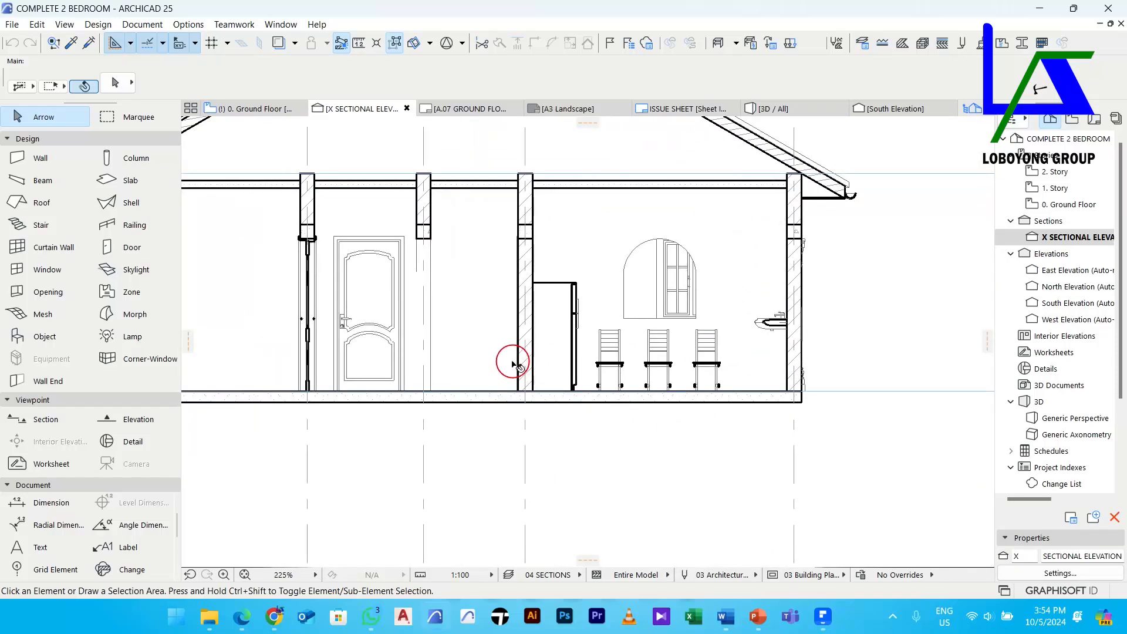
{"action": "middle_click_drag", "start_coordinate": [546, 368], "coordinate": [548, 384]}
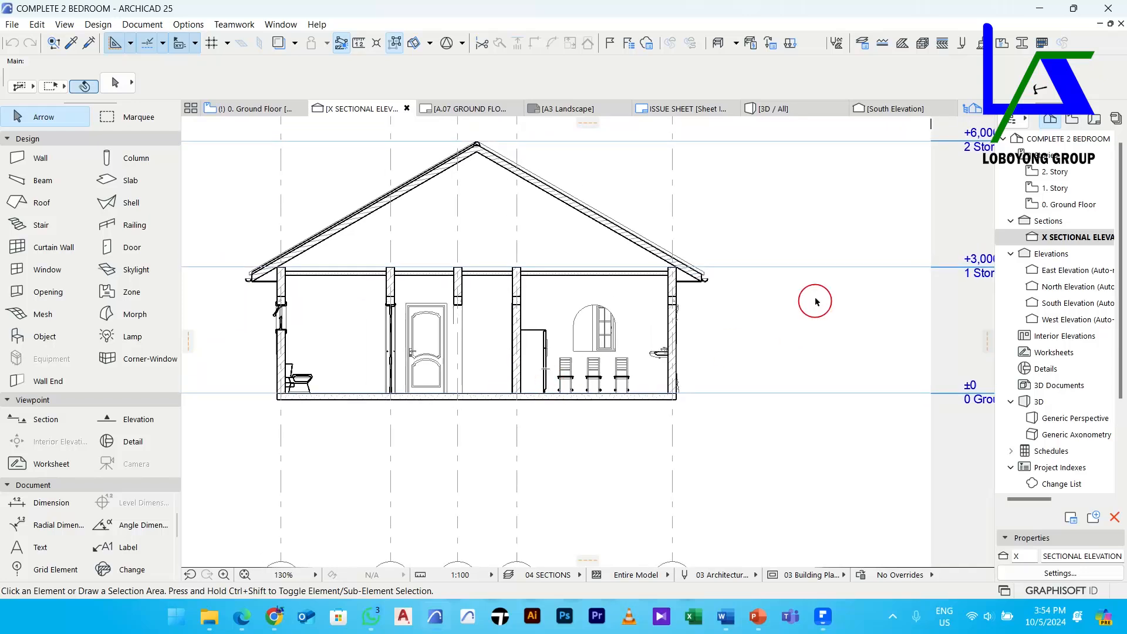
{"action": "right_click", "coordinate": [775, 259]}
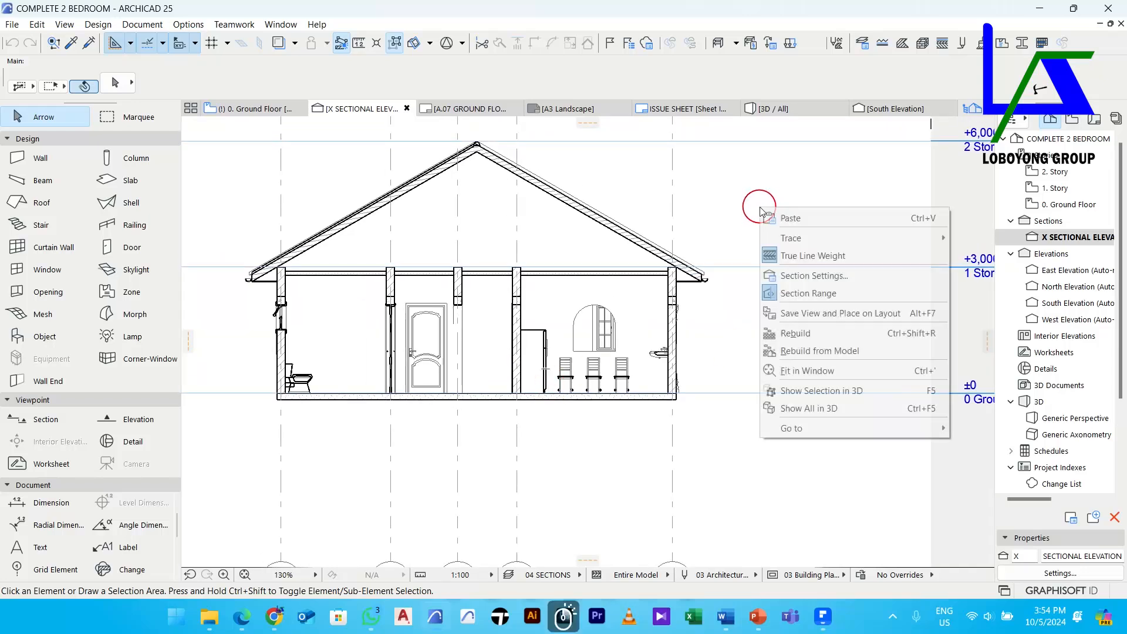
{"action": "left_click", "coordinate": [788, 254]}
{"action": "middle_click_drag", "start_coordinate": [767, 315], "coordinate": [785, 348]}
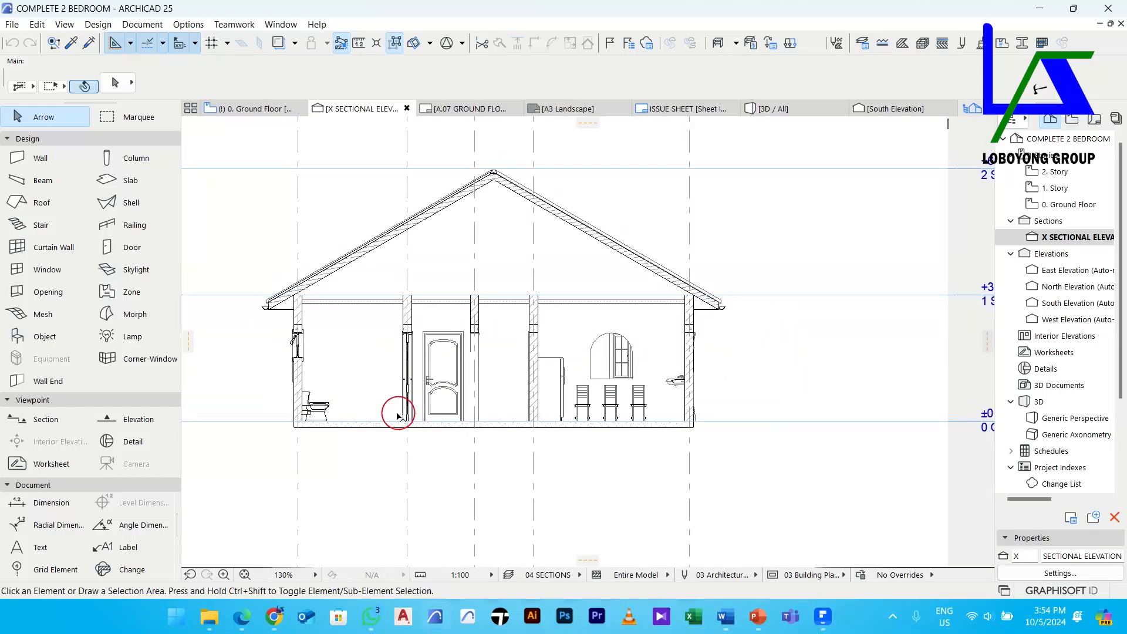
Check on the ground floor plan where the X-X section line cuts through the rooms, returning to the section view
{"action": "left_click", "coordinate": [245, 108]}
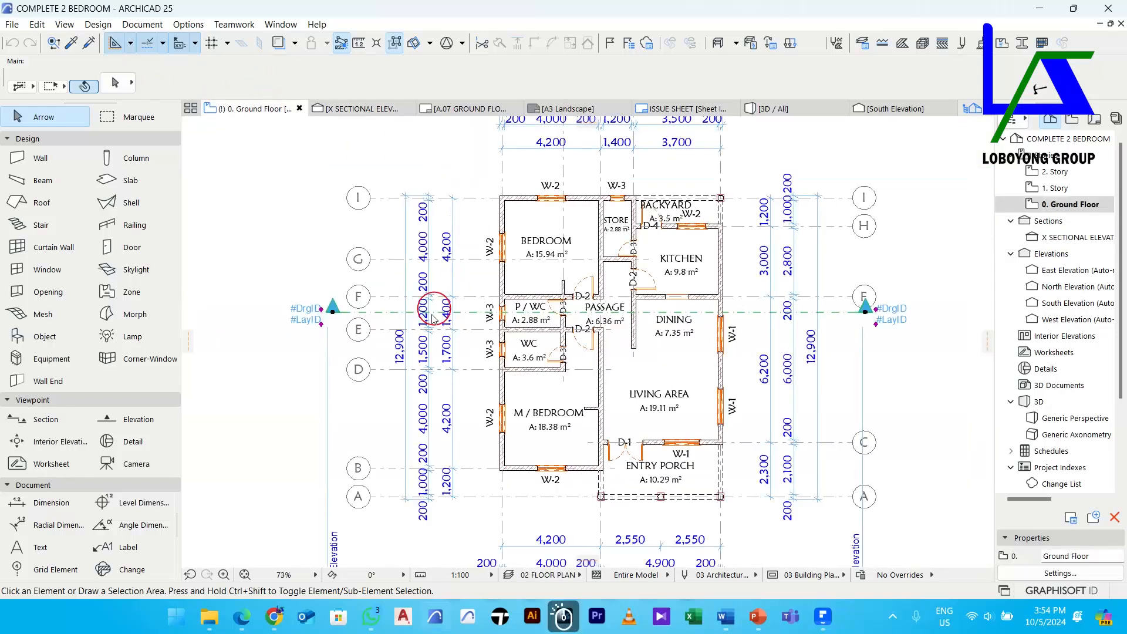
{"action": "scroll", "coordinate": [380, 318], "scroll_direction": "up", "scroll_amount": 3}
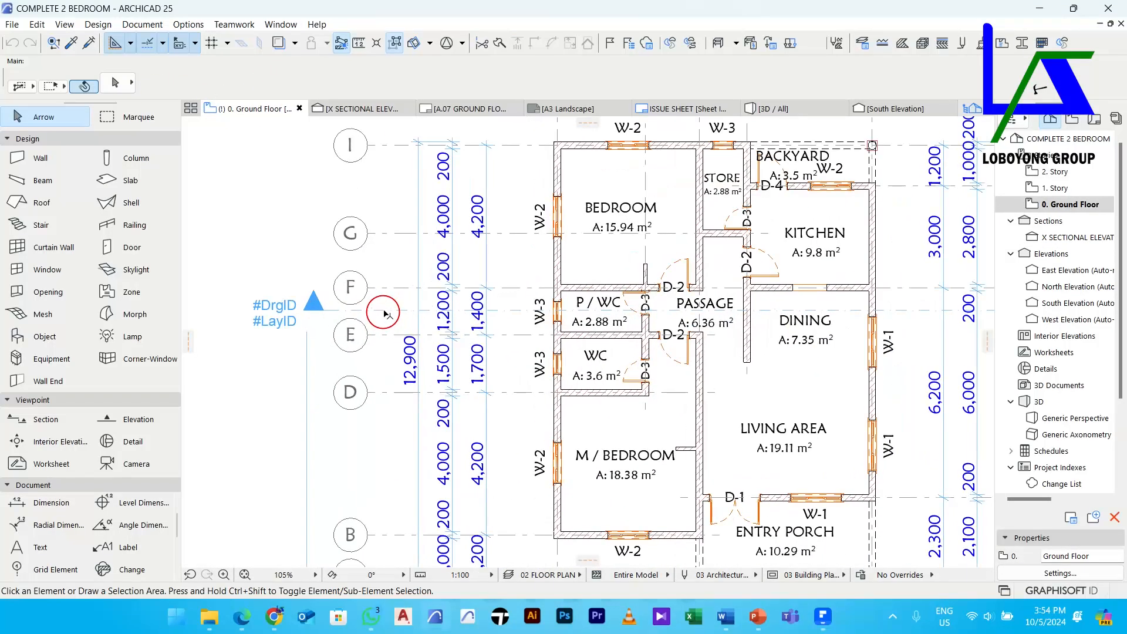
{"action": "left_click", "coordinate": [311, 304]}
{"action": "middle_click_drag", "start_coordinate": [820, 304], "coordinate": [684, 306]}
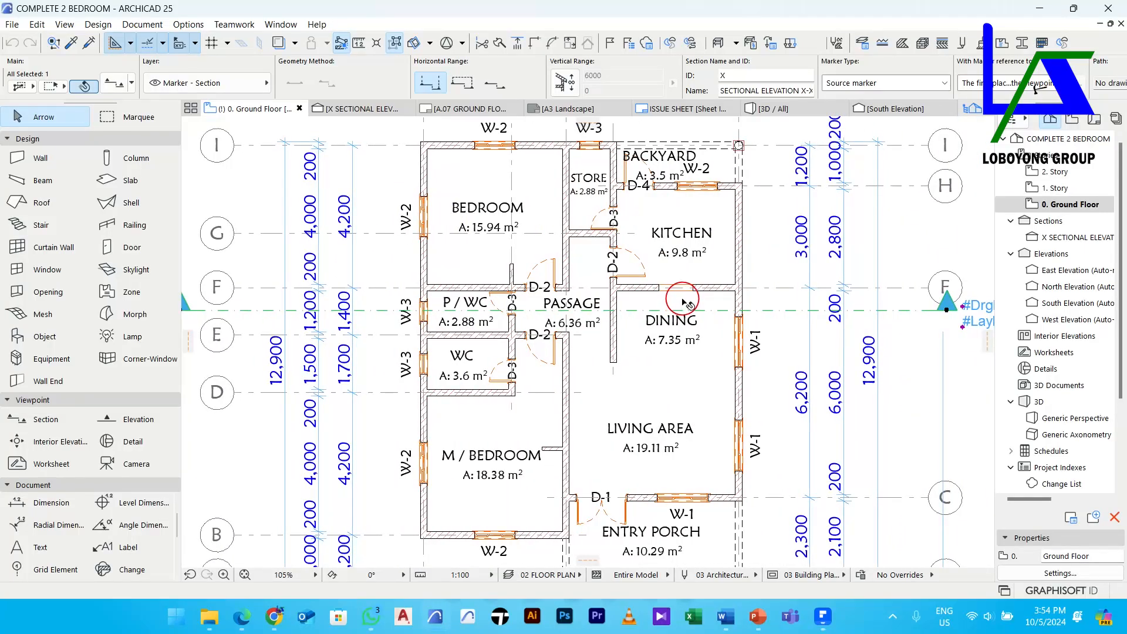
{"action": "left_click", "coordinate": [378, 111]}
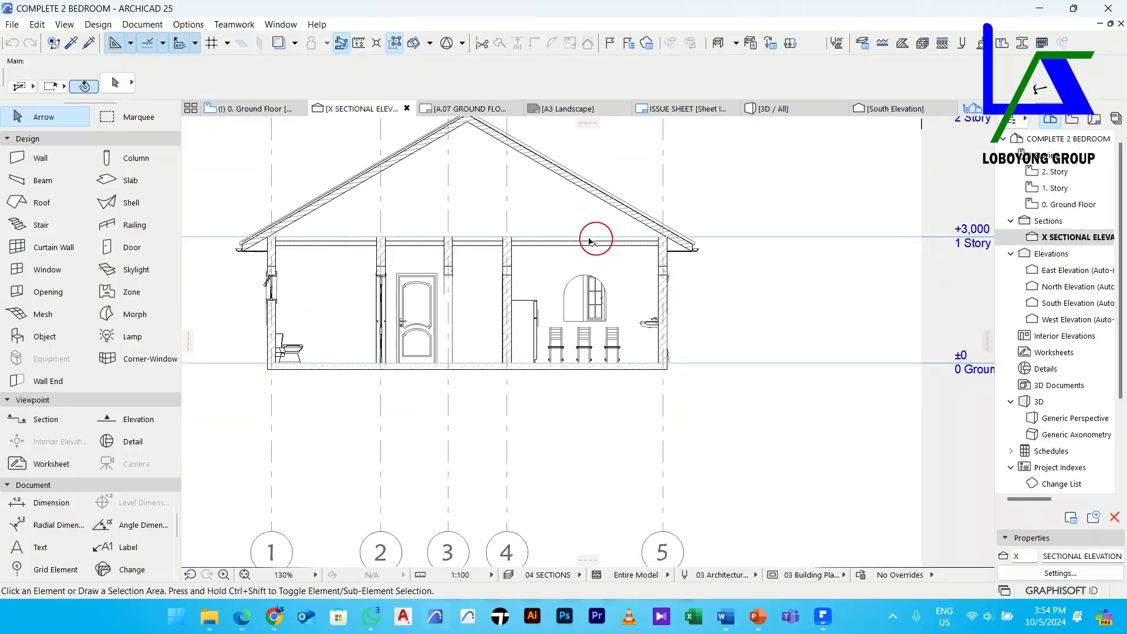
Set up the Fill tool with the Common Brick cut fill and contour pen 7
{"action": "scroll", "coordinate": [41, 558], "scroll_direction": "down", "scroll_amount": 3}
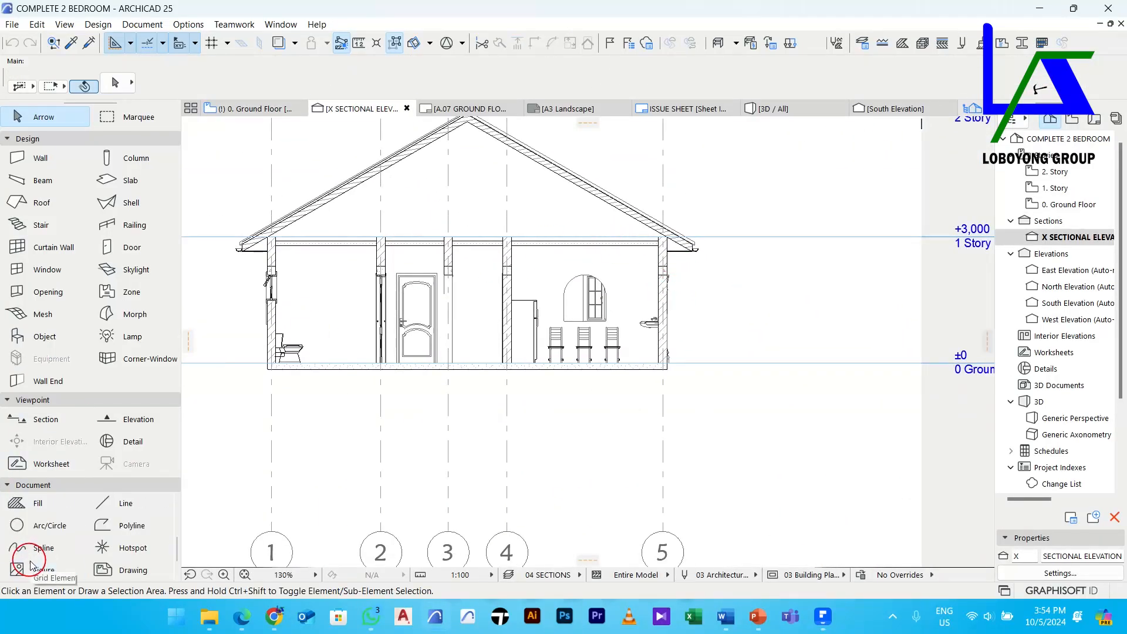
{"action": "left_click", "coordinate": [48, 507]}
{"action": "middle_click_drag", "start_coordinate": [606, 420], "coordinate": [561, 366]}
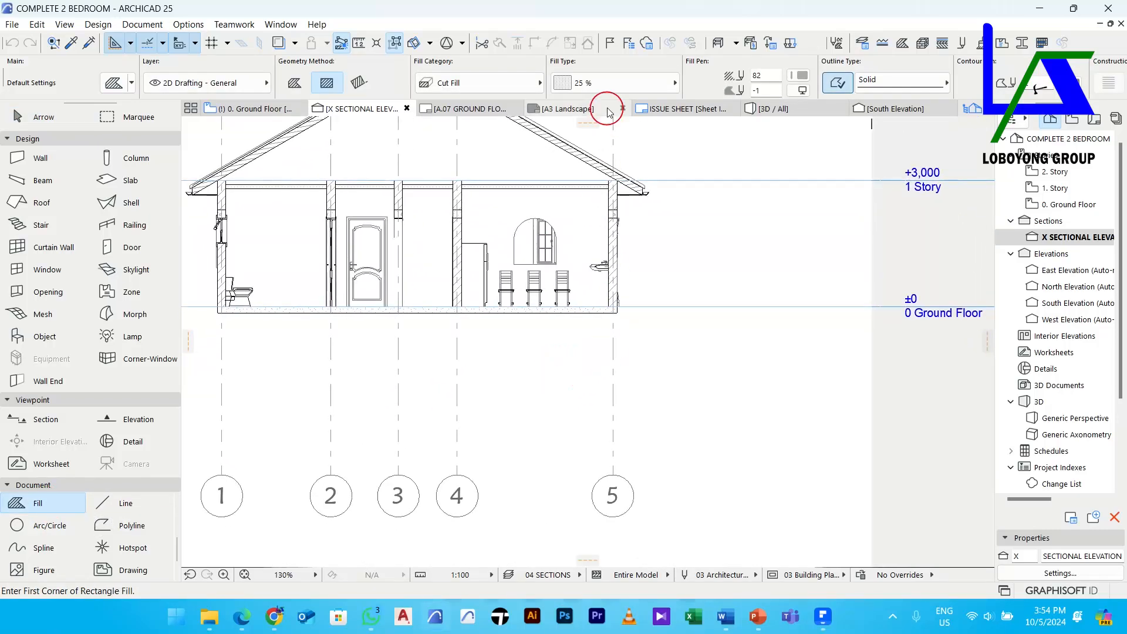
{"action": "left_click", "coordinate": [601, 88]}
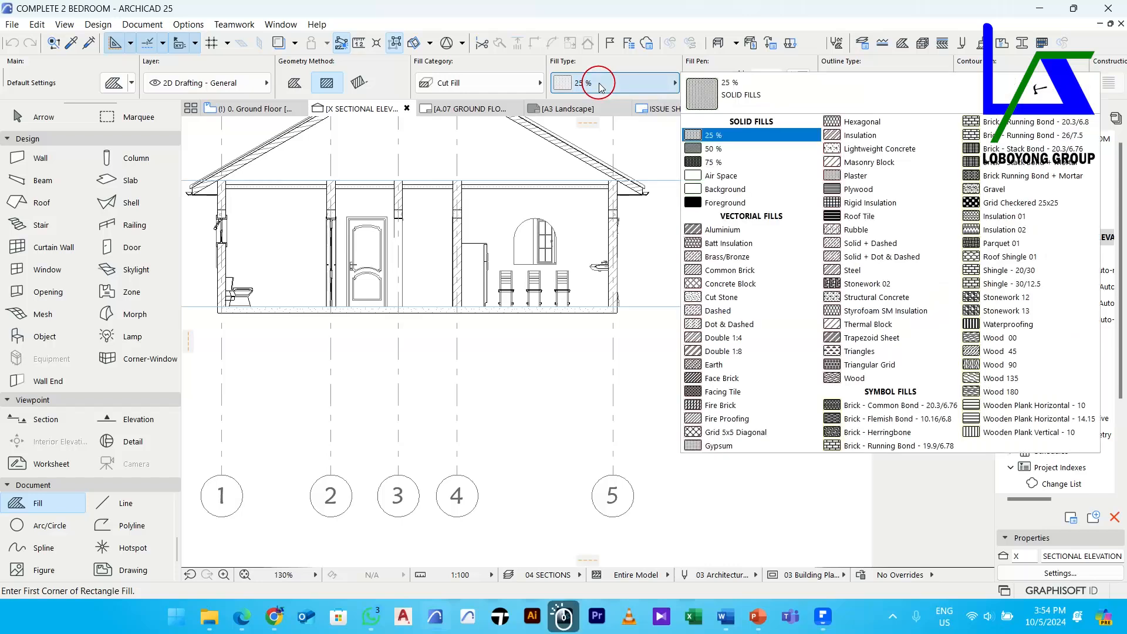
{"action": "left_click", "coordinate": [762, 271]}
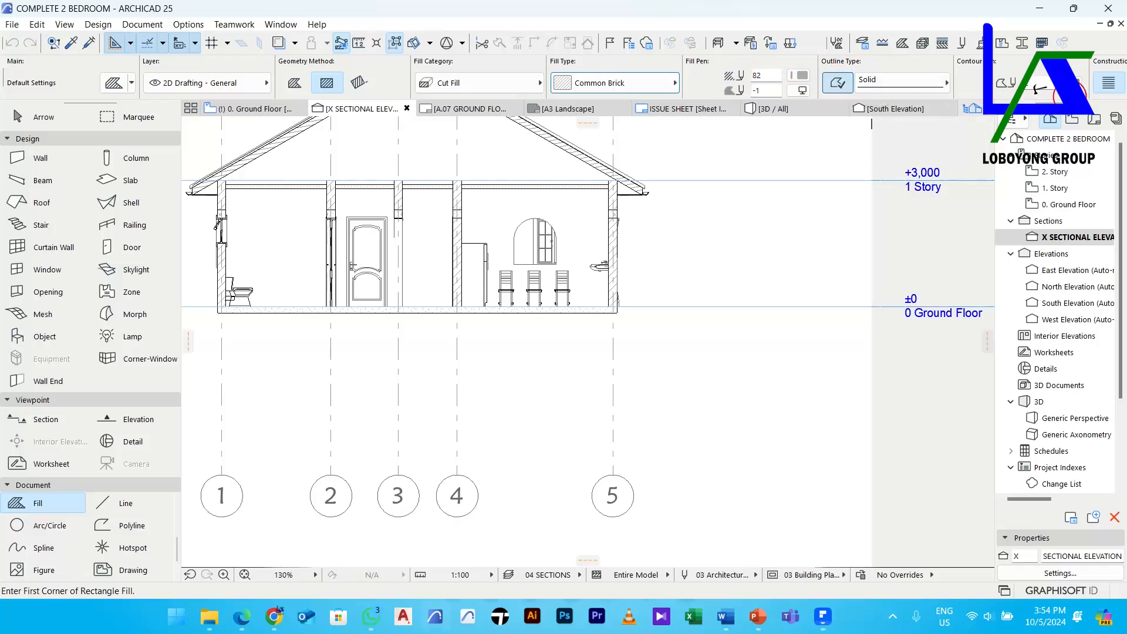
{"action": "left_click", "coordinate": [1079, 84]}
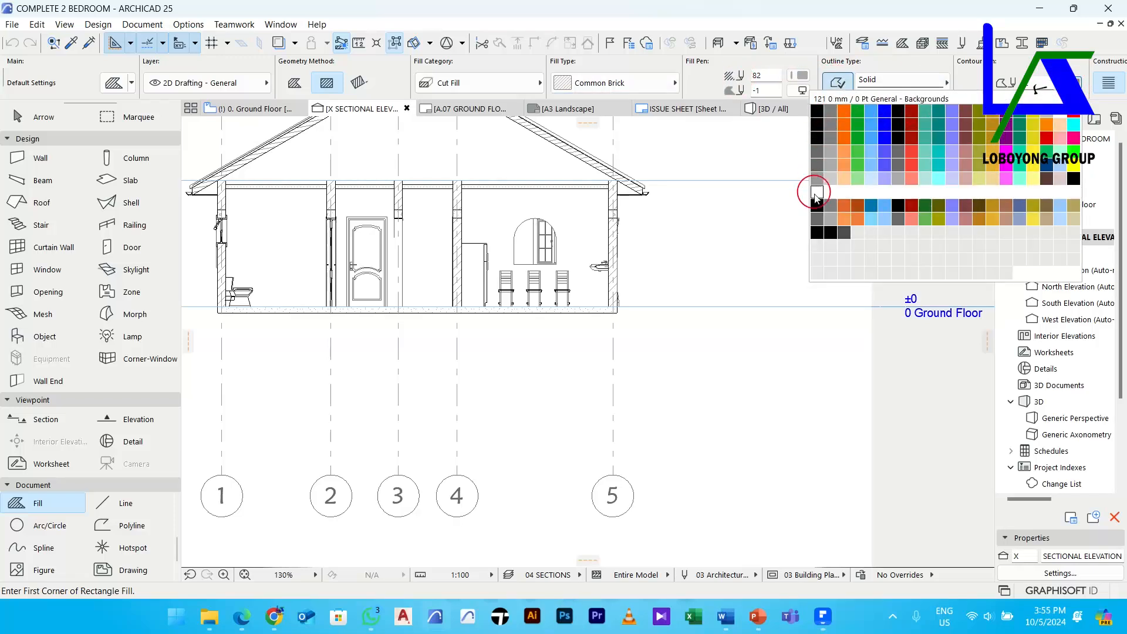
{"action": "left_click", "coordinate": [896, 116]}
Draw a rectangular foundation wall fill, 200 mm wide and 1000 mm high, in the empty area beyond gridline 5 below floor level
{"action": "left_click", "coordinate": [685, 343]}
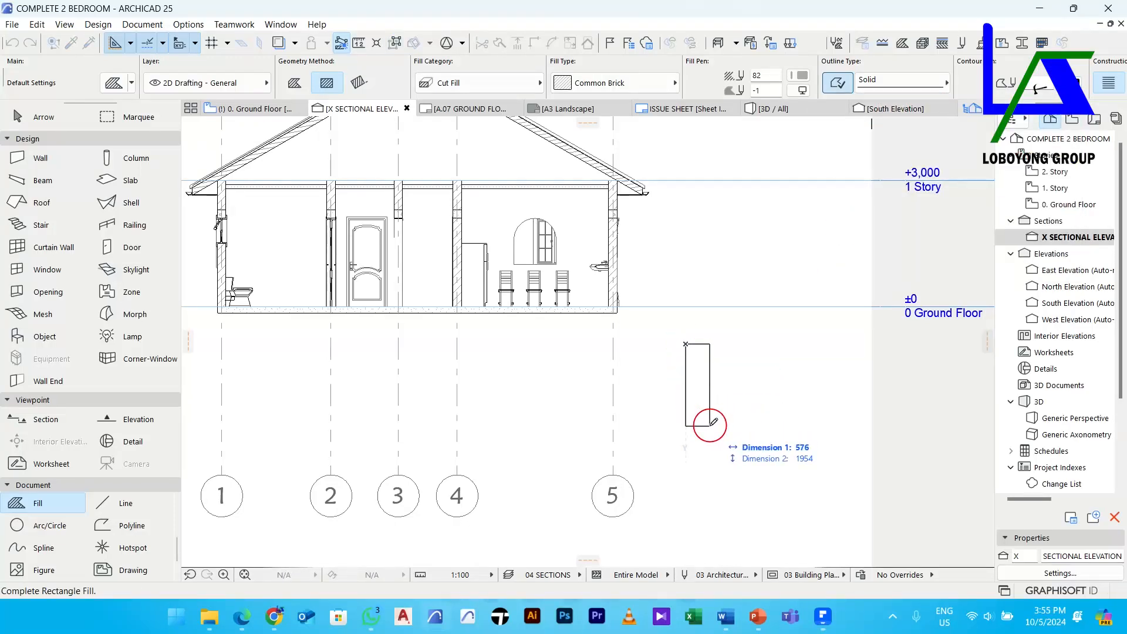
{"action": "type", "text": "200"}
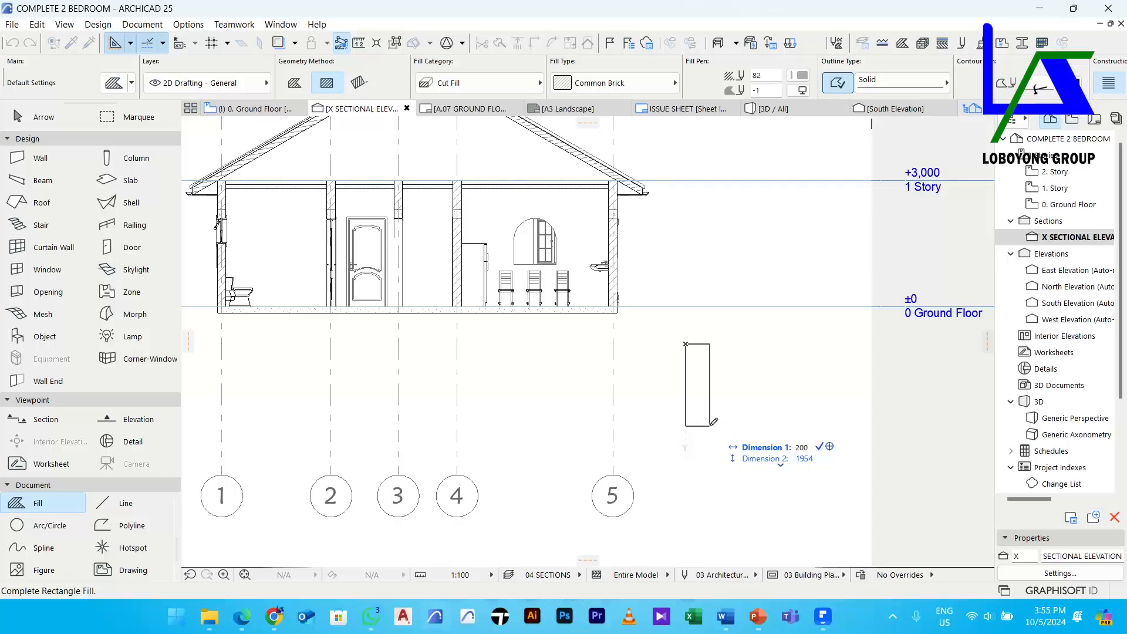
{"action": "key", "text": "Tab"}
{"action": "type", "text": "1000"}
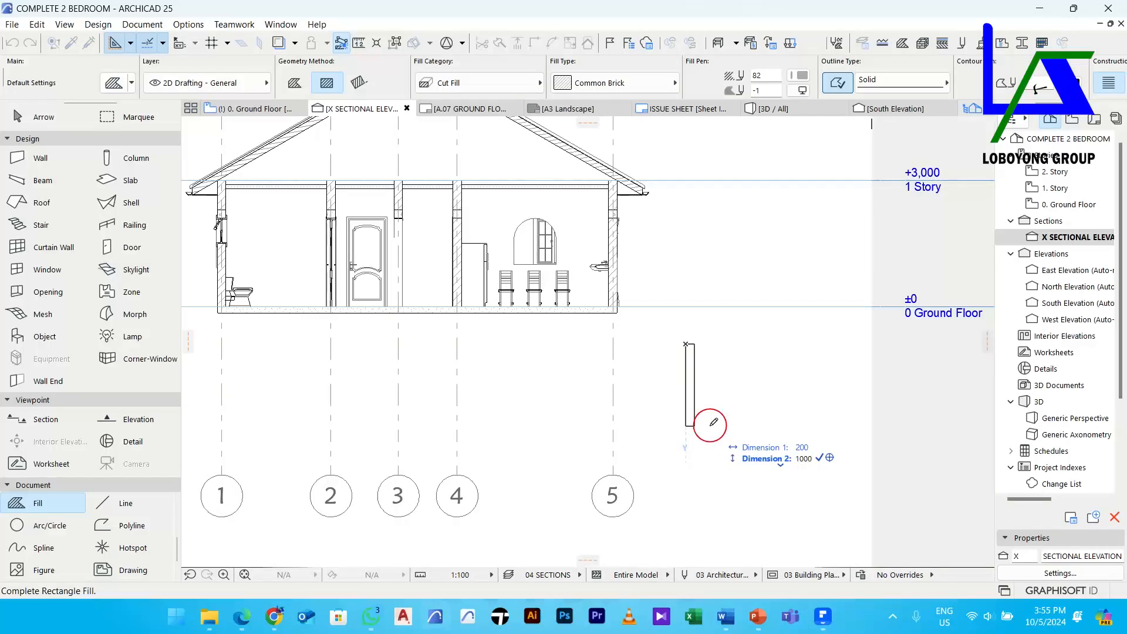
{"action": "key", "text": "Return"}
{"action": "scroll", "coordinate": [704, 391], "scroll_direction": "up", "scroll_amount": 2}
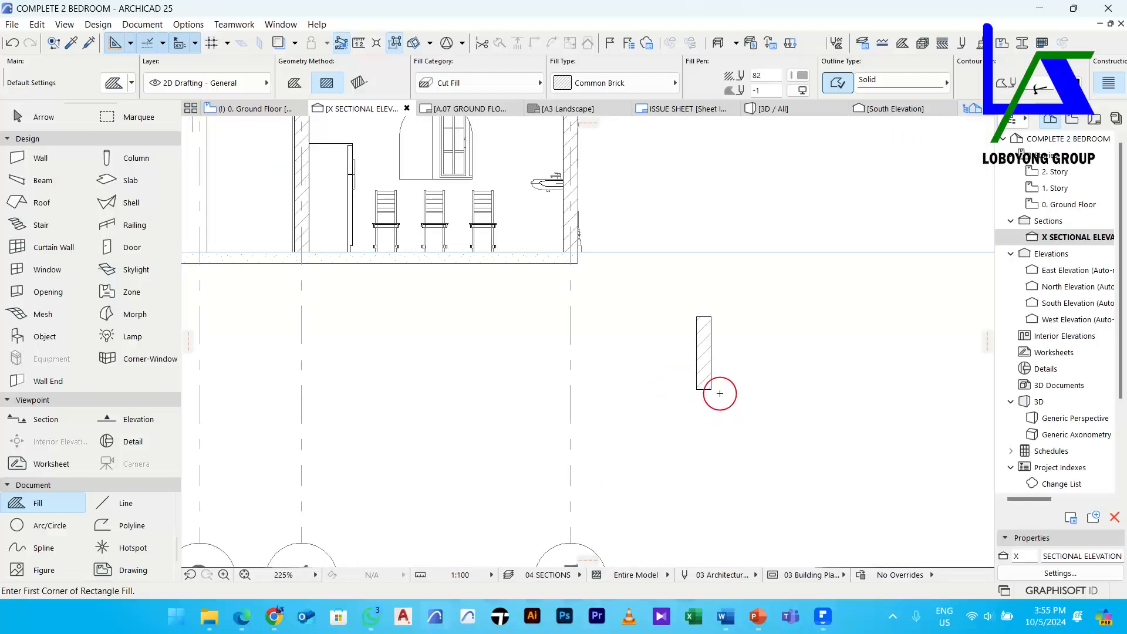
Draw a rectangular footing fill, 600 mm wide and 150 mm high, from the foundation wall's lower right corner
{"action": "left_click", "coordinate": [711, 389]}
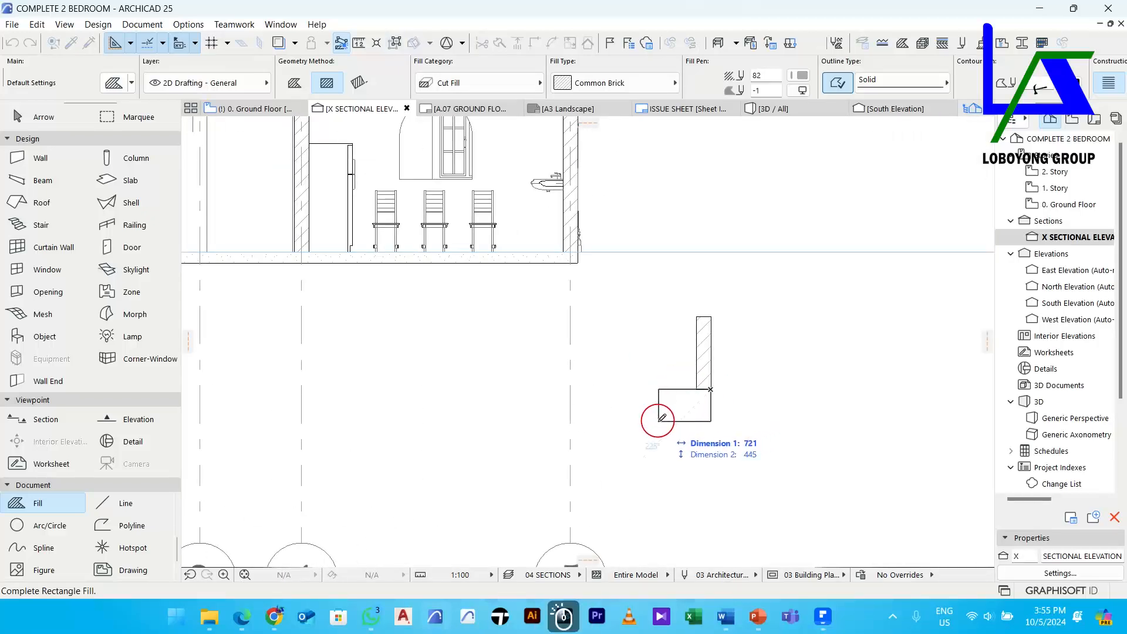
{"action": "type", "text": "600"}
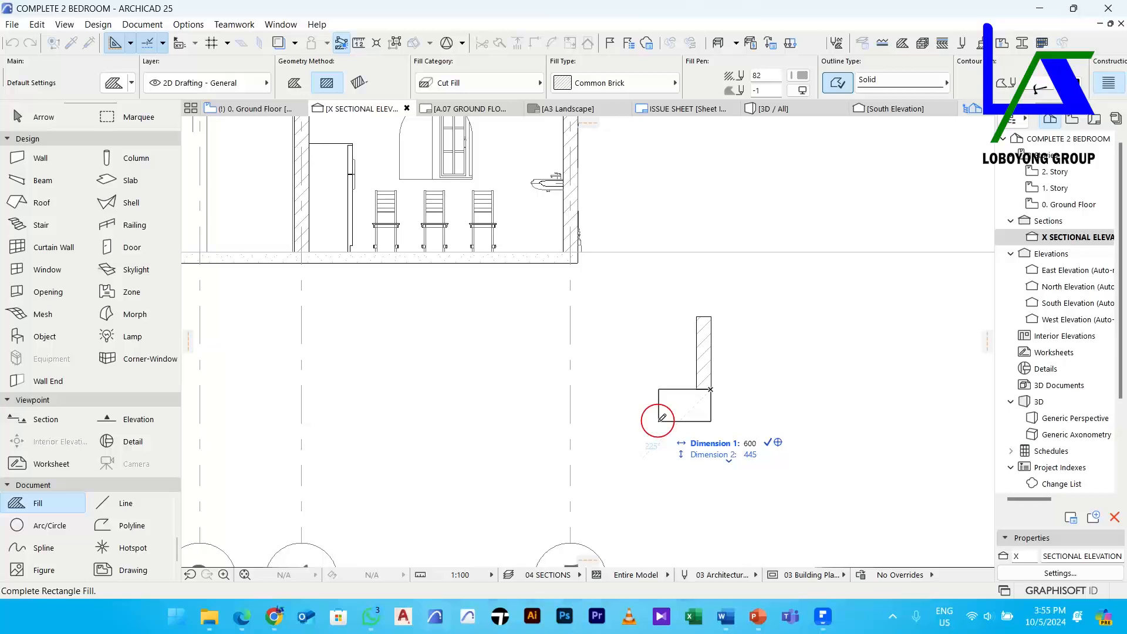
{"action": "key", "text": "Tab"}
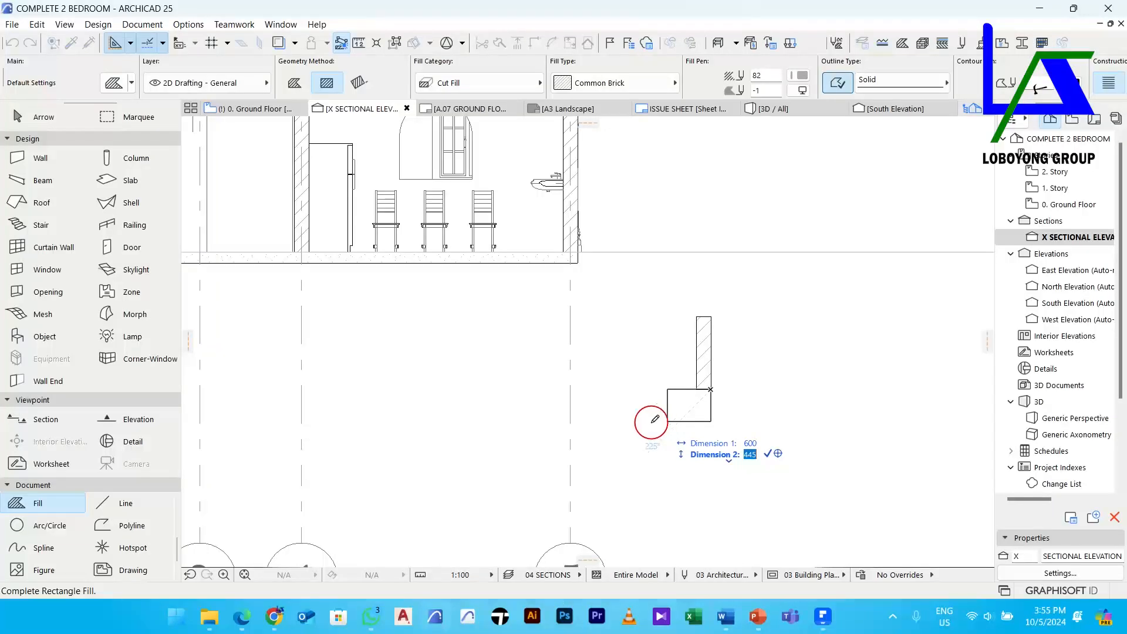
{"action": "type", "text": "150"}
{"action": "key", "text": "Return"}
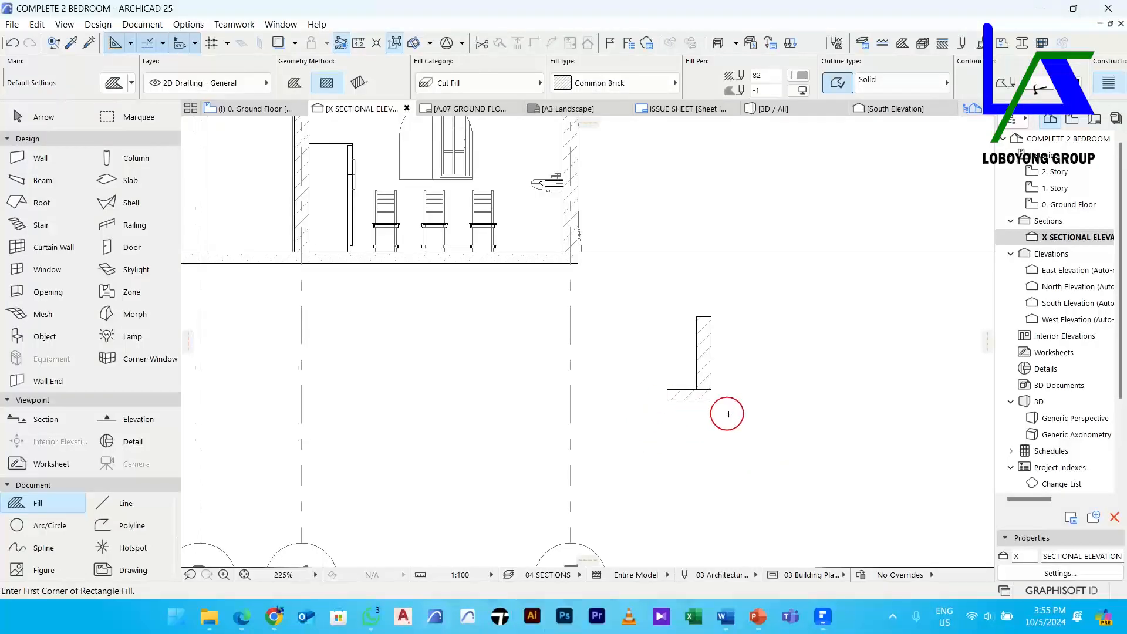
{"action": "scroll", "coordinate": [712, 478], "scroll_direction": "up", "scroll_amount": 3}
{"action": "key", "text": "Escape"}
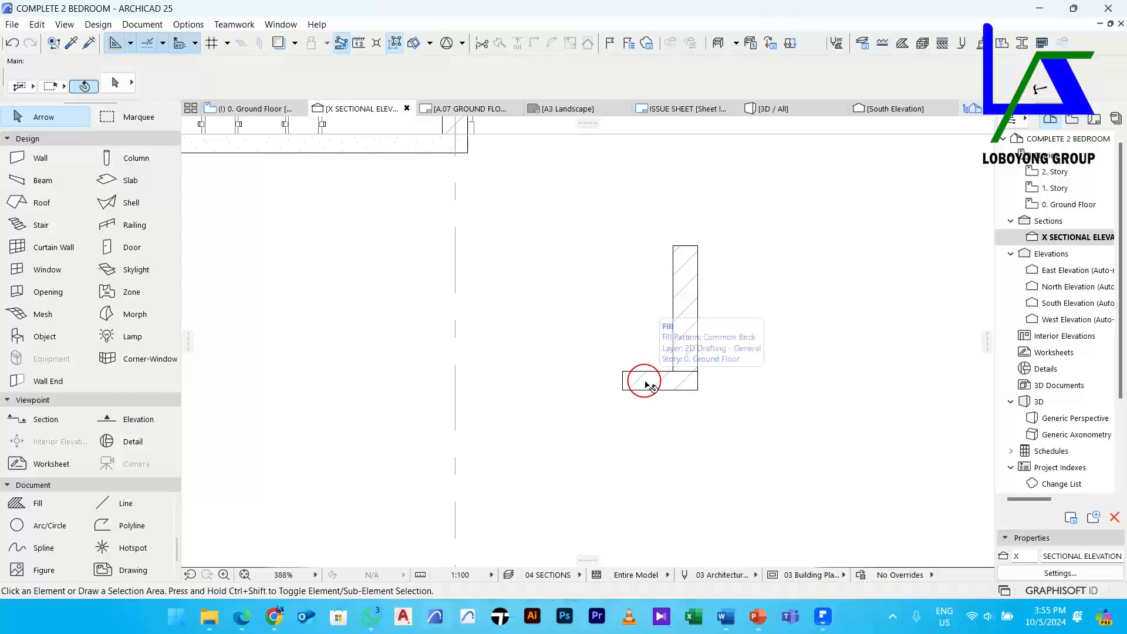
Move the footing fill horizontally by its top midpoint so it is centred under the foundation wall, and deselect it
{"action": "left_click", "coordinate": [646, 385]}
{"action": "key", "text": "ctrl+d"}
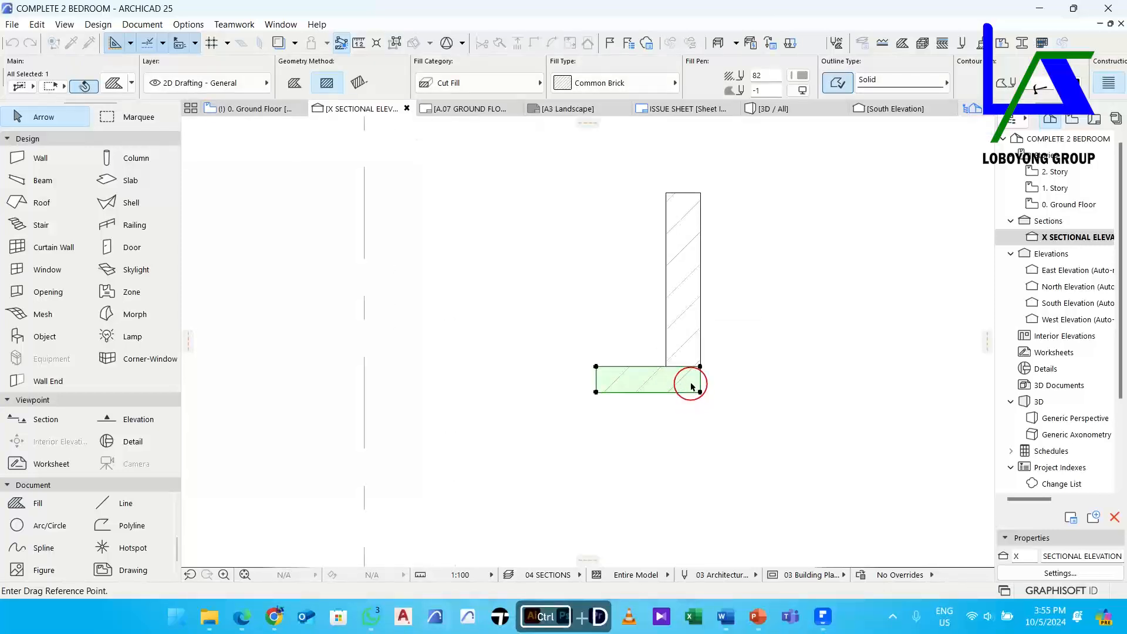
{"action": "scroll", "coordinate": [690, 383], "scroll_direction": "up", "scroll_amount": 3}
{"action": "left_click", "coordinate": [615, 353]}
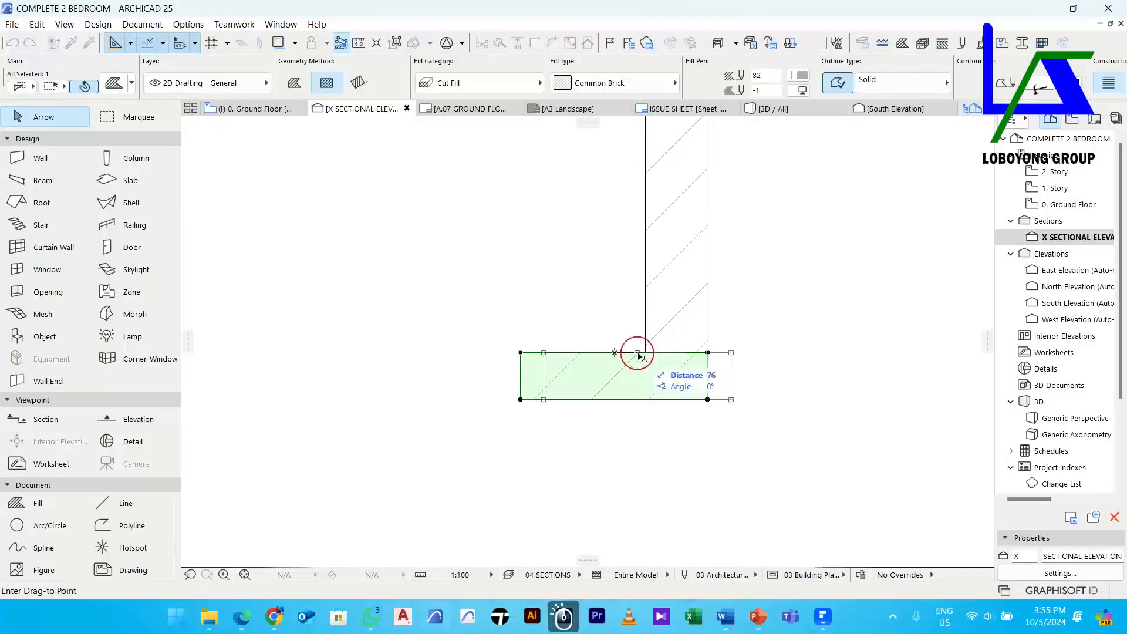
{"action": "left_click", "coordinate": [680, 352]}
{"action": "left_click", "coordinate": [671, 420]}
{"action": "scroll", "coordinate": [669, 419], "scroll_direction": "down", "scroll_amount": 2}
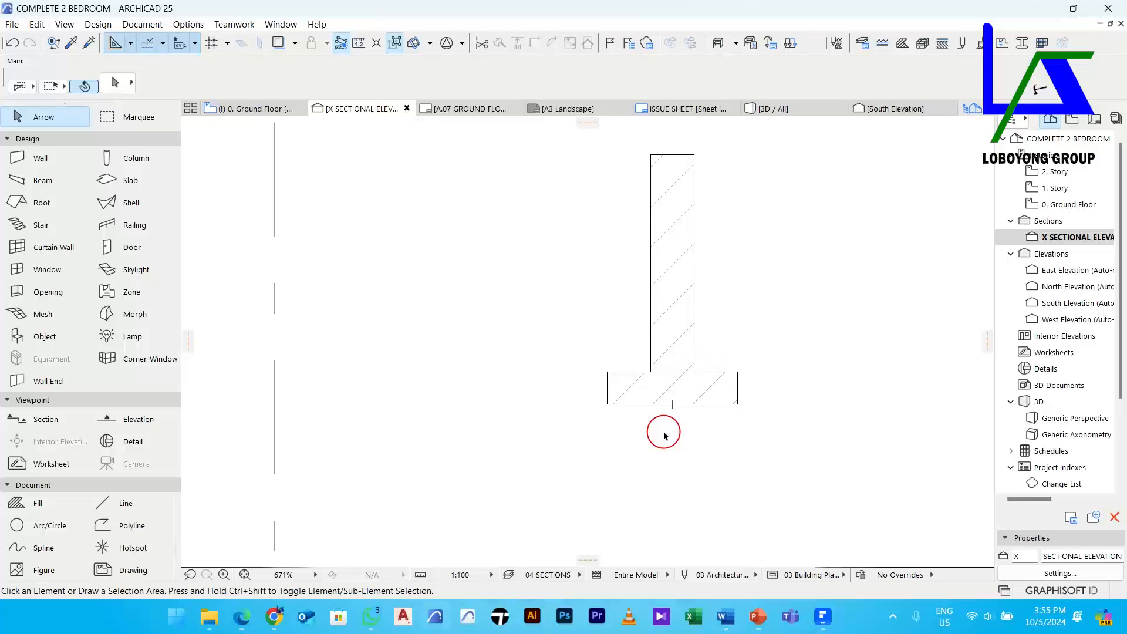
Draw a Lightweight Concrete blinding fill, 600 mm wide and 50 mm thick, directly beneath the footing
{"action": "left_click", "coordinate": [662, 405], "text": "alt"}
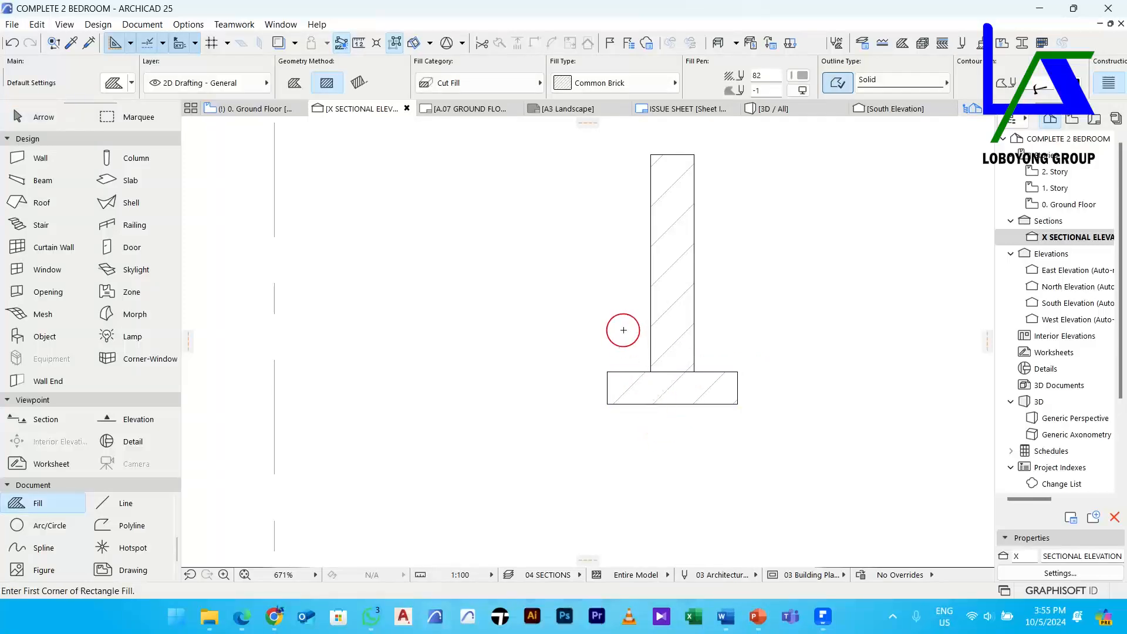
{"action": "left_click", "coordinate": [605, 85]}
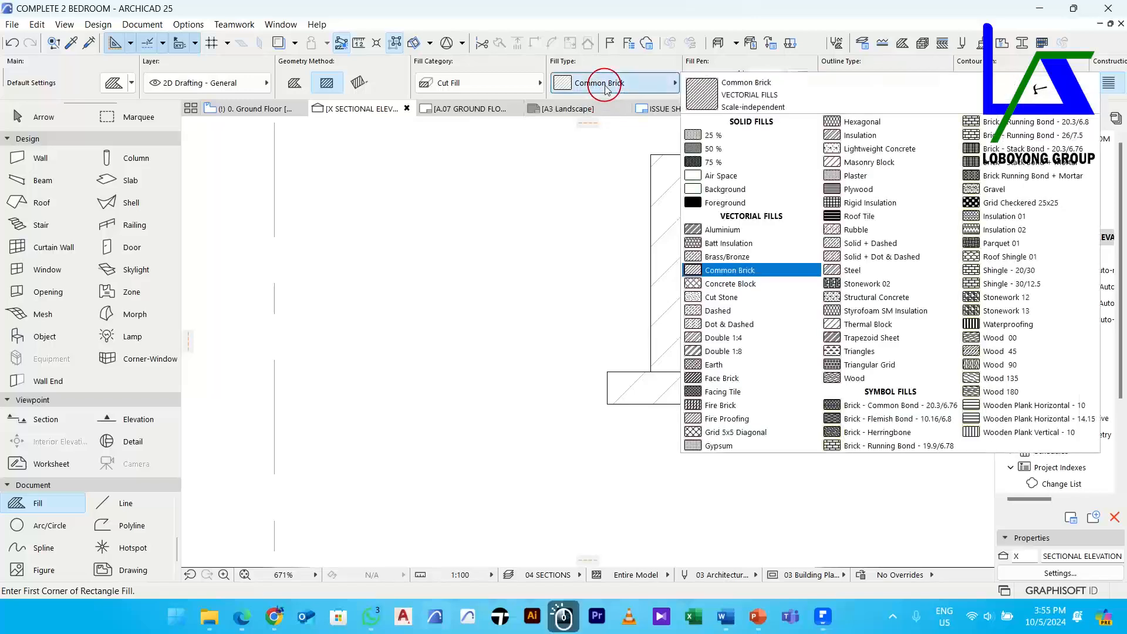
{"action": "left_click", "coordinate": [877, 150]}
{"action": "left_click", "coordinate": [608, 404]}
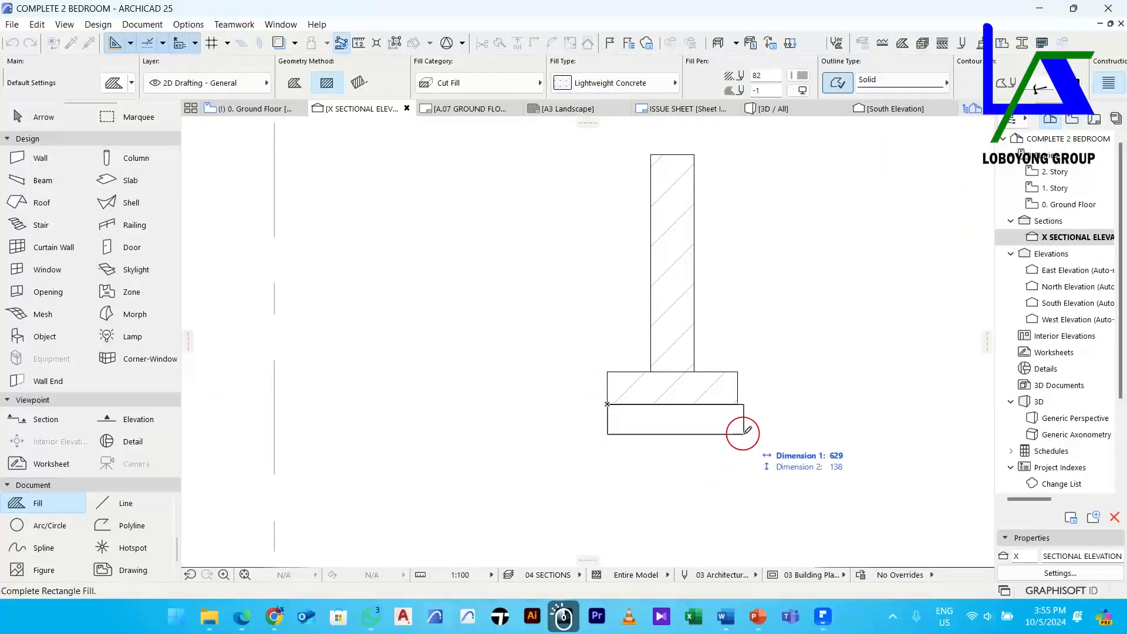
{"action": "type", "text": "600"}
{"action": "key", "text": "Tab"}
{"action": "type", "text": "50"}
{"action": "key", "text": "Return"}
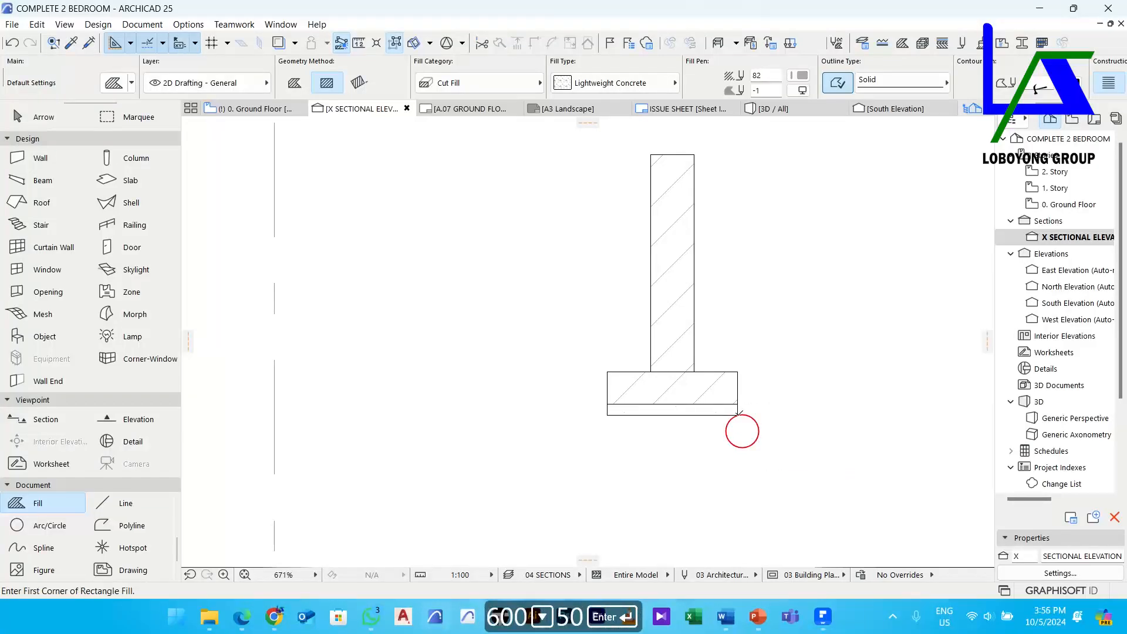
Change the footing fill to the Building Material (Cut Fill) category with the Reinforced Concrete - Structural material
{"action": "scroll", "coordinate": [731, 413], "scroll_direction": "up", "scroll_amount": 5}
{"action": "scroll", "coordinate": [534, 340], "scroll_direction": "down", "scroll_amount": 3}
{"action": "key", "text": "Escape"}
{"action": "left_click", "coordinate": [621, 346]}
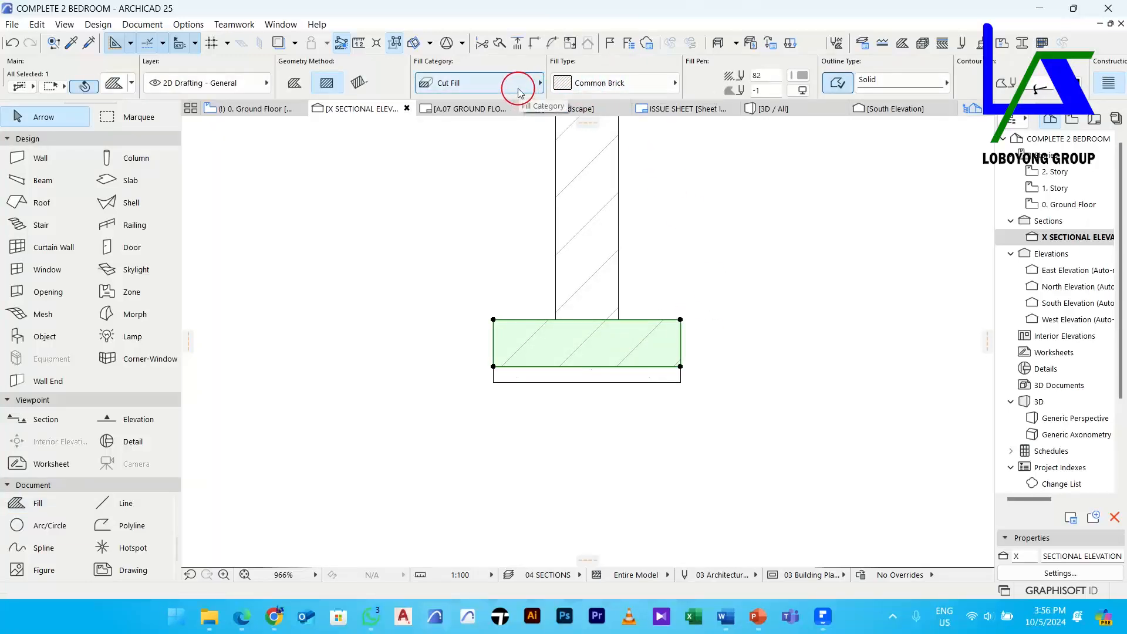
{"action": "left_click", "coordinate": [519, 93]}
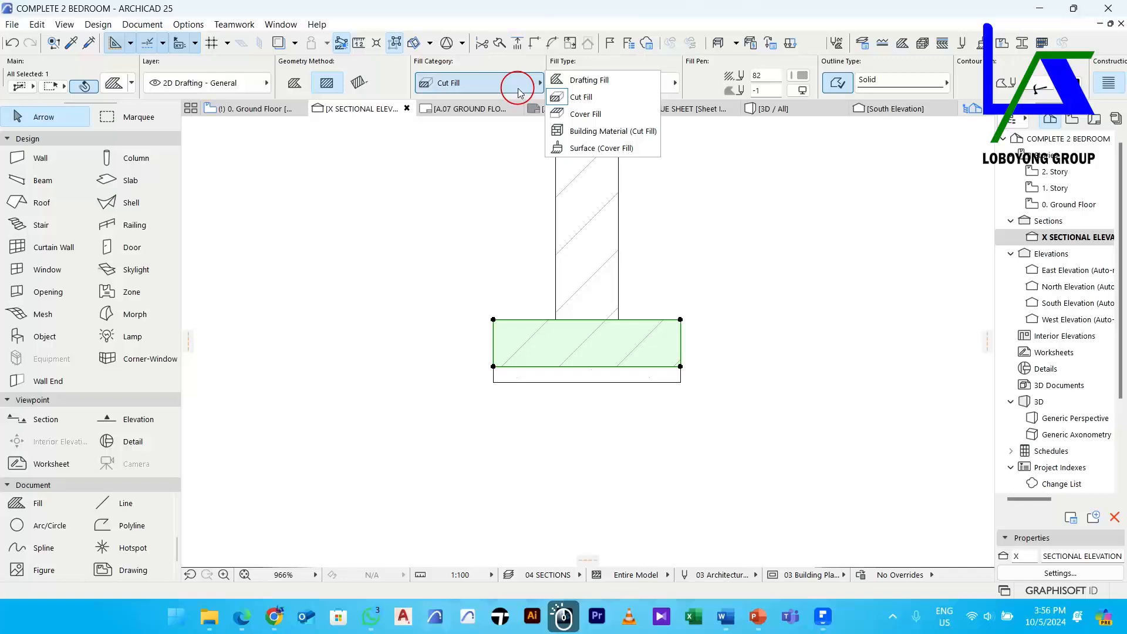
{"action": "left_click", "coordinate": [614, 137]}
{"action": "left_click", "coordinate": [619, 83]}
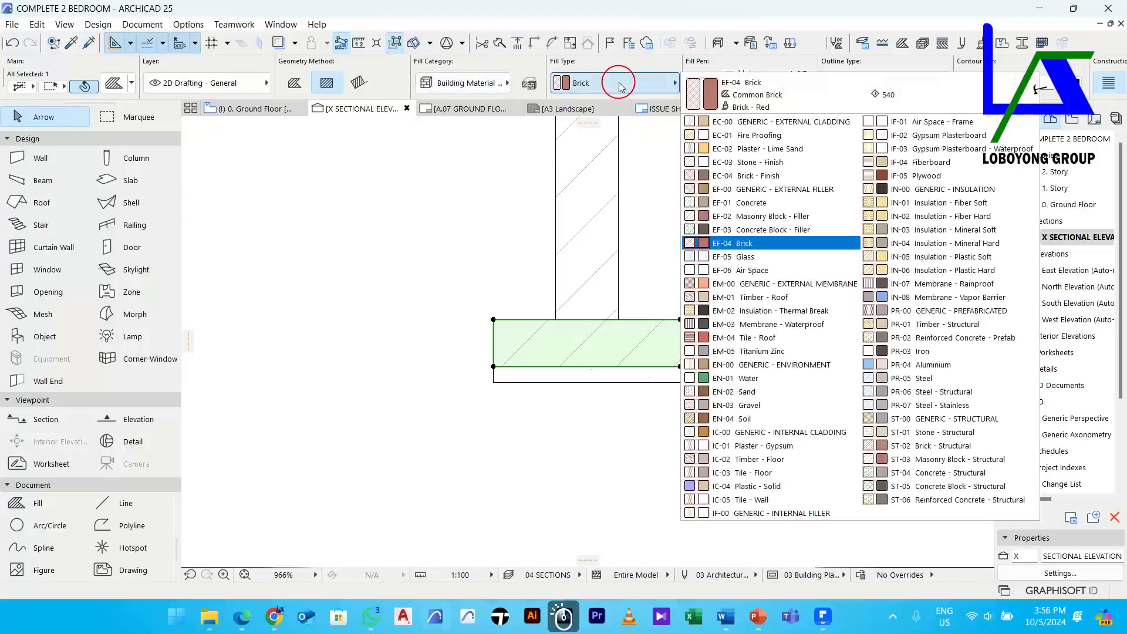
{"action": "left_click", "coordinate": [979, 500]}
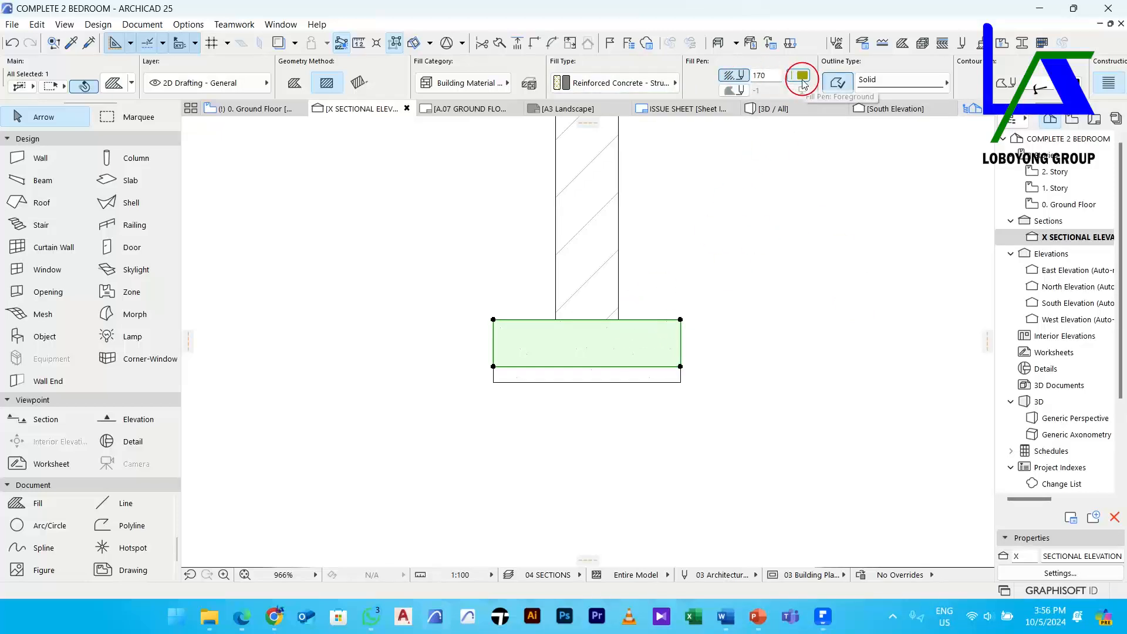
Set the footing fill's foreground pen to 101
{"action": "left_click", "coordinate": [802, 76]}
{"action": "left_click", "coordinate": [810, 139]}
{"action": "scroll", "coordinate": [704, 264], "scroll_direction": "down", "scroll_amount": 3}
{"action": "scroll", "coordinate": [621, 351], "scroll_direction": "up", "scroll_amount": 4}
{"action": "scroll", "coordinate": [978, 87], "scroll_direction": "down", "scroll_amount": 4}
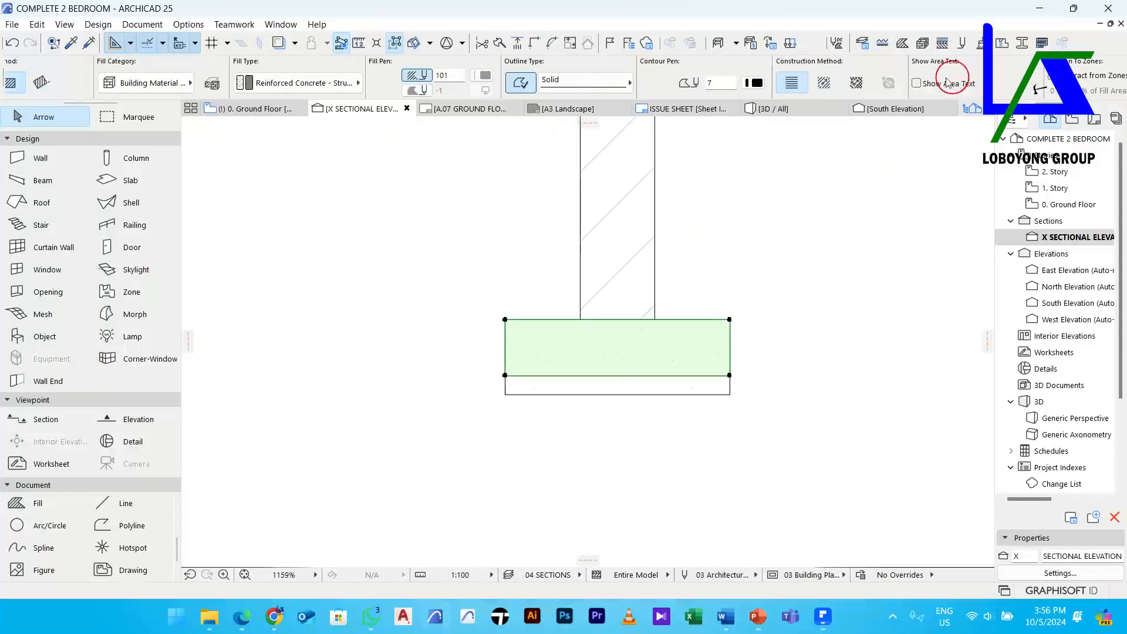
Set the footing fill to the distorted pattern construction method and shorten its horizontal pattern vector to just beyond the footing's right edge
{"action": "left_click", "coordinate": [858, 82]}
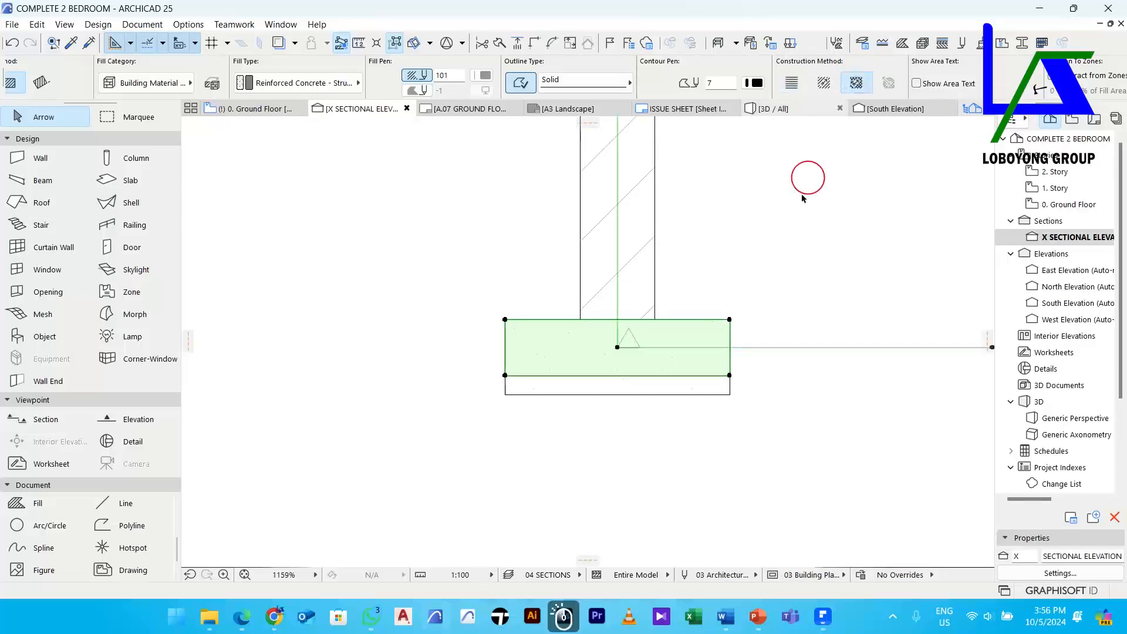
{"action": "scroll", "coordinate": [669, 361], "scroll_direction": "down", "scroll_amount": 3}
{"action": "left_click", "coordinate": [824, 355]}
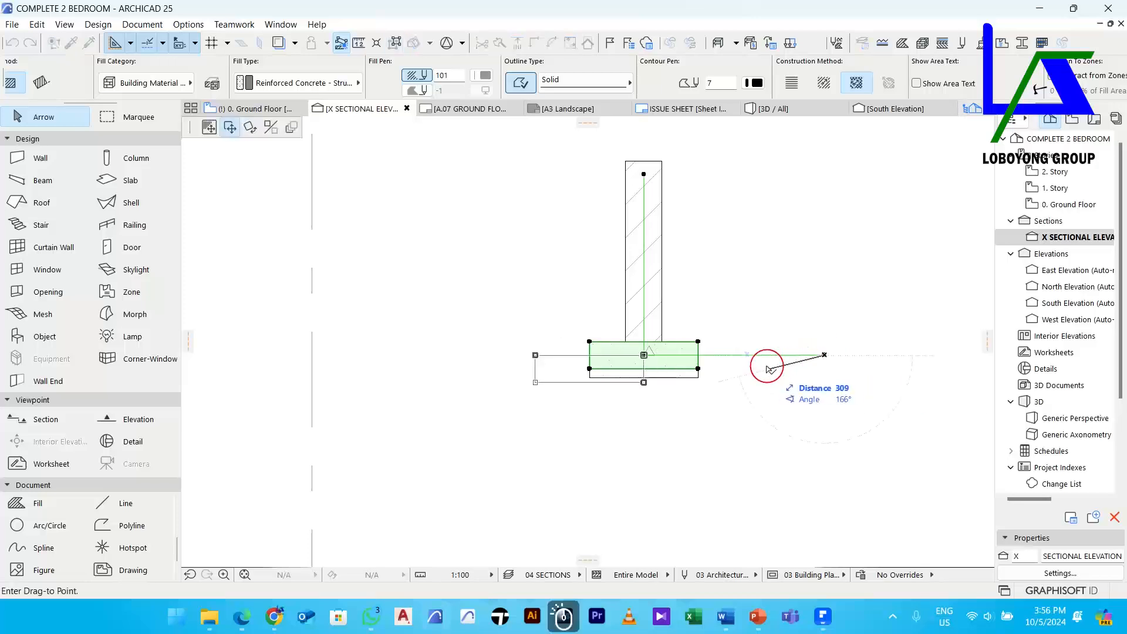
{"action": "left_click", "coordinate": [213, 129]}
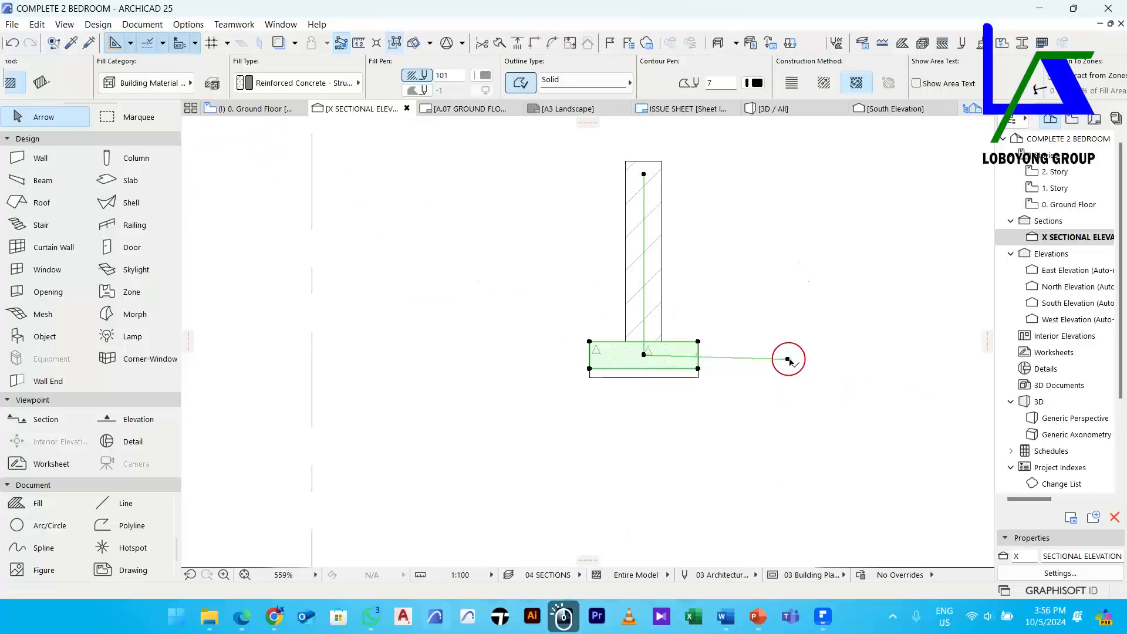
{"action": "left_click", "coordinate": [764, 363]}
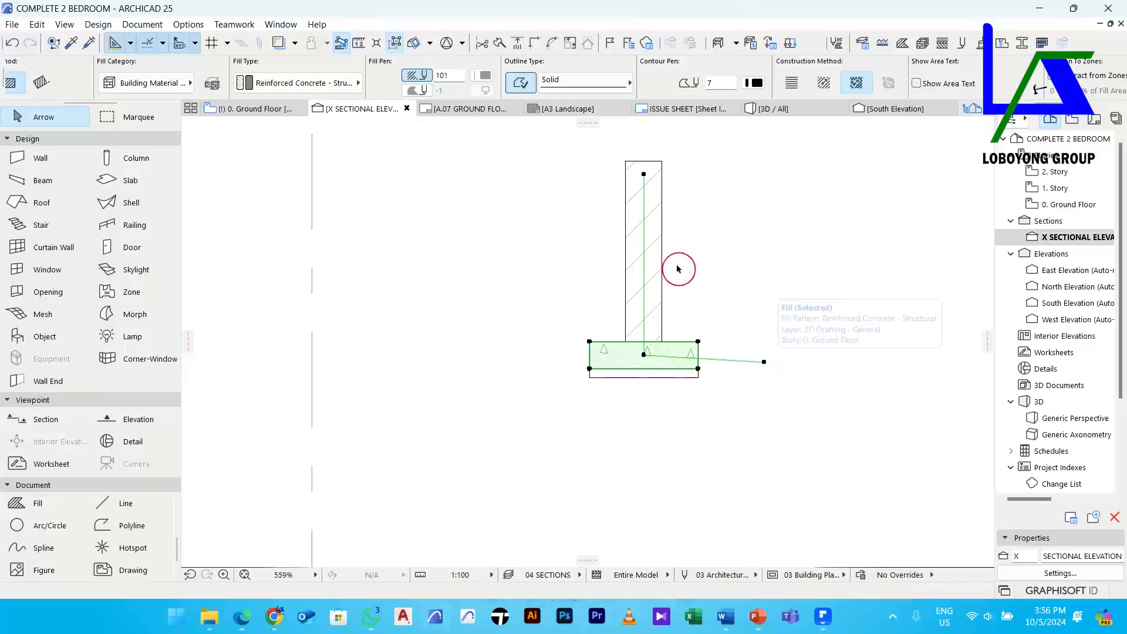
Shorten the footing fill's vertical pattern vector, ending it beside the foundation wall, to tighten the concrete hatch
{"action": "left_click", "coordinate": [644, 174]}
{"action": "left_click", "coordinate": [676, 214]}
{"action": "left_click", "coordinate": [676, 214]}
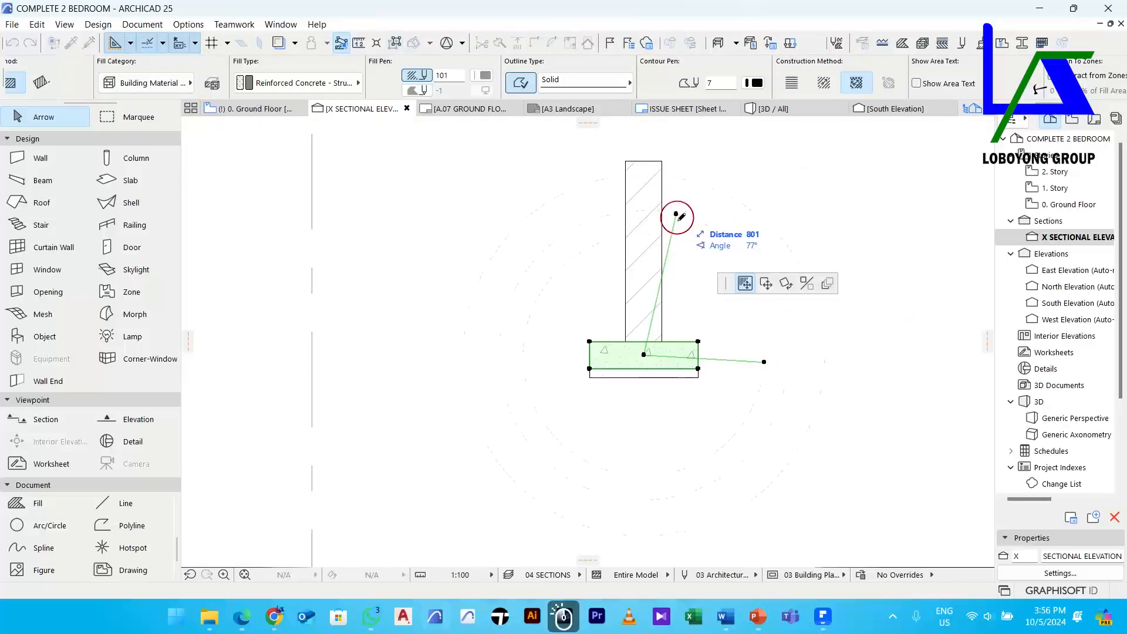
{"action": "left_click", "coordinate": [678, 240]}
{"action": "scroll", "coordinate": [659, 359], "scroll_direction": "up", "scroll_amount": 5}
{"action": "left_click", "coordinate": [685, 410]}
Set the blinding fill's contour pen to 1
{"action": "left_click", "coordinate": [675, 396]}
{"action": "scroll", "coordinate": [675, 396], "scroll_direction": "down", "scroll_amount": 4}
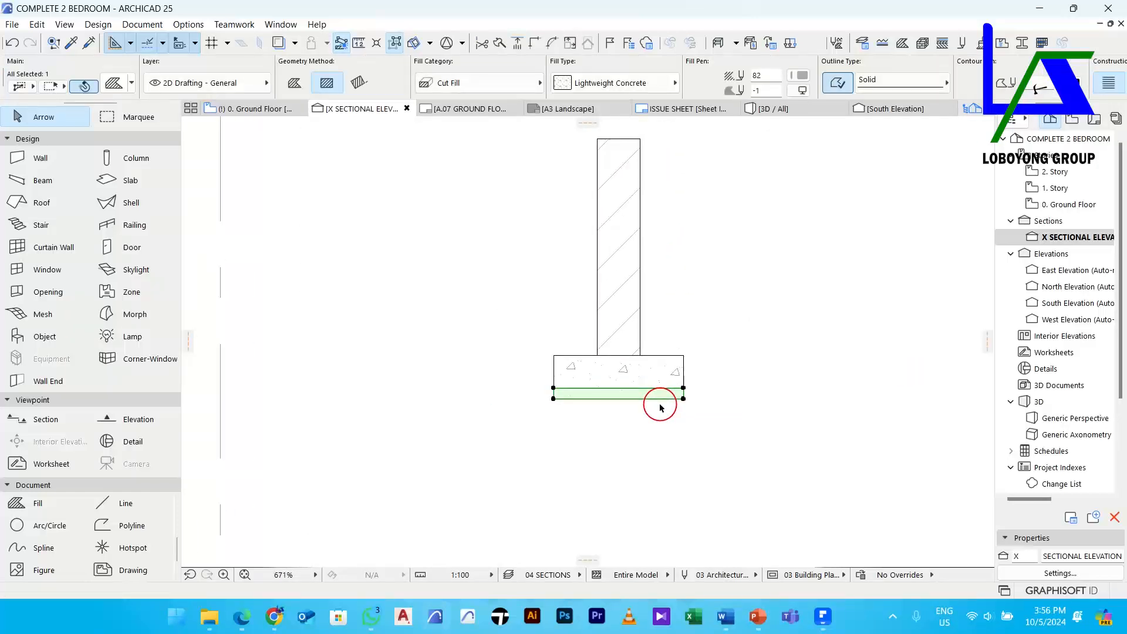
{"action": "scroll", "coordinate": [850, 88], "scroll_direction": "down", "scroll_amount": 3}
{"action": "scroll", "coordinate": [850, 91], "scroll_direction": "down", "scroll_amount": 1}
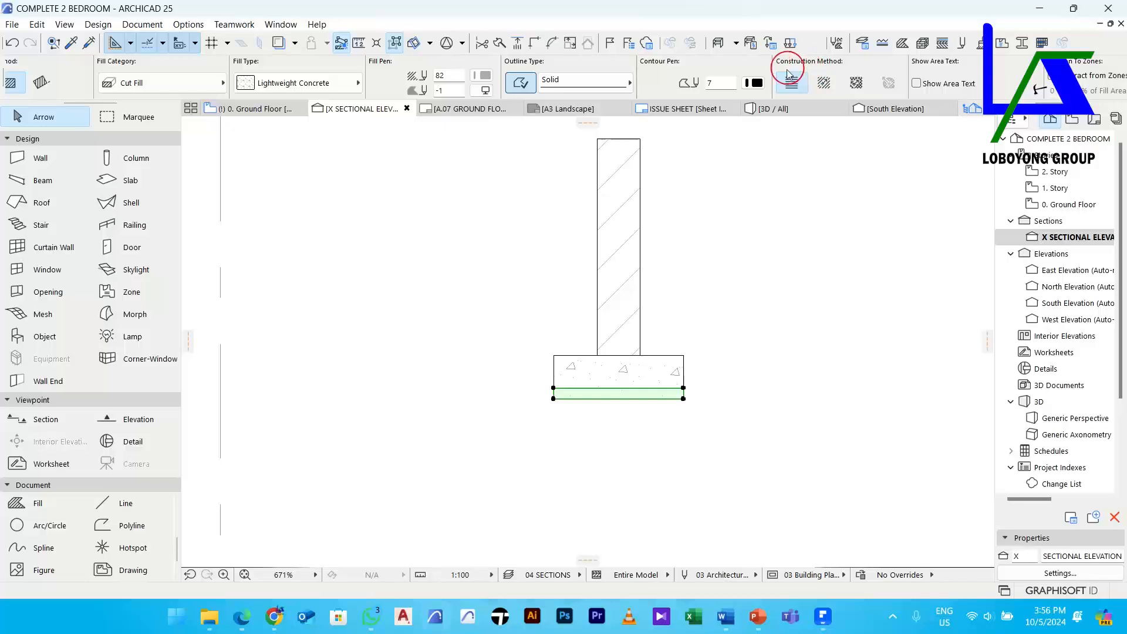
{"action": "left_click", "coordinate": [756, 83]}
{"action": "left_click", "coordinate": [779, 84]}
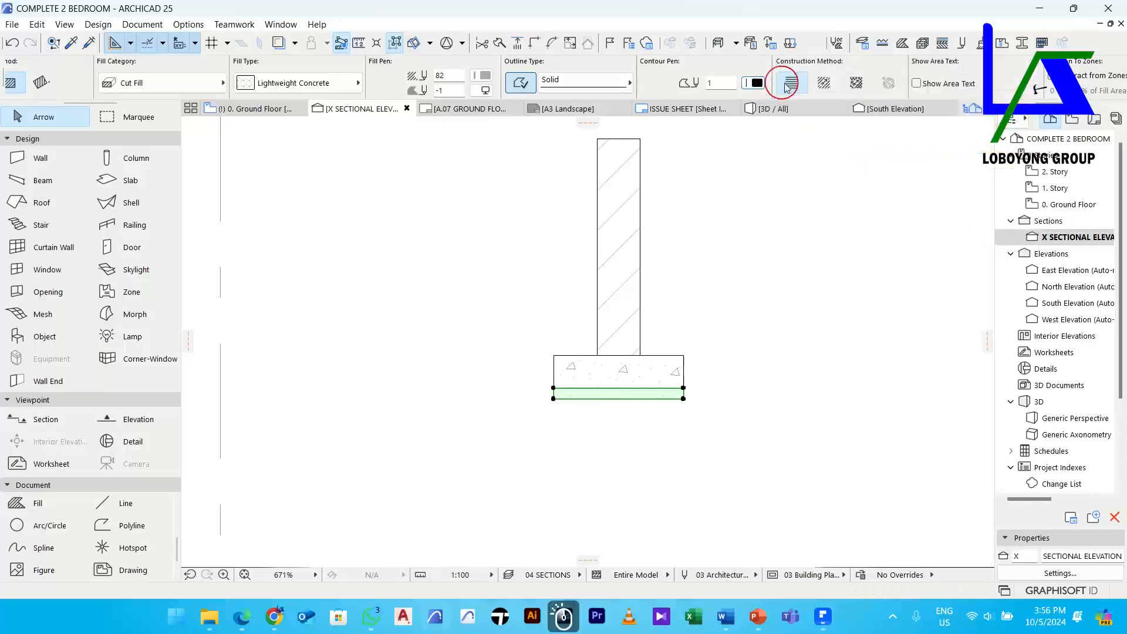
Apply the distorted pattern construction method to the blinding fill and shorten both of its pattern vectors
{"action": "left_click", "coordinate": [856, 83]}
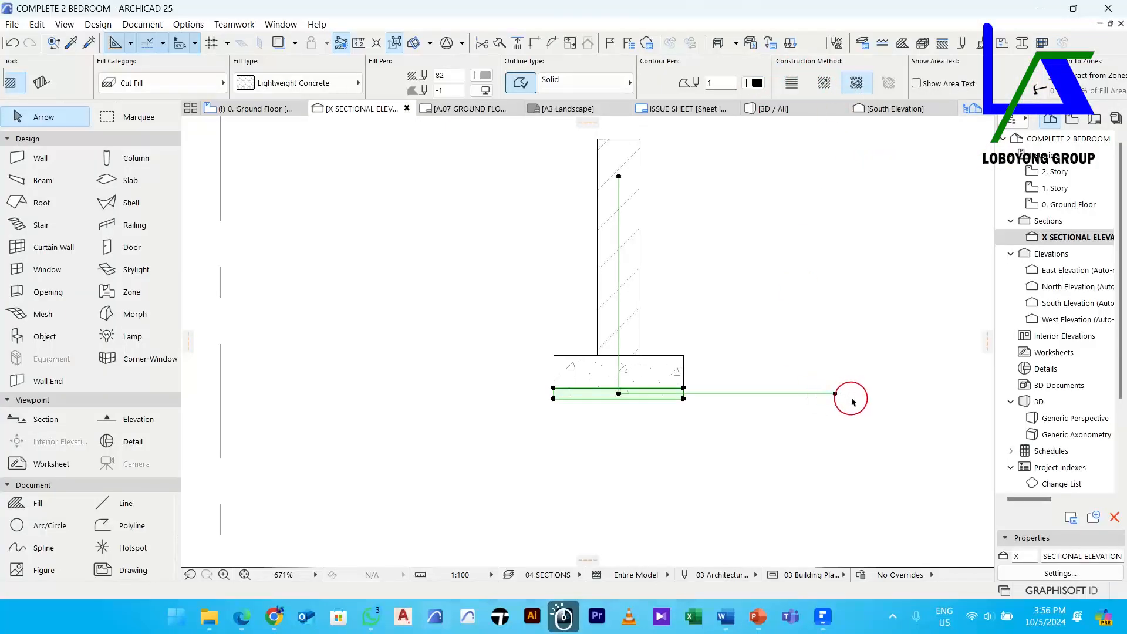
{"action": "scroll", "coordinate": [750, 406], "scroll_direction": "up", "scroll_amount": 3}
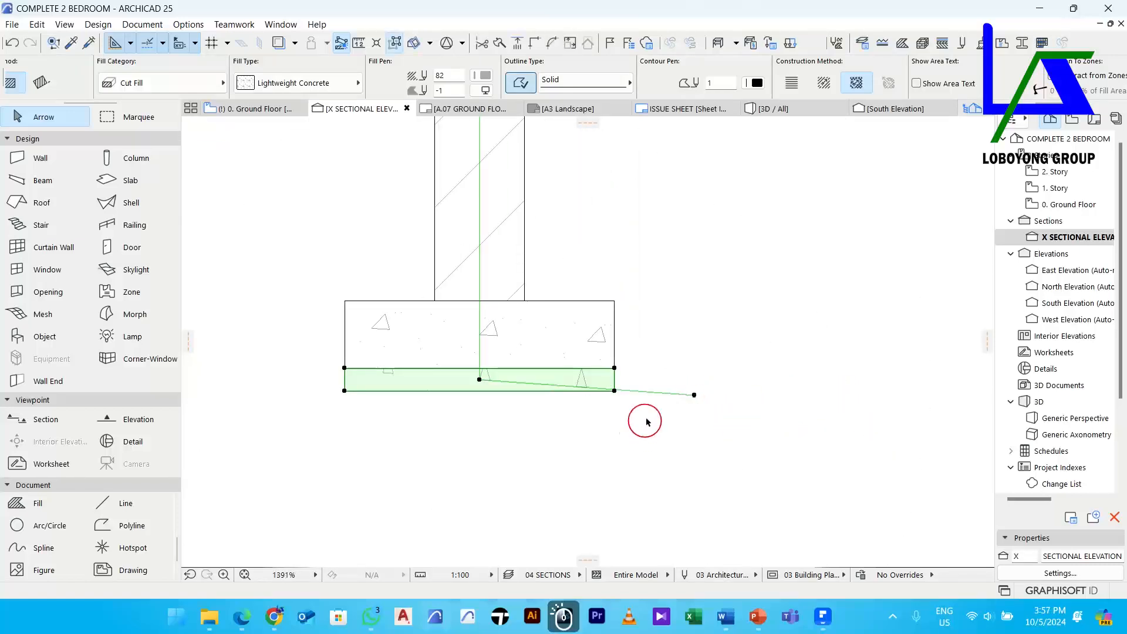
{"action": "scroll", "coordinate": [651, 419], "scroll_direction": "down", "scroll_amount": 2}
{"action": "left_click", "coordinate": [587, 155]}
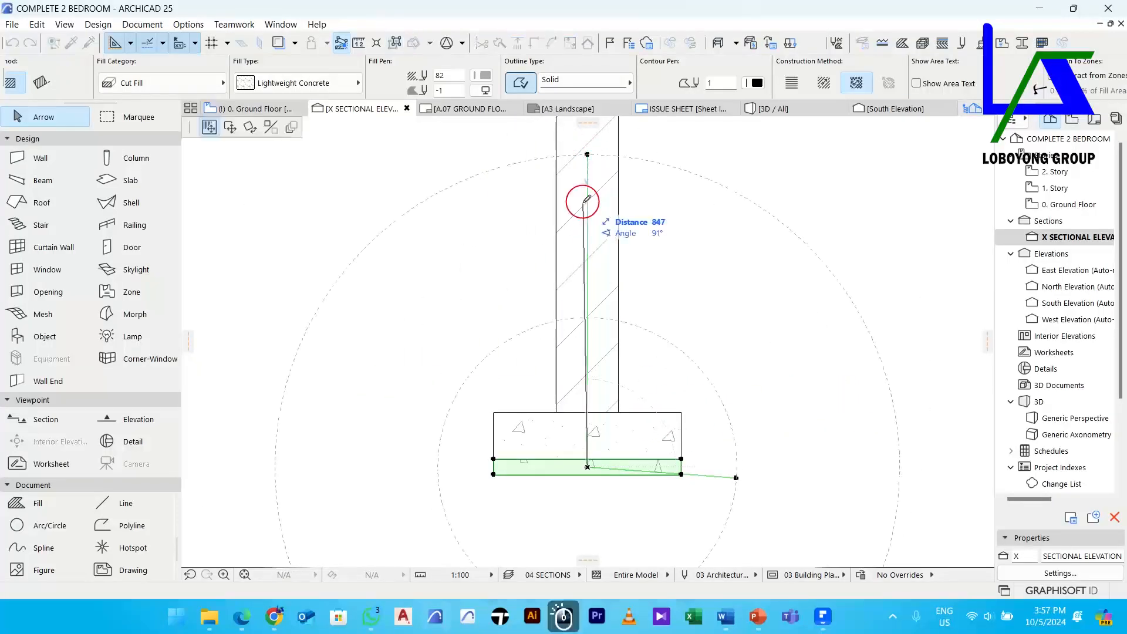
{"action": "left_click", "coordinate": [588, 221]}
{"action": "left_click", "coordinate": [790, 328]}
Display true line weights and examine the outlines of the foundation wall, footing and blinding
{"action": "middle_click_drag", "start_coordinate": [642, 457], "coordinate": [675, 345]}
{"action": "scroll", "coordinate": [626, 343], "scroll_direction": "up", "scroll_amount": 3}
{"action": "scroll", "coordinate": [631, 351], "scroll_direction": "down", "scroll_amount": 1}
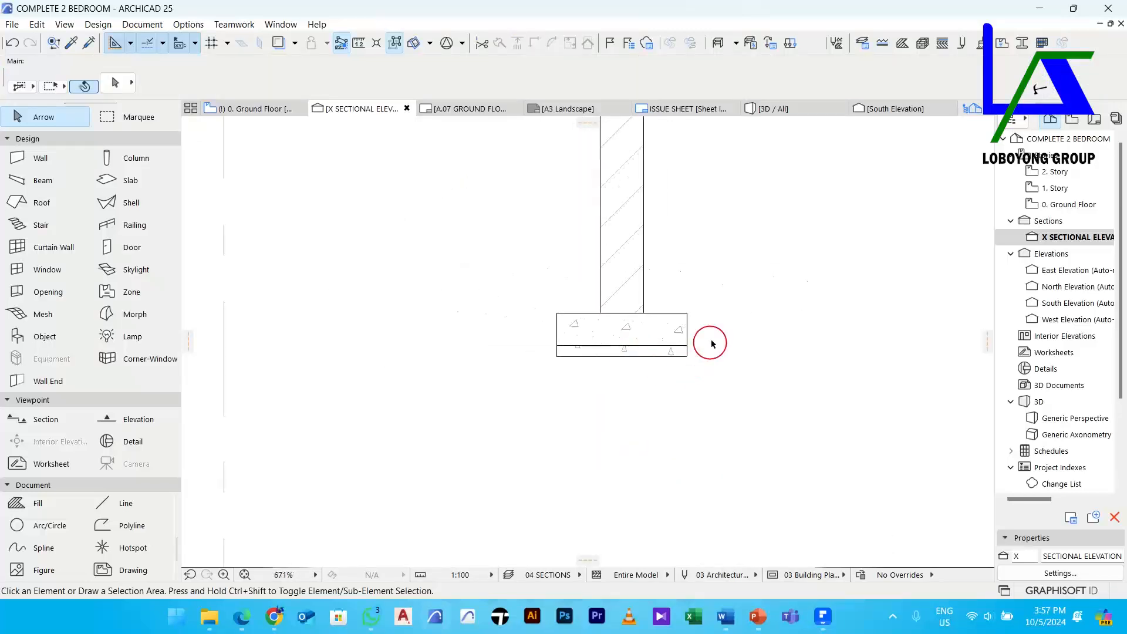
{"action": "right_click", "coordinate": [730, 247]}
{"action": "left_click", "coordinate": [772, 298]}
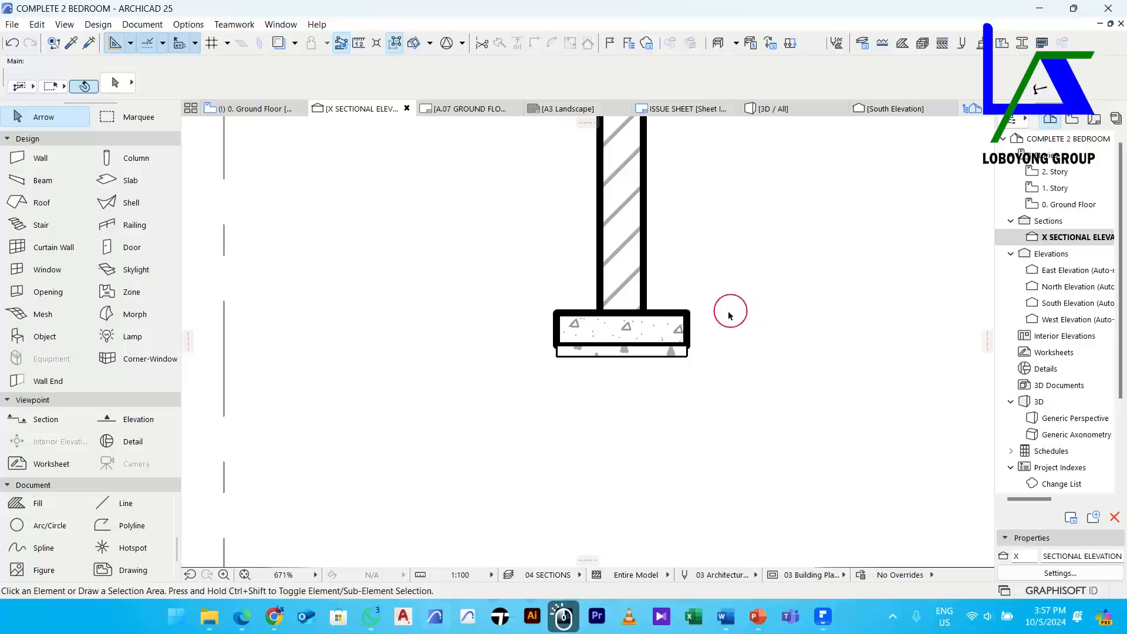
{"action": "scroll", "coordinate": [610, 358], "scroll_direction": "up", "scroll_amount": 5}
{"action": "scroll", "coordinate": [686, 389], "scroll_direction": "down", "scroll_amount": 7}
{"action": "scroll", "coordinate": [686, 389], "scroll_direction": "down", "scroll_amount": 7}
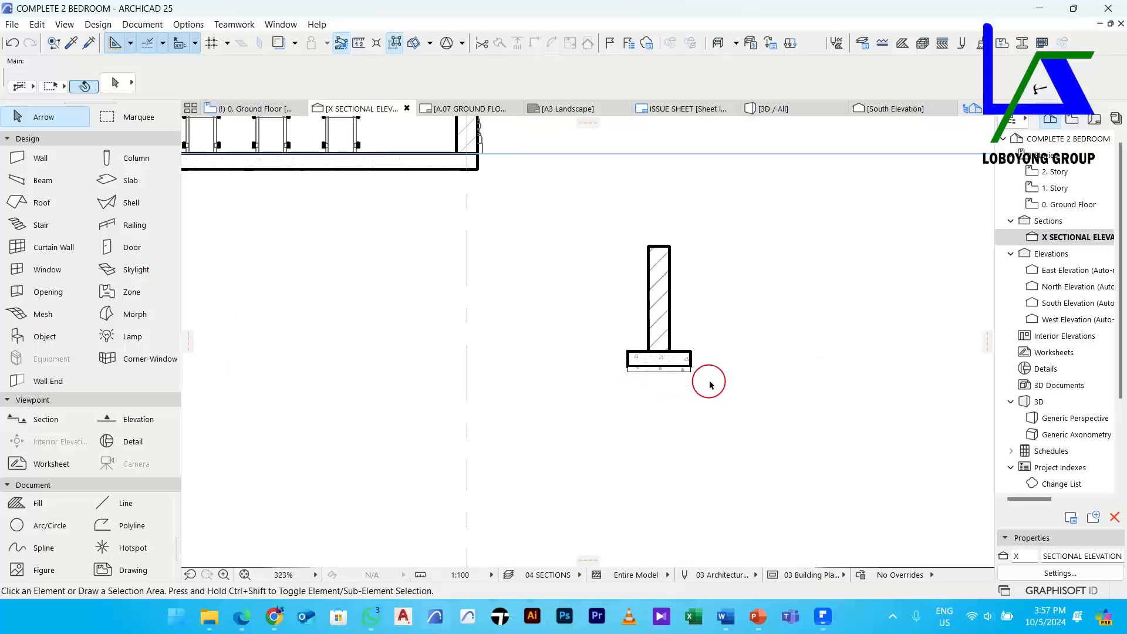
Group the foundation wall, footing and blinding fills together
{"action": "left_click", "coordinate": [788, 409]}
{"action": "left_click", "coordinate": [598, 253]}
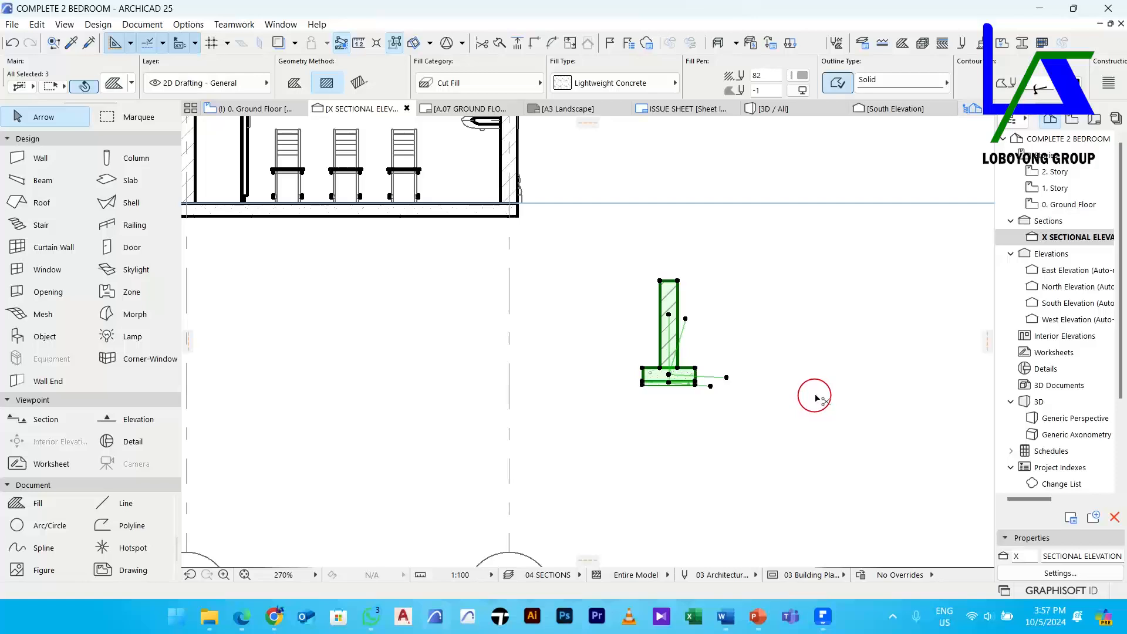
{"action": "key", "text": "ctrl+g"}
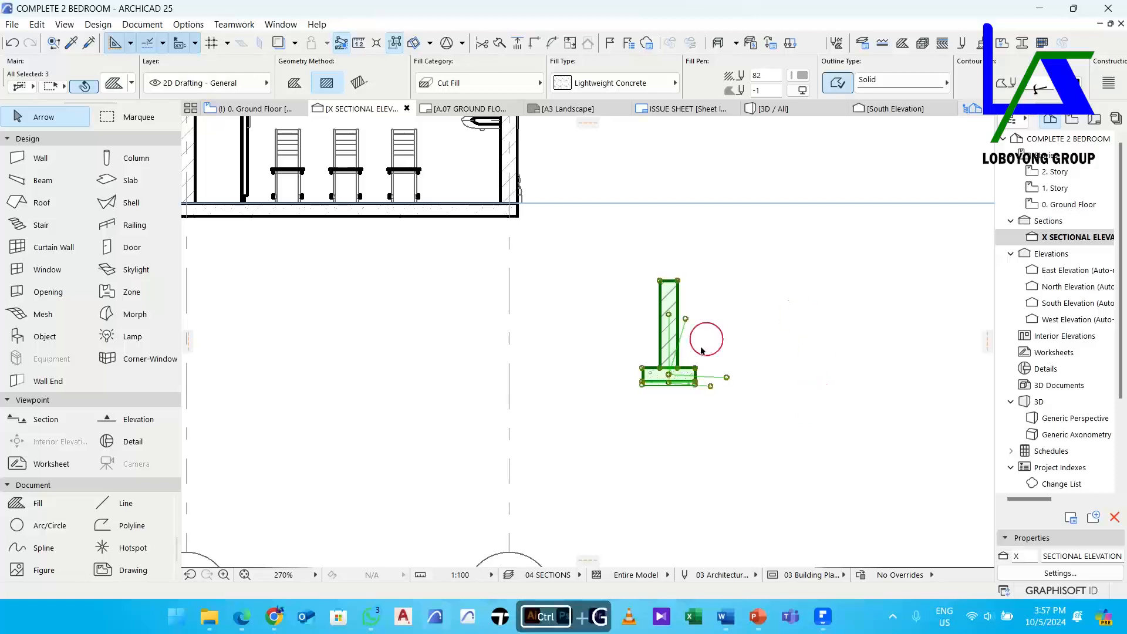
{"action": "left_click", "coordinate": [751, 312]}
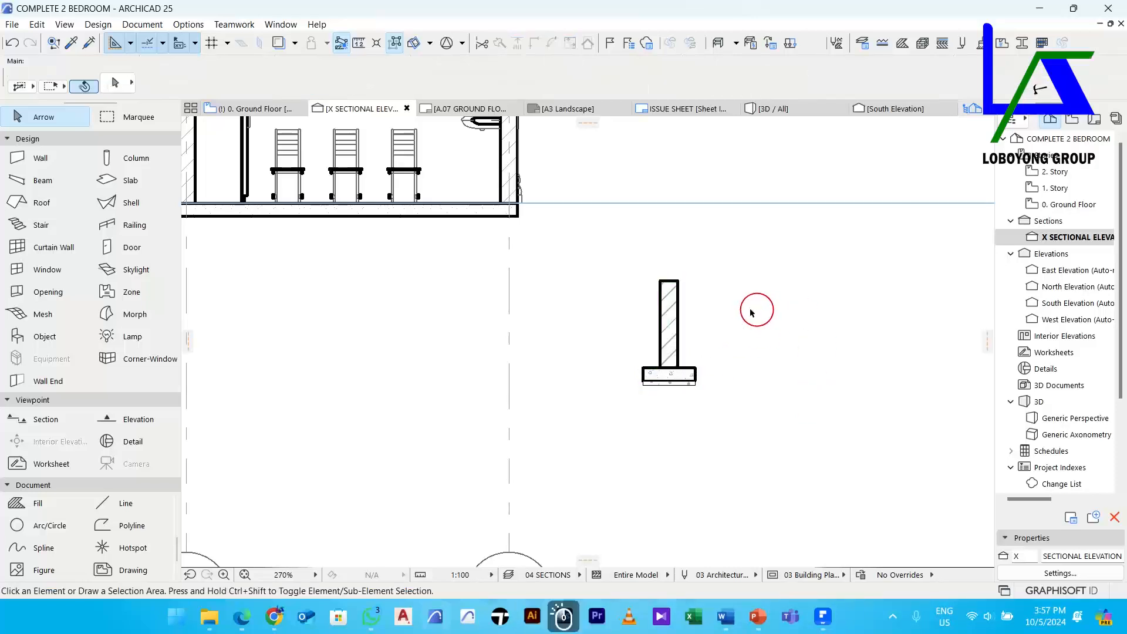
Turn off Suspend Groups and compare selecting the foundation detail as a whole group with selecting a single fill
{"action": "left_click", "coordinate": [395, 43]}
{"action": "left_click", "coordinate": [674, 332]}
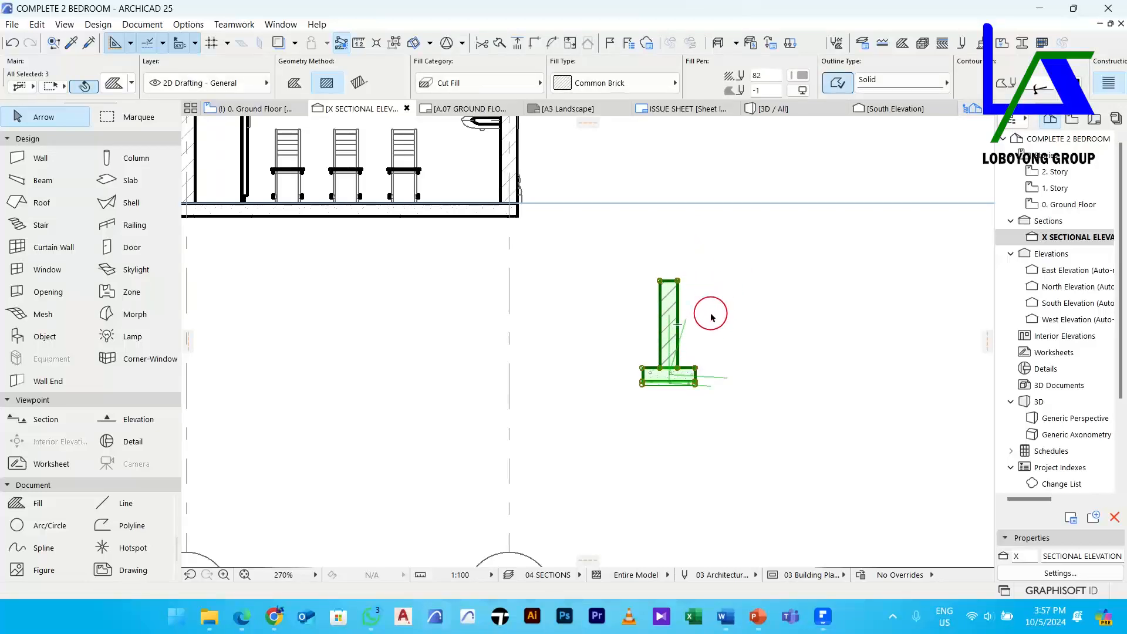
{"action": "left_click", "coordinate": [726, 298]}
{"action": "left_click", "coordinate": [669, 320]}
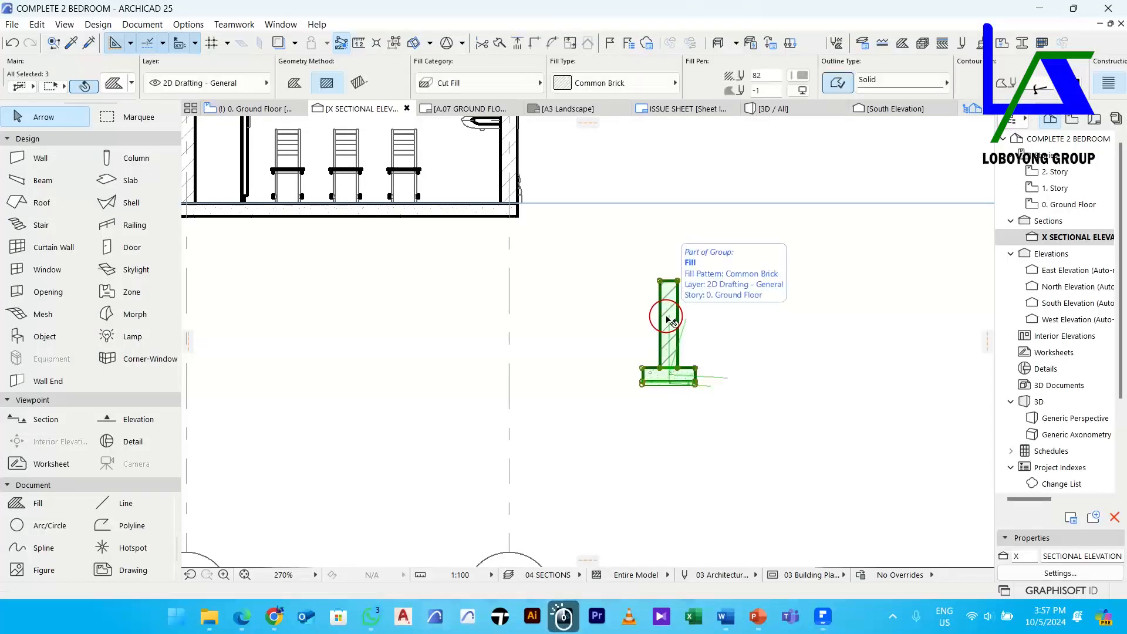
{"action": "left_click", "coordinate": [726, 287]}
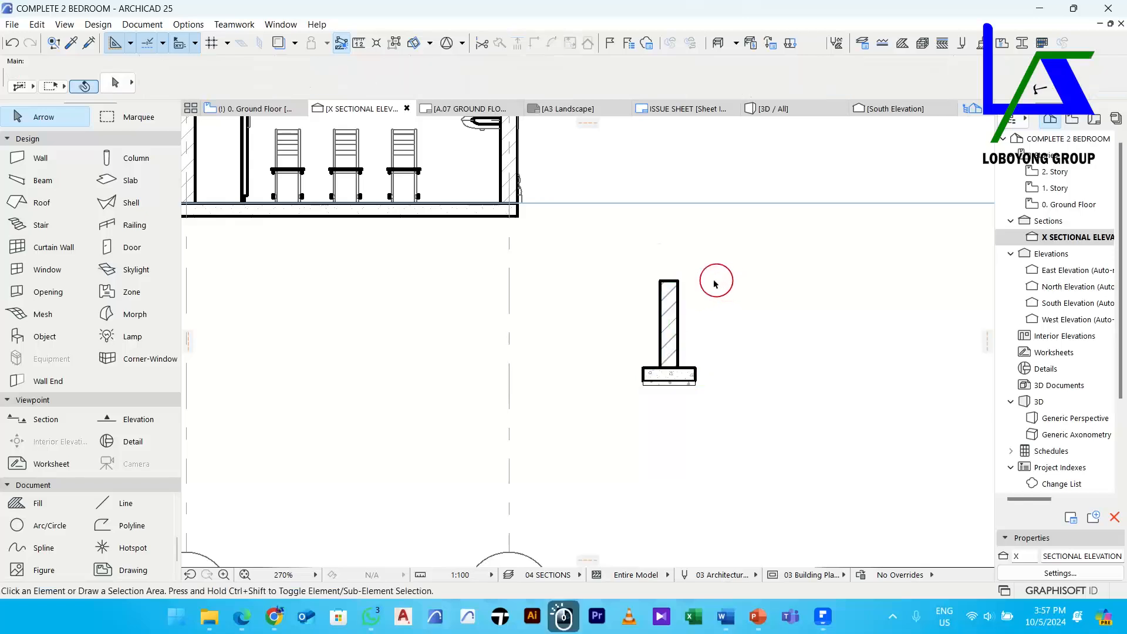
{"action": "left_click", "coordinate": [669, 344]}
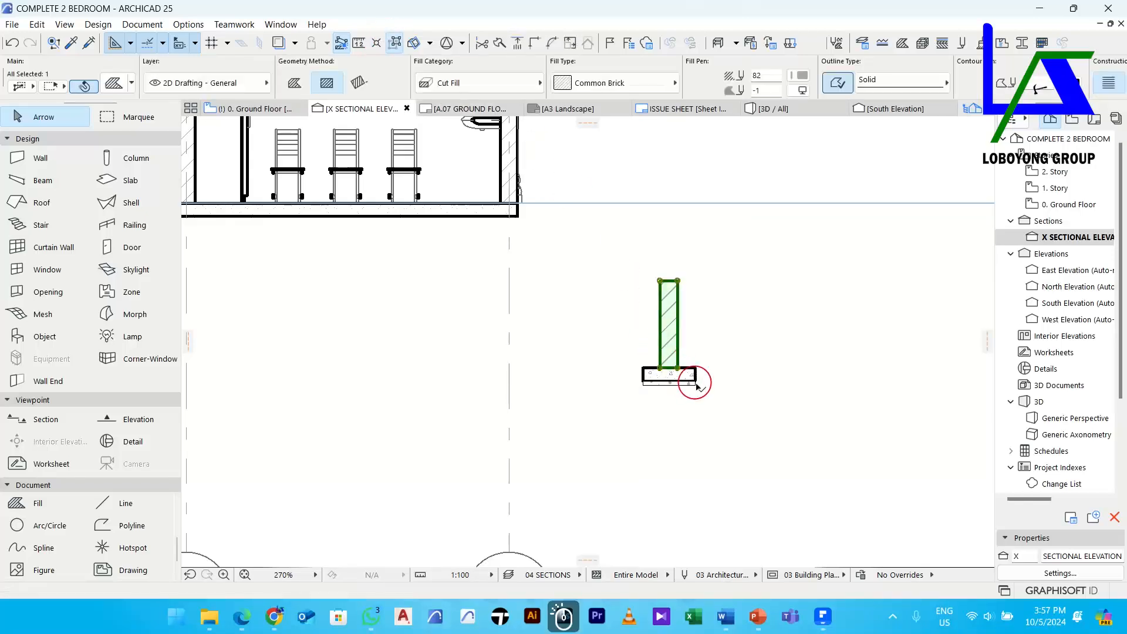
{"action": "left_click", "coordinate": [722, 338]}
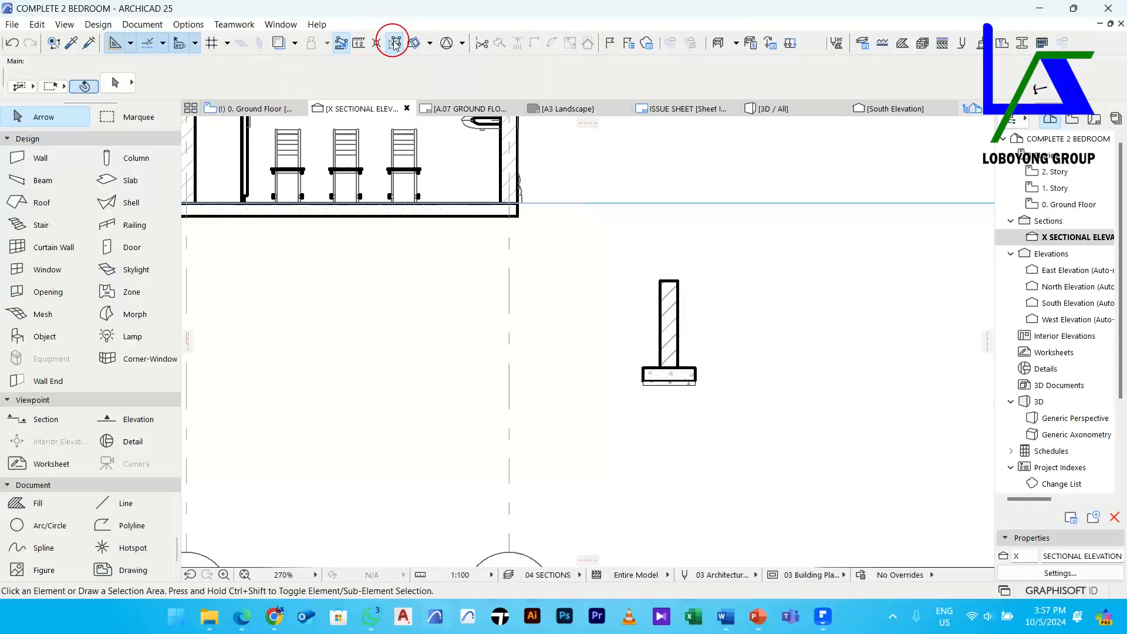
Move the foundation group by the wall's top-right corner to the floor slab's bottom-right corner, beneath the right exterior wall
{"action": "left_click", "coordinate": [673, 329]}
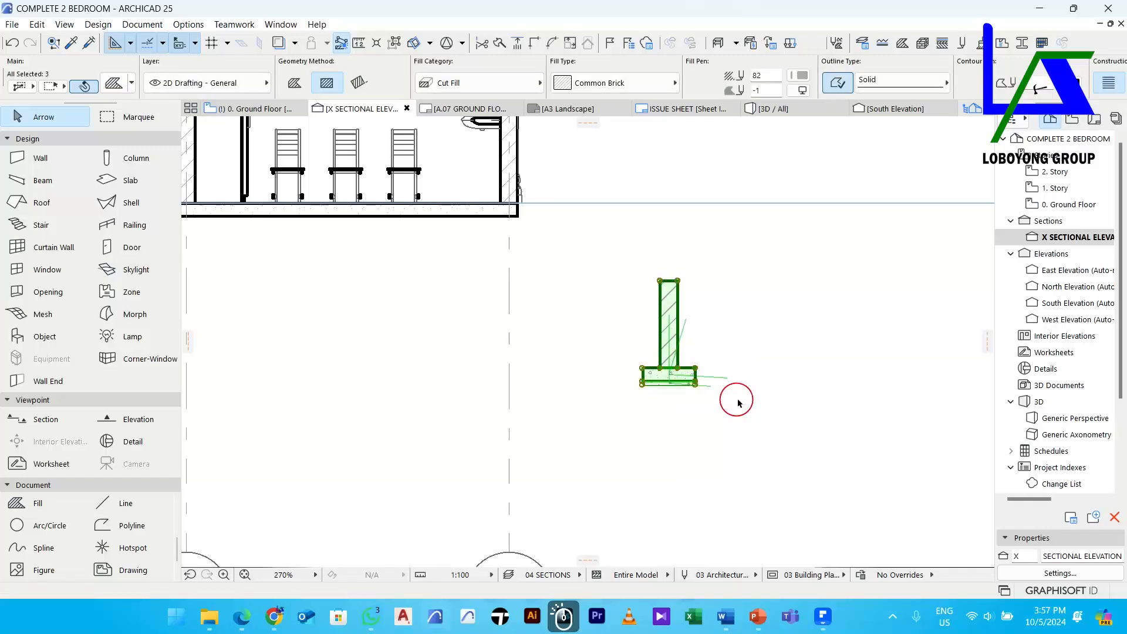
{"action": "key", "text": "ctrl+d"}
{"action": "scroll", "coordinate": [678, 281], "scroll_direction": "up", "scroll_amount": 2}
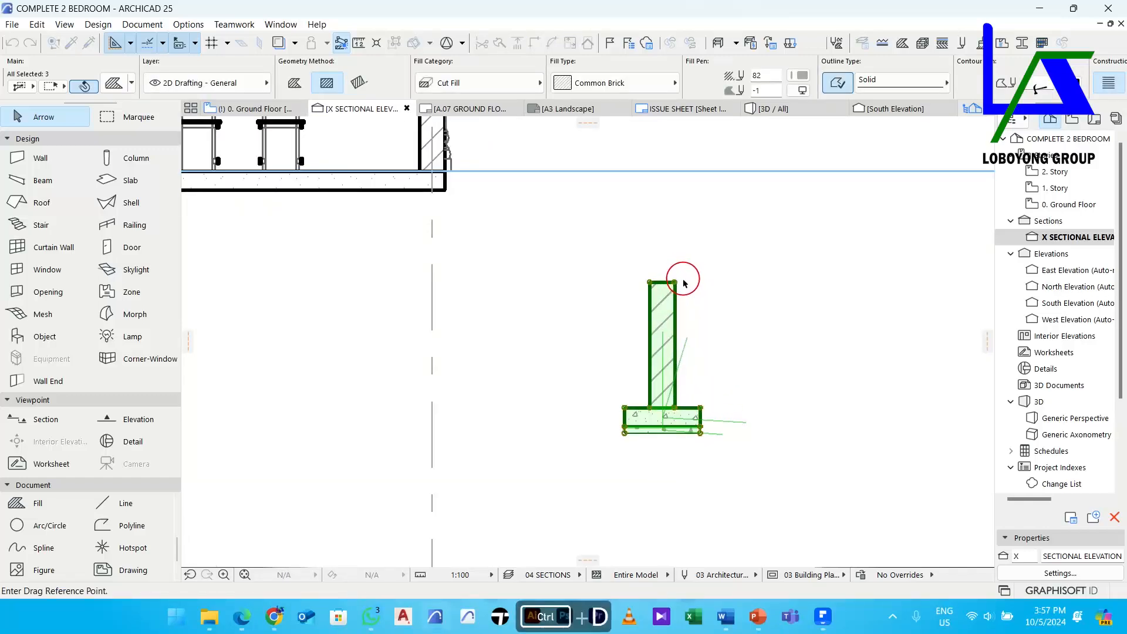
{"action": "left_click", "coordinate": [677, 280]}
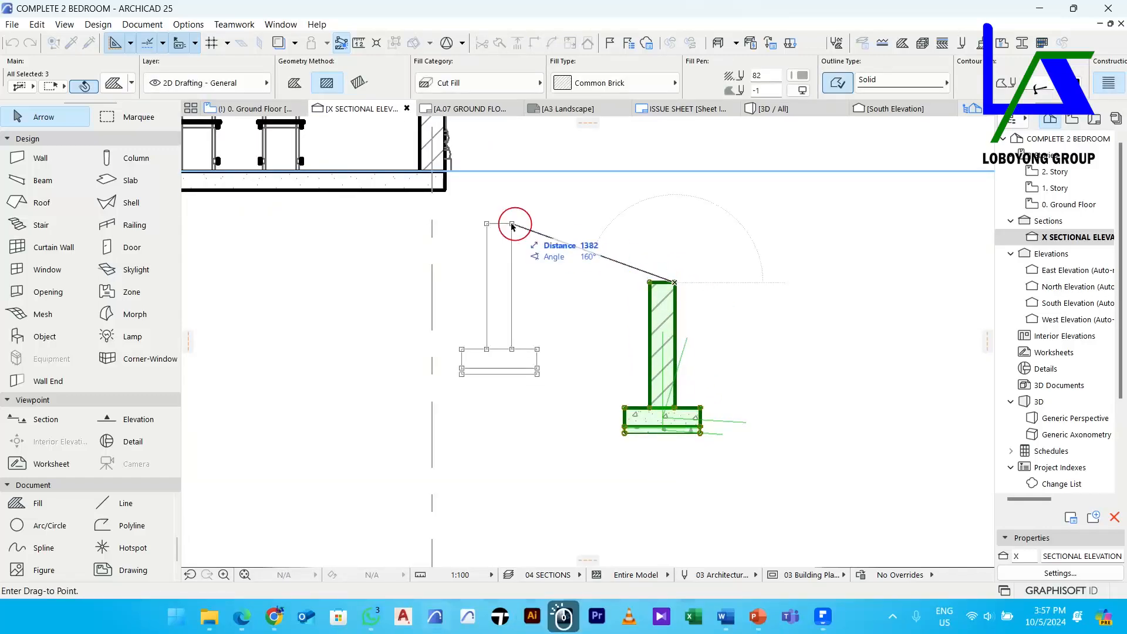
{"action": "left_click", "coordinate": [445, 189]}
{"action": "scroll", "coordinate": [477, 244], "scroll_direction": "down", "scroll_amount": 3}
{"action": "left_click", "coordinate": [569, 268]}
Turn off the true line weight display in the section
{"action": "middle_click_drag", "start_coordinate": [569, 268], "coordinate": [593, 388]}
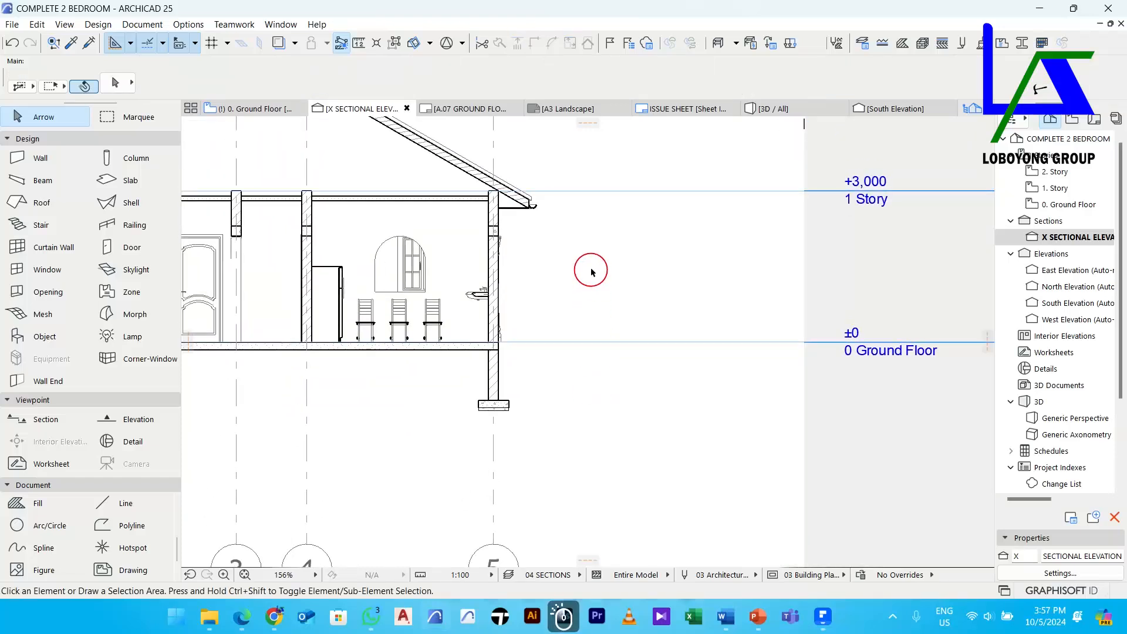
{"action": "right_click", "coordinate": [591, 262]}
{"action": "left_click", "coordinate": [637, 316]}
{"action": "middle_click_drag", "start_coordinate": [587, 308], "coordinate": [658, 355]}
Use Drag Multiple Copies to place the grid 5 foundation group beneath the walls on grids 4, 3, 2 and 1, keeping it level
{"action": "left_click", "coordinate": [566, 428]}
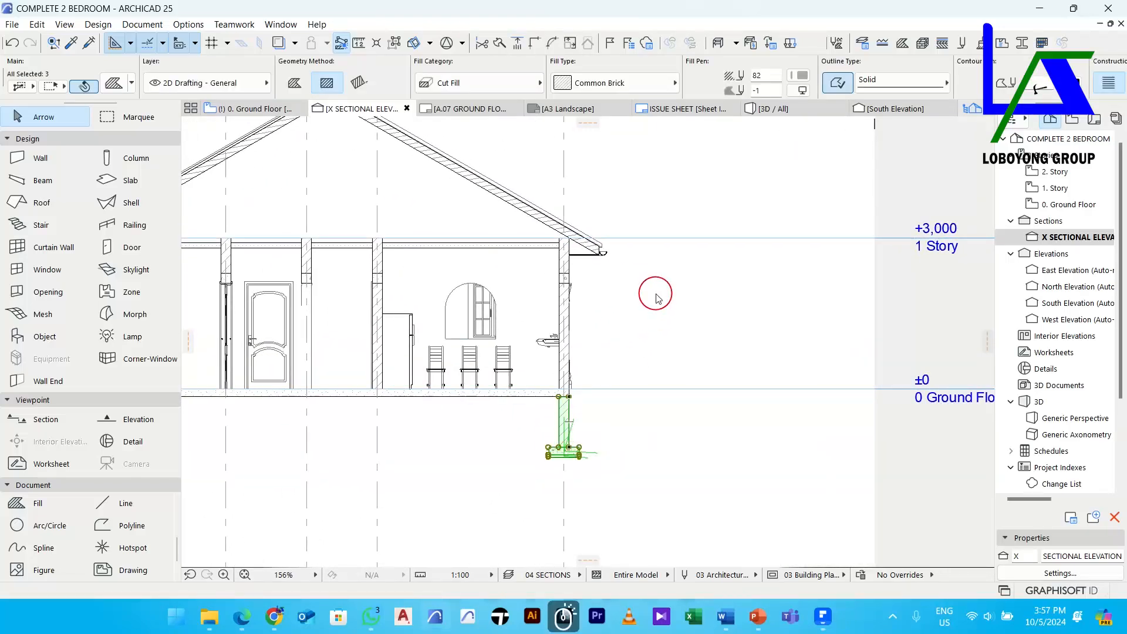
{"action": "right_click", "coordinate": [657, 296]}
{"action": "mouse_move", "coordinate": [749, 417]}
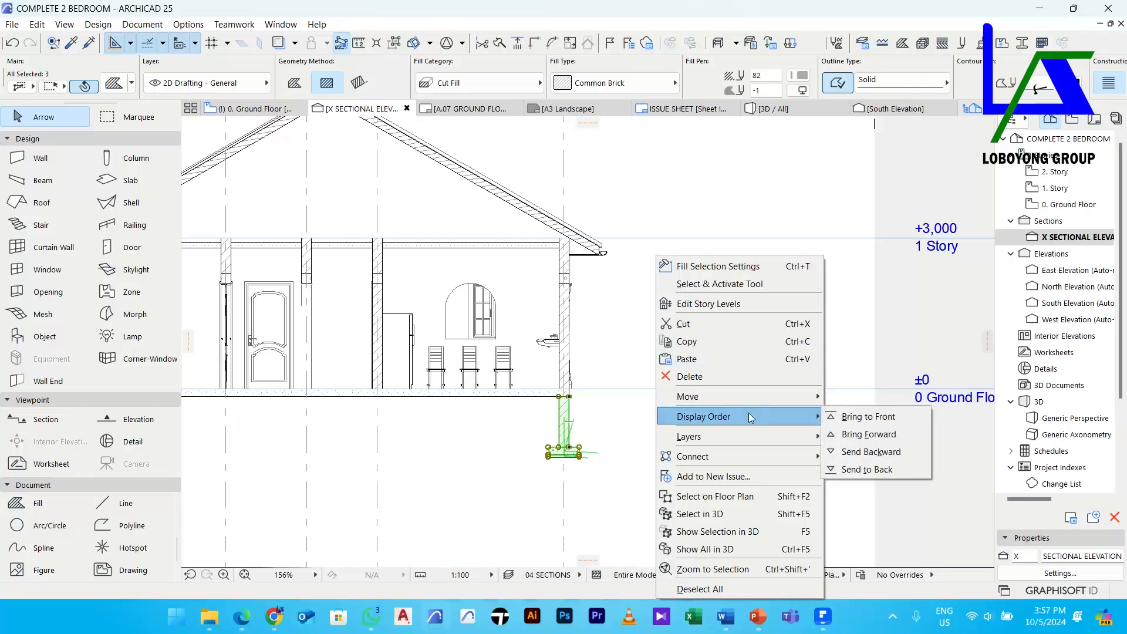
{"action": "mouse_move", "coordinate": [729, 396]}
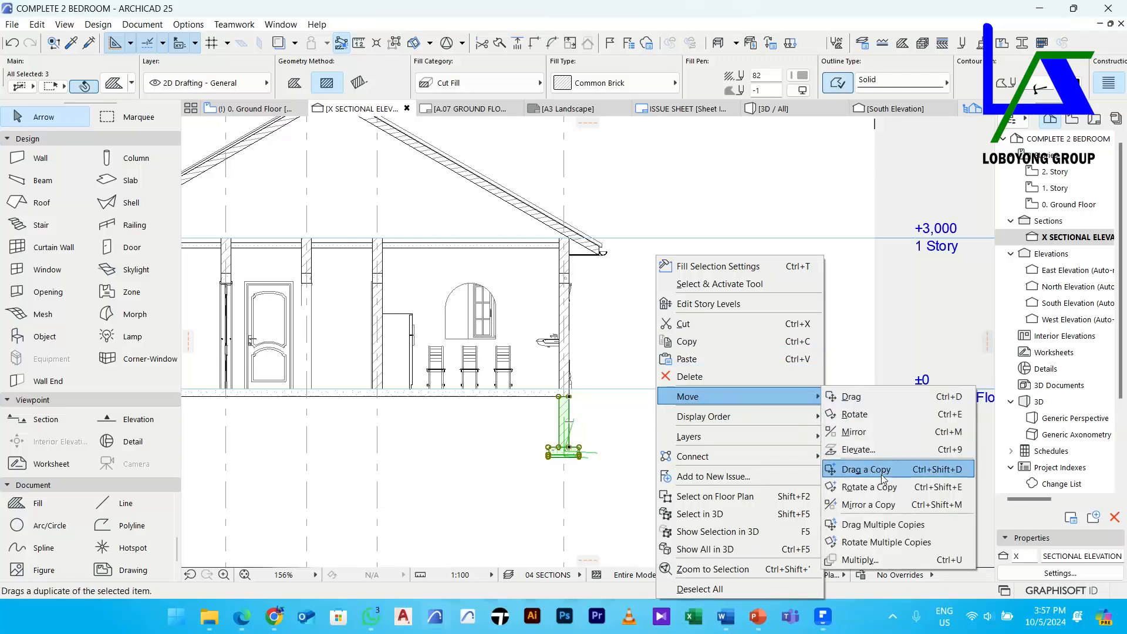
{"action": "left_click", "coordinate": [883, 524]}
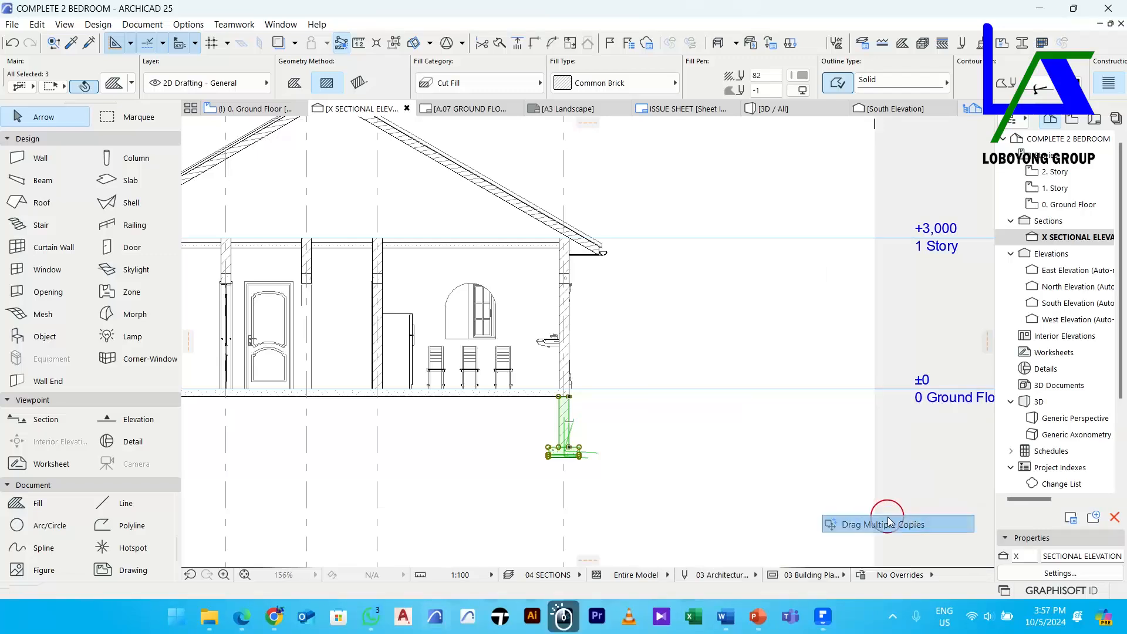
{"action": "middle_click_drag", "start_coordinate": [548, 401], "coordinate": [703, 392]}
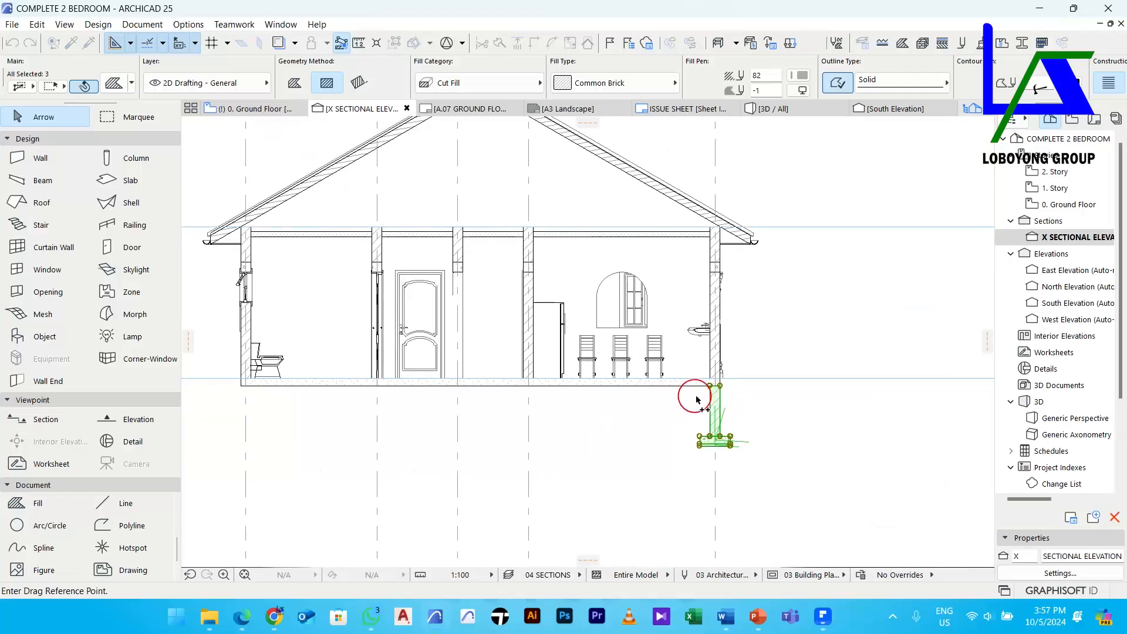
{"action": "scroll", "coordinate": [697, 400], "scroll_direction": "up", "scroll_amount": 2}
{"action": "left_click", "coordinate": [728, 382]}
{"action": "middle_click_drag", "start_coordinate": [562, 396], "coordinate": [642, 416]}
{"action": "scroll", "coordinate": [584, 396], "scroll_direction": "down", "scroll_amount": 2}
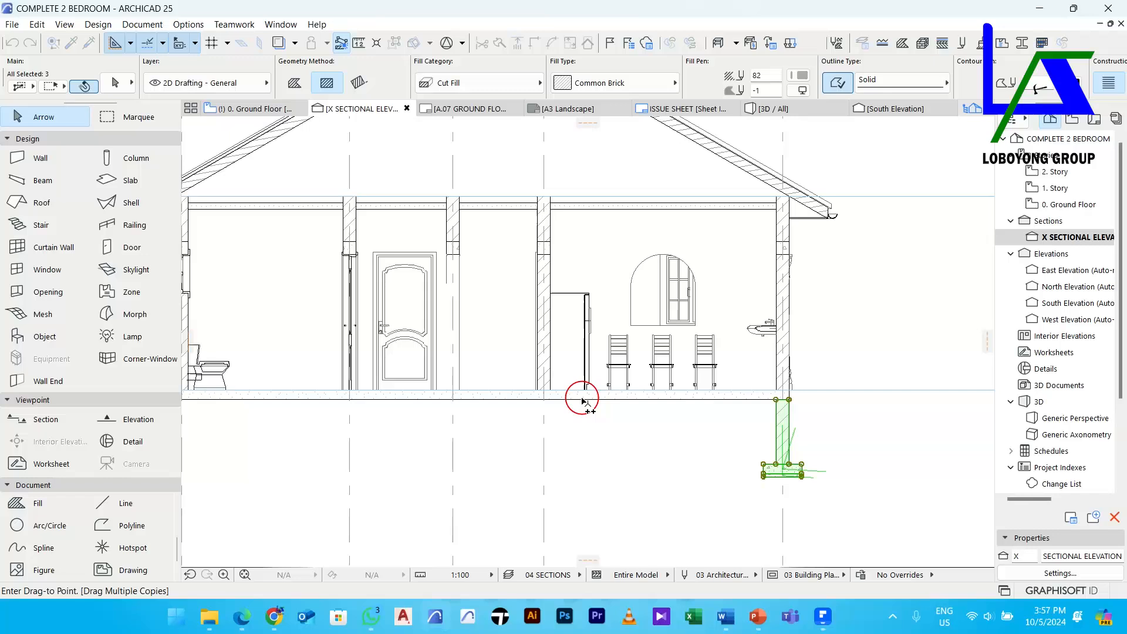
{"action": "left_click", "coordinate": [556, 232]}
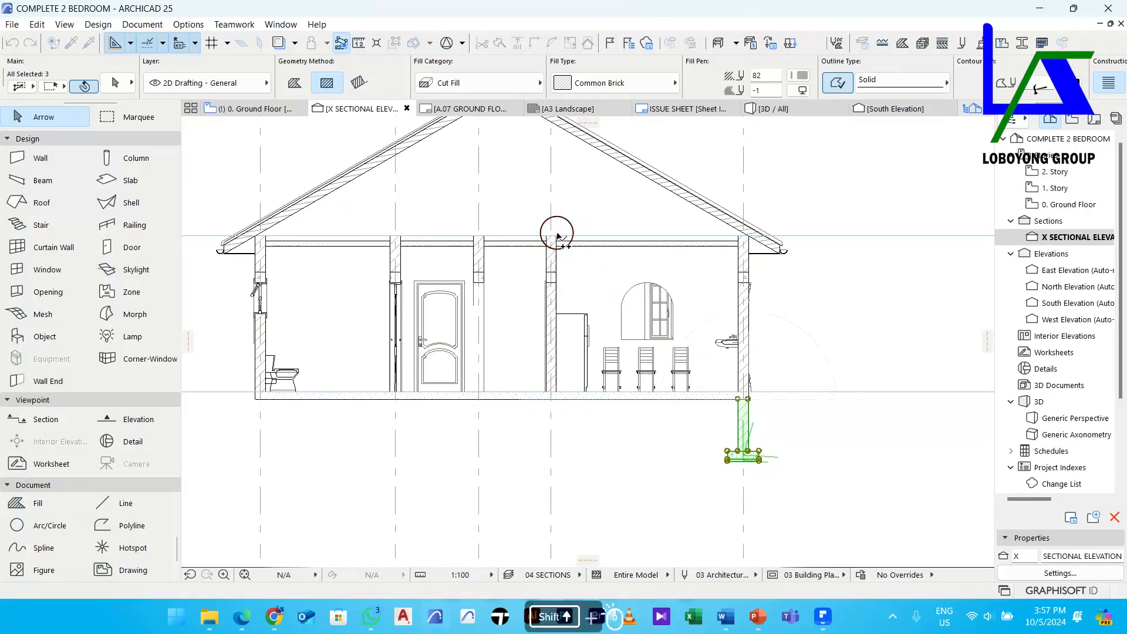
{"action": "left_click", "coordinate": [485, 235], "text": "shift"}
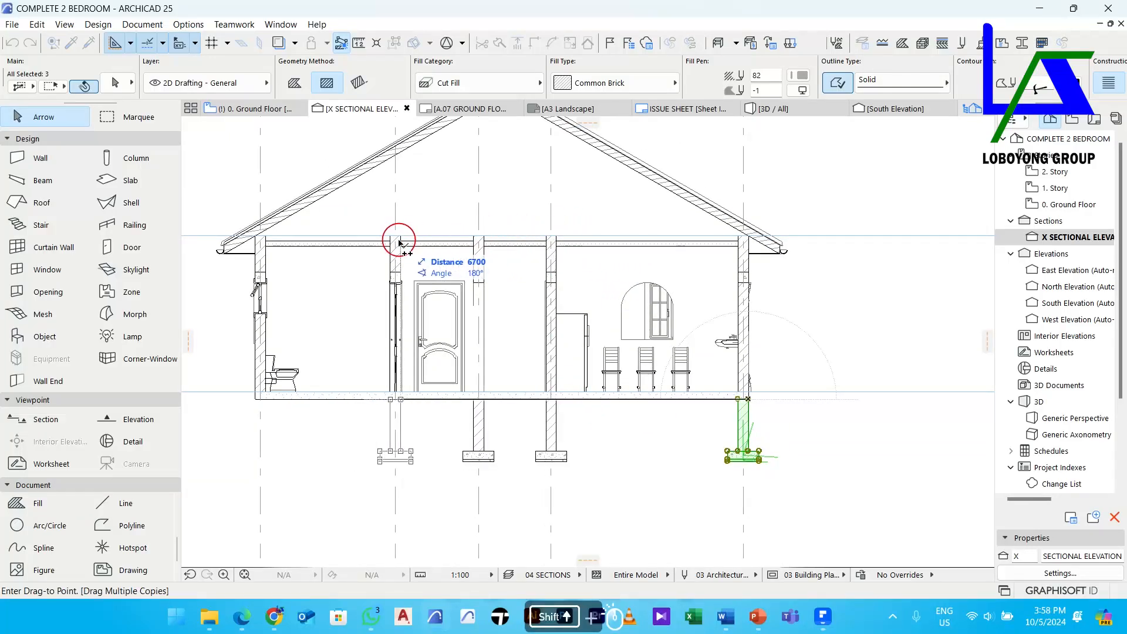
{"action": "left_click", "coordinate": [392, 235], "text": "shift"}
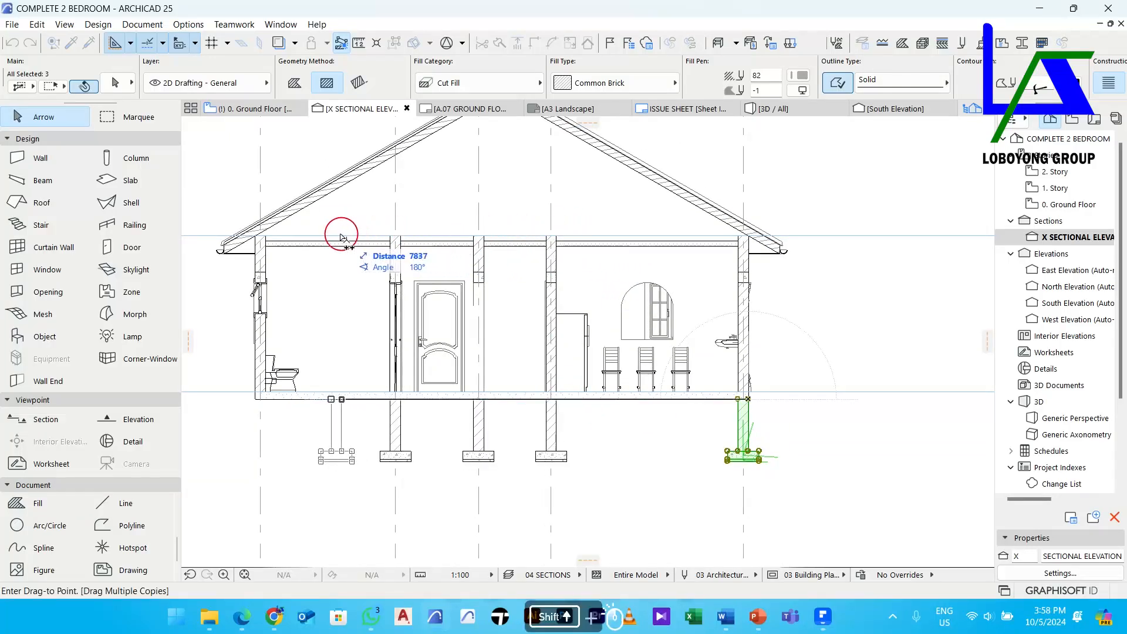
{"action": "left_click", "coordinate": [267, 238], "text": "shift"}
{"action": "scroll", "coordinate": [312, 254], "scroll_direction": "down", "scroll_amount": 5}
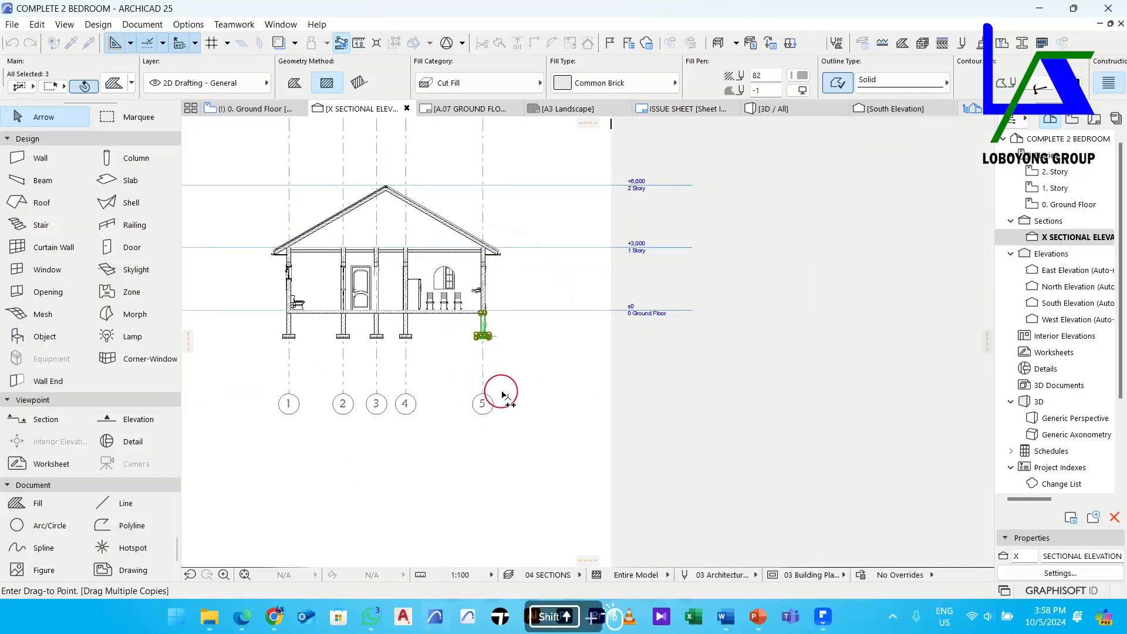
{"action": "key", "text": "Escape"}
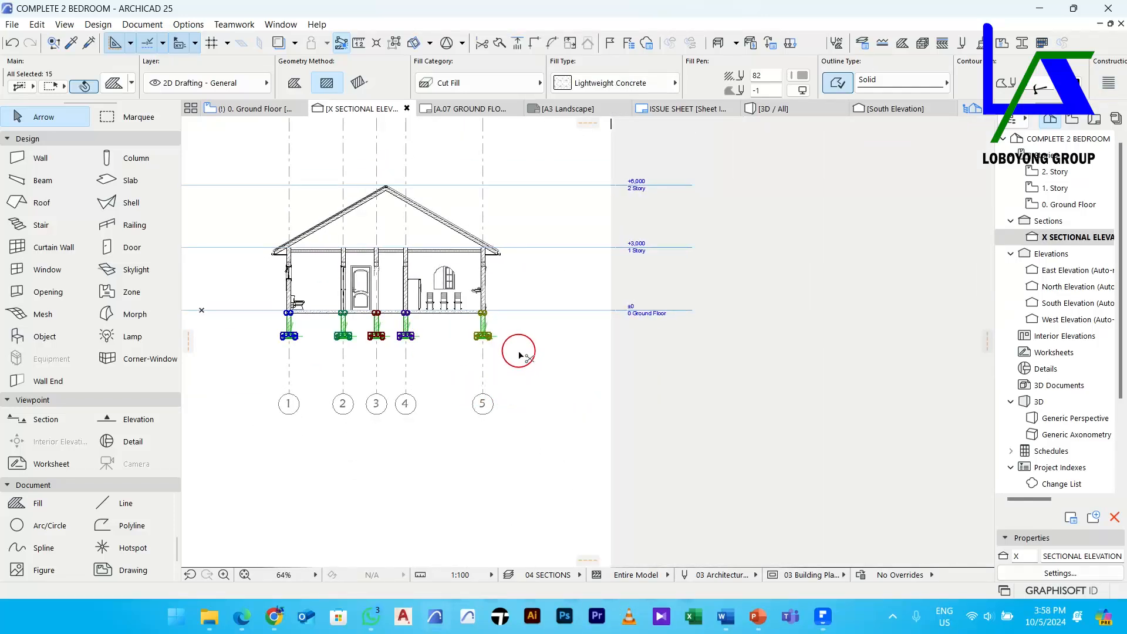
Group all five foundation details together and test the grouping by selecting the foundation wall at grid 1
{"action": "key", "text": "ctrl+g"}
{"action": "left_click", "coordinate": [528, 357]}
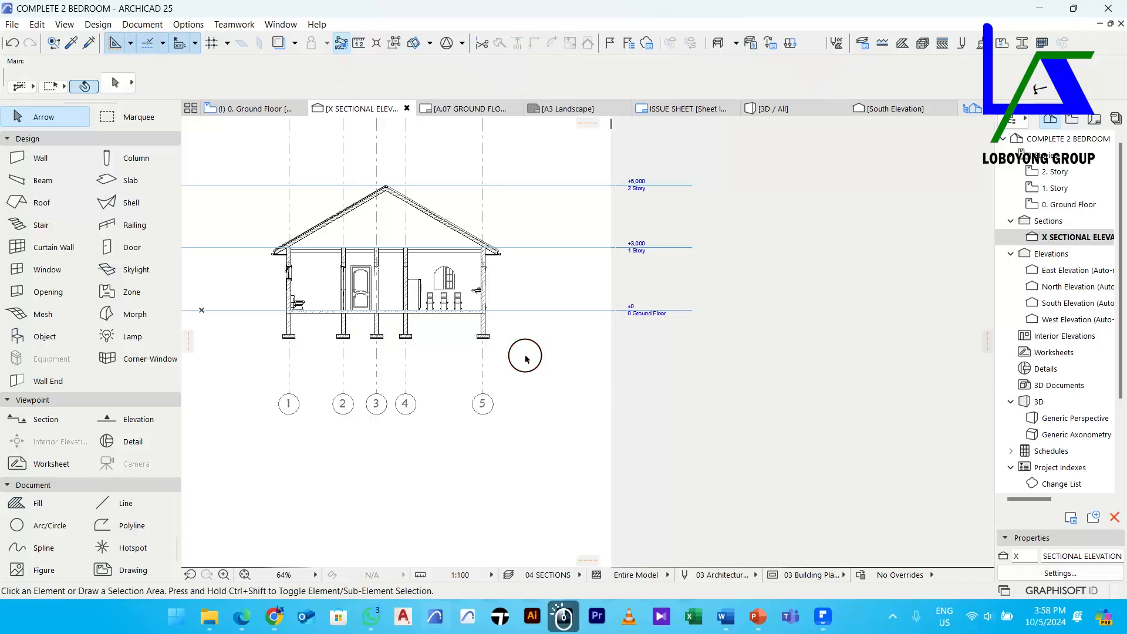
{"action": "middle_click_drag", "start_coordinate": [524, 356], "coordinate": [708, 356]}
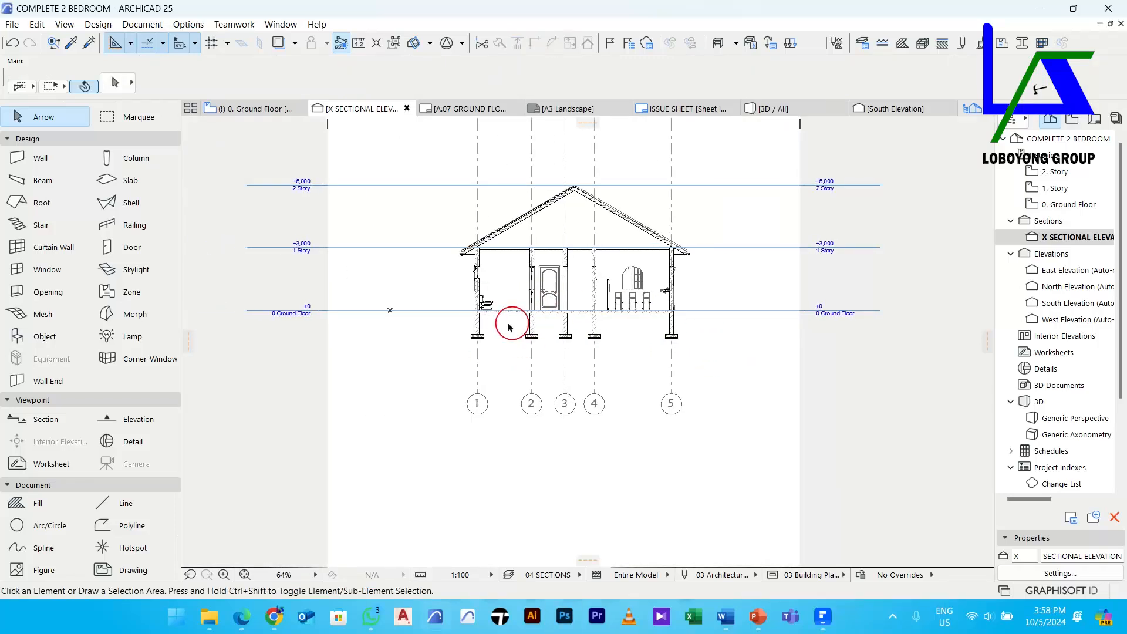
{"action": "scroll", "coordinate": [493, 322], "scroll_direction": "up", "scroll_amount": 4}
{"action": "left_click", "coordinate": [461, 320]}
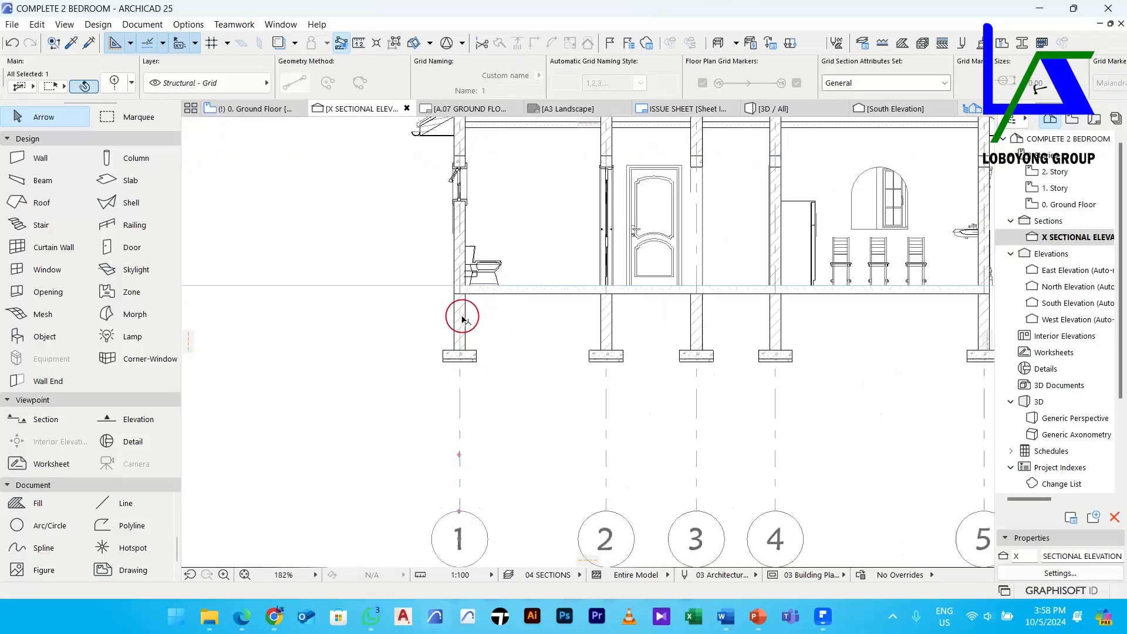
{"action": "scroll", "coordinate": [461, 319], "scroll_direction": "up", "scroll_amount": 2}
{"action": "left_click", "coordinate": [464, 317]}
{"action": "scroll", "coordinate": [850, 394], "scroll_direction": "down", "scroll_amount": 4}
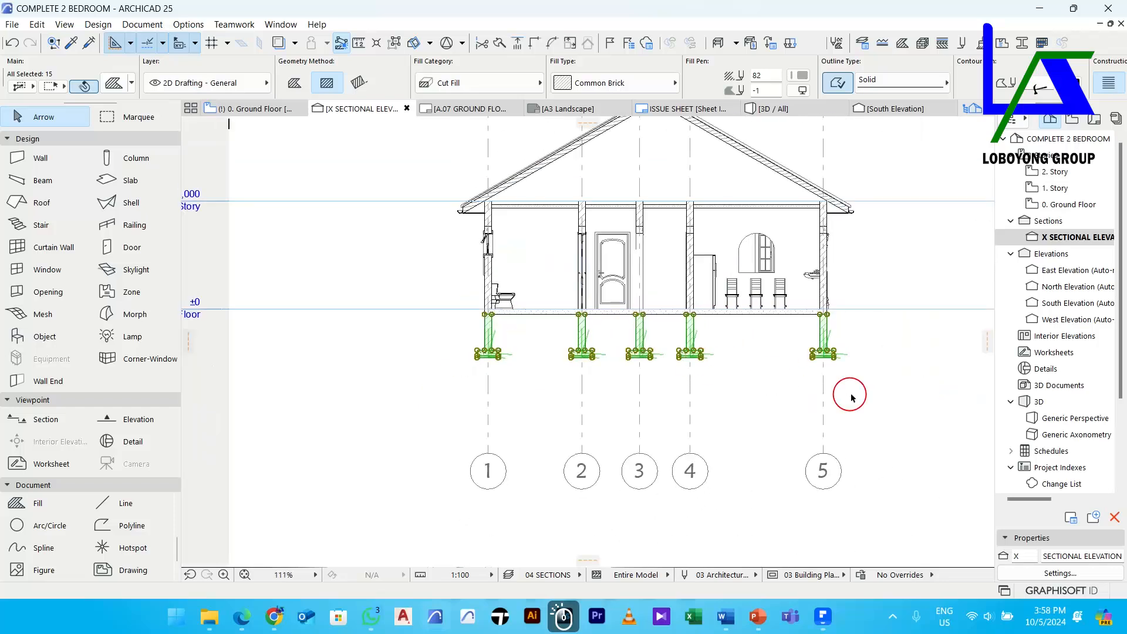
{"action": "left_click", "coordinate": [743, 336]}
Draw a wavy spline ground line between the inner faces of the foundation walls at grids 1 and 2, at about mid-height
{"action": "middle_click_drag", "start_coordinate": [645, 315], "coordinate": [597, 369]}
{"action": "middle_click_drag", "start_coordinate": [670, 380], "coordinate": [597, 369]}
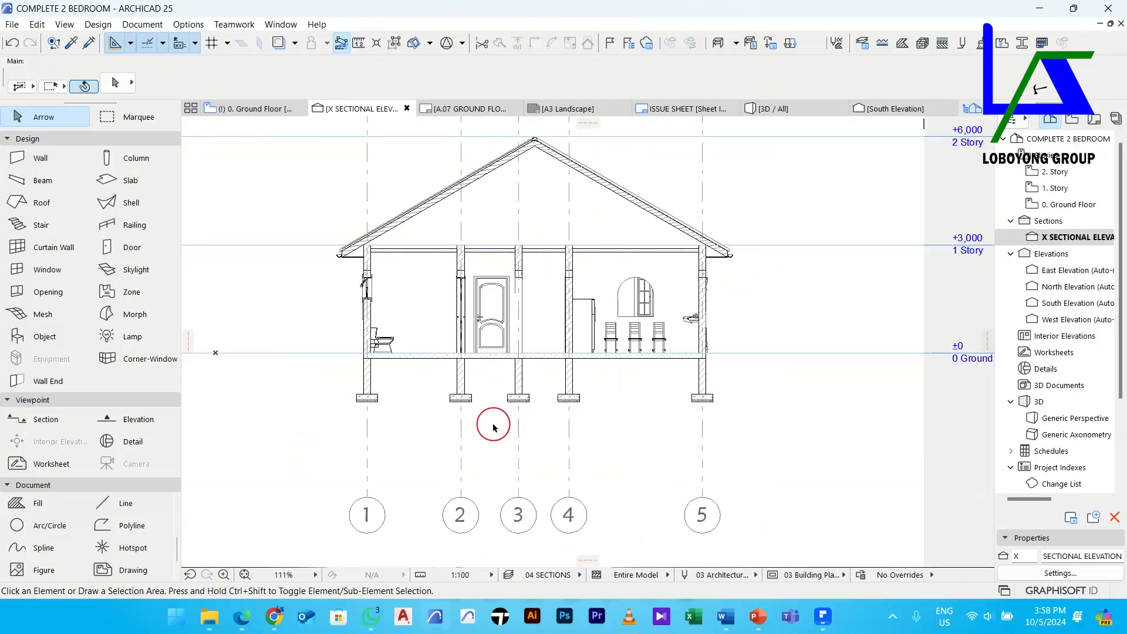
{"action": "left_click", "coordinate": [52, 546]}
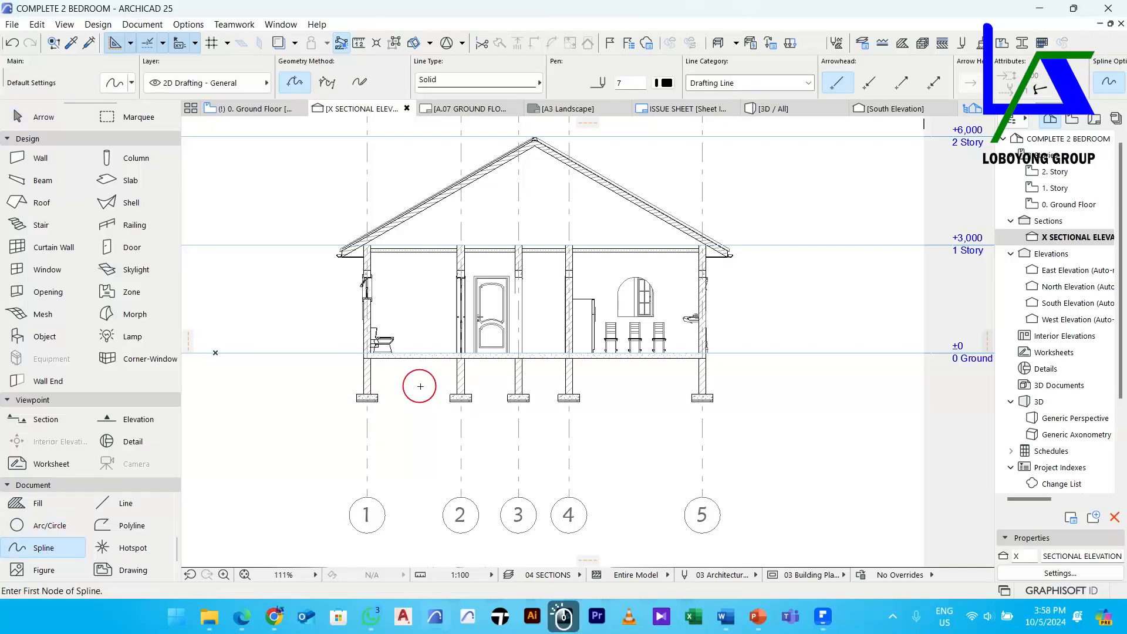
{"action": "scroll", "coordinate": [371, 373], "scroll_direction": "up", "scroll_amount": 3}
{"action": "scroll", "coordinate": [377, 382], "scroll_direction": "up", "scroll_amount": 2}
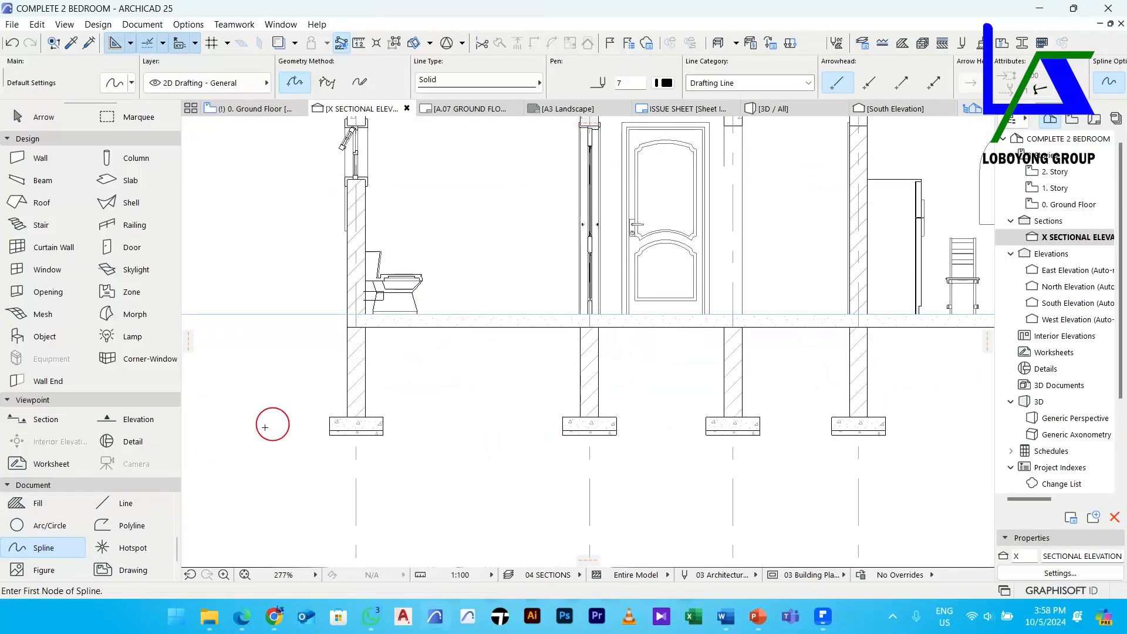
{"action": "left_click", "coordinate": [366, 372]}
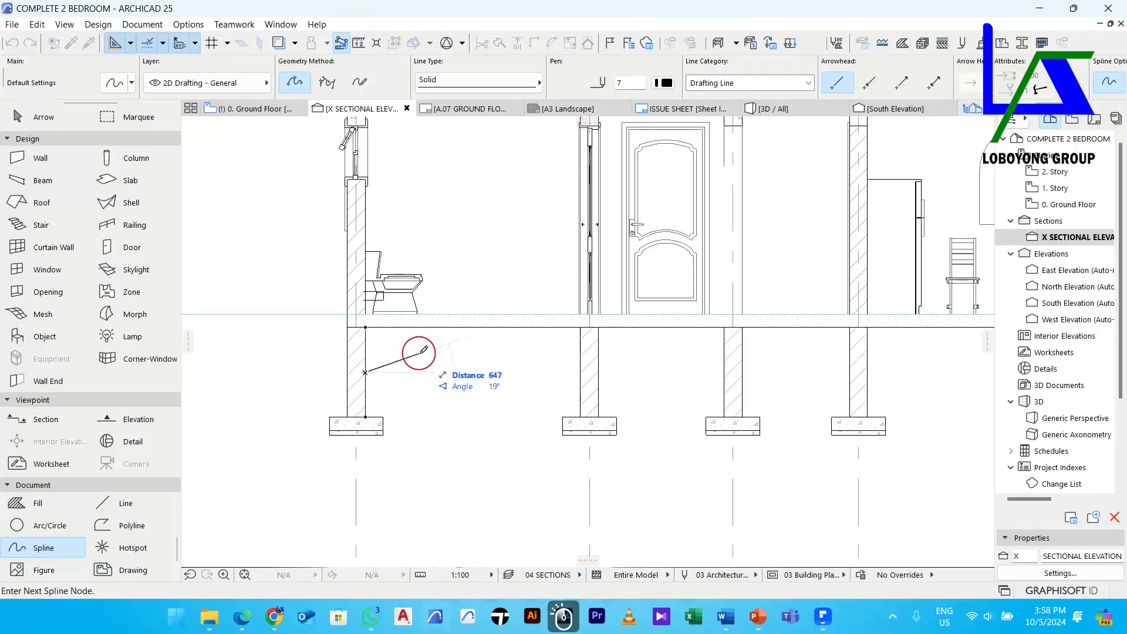
{"action": "left_click", "coordinate": [550, 356]}
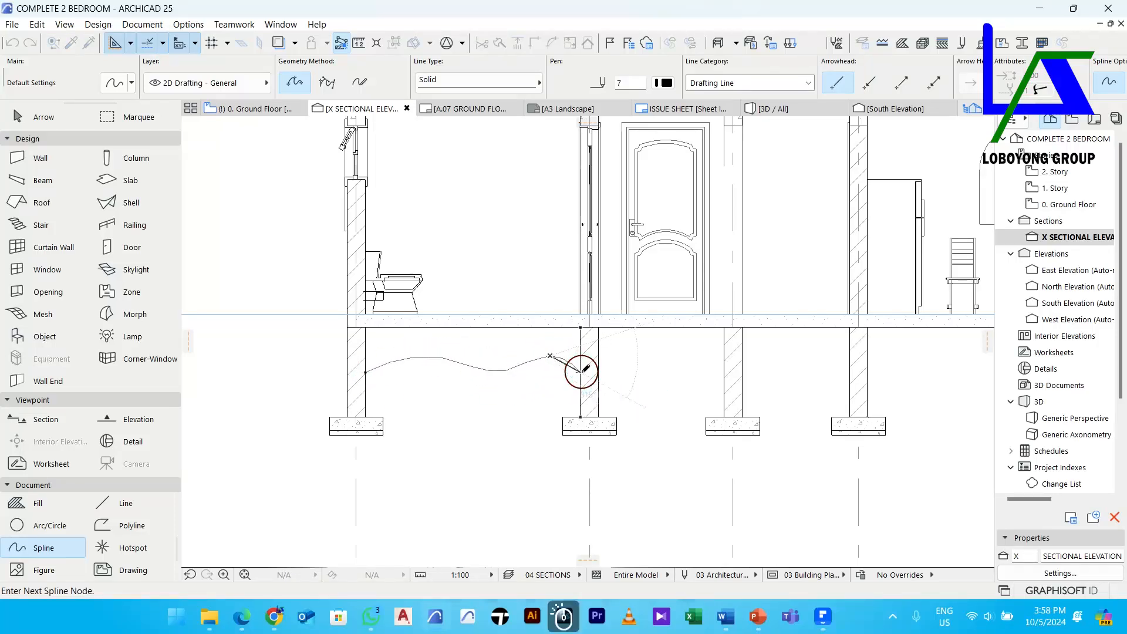
{"action": "double_click", "coordinate": [581, 369]}
Draw arched spline ground lines between the foundation walls at grids 2 and 3 and between those at grids 3 and 4
{"action": "left_click", "coordinate": [598, 372]}
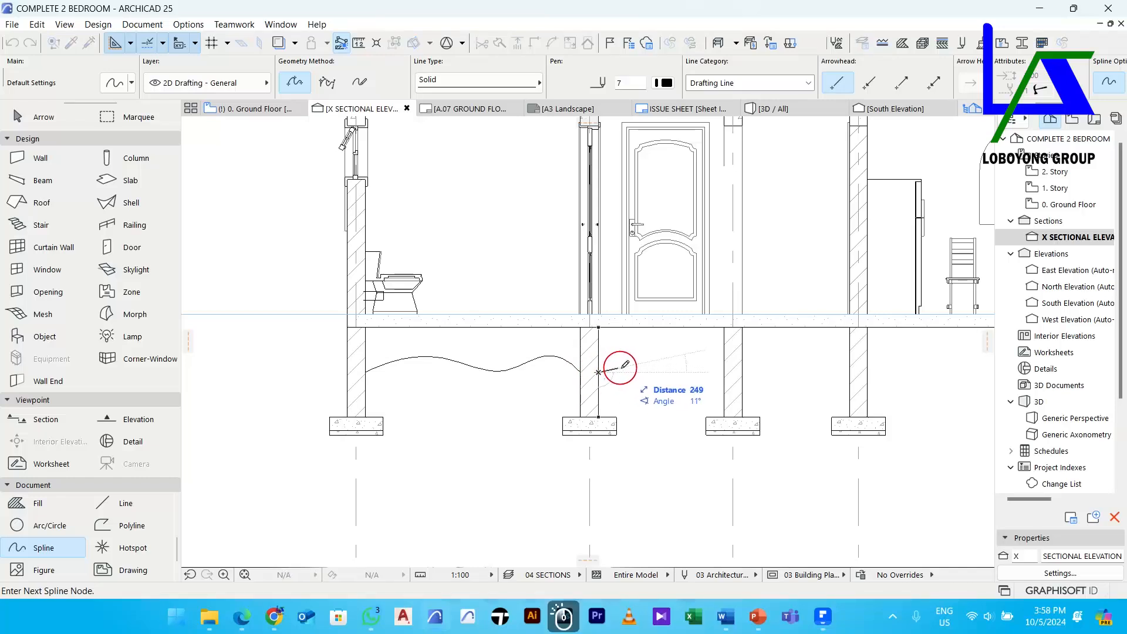
{"action": "left_click", "coordinate": [661, 363]}
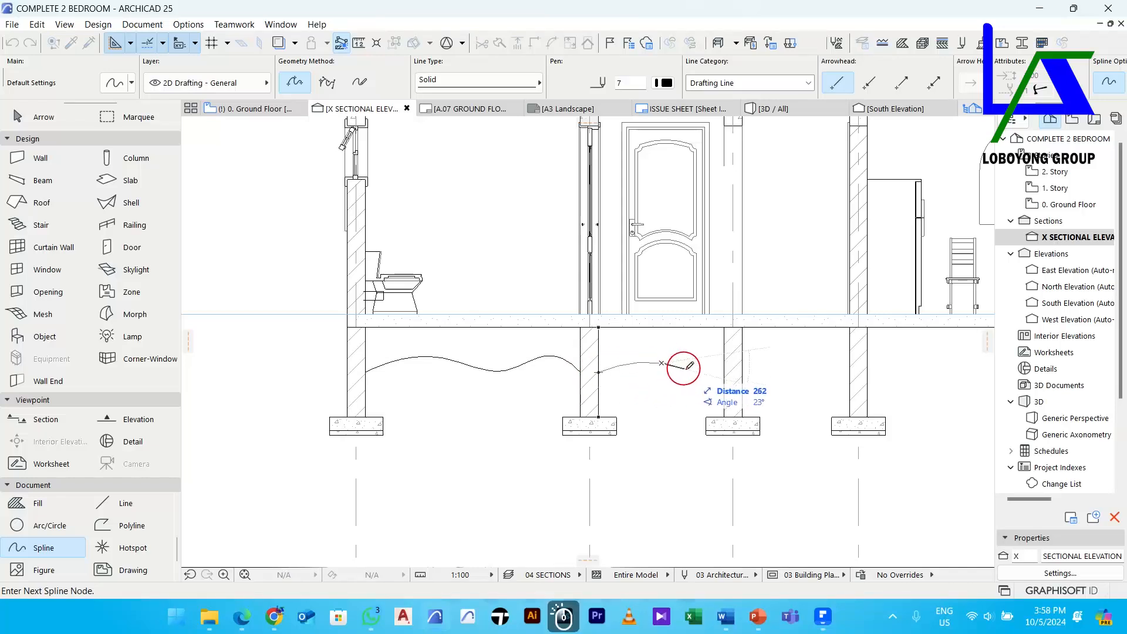
{"action": "double_click", "coordinate": [724, 371]}
{"action": "scroll", "coordinate": [728, 372], "scroll_direction": "up", "scroll_amount": 5}
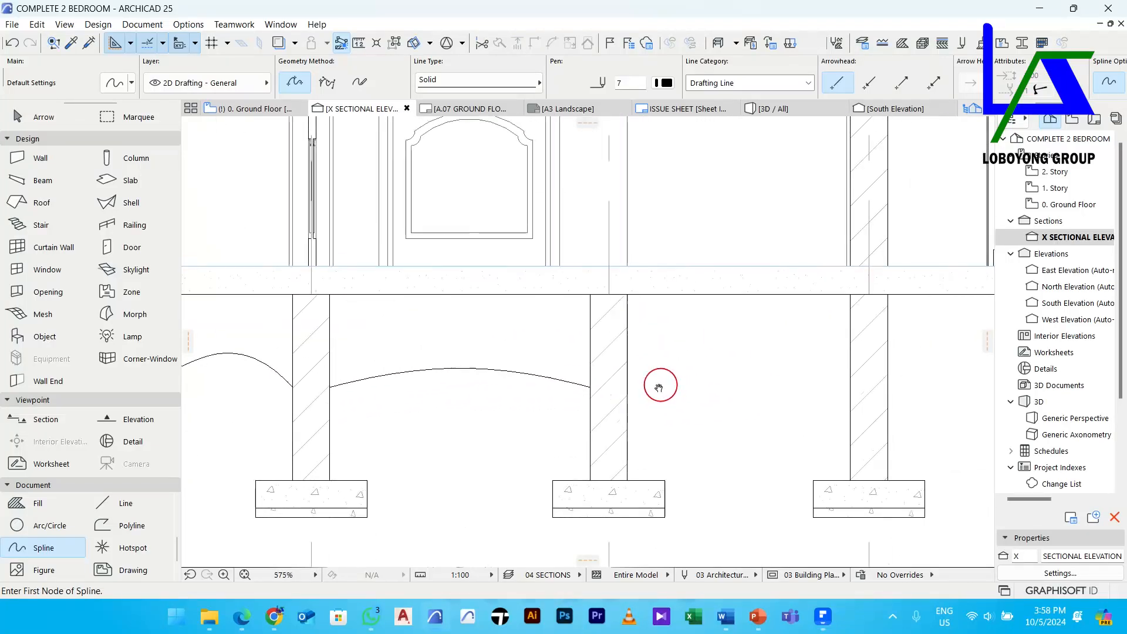
{"action": "left_click", "coordinate": [620, 387]}
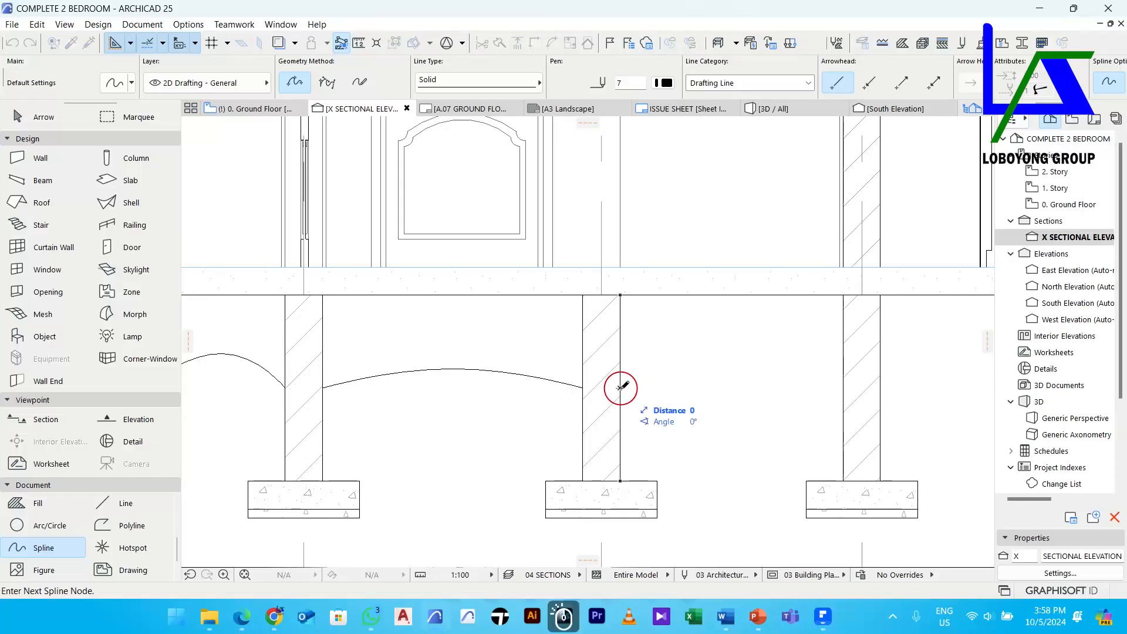
{"action": "left_click", "coordinate": [726, 362]}
{"action": "scroll", "coordinate": [792, 368], "scroll_direction": "down", "scroll_amount": 4}
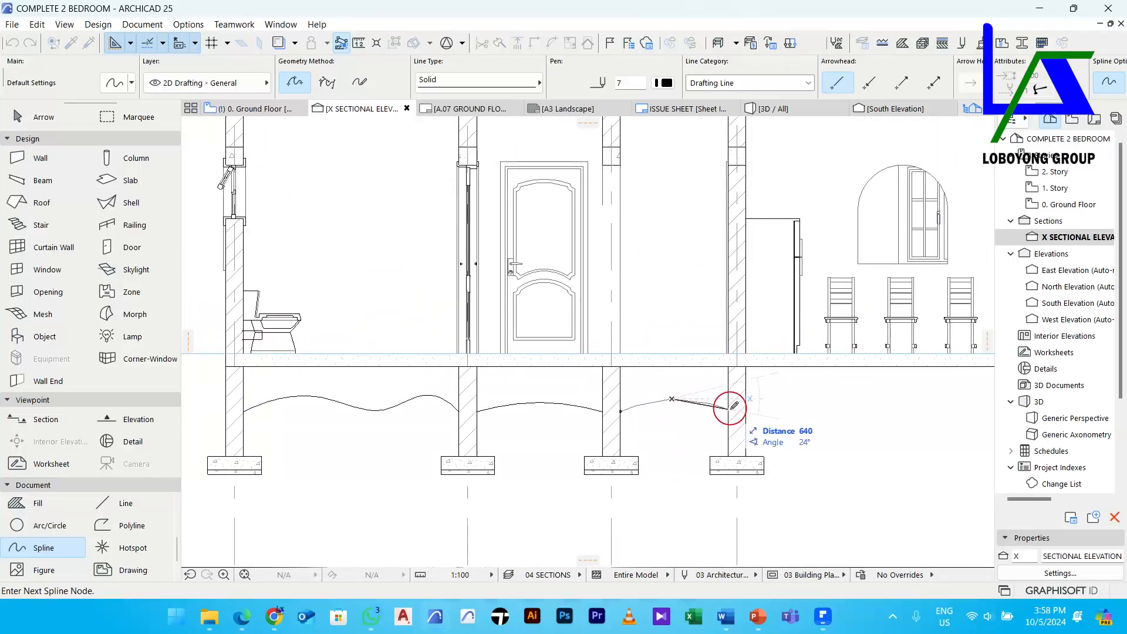
{"action": "double_click", "coordinate": [729, 411]}
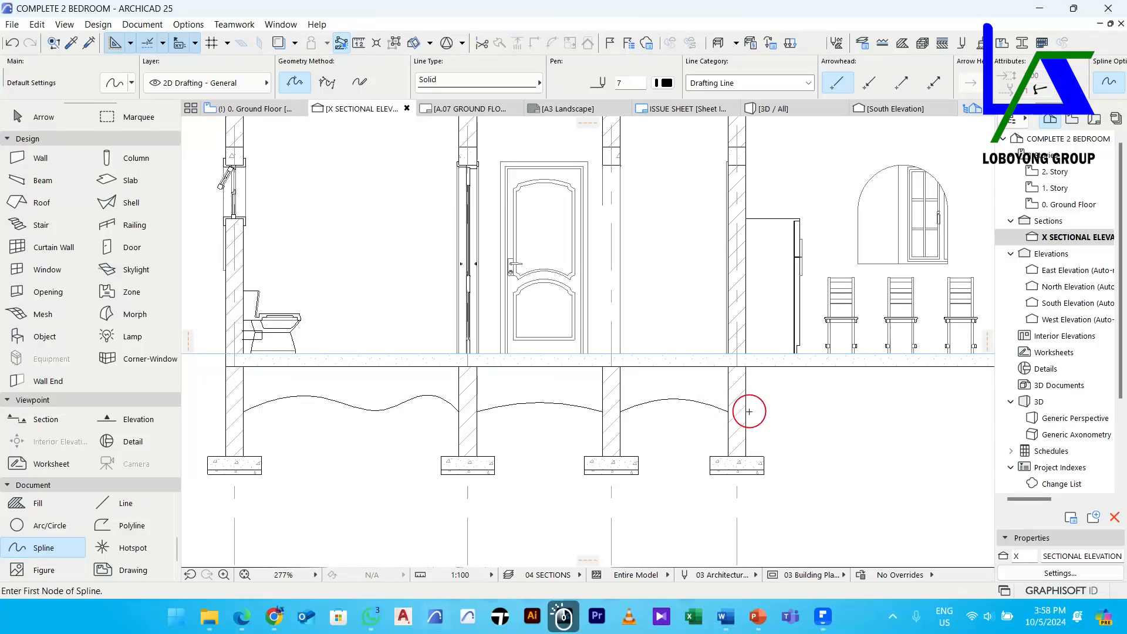
Draw a wavy spline ground line from the foundation wall at grid 4 to the inner face of the one at grid 5
{"action": "left_click", "coordinate": [746, 411]}
{"action": "middle_click_drag", "start_coordinate": [763, 402], "coordinate": [516, 410]}
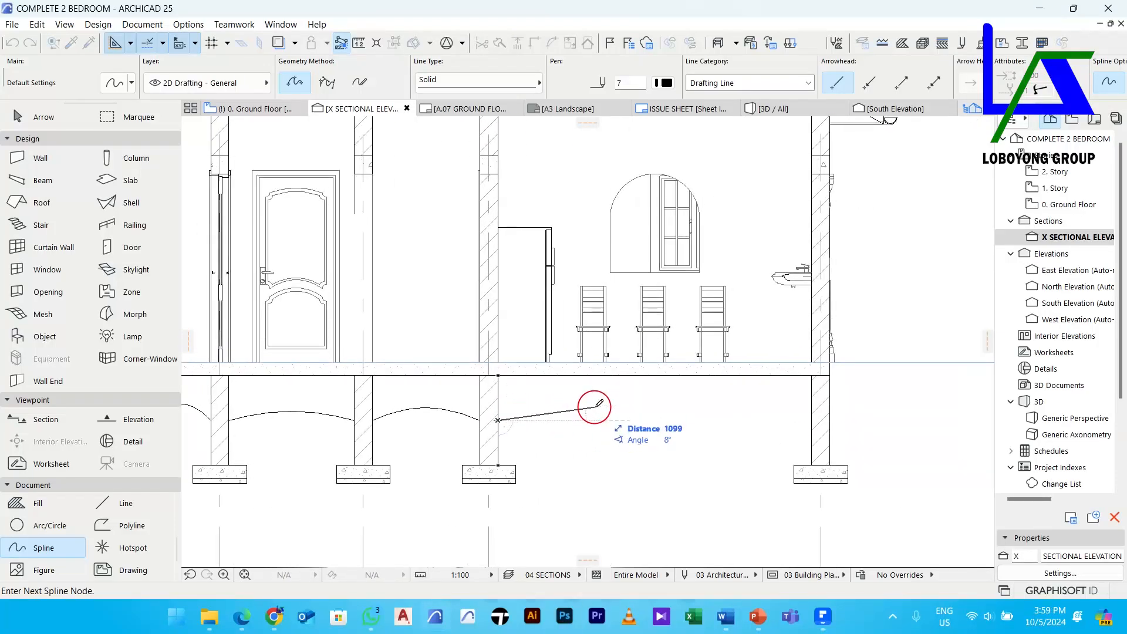
{"action": "left_click", "coordinate": [583, 407]}
{"action": "left_click", "coordinate": [656, 419]}
{"action": "left_click", "coordinate": [734, 406]}
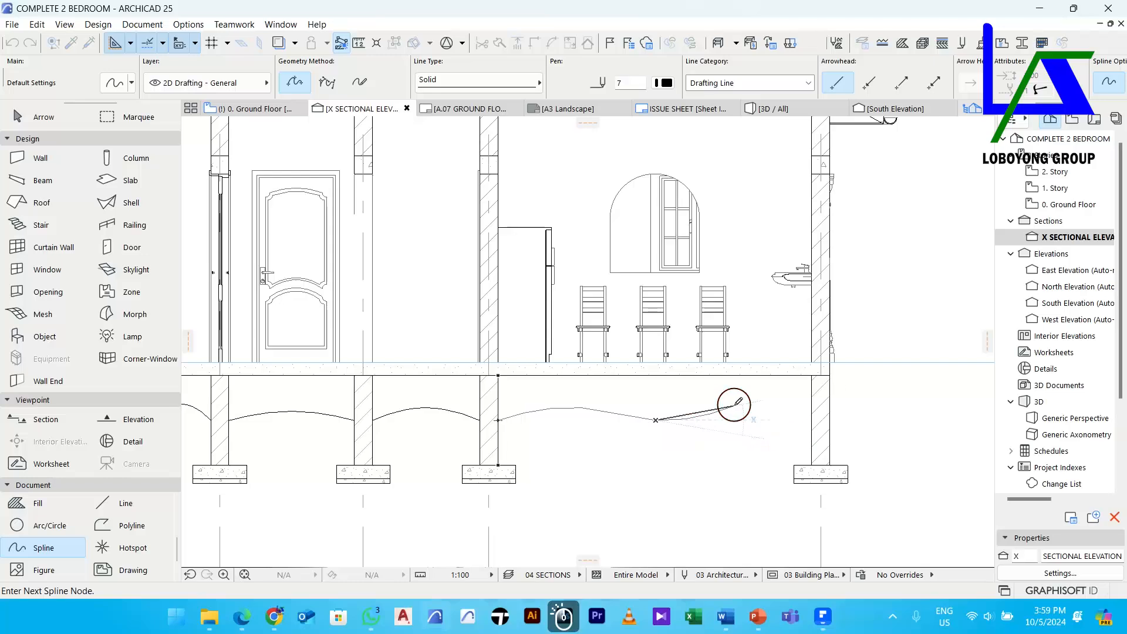
{"action": "double_click", "coordinate": [812, 418]}
Draw a wavy spline earth boundary from the grid 1 foundation wall's outer face, below all footings, up to the grid 5 wall's outer face
{"action": "scroll", "coordinate": [786, 411], "scroll_direction": "down", "scroll_amount": 5}
{"action": "scroll", "coordinate": [551, 390], "scroll_direction": "up", "scroll_amount": 3}
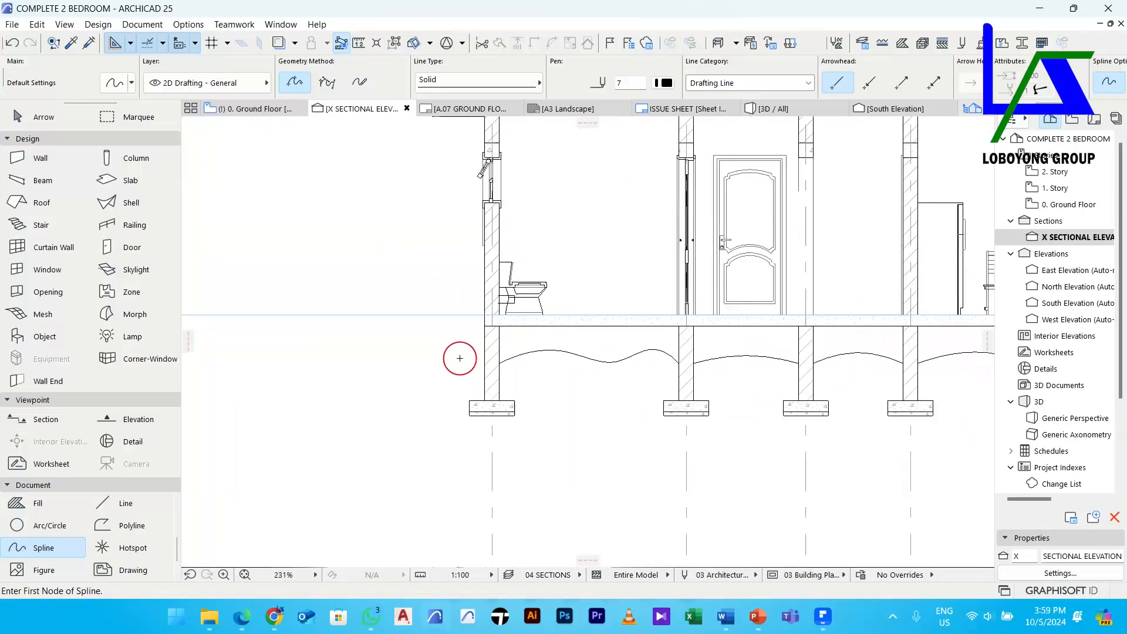
{"action": "left_click", "coordinate": [484, 360]}
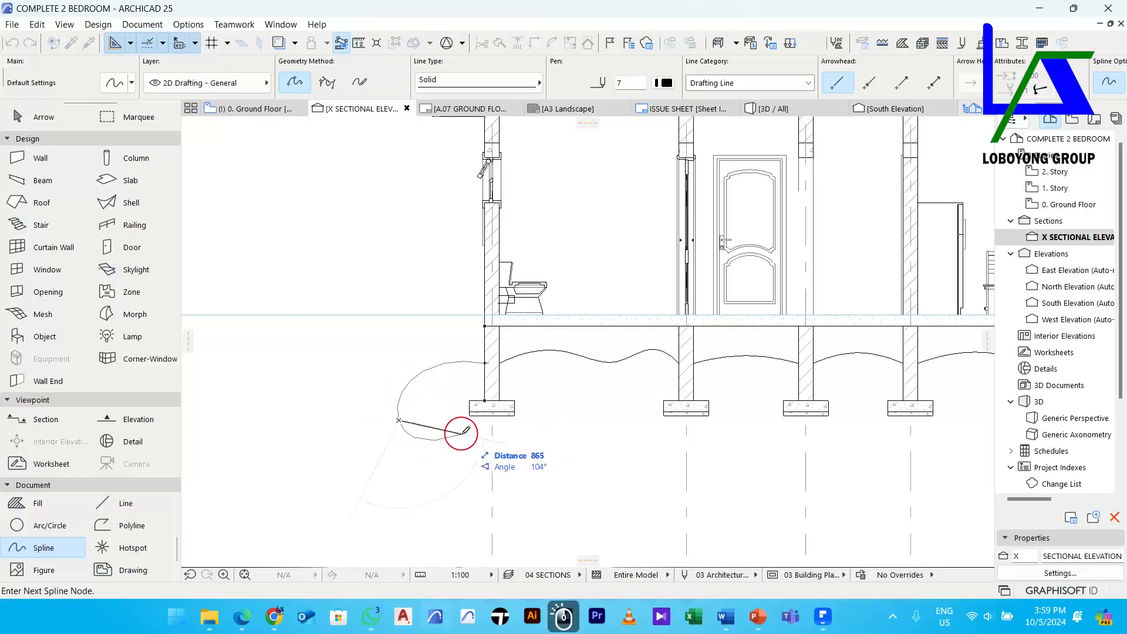
{"action": "left_click", "coordinate": [533, 458]}
{"action": "left_click", "coordinate": [601, 434]}
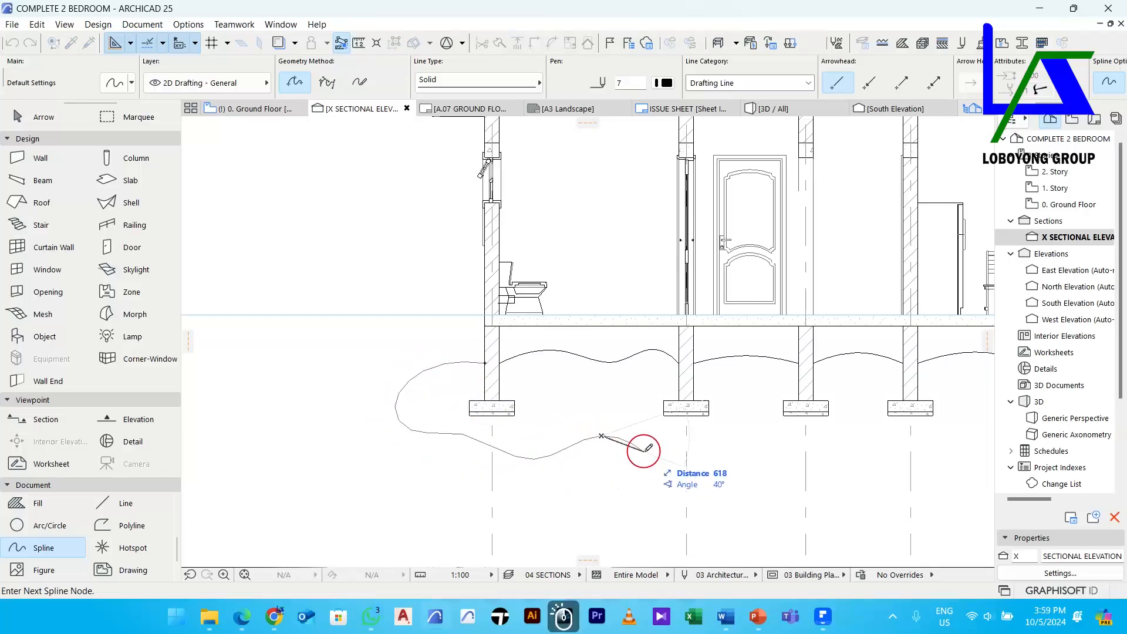
{"action": "middle_click_drag", "start_coordinate": [593, 442], "coordinate": [465, 441]}
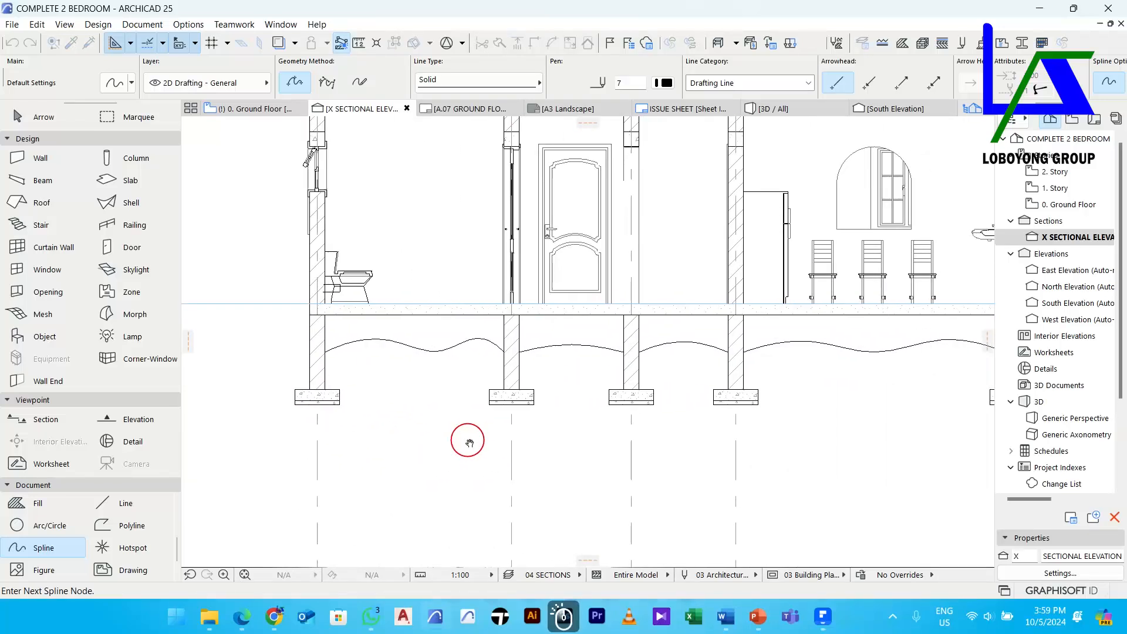
{"action": "left_click", "coordinate": [515, 442]}
{"action": "left_click", "coordinate": [606, 427]}
{"action": "left_click", "coordinate": [697, 447]}
{"action": "middle_click_drag", "start_coordinate": [843, 442], "coordinate": [575, 407]}
{"action": "left_click", "coordinate": [581, 401]}
{"action": "left_click", "coordinate": [691, 424]}
{"action": "left_click", "coordinate": [771, 401]}
{"action": "left_click", "coordinate": [834, 418]}
{"action": "left_click", "coordinate": [849, 363]}
{"action": "left_click", "coordinate": [816, 339]}
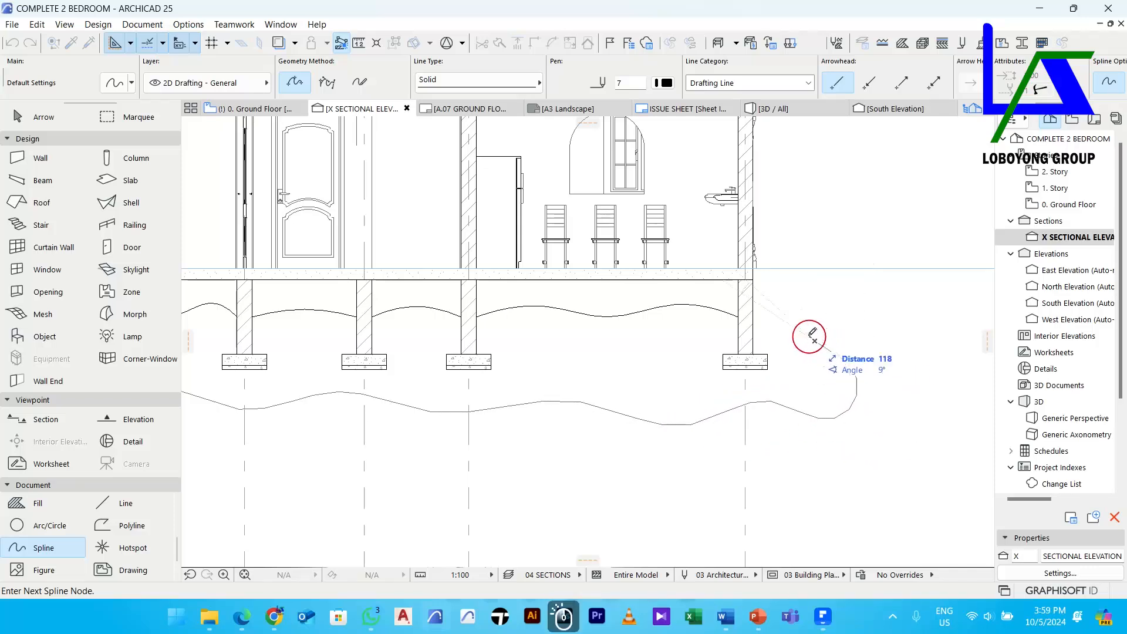
{"action": "left_click", "coordinate": [753, 317]}
{"action": "scroll", "coordinate": [748, 326], "scroll_direction": "down", "scroll_amount": 4}
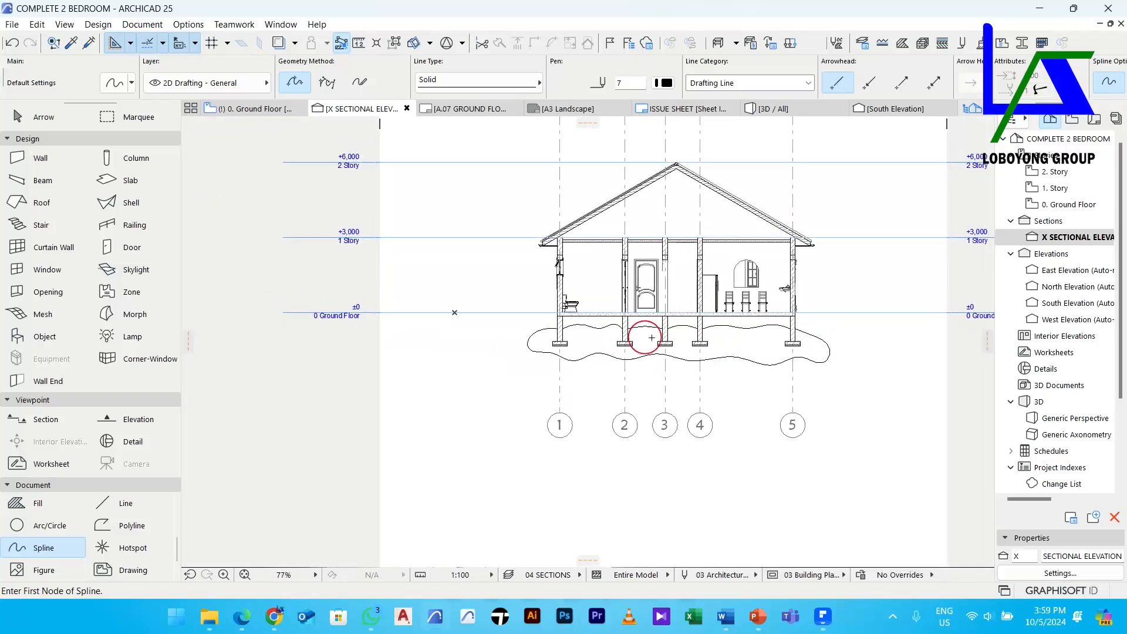
{"action": "scroll", "coordinate": [810, 338], "scroll_direction": "up", "scroll_amount": 3}
{"action": "key", "text": "Escape"}
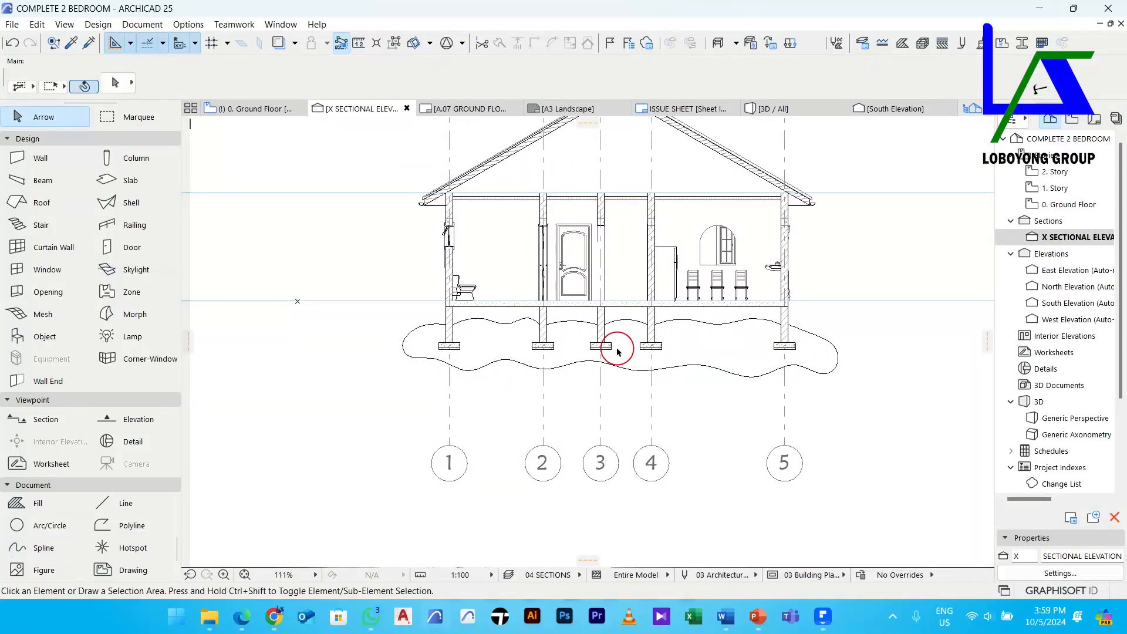
Fill the spline-bounded ground area around the foundations with an Earth cut fill
{"action": "scroll", "coordinate": [617, 351], "scroll_direction": "up", "scroll_amount": 3}
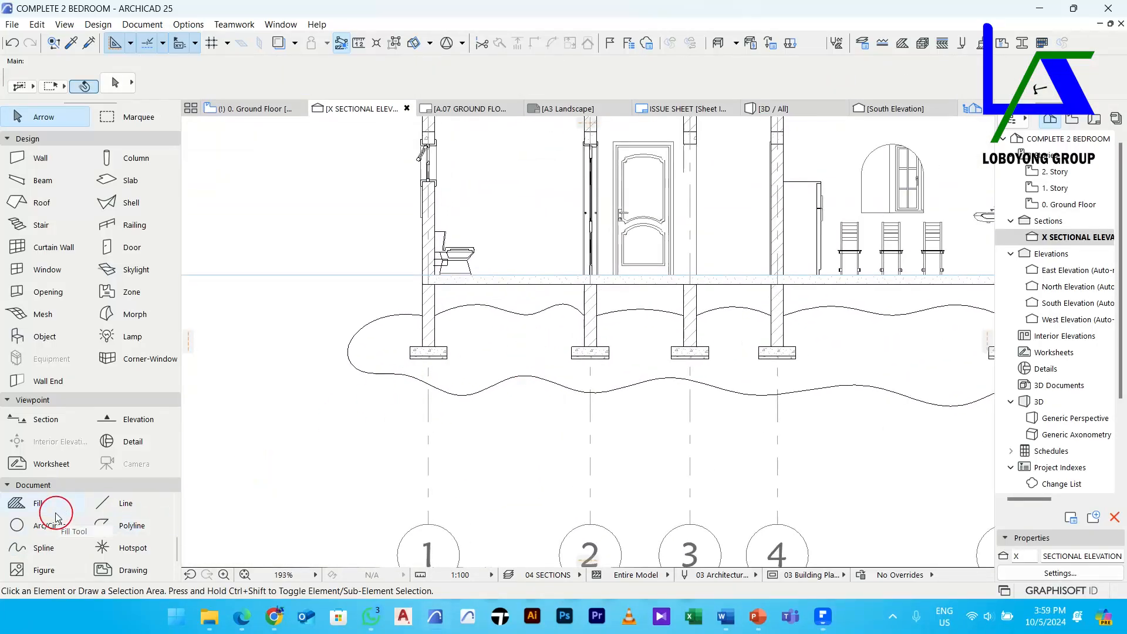
{"action": "left_click", "coordinate": [37, 503]}
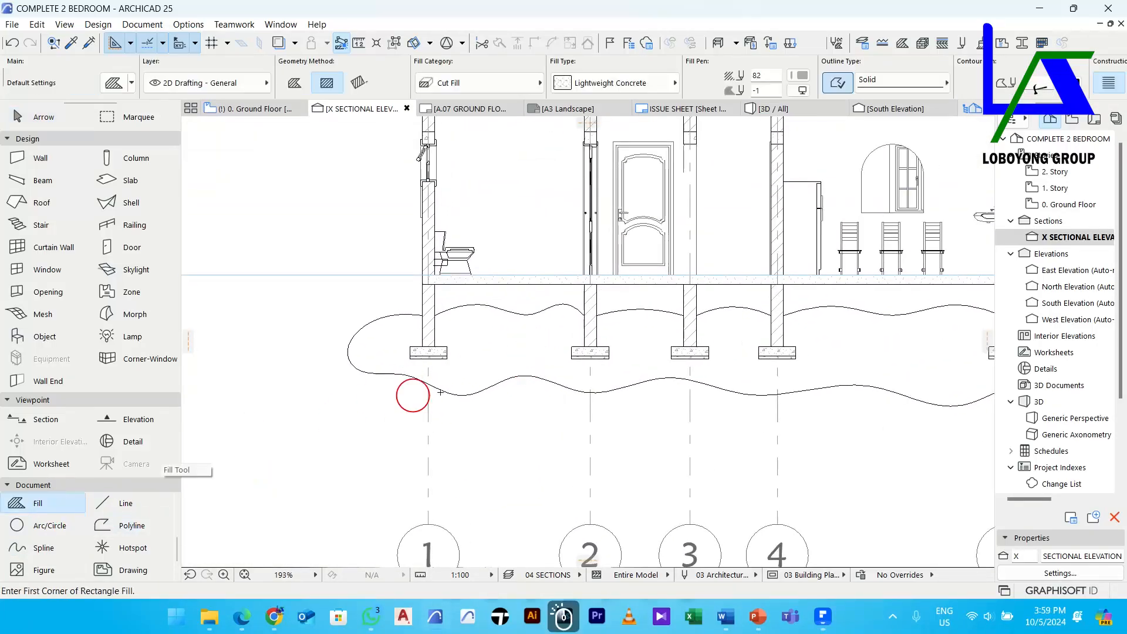
{"action": "left_click", "coordinate": [594, 83]}
{"action": "left_click", "coordinate": [746, 364]}
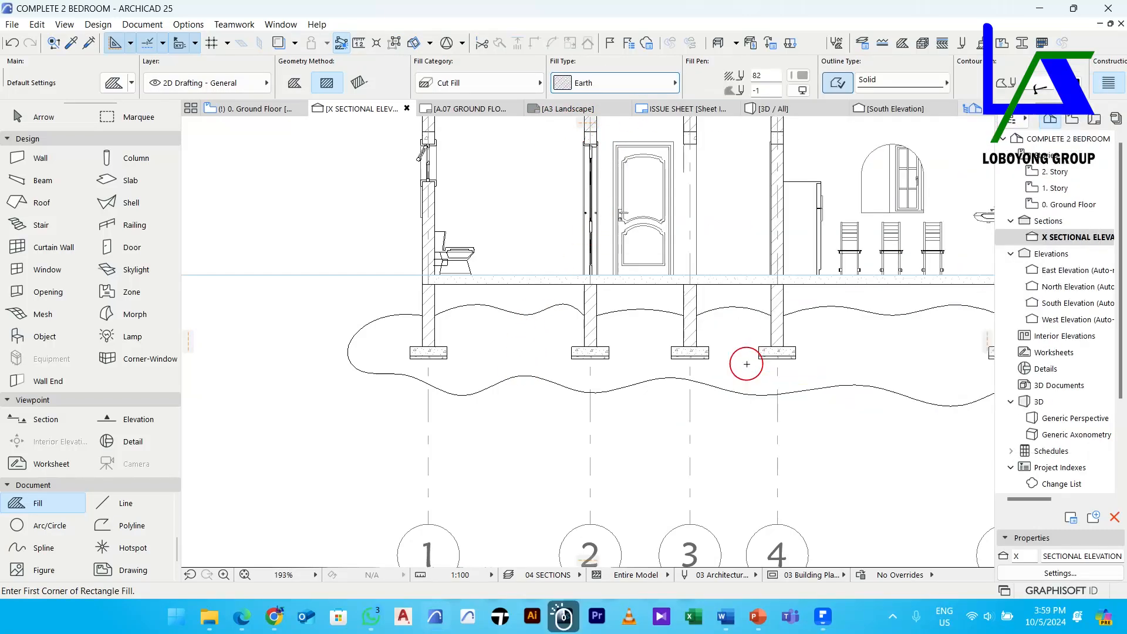
{"action": "middle_click_drag", "start_coordinate": [631, 355], "coordinate": [554, 359]}
{"action": "key", "text": "space"}
{"action": "left_click", "coordinate": [557, 343]}
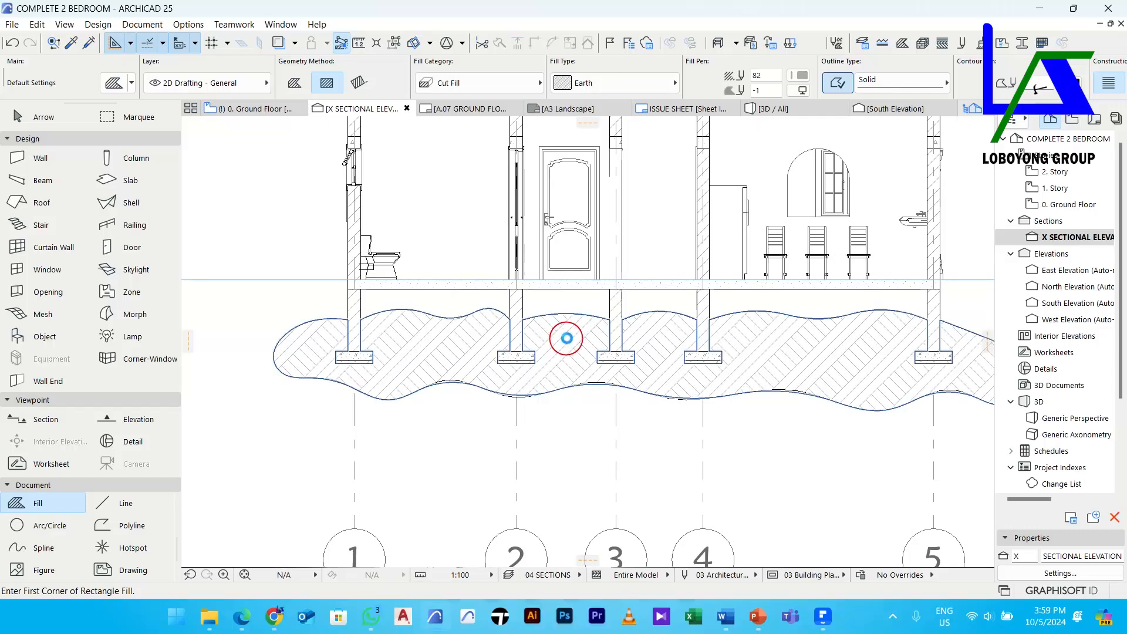
Set the fill type to Gravel and try to fill the space under the floor slab between grids 1 and 2
{"action": "left_click", "coordinate": [618, 86]}
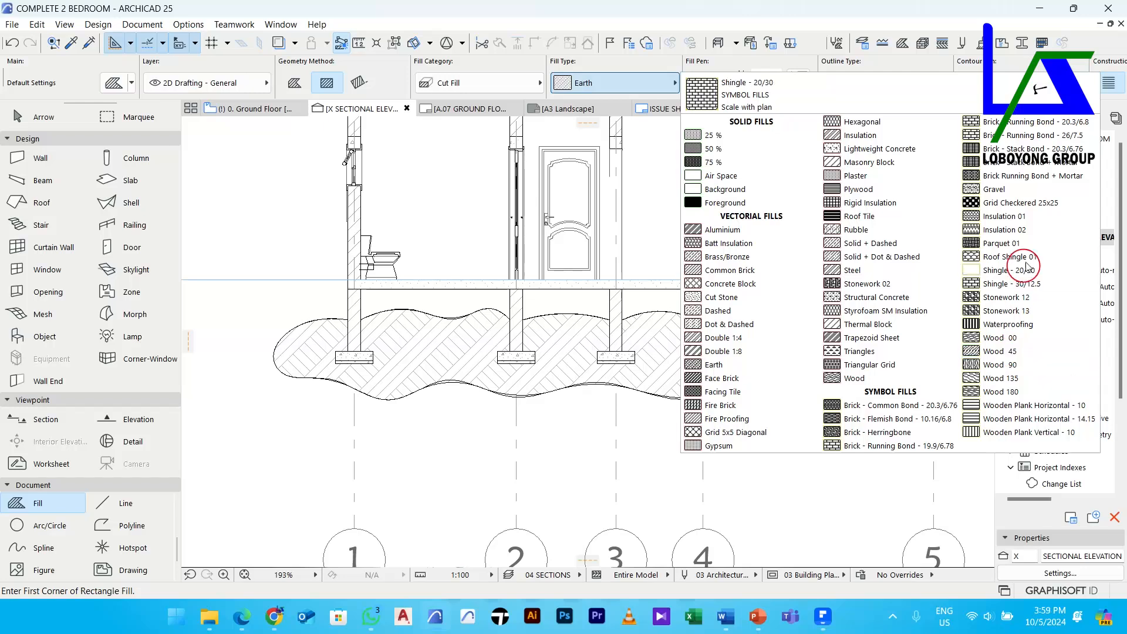
{"action": "left_click", "coordinate": [1020, 189]}
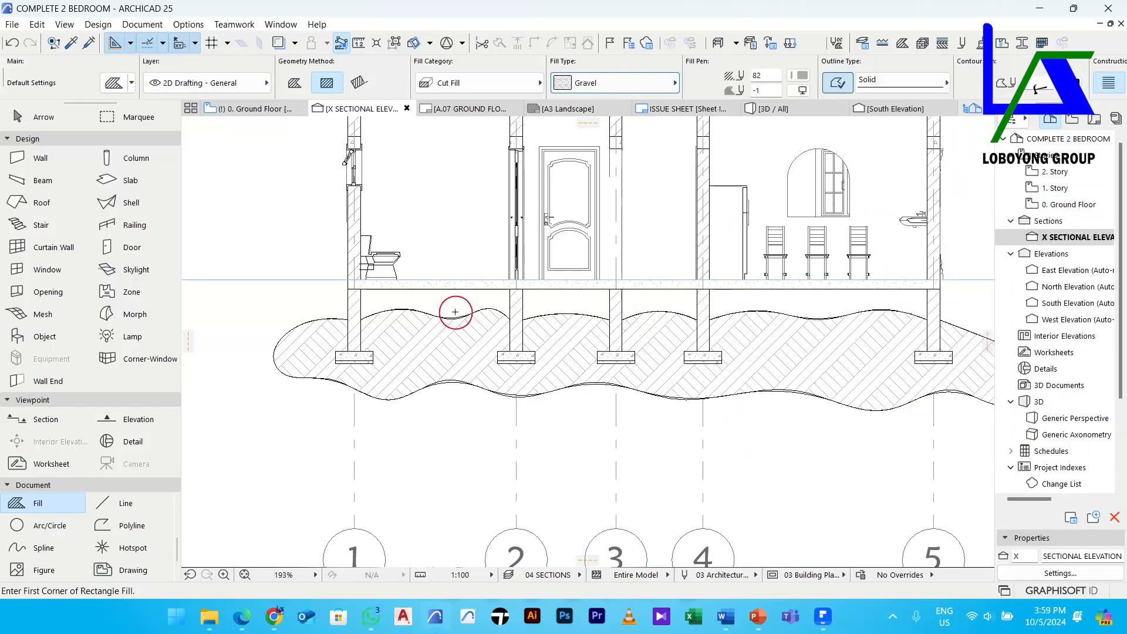
{"action": "key", "text": "space"}
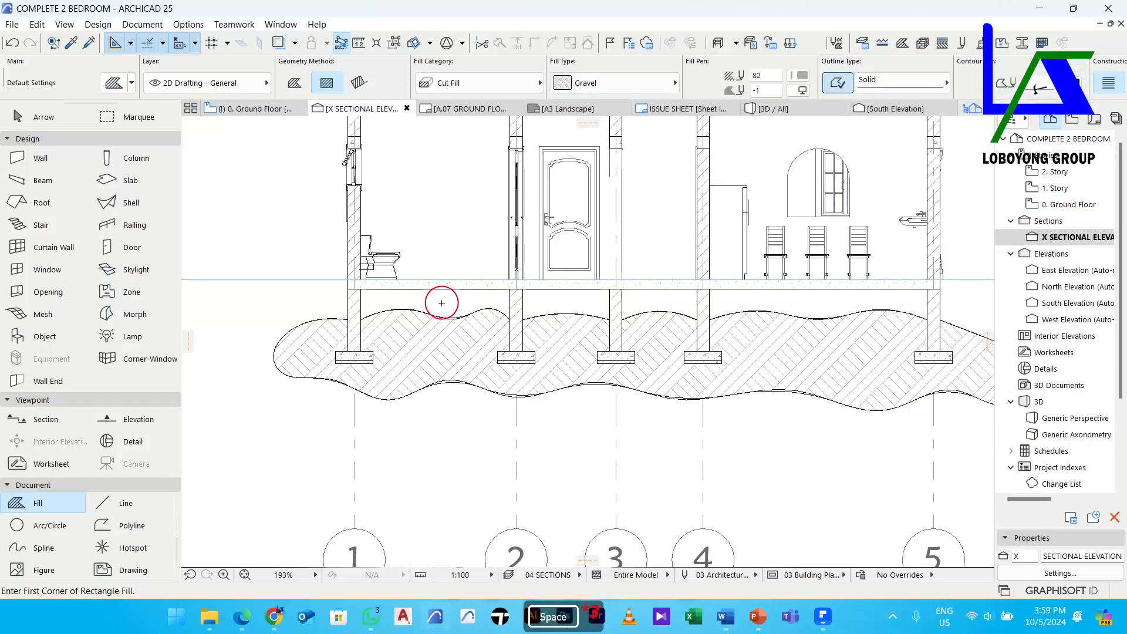
{"action": "left_click", "coordinate": [442, 303]}
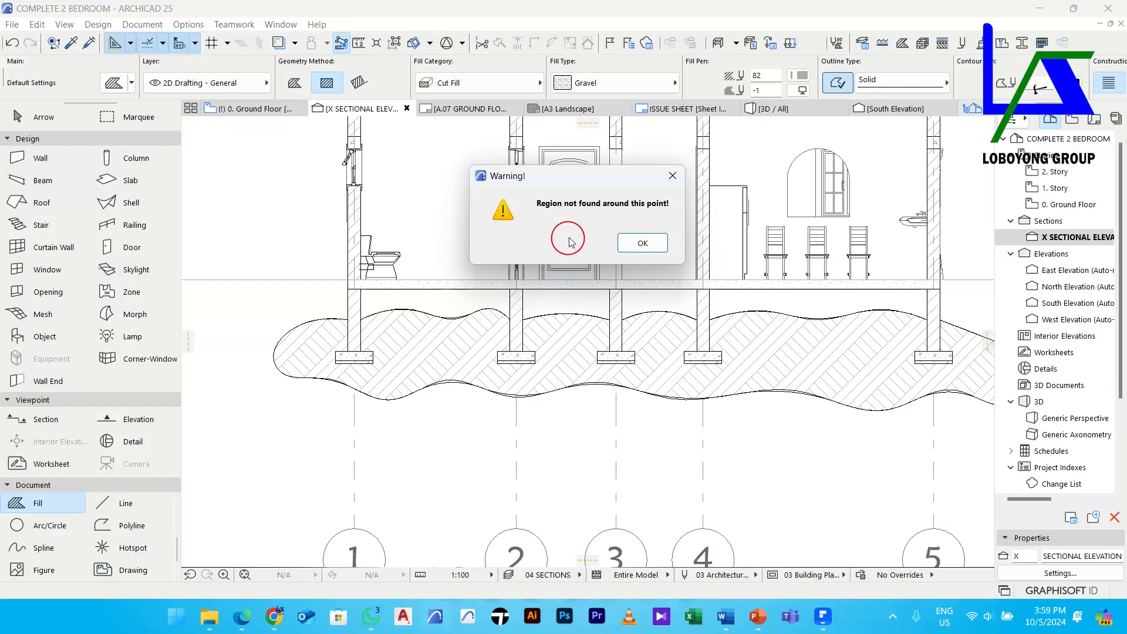
{"action": "left_click", "coordinate": [671, 176]}
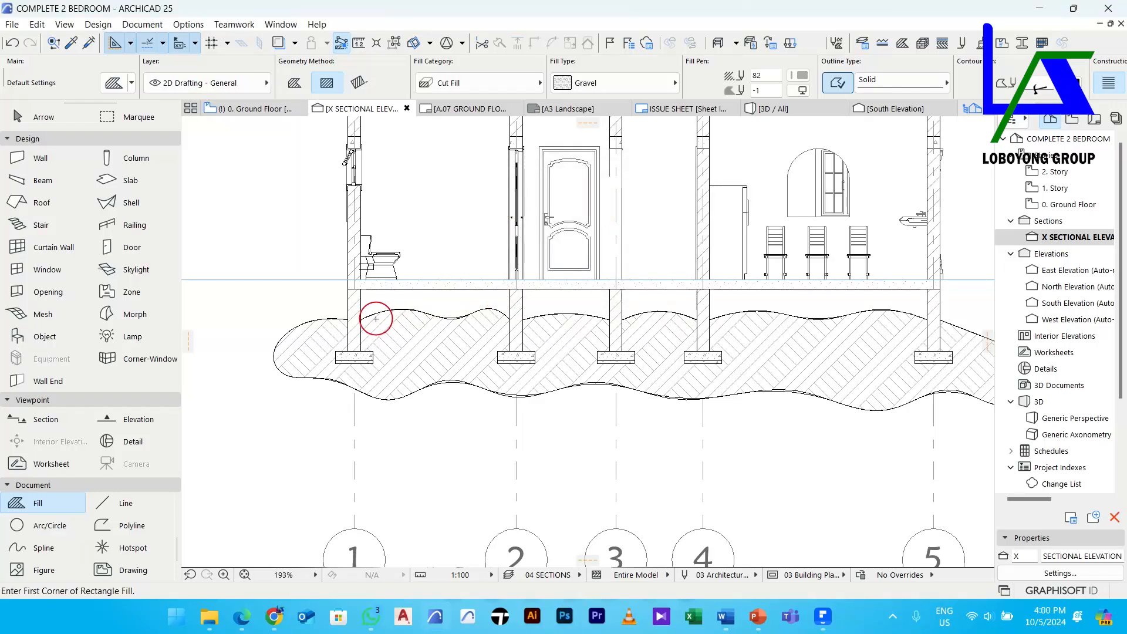
Move the Earth fill straight down by 2000 mm, clear of the foundation outlines
{"action": "scroll", "coordinate": [389, 318], "scroll_direction": "down", "scroll_amount": 3}
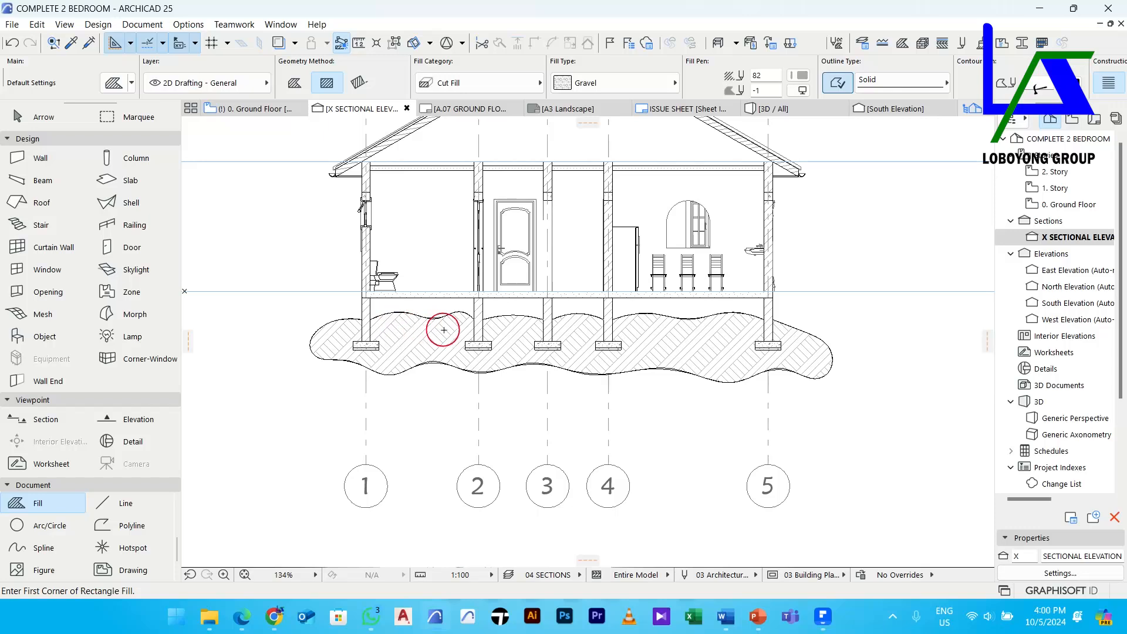
{"action": "left_click", "coordinate": [441, 329], "text": "shift"}
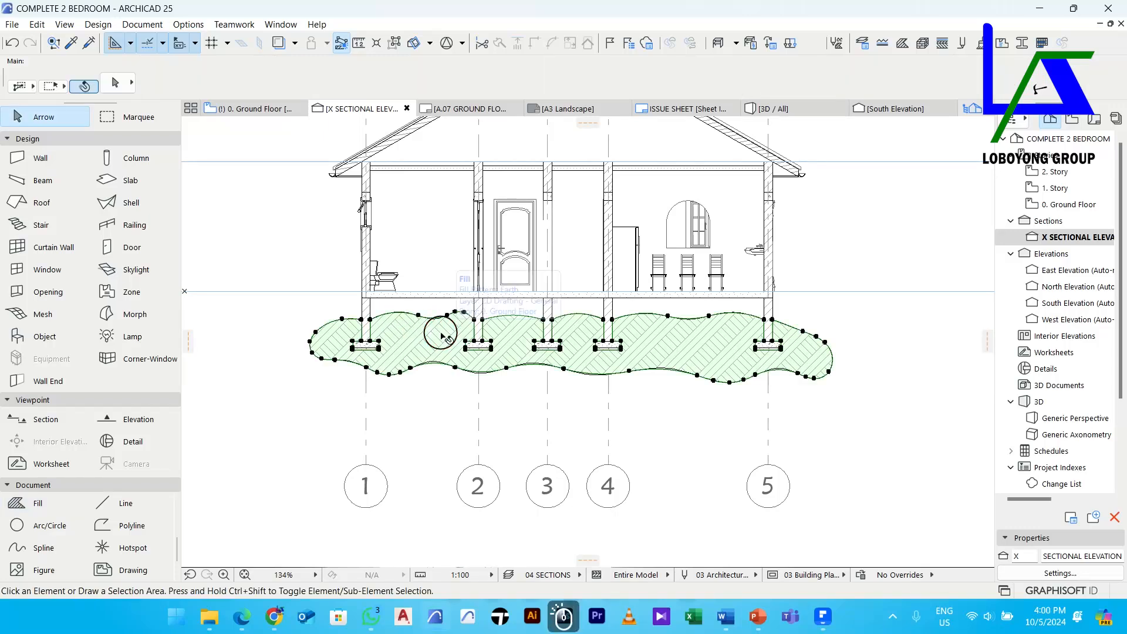
{"action": "left_click", "coordinate": [445, 340]}
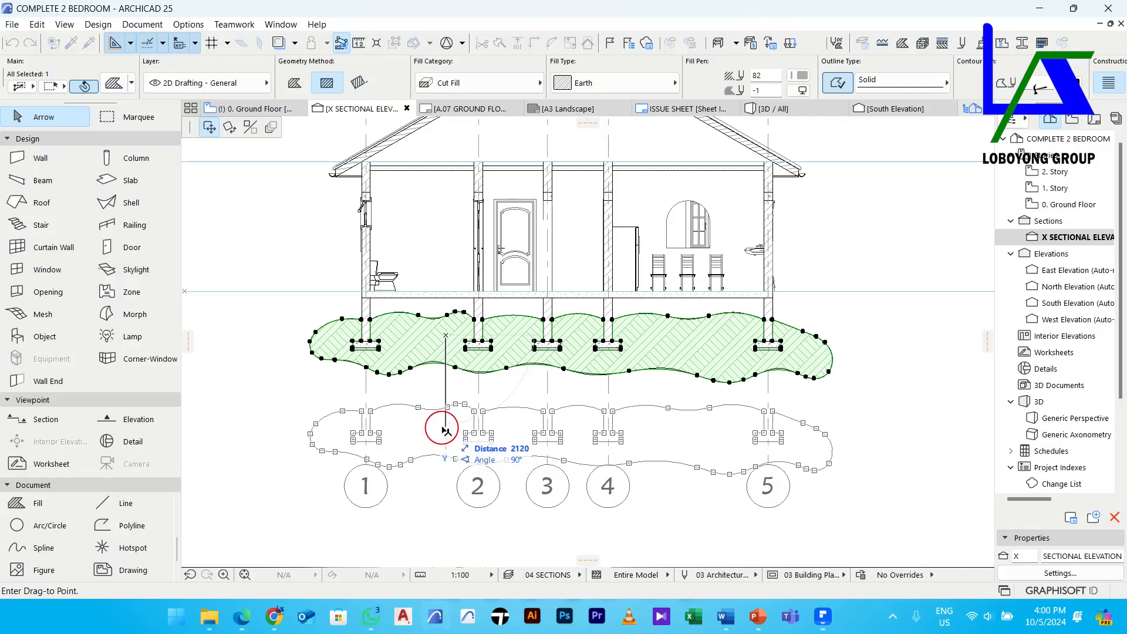
{"action": "type", "text": "2"}
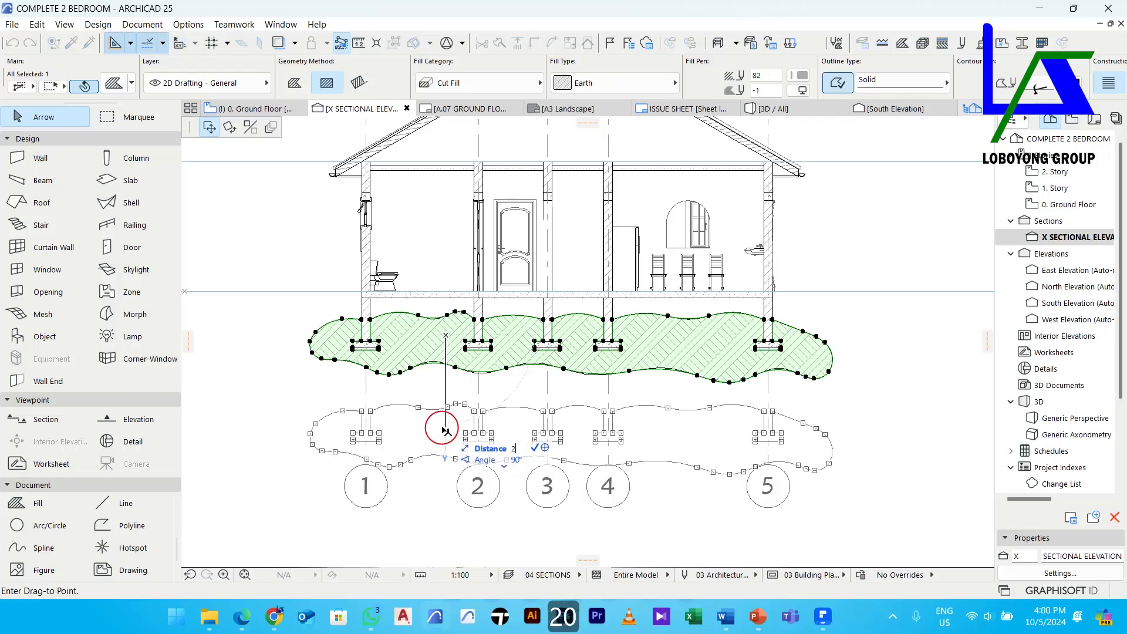
{"action": "key", "text": "Return"}
{"action": "left_click", "coordinate": [436, 381]}
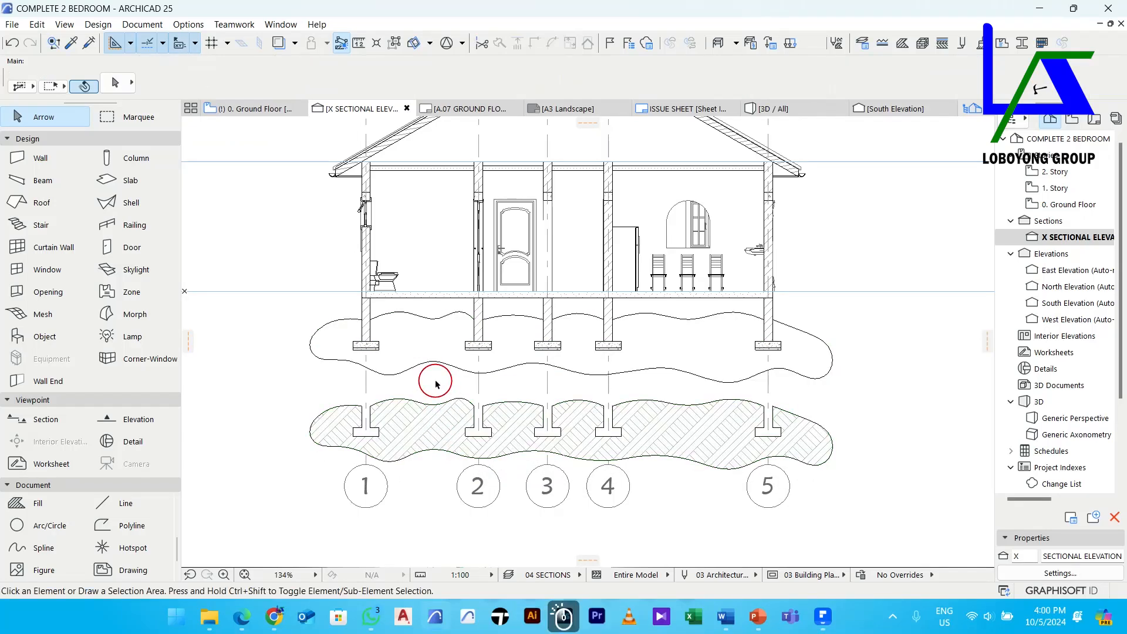
Add Gravel cut fills in the four spaces between the foundation walls, from the floor slab down to the spline ground lines
{"action": "left_click", "coordinate": [46, 503]}
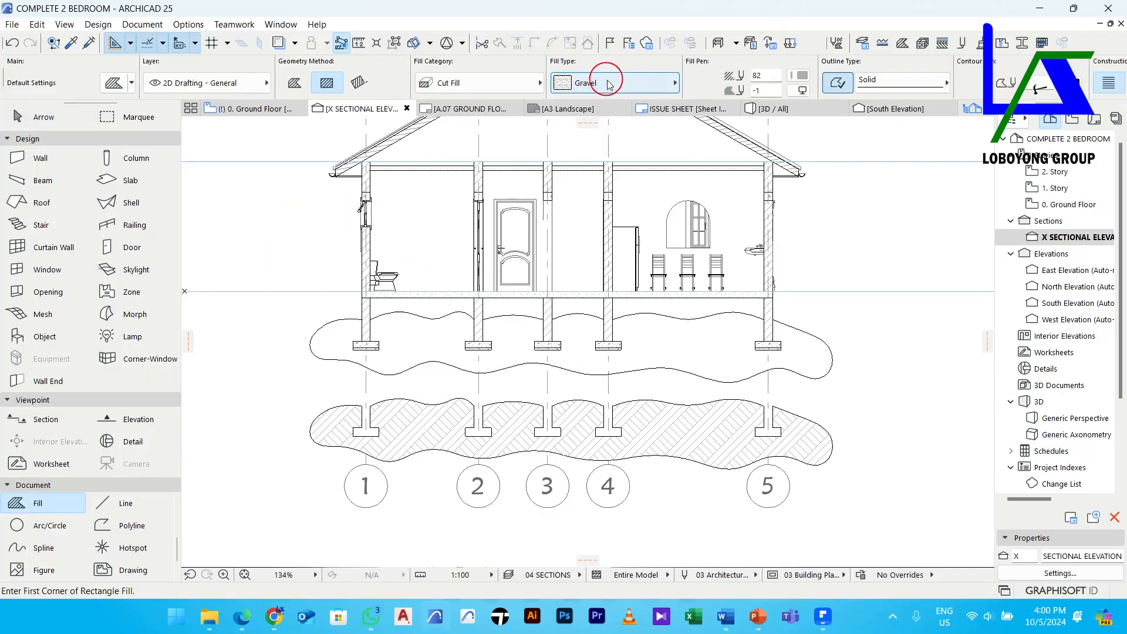
{"action": "scroll", "coordinate": [458, 288], "scroll_direction": "up", "scroll_amount": 3}
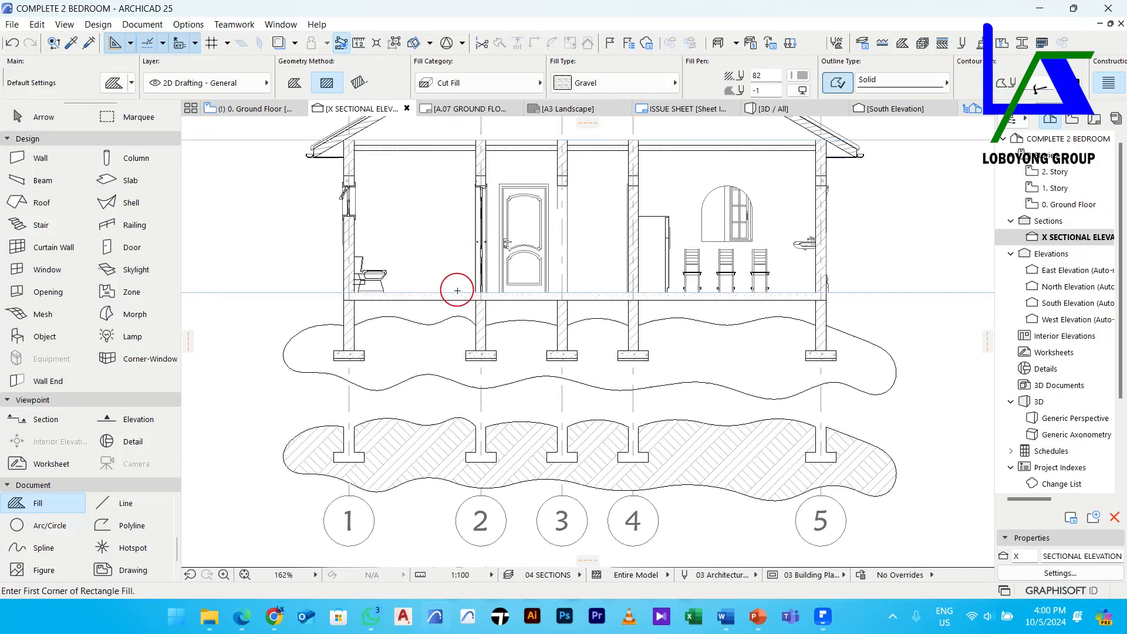
{"action": "left_click", "coordinate": [435, 313]}
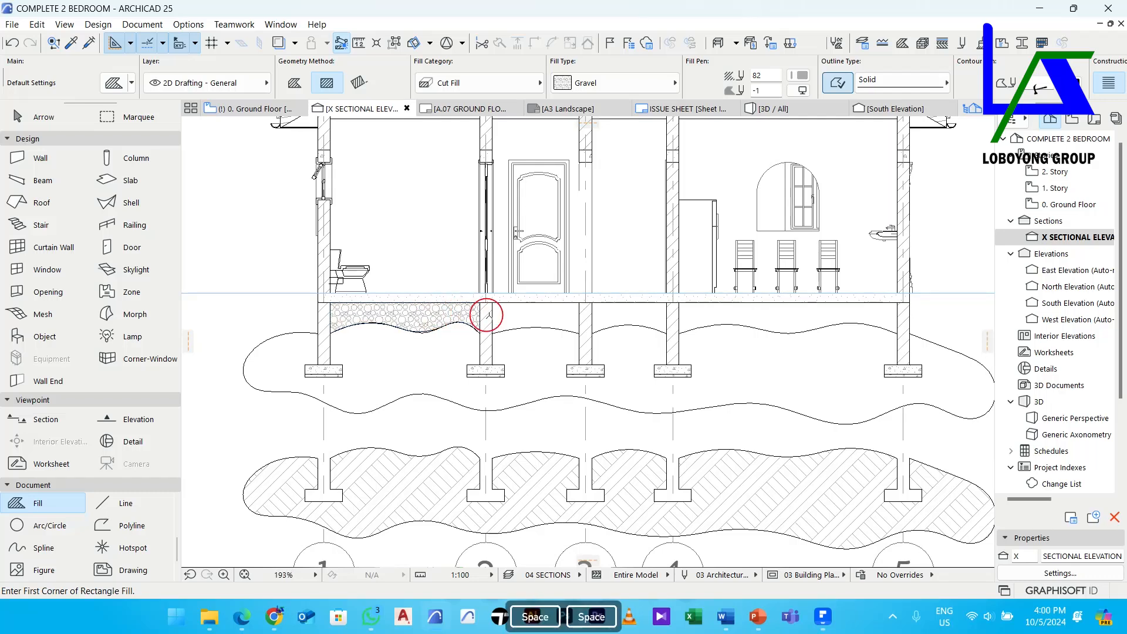
{"action": "left_click", "coordinate": [531, 316]}
{"action": "left_click", "coordinate": [632, 311]}
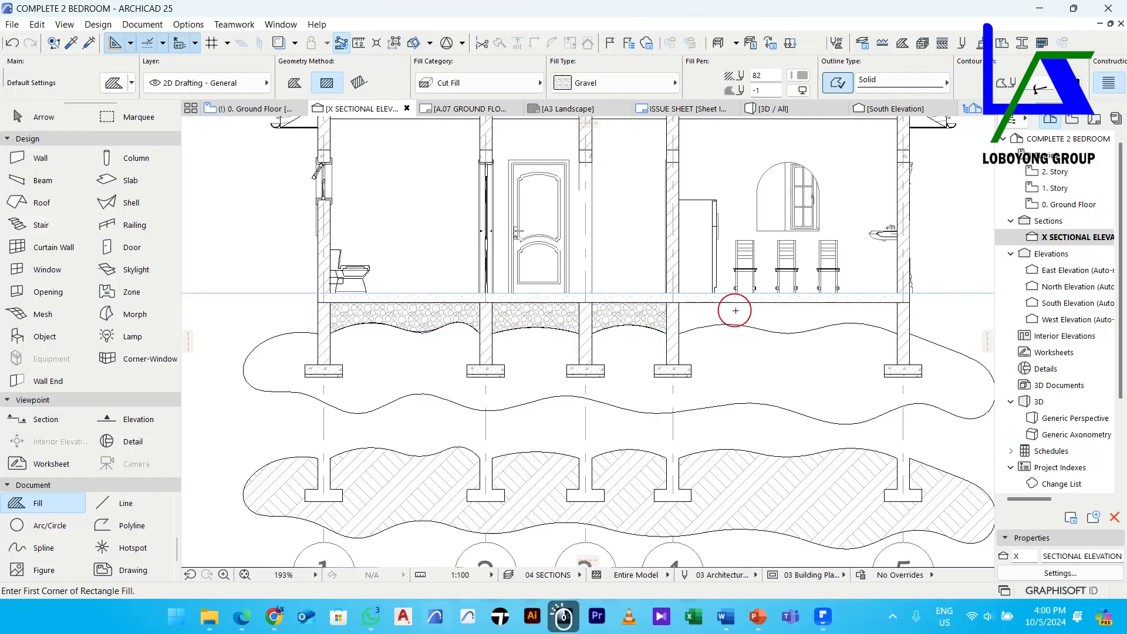
{"action": "left_click", "coordinate": [735, 310]}
{"action": "scroll", "coordinate": [733, 309], "scroll_direction": "down", "scroll_amount": 3}
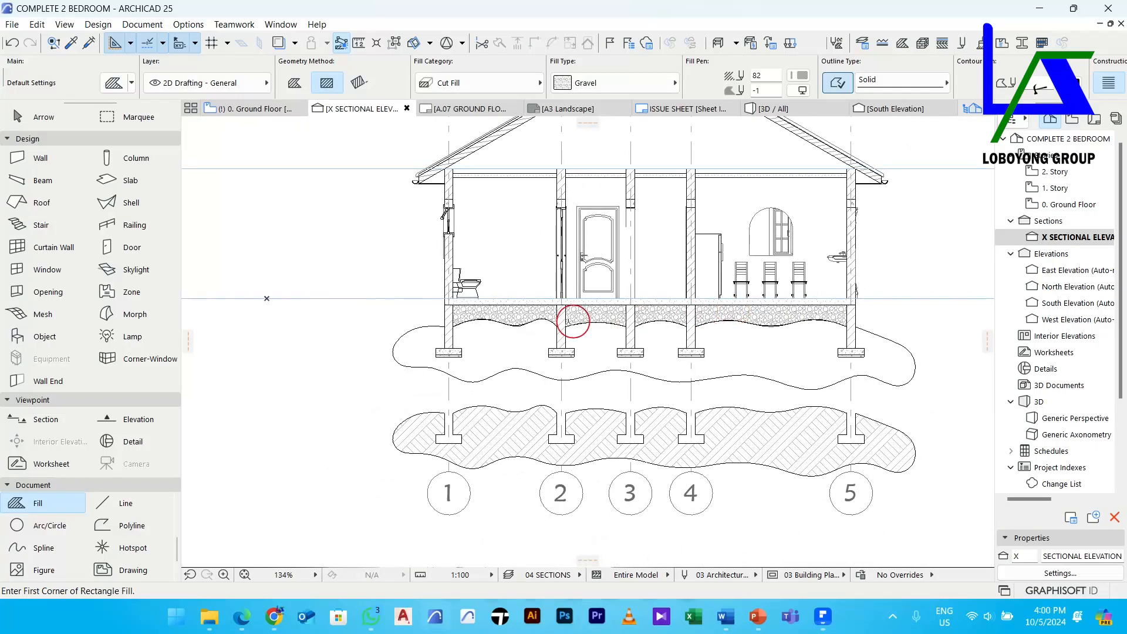
{"action": "scroll", "coordinate": [587, 320], "scroll_direction": "up", "scroll_amount": 3}
{"action": "key", "text": "Escape"}
Move the Earth fill straight up by 2000 mm, back around the foundations
{"action": "left_click", "coordinate": [508, 490]}
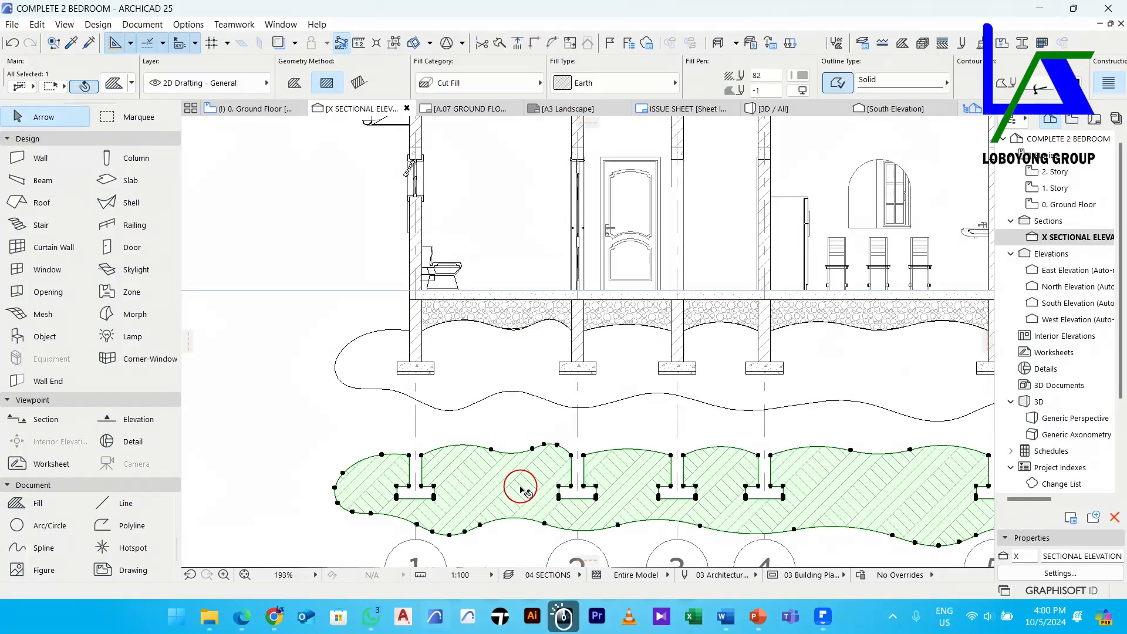
{"action": "left_click", "coordinate": [520, 487]}
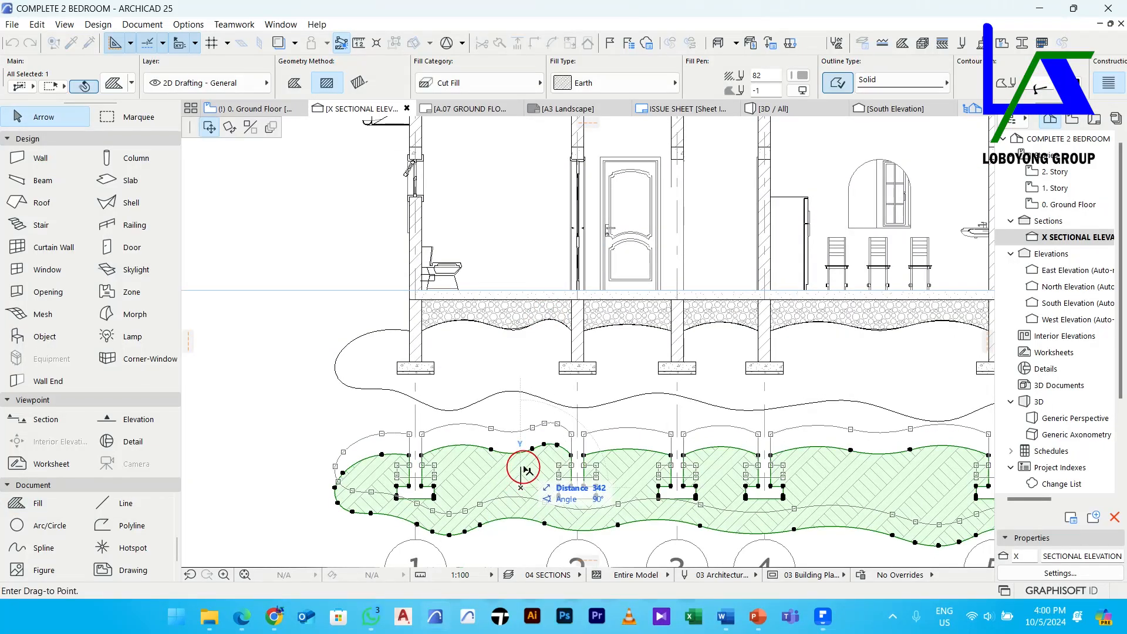
{"action": "type", "text": "2000"}
{"action": "key", "text": "Return"}
{"action": "left_click", "coordinate": [524, 428]}
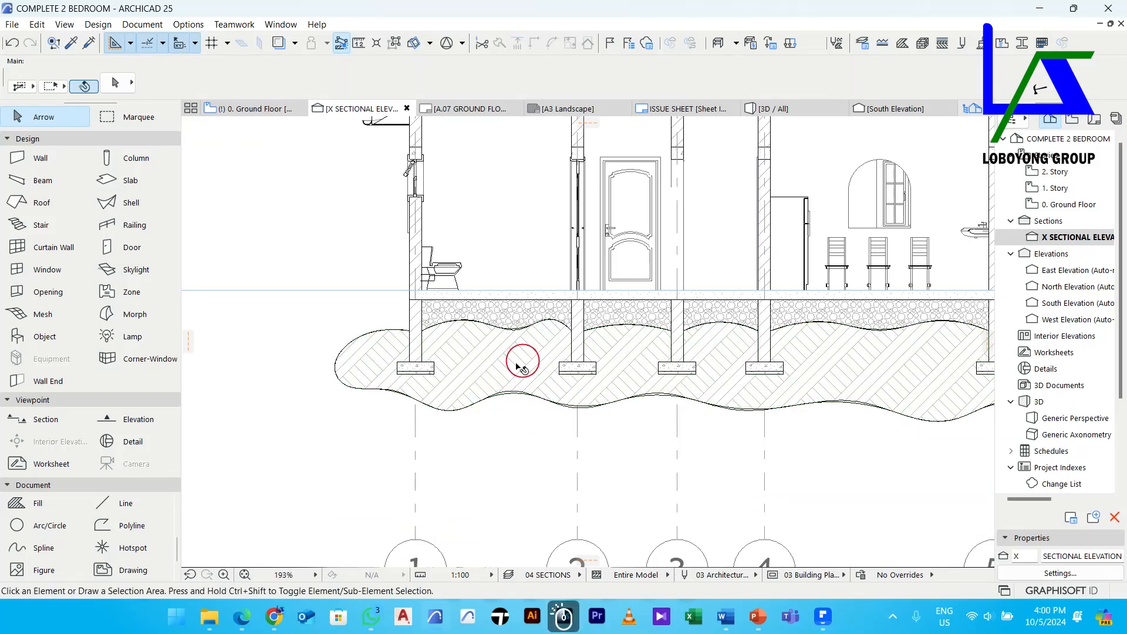
Select all spline lines in the section and delete them
{"action": "scroll", "coordinate": [530, 366], "scroll_direction": "down", "scroll_amount": 3}
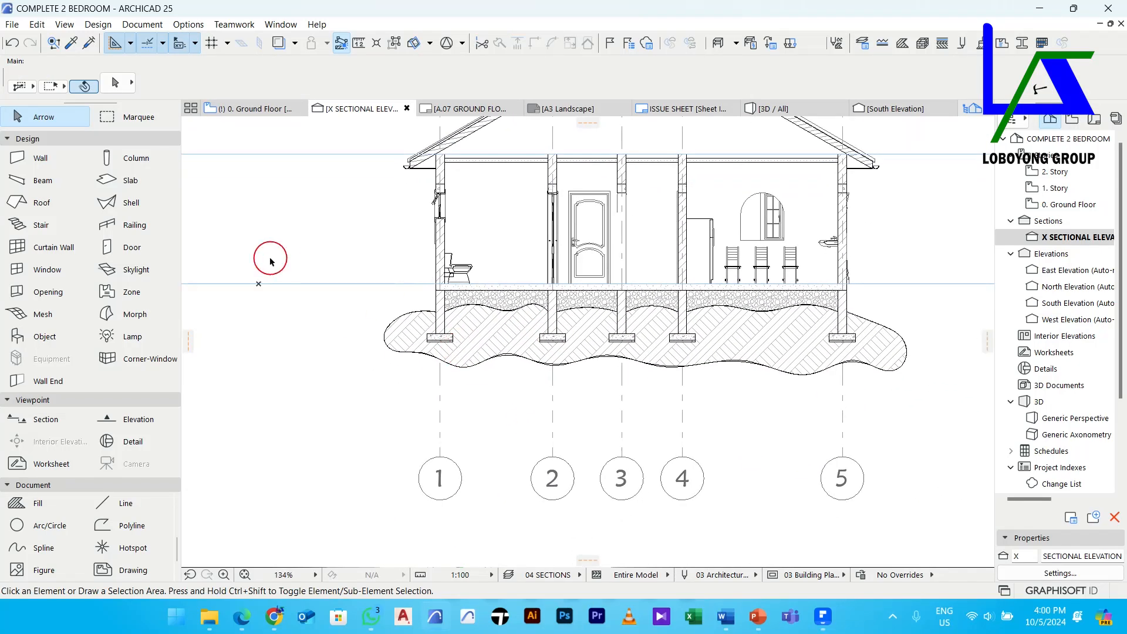
{"action": "left_click", "coordinate": [40, 548]}
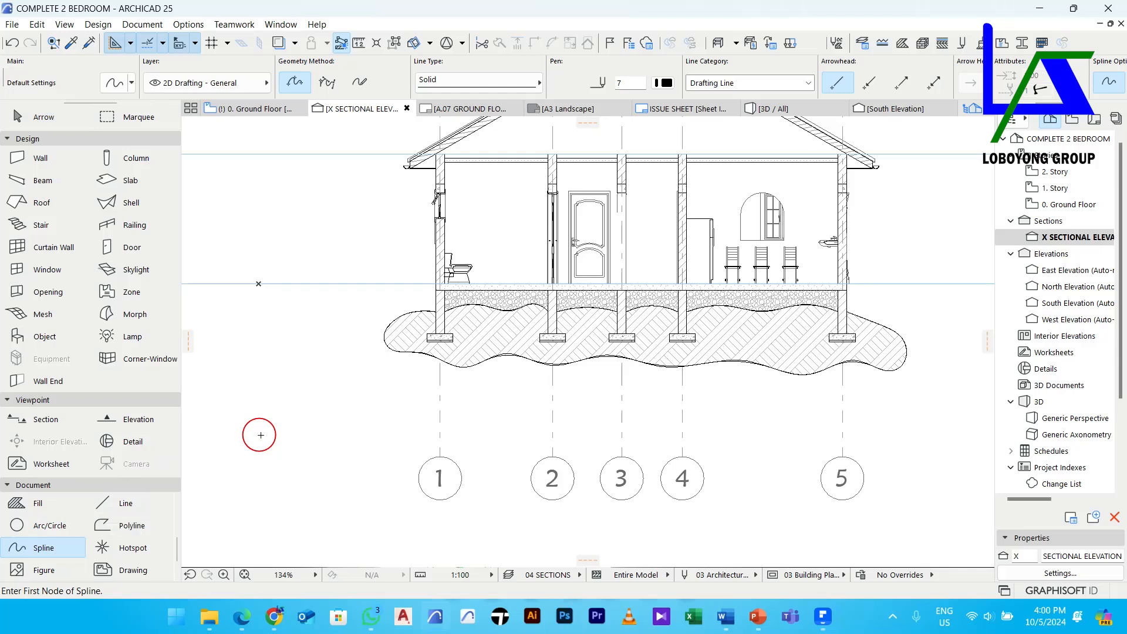
{"action": "key", "text": "ctrl+a"}
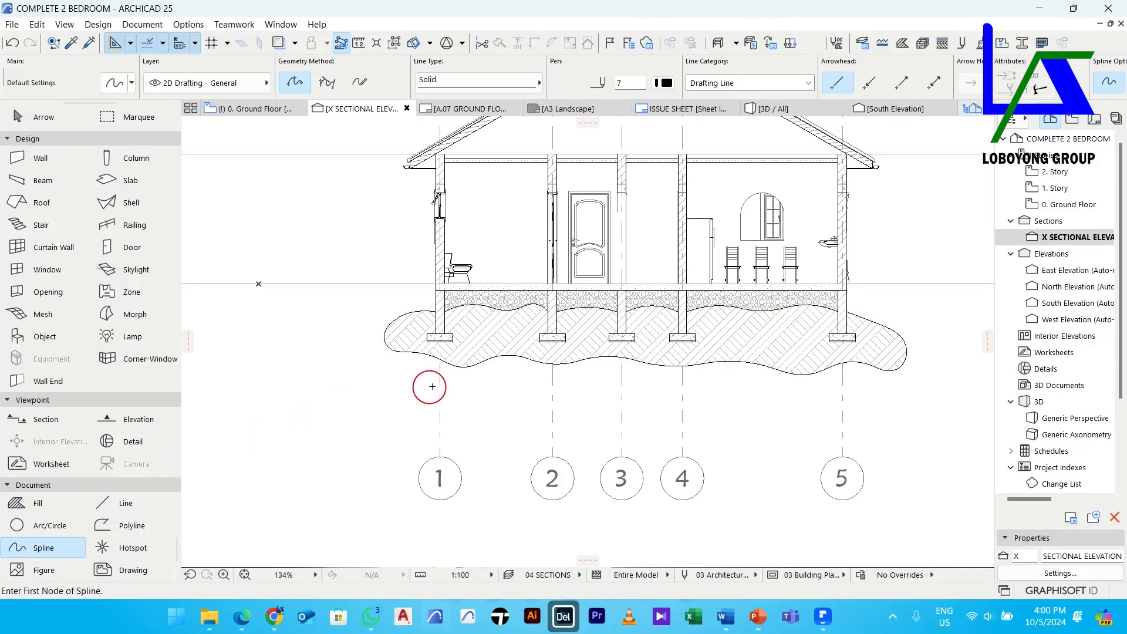
{"action": "key", "text": "Escape"}
Turn off the outline of the Earth fill around the foundations
{"action": "left_click", "coordinate": [788, 328]}
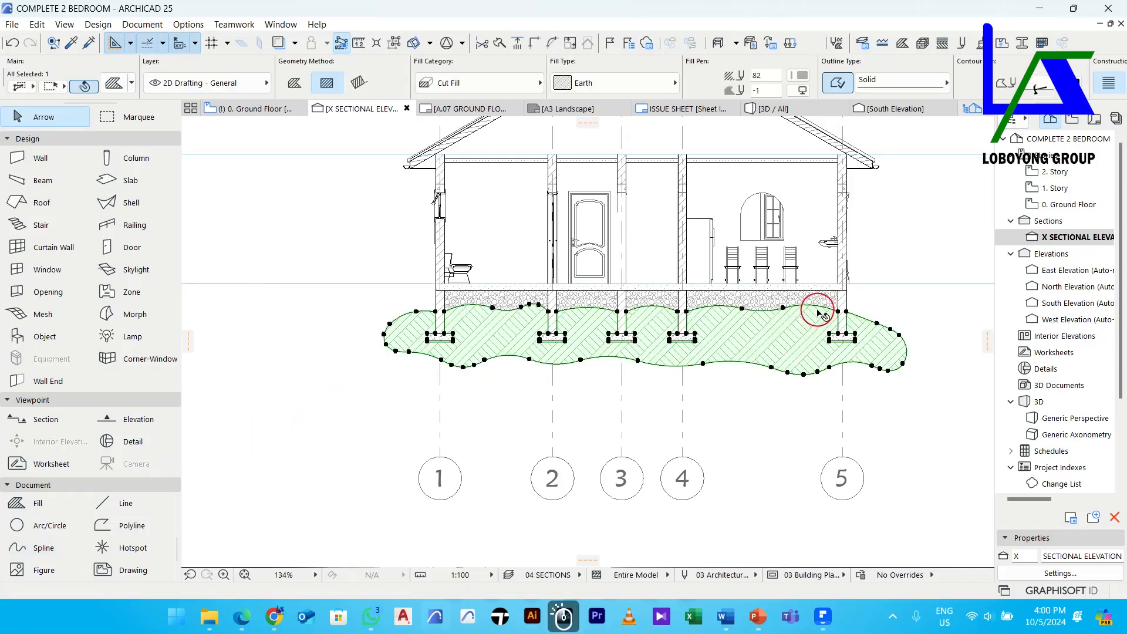
{"action": "middle_click_drag", "start_coordinate": [913, 301], "coordinate": [824, 347]}
{"action": "left_click", "coordinate": [838, 83]}
{"action": "left_click", "coordinate": [725, 345]}
Turn off the outlines of the four Gravel fills beneath the floor slab
{"action": "scroll", "coordinate": [724, 344], "scroll_direction": "up", "scroll_amount": 4}
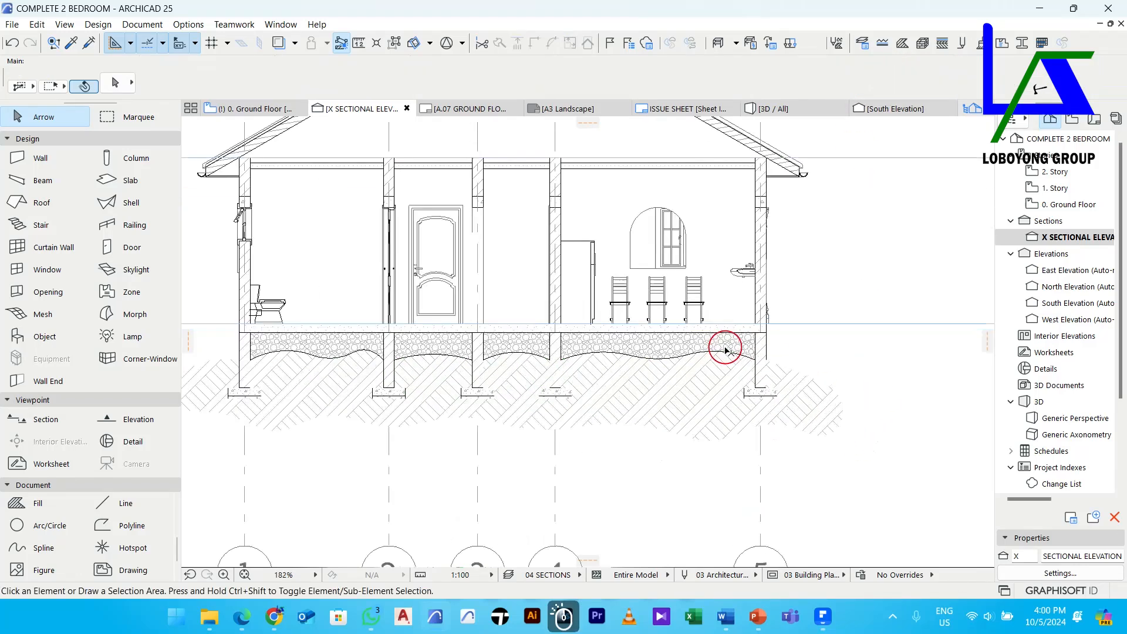
{"action": "left_click", "coordinate": [838, 83]}
{"action": "scroll", "coordinate": [453, 304], "scroll_direction": "down", "scroll_amount": 4}
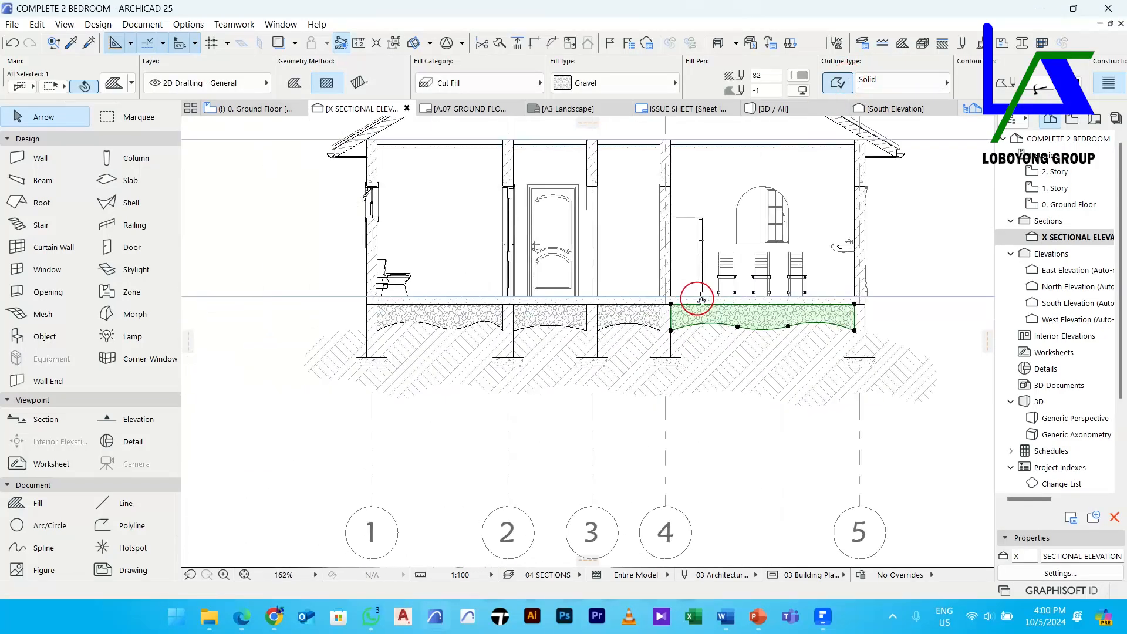
{"action": "scroll", "coordinate": [646, 317], "scroll_direction": "up", "scroll_amount": 3}
{"action": "left_click", "coordinate": [625, 312], "text": "shift"}
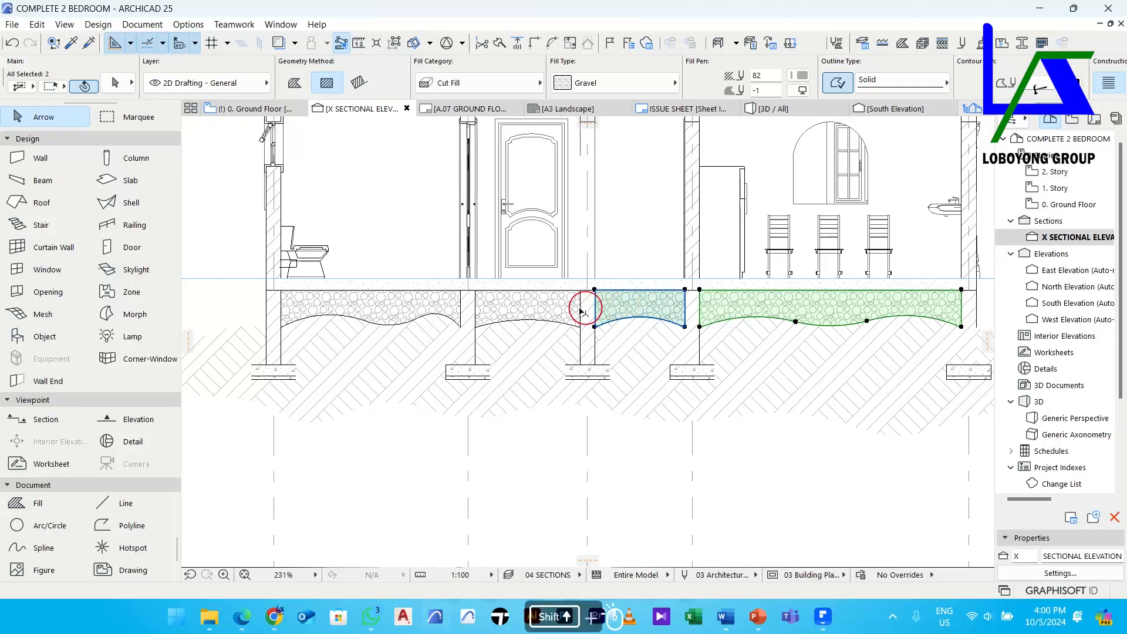
{"action": "left_click", "coordinate": [511, 309], "text": "shift"}
{"action": "left_click", "coordinate": [419, 308], "text": "shift"}
{"action": "left_click", "coordinate": [837, 83]}
{"action": "scroll", "coordinate": [573, 372], "scroll_direction": "down", "scroll_amount": 3}
{"action": "left_click", "coordinate": [410, 433]}
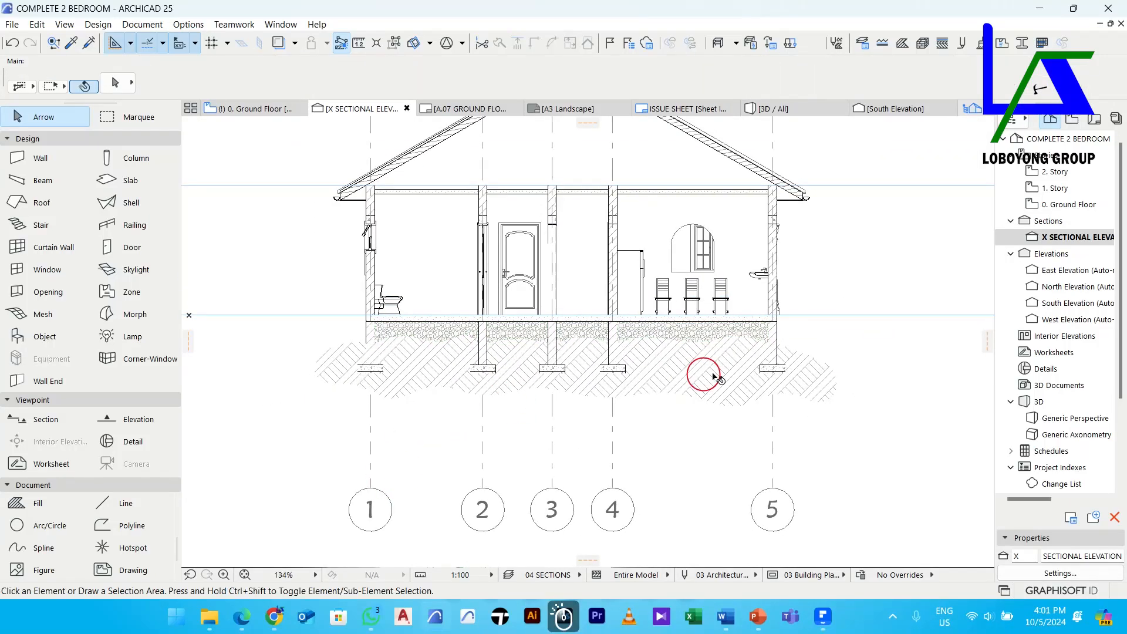
Select the grouped foundation details at all five grids and bring them to the front of the display order
{"action": "scroll", "coordinate": [772, 335], "scroll_direction": "up", "scroll_amount": 2}
{"action": "scroll", "coordinate": [531, 376], "scroll_direction": "up", "scroll_amount": 3}
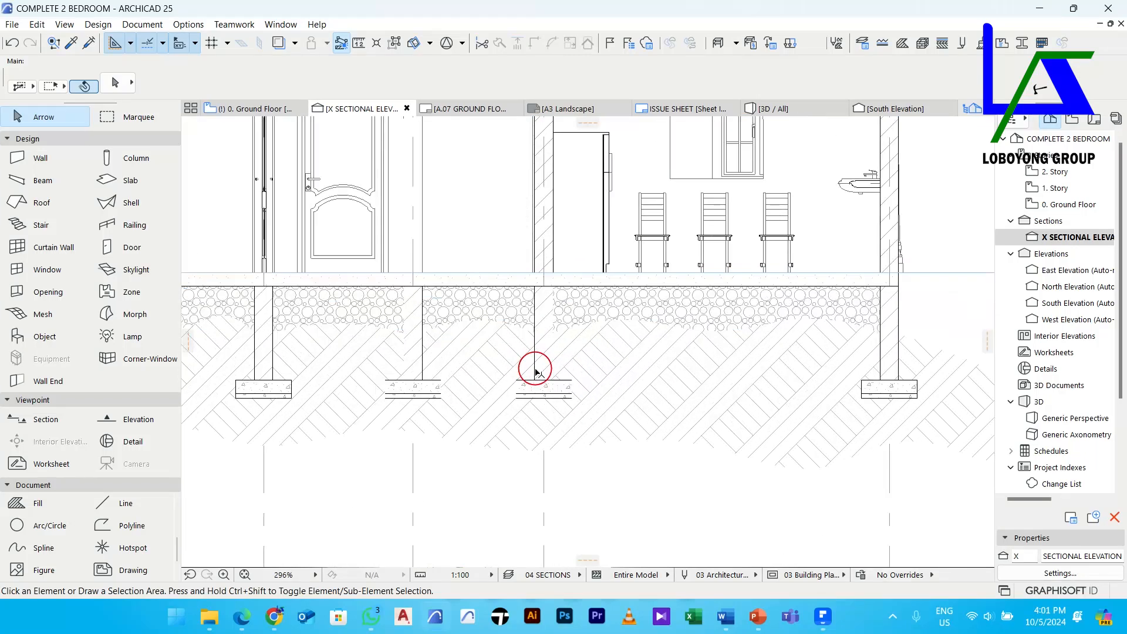
{"action": "key", "text": "Escape"}
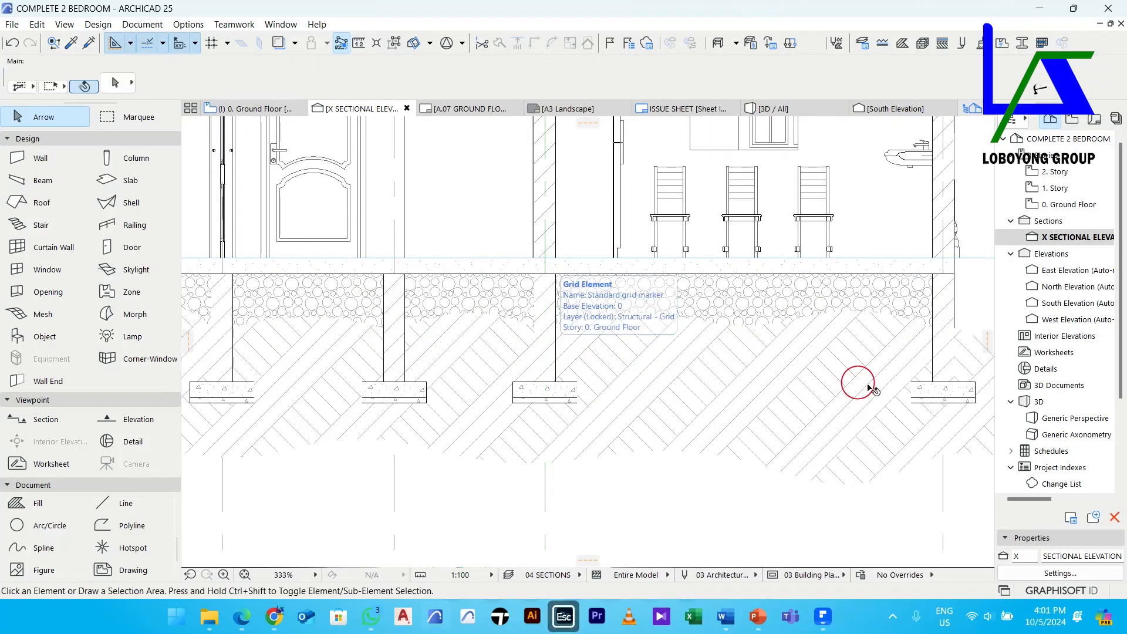
{"action": "left_click", "coordinate": [933, 323]}
{"action": "scroll", "coordinate": [933, 324], "scroll_direction": "down", "scroll_amount": 5}
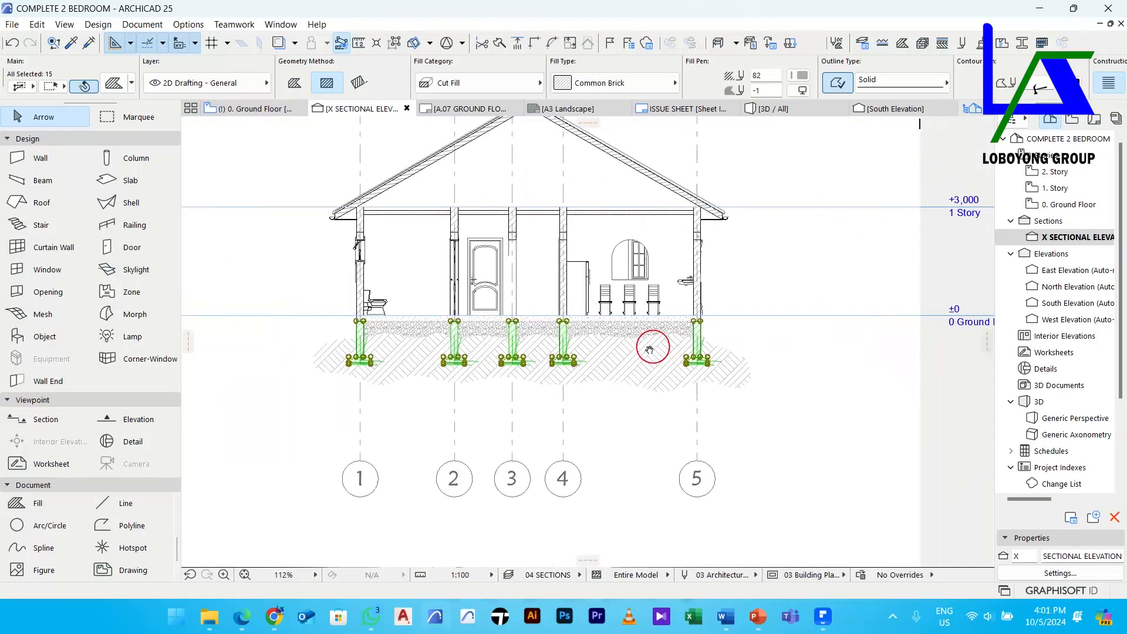
{"action": "right_click", "coordinate": [735, 345]}
{"action": "mouse_move", "coordinate": [781, 164]}
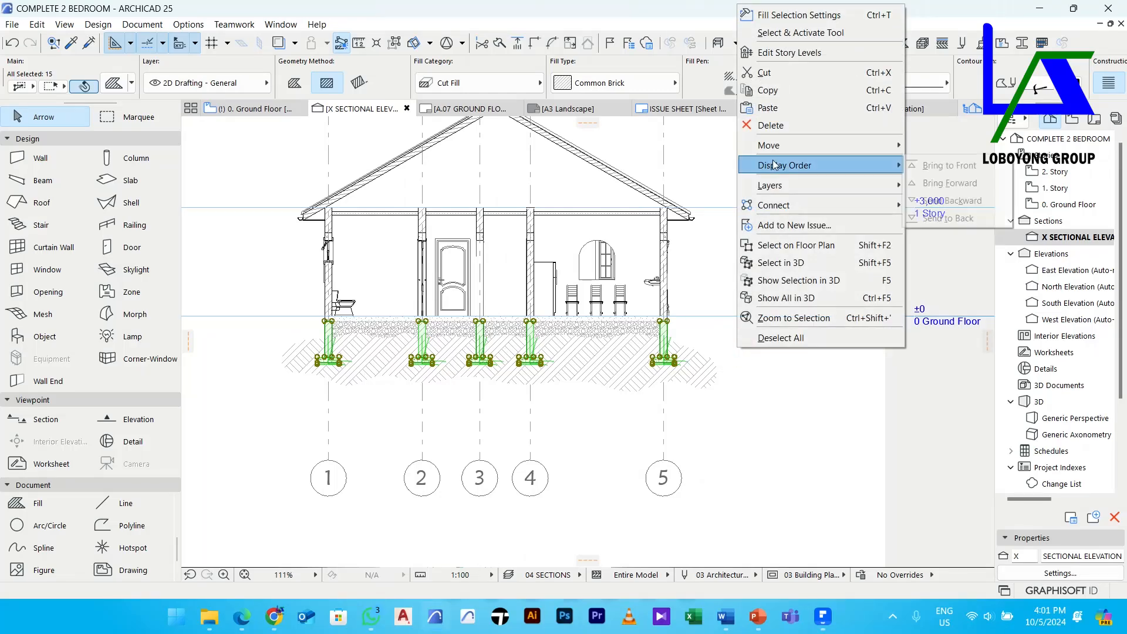
{"action": "left_click", "coordinate": [939, 161]}
{"action": "left_click", "coordinate": [828, 392]}
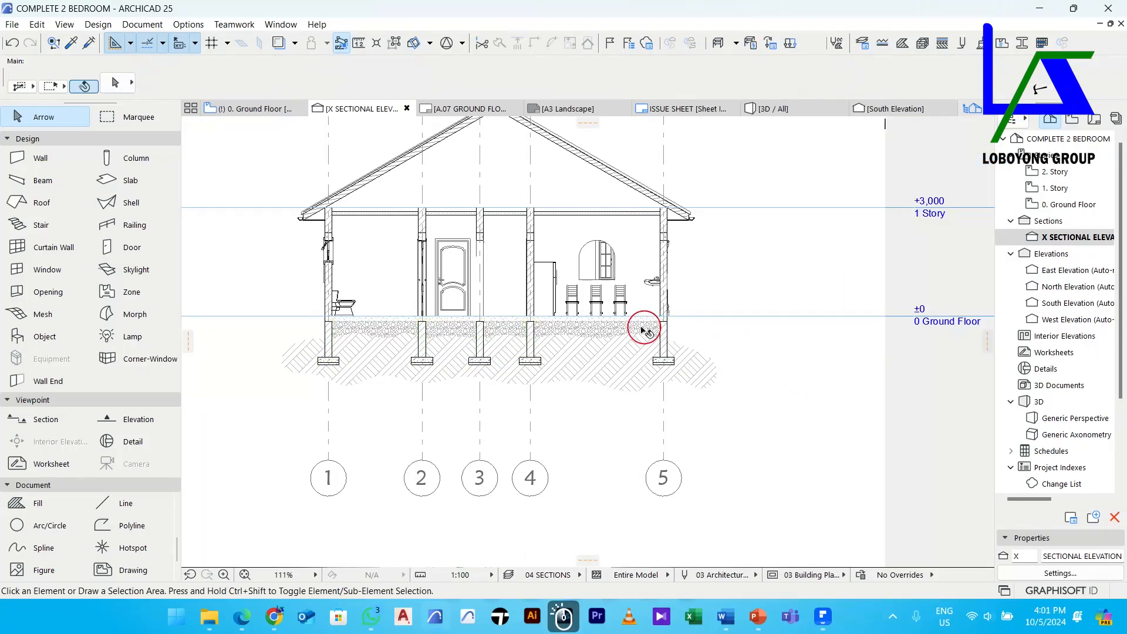
Bring the ground floor slab to the front of the display order above the Gravel fills and foundation walls
{"action": "scroll", "coordinate": [642, 322], "scroll_direction": "up", "scroll_amount": 7}
{"action": "left_click", "coordinate": [722, 307]}
{"action": "right_click", "coordinate": [859, 327]}
{"action": "mouse_move", "coordinate": [923, 397]}
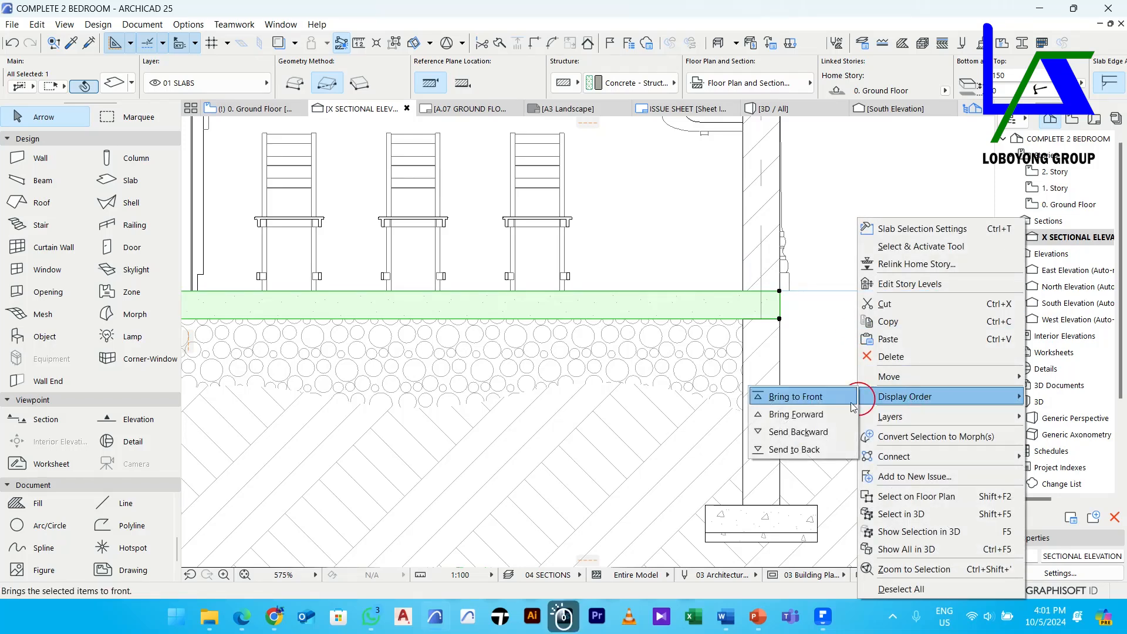
{"action": "left_click", "coordinate": [830, 399]}
{"action": "left_click", "coordinate": [870, 341]}
{"action": "scroll", "coordinate": [871, 341], "scroll_direction": "down", "scroll_amount": 8}
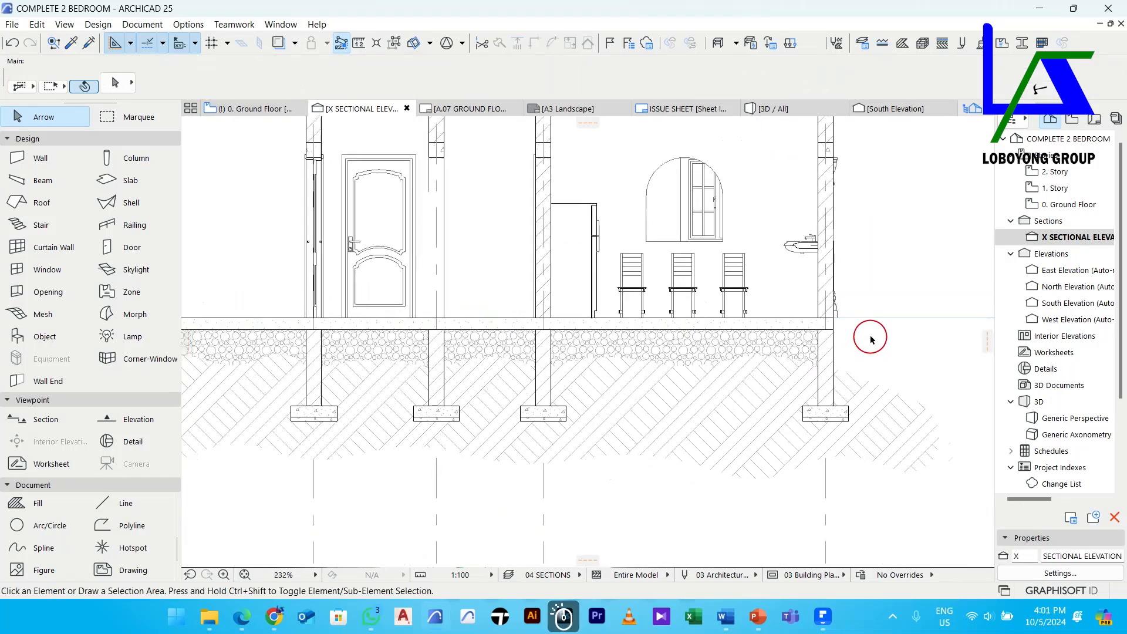
Preview the section with heavier true line weights, restore the thin line display, and look over the whole section
{"action": "middle_click_drag", "start_coordinate": [624, 427], "coordinate": [678, 317]}
{"action": "middle_click_drag", "start_coordinate": [483, 368], "coordinate": [870, 276]}
{"action": "right_click", "coordinate": [869, 277]}
{"action": "left_click", "coordinate": [912, 325]}
{"action": "scroll", "coordinate": [759, 348], "scroll_direction": "up", "scroll_amount": 3}
{"action": "scroll", "coordinate": [576, 345], "scroll_direction": "down", "scroll_amount": 4}
{"action": "scroll", "coordinate": [691, 314], "scroll_direction": "up", "scroll_amount": 2}
{"action": "middle_click_drag", "start_coordinate": [426, 254], "coordinate": [413, 260]}
{"action": "middle_click_drag", "start_coordinate": [893, 241], "coordinate": [782, 267]}
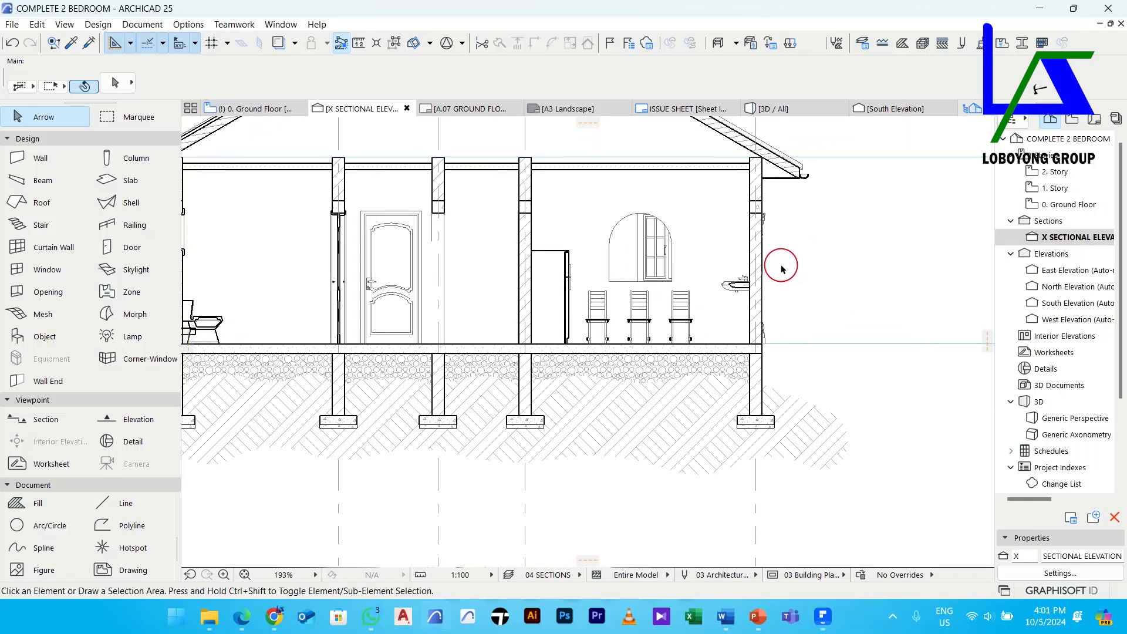
{"action": "right_click", "coordinate": [832, 244]}
{"action": "left_click", "coordinate": [847, 285]}
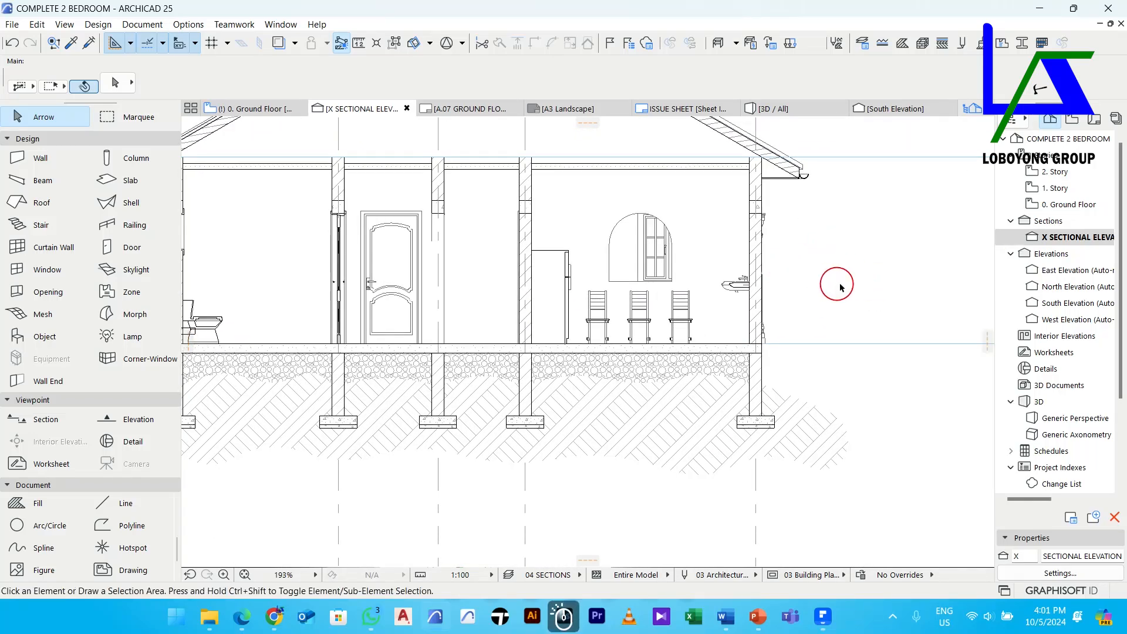
{"action": "middle_click_drag", "start_coordinate": [797, 299], "coordinate": [756, 319]}
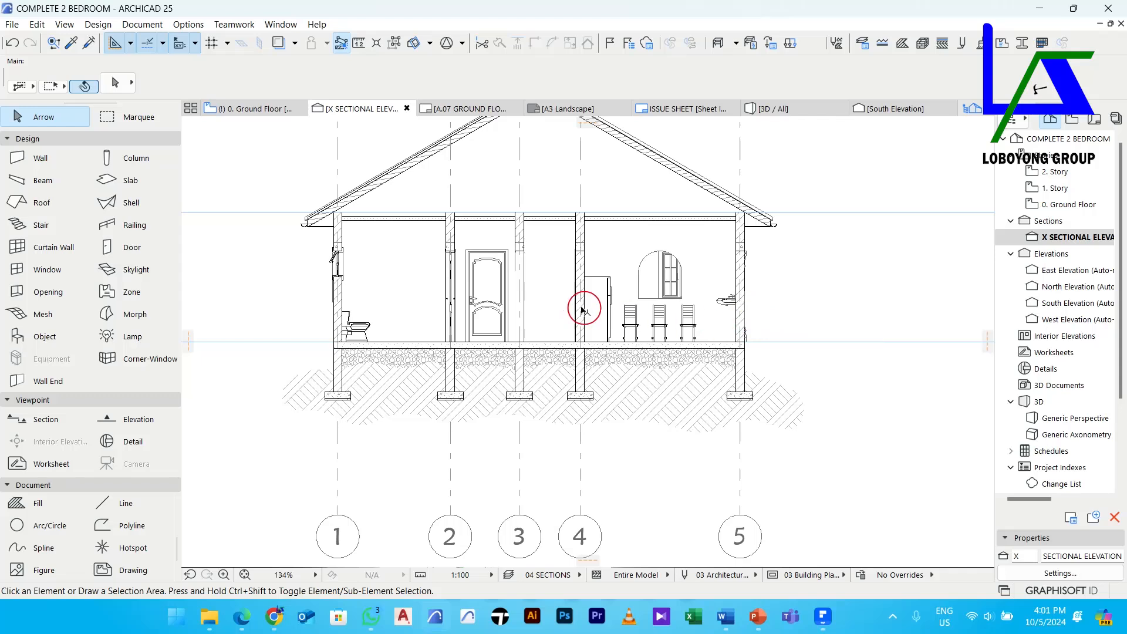
{"action": "scroll", "coordinate": [598, 314], "scroll_direction": "down", "scroll_amount": 3}
{"action": "middle_click_drag", "start_coordinate": [602, 315], "coordinate": [611, 339]}
{"action": "middle_click_drag", "start_coordinate": [608, 222], "coordinate": [604, 247]}
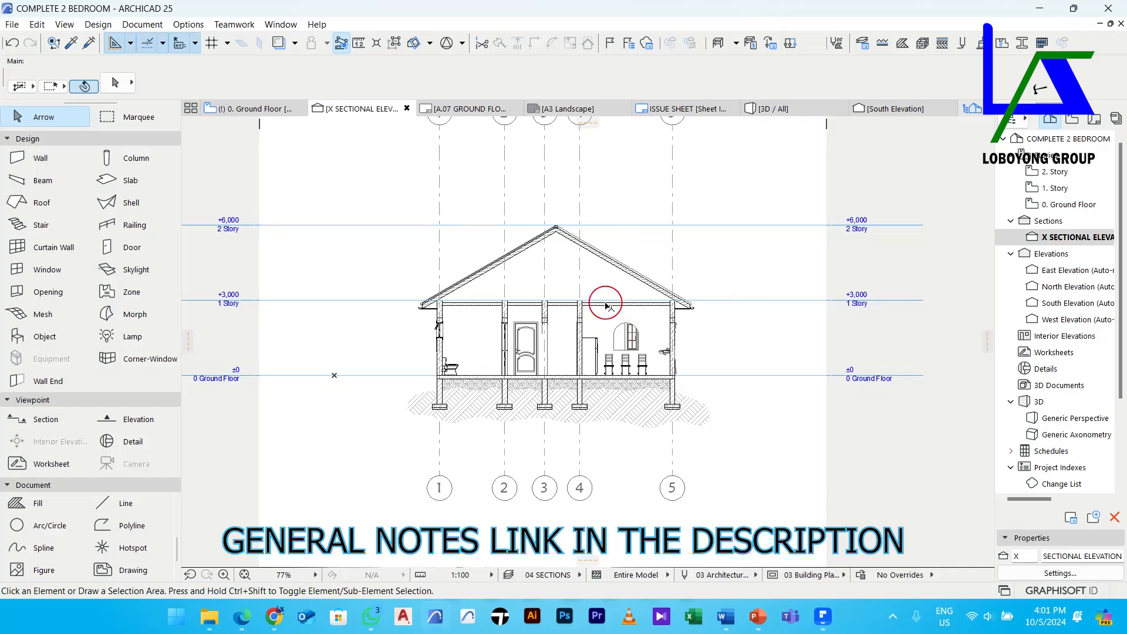
{"action": "middle_click_drag", "start_coordinate": [606, 306], "coordinate": [605, 317]}
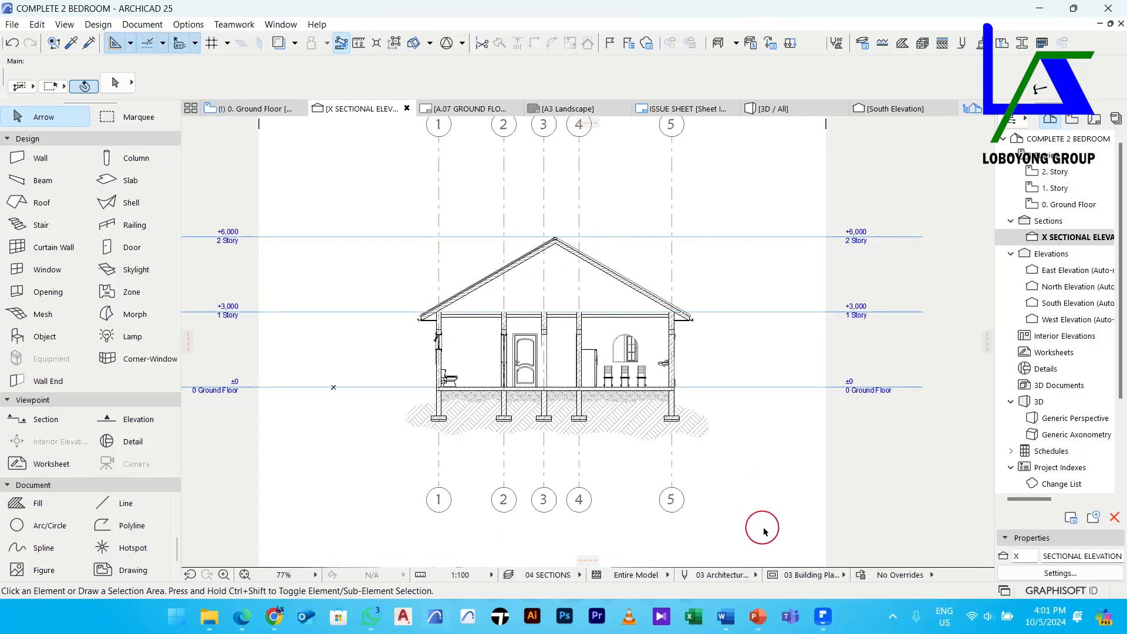
Switch to the GENERAL NOTES.docx document in Word, copy the ROOFING DETAILS heading with its seven lines, and return to Archicad
{"action": "left_click", "coordinate": [733, 623]}
{"action": "scroll", "coordinate": [576, 294], "scroll_direction": "up", "scroll_amount": 3}
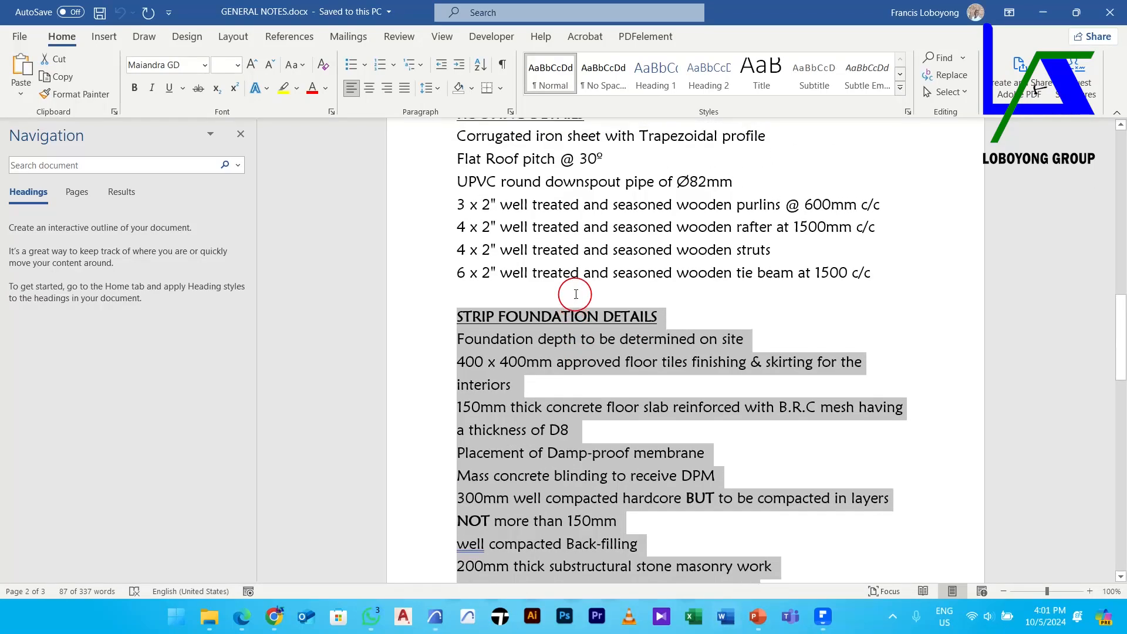
{"action": "scroll", "coordinate": [576, 294], "scroll_direction": "up", "scroll_amount": 13}
{"action": "scroll", "coordinate": [572, 291], "scroll_direction": "down", "scroll_amount": 7}
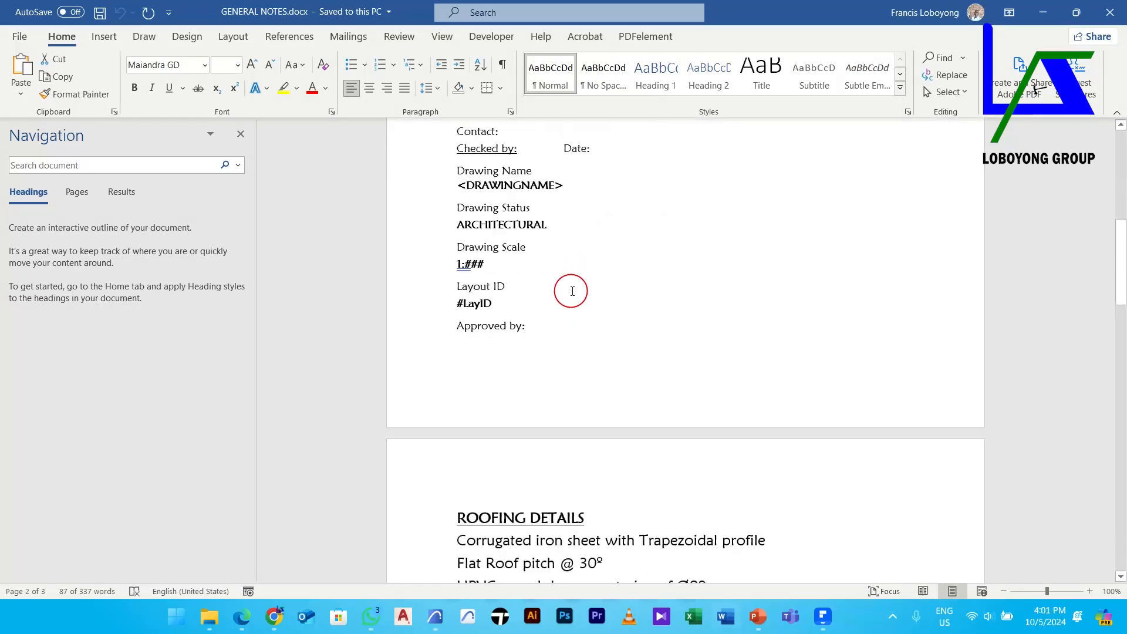
{"action": "scroll", "coordinate": [572, 291], "scroll_direction": "down", "scroll_amount": 4}
{"action": "left_click", "coordinate": [572, 291]}
{"action": "scroll", "coordinate": [581, 290], "scroll_direction": "down", "scroll_amount": 1}
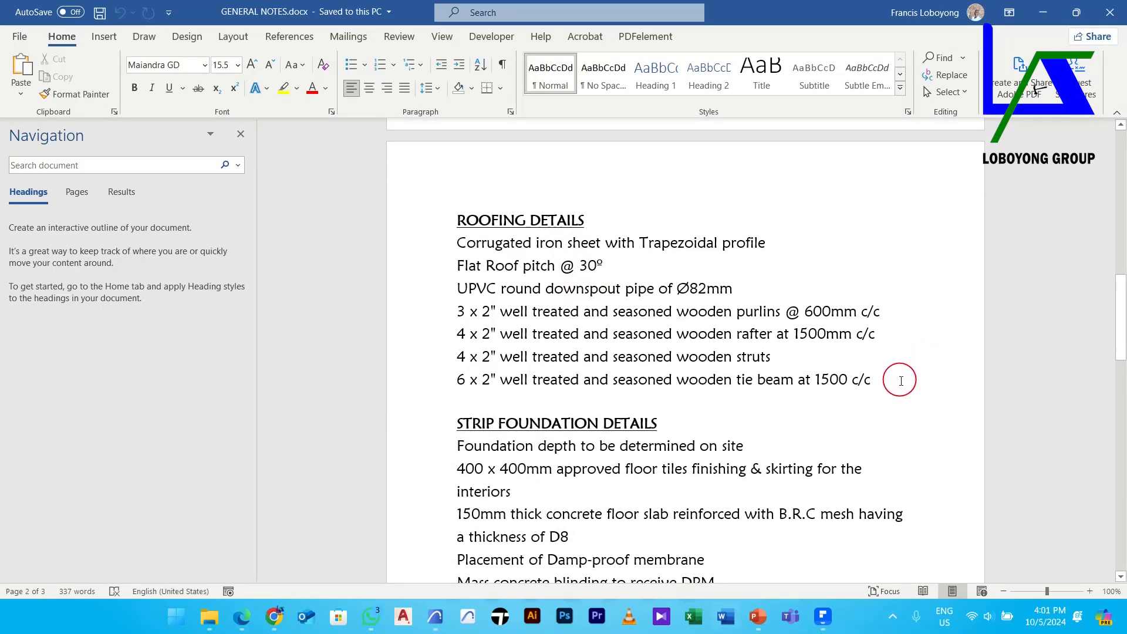
{"action": "left_click_drag", "start_coordinate": [901, 381], "coordinate": [452, 222]}
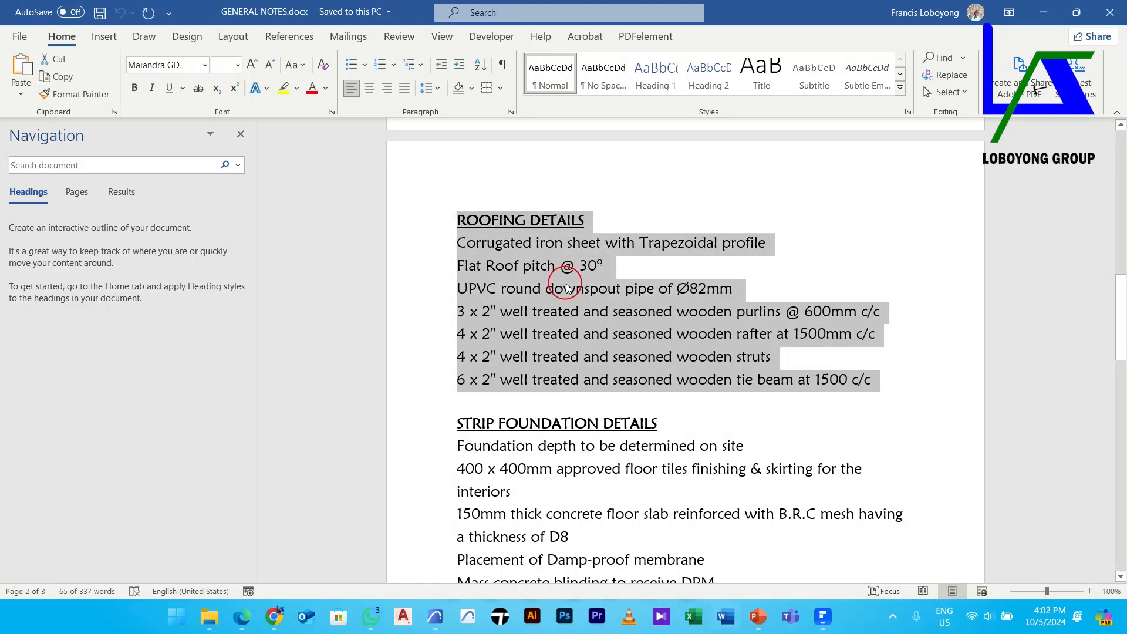
{"action": "left_click", "coordinate": [1043, 13]}
Place a label pointing just below the roof ridge and replace its text with the copied ROOFING DETAILS notes
{"action": "middle_click_drag", "start_coordinate": [612, 284], "coordinate": [599, 356]}
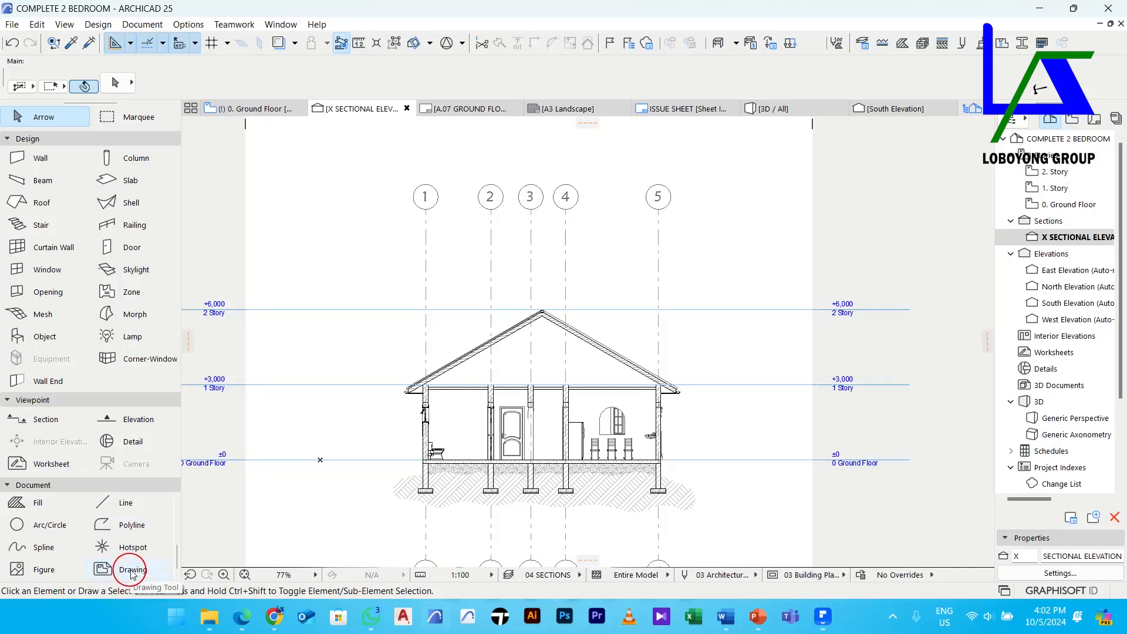
{"action": "scroll", "coordinate": [129, 565], "scroll_direction": "up", "scroll_amount": 3}
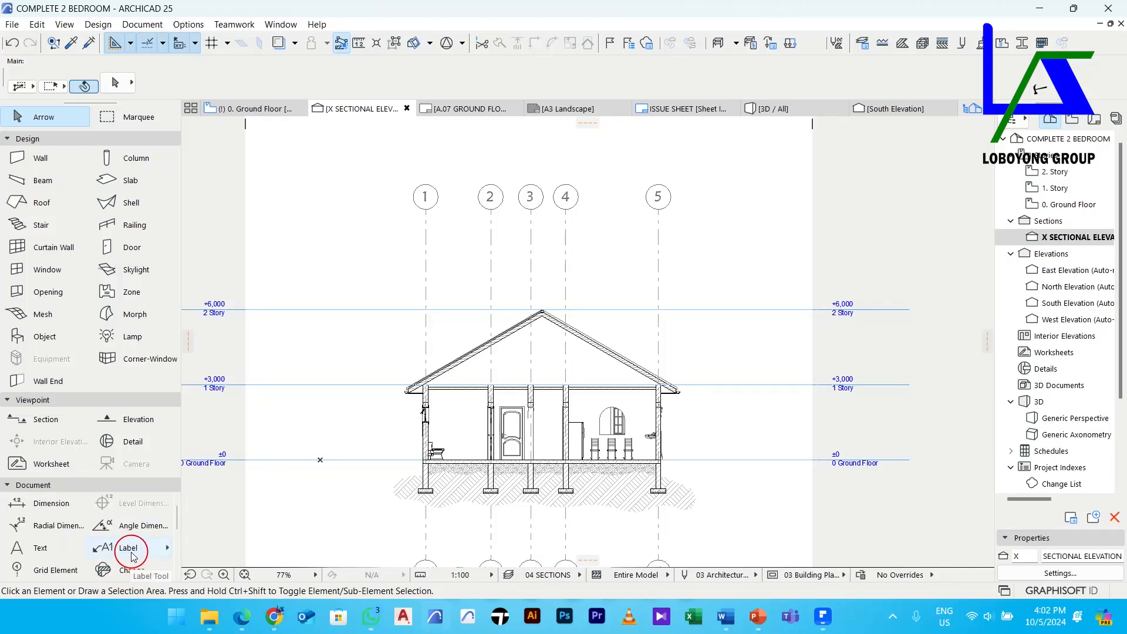
{"action": "left_click", "coordinate": [132, 550]}
{"action": "left_click", "coordinate": [537, 331]}
{"action": "left_click", "coordinate": [603, 301]}
{"action": "scroll", "coordinate": [611, 300], "scroll_direction": "up", "scroll_amount": 3}
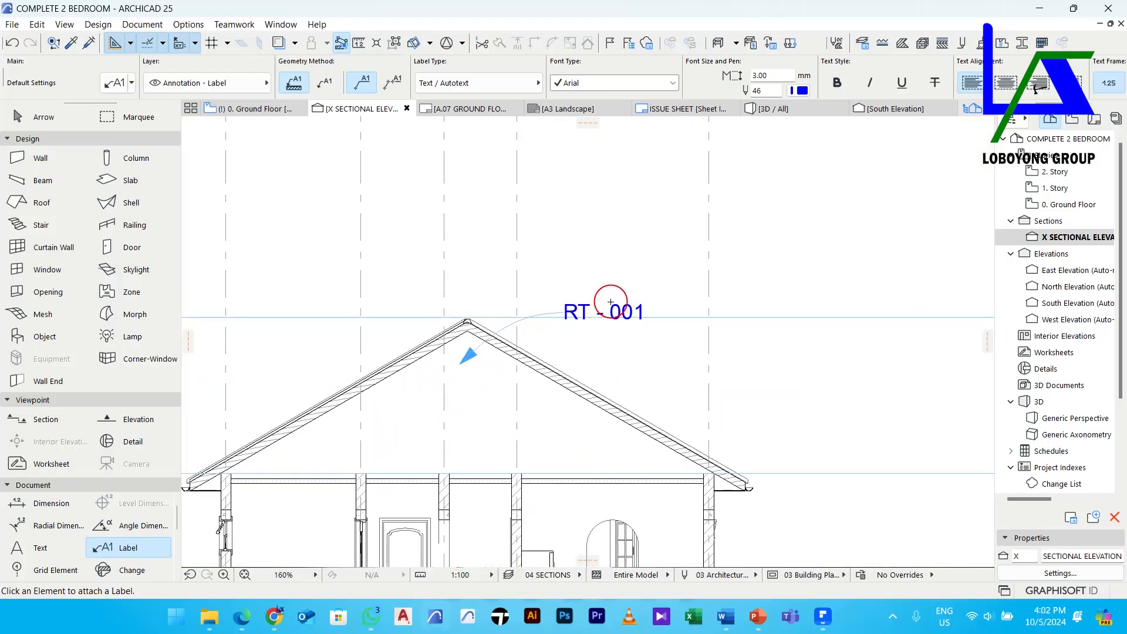
{"action": "key", "text": "Escape"}
{"action": "double_click", "coordinate": [614, 305]}
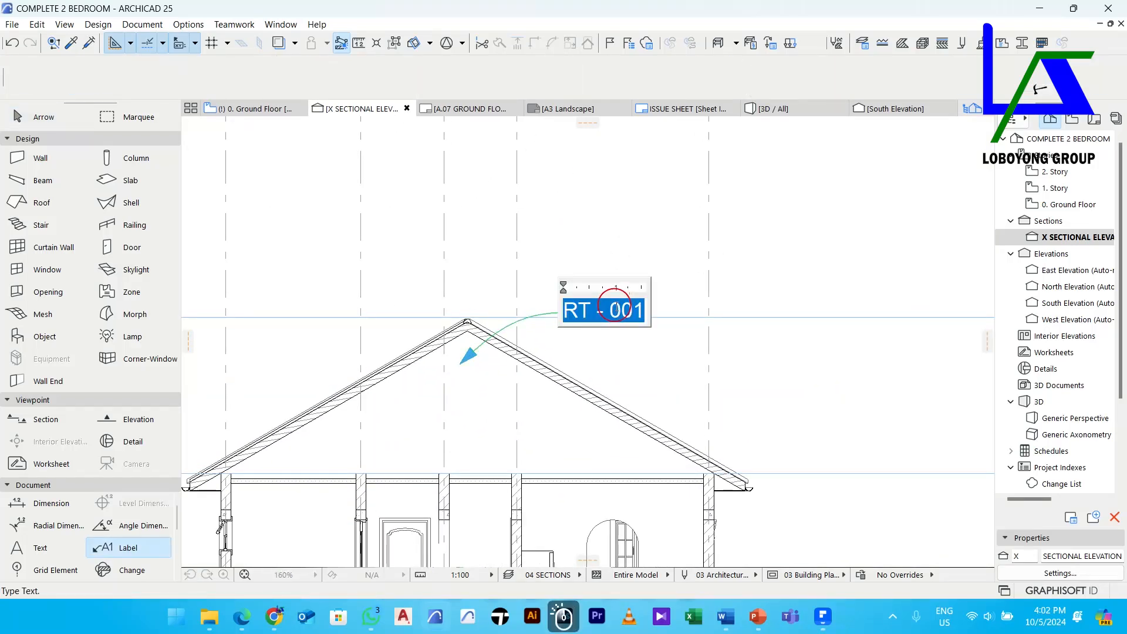
{"action": "key", "text": "ctrl+v"}
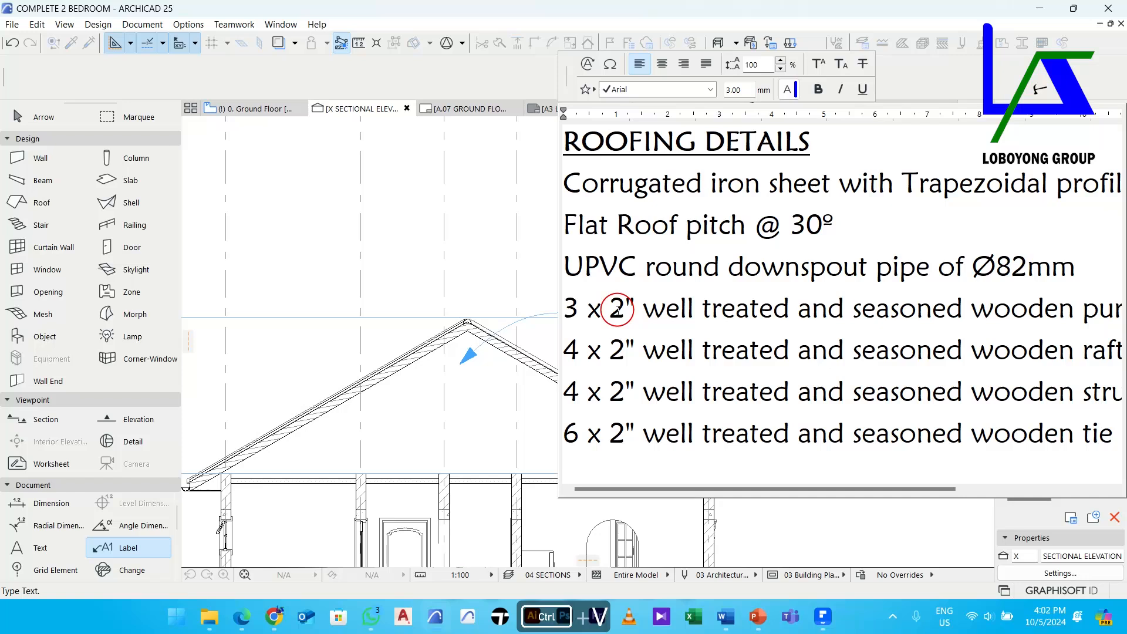
{"action": "left_click", "coordinate": [541, 259]}
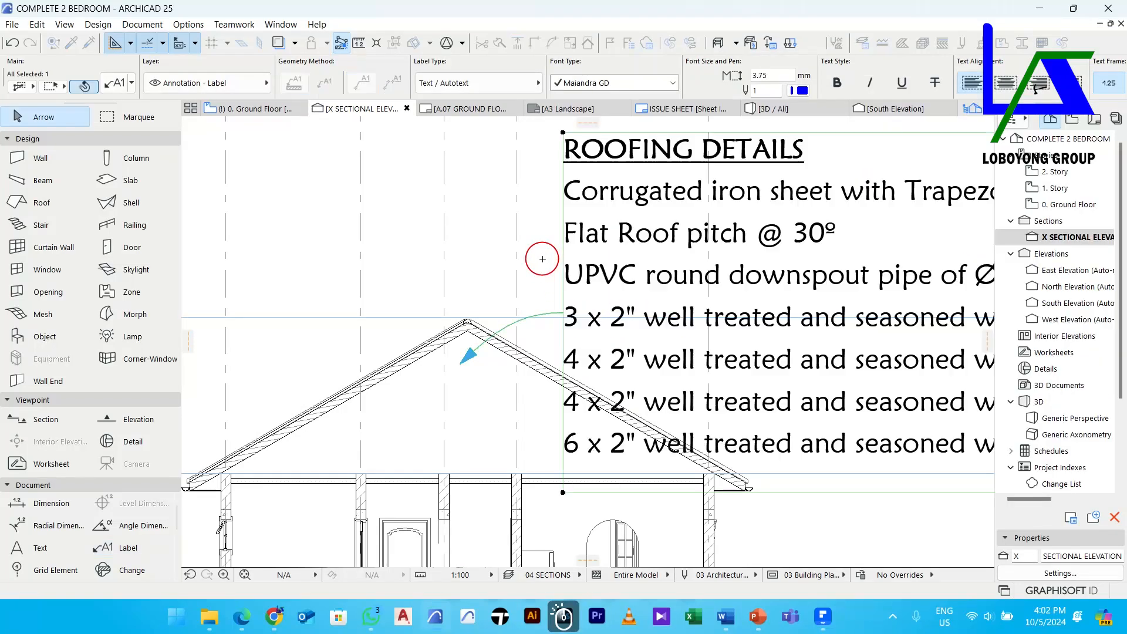
Set the text size of the roofing details label to 3.5 mm
{"action": "scroll", "coordinate": [543, 262], "scroll_direction": "down", "scroll_amount": 3}
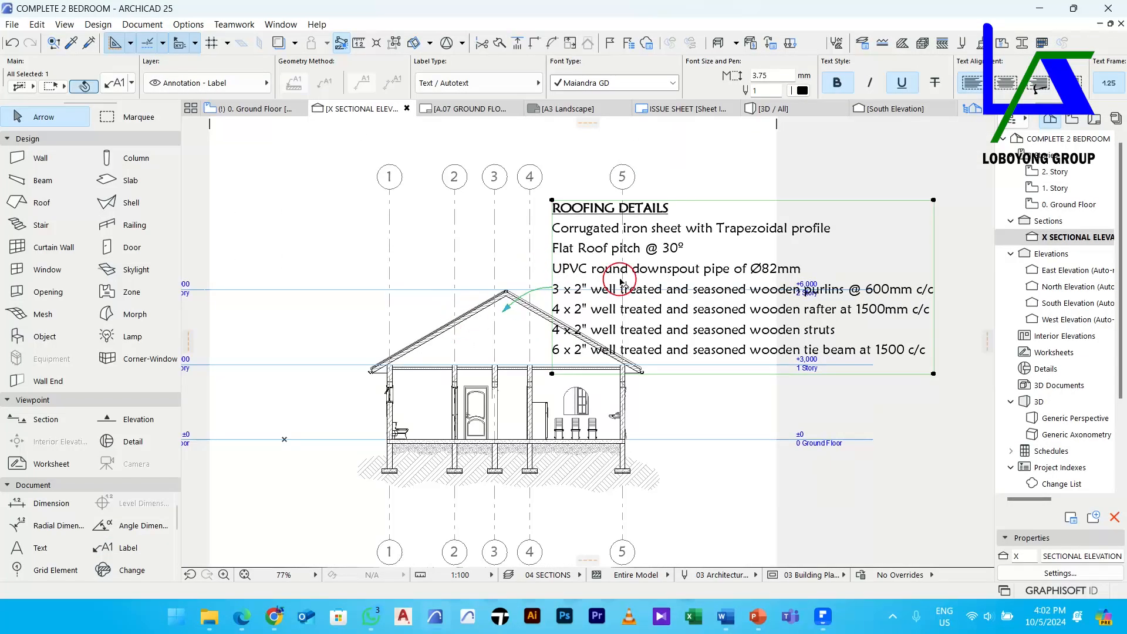
{"action": "scroll", "coordinate": [621, 282], "scroll_direction": "down", "scroll_amount": 2}
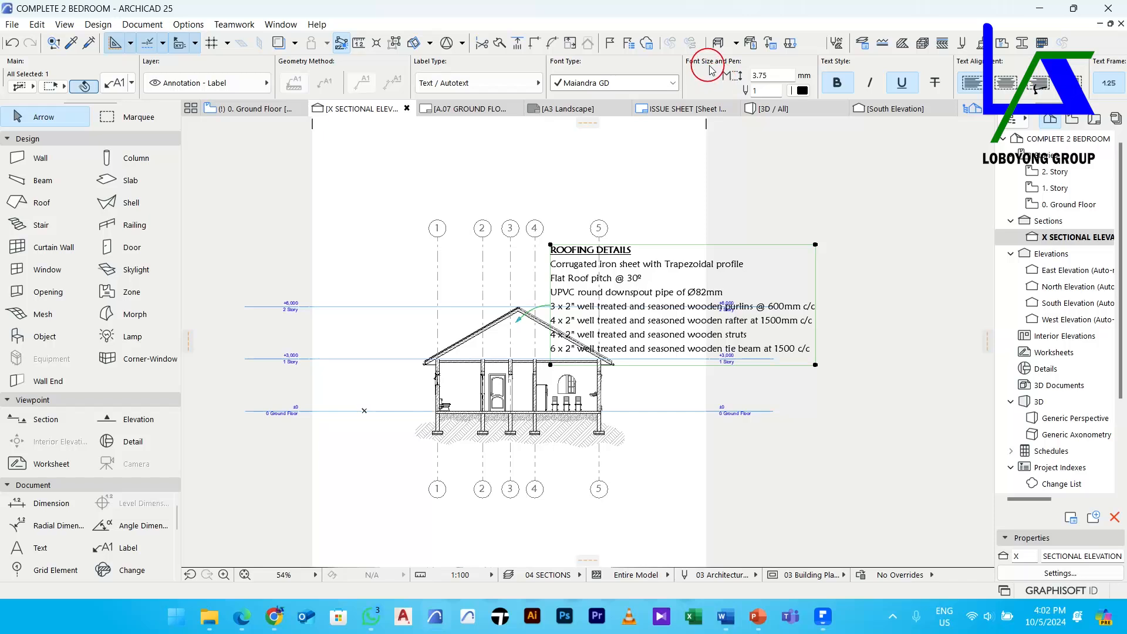
{"action": "left_click", "coordinate": [778, 78]}
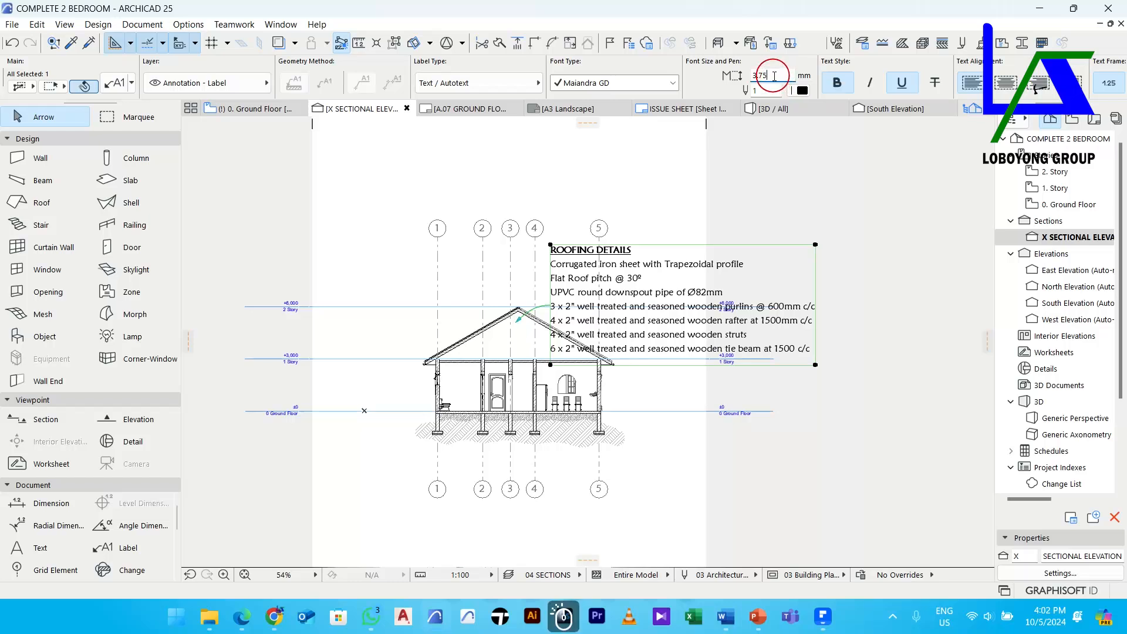
{"action": "type", "text": "3.5"}
{"action": "key", "text": "Return"}
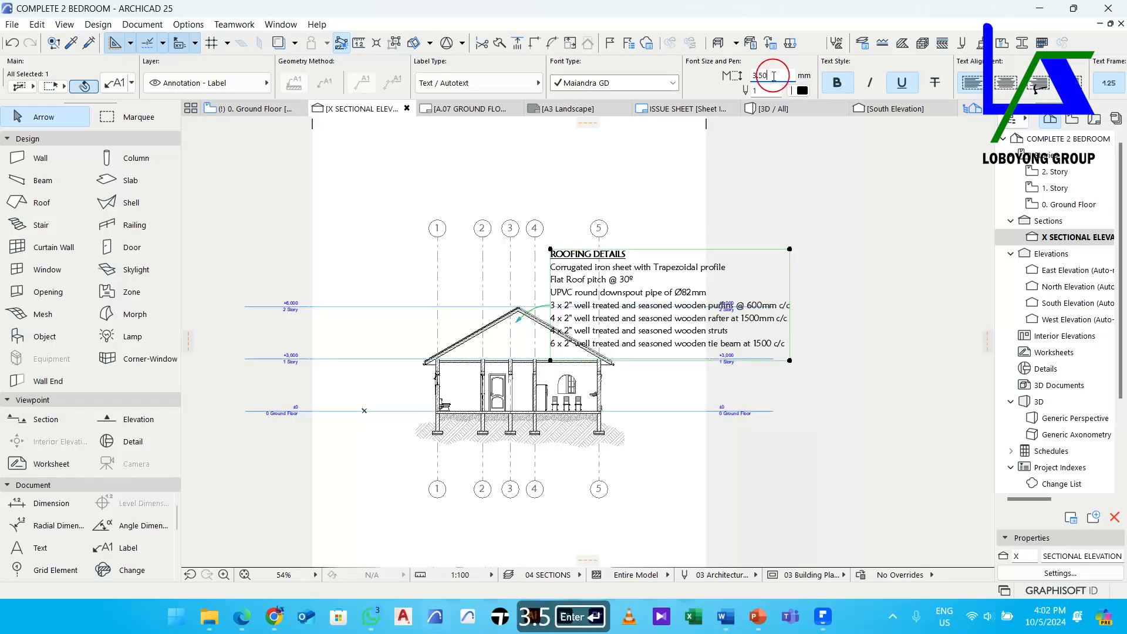
Move the roofing details text block up above the roof, clear of the section drawing
{"action": "left_click", "coordinate": [550, 249]}
{"action": "middle_click_drag", "start_coordinate": [525, 189], "coordinate": [513, 229]}
{"action": "left_click", "coordinate": [505, 181]}
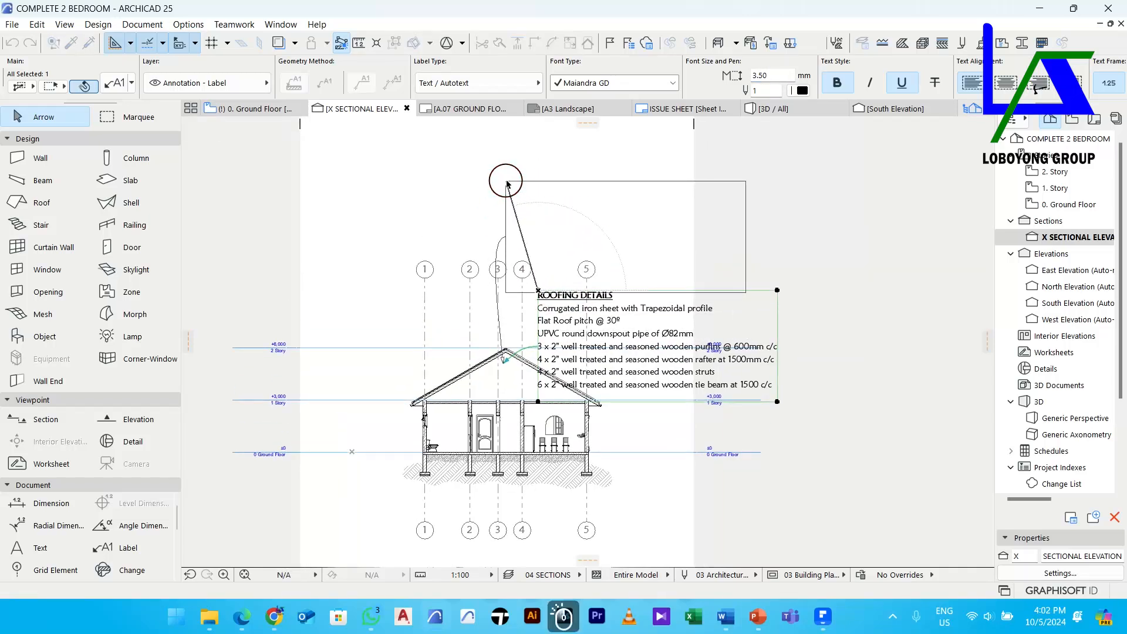
{"action": "left_click", "coordinate": [508, 183]}
{"action": "scroll", "coordinate": [514, 185], "scroll_direction": "up", "scroll_amount": 2}
{"action": "left_click", "coordinate": [505, 181]}
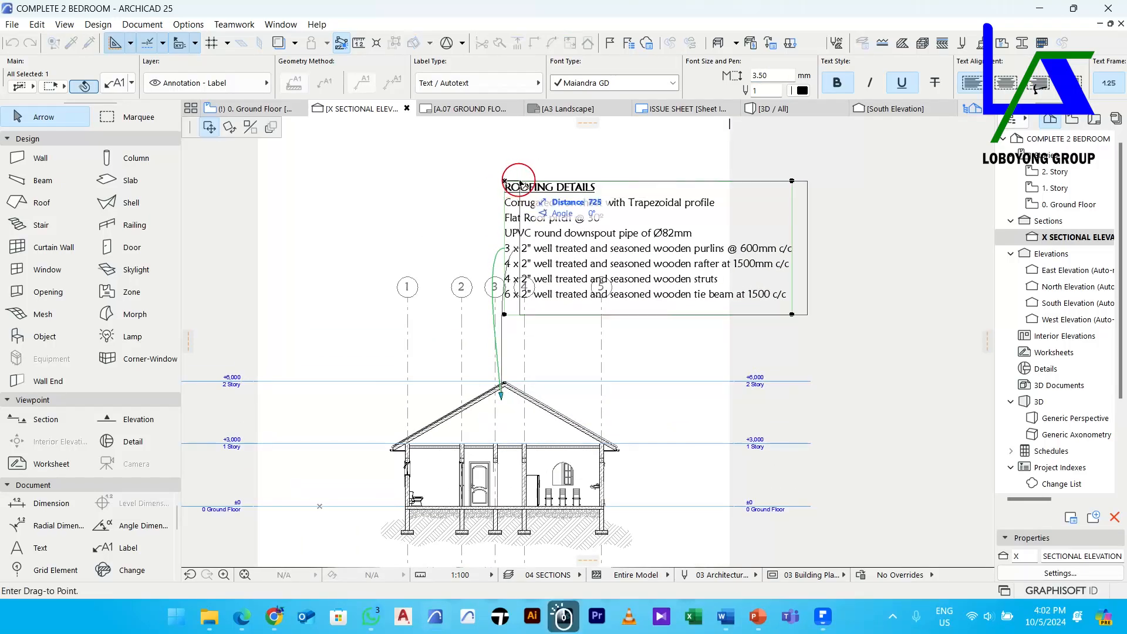
{"action": "left_click", "coordinate": [519, 180]}
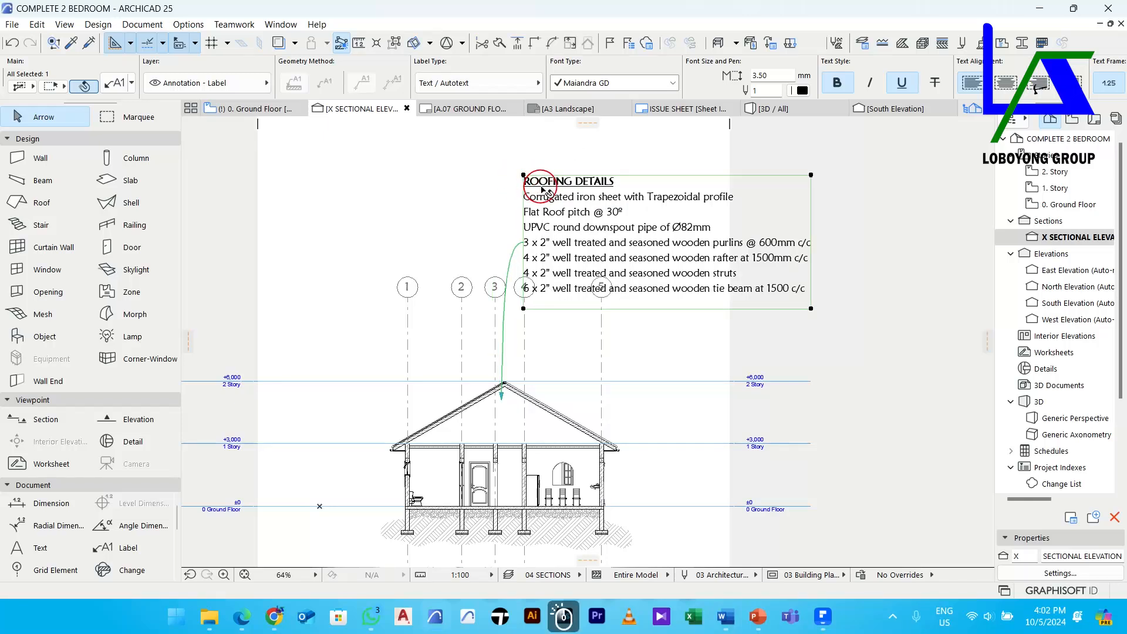
Shift the roofing details text block left so that it starts close to grid line 1
{"action": "left_click", "coordinate": [522, 175]}
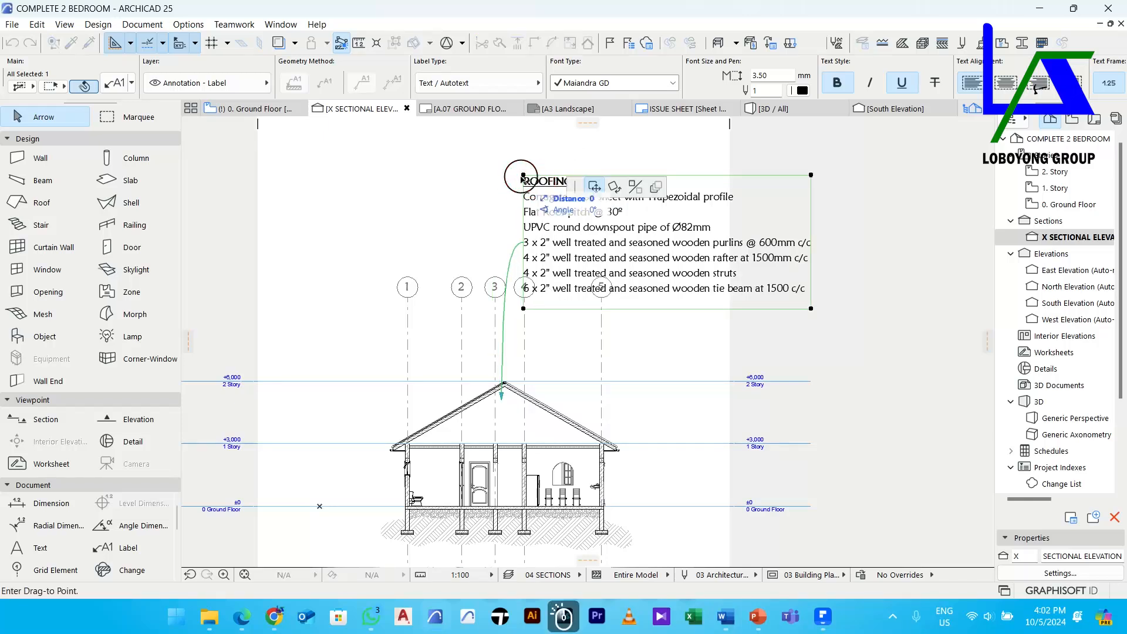
{"action": "left_click", "coordinate": [477, 176]}
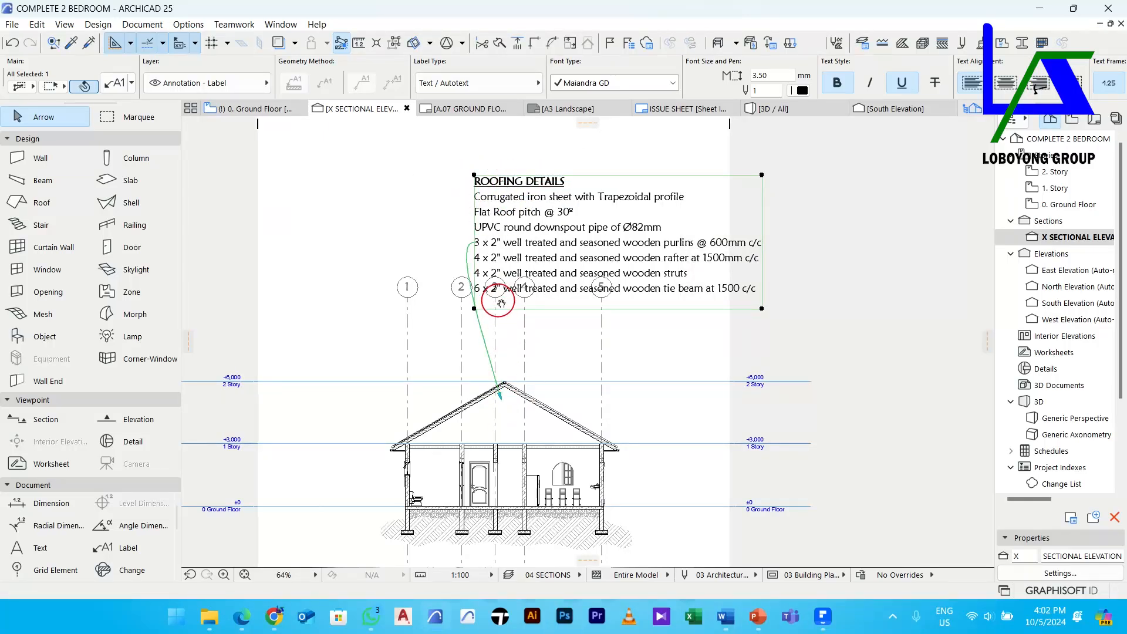
{"action": "middle_click_drag", "start_coordinate": [499, 303], "coordinate": [570, 302]}
{"action": "left_click", "coordinate": [547, 176]}
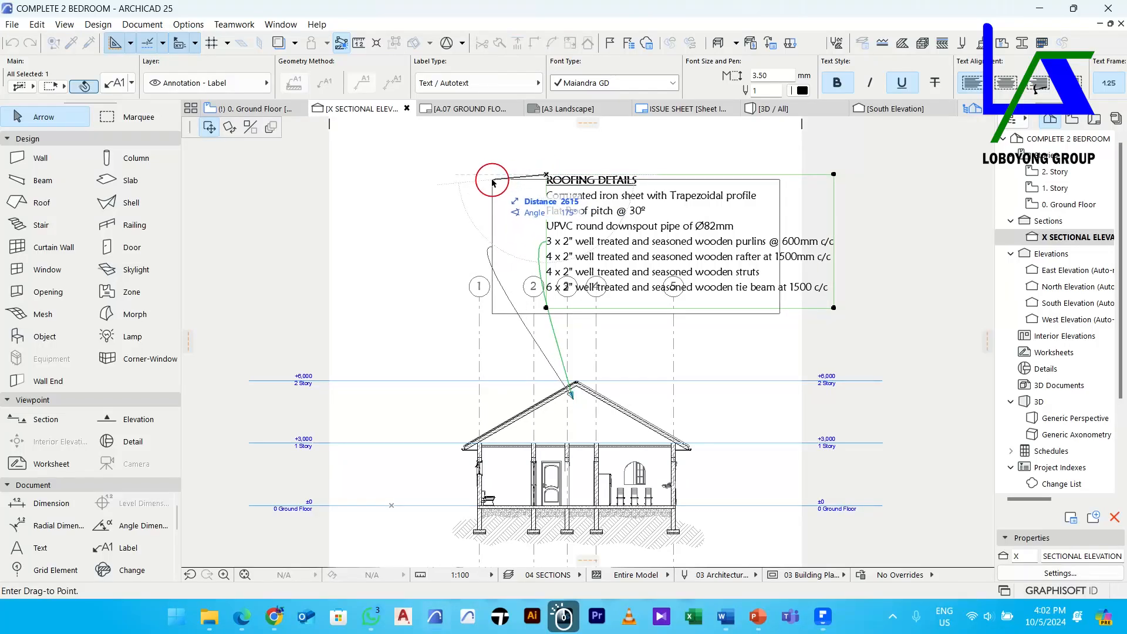
{"action": "left_click", "coordinate": [491, 182]}
Move the label's arrowhead from below the ridge to just under the middle of the left roof slope
{"action": "scroll", "coordinate": [576, 384], "scroll_direction": "up", "scroll_amount": 4}
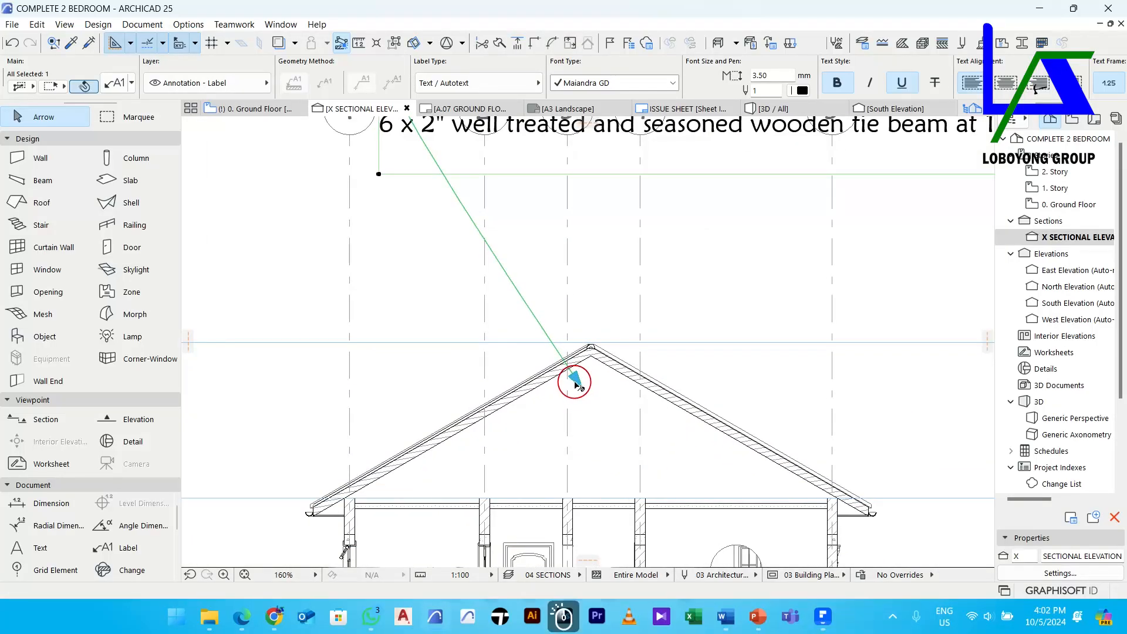
{"action": "left_click", "coordinate": [582, 387]}
{"action": "scroll", "coordinate": [530, 414], "scroll_direction": "down", "scroll_amount": 3}
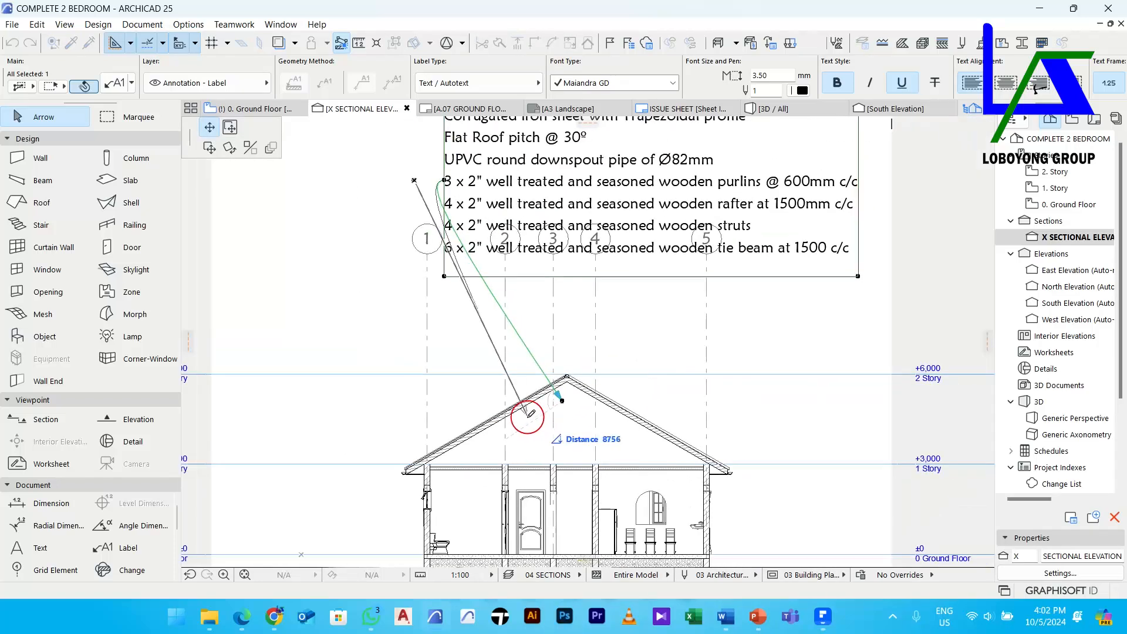
{"action": "left_click", "coordinate": [522, 410]}
{"action": "left_click", "coordinate": [524, 414]}
{"action": "left_click", "coordinate": [495, 438]}
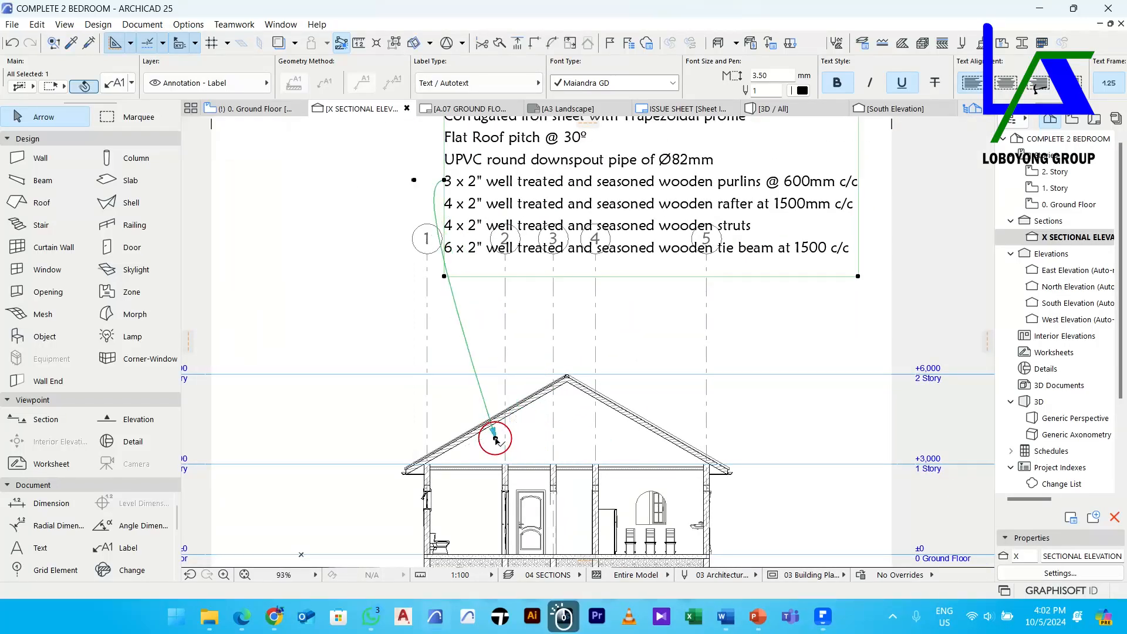
Nudge the roofing details text block about 585 mm up and to the right, and deselect the label
{"action": "scroll", "coordinate": [491, 392], "scroll_direction": "down", "scroll_amount": 1}
{"action": "scroll", "coordinate": [491, 392], "scroll_direction": "down", "scroll_amount": 2}
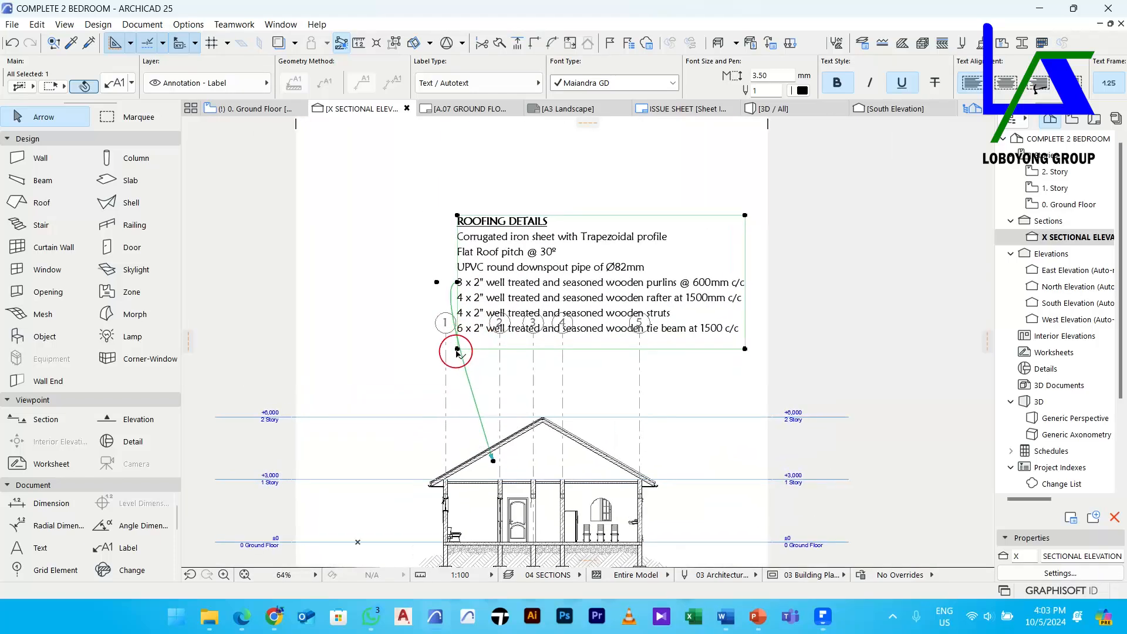
{"action": "left_click", "coordinate": [461, 350]}
{"action": "left_click", "coordinate": [457, 348]}
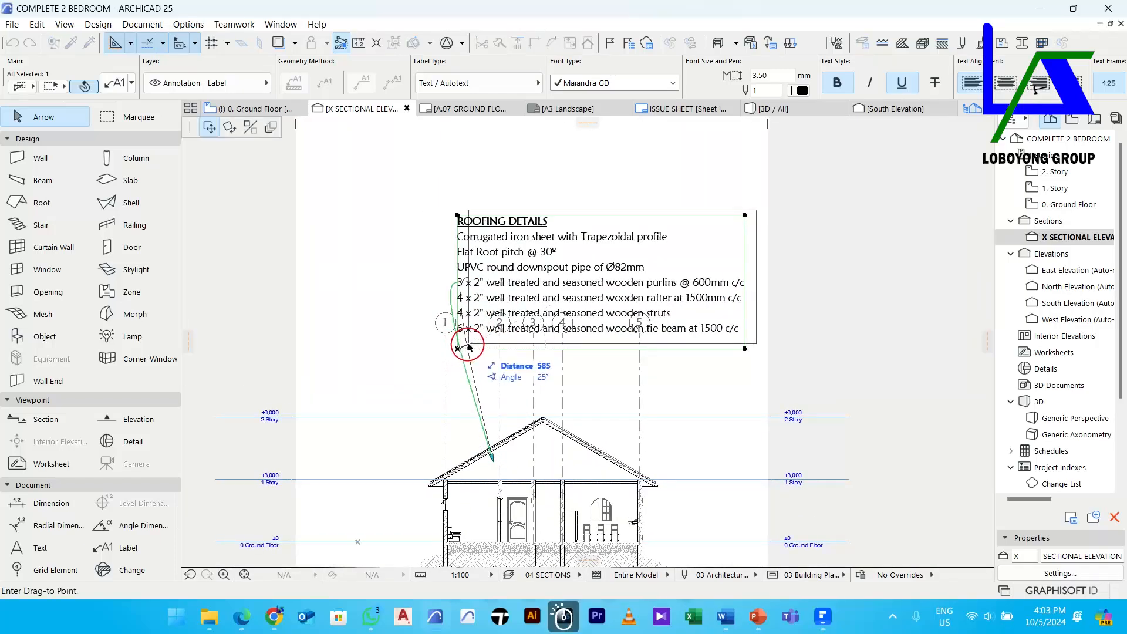
{"action": "left_click", "coordinate": [468, 344]}
{"action": "left_click", "coordinate": [541, 368]}
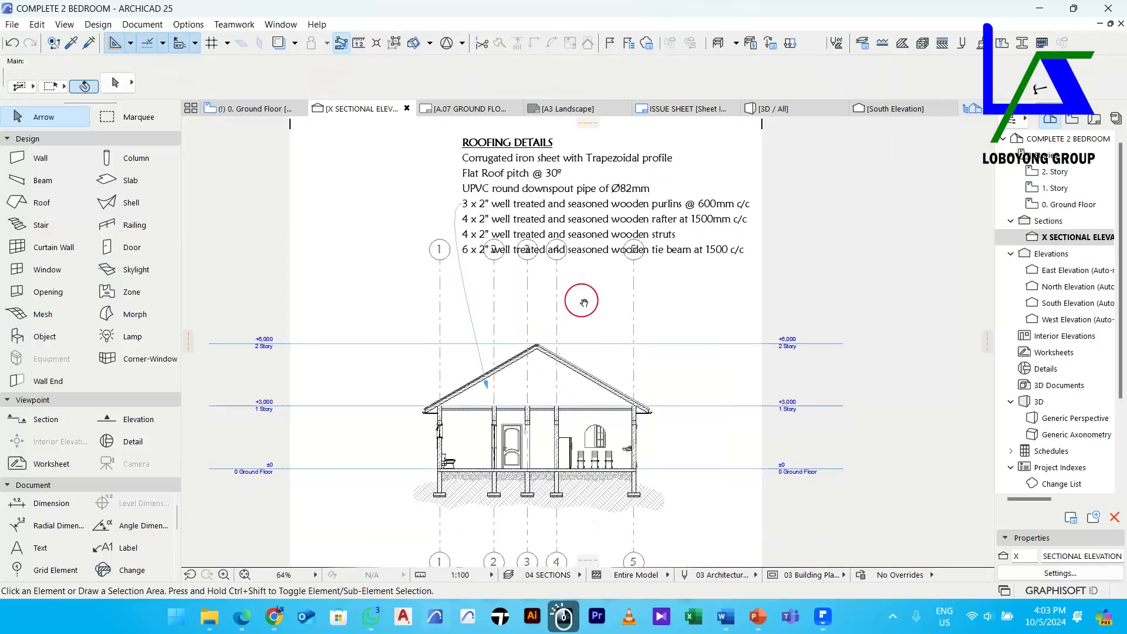
{"action": "scroll", "coordinate": [581, 375], "scroll_direction": "up", "scroll_amount": 5}
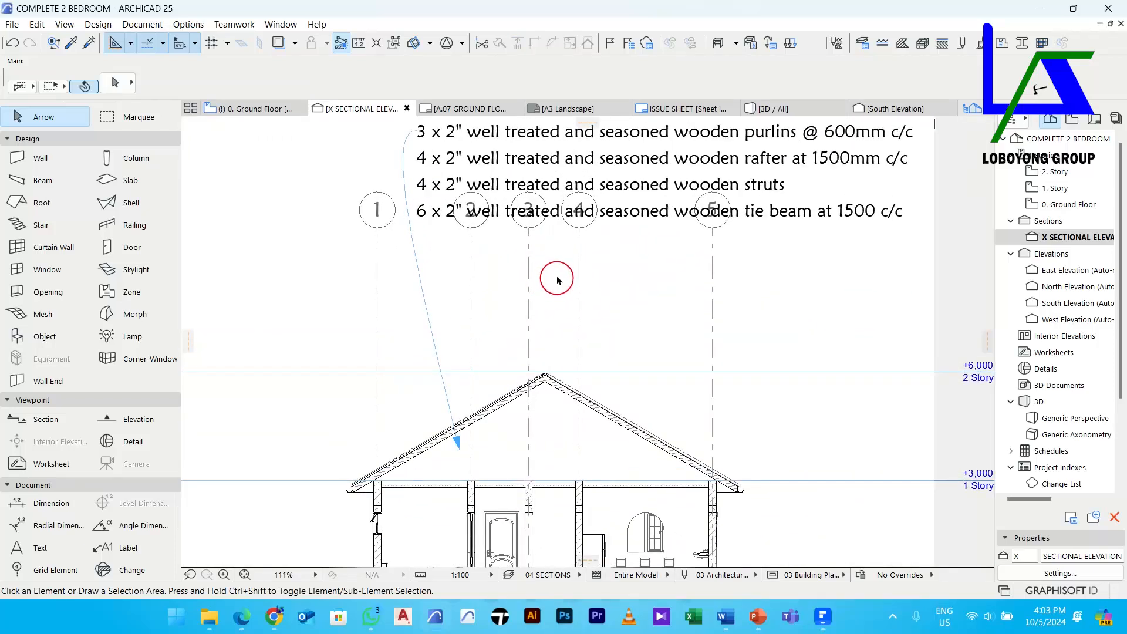
{"action": "middle_click_drag", "start_coordinate": [566, 275], "coordinate": [566, 278]}
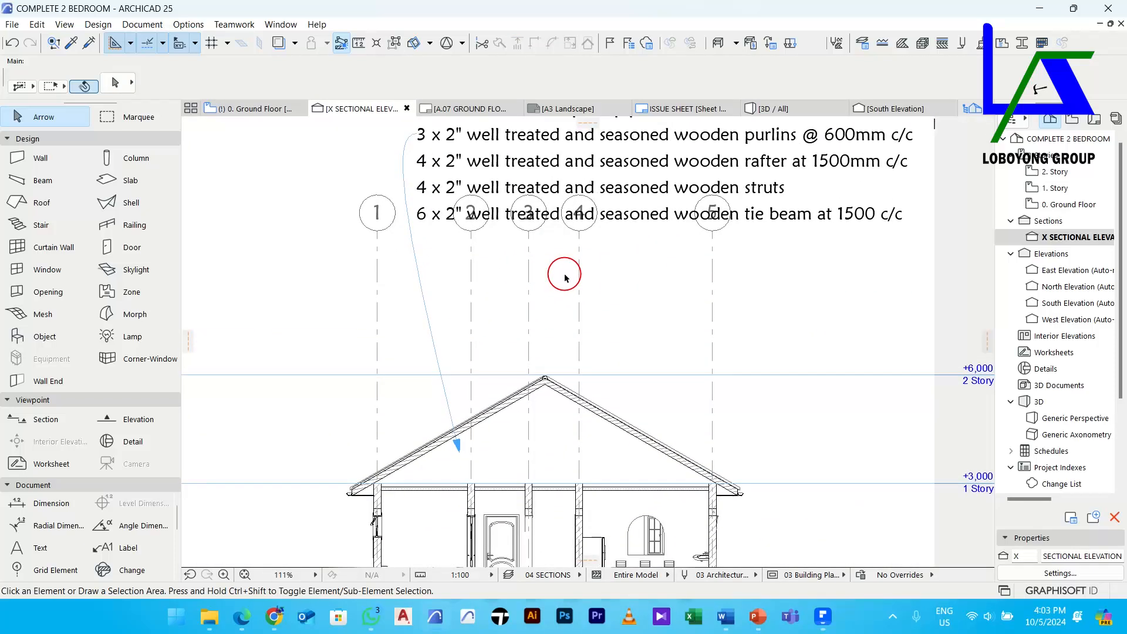
{"action": "scroll", "coordinate": [563, 277], "scroll_direction": "down", "scroll_amount": 2}
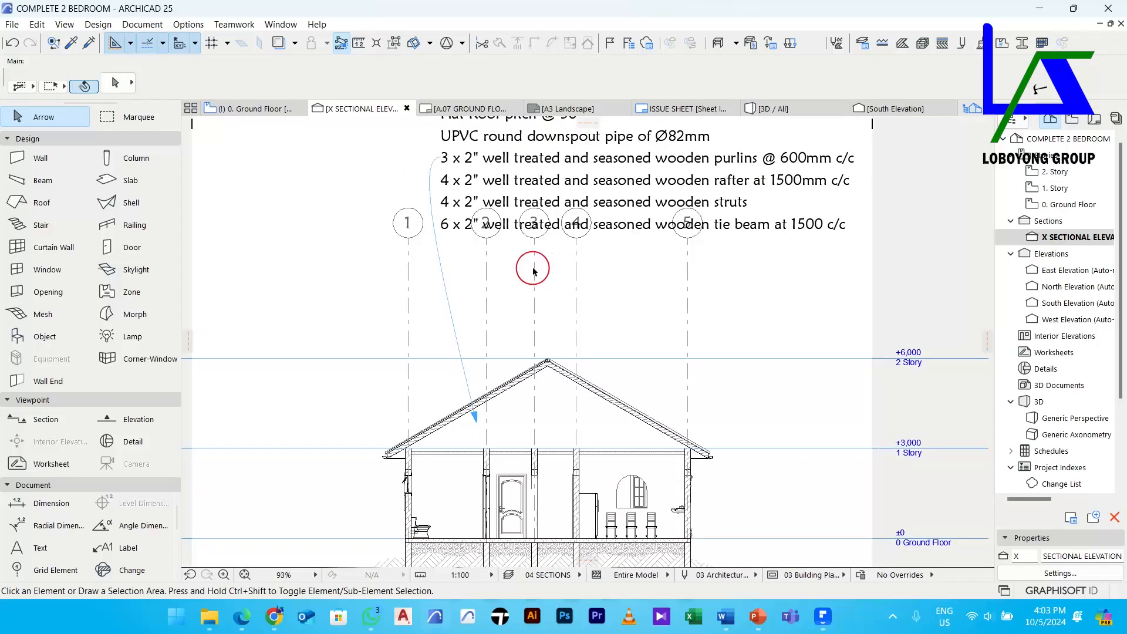
{"action": "left_click", "coordinate": [45, 570]}
{"action": "key", "text": "ctrl+a"}
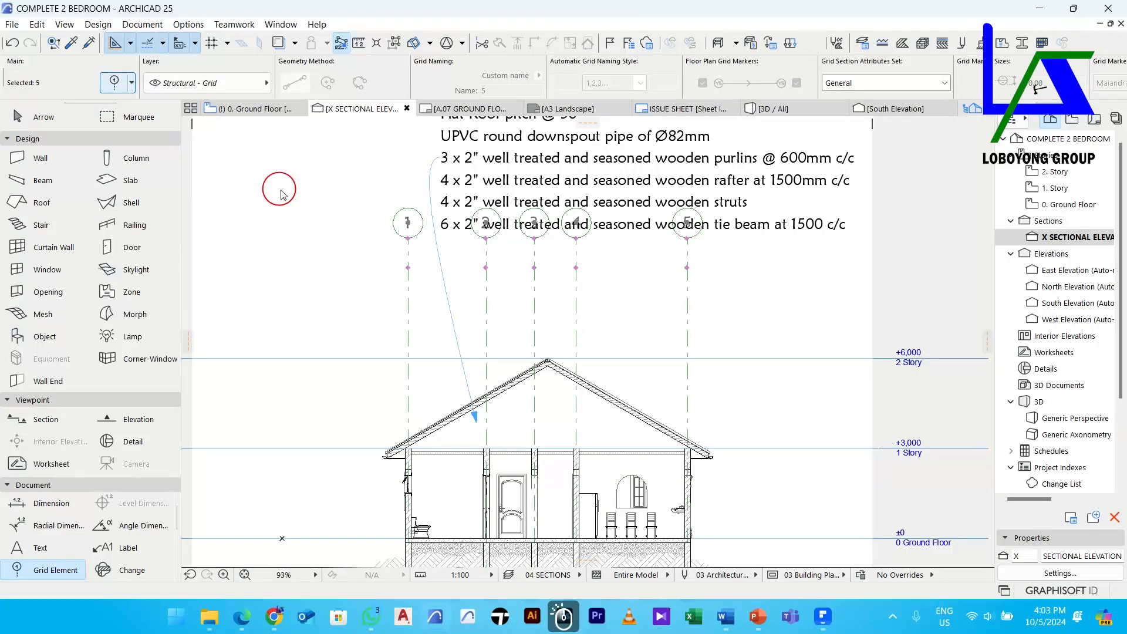
{"action": "key", "text": "ctrl+t"}
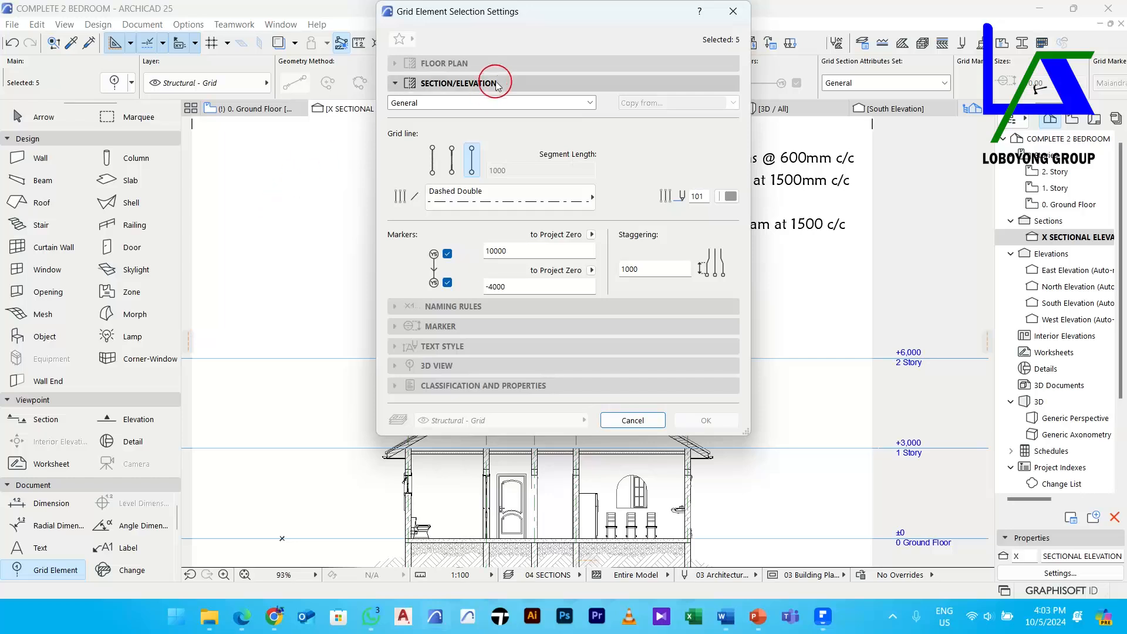
{"action": "double_click", "coordinate": [515, 252]}
{"action": "type", "text": "70"}
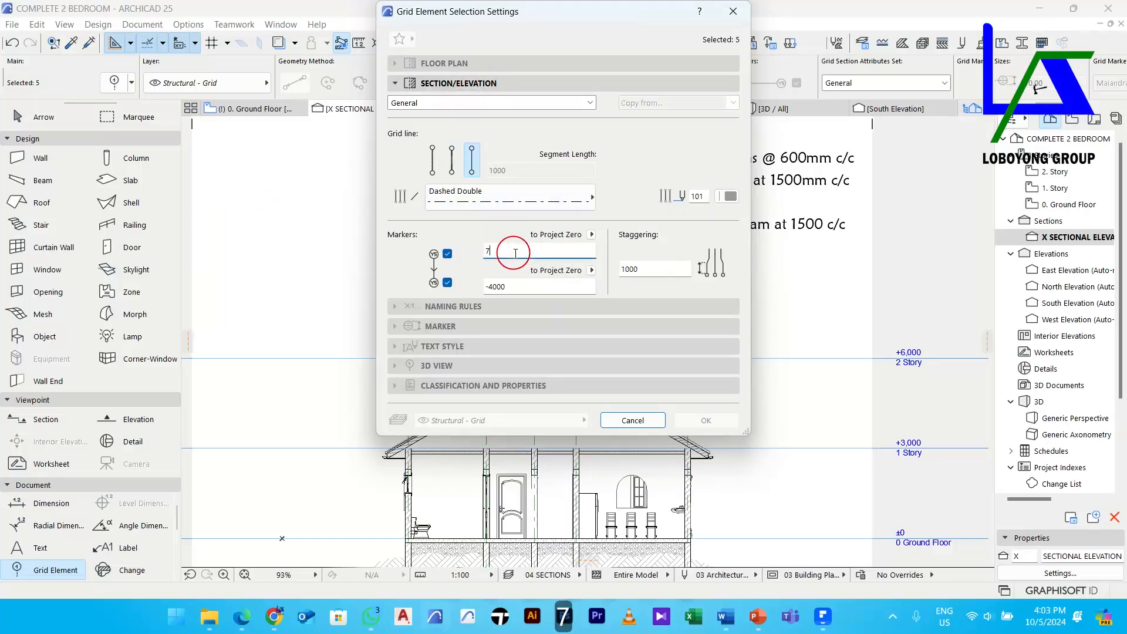
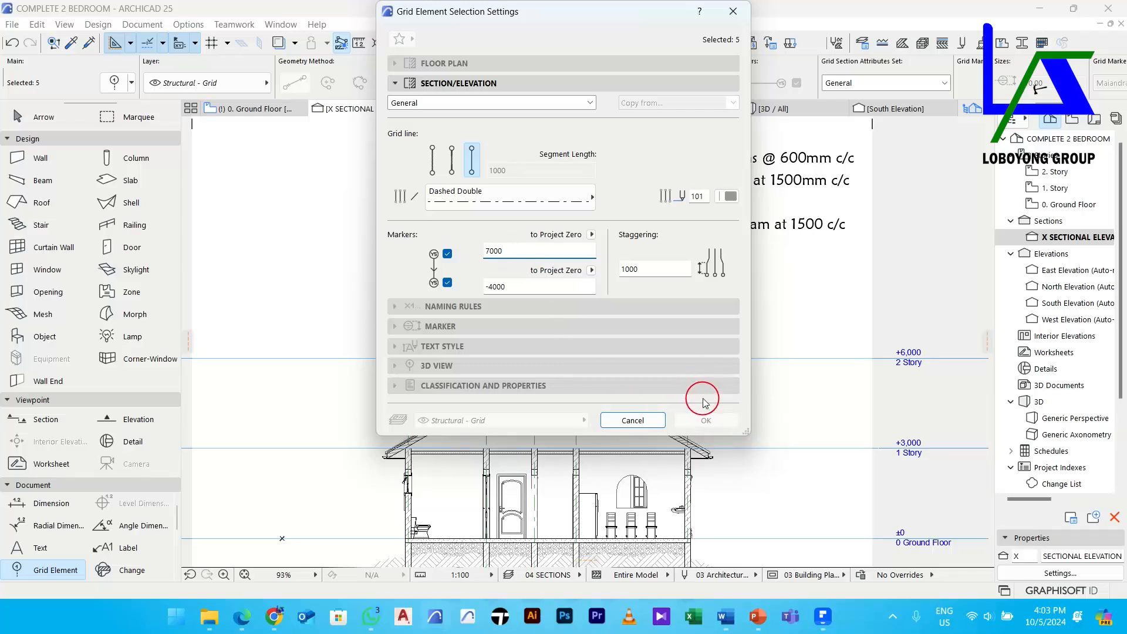
{"action": "left_click", "coordinate": [655, 418]}
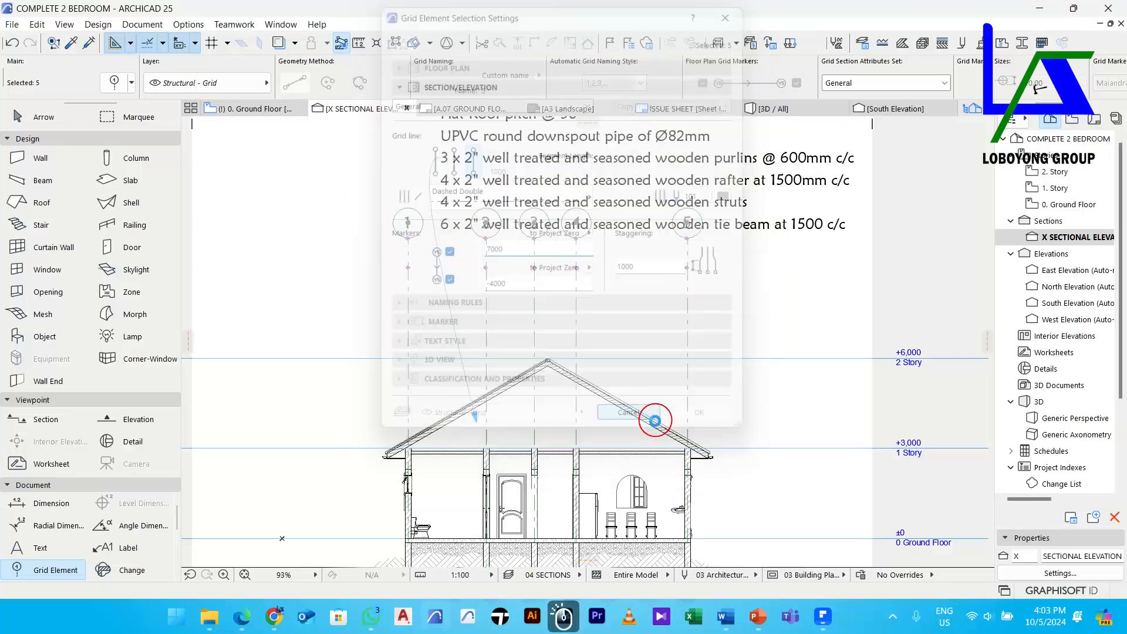
{"action": "scroll", "coordinate": [723, 327], "scroll_direction": "up", "scroll_amount": 1}
{"action": "left_click", "coordinate": [723, 326]}
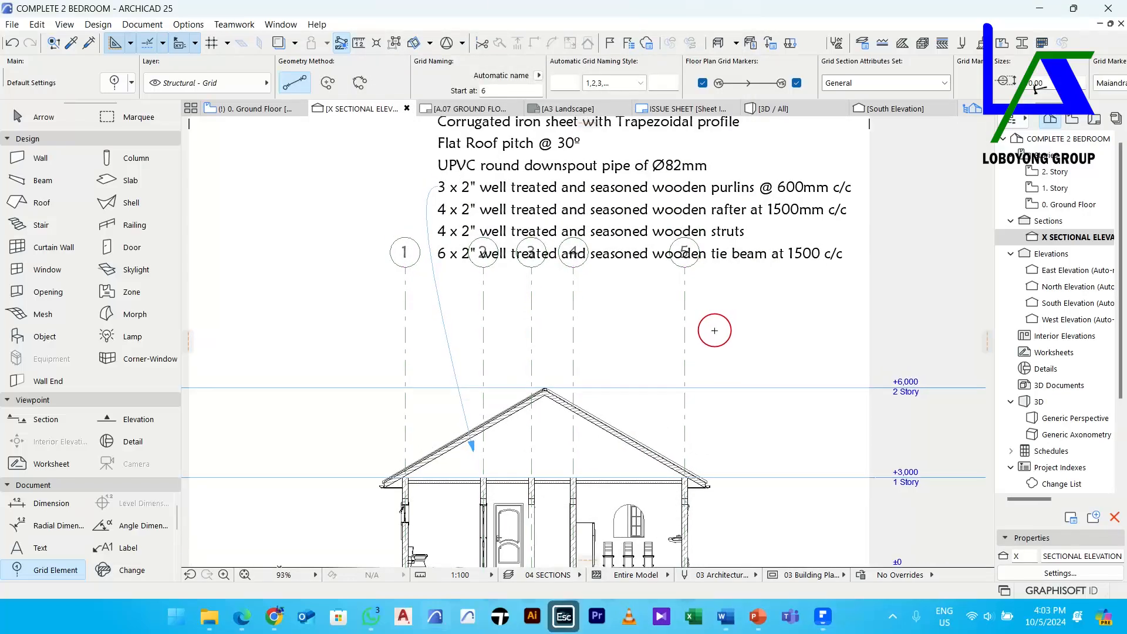
Unlock the Structural - Grid layer in the 04 SECTIONS layer combination
{"action": "left_click", "coordinate": [868, 45]}
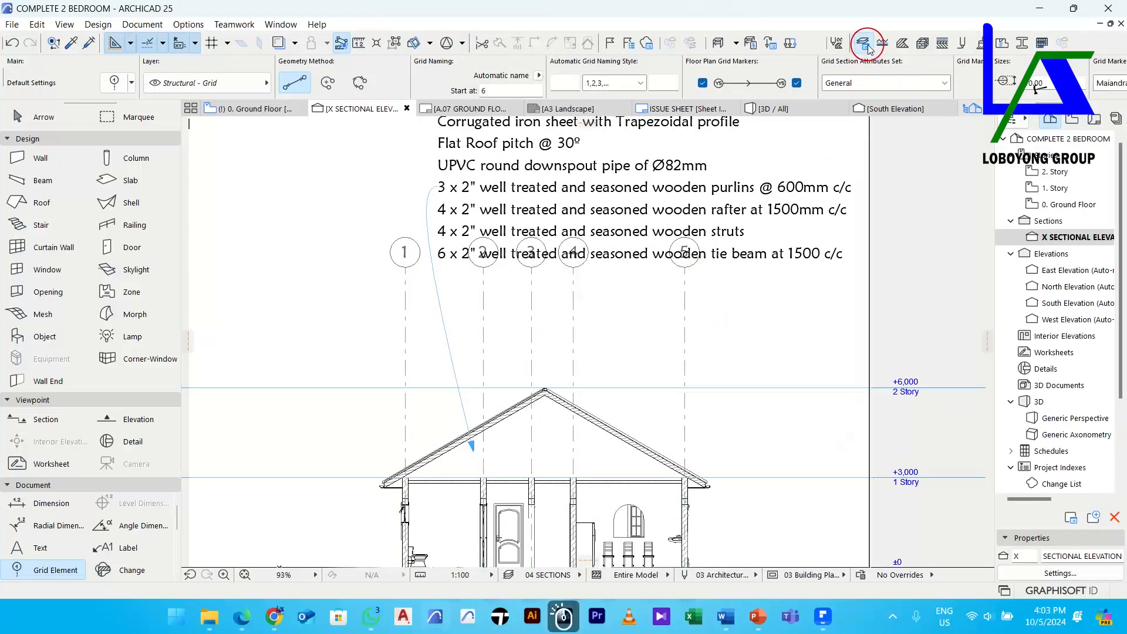
{"action": "scroll", "coordinate": [658, 296], "scroll_direction": "down", "scroll_amount": 2}
{"action": "left_click", "coordinate": [683, 336]}
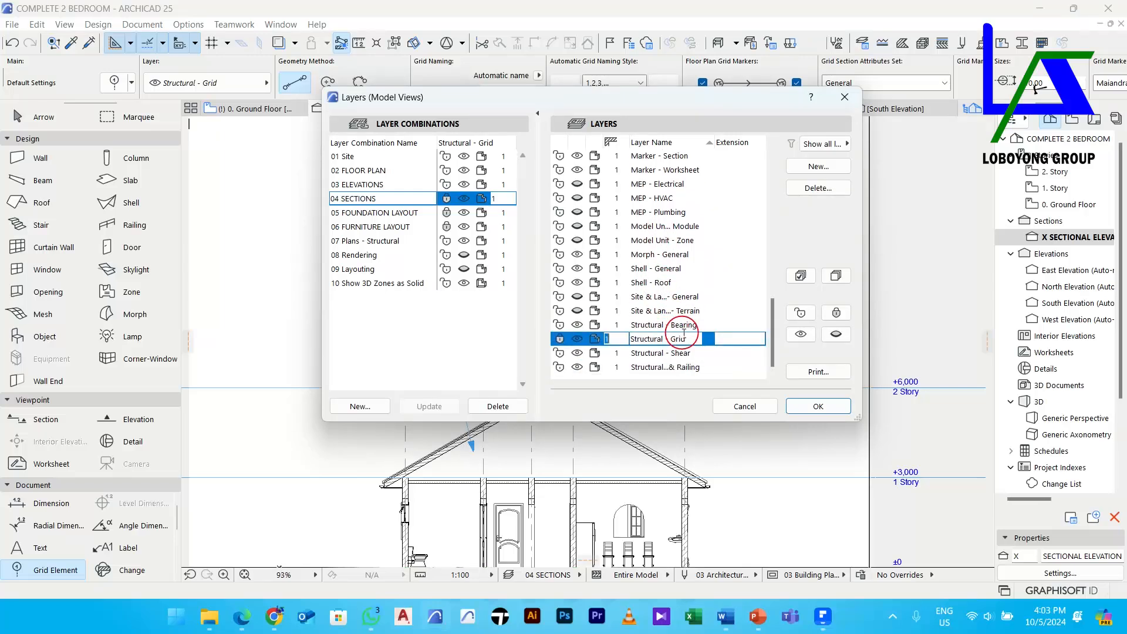
{"action": "left_click", "coordinate": [561, 343]}
{"action": "left_click", "coordinate": [435, 403]}
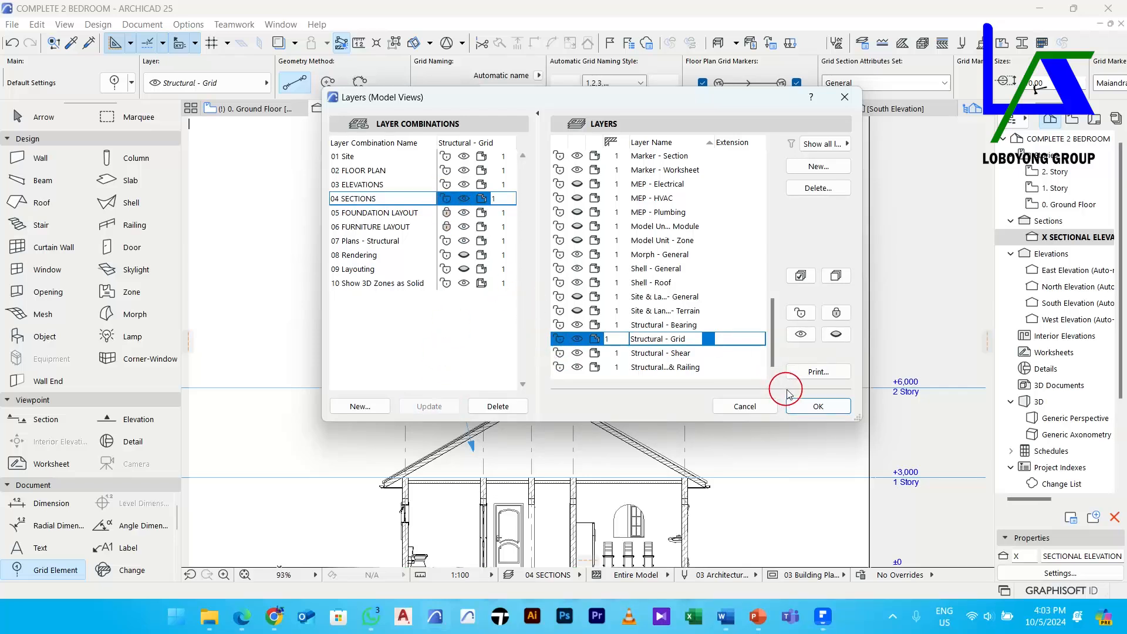
{"action": "left_click", "coordinate": [815, 405]}
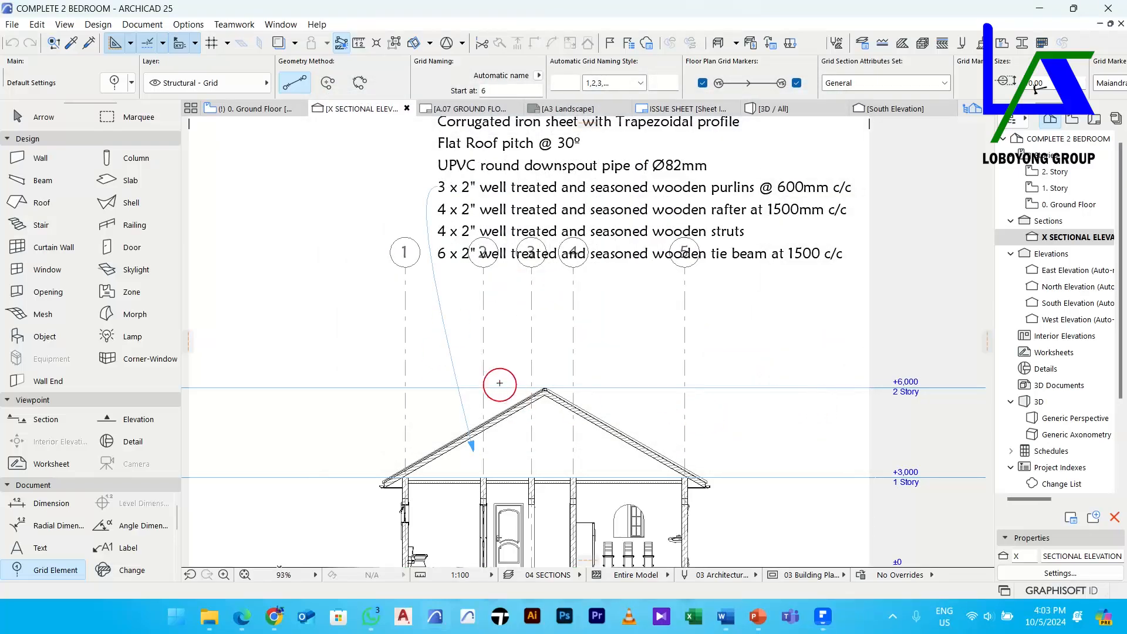
Set the upper marker height of all five grid lines to 7000 above project zero, and deselect them
{"action": "scroll", "coordinate": [503, 390], "scroll_direction": "down", "scroll_amount": 3}
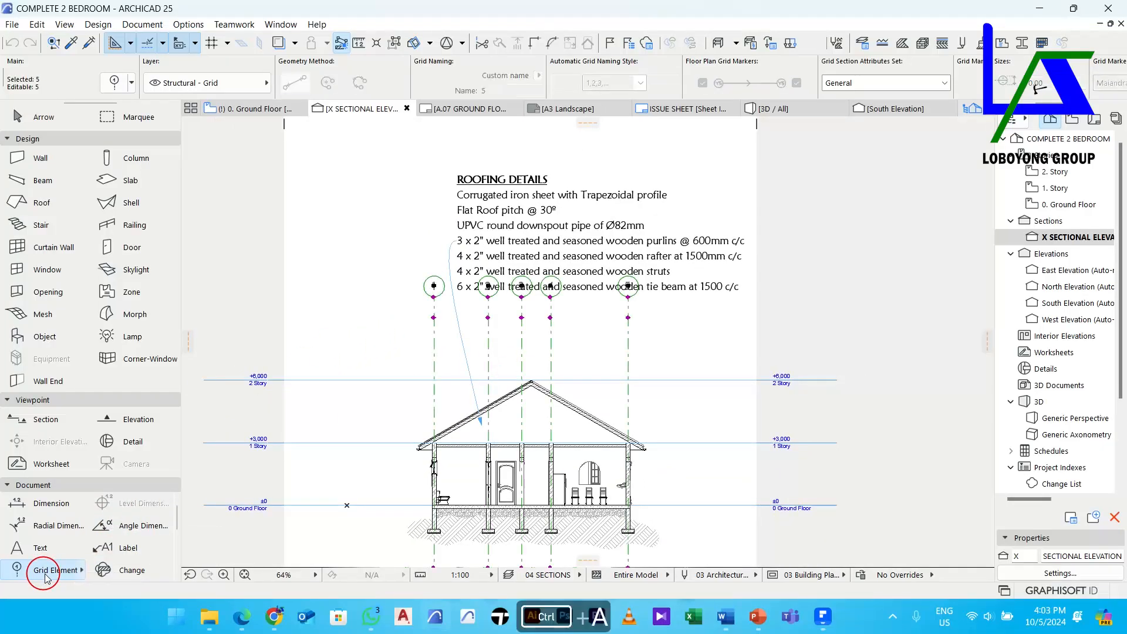
{"action": "key", "text": "ctrl+a"}
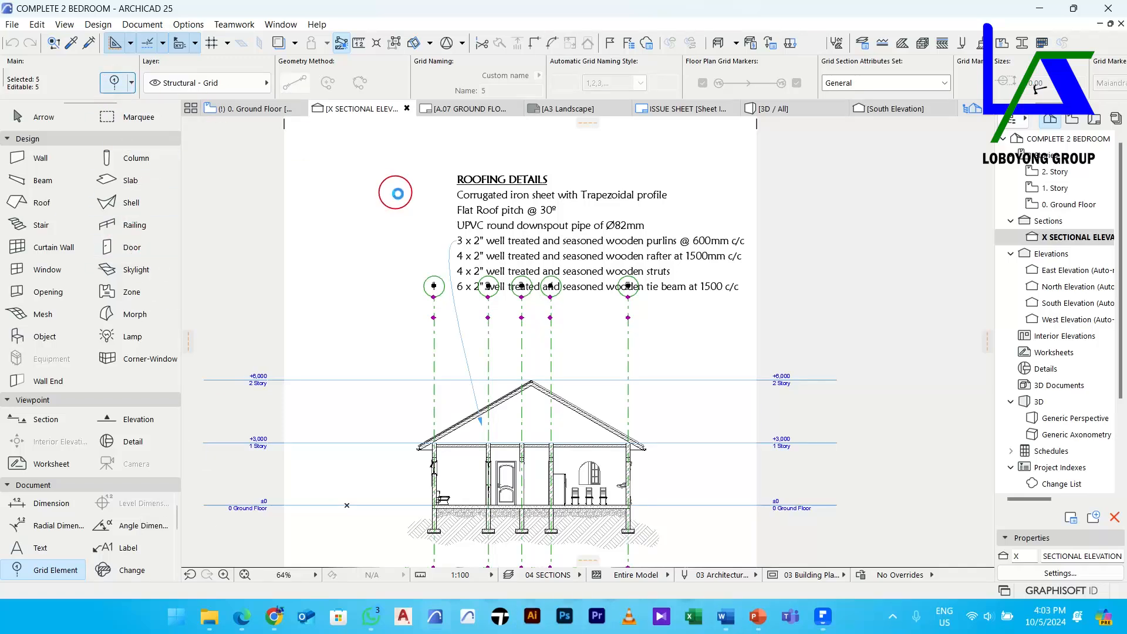
{"action": "key", "text": "ctrl+t"}
{"action": "left_click_drag", "start_coordinate": [526, 250], "coordinate": [463, 252]}
{"action": "type", "text": "7000"}
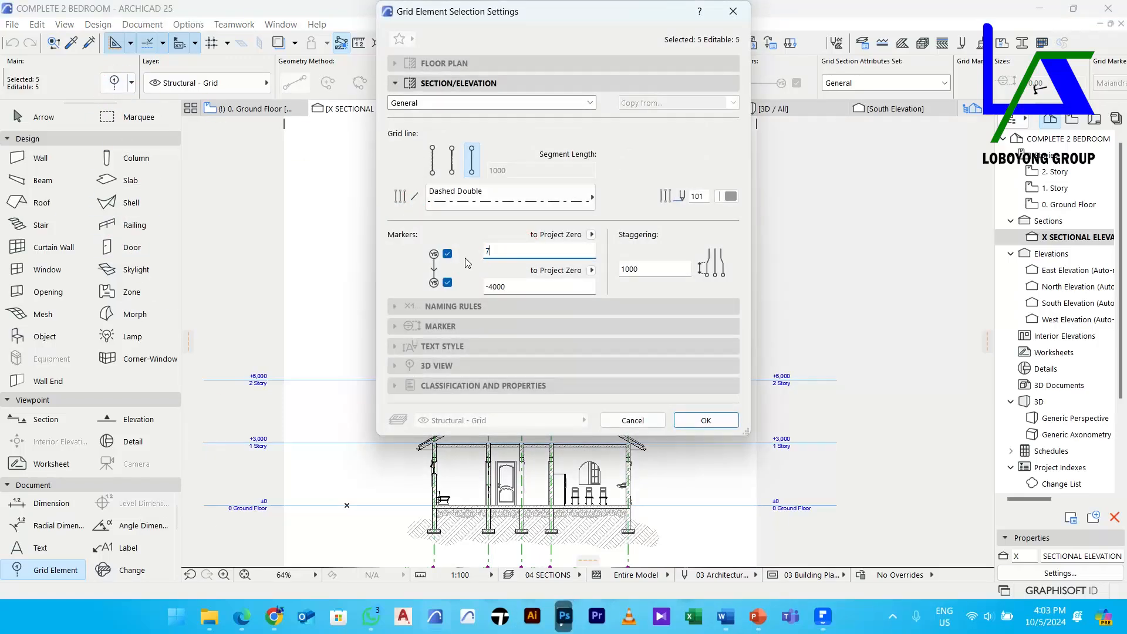
{"action": "left_click", "coordinate": [705, 420]}
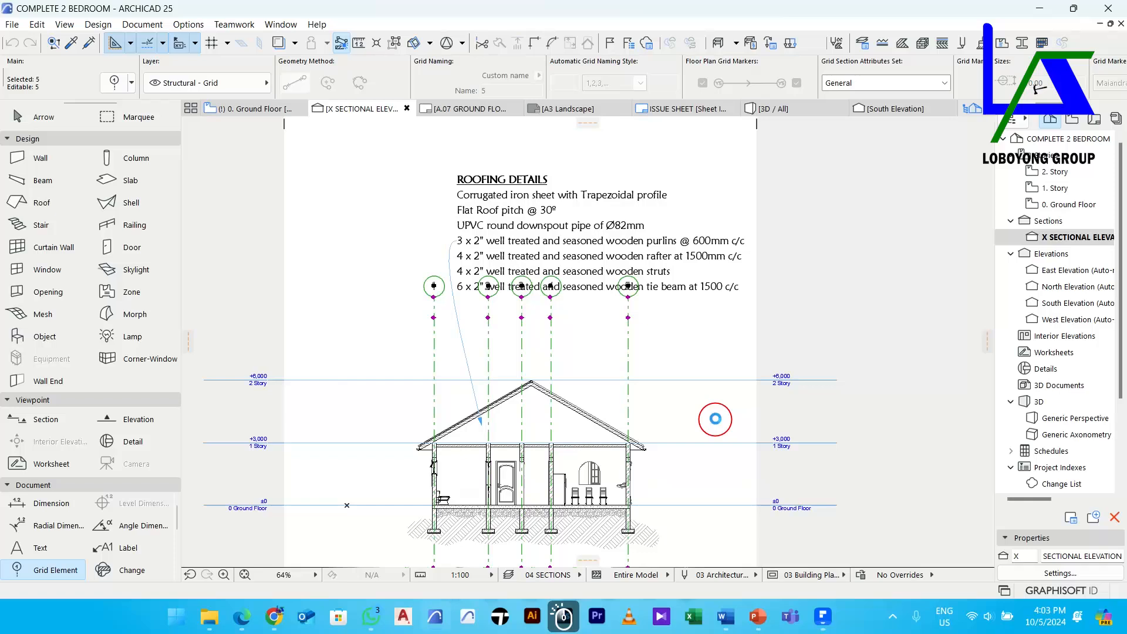
{"action": "key", "text": "Escape"}
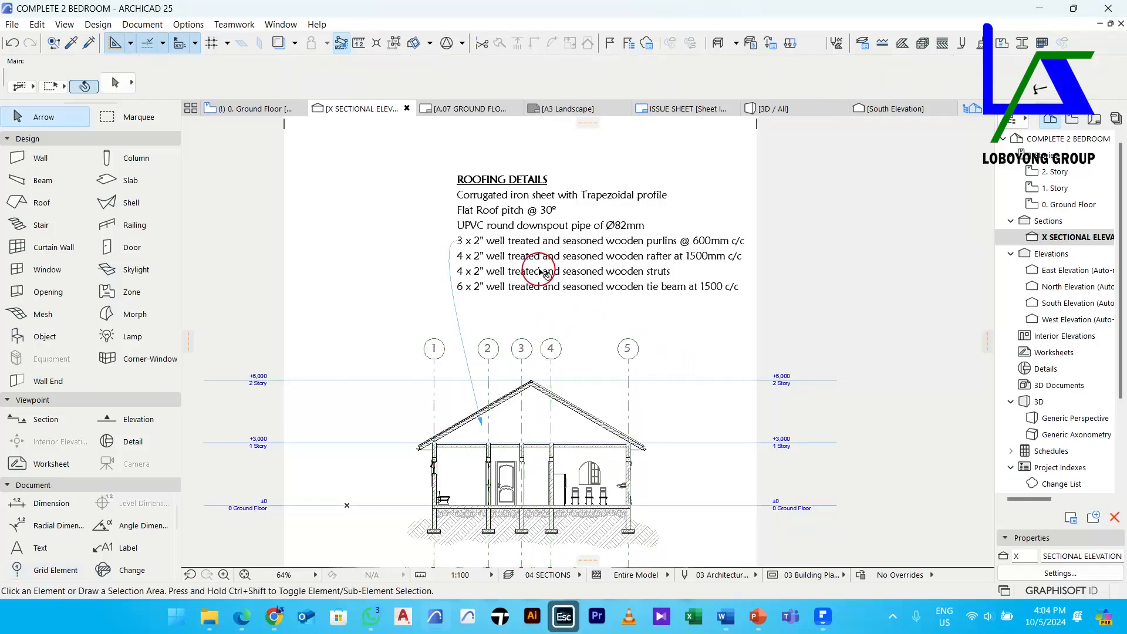
{"action": "left_click", "coordinate": [457, 311]}
{"action": "left_click_drag", "start_coordinate": [457, 311], "coordinate": [447, 336]}
{"action": "scroll", "coordinate": [448, 357], "scroll_direction": "up", "scroll_amount": 3}
{"action": "scroll", "coordinate": [450, 339], "scroll_direction": "down", "scroll_amount": 2}
{"action": "key", "text": "Escape"}
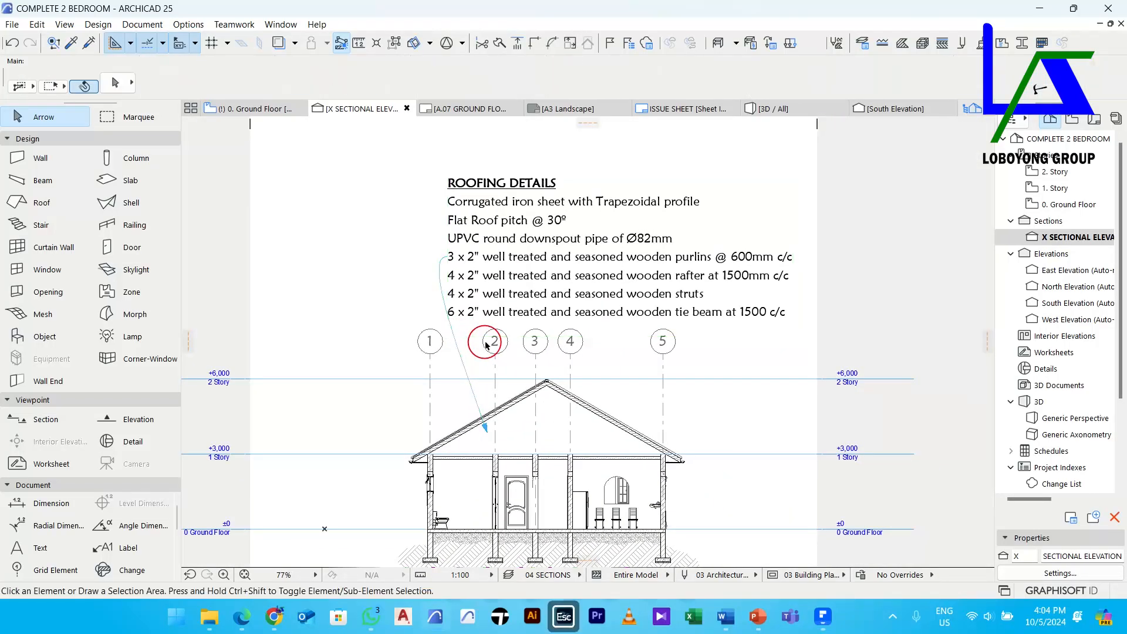
Set the roofing label's arrowhead to black pen 1 and its pointer line to grey pen 101, and deselect the label
{"action": "scroll", "coordinate": [474, 340], "scroll_direction": "down", "scroll_amount": 3}
{"action": "scroll", "coordinate": [472, 347], "scroll_direction": "up", "scroll_amount": 4}
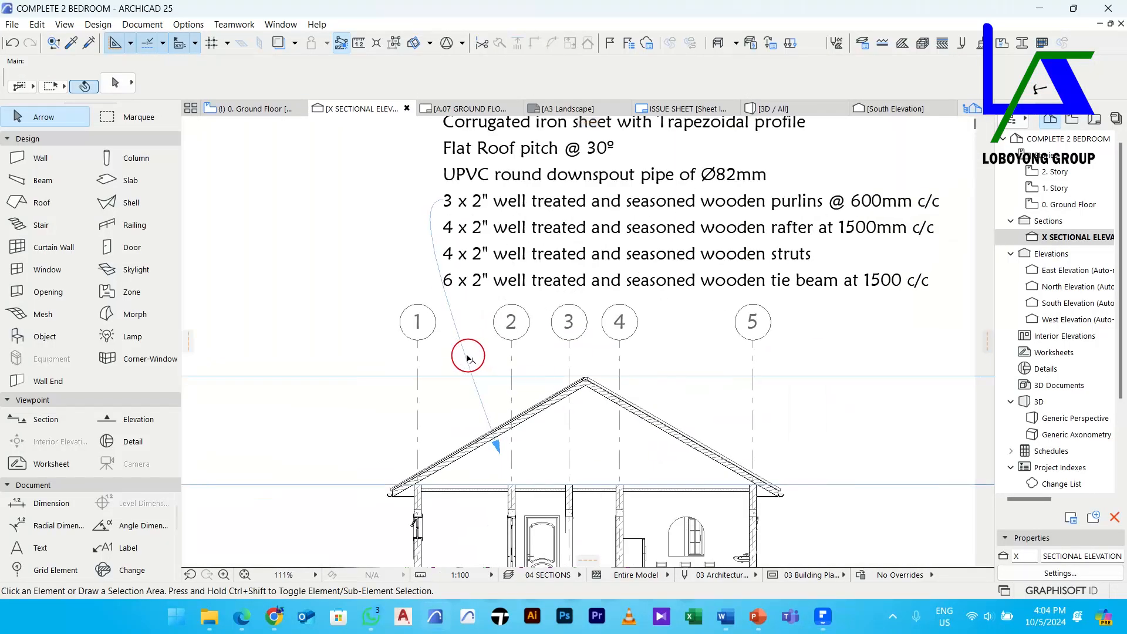
{"action": "left_click", "coordinate": [497, 452]}
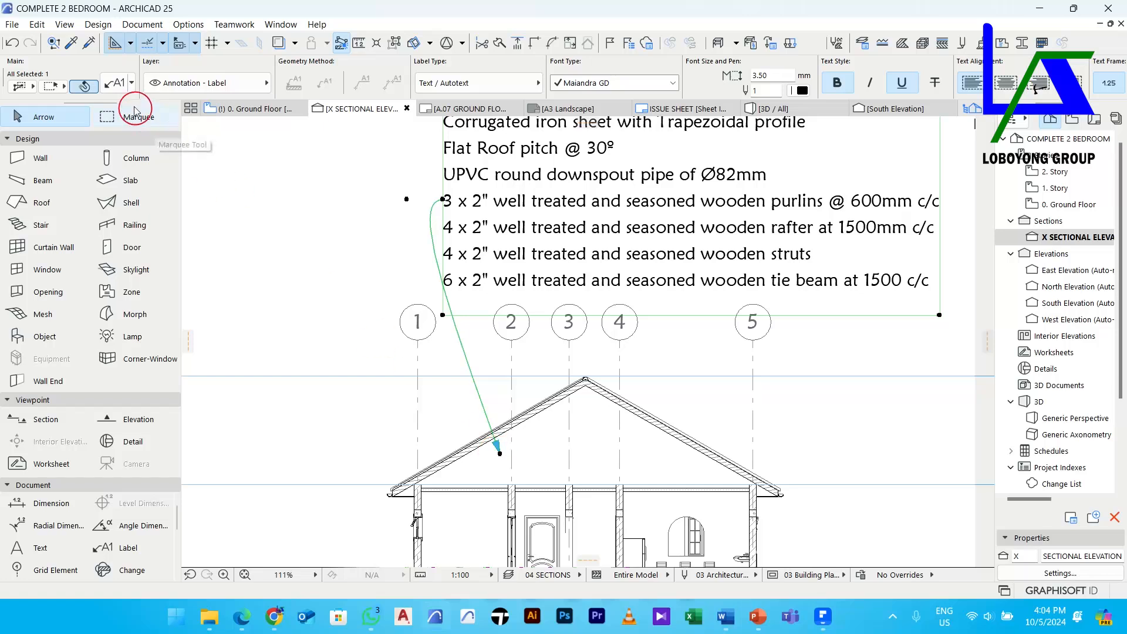
{"action": "left_click", "coordinate": [117, 84]}
{"action": "double_click", "coordinate": [529, 246]}
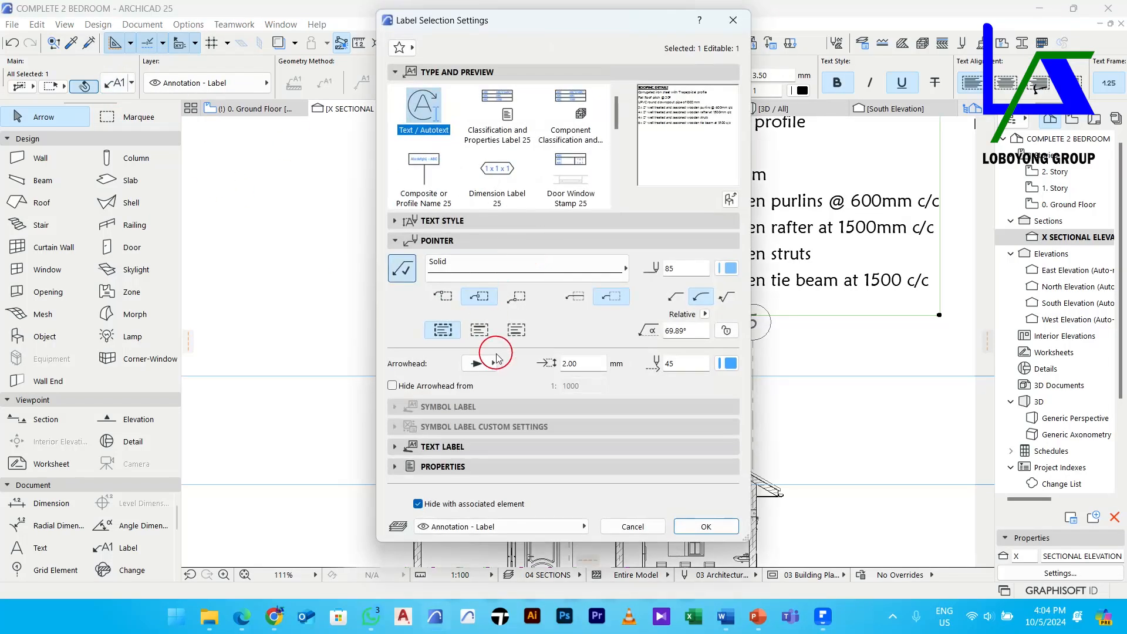
{"action": "left_click", "coordinate": [729, 363]}
{"action": "left_click", "coordinate": [747, 358]}
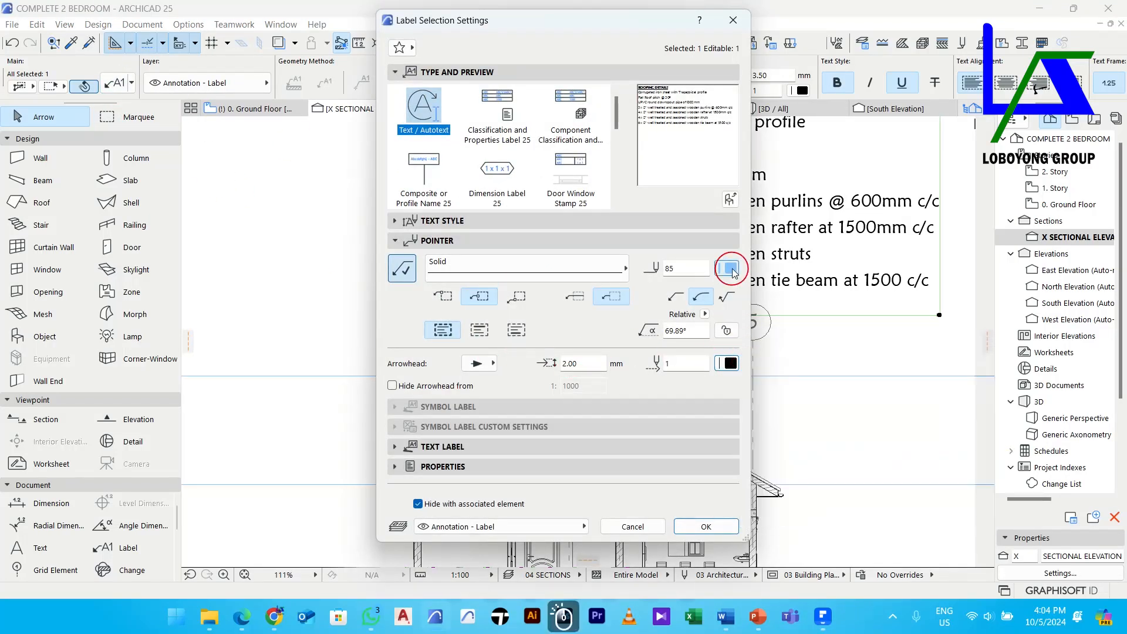
{"action": "left_click", "coordinate": [728, 269]}
{"action": "left_click", "coordinate": [747, 333]}
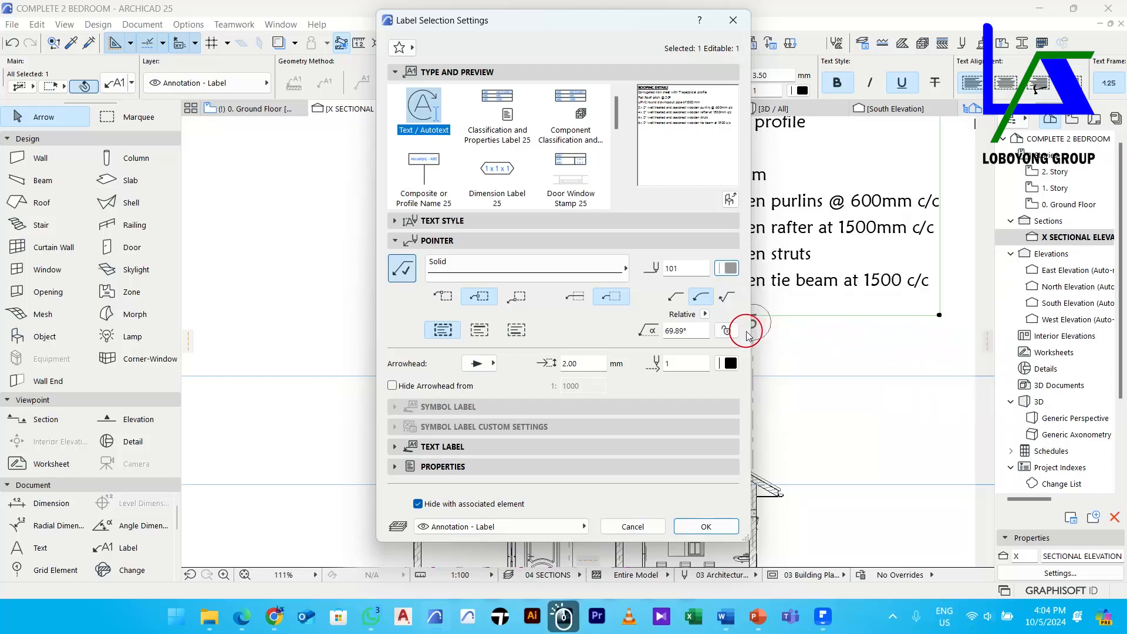
{"action": "left_click", "coordinate": [718, 527]}
{"action": "left_click", "coordinate": [483, 321]}
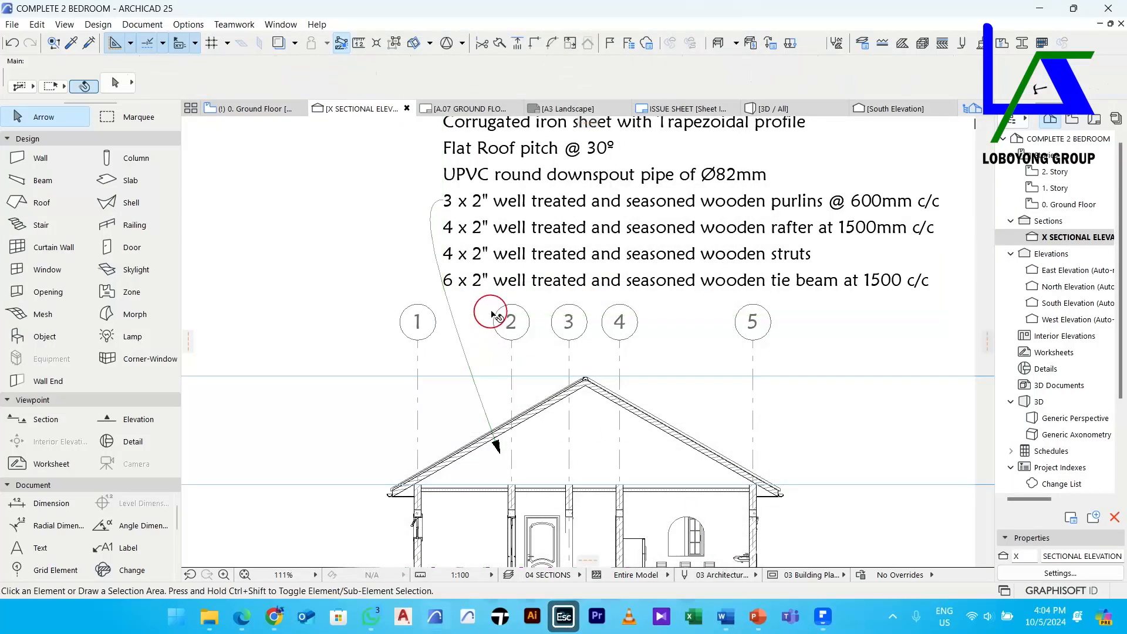
Look over the whole annotated section, from the roofing notes above the roof down to the foundations and lower grid markers
{"action": "scroll", "coordinate": [554, 287], "scroll_direction": "down", "scroll_amount": 4}
{"action": "scroll", "coordinate": [603, 298], "scroll_direction": "down", "scroll_amount": 2}
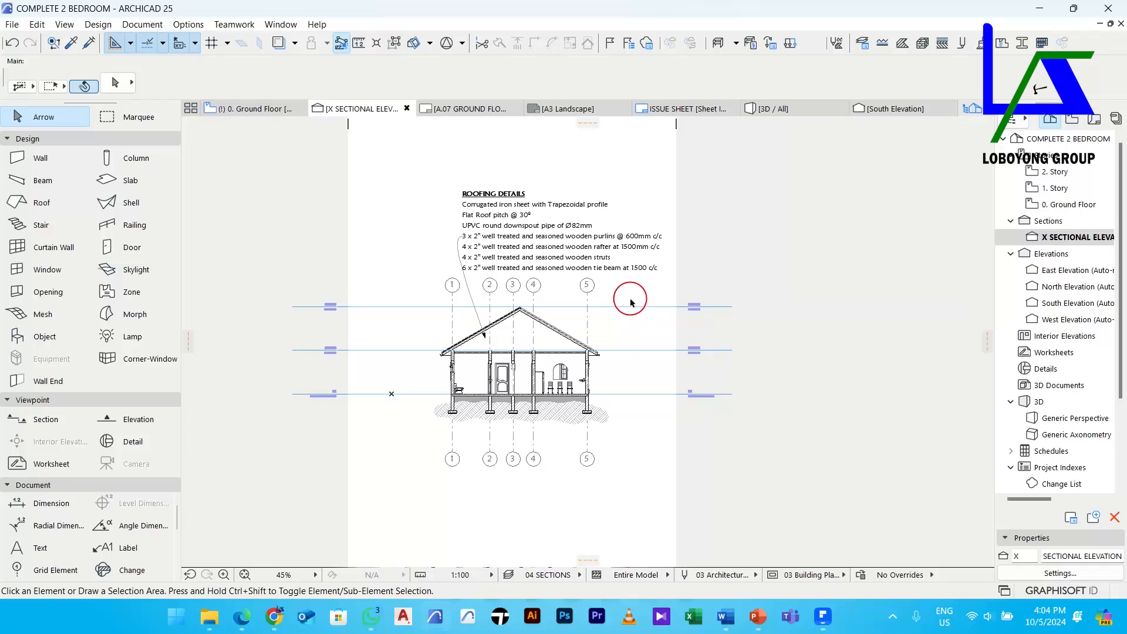
{"action": "middle_click_drag", "start_coordinate": [631, 302], "coordinate": [619, 278]}
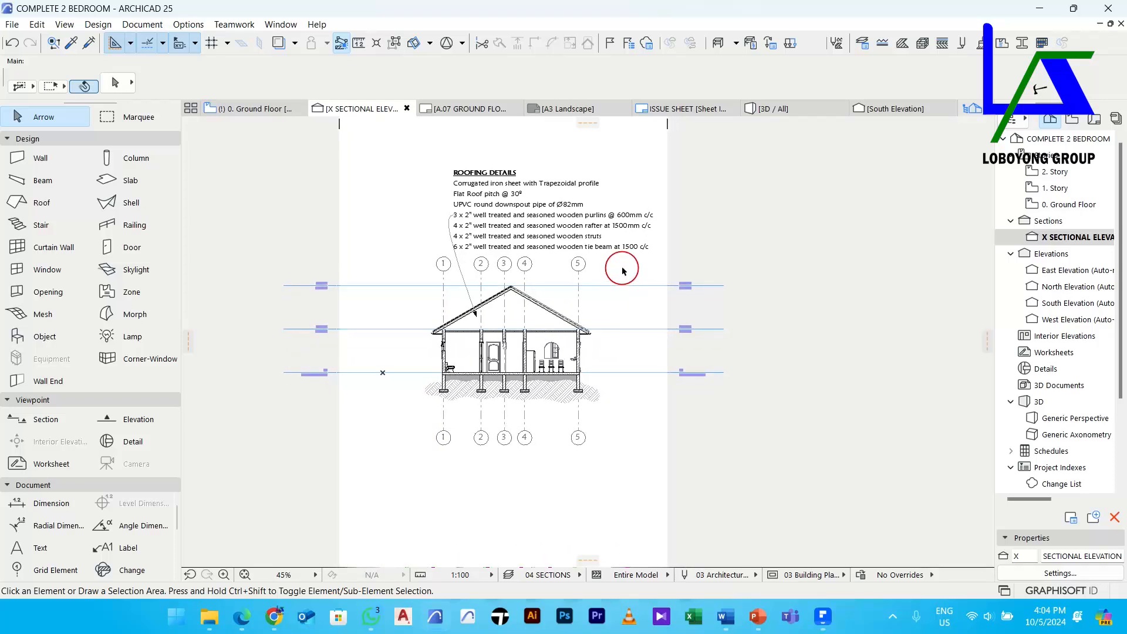
{"action": "scroll", "coordinate": [473, 183], "scroll_direction": "up", "scroll_amount": 2}
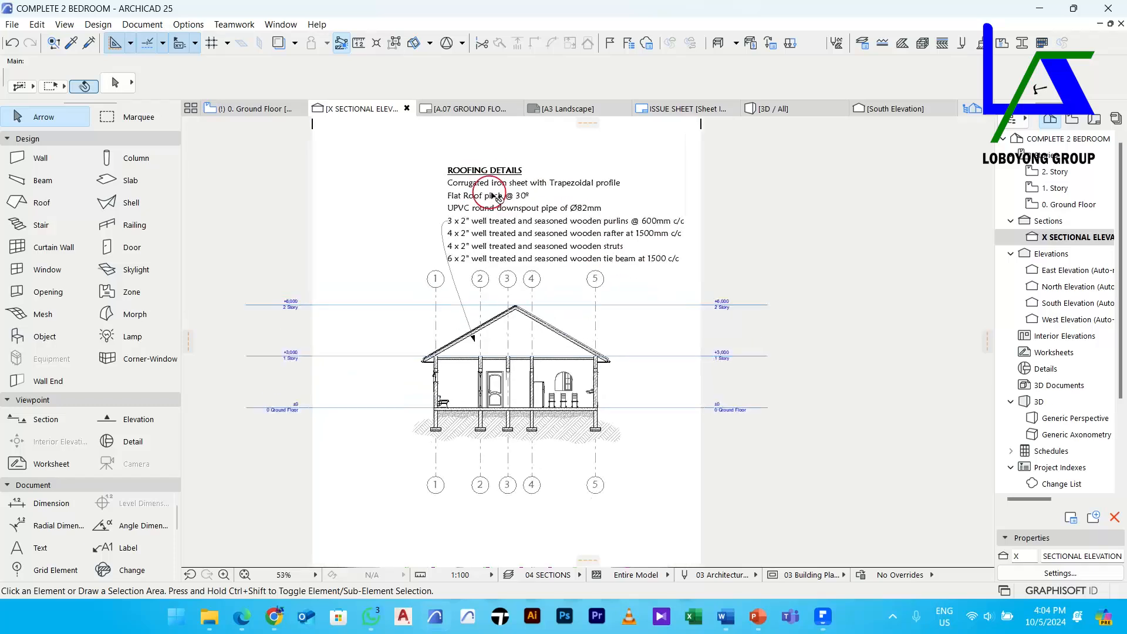
{"action": "middle_click_drag", "start_coordinate": [627, 221], "coordinate": [606, 233]}
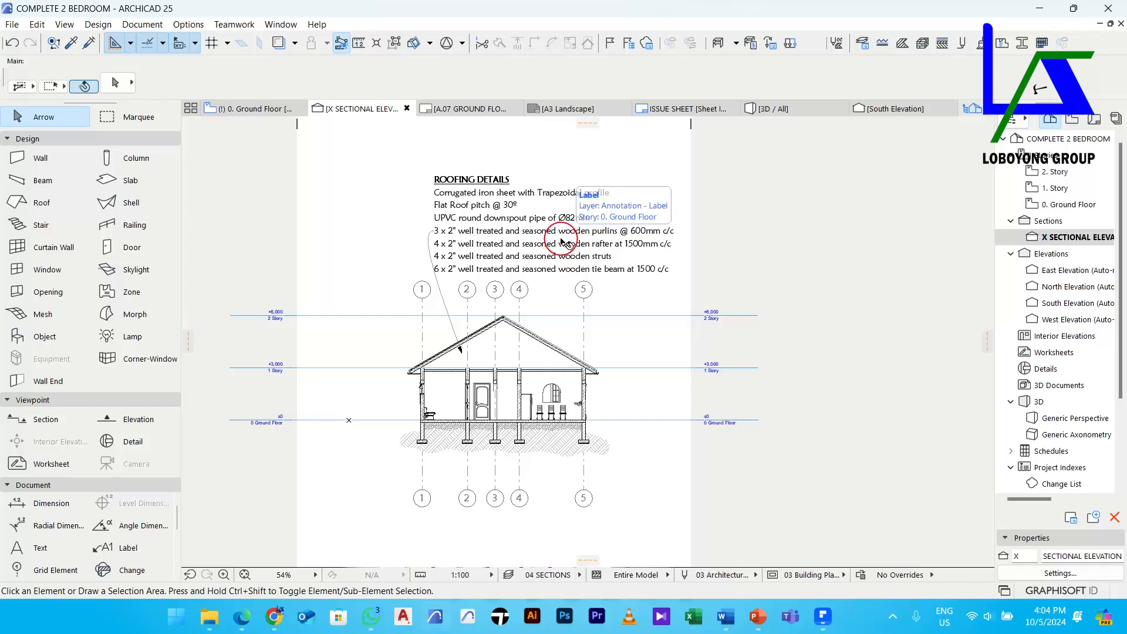
{"action": "middle_click_drag", "start_coordinate": [584, 245], "coordinate": [594, 206]}
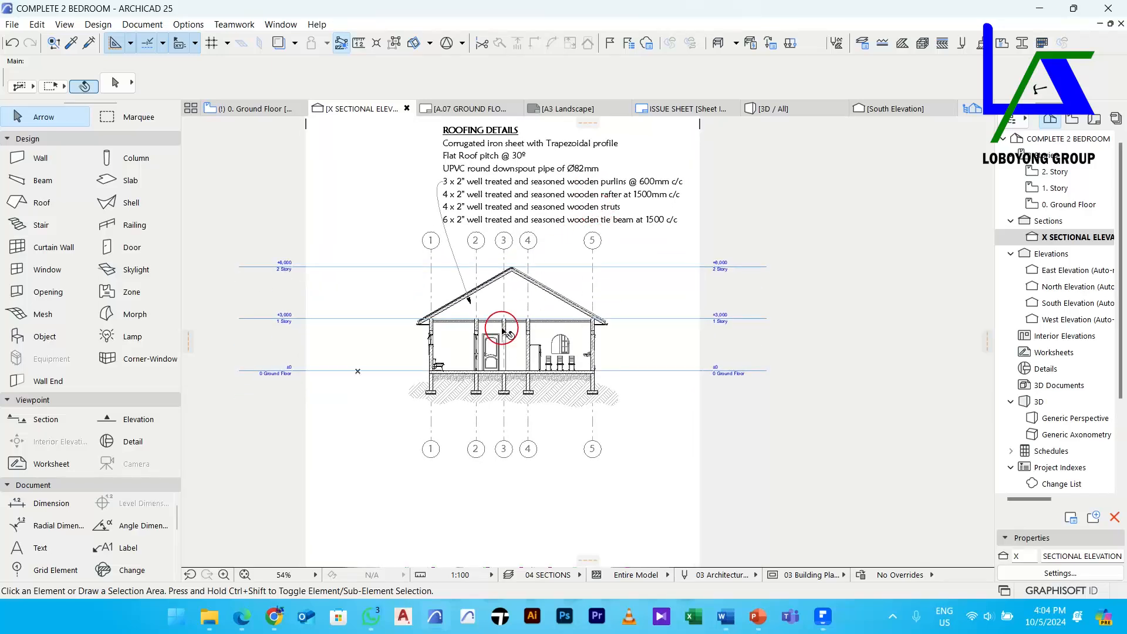
{"action": "middle_click_drag", "start_coordinate": [534, 298], "coordinate": [511, 256]}
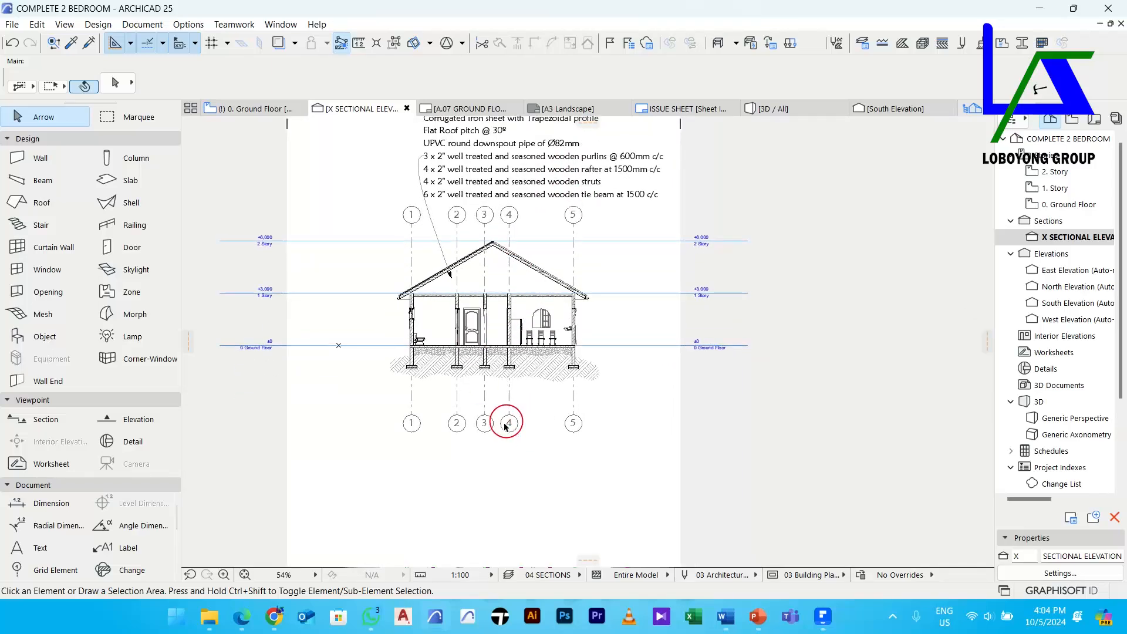
{"action": "middle_click_drag", "start_coordinate": [503, 390], "coordinate": [507, 409]}
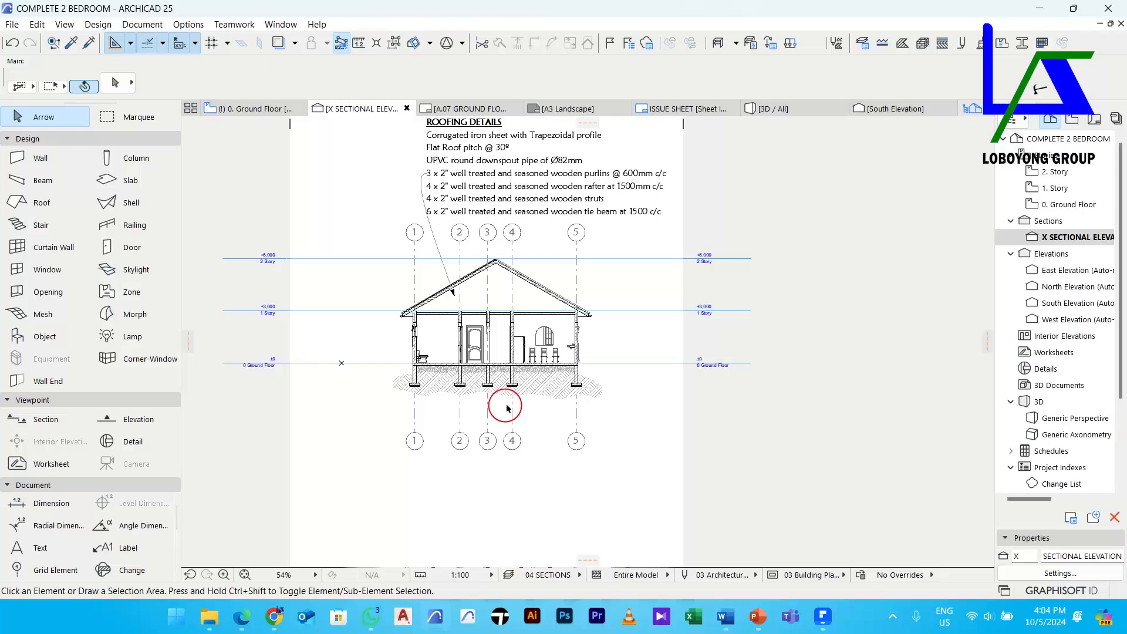
{"action": "middle_click_drag", "start_coordinate": [491, 405], "coordinate": [487, 380]}
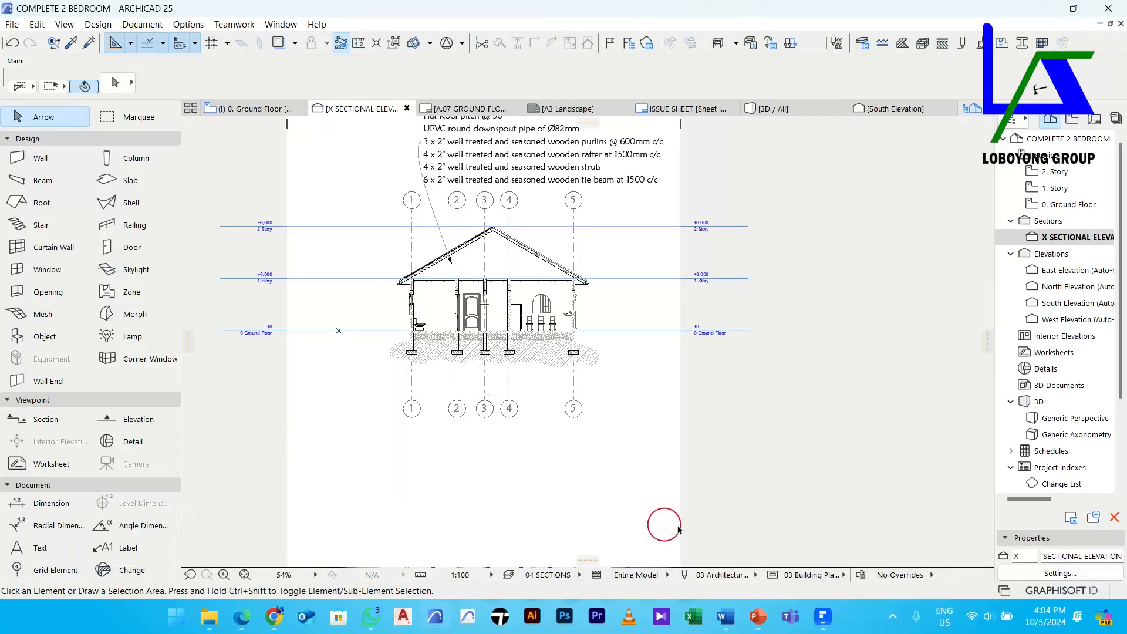
Switch to GENERAL NOTES.docx in Word, copy the whole STRIP FOUNDATION DETAILS block, and return to Archicad
{"action": "mouse_move", "coordinate": [738, 611]}
{"action": "left_click", "coordinate": [699, 534]}
{"action": "scroll", "coordinate": [598, 402], "scroll_direction": "down", "scroll_amount": 3}
{"action": "left_click", "coordinate": [599, 403]}
{"action": "left_click_drag", "start_coordinate": [825, 510], "coordinate": [409, 217]}
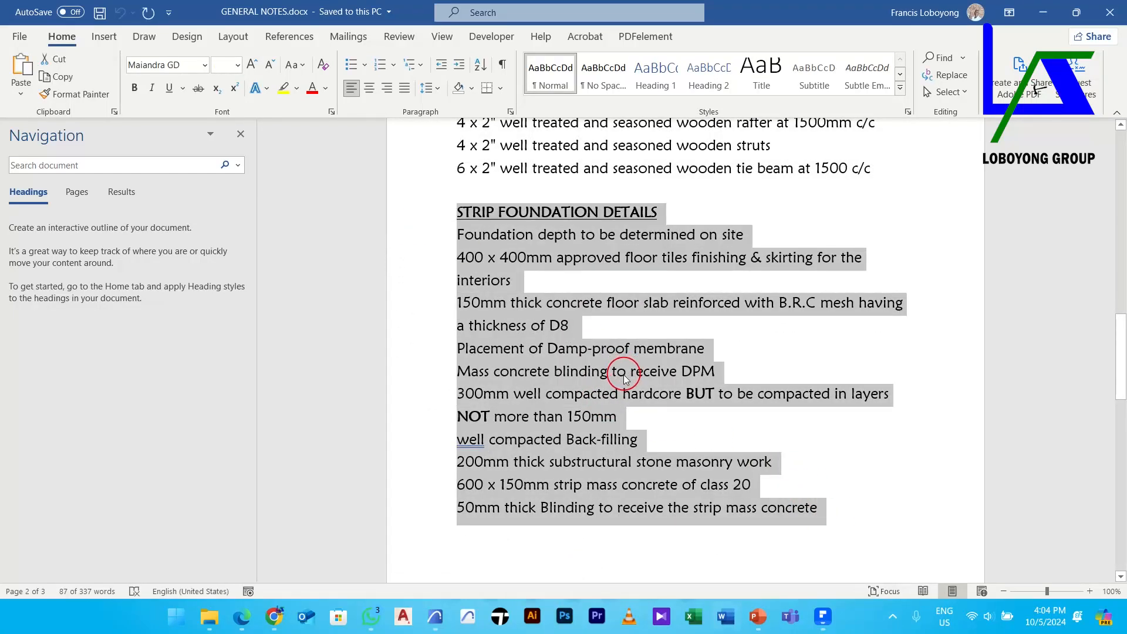
{"action": "key", "text": "ctrl+c"}
{"action": "left_click", "coordinate": [1044, 12]}
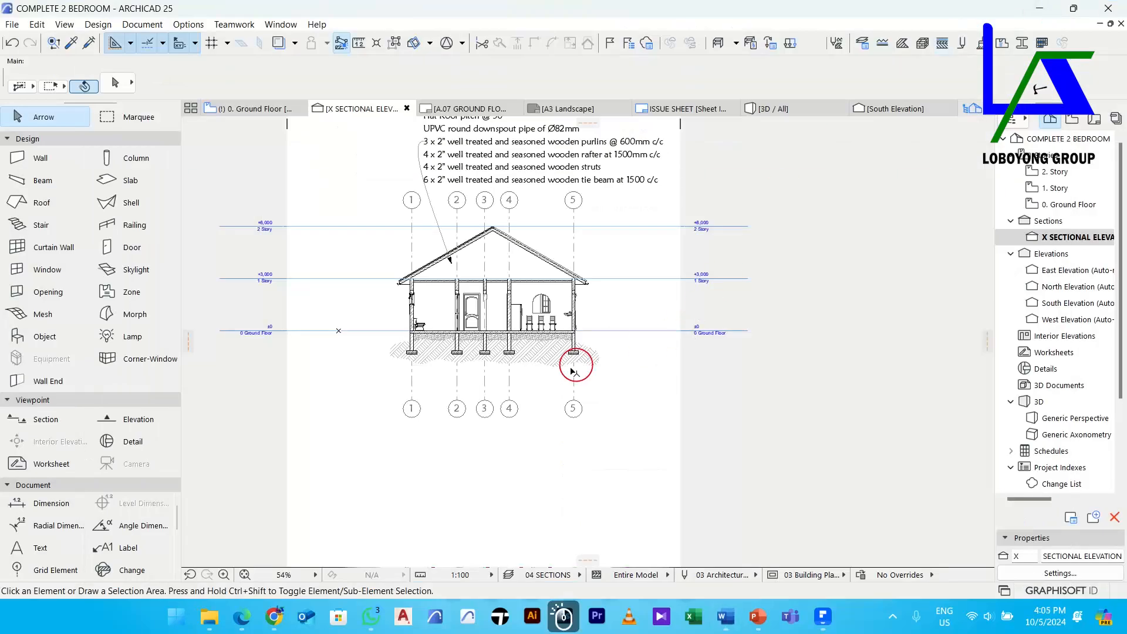
Place a label at the foundations, with its arrowhead just below the footings between grid lines 2 and 3
{"action": "left_click", "coordinate": [117, 546]}
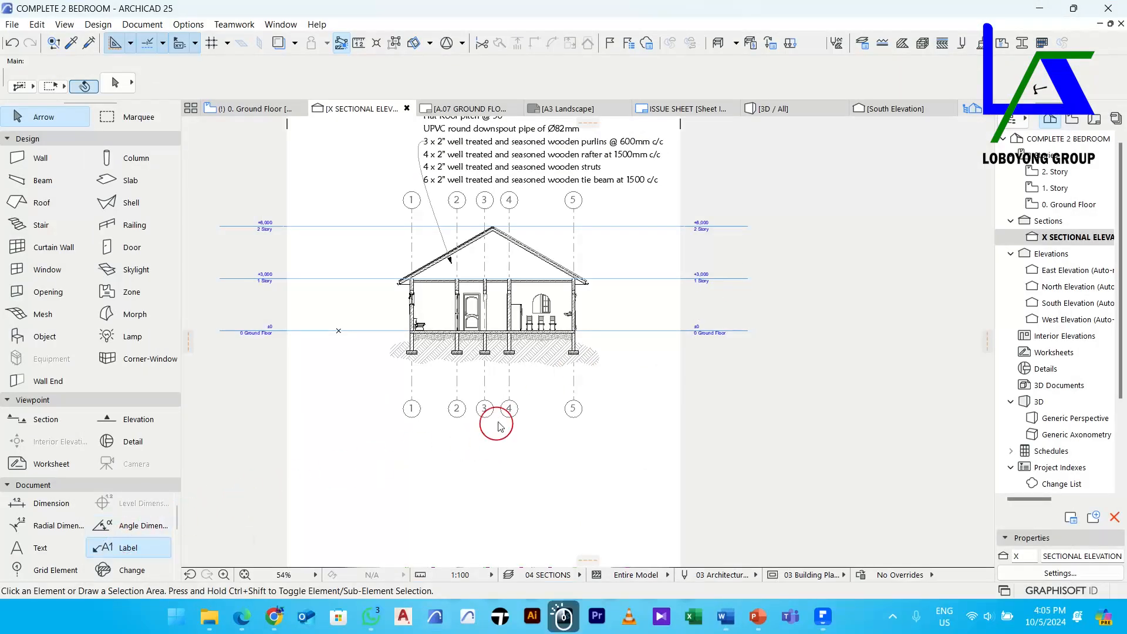
{"action": "scroll", "coordinate": [511, 341], "scroll_direction": "up", "scroll_amount": 3}
{"action": "key", "text": "Escape"}
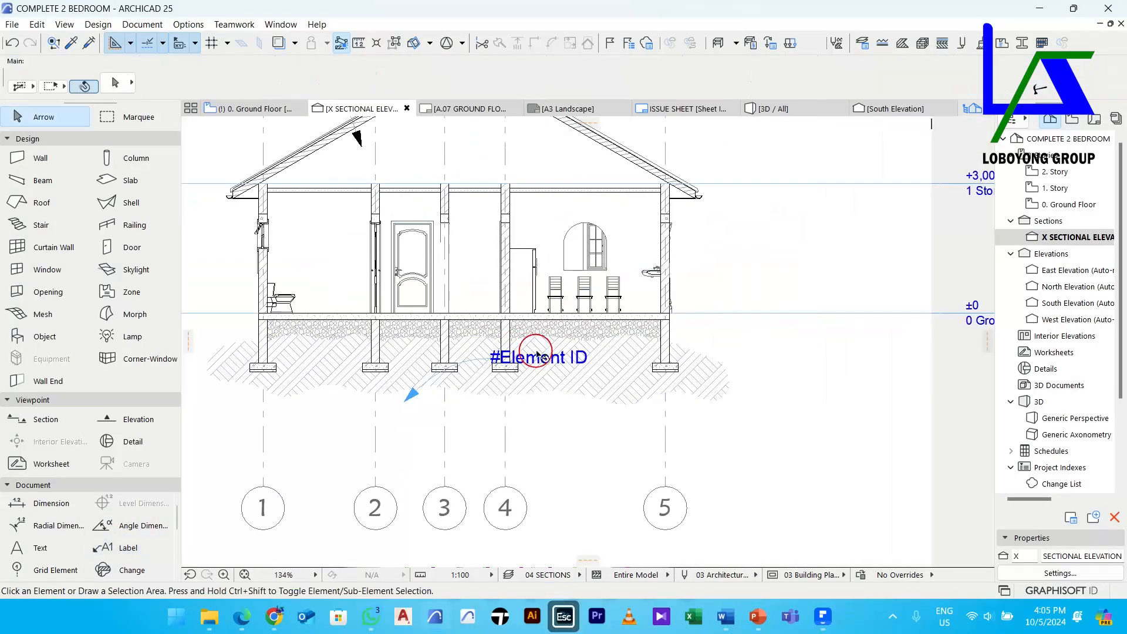
Move the label's placeholder text about 5300 mm down, below the lower grid markers
{"action": "left_click", "coordinate": [537, 358]}
{"action": "left_click", "coordinate": [491, 369]}
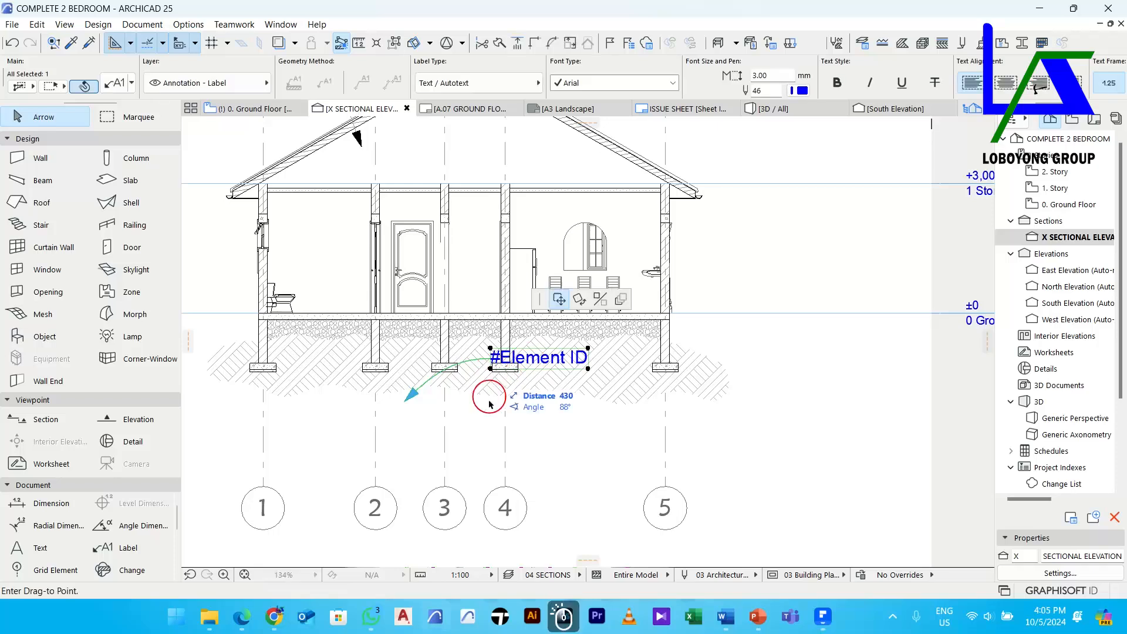
{"action": "scroll", "coordinate": [488, 420], "scroll_direction": "down", "scroll_amount": 3}
{"action": "middle_click_drag", "start_coordinate": [485, 425], "coordinate": [491, 322]}
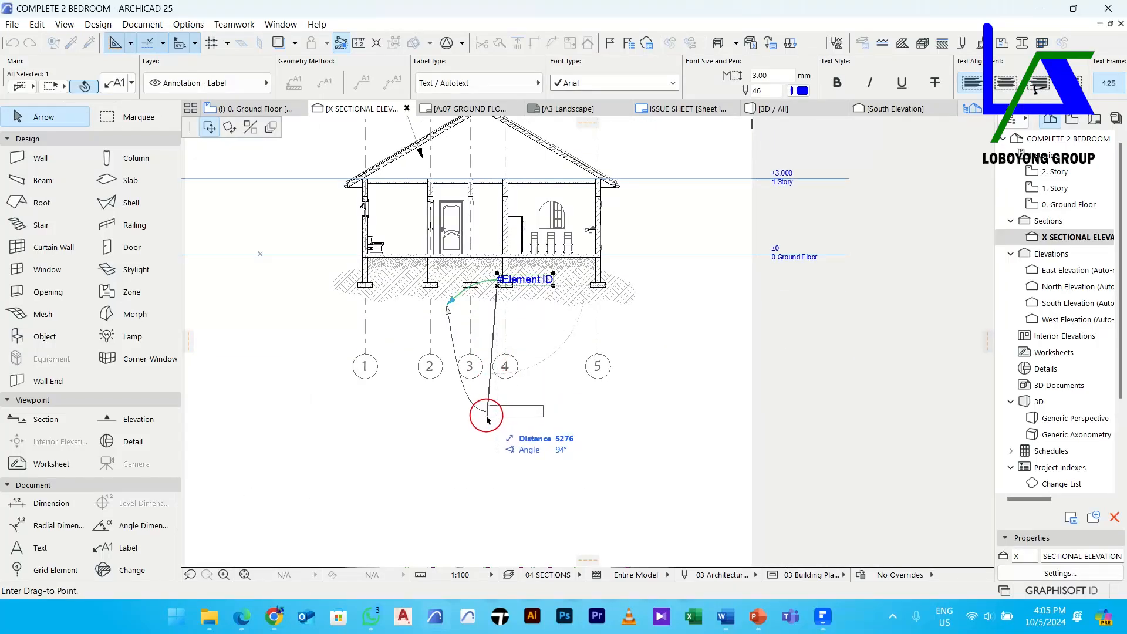
{"action": "left_click", "coordinate": [514, 418]}
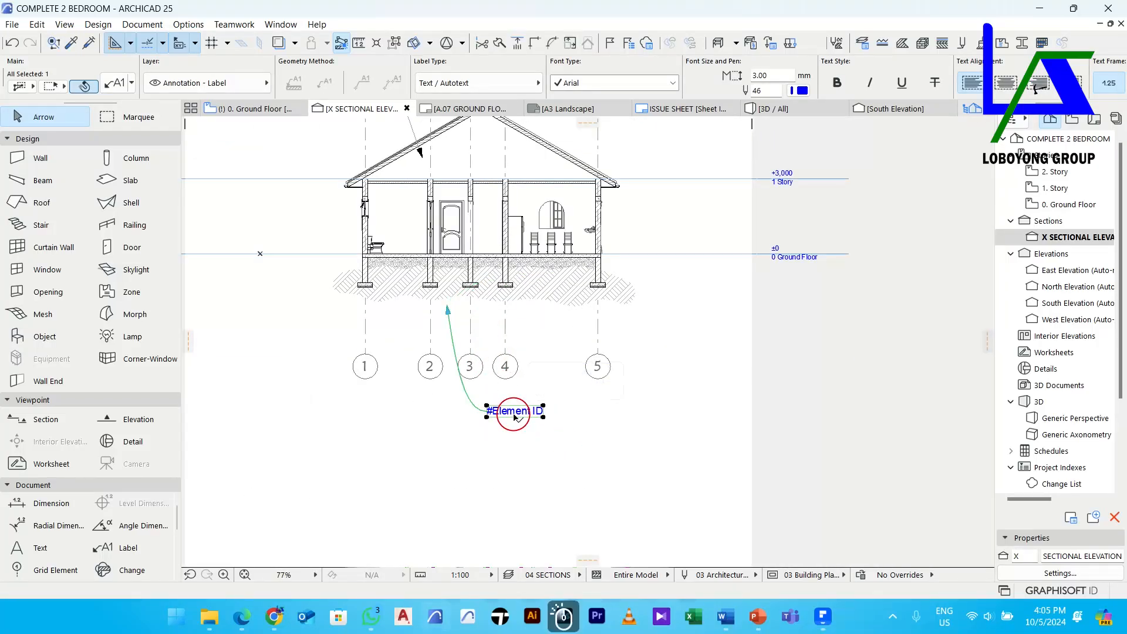
Replace the label's placeholder text with the copied STRIP FOUNDATION DETAILS notes
{"action": "scroll", "coordinate": [515, 416], "scroll_direction": "up", "scroll_amount": 2}
{"action": "double_click", "coordinate": [517, 412]}
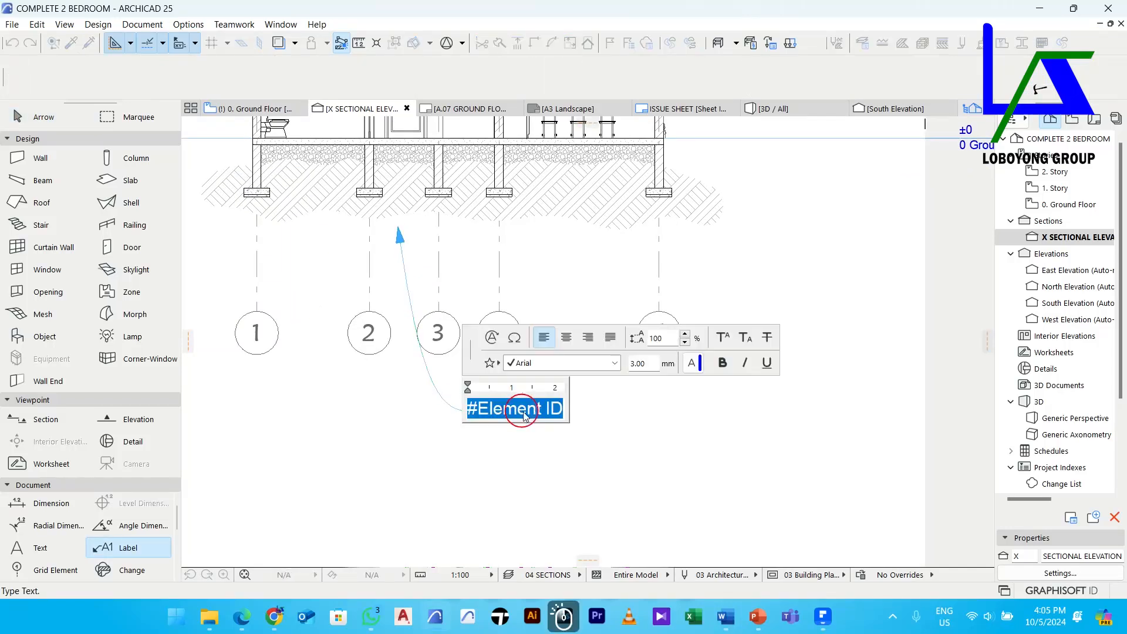
{"action": "key", "text": "ctrl+v"}
{"action": "left_click", "coordinate": [440, 439]}
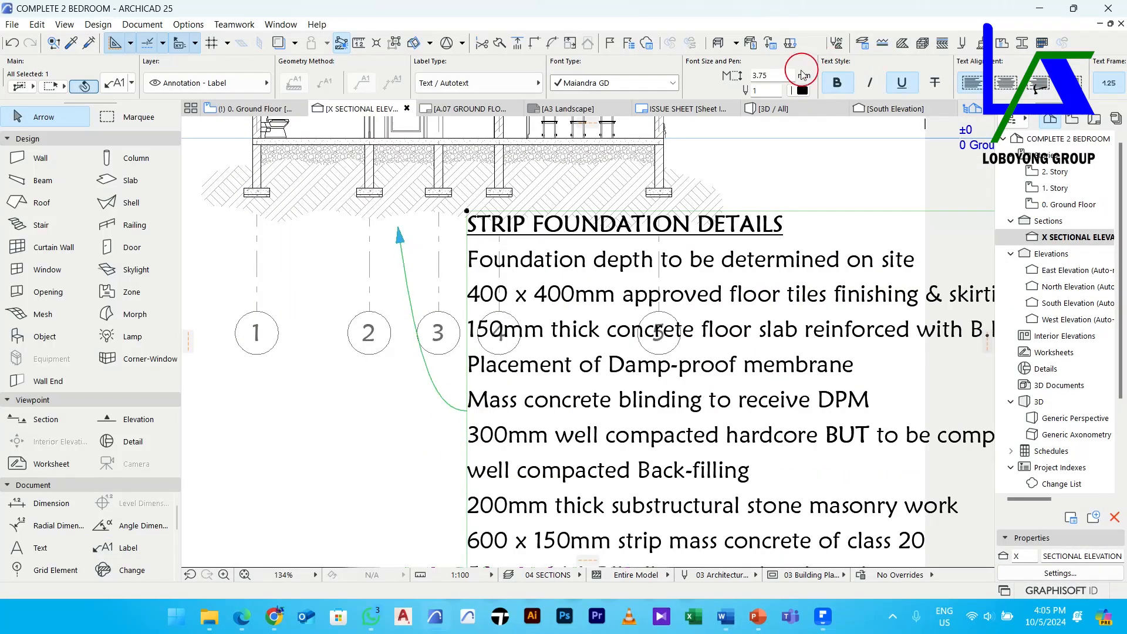
Set the foundation label's text size to 3.5 mm and deselect the label
{"action": "left_click", "coordinate": [727, 75]}
{"action": "type", "text": "3.5"}
{"action": "key", "text": "Return"}
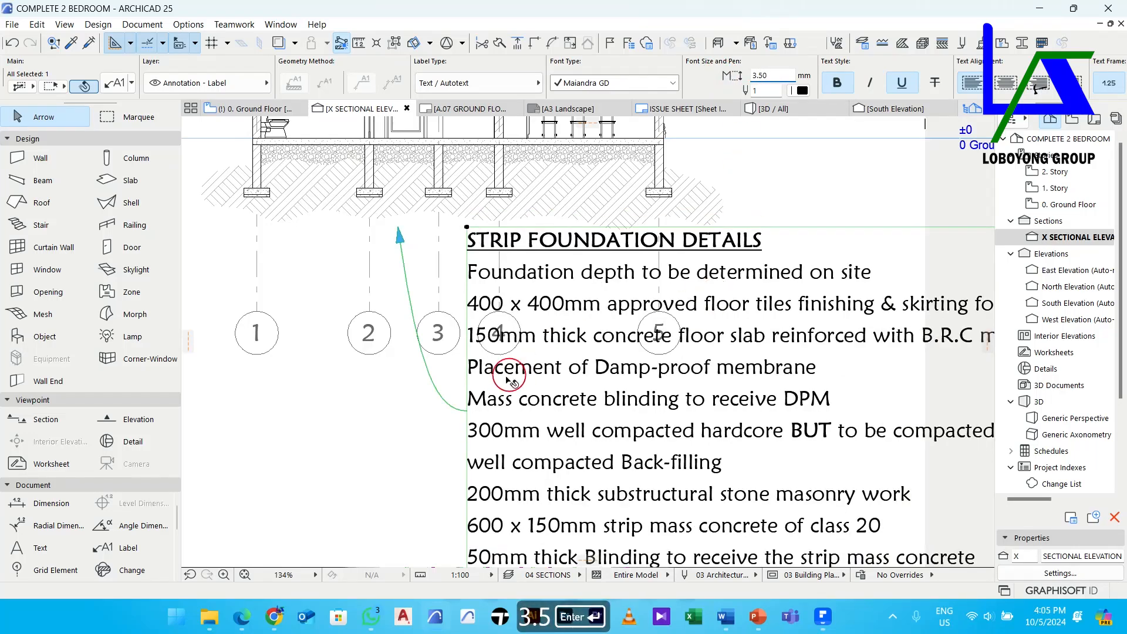
{"action": "left_click", "coordinate": [411, 443]}
{"action": "scroll", "coordinate": [464, 391], "scroll_direction": "down", "scroll_amount": 5}
{"action": "scroll", "coordinate": [463, 390], "scroll_direction": "up", "scroll_amount": 3}
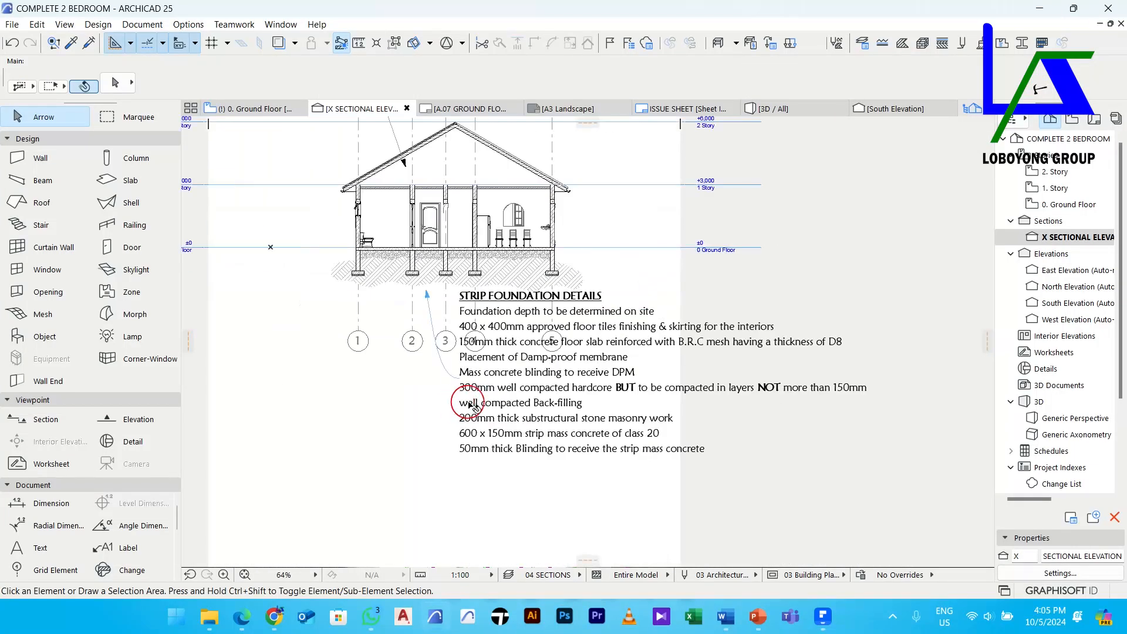
Move the foundation label's text block down so its heading sits clear below the lower grid markers
{"action": "left_click", "coordinate": [468, 293]}
{"action": "scroll", "coordinate": [468, 291], "scroll_direction": "up", "scroll_amount": 2}
{"action": "left_click", "coordinate": [456, 289]}
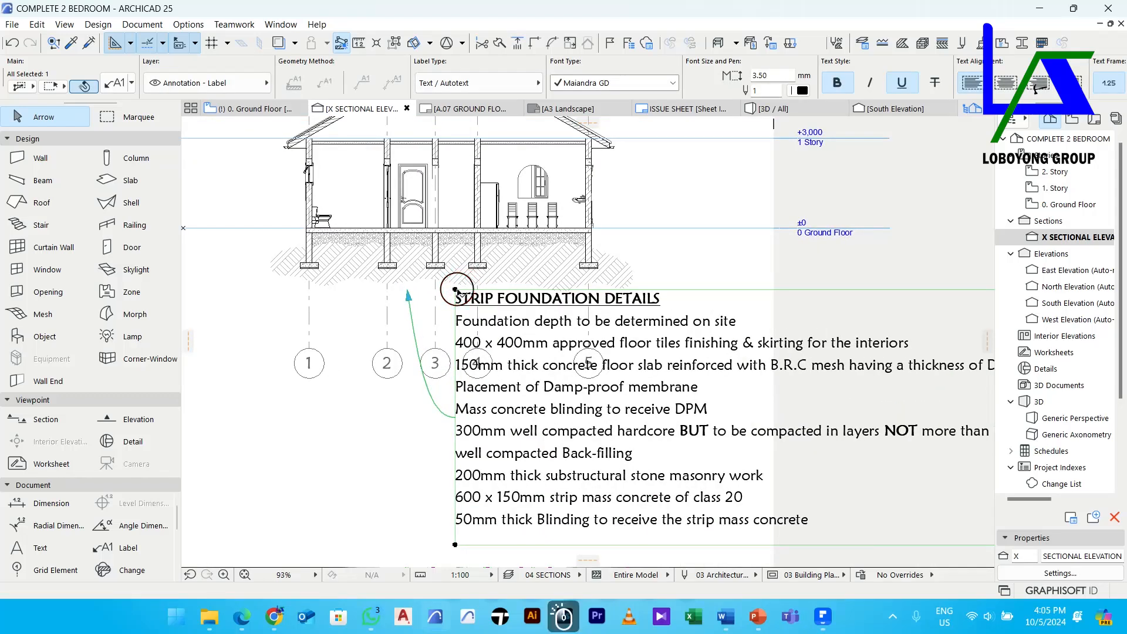
{"action": "scroll", "coordinate": [433, 413], "scroll_direction": "down", "scroll_amount": 1}
{"action": "middle_click_drag", "start_coordinate": [433, 413], "coordinate": [523, 295]}
{"action": "left_click", "coordinate": [412, 283]}
Move the foundation label's arrowhead to the underside of the strip footing on grid line 2
{"action": "scroll", "coordinate": [496, 202], "scroll_direction": "up", "scroll_amount": 3}
{"action": "left_click", "coordinate": [498, 199]}
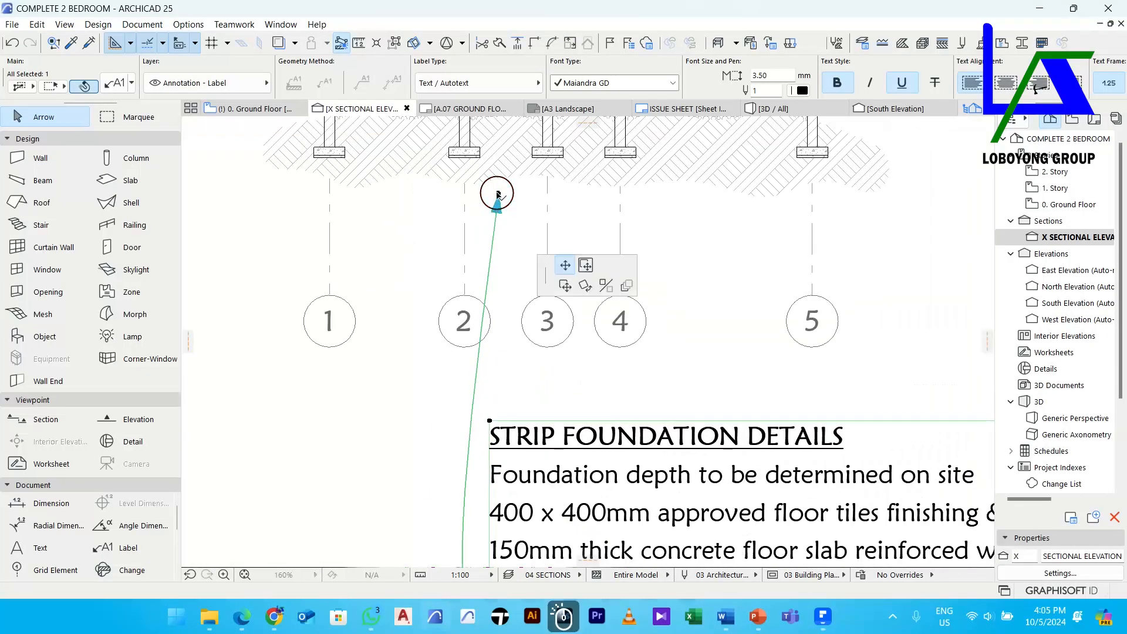
{"action": "middle_click_drag", "start_coordinate": [446, 193], "coordinate": [399, 264]}
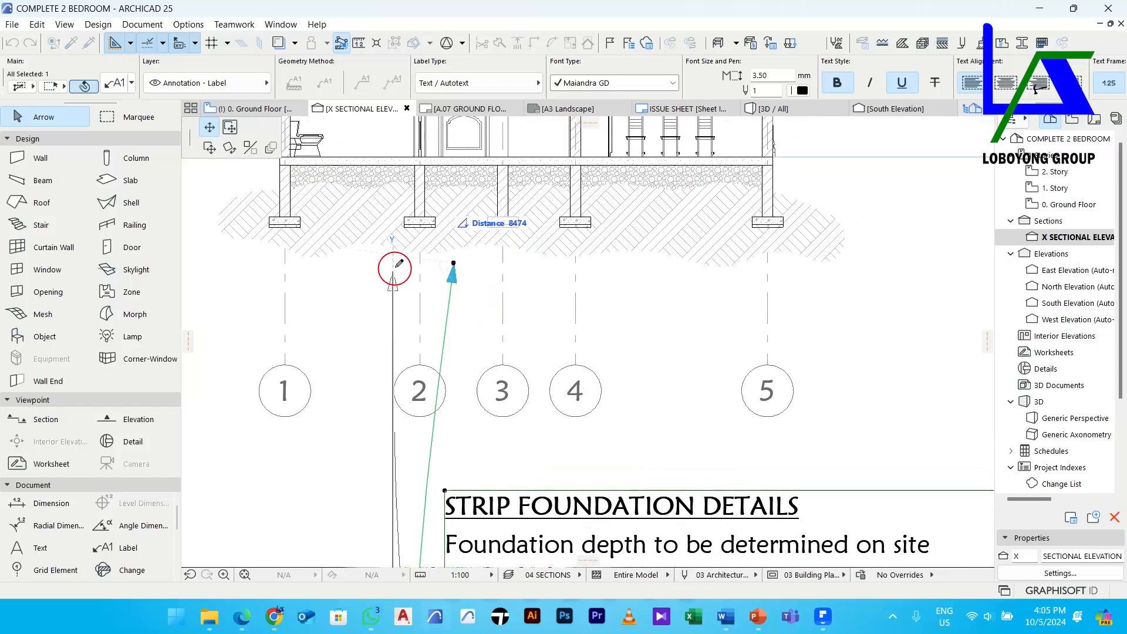
{"action": "left_click", "coordinate": [412, 223]}
{"action": "scroll", "coordinate": [412, 222], "scroll_direction": "down", "scroll_amount": 4}
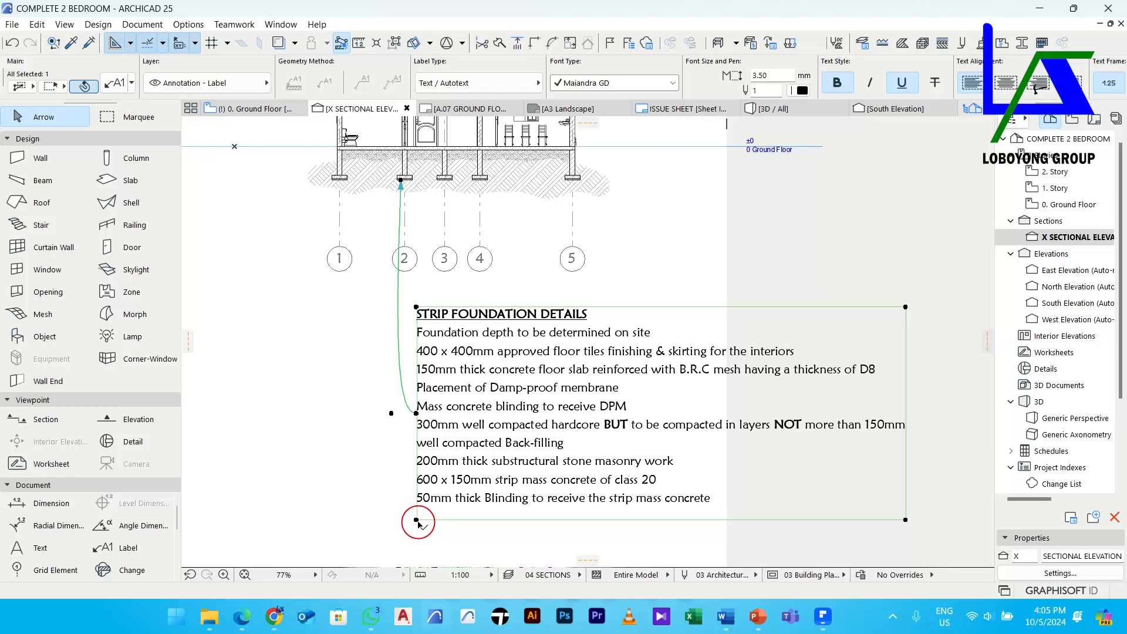
Shift the foundation text block about 6700 mm left and slightly up, just beneath the grid markers, and deselect it
{"action": "left_click", "coordinate": [409, 522]}
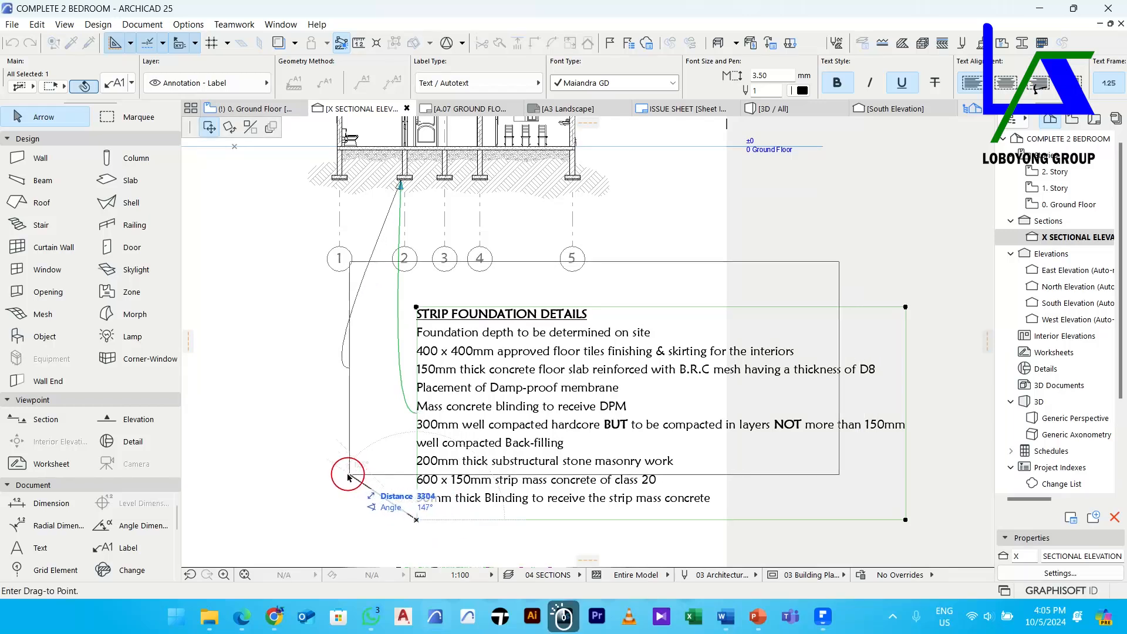
{"action": "middle_click_drag", "start_coordinate": [322, 478], "coordinate": [451, 415]}
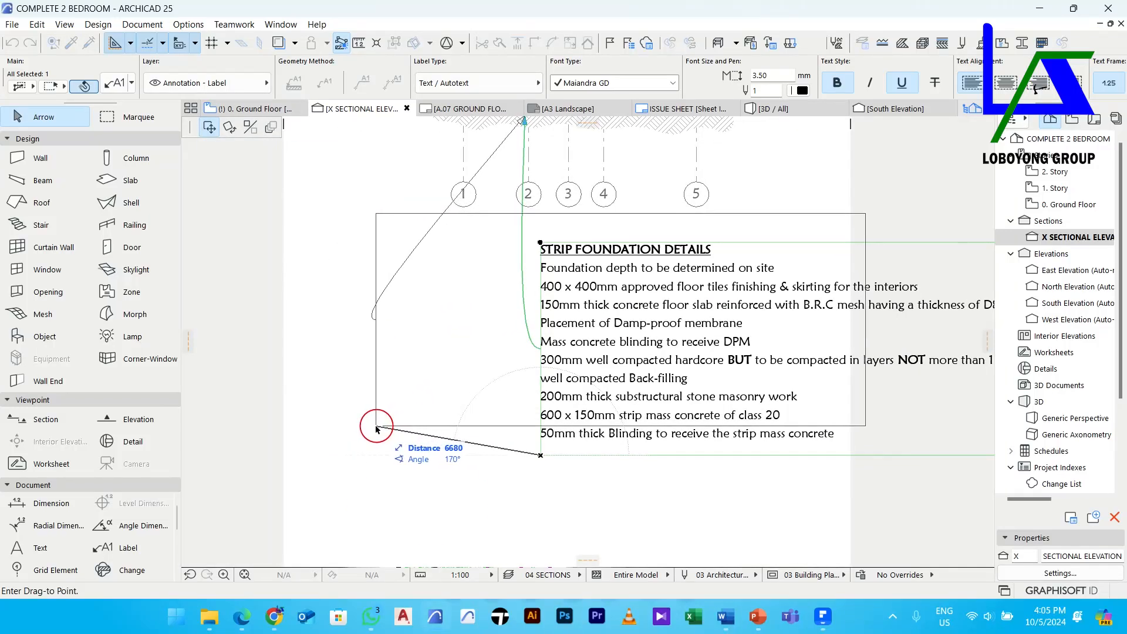
{"action": "left_click", "coordinate": [371, 423]}
{"action": "scroll", "coordinate": [567, 508], "scroll_direction": "down", "scroll_amount": 3}
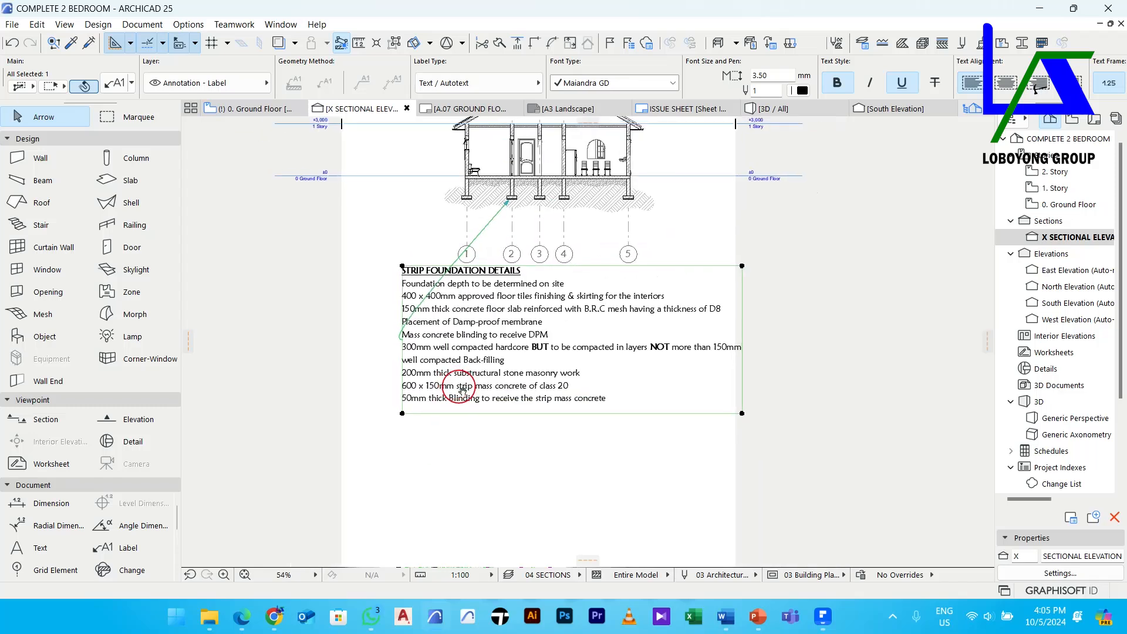
{"action": "key", "text": "Escape"}
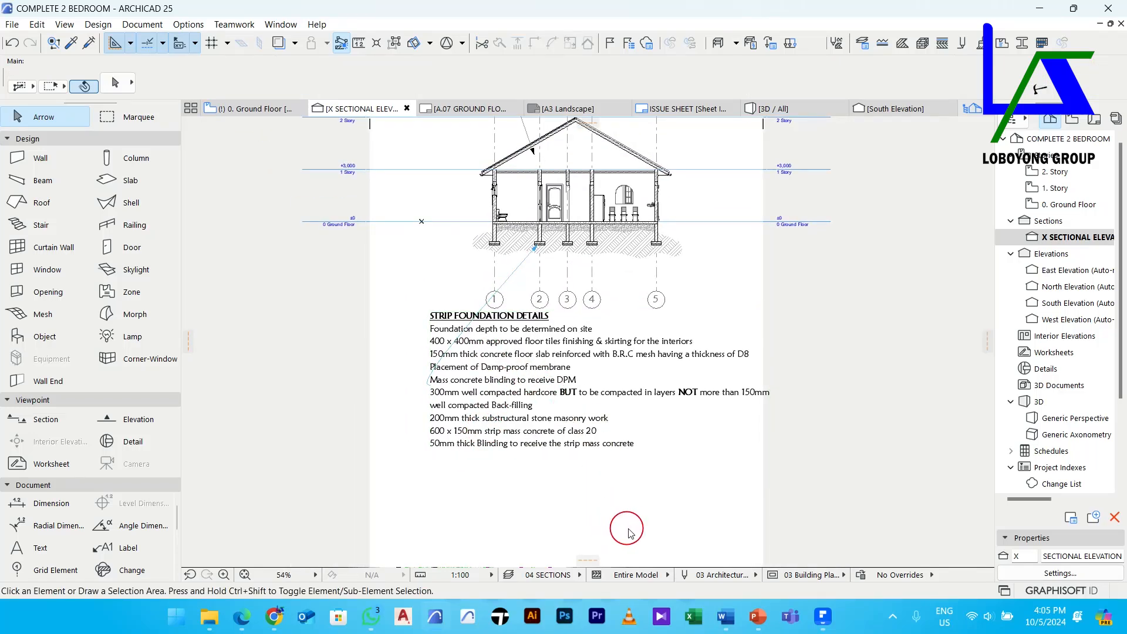
{"action": "middle_click_drag", "start_coordinate": [635, 535], "coordinate": [639, 549]}
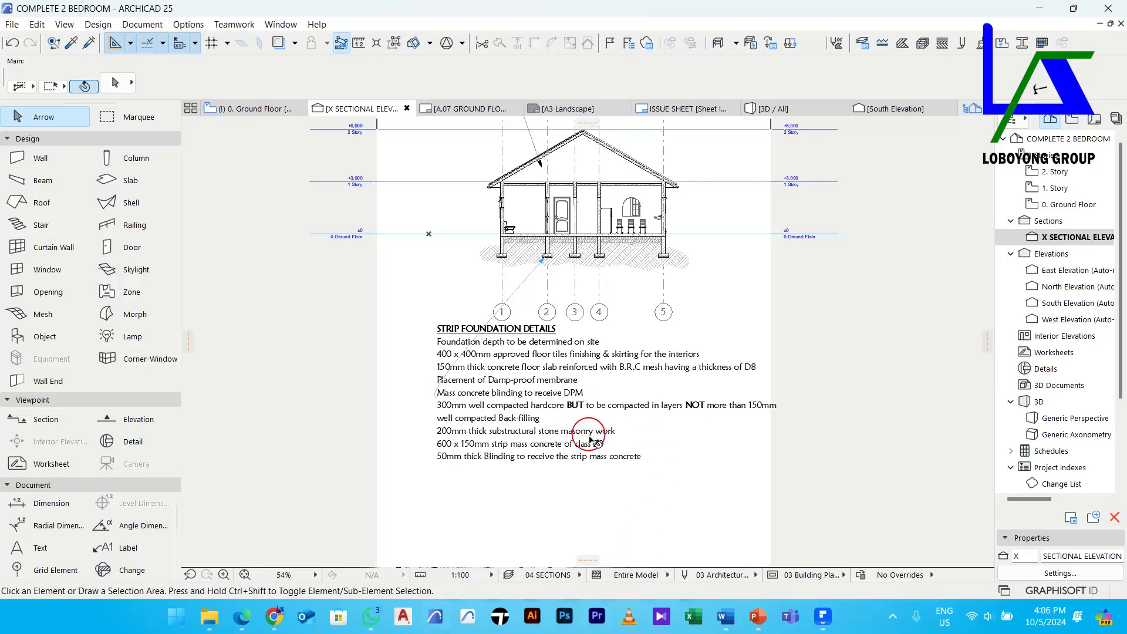
Select the foundation label and move its arrowhead to the bottom edge of the strip footing on grid line 1
{"action": "left_click", "coordinate": [534, 427]}
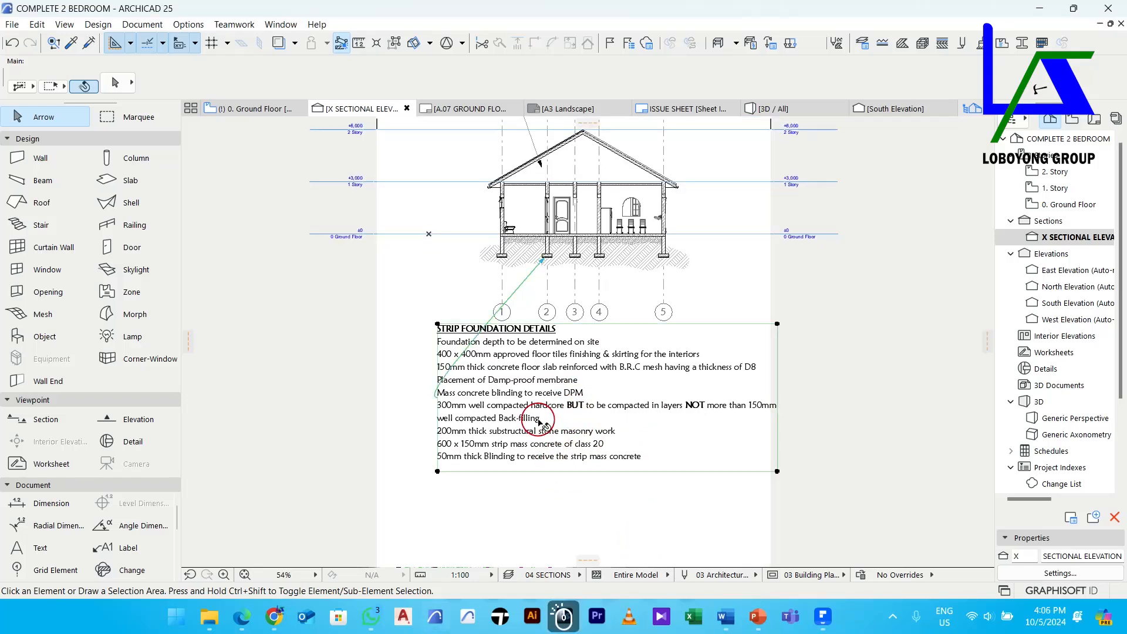
{"action": "scroll", "coordinate": [528, 271], "scroll_direction": "up", "scroll_amount": 4}
{"action": "scroll", "coordinate": [553, 265], "scroll_direction": "up", "scroll_amount": 4}
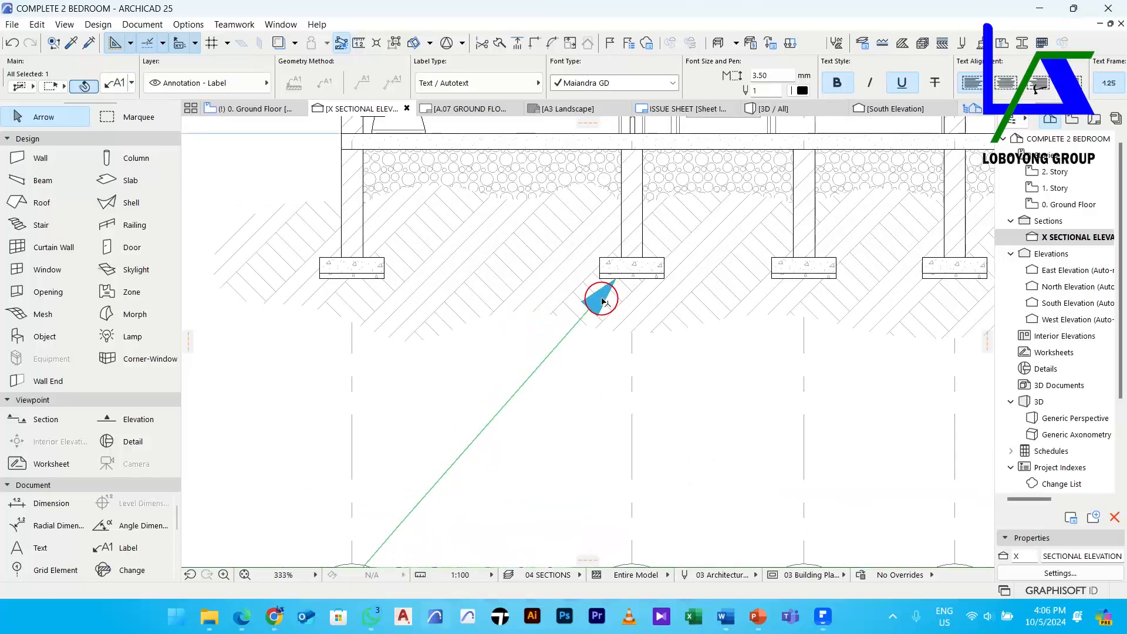
{"action": "left_click", "coordinate": [603, 297]}
{"action": "left_click_drag", "start_coordinate": [614, 280], "coordinate": [331, 270]}
{"action": "scroll", "coordinate": [427, 289], "scroll_direction": "down", "scroll_amount": 6}
{"action": "scroll", "coordinate": [405, 294], "scroll_direction": "down", "scroll_amount": 1}
{"action": "scroll", "coordinate": [504, 264], "scroll_direction": "down", "scroll_amount": 1}
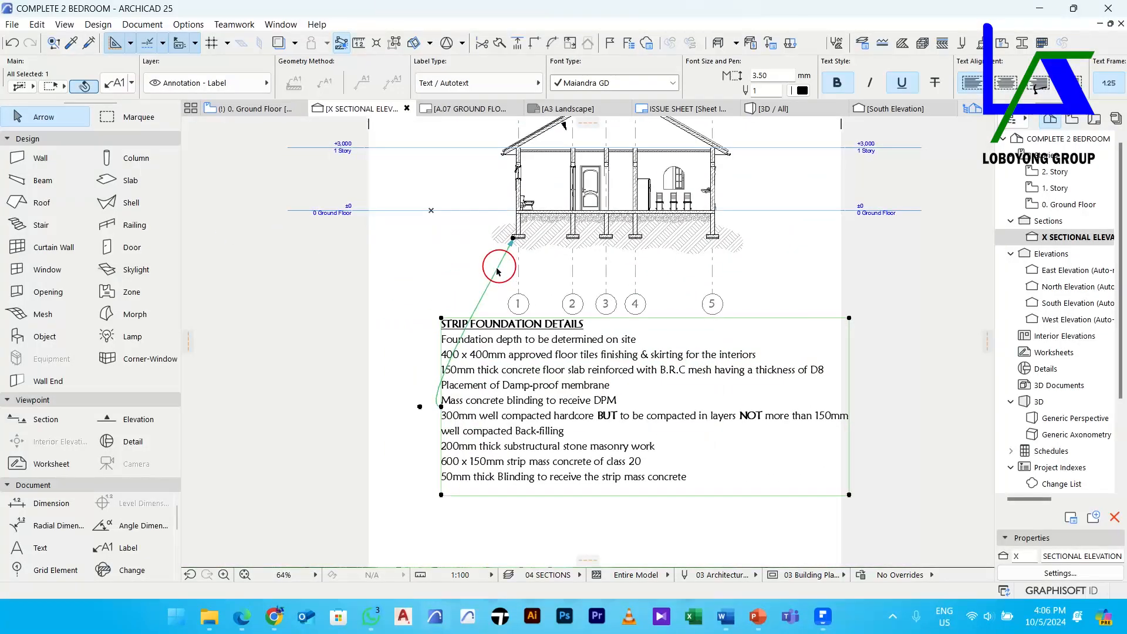
{"action": "scroll", "coordinate": [481, 390], "scroll_direction": "down", "scroll_amount": 1}
{"action": "scroll", "coordinate": [480, 390], "scroll_direction": "down", "scroll_amount": 1}
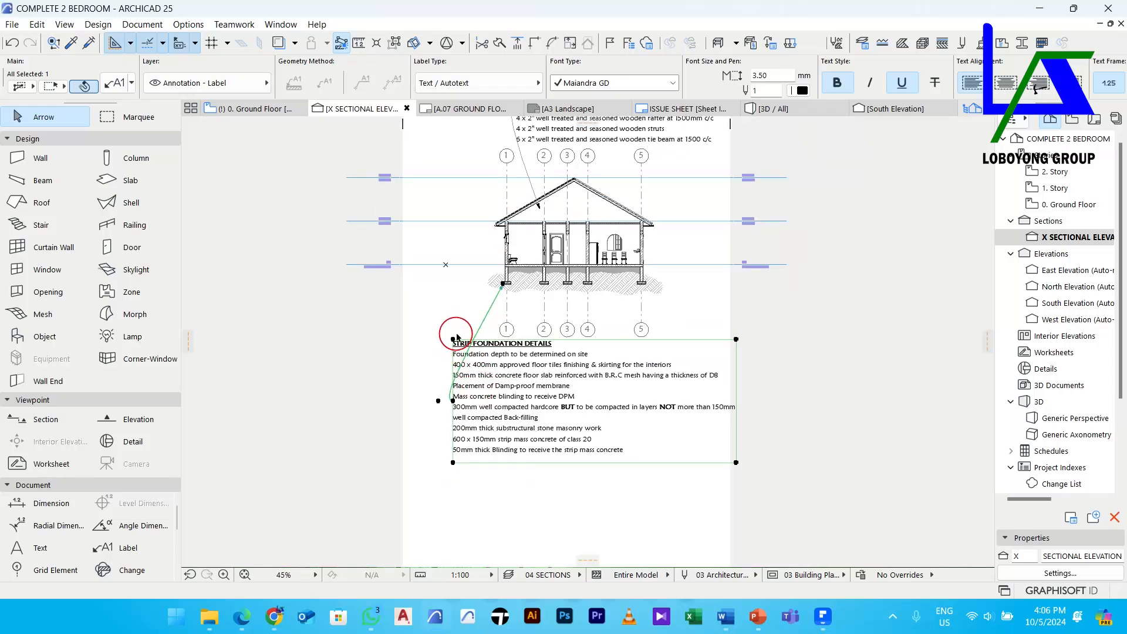
{"action": "left_click", "coordinate": [472, 340]}
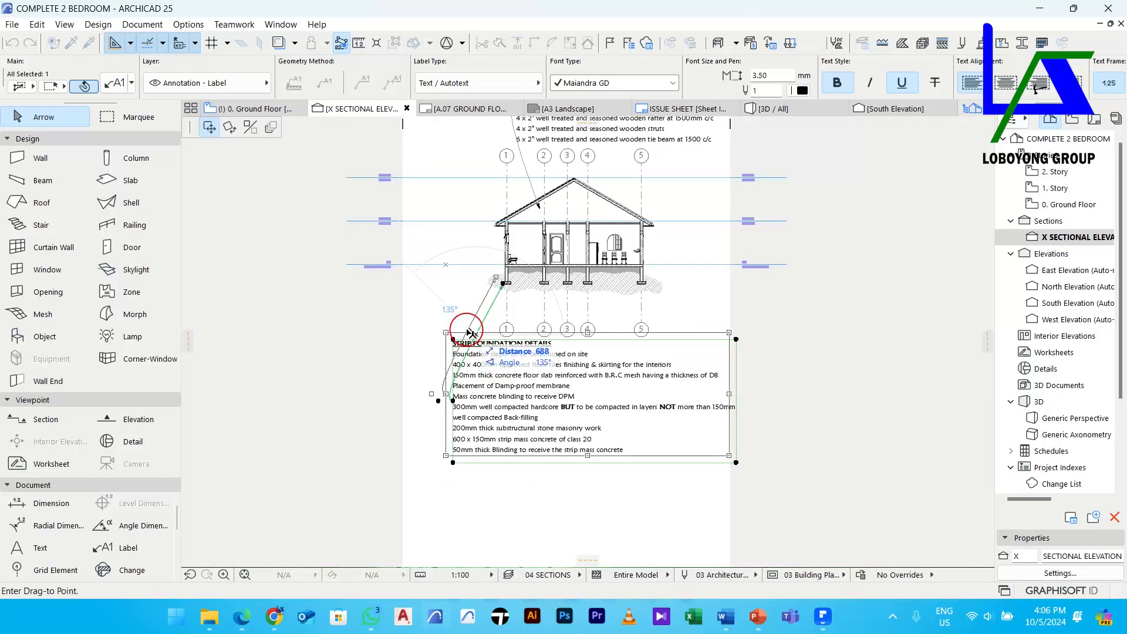
{"action": "key", "text": "Escape"}
Reposition the foundation text block just beneath the lower grid markers, with its left edge outside grid line 1
{"action": "left_click", "coordinate": [454, 340]}
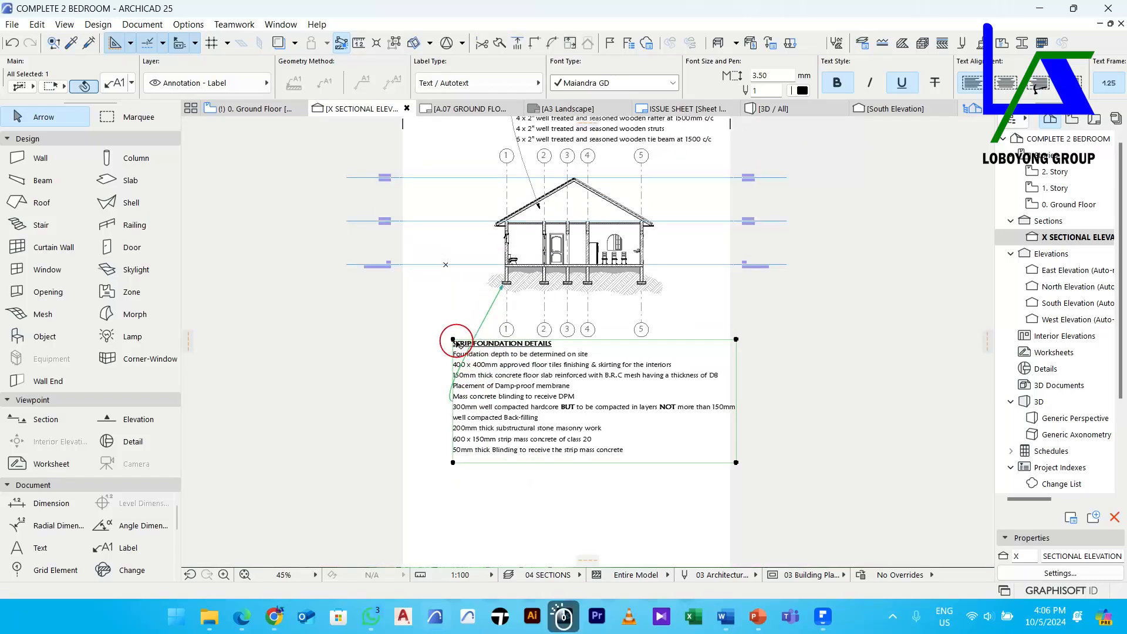
{"action": "scroll", "coordinate": [510, 301], "scroll_direction": "up", "scroll_amount": 2}
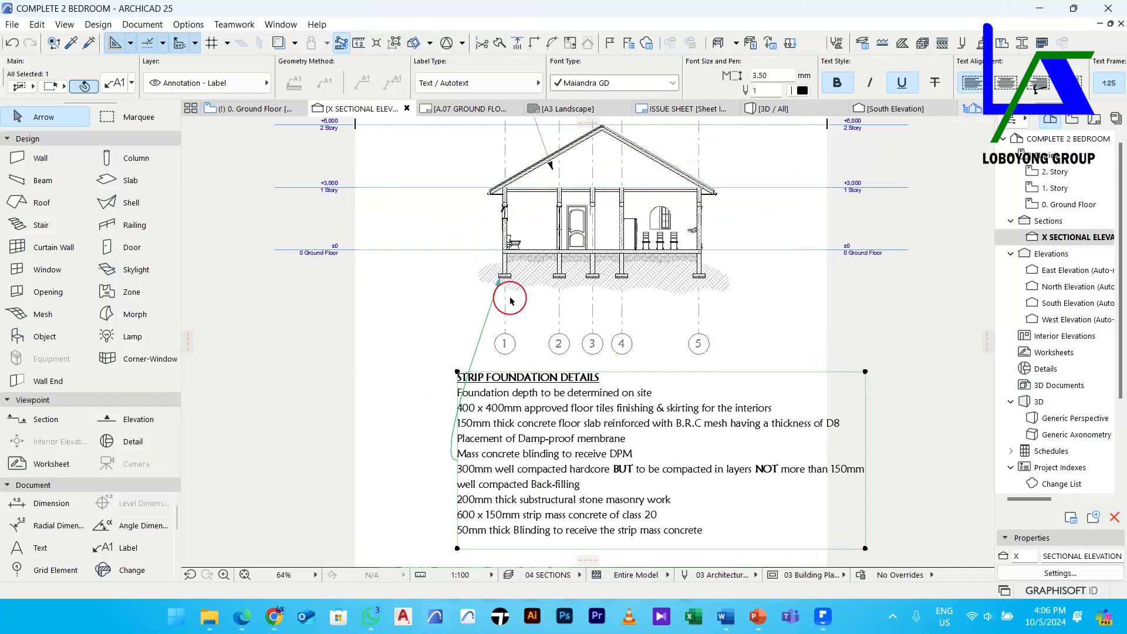
{"action": "left_click", "coordinate": [457, 549]}
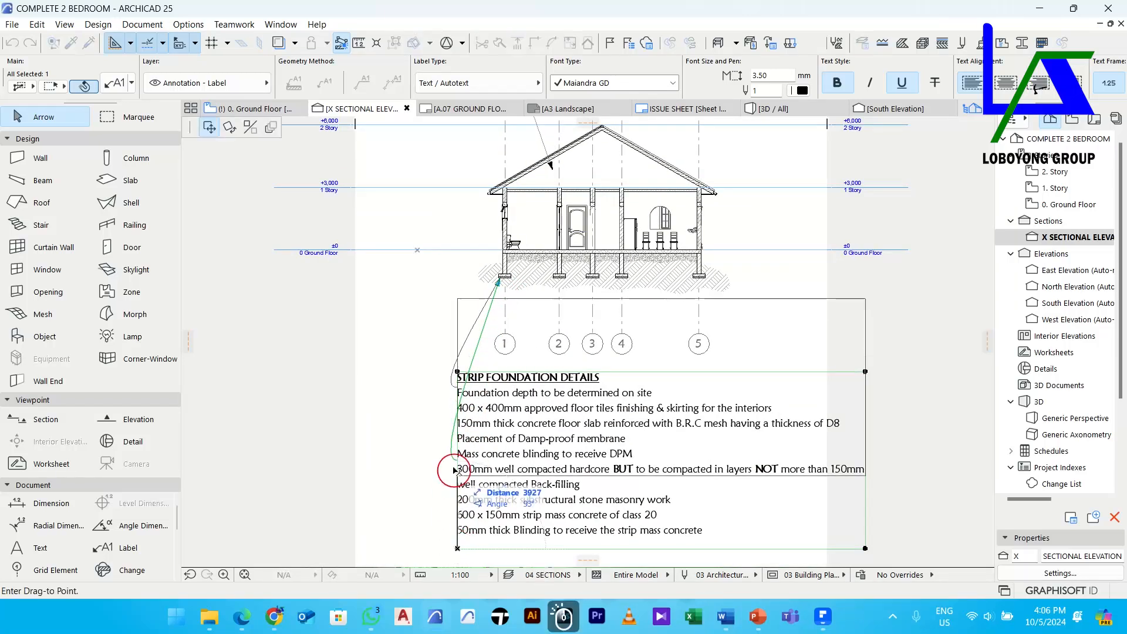
{"action": "left_click", "coordinate": [433, 450]}
{"action": "middle_click_drag", "start_coordinate": [483, 412], "coordinate": [504, 449]}
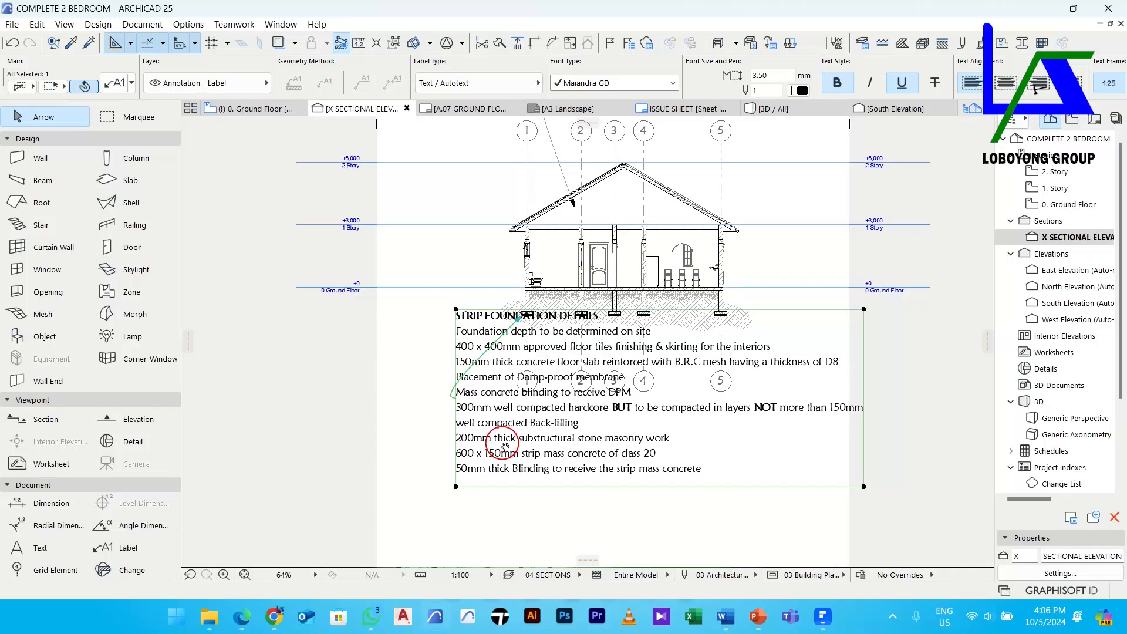
{"action": "left_click", "coordinate": [456, 486]}
{"action": "middle_click_drag", "start_coordinate": [423, 521], "coordinate": [430, 382]}
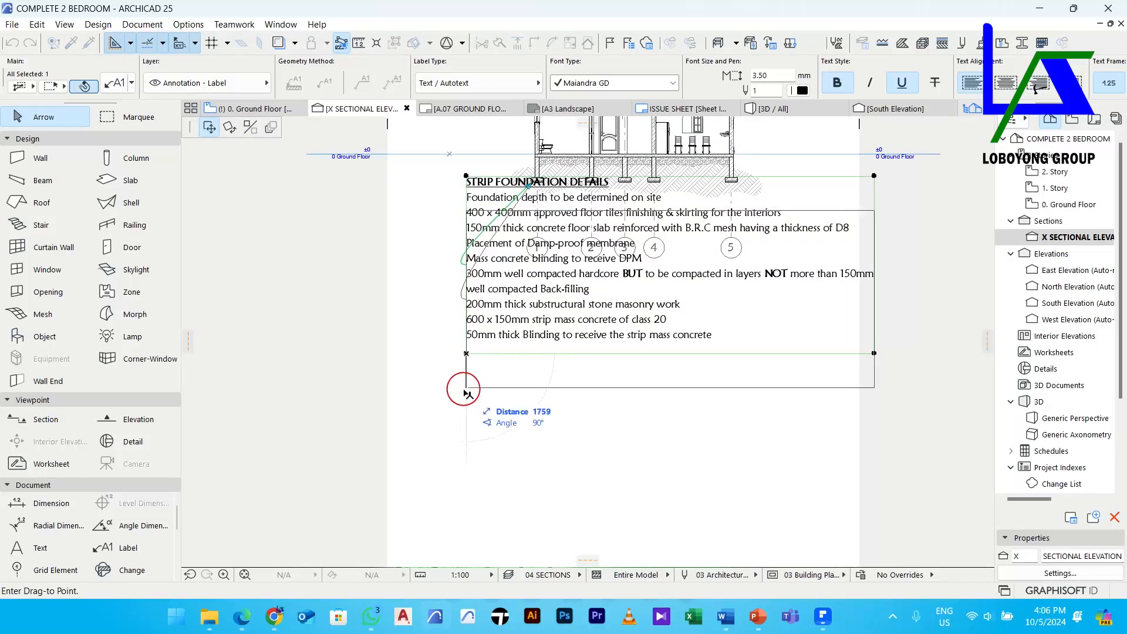
{"action": "left_click", "coordinate": [462, 441]}
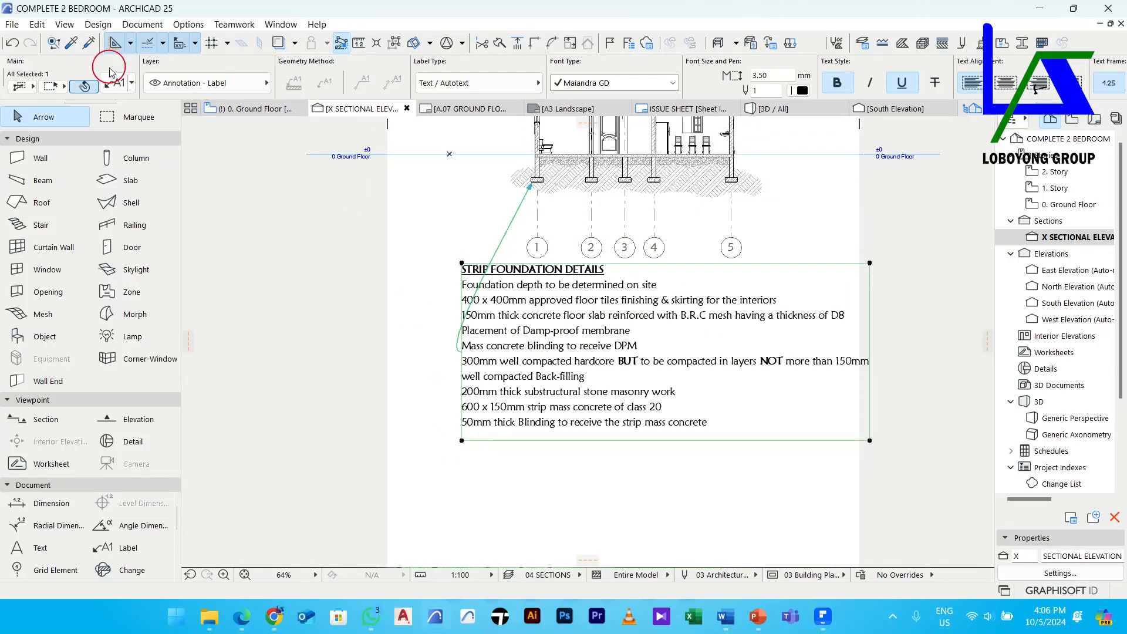
Change the foundation label's pointer connection to the top of its text block
{"action": "key", "text": "ctrl+t"}
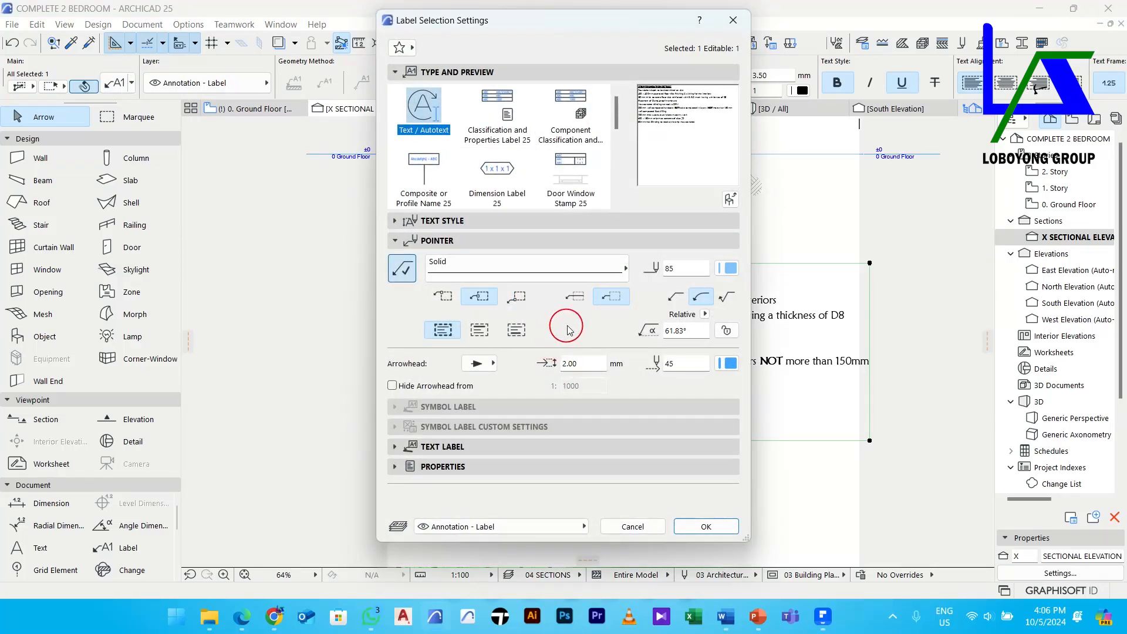
{"action": "left_click", "coordinate": [447, 297]}
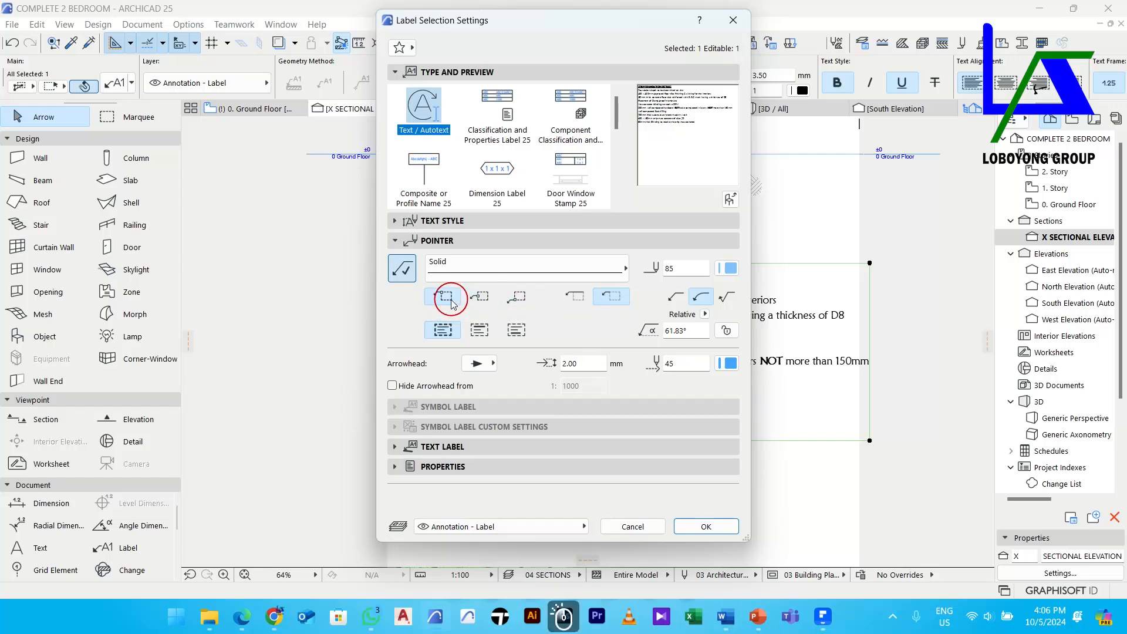
{"action": "left_click", "coordinate": [706, 526]}
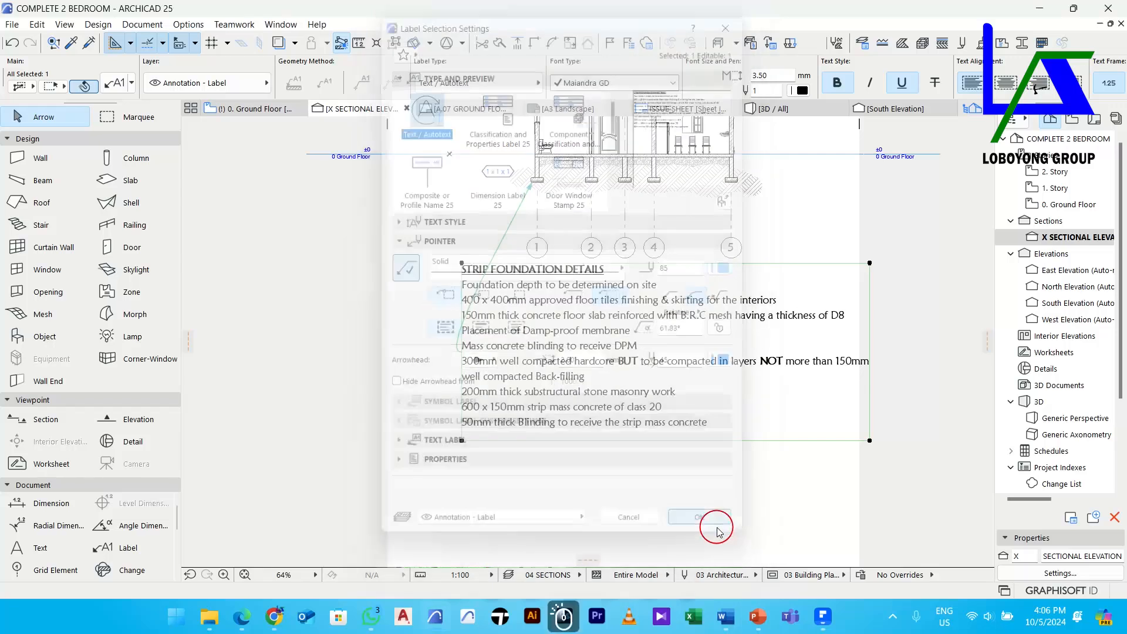
{"action": "scroll", "coordinate": [531, 359], "scroll_direction": "down", "scroll_amount": 1}
{"action": "scroll", "coordinate": [531, 359], "scroll_direction": "up", "scroll_amount": 1}
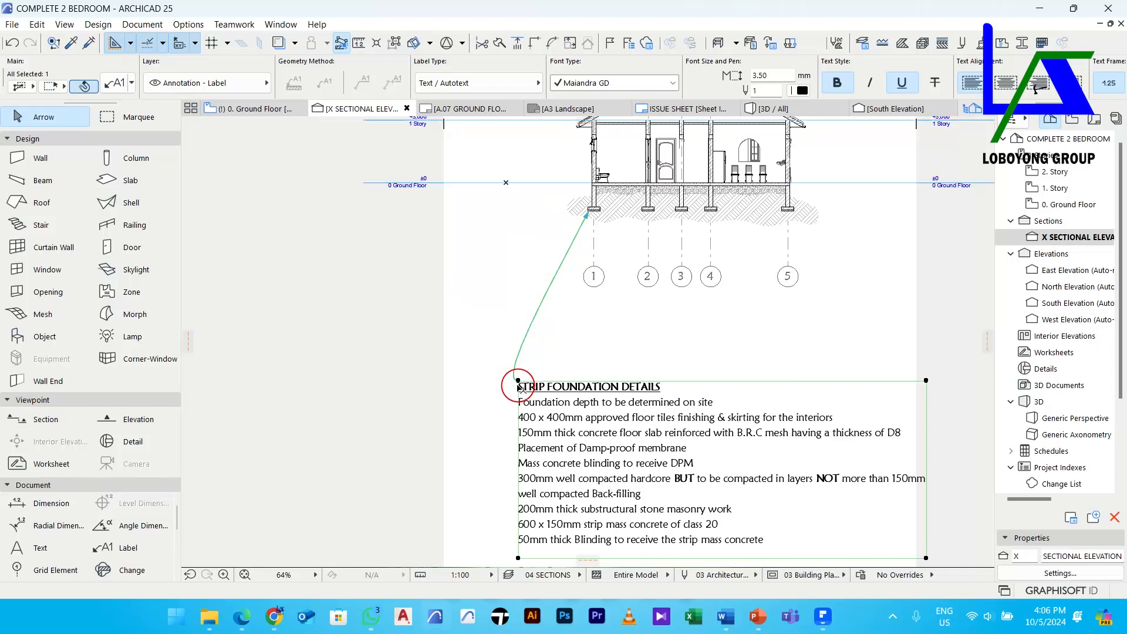
Move the foundation text block about 4500 mm up and slightly right, back beneath the lower grid markers
{"action": "left_click", "coordinate": [519, 377]}
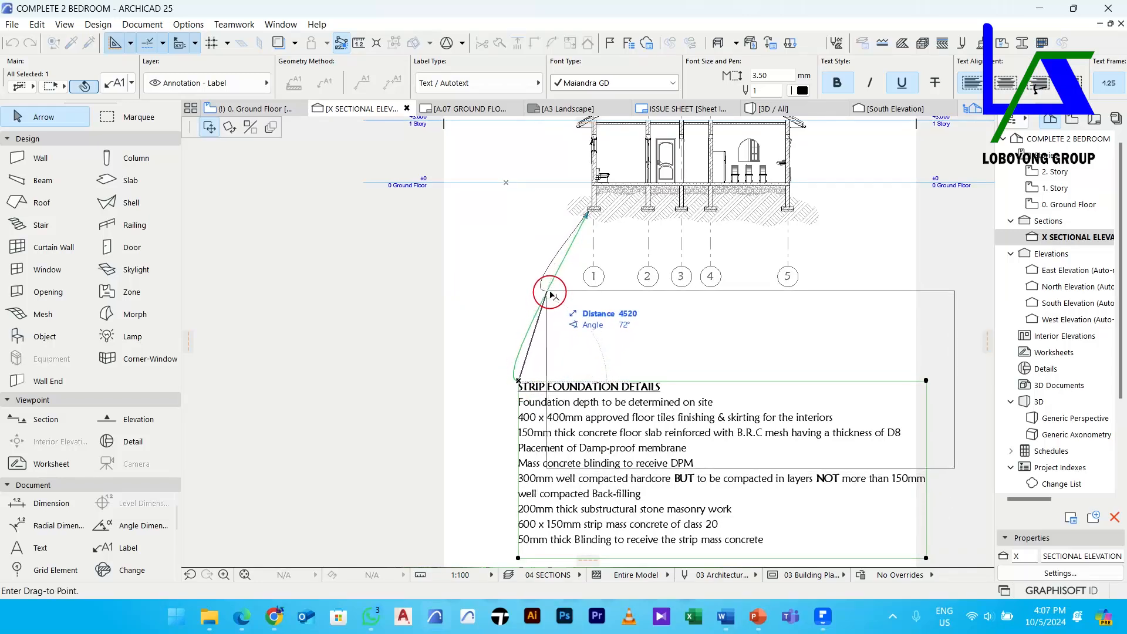
{"action": "left_click", "coordinate": [546, 294]}
{"action": "scroll", "coordinate": [573, 258], "scroll_direction": "up", "scroll_amount": 5}
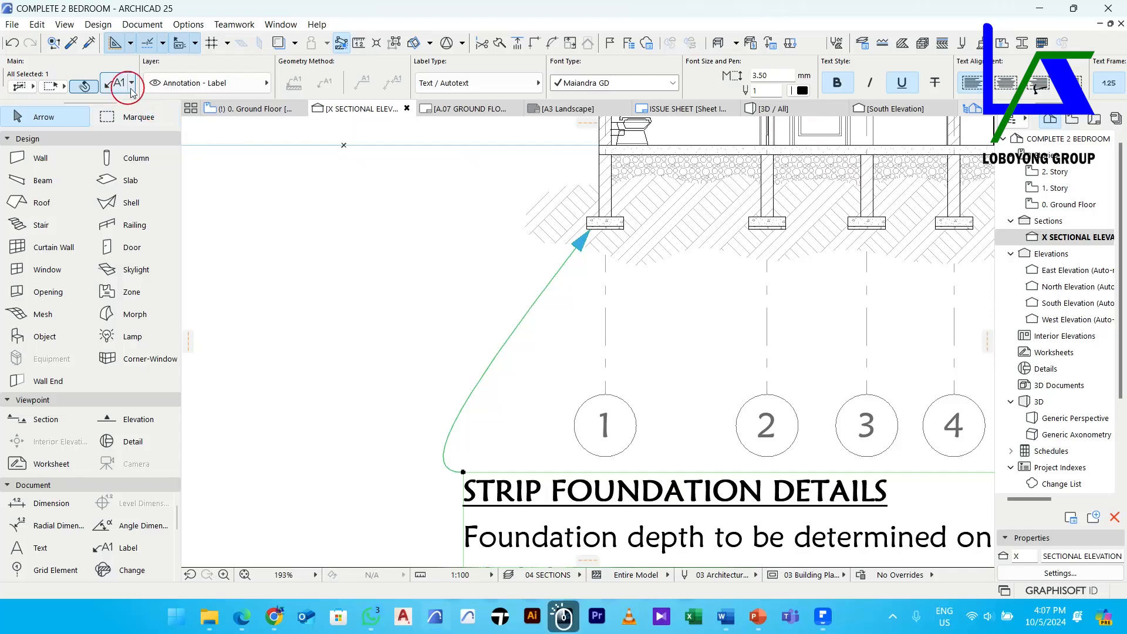
Set the foundation label's arrowhead to black pen 1 and its pointer line to a grey pen
{"action": "key", "text": "ctrl+t"}
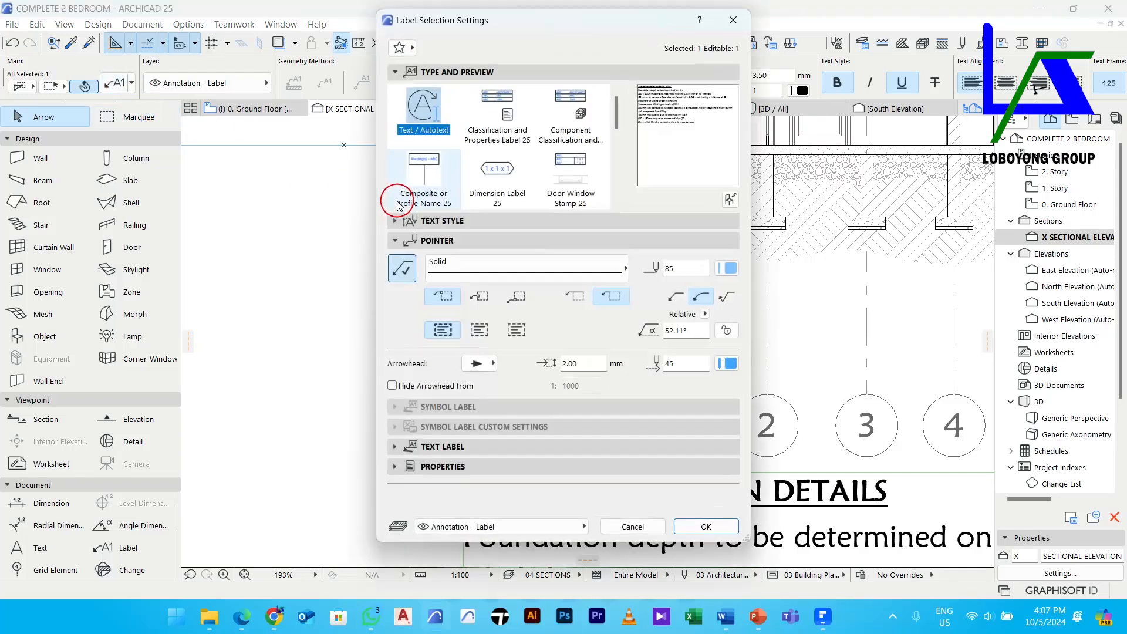
{"action": "left_click", "coordinate": [728, 364]}
{"action": "left_click", "coordinate": [747, 363]}
{"action": "left_click", "coordinate": [728, 268]}
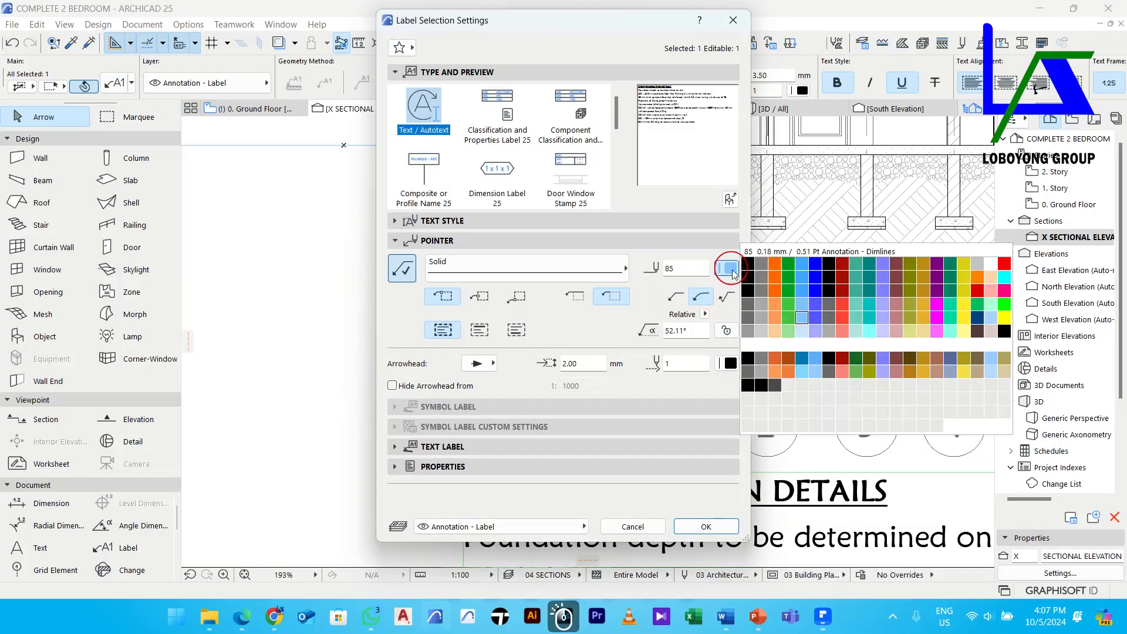
{"action": "left_click", "coordinate": [747, 331]}
{"action": "left_click", "coordinate": [707, 527]}
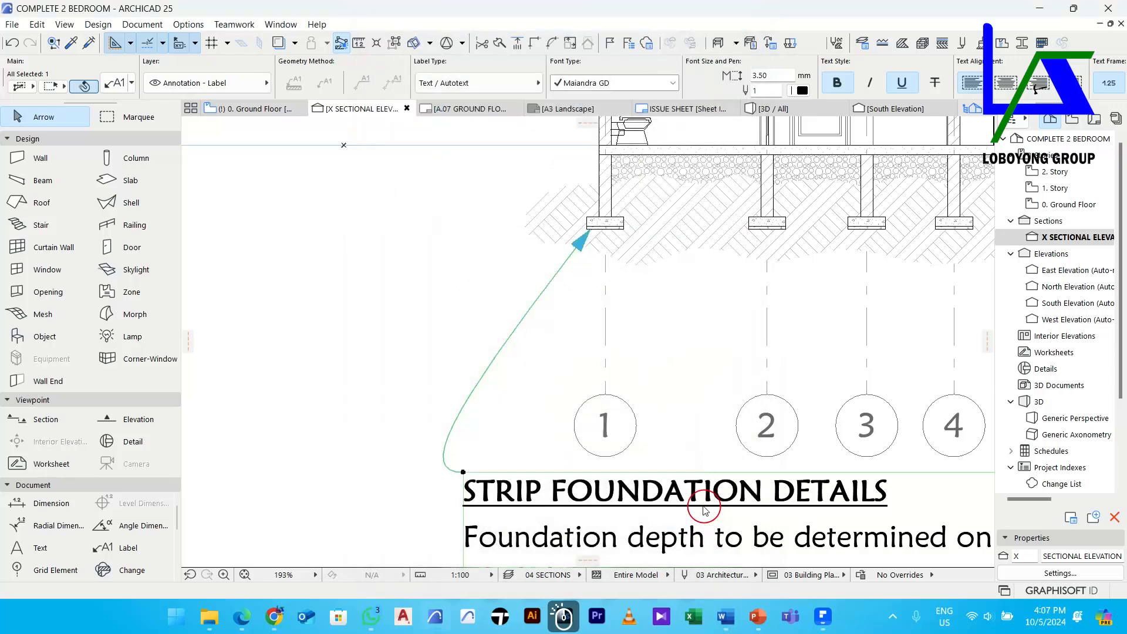
{"action": "left_click", "coordinate": [443, 314]}
Move the strip foundation text block further left, keeping it level just beneath the lower grid markers
{"action": "scroll", "coordinate": [444, 323], "scroll_direction": "down", "scroll_amount": 2}
{"action": "scroll", "coordinate": [444, 321], "scroll_direction": "down", "scroll_amount": 4}
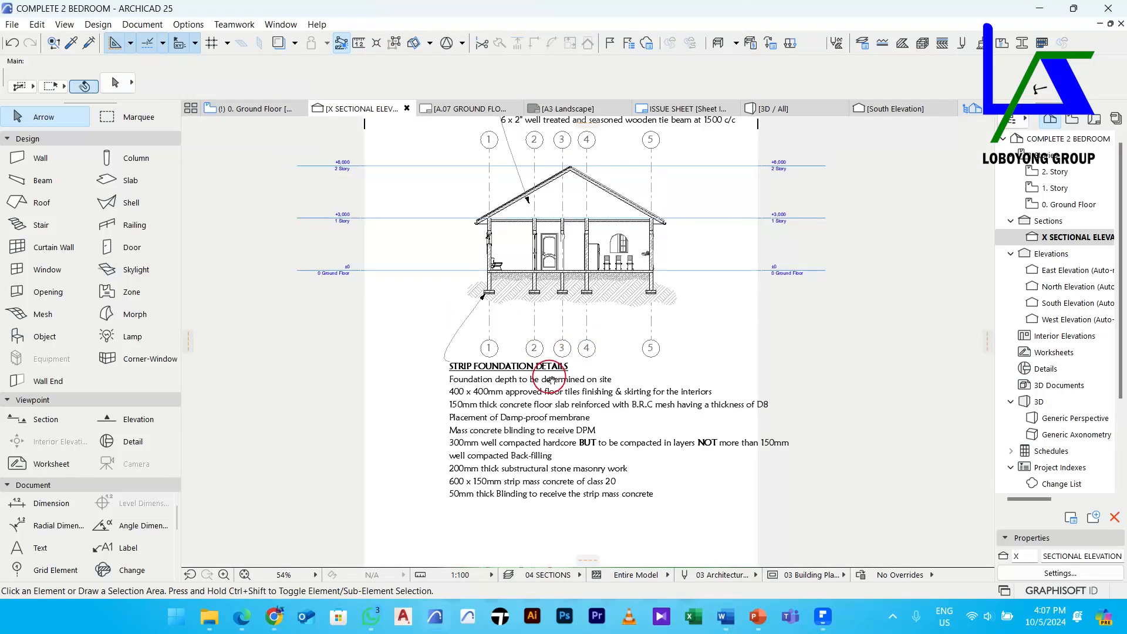
{"action": "middle_click_drag", "start_coordinate": [550, 378], "coordinate": [550, 399]}
{"action": "middle_click_drag", "start_coordinate": [562, 341], "coordinate": [561, 353]}
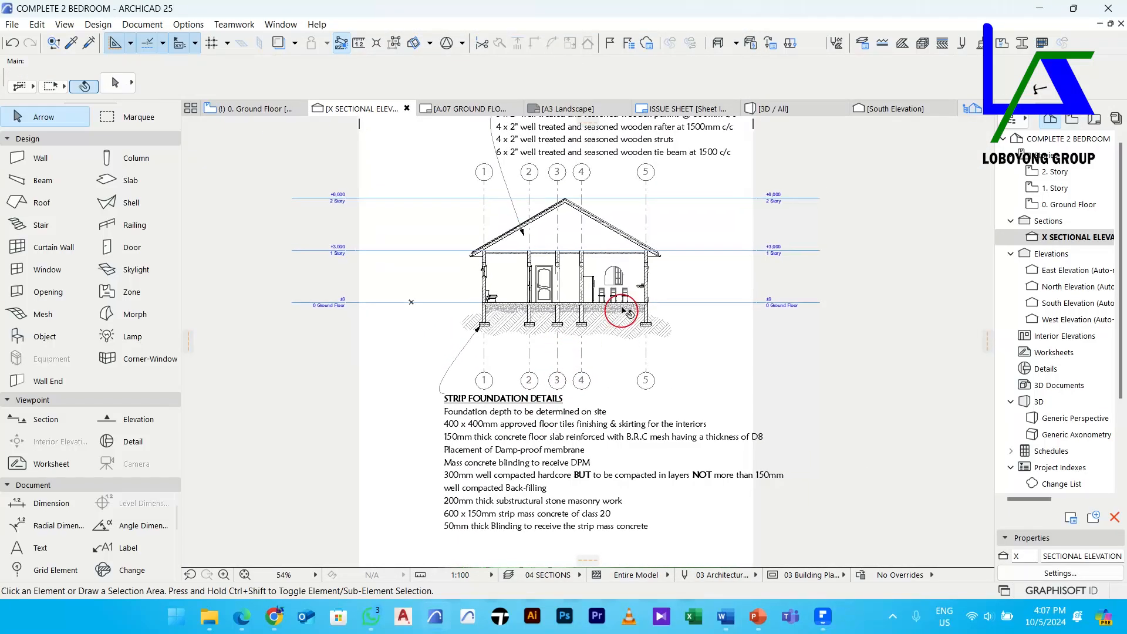
{"action": "middle_click_drag", "start_coordinate": [640, 433], "coordinate": [622, 370]}
{"action": "left_click", "coordinate": [507, 374]}
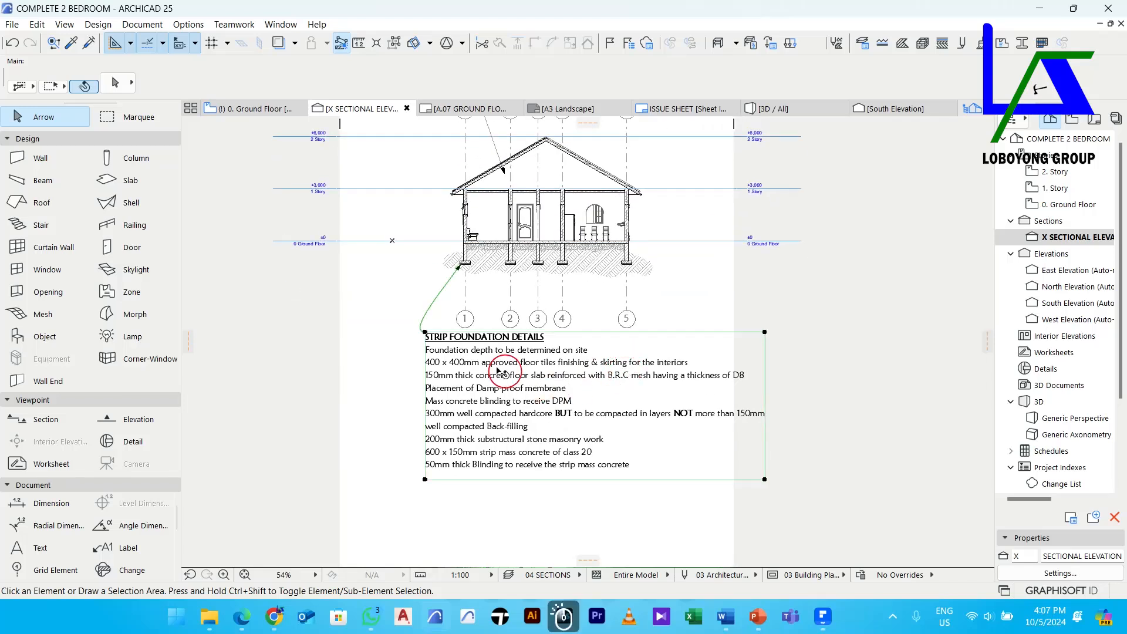
{"action": "scroll", "coordinate": [423, 330], "scroll_direction": "up", "scroll_amount": 3}
{"action": "left_click", "coordinate": [422, 330]}
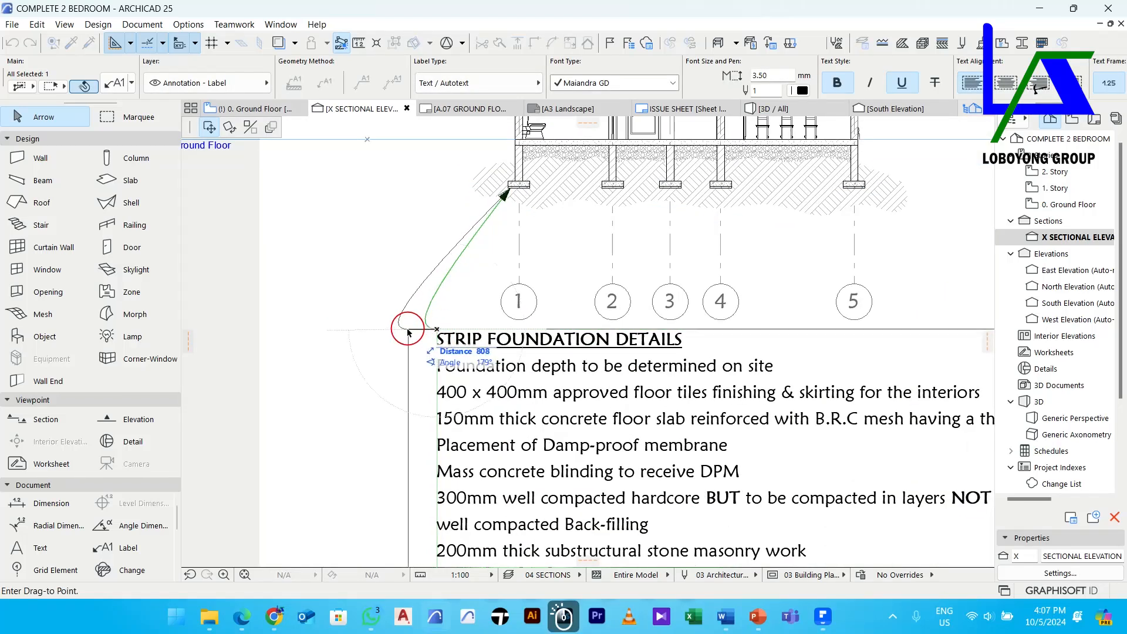
{"action": "left_click", "coordinate": [397, 333]}
{"action": "scroll", "coordinate": [405, 326], "scroll_direction": "down", "scroll_amount": 4}
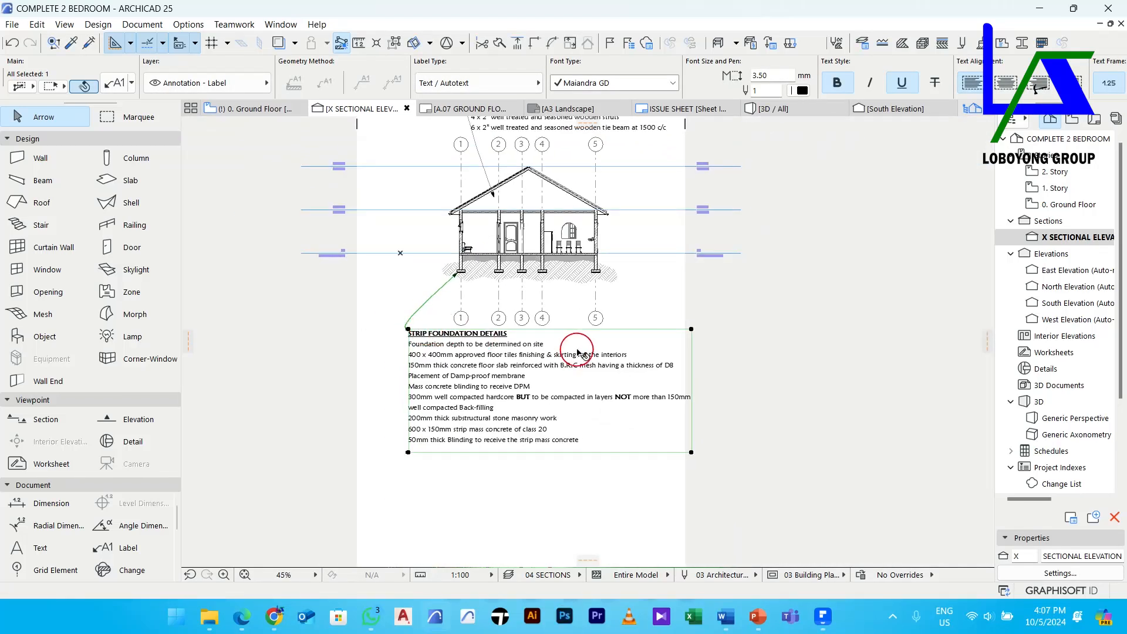
{"action": "scroll", "coordinate": [432, 327], "scroll_direction": "up", "scroll_amount": 3}
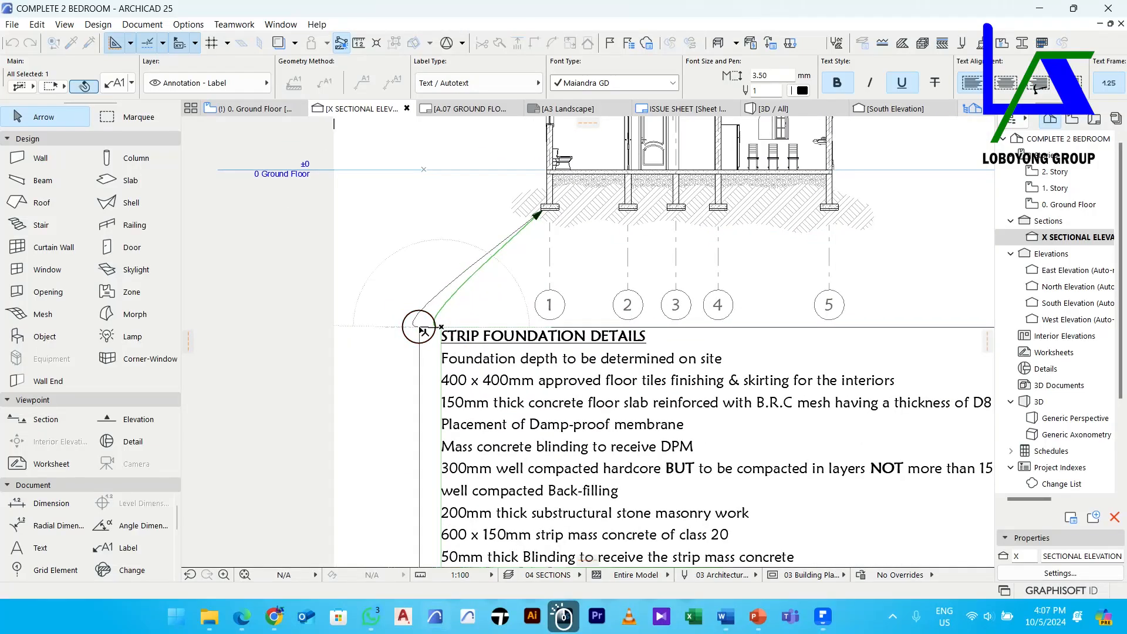
{"action": "scroll", "coordinate": [434, 331], "scroll_direction": "down", "scroll_amount": 5}
{"action": "left_click", "coordinate": [596, 311]}
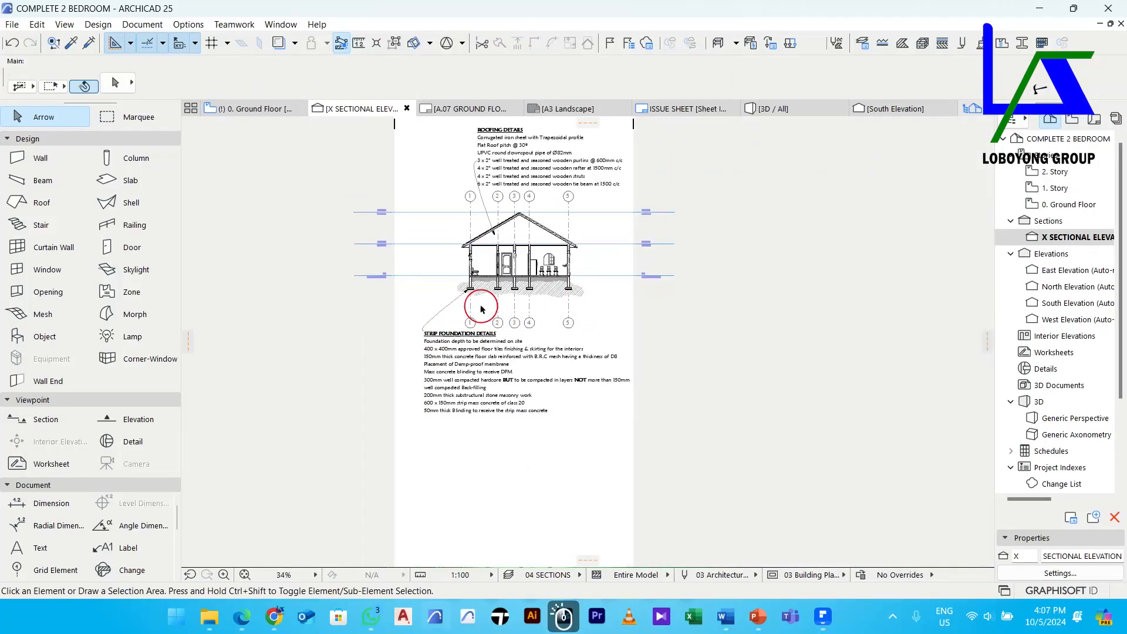
Examine the section's strip footings, hardcore and ground hatching together with the roofing and foundation labels
{"action": "scroll", "coordinate": [576, 279], "scroll_direction": "up", "scroll_amount": 2}
{"action": "middle_click_drag", "start_coordinate": [548, 315], "coordinate": [549, 323]}
{"action": "scroll", "coordinate": [510, 287], "scroll_direction": "up", "scroll_amount": 2}
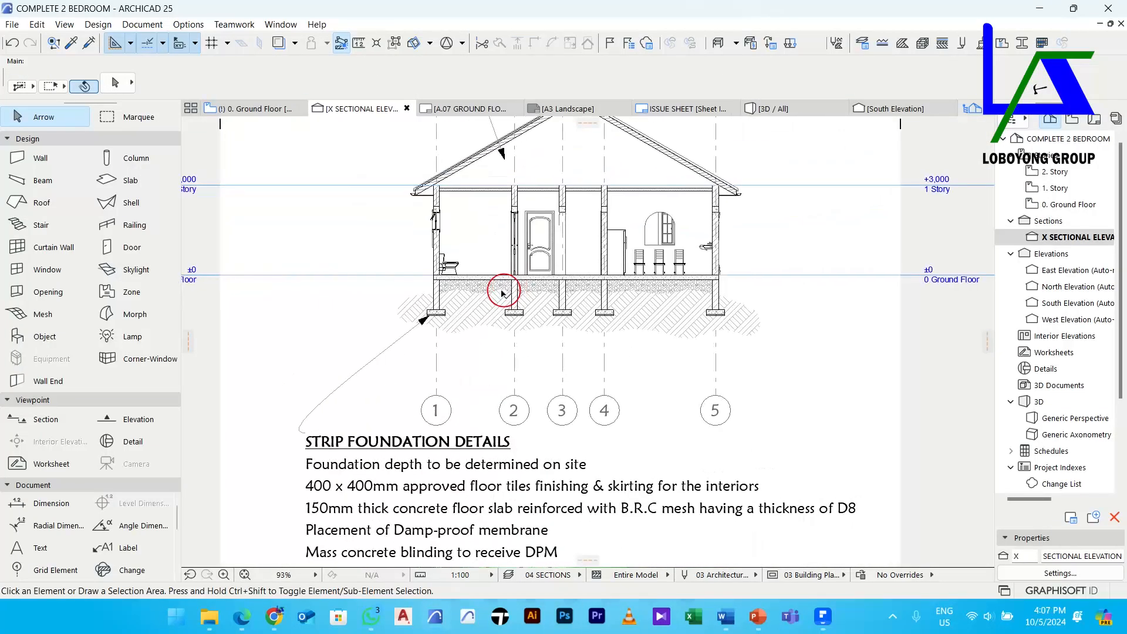
{"action": "scroll", "coordinate": [502, 292], "scroll_direction": "up", "scroll_amount": 3}
{"action": "scroll", "coordinate": [487, 297], "scroll_direction": "down", "scroll_amount": 2}
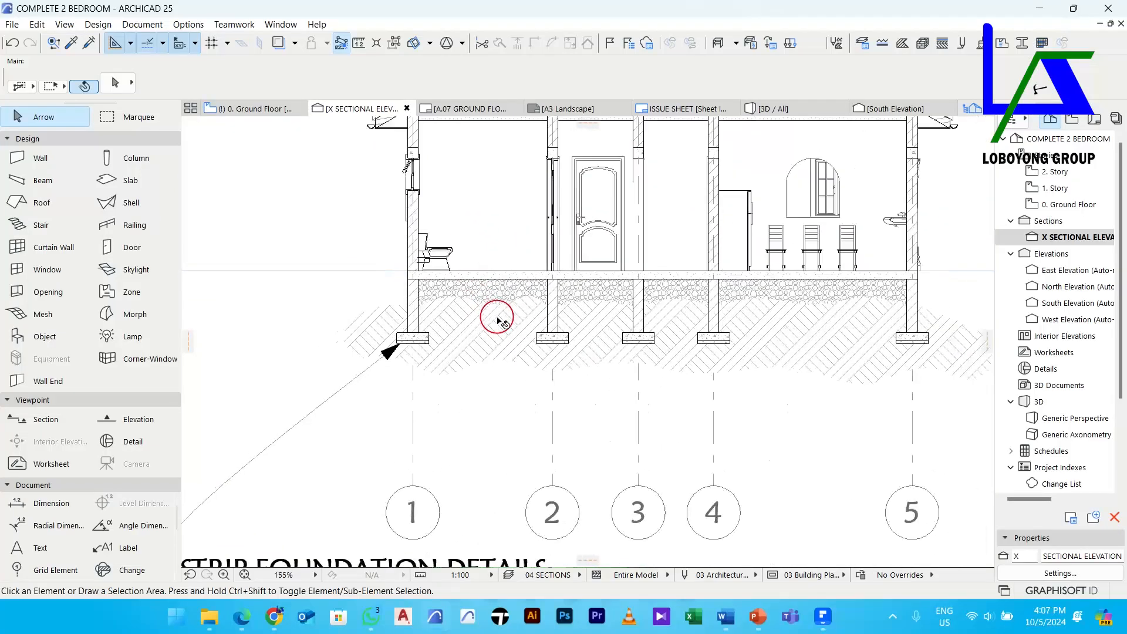
{"action": "scroll", "coordinate": [507, 391], "scroll_direction": "down", "scroll_amount": 2}
{"action": "mouse_move", "coordinate": [510, 404]}
{"action": "middle_mouse_down"}
{"action": "mouse_move", "coordinate": [512, 381]}
{"action": "mouse_move", "coordinate": [509, 413]}
{"action": "middle_mouse_up"}
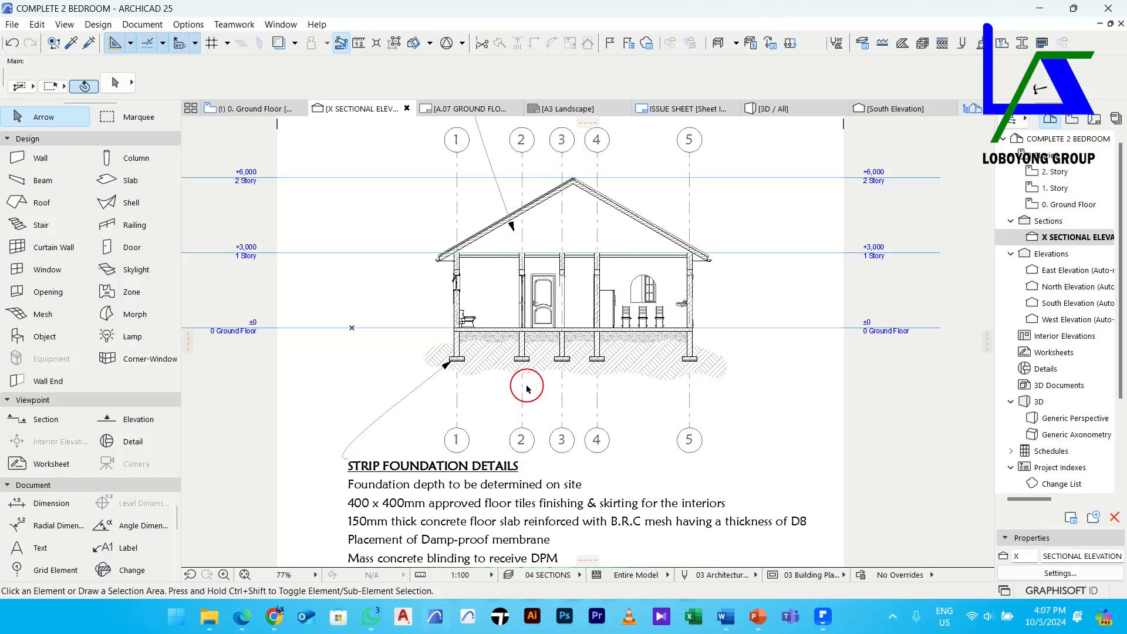
{"action": "middle_click_drag", "start_coordinate": [526, 388], "coordinate": [518, 367]}
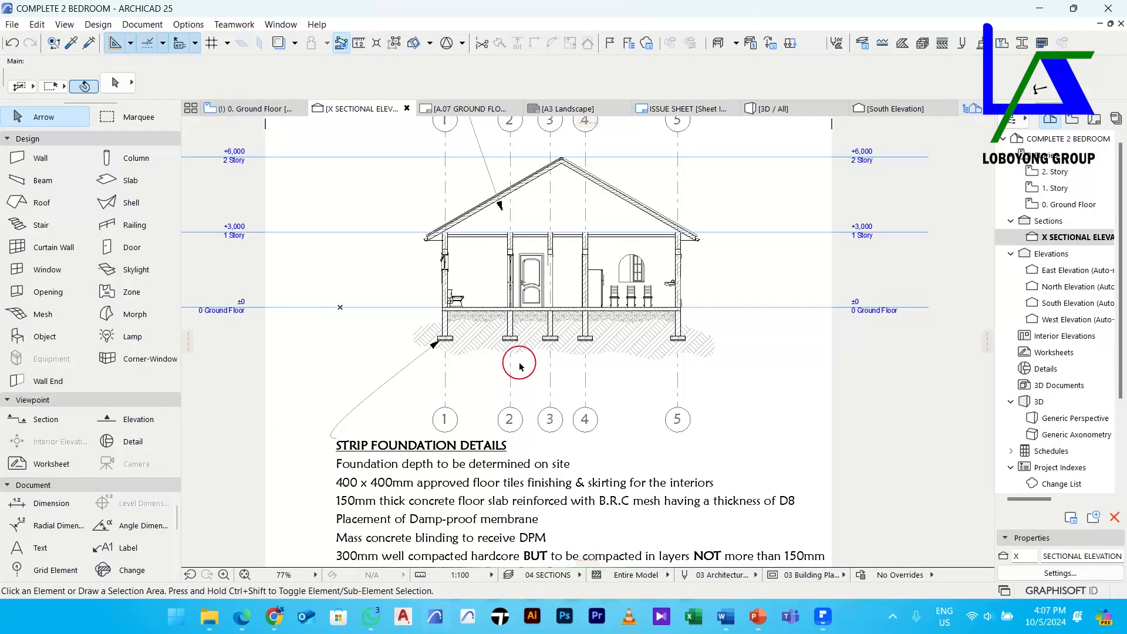
{"action": "scroll", "coordinate": [519, 368], "scroll_direction": "down", "scroll_amount": 5}
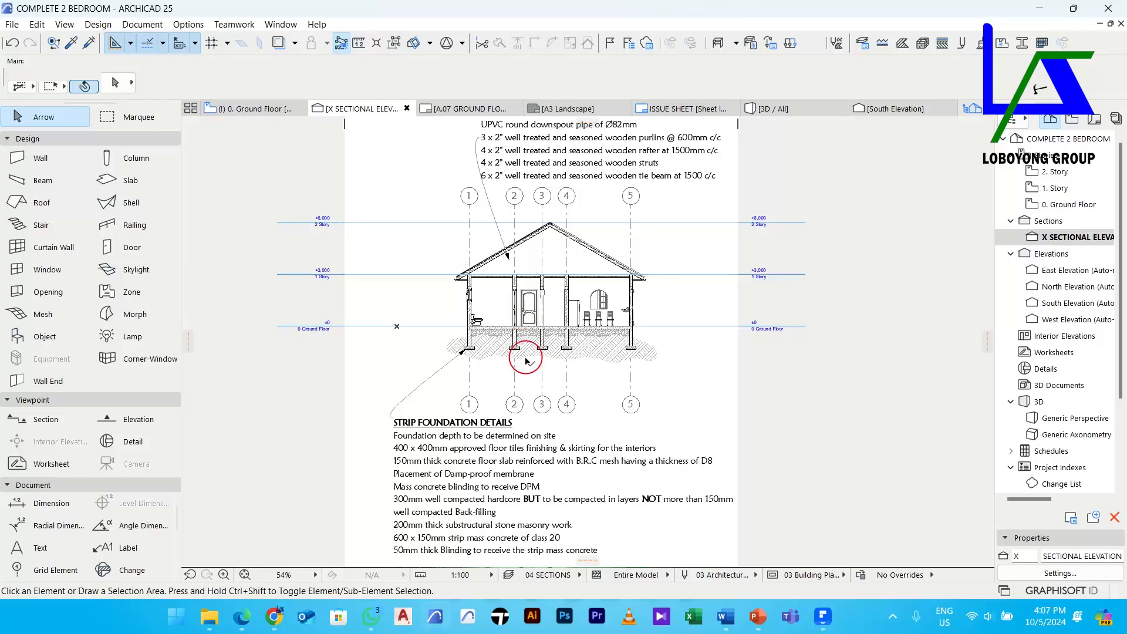
{"action": "scroll", "coordinate": [513, 356], "scroll_direction": "up", "scroll_amount": 2}
{"action": "scroll", "coordinate": [528, 365], "scroll_direction": "down", "scroll_amount": 2}
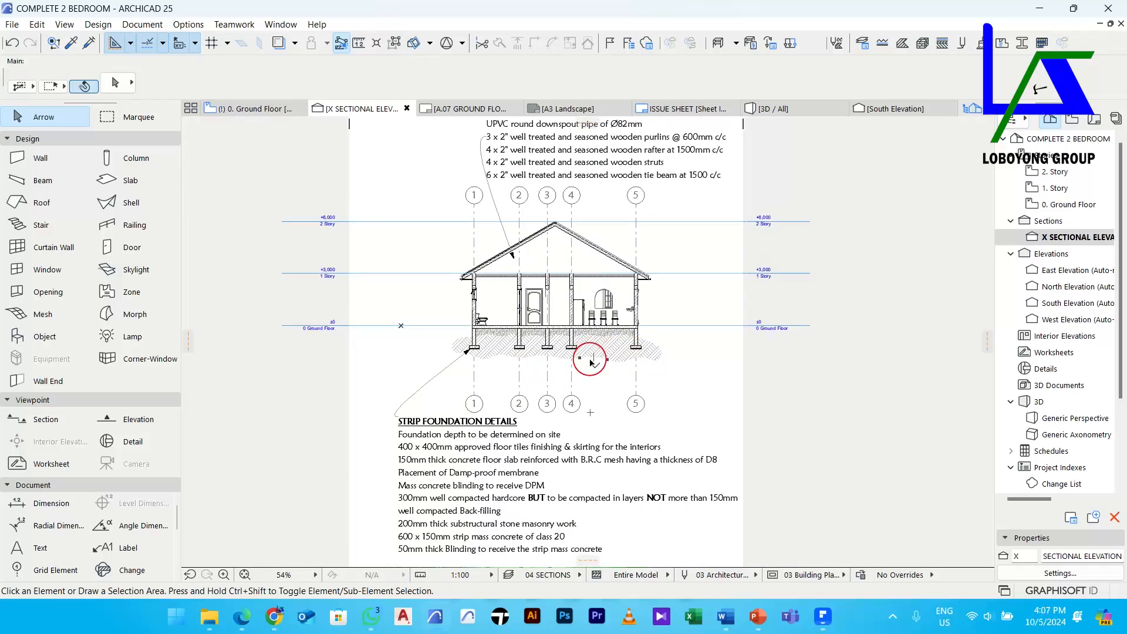
{"action": "scroll", "coordinate": [591, 362], "scroll_direction": "down", "scroll_amount": 1}
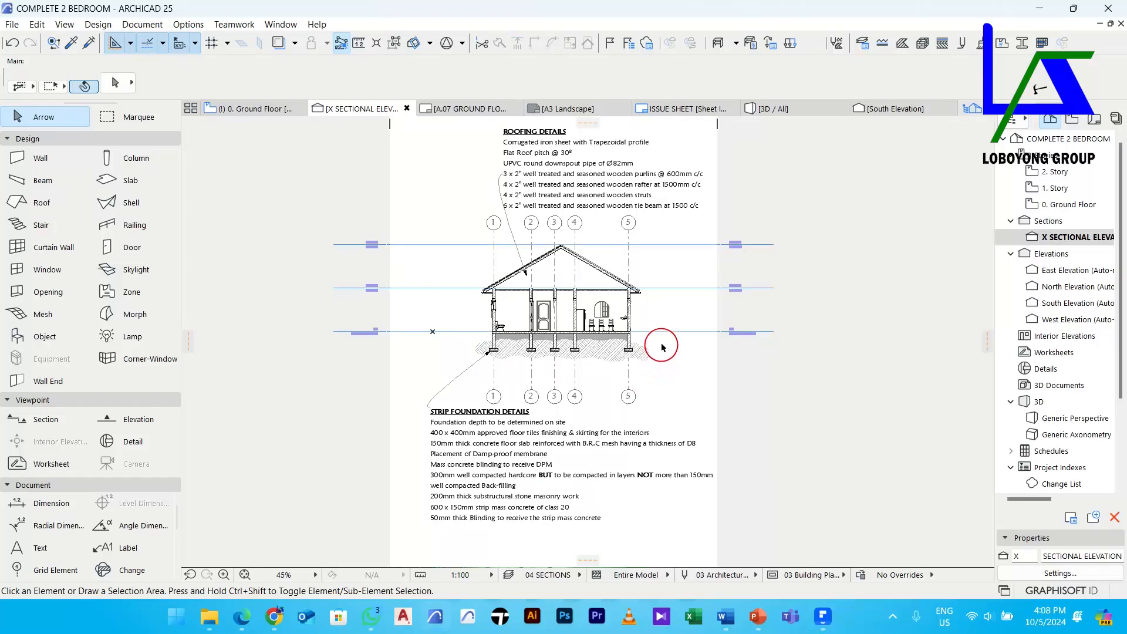
{"action": "scroll", "coordinate": [516, 376], "scroll_direction": "up", "scroll_amount": 3}
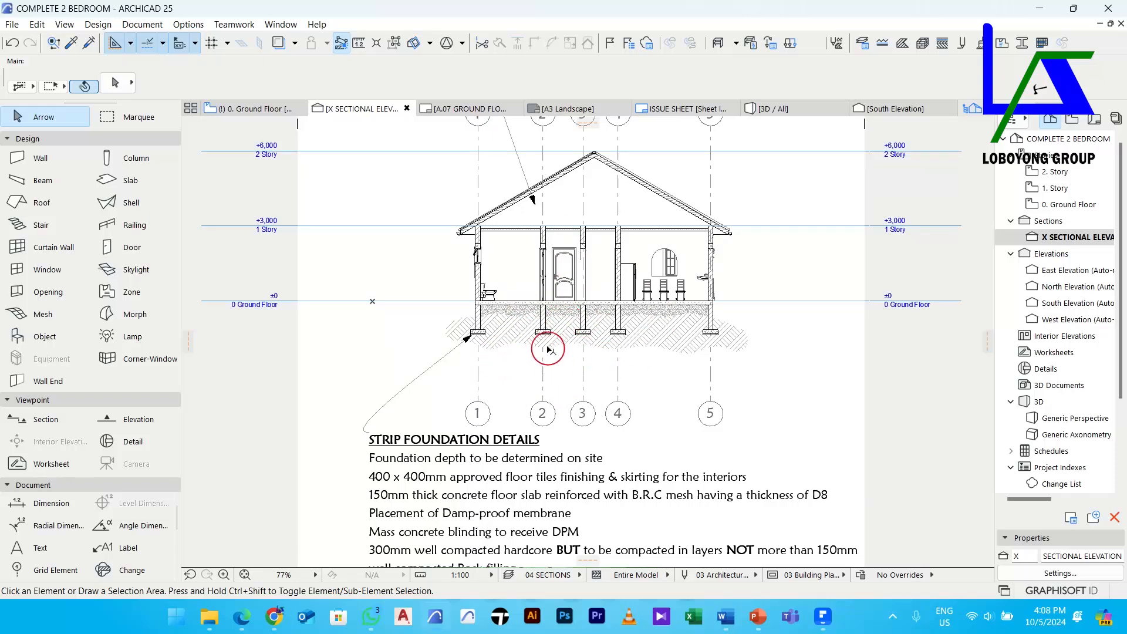
{"action": "scroll", "coordinate": [558, 369], "scroll_direction": "down", "scroll_amount": 2}
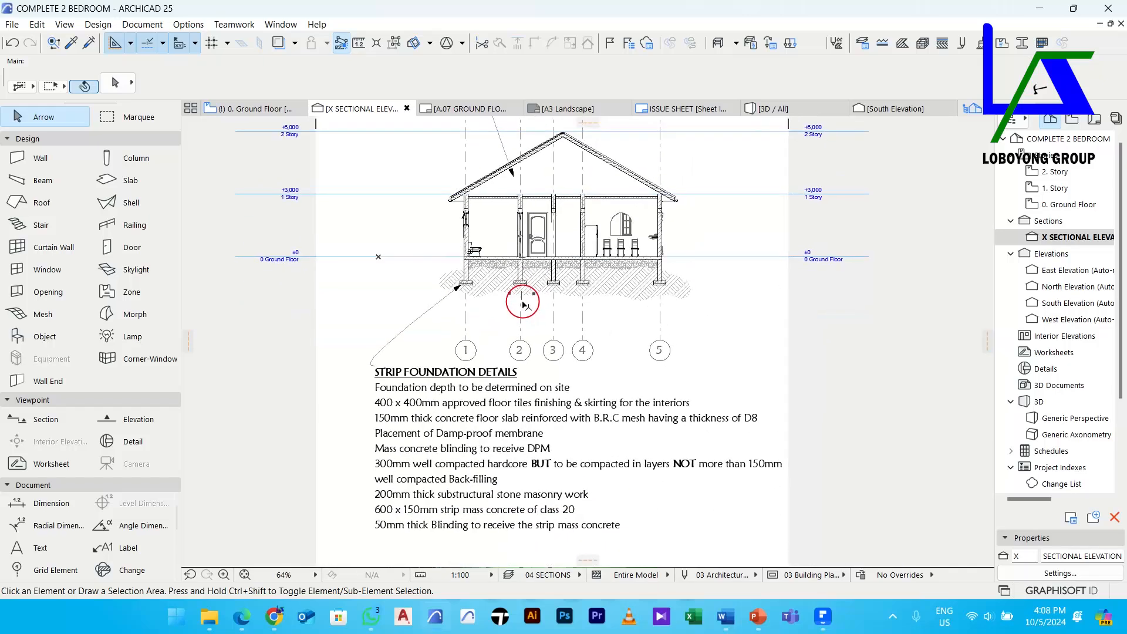
Create a rectangular detail around the footing on grid line 4, placing its marker below and between grid lines 4 and 5
{"action": "left_click", "coordinate": [120, 449]}
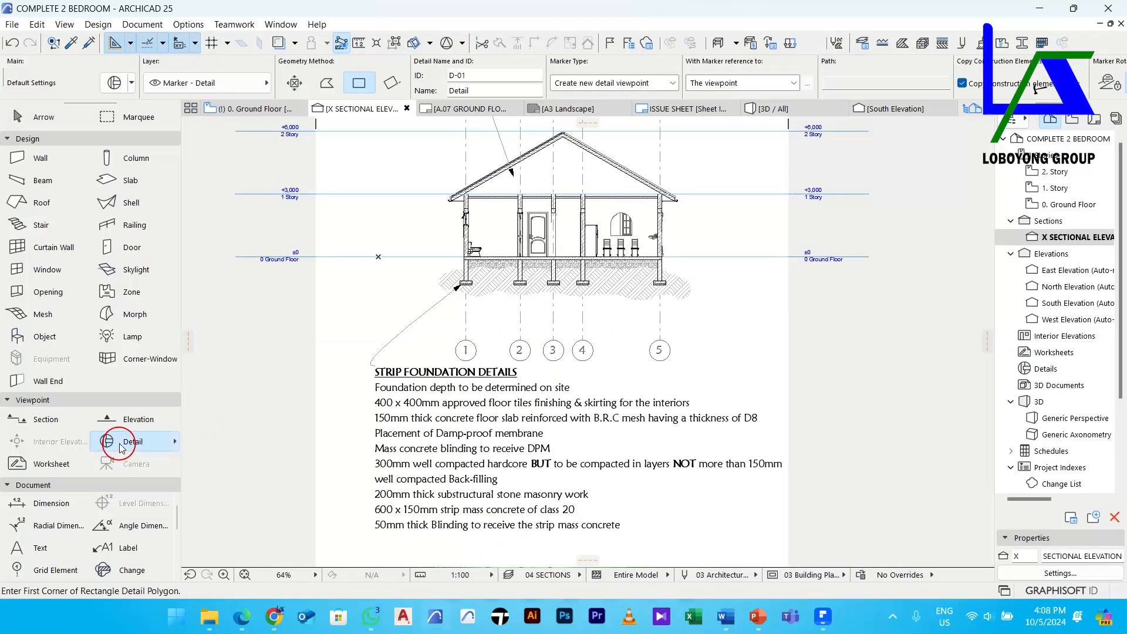
{"action": "scroll", "coordinate": [552, 262], "scroll_direction": "up", "scroll_amount": 3}
{"action": "middle_click_drag", "start_coordinate": [546, 330], "coordinate": [529, 334]}
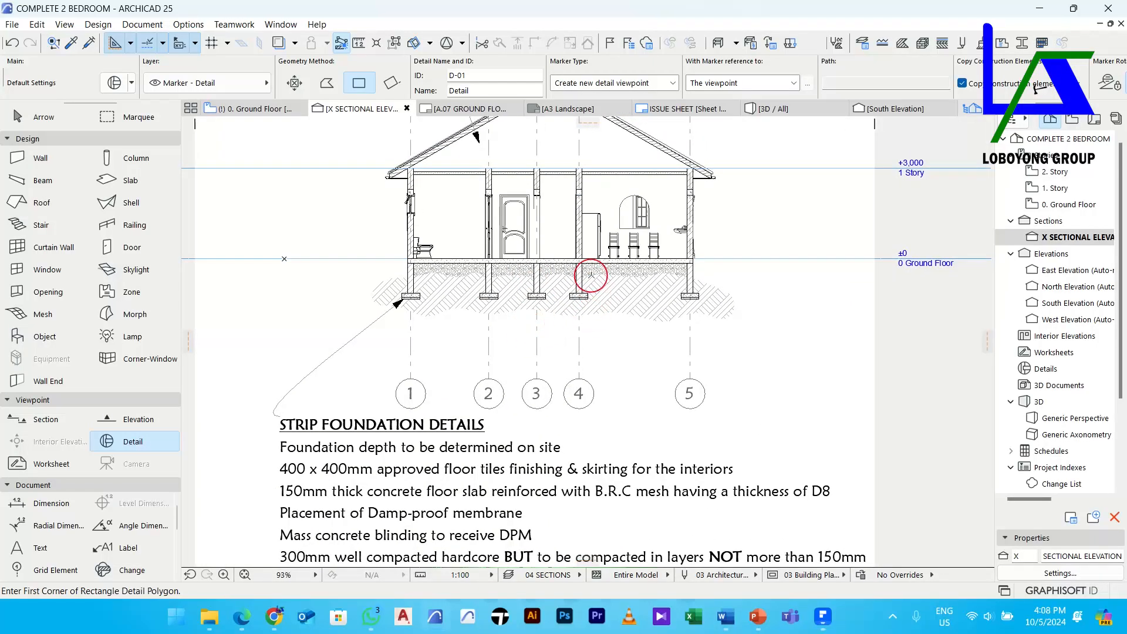
{"action": "scroll", "coordinate": [592, 282], "scroll_direction": "up", "scroll_amount": 1}
{"action": "left_click", "coordinate": [608, 347]}
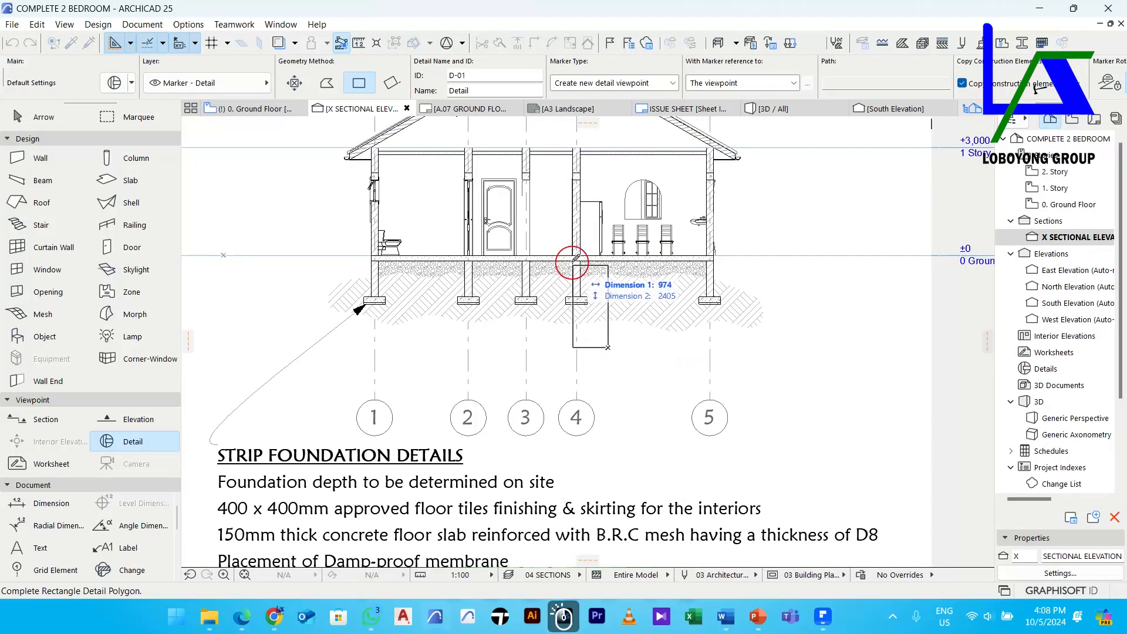
{"action": "left_click", "coordinate": [550, 240]}
{"action": "left_click", "coordinate": [625, 359]}
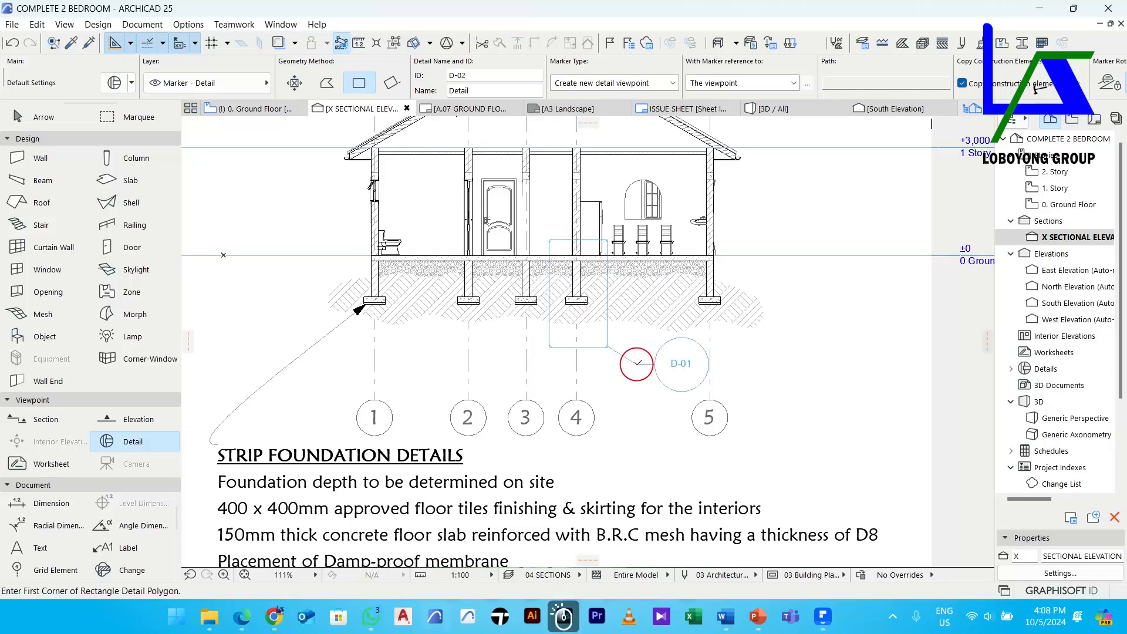
{"action": "scroll", "coordinate": [627, 352], "scroll_direction": "up", "scroll_amount": 1}
{"action": "scroll", "coordinate": [628, 346], "scroll_direction": "up", "scroll_amount": 3}
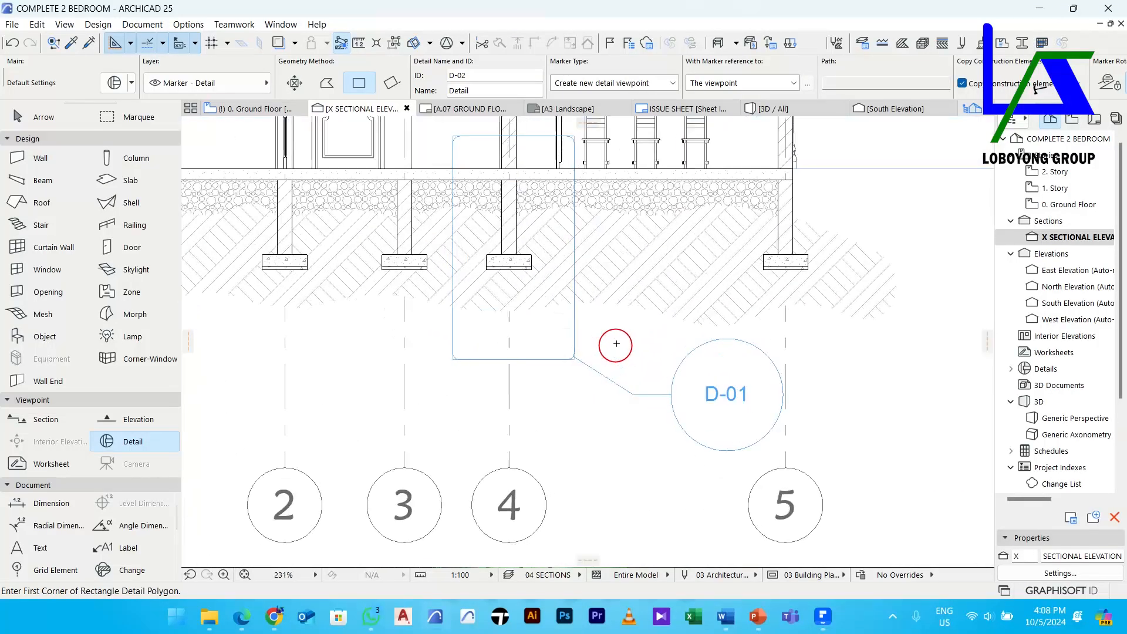
{"action": "scroll", "coordinate": [563, 331], "scroll_direction": "down", "scroll_amount": 3}
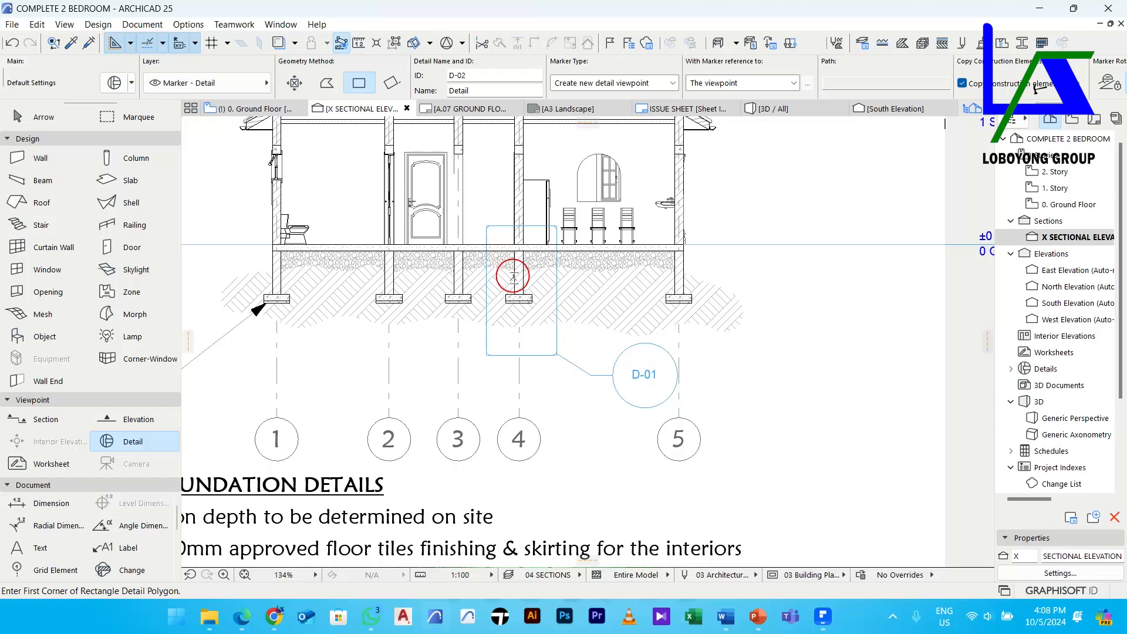
{"action": "key", "text": "Escape"}
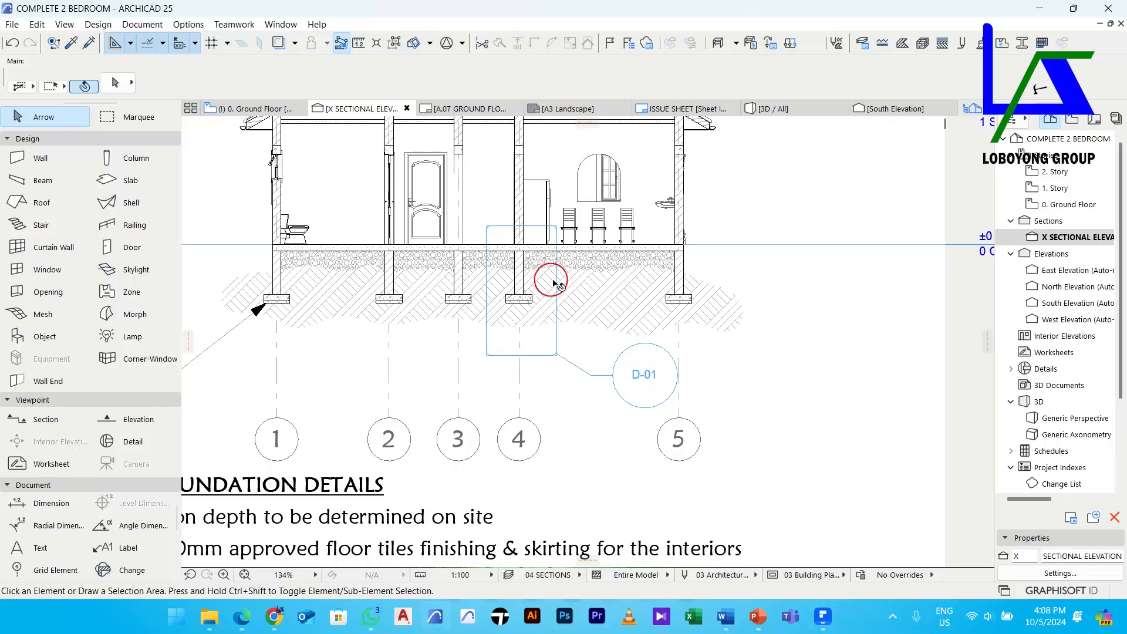
Round the corners of the detail boundary around the grid line 4 footing until its lower end forms a full arc
{"action": "scroll", "coordinate": [555, 283], "scroll_direction": "down", "scroll_amount": 2}
{"action": "scroll", "coordinate": [613, 352], "scroll_direction": "up", "scroll_amount": 5}
{"action": "scroll", "coordinate": [611, 309], "scroll_direction": "down", "scroll_amount": 3}
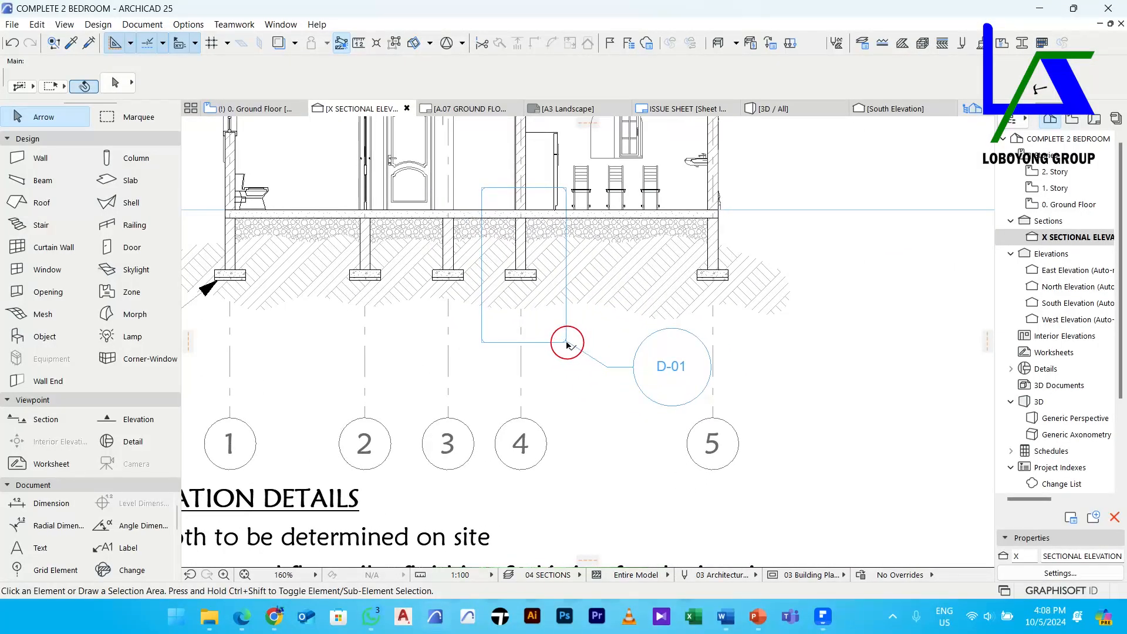
{"action": "left_click", "coordinate": [567, 344]}
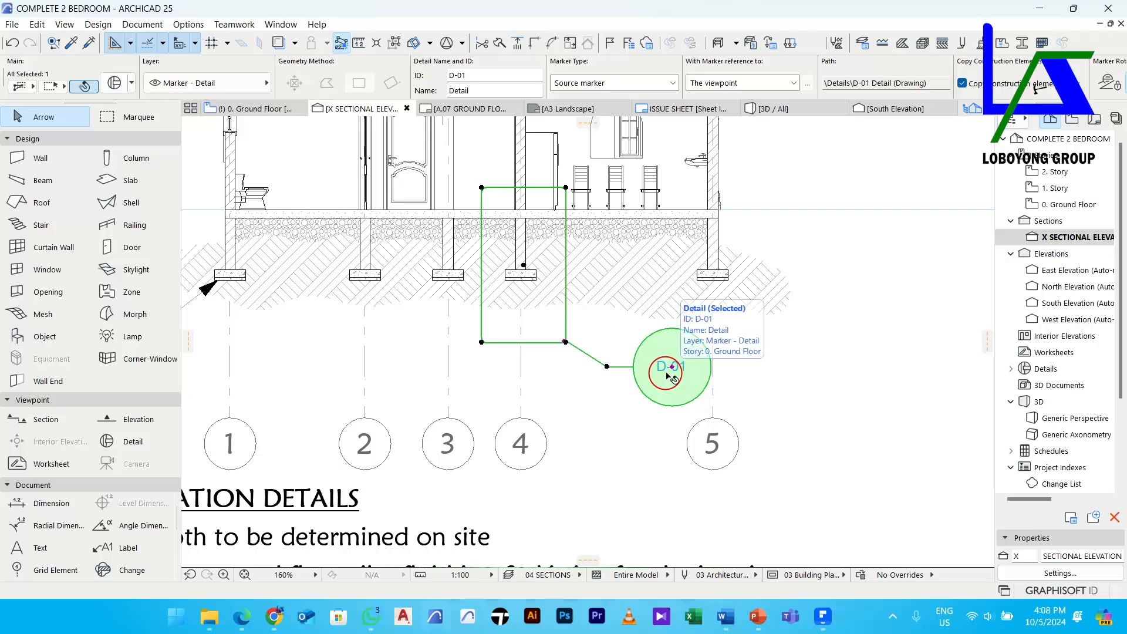
{"action": "scroll", "coordinate": [572, 343], "scroll_direction": "up", "scroll_amount": 15}
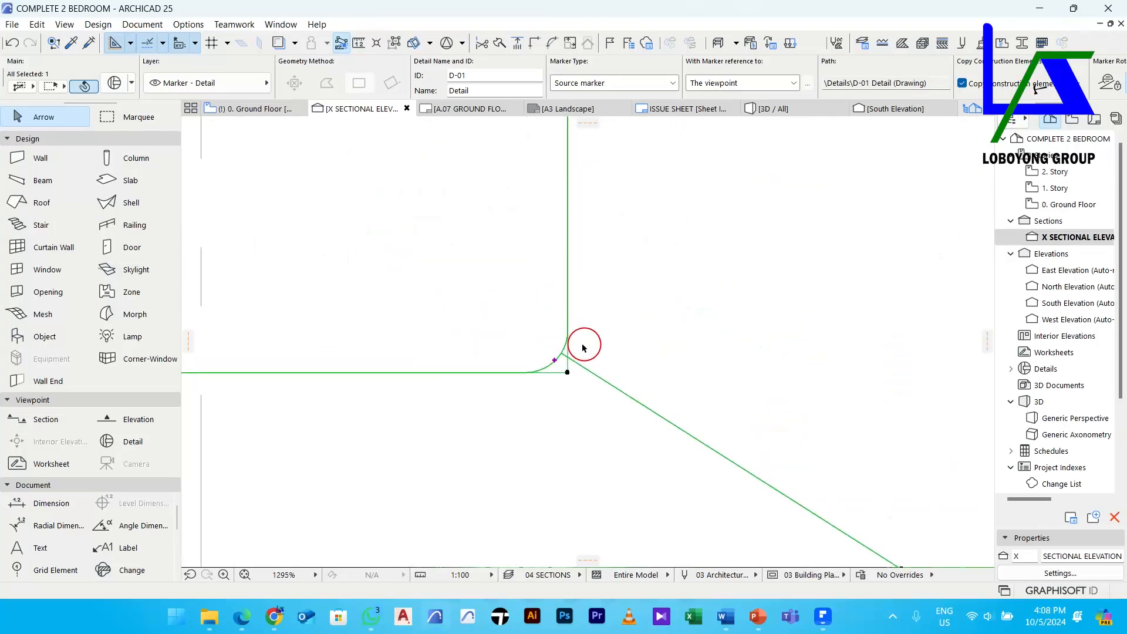
{"action": "left_click", "coordinate": [523, 376]}
{"action": "scroll", "coordinate": [519, 373], "scroll_direction": "down", "scroll_amount": 6}
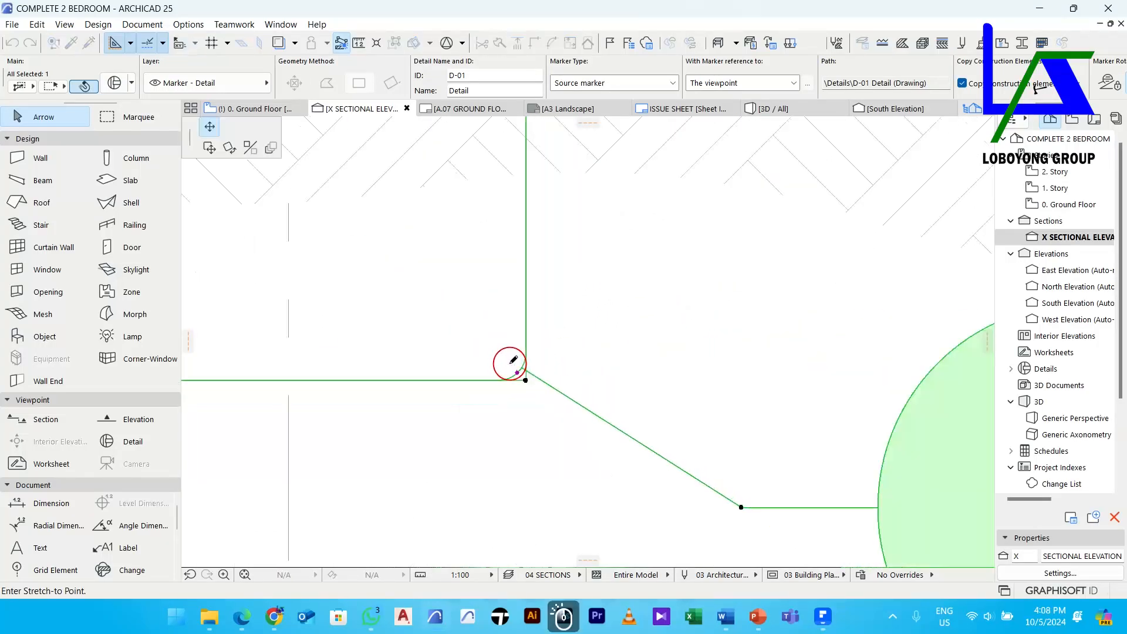
{"action": "left_click", "coordinate": [552, 336]}
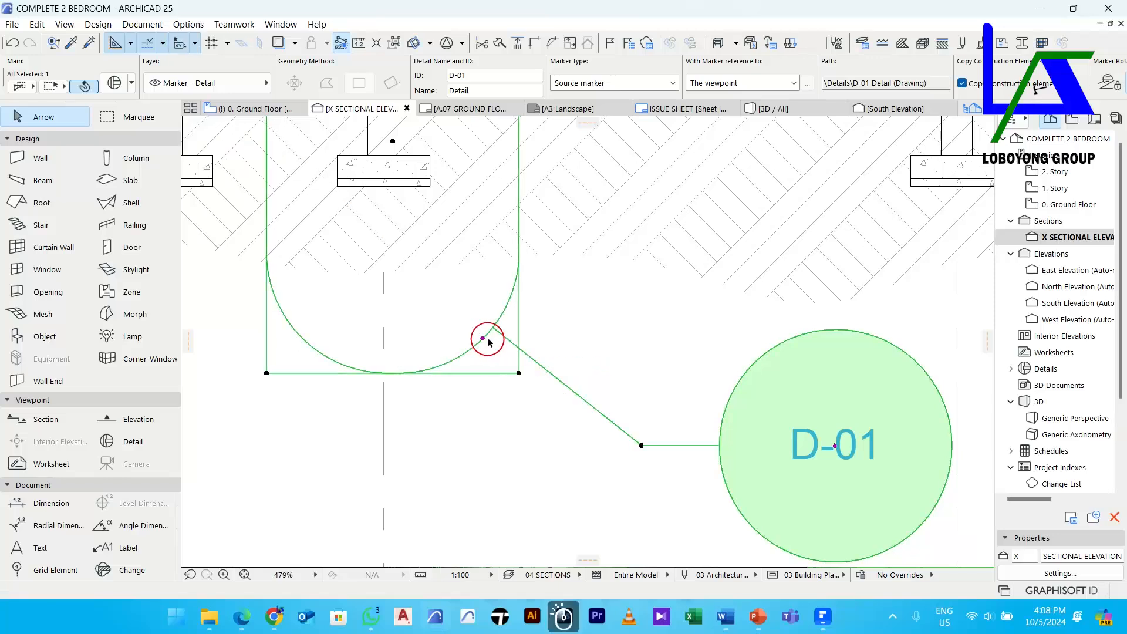
Set the detail marker's uniform pen to grey pen 101
{"action": "scroll", "coordinate": [505, 352], "scroll_direction": "down", "scroll_amount": 8}
{"action": "left_click", "coordinate": [114, 81]}
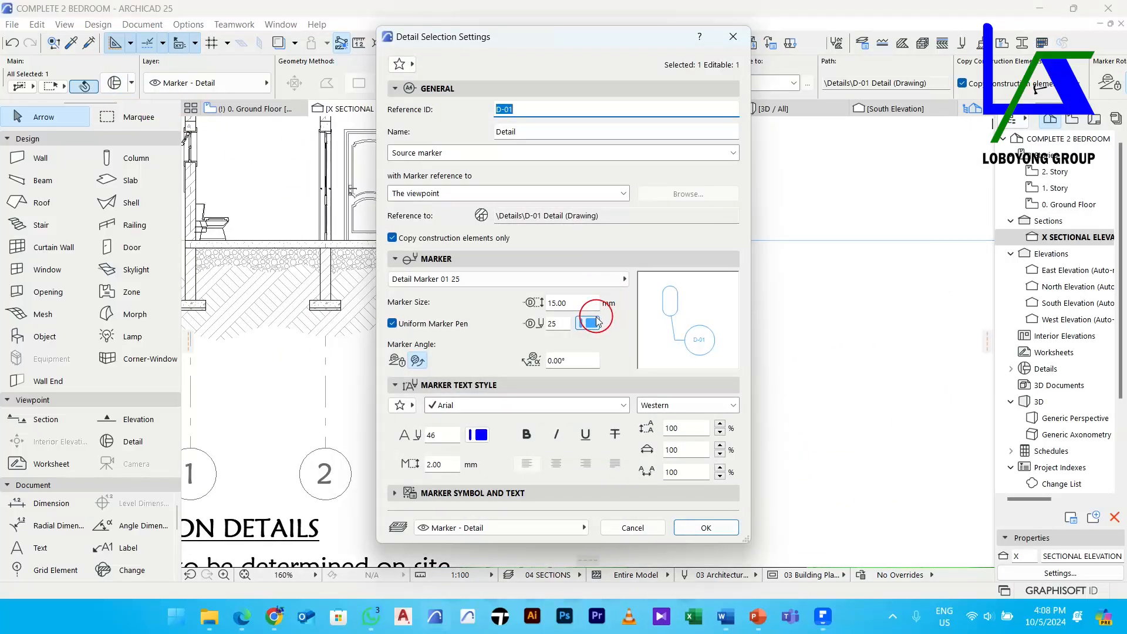
{"action": "left_click", "coordinate": [587, 322]}
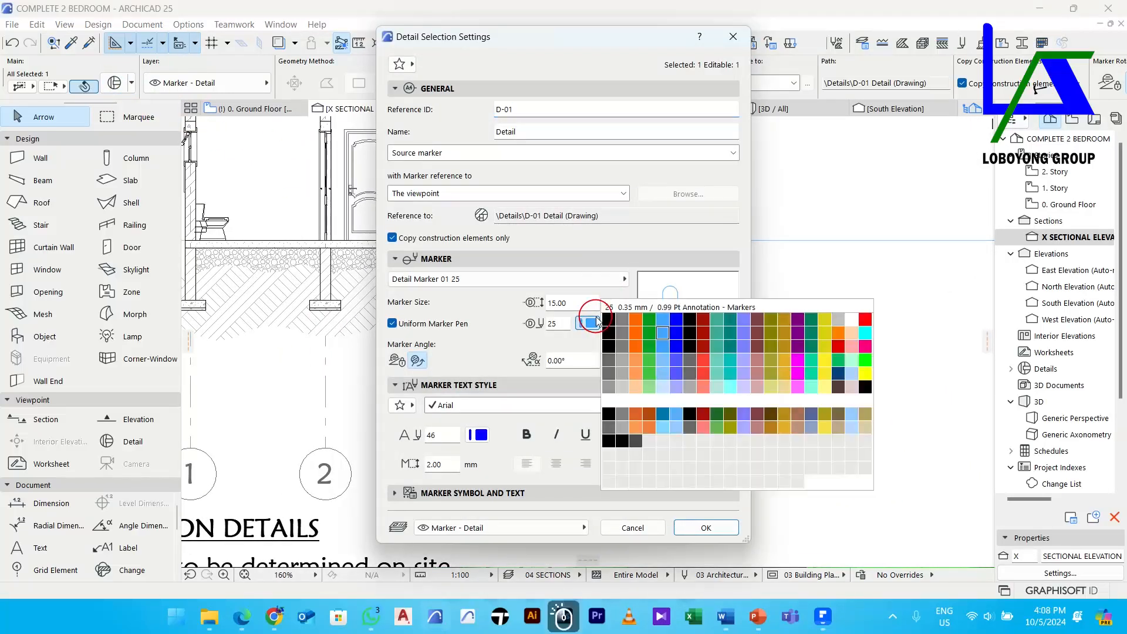
{"action": "left_click", "coordinate": [609, 387]}
Set the detail marker's size to 13 mm
{"action": "left_click_drag", "start_coordinate": [575, 301], "coordinate": [559, 300]}
{"action": "left_click", "coordinate": [567, 304]}
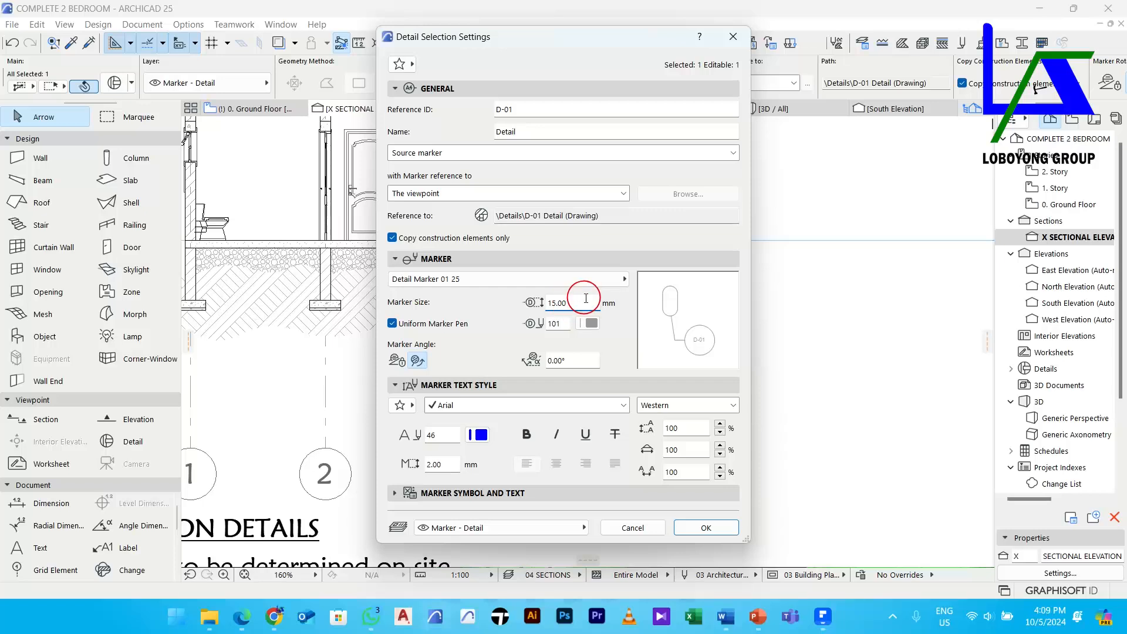
{"action": "left_click_drag", "start_coordinate": [558, 304], "coordinate": [554, 303]}
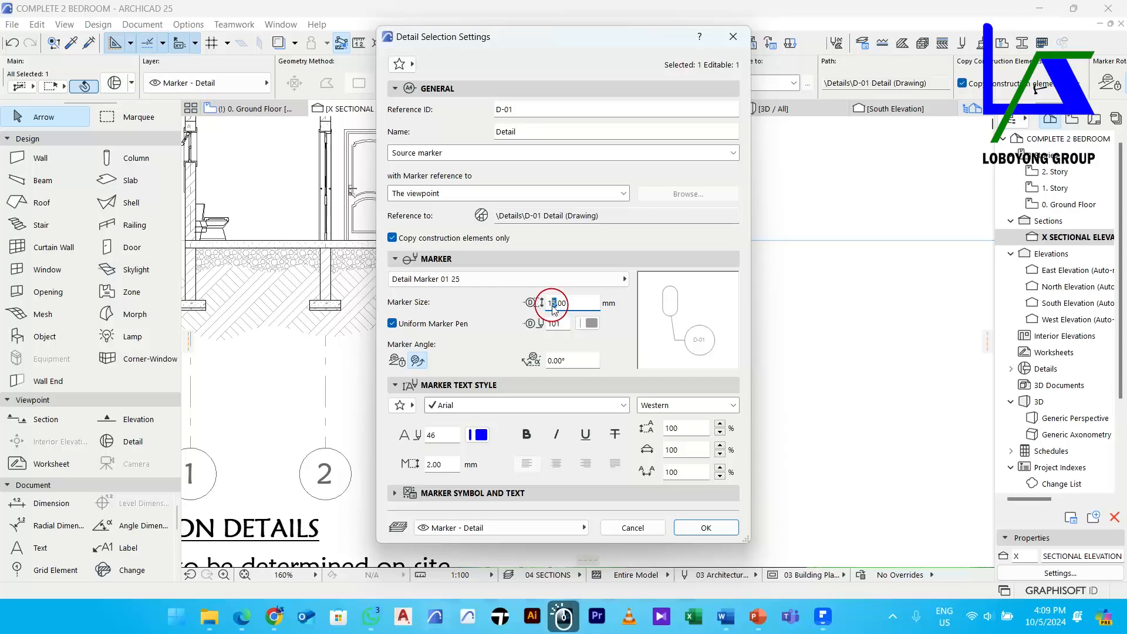
{"action": "type", "text": "3"}
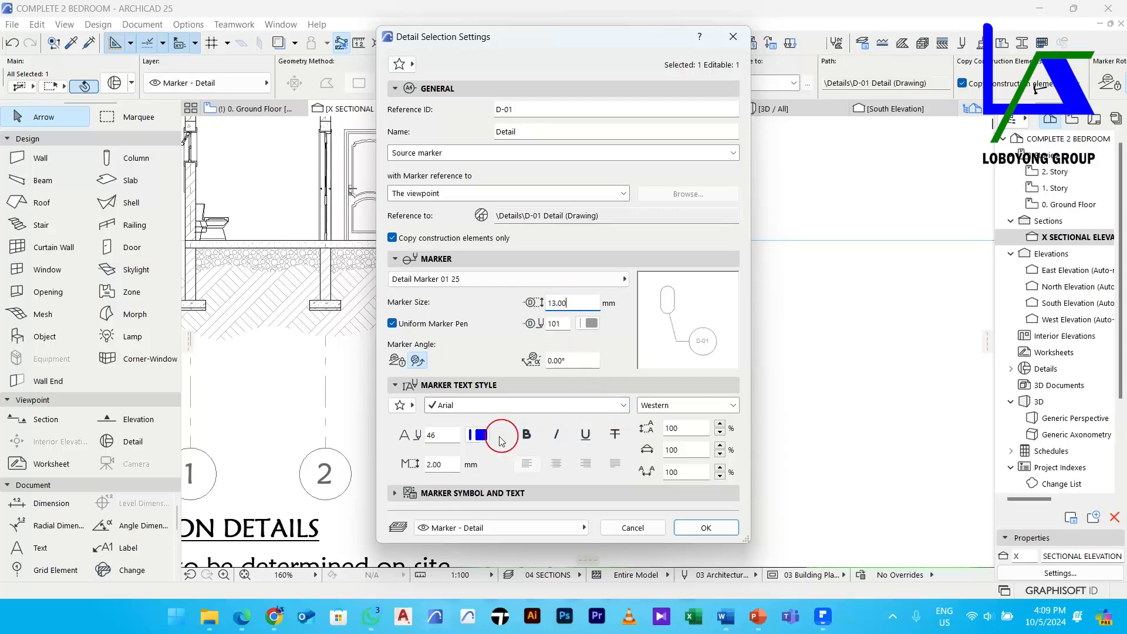
Style the detail marker's text in Maiandra GD with black pen 1 and a height of 3.5 mm
{"action": "left_click", "coordinate": [477, 434]}
{"action": "left_click", "coordinate": [497, 407]}
{"action": "left_click", "coordinate": [449, 405]}
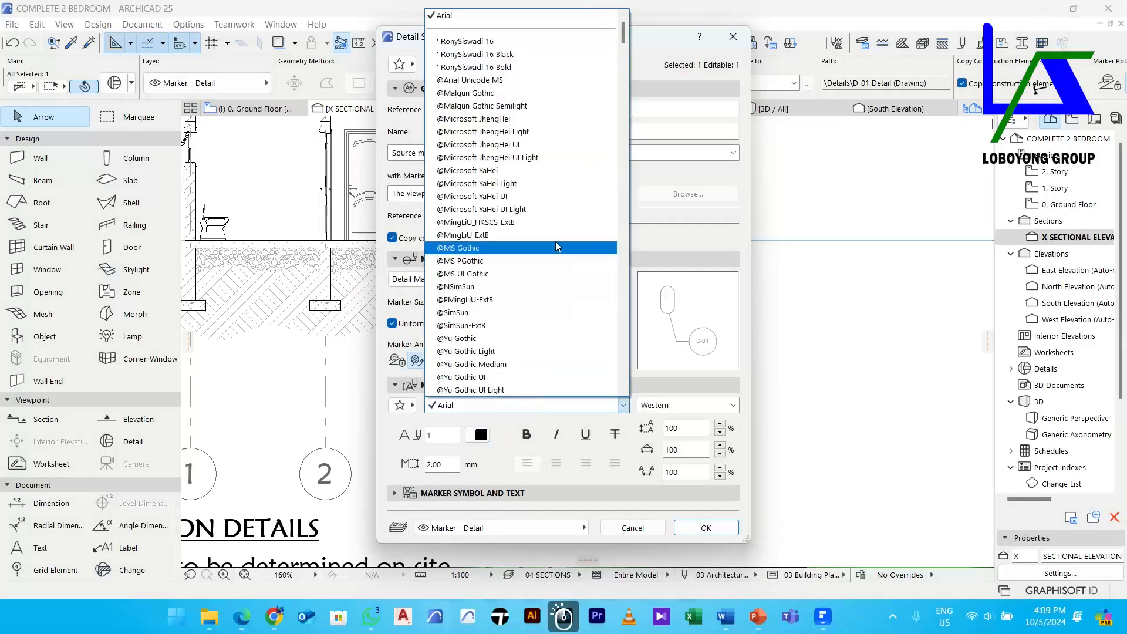
{"action": "left_click", "coordinate": [480, 17]}
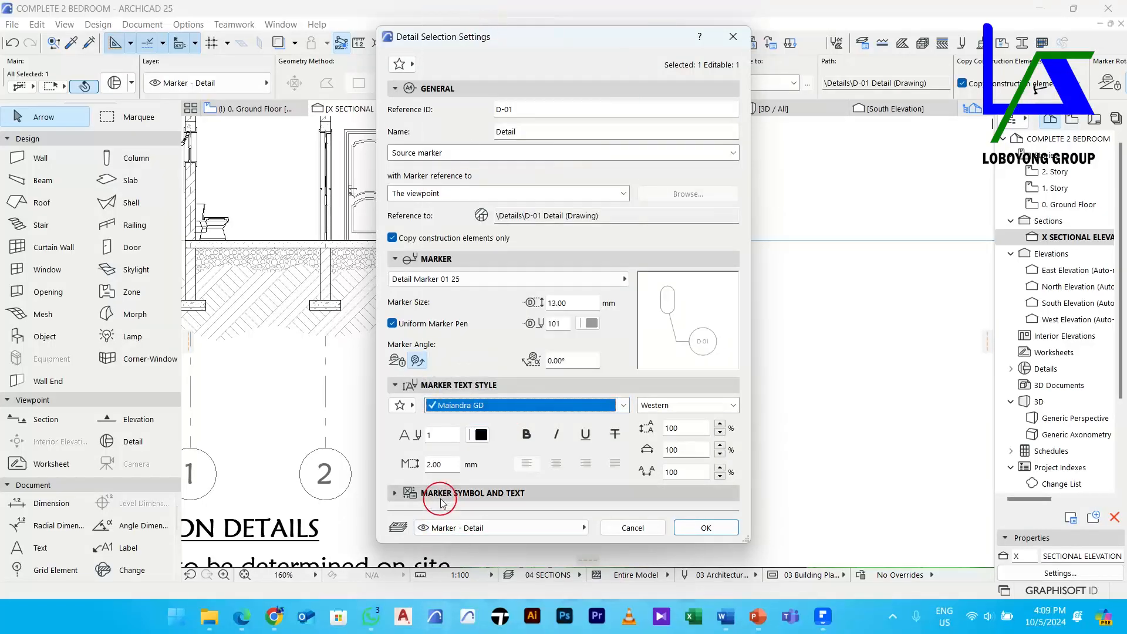
{"action": "left_click", "coordinate": [409, 469]}
{"action": "type", "text": "3.5"}
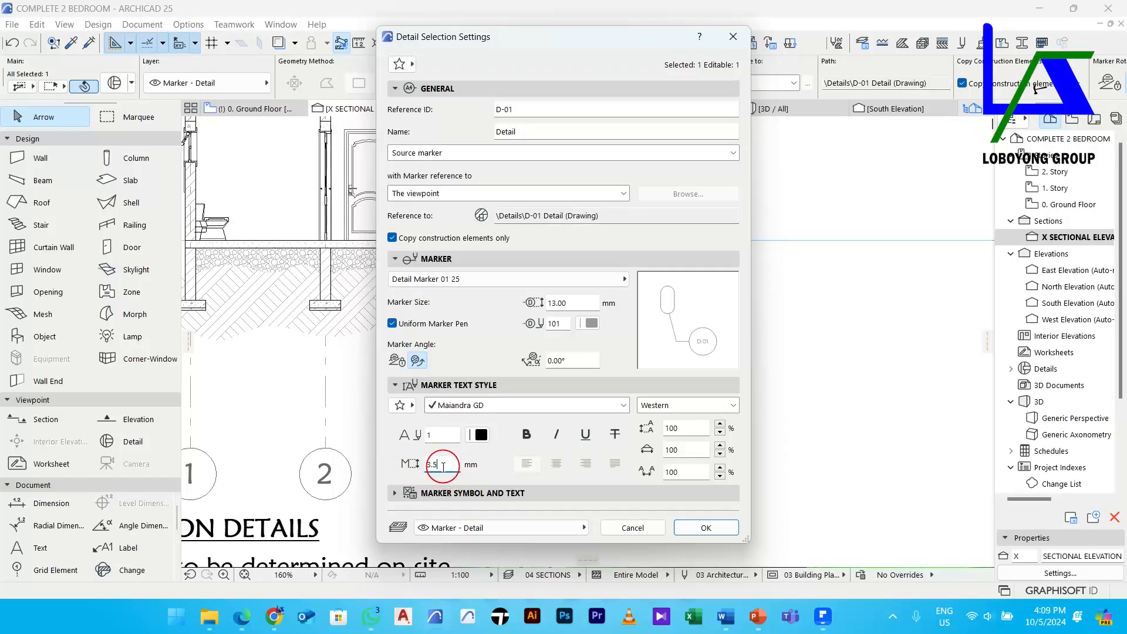
Check the available marker head shapes, keep Circle, and apply the marker size, pen and text settings
{"action": "left_click", "coordinate": [447, 493]}
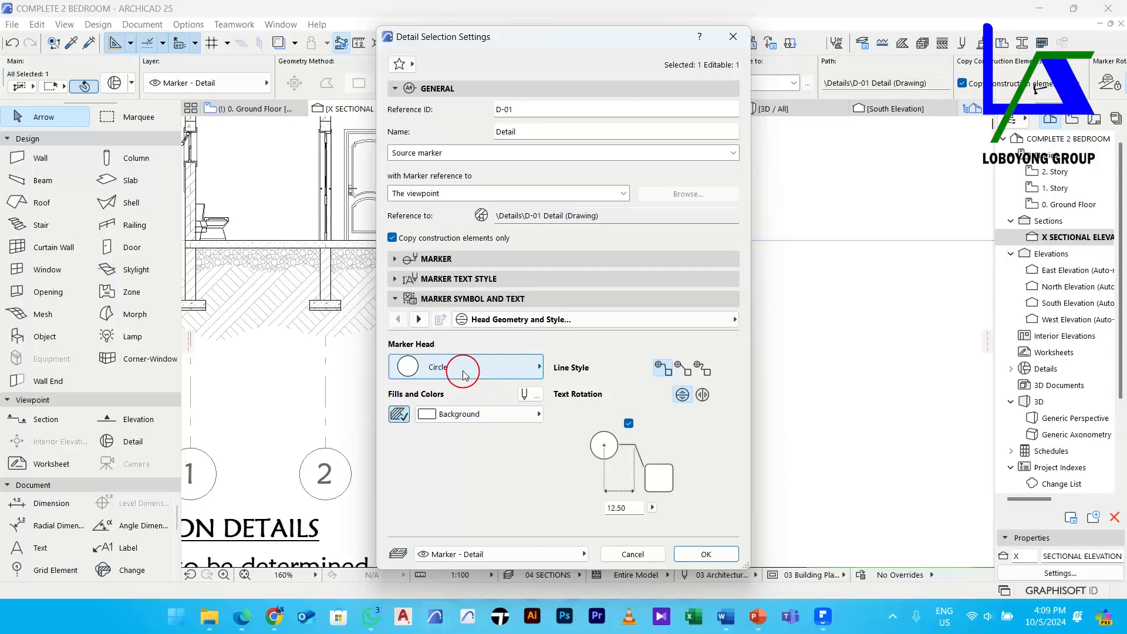
{"action": "left_click", "coordinate": [464, 374]}
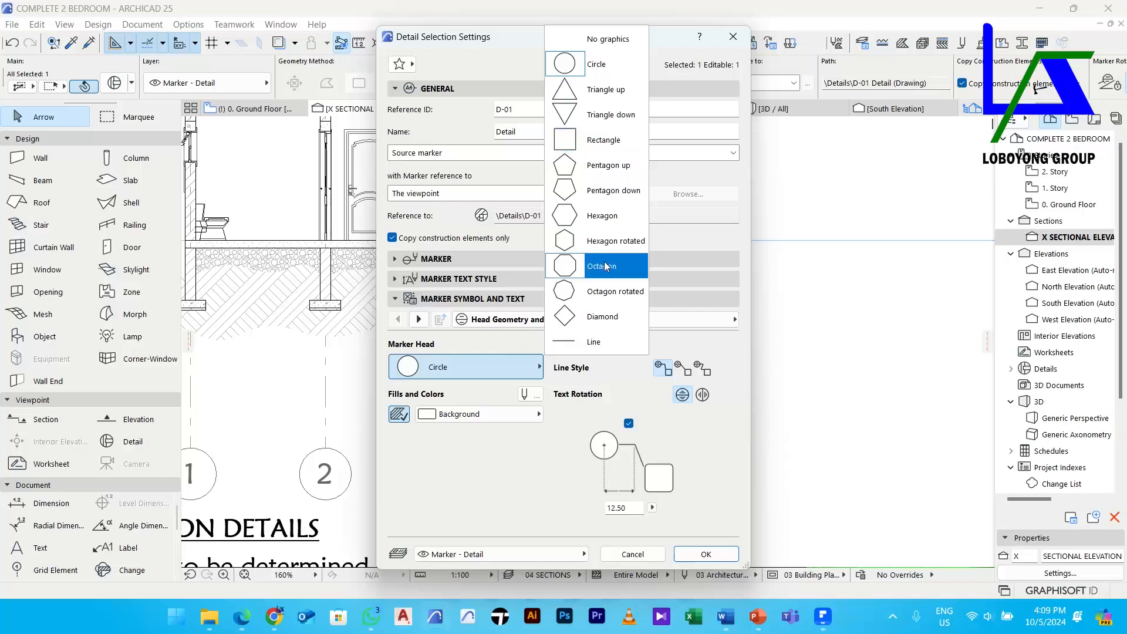
{"action": "left_click", "coordinate": [504, 457]}
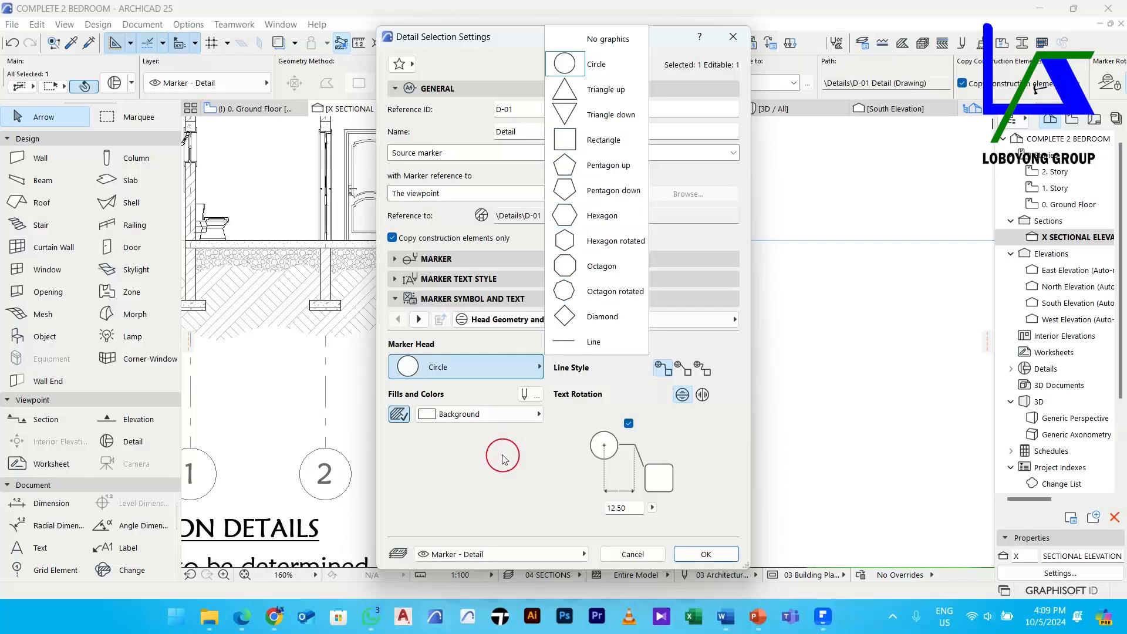
{"action": "left_click", "coordinate": [705, 552]}
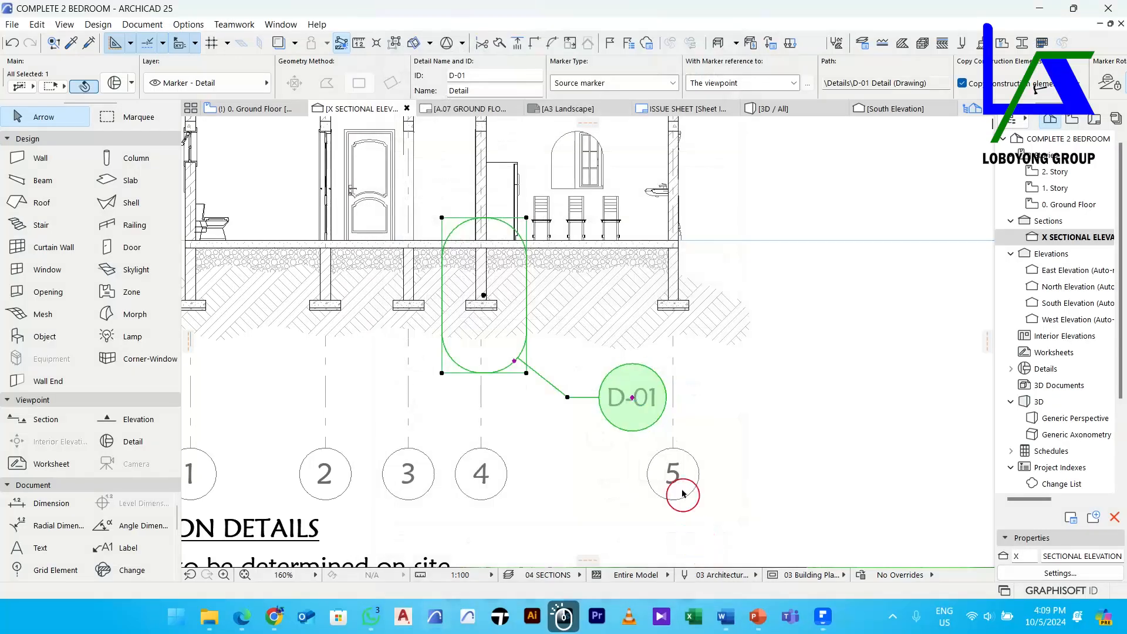
Reselect the detail around the grid line 4 footing and open its selection settings
{"action": "scroll", "coordinate": [641, 390], "scroll_direction": "up", "scroll_amount": 3}
{"action": "scroll", "coordinate": [644, 392], "scroll_direction": "down", "scroll_amount": 3}
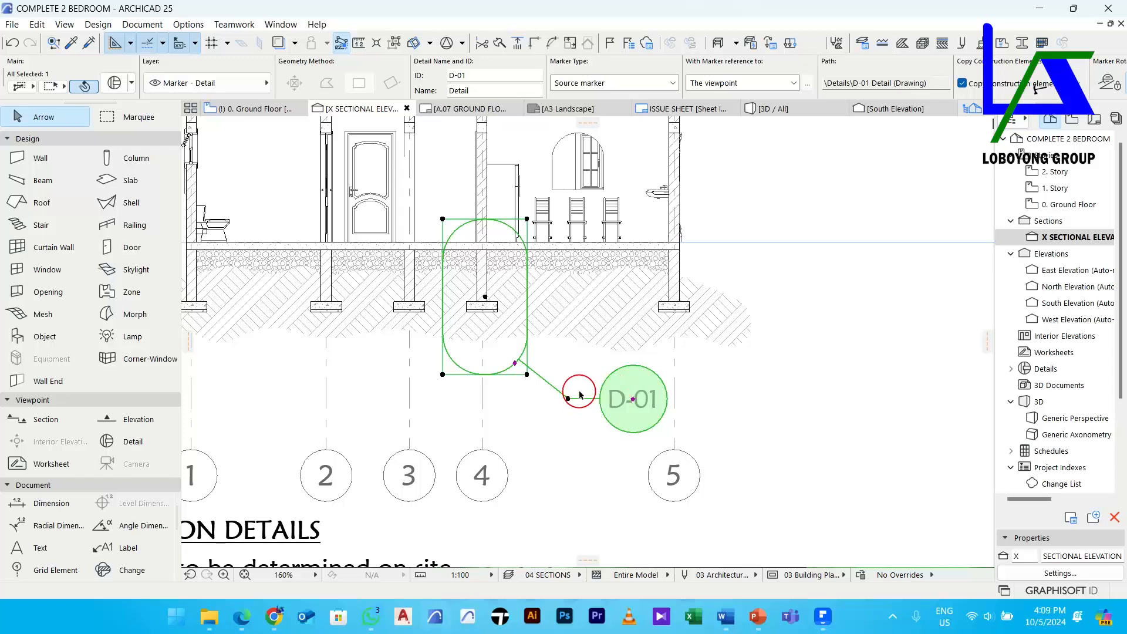
{"action": "scroll", "coordinate": [535, 354], "scroll_direction": "up", "scroll_amount": 4}
{"action": "key", "text": "Escape"}
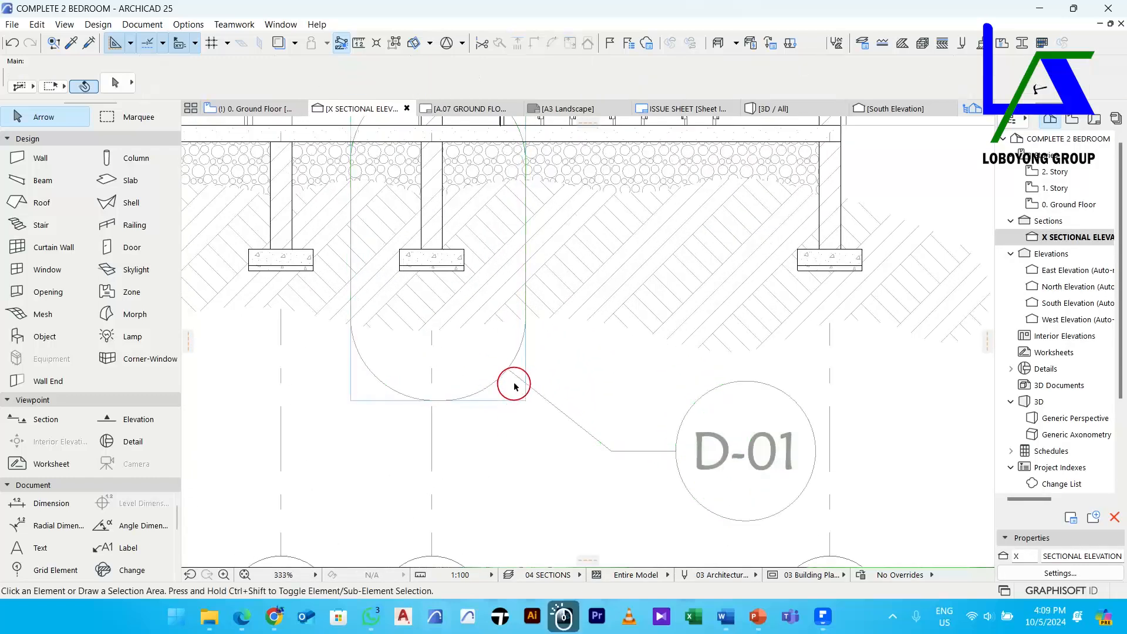
{"action": "left_click", "coordinate": [505, 375]}
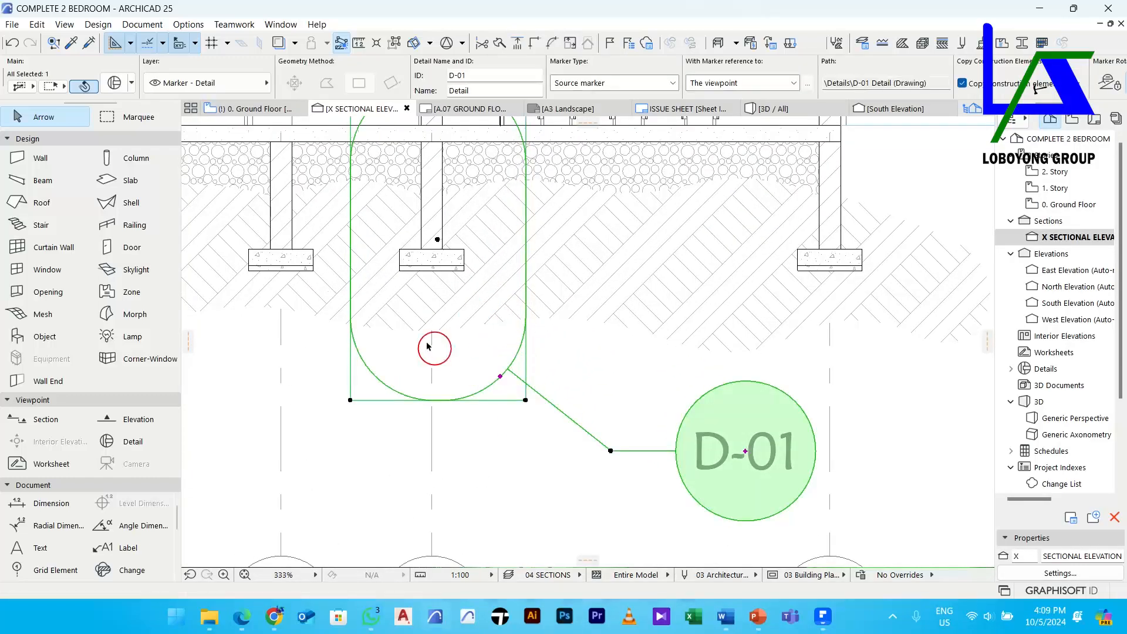
{"action": "right_click", "coordinate": [442, 320]}
{"action": "left_click", "coordinate": [452, 324]}
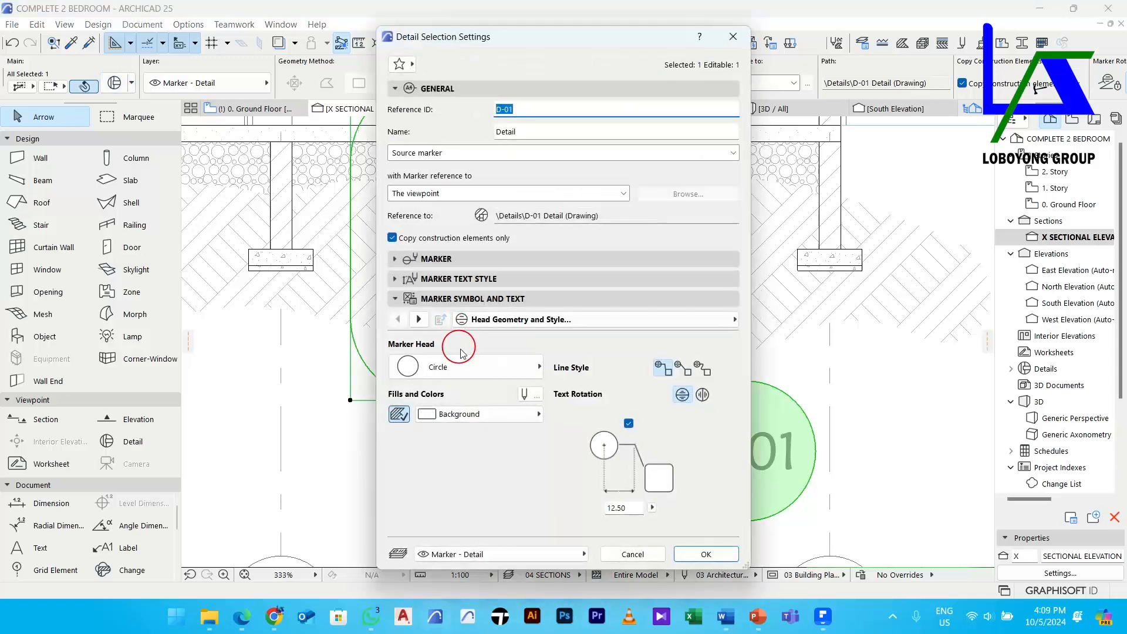
Review the detail's marker text options and the pen palette of its uniform marker pen
{"action": "left_click", "coordinate": [418, 319]}
{"action": "left_click", "coordinate": [419, 319]}
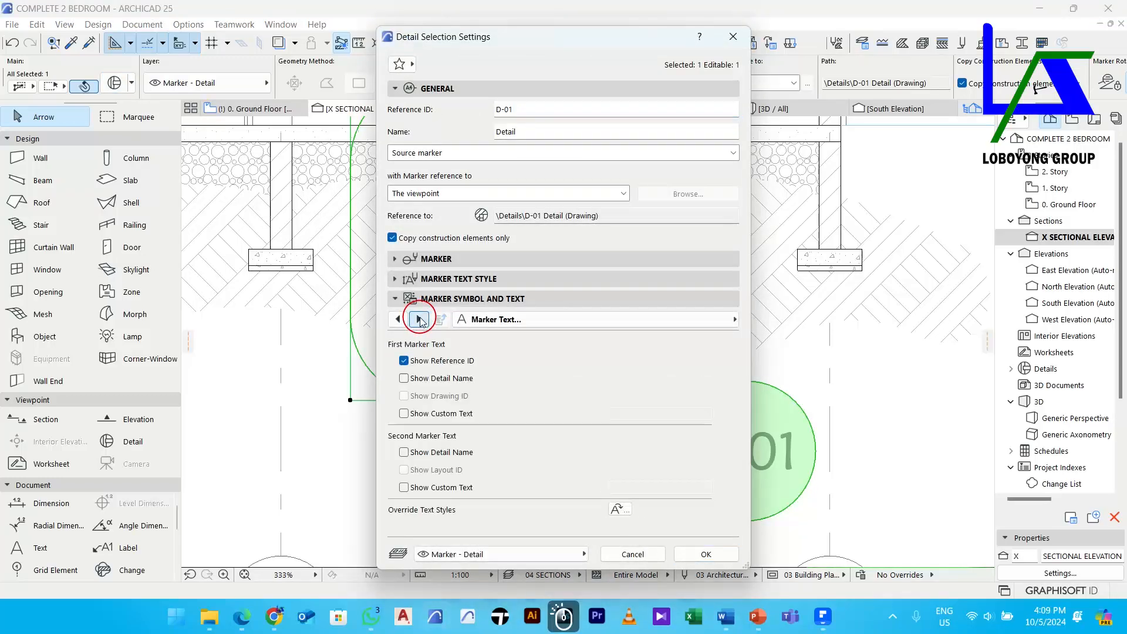
{"action": "left_click", "coordinate": [418, 318]}
{"action": "left_click", "coordinate": [400, 319]}
{"action": "left_click", "coordinate": [436, 261]}
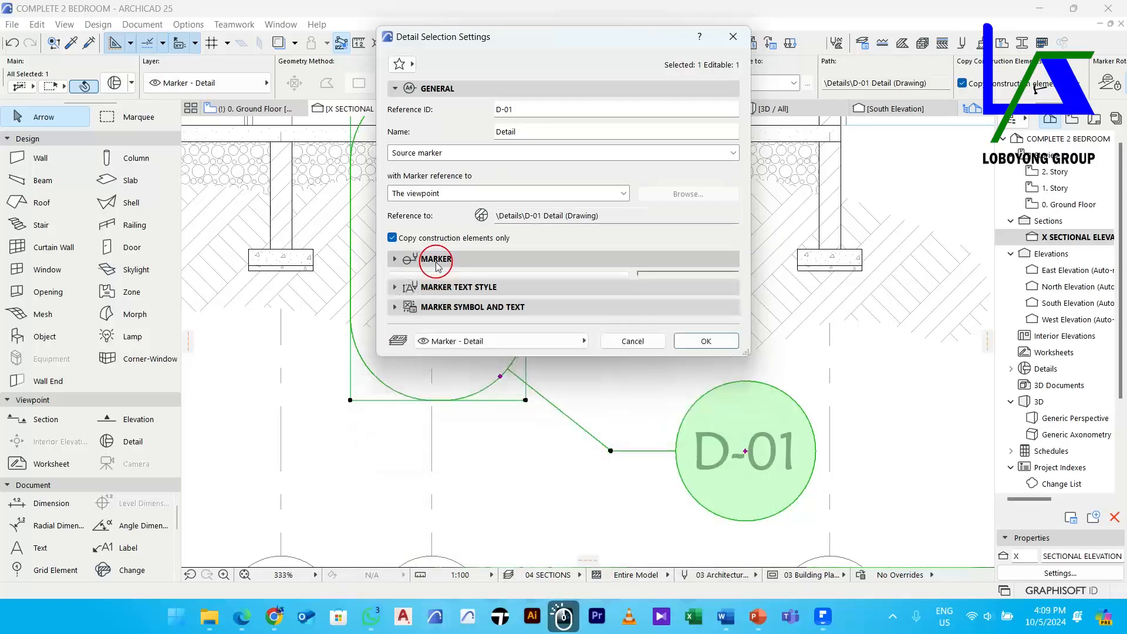
{"action": "left_click", "coordinate": [585, 324]}
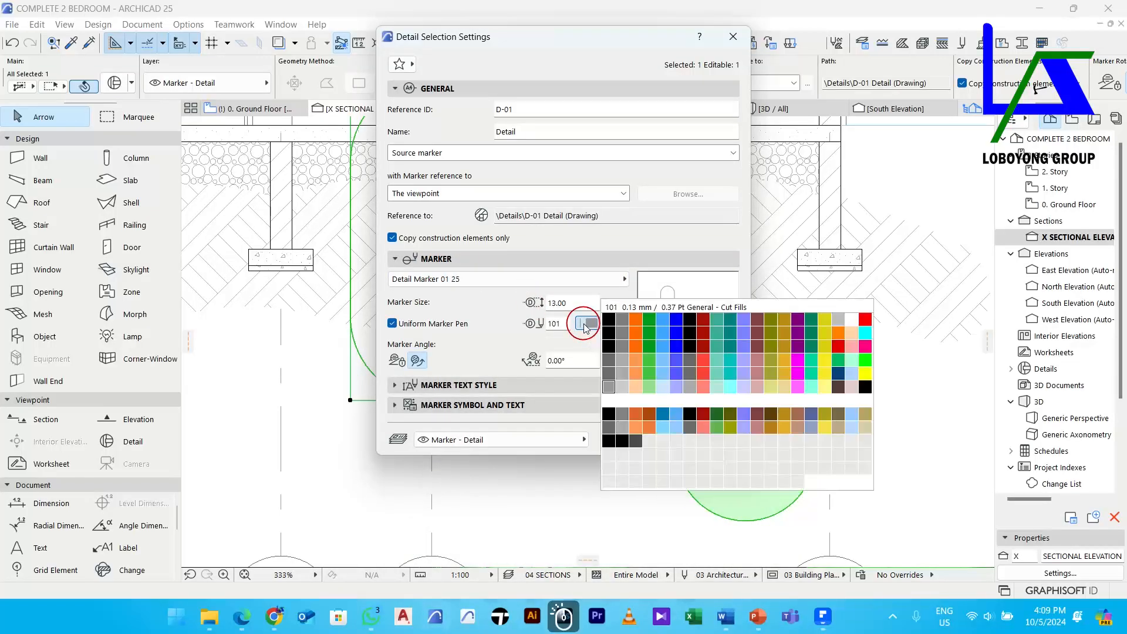
{"action": "left_click", "coordinate": [585, 324]}
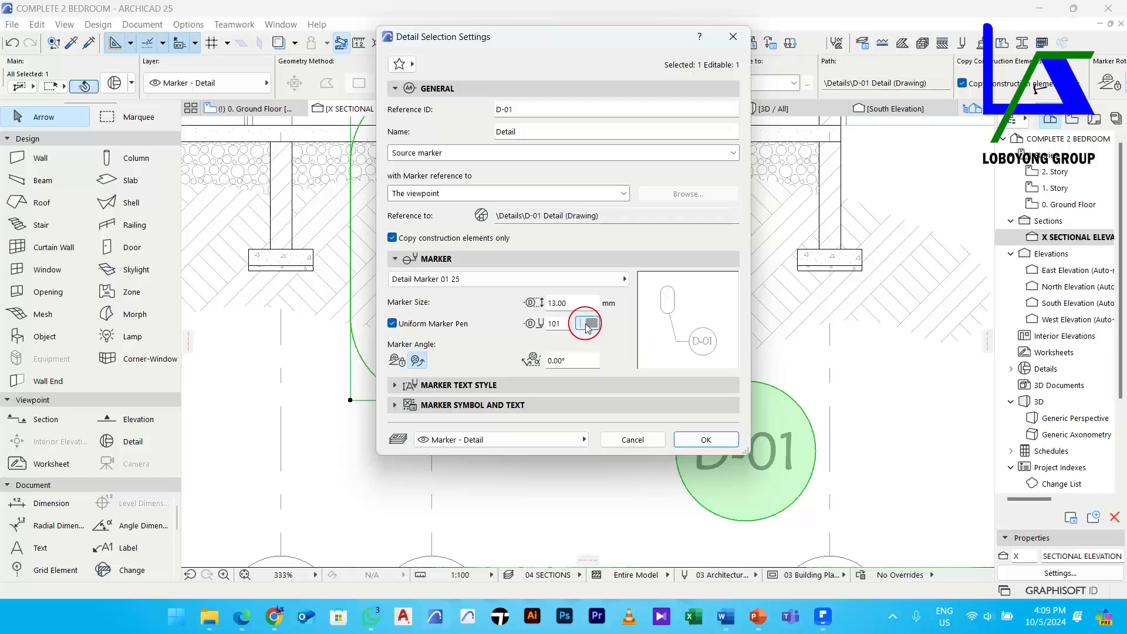
Examine the marker's head geometry and the available cloud shapes for the detail boundary
{"action": "left_click", "coordinate": [514, 386]}
{"action": "left_click", "coordinate": [501, 392]}
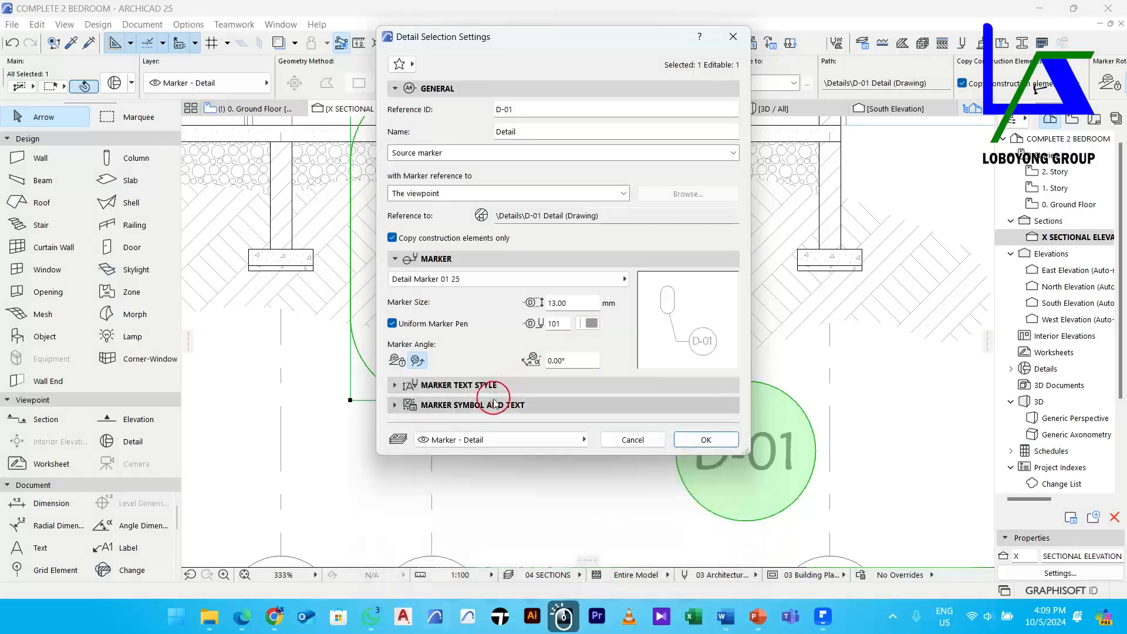
{"action": "left_click", "coordinate": [501, 402]}
{"action": "left_click", "coordinate": [398, 319]}
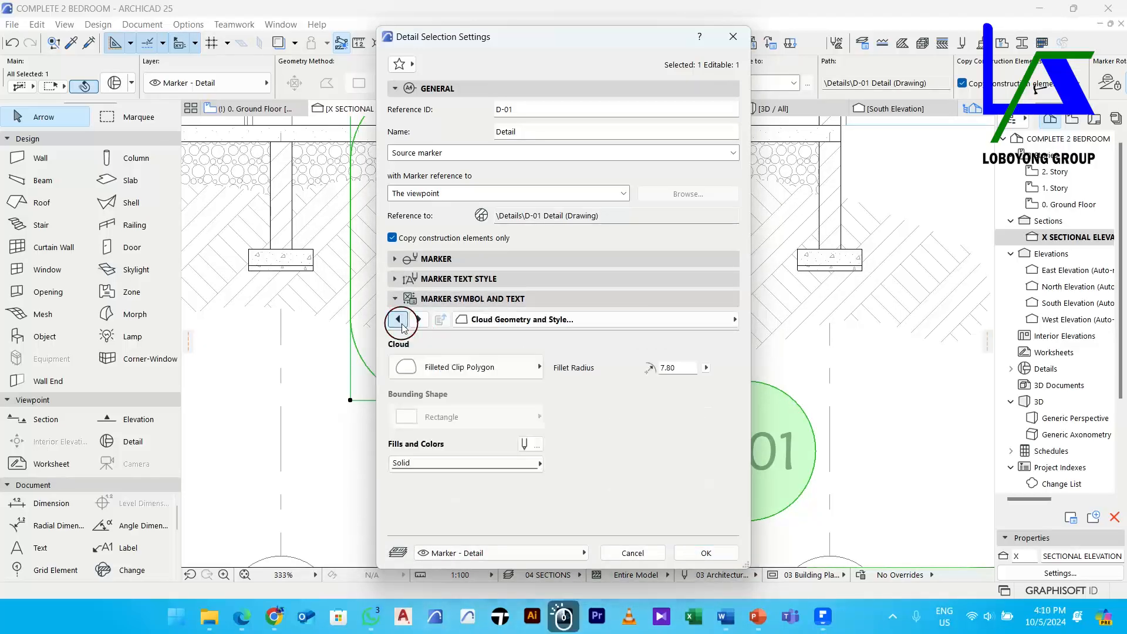
{"action": "left_click", "coordinate": [399, 321]}
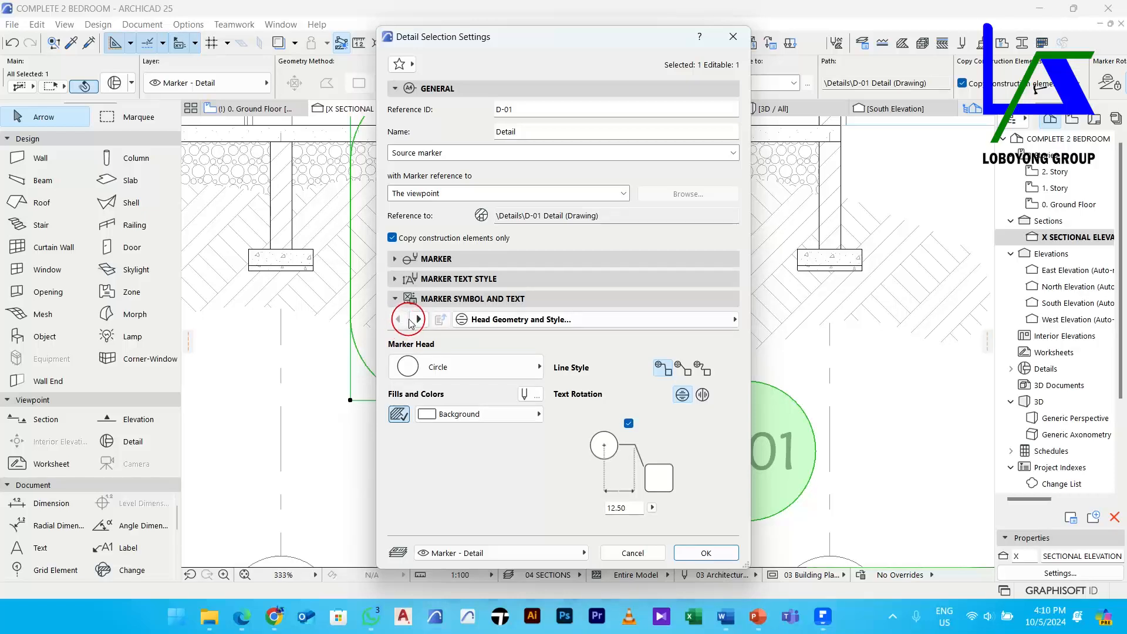
{"action": "left_click", "coordinate": [416, 319]}
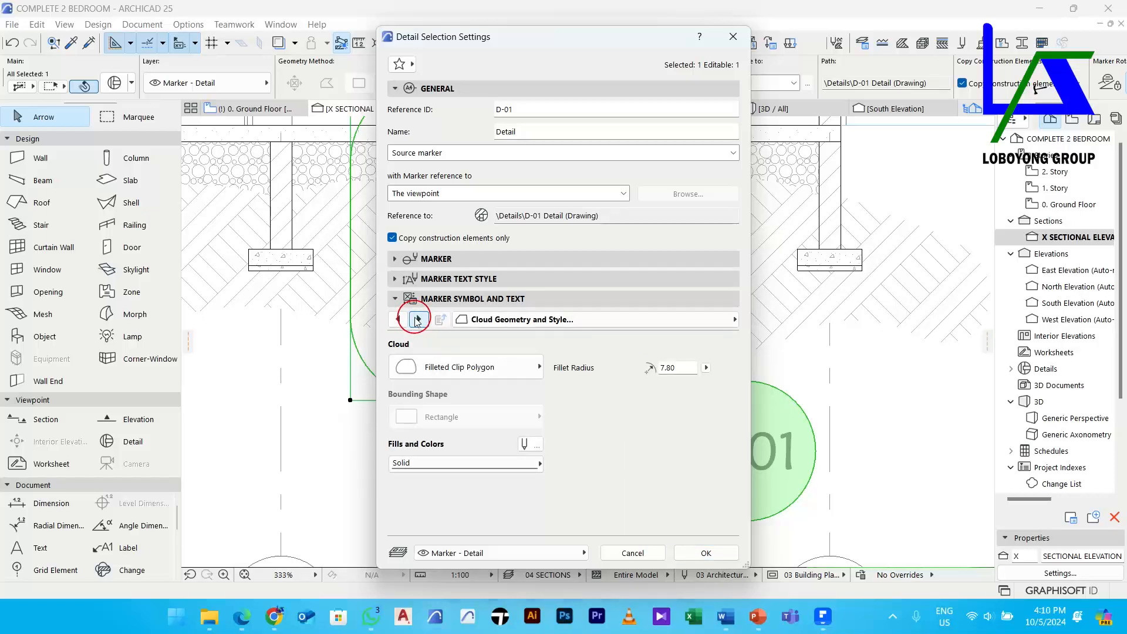
{"action": "left_click", "coordinate": [460, 368]}
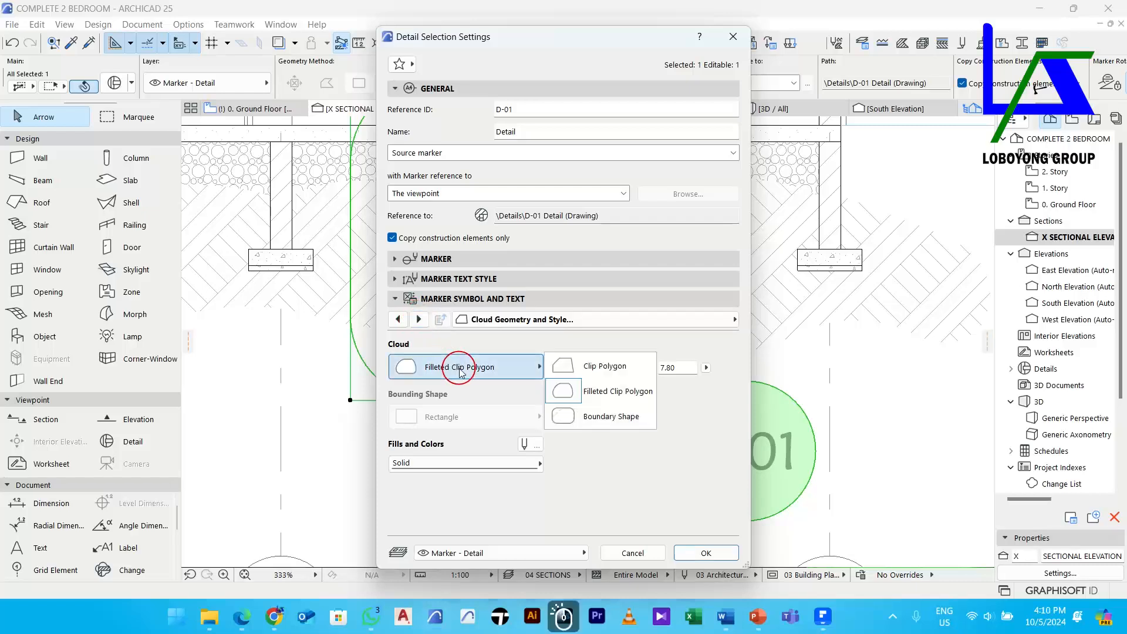
{"action": "left_click", "coordinate": [462, 375]}
{"action": "left_click", "coordinate": [462, 374]}
{"action": "left_click", "coordinate": [462, 374]}
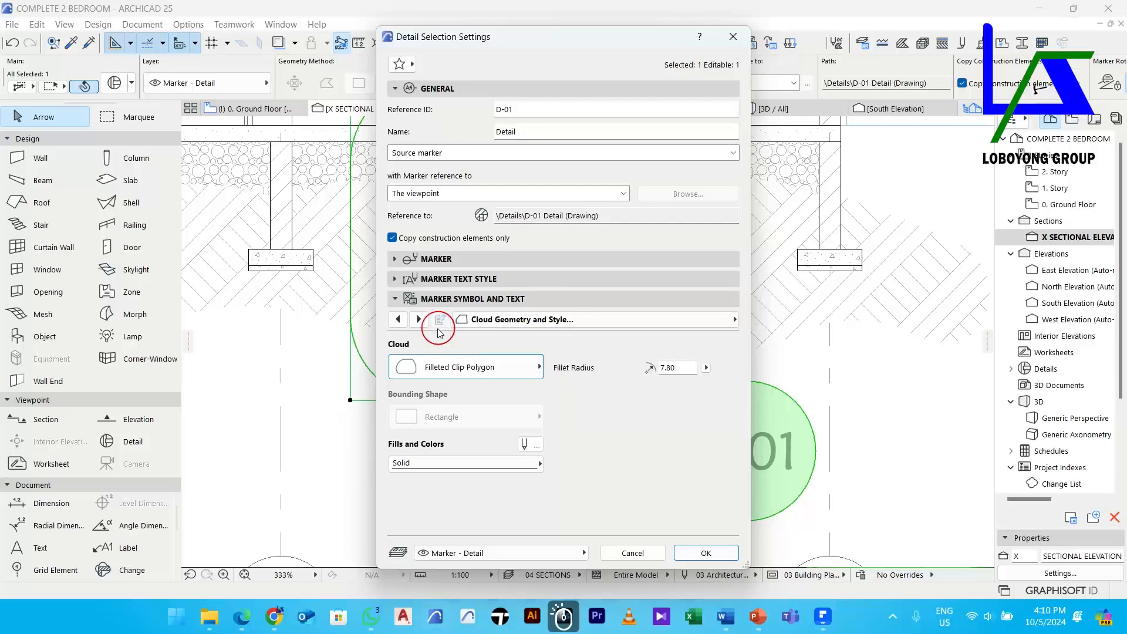
Set the line type of the detail's filleted boundary to Hidden
{"action": "left_click", "coordinate": [419, 320]}
{"action": "left_click", "coordinate": [404, 323]}
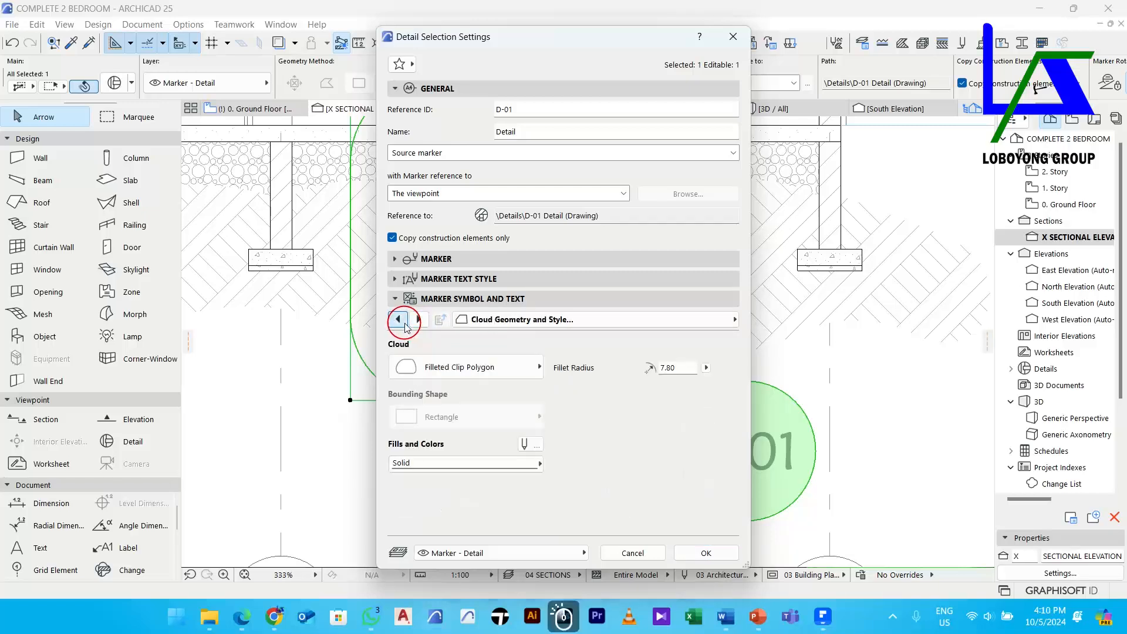
{"action": "left_click", "coordinate": [412, 462]}
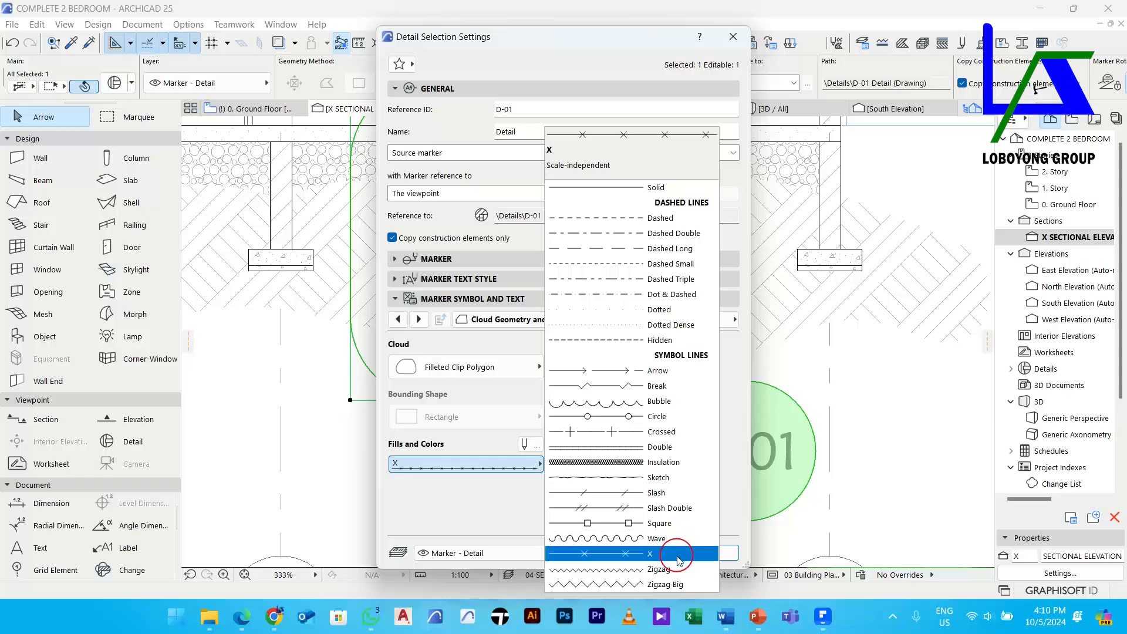
{"action": "left_click", "coordinate": [651, 344]}
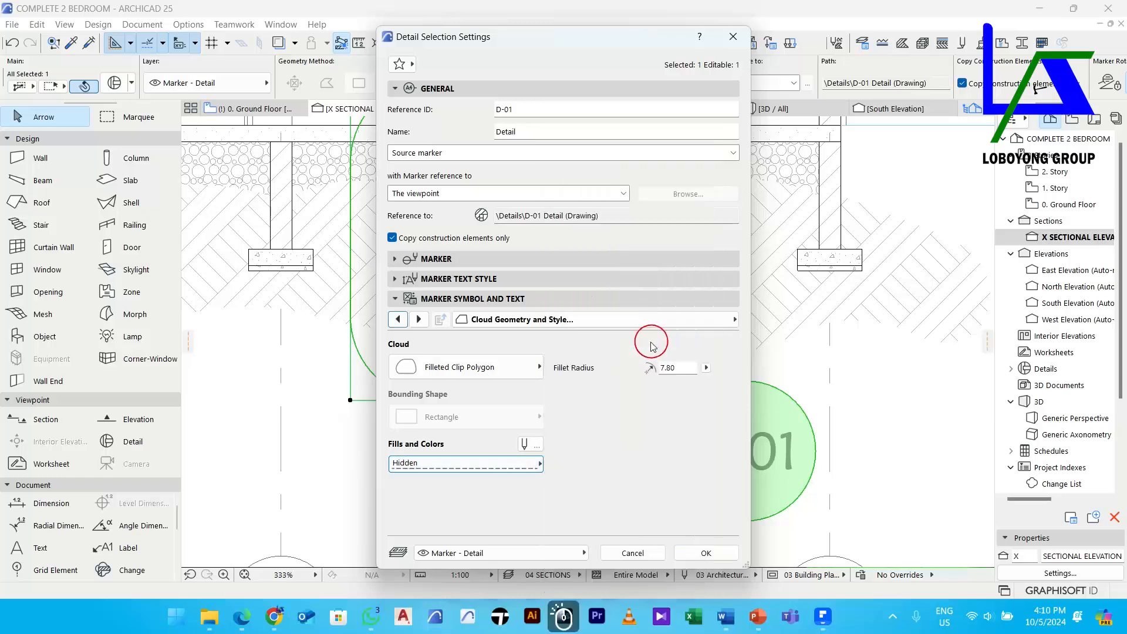
Turn off the uniform marker pen for the footing detail and apply the settings
{"action": "left_click", "coordinate": [449, 278]}
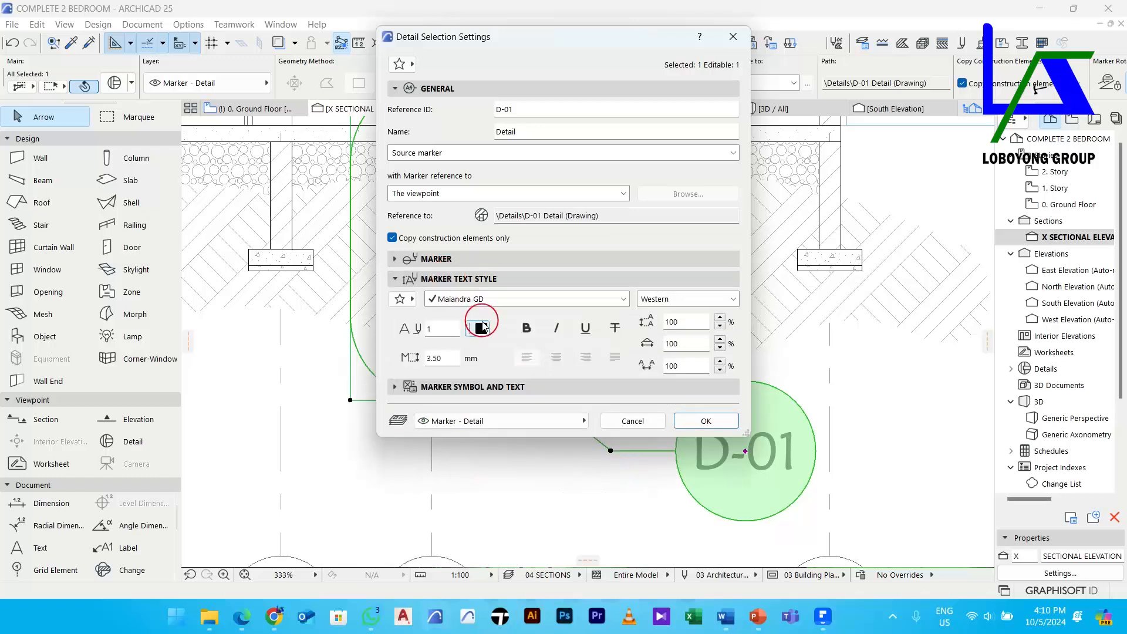
{"action": "left_click", "coordinate": [458, 260]}
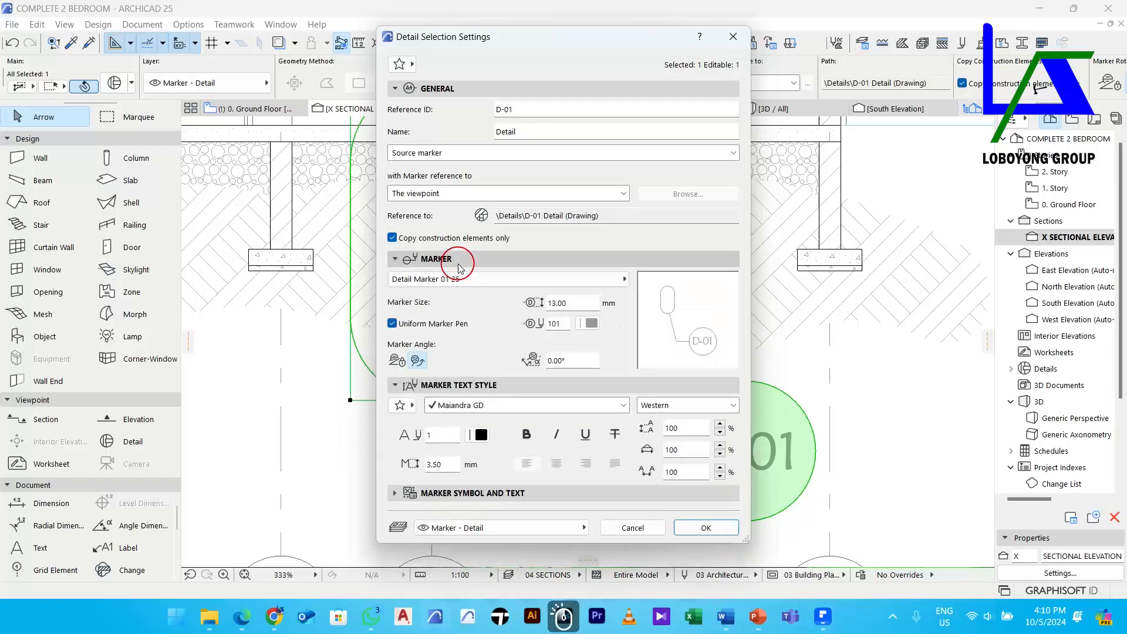
{"action": "left_click", "coordinate": [446, 323]}
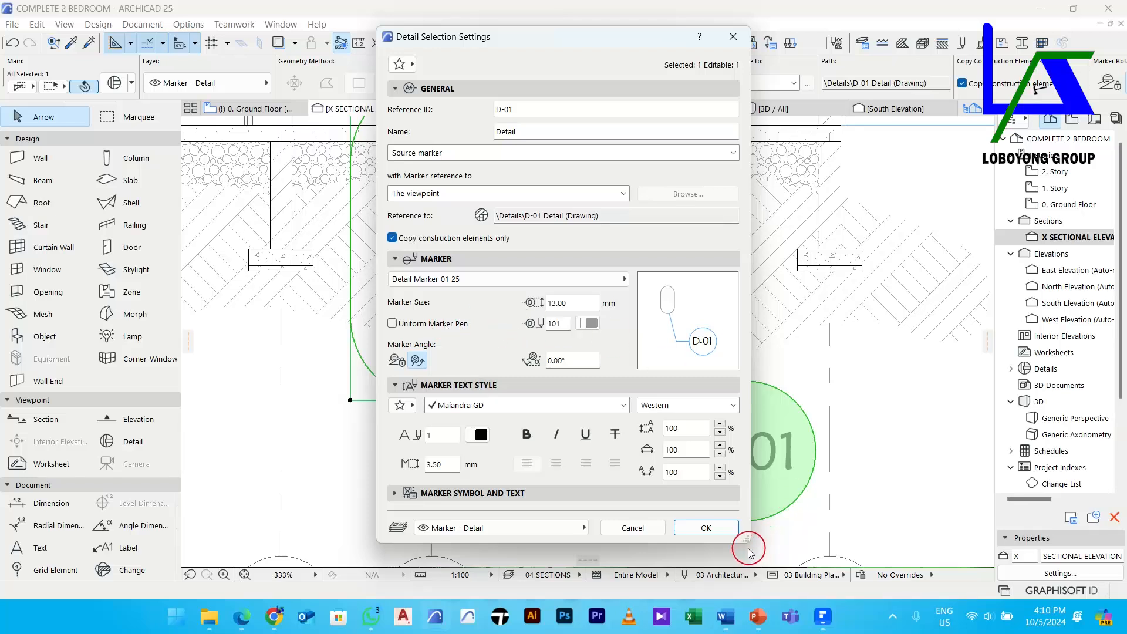
{"action": "left_click", "coordinate": [713, 528]}
{"action": "left_click", "coordinate": [646, 516]}
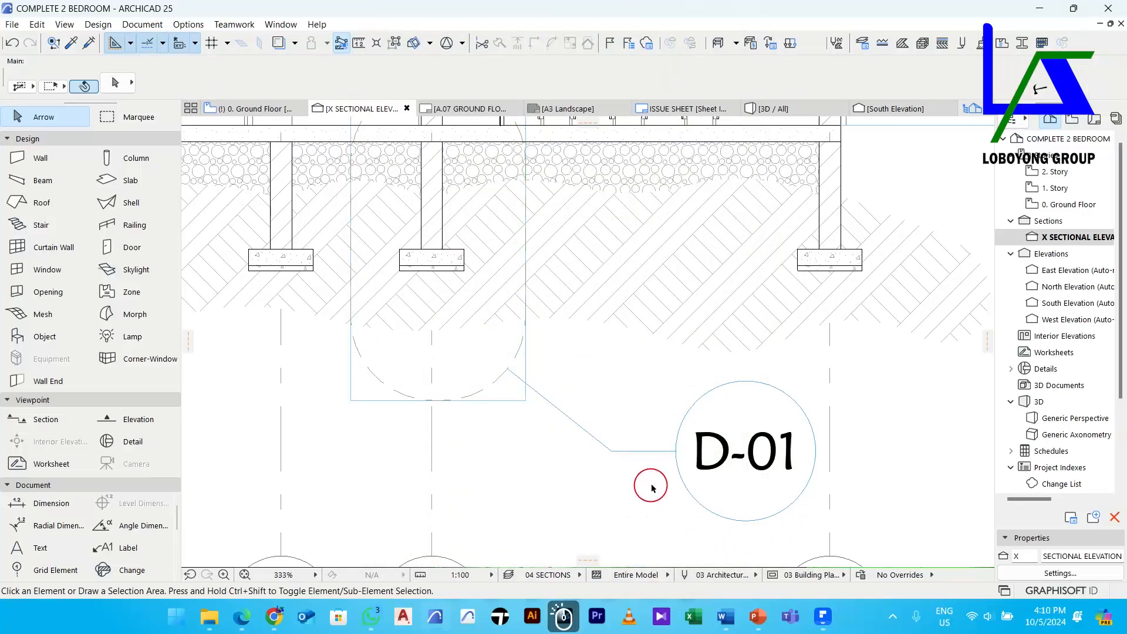
Select the D-01 detail marker and reopen its selection settings
{"action": "scroll", "coordinate": [665, 467], "scroll_direction": "down", "scroll_amount": 3}
{"action": "scroll", "coordinate": [667, 466], "scroll_direction": "up", "scroll_amount": 4}
{"action": "left_click_drag", "start_coordinate": [669, 464], "coordinate": [733, 450]}
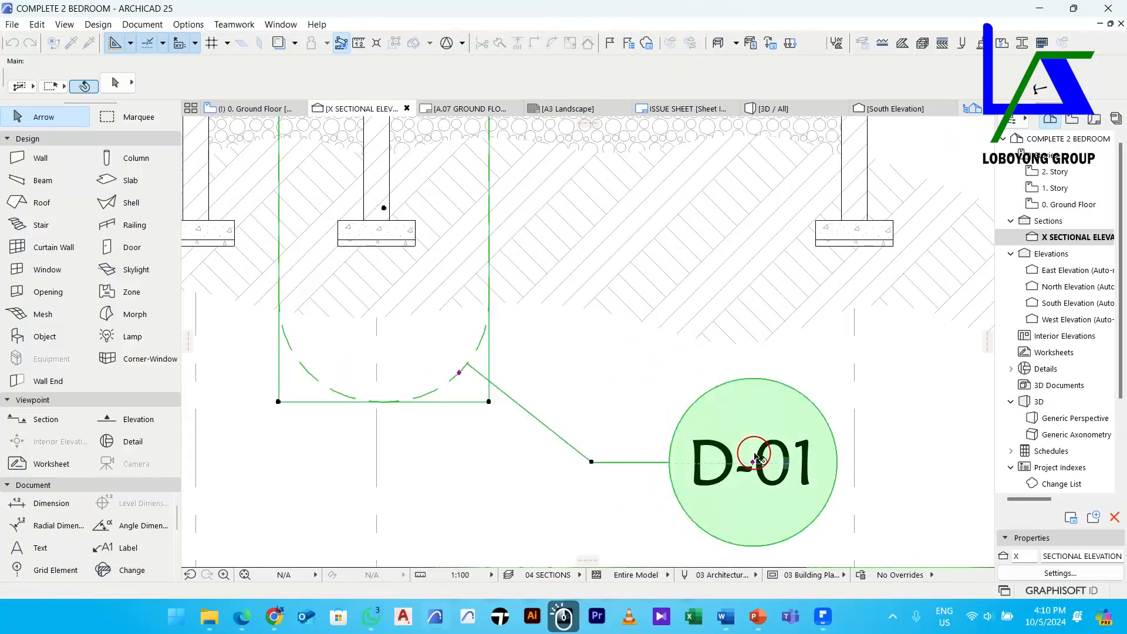
{"action": "key", "text": "ctrl+t"}
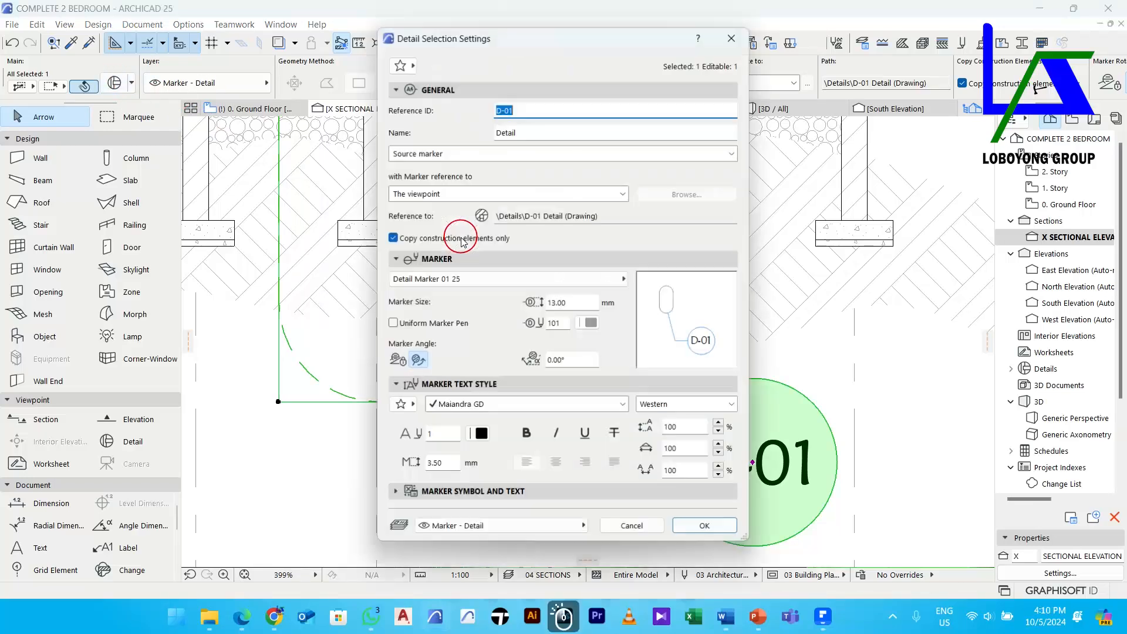
Set the D-01 detail marker's pen to 1 and enable Uniform Marker Pen
{"action": "left_click", "coordinate": [587, 323]}
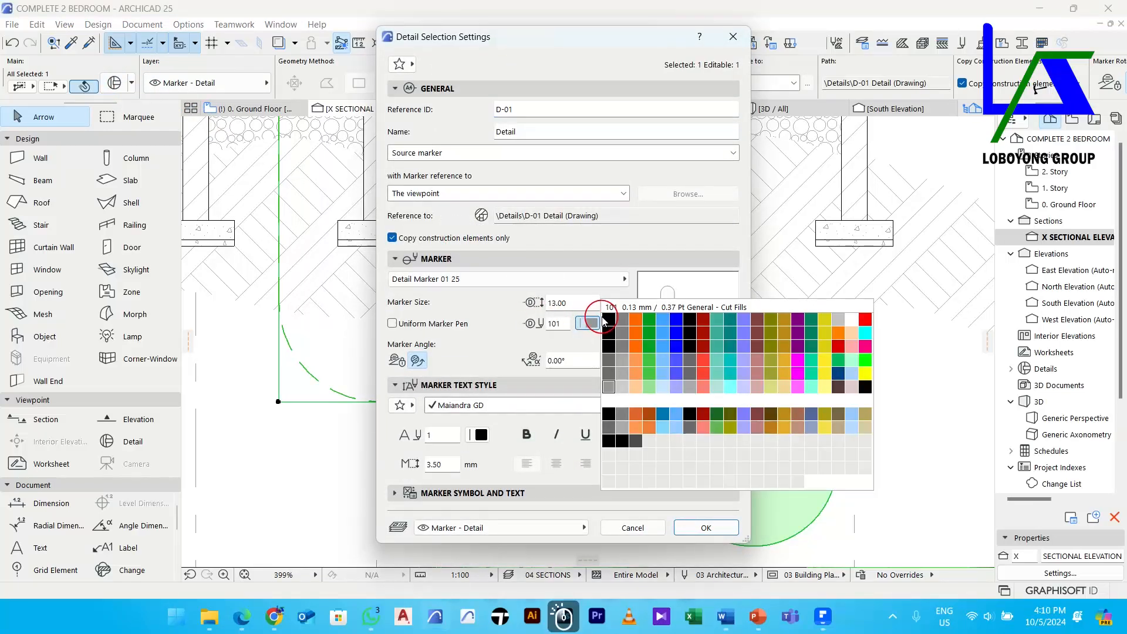
{"action": "left_click", "coordinate": [608, 319]}
{"action": "left_click", "coordinate": [392, 324]}
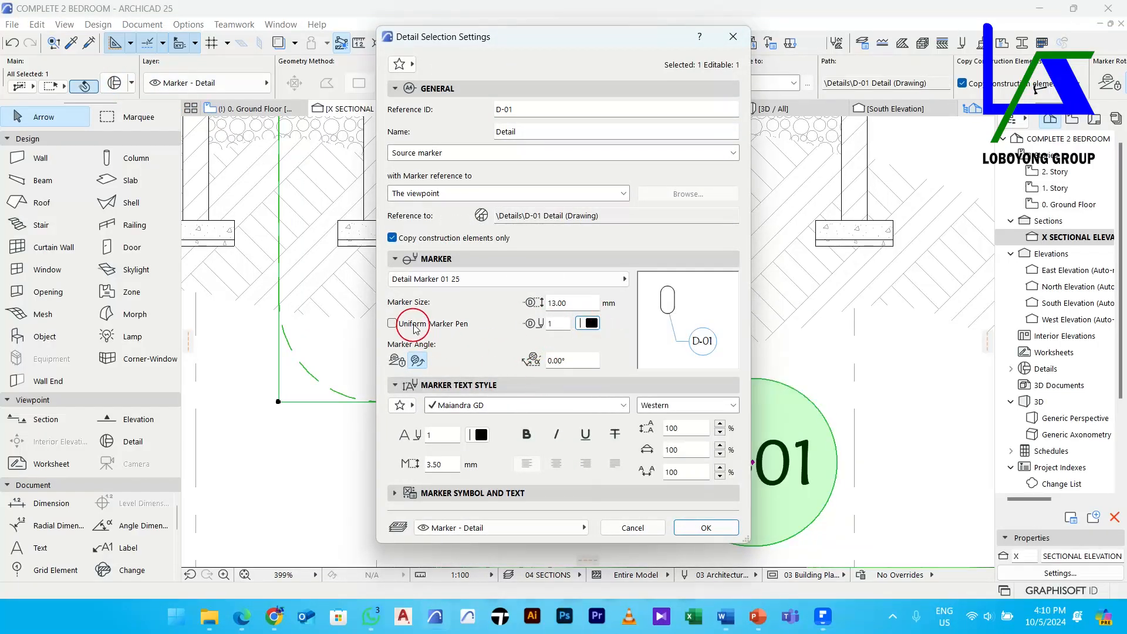
{"action": "left_click", "coordinate": [707, 527]}
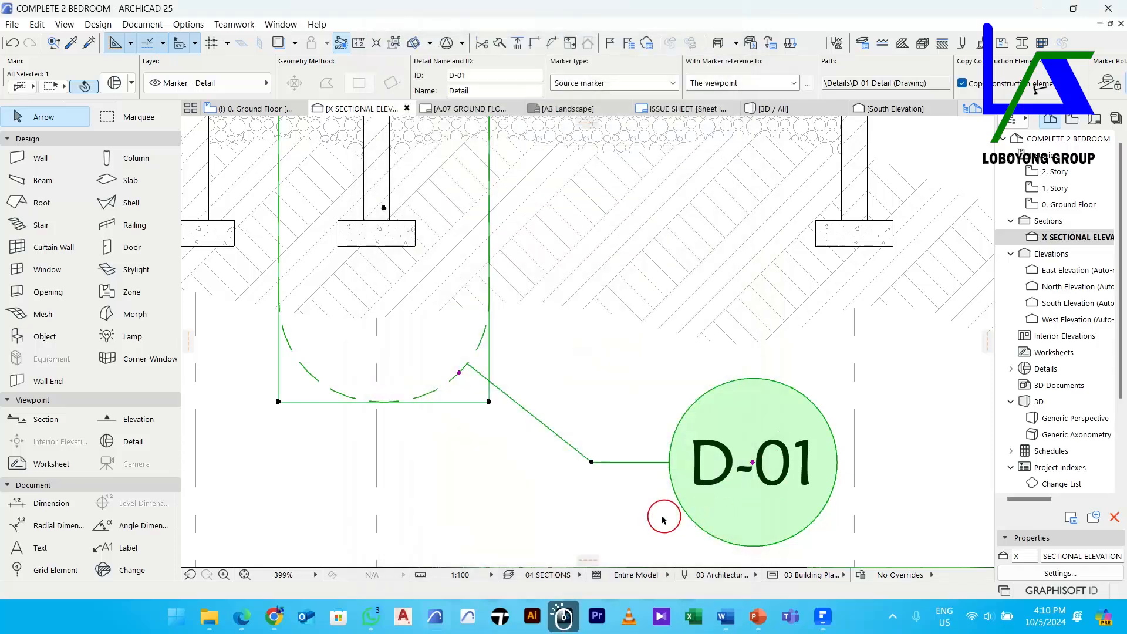
Offset the right edge of the D-01 detail boundary slightly inward
{"action": "scroll", "coordinate": [639, 446], "scroll_direction": "down", "scroll_amount": 5}
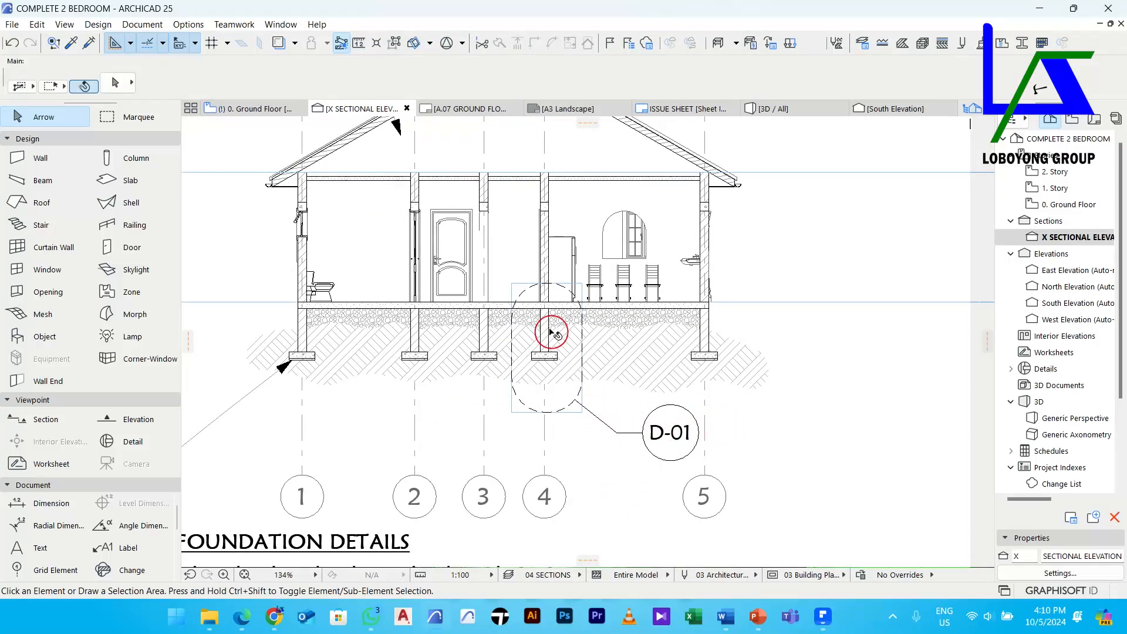
{"action": "scroll", "coordinate": [550, 332], "scroll_direction": "up", "scroll_amount": 3}
{"action": "left_click", "coordinate": [613, 469]}
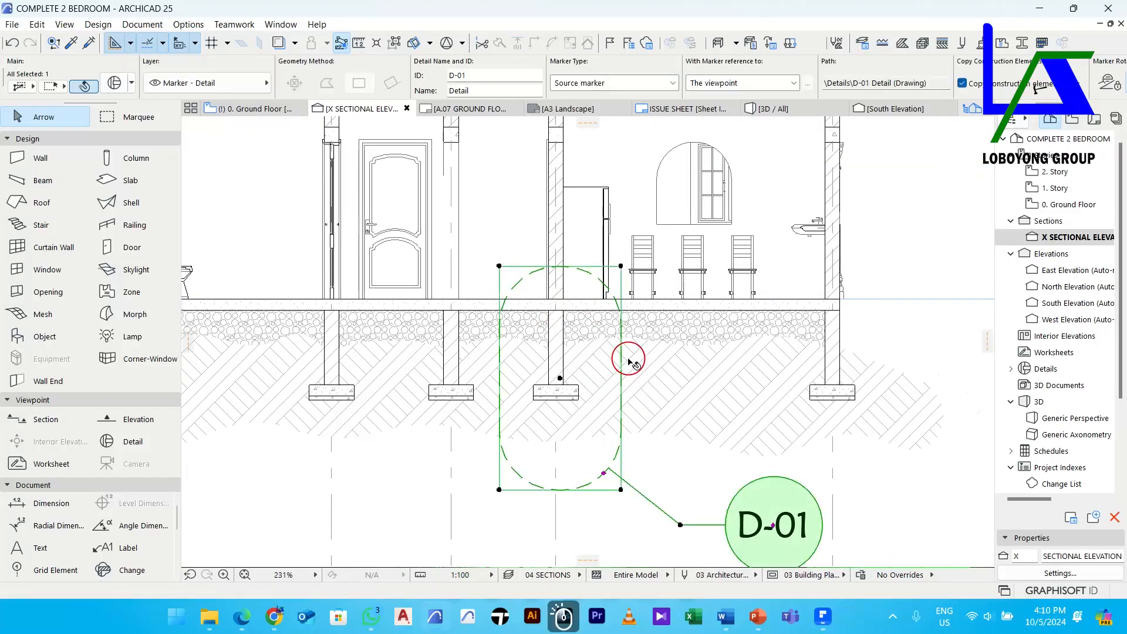
{"action": "scroll", "coordinate": [614, 375], "scroll_direction": "up", "scroll_amount": 2}
{"action": "left_click", "coordinate": [610, 379]}
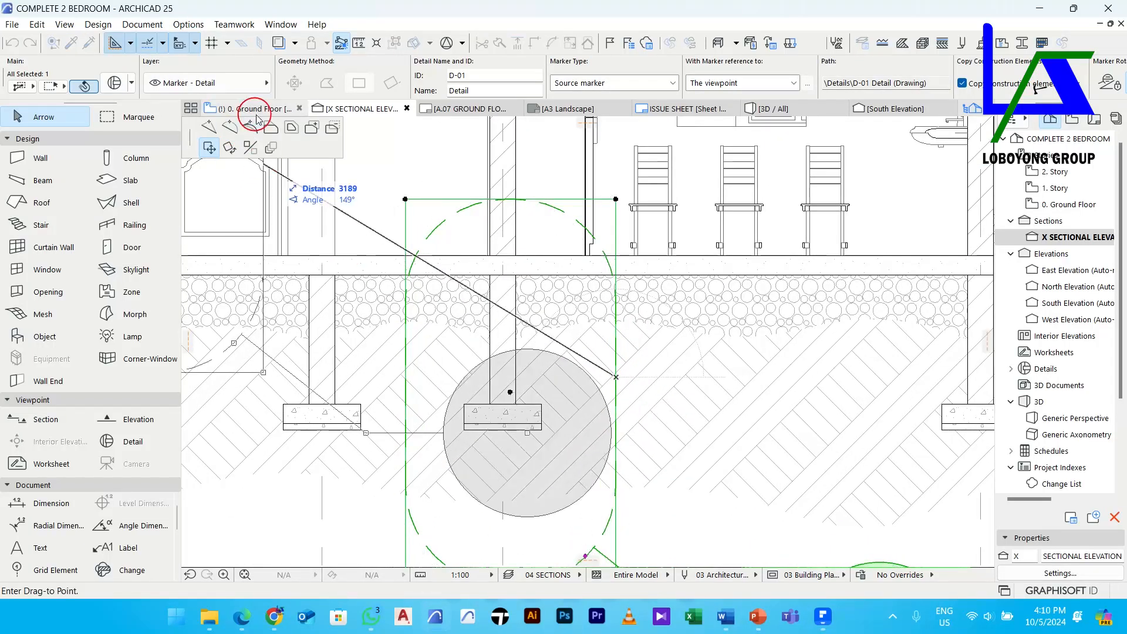
{"action": "left_click", "coordinate": [271, 130]}
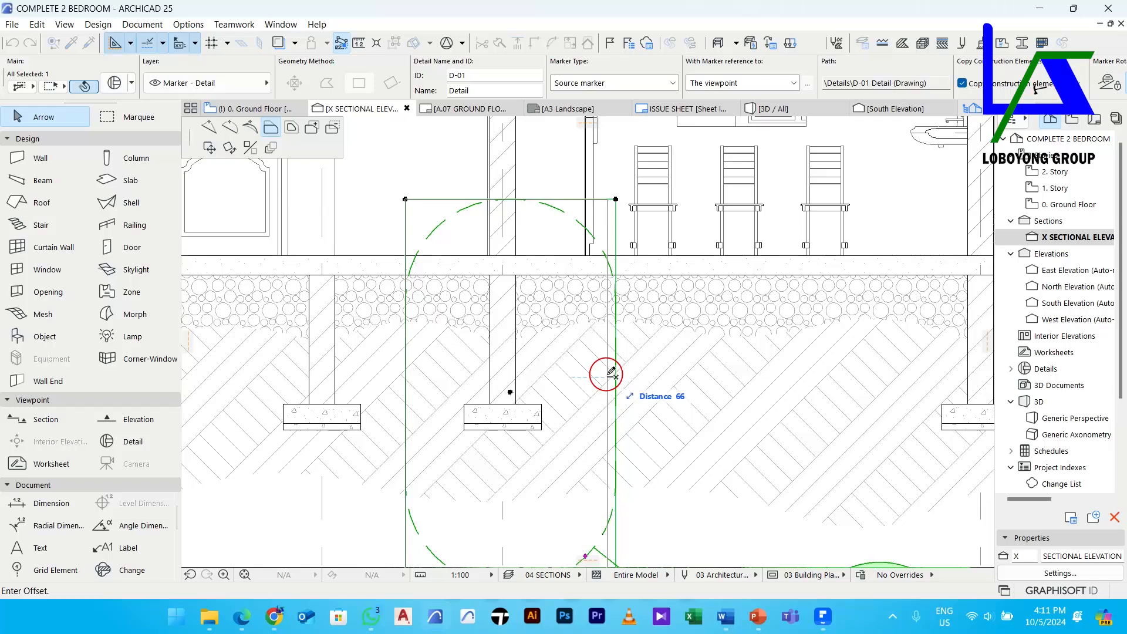
{"action": "left_click", "coordinate": [596, 373]}
Offset the bottom edge of the D-01 detail boundary upward by about 490 mm
{"action": "scroll", "coordinate": [587, 370], "scroll_direction": "down", "scroll_amount": 2}
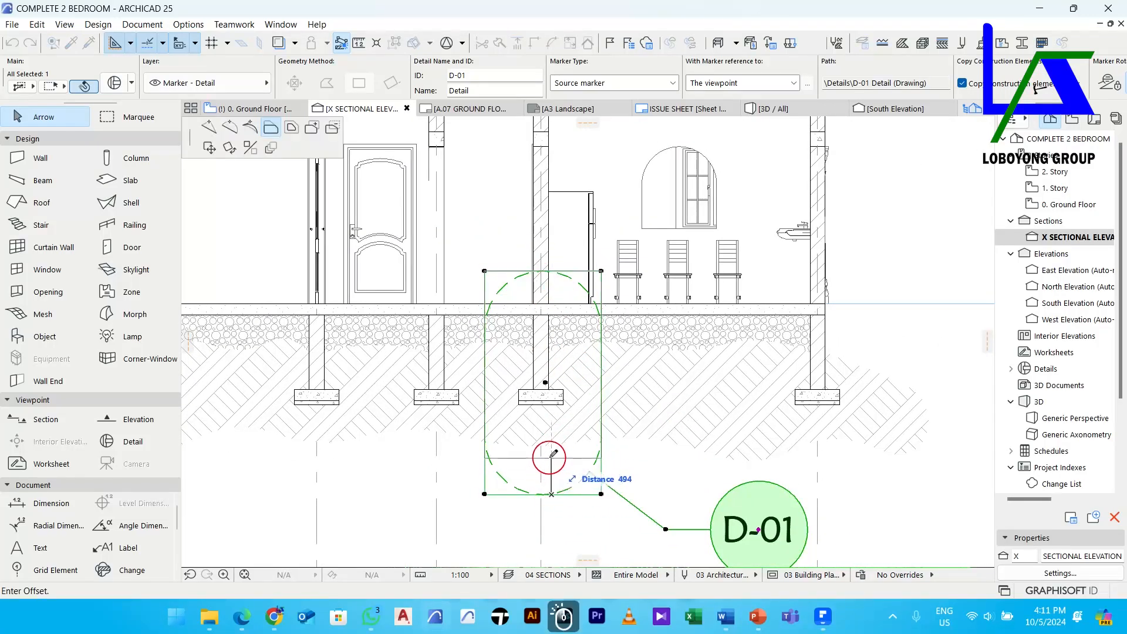
{"action": "scroll", "coordinate": [552, 452], "scroll_direction": "down", "scroll_amount": 2}
{"action": "middle_click_drag", "start_coordinate": [573, 445], "coordinate": [577, 374]}
{"action": "scroll", "coordinate": [585, 389], "scroll_direction": "up", "scroll_amount": 1}
{"action": "scroll", "coordinate": [578, 387], "scroll_direction": "down", "scroll_amount": 2}
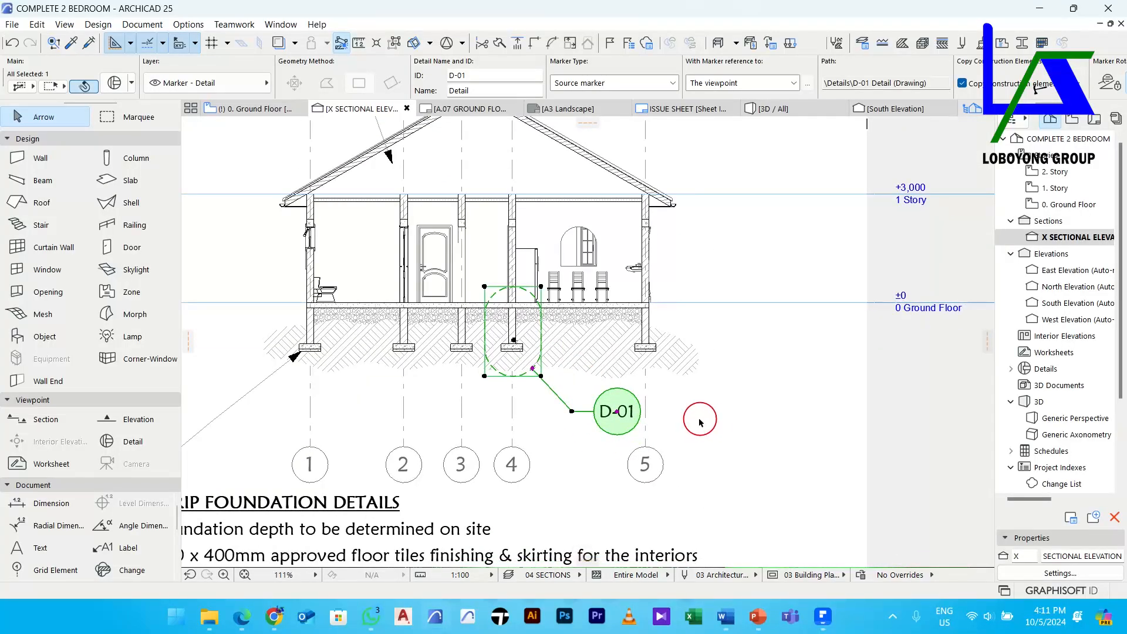
Name the D-01 detail marker "STRIP FOUNDATION DETAILS" in its selection settings
{"action": "left_click", "coordinate": [117, 81]}
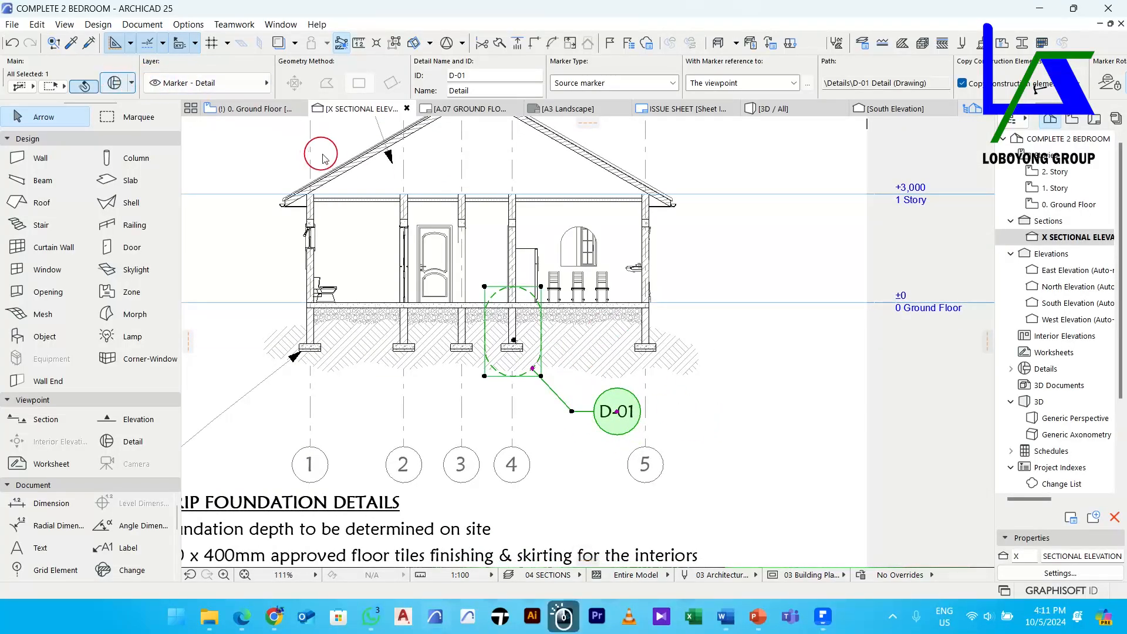
{"action": "left_click_drag", "start_coordinate": [566, 132], "coordinate": [488, 138]}
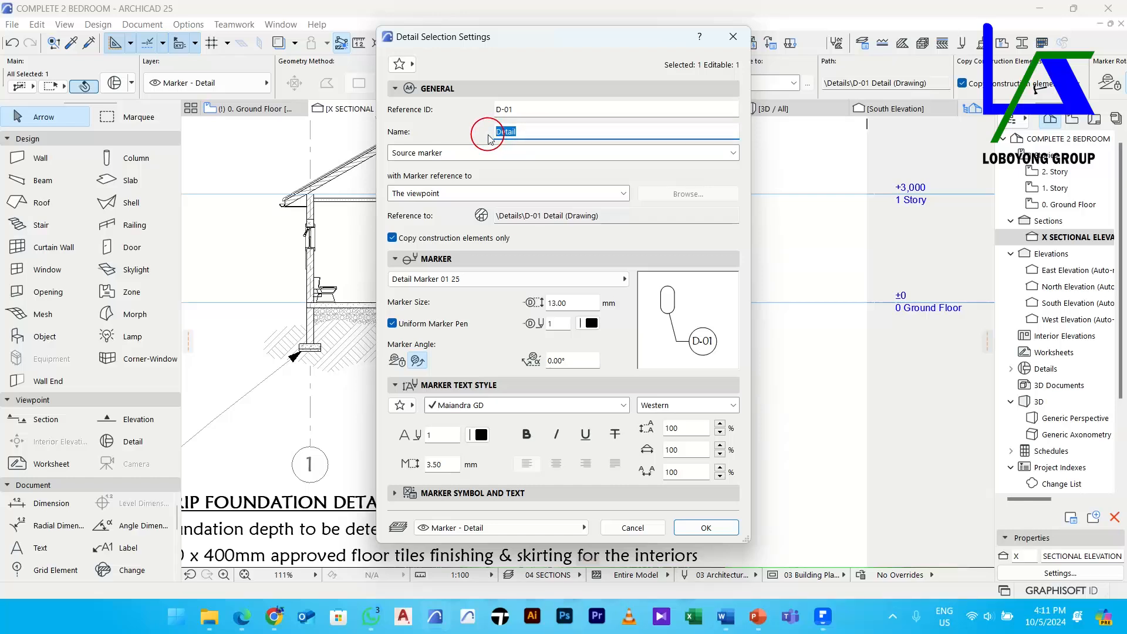
{"action": "type", "text": "STRIP FOUNDATION DETAILS"}
{"action": "left_click", "coordinate": [597, 216]}
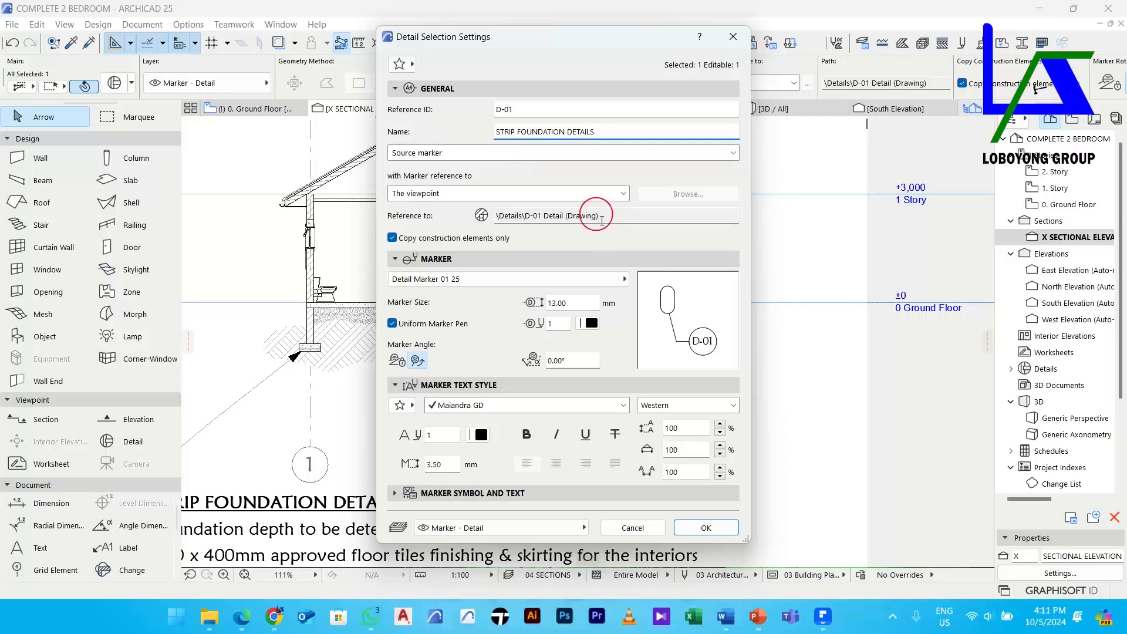
{"action": "left_click", "coordinate": [702, 527]}
{"action": "left_click", "coordinate": [728, 445]}
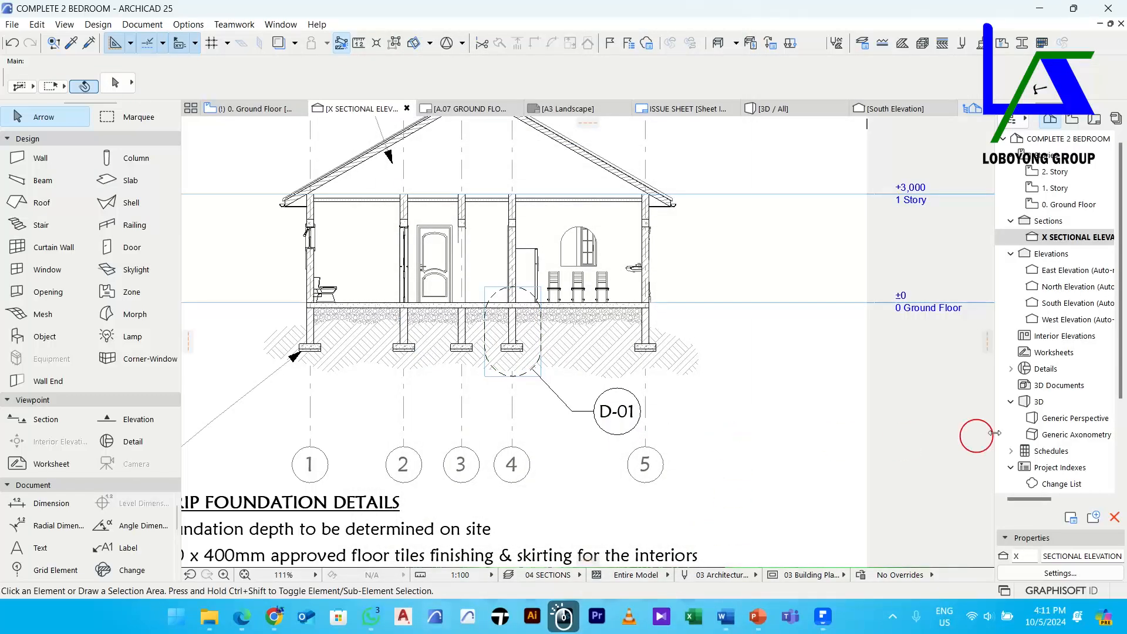
Open the D-01 strip foundation detail from the project's Details and look over the footing drawing
{"action": "left_click", "coordinate": [1085, 376]}
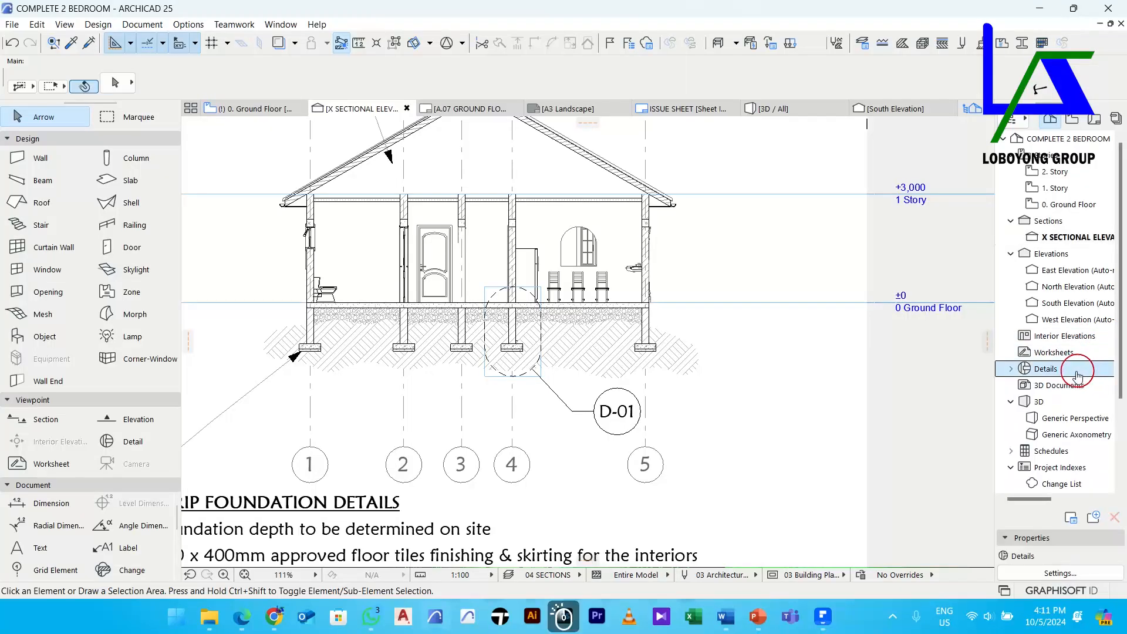
{"action": "left_click", "coordinate": [1010, 370]}
{"action": "double_click", "coordinate": [1036, 383]}
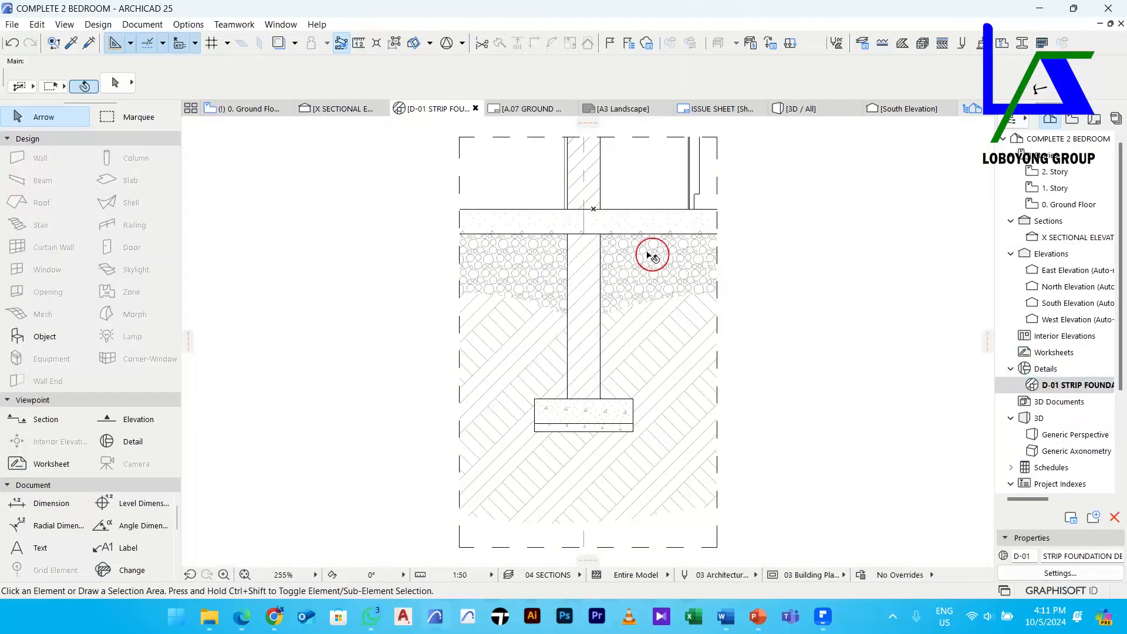
{"action": "middle_click_drag", "start_coordinate": [597, 230], "coordinate": [592, 270]}
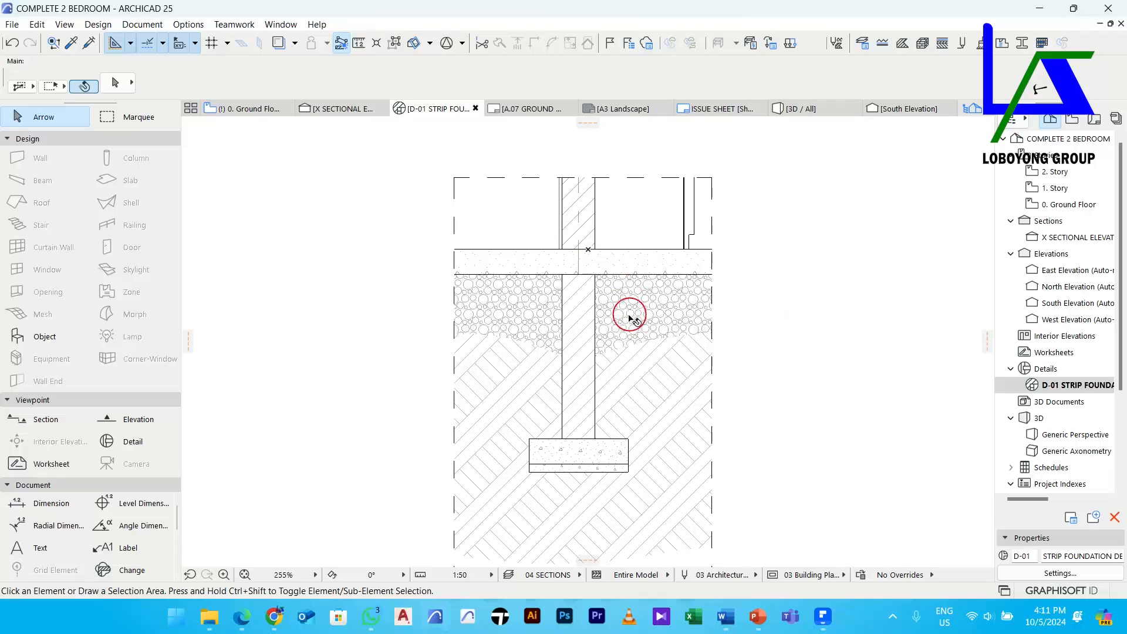
{"action": "scroll", "coordinate": [565, 335], "scroll_direction": "down", "scroll_amount": 4}
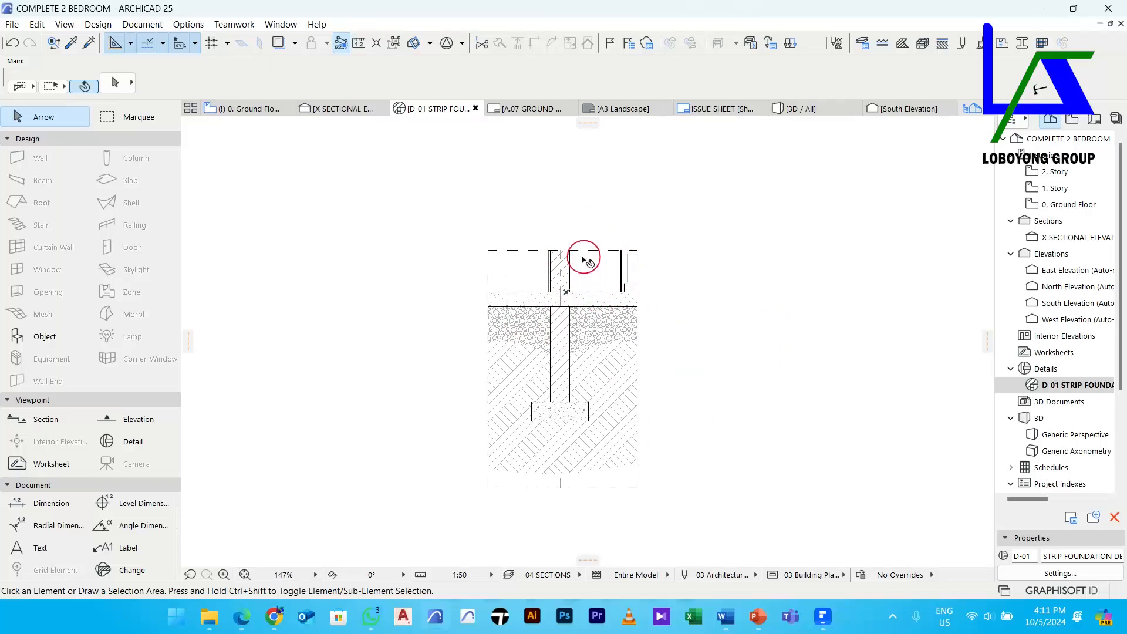
Return to the X SECTIONAL ELEVATION view and look over the roof and upper walls
{"action": "left_click", "coordinate": [340, 110]}
{"action": "scroll", "coordinate": [527, 252], "scroll_direction": "down", "scroll_amount": 3}
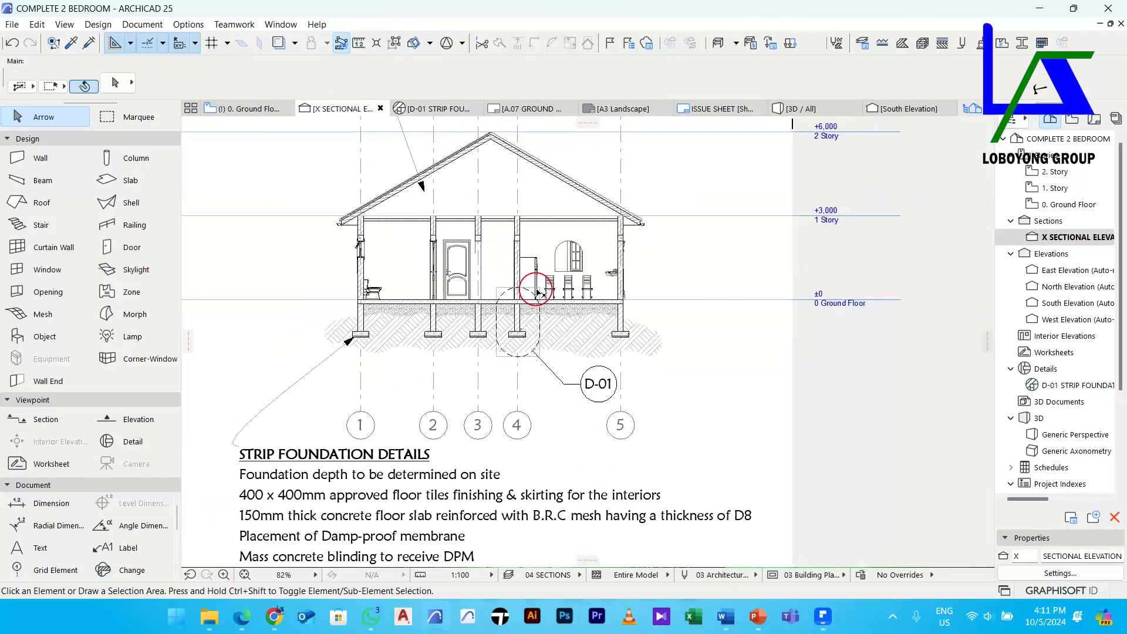
{"action": "middle_click_drag", "start_coordinate": [555, 395], "coordinate": [562, 420]}
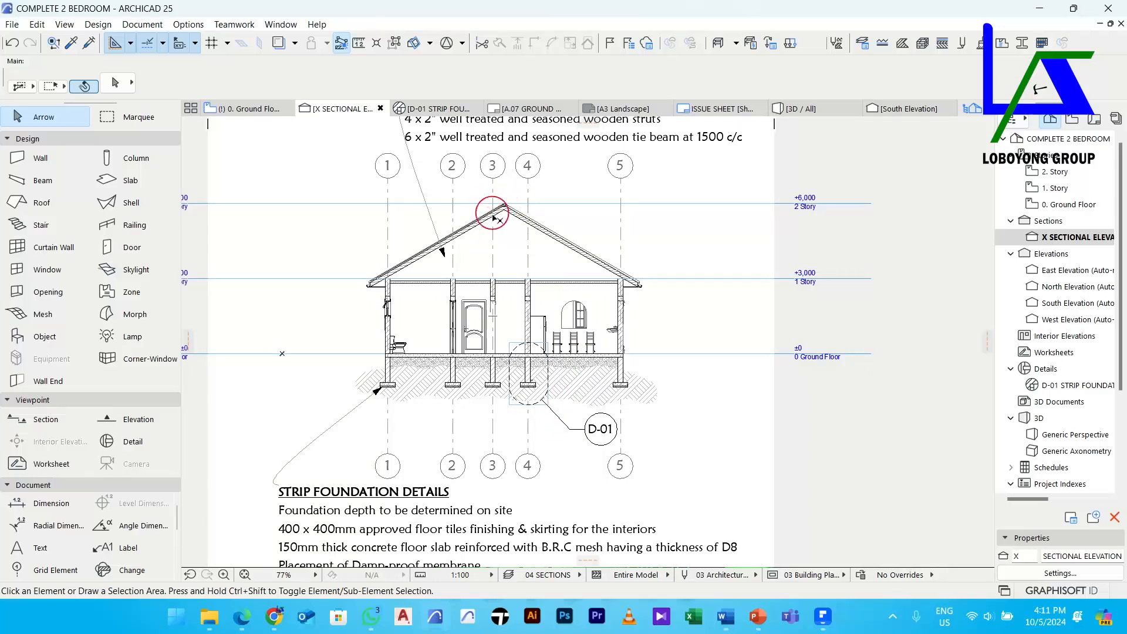
{"action": "scroll", "coordinate": [493, 219], "scroll_direction": "up", "scroll_amount": 3}
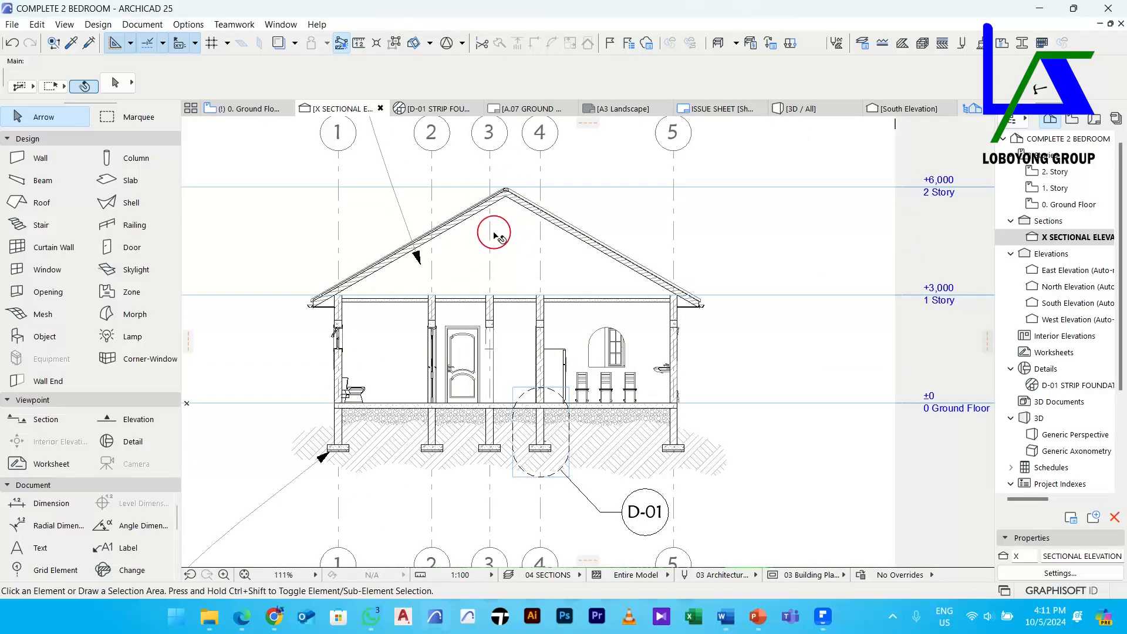
{"action": "middle_click_drag", "start_coordinate": [494, 233], "coordinate": [509, 251]}
{"action": "scroll", "coordinate": [510, 224], "scroll_direction": "up", "scroll_amount": 1}
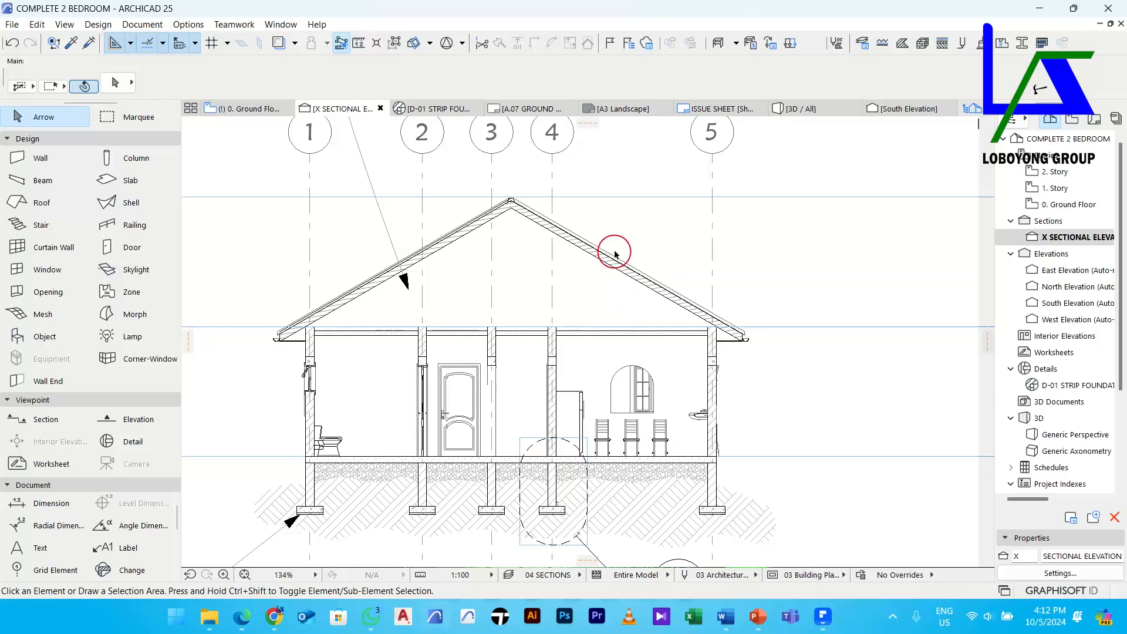
{"action": "middle_click_drag", "start_coordinate": [615, 253], "coordinate": [636, 295]}
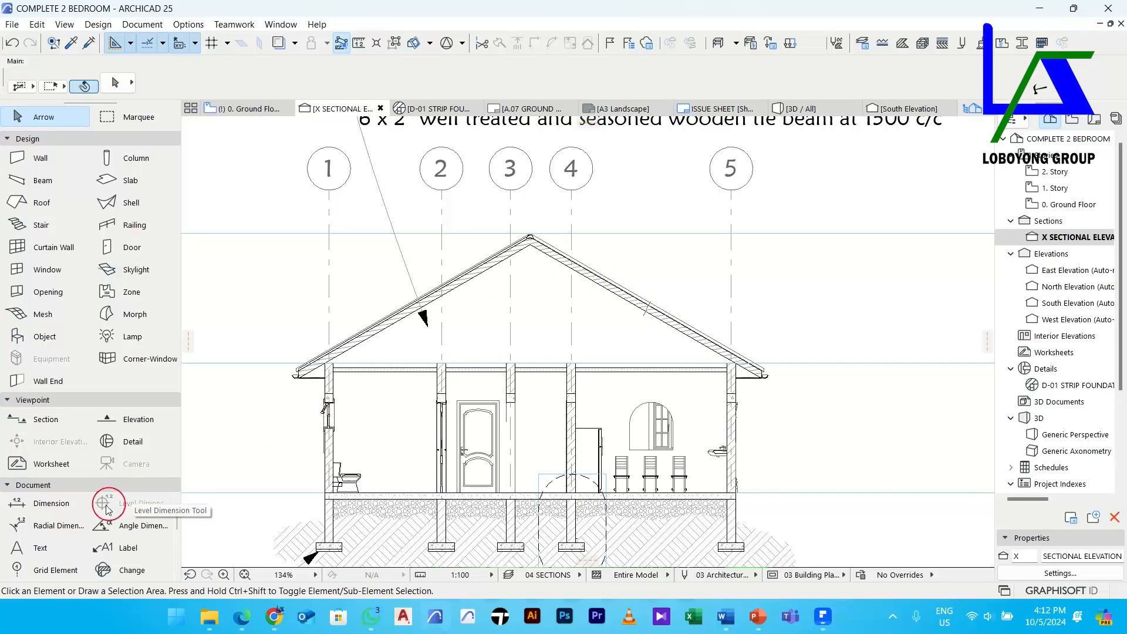
Set up the Fill tool with the Common Brick fill type and contour pen 1
{"action": "scroll", "coordinate": [56, 534], "scroll_direction": "down", "scroll_amount": 2}
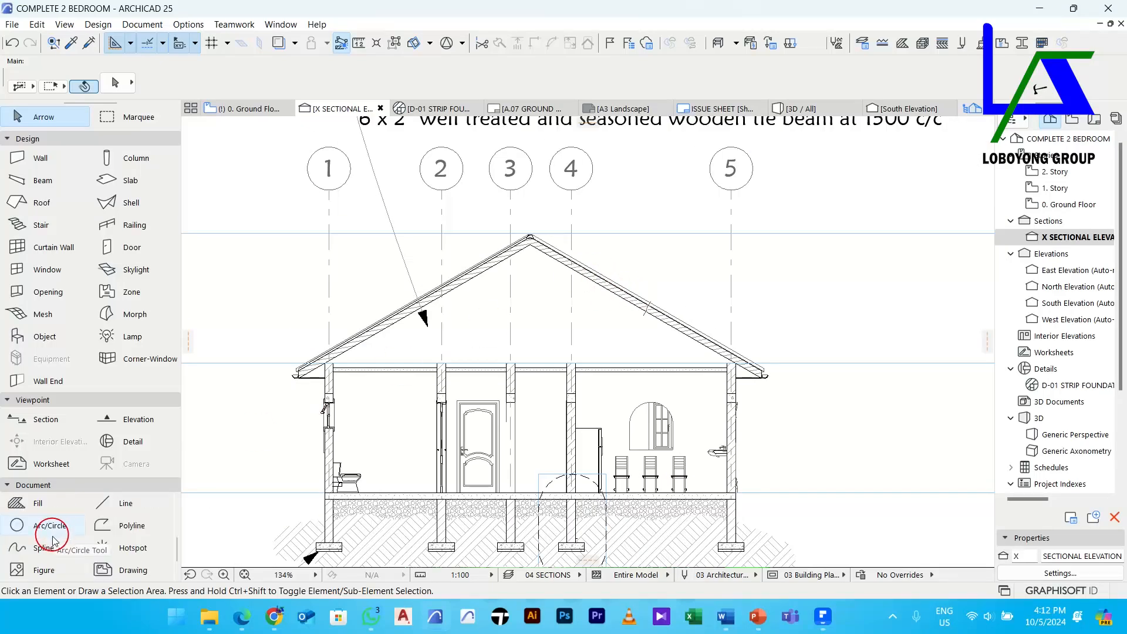
{"action": "left_click", "coordinate": [38, 504]}
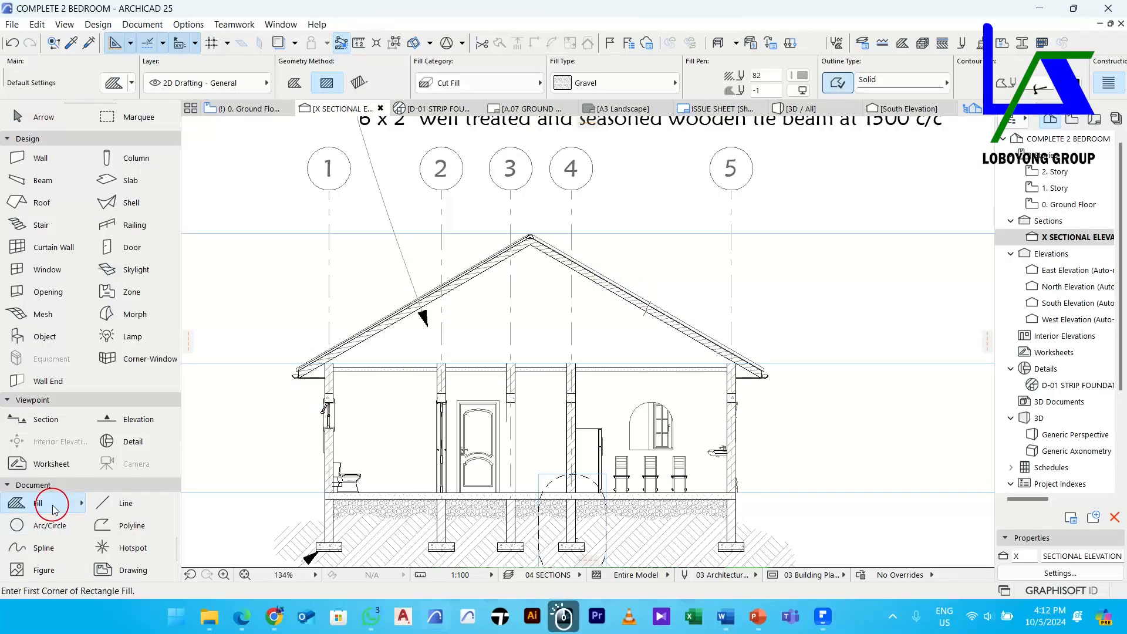
{"action": "left_click", "coordinate": [581, 83]}
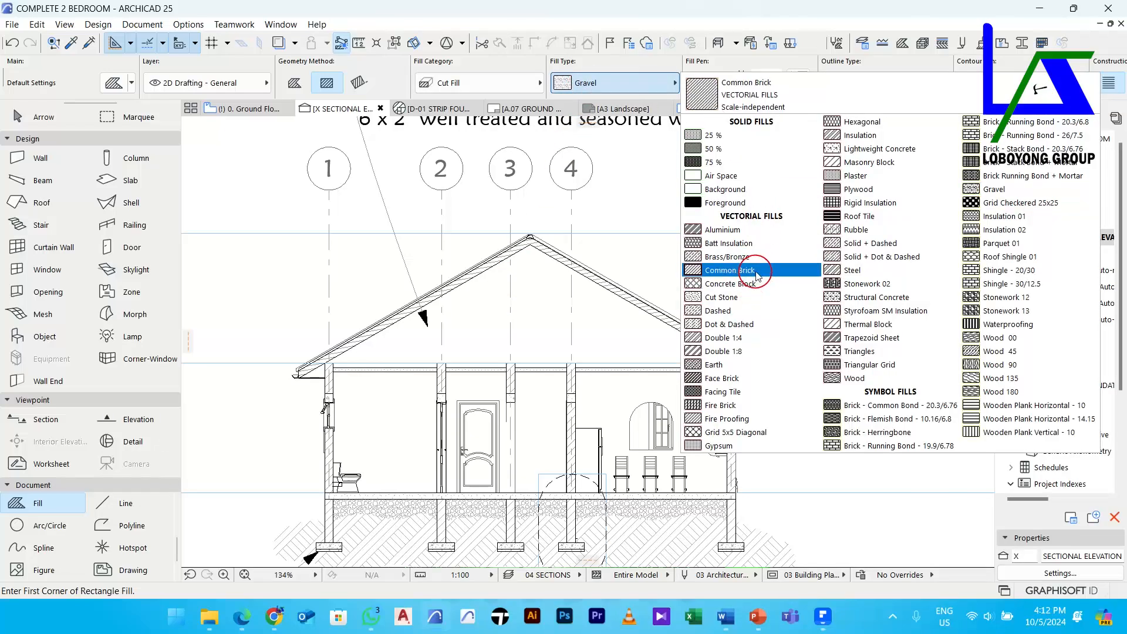
{"action": "left_click", "coordinate": [751, 270]}
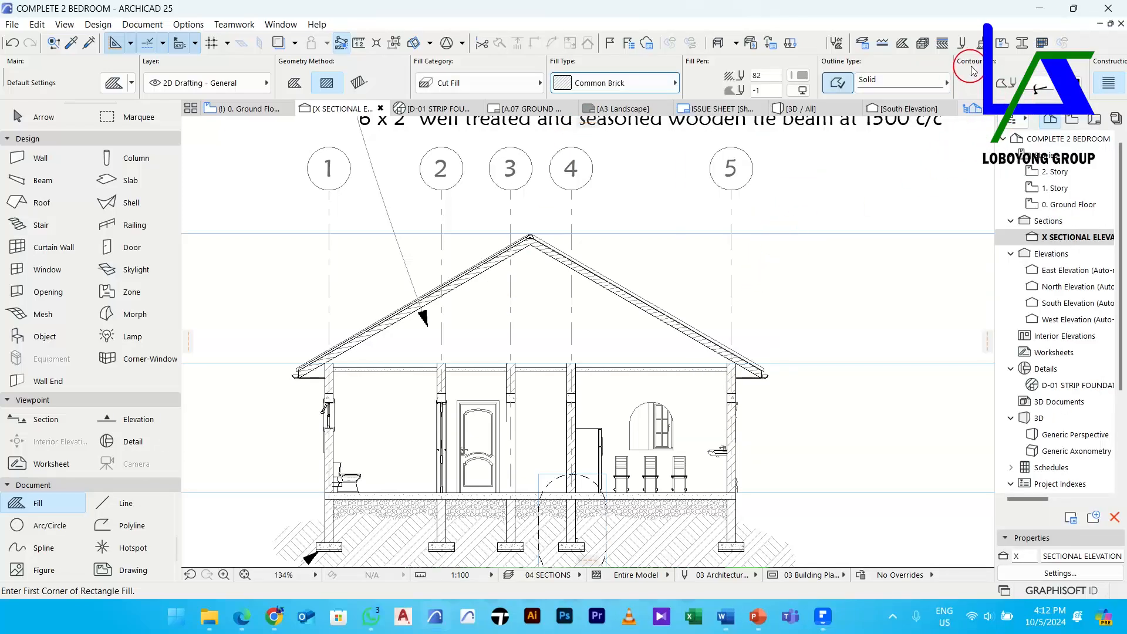
{"action": "left_click", "coordinate": [1076, 84]}
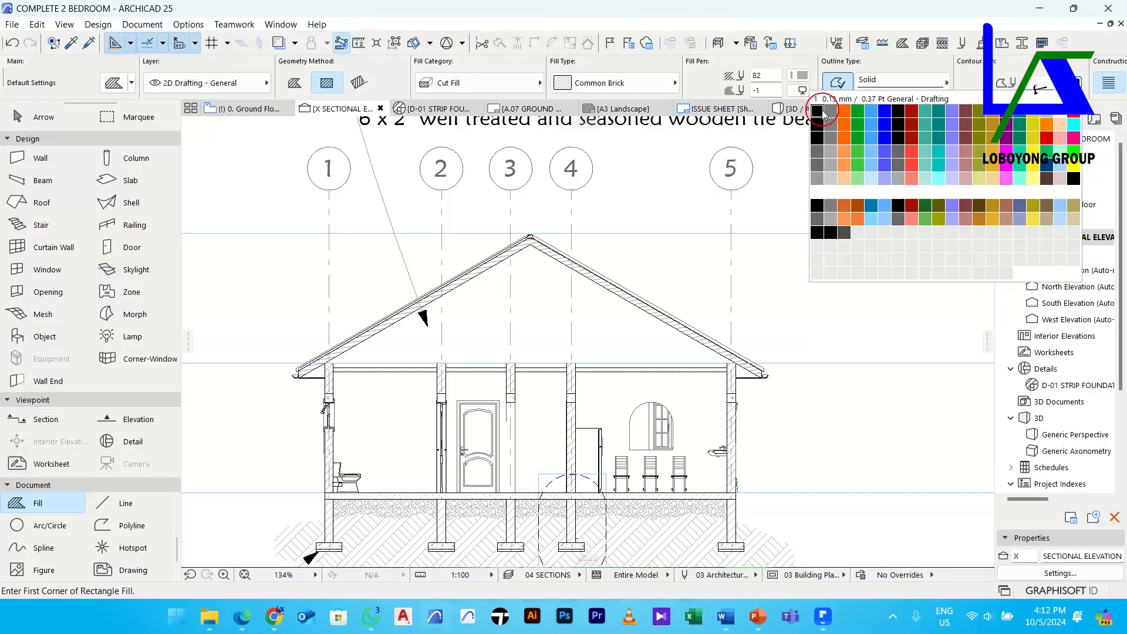
{"action": "left_click", "coordinate": [858, 116]}
Draw a 9500 x 150 mm rectangular fill along the wall tops from the outer face at grid 1 to grid 5
{"action": "scroll", "coordinate": [340, 376], "scroll_direction": "up", "scroll_amount": 5}
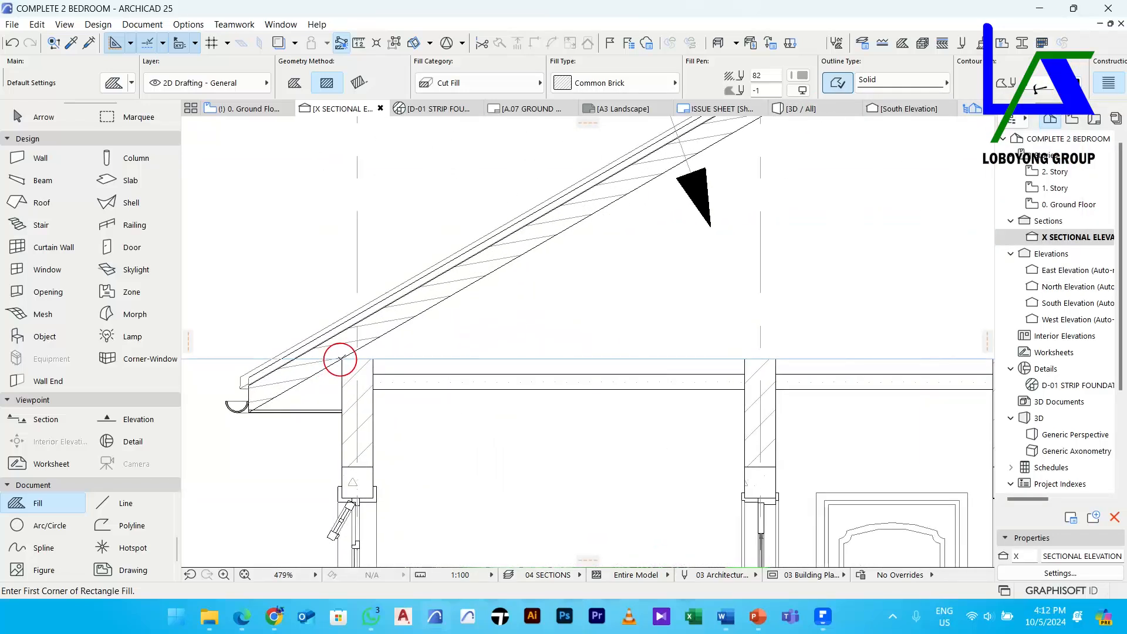
{"action": "left_click", "coordinate": [336, 365]}
{"action": "scroll", "coordinate": [402, 353], "scroll_direction": "down", "scroll_amount": 5}
{"action": "scroll", "coordinate": [817, 345], "scroll_direction": "up", "scroll_amount": 5}
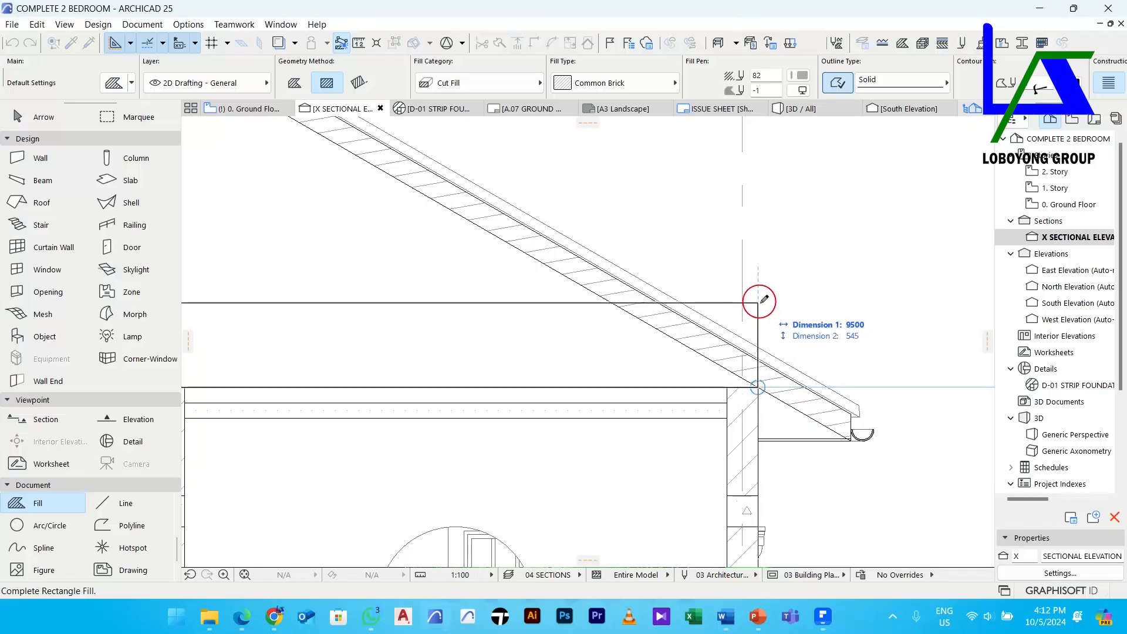
{"action": "key", "text": "Tab"}
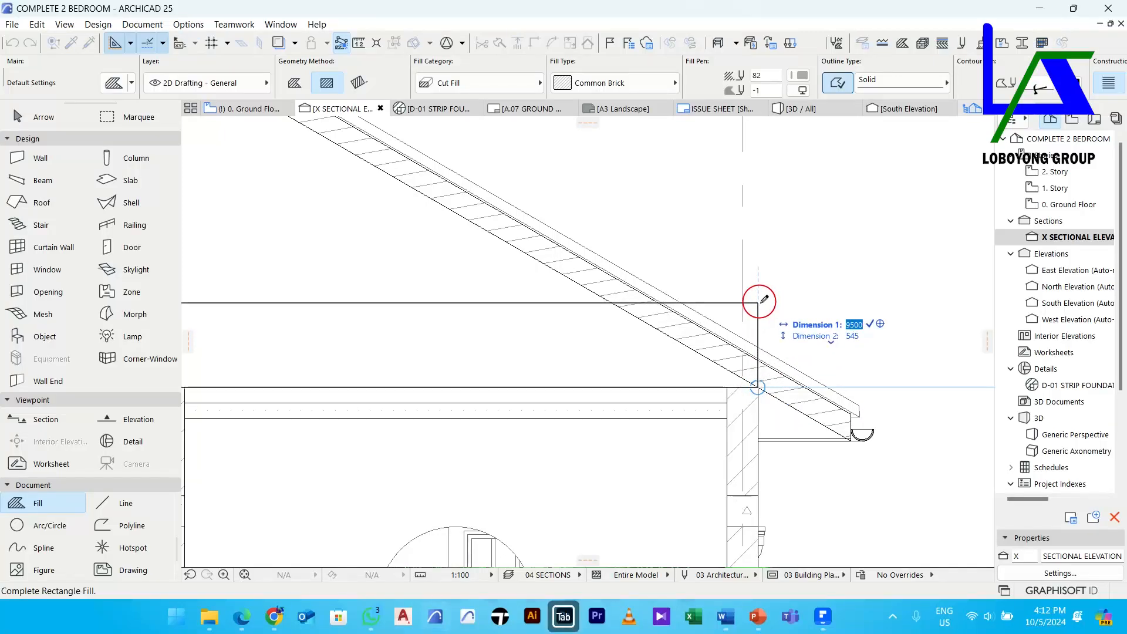
{"action": "key", "text": "Tab"}
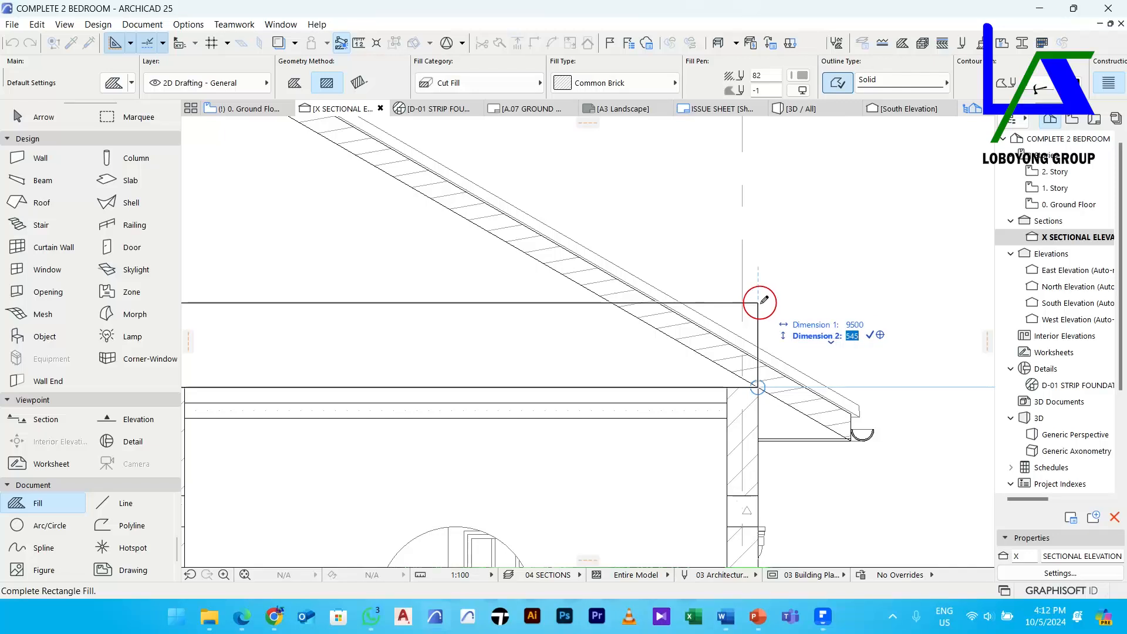
{"action": "type", "text": "150"}
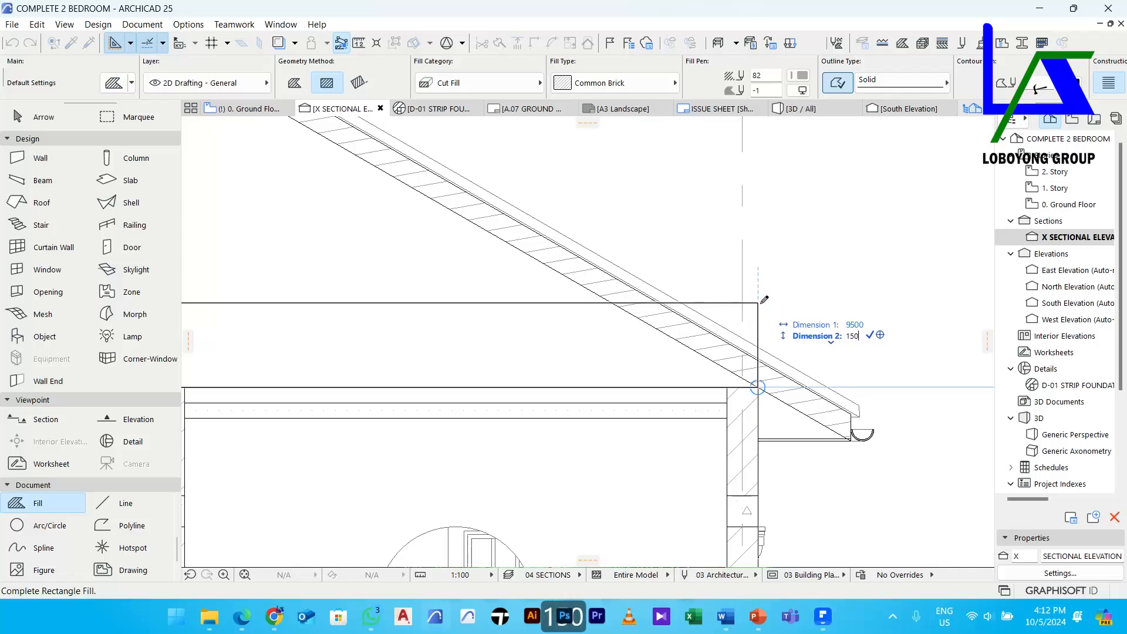
{"action": "key", "text": "Return"}
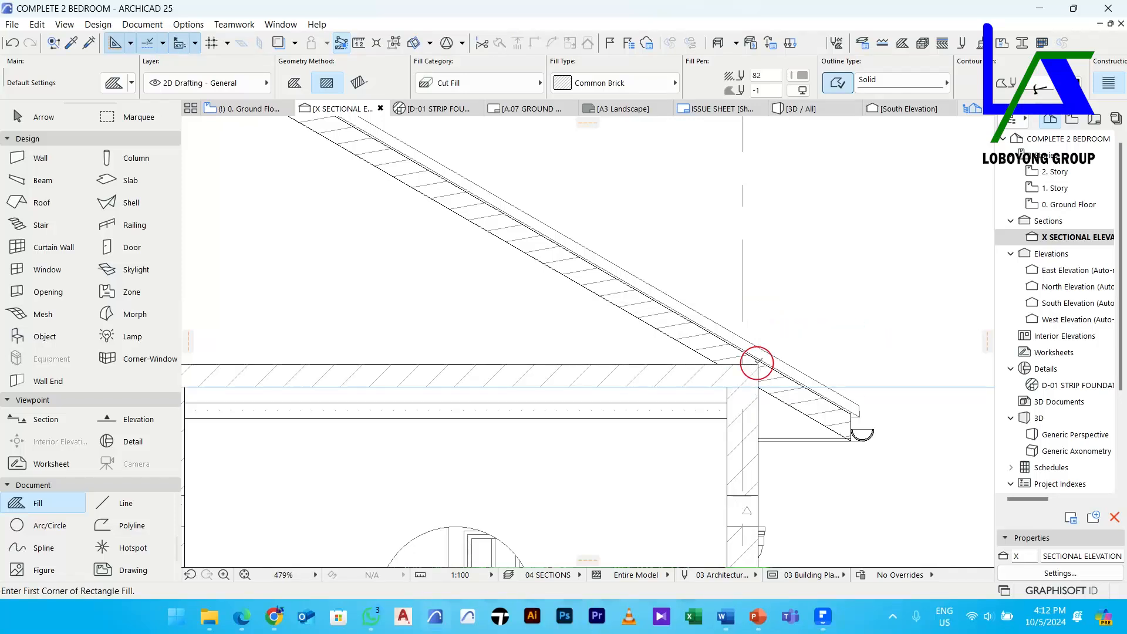
{"action": "key", "text": "Escape"}
Change the display order of the Common Brick fill above the walls
{"action": "left_click", "coordinate": [704, 372]}
{"action": "right_click", "coordinate": [790, 261]}
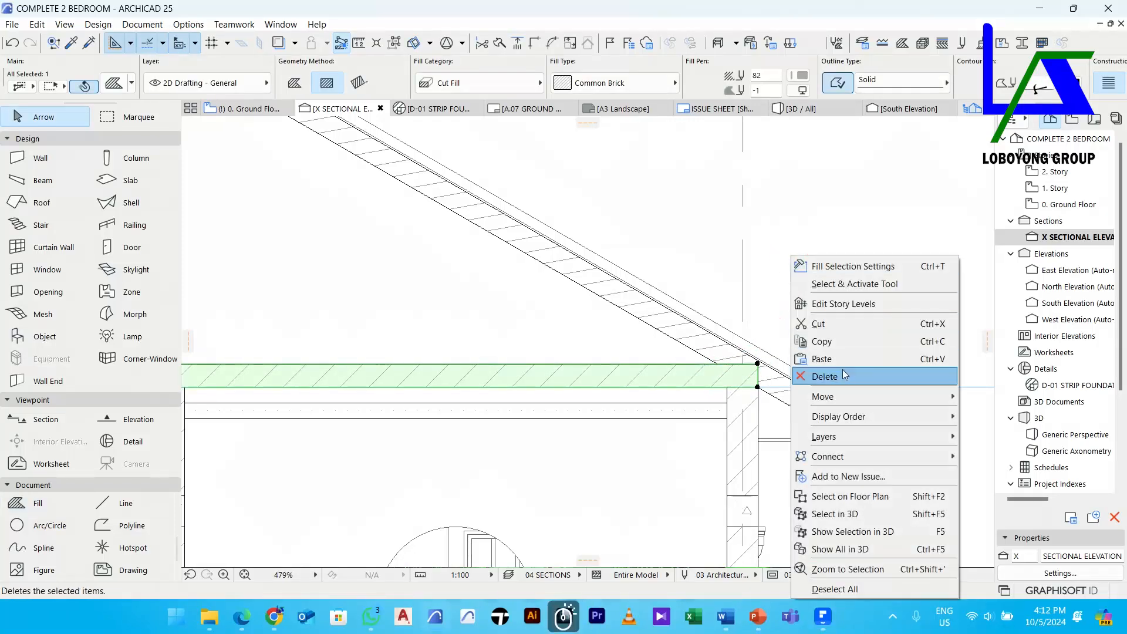
{"action": "mouse_move", "coordinate": [856, 416]}
{"action": "left_click", "coordinate": [992, 416]}
{"action": "scroll", "coordinate": [757, 388], "scroll_direction": "up", "scroll_amount": 5}
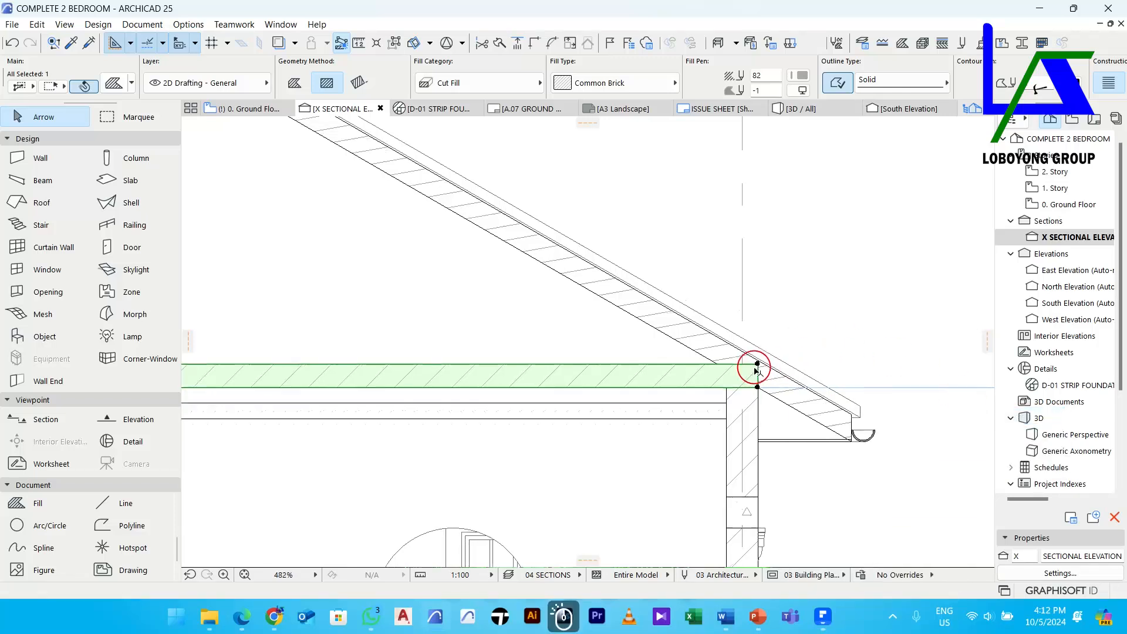
Trim the horizontal Common Brick fill by moving its upper corner nodes at both ends inward to the rafter undersides, about 260 mm at grid 1
{"action": "left_click_drag", "start_coordinate": [762, 357], "coordinate": [662, 357]}
{"action": "scroll", "coordinate": [675, 351], "scroll_direction": "down", "scroll_amount": 6}
{"action": "scroll", "coordinate": [278, 317], "scroll_direction": "up", "scroll_amount": 6}
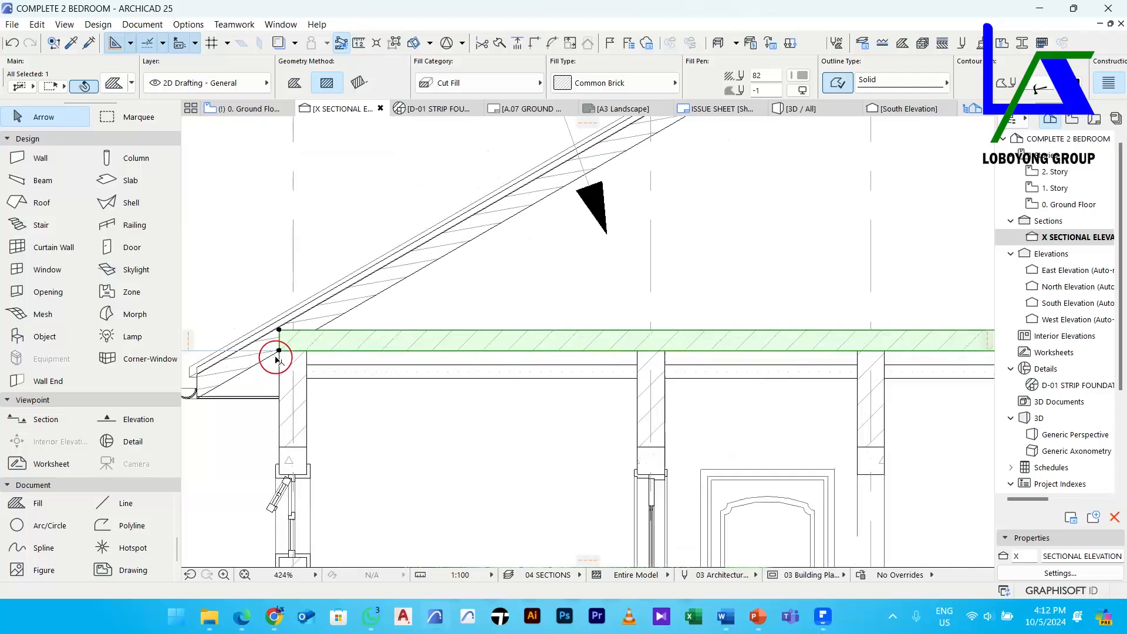
{"action": "left_click", "coordinate": [278, 304]}
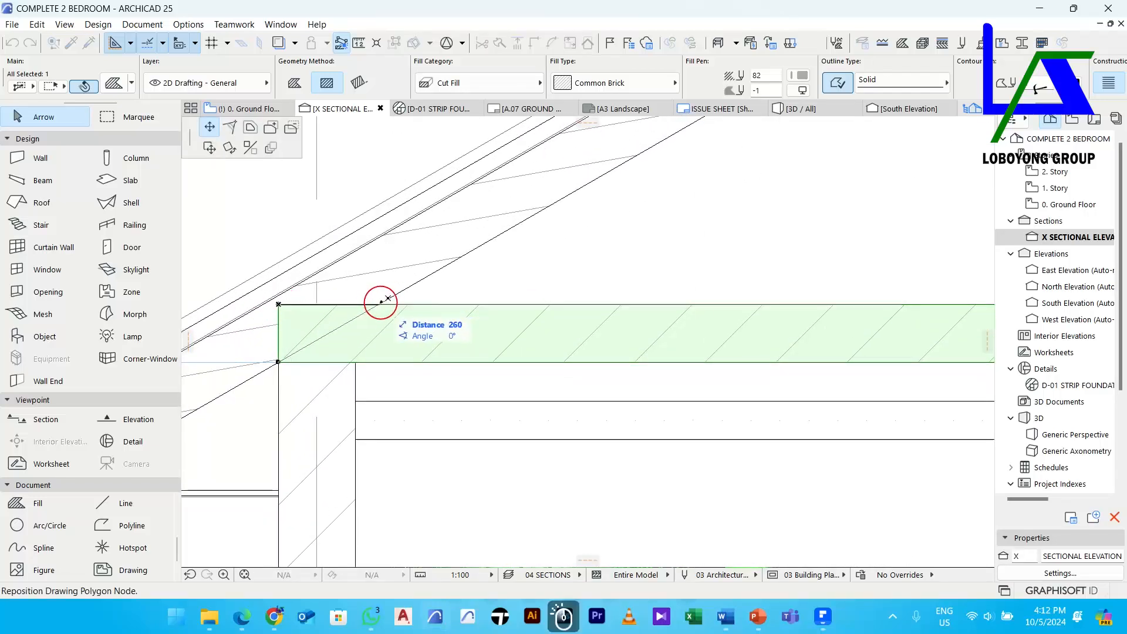
{"action": "left_click", "coordinate": [381, 301]}
{"action": "scroll", "coordinate": [395, 307], "scroll_direction": "down", "scroll_amount": 5}
{"action": "key", "text": "Escape"}
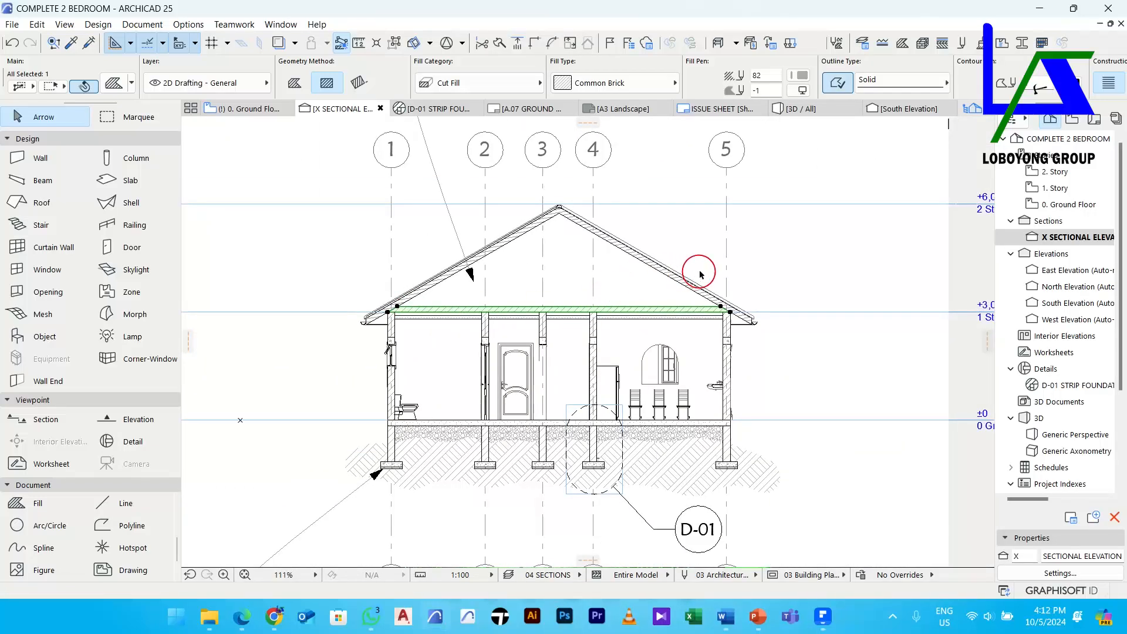
{"action": "scroll", "coordinate": [691, 270], "scroll_direction": "up", "scroll_amount": 1}
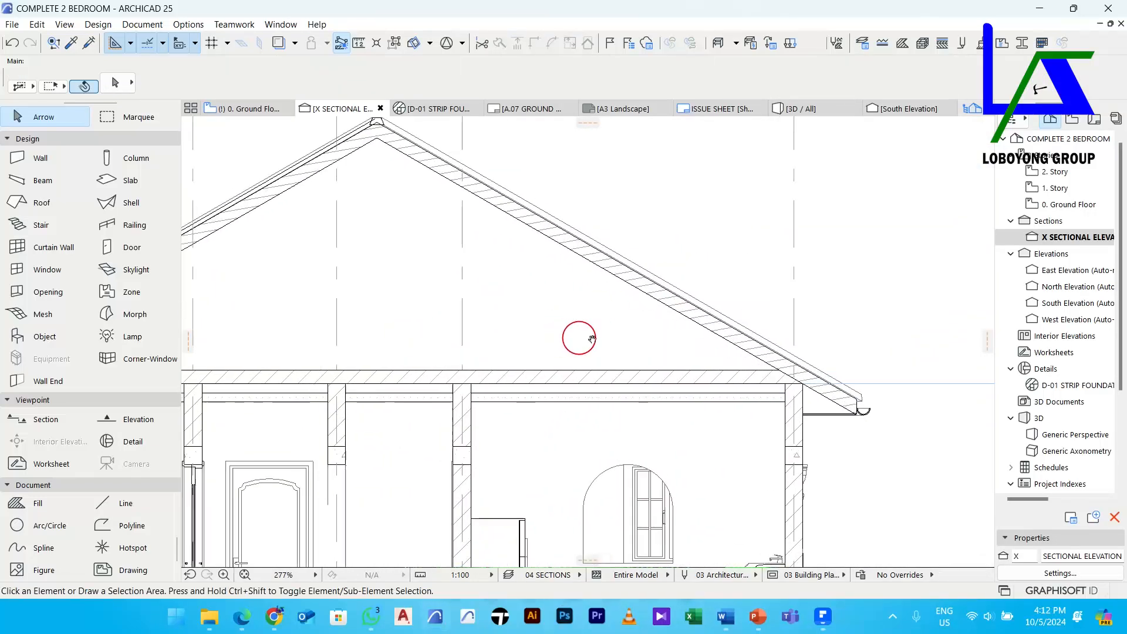
Using the horizontal fill's settings, draw a 100 mm wide vertical rectangular fill from the roof's inner apex down to the horizontal fill
{"action": "left_click", "coordinate": [666, 368], "text": "alt"}
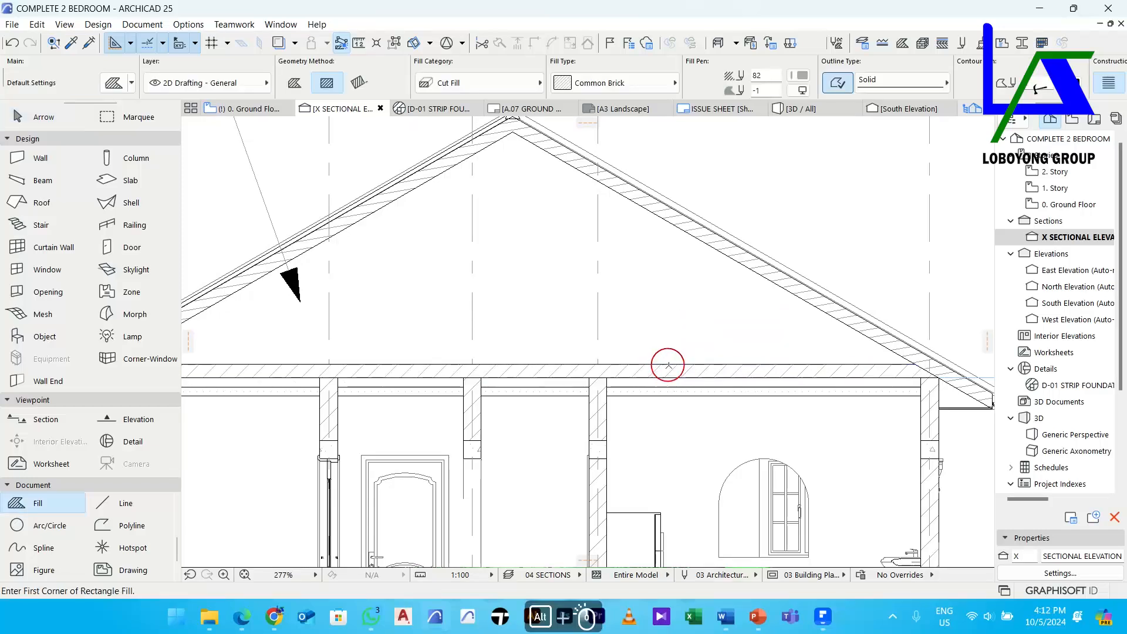
{"action": "scroll", "coordinate": [578, 320], "scroll_direction": "down", "scroll_amount": 1}
{"action": "scroll", "coordinate": [552, 323], "scroll_direction": "down", "scroll_amount": 1}
{"action": "scroll", "coordinate": [553, 233], "scroll_direction": "up", "scroll_amount": 2}
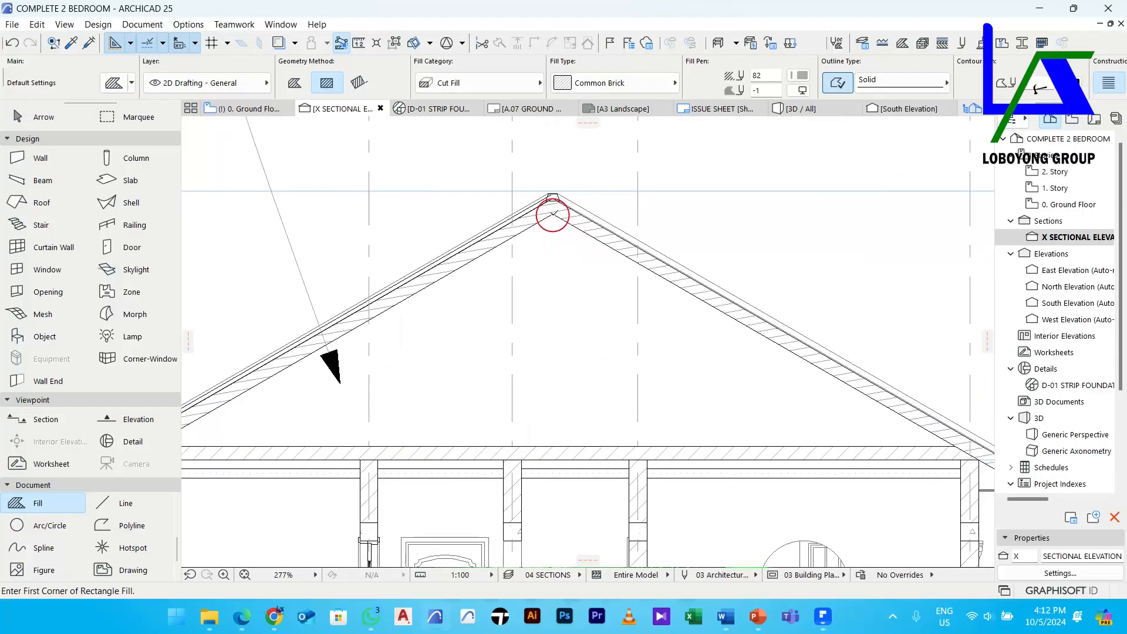
{"action": "left_click", "coordinate": [552, 220]}
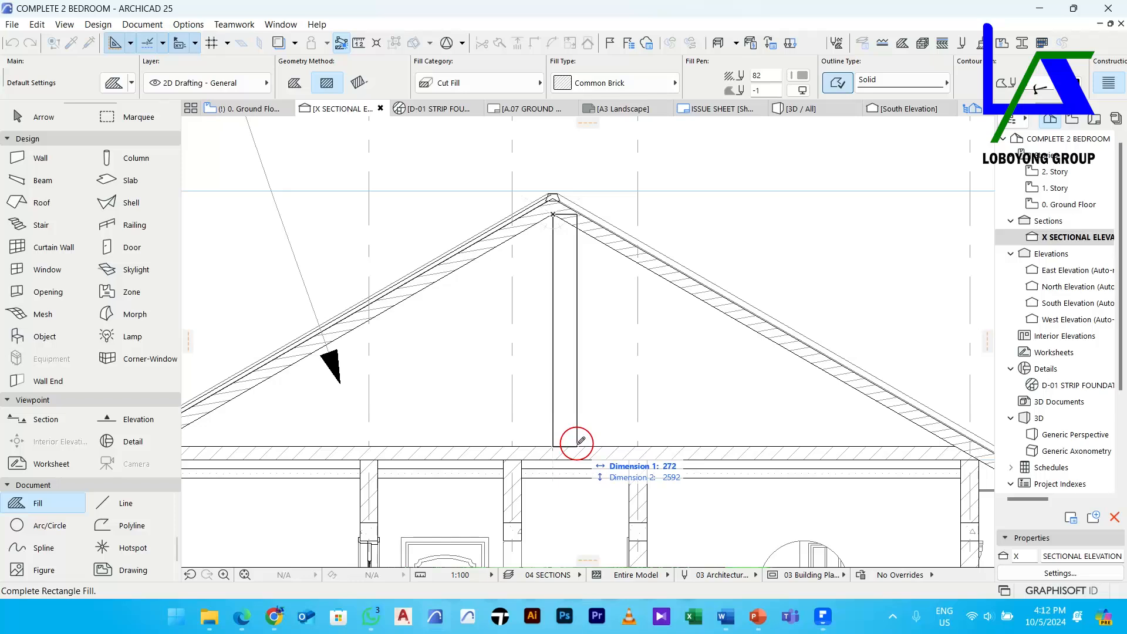
{"action": "type", "text": "100"}
{"action": "key", "text": "Return"}
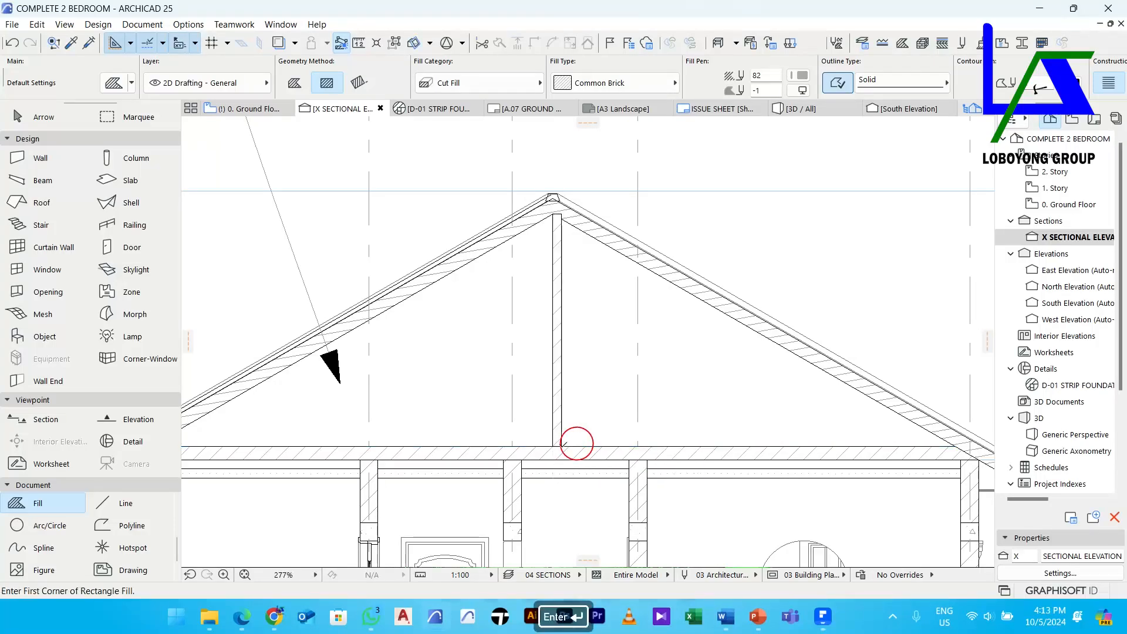
Centre the vertical fill under the ridge by moving it from its top edge midpoint to the roof's inner apex
{"action": "key", "text": "Escape"}
{"action": "left_click", "coordinate": [554, 441]}
{"action": "scroll", "coordinate": [554, 183], "scroll_direction": "up", "scroll_amount": 1}
{"action": "scroll", "coordinate": [552, 183], "scroll_direction": "up", "scroll_amount": 3}
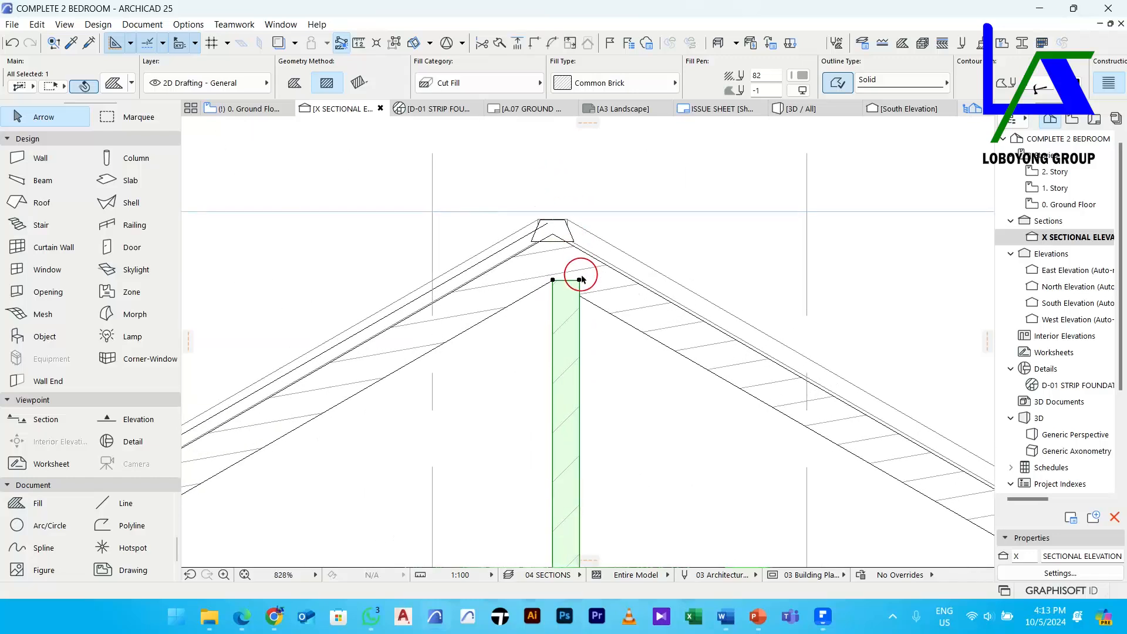
{"action": "key", "text": "ctrl+d"}
{"action": "scroll", "coordinate": [581, 283], "scroll_direction": "up", "scroll_amount": 3}
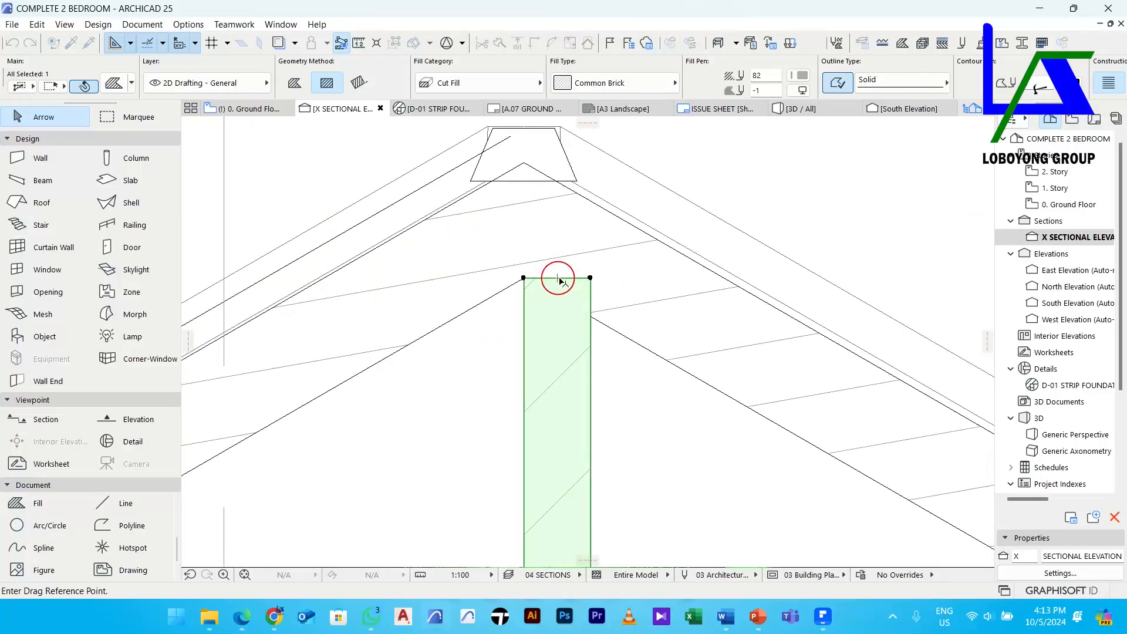
{"action": "left_click", "coordinate": [558, 280]}
{"action": "left_click", "coordinate": [526, 277]}
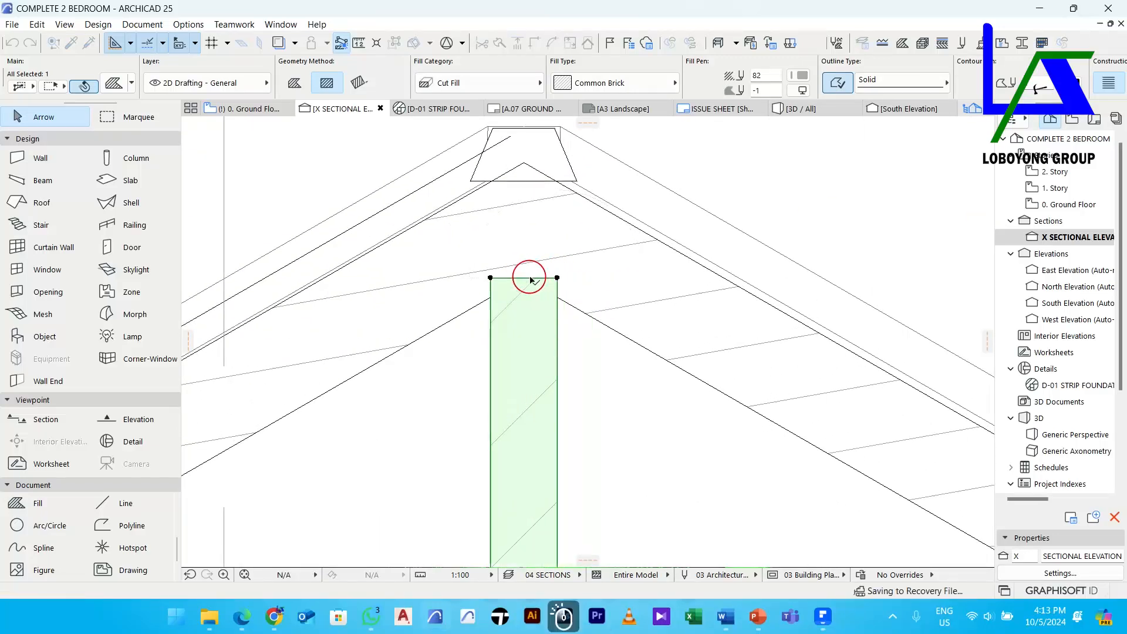
{"action": "scroll", "coordinate": [546, 275], "scroll_direction": "down", "scroll_amount": 3}
{"action": "scroll", "coordinate": [550, 276], "scroll_direction": "up", "scroll_amount": 3}
Lower both top corner nodes of the vertical fill onto the rafter undersides
{"action": "left_click", "coordinate": [553, 272]}
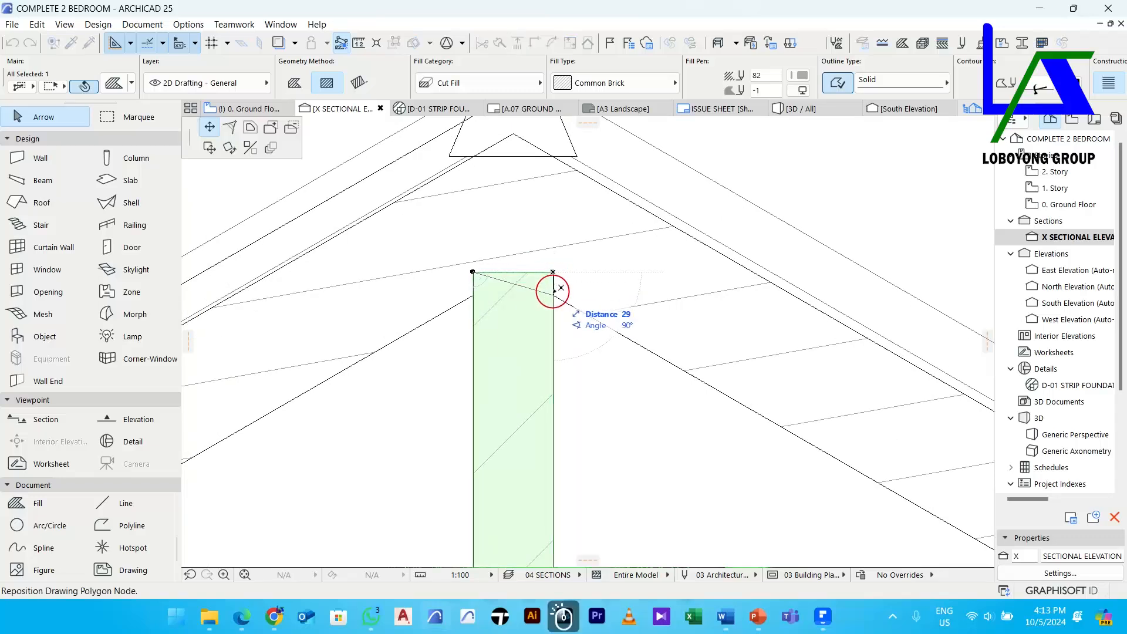
{"action": "left_click", "coordinate": [209, 127]}
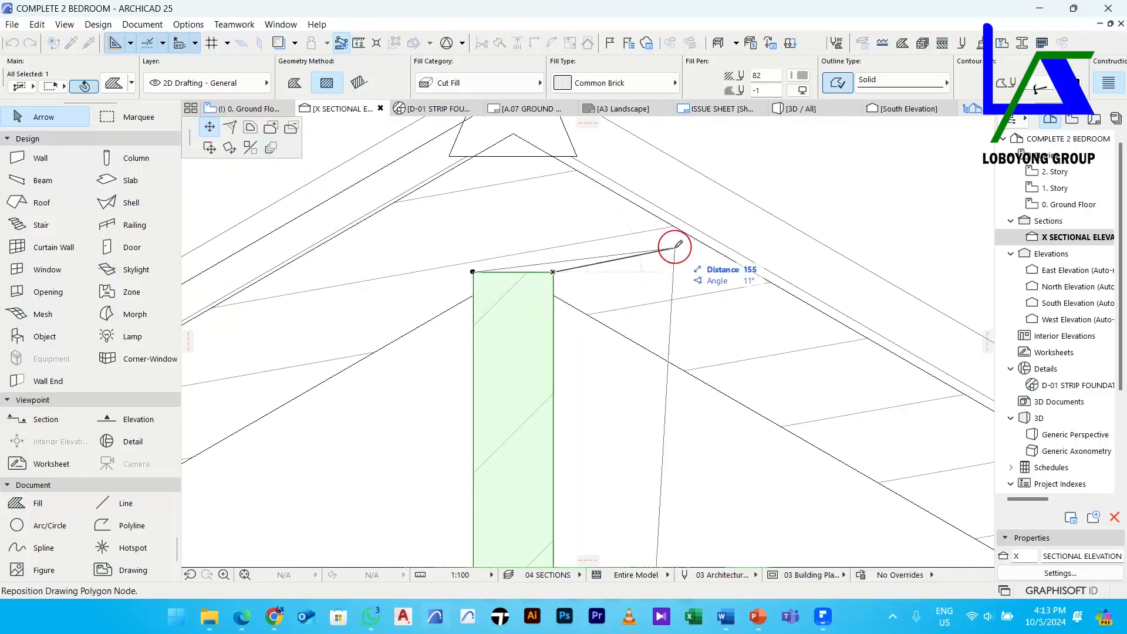
{"action": "left_click", "coordinate": [553, 294]}
{"action": "left_click", "coordinate": [480, 284]}
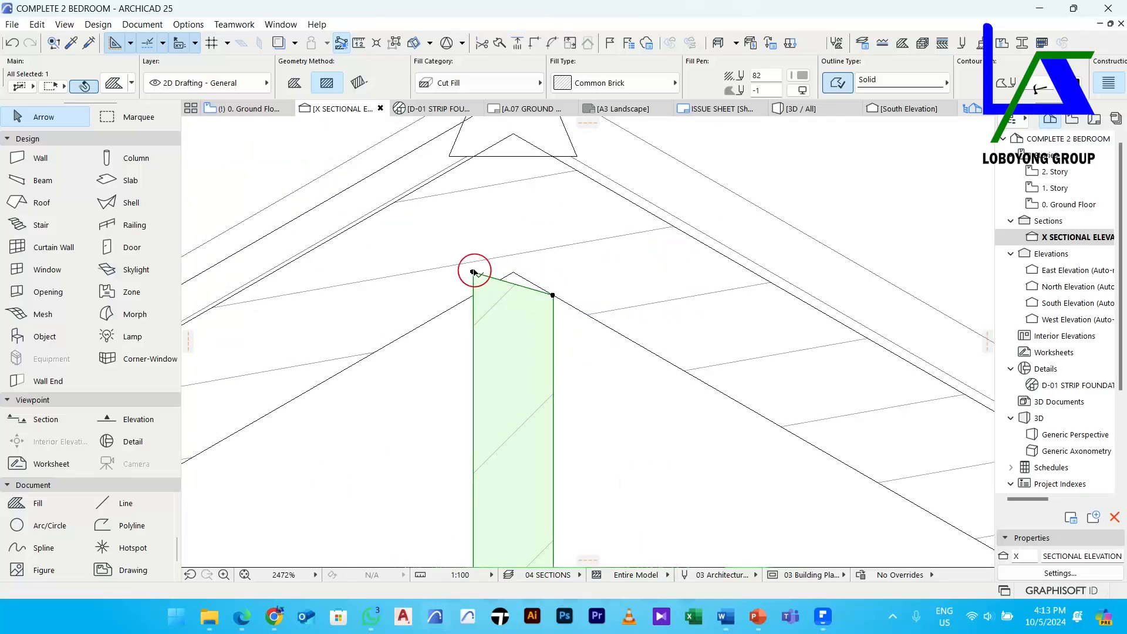
{"action": "left_click", "coordinate": [473, 272]}
{"action": "left_click", "coordinate": [473, 295]}
{"action": "scroll", "coordinate": [519, 296], "scroll_direction": "up", "scroll_amount": 2}
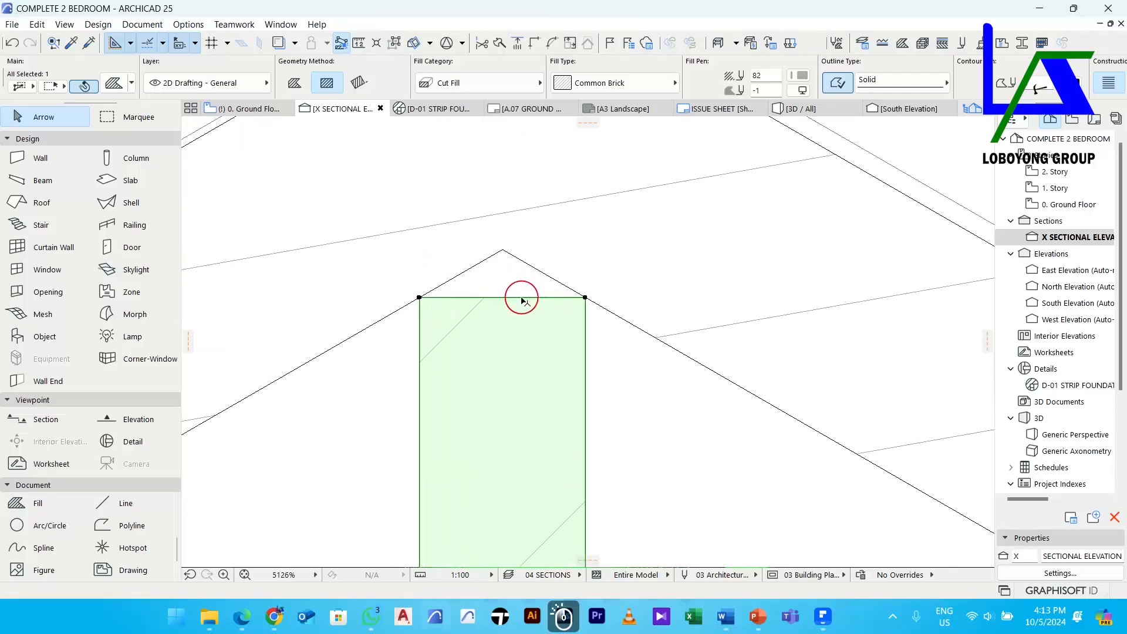
Insert a new node on the vertical fill's top edge and place it at the roof's inner apex
{"action": "left_click", "coordinate": [515, 297]}
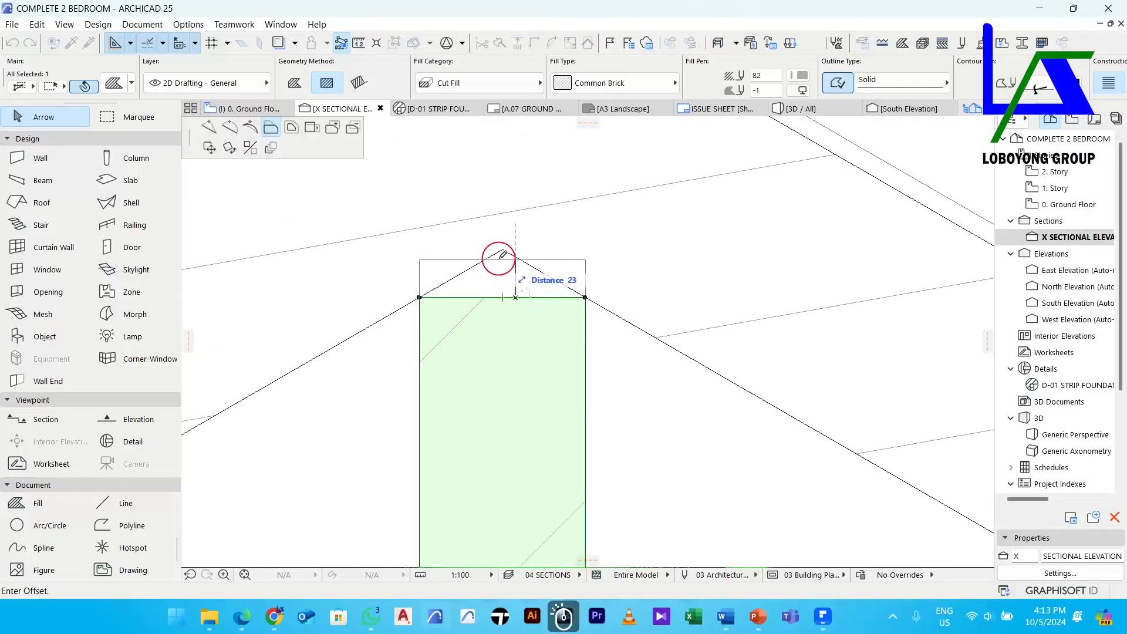
{"action": "left_click", "coordinate": [207, 128]}
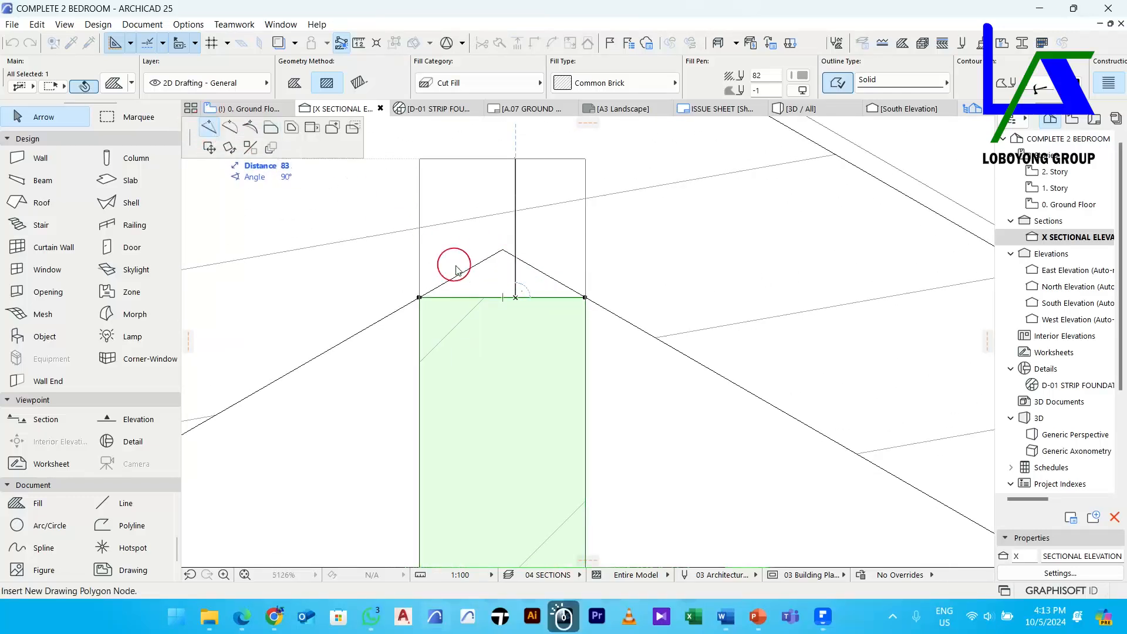
{"action": "left_click", "coordinate": [504, 247]}
{"action": "scroll", "coordinate": [505, 245], "scroll_direction": "down", "scroll_amount": 8}
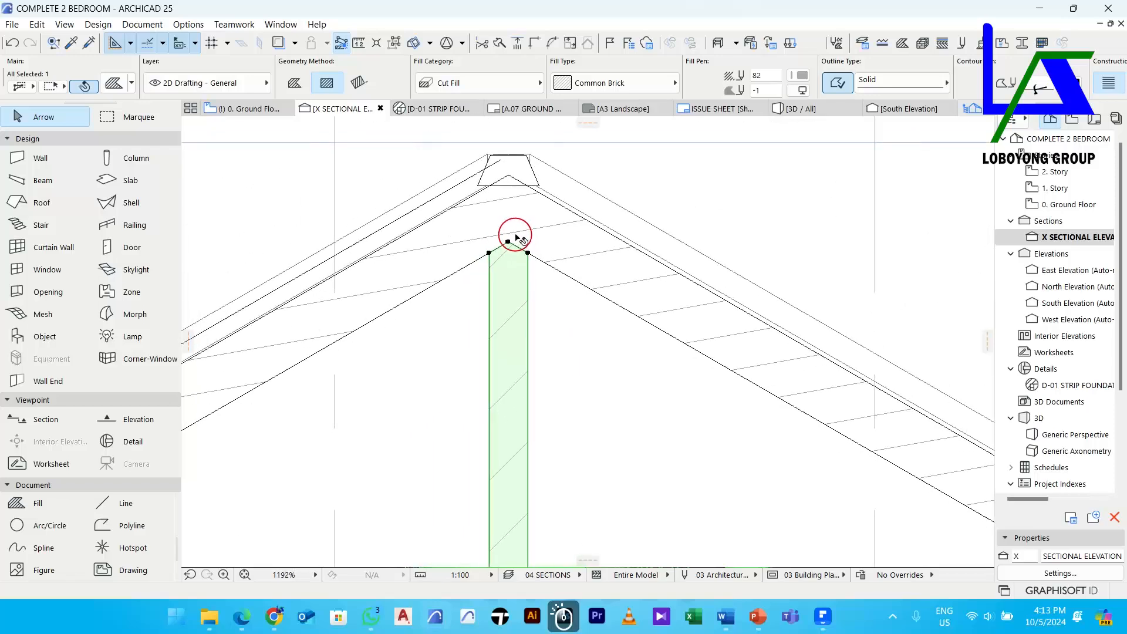
{"action": "left_click", "coordinate": [546, 383]}
{"action": "scroll", "coordinate": [515, 500], "scroll_direction": "up", "scroll_amount": 3}
{"action": "left_click", "coordinate": [506, 447]}
{"action": "scroll", "coordinate": [506, 447], "scroll_direction": "down", "scroll_amount": 3}
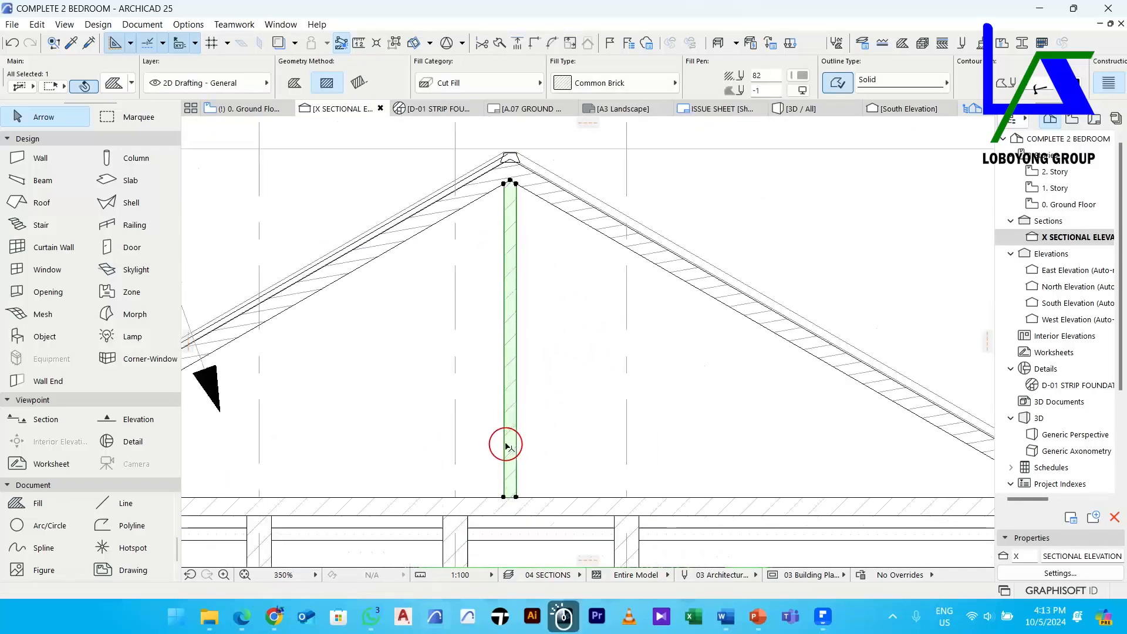
{"action": "scroll", "coordinate": [506, 447], "scroll_direction": "down", "scroll_amount": 2}
{"action": "middle_click_drag", "start_coordinate": [524, 447], "coordinate": [516, 438]}
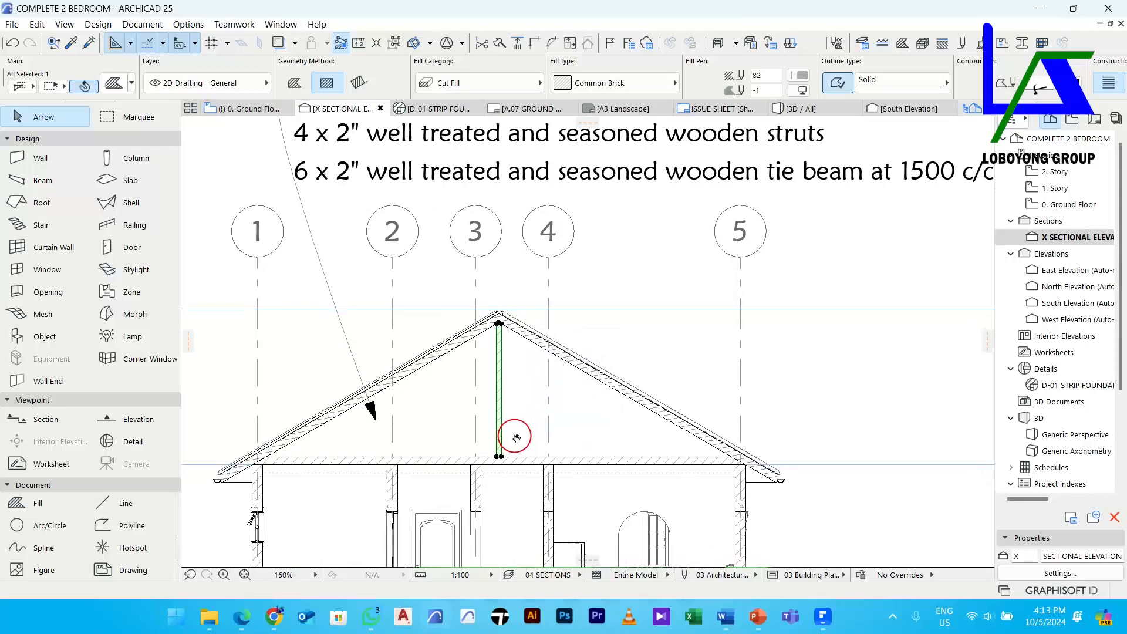
{"action": "key", "text": "Escape"}
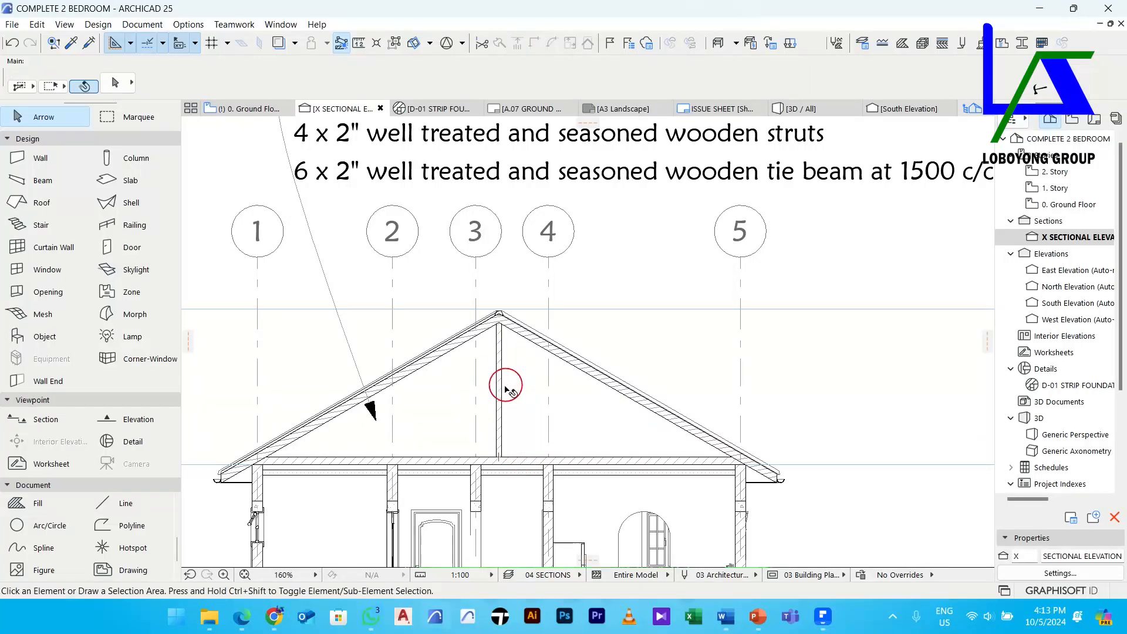
Rotate a copy of the vertical fill about 45° clockwise around its base midpoint, making a diagonal strut toward the rafter on the grid 5 side
{"action": "scroll", "coordinate": [497, 387], "scroll_direction": "up", "scroll_amount": 3}
{"action": "middle_click_drag", "start_coordinate": [505, 414], "coordinate": [494, 387]}
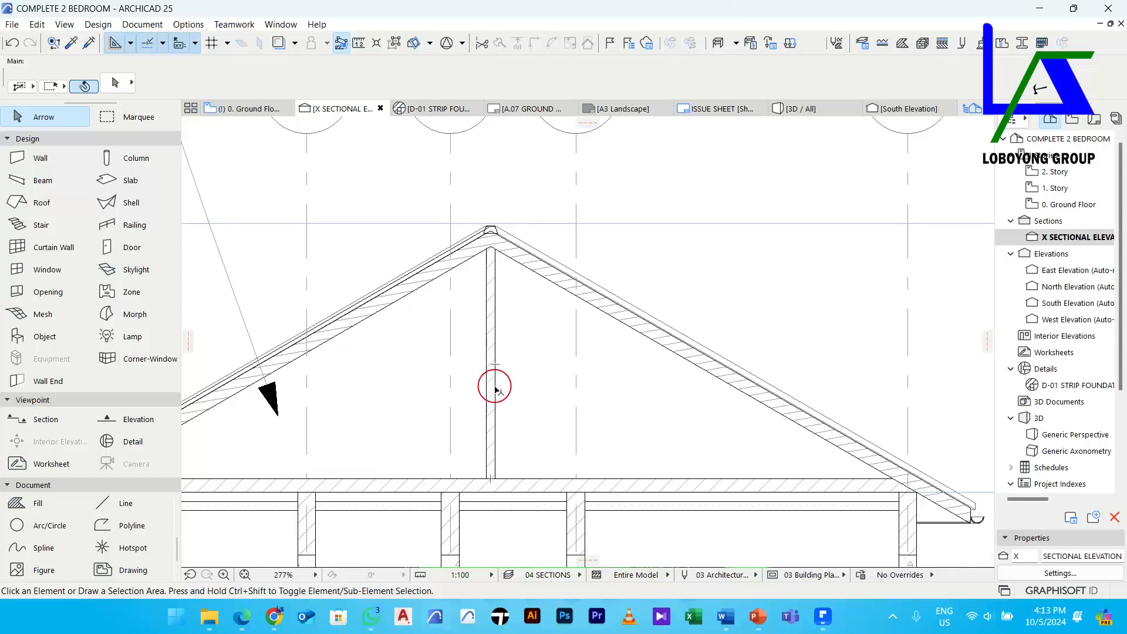
{"action": "left_click", "coordinate": [493, 397]}
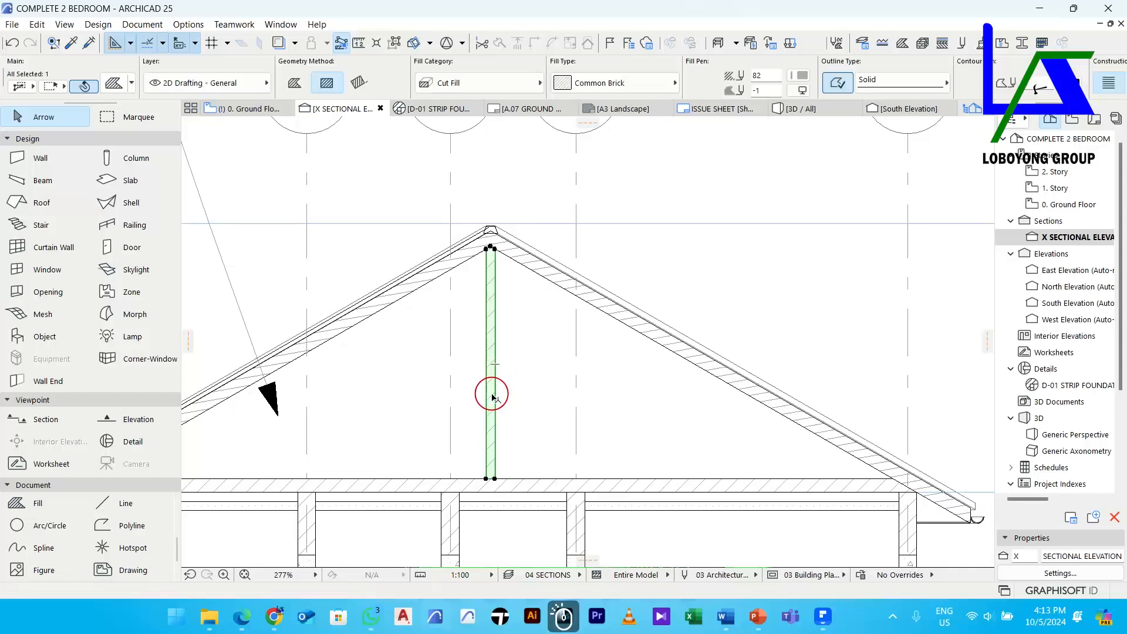
{"action": "right_click", "coordinate": [789, 241]}
{"action": "mouse_move", "coordinate": [933, 379]}
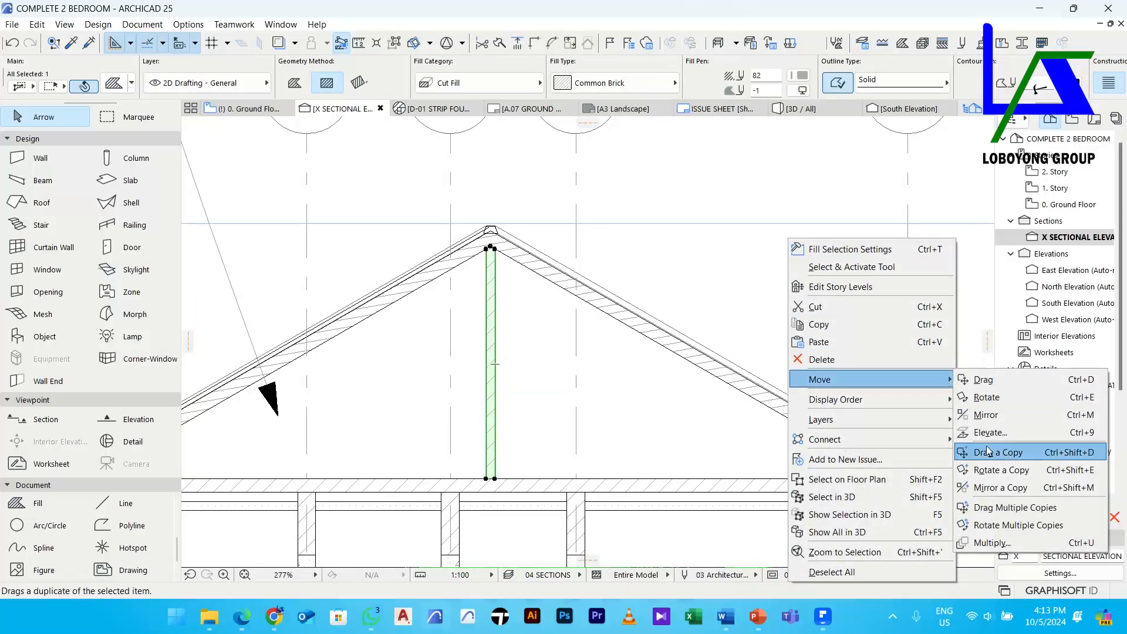
{"action": "left_click", "coordinate": [1018, 472]}
{"action": "scroll", "coordinate": [474, 481], "scroll_direction": "up", "scroll_amount": 5}
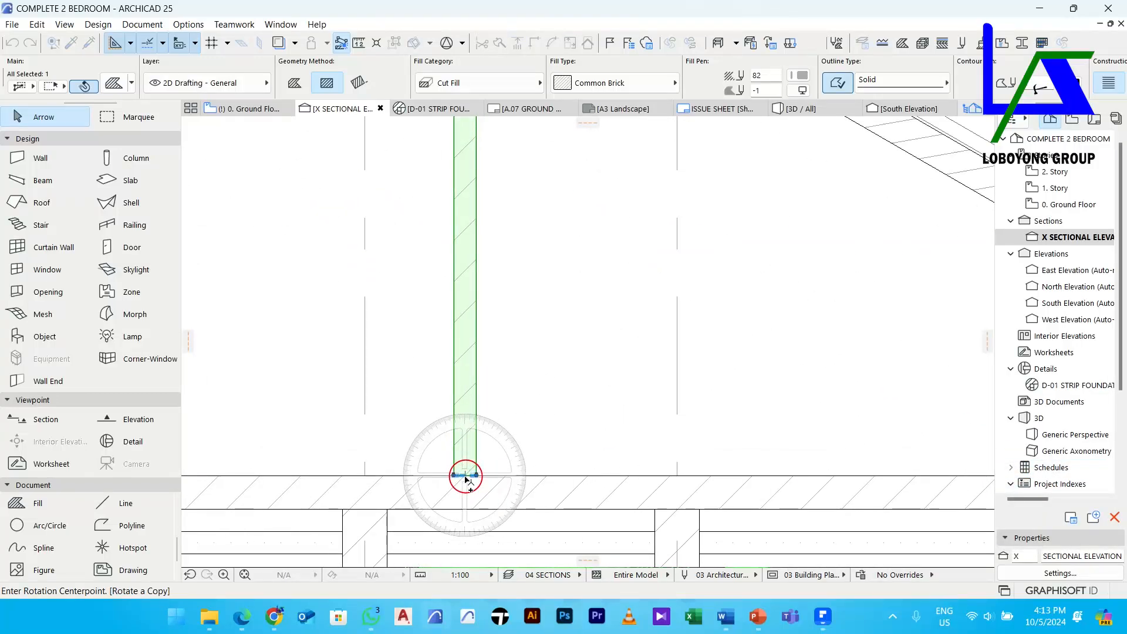
{"action": "left_click", "coordinate": [465, 477]}
{"action": "scroll", "coordinate": [464, 474], "scroll_direction": "down", "scroll_amount": 3}
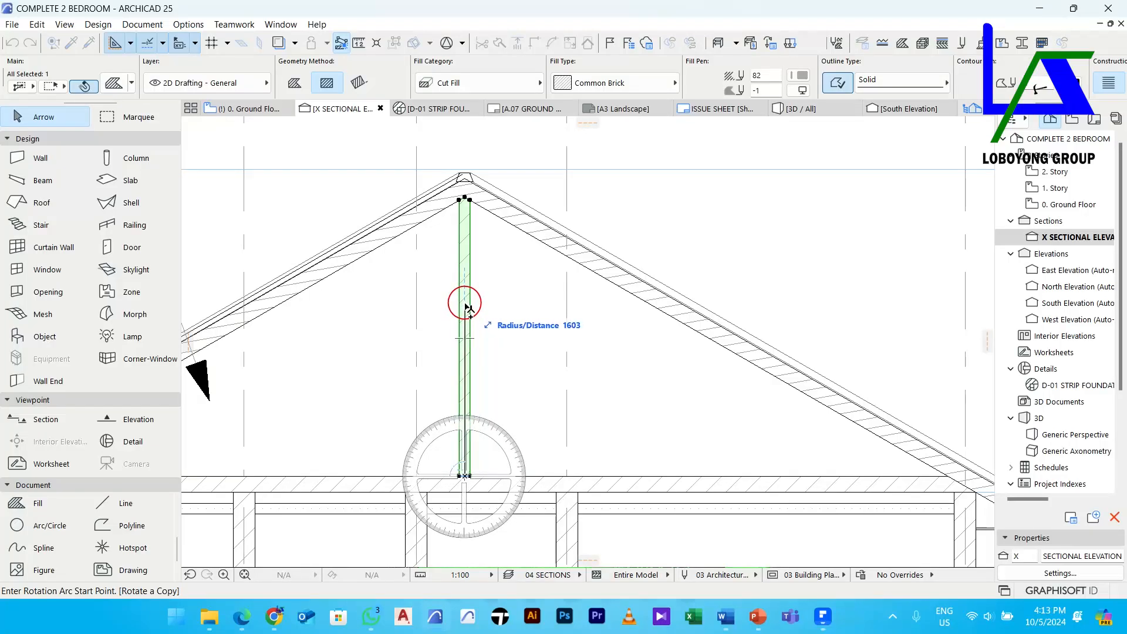
{"action": "scroll", "coordinate": [469, 395], "scroll_direction": "down", "scroll_amount": 3}
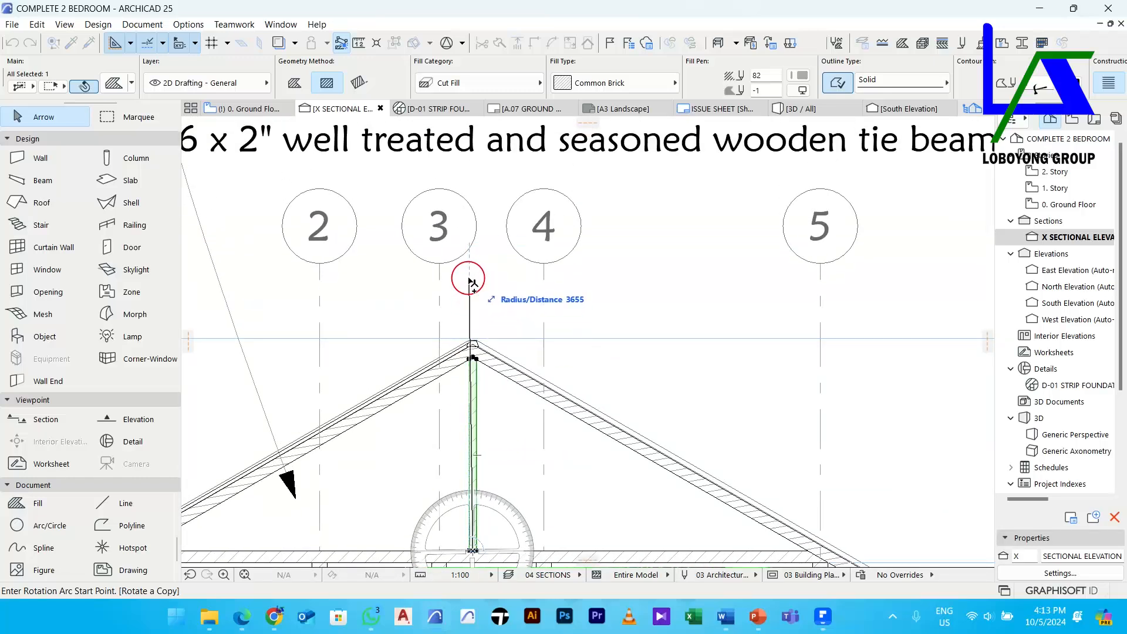
{"action": "scroll", "coordinate": [470, 301], "scroll_direction": "up", "scroll_amount": 3}
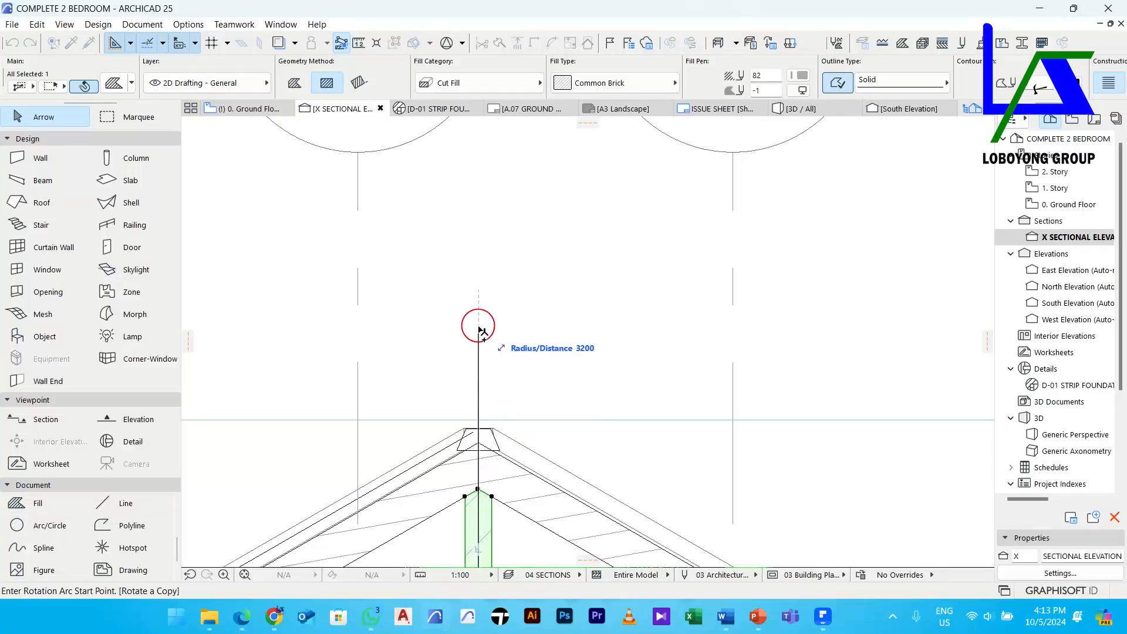
{"action": "left_click", "coordinate": [479, 332]}
{"action": "scroll", "coordinate": [476, 325], "scroll_direction": "down", "scroll_amount": 6}
{"action": "scroll", "coordinate": [496, 370], "scroll_direction": "up", "scroll_amount": 2}
{"action": "scroll", "coordinate": [498, 383], "scroll_direction": "up", "scroll_amount": 2}
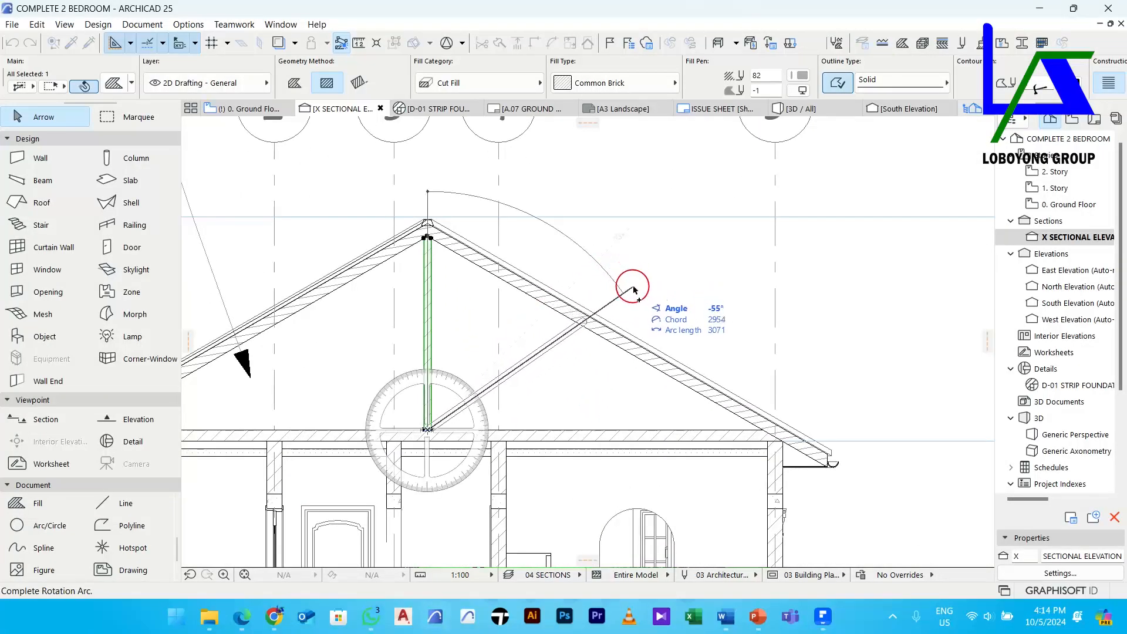
{"action": "left_click", "coordinate": [601, 267]}
Trim the diagonal strut's top end by moving its corner nodes onto the rafter underside and merging the tip node into the upper corner
{"action": "scroll", "coordinate": [533, 347], "scroll_direction": "up", "scroll_amount": 8}
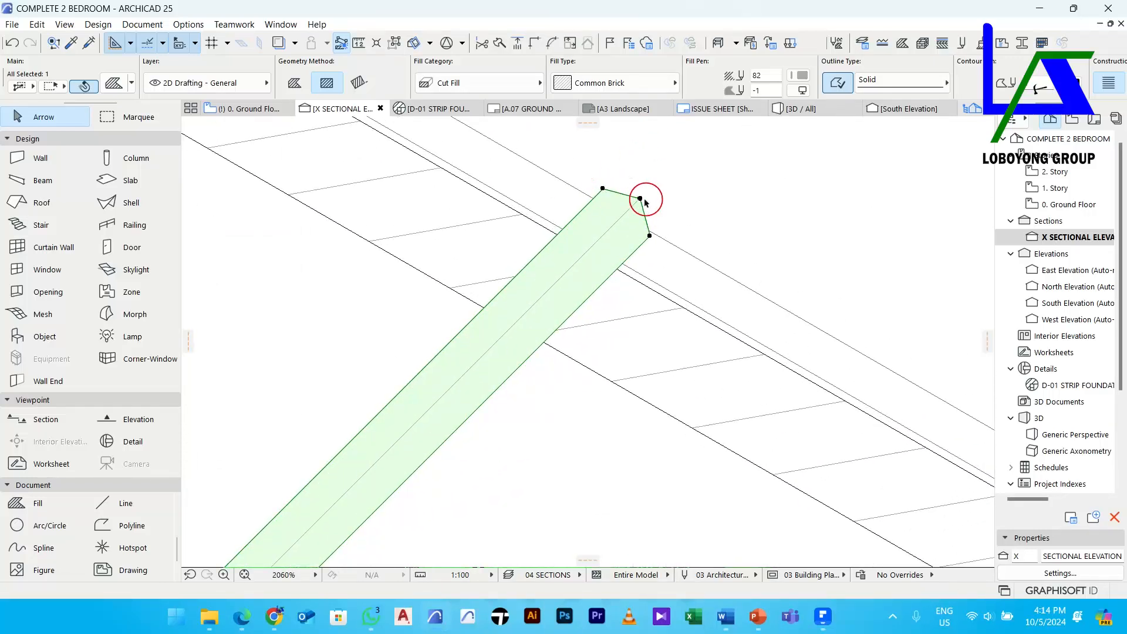
{"action": "left_click_drag", "start_coordinate": [605, 190], "coordinate": [483, 307]}
{"action": "left_click_drag", "start_coordinate": [649, 235], "coordinate": [544, 342]}
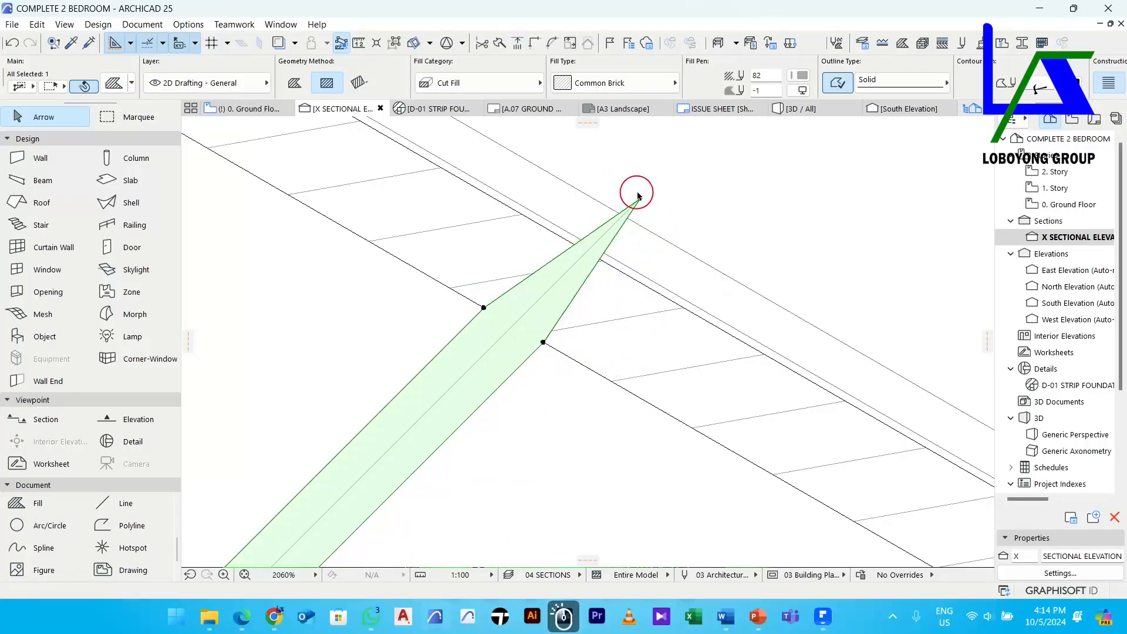
{"action": "left_click_drag", "start_coordinate": [640, 200], "coordinate": [486, 306]}
{"action": "left_click", "coordinate": [485, 308]}
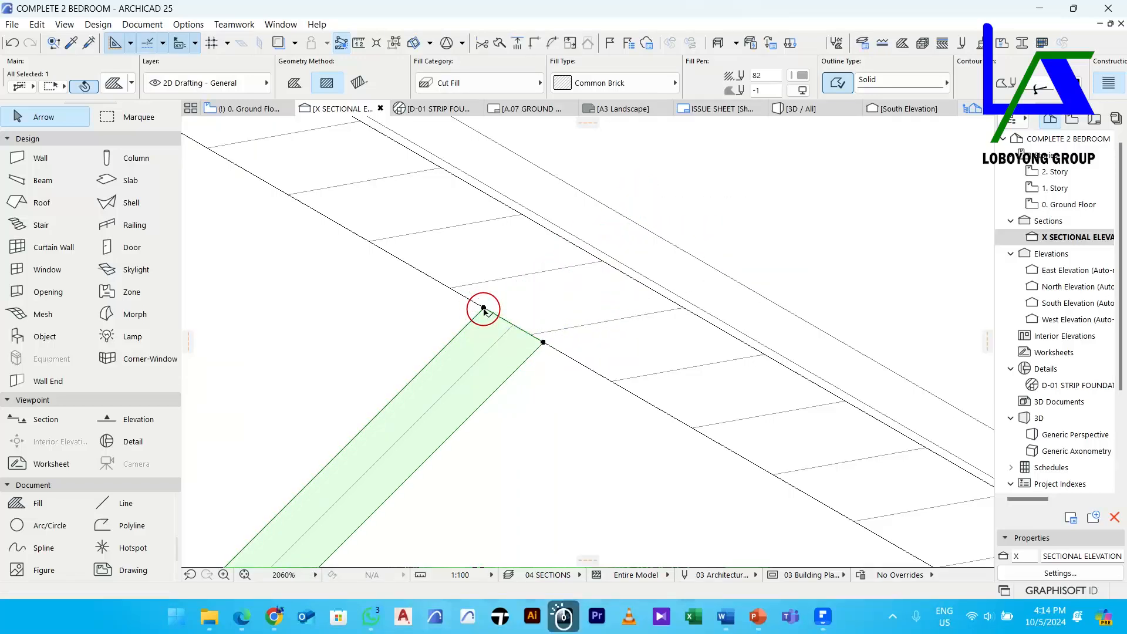
Move the diagonal strut so its lower corner meets the king post's base corner on the tie beam's top edge
{"action": "scroll", "coordinate": [621, 291], "scroll_direction": "down", "scroll_amount": 8}
{"action": "scroll", "coordinate": [464, 443], "scroll_direction": "up", "scroll_amount": 5}
{"action": "scroll", "coordinate": [524, 415], "scroll_direction": "up", "scroll_amount": 4}
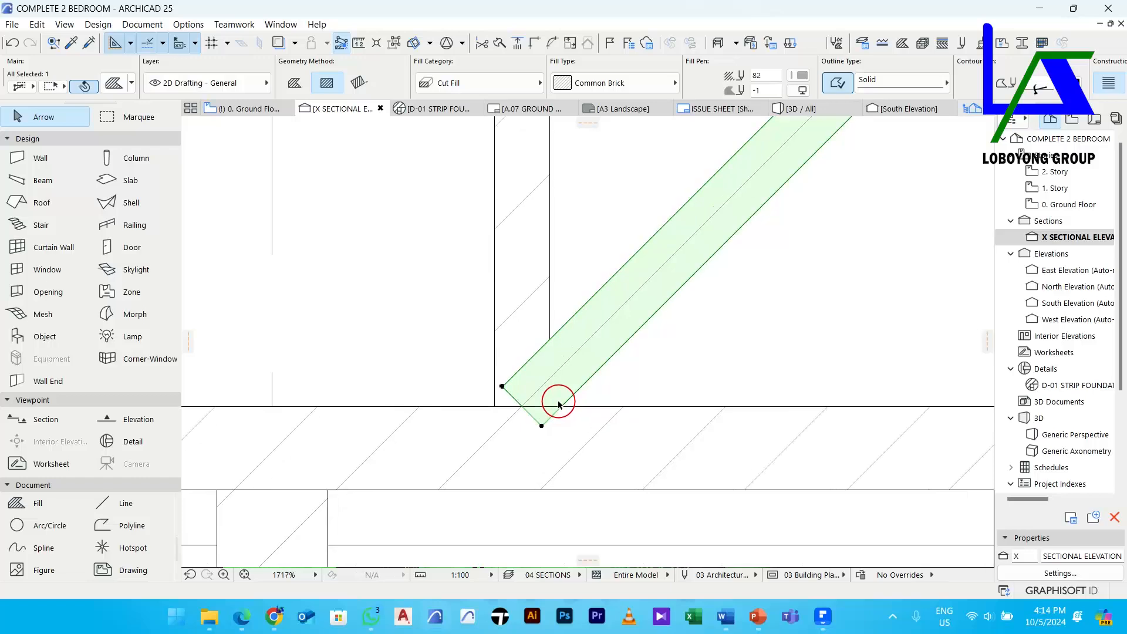
{"action": "key", "text": "ctrl+d"}
{"action": "scroll", "coordinate": [502, 387], "scroll_direction": "up", "scroll_amount": 1}
{"action": "left_click", "coordinate": [498, 380]}
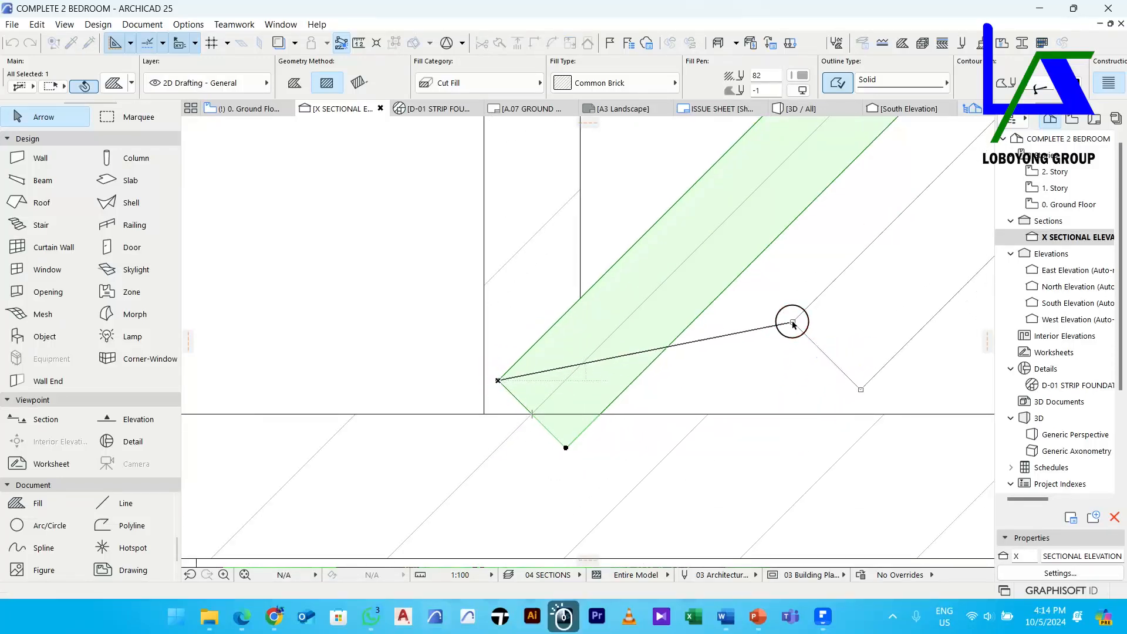
{"action": "left_click", "coordinate": [792, 322]}
{"action": "key", "text": "ctrl+d"}
{"action": "left_click", "coordinate": [792, 322]}
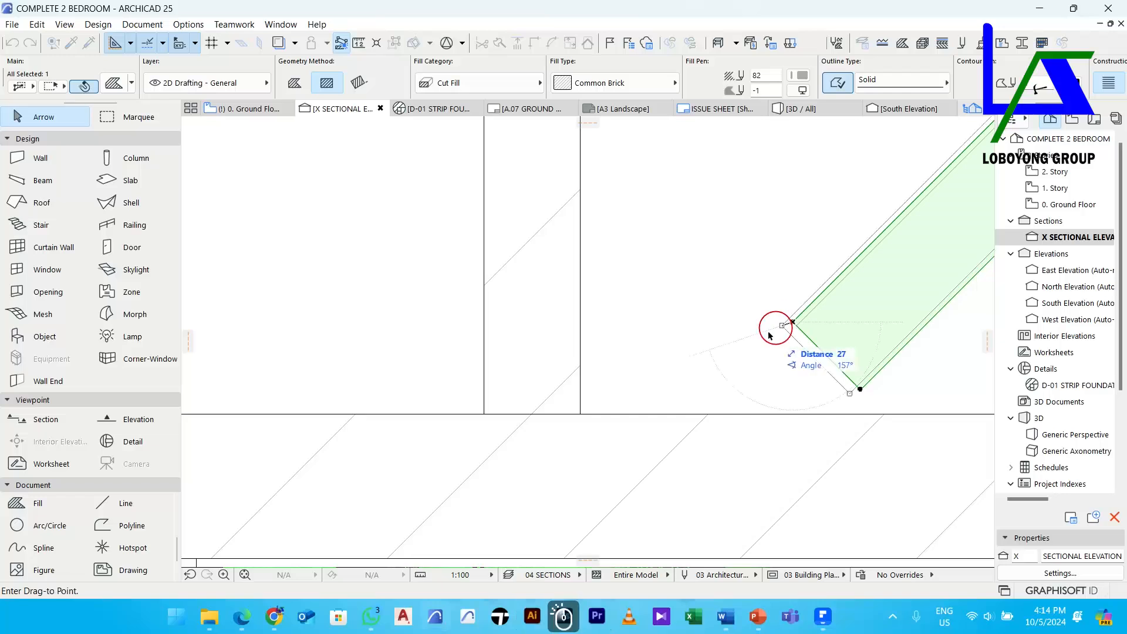
{"action": "left_click", "coordinate": [581, 414]}
Trim the diagonal strut's bottom end by moving its lowest corner node onto the tie beam's top edge
{"action": "scroll", "coordinate": [588, 373], "scroll_direction": "down", "scroll_amount": 2}
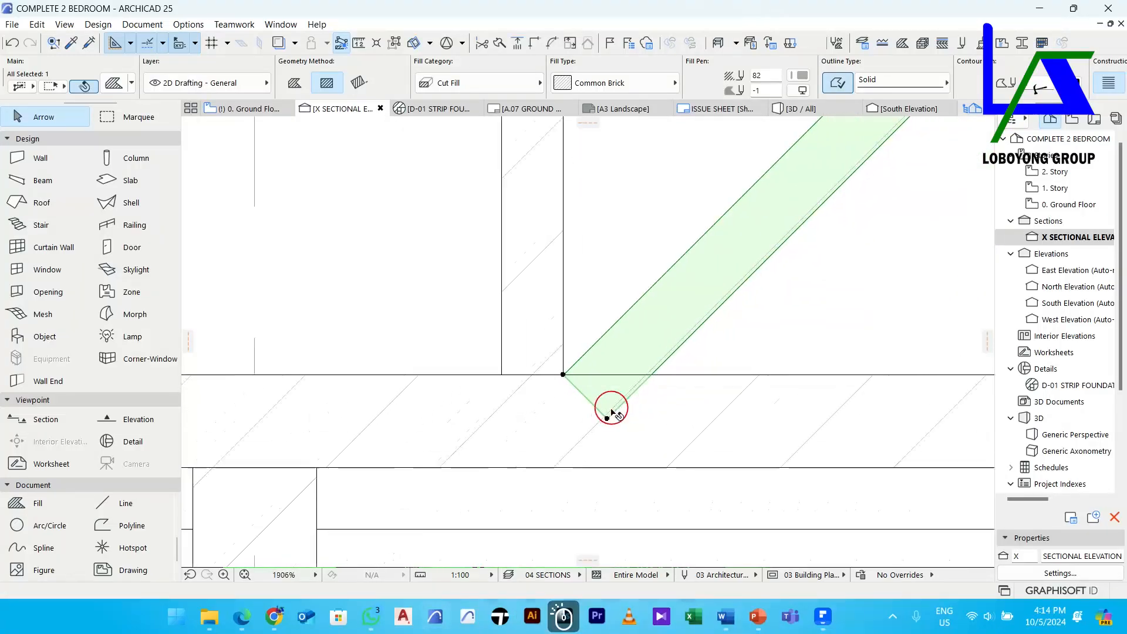
{"action": "left_click", "coordinate": [605, 419]}
{"action": "left_click", "coordinate": [652, 372]}
Offset the diagonal strut's top edge so it lies flush with the rafter underside
{"action": "scroll", "coordinate": [616, 407], "scroll_direction": "down", "scroll_amount": 4}
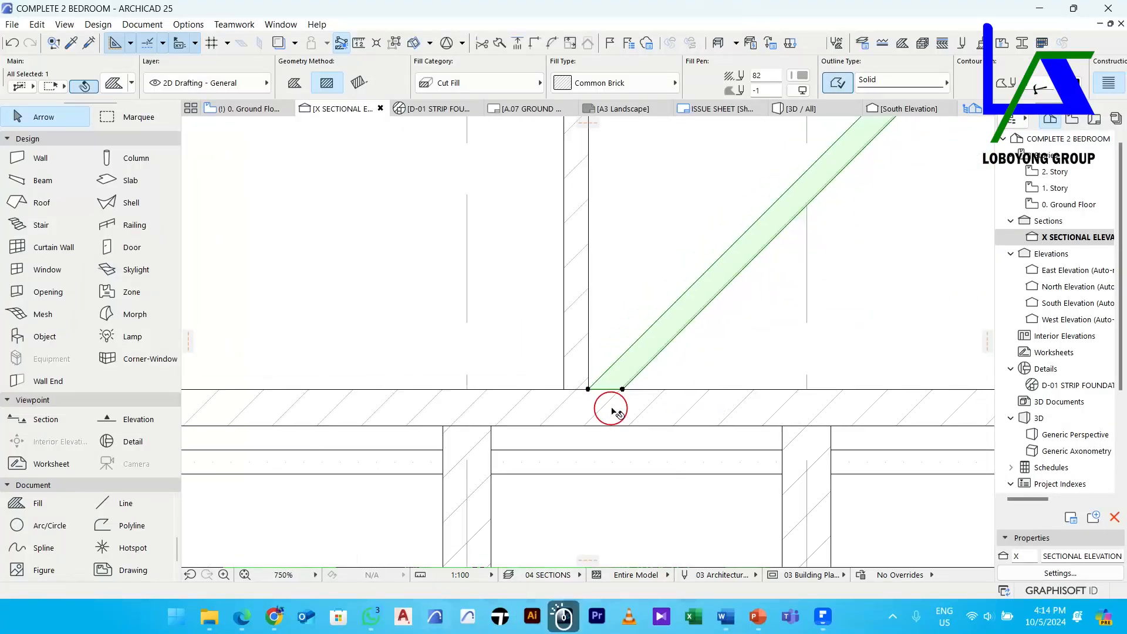
{"action": "scroll", "coordinate": [734, 270], "scroll_direction": "up", "scroll_amount": 6}
{"action": "scroll", "coordinate": [741, 261], "scroll_direction": "up", "scroll_amount": 8}
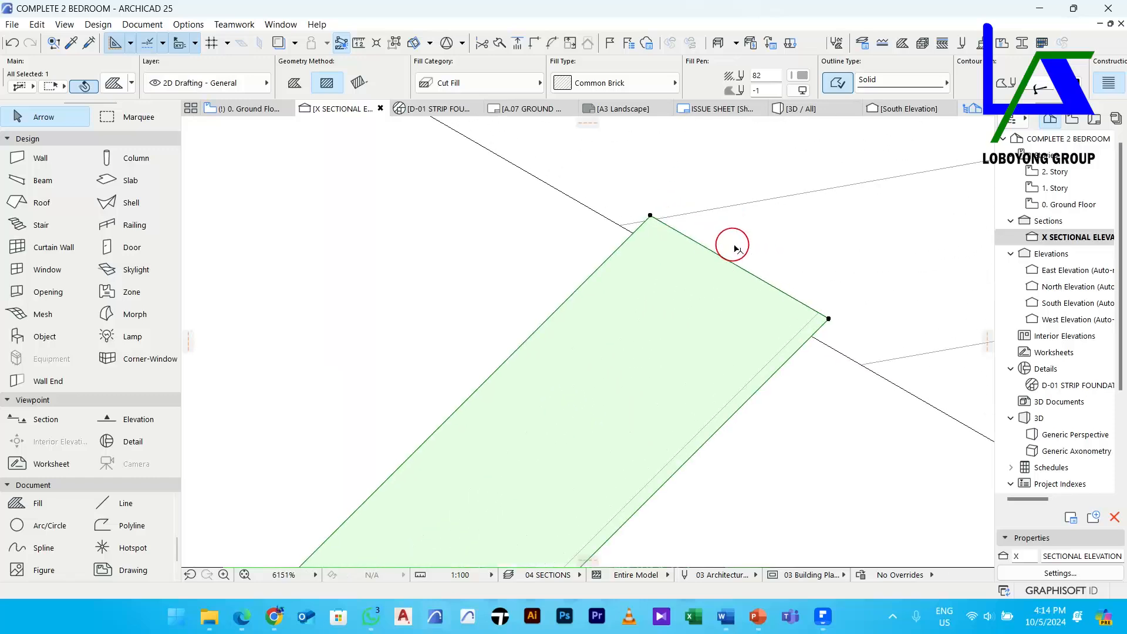
{"action": "left_click", "coordinate": [748, 272]}
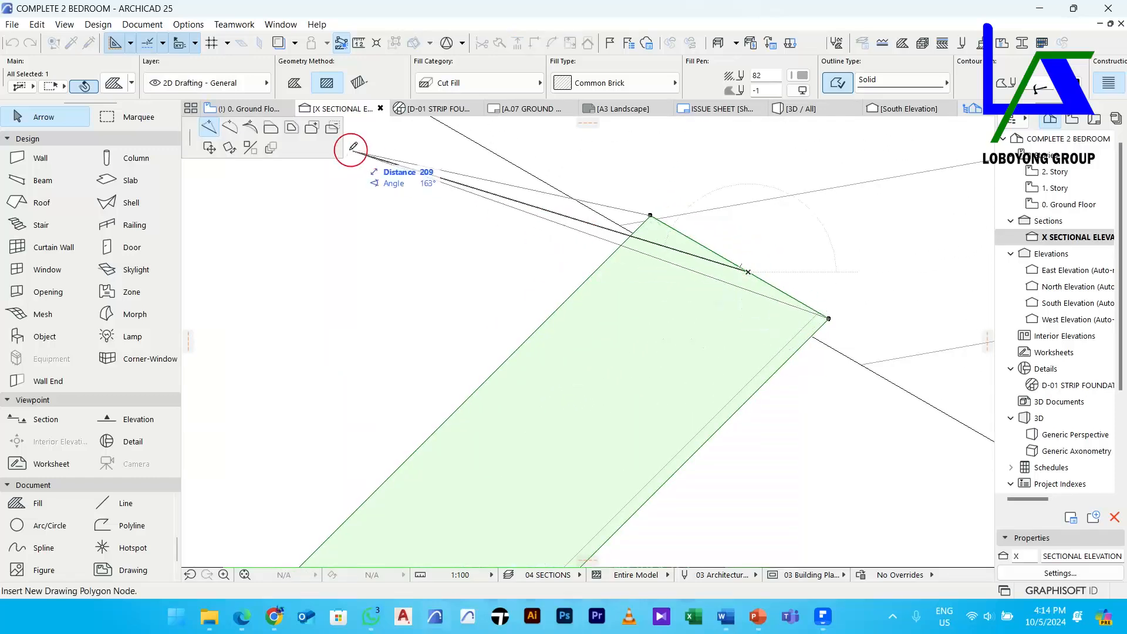
{"action": "left_click", "coordinate": [272, 129]}
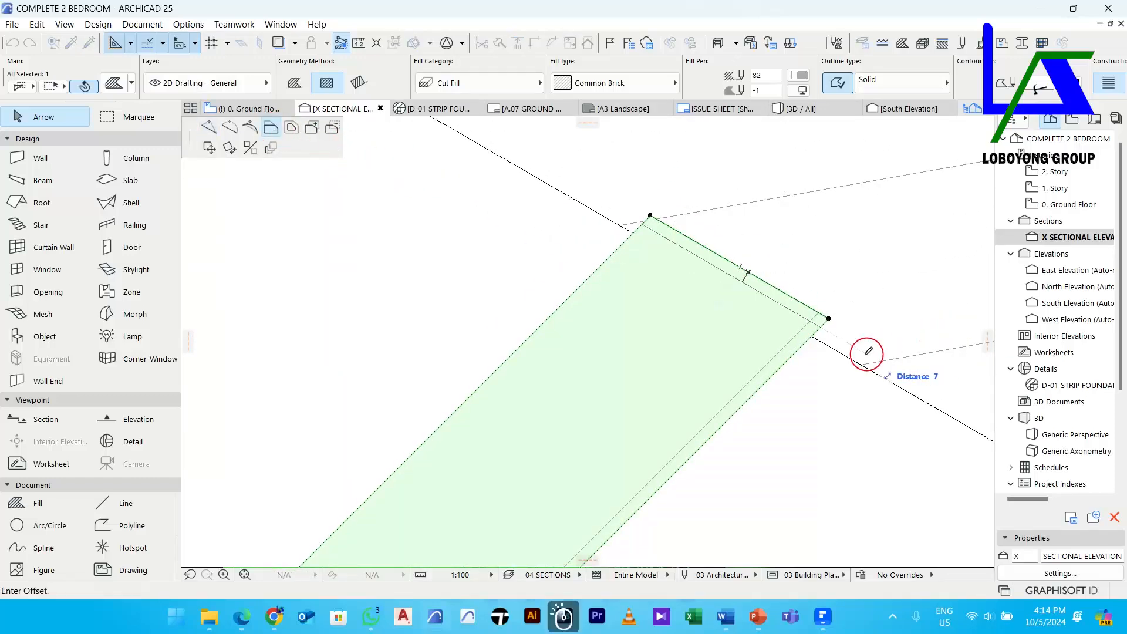
{"action": "scroll", "coordinate": [820, 334], "scroll_direction": "down", "scroll_amount": 10}
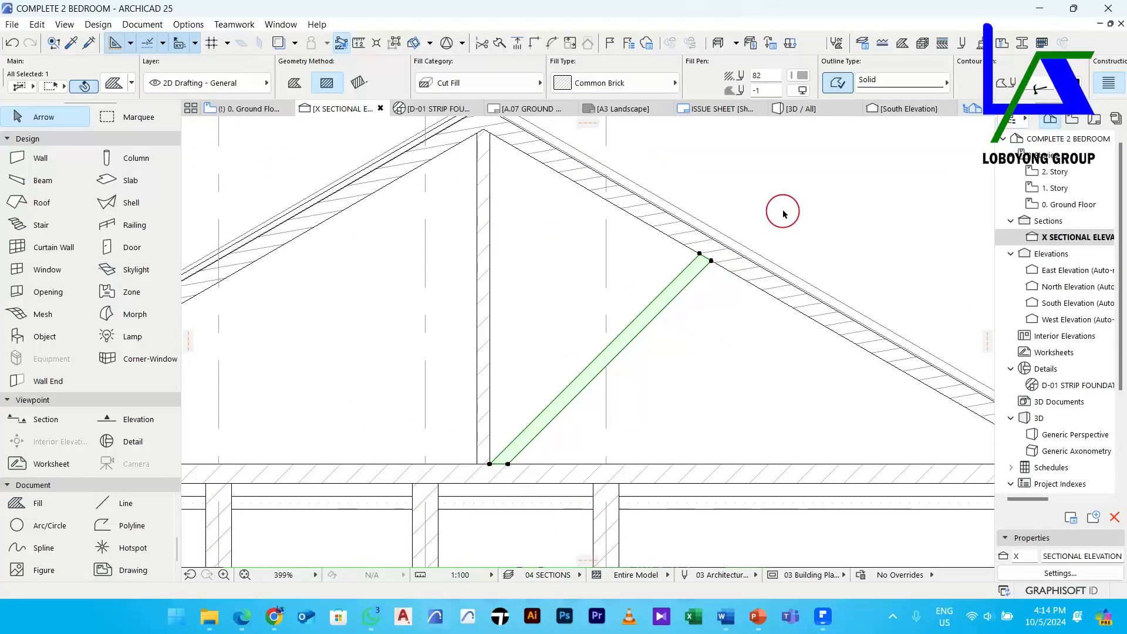
Give the diagonal strut's hatch its own adjustable fill axes and reposition both axis handles so the lines cross the strut
{"action": "scroll", "coordinate": [864, 78], "scroll_direction": "down", "scroll_amount": 5}
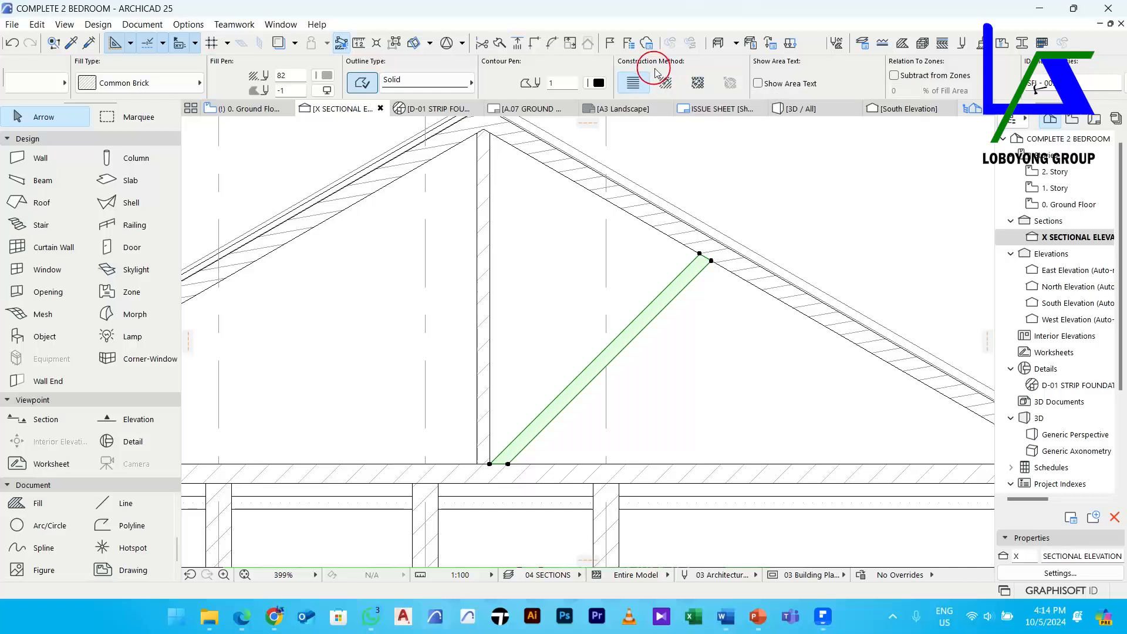
{"action": "left_click", "coordinate": [702, 88]}
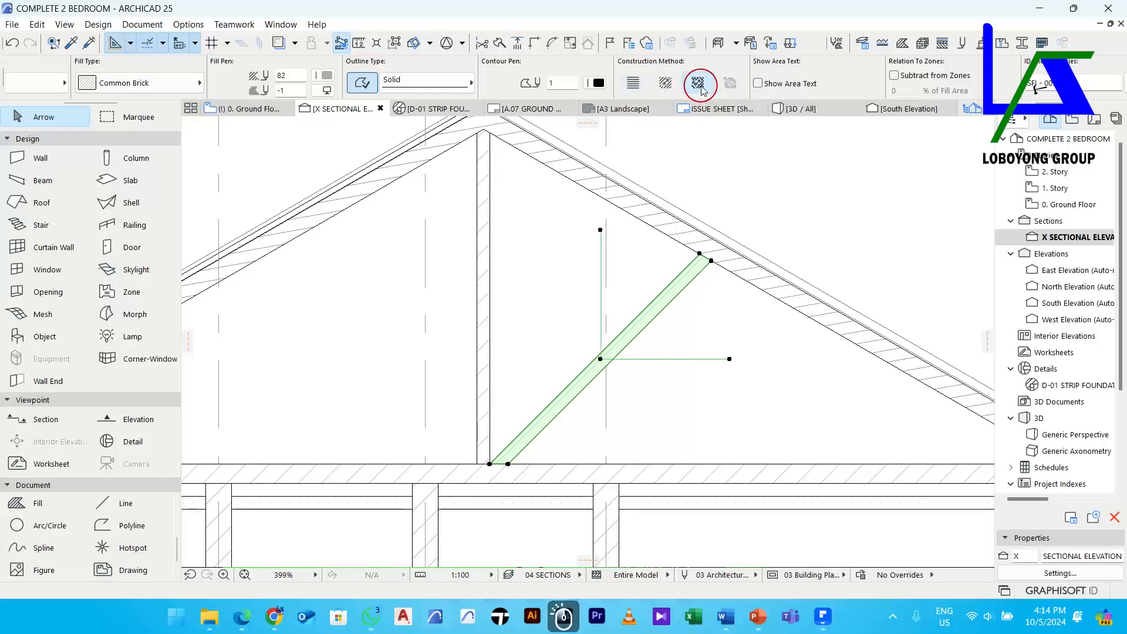
{"action": "left_click", "coordinate": [729, 359]}
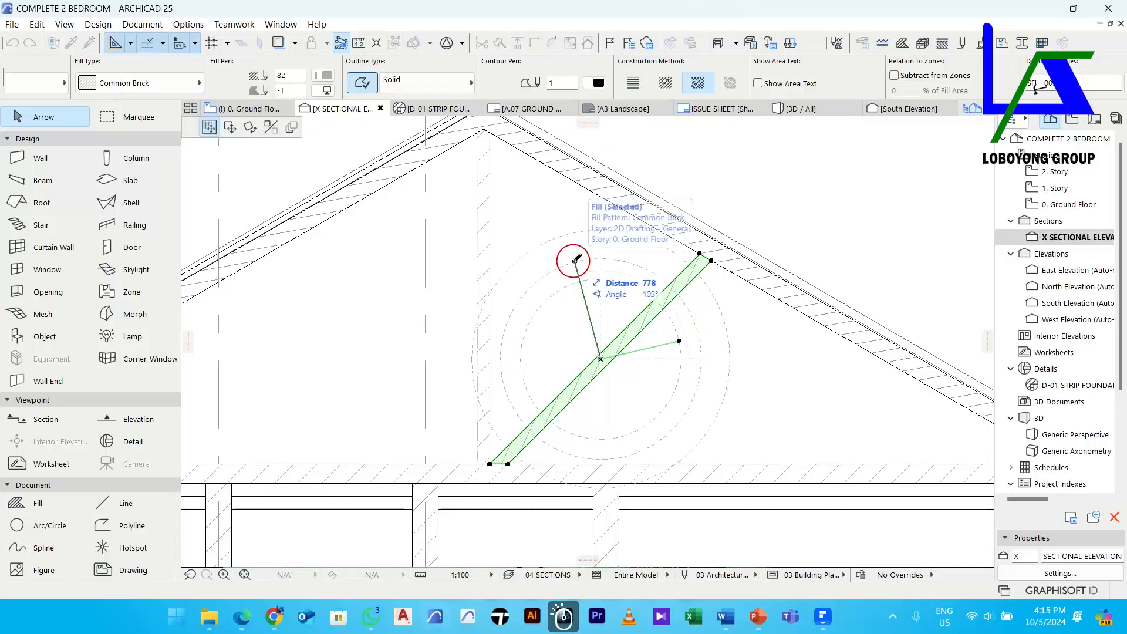
{"action": "left_click", "coordinate": [552, 266]}
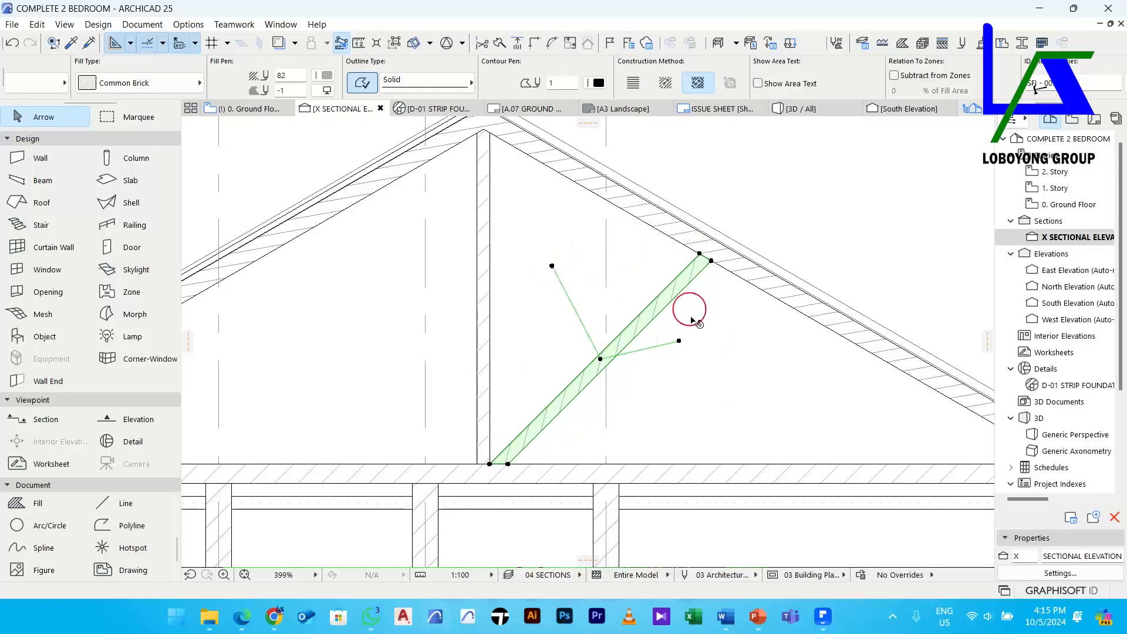
{"action": "key", "text": "Escape"}
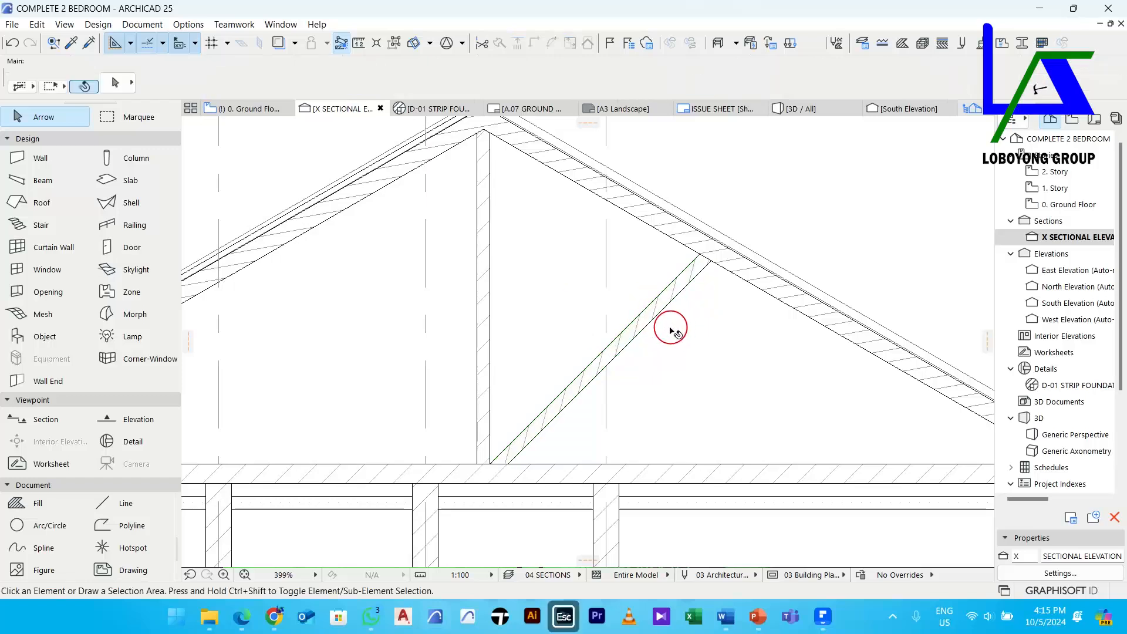
Copy the king post along the tie beam, aligning its near edge with the outer top corner of the diagonal strut
{"action": "left_click", "coordinate": [477, 409]}
{"action": "key", "text": "ctrl+shift+d"}
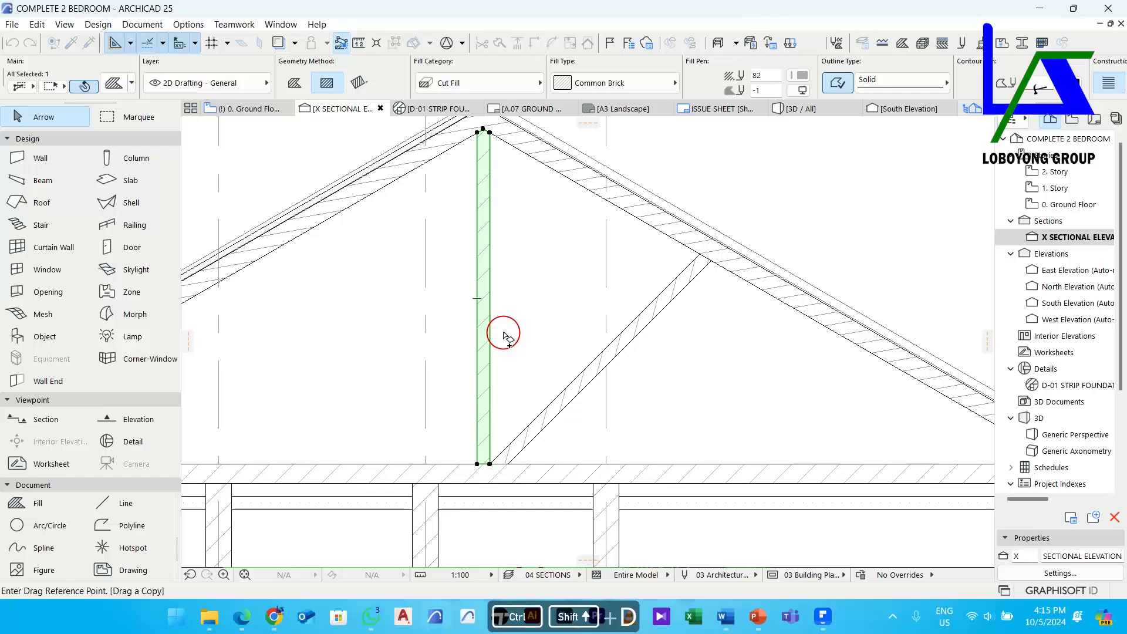
{"action": "scroll", "coordinate": [503, 332], "scroll_direction": "down", "scroll_amount": 2}
{"action": "scroll", "coordinate": [491, 194], "scroll_direction": "up", "scroll_amount": 2}
{"action": "scroll", "coordinate": [491, 194], "scroll_direction": "down", "scroll_amount": 2}
{"action": "scroll", "coordinate": [504, 433], "scroll_direction": "up", "scroll_amount": 2}
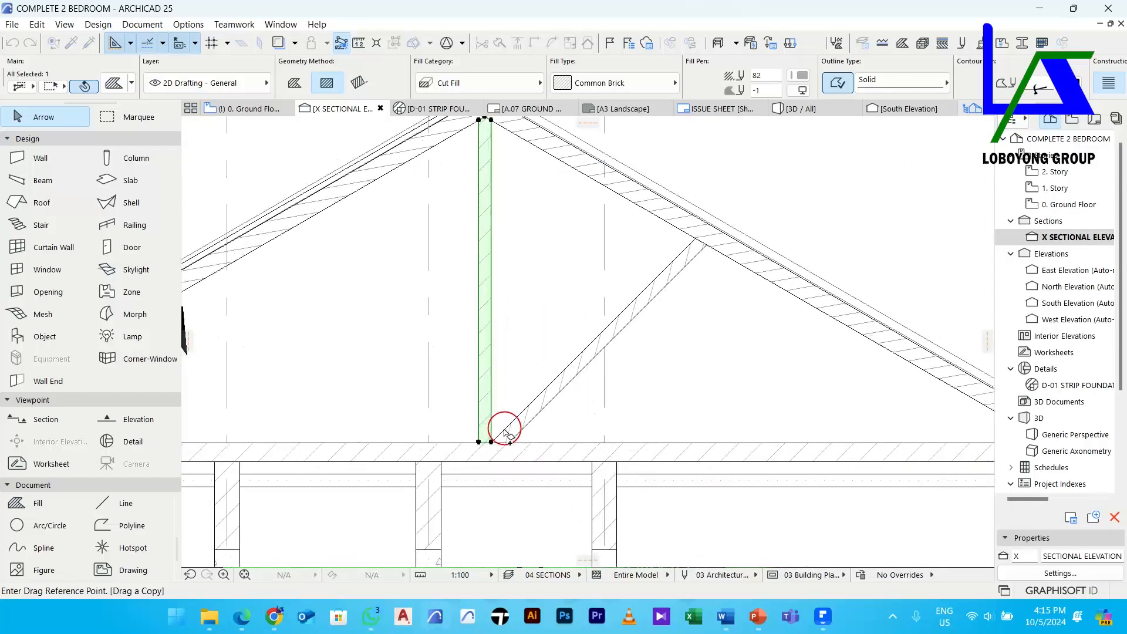
{"action": "left_click", "coordinate": [478, 443]}
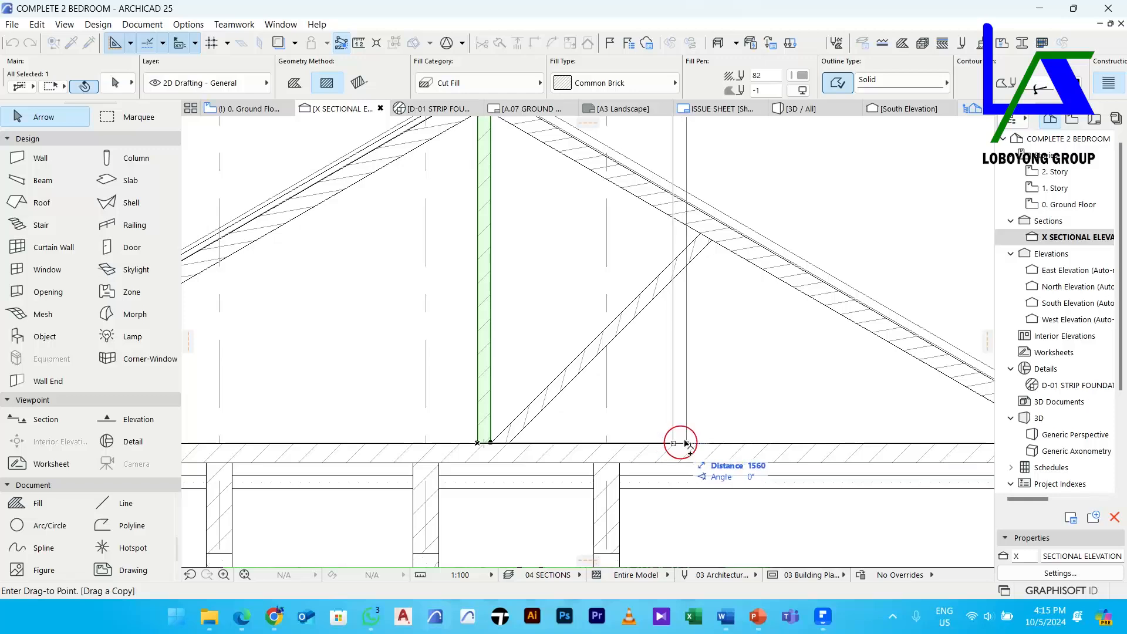
{"action": "left_click", "coordinate": [712, 241]}
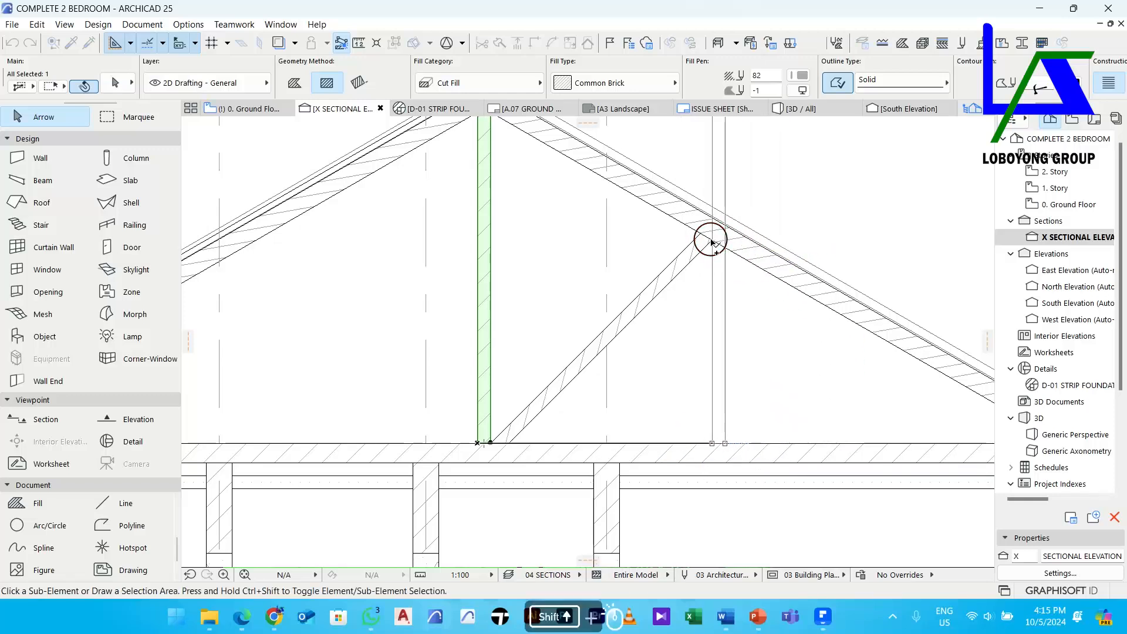
Flatten the copied post's pointed top by merging its apex node into the adjacent corner node
{"action": "scroll", "coordinate": [721, 327], "scroll_direction": "down", "scroll_amount": 5}
{"action": "scroll", "coordinate": [723, 300], "scroll_direction": "up", "scroll_amount": 5}
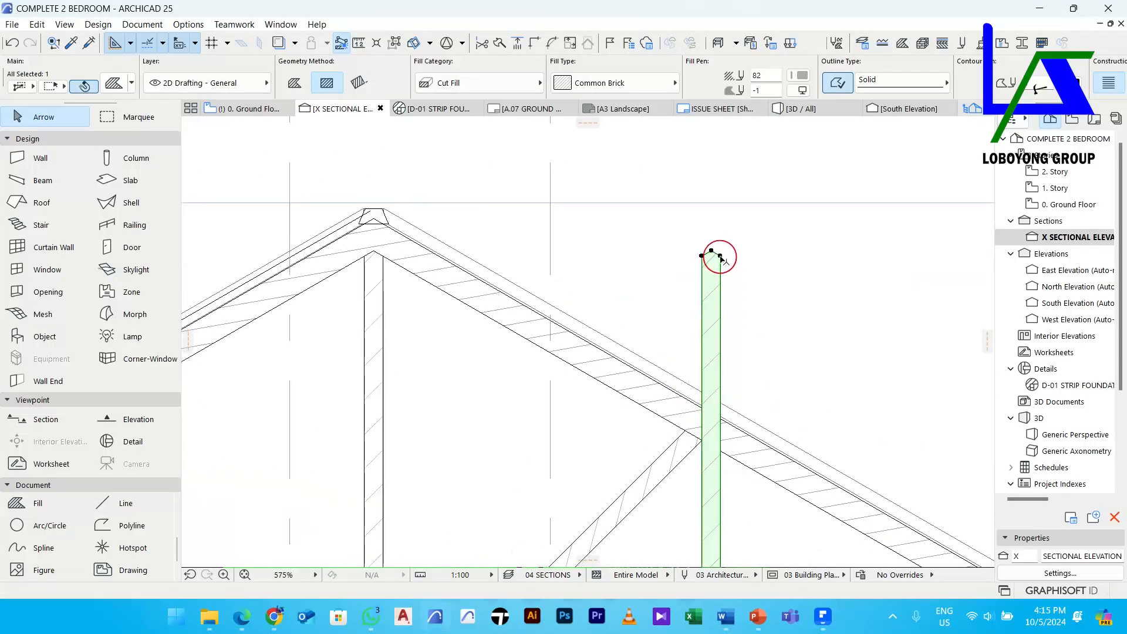
{"action": "scroll", "coordinate": [721, 256], "scroll_direction": "up", "scroll_amount": 5}
{"action": "left_click", "coordinate": [706, 252]}
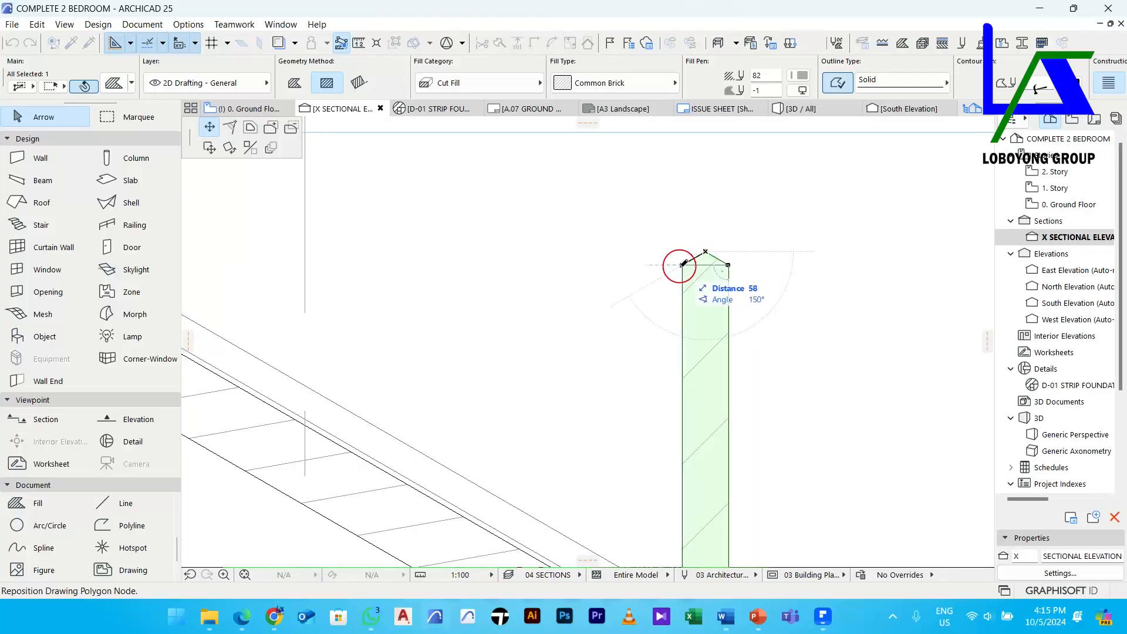
{"action": "left_click", "coordinate": [682, 265]}
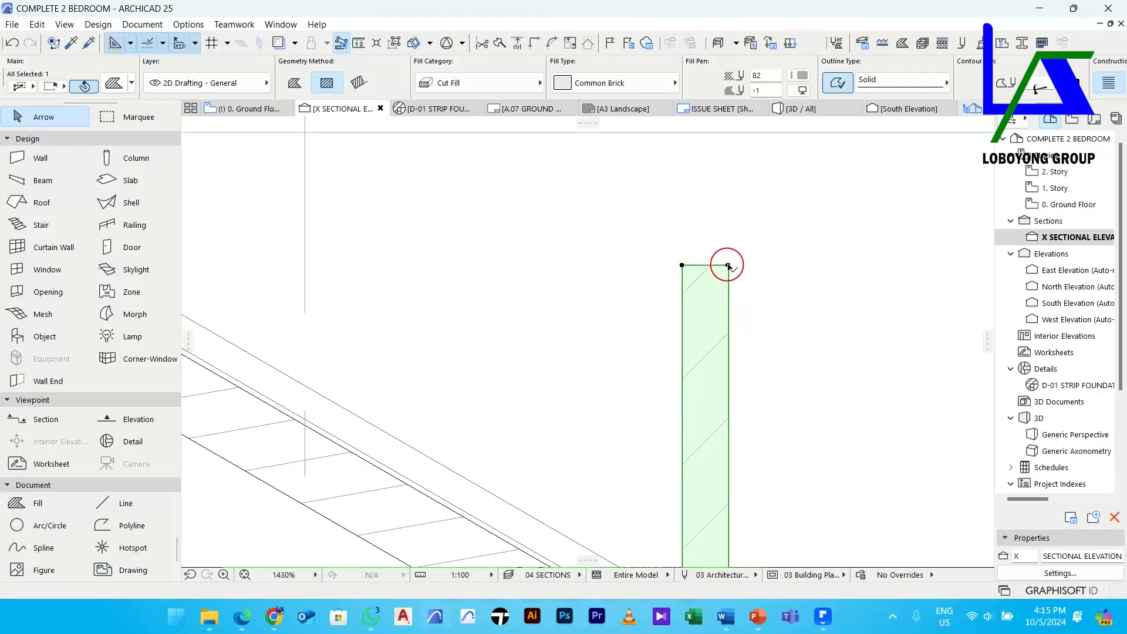
Lower both top corner nodes of the copied vertical post onto the rafter underside
{"action": "left_click", "coordinate": [728, 265]}
{"action": "scroll", "coordinate": [727, 266], "scroll_direction": "down", "scroll_amount": 4}
{"action": "scroll", "coordinate": [724, 423], "scroll_direction": "up", "scroll_amount": 4}
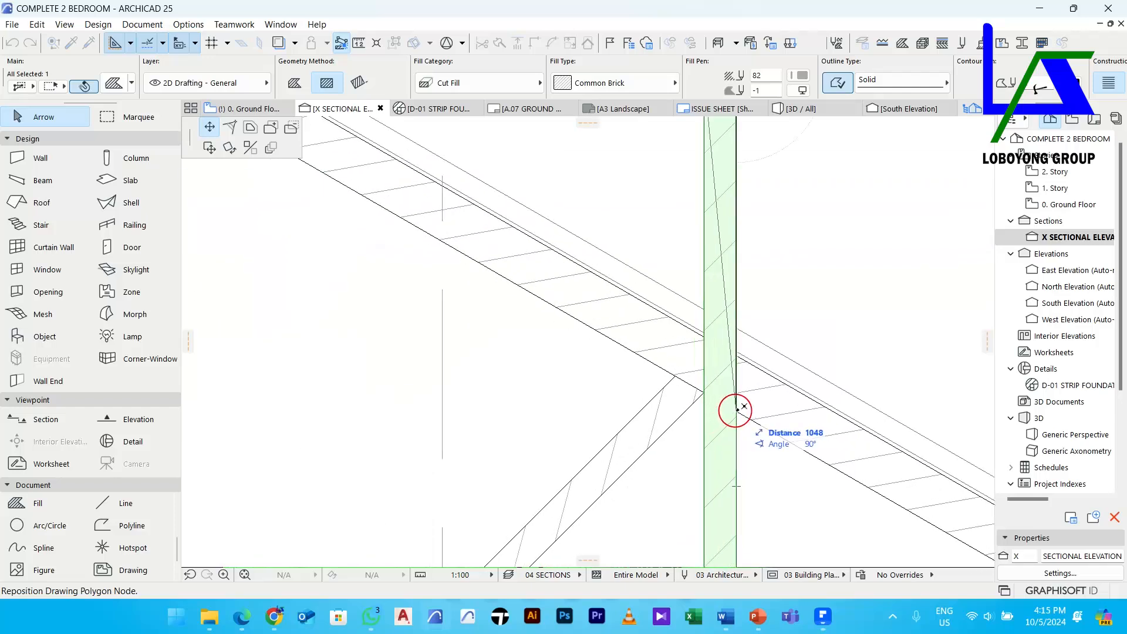
{"action": "scroll", "coordinate": [735, 478], "scroll_direction": "down", "scroll_amount": 3}
{"action": "left_click", "coordinate": [723, 275]}
{"action": "left_click", "coordinate": [726, 361]}
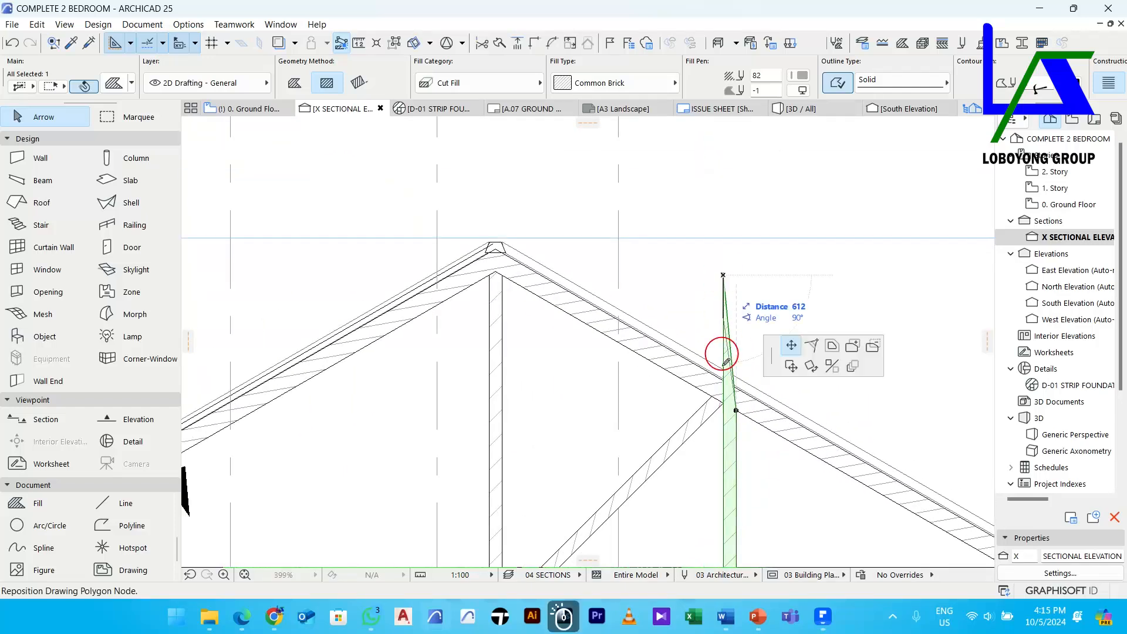
{"action": "scroll", "coordinate": [727, 378], "scroll_direction": "up", "scroll_amount": 2}
{"action": "scroll", "coordinate": [727, 382], "scroll_direction": "down", "scroll_amount": 3}
{"action": "left_click", "coordinate": [714, 356]}
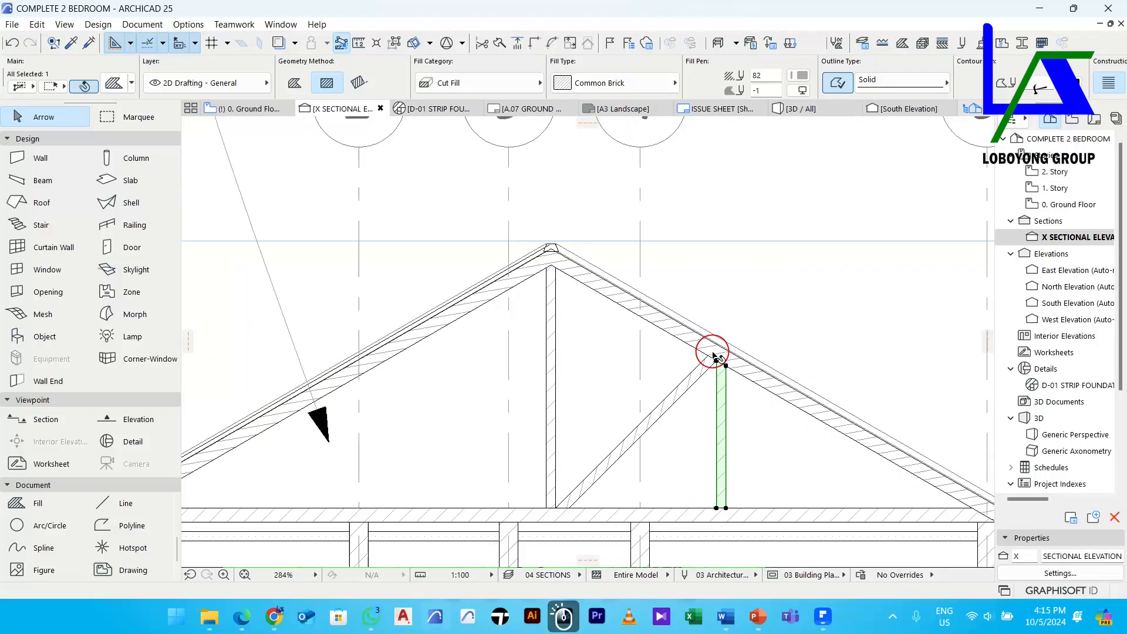
Copy the diagonal strut so its lower corner sits at the outer base corner of the second vertical post
{"action": "scroll", "coordinate": [713, 355], "scroll_direction": "down", "scroll_amount": 2}
{"action": "left_click", "coordinate": [682, 394]}
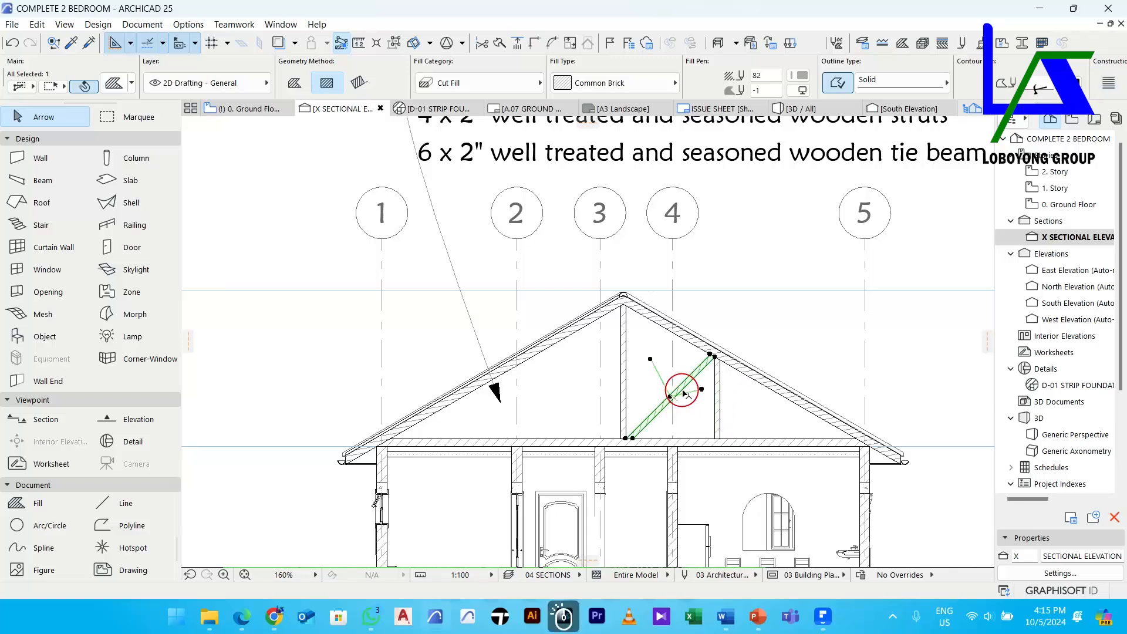
{"action": "key", "text": "ctrl+shift+d"}
{"action": "scroll", "coordinate": [624, 438], "scroll_direction": "up", "scroll_amount": 3}
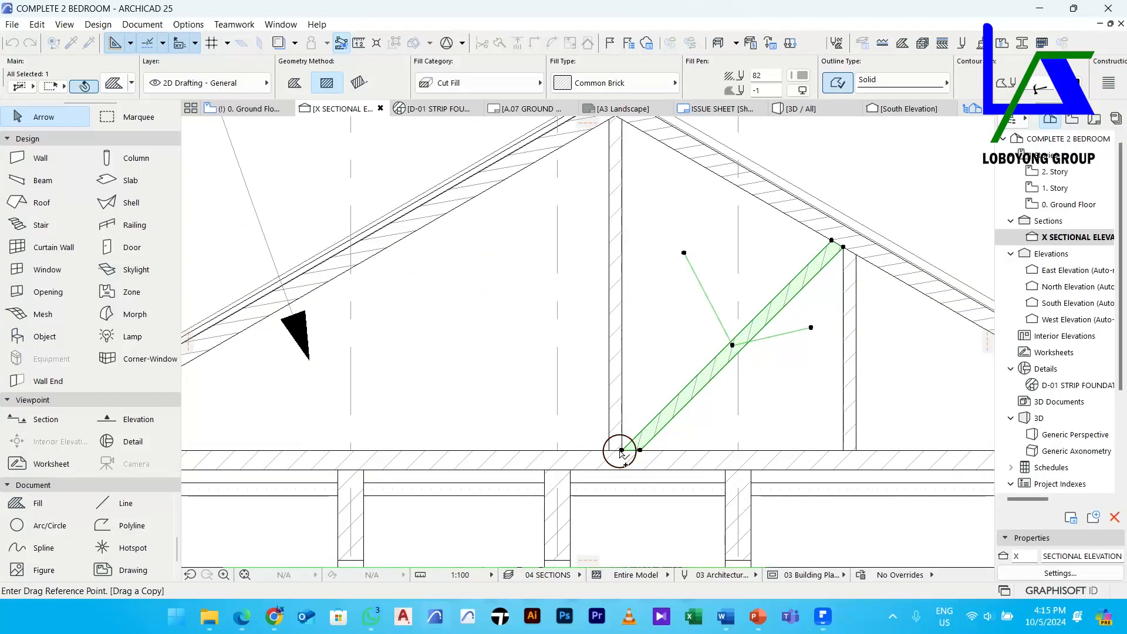
{"action": "left_click", "coordinate": [622, 451]}
{"action": "left_click", "coordinate": [856, 450]}
{"action": "scroll", "coordinate": [850, 447], "scroll_direction": "down", "scroll_amount": 3}
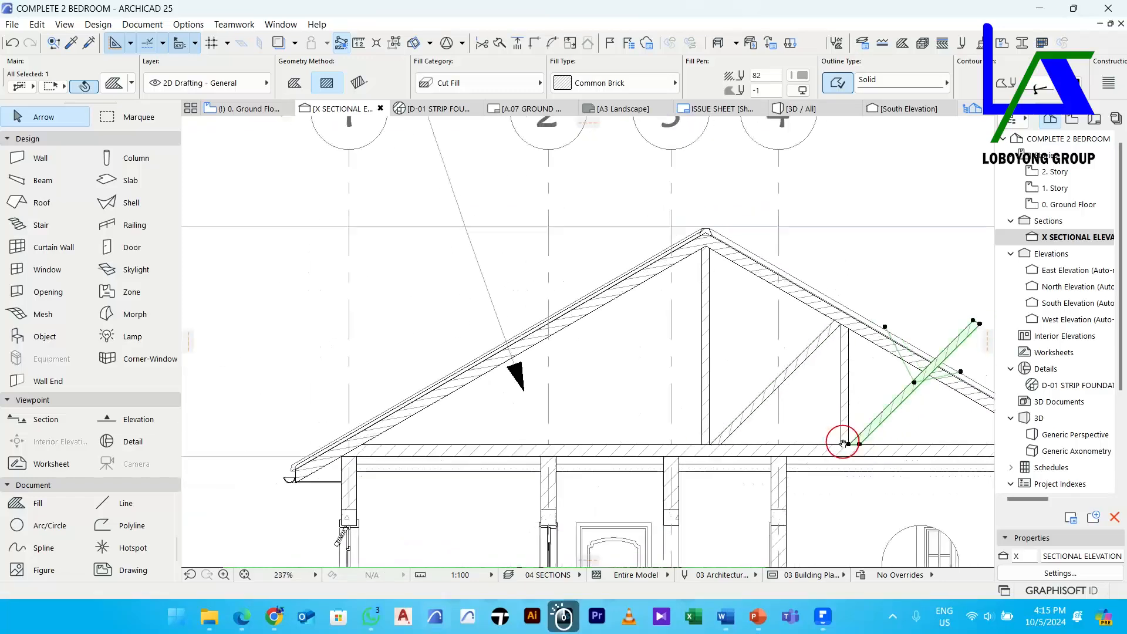
Offset the second diagonal strut's top edge back to the rafter underside
{"action": "scroll", "coordinate": [787, 269], "scroll_direction": "up", "scroll_amount": 5}
{"action": "left_click", "coordinate": [797, 270]}
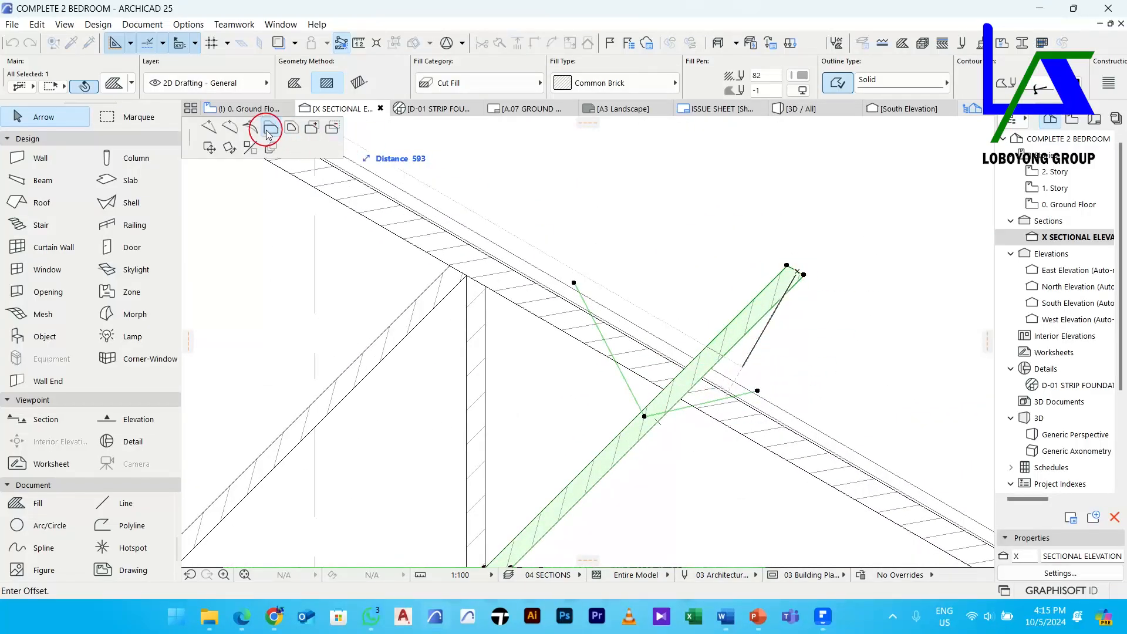
{"action": "left_click", "coordinate": [690, 397]}
{"action": "scroll", "coordinate": [673, 386], "scroll_direction": "down", "scroll_amount": 4}
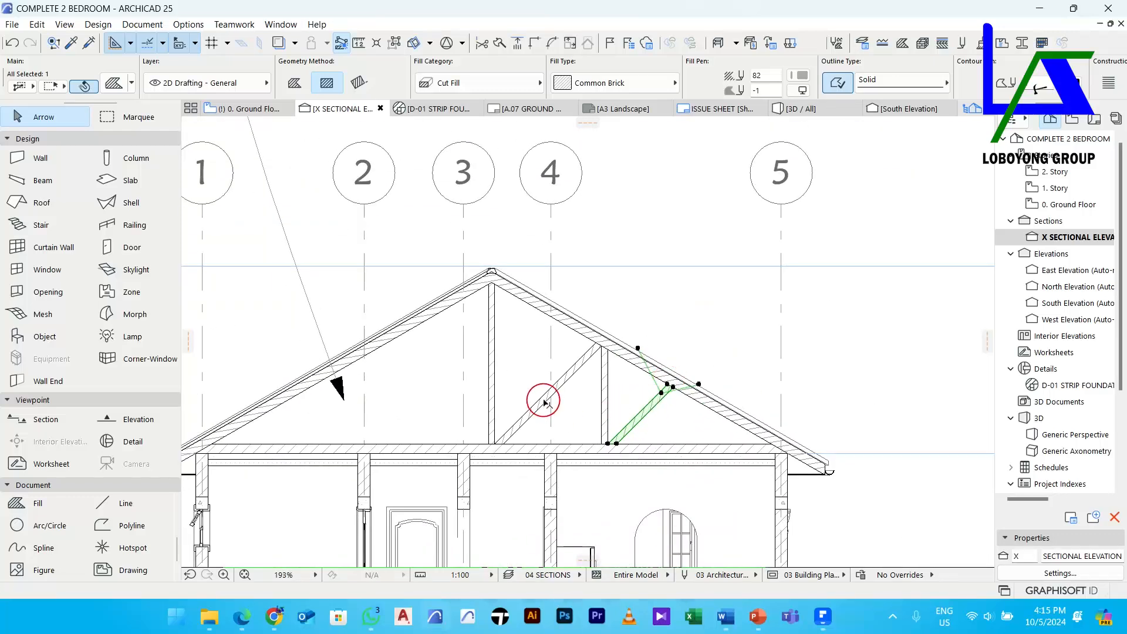
{"action": "key", "text": "Escape"}
Copy the second vertical post so its top corner meets the outer top corner of the second diagonal strut
{"action": "left_click", "coordinate": [603, 405]}
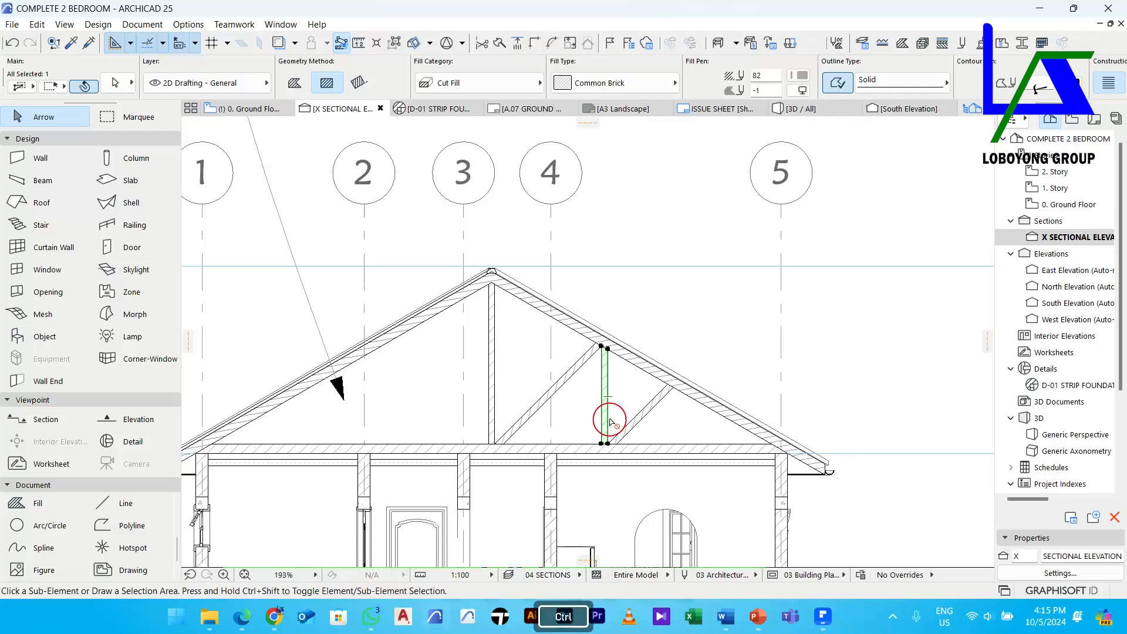
{"action": "key", "text": "ctrl+d"}
{"action": "scroll", "coordinate": [608, 411], "scroll_direction": "up", "scroll_amount": 5}
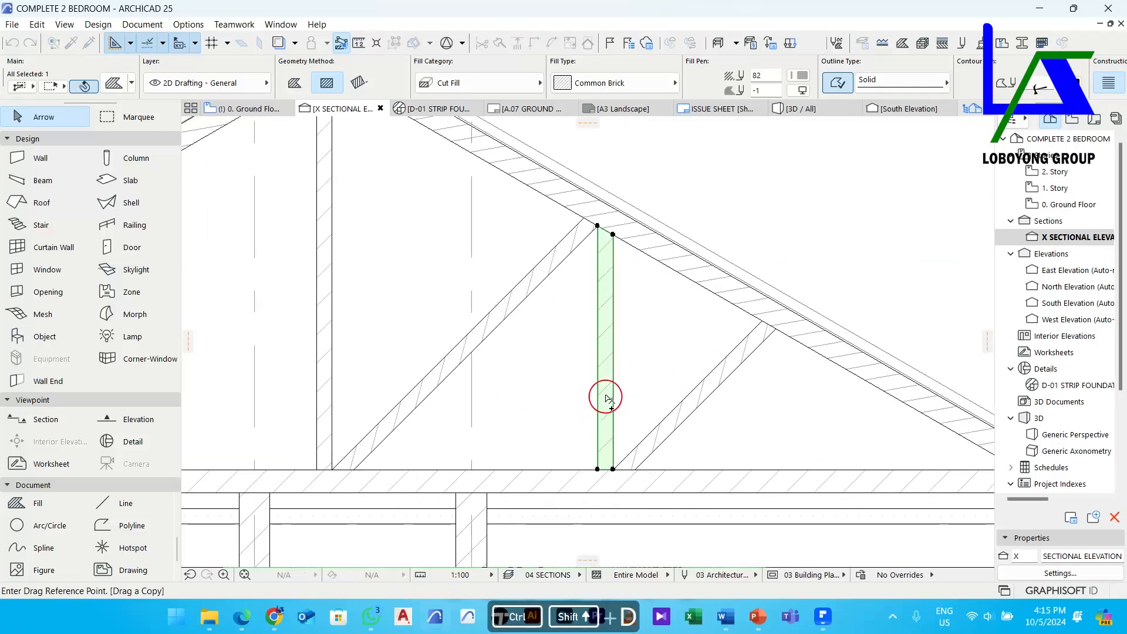
{"action": "left_click", "coordinate": [597, 226]}
{"action": "left_click", "coordinate": [775, 328]}
Shorten the third vertical post by raising its bottom edge to the tie beam's top edge
{"action": "scroll", "coordinate": [780, 332], "scroll_direction": "down", "scroll_amount": 5}
{"action": "scroll", "coordinate": [784, 414], "scroll_direction": "up", "scroll_amount": 5}
{"action": "left_click_drag", "start_coordinate": [766, 422], "coordinate": [775, 272]}
{"action": "scroll", "coordinate": [763, 272], "scroll_direction": "down", "scroll_amount": 5}
{"action": "key", "text": "Escape"}
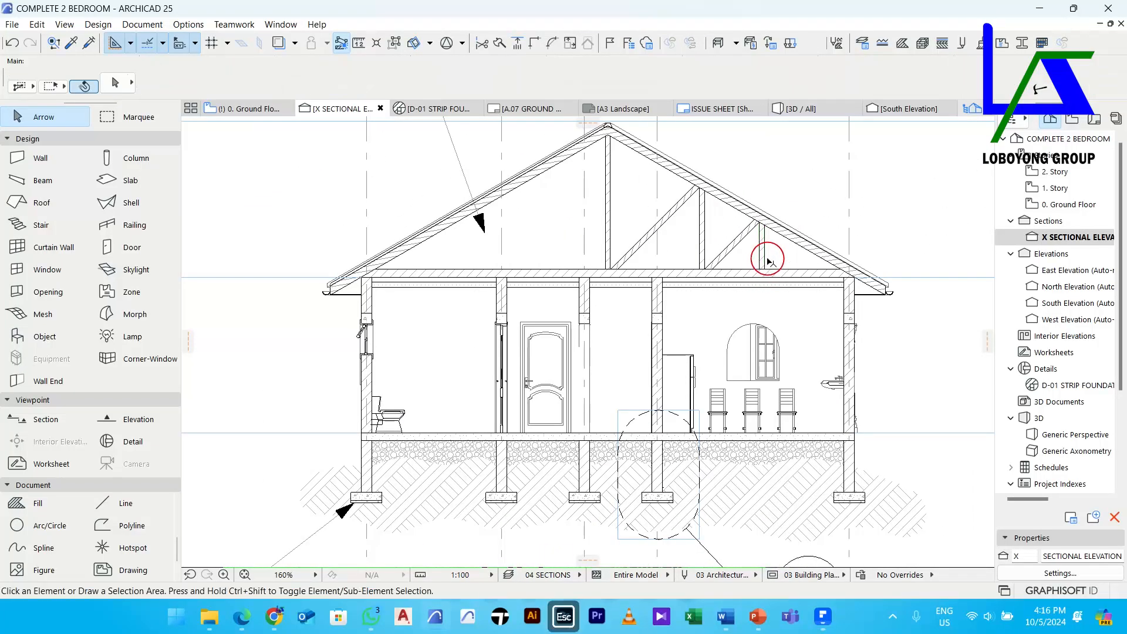
Group the two diagonal struts and the second and third vertical posts of the truss's right half
{"action": "scroll", "coordinate": [751, 249], "scroll_direction": "up", "scroll_amount": 3}
{"action": "middle_click_drag", "start_coordinate": [722, 313], "coordinate": [737, 340]}
{"action": "left_click", "coordinate": [778, 336]}
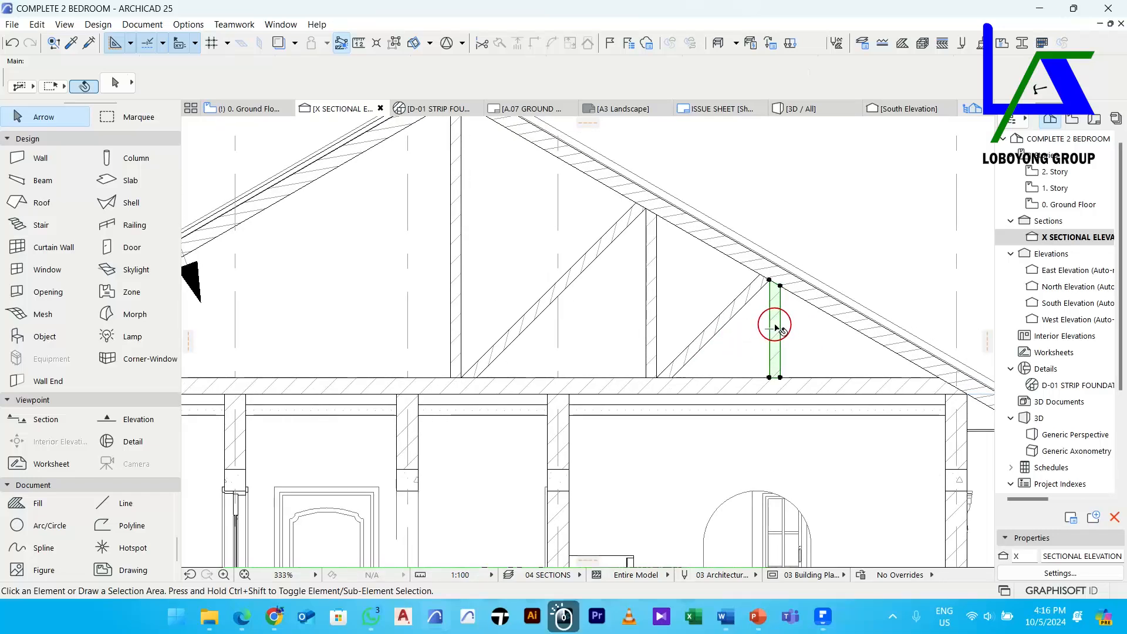
{"action": "left_click", "coordinate": [733, 309], "text": "shift"}
{"action": "left_click", "coordinate": [656, 298], "text": "shift"}
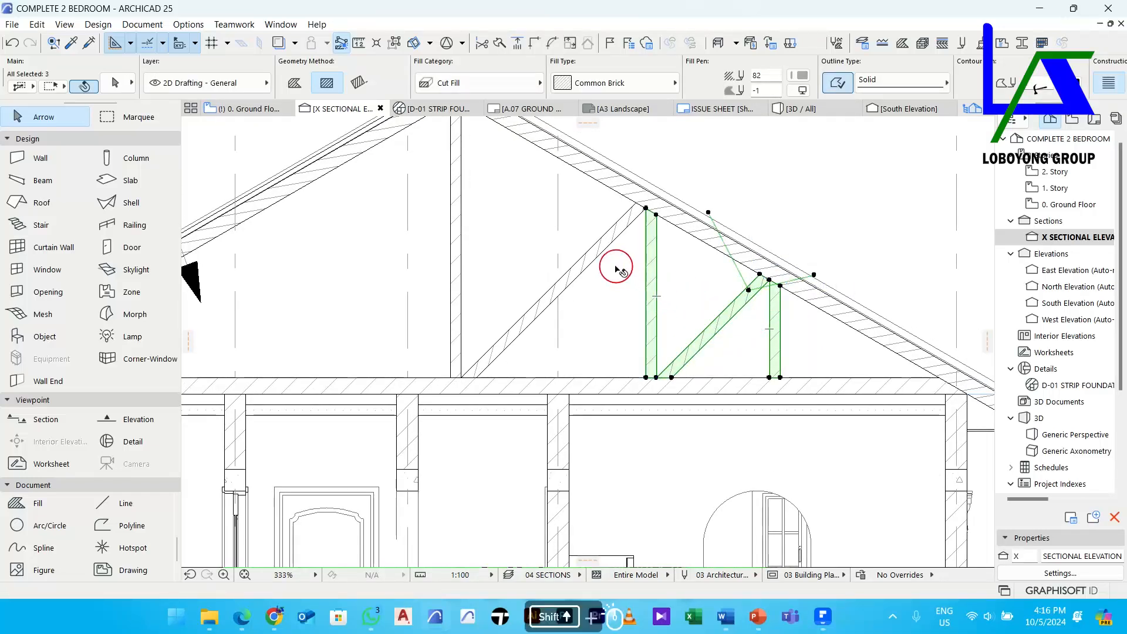
{"action": "left_click", "coordinate": [596, 253], "text": "shift"}
{"action": "scroll", "coordinate": [639, 297], "scroll_direction": "down", "scroll_amount": 1}
{"action": "scroll", "coordinate": [640, 303], "scroll_direction": "down", "scroll_amount": 1}
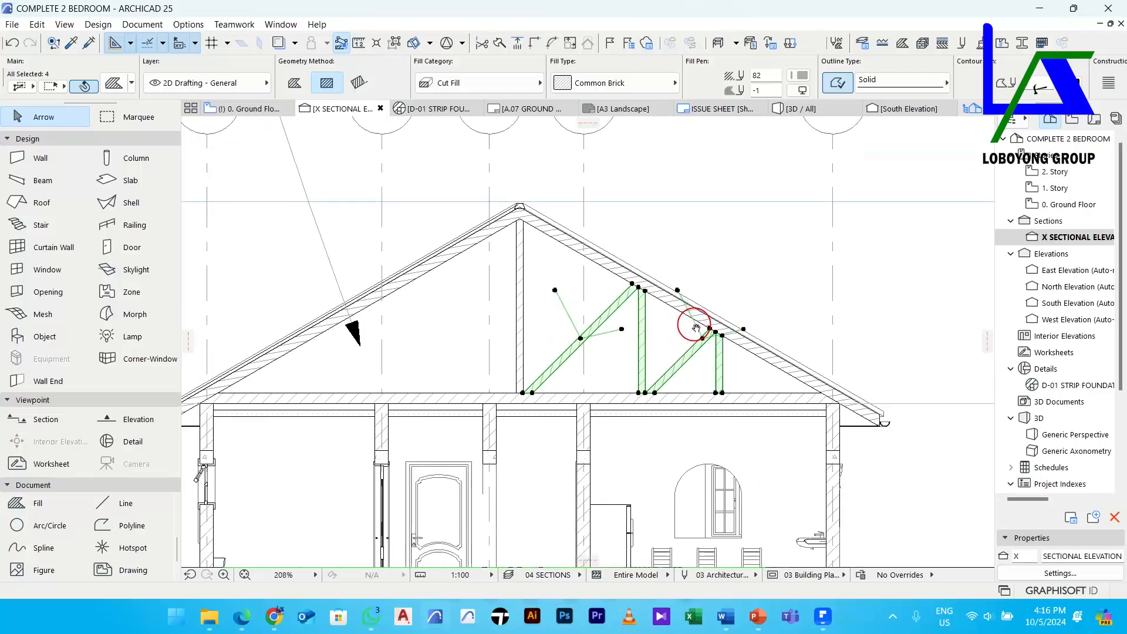
{"action": "key", "text": "ctrl+g"}
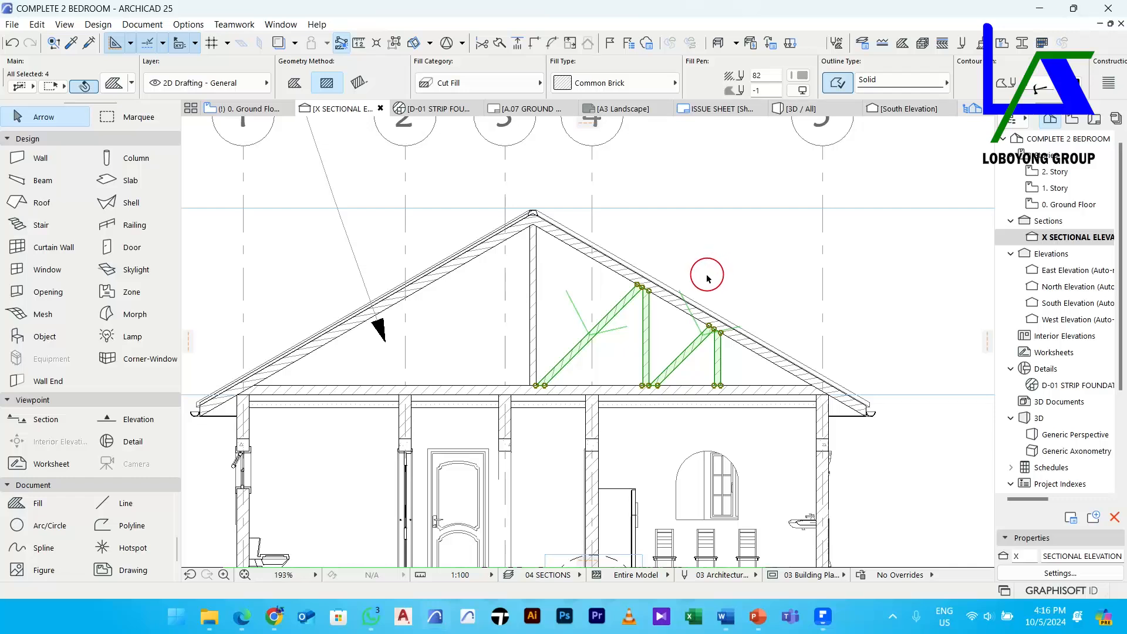
{"action": "right_click", "coordinate": [707, 181]}
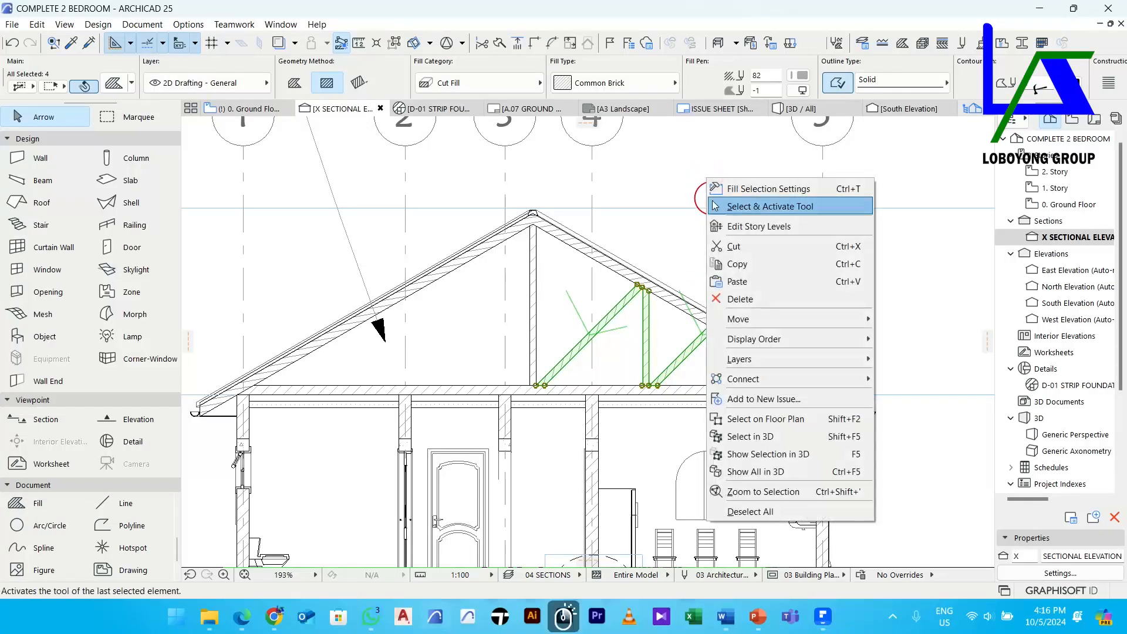
{"action": "mouse_move", "coordinate": [777, 317]}
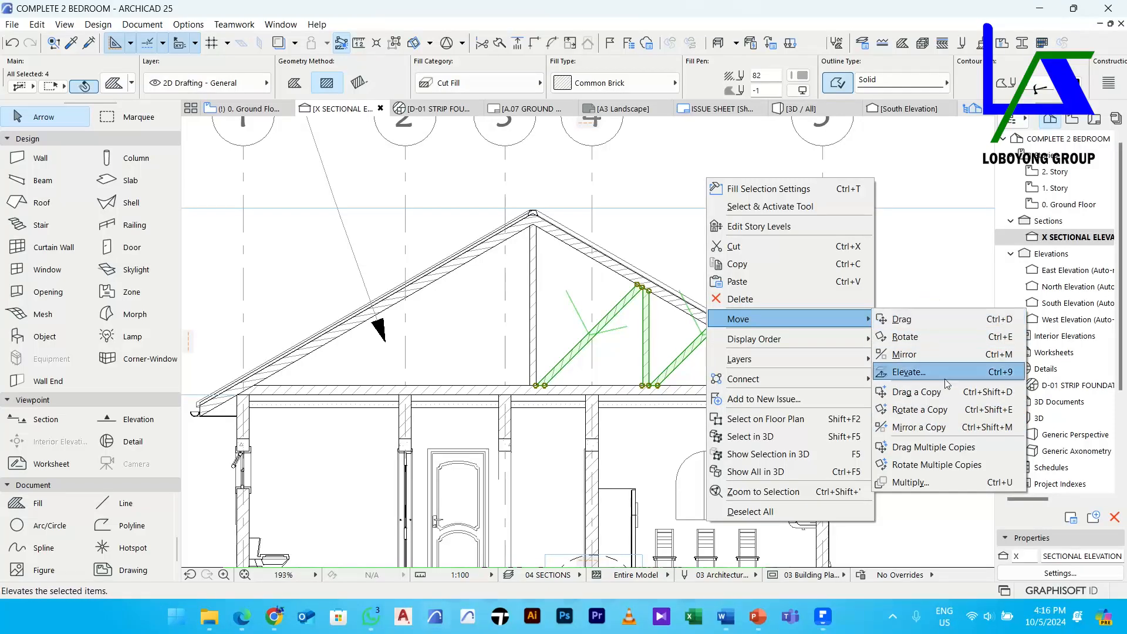
{"action": "left_click", "coordinate": [915, 273]}
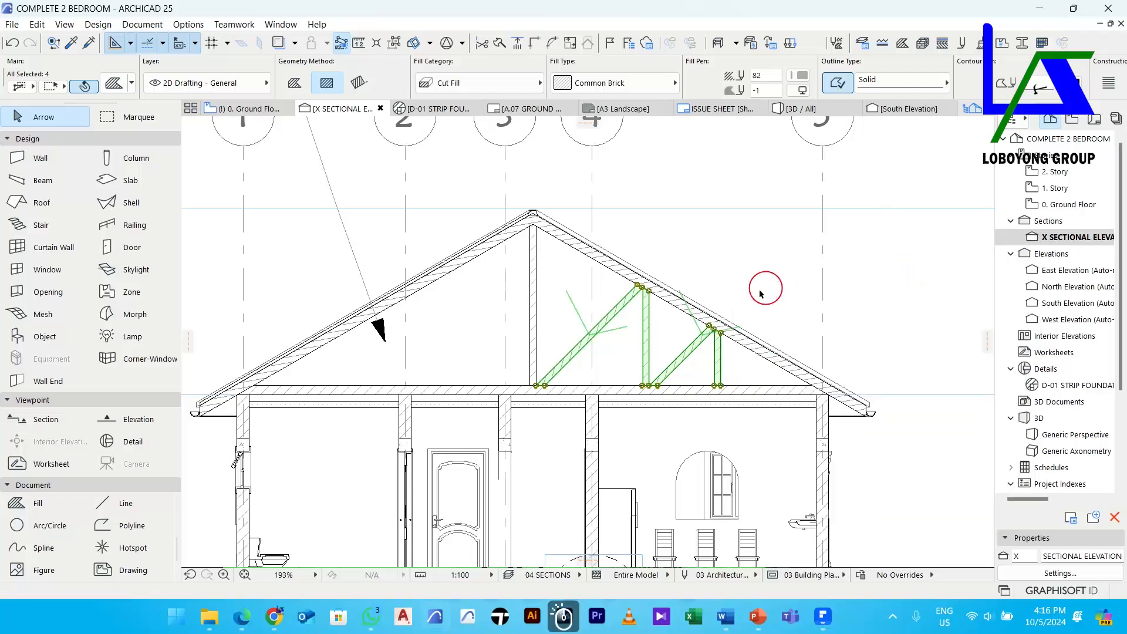
Mirror a copy of the grouped struts and posts across a vertical axis through the king post's apex
{"action": "right_click", "coordinate": [728, 262]}
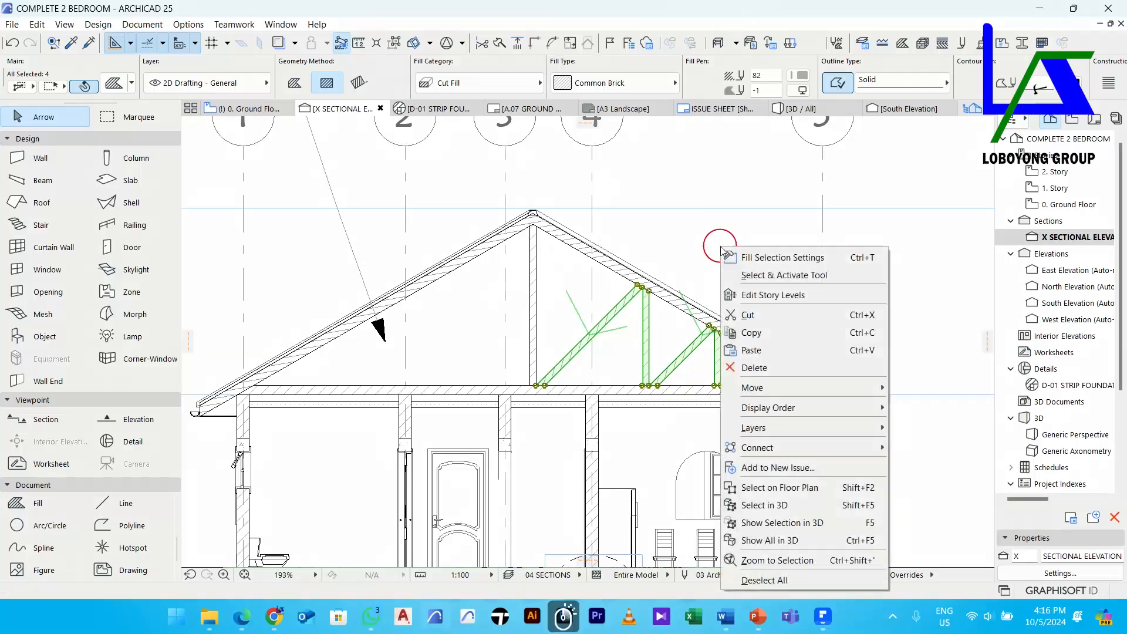
{"action": "mouse_move", "coordinate": [779, 390]}
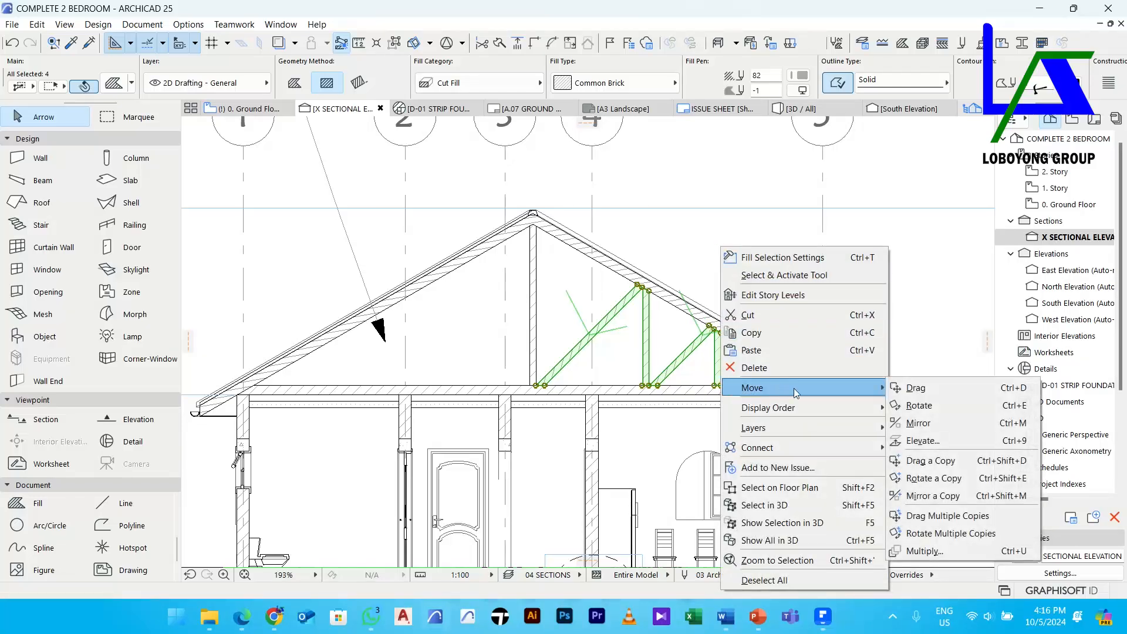
{"action": "left_click", "coordinate": [966, 499]}
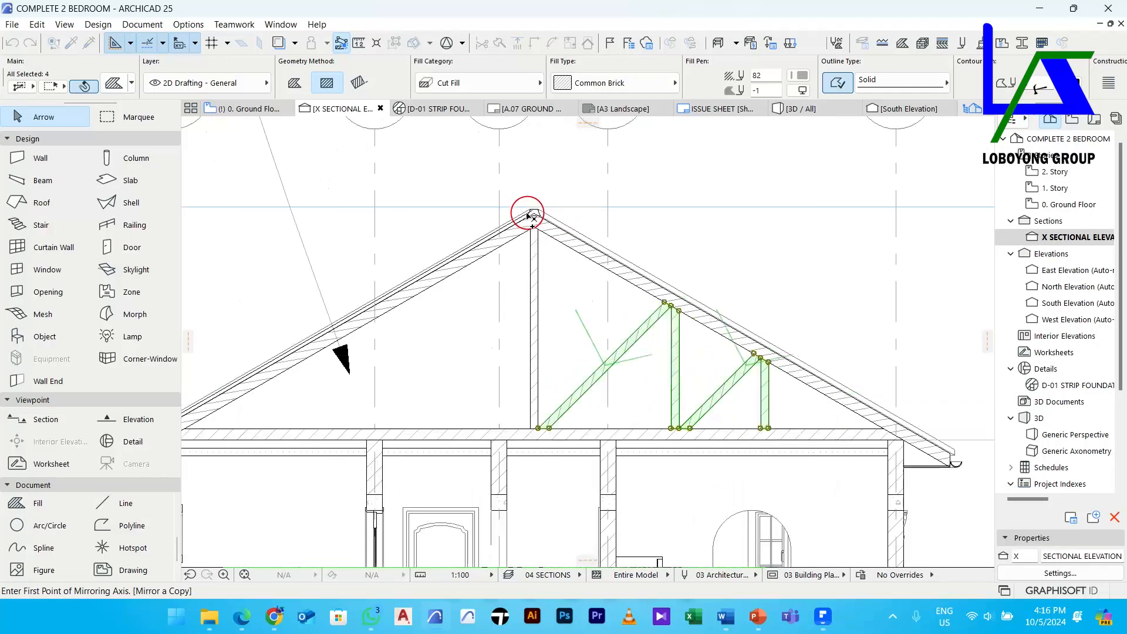
{"action": "scroll", "coordinate": [534, 214], "scroll_direction": "up", "scroll_amount": 3}
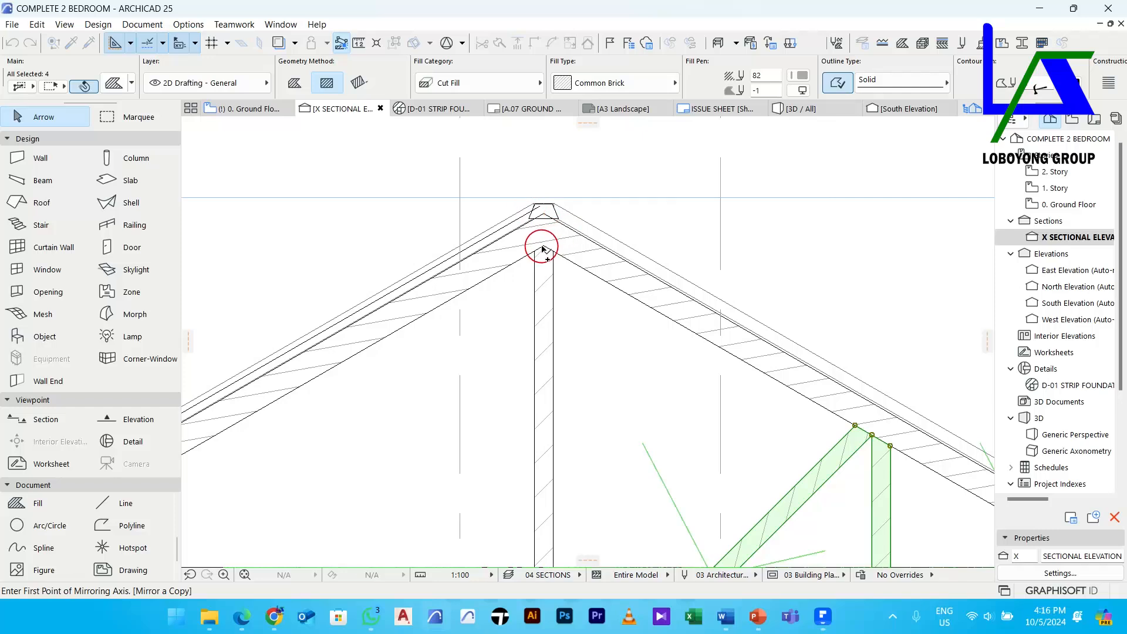
{"action": "left_click", "coordinate": [542, 247]}
{"action": "scroll", "coordinate": [543, 245], "scroll_direction": "down", "scroll_amount": 3}
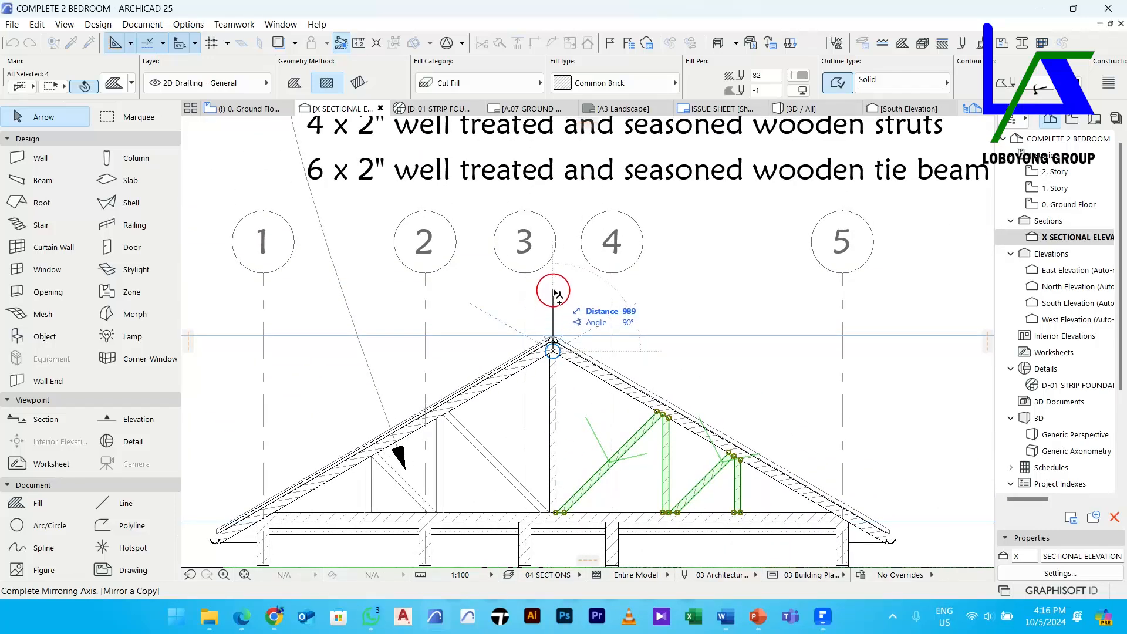
{"action": "left_click", "coordinate": [556, 293]}
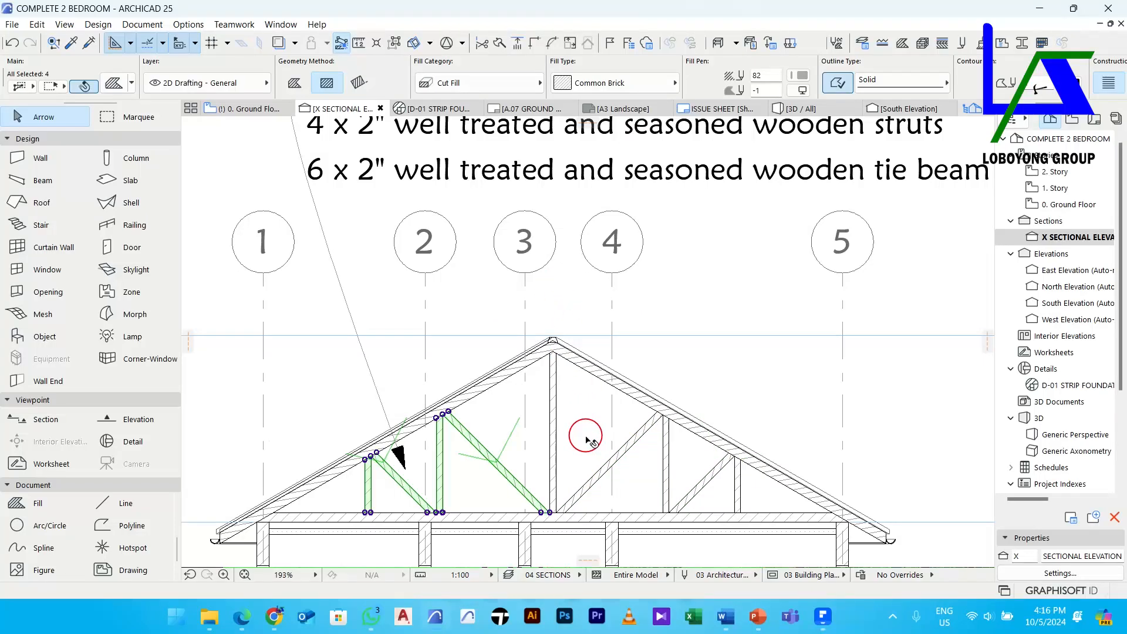
Group the king post with the left and right sets of struts and posts, leaving nothing selected
{"action": "scroll", "coordinate": [589, 440], "scroll_direction": "down", "scroll_amount": 2}
{"action": "scroll", "coordinate": [588, 349], "scroll_direction": "up", "scroll_amount": 4}
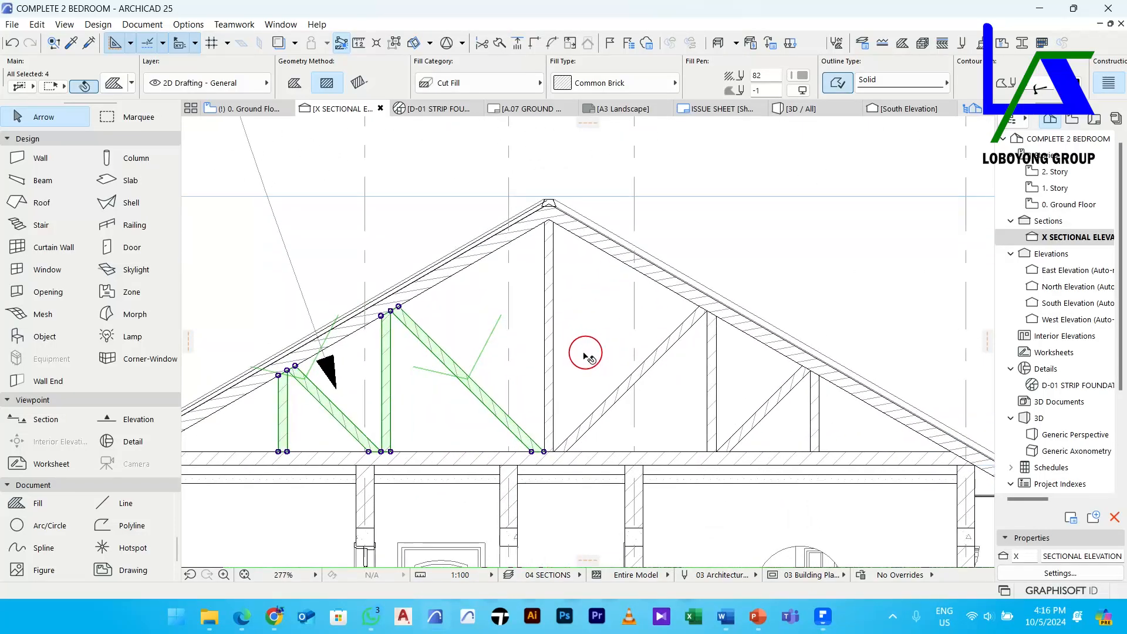
{"action": "left_click", "coordinate": [551, 349], "text": "shift"}
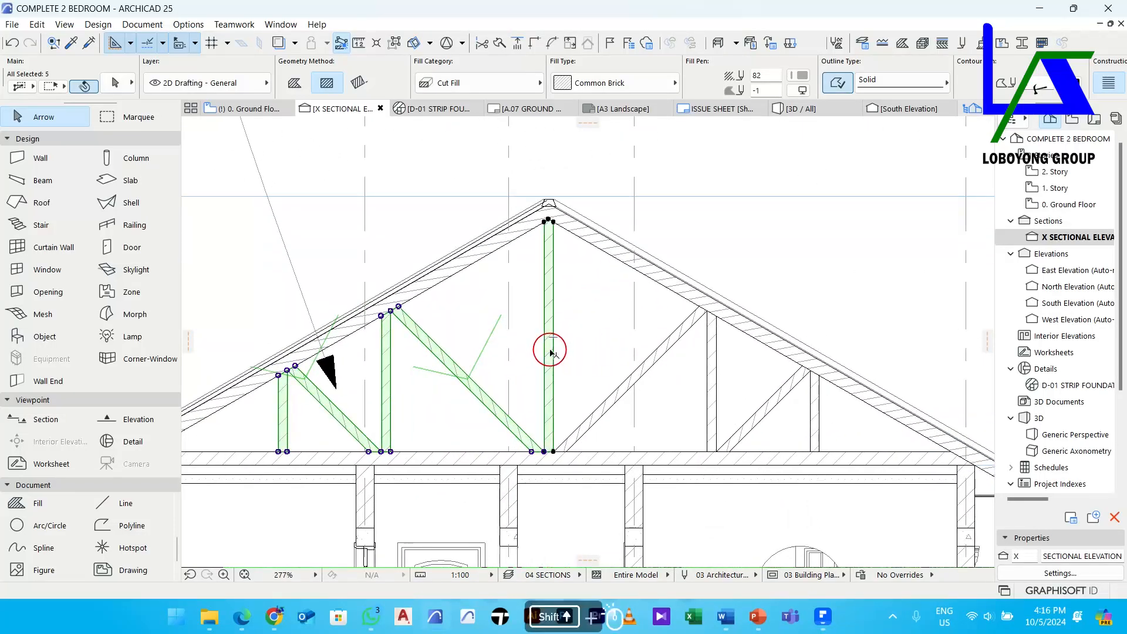
{"action": "left_click", "coordinate": [606, 398], "text": "shift"}
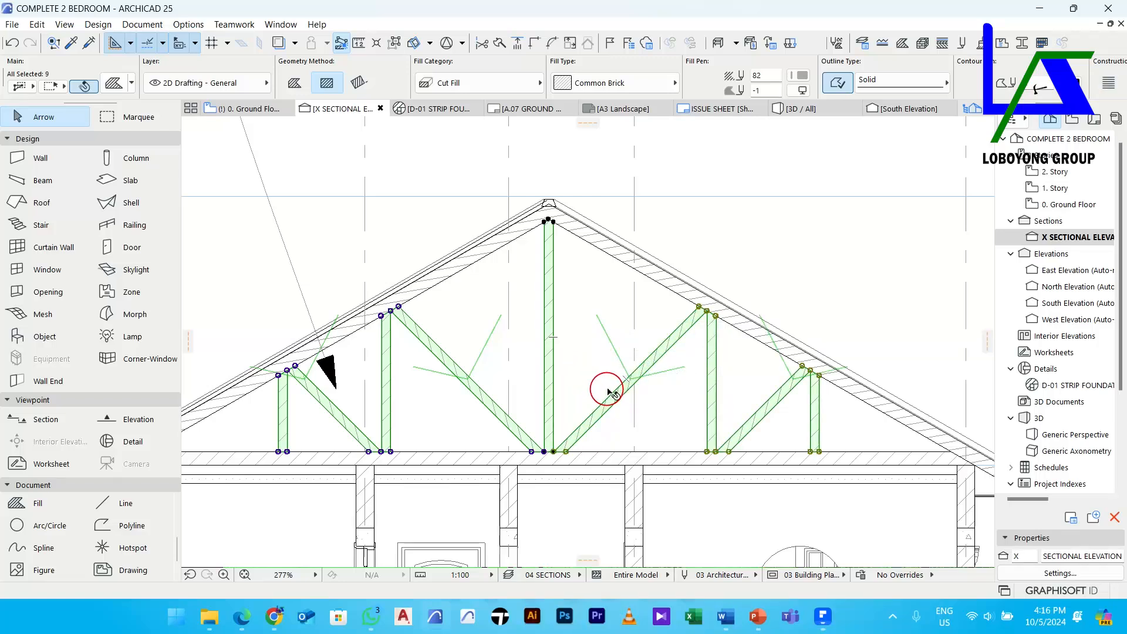
{"action": "scroll", "coordinate": [557, 353], "scroll_direction": "down", "scroll_amount": 3}
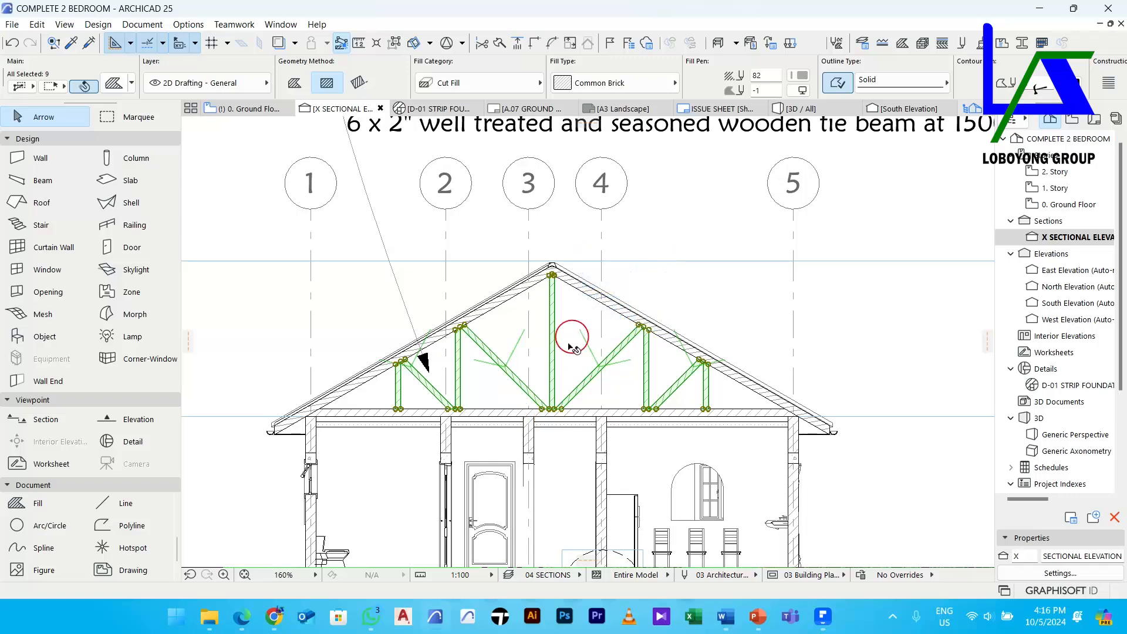
{"action": "key", "text": "Escape"}
Examine the completed roof truss and the rooms beneath it in the X sectional elevation
{"action": "middle_click_drag", "start_coordinate": [634, 385], "coordinate": [622, 317]}
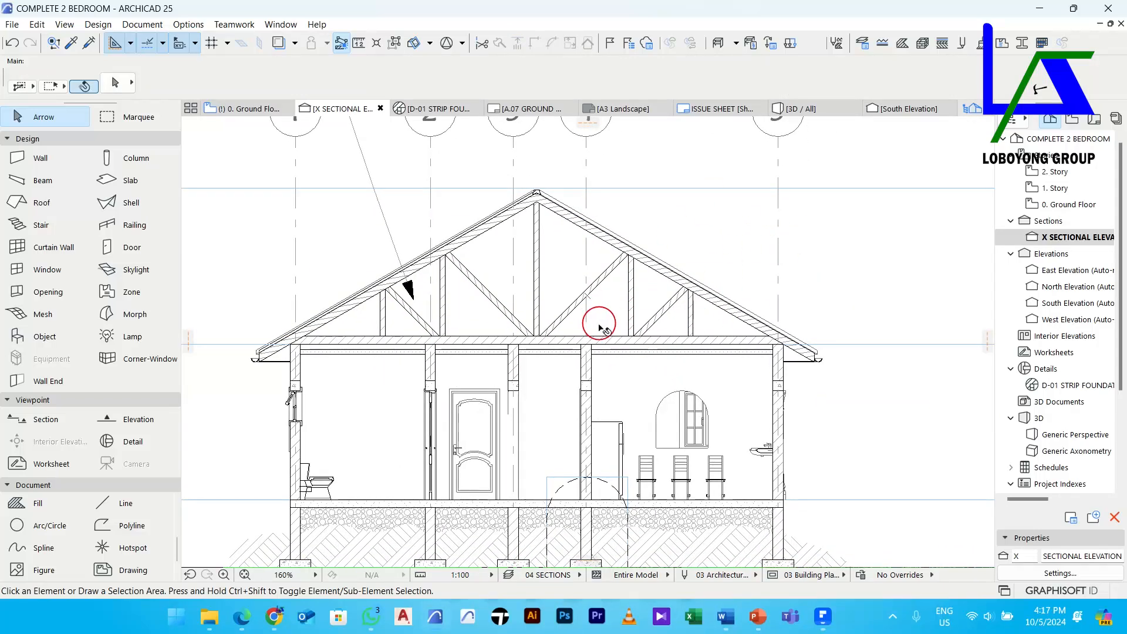
{"action": "scroll", "coordinate": [560, 317], "scroll_direction": "down", "scroll_amount": 3}
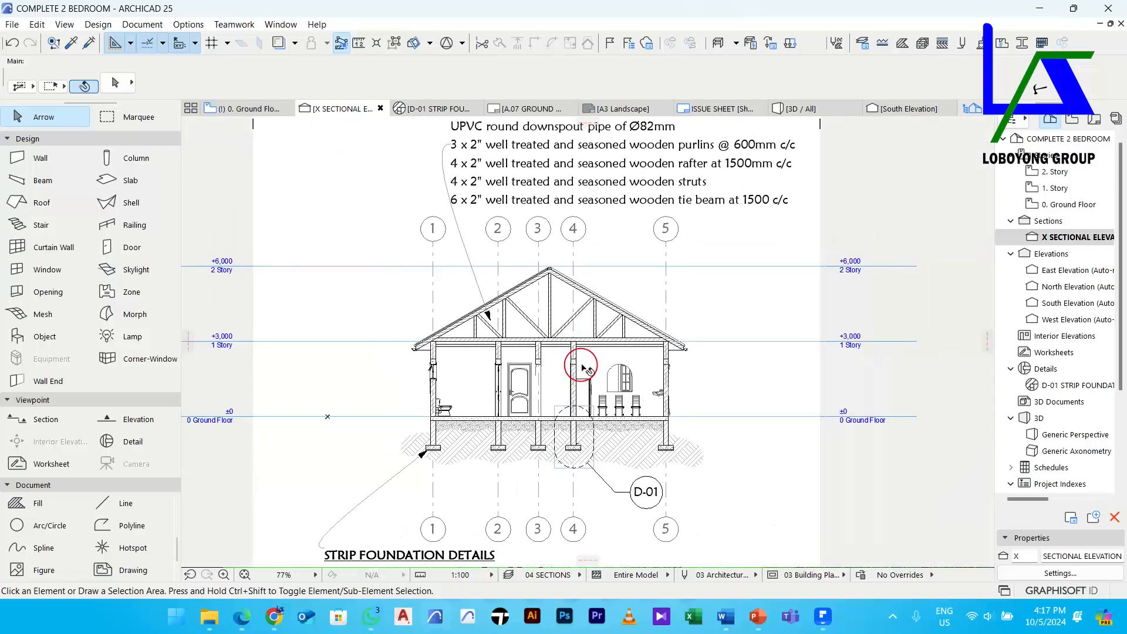
{"action": "middle_click_drag", "start_coordinate": [582, 367], "coordinate": [579, 311]}
{"action": "middle_click_drag", "start_coordinate": [578, 357], "coordinate": [580, 345]}
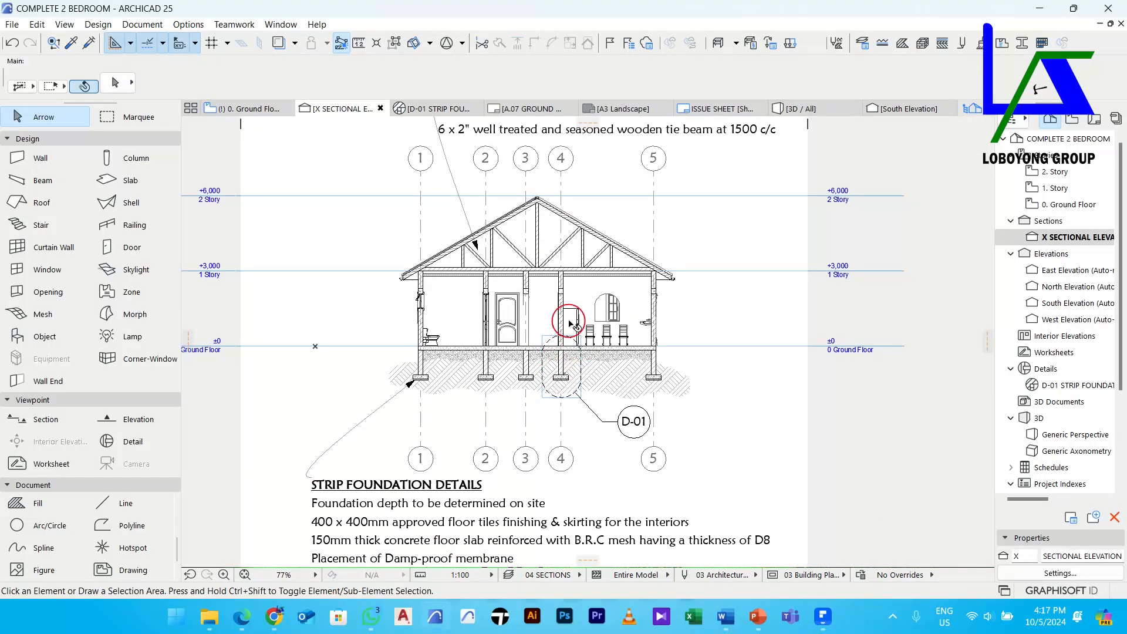
{"action": "middle_click_drag", "start_coordinate": [569, 324], "coordinate": [570, 345]}
{"action": "scroll", "coordinate": [548, 284], "scroll_direction": "up", "scroll_amount": 1}
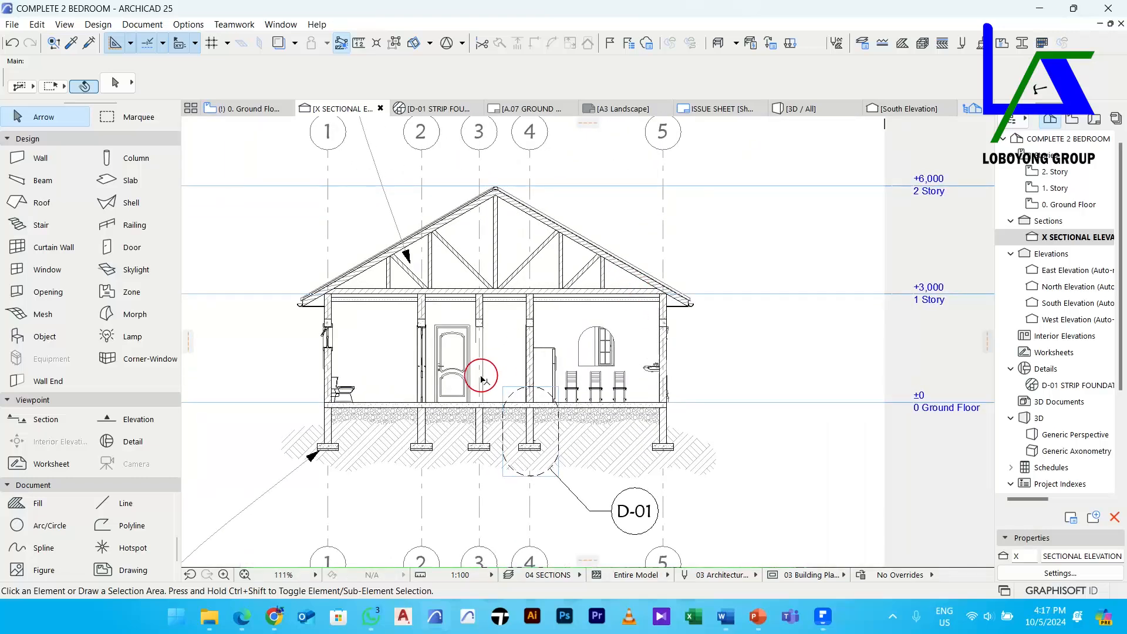
{"action": "scroll", "coordinate": [548, 370], "scroll_direction": "up", "scroll_amount": 1}
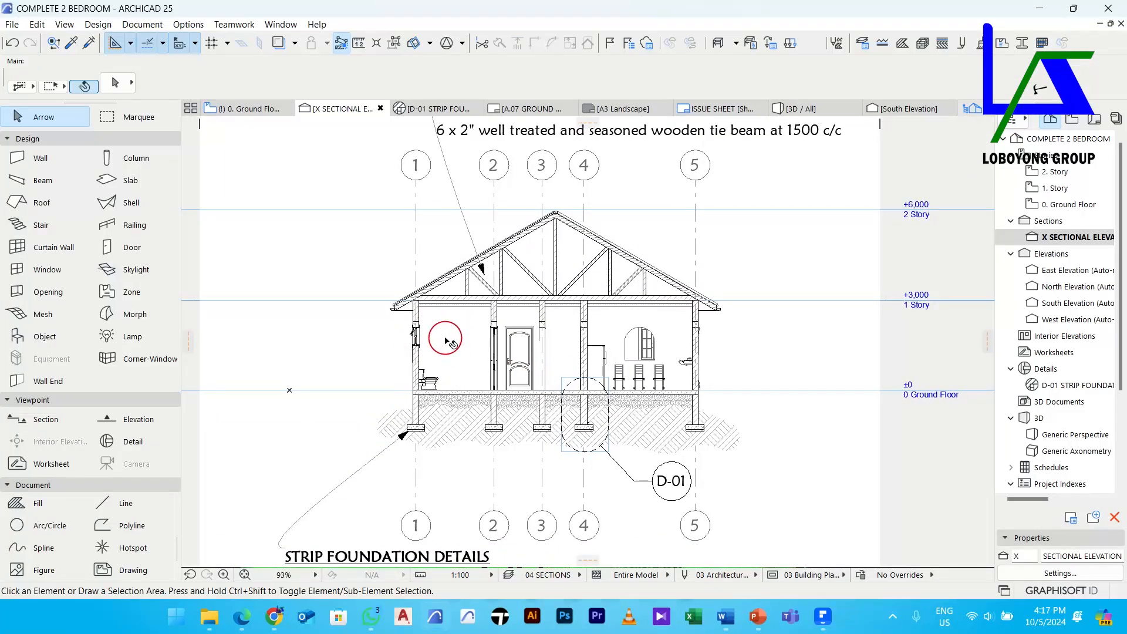
{"action": "scroll", "coordinate": [446, 350], "scroll_direction": "up", "scroll_amount": 3}
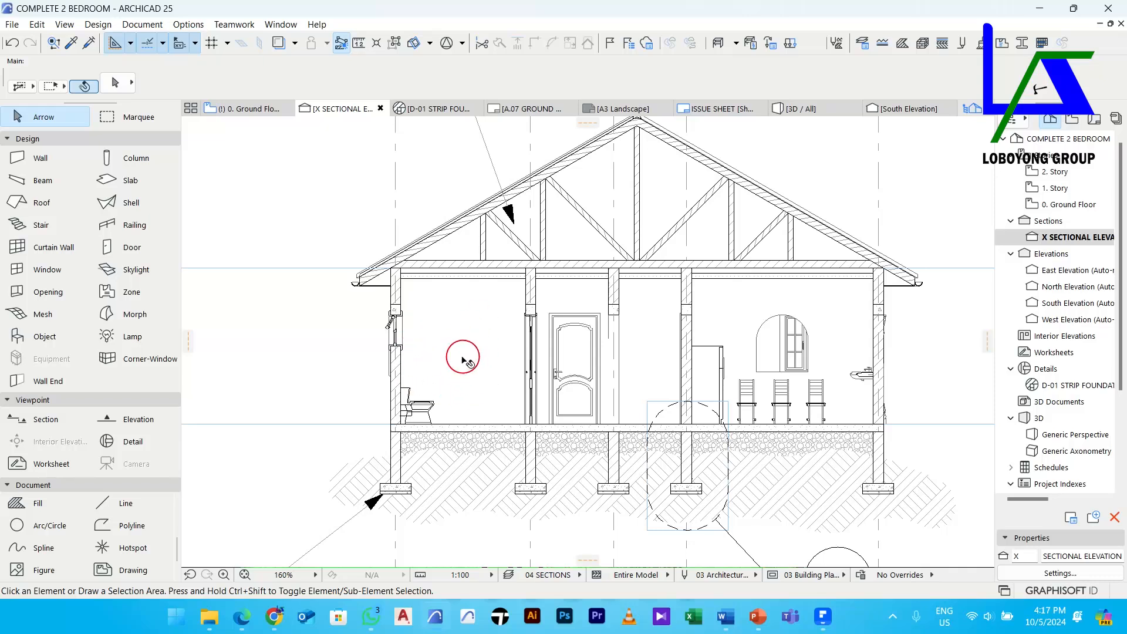
{"action": "scroll", "coordinate": [454, 350], "scroll_direction": "down", "scroll_amount": 3}
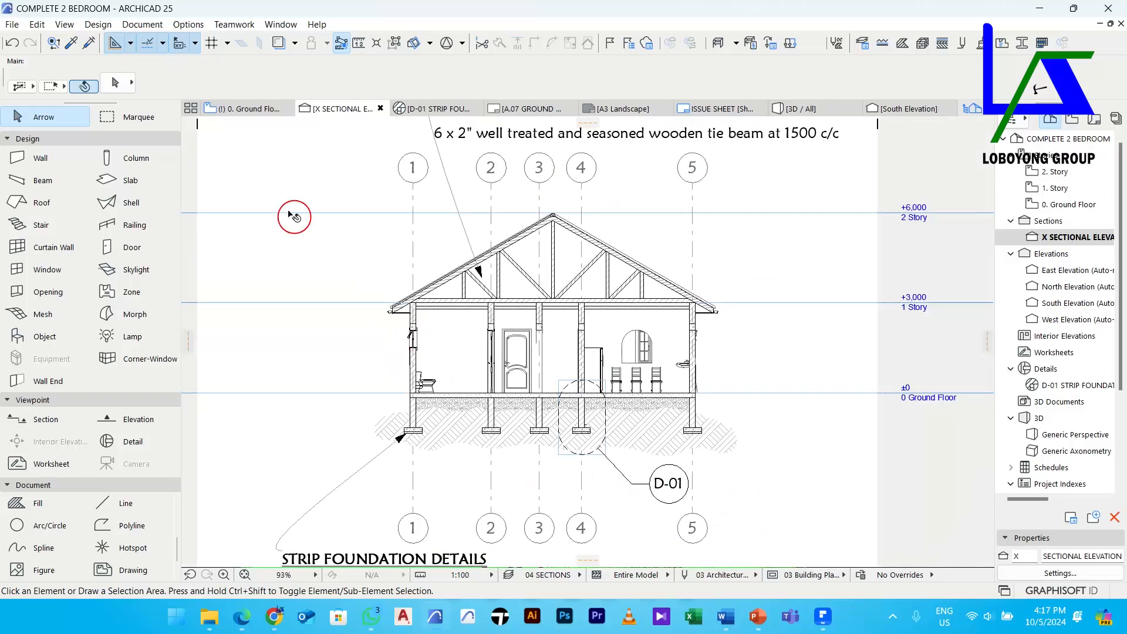
On the ground floor plan, rename the P / WC zone to C / WC
{"action": "left_click", "coordinate": [230, 112]}
{"action": "left_click", "coordinate": [463, 296]}
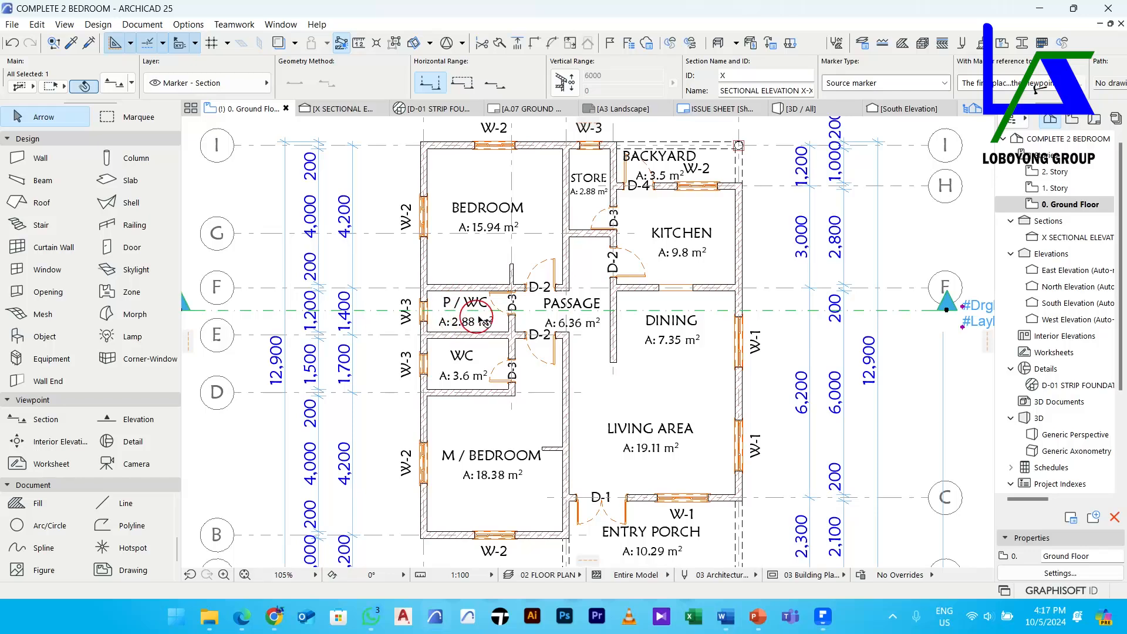
{"action": "scroll", "coordinate": [447, 306], "scroll_direction": "up", "scroll_amount": 5}
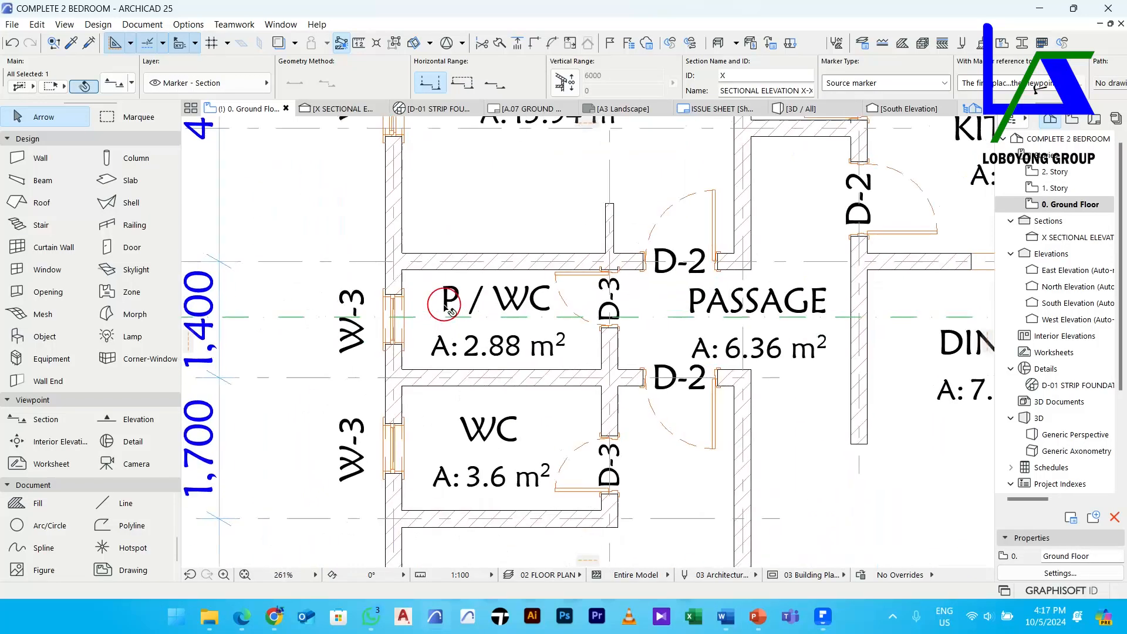
{"action": "middle_click_drag", "start_coordinate": [510, 308], "coordinate": [521, 341]}
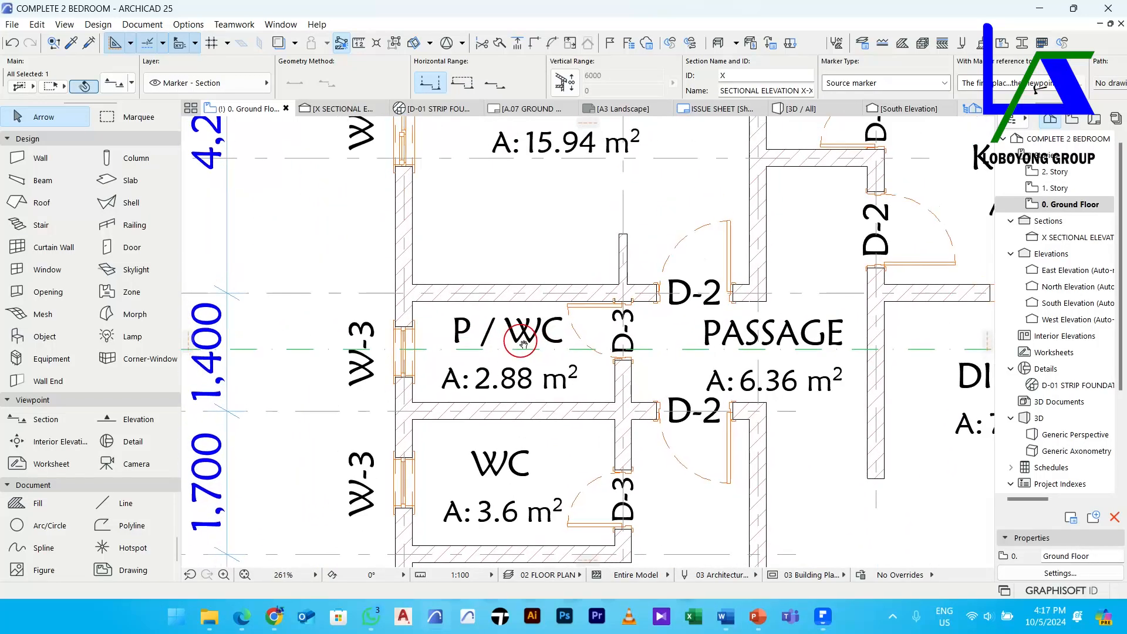
{"action": "key", "text": "Escape"}
{"action": "left_click", "coordinate": [514, 334]}
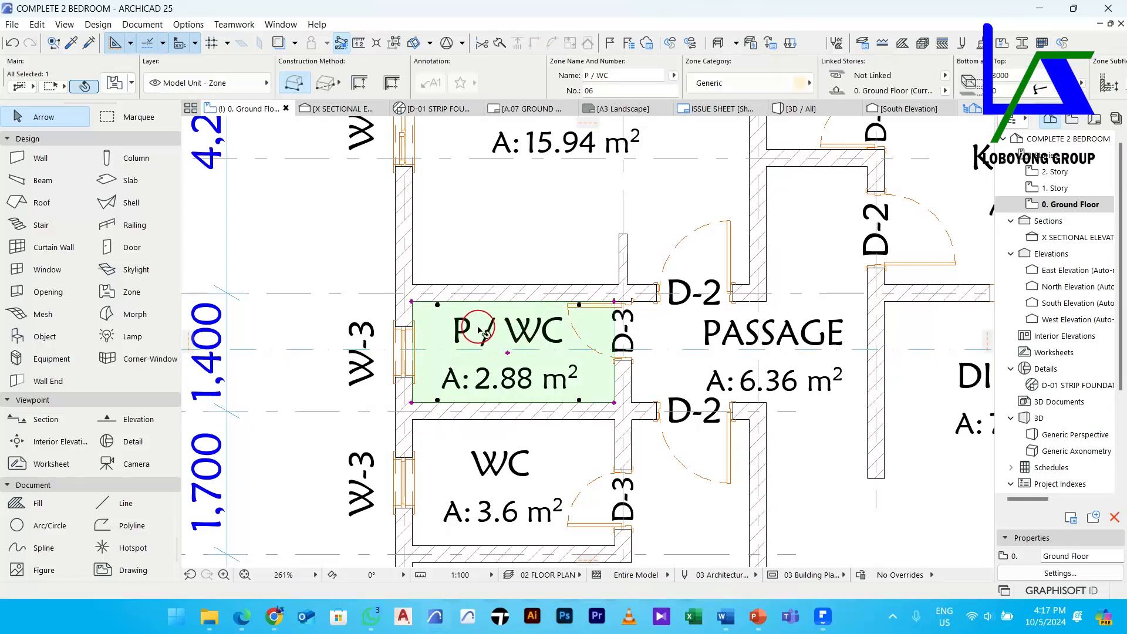
{"action": "double_click", "coordinate": [588, 75]}
{"action": "type", "text": "C"}
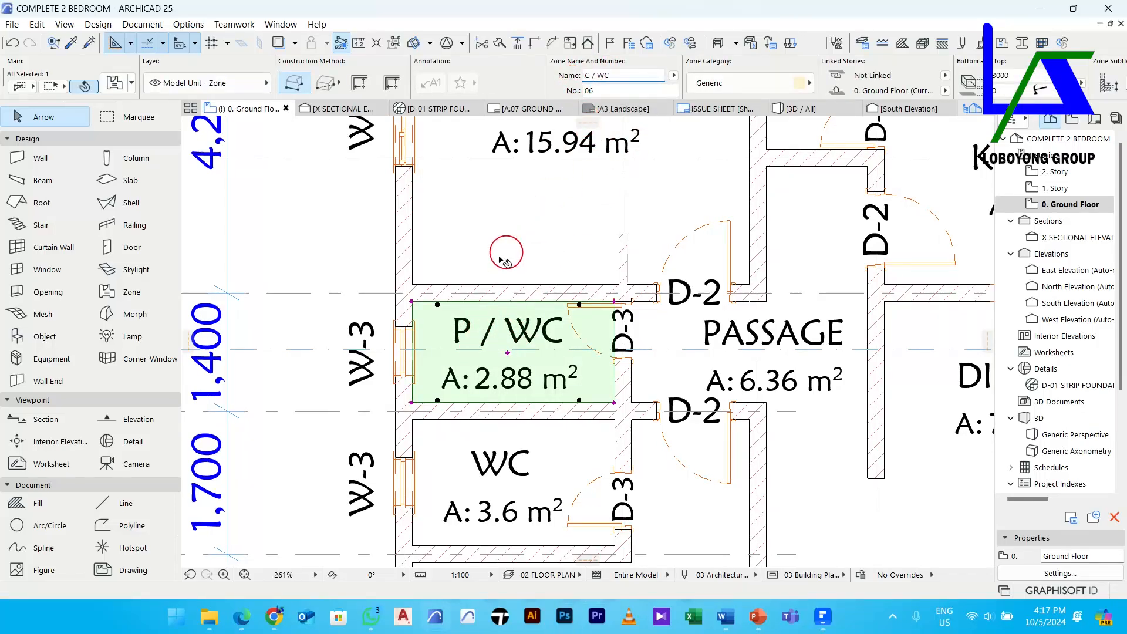
{"action": "key", "text": "Return"}
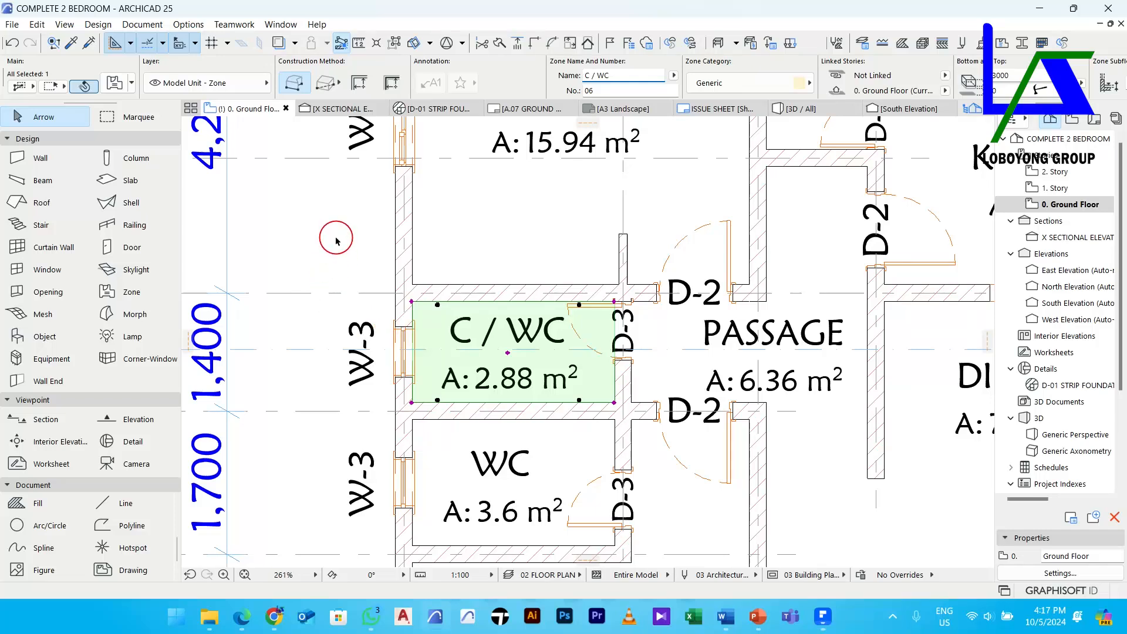
{"action": "left_click", "coordinate": [337, 241]}
{"action": "scroll", "coordinate": [352, 243], "scroll_direction": "down", "scroll_amount": 5}
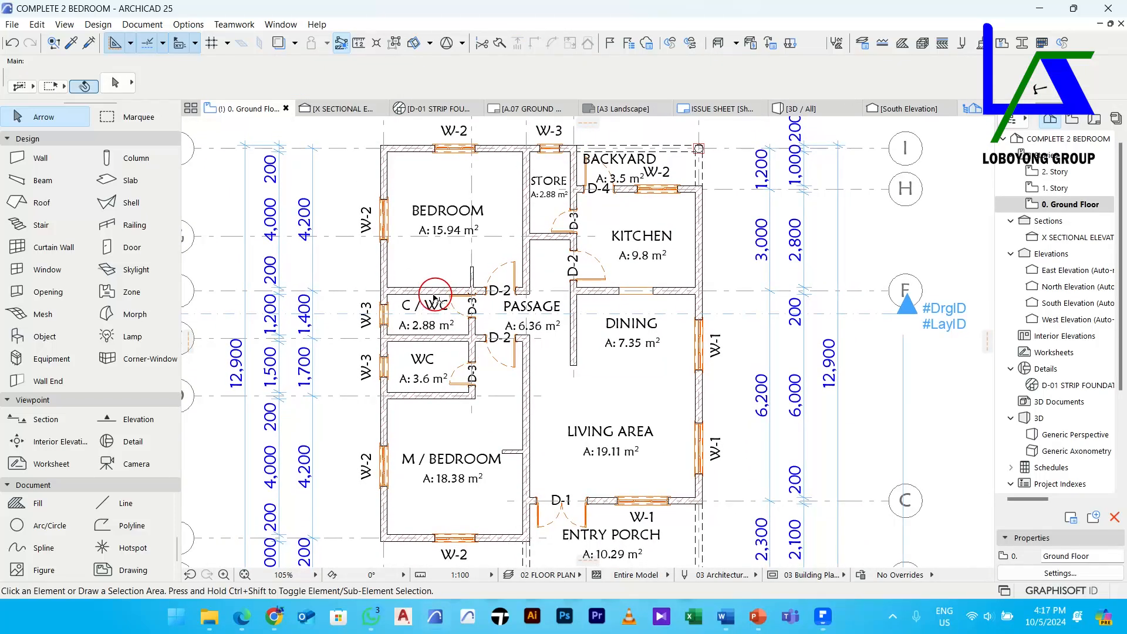
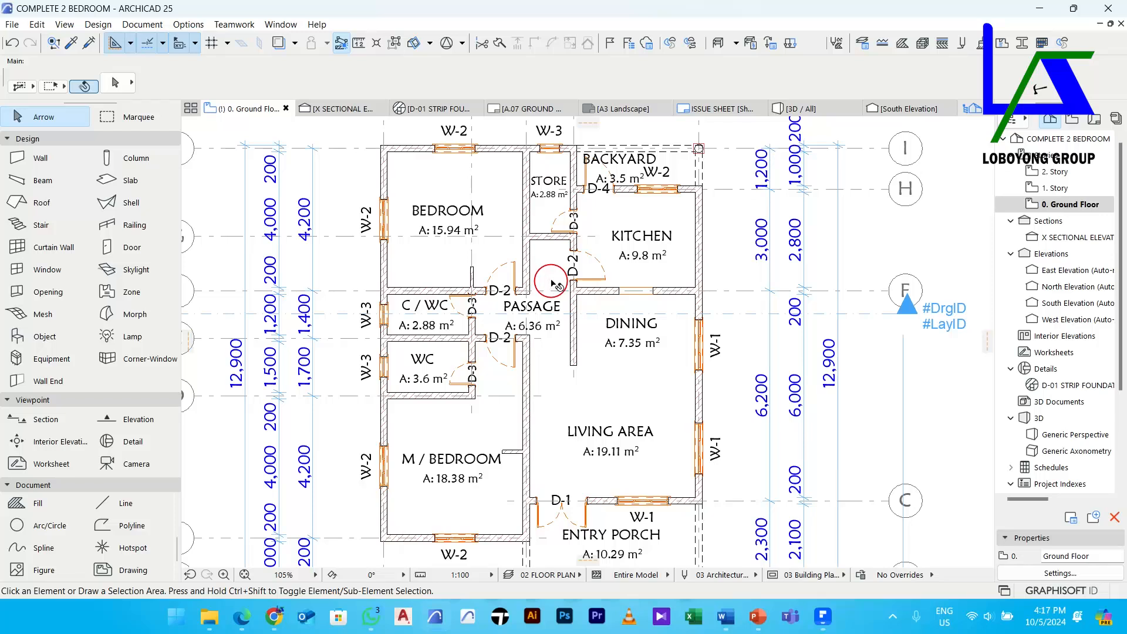
In the X sectional elevation, place a text label reading C / WC in the room with the toilet
{"action": "left_click", "coordinate": [351, 110]}
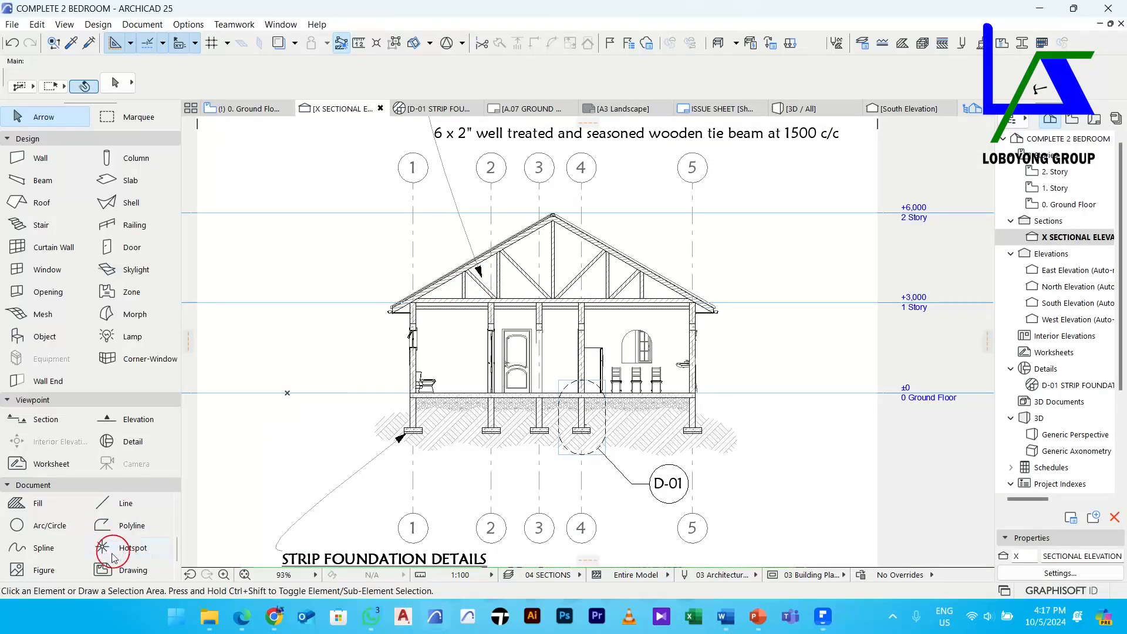
{"action": "scroll", "coordinate": [71, 529], "scroll_direction": "up", "scroll_amount": 3}
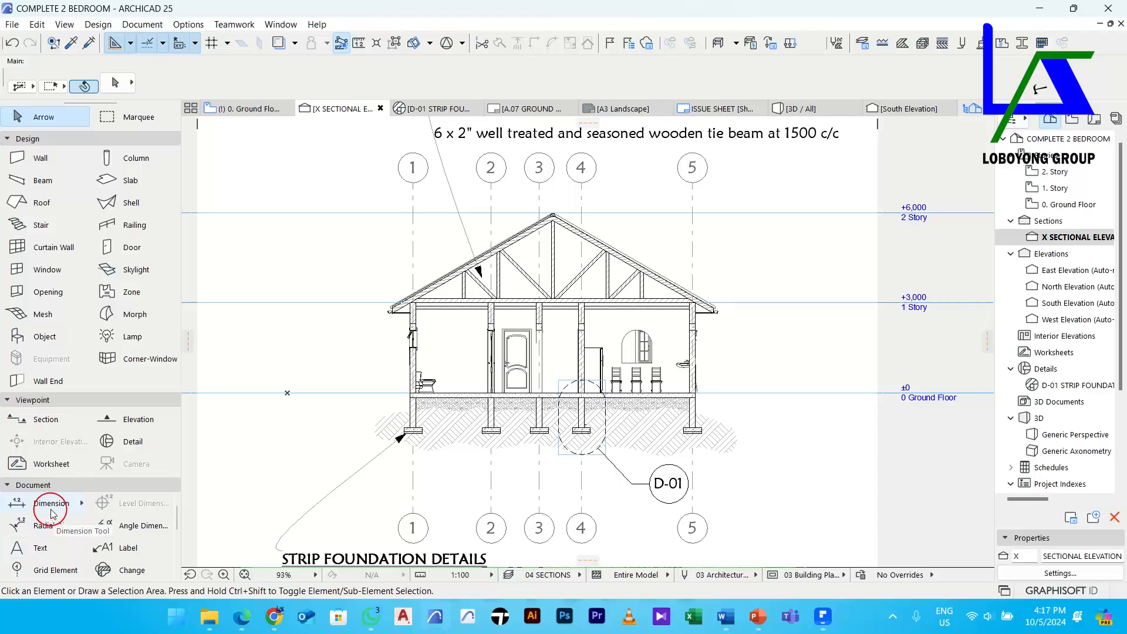
{"action": "left_click", "coordinate": [53, 547]}
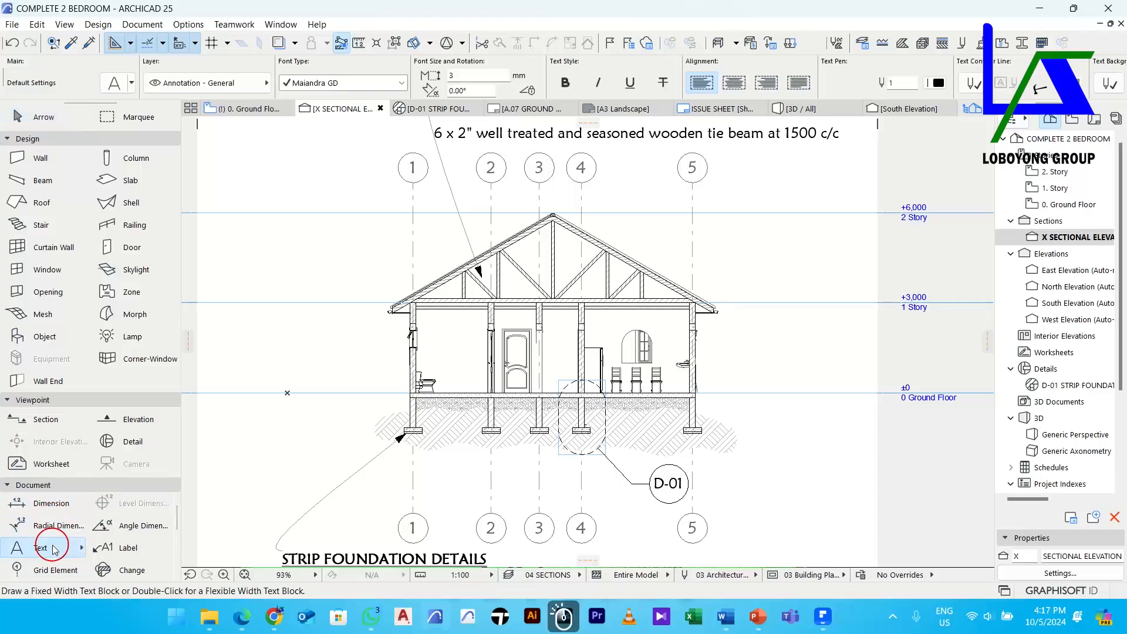
{"action": "scroll", "coordinate": [452, 320], "scroll_direction": "up", "scroll_amount": 2}
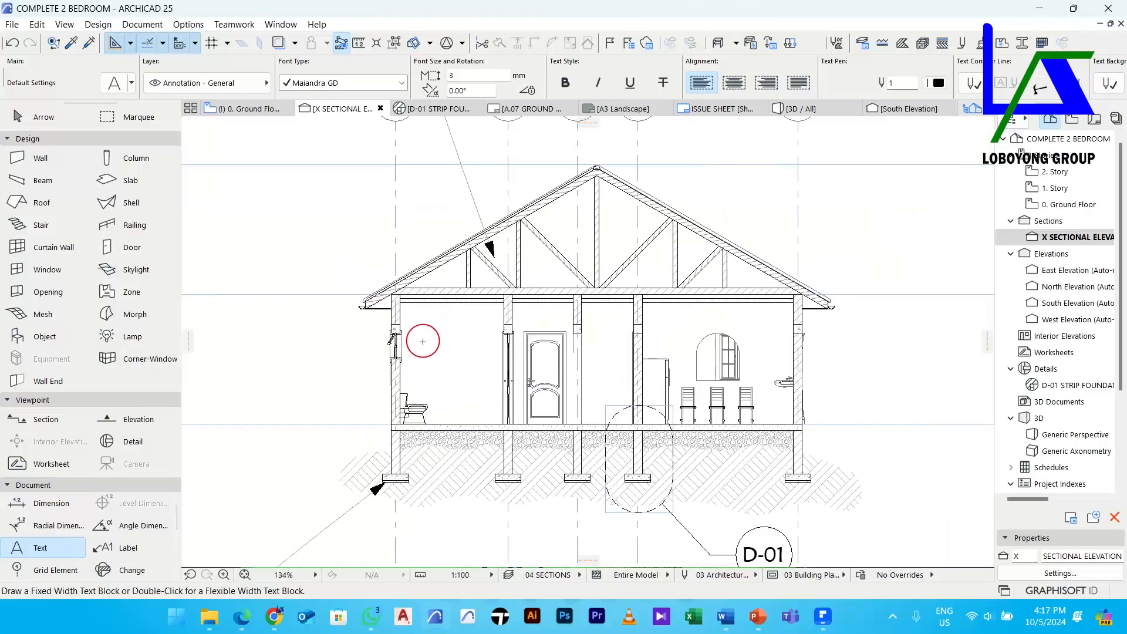
{"action": "double_click", "coordinate": [487, 375]}
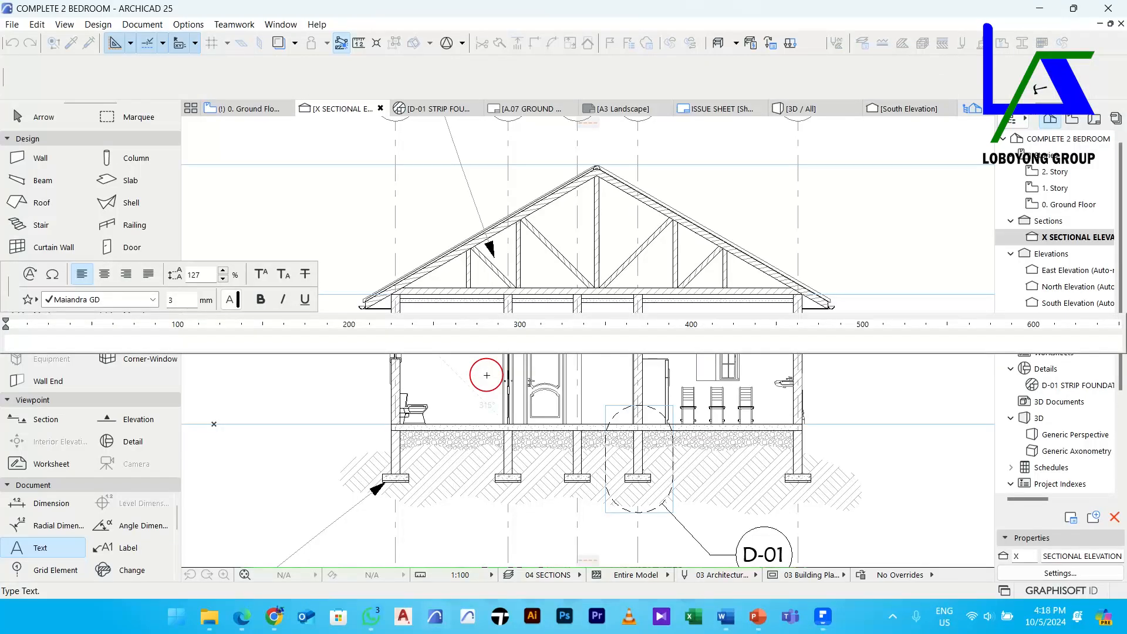
{"action": "type", "text": "c / wc"}
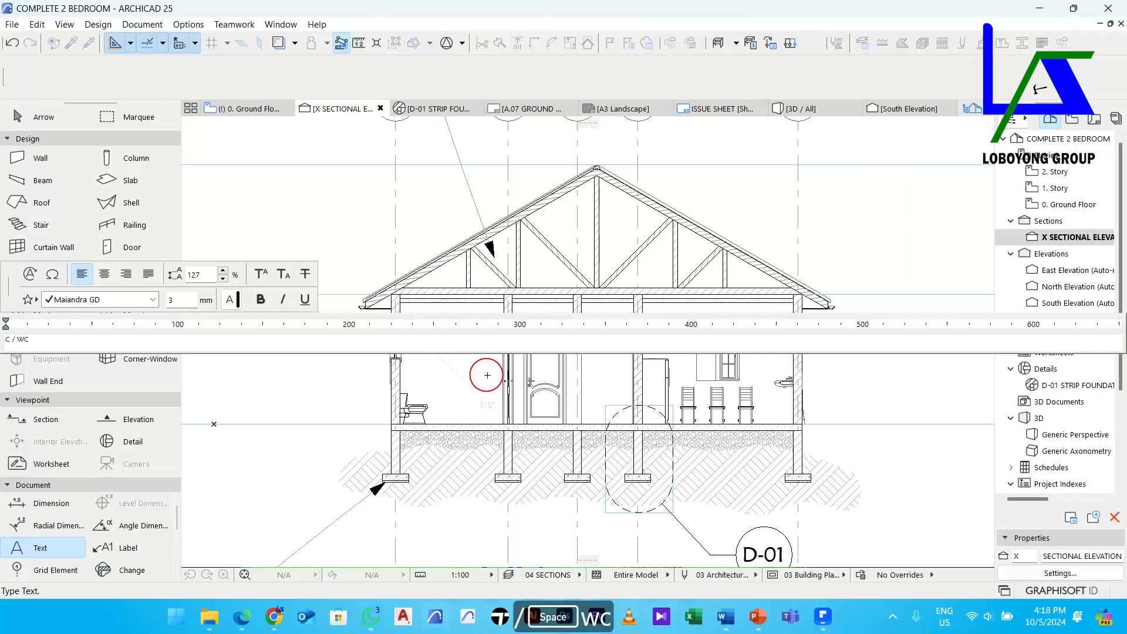
Set the C / WC label's text size to 300 mm and leave the label placed and deselected
{"action": "left_click", "coordinate": [47, 340]}
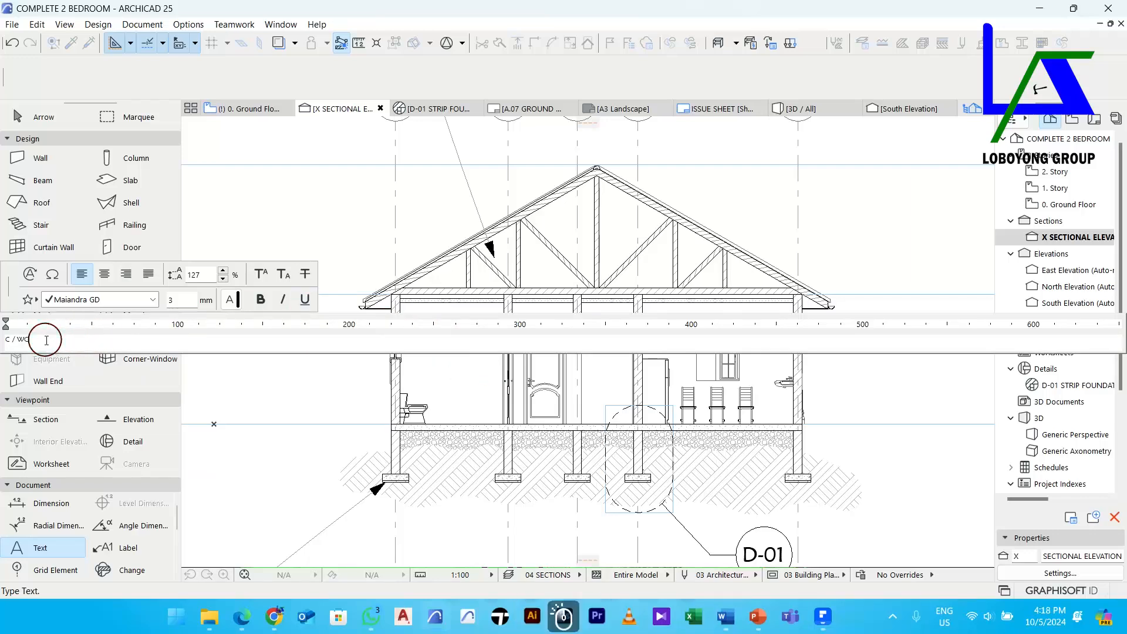
{"action": "left_click", "coordinate": [182, 299]}
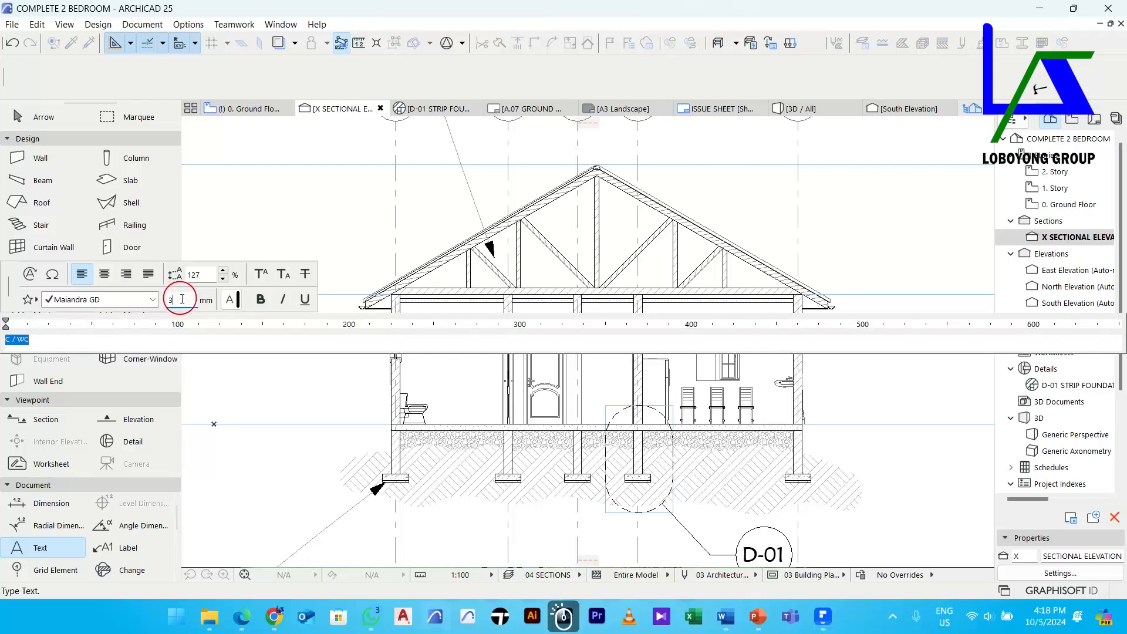
{"action": "type", "text": "00"}
{"action": "key", "text": "Return"}
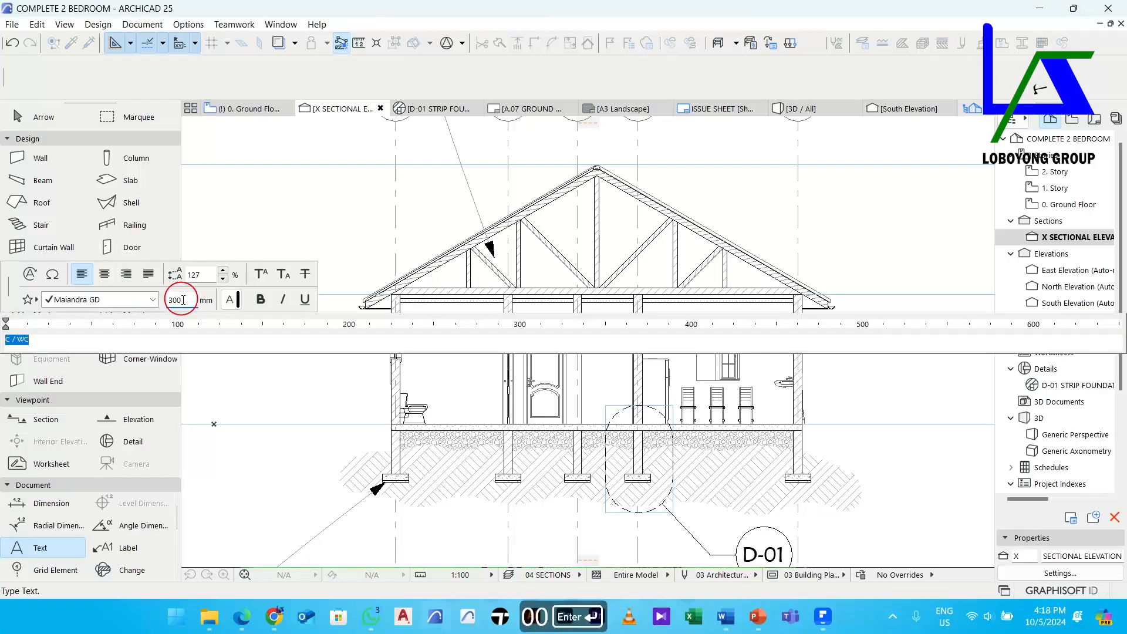
{"action": "key", "text": "ctrl+z"}
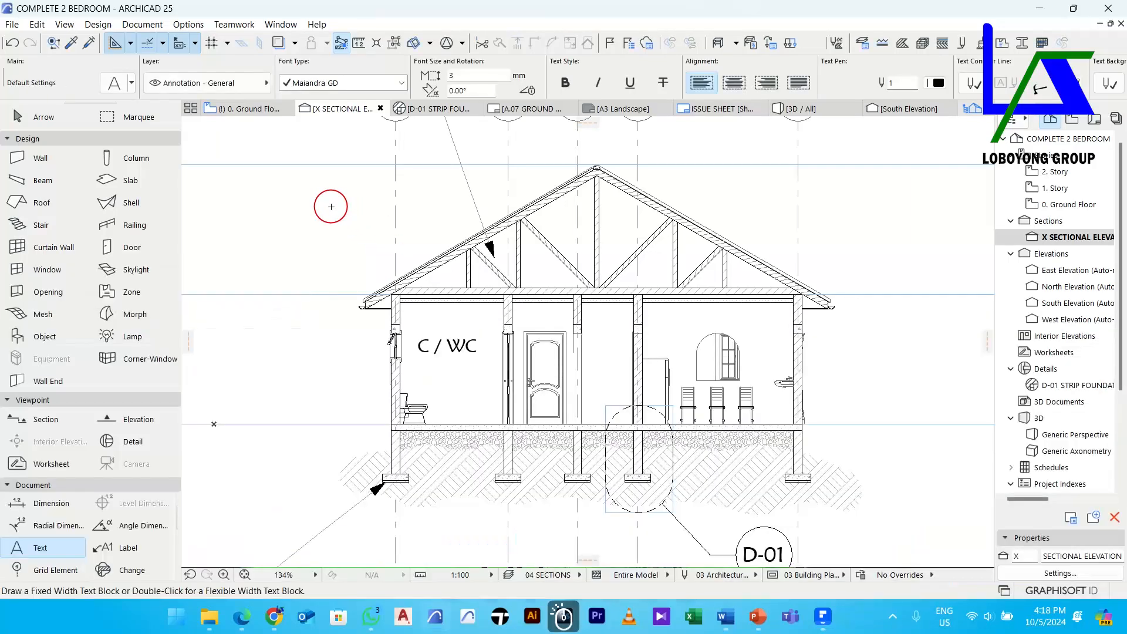
{"action": "scroll", "coordinate": [458, 343], "scroll_direction": "down", "scroll_amount": 2}
{"action": "scroll", "coordinate": [469, 346], "scroll_direction": "up", "scroll_amount": 4}
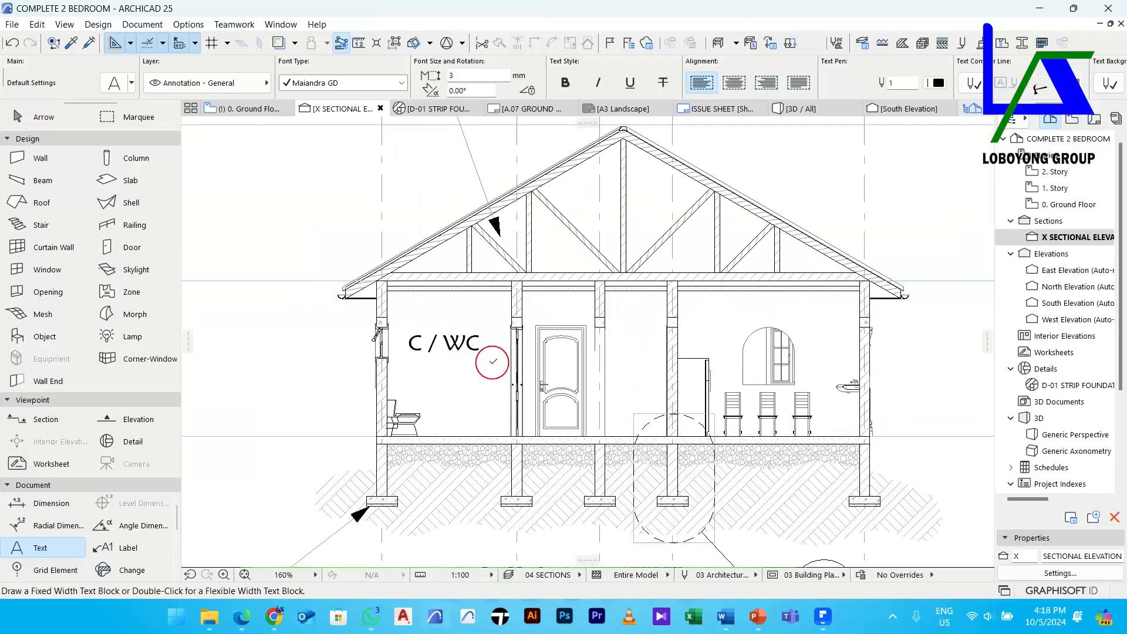
{"action": "key", "text": "Escape"}
{"action": "left_click", "coordinate": [469, 355]}
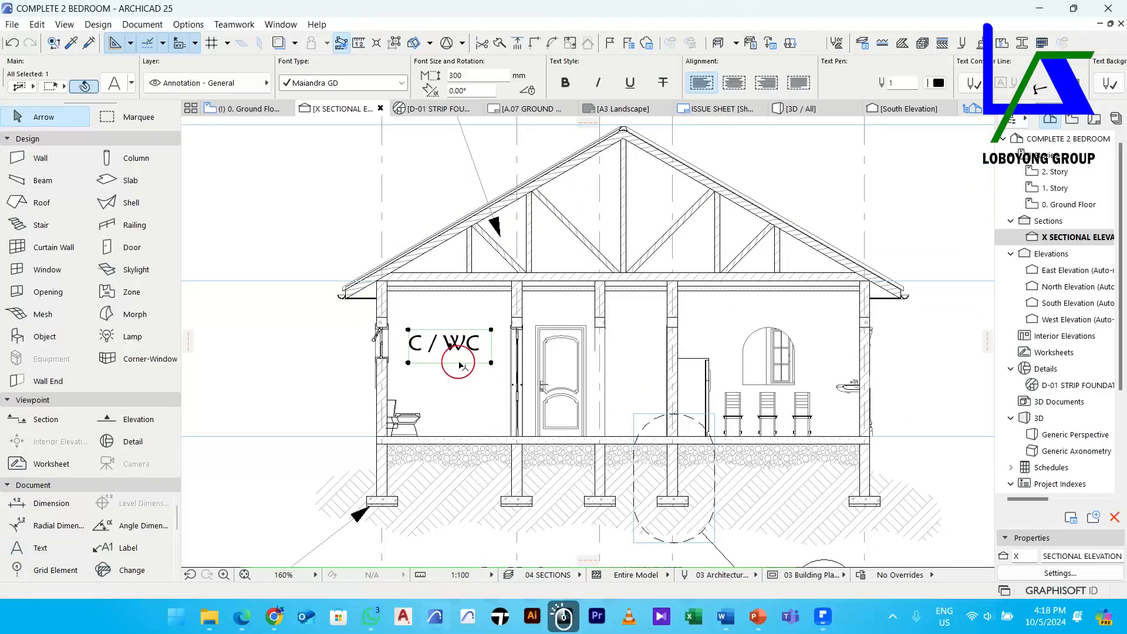
{"action": "key", "text": "Escape"}
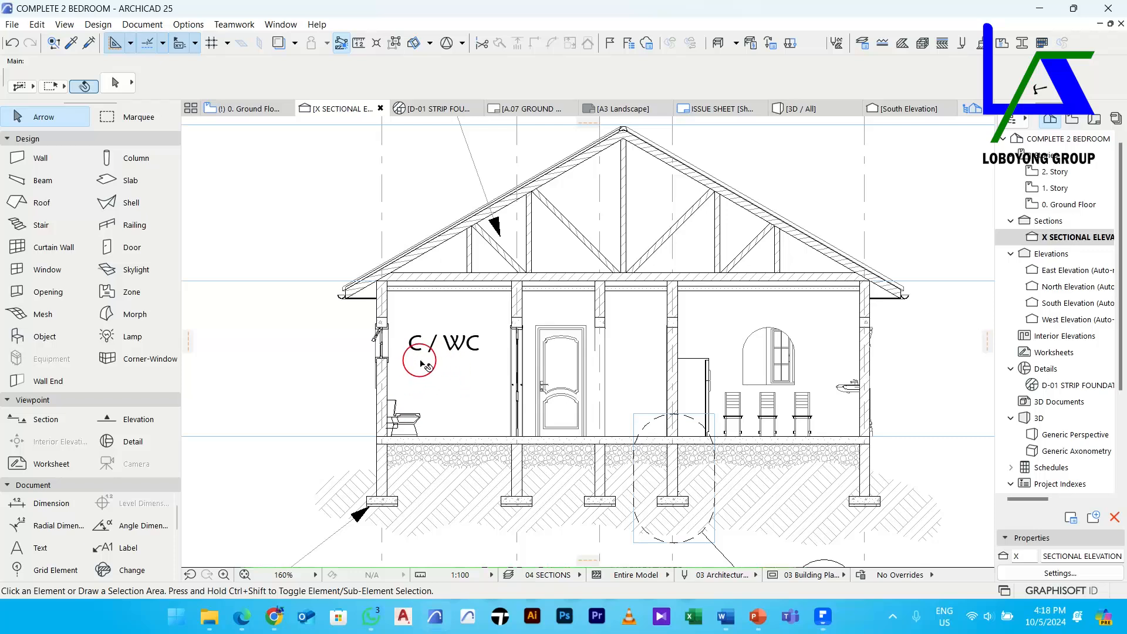
Copy the C / WC label to above the arched window in the dining room
{"action": "scroll", "coordinate": [448, 362], "scroll_direction": "down", "scroll_amount": 2}
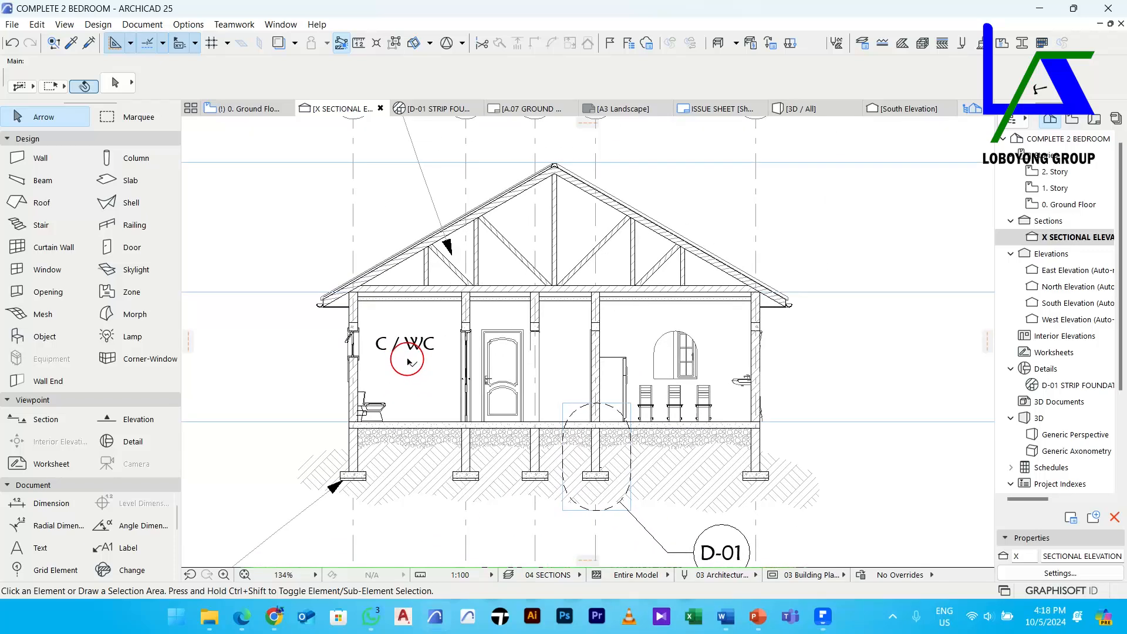
{"action": "middle_click_drag", "start_coordinate": [454, 368], "coordinate": [437, 374]}
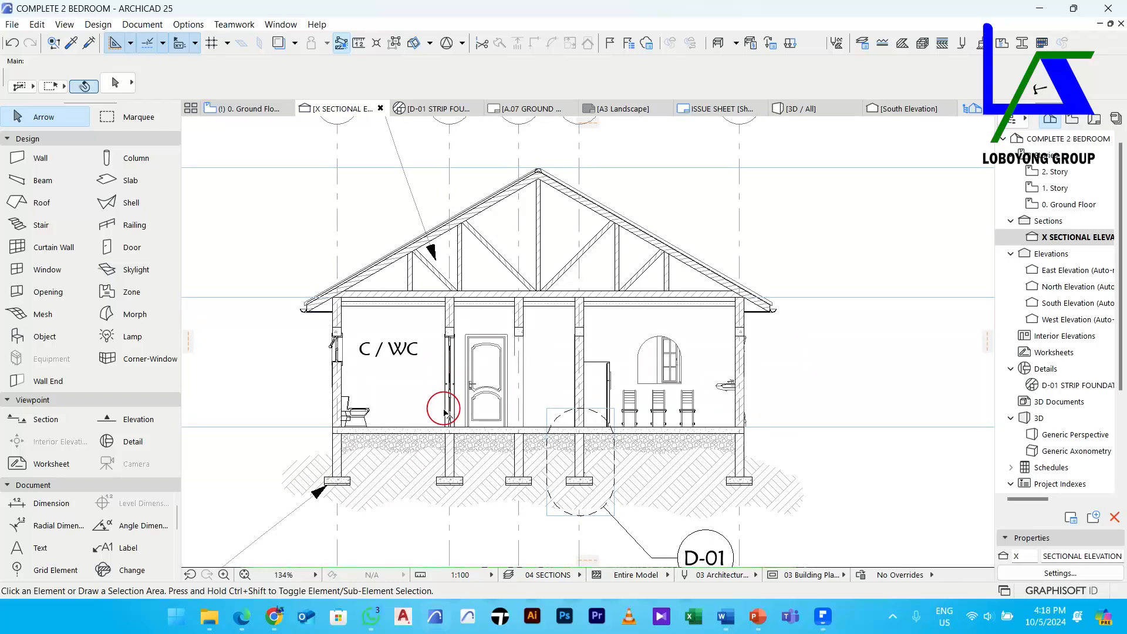
{"action": "middle_click_drag", "start_coordinate": [444, 412], "coordinate": [438, 411]}
{"action": "left_click", "coordinate": [388, 353]}
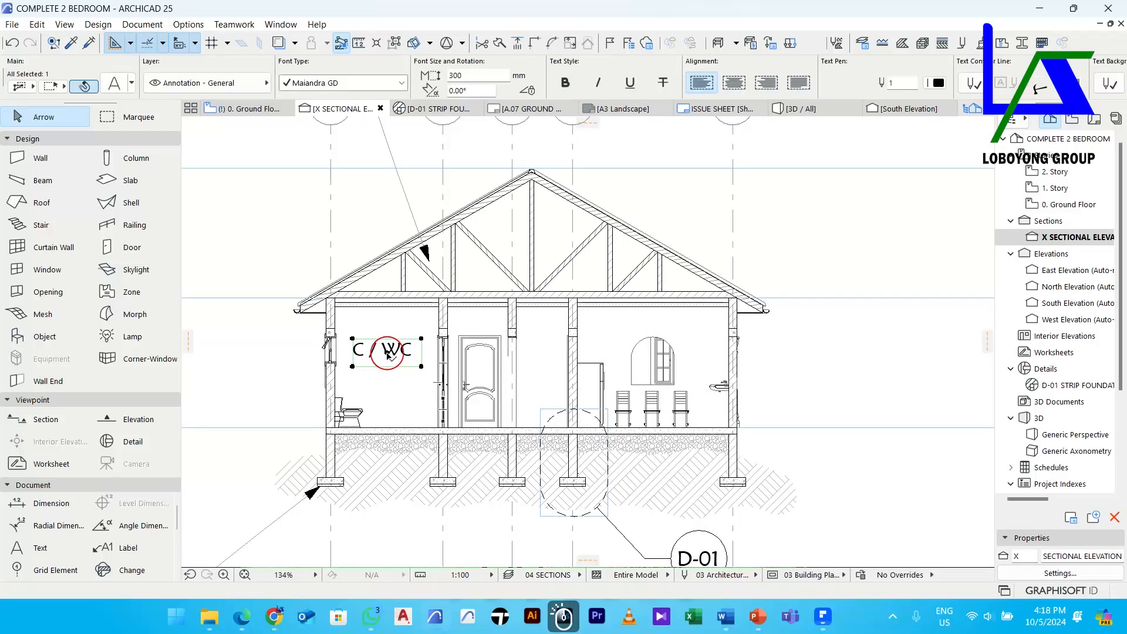
{"action": "left_click", "coordinate": [388, 353]}
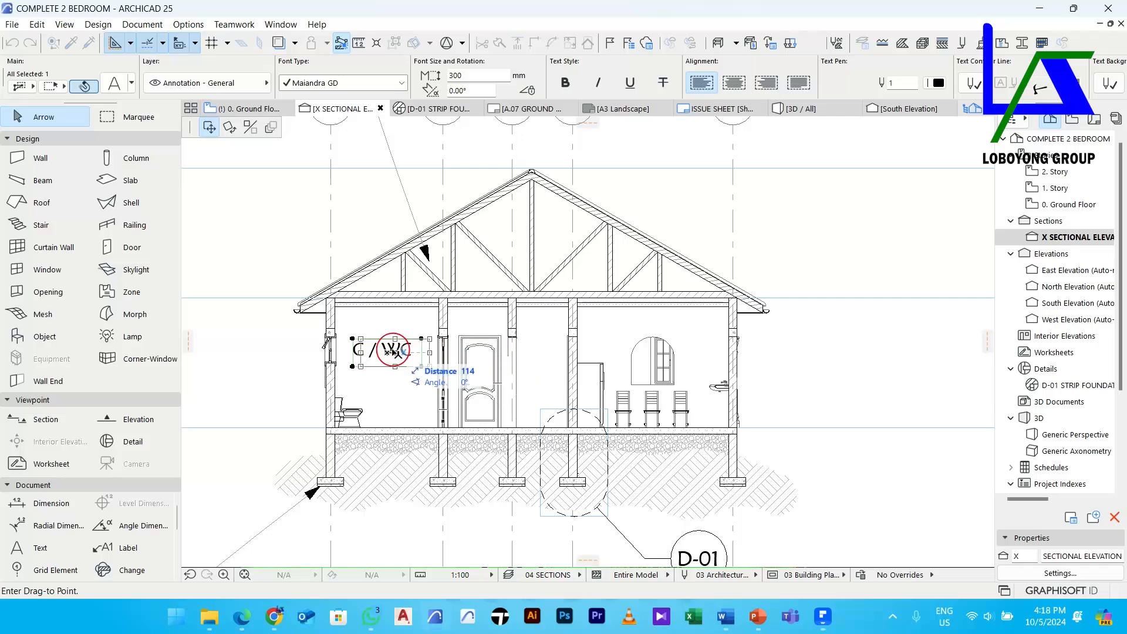
{"action": "key", "text": "ctrl"}
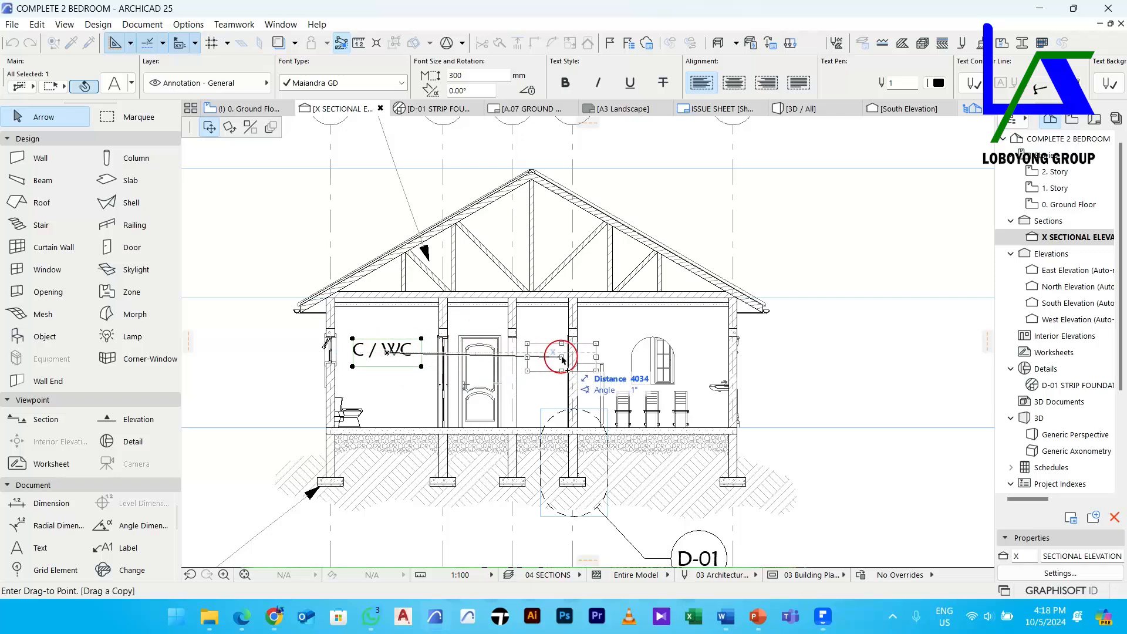
{"action": "scroll", "coordinate": [653, 333], "scroll_direction": "up", "scroll_amount": 1}
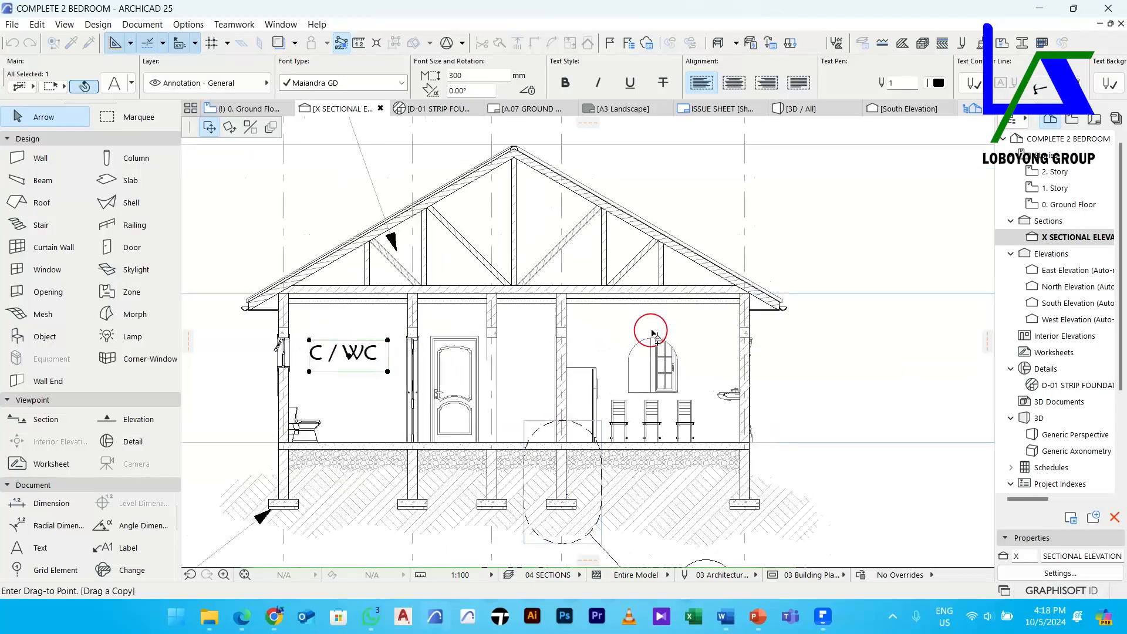
{"action": "scroll", "coordinate": [653, 333], "scroll_direction": "up", "scroll_amount": 2}
{"action": "left_click", "coordinate": [653, 320]}
Change the copied label's text above the arched window to DINING
{"action": "double_click", "coordinate": [596, 329]}
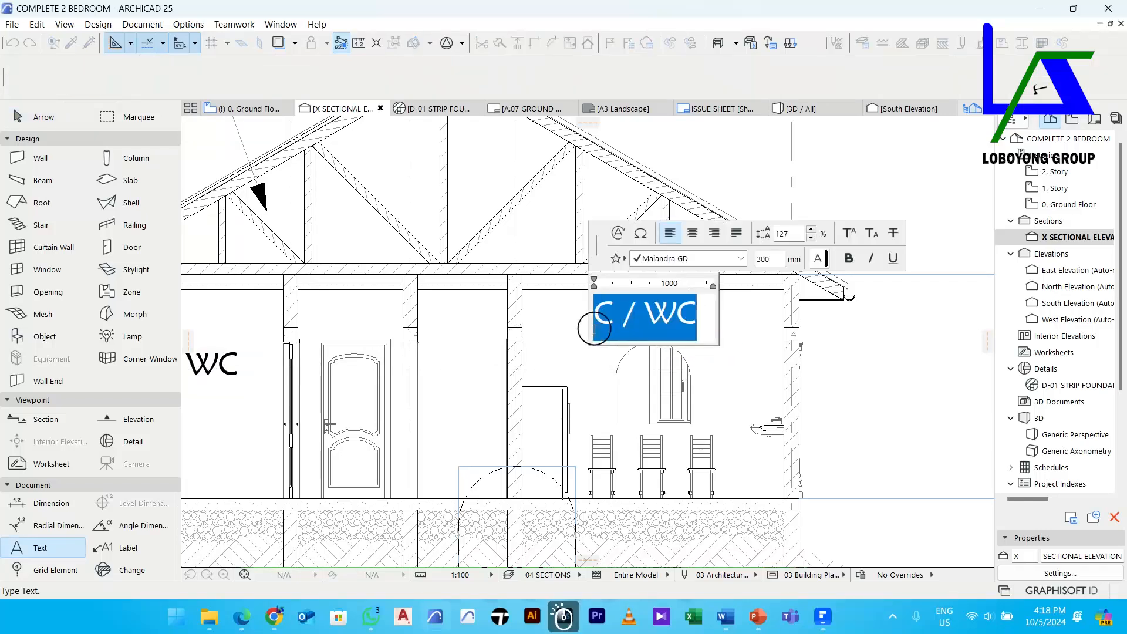
{"action": "type", "text": "DINING"}
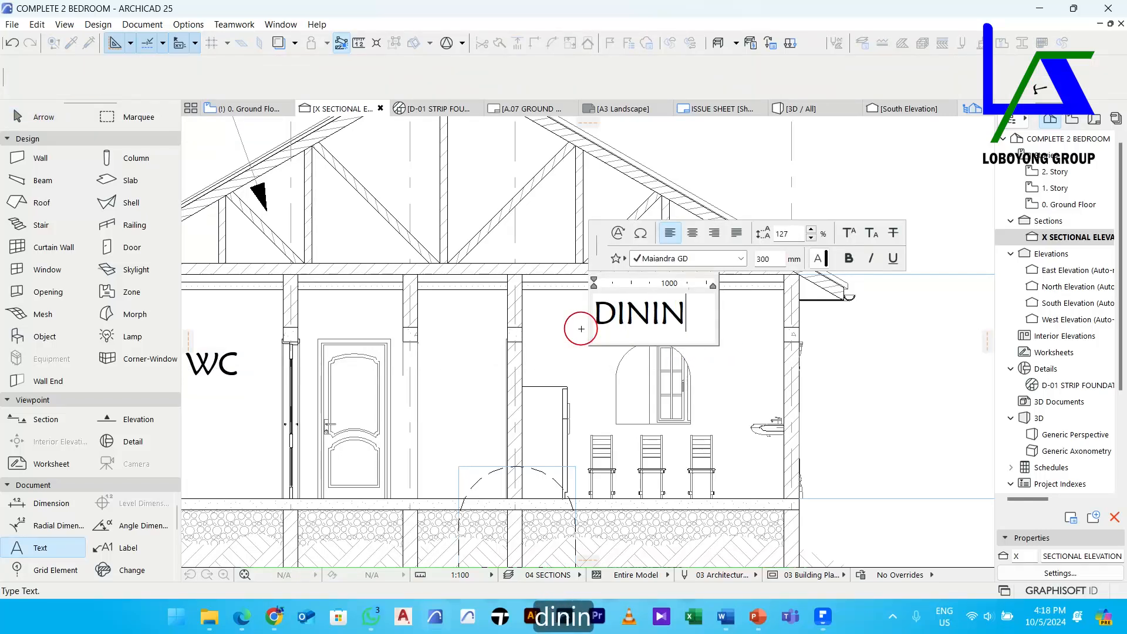
{"action": "left_click", "coordinate": [739, 363]}
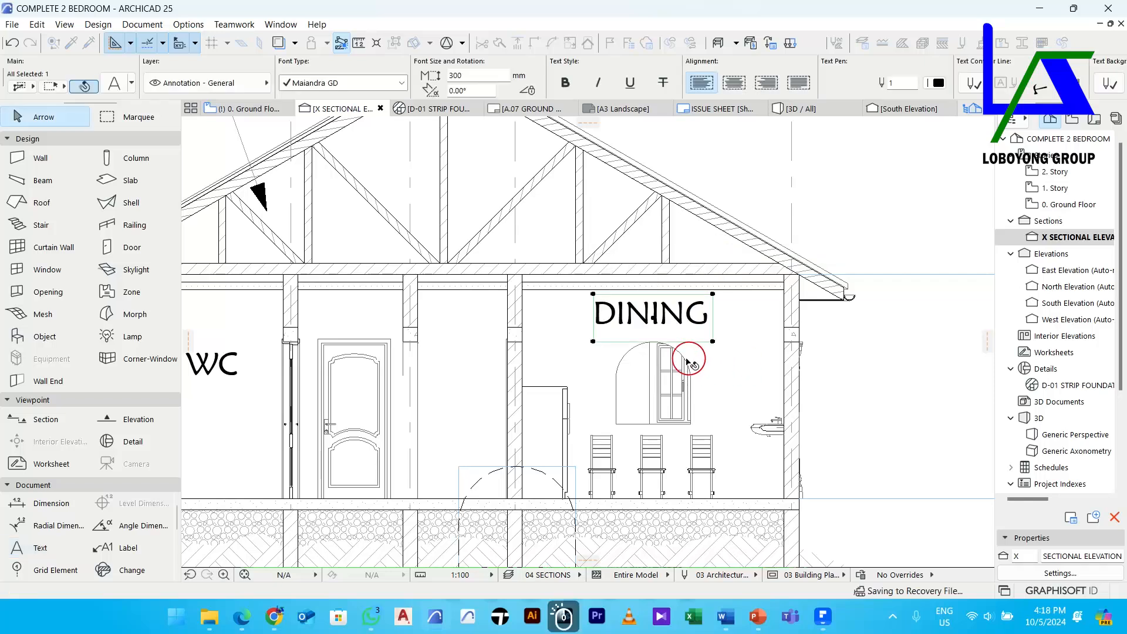
Copy the DINING label into the passage, change the copy's text to PASSAGE and widen its text box to fit one line
{"action": "scroll", "coordinate": [659, 355], "scroll_direction": "down", "scroll_amount": 3}
{"action": "middle_click_drag", "start_coordinate": [536, 395], "coordinate": [587, 397]}
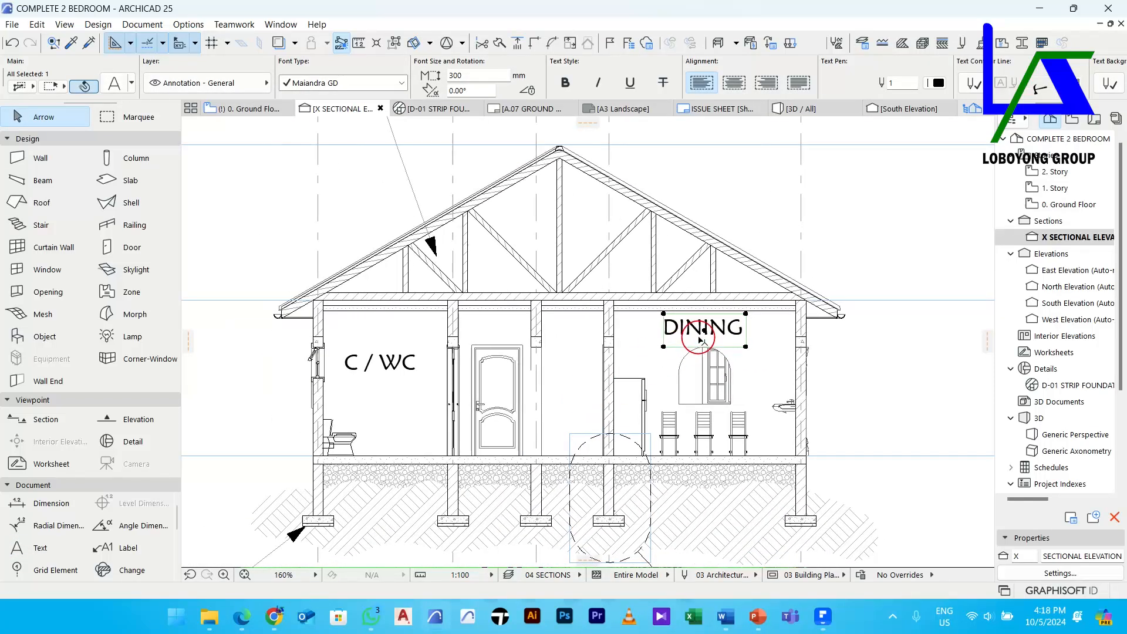
{"action": "left_click_drag", "start_coordinate": [704, 331], "coordinate": [578, 400]}
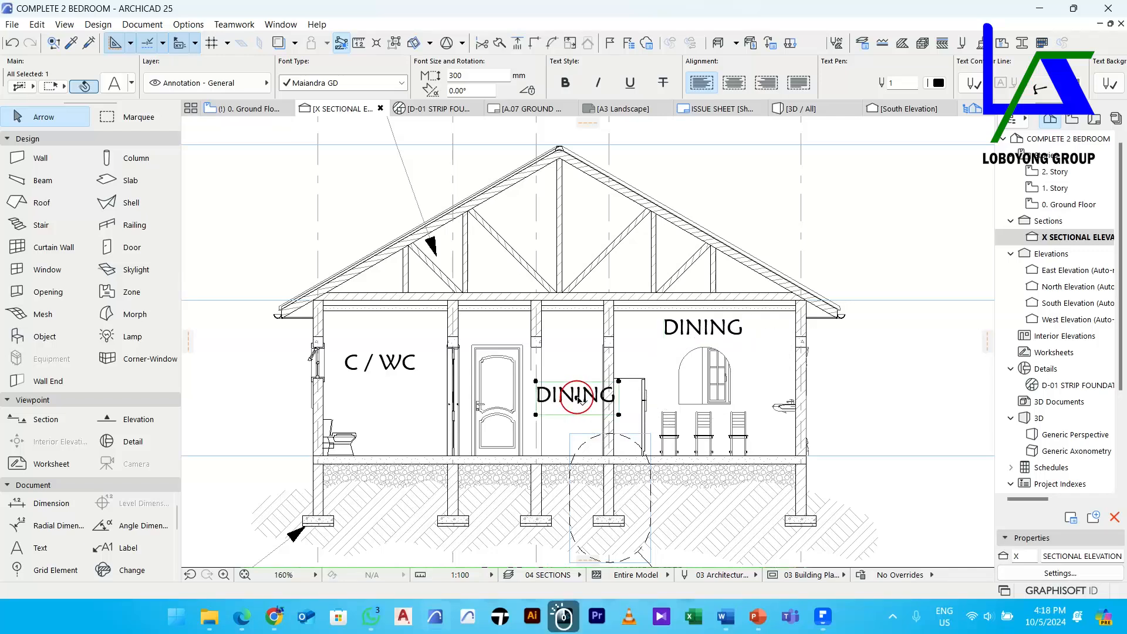
{"action": "double_click", "coordinate": [590, 395]}
{"action": "key", "text": "ctrl+a"}
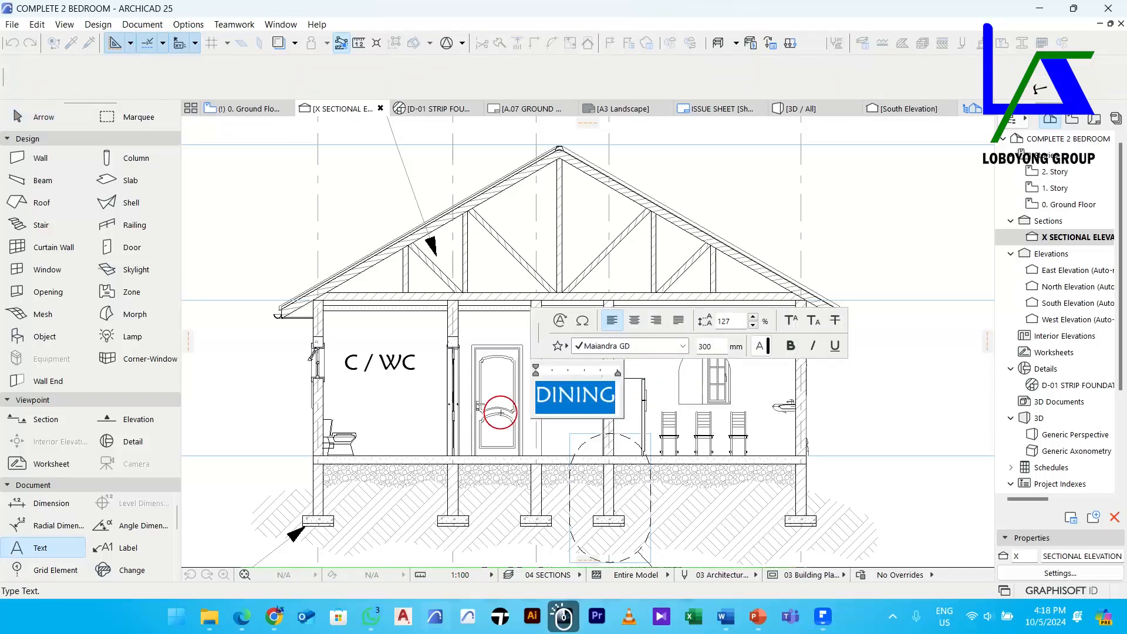
{"action": "type", "text": "PASSA"}
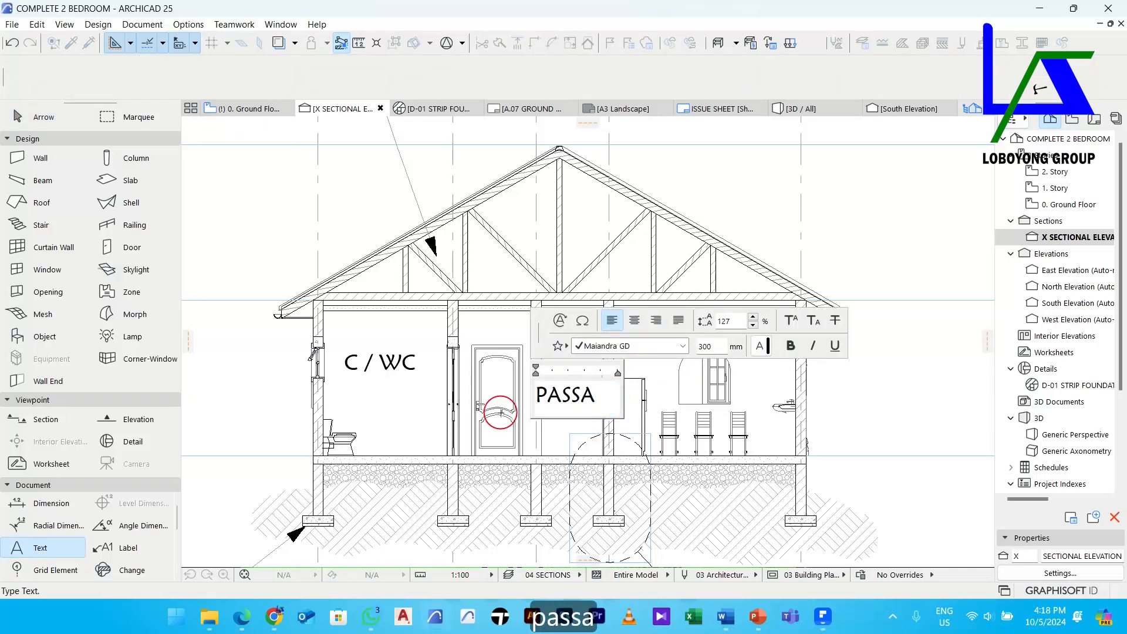
{"action": "type", "text": "GE"}
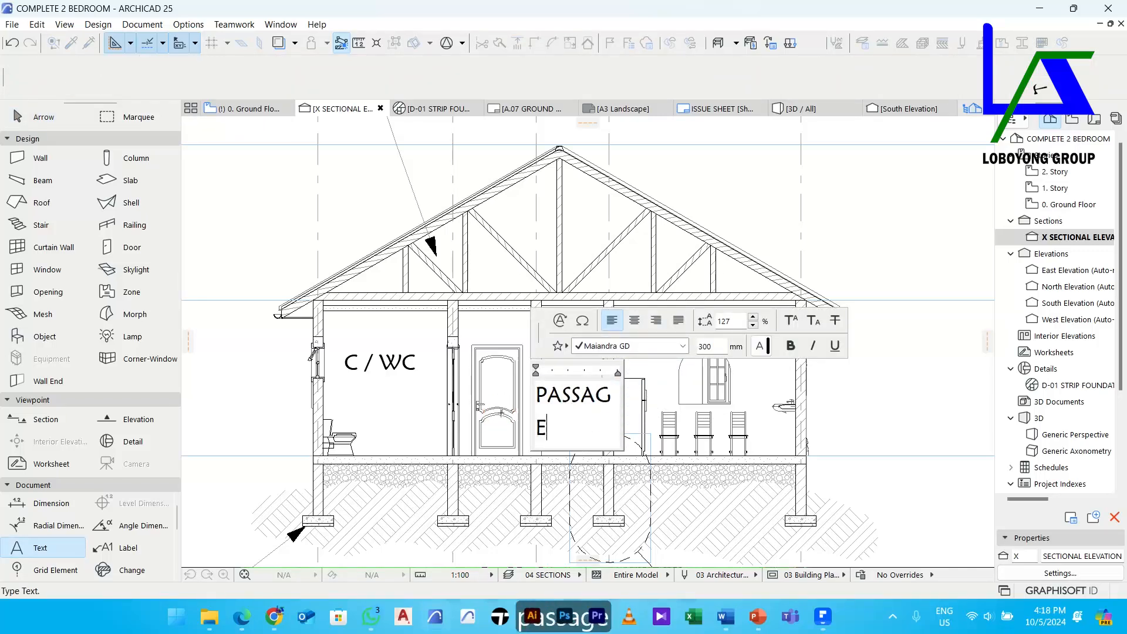
{"action": "left_click", "coordinate": [891, 385]}
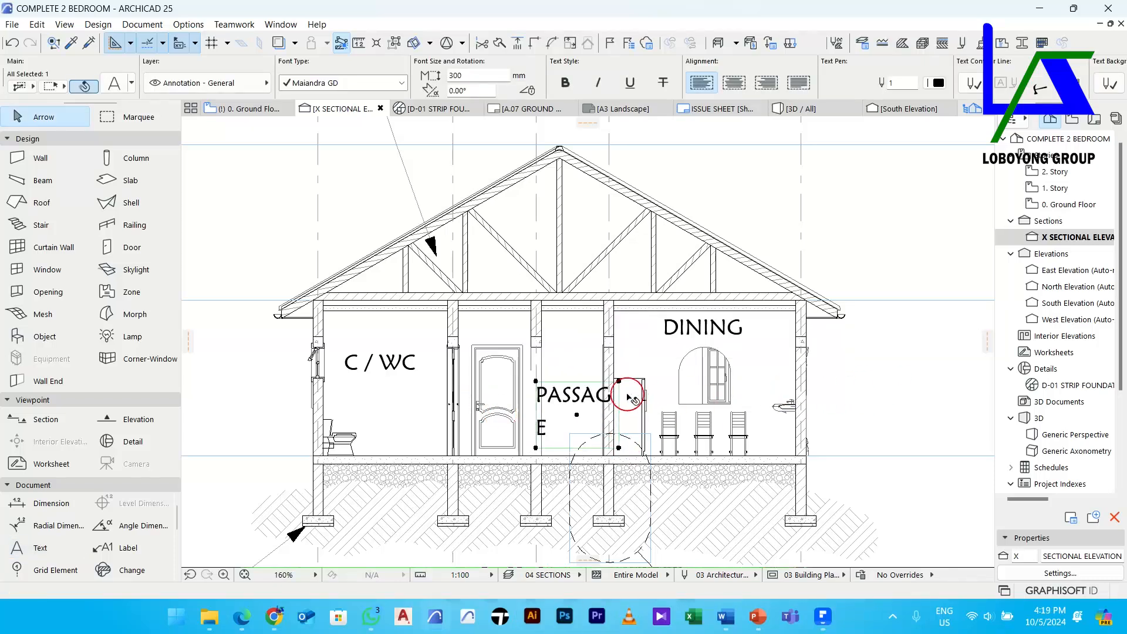
{"action": "left_click_drag", "start_coordinate": [618, 382], "coordinate": [634, 388]}
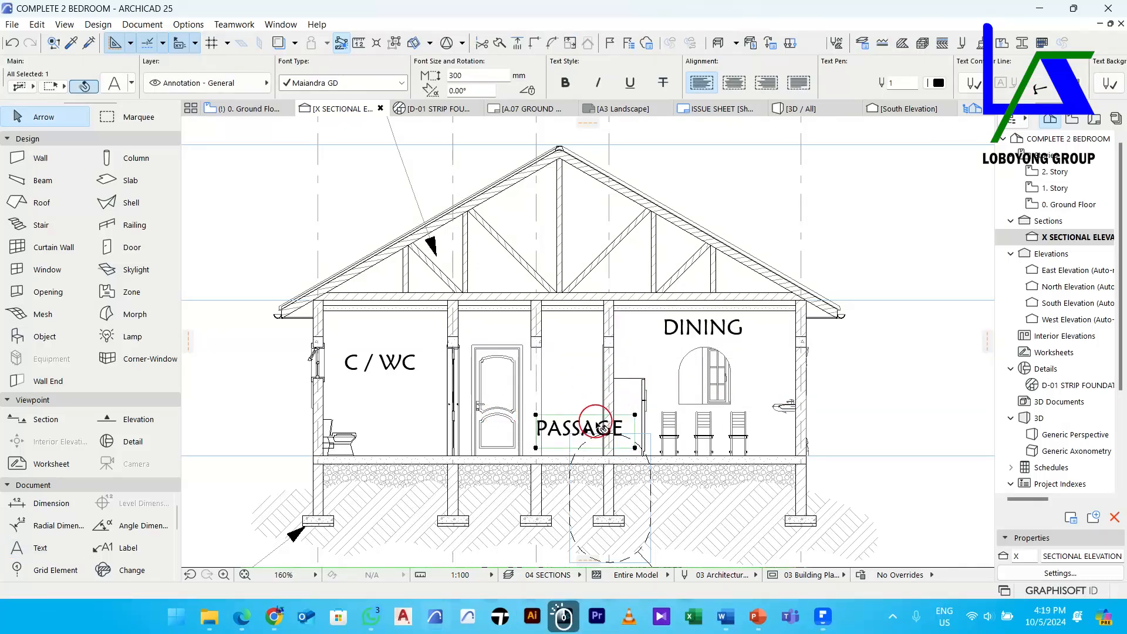
Rotate the PASSAGE label to about 54° and move it up between the passage walls
{"action": "key", "text": "ctrl+e"}
{"action": "left_click", "coordinate": [585, 432]}
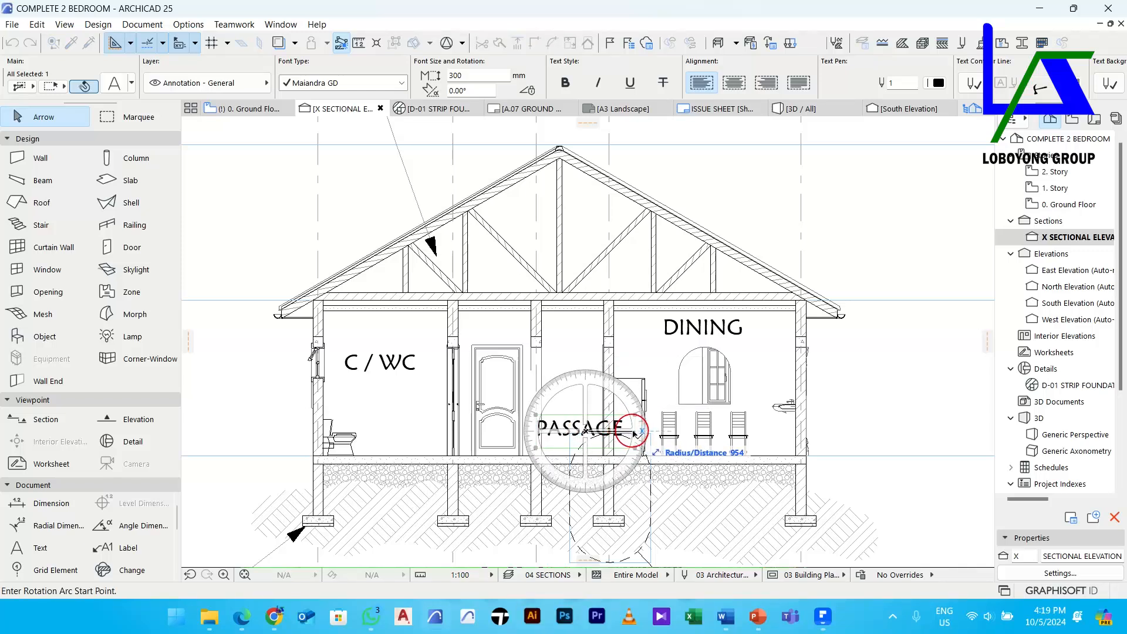
{"action": "left_click", "coordinate": [635, 433]}
{"action": "left_click", "coordinate": [613, 394]}
{"action": "left_click_drag", "start_coordinate": [589, 430], "coordinate": [581, 385]}
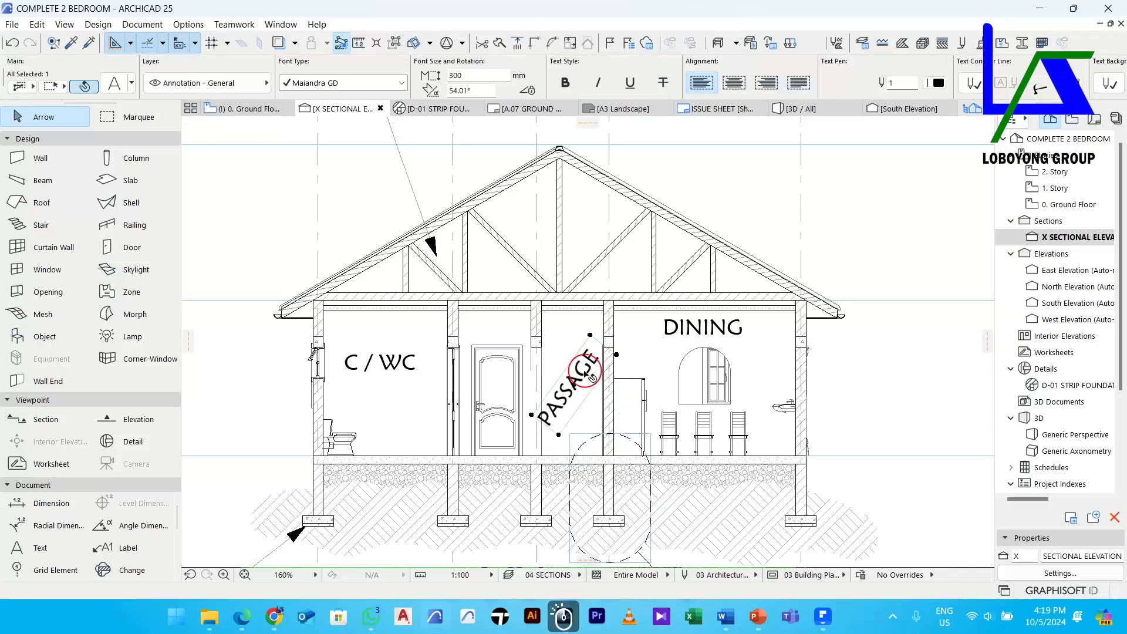
Check the ground floor plan, return to the section, rotate the PASSAGE label to about 36° and shift it slightly down and left
{"action": "left_click", "coordinate": [234, 108]}
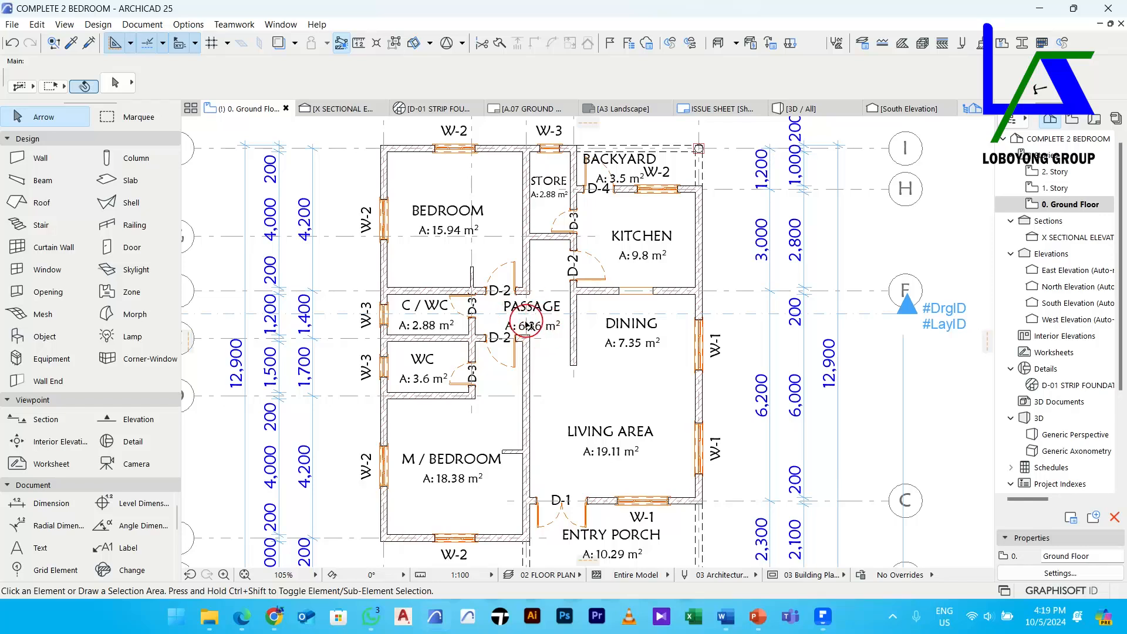
{"action": "left_click", "coordinate": [343, 108]}
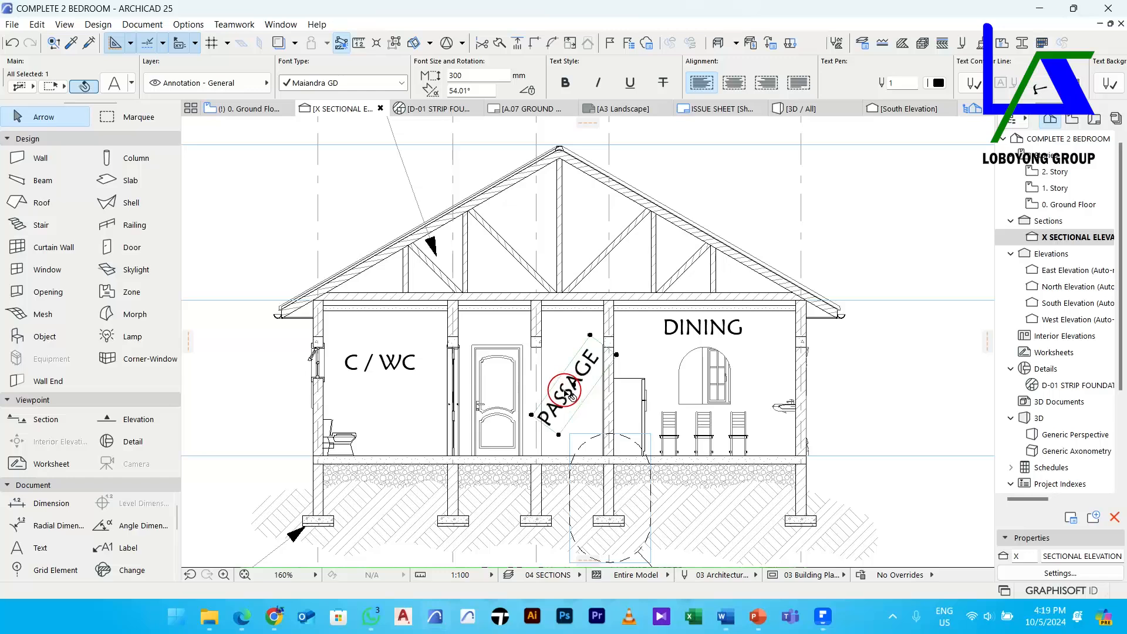
{"action": "scroll", "coordinate": [572, 397], "scroll_direction": "up", "scroll_amount": 4}
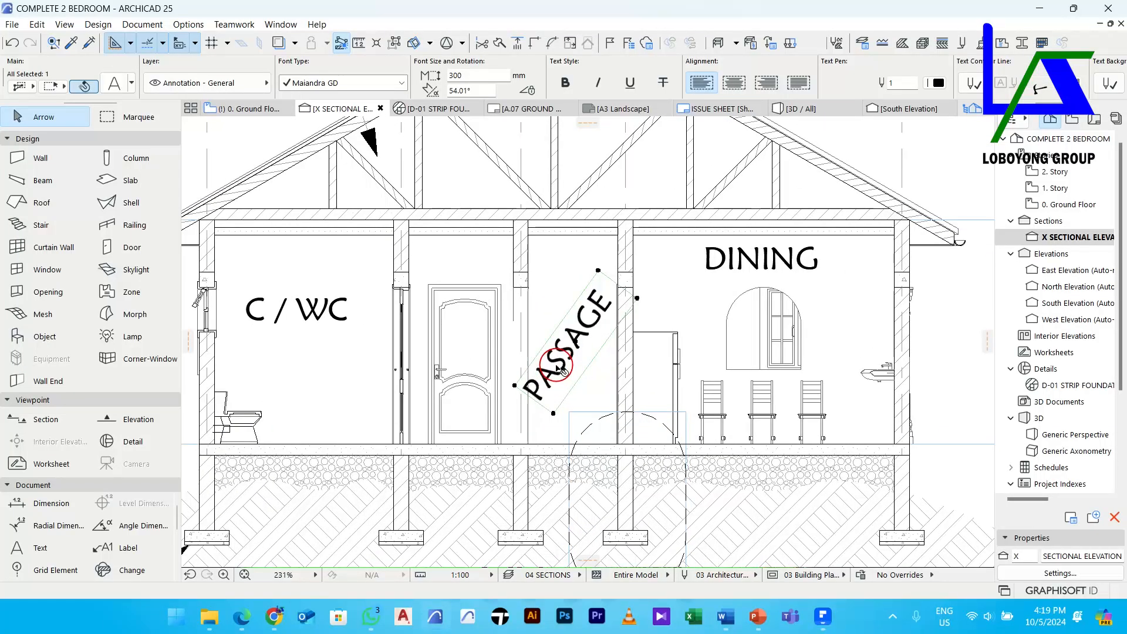
{"action": "key", "text": "ctrl+e"}
{"action": "left_click", "coordinate": [592, 321]}
{"action": "left_click", "coordinate": [575, 342]}
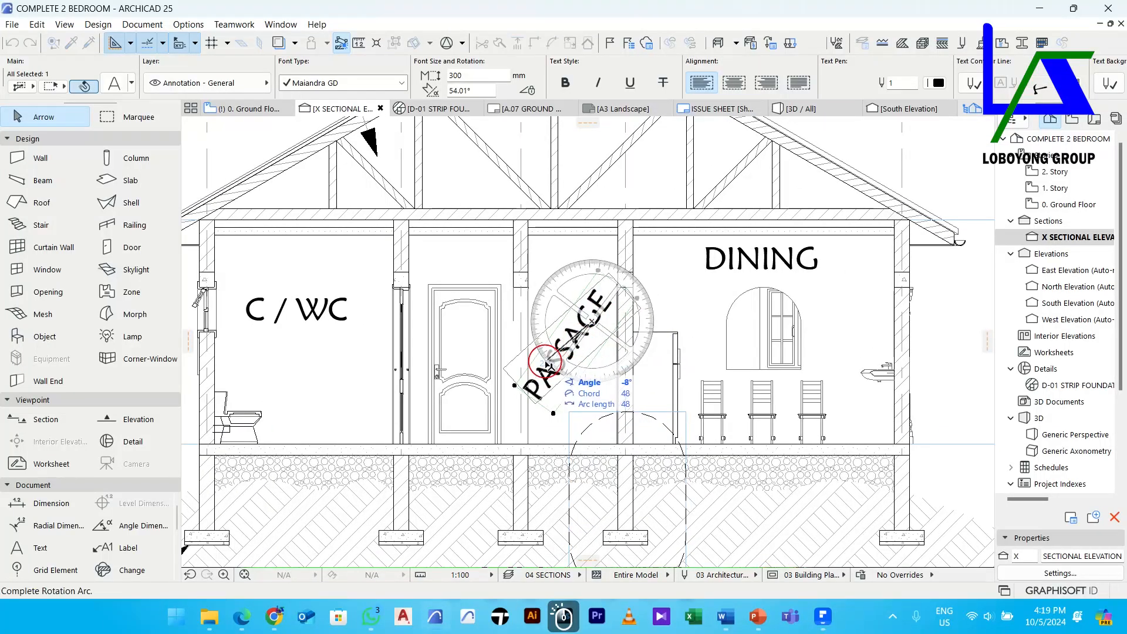
{"action": "left_click", "coordinate": [503, 381]}
{"action": "left_click_drag", "start_coordinate": [567, 340], "coordinate": [552, 347]}
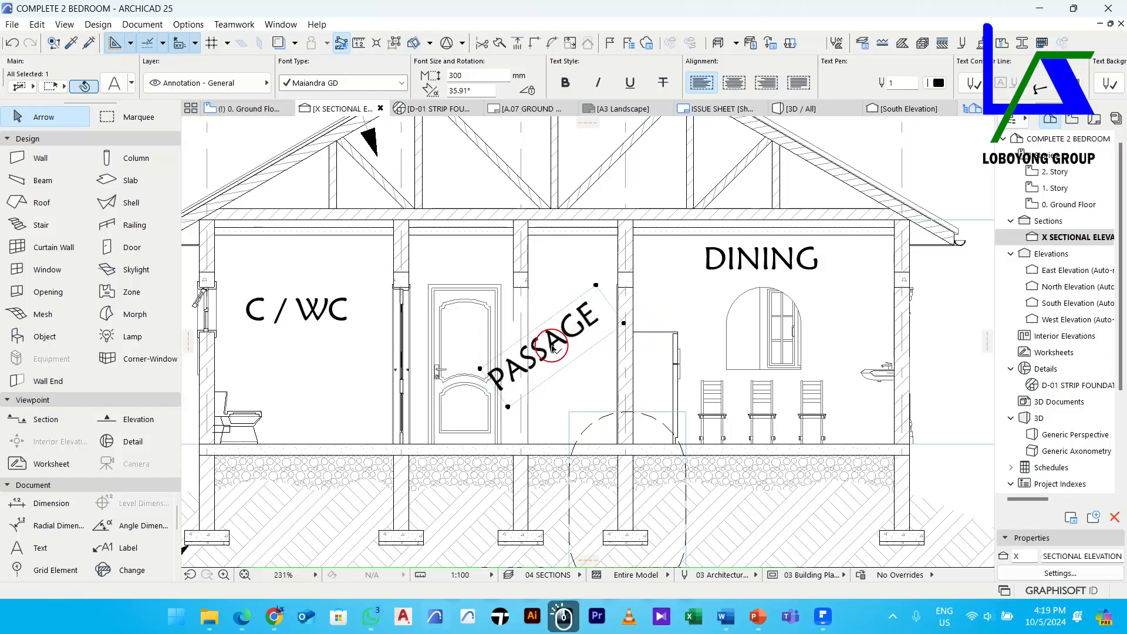
{"action": "scroll", "coordinate": [552, 346], "scroll_direction": "down", "scroll_amount": 3}
{"action": "key", "text": "Escape"}
Save the project with the labelled section
{"action": "middle_click_drag", "start_coordinate": [634, 354], "coordinate": [655, 292]}
{"action": "scroll", "coordinate": [653, 286], "scroll_direction": "down", "scroll_amount": 3}
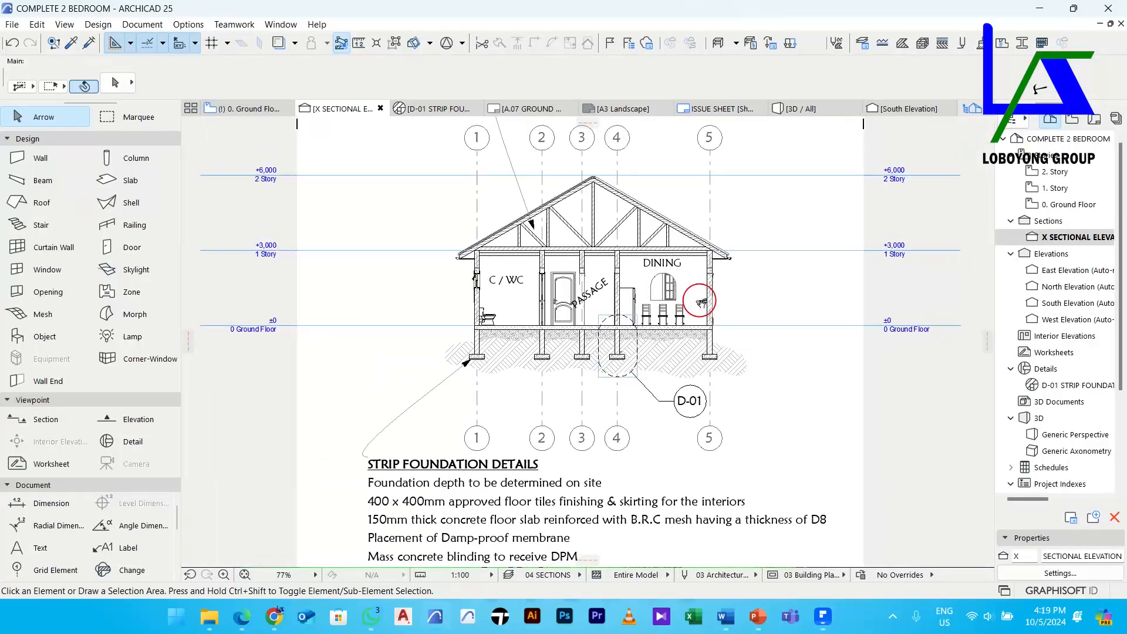
{"action": "scroll", "coordinate": [679, 358], "scroll_direction": "down", "scroll_amount": 2}
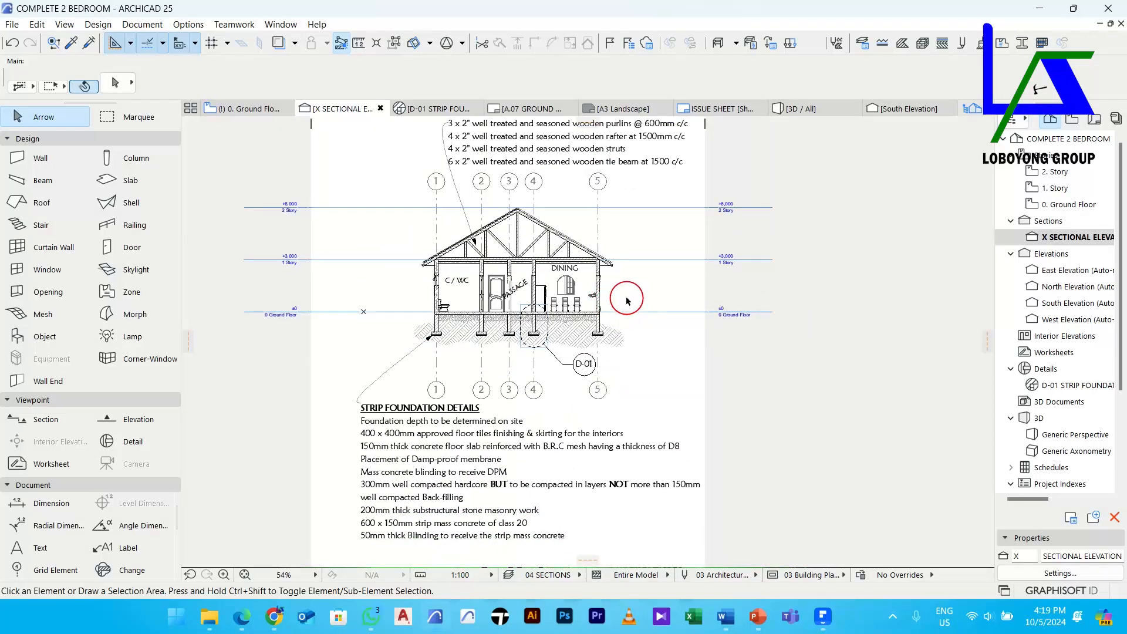
{"action": "key", "text": "ctrl+s"}
{"action": "key", "text": "ctrl+s"}
{"action": "middle_click_drag", "start_coordinate": [507, 236], "coordinate": [531, 283]}
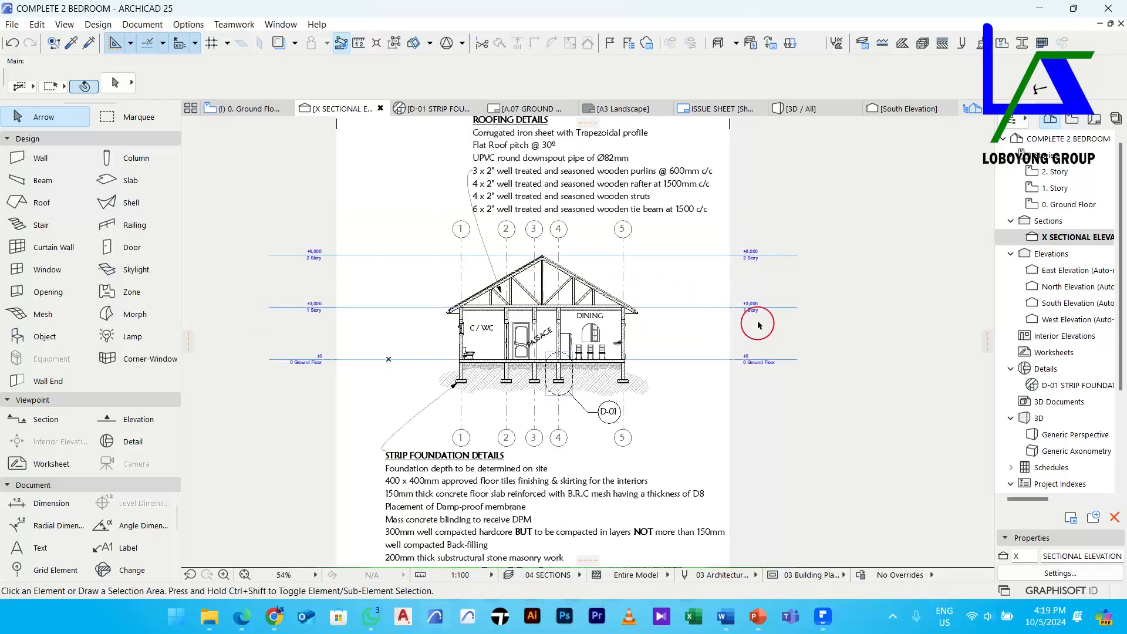
{"action": "middle_click_drag", "start_coordinate": [664, 319], "coordinate": [688, 316]}
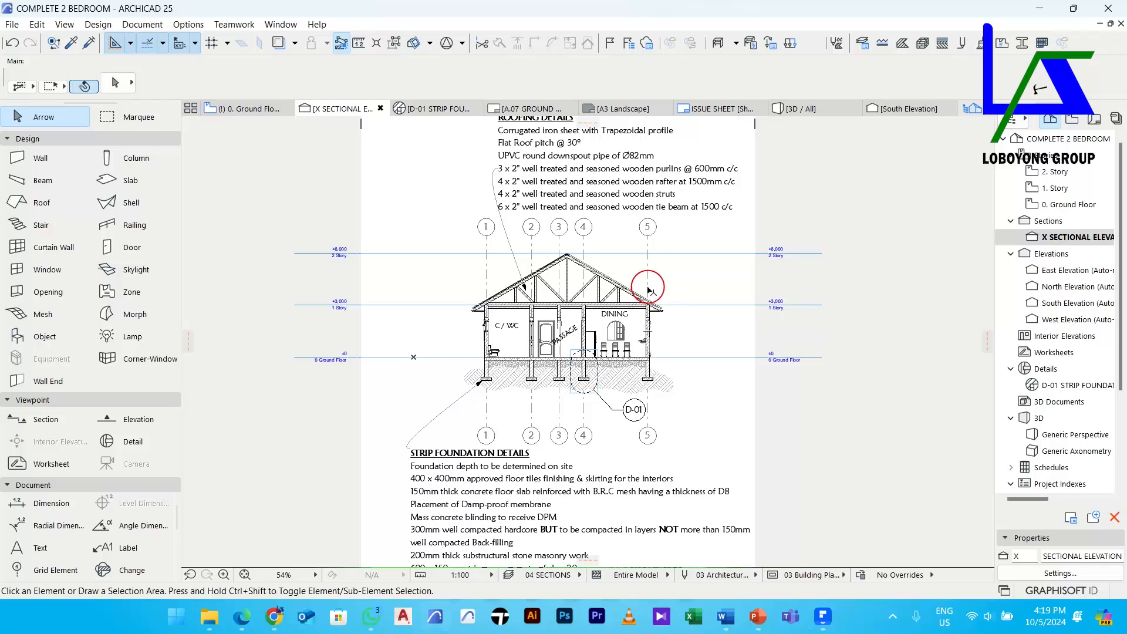
{"action": "middle_click_drag", "start_coordinate": [694, 289], "coordinate": [628, 306]}
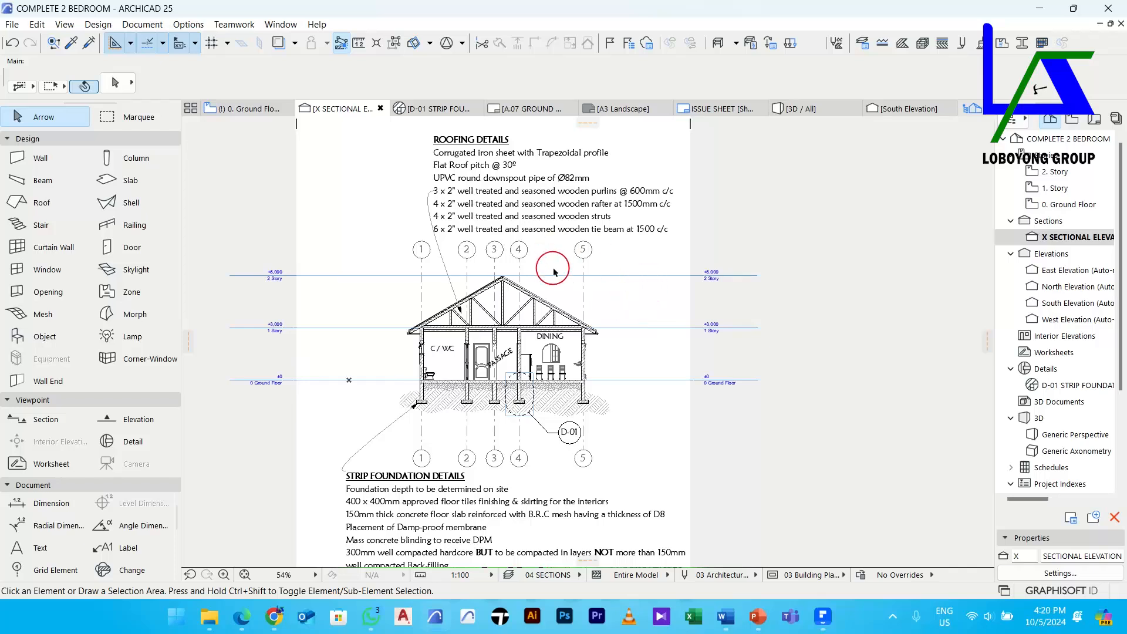
{"action": "middle_click_drag", "start_coordinate": [630, 292], "coordinate": [625, 273]}
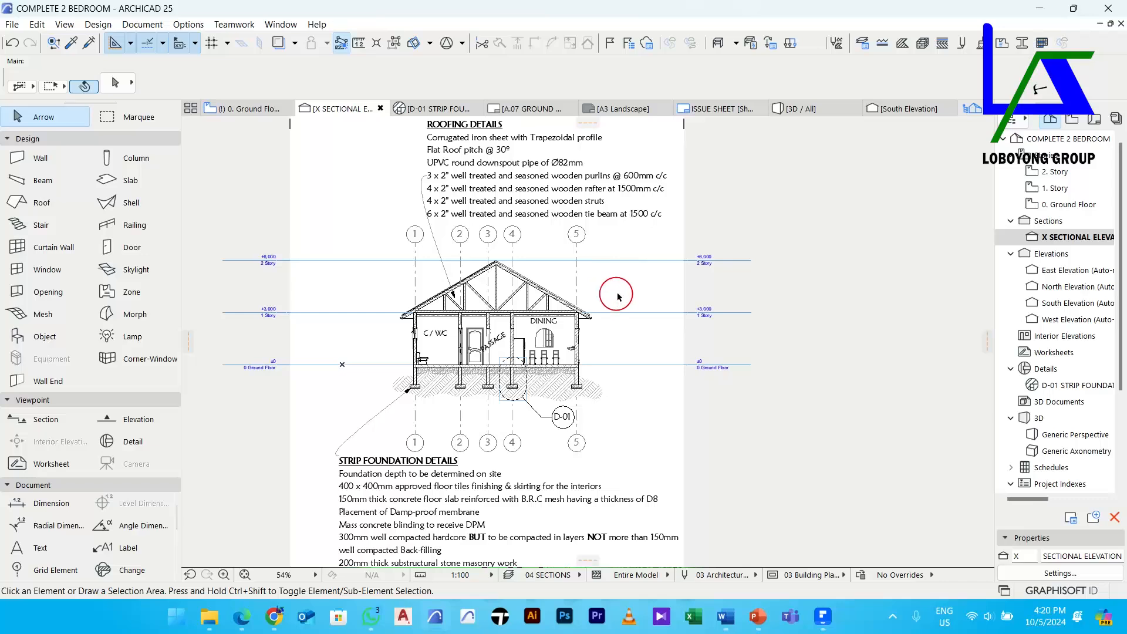
{"action": "middle_click_drag", "start_coordinate": [608, 298], "coordinate": [601, 294]}
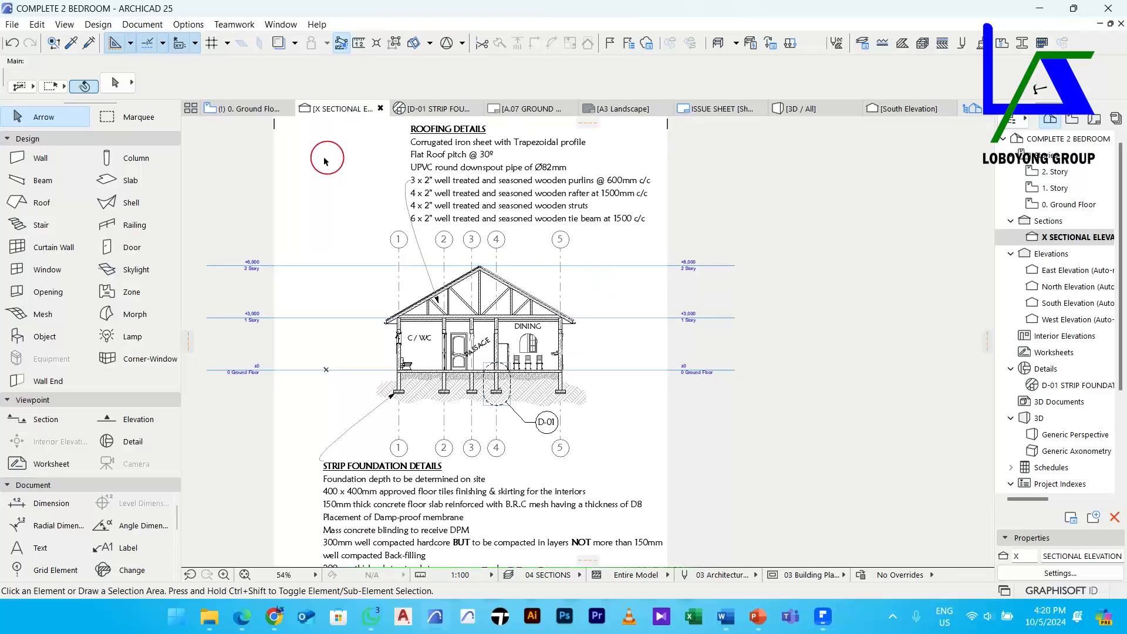
On the ground floor plan, set the X section marker's style to Circle 1 and its text rotation to Always Horizontal
{"action": "left_click", "coordinate": [250, 109]}
{"action": "scroll", "coordinate": [496, 262], "scroll_direction": "down", "scroll_amount": 3}
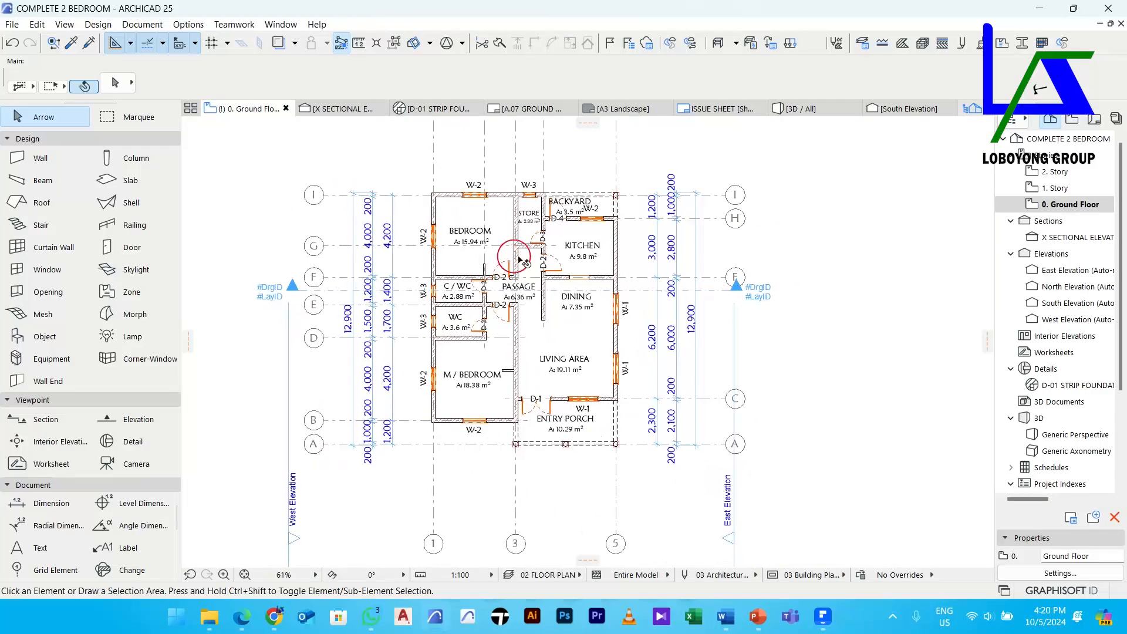
{"action": "left_click", "coordinate": [731, 291]}
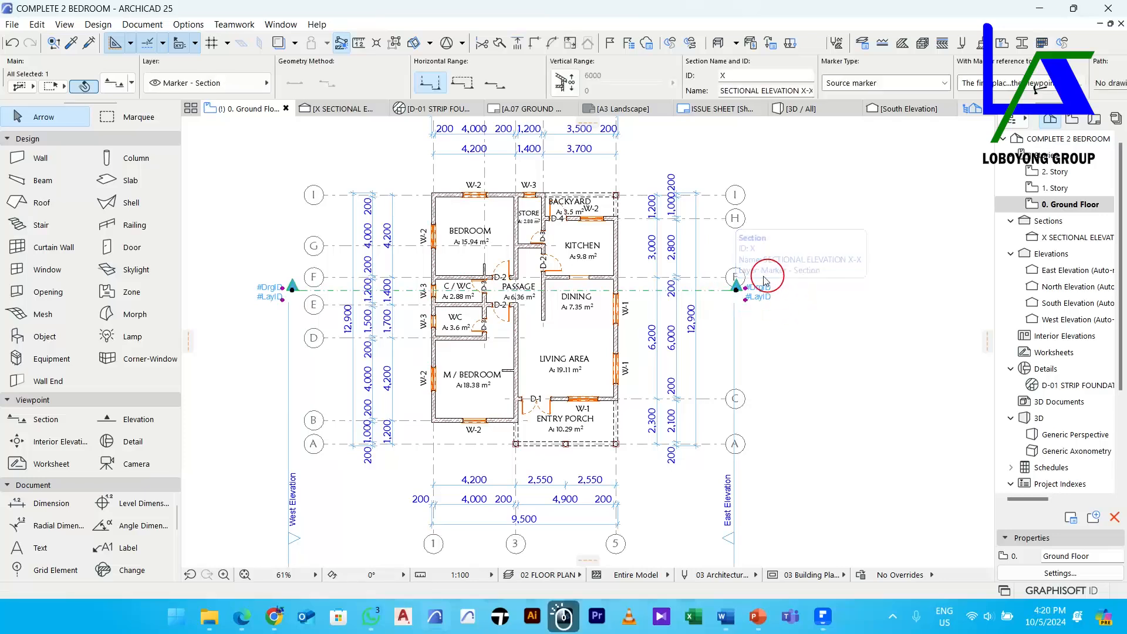
{"action": "left_click", "coordinate": [114, 83]}
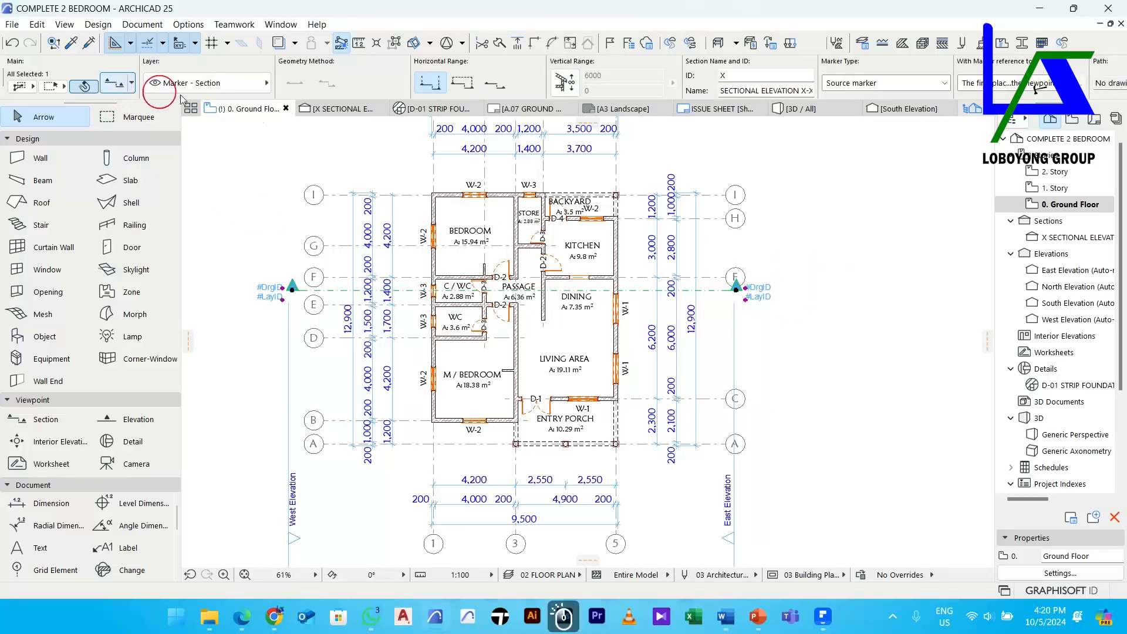
{"action": "double_click", "coordinate": [576, 301]}
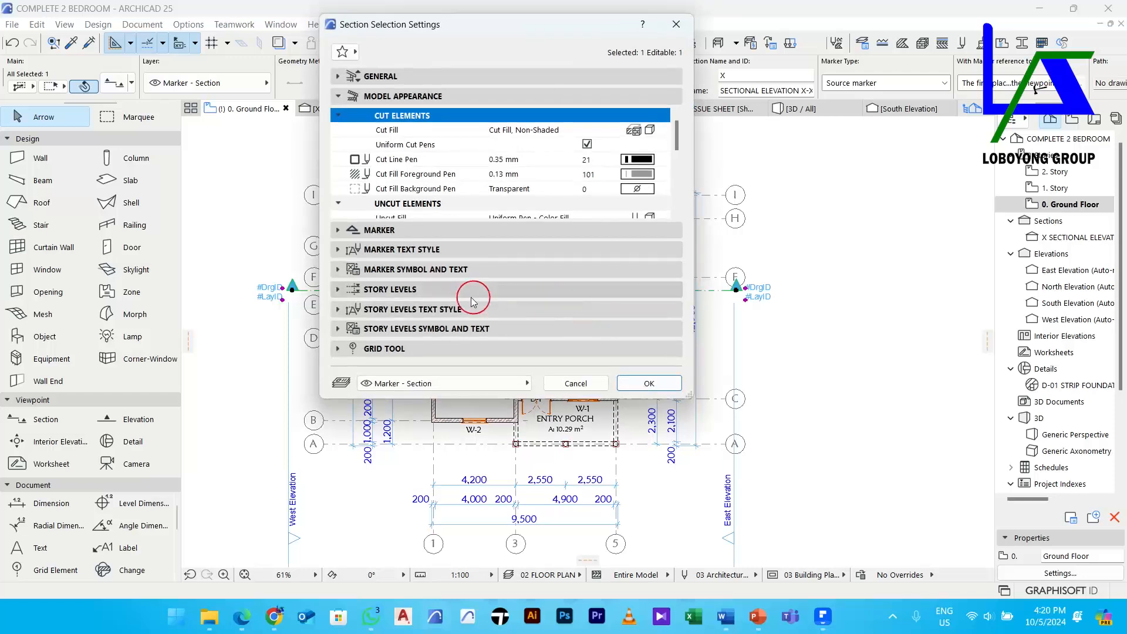
{"action": "left_click", "coordinate": [402, 271]}
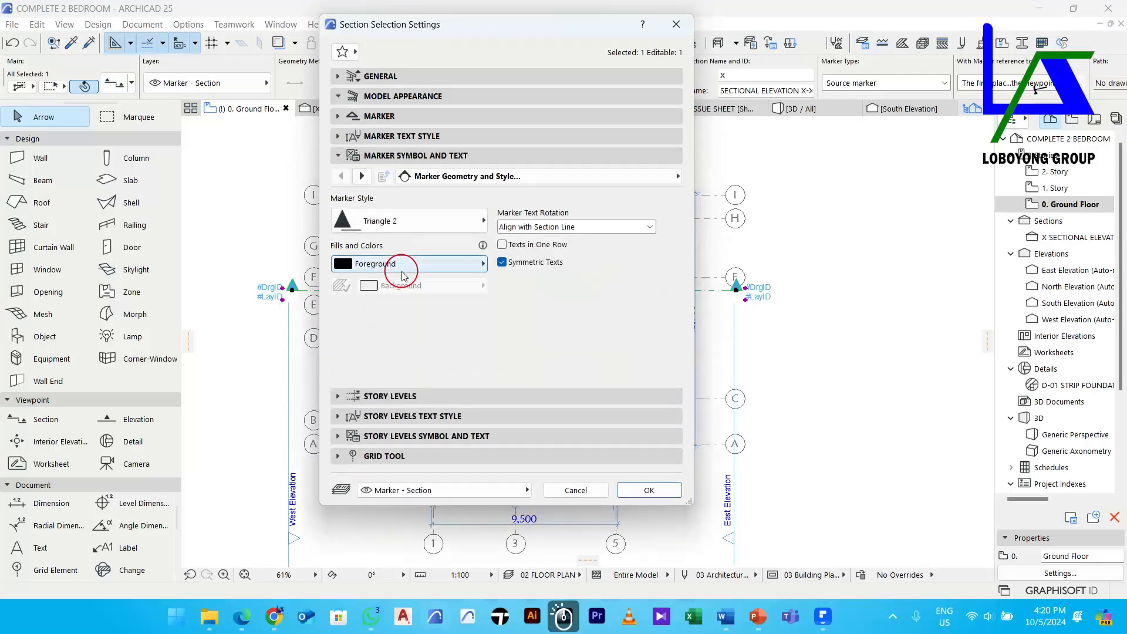
{"action": "left_click", "coordinate": [419, 229]}
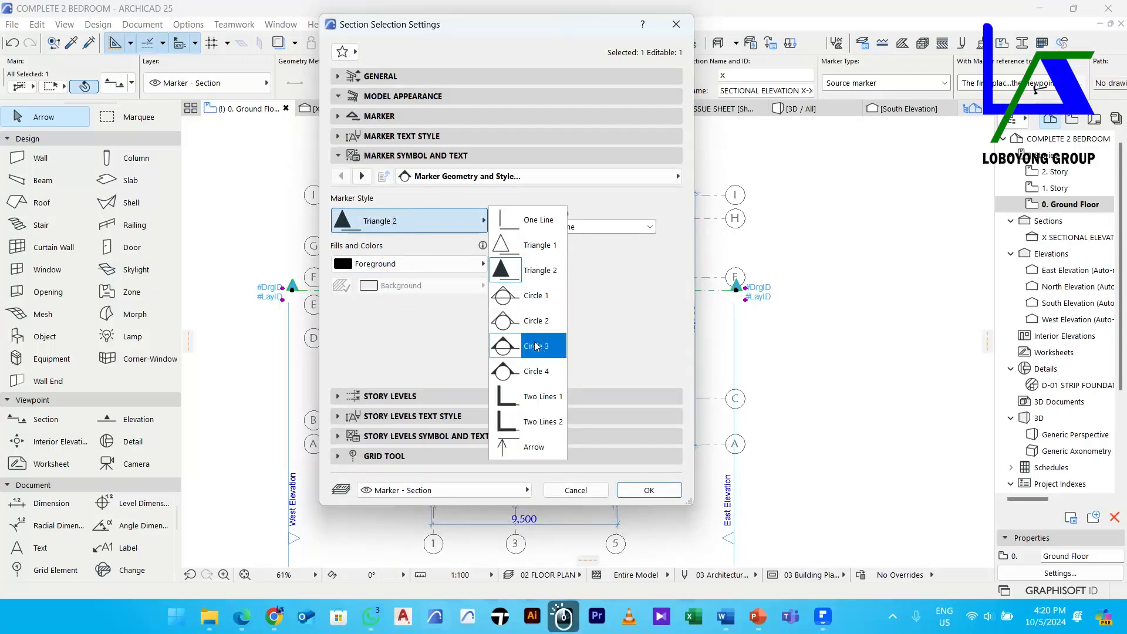
{"action": "left_click", "coordinate": [535, 299]}
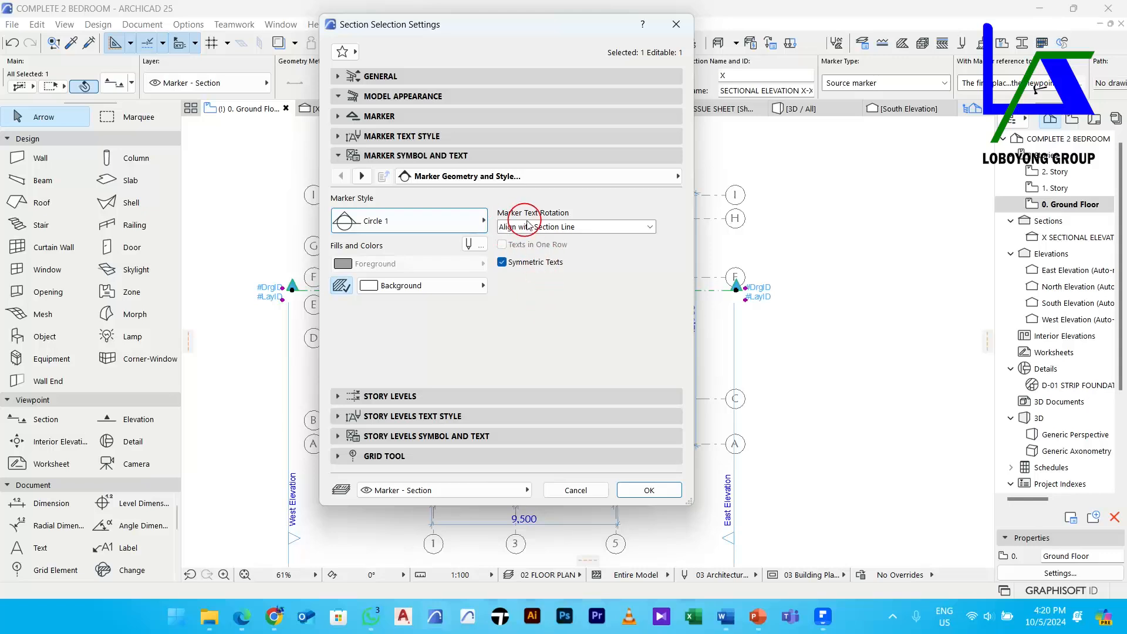
{"action": "left_click", "coordinate": [580, 228]}
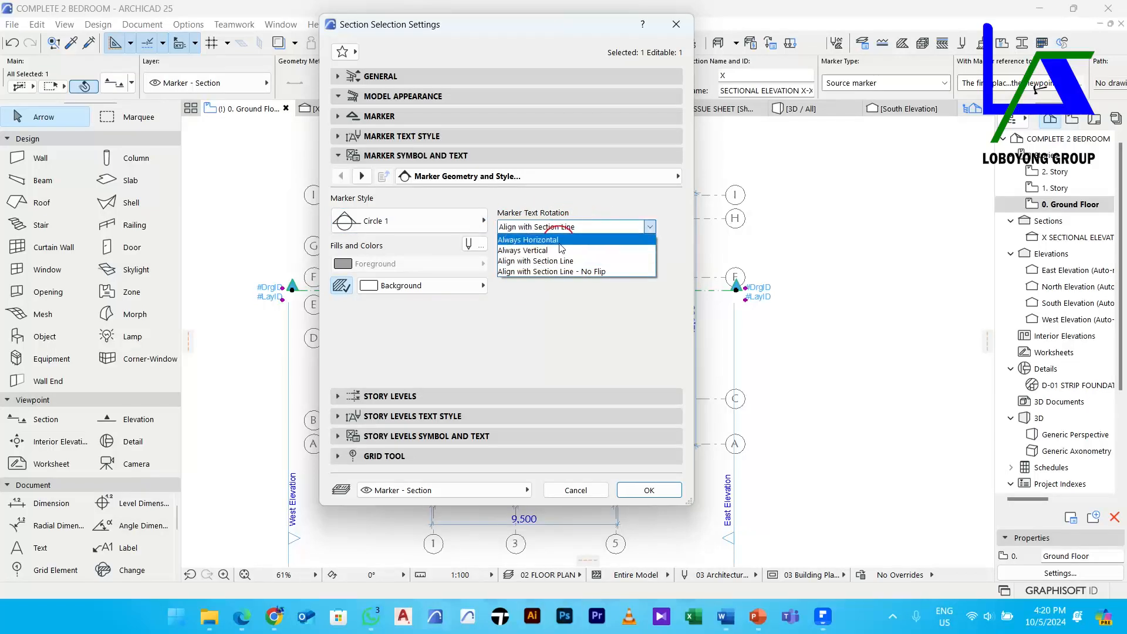
{"action": "left_click", "coordinate": [562, 247]}
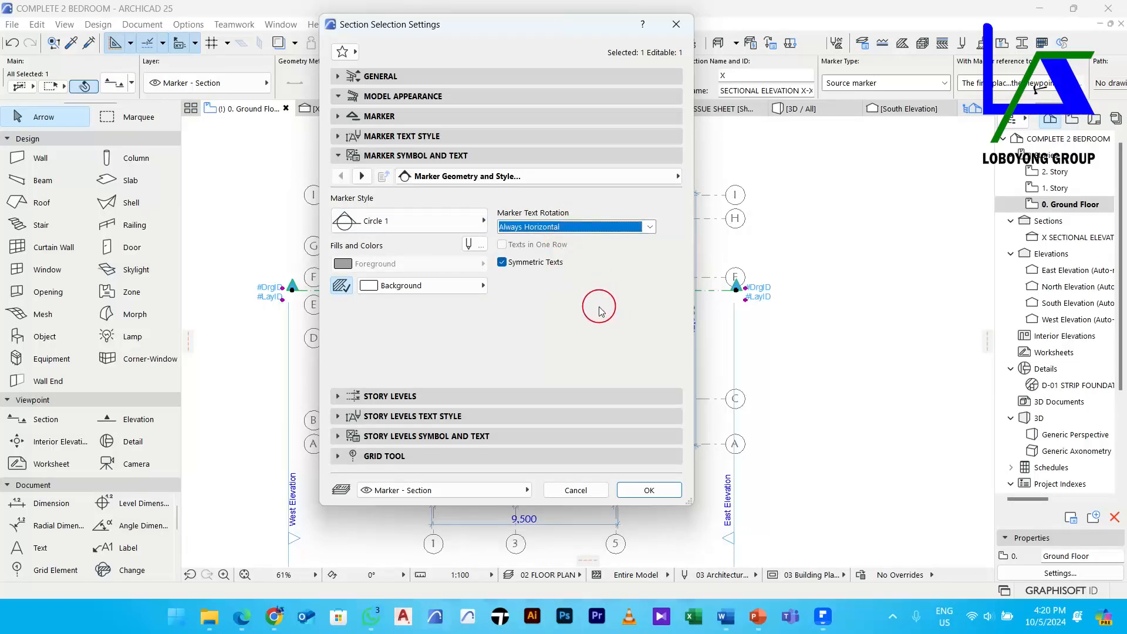
Make the X section line segmented with a 20 mm length and set its line pen to 1
{"action": "left_click", "coordinate": [392, 121]}
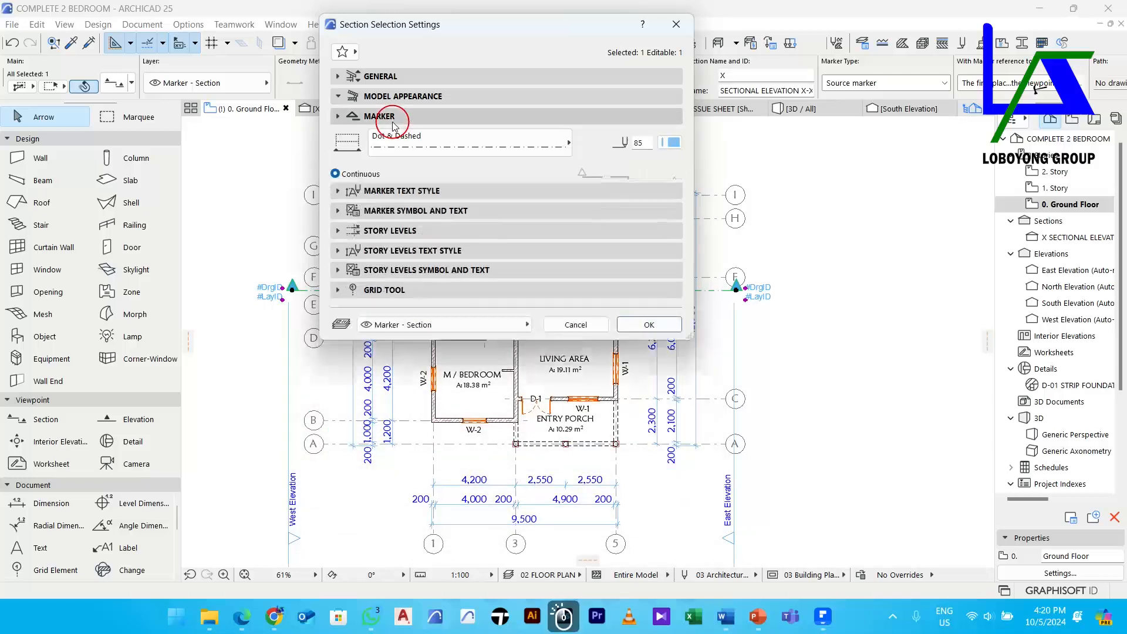
{"action": "left_click", "coordinate": [369, 192]}
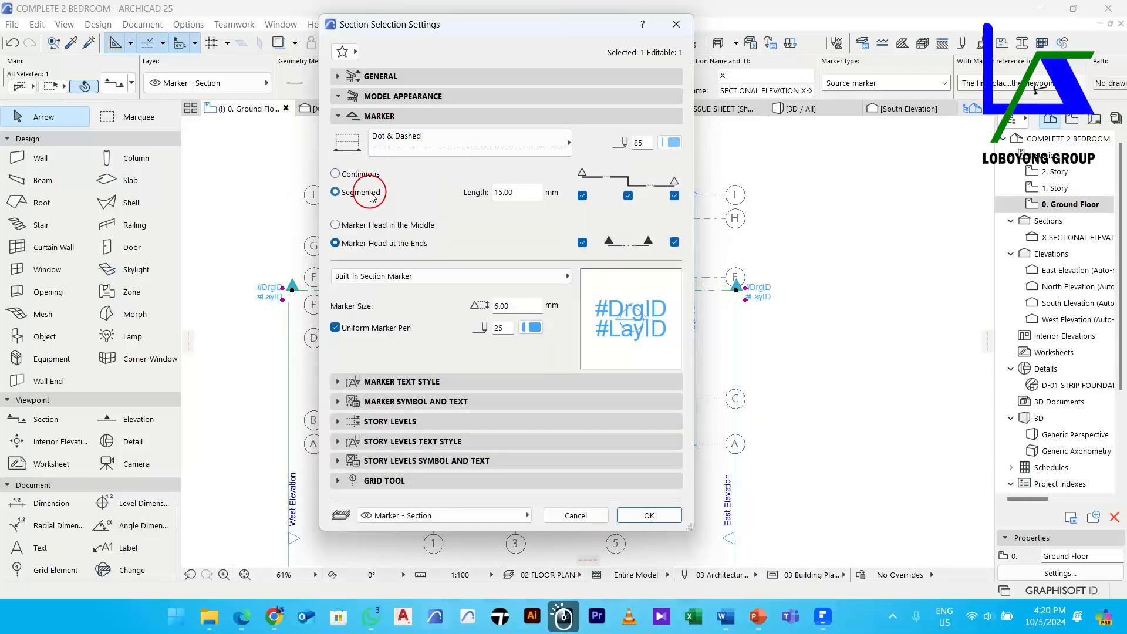
{"action": "double_click", "coordinate": [519, 192]}
{"action": "type", "text": "20"}
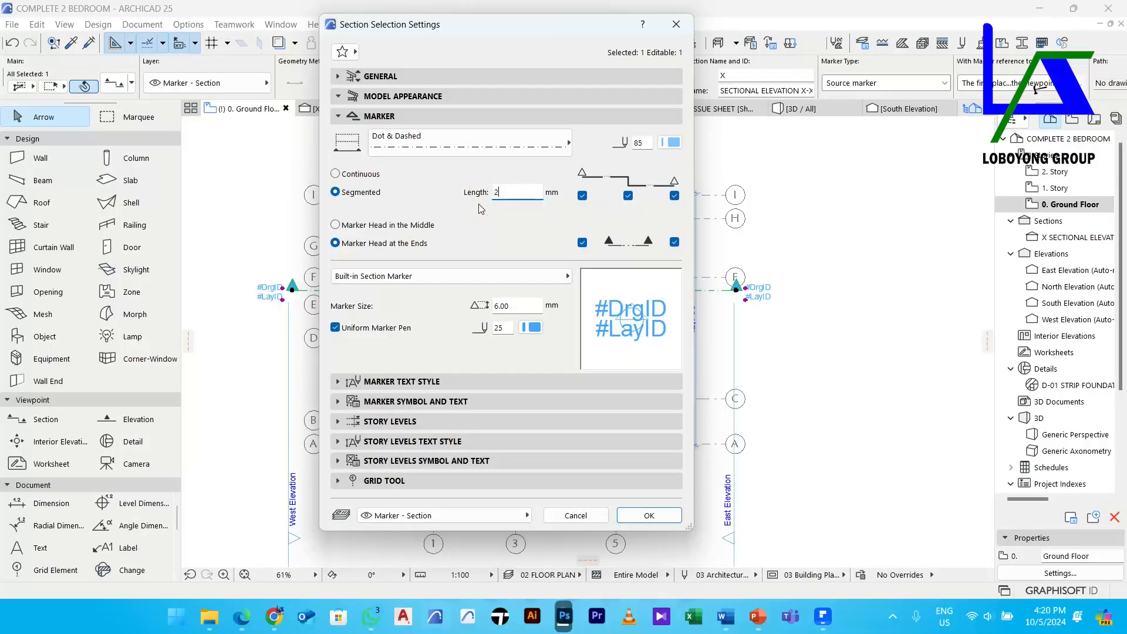
{"action": "left_click", "coordinate": [671, 143]}
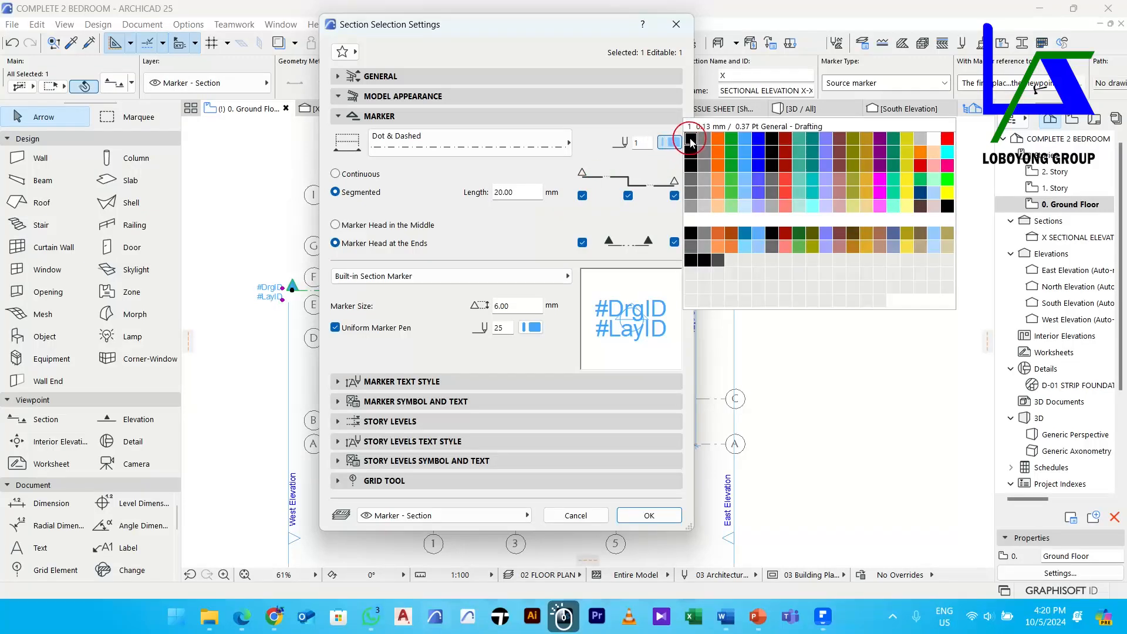
{"action": "left_click", "coordinate": [683, 135]}
Set the section marker size to 15 mm and the uniform marker pen to 1, and apply the settings
{"action": "double_click", "coordinate": [493, 306]}
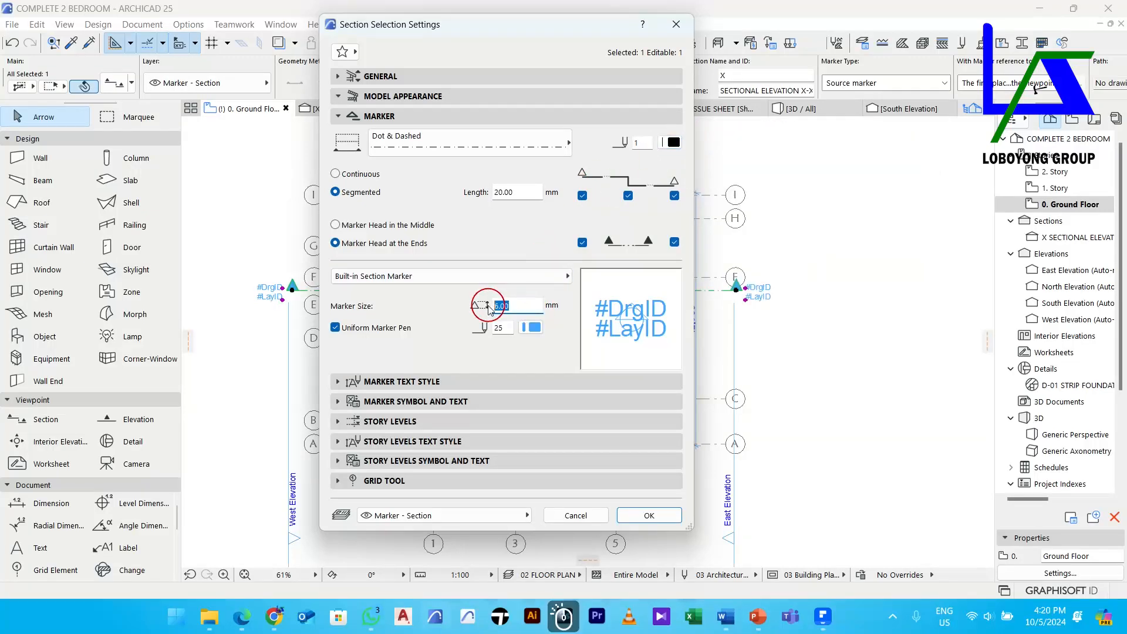
{"action": "type", "text": "15"}
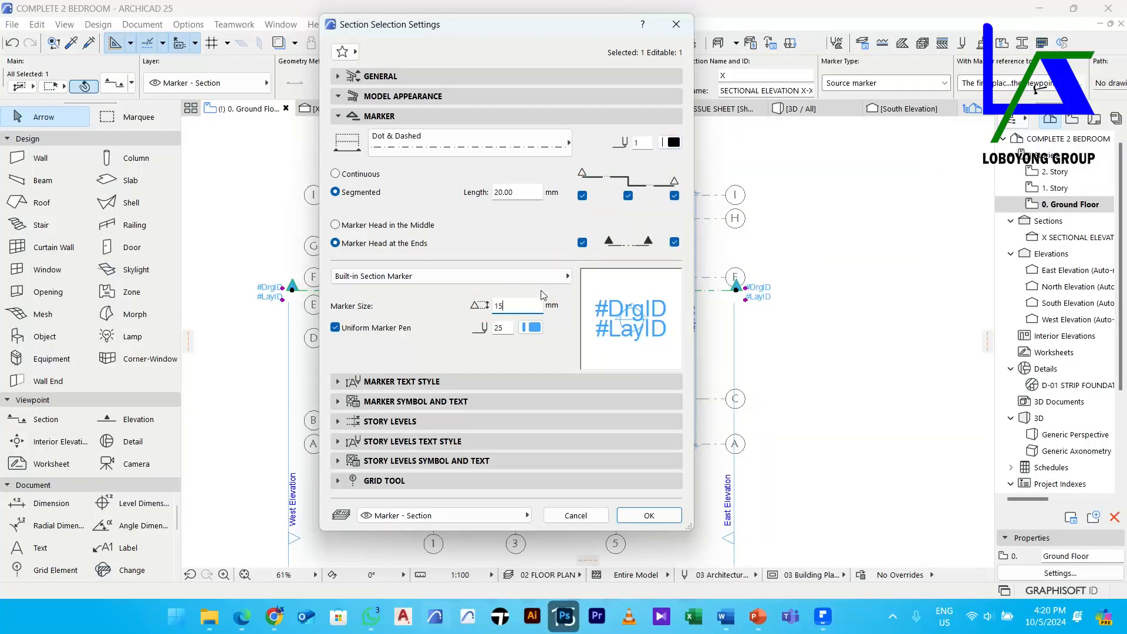
{"action": "left_click", "coordinate": [533, 327]}
{"action": "left_click", "coordinate": [552, 324]}
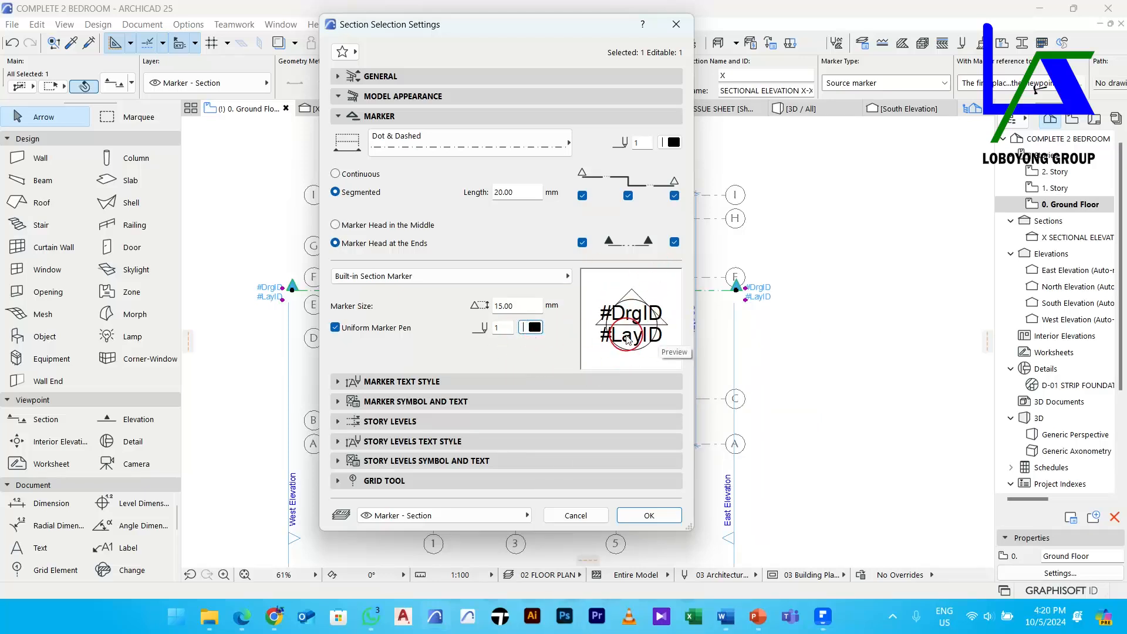
{"action": "left_click", "coordinate": [647, 514]}
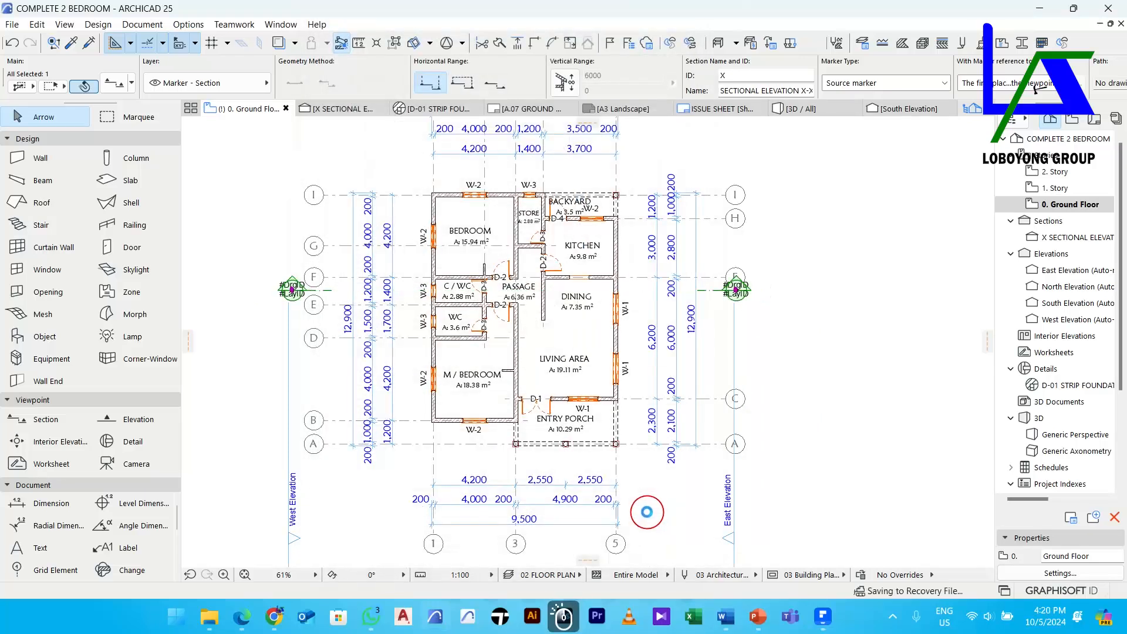
Examine the section markers at both ends of the X section line on the ground floor plan
{"action": "scroll", "coordinate": [742, 300], "scroll_direction": "up", "scroll_amount": 1}
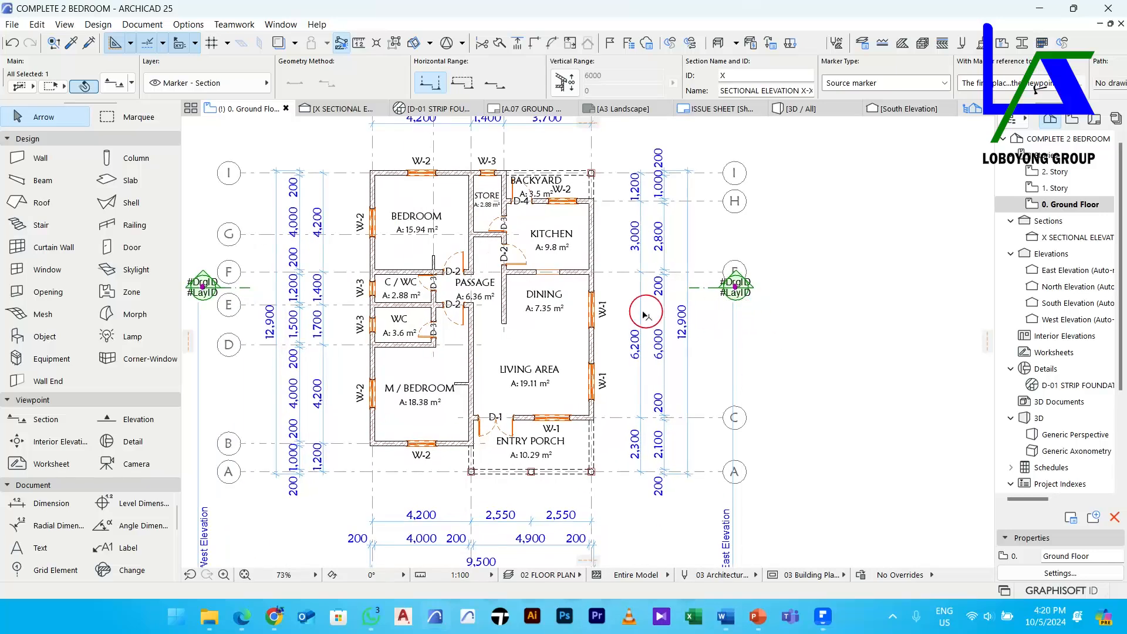
{"action": "scroll", "coordinate": [631, 312], "scroll_direction": "down", "scroll_amount": 3}
{"action": "left_click", "coordinate": [740, 318]}
{"action": "scroll", "coordinate": [381, 297], "scroll_direction": "up", "scroll_amount": 4}
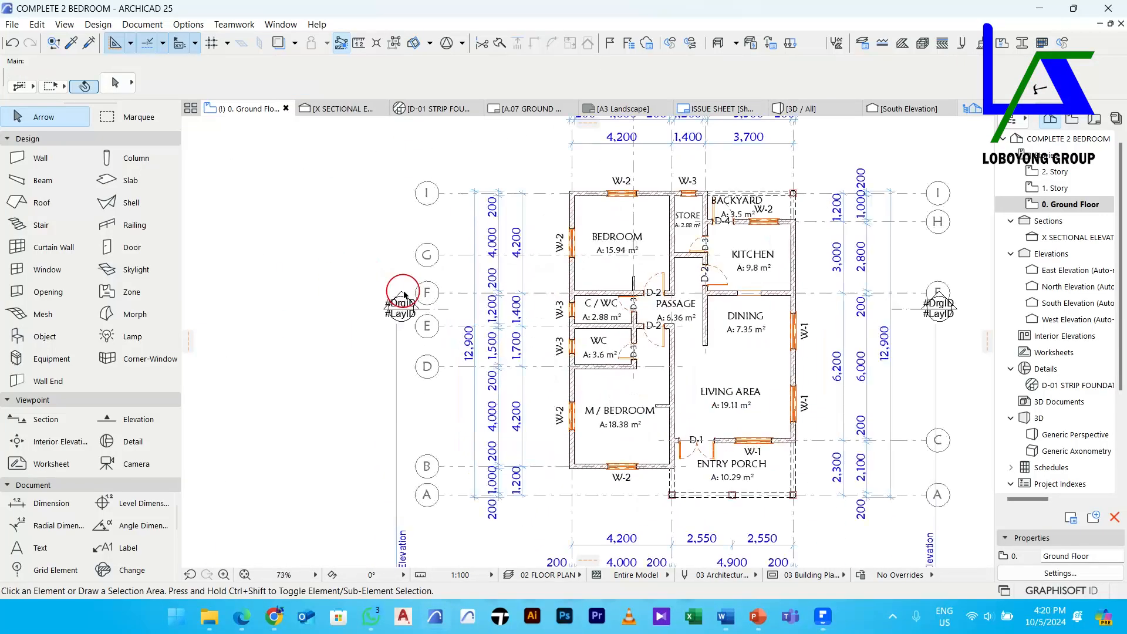
{"action": "left_click", "coordinate": [403, 316]}
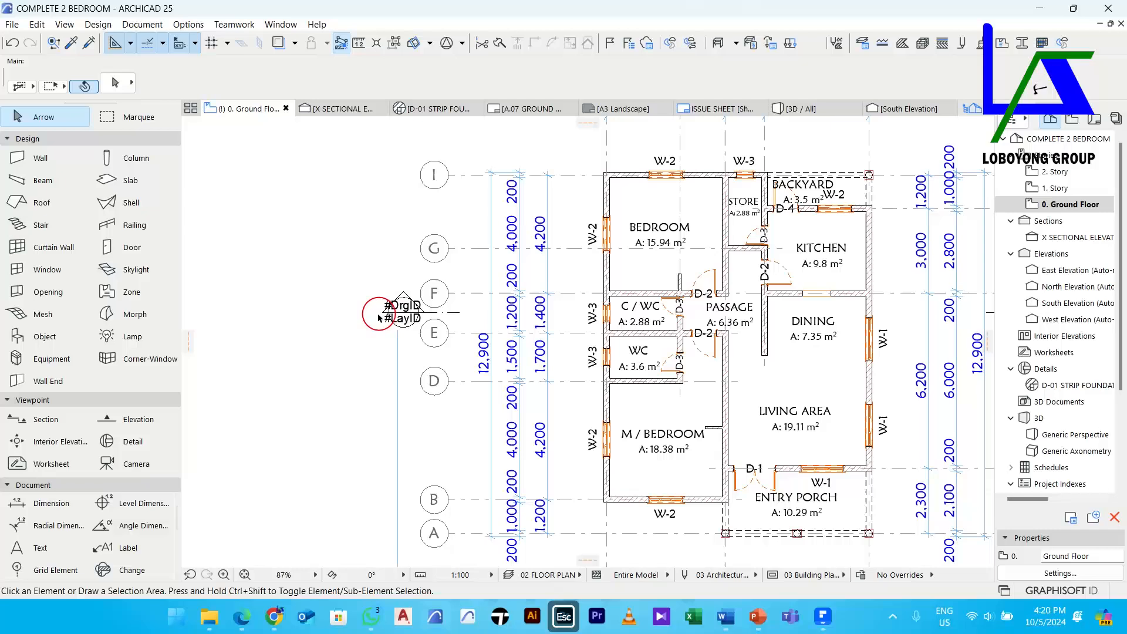
{"action": "scroll", "coordinate": [399, 314], "scroll_direction": "down", "scroll_amount": 4}
{"action": "left_click", "coordinate": [698, 323]}
{"action": "scroll", "coordinate": [699, 325], "scroll_direction": "up", "scroll_amount": 4}
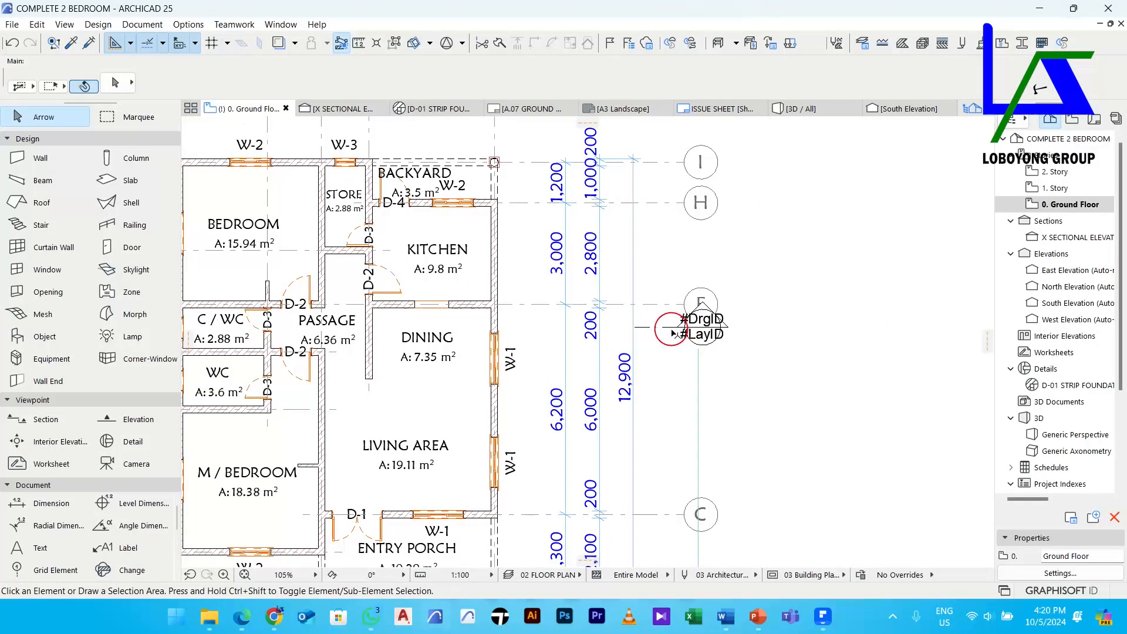
{"action": "scroll", "coordinate": [673, 333], "scroll_direction": "down", "scroll_amount": 3}
{"action": "middle_click_drag", "start_coordinate": [694, 343], "coordinate": [721, 356]}
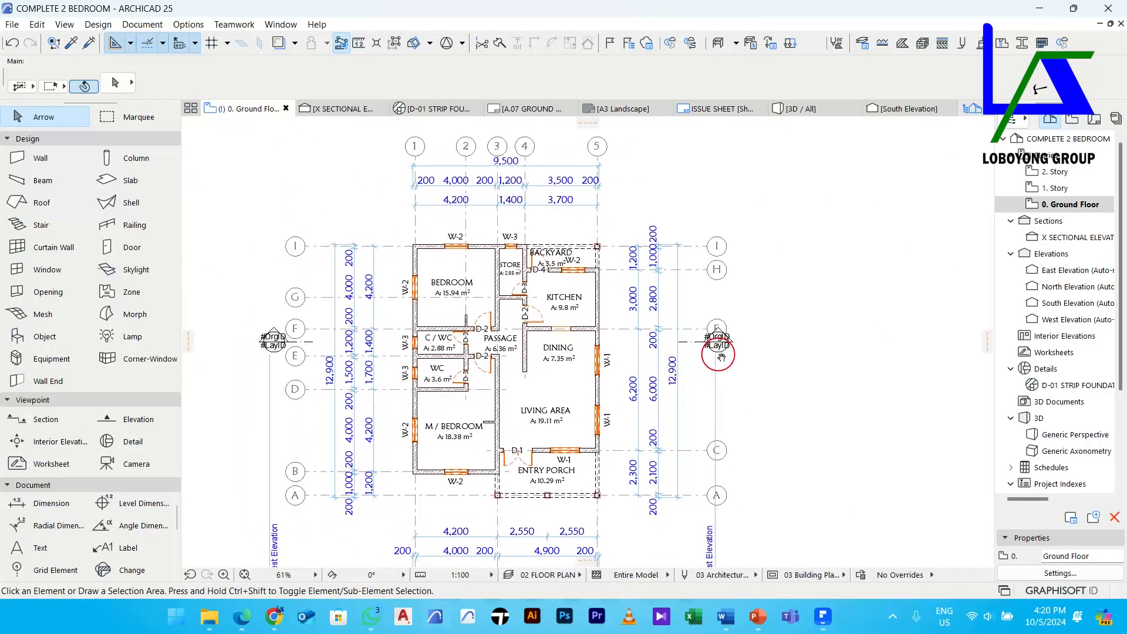
Draw a vertical section line about 25.7 m long through the dining and living areas, facing east, using the X section line's settings
{"action": "left_click", "coordinate": [694, 345], "text": "alt"}
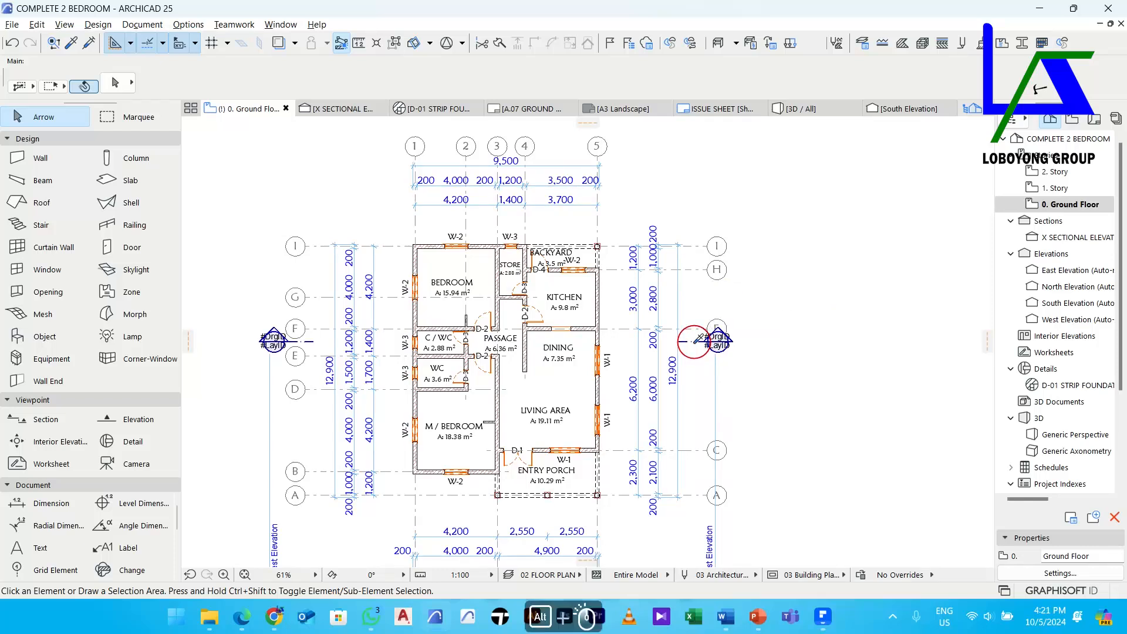
{"action": "scroll", "coordinate": [688, 339], "scroll_direction": "down", "scroll_amount": 3}
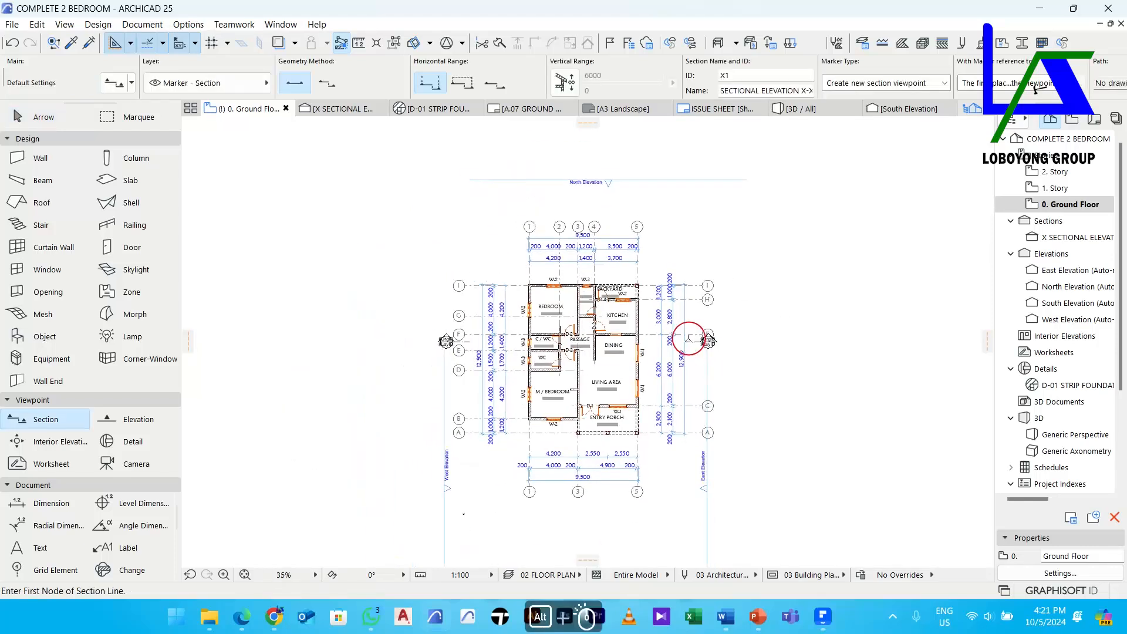
{"action": "scroll", "coordinate": [608, 214], "scroll_direction": "down", "scroll_amount": 1}
{"action": "left_click", "coordinate": [612, 225]}
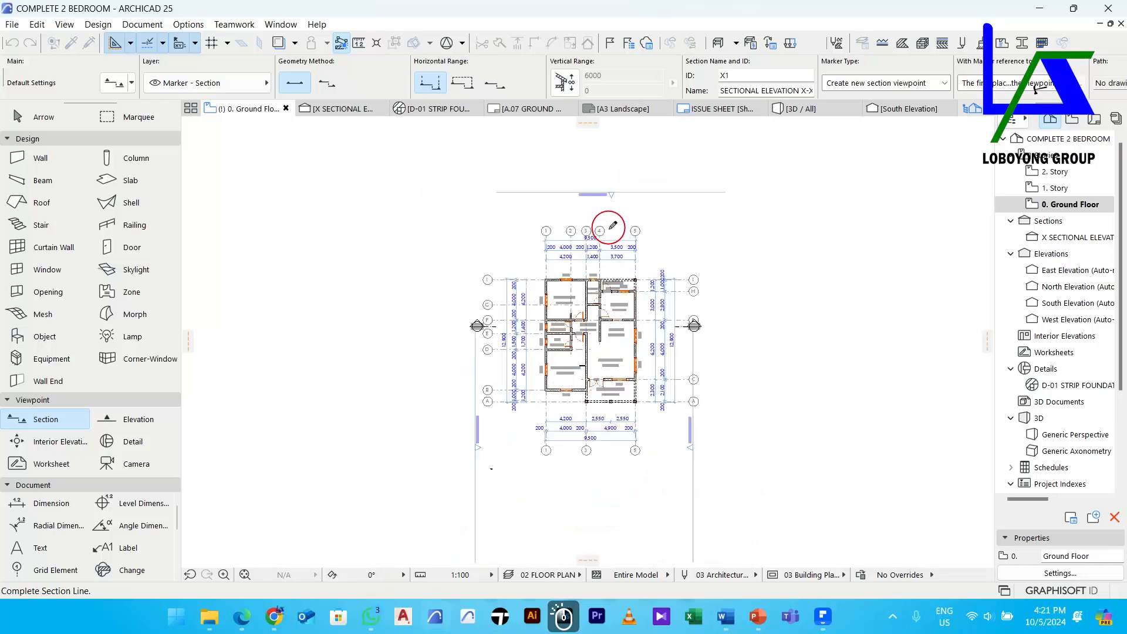
{"action": "scroll", "coordinate": [608, 226], "scroll_direction": "down", "scroll_amount": 2}
{"action": "scroll", "coordinate": [608, 366], "scroll_direction": "up", "scroll_amount": 2}
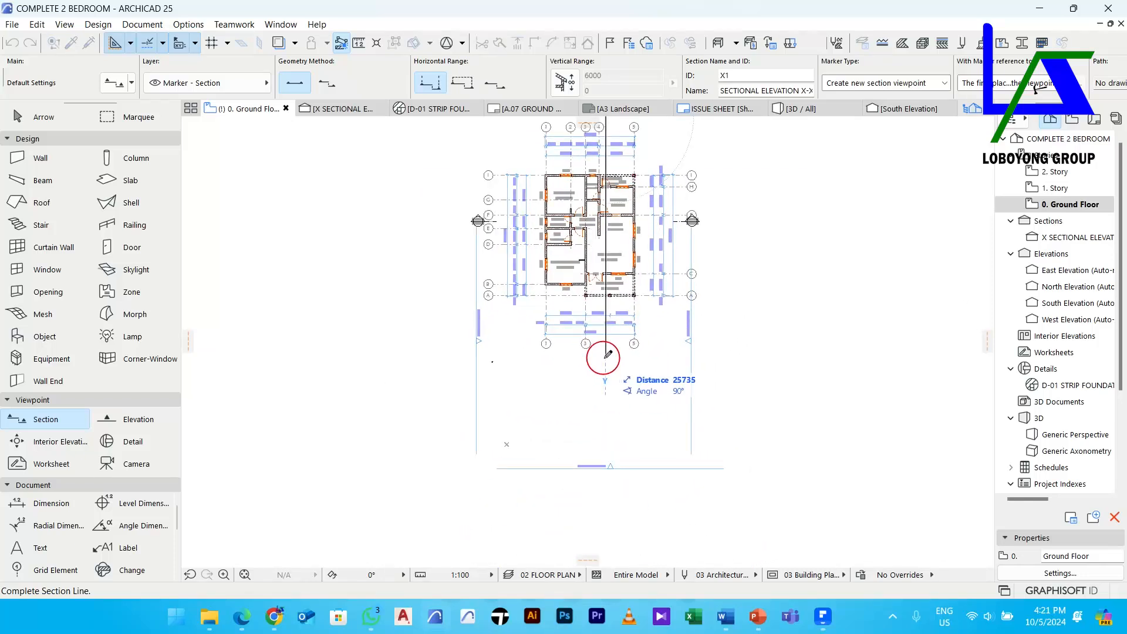
{"action": "left_click", "coordinate": [605, 356]}
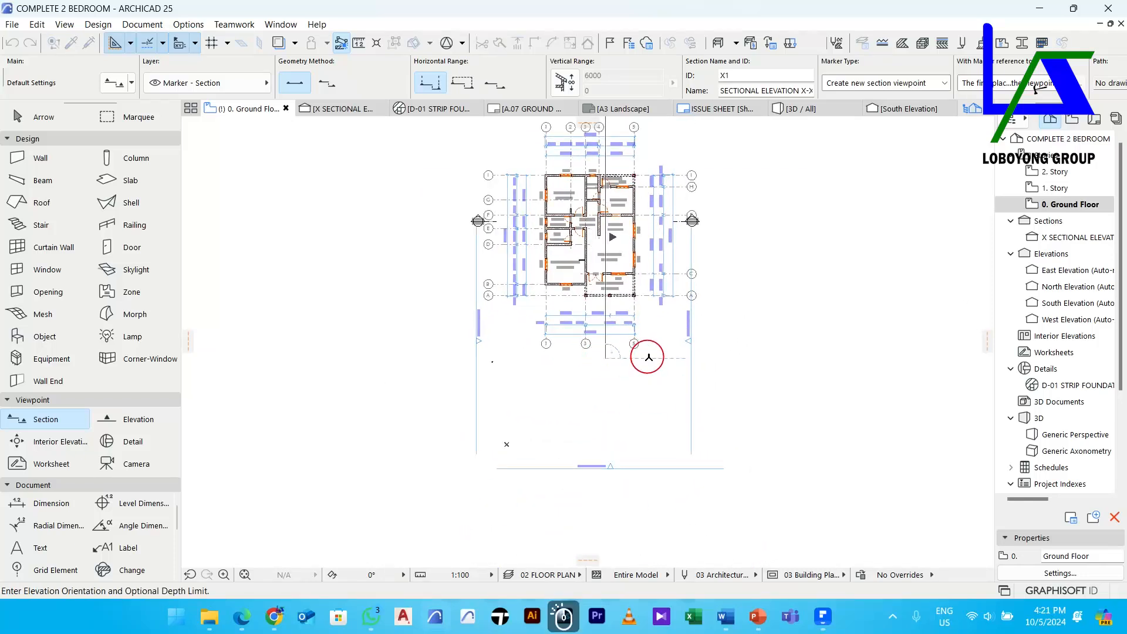
{"action": "left_click", "coordinate": [662, 349]}
{"action": "middle_click_drag", "start_coordinate": [657, 322], "coordinate": [657, 368]}
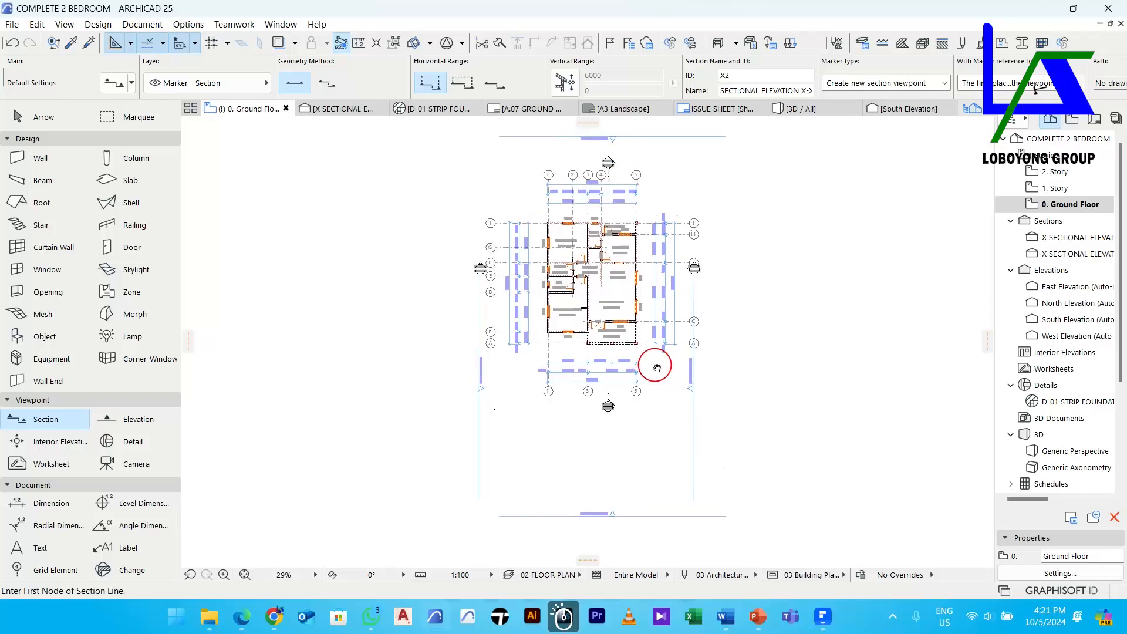
{"action": "scroll", "coordinate": [608, 171], "scroll_direction": "up", "scroll_amount": 3}
{"action": "key", "text": "Escape"}
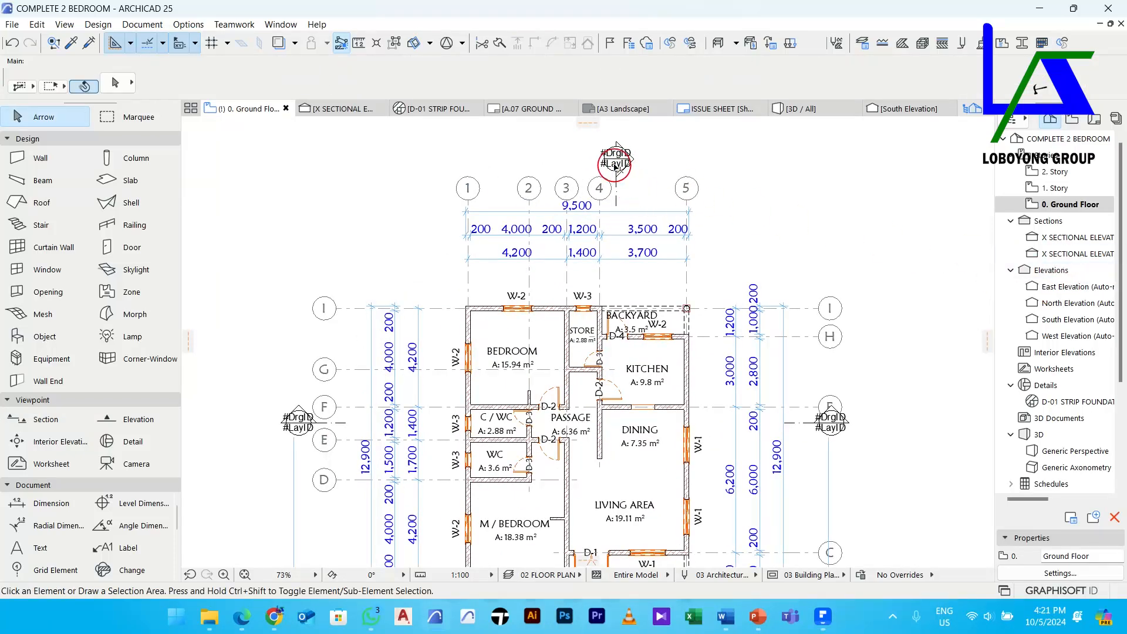
Set the ID of the new vertical section line to Y
{"action": "left_click", "coordinate": [614, 166]}
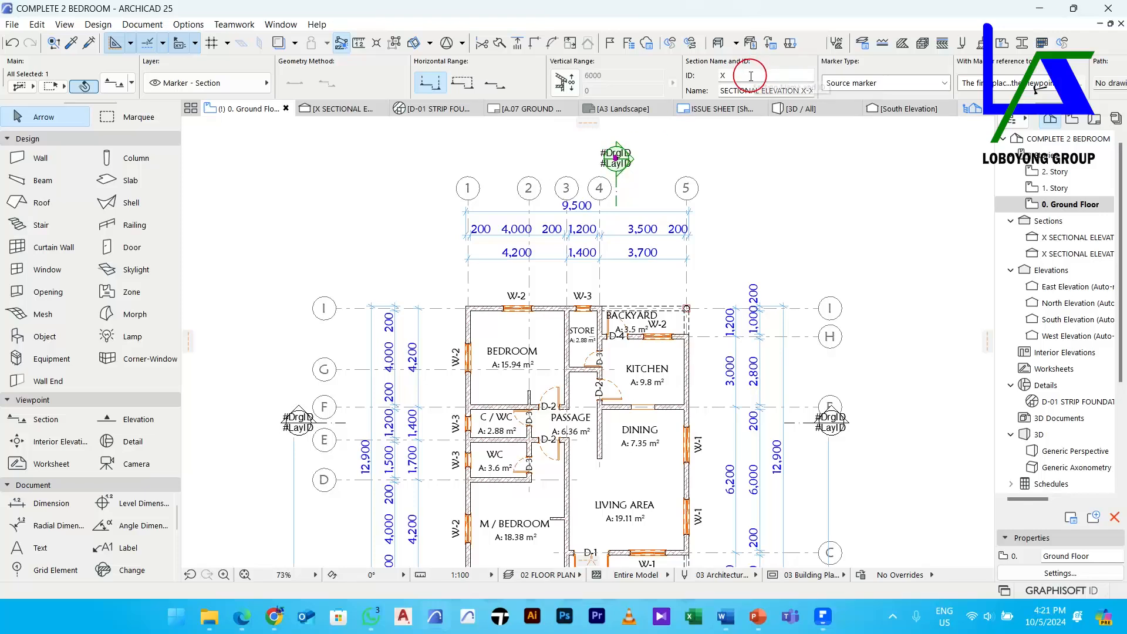
{"action": "left_click", "coordinate": [751, 76]}
{"action": "type", "text": "Y"}
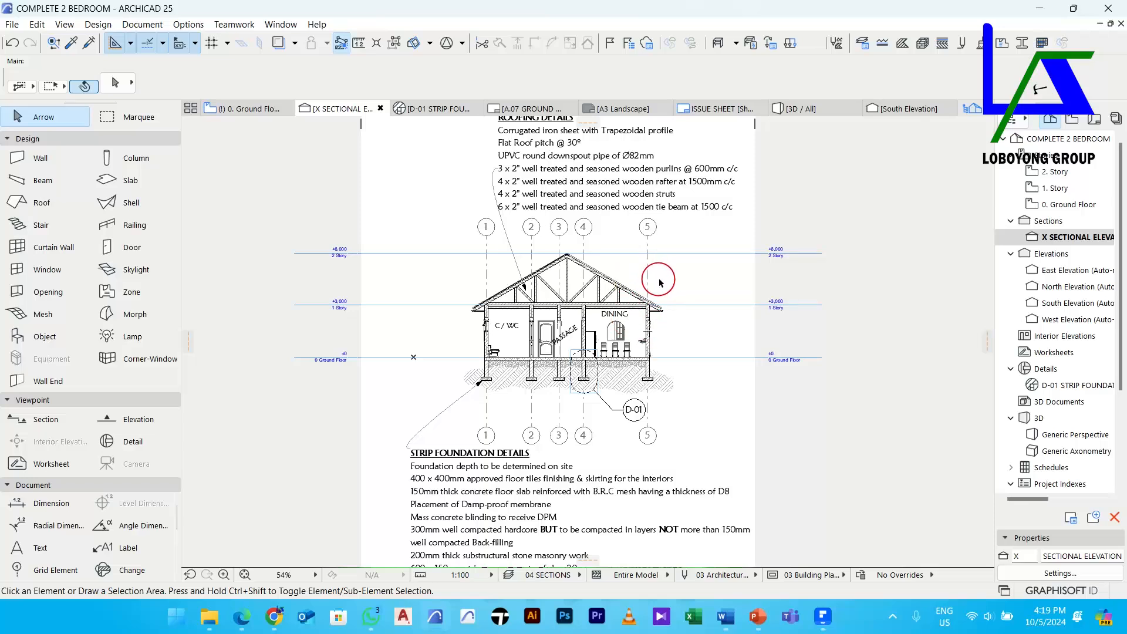
{"action": "middle_click_drag", "start_coordinate": [691, 287], "coordinate": [628, 306]}
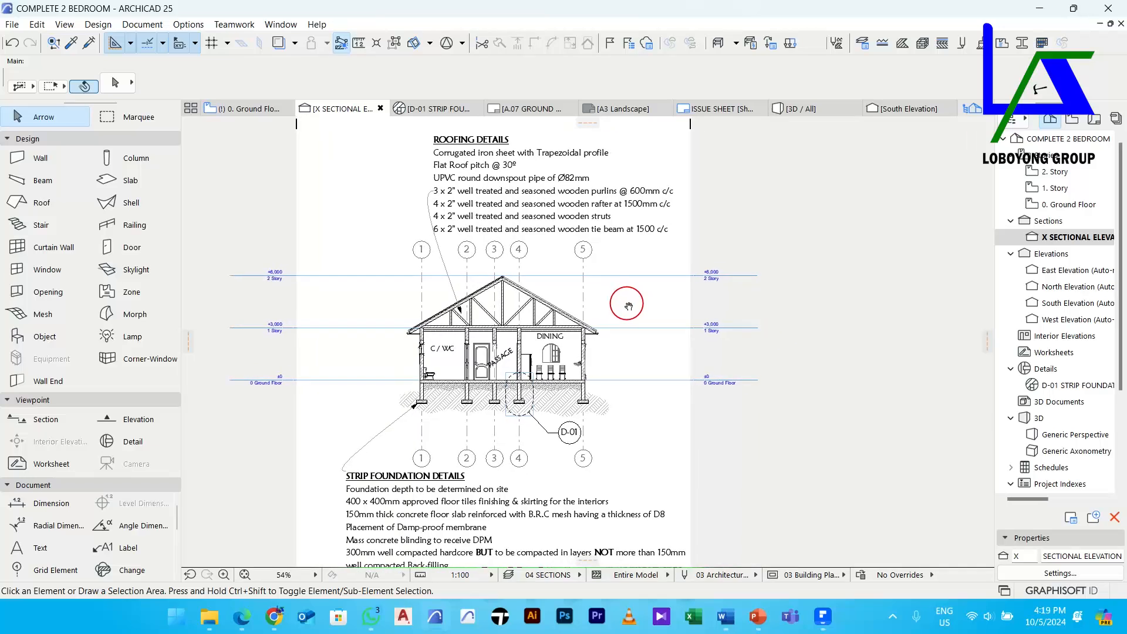
{"action": "middle_click_drag", "start_coordinate": [630, 289], "coordinate": [625, 274]}
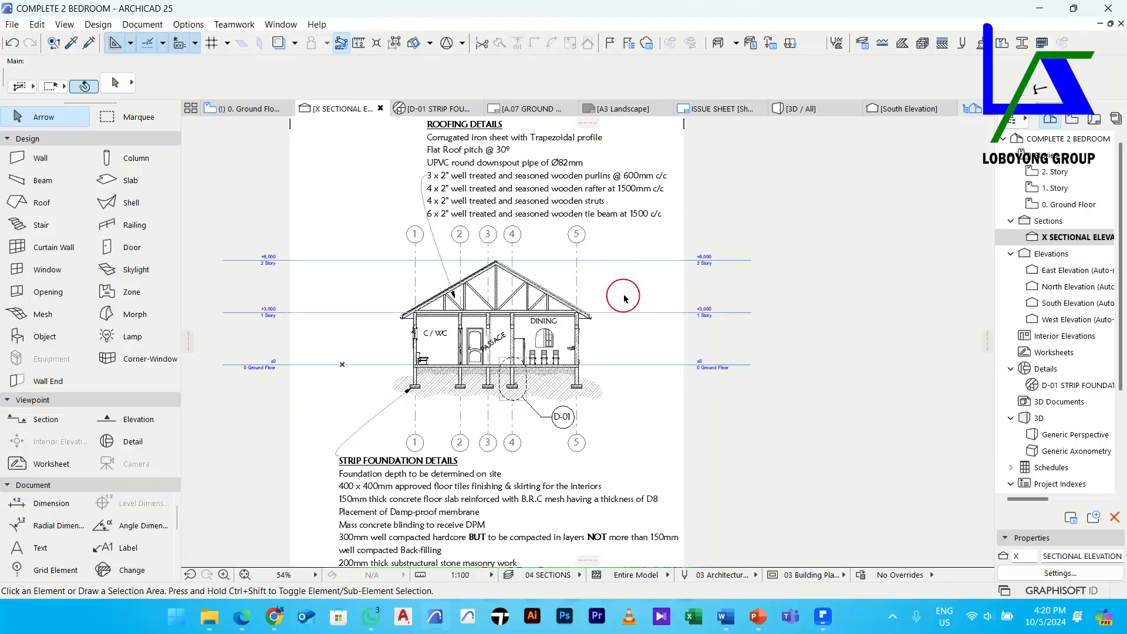
{"action": "middle_click_drag", "start_coordinate": [619, 289], "coordinate": [600, 295]}
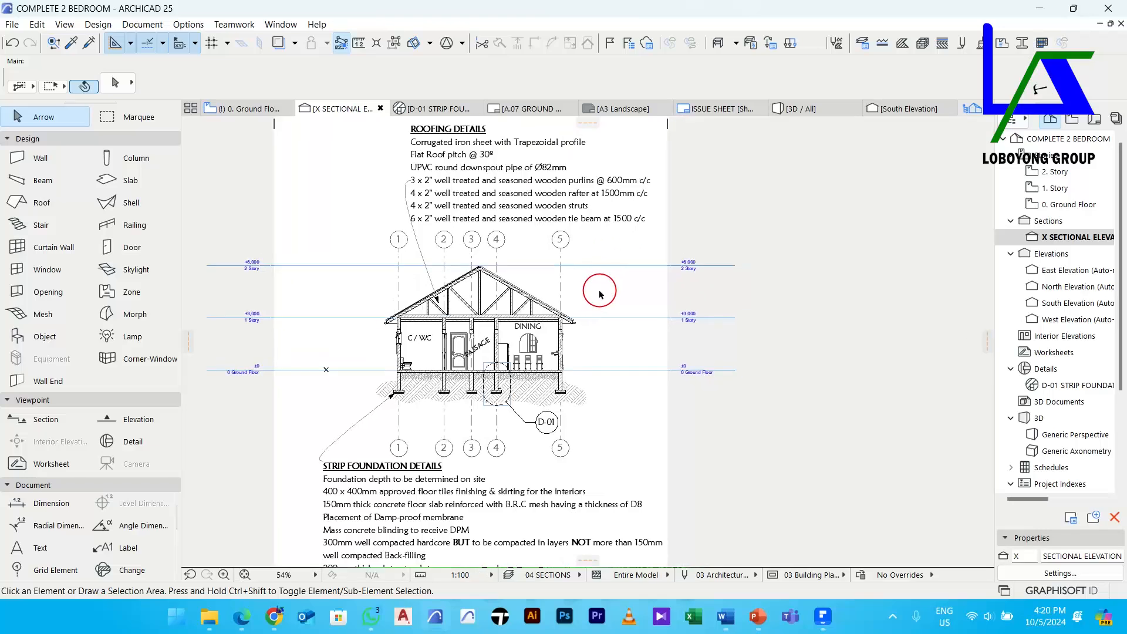
On the ground floor plan, set the X section marker's style to Circle 1 and its text rotation to Always Horizontal
{"action": "left_click", "coordinate": [246, 108]}
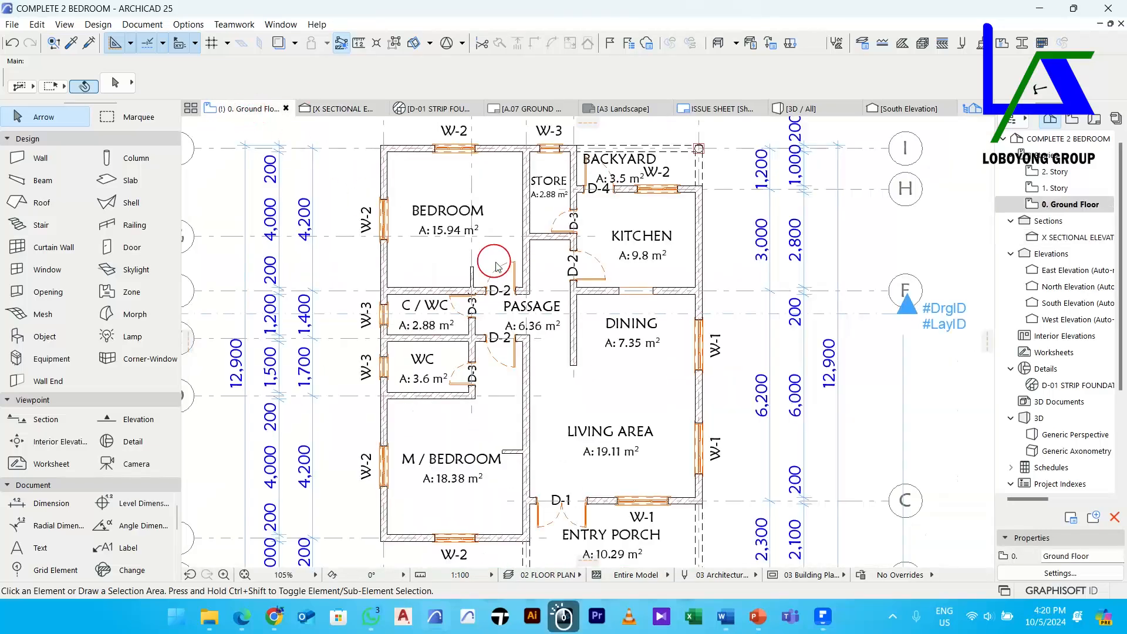
{"action": "scroll", "coordinate": [504, 267], "scroll_direction": "down", "scroll_amount": 3}
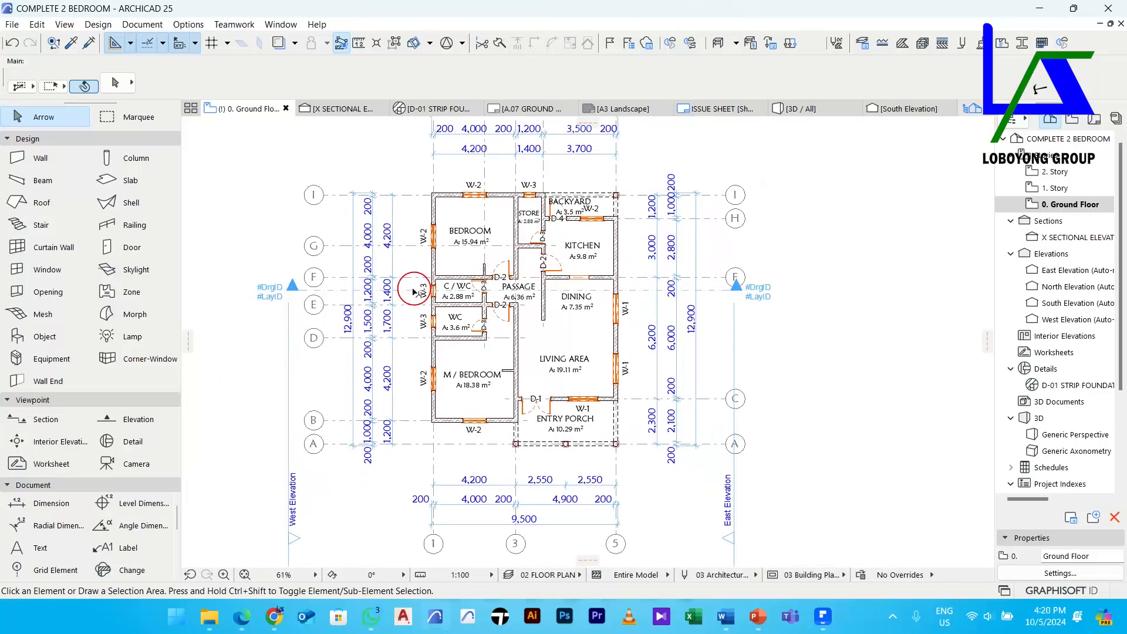
{"action": "mouse_move", "coordinate": [722, 296]}
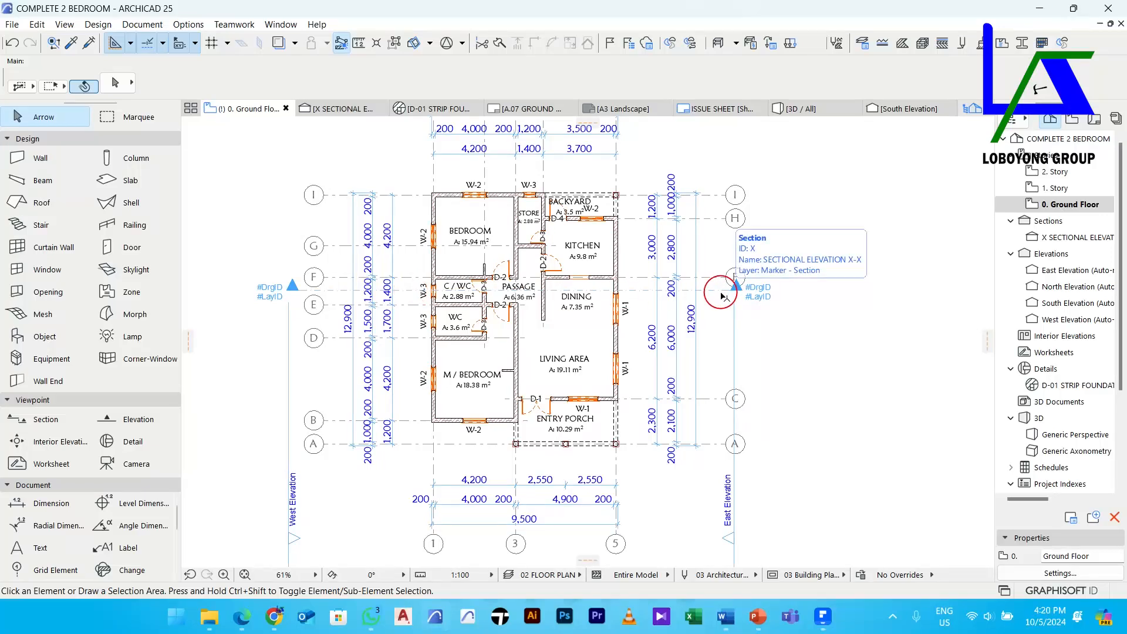
{"action": "left_click", "coordinate": [737, 290]}
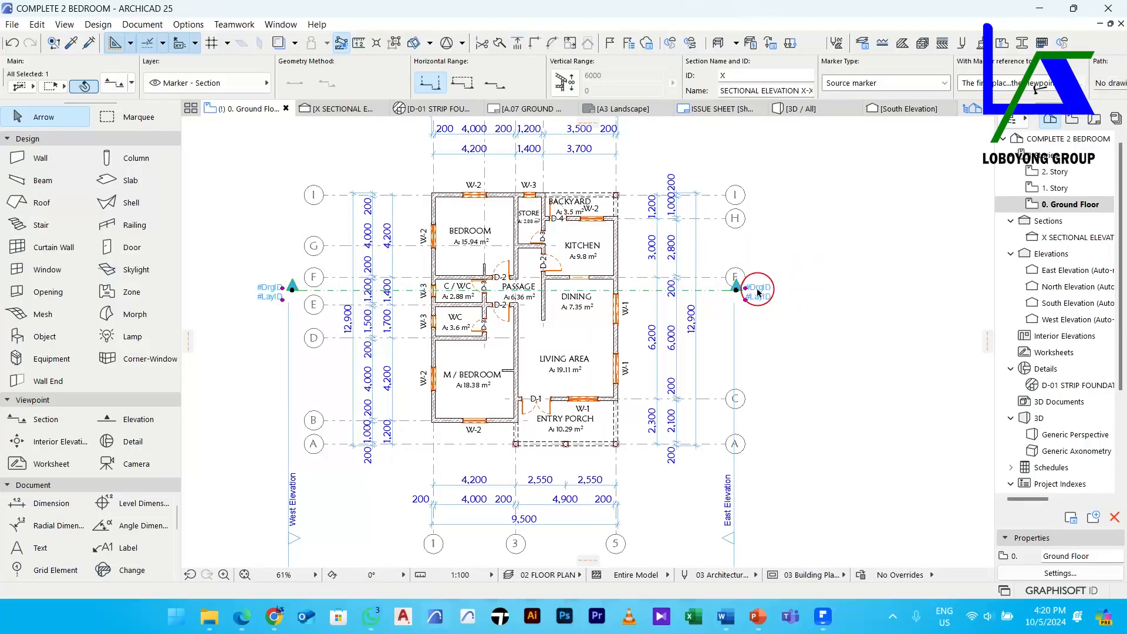
{"action": "left_click", "coordinate": [115, 83]}
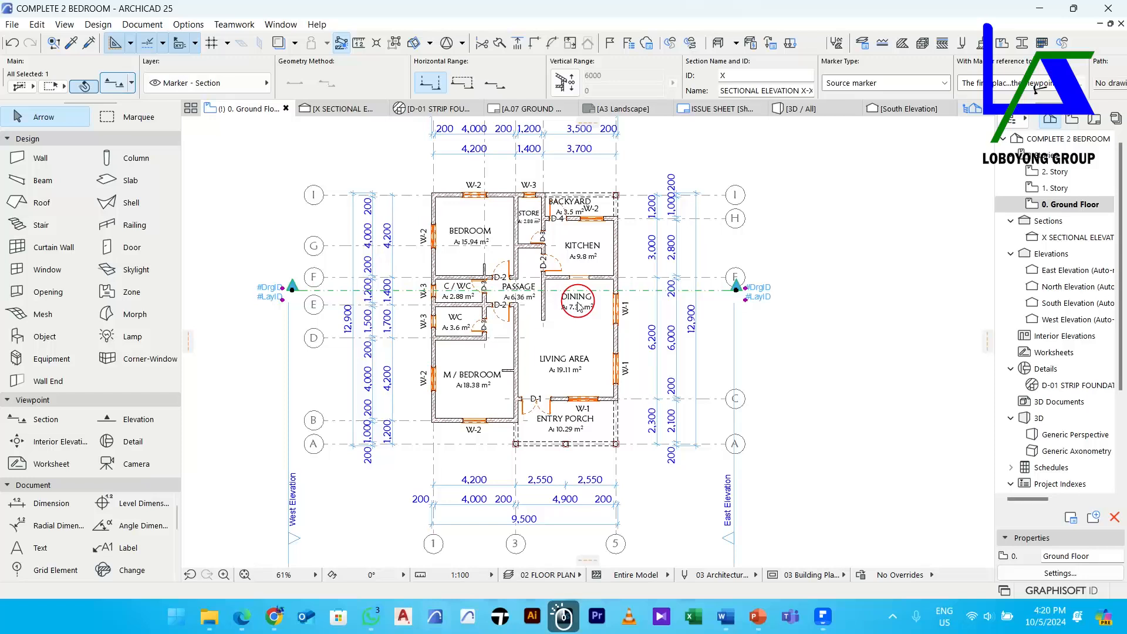
{"action": "key", "text": "ctrl+t"}
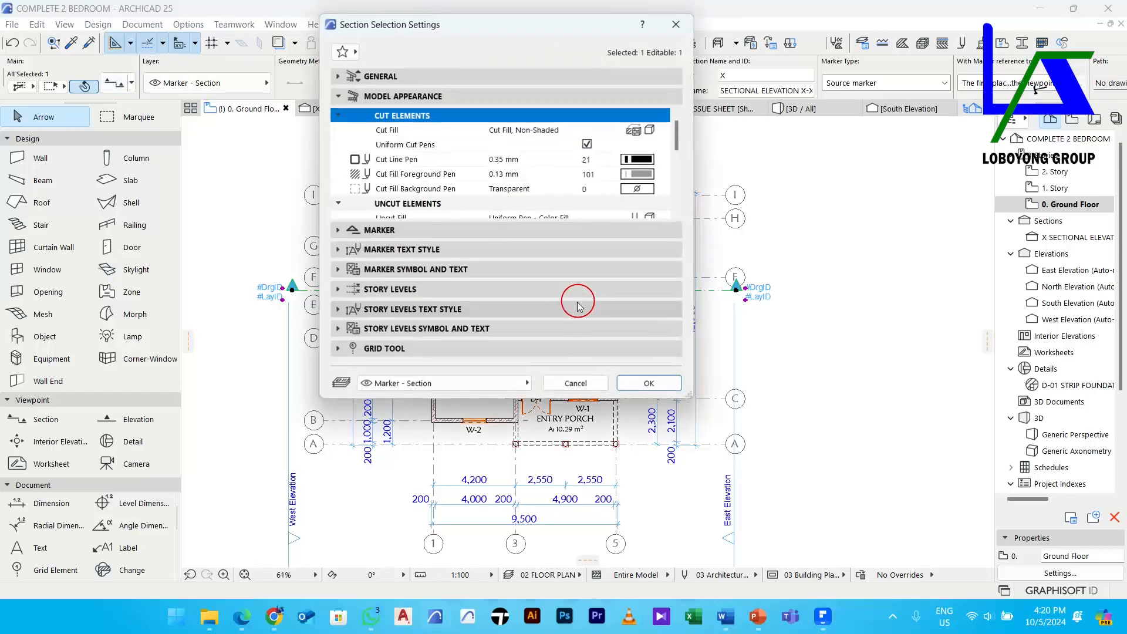
{"action": "left_click", "coordinate": [404, 270]}
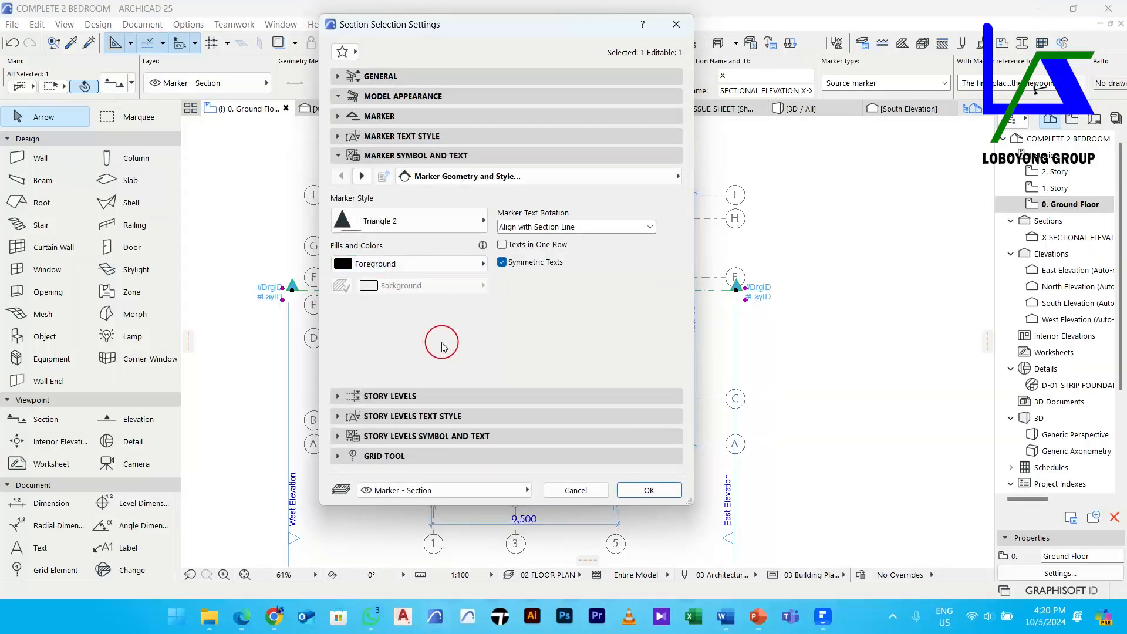
{"action": "left_click", "coordinate": [413, 233]}
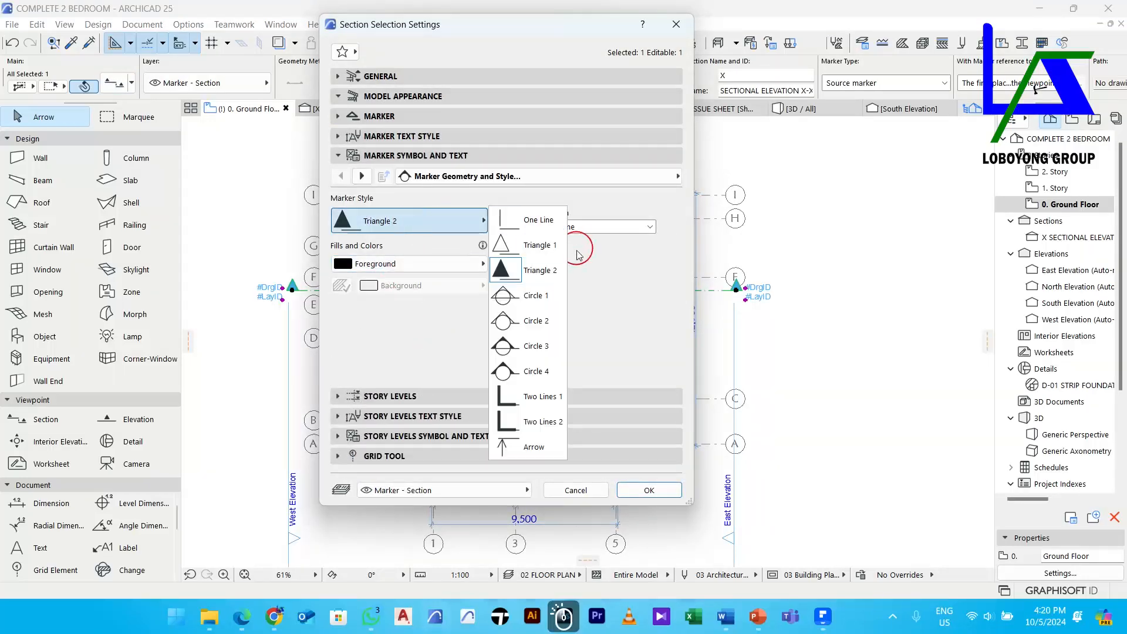
{"action": "left_click", "coordinate": [534, 310]}
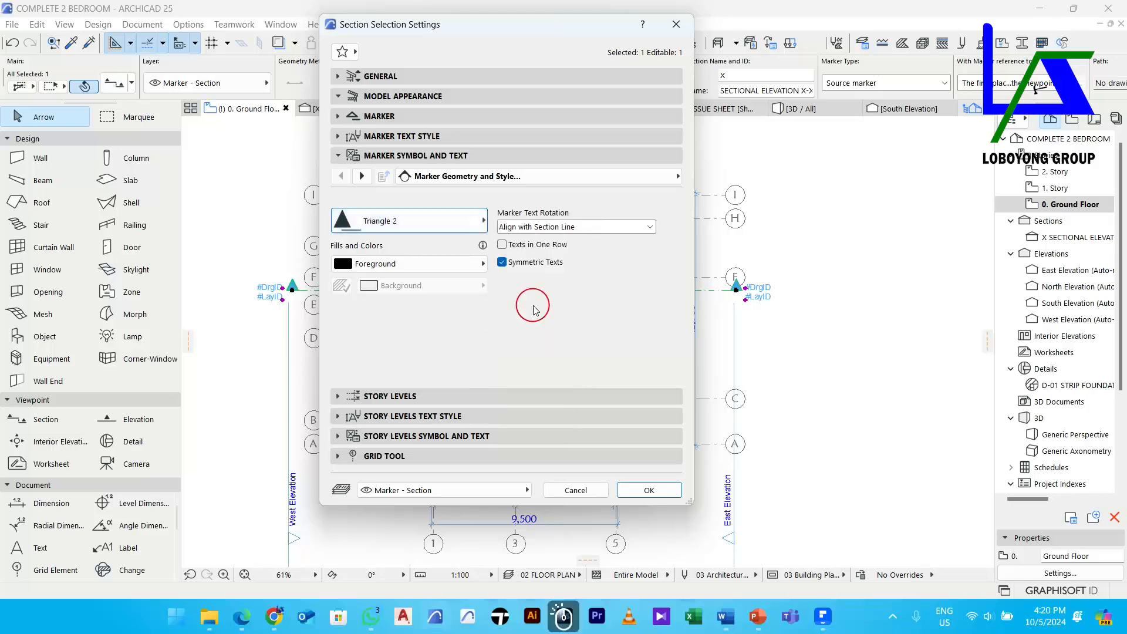
{"action": "left_click", "coordinate": [603, 222]}
{"action": "left_click", "coordinate": [562, 245]}
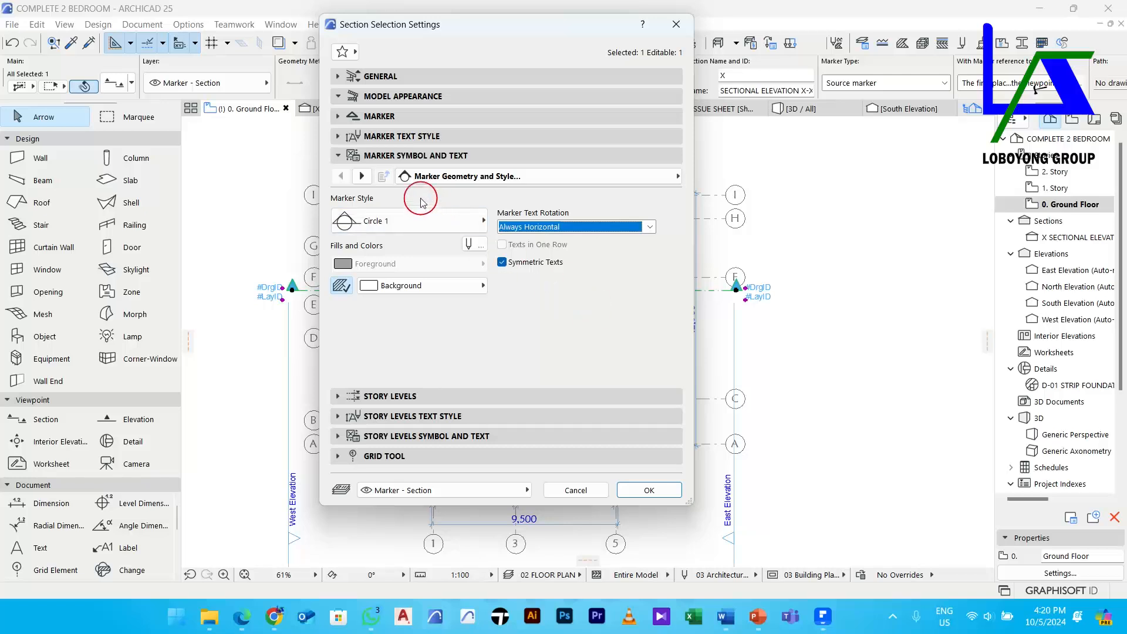
Make the X section line segmented with a 20 mm length and set its line pen to 1
{"action": "left_click", "coordinate": [391, 119]}
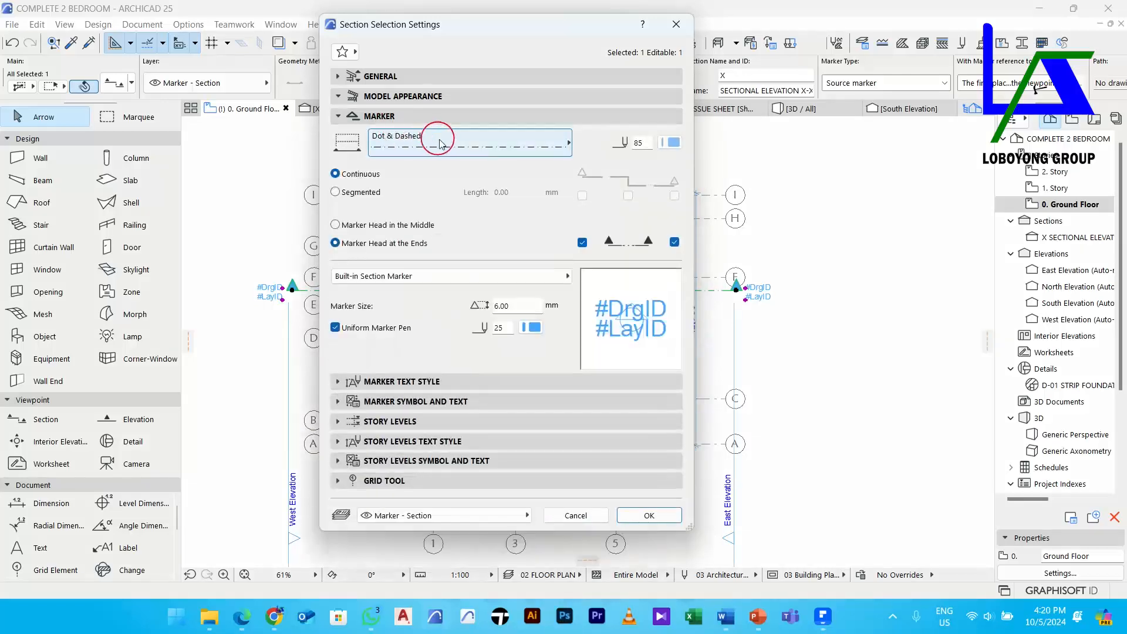
{"action": "left_click", "coordinate": [359, 192]}
{"action": "left_click", "coordinate": [496, 194]}
{"action": "type", "text": "20"}
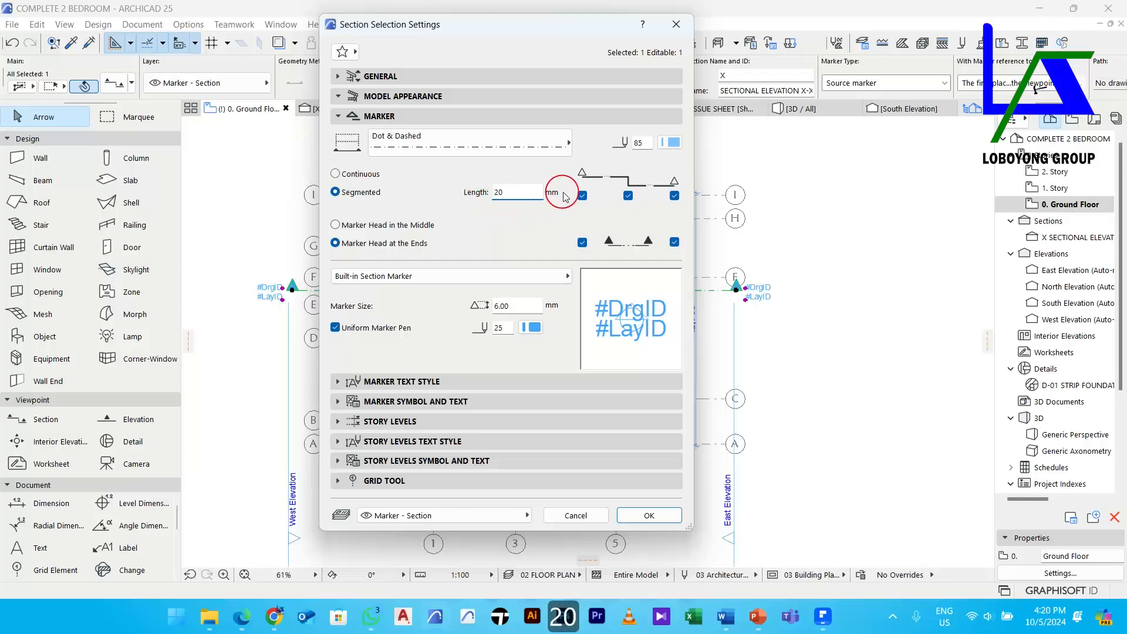
{"action": "left_click", "coordinate": [675, 145]}
{"action": "left_click", "coordinate": [690, 138]}
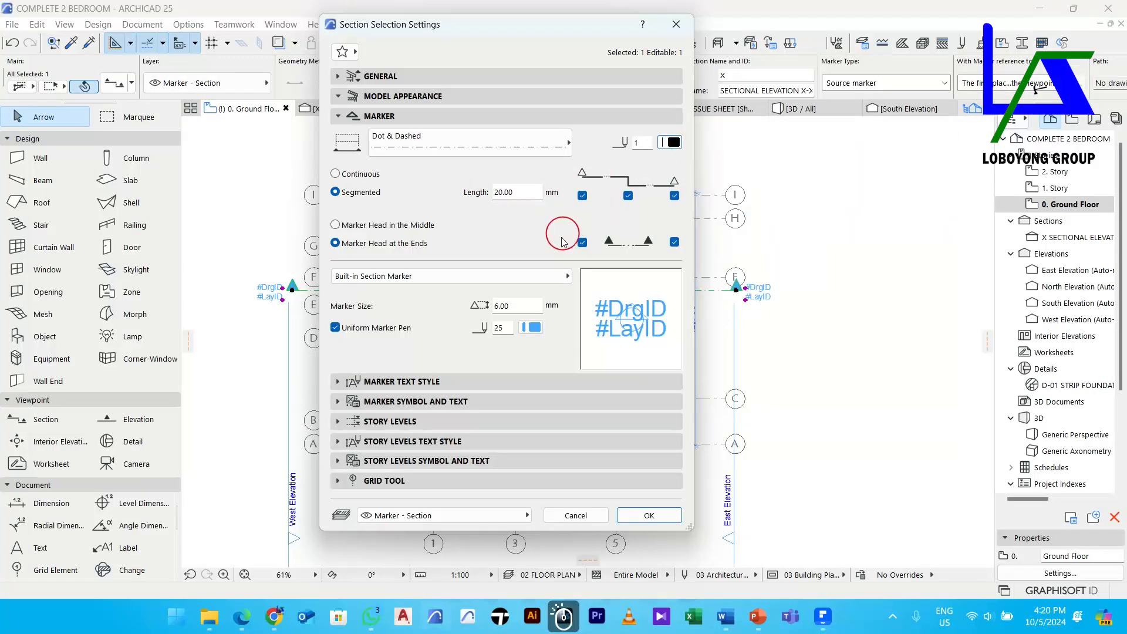
Set the X section's marker size to 15 mm and its uniform marker pen to 1, and apply the settings
{"action": "left_click_drag", "start_coordinate": [525, 306], "coordinate": [489, 306]}
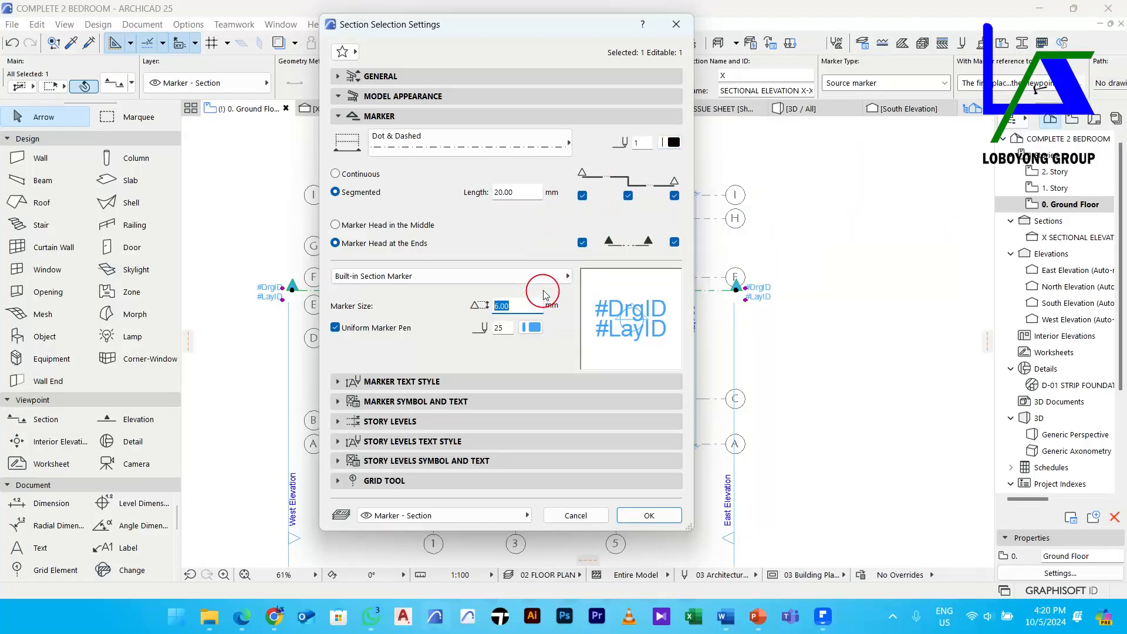
{"action": "left_click", "coordinate": [534, 327]}
{"action": "left_click", "coordinate": [505, 326]}
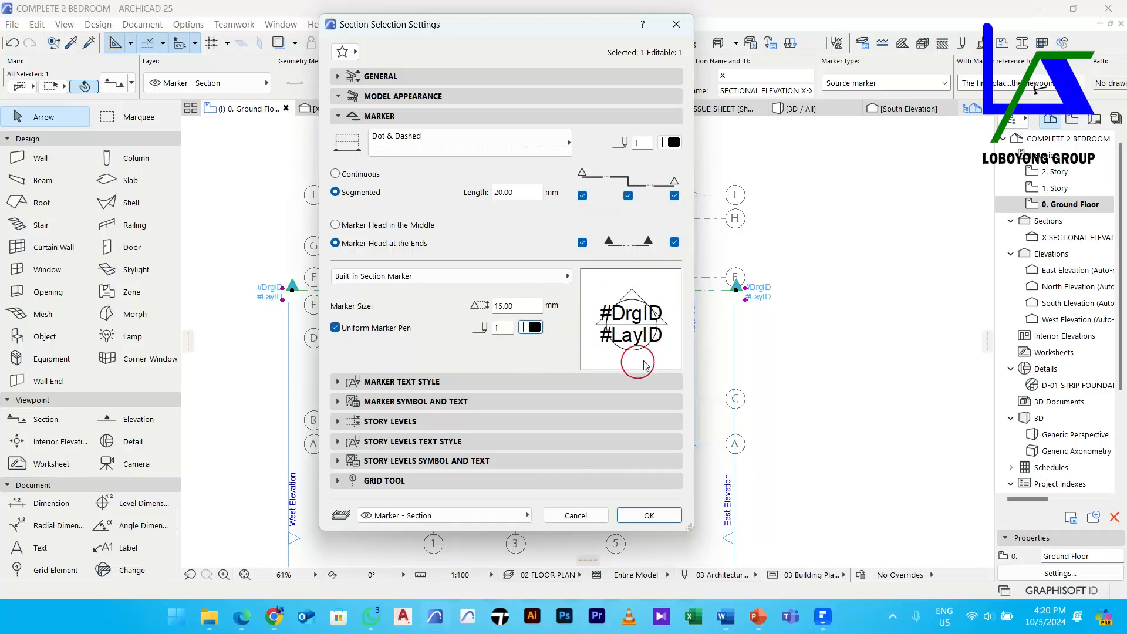
{"action": "left_click", "coordinate": [649, 516]}
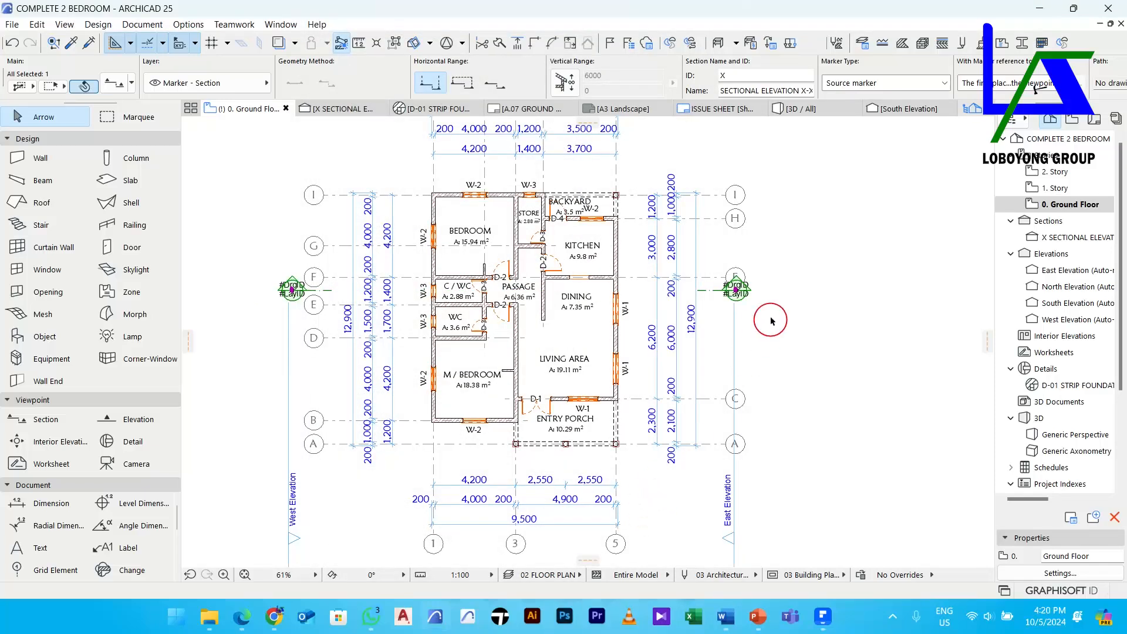
Examine the restyled section markers at both ends of the X section line on the ground floor plan
{"action": "scroll", "coordinate": [626, 312], "scroll_direction": "down", "scroll_amount": 3}
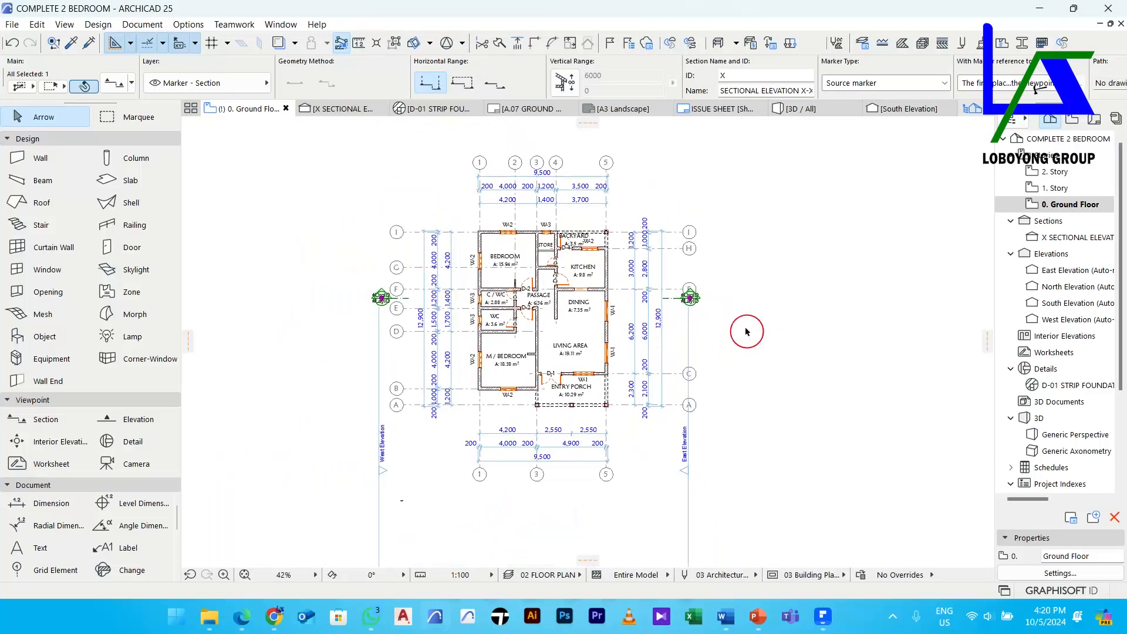
{"action": "left_click", "coordinate": [741, 321]}
{"action": "scroll", "coordinate": [378, 277], "scroll_direction": "up", "scroll_amount": 4}
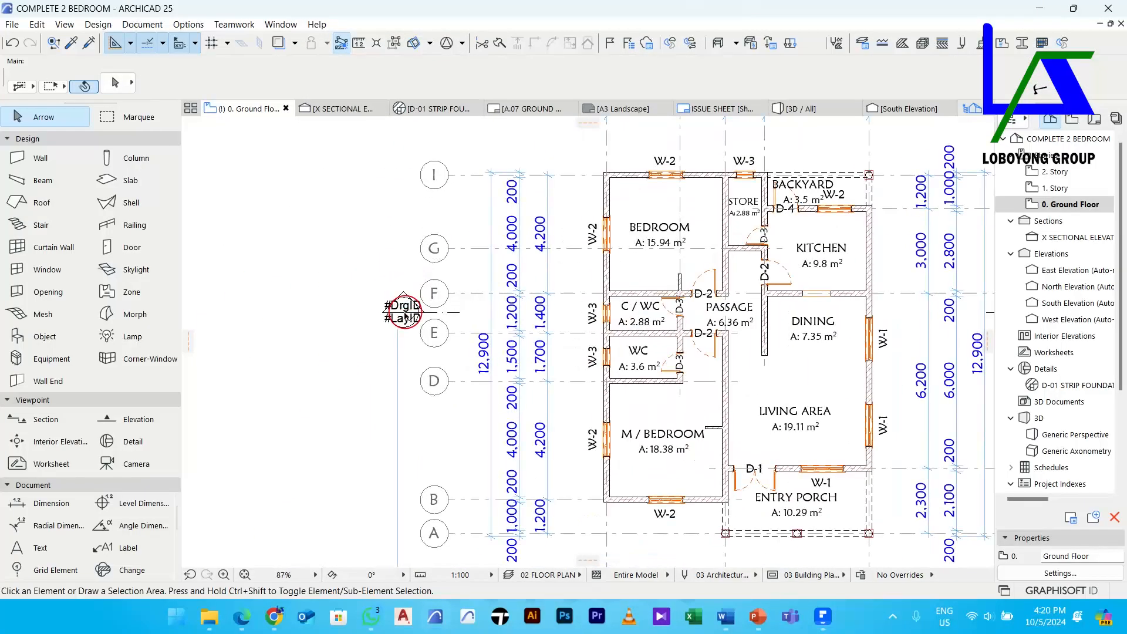
{"action": "scroll", "coordinate": [403, 315], "scroll_direction": "down", "scroll_amount": 3}
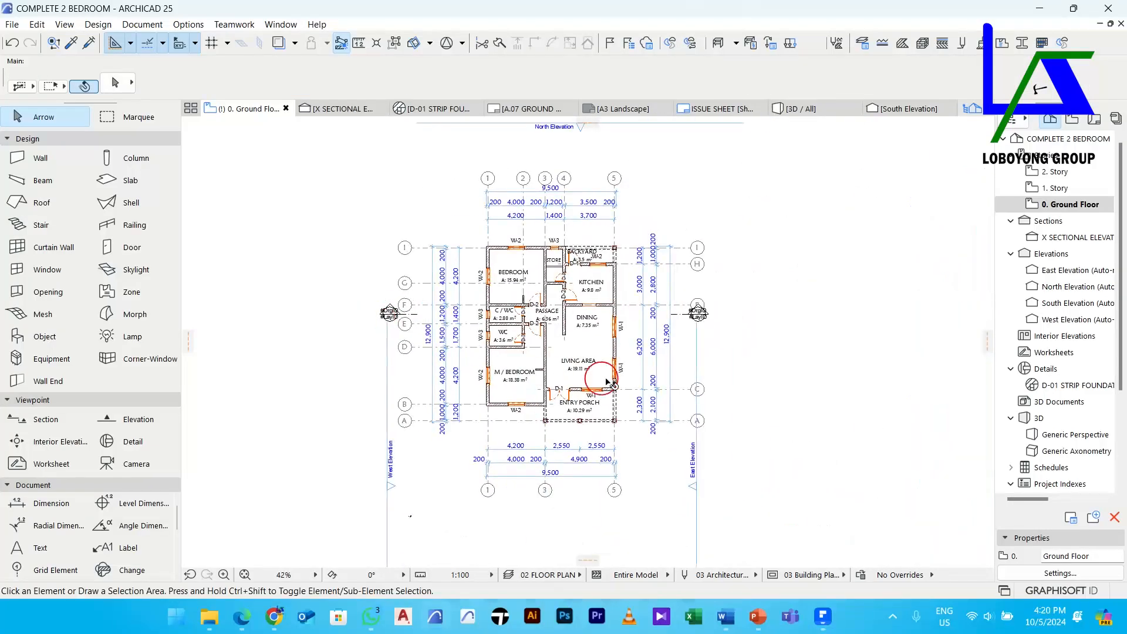
{"action": "scroll", "coordinate": [693, 320], "scroll_direction": "up", "scroll_amount": 4}
{"action": "middle_click_drag", "start_coordinate": [702, 318], "coordinate": [697, 336]}
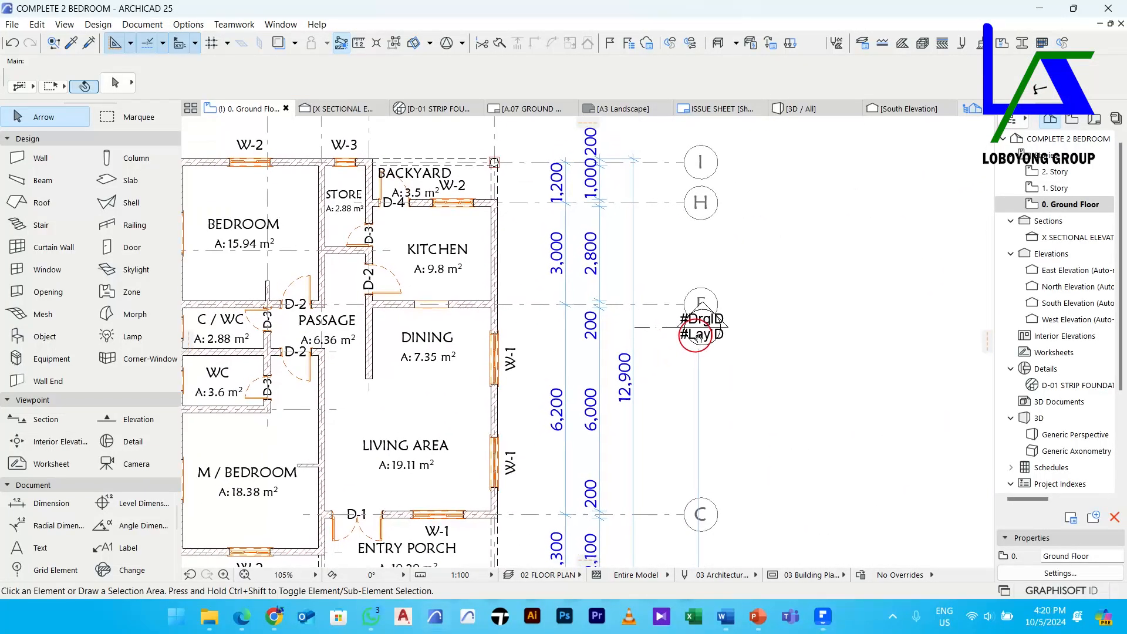
{"action": "scroll", "coordinate": [685, 329], "scroll_direction": "down", "scroll_amount": 3}
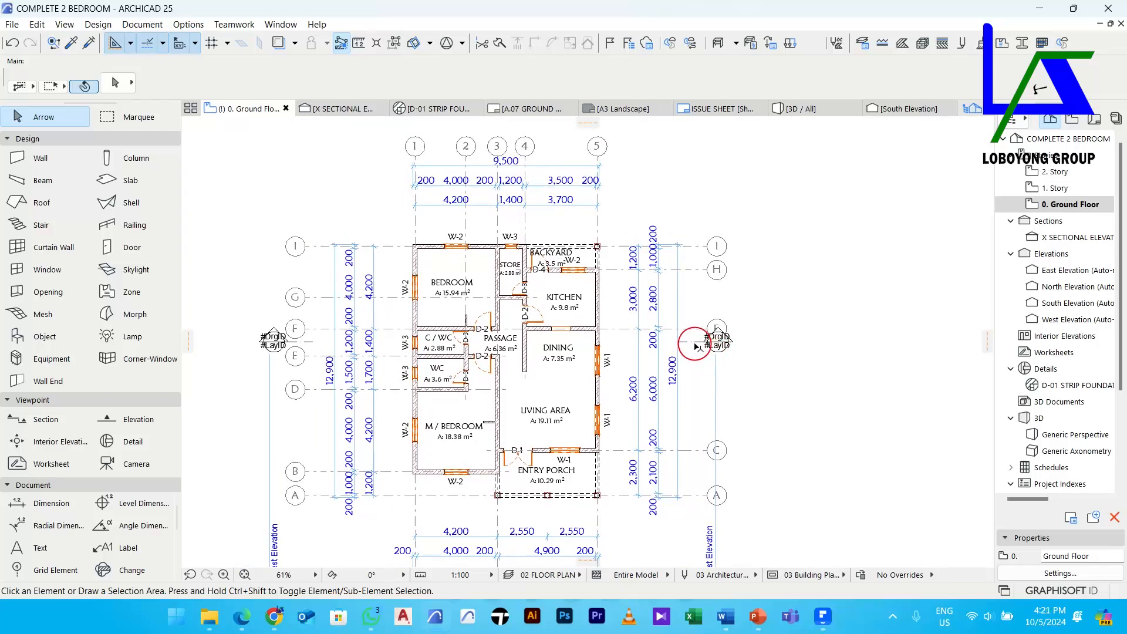
Draw a vertical section line about 25.7 m long through the kitchen, dining, living area and entry porch, looking east
{"action": "left_click", "coordinate": [684, 339], "text": "alt"}
{"action": "scroll", "coordinate": [679, 333], "scroll_direction": "down", "scroll_amount": 3}
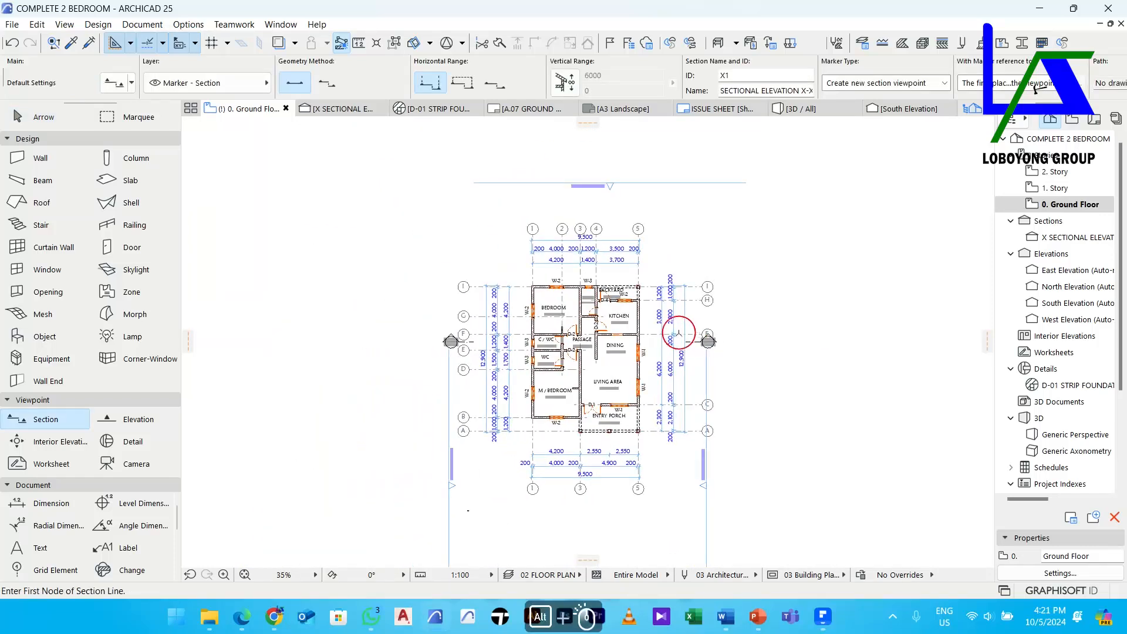
{"action": "left_click", "coordinate": [603, 211]}
{"action": "scroll", "coordinate": [620, 358], "scroll_direction": "down", "scroll_amount": 2}
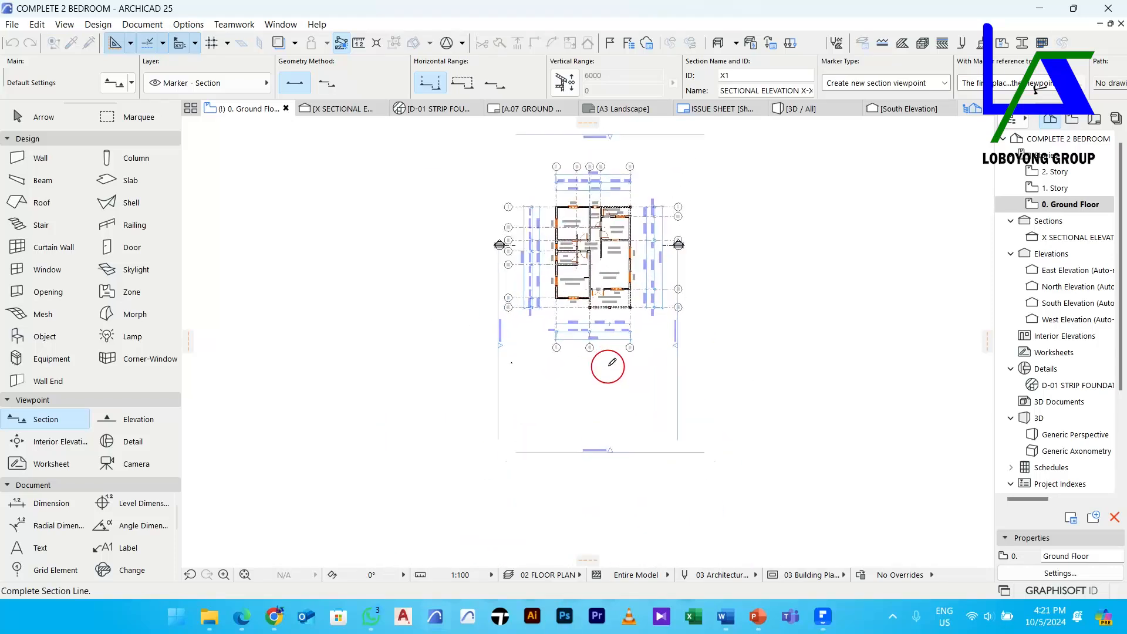
{"action": "scroll", "coordinate": [610, 357], "scroll_direction": "up", "scroll_amount": 2}
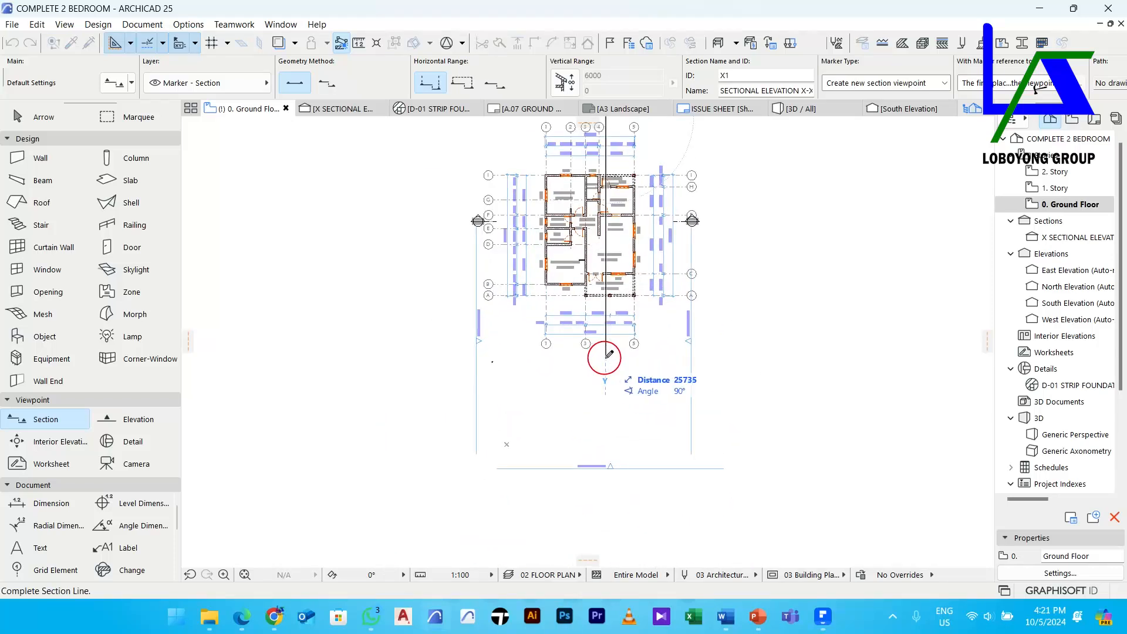
{"action": "left_click", "coordinate": [608, 355]}
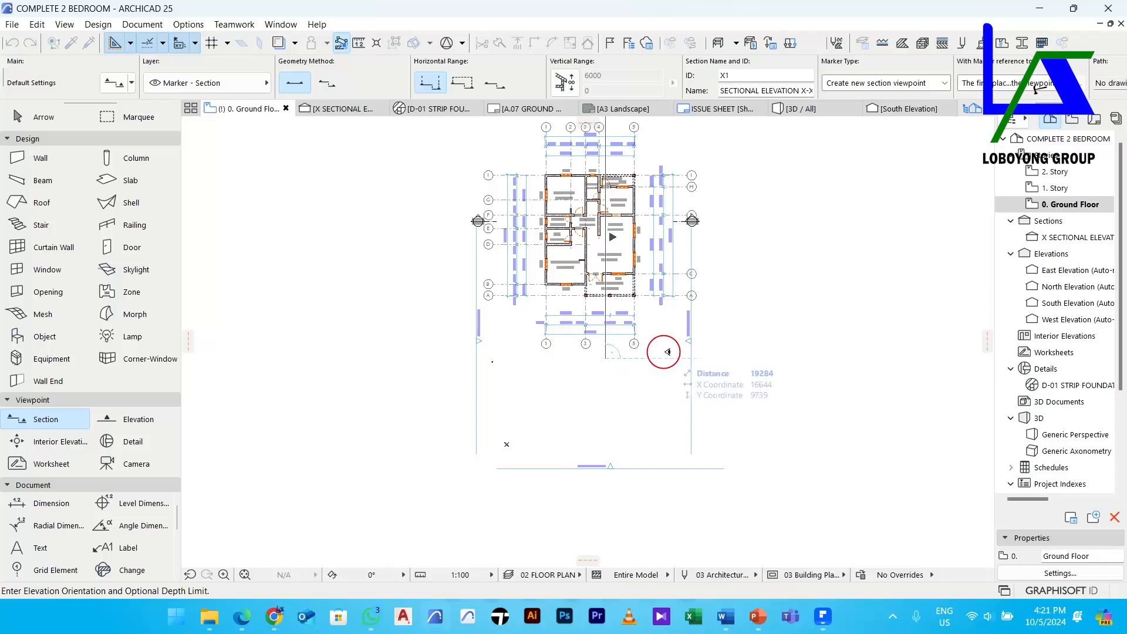
{"action": "left_click", "coordinate": [666, 352]}
{"action": "scroll", "coordinate": [652, 317], "scroll_direction": "up", "scroll_amount": 3}
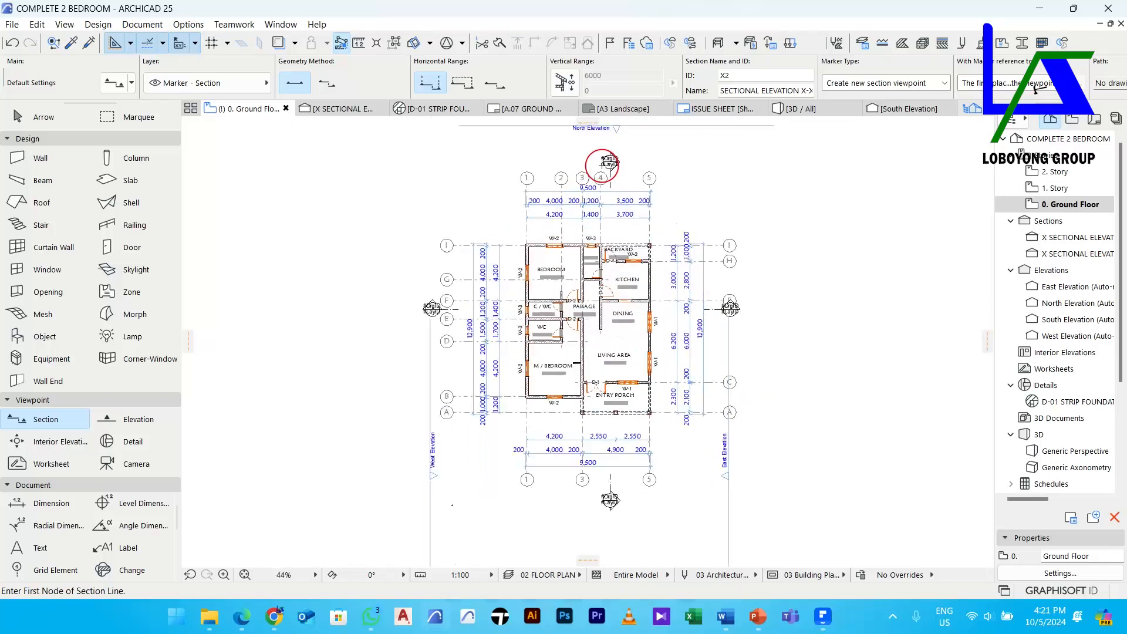
{"action": "scroll", "coordinate": [610, 163], "scroll_direction": "up", "scroll_amount": 3}
{"action": "key", "text": "Escape"}
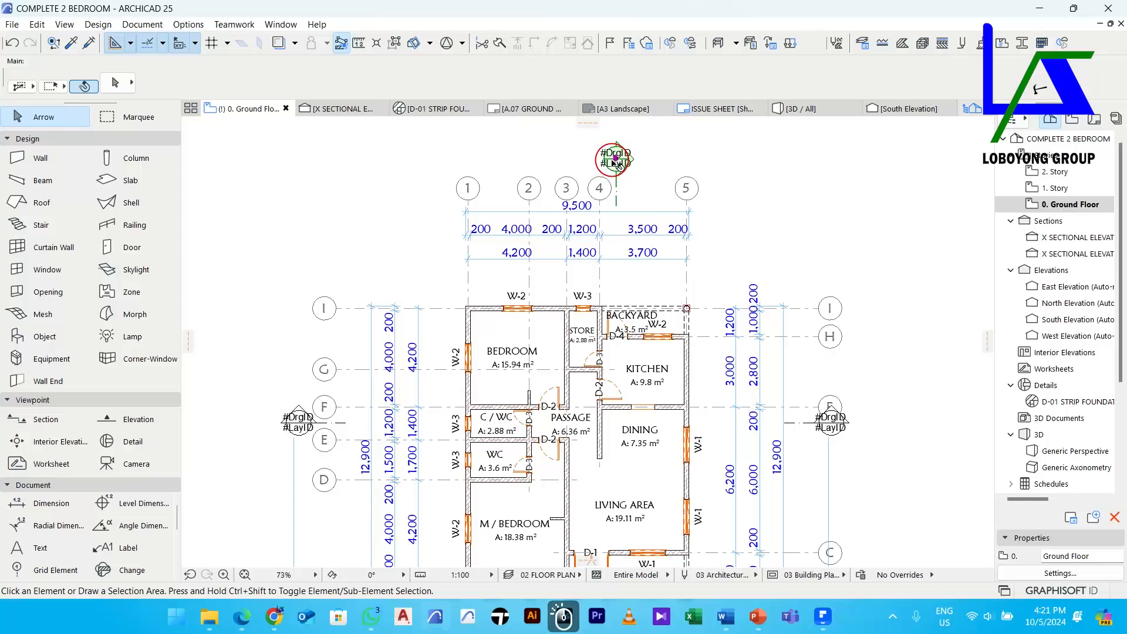
Set the new vertical section's ID to Y and its name to SECTIONAL ELEVATION Y-Y
{"action": "left_click", "coordinate": [615, 163]}
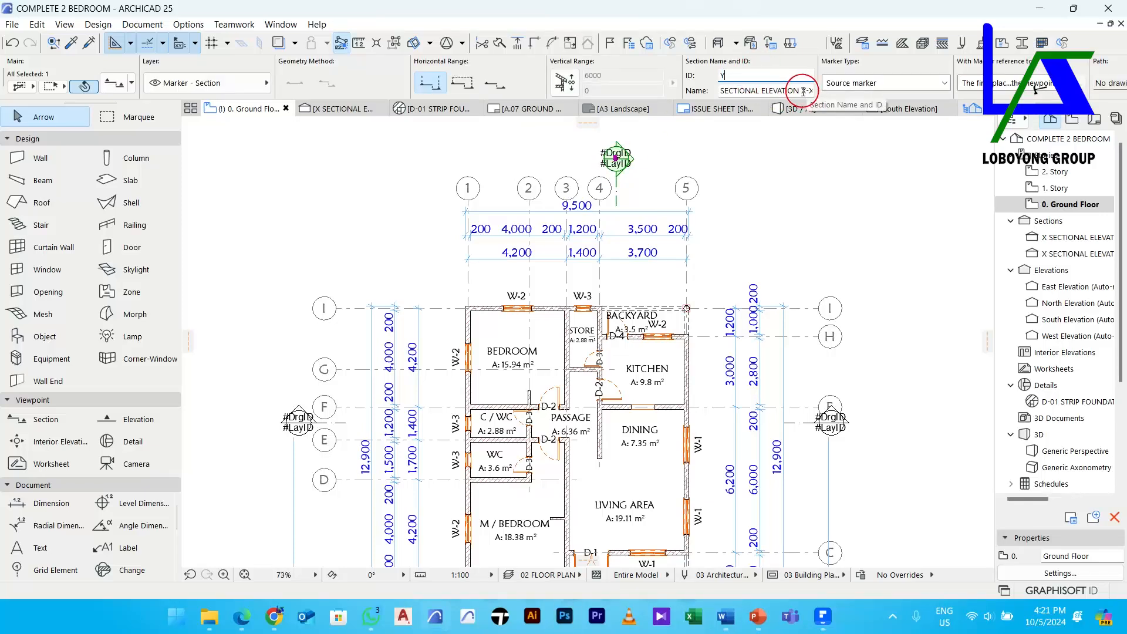
{"action": "left_click_drag", "start_coordinate": [803, 91], "coordinate": [824, 91]}
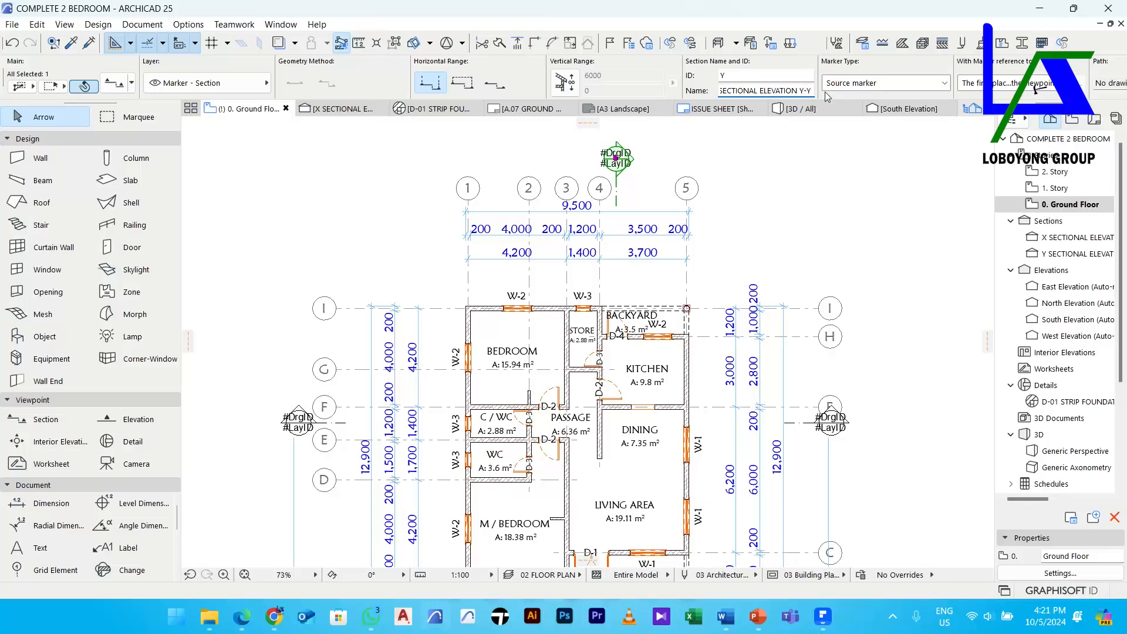
{"action": "left_click", "coordinate": [795, 187]}
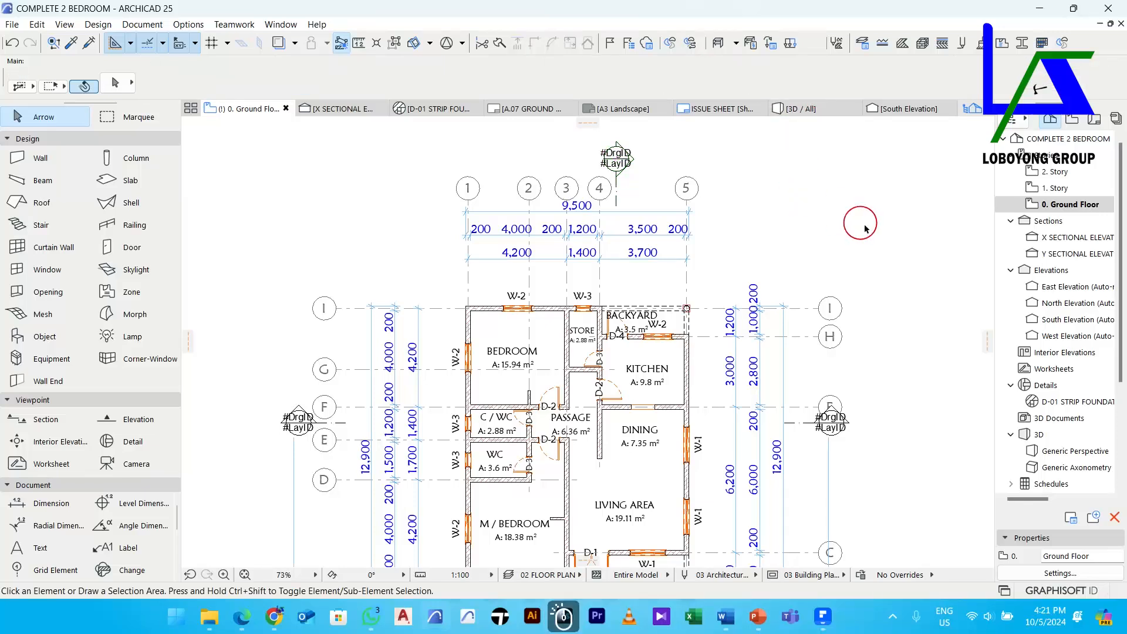
Open the Y sectional elevation and apply the 04 SECTIONS layer combination to it
{"action": "double_click", "coordinate": [1051, 253]}
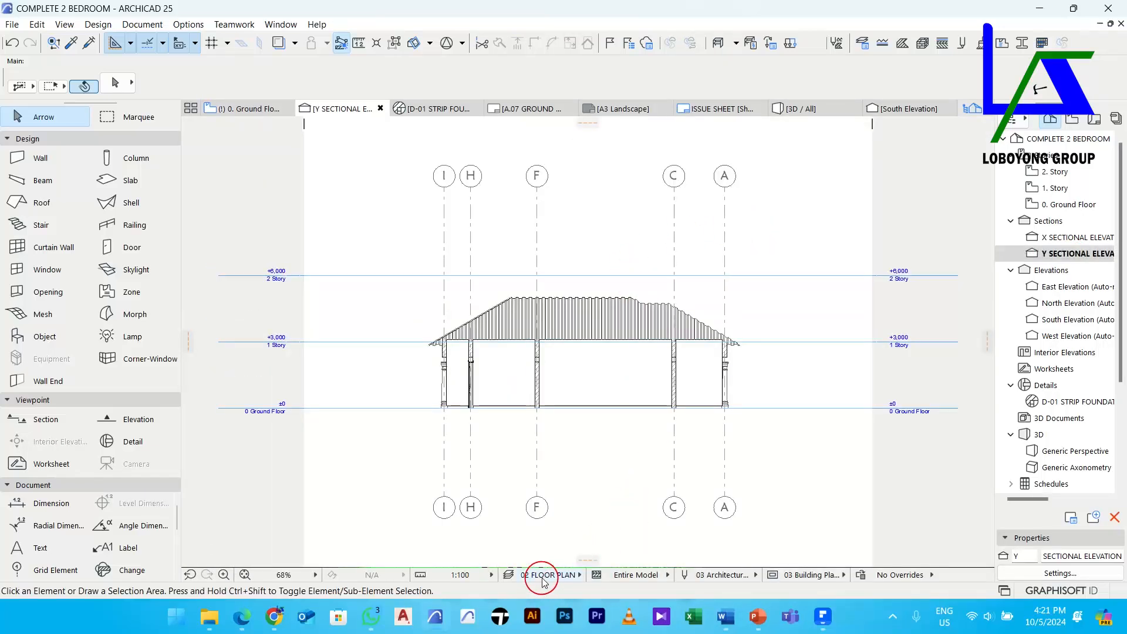
{"action": "left_click", "coordinate": [543, 579]}
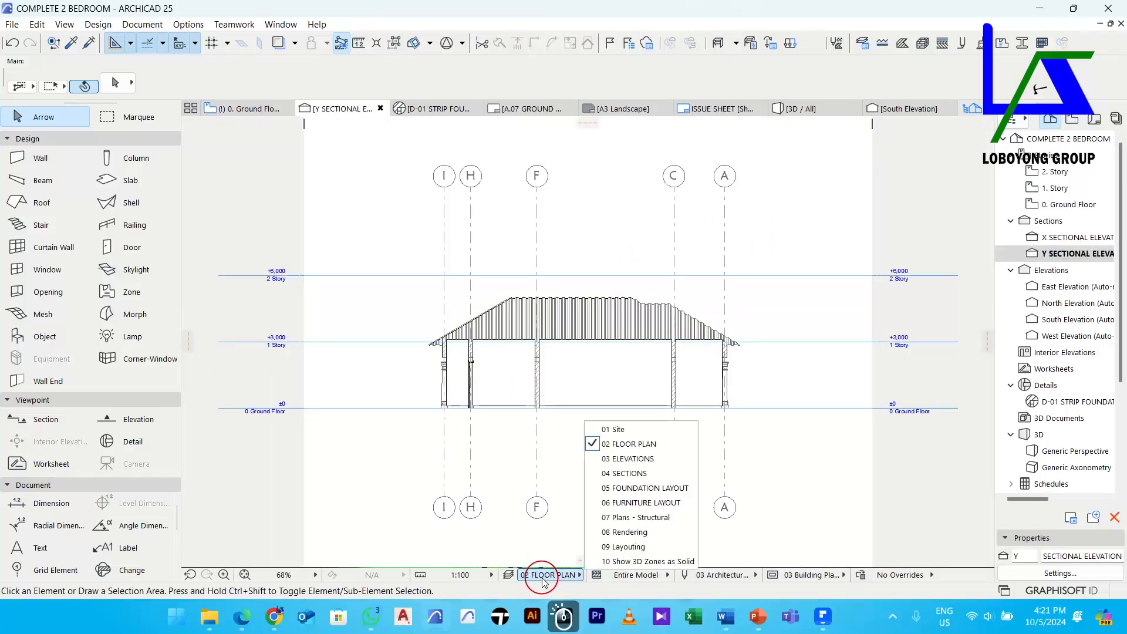
{"action": "left_click", "coordinate": [631, 476]}
{"action": "middle_click_drag", "start_coordinate": [625, 478], "coordinate": [586, 411]}
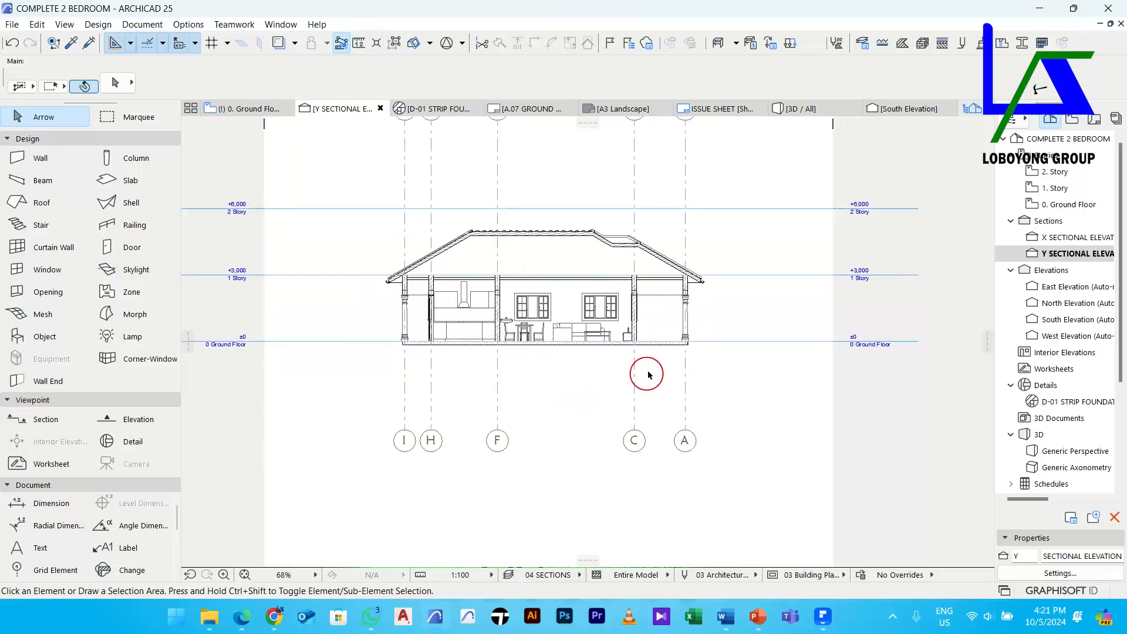
{"action": "scroll", "coordinate": [488, 258], "scroll_direction": "up", "scroll_amount": 3}
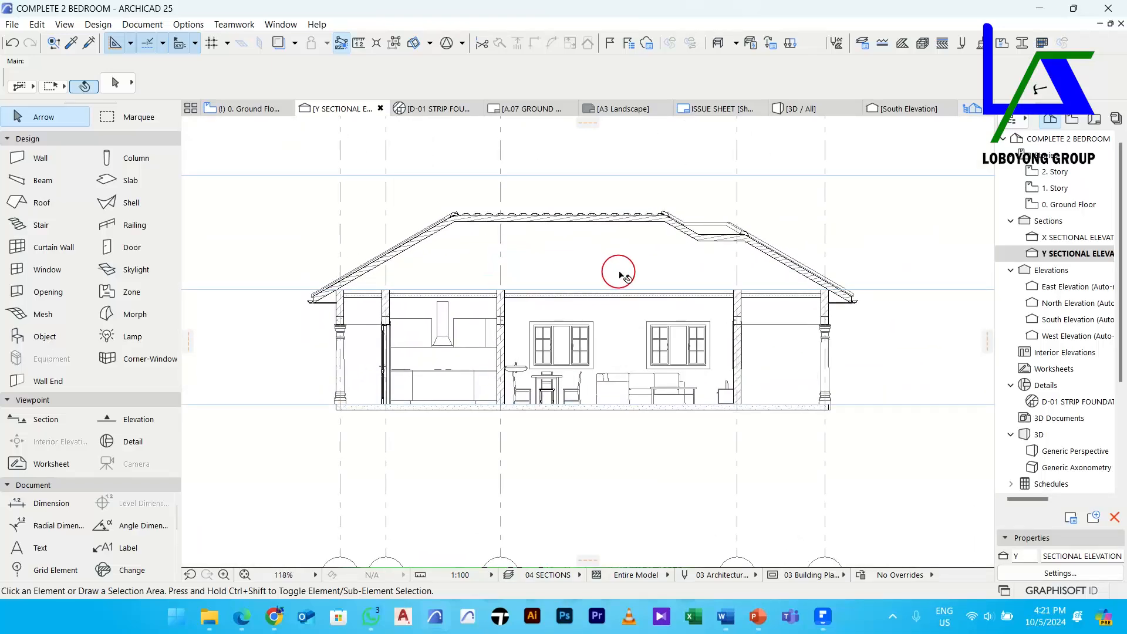
{"action": "middle_click_drag", "start_coordinate": [620, 273], "coordinate": [599, 260]}
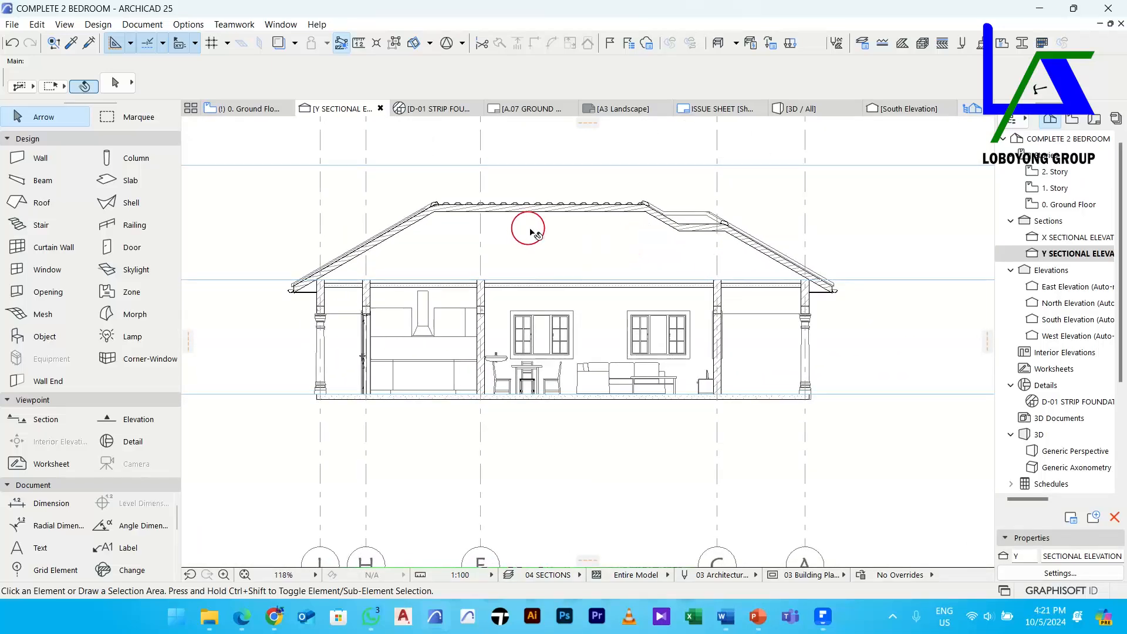
{"action": "scroll", "coordinate": [579, 259], "scroll_direction": "up", "scroll_amount": 2}
{"action": "scroll", "coordinate": [582, 258], "scroll_direction": "down", "scroll_amount": 2}
{"action": "middle_click_drag", "start_coordinate": [608, 263], "coordinate": [564, 270]}
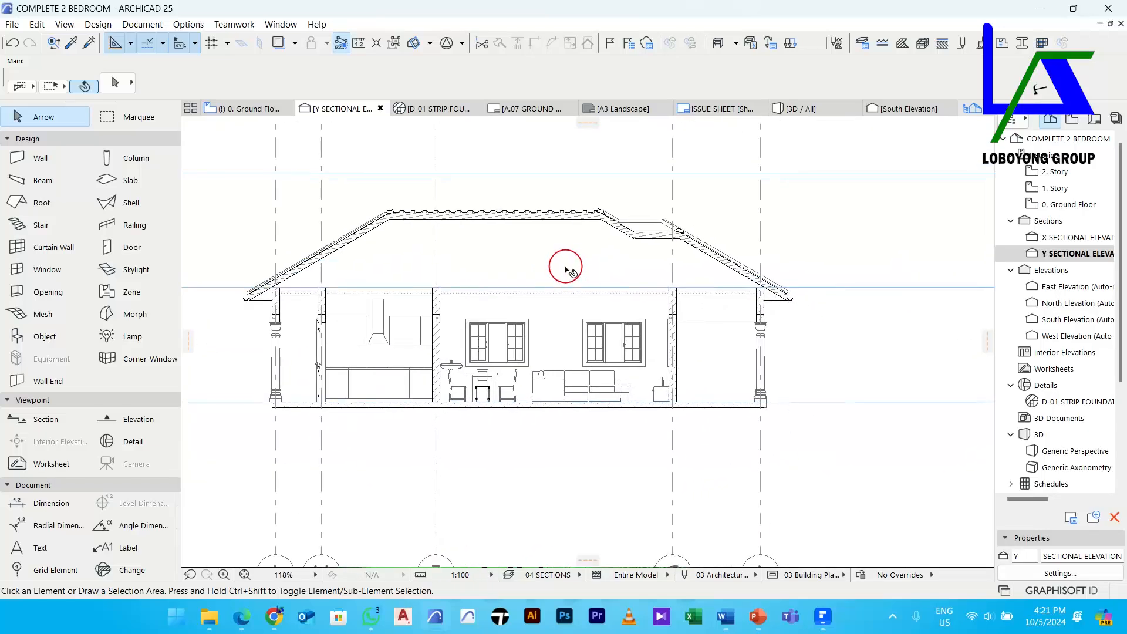
Copy the grouped roof truss member fills from the X sectional elevation
{"action": "left_click", "coordinate": [1069, 238]}
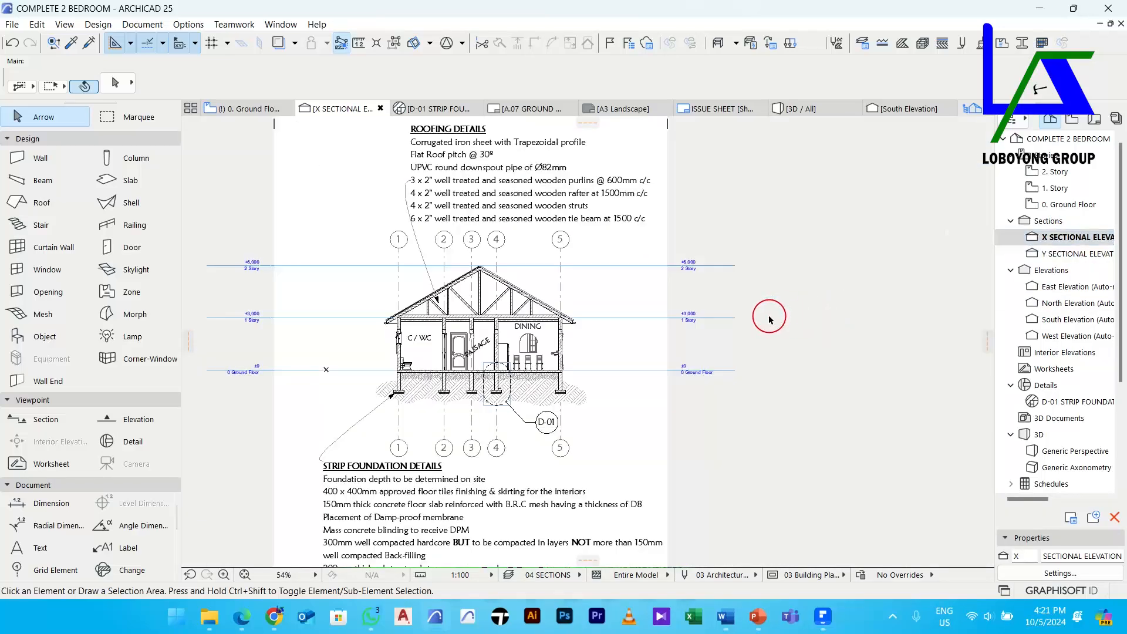
{"action": "scroll", "coordinate": [454, 308], "scroll_direction": "up", "scroll_amount": 5}
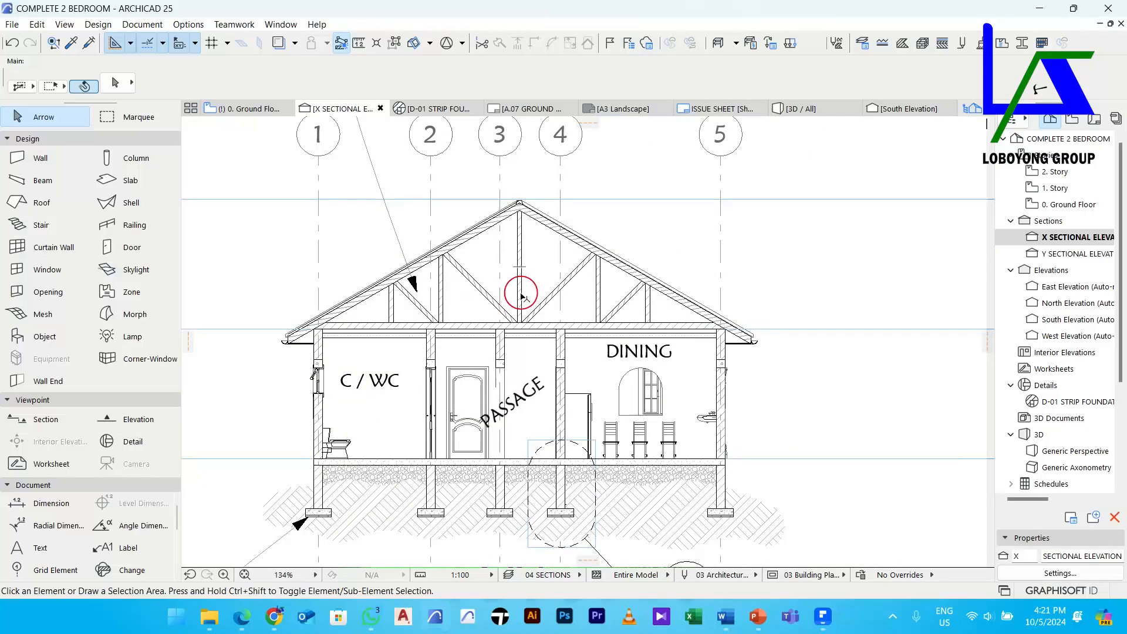
{"action": "left_click", "coordinate": [520, 295]}
{"action": "key", "text": "ctrl+c"}
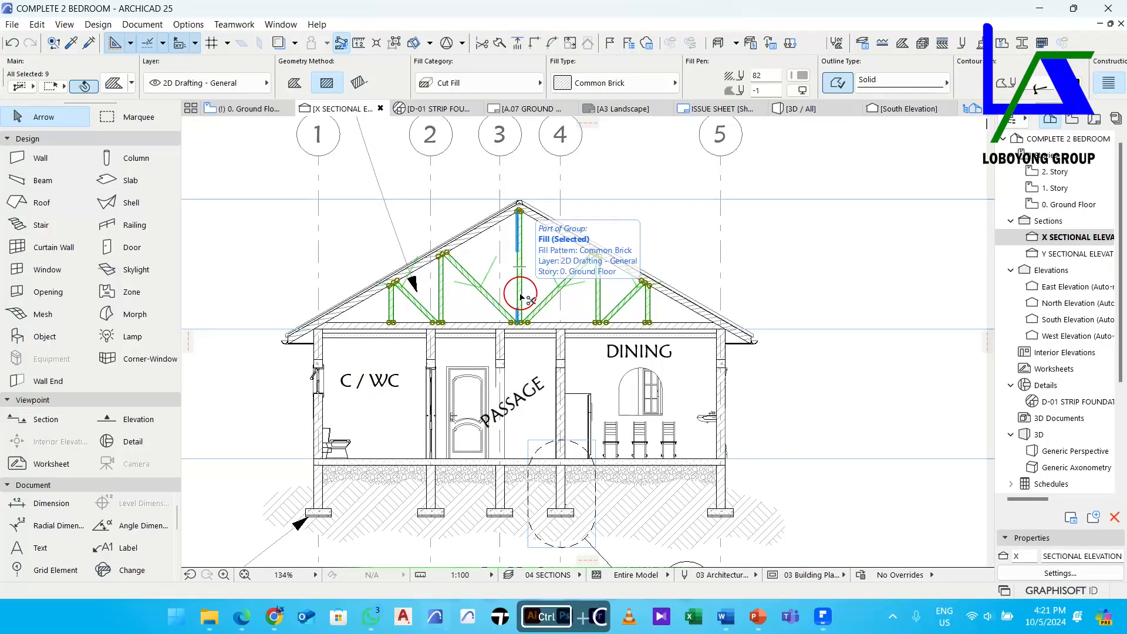
Paste the truss members into the Y sectional elevation and place them clear of the roof, just above the 2 Story level line
{"action": "double_click", "coordinate": [1076, 253]}
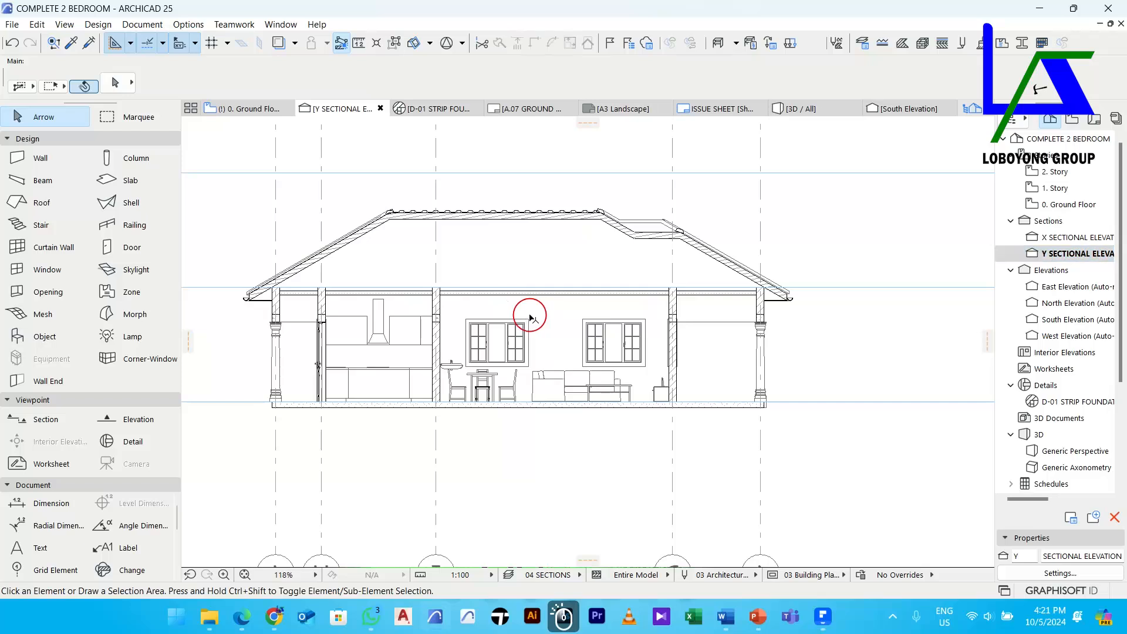
{"action": "middle_click_drag", "start_coordinate": [458, 281], "coordinate": [449, 317]}
{"action": "key", "text": "ctrl+v"}
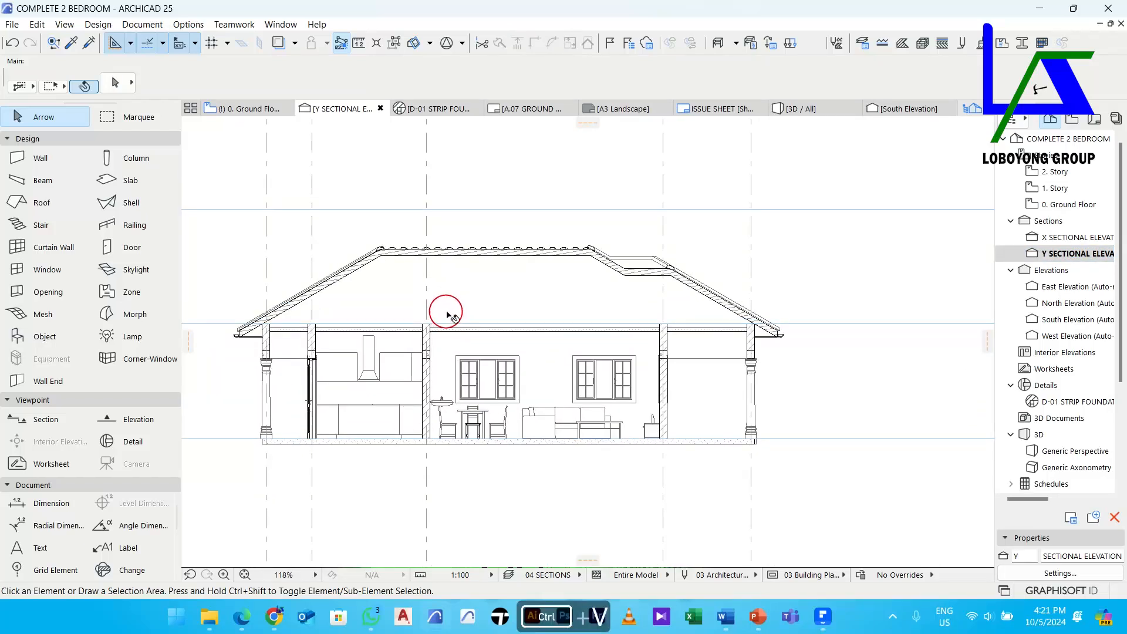
{"action": "left_click", "coordinate": [648, 317]}
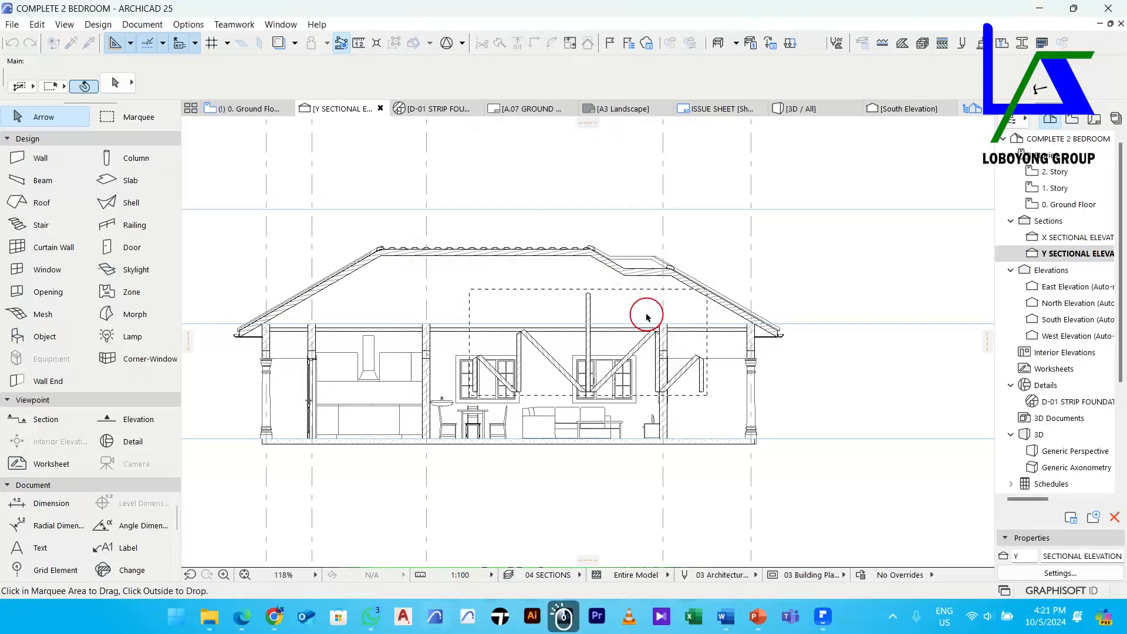
{"action": "left_click", "coordinate": [595, 316]}
{"action": "scroll", "coordinate": [606, 336], "scroll_direction": "down", "scroll_amount": 2}
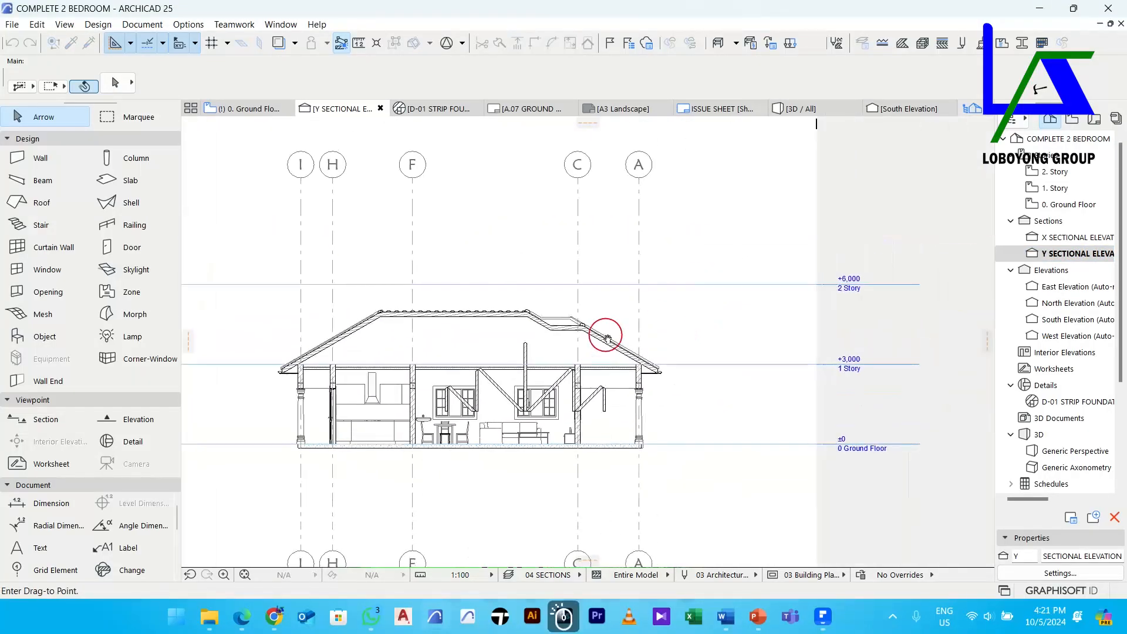
{"action": "left_click", "coordinate": [750, 237]}
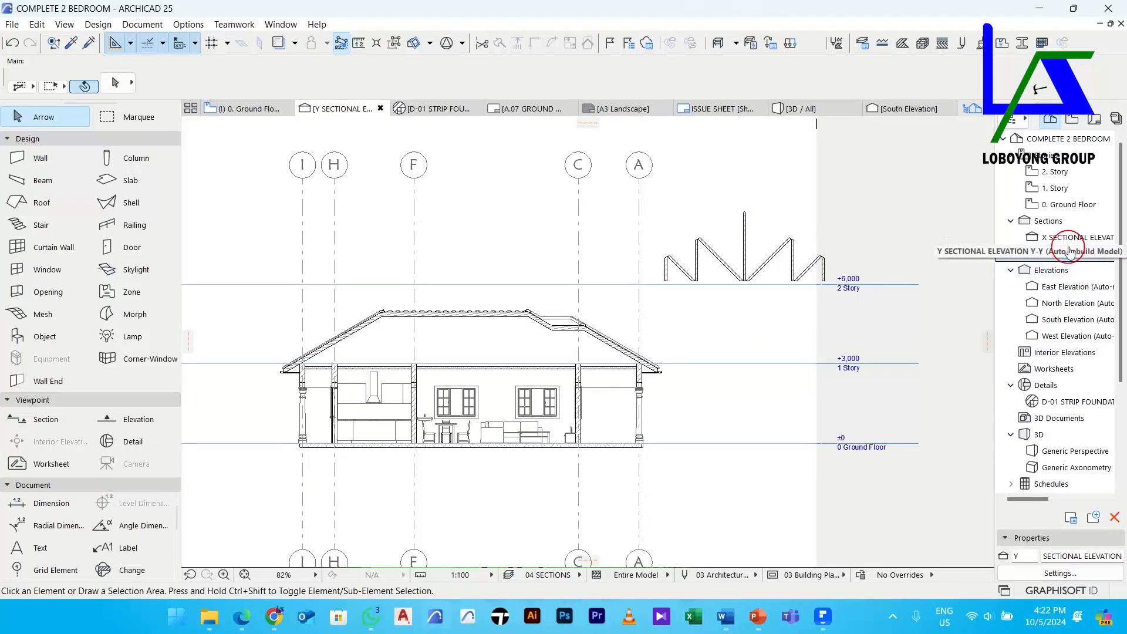
Copy the grouped strip foundation, hardcore and earth fills from the X sectional elevation
{"action": "double_click", "coordinate": [1050, 237]}
{"action": "scroll", "coordinate": [694, 420], "scroll_direction": "up", "scroll_amount": 4}
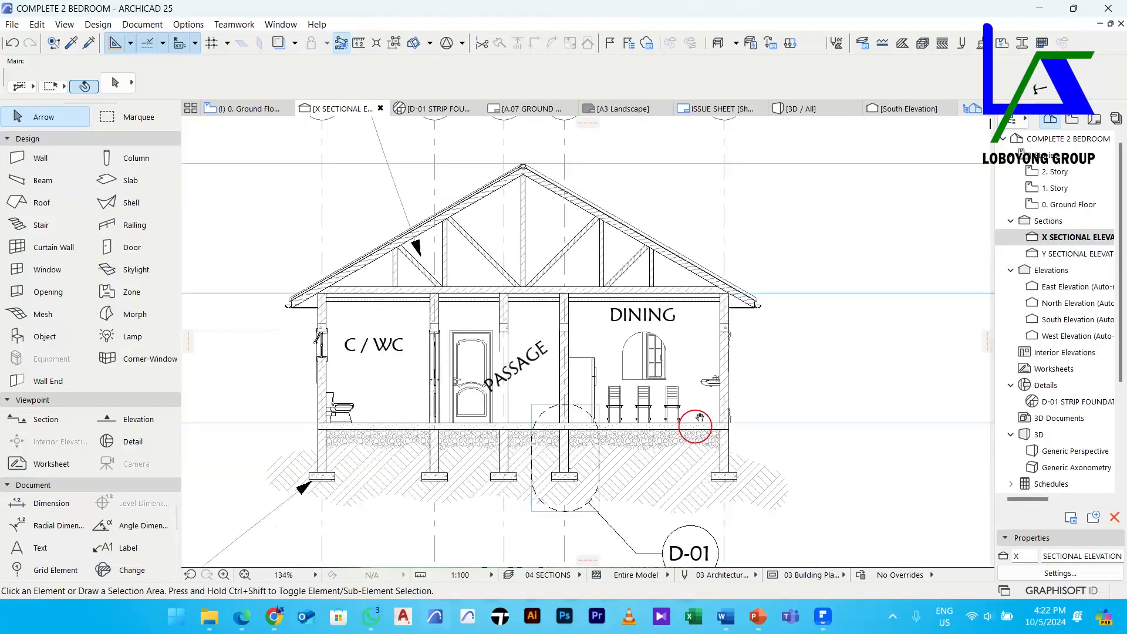
{"action": "left_click", "coordinate": [777, 355]}
{"action": "left_click", "coordinate": [681, 397]}
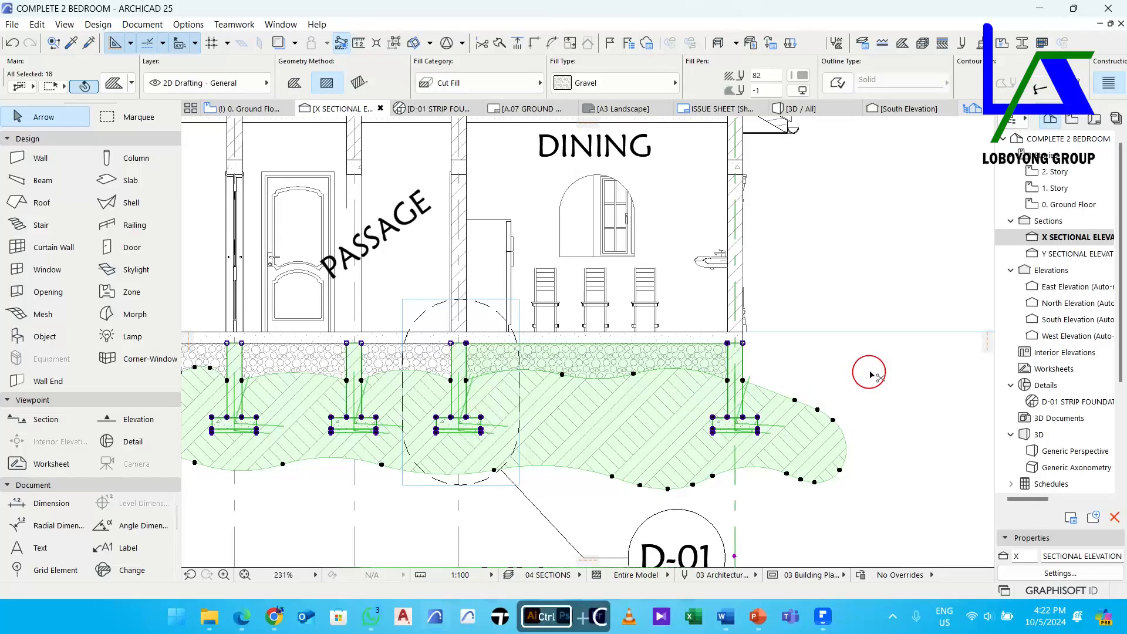
Paste the foundation fills at the centre of the Y sectional elevation view and move them outside the section limits, east of the level labels
{"action": "double_click", "coordinate": [1056, 253]}
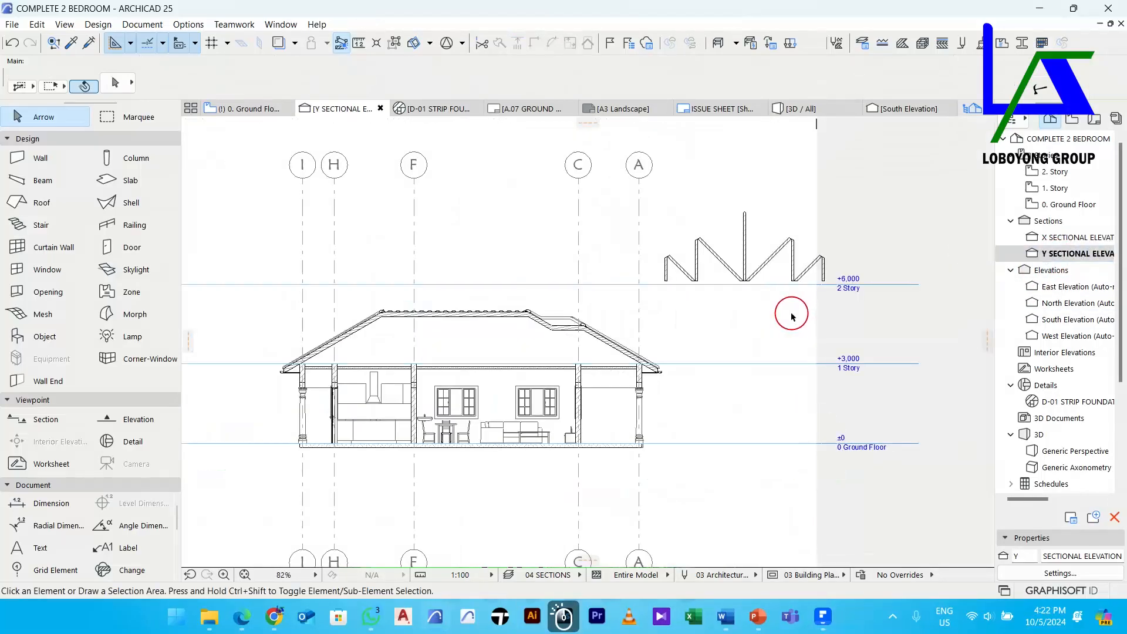
{"action": "key", "text": "ctrl+v"}
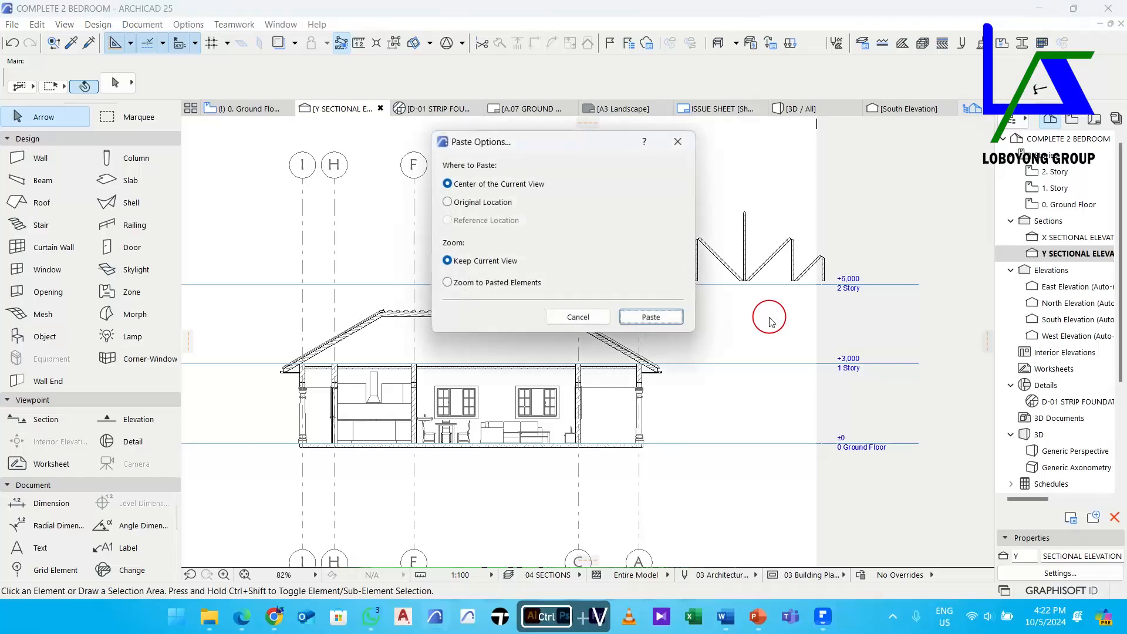
{"action": "left_click", "coordinate": [680, 318]}
{"action": "left_click", "coordinate": [701, 411]}
{"action": "scroll", "coordinate": [788, 390], "scroll_direction": "down", "scroll_amount": 3}
{"action": "middle_click_drag", "start_coordinate": [789, 392], "coordinate": [609, 385]}
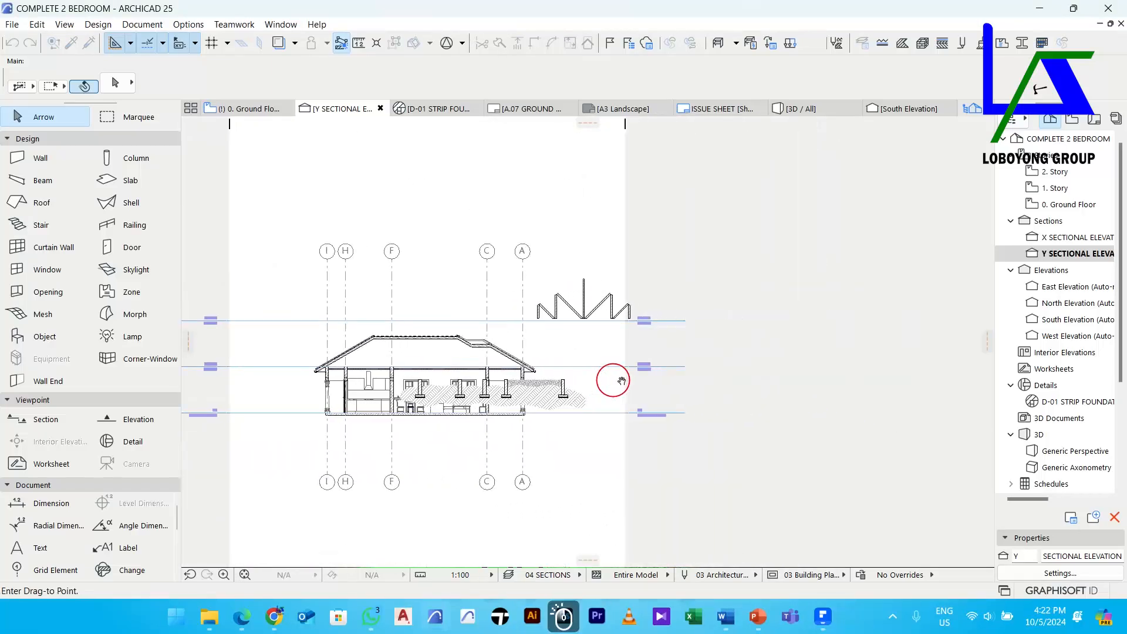
{"action": "left_click", "coordinate": [833, 333]}
{"action": "middle_click_drag", "start_coordinate": [793, 358], "coordinate": [650, 328]}
{"action": "left_click", "coordinate": [657, 425]}
{"action": "middle_click_drag", "start_coordinate": [560, 391], "coordinate": [741, 363]}
{"action": "scroll", "coordinate": [765, 311], "scroll_direction": "up", "scroll_amount": 5}
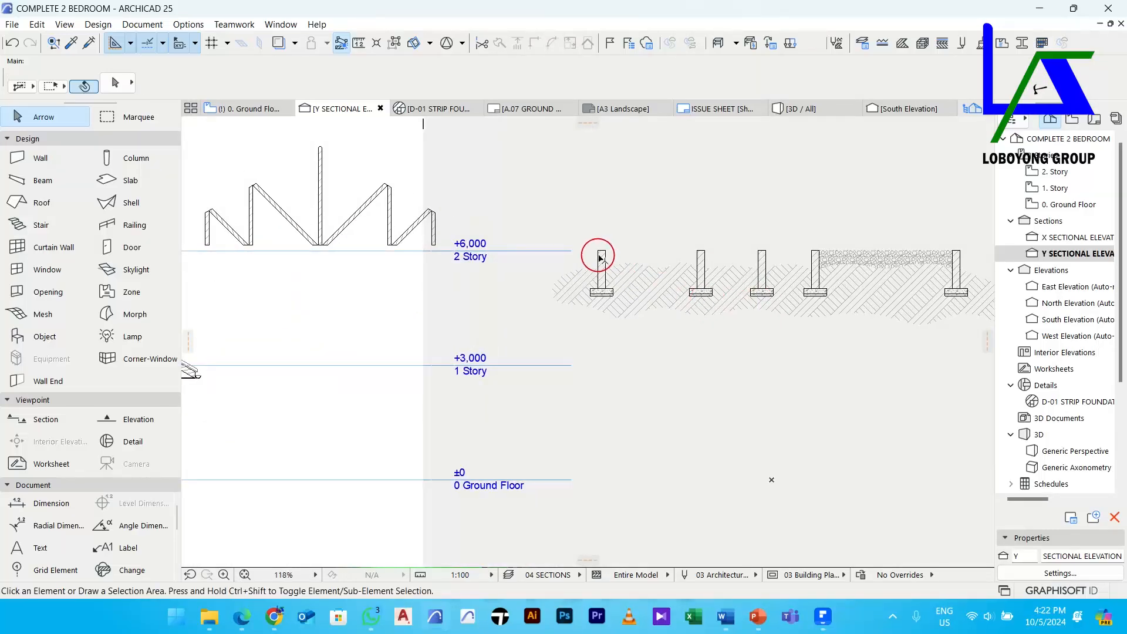
Suspend grouping, move the westernmost pasted foundation's wall, footing and blinding fills clear below the other pasted fills, and group these three
{"action": "left_click", "coordinate": [395, 46]}
{"action": "scroll", "coordinate": [708, 246], "scroll_direction": "down", "scroll_amount": 3}
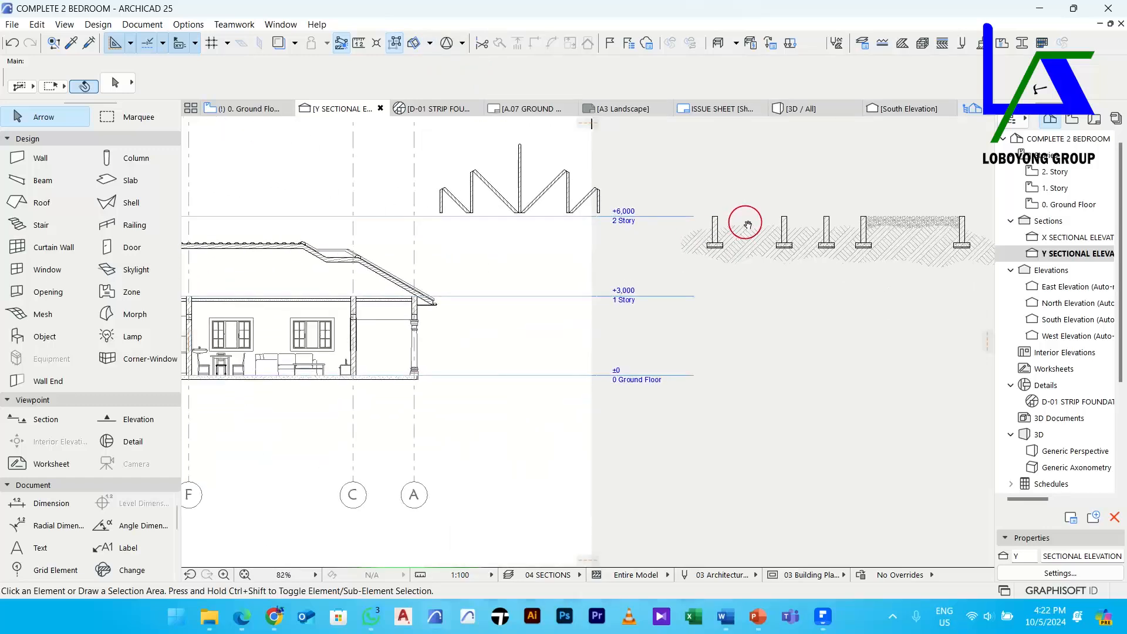
{"action": "scroll", "coordinate": [646, 242], "scroll_direction": "up", "scroll_amount": 3}
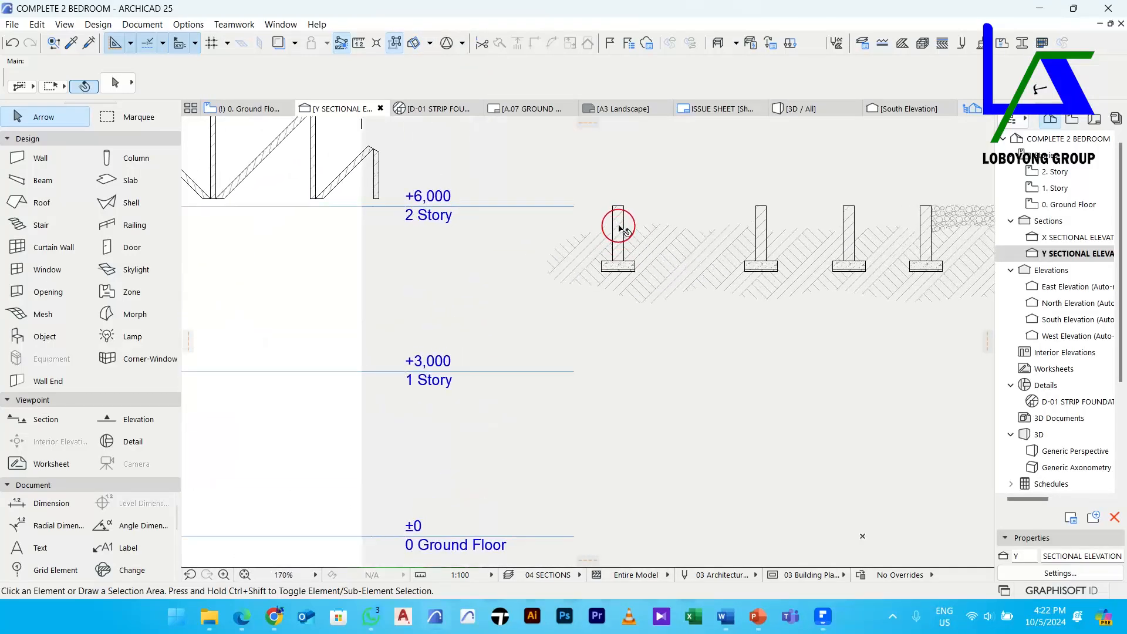
{"action": "left_click", "coordinate": [616, 249]}
{"action": "scroll", "coordinate": [643, 270], "scroll_direction": "up", "scroll_amount": 5}
{"action": "left_click", "coordinate": [648, 281], "text": "shift"}
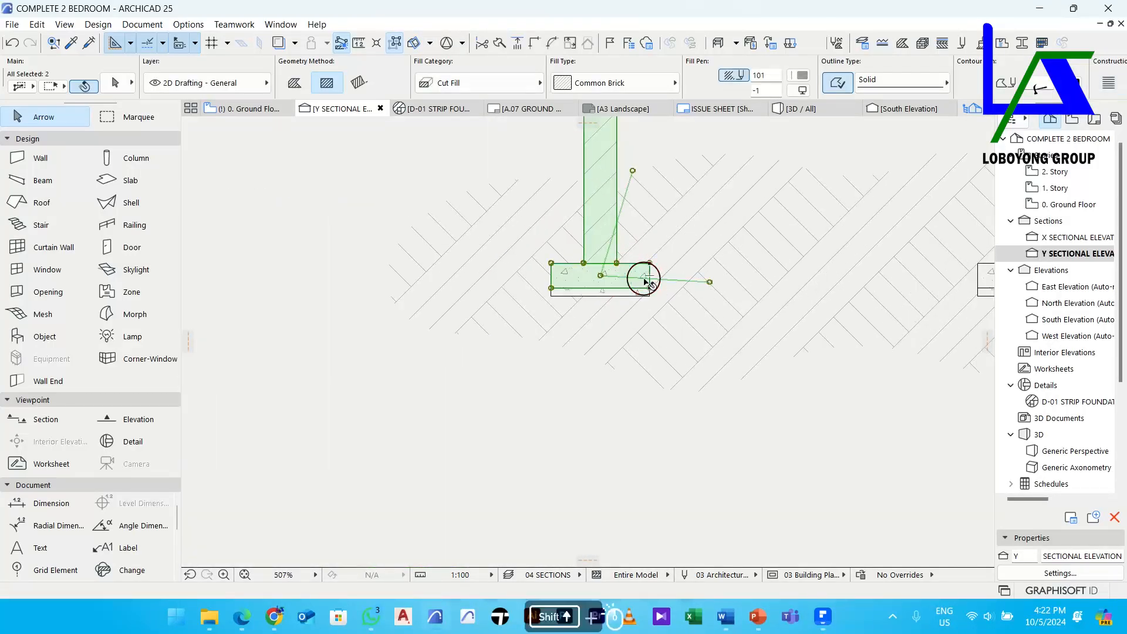
{"action": "scroll", "coordinate": [638, 292], "scroll_direction": "up", "scroll_amount": 5}
{"action": "scroll", "coordinate": [628, 297], "scroll_direction": "down", "scroll_amount": 10}
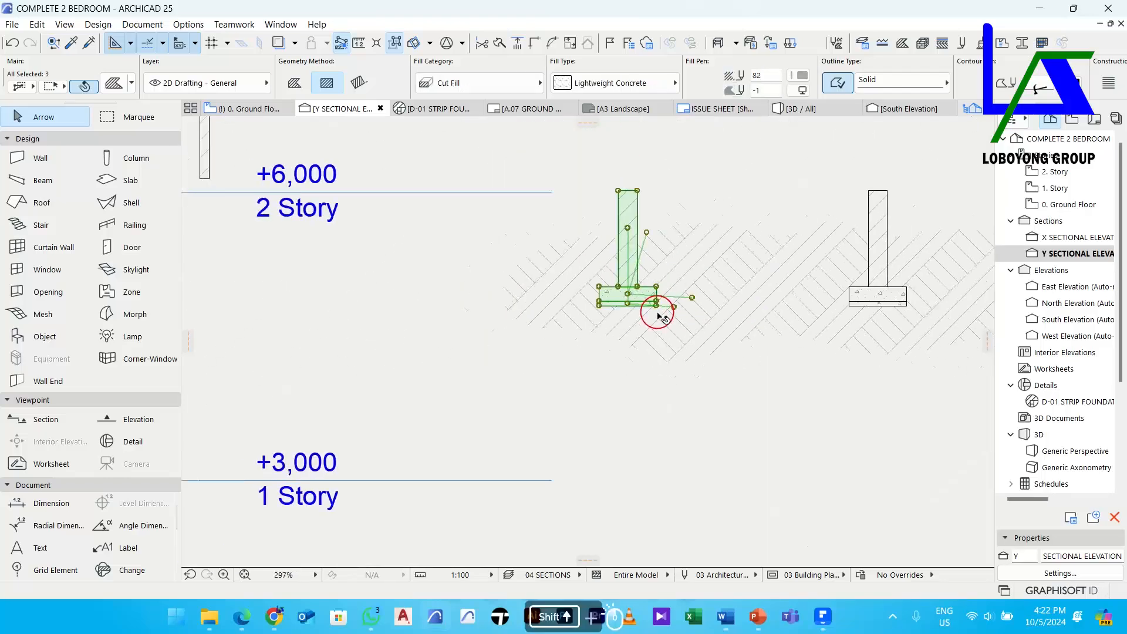
{"action": "key", "text": "ctrl+d"}
{"action": "left_click", "coordinate": [685, 382]}
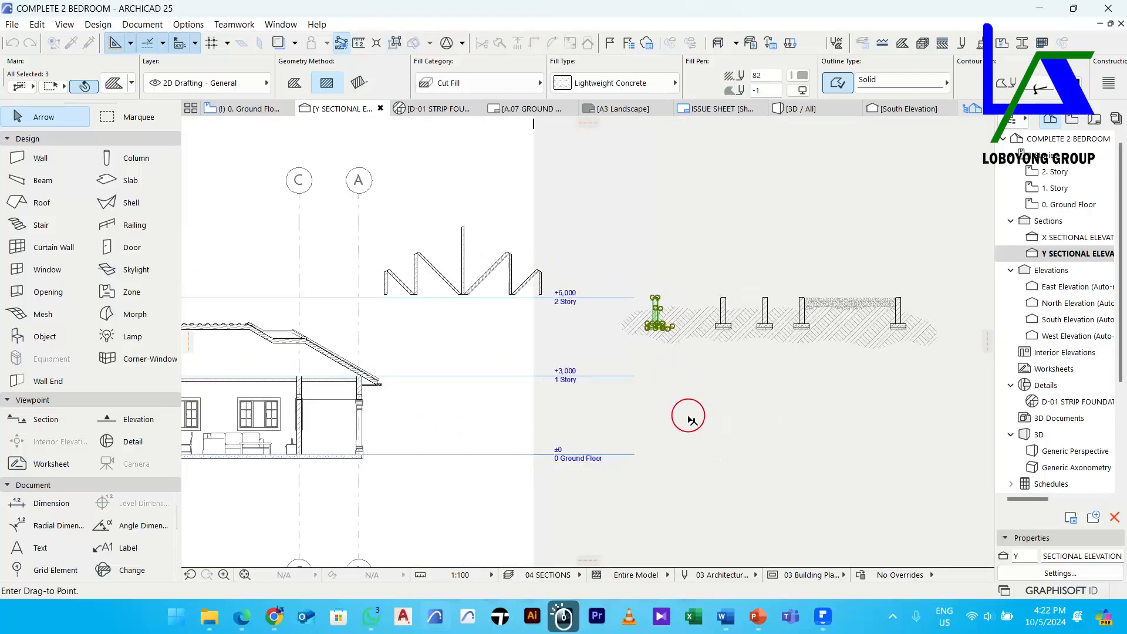
{"action": "scroll", "coordinate": [684, 410], "scroll_direction": "down", "scroll_amount": 5}
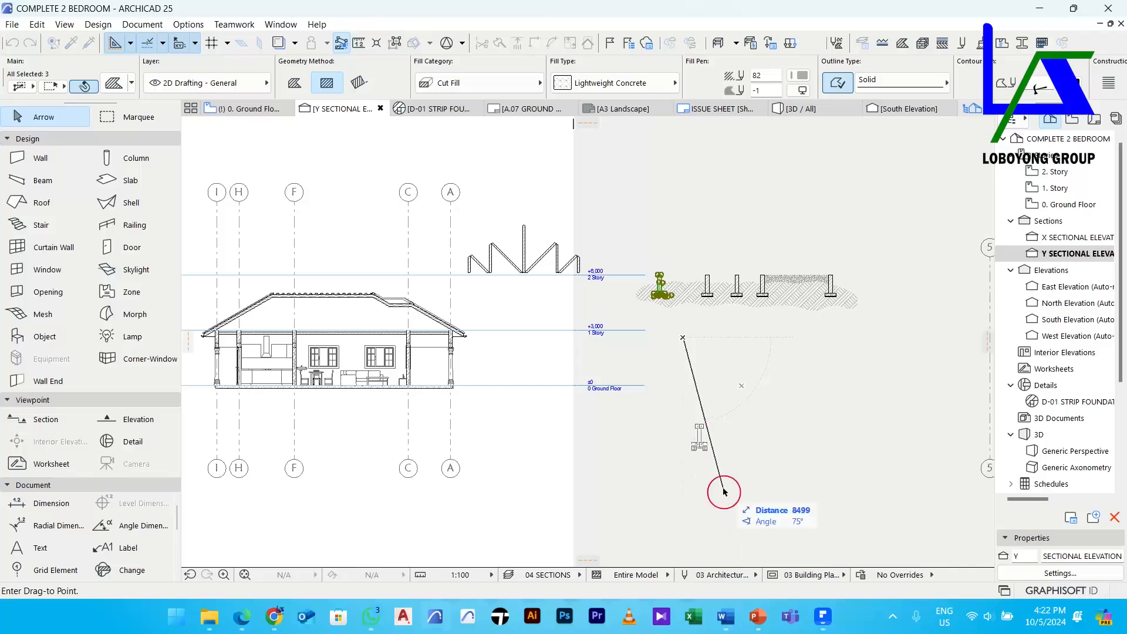
{"action": "left_click", "coordinate": [693, 360]}
{"action": "middle_click_drag", "start_coordinate": [670, 412], "coordinate": [718, 376]}
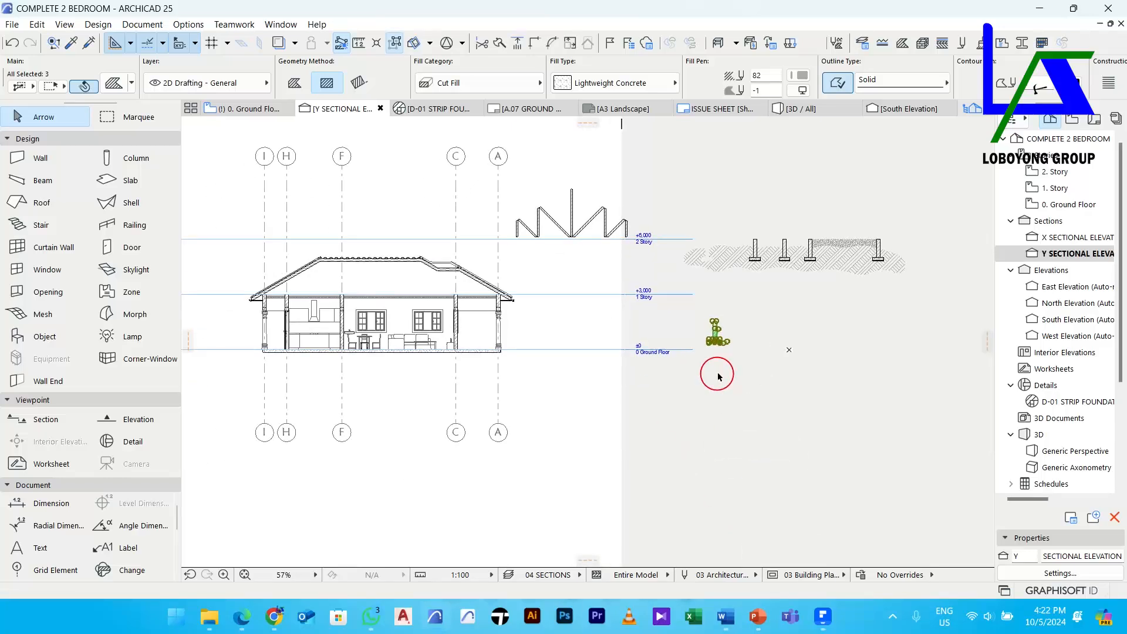
{"action": "key", "text": "ctrl+g"}
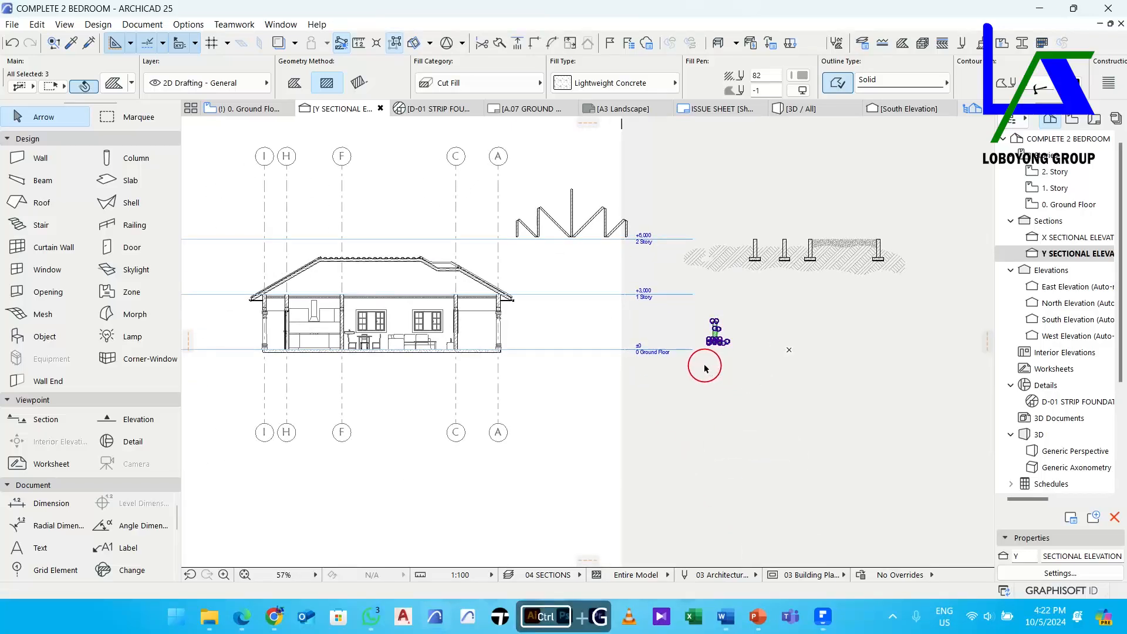
Move the grouped foundation by the wall's upper right corner to the underside of the slab, beneath the column on grid line A
{"action": "scroll", "coordinate": [706, 368], "scroll_direction": "up", "scroll_amount": 4}
{"action": "key", "text": "ctrl+d"}
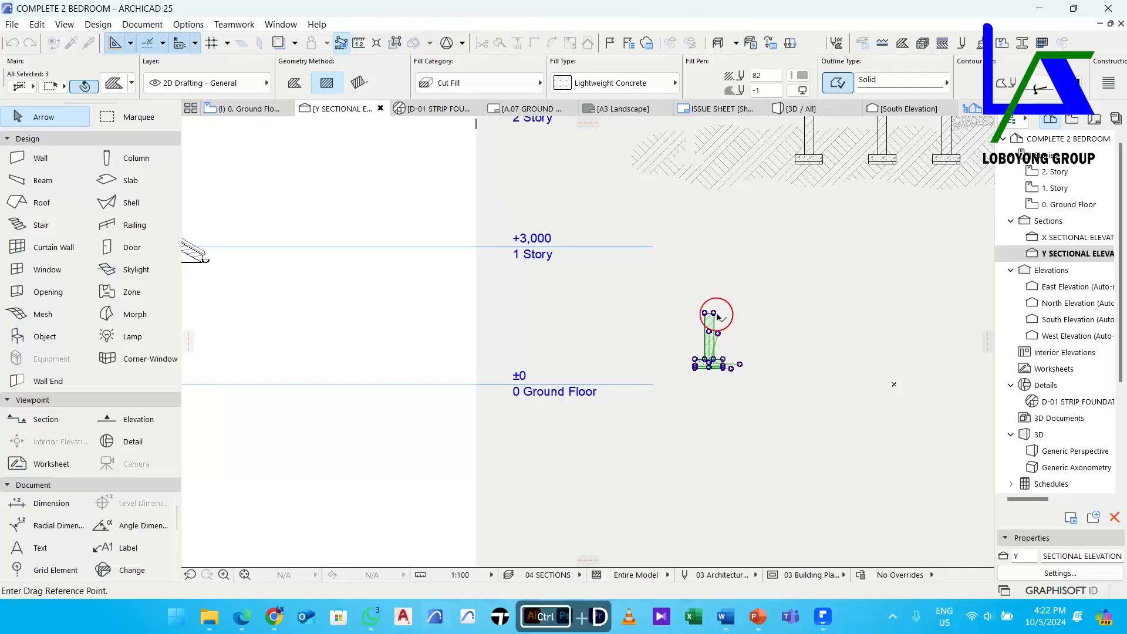
{"action": "scroll", "coordinate": [712, 315], "scroll_direction": "up", "scroll_amount": 4}
{"action": "left_click", "coordinate": [712, 315]}
{"action": "scroll", "coordinate": [712, 317], "scroll_direction": "down", "scroll_amount": 6}
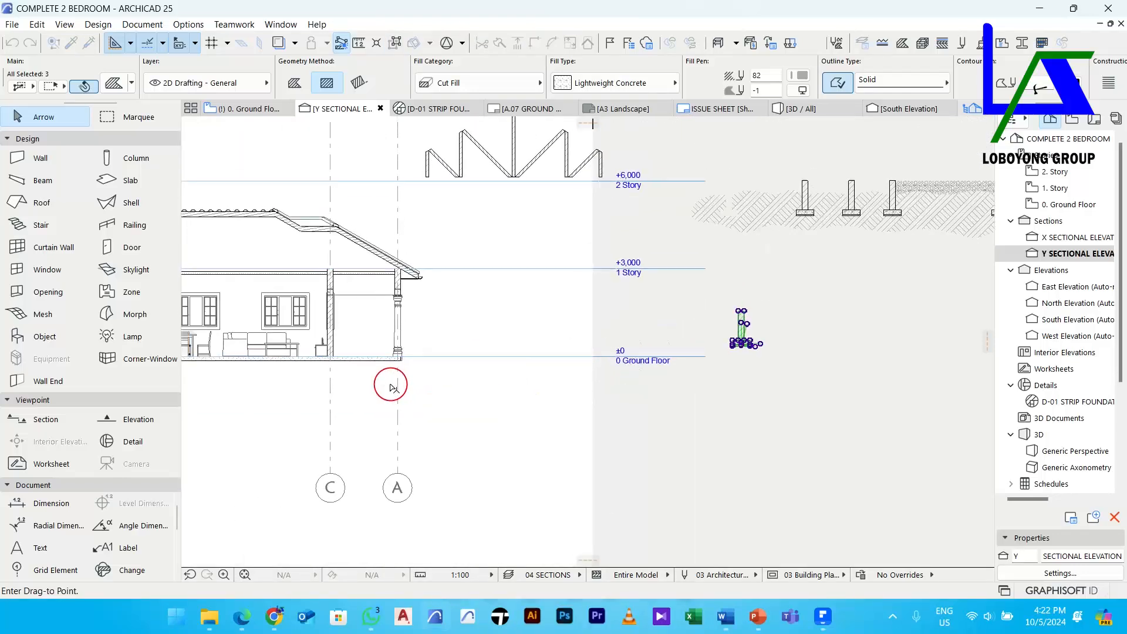
{"action": "scroll", "coordinate": [390, 370], "scroll_direction": "up", "scroll_amount": 10}
{"action": "left_click", "coordinate": [427, 294]}
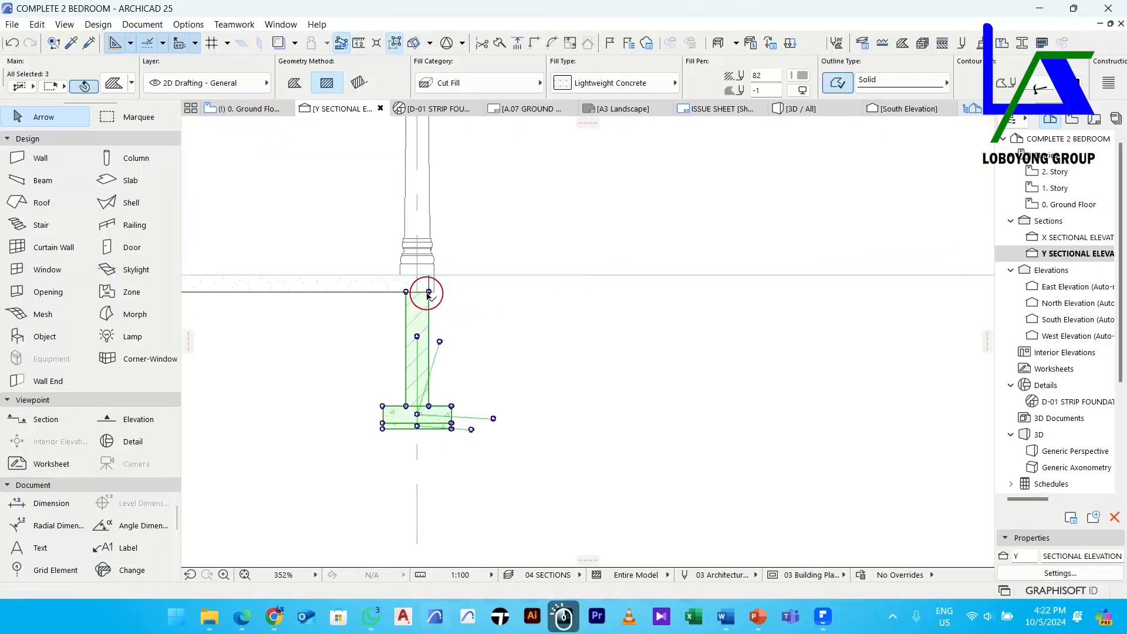
Start dragging multiple copies of the grid A foundation and place the first copy beneath the wall on grid line C
{"action": "scroll", "coordinate": [428, 299], "scroll_direction": "down", "scroll_amount": 8}
{"action": "right_click", "coordinate": [521, 232]}
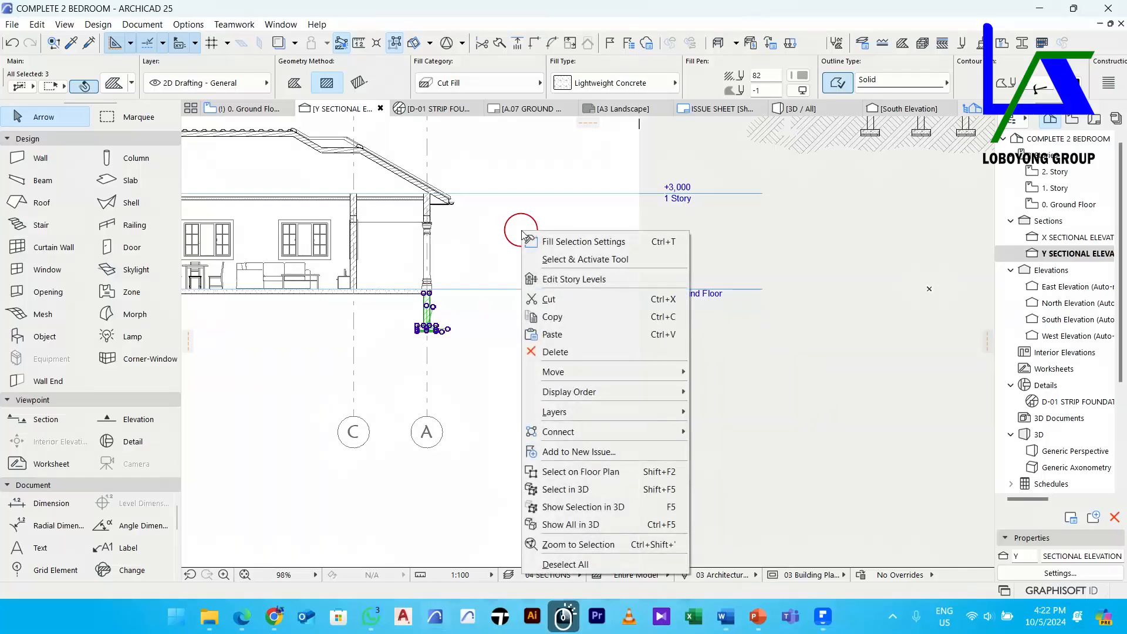
{"action": "mouse_move", "coordinate": [602, 373]}
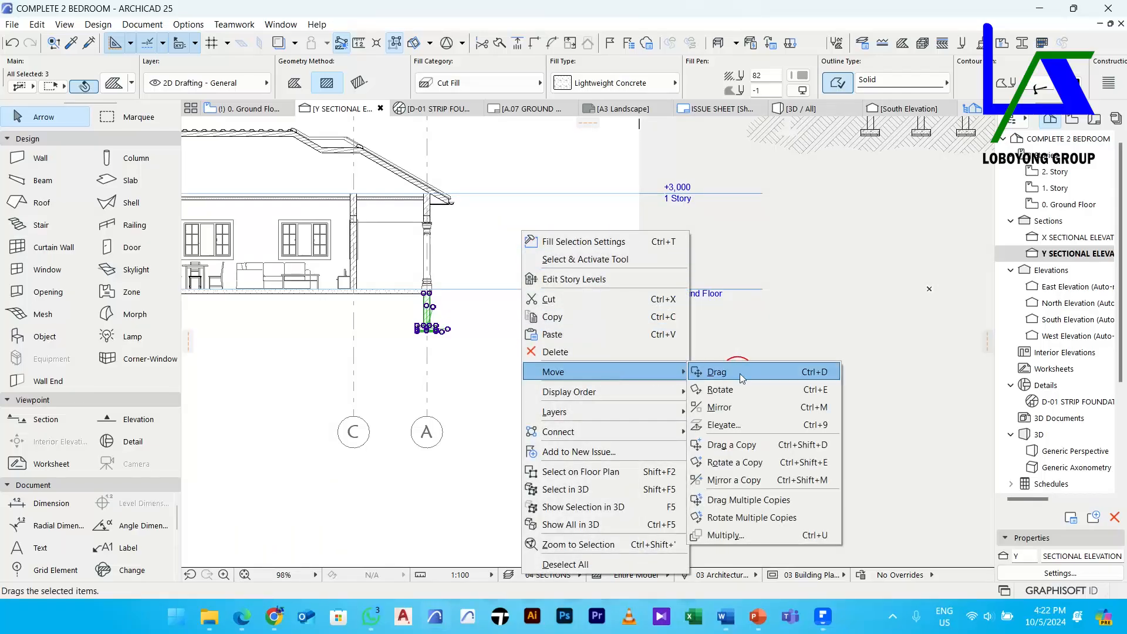
{"action": "left_click", "coordinate": [781, 502]}
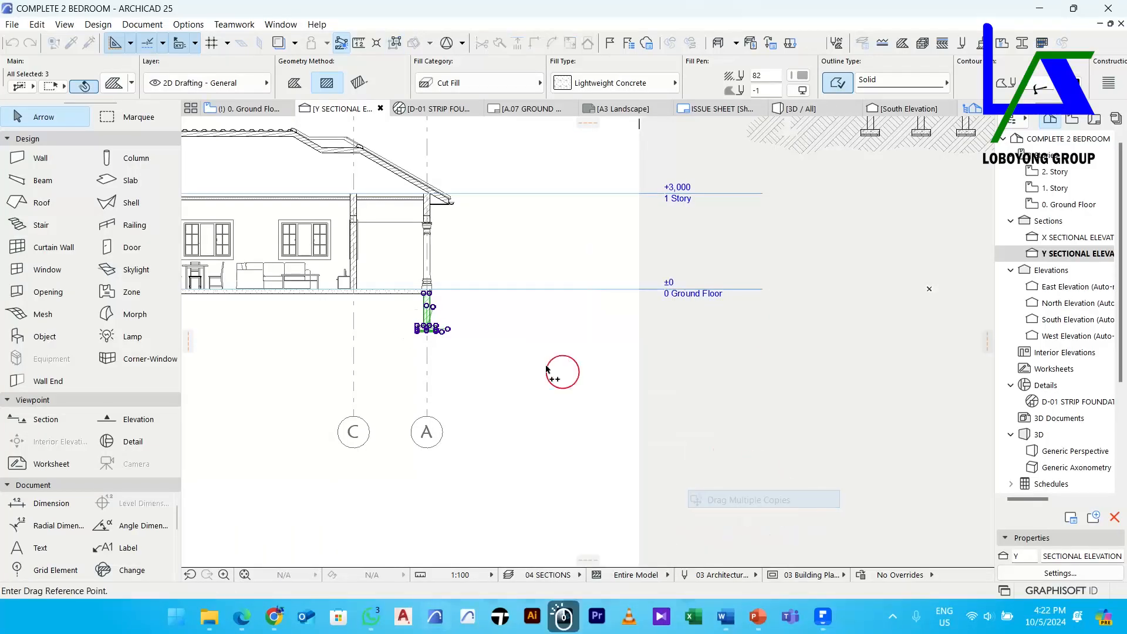
{"action": "scroll", "coordinate": [576, 352], "scroll_direction": "down", "scroll_amount": 3}
{"action": "scroll", "coordinate": [631, 344], "scroll_direction": "up", "scroll_amount": 8}
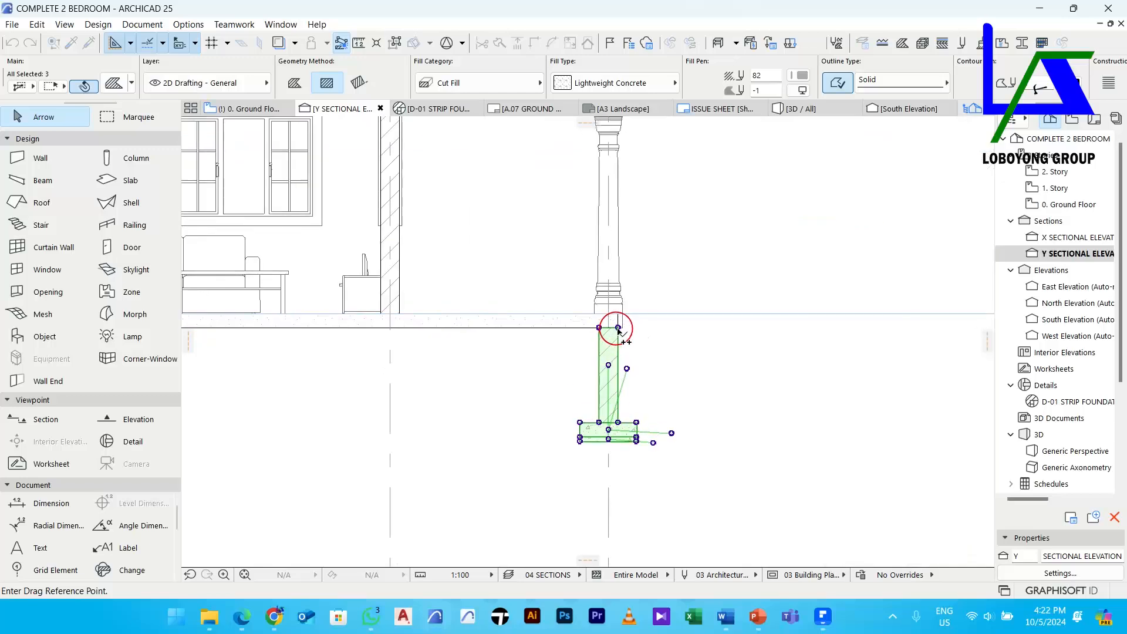
{"action": "left_click", "coordinate": [617, 327]}
{"action": "scroll", "coordinate": [410, 338], "scroll_direction": "up", "scroll_amount": 1}
{"action": "middle_click_drag", "start_coordinate": [410, 339], "coordinate": [615, 397]}
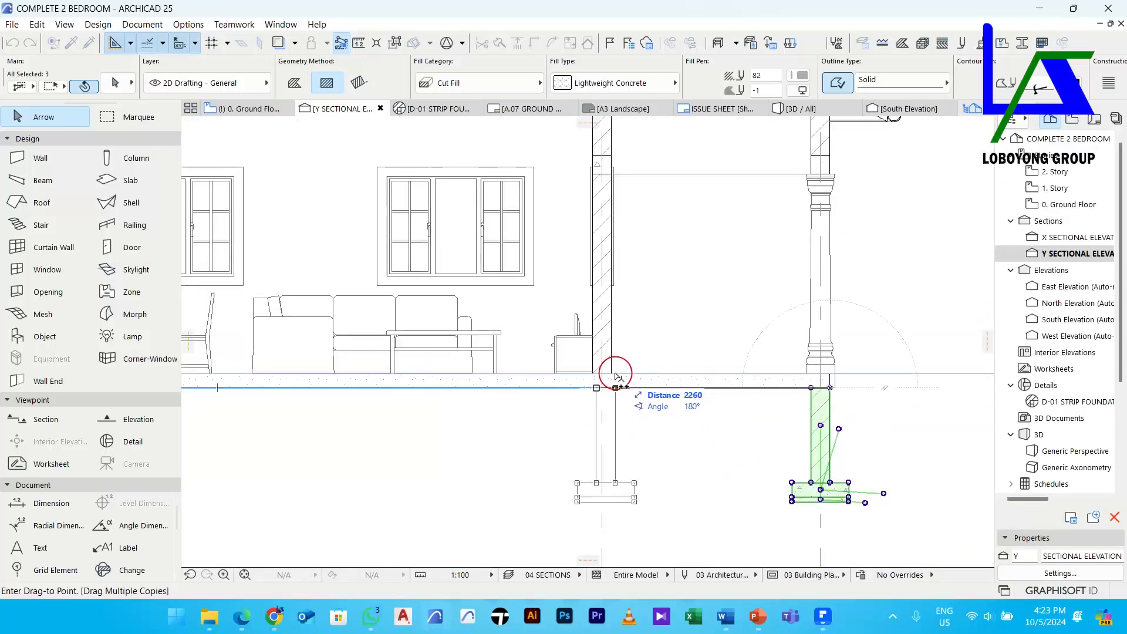
{"action": "left_click", "coordinate": [613, 374], "text": "shift"}
{"action": "scroll", "coordinate": [613, 374], "scroll_direction": "down", "scroll_amount": 2}
{"action": "scroll", "coordinate": [614, 374], "scroll_direction": "down", "scroll_amount": 2}
Place further foundation copies on grid lines F, H and I, and group all the foundations in the section together
{"action": "middle_click_drag", "start_coordinate": [613, 374], "coordinate": [805, 372]}
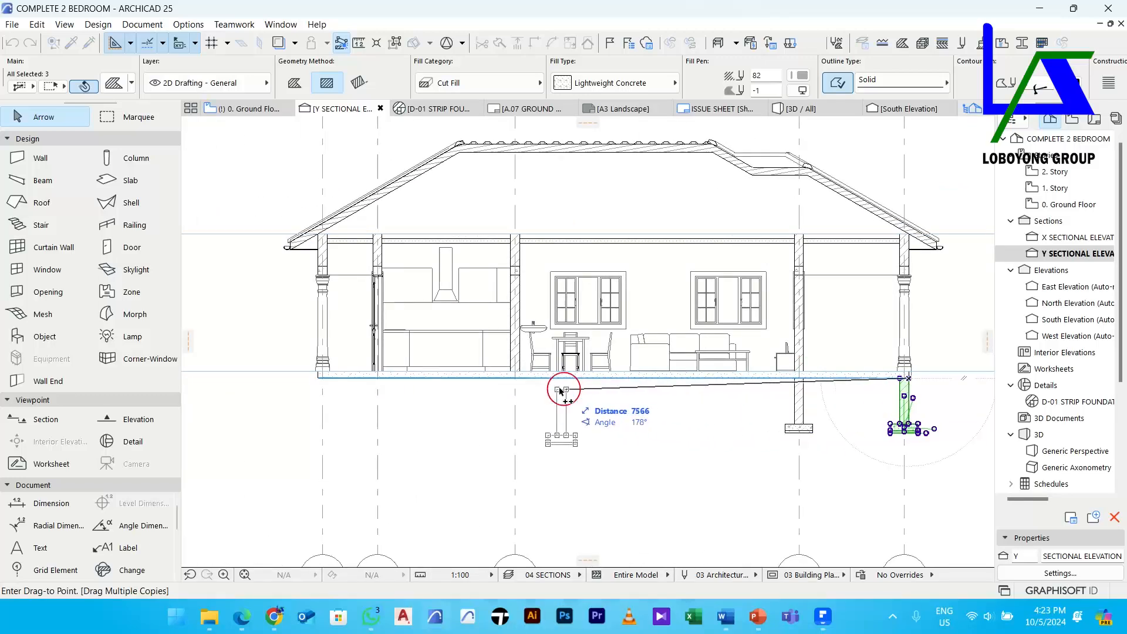
{"action": "left_click", "coordinate": [515, 374]}
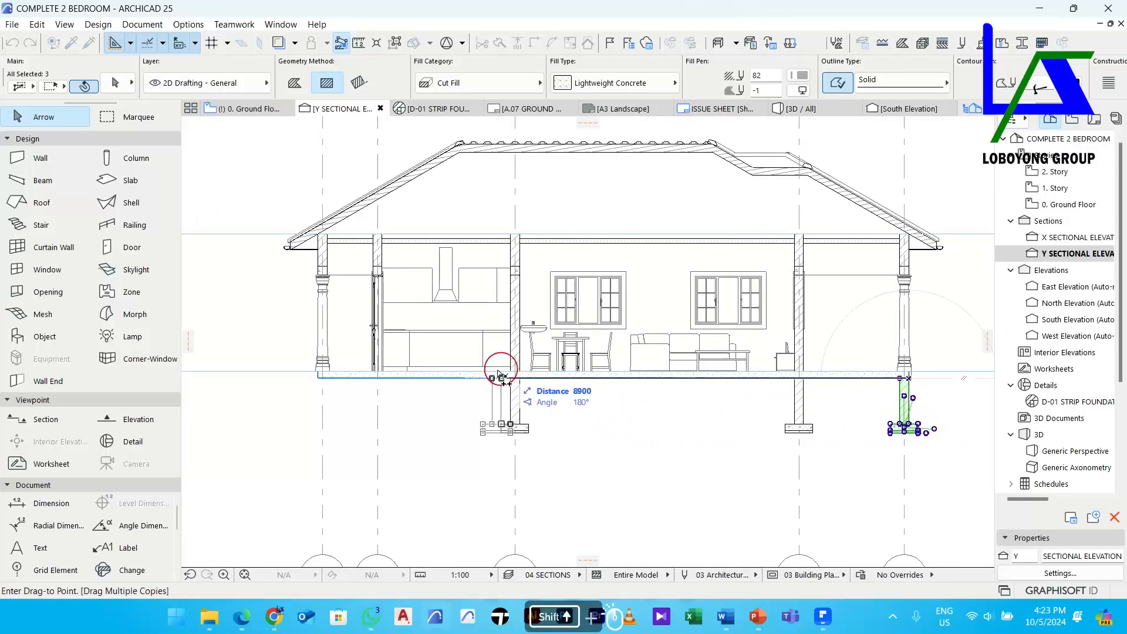
{"action": "left_click", "coordinate": [379, 234]}
{"action": "left_click", "coordinate": [322, 236]}
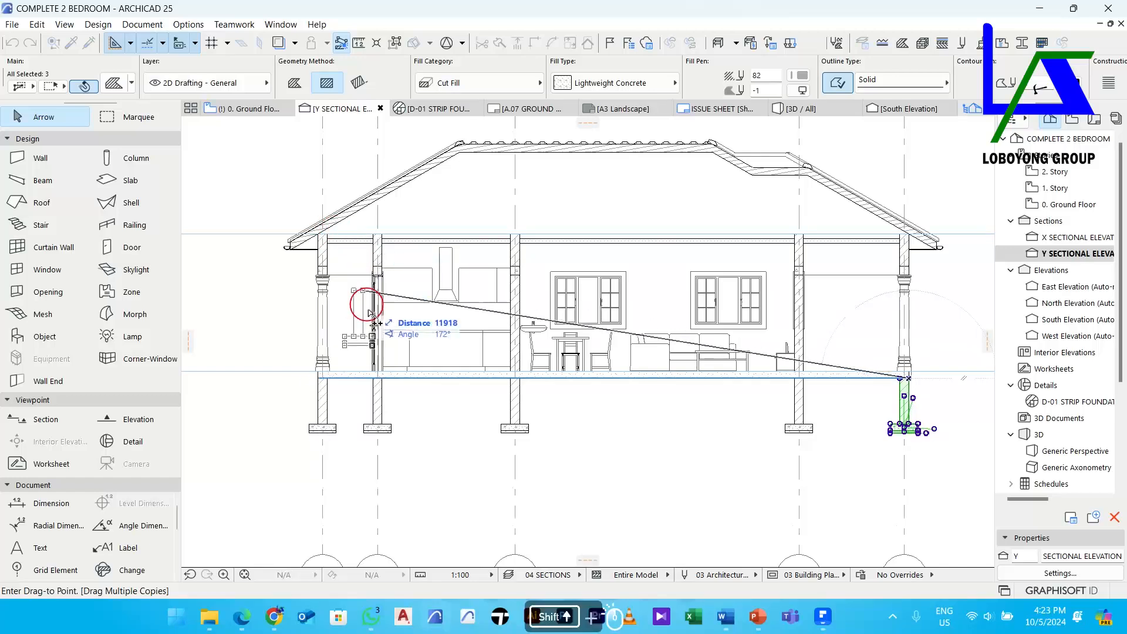
{"action": "scroll", "coordinate": [375, 329], "scroll_direction": "down", "scroll_amount": 3}
{"action": "key", "text": "Escape"}
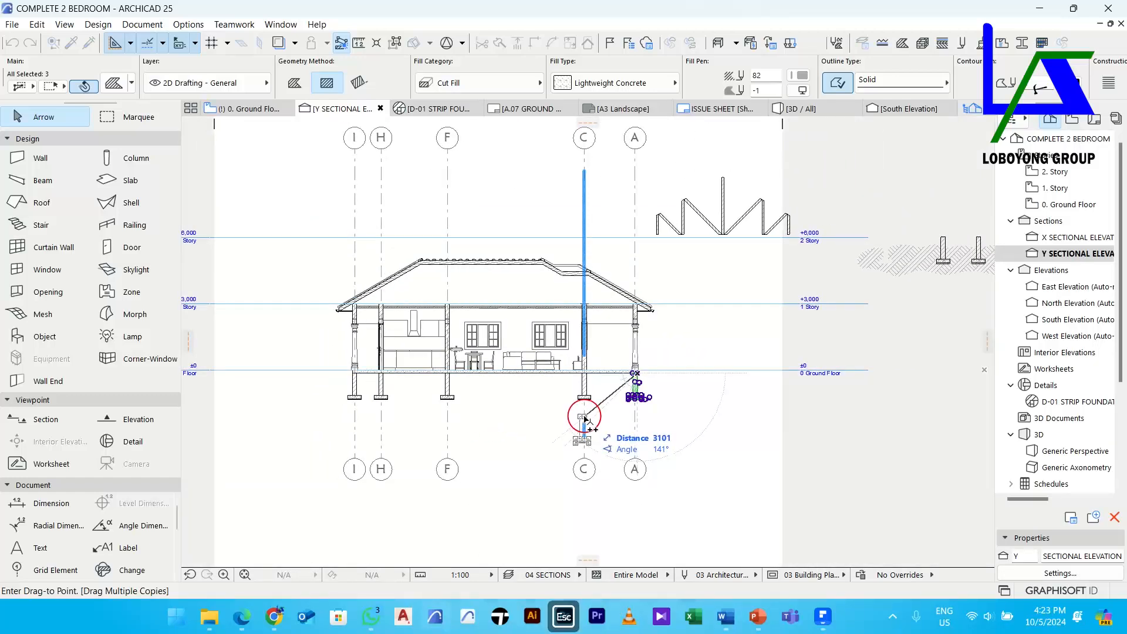
{"action": "key", "text": "Escape"}
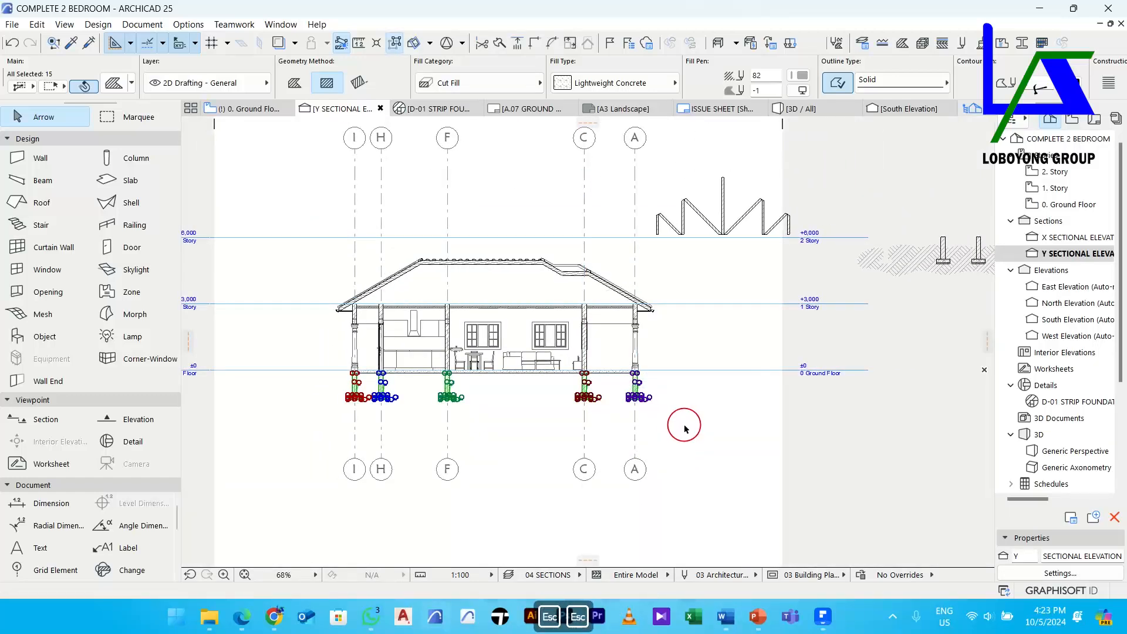
{"action": "key", "text": "ctrl+g"}
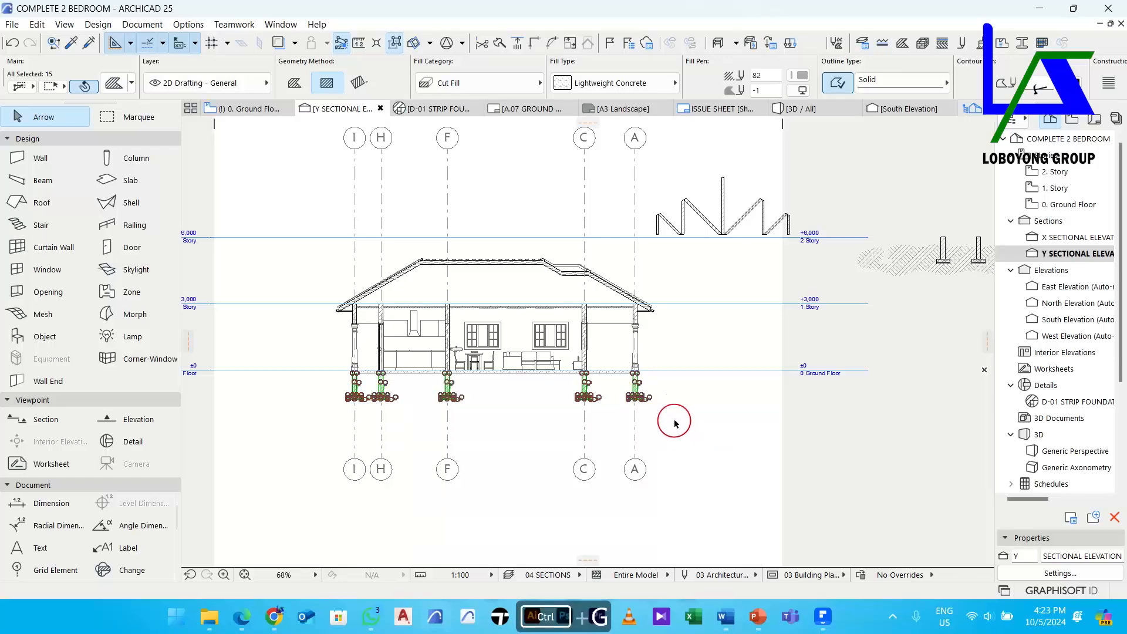
{"action": "left_click", "coordinate": [674, 423]}
Draw an arched spline beneath the slab between the foundation walls on grid lines I and H
{"action": "middle_click_drag", "start_coordinate": [675, 407], "coordinate": [589, 317]}
{"action": "scroll", "coordinate": [524, 371], "scroll_direction": "down", "scroll_amount": 1}
{"action": "scroll", "coordinate": [388, 320], "scroll_direction": "up", "scroll_amount": 4}
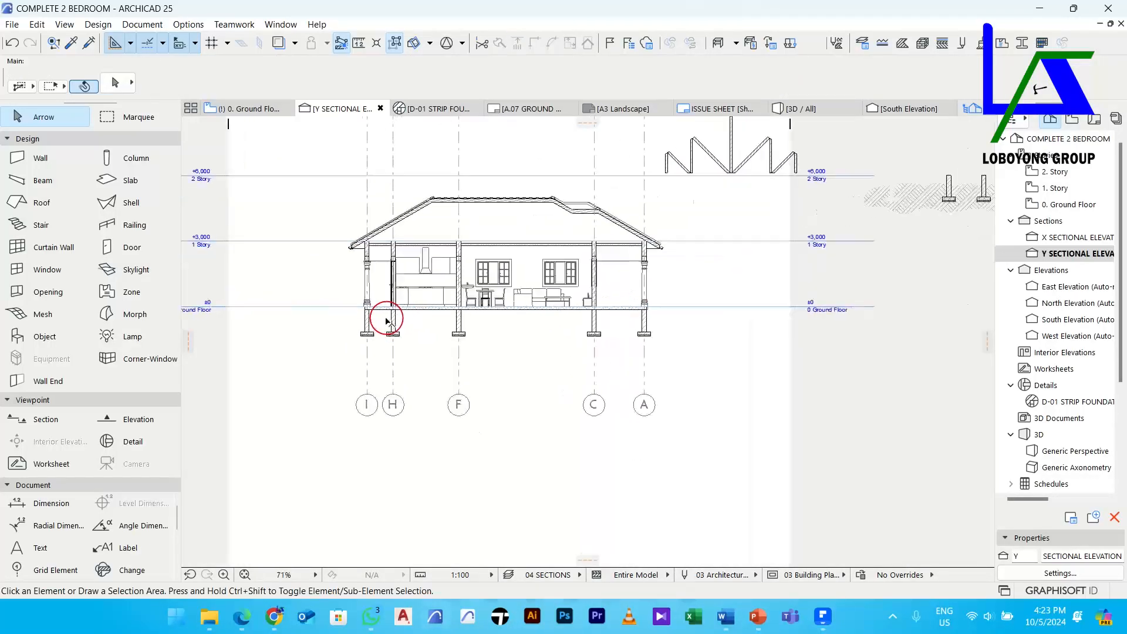
{"action": "scroll", "coordinate": [63, 550], "scroll_direction": "down", "scroll_amount": 3}
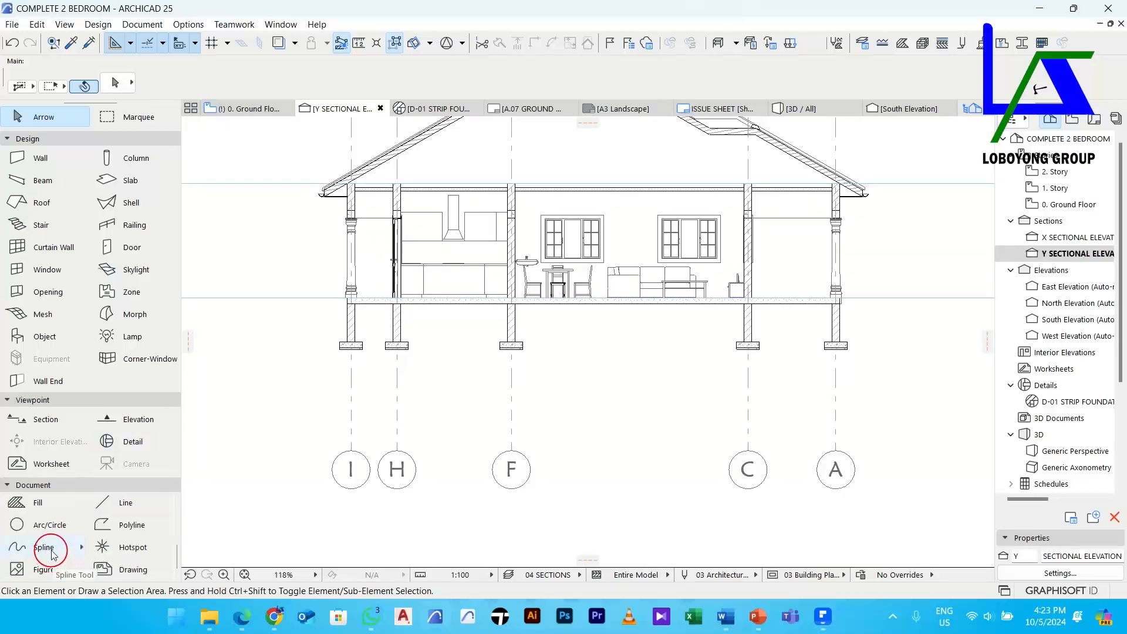
{"action": "left_click", "coordinate": [51, 549]}
{"action": "scroll", "coordinate": [414, 304], "scroll_direction": "up", "scroll_amount": 2}
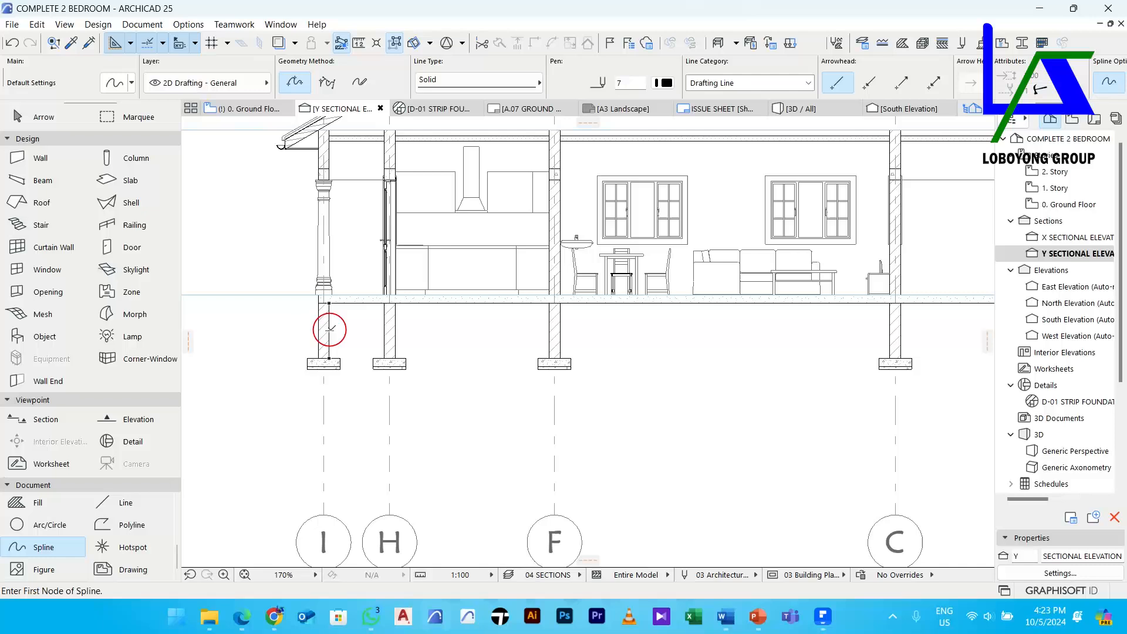
{"action": "left_click", "coordinate": [328, 330]}
{"action": "scroll", "coordinate": [354, 322], "scroll_direction": "up", "scroll_amount": 2}
{"action": "left_click", "coordinate": [356, 320]}
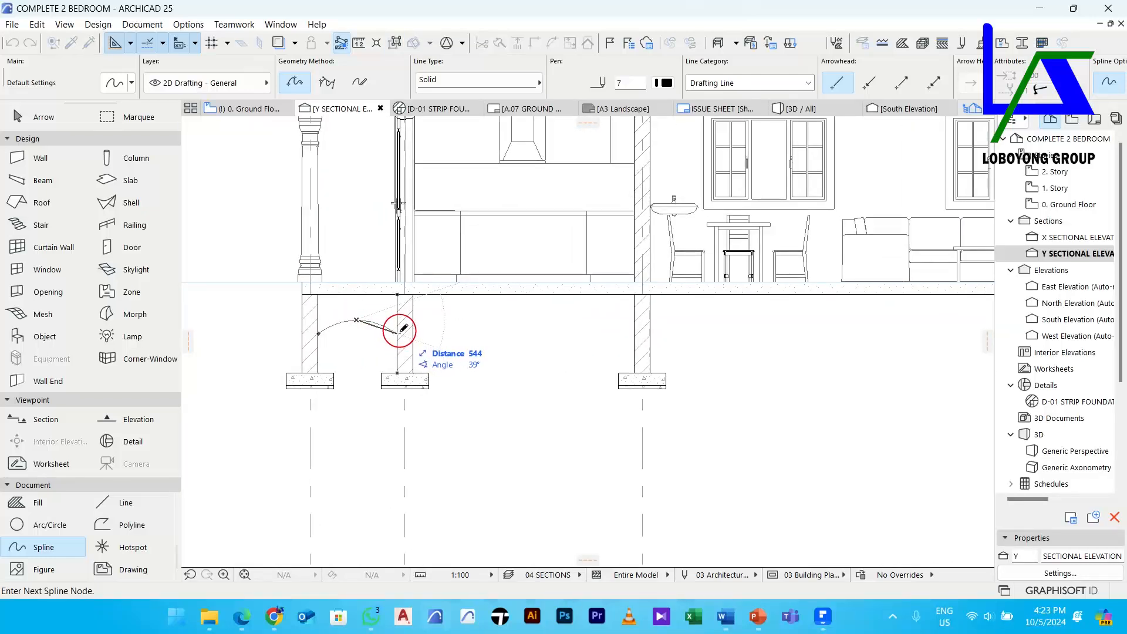
{"action": "double_click", "coordinate": [398, 332]}
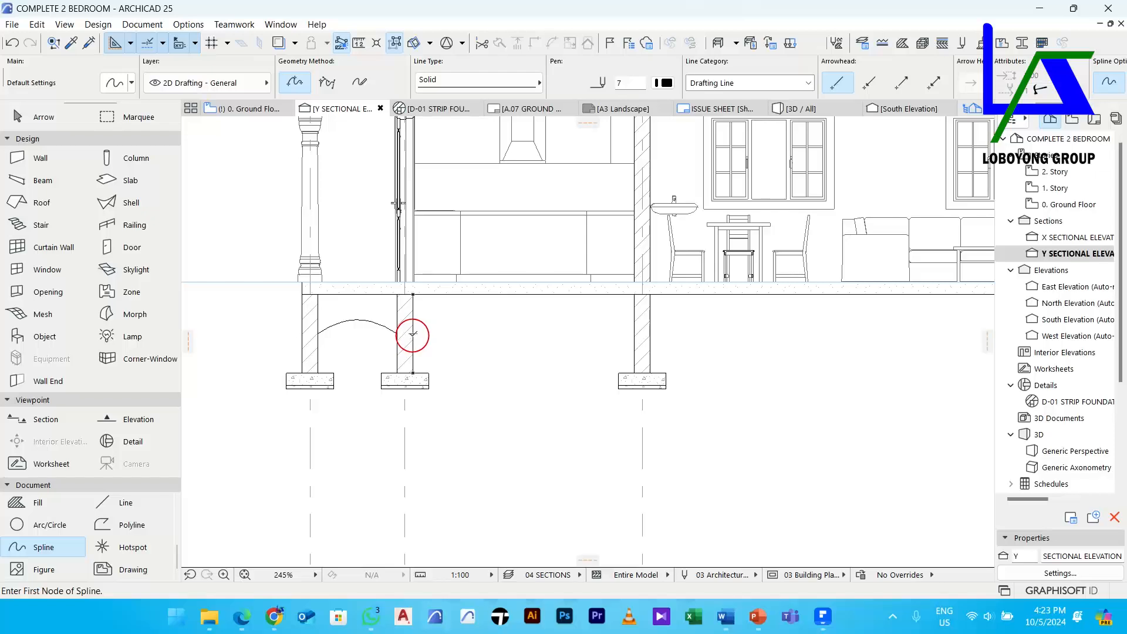
Draw a wavy spline beneath the slab from the foundation wall on grid line H to the one on F
{"action": "left_click", "coordinate": [413, 333]}
{"action": "middle_click_drag", "start_coordinate": [493, 322], "coordinate": [344, 356]}
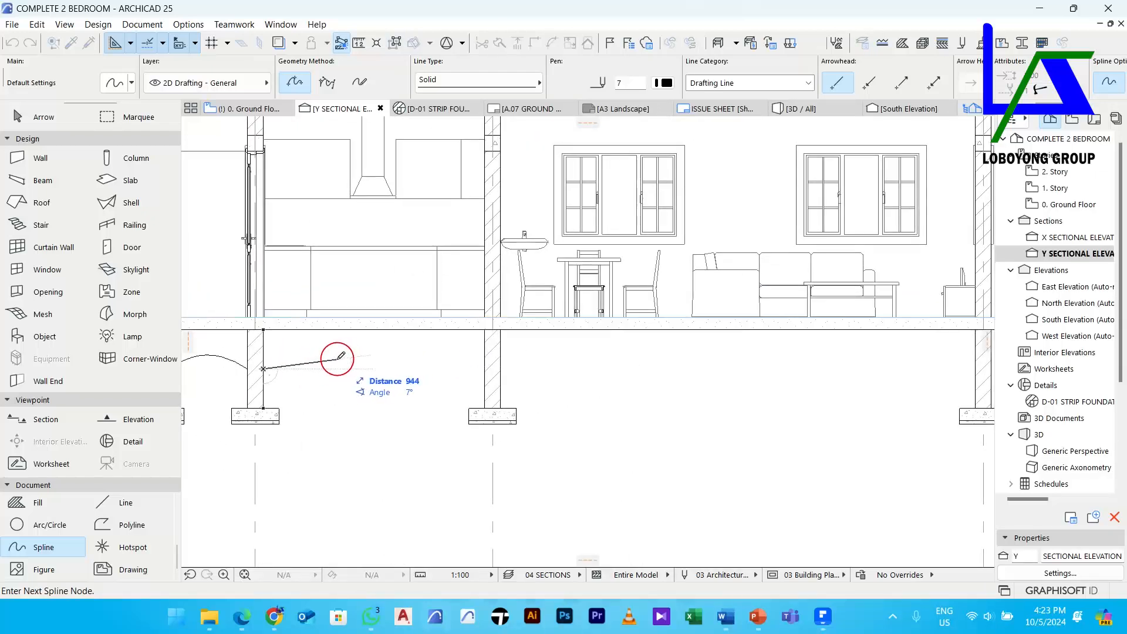
{"action": "left_click", "coordinate": [410, 370]}
{"action": "left_click", "coordinate": [447, 355]}
{"action": "left_click", "coordinate": [484, 368]}
Draw a gently wavy spline beneath the slab between the foundation walls on grid lines F and C
{"action": "left_click", "coordinate": [501, 371]}
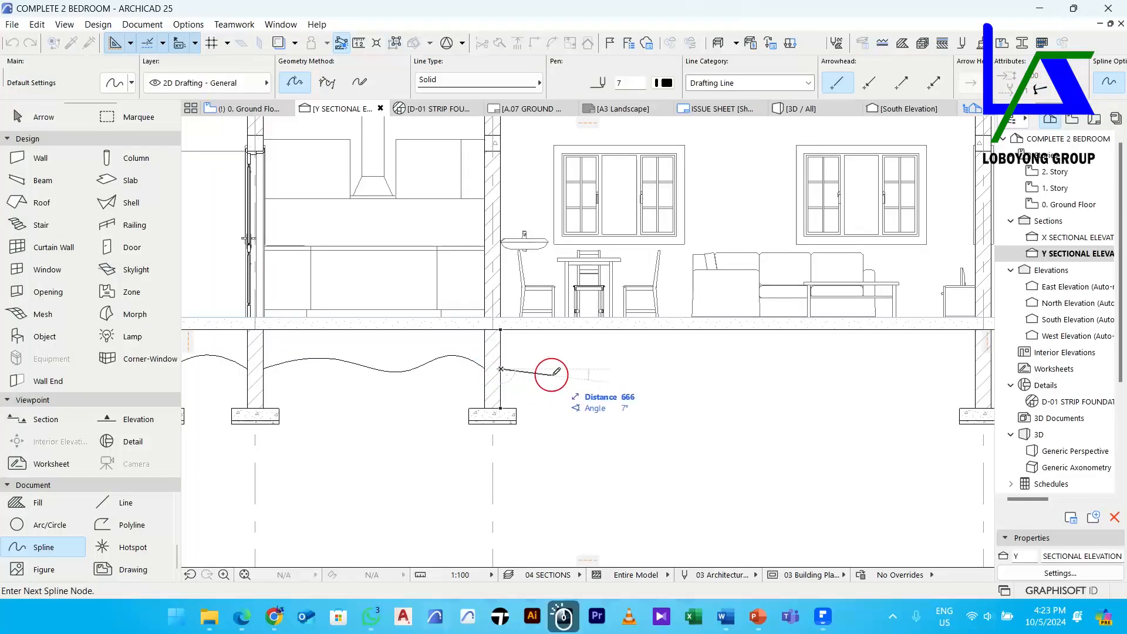
{"action": "middle_click_drag", "start_coordinate": [543, 372], "coordinate": [408, 409]}
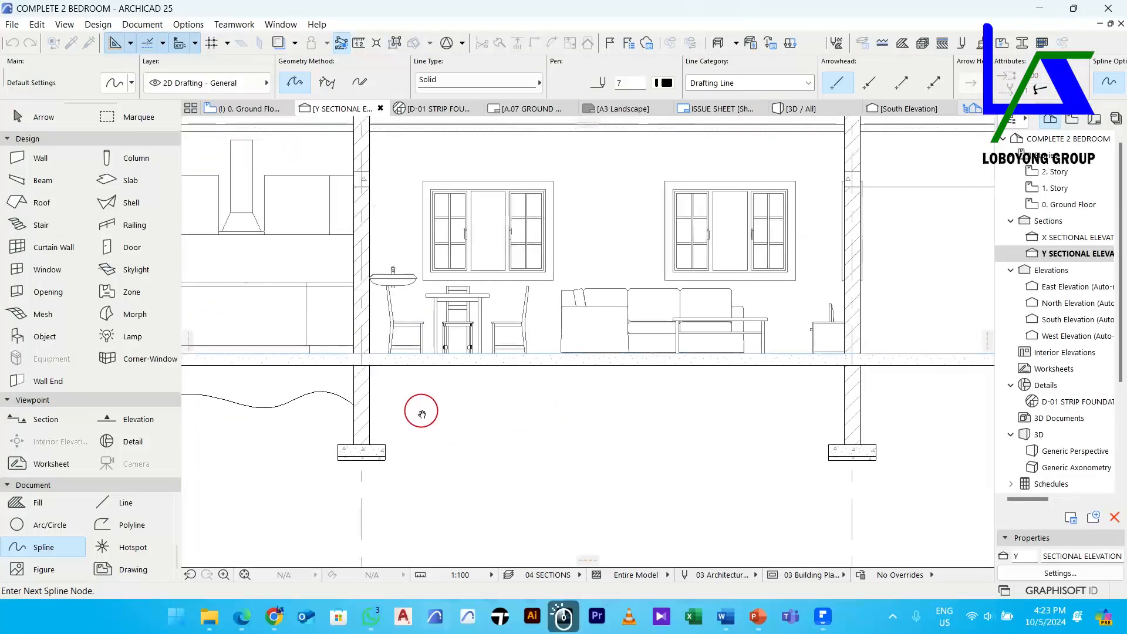
{"action": "left_click", "coordinate": [470, 393]}
{"action": "left_click", "coordinate": [554, 402]}
{"action": "scroll", "coordinate": [604, 393], "scroll_direction": "down", "scroll_amount": 1}
{"action": "middle_click_drag", "start_coordinate": [606, 393], "coordinate": [410, 328]}
{"action": "left_click", "coordinate": [479, 324]}
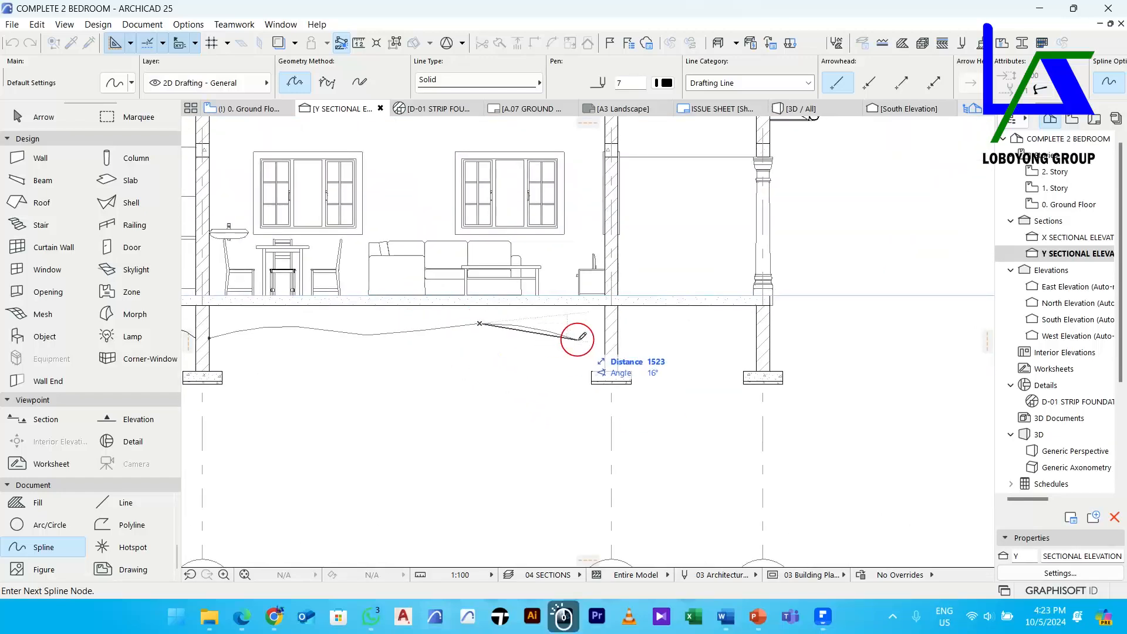
{"action": "double_click", "coordinate": [604, 337]}
Draw a curved spline beneath the slab between the foundation walls on grid lines C and A
{"action": "left_click", "coordinate": [618, 338]}
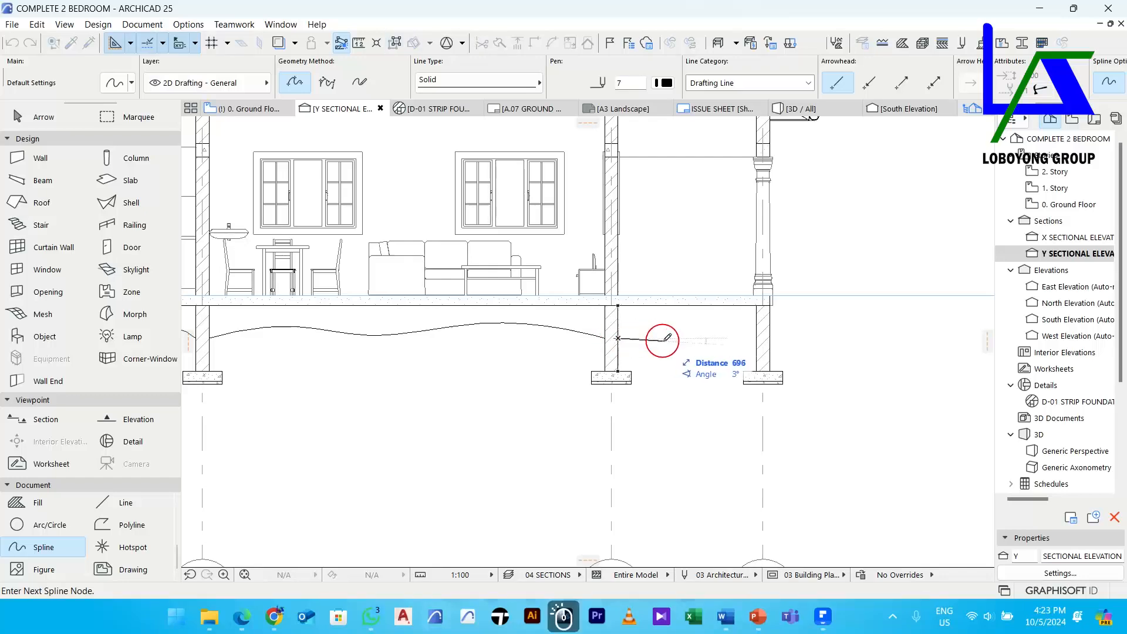
{"action": "left_click", "coordinate": [679, 330]}
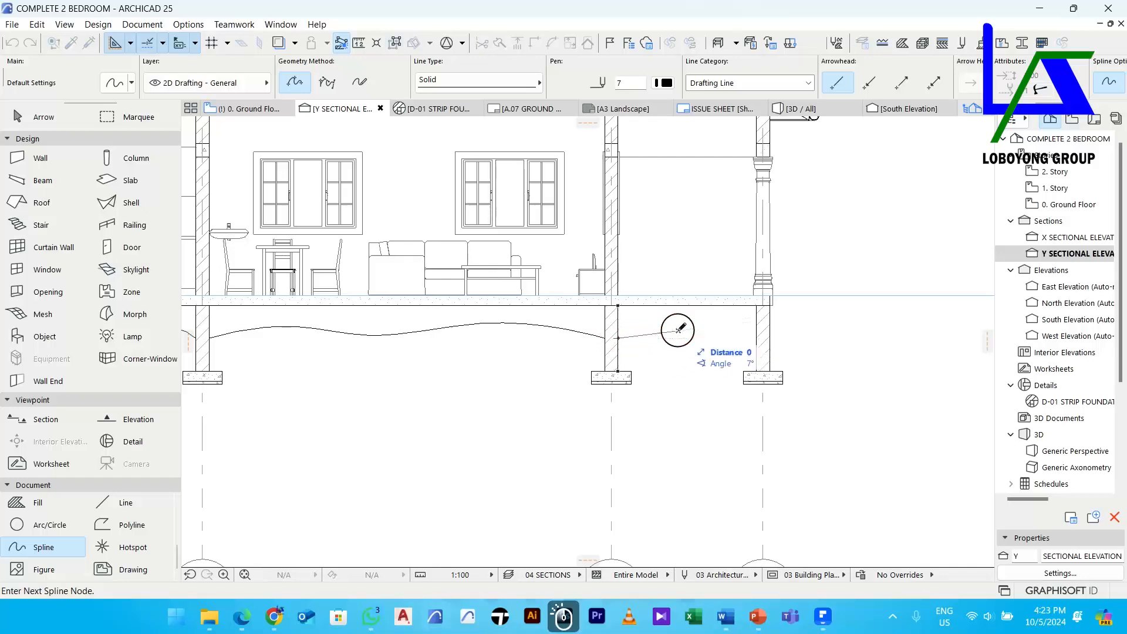
{"action": "double_click", "coordinate": [756, 337]}
{"action": "scroll", "coordinate": [675, 332], "scroll_direction": "down", "scroll_amount": 6}
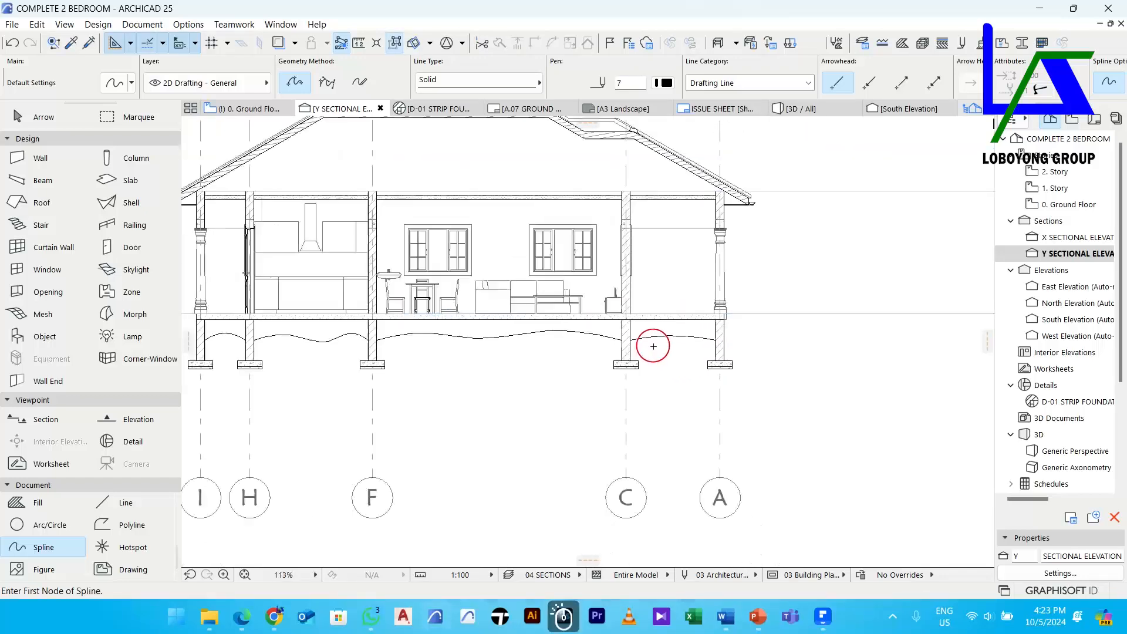
{"action": "scroll", "coordinate": [801, 234], "scroll_direction": "up", "scroll_amount": 6}
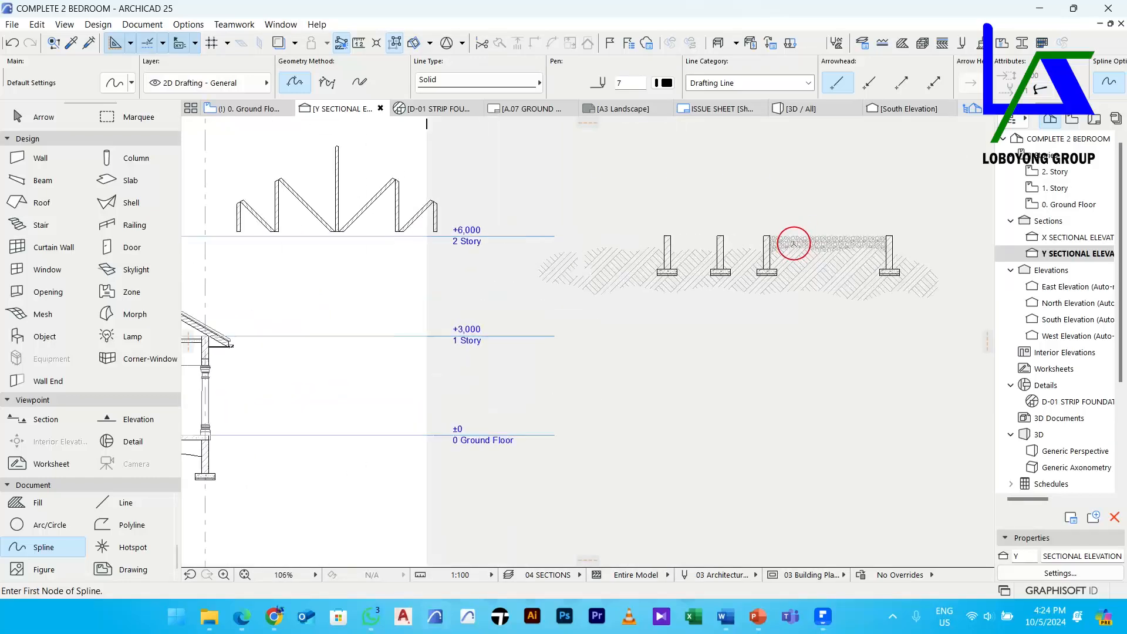
Pick up the Gravel fill from the copied X section detail and fill the area beneath the slab between grid lines C and A
{"action": "left_click", "coordinate": [785, 234], "text": "alt"}
{"action": "scroll", "coordinate": [782, 236], "scroll_direction": "down", "scroll_amount": 6}
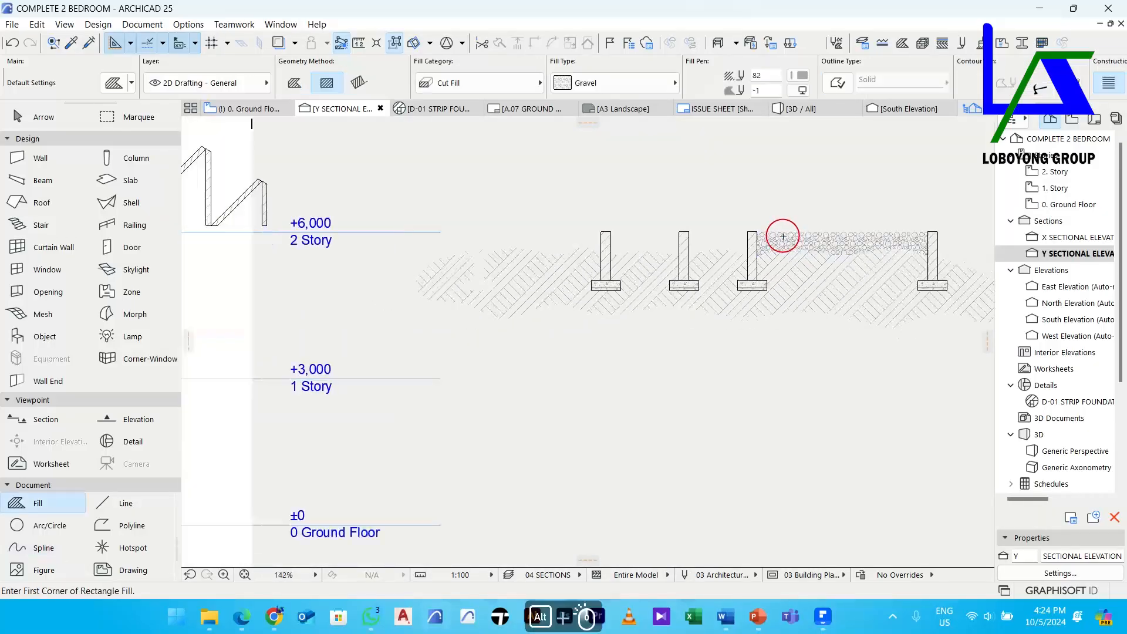
{"action": "scroll", "coordinate": [509, 340], "scroll_direction": "up", "scroll_amount": 4}
{"action": "scroll", "coordinate": [511, 340], "scroll_direction": "up", "scroll_amount": 2}
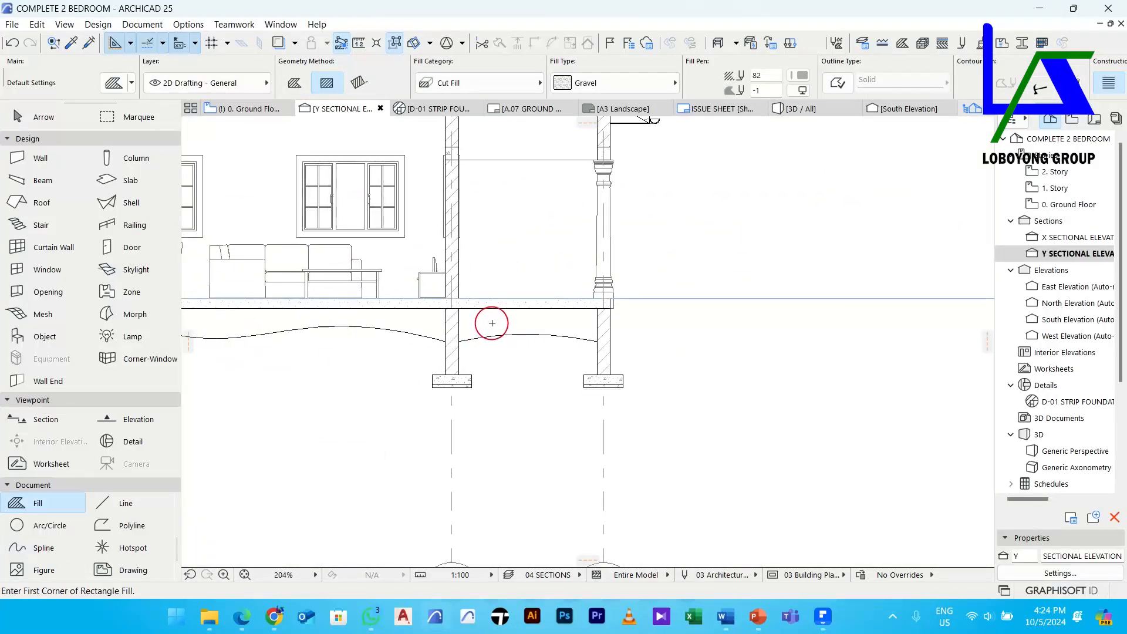
{"action": "scroll", "coordinate": [486, 323], "scroll_direction": "up", "scroll_amount": 1}
{"action": "left_click", "coordinate": [485, 323]}
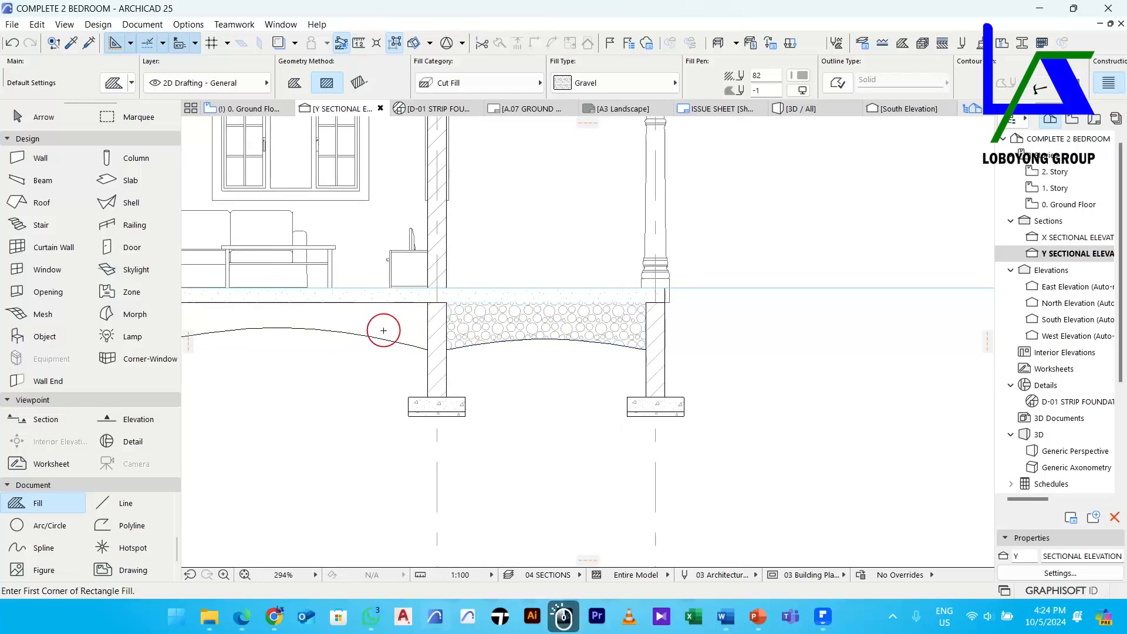
Add Gravel fills between the slab and the splines in the remaining foundation bays from grid line C to I
{"action": "scroll", "coordinate": [383, 329], "scroll_direction": "down", "scroll_amount": 2}
{"action": "middle_click_drag", "start_coordinate": [327, 322], "coordinate": [652, 300]}
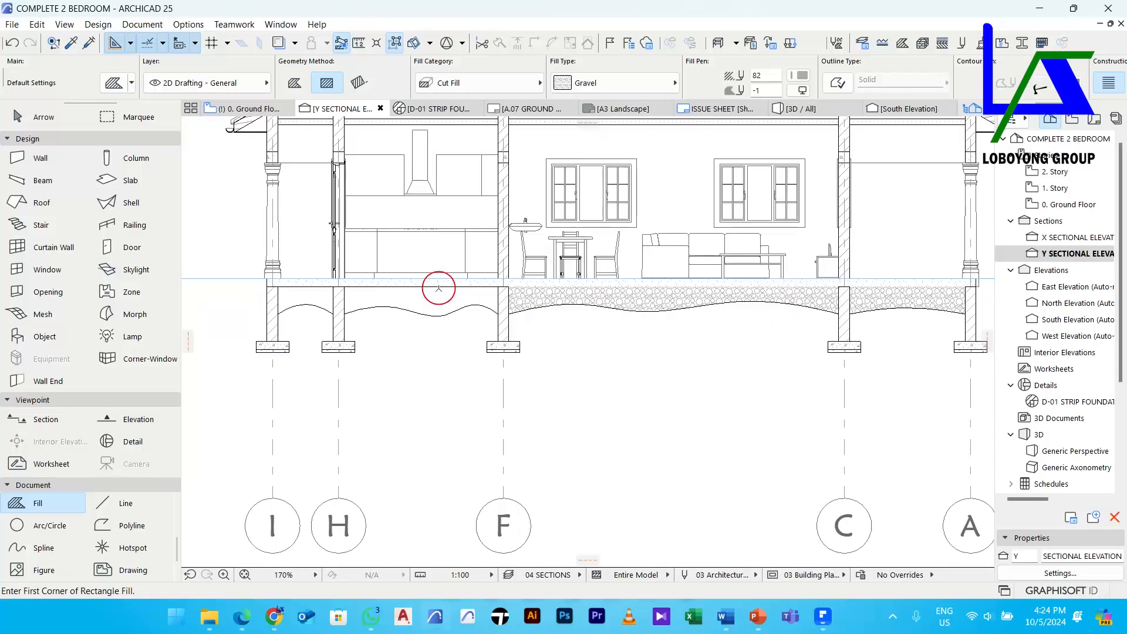
{"action": "scroll", "coordinate": [302, 297], "scroll_direction": "up", "scroll_amount": 2}
{"action": "key", "text": "space"}
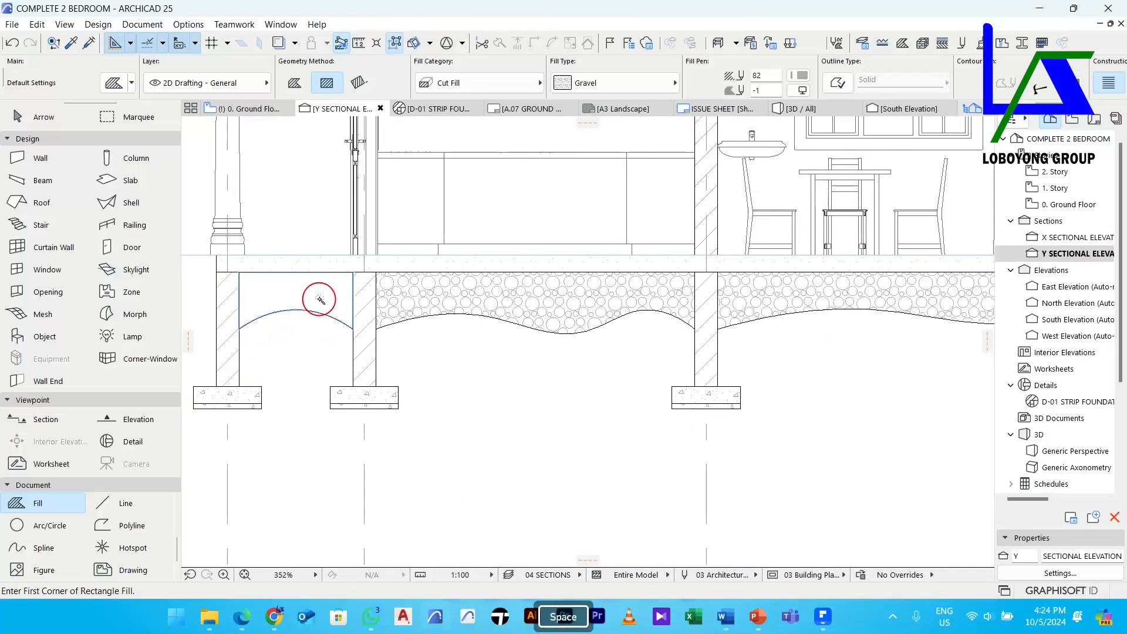
{"action": "left_click", "coordinate": [320, 300]}
{"action": "scroll", "coordinate": [367, 301], "scroll_direction": "down", "scroll_amount": 5}
Draw a wavy ground outline spline from the outer foundation wall on grid I, around beneath all footings, to the outer wall on A
{"action": "middle_click_drag", "start_coordinate": [394, 311], "coordinate": [499, 314]}
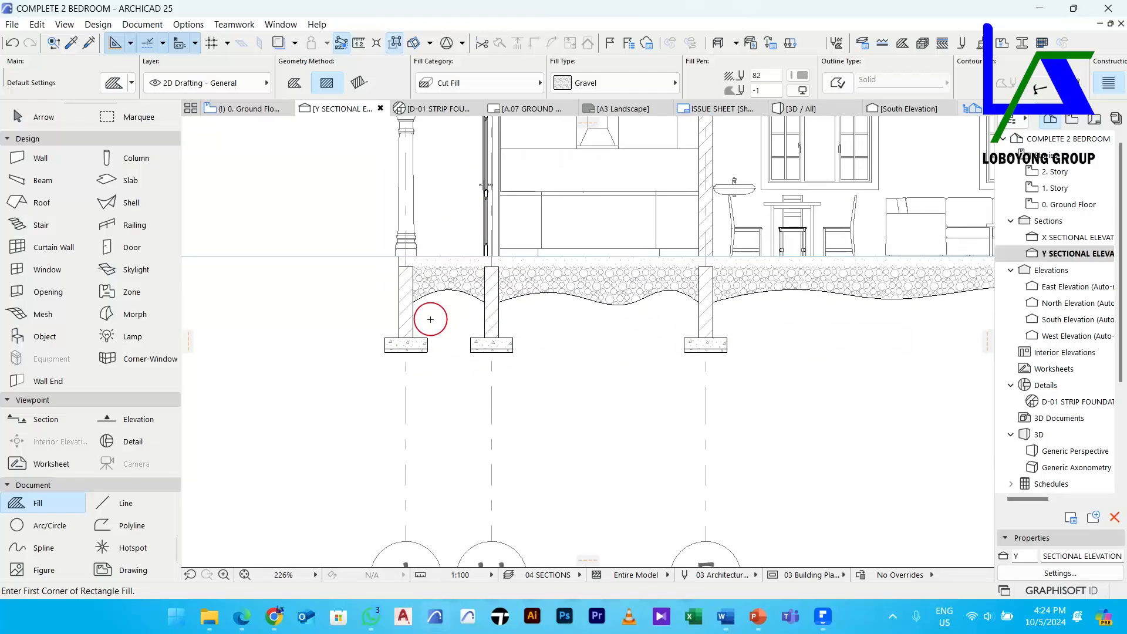
{"action": "scroll", "coordinate": [432, 324], "scroll_direction": "up", "scroll_amount": 2}
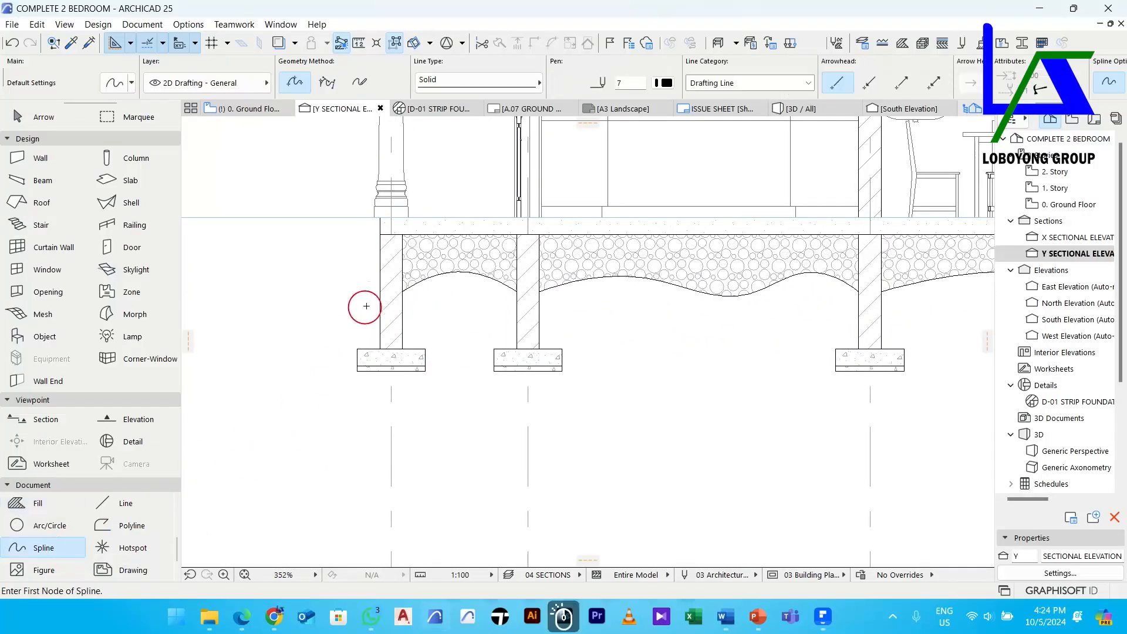
{"action": "left_click", "coordinate": [381, 291]}
{"action": "left_click", "coordinate": [295, 299]}
{"action": "left_click", "coordinate": [236, 372]}
{"action": "left_click", "coordinate": [338, 424]}
{"action": "left_click", "coordinate": [430, 397]}
{"action": "scroll", "coordinate": [533, 425], "scroll_direction": "down", "scroll_amount": 3}
{"action": "middle_click_drag", "start_coordinate": [547, 430], "coordinate": [355, 376]}
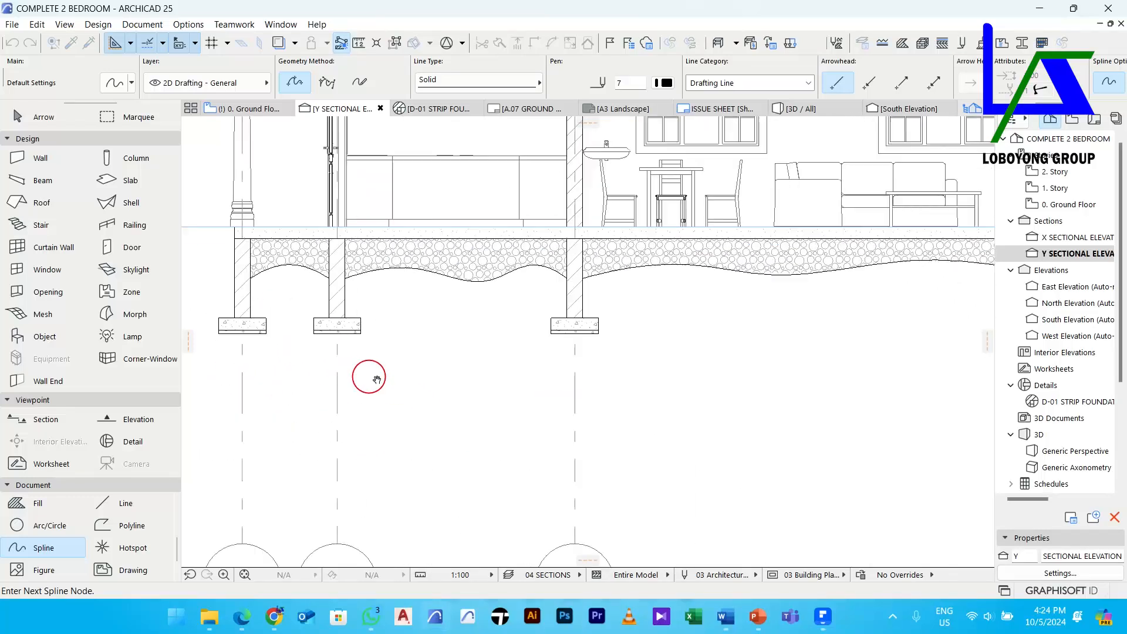
{"action": "left_click", "coordinate": [440, 371]}
{"action": "scroll", "coordinate": [531, 355], "scroll_direction": "down", "scroll_amount": 2}
{"action": "middle_click_drag", "start_coordinate": [531, 354], "coordinate": [311, 382]}
{"action": "left_click", "coordinate": [432, 381]}
{"action": "left_click", "coordinate": [614, 394]}
{"action": "scroll", "coordinate": [620, 393], "scroll_direction": "down", "scroll_amount": 1}
{"action": "middle_click_drag", "start_coordinate": [614, 393], "coordinate": [319, 386]}
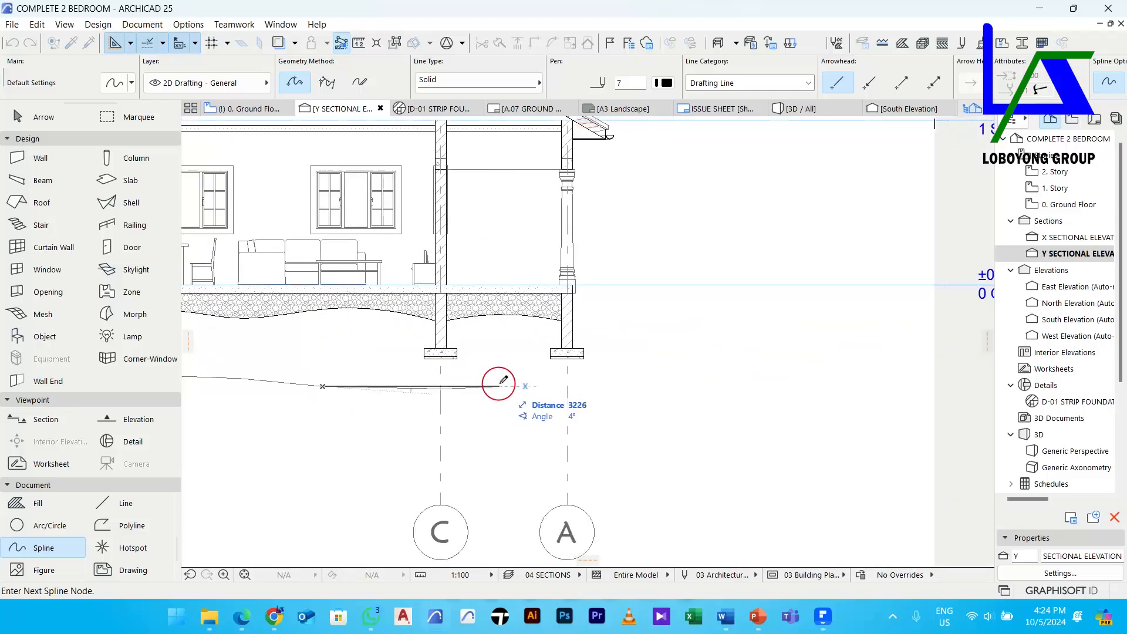
{"action": "left_click", "coordinate": [500, 374]}
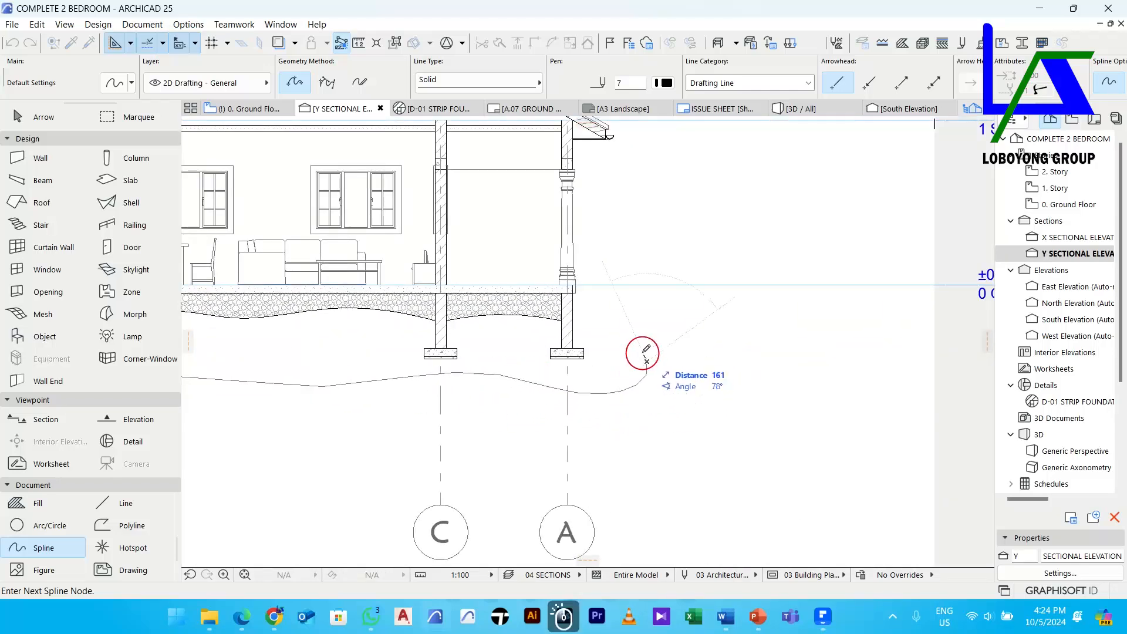
{"action": "left_click", "coordinate": [617, 332]}
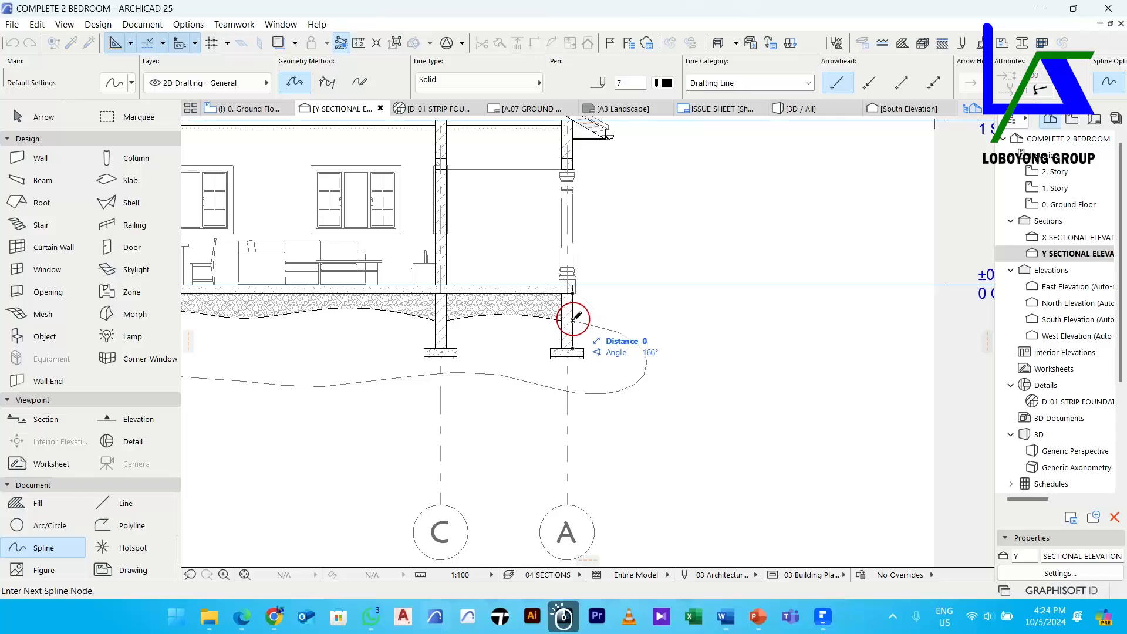
{"action": "double_click", "coordinate": [574, 322]}
Try to fill the ground area inside the spline outline with the Earth fill picked up from the copied detail
{"action": "scroll", "coordinate": [675, 319], "scroll_direction": "down", "scroll_amount": 4}
{"action": "middle_click_drag", "start_coordinate": [744, 318], "coordinate": [673, 321]}
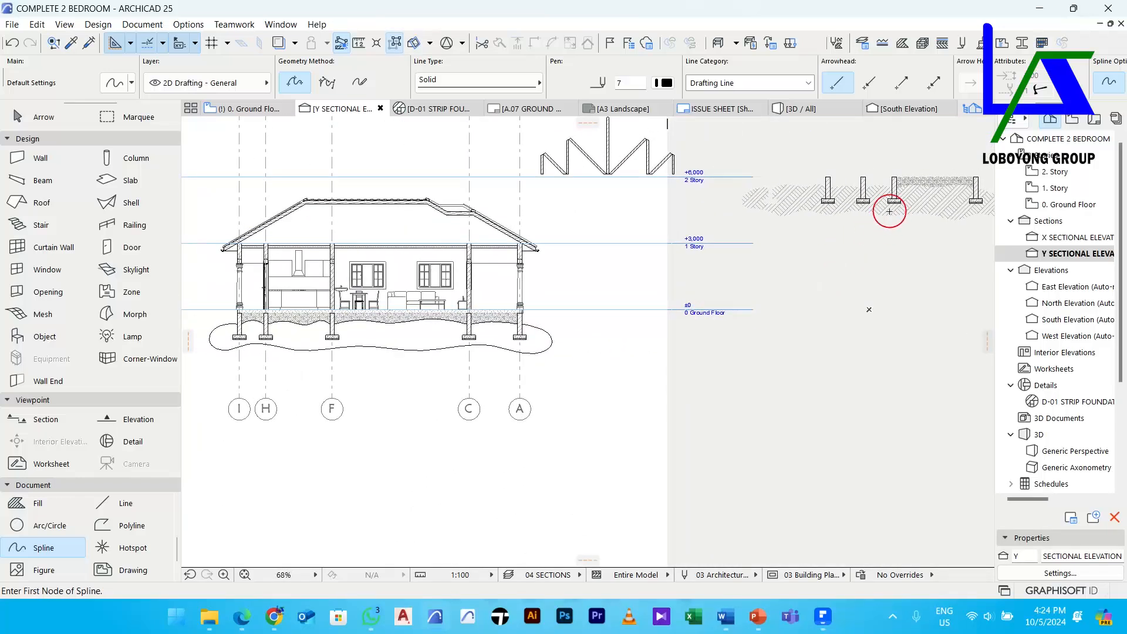
{"action": "scroll", "coordinate": [889, 211], "scroll_direction": "up", "scroll_amount": 3}
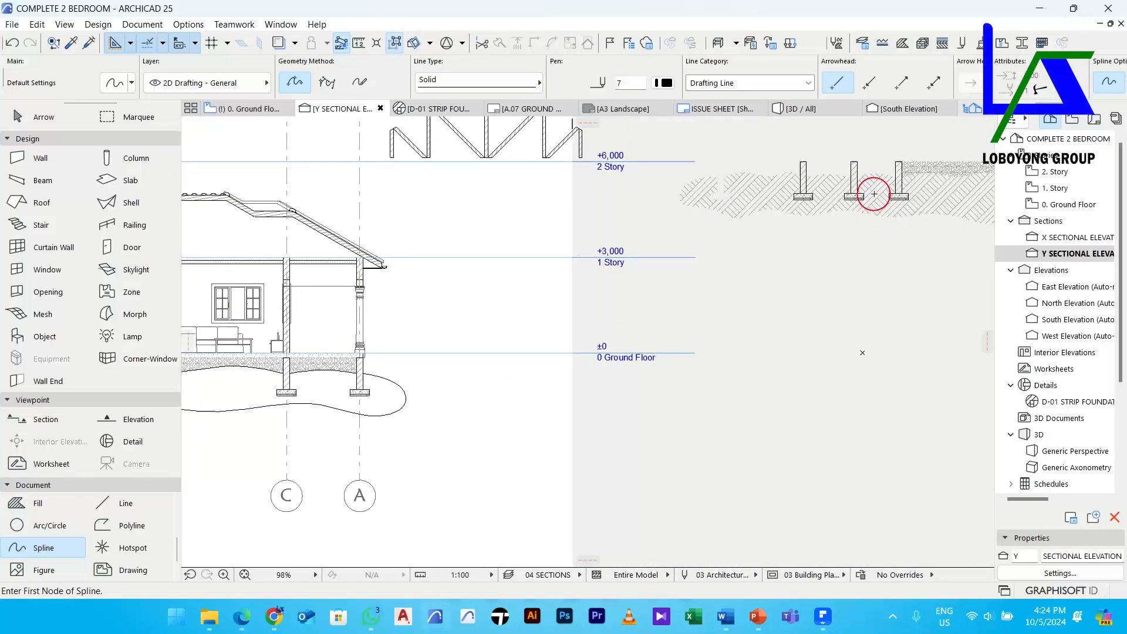
{"action": "key", "text": "f"}
{"action": "scroll", "coordinate": [863, 196], "scroll_direction": "down", "scroll_amount": 3}
{"action": "scroll", "coordinate": [514, 283], "scroll_direction": "up", "scroll_amount": 5}
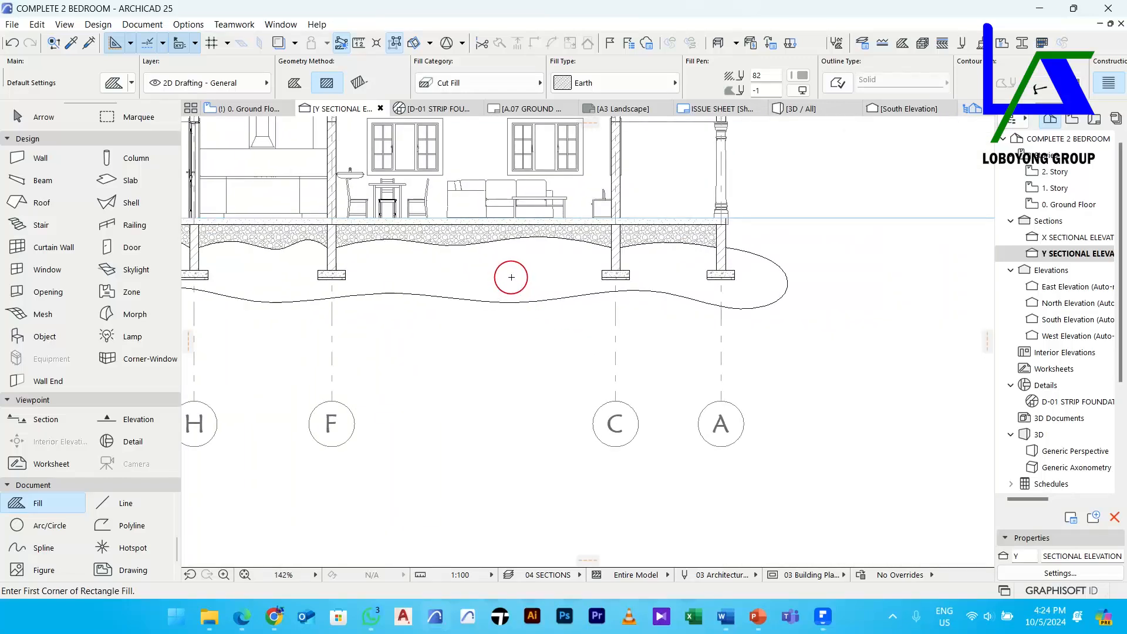
{"action": "key", "text": "space"}
{"action": "left_click", "coordinate": [511, 277]}
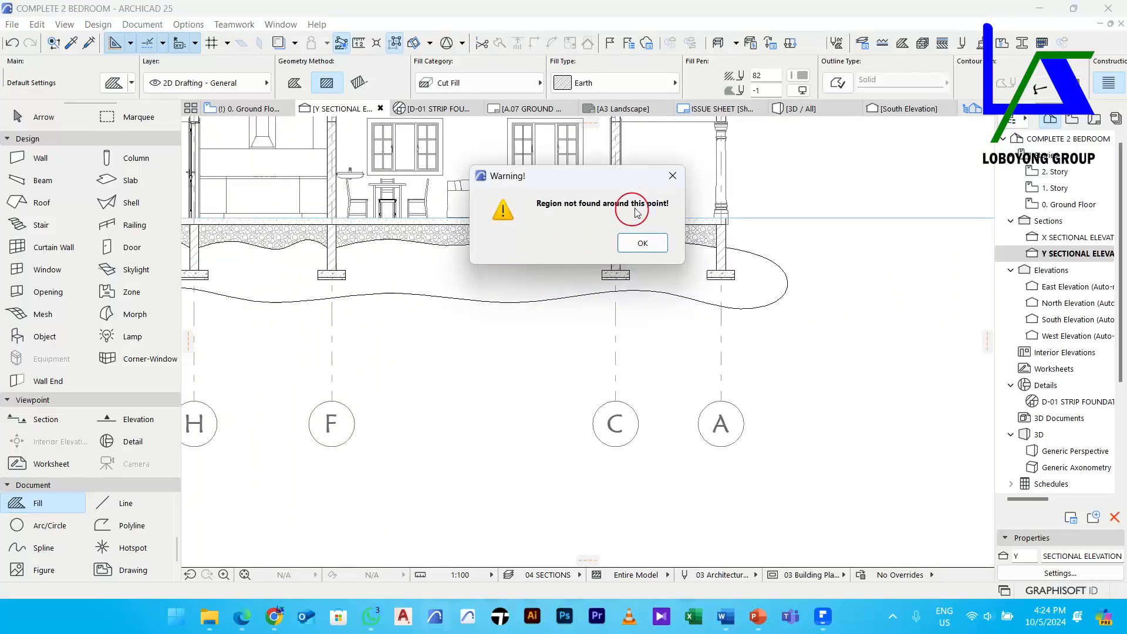
{"action": "left_click", "coordinate": [672, 176]}
{"action": "middle_click_drag", "start_coordinate": [526, 275], "coordinate": [688, 352]}
{"action": "key", "text": "Escape"}
{"action": "key", "text": "Escape"}
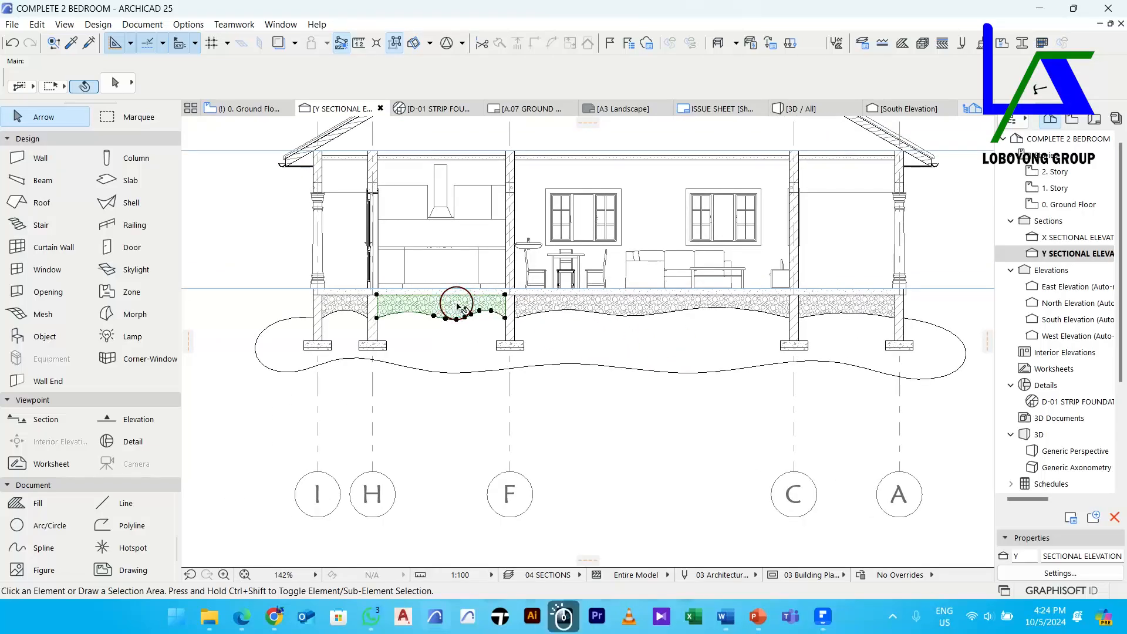
Select the four gravel fills beneath the slab and group them
{"action": "left_click", "coordinate": [464, 305]}
{"action": "left_click", "coordinate": [361, 304], "text": "shift"}
{"action": "left_click", "coordinate": [556, 297], "text": "shift"}
{"action": "left_click", "coordinate": [875, 303], "text": "shift"}
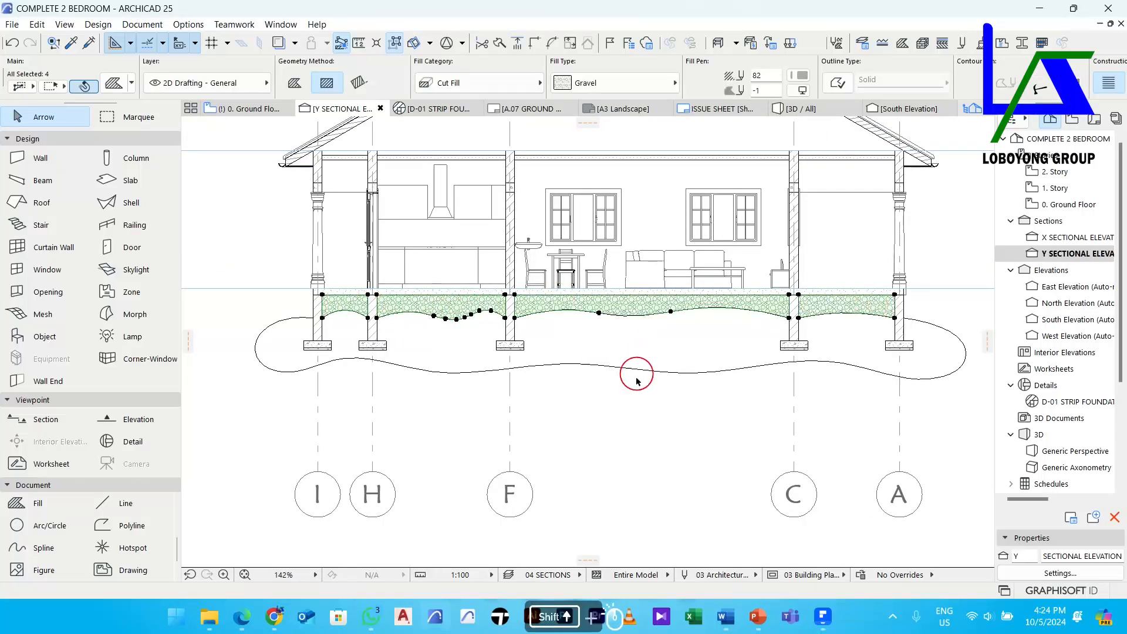
{"action": "key", "text": "ctrl+g"}
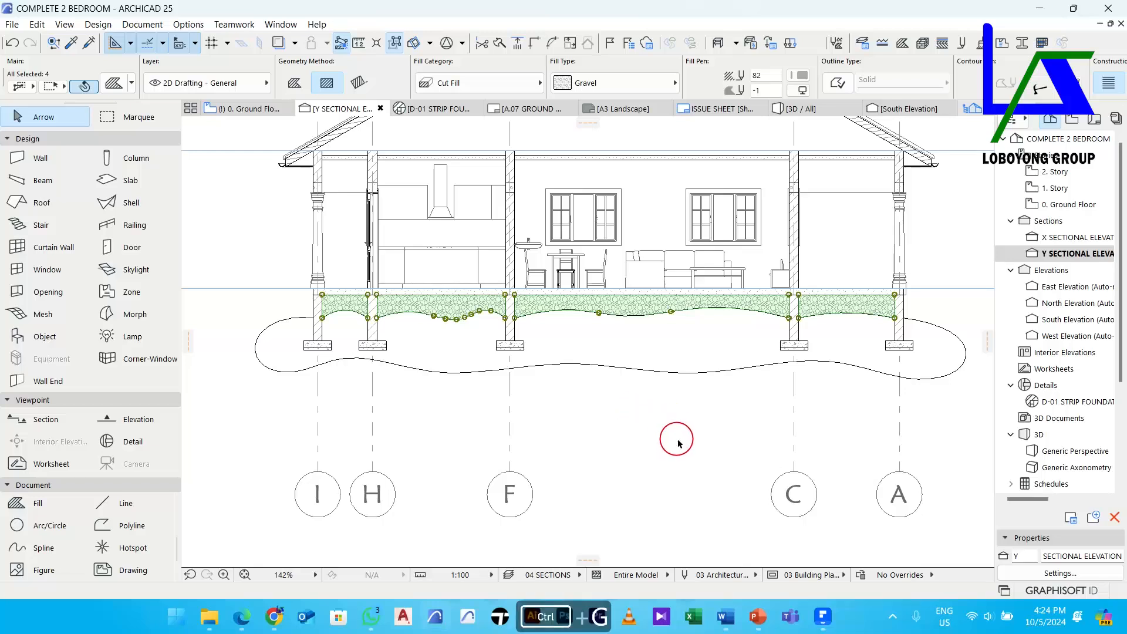
Move the grouped gravel fills 1000 mm straight up, clear of the ground outline
{"action": "key", "text": "ctrl+d"}
{"action": "left_click", "coordinate": [683, 453]}
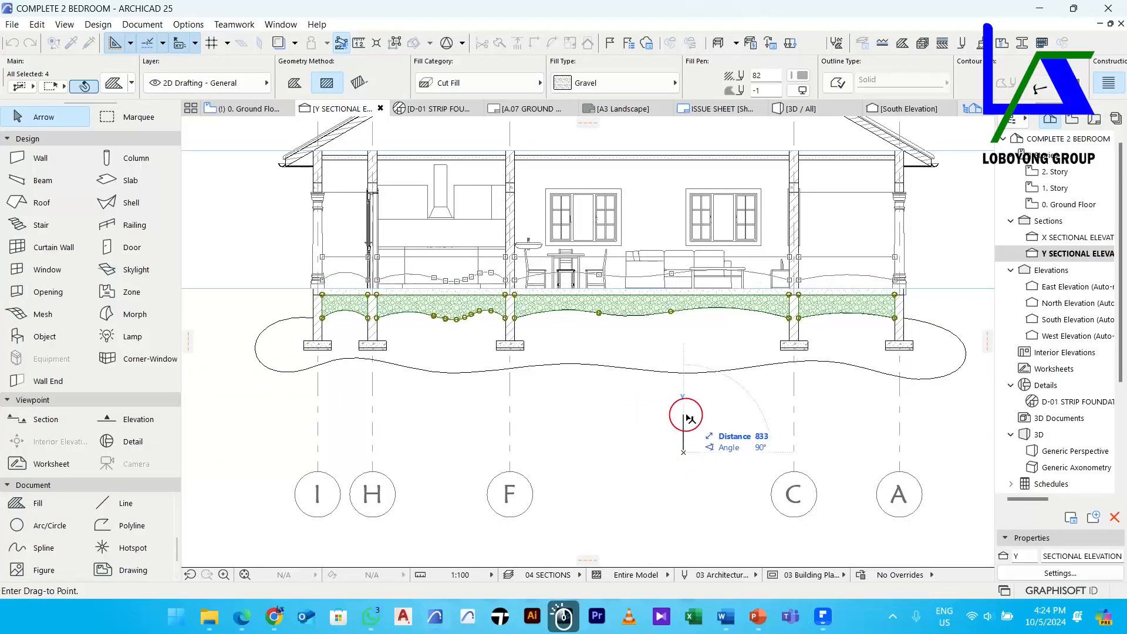
{"action": "type", "text": "1000"}
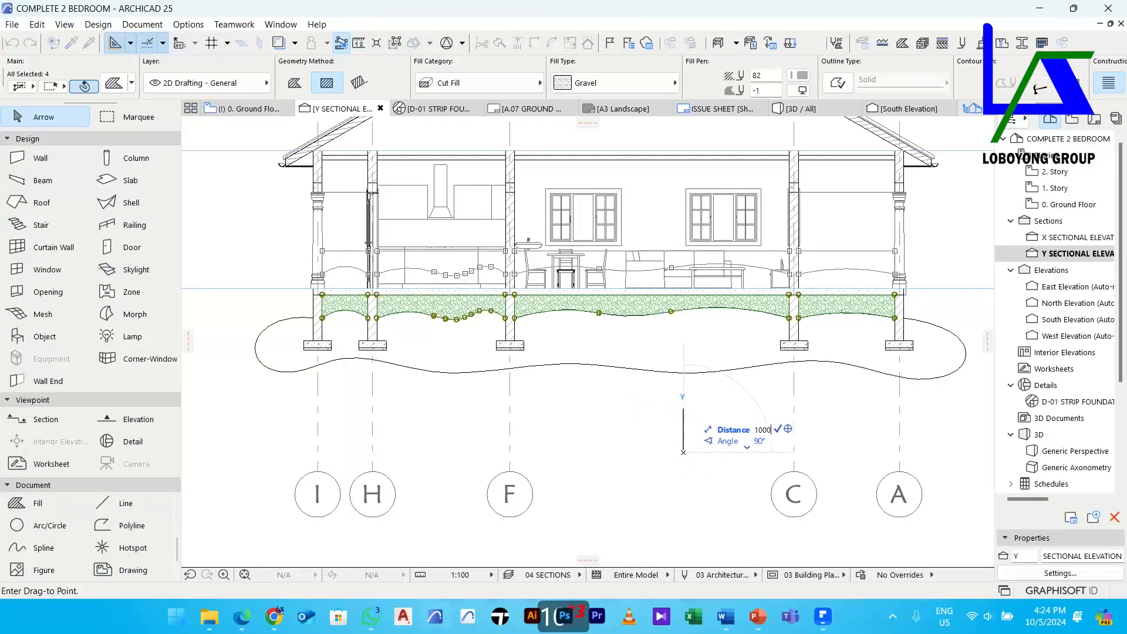
{"action": "key", "text": "Return"}
{"action": "key", "text": "Escape"}
Pick up the Earth fill from the copied detail and fill the ground area enclosed by the splines around the foundations
{"action": "scroll", "coordinate": [659, 408], "scroll_direction": "down", "scroll_amount": 5}
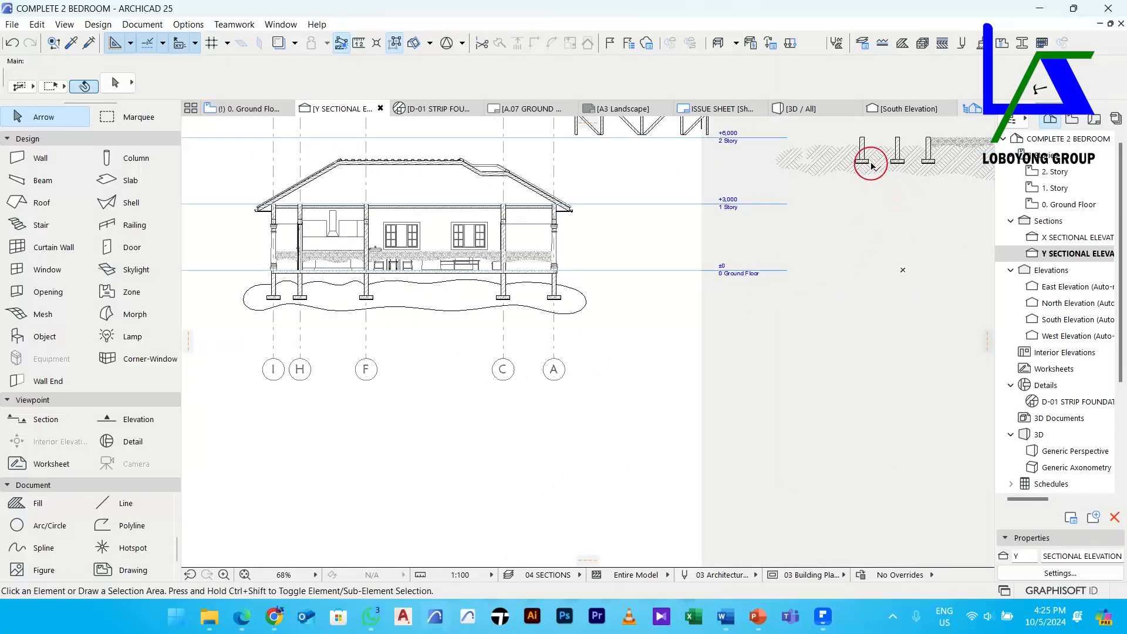
{"action": "left_click", "coordinate": [872, 157], "text": "alt"}
{"action": "scroll", "coordinate": [470, 300], "scroll_direction": "up", "scroll_amount": 4}
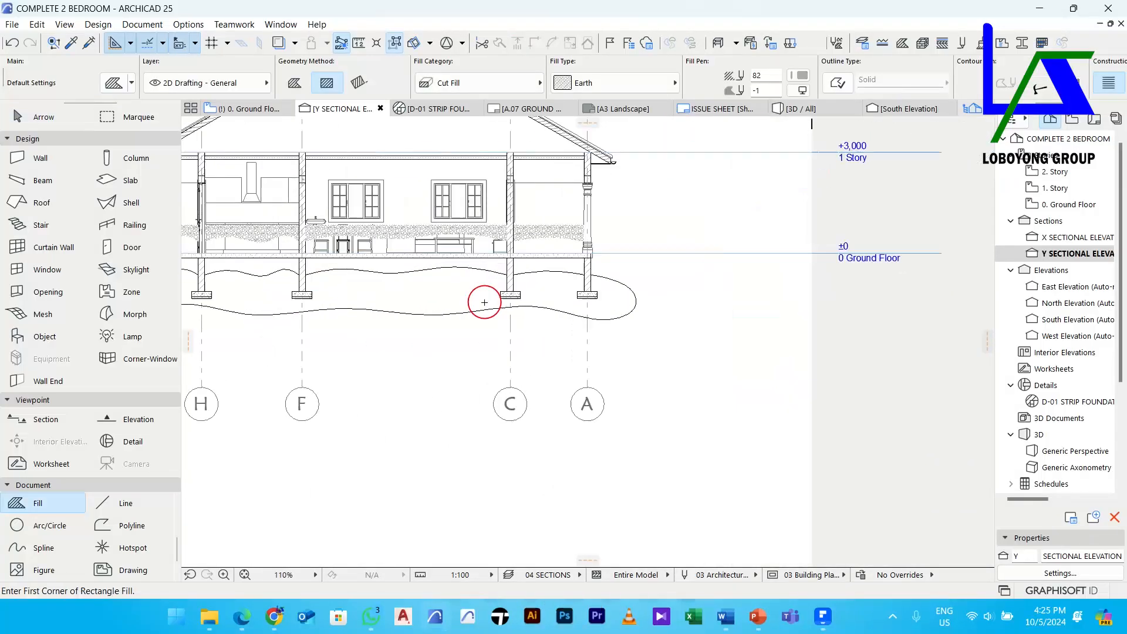
{"action": "key", "text": "space"}
{"action": "left_click", "coordinate": [445, 294]}
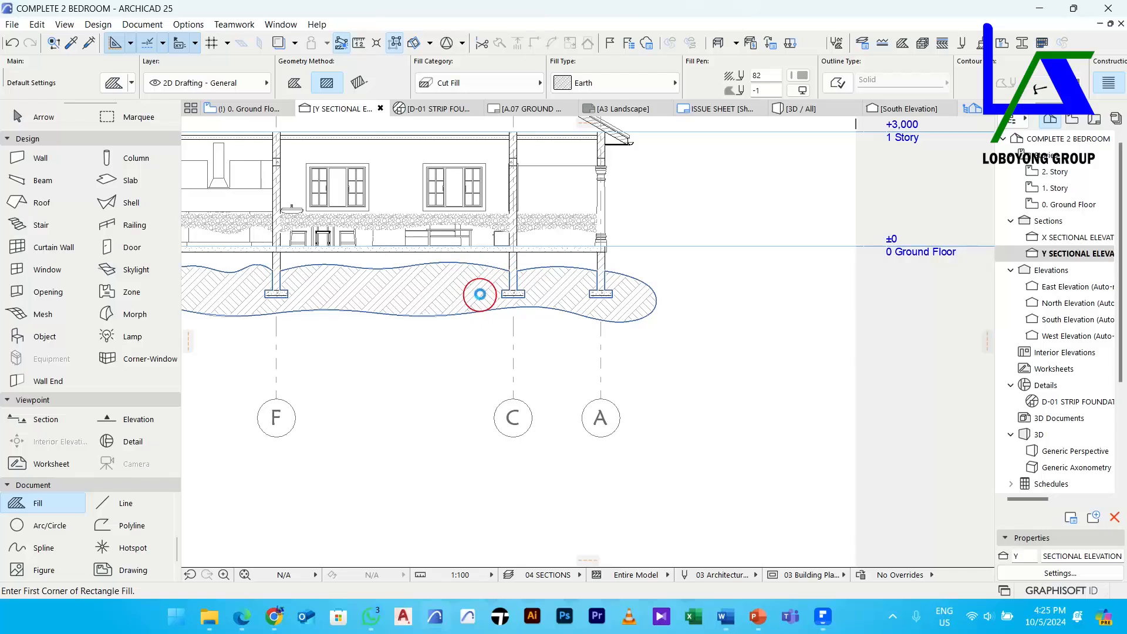
{"action": "scroll", "coordinate": [480, 295], "scroll_direction": "down", "scroll_amount": 4}
{"action": "scroll", "coordinate": [436, 299], "scroll_direction": "up", "scroll_amount": 4}
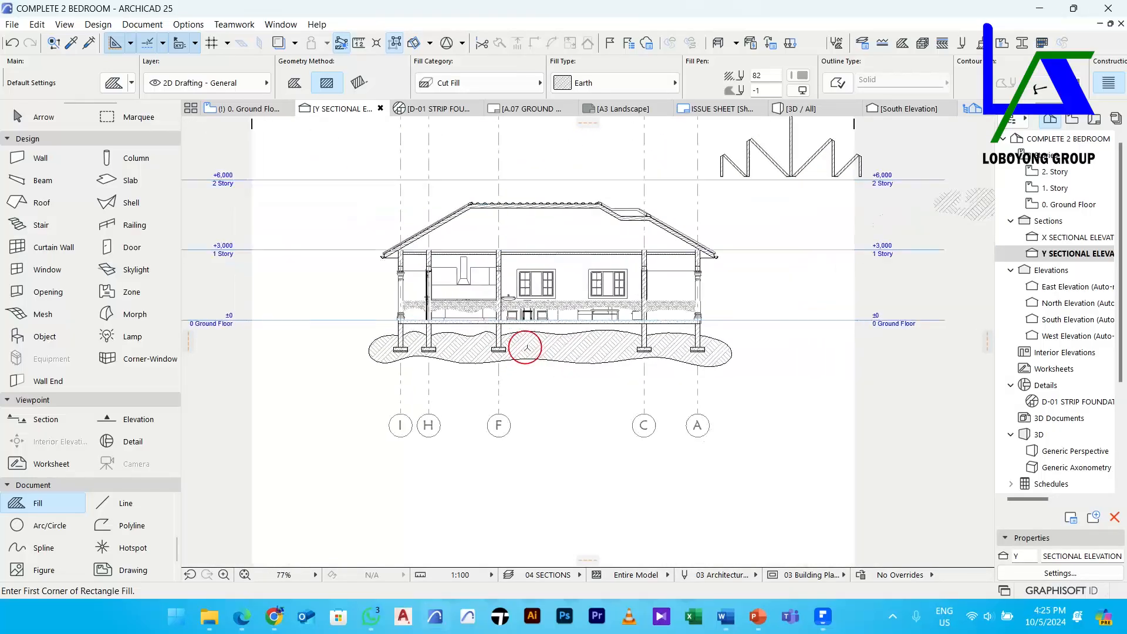
{"action": "middle_click_drag", "start_coordinate": [645, 354], "coordinate": [592, 380]}
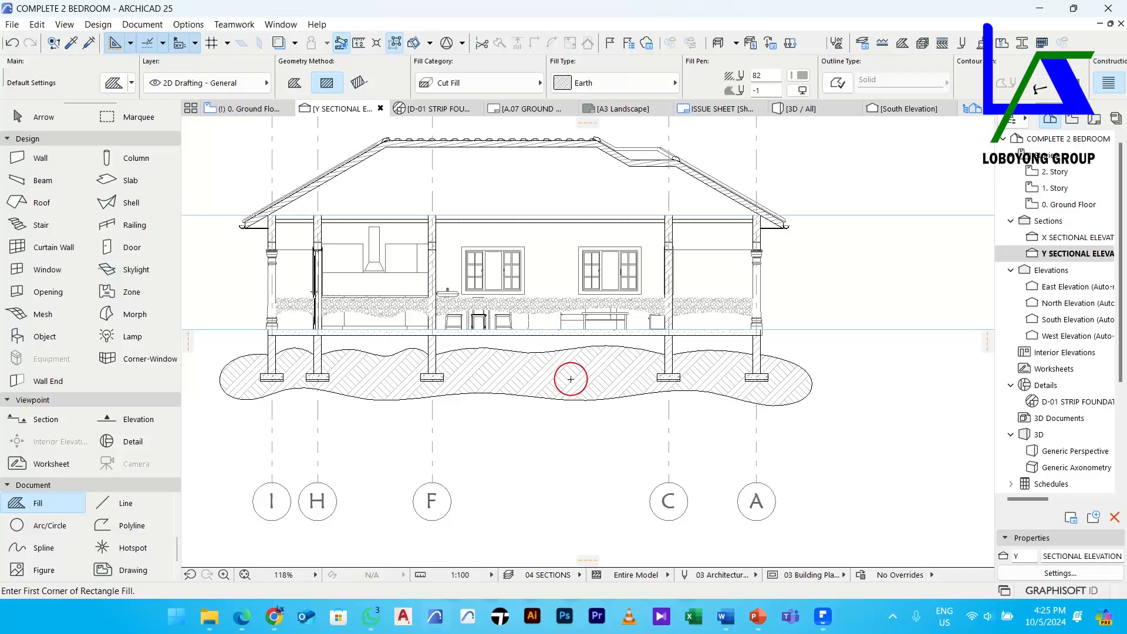
{"action": "key", "text": "Escape"}
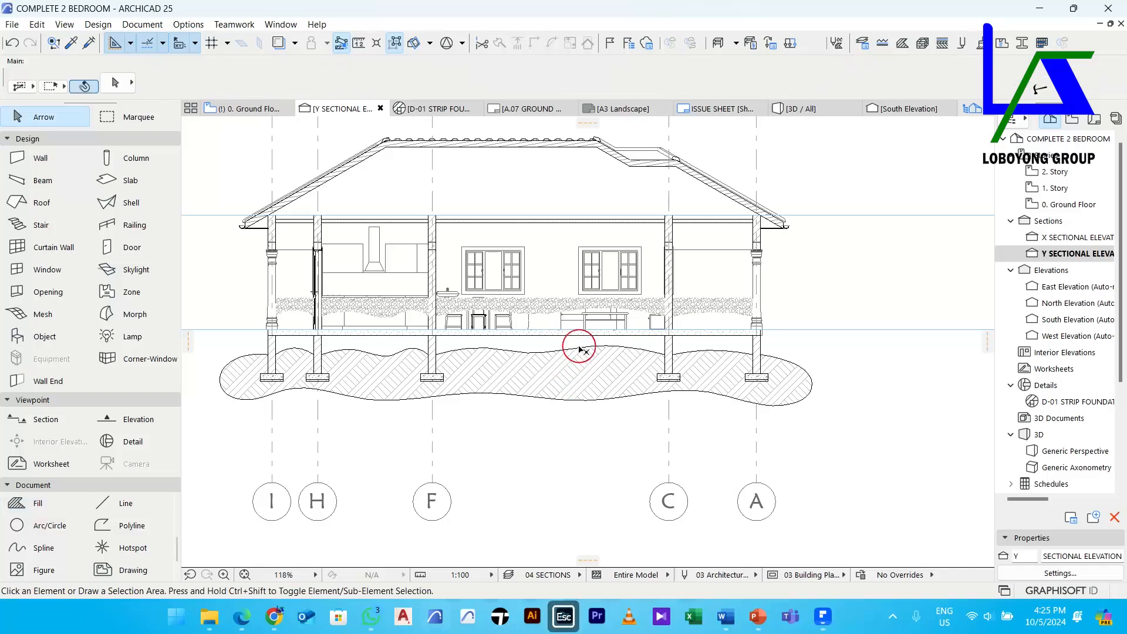
Turn off group suspension and move the grouped gravel fills 1000 mm straight down, back beneath the slab
{"action": "left_click", "coordinate": [396, 49]}
{"action": "scroll", "coordinate": [549, 304], "scroll_direction": "up", "scroll_amount": 4}
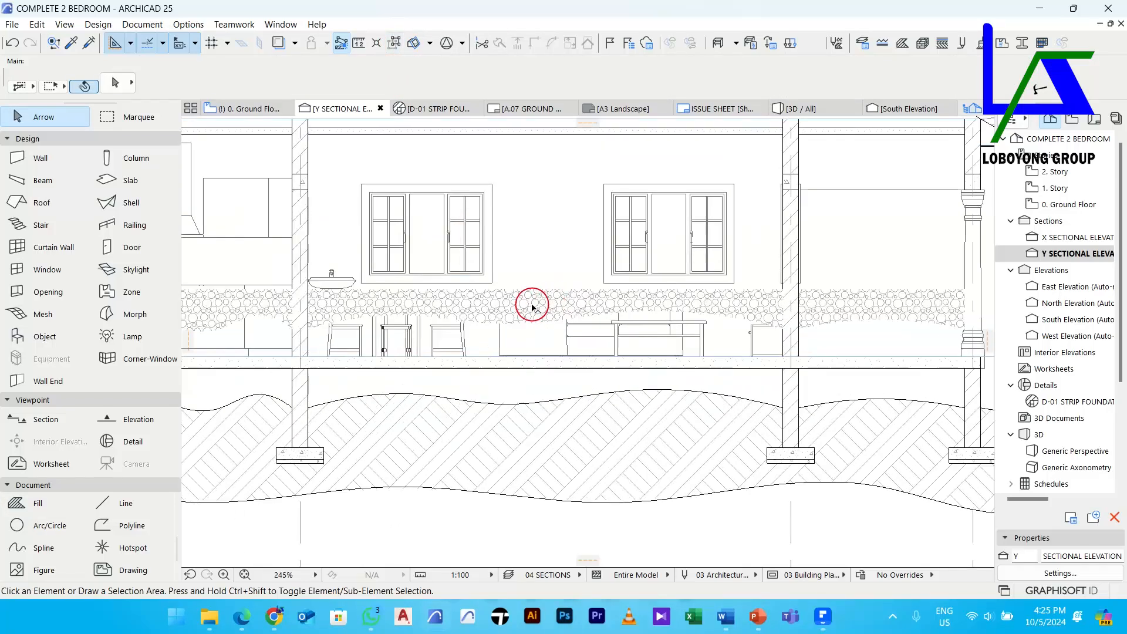
{"action": "left_click", "coordinate": [533, 305]}
{"action": "key", "text": "ctrl+s"}
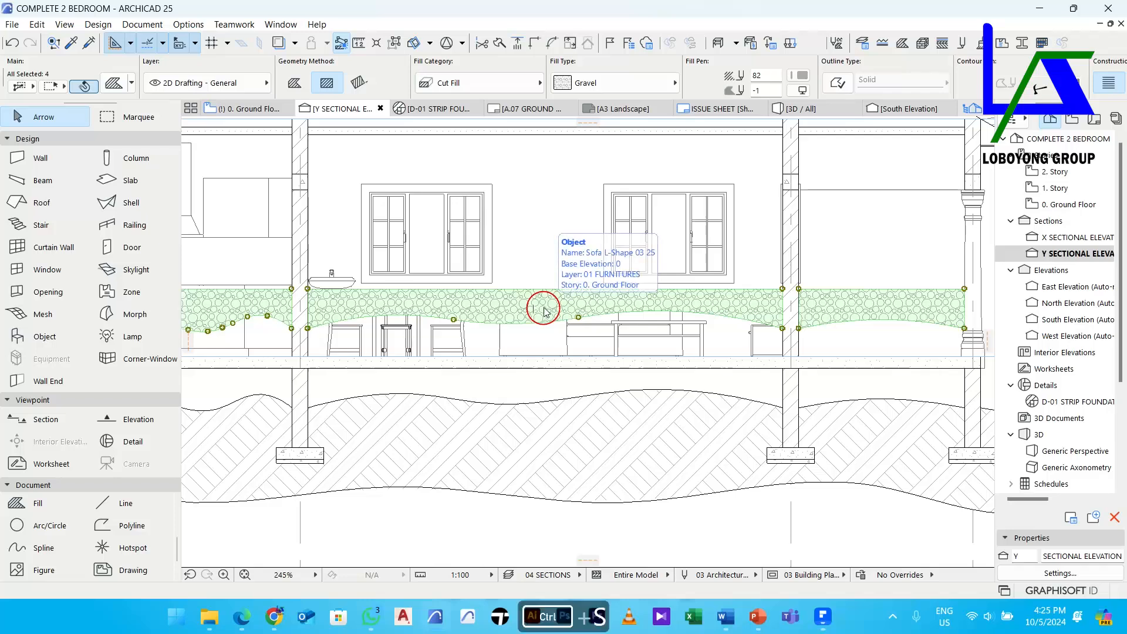
{"action": "key", "text": "ctrl+d"}
{"action": "left_click", "coordinate": [559, 304]}
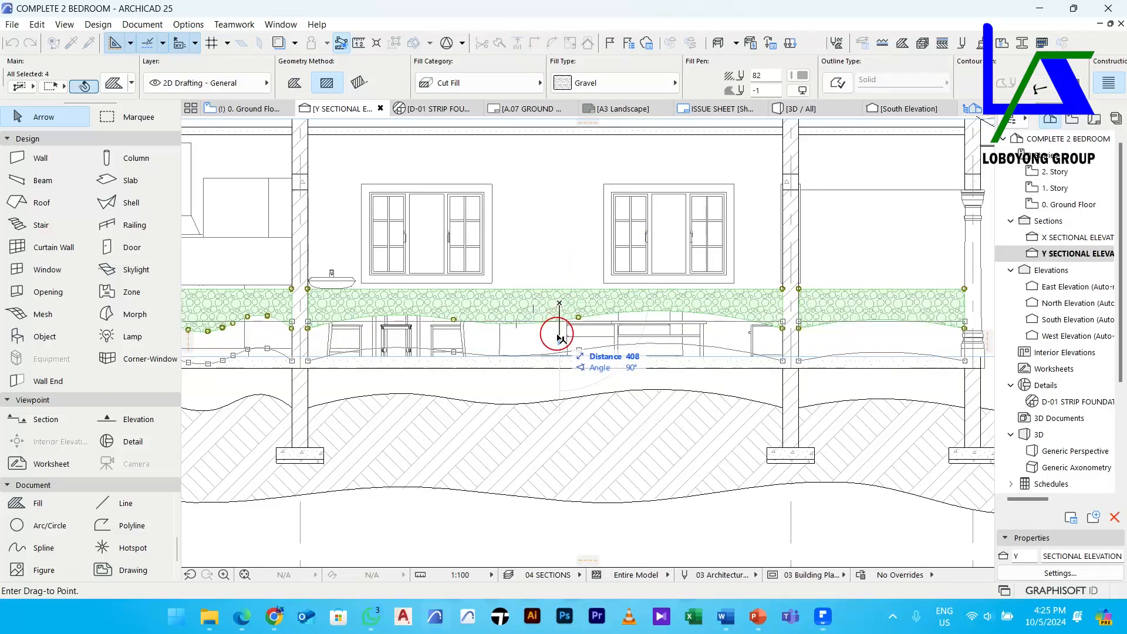
{"action": "type", "text": "1000"}
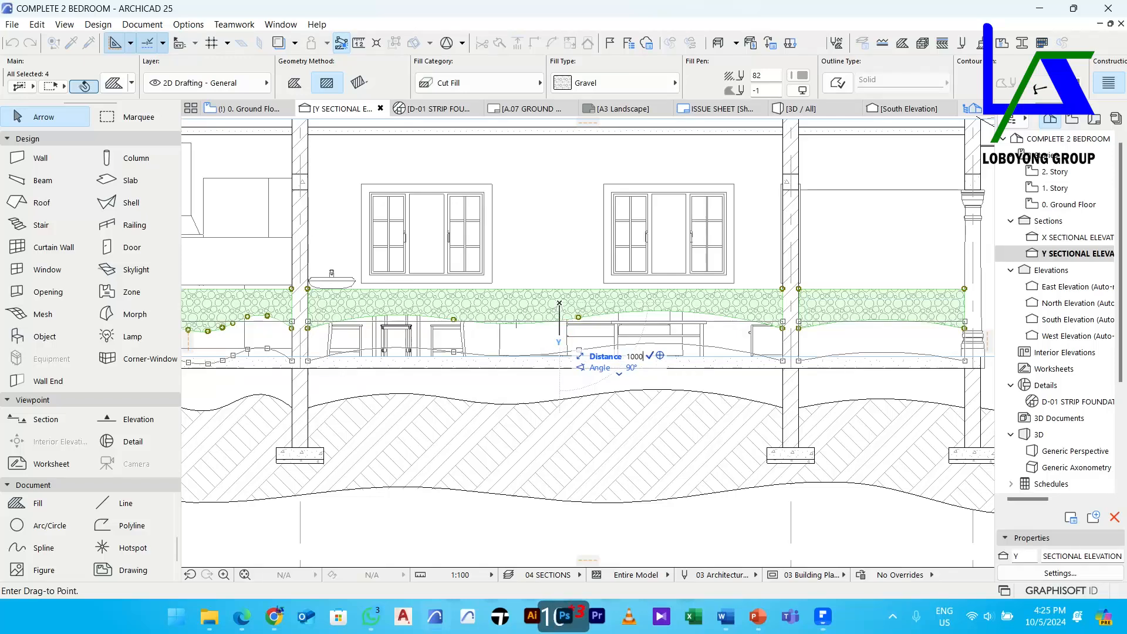
{"action": "left_click", "coordinate": [557, 335]}
{"action": "left_click", "coordinate": [559, 336]}
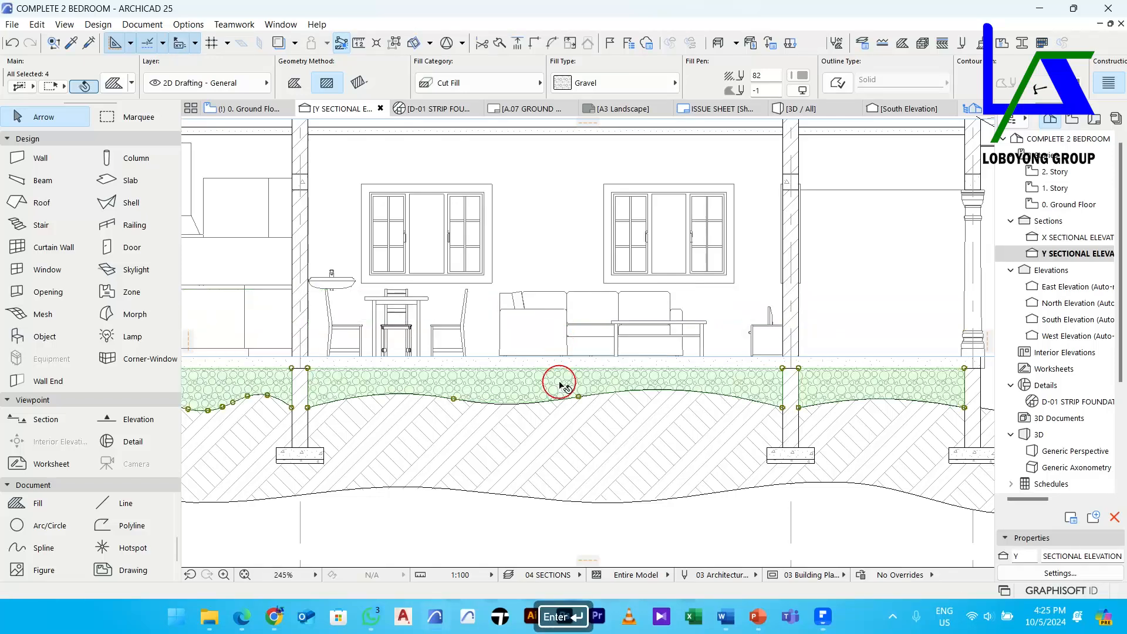
Change the display order of the grouped gravel fills and deselect them
{"action": "scroll", "coordinate": [618, 372], "scroll_direction": "down", "scroll_amount": 5}
{"action": "right_click", "coordinate": [544, 448]}
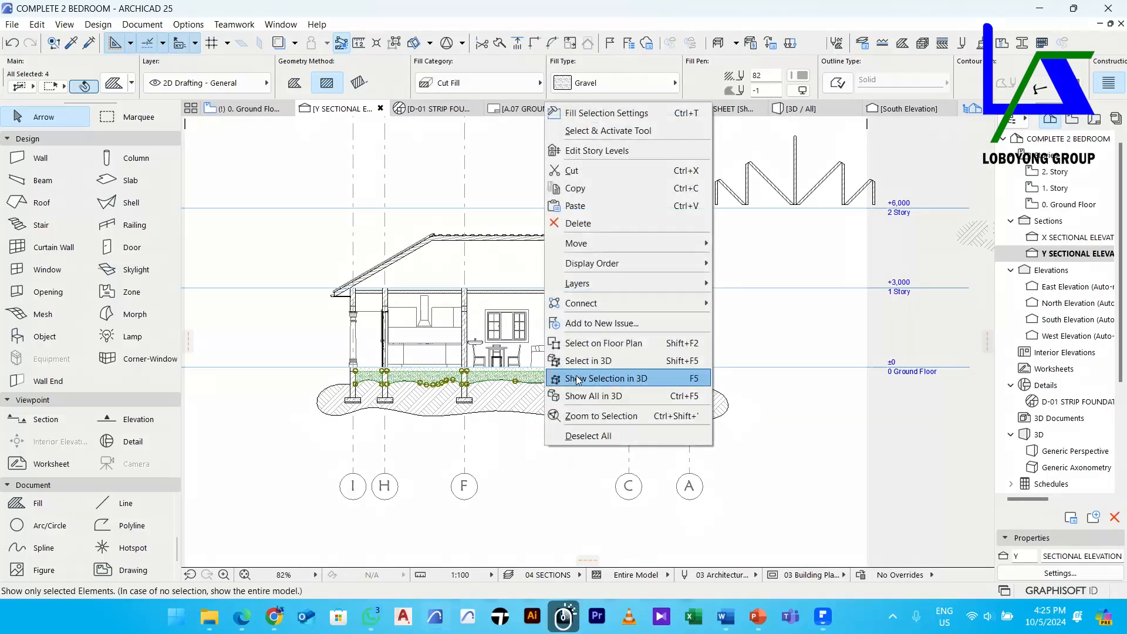
{"action": "mouse_move", "coordinate": [646, 262]}
{"action": "left_click", "coordinate": [757, 315]}
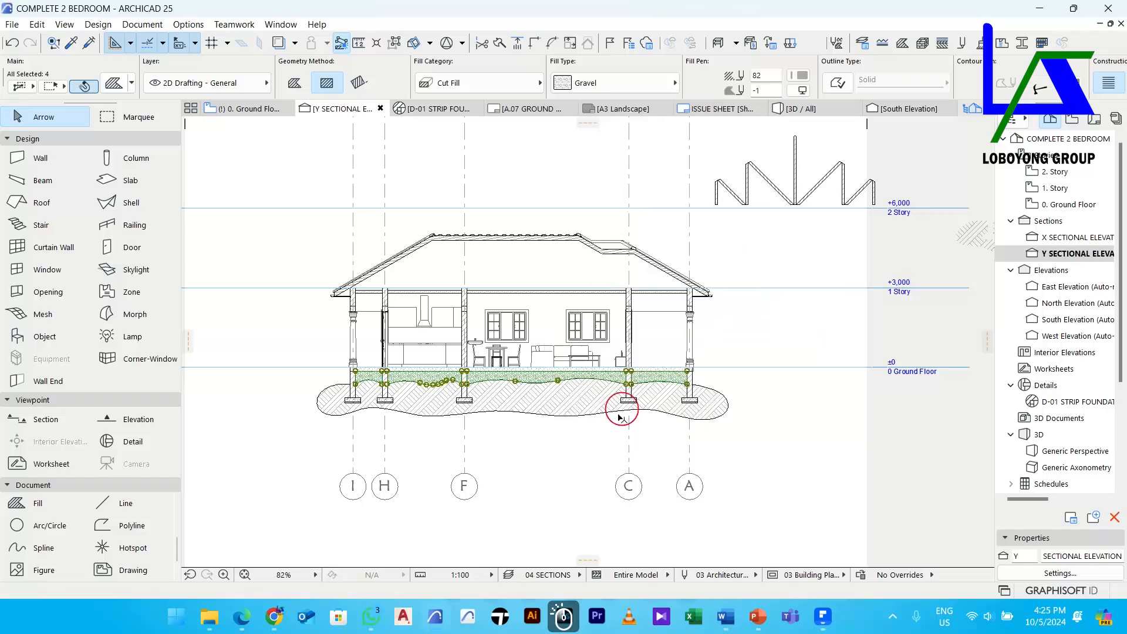
{"action": "left_click", "coordinate": [574, 451]}
Select all the splines in the Y section and delete them, leaving only the fills
{"action": "scroll", "coordinate": [602, 404], "scroll_direction": "up", "scroll_amount": 2}
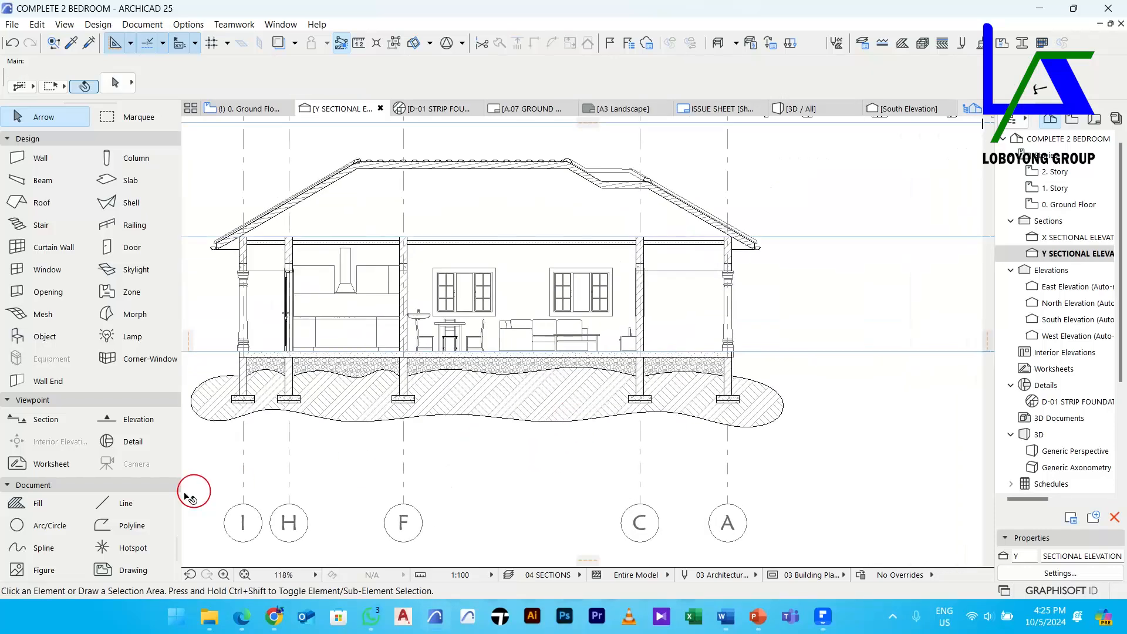
{"action": "left_click", "coordinate": [42, 548]}
{"action": "key", "text": "ctrl+a"}
{"action": "key", "text": "Delete"}
{"action": "scroll", "coordinate": [535, 376], "scroll_direction": "down", "scroll_amount": 4}
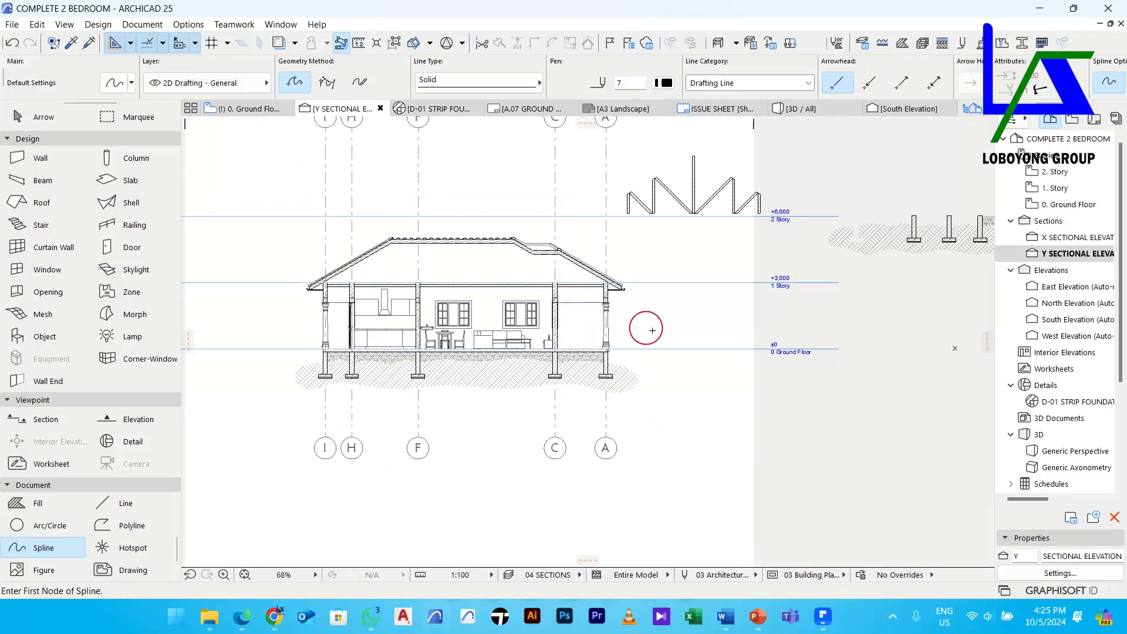
Switch the construction method of the grouped gravel fills beneath the slab to distorted fill, then deselect them
{"action": "scroll", "coordinate": [625, 315], "scroll_direction": "up", "scroll_amount": 6}
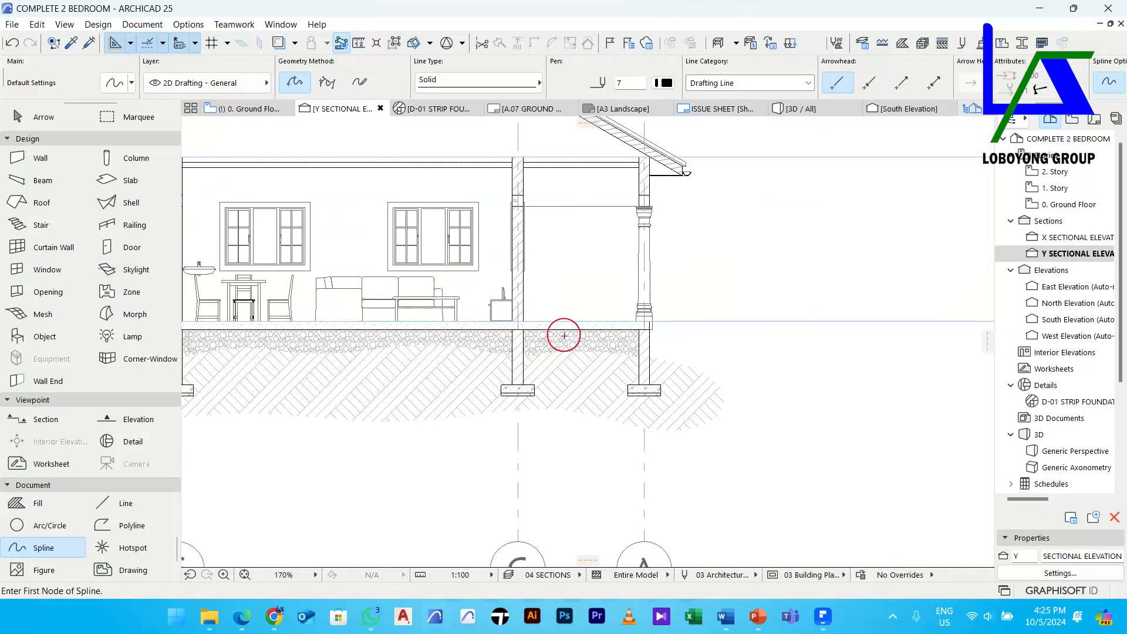
{"action": "key", "text": "Escape"}
{"action": "left_click", "coordinate": [557, 340]}
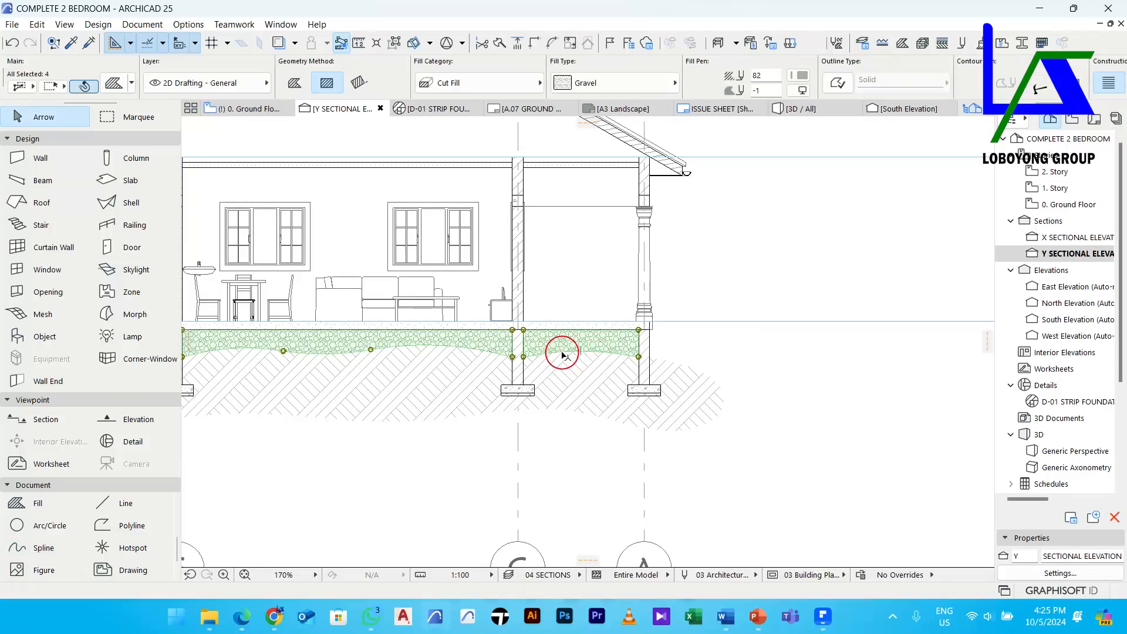
{"action": "scroll", "coordinate": [914, 82], "scroll_direction": "down", "scroll_amount": 3}
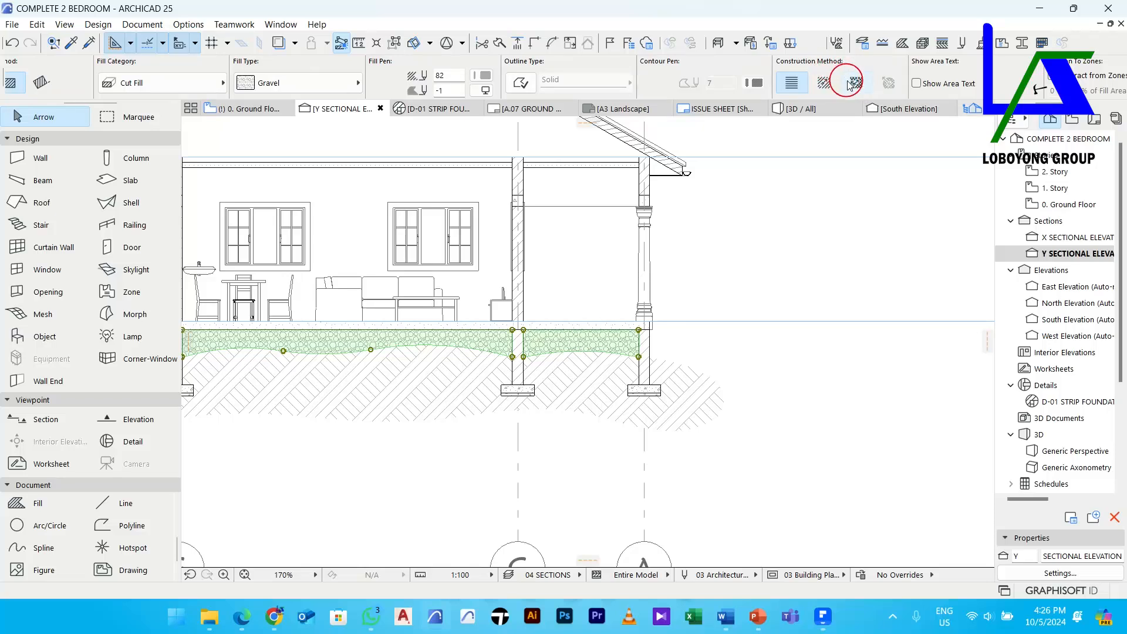
{"action": "left_click", "coordinate": [853, 83]}
{"action": "scroll", "coordinate": [593, 335], "scroll_direction": "up", "scroll_amount": 5}
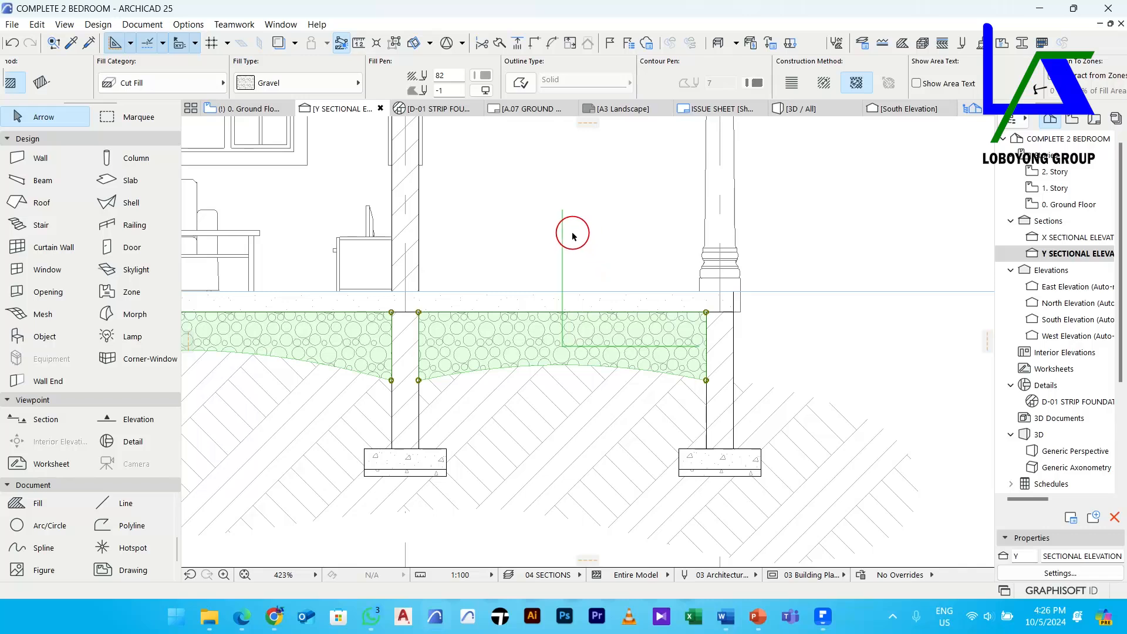
{"action": "left_click", "coordinate": [563, 238]}
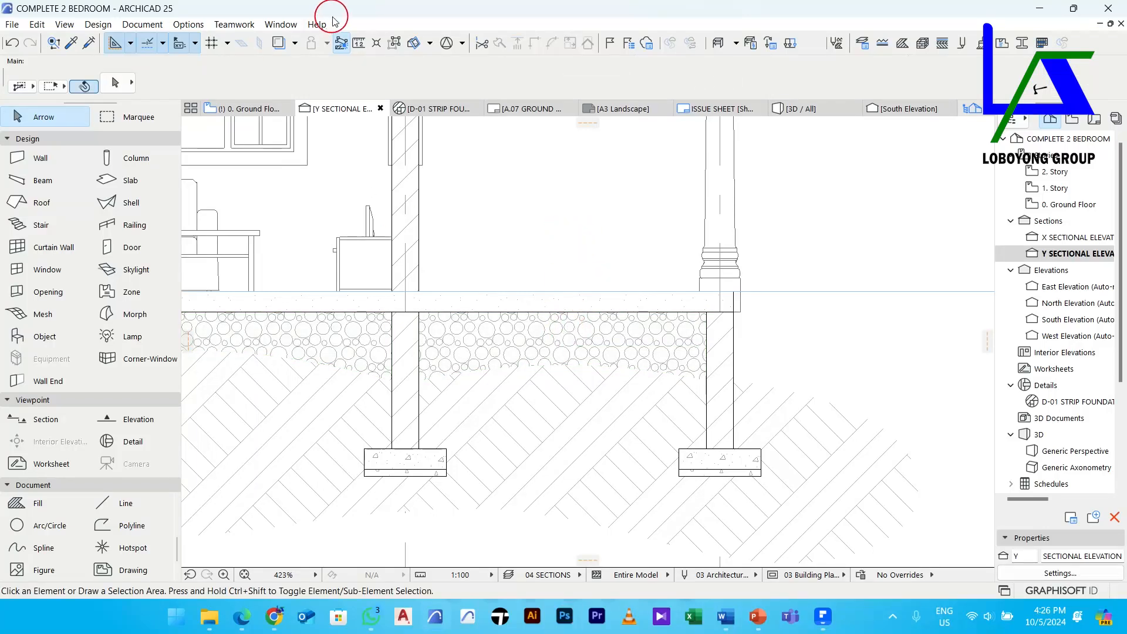
Suspend groups and enlarge the gravel pattern between grids C and A by stretching its horizontal and vertical fill vectors
{"action": "left_click", "coordinate": [396, 44]}
{"action": "left_click", "coordinate": [619, 341]}
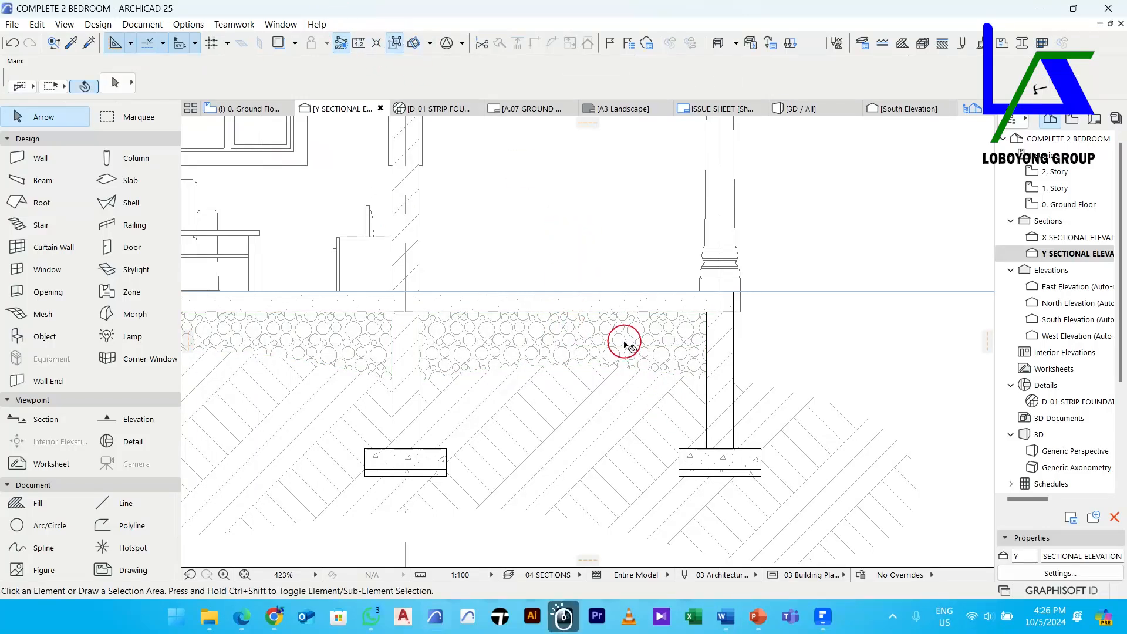
{"action": "left_click", "coordinate": [699, 346]}
{"action": "scroll", "coordinate": [756, 349], "scroll_direction": "down", "scroll_amount": 1}
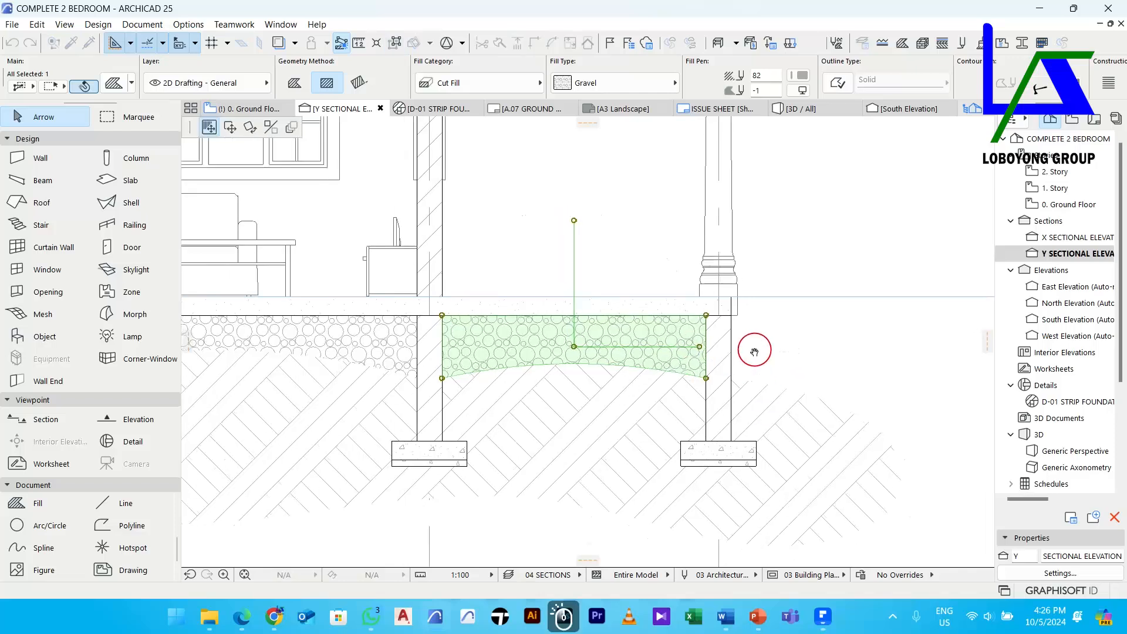
{"action": "middle_click_drag", "start_coordinate": [838, 357], "coordinate": [610, 357]}
{"action": "left_click", "coordinate": [702, 346]}
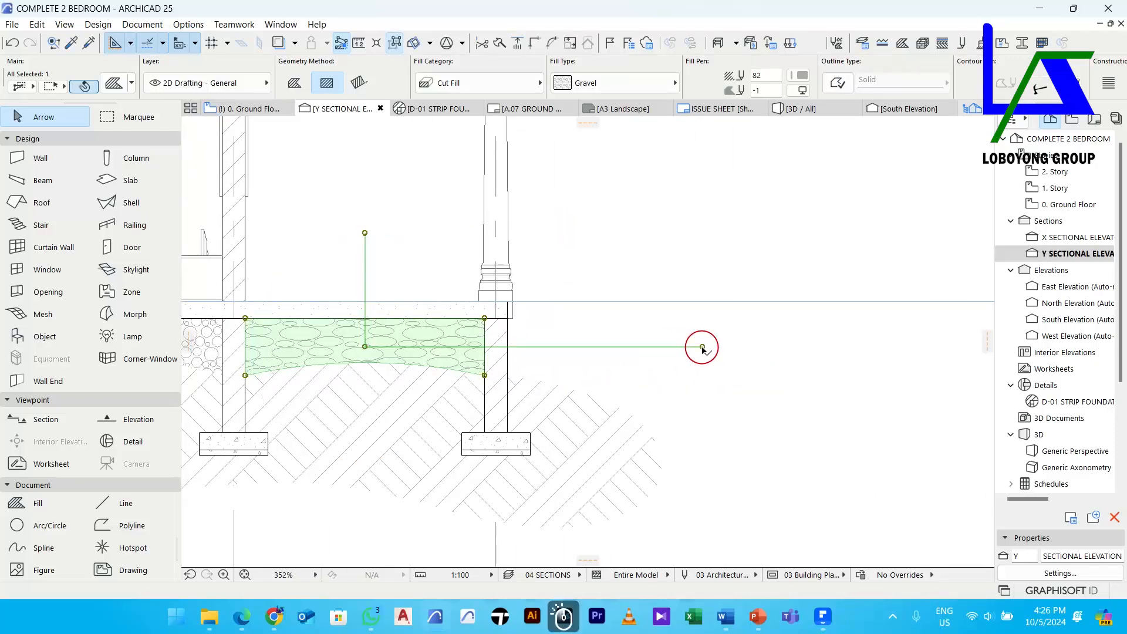
{"action": "left_click", "coordinate": [365, 232]}
{"action": "scroll", "coordinate": [367, 226], "scroll_direction": "down", "scroll_amount": 1}
{"action": "middle_click_drag", "start_coordinate": [368, 224], "coordinate": [423, 340]}
{"action": "left_click", "coordinate": [420, 258]}
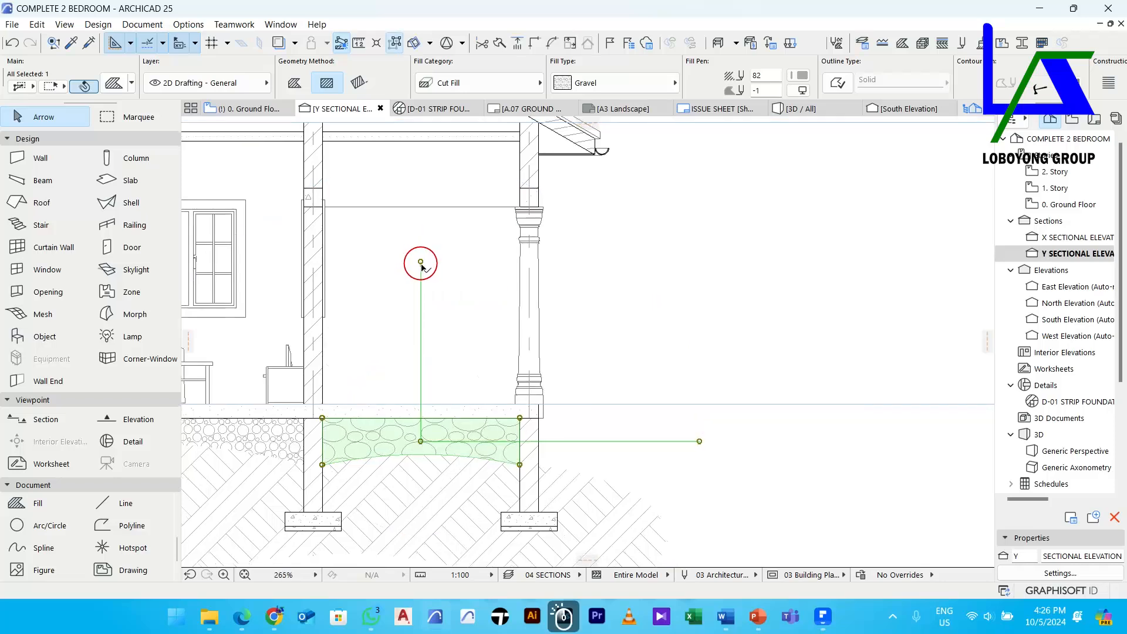
Enlarge the gravel pattern between grids F and C by lengthening its horizontal and vertical fill vectors
{"action": "scroll", "coordinate": [421, 262], "scroll_direction": "down", "scroll_amount": 3}
{"action": "scroll", "coordinate": [536, 290], "scroll_direction": "up", "scroll_amount": 4}
{"action": "left_click", "coordinate": [536, 289]}
{"action": "scroll", "coordinate": [516, 288], "scroll_direction": "up", "scroll_amount": 1}
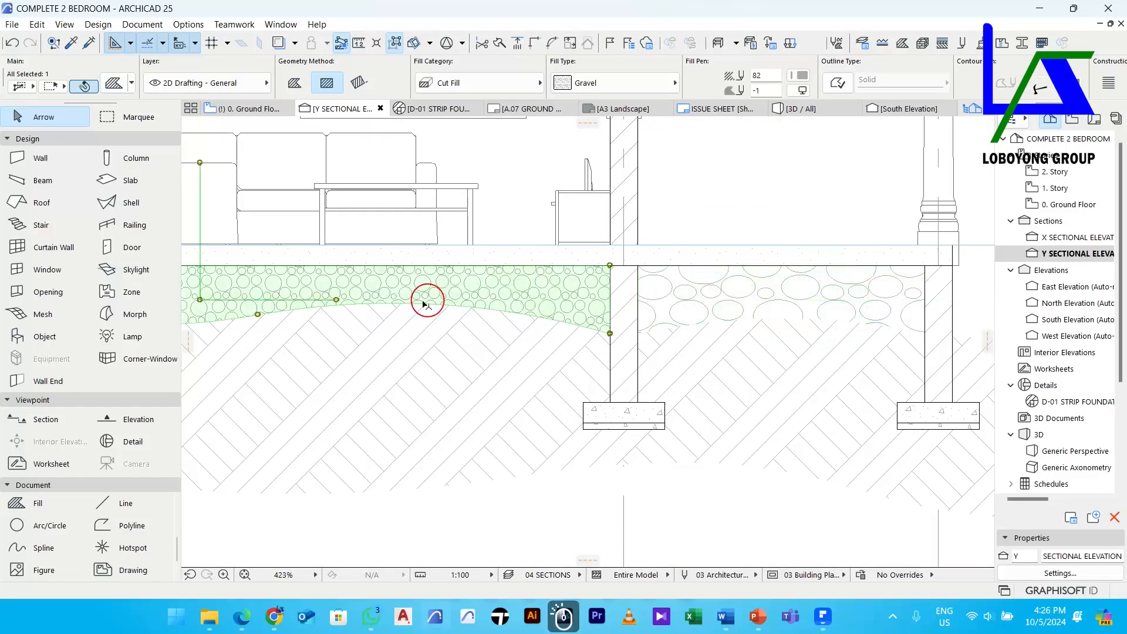
{"action": "left_click", "coordinate": [336, 299]}
{"action": "left_click", "coordinate": [534, 299]}
{"action": "scroll", "coordinate": [409, 320], "scroll_direction": "down", "scroll_amount": 1}
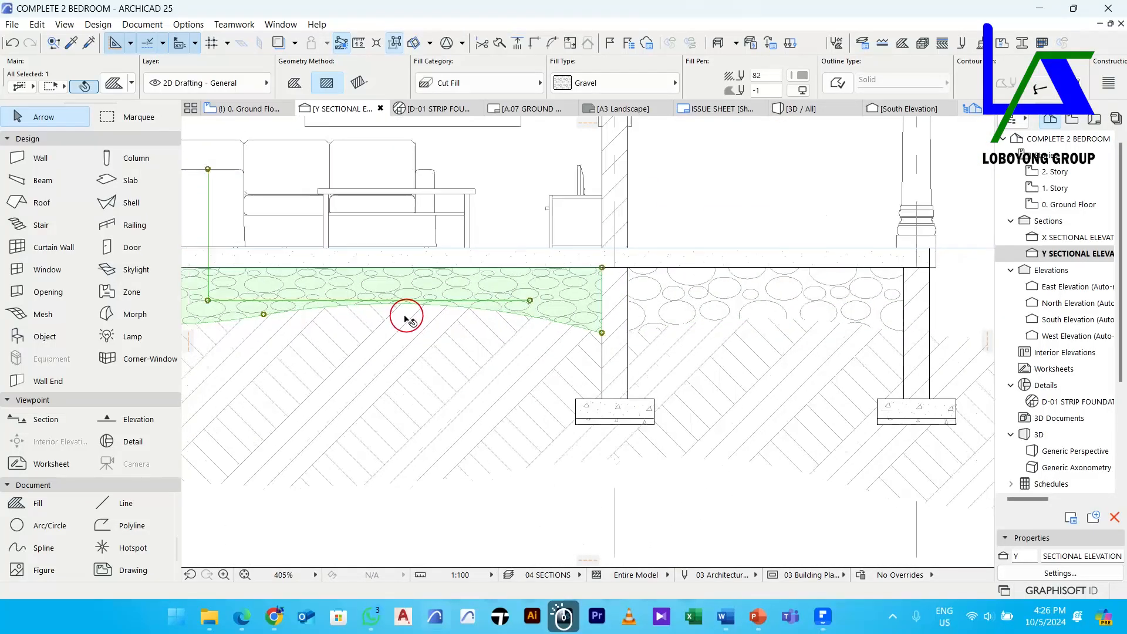
{"action": "scroll", "coordinate": [654, 395], "scroll_direction": "down", "scroll_amount": 2}
{"action": "left_click", "coordinate": [519, 301]}
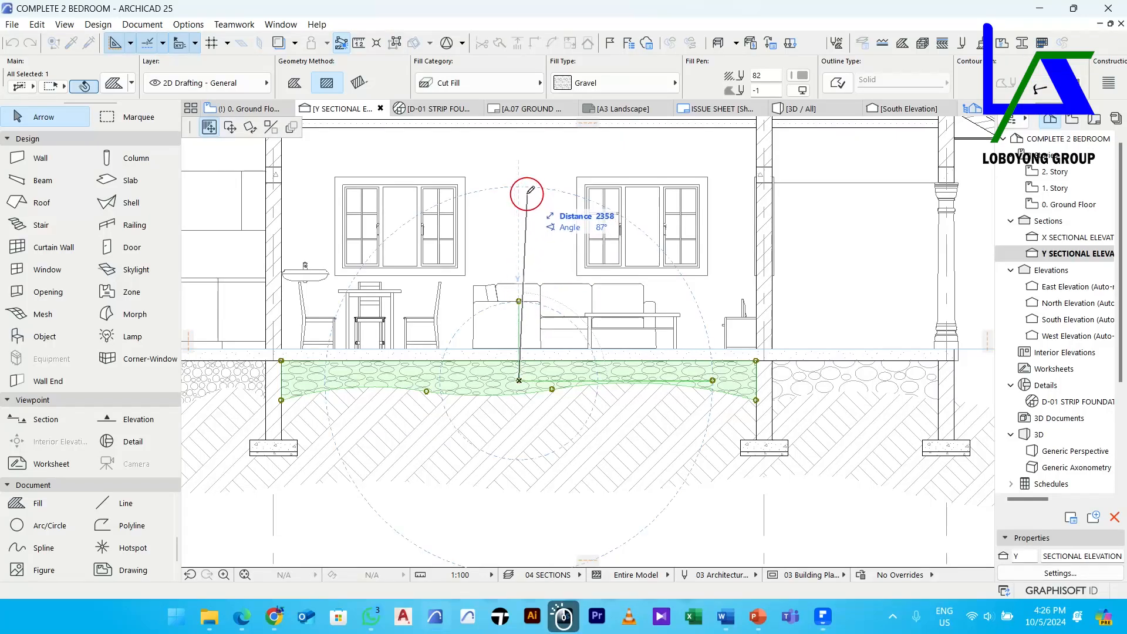
{"action": "left_click", "coordinate": [520, 171]}
{"action": "scroll", "coordinate": [492, 311], "scroll_direction": "down", "scroll_amount": 3}
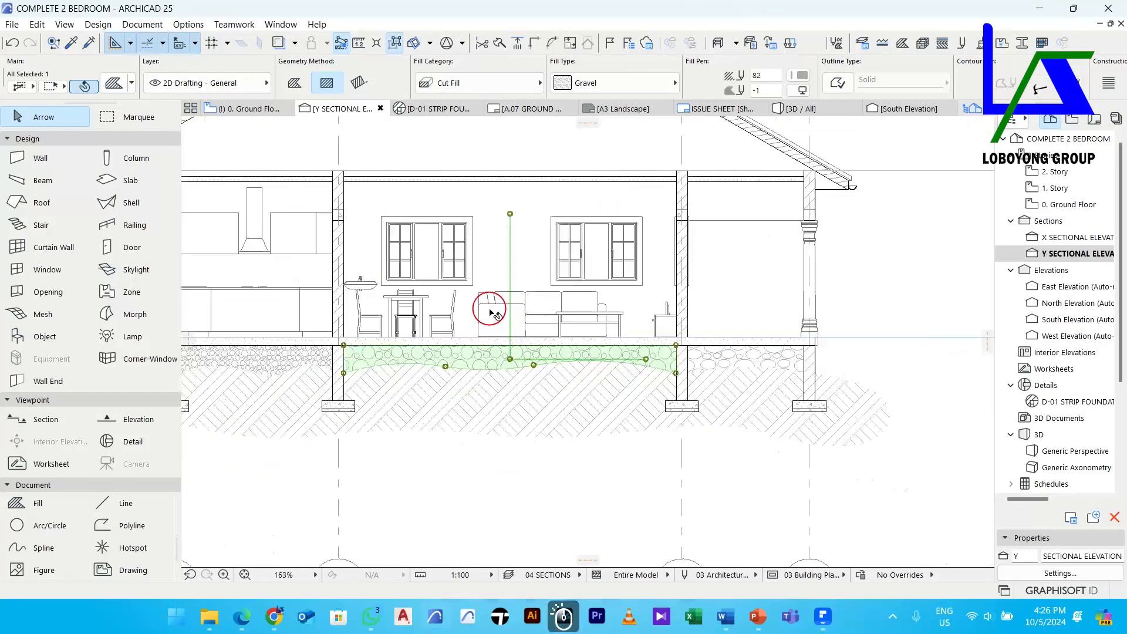
{"action": "scroll", "coordinate": [599, 213], "scroll_direction": "down", "scroll_amount": 2}
Enlarge the gravel pattern between grids H and F by lengthening its horizontal and vertical fill vectors
{"action": "scroll", "coordinate": [440, 322], "scroll_direction": "up", "scroll_amount": 6}
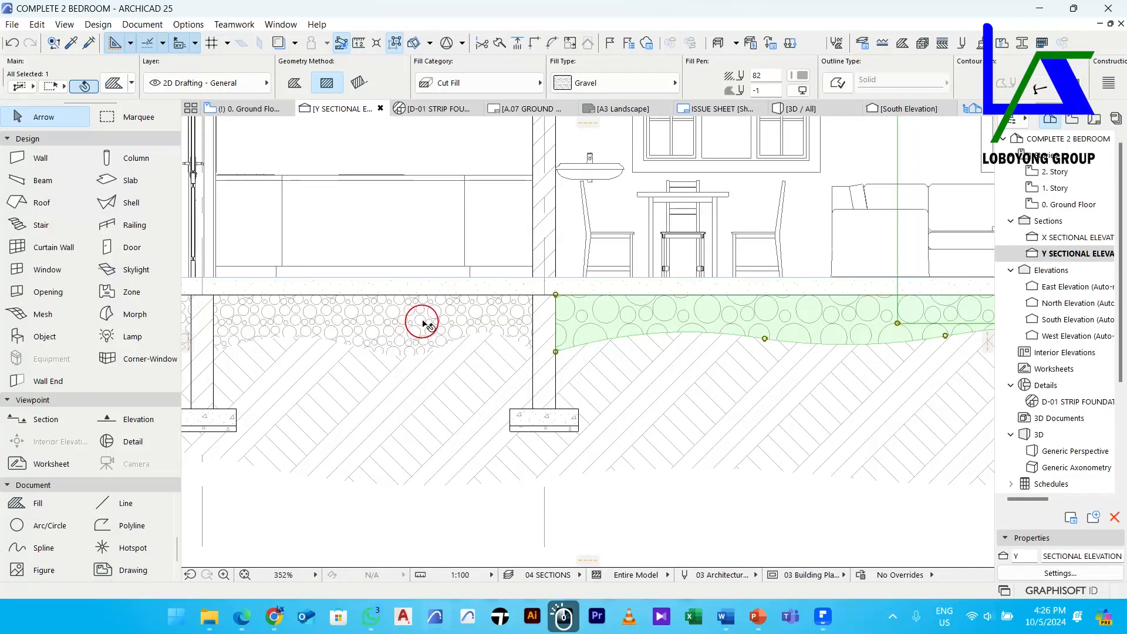
{"action": "left_click", "coordinate": [423, 324]}
{"action": "left_click", "coordinate": [487, 326]}
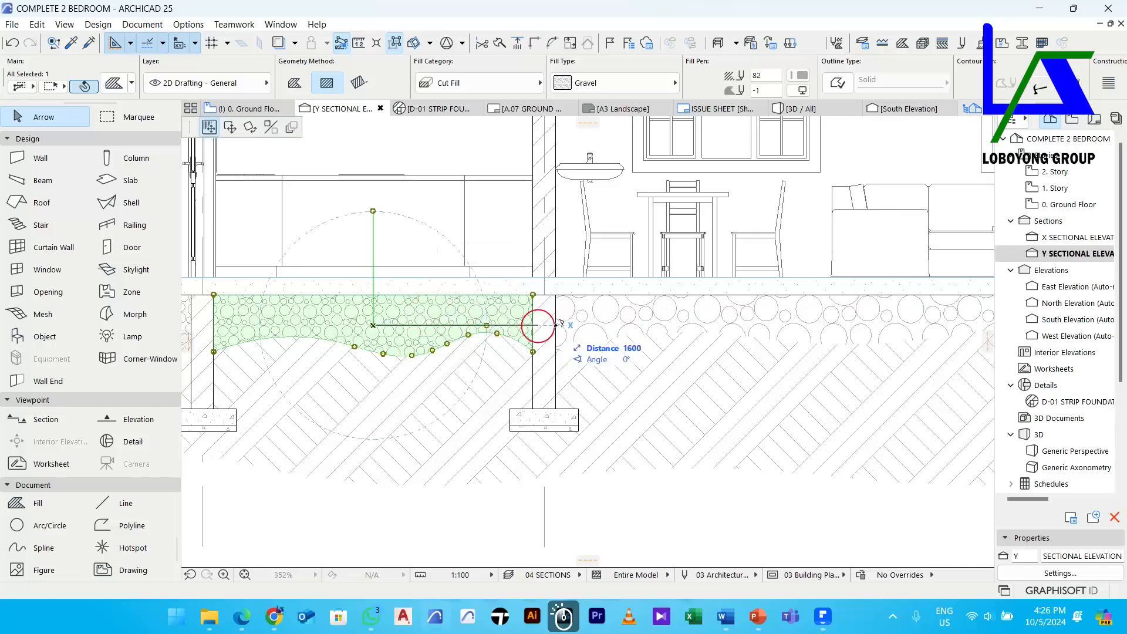
{"action": "left_click", "coordinate": [734, 322]}
{"action": "scroll", "coordinate": [399, 301], "scroll_direction": "down", "scroll_amount": 1}
{"action": "middle_click_drag", "start_coordinate": [399, 301], "coordinate": [557, 378]}
{"action": "left_click", "coordinate": [536, 303]}
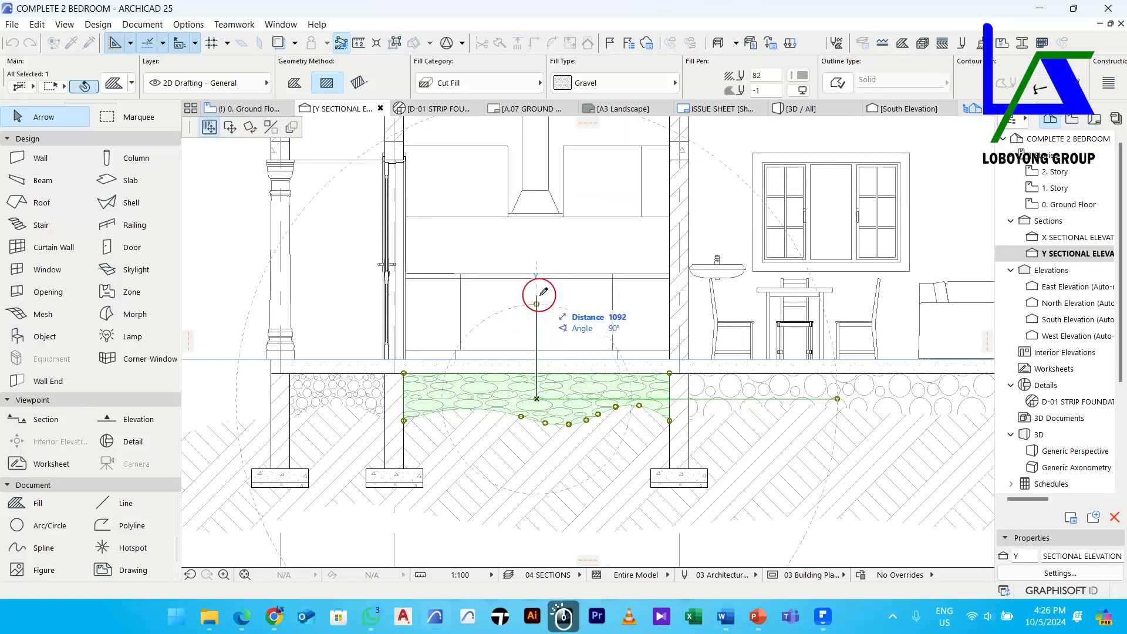
{"action": "scroll", "coordinate": [537, 296], "scroll_direction": "down", "scroll_amount": 3}
{"action": "left_click", "coordinate": [538, 221]}
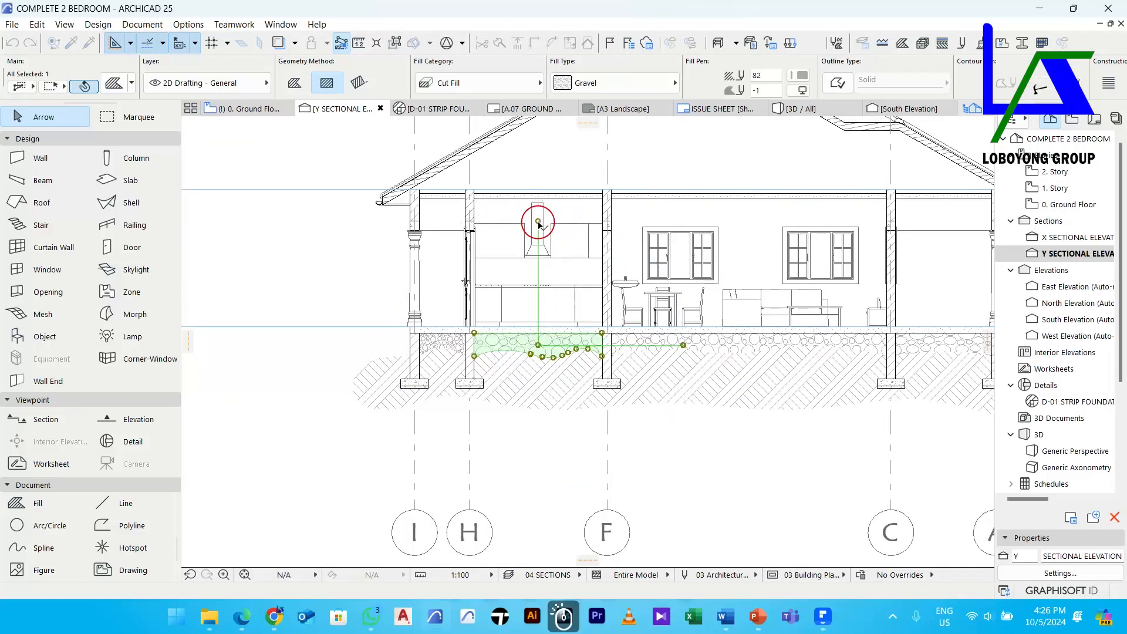
Enlarge the gravel pattern between grids I and H by lengthening both fill vectors, and deselect the fill
{"action": "scroll", "coordinate": [438, 341], "scroll_direction": "up", "scroll_amount": 4}
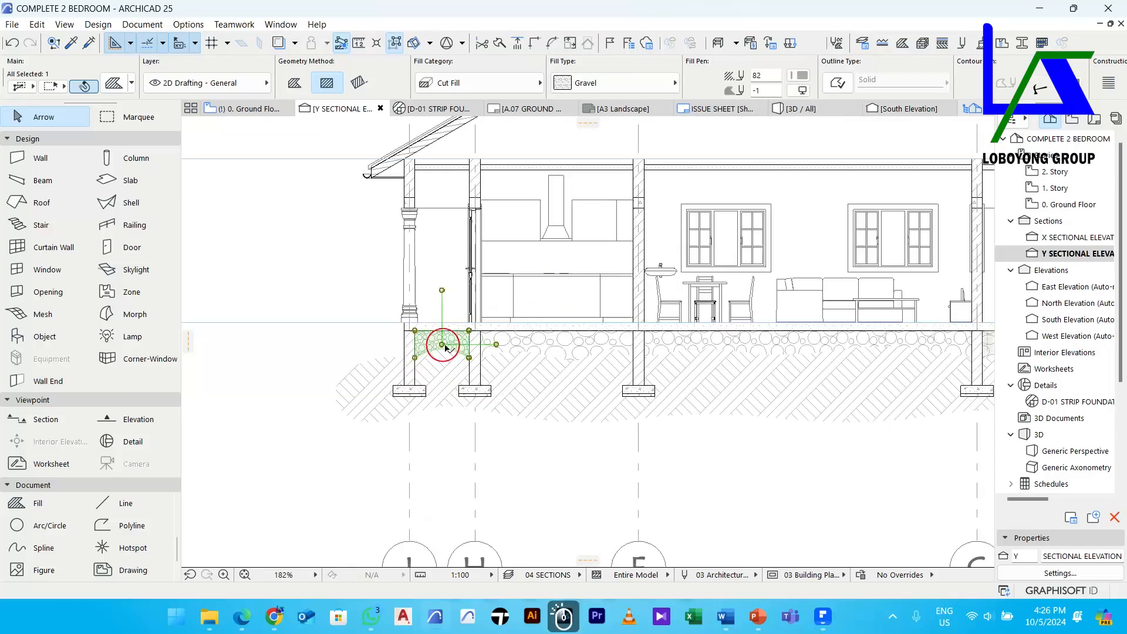
{"action": "left_click", "coordinate": [552, 344]}
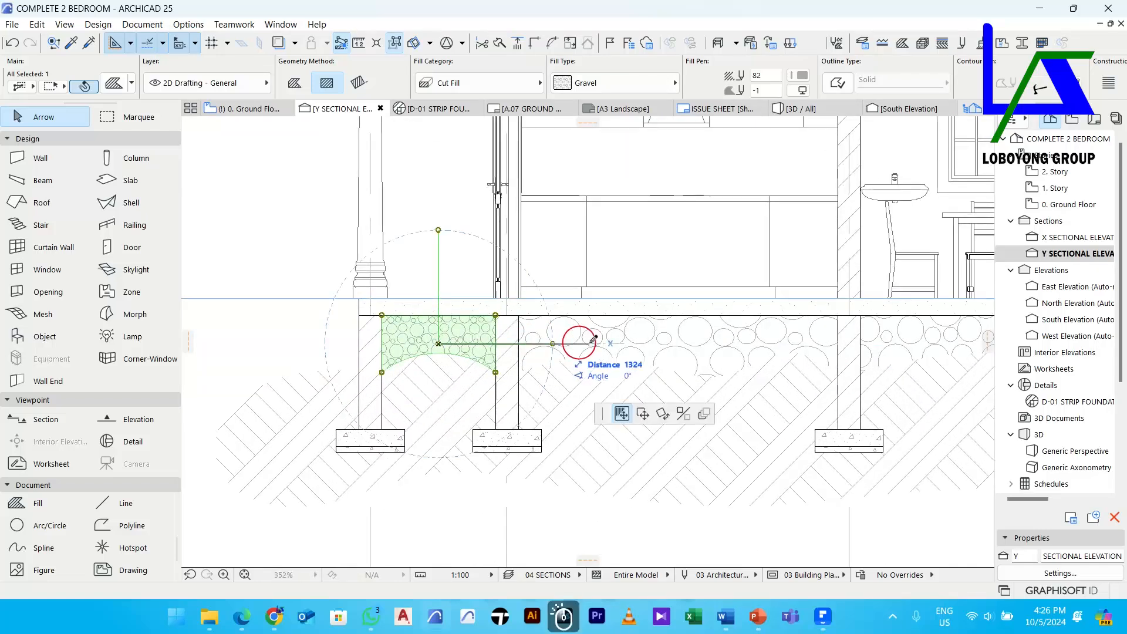
{"action": "left_click", "coordinate": [724, 343]}
{"action": "scroll", "coordinate": [576, 366], "scroll_direction": "down", "scroll_amount": 2}
{"action": "left_click", "coordinate": [480, 273]}
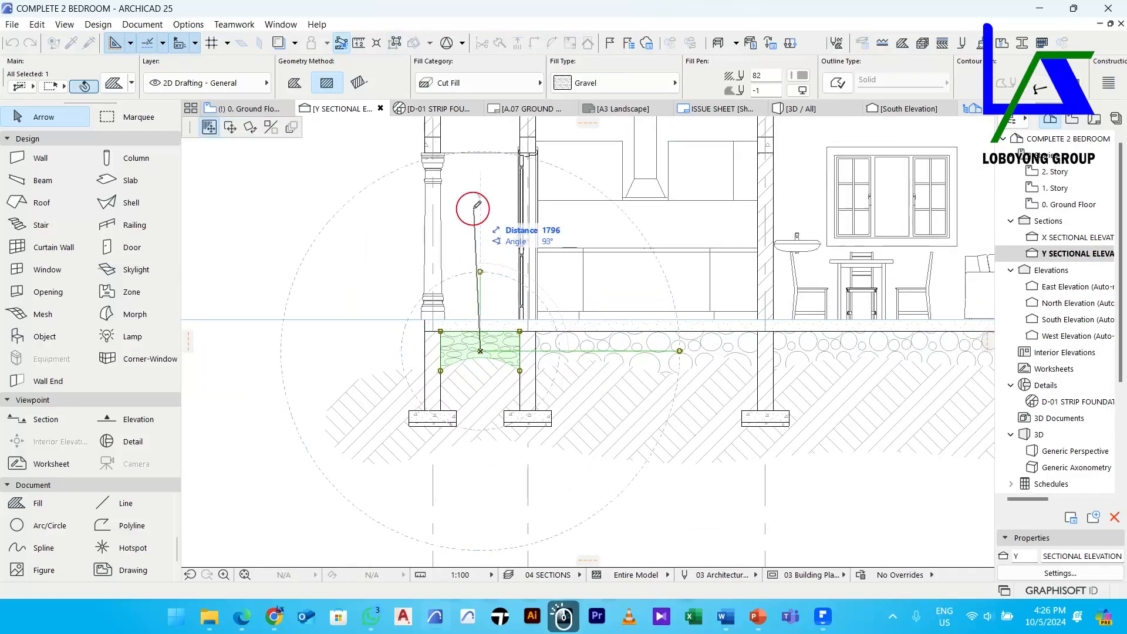
{"action": "left_click", "coordinate": [479, 199]}
{"action": "scroll", "coordinate": [446, 260], "scroll_direction": "down", "scroll_amount": 4}
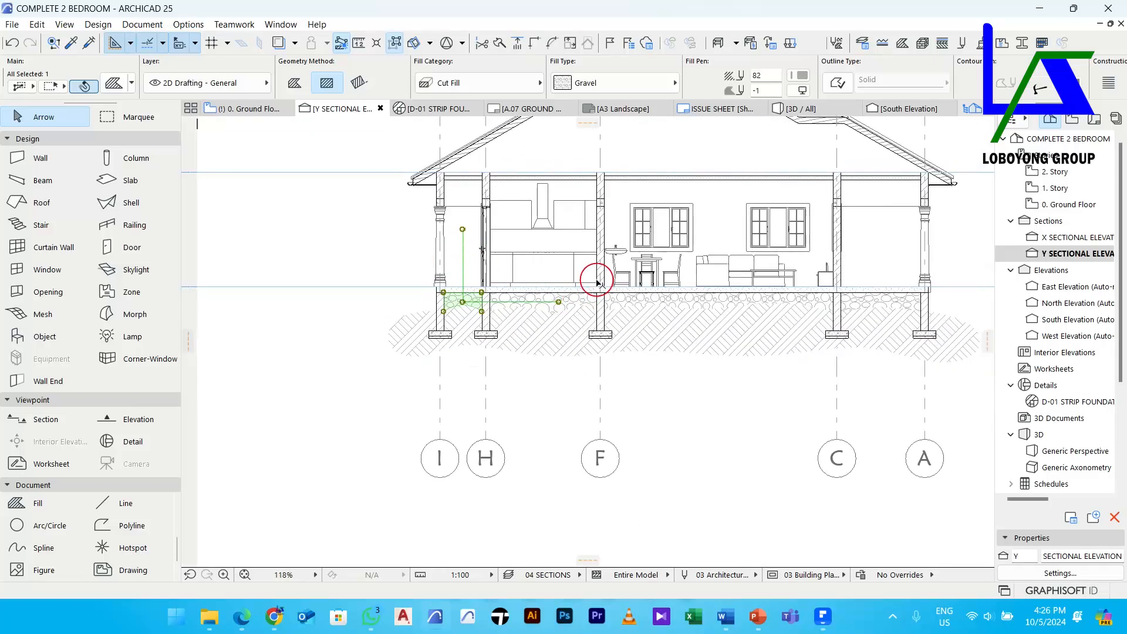
{"action": "key", "text": "Escape"}
Pick up the Common Brick cut fill settings from the truss members drawn beside the section
{"action": "scroll", "coordinate": [543, 399], "scroll_direction": "down", "scroll_amount": 2}
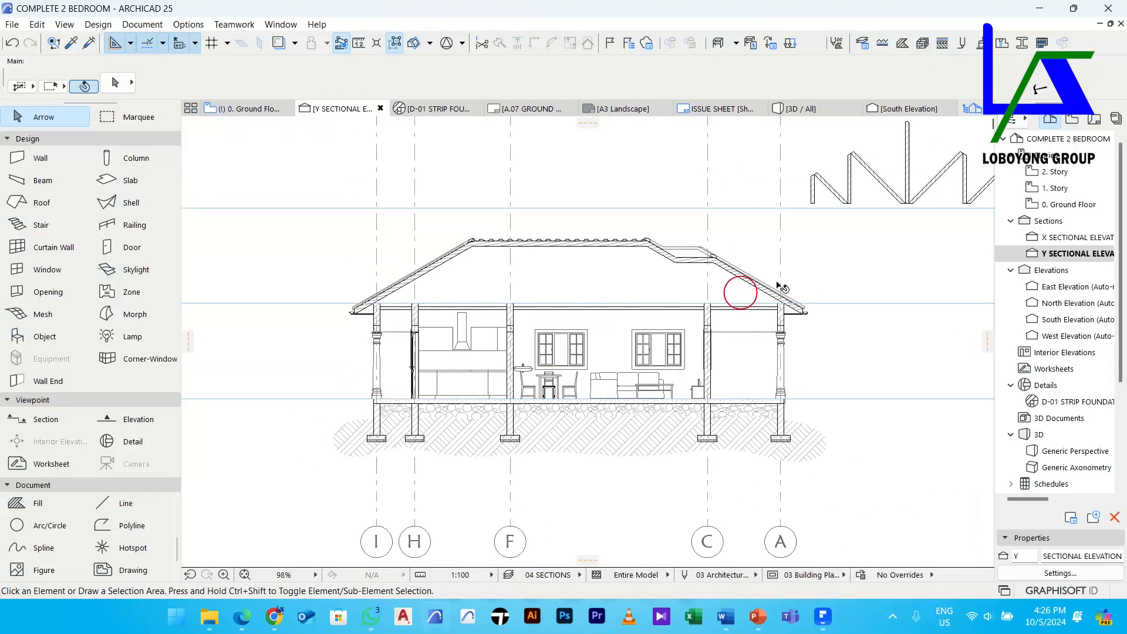
{"action": "middle_click_drag", "start_coordinate": [888, 229], "coordinate": [861, 270]}
{"action": "scroll", "coordinate": [857, 232], "scroll_direction": "up", "scroll_amount": 2}
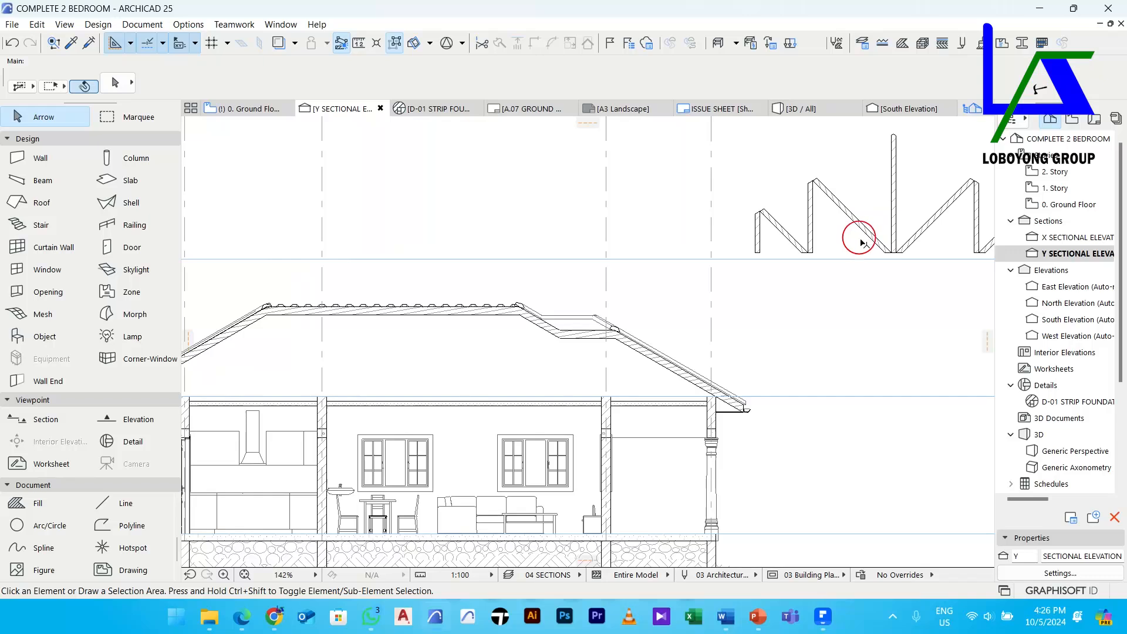
{"action": "left_click", "coordinate": [863, 223], "text": "alt"}
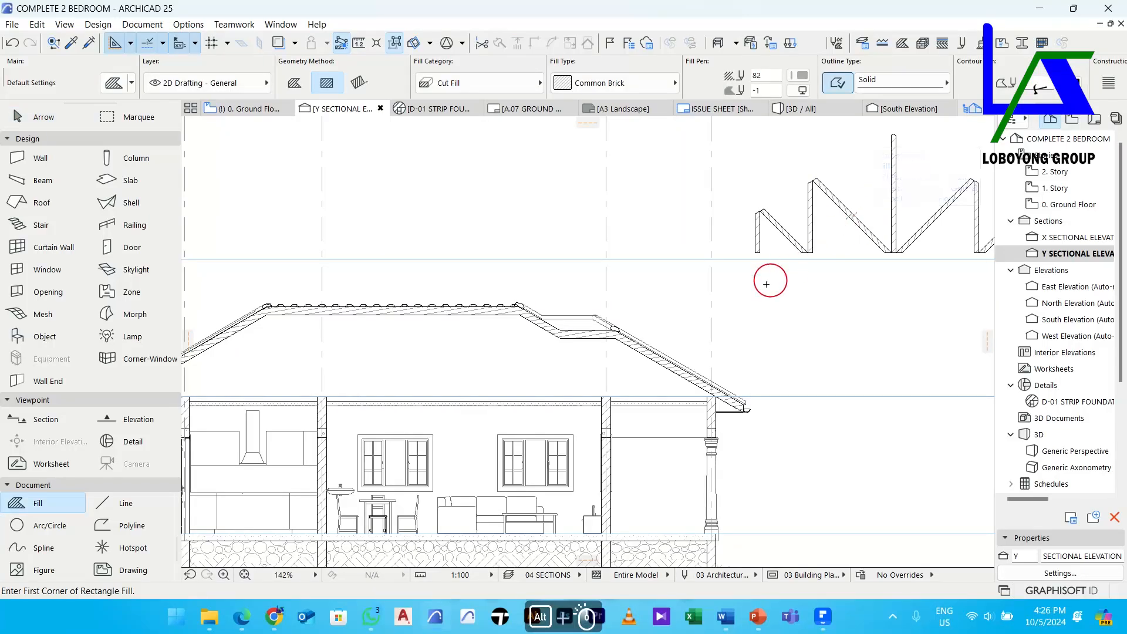
{"action": "middle_click_drag", "start_coordinate": [620, 335], "coordinate": [775, 262]}
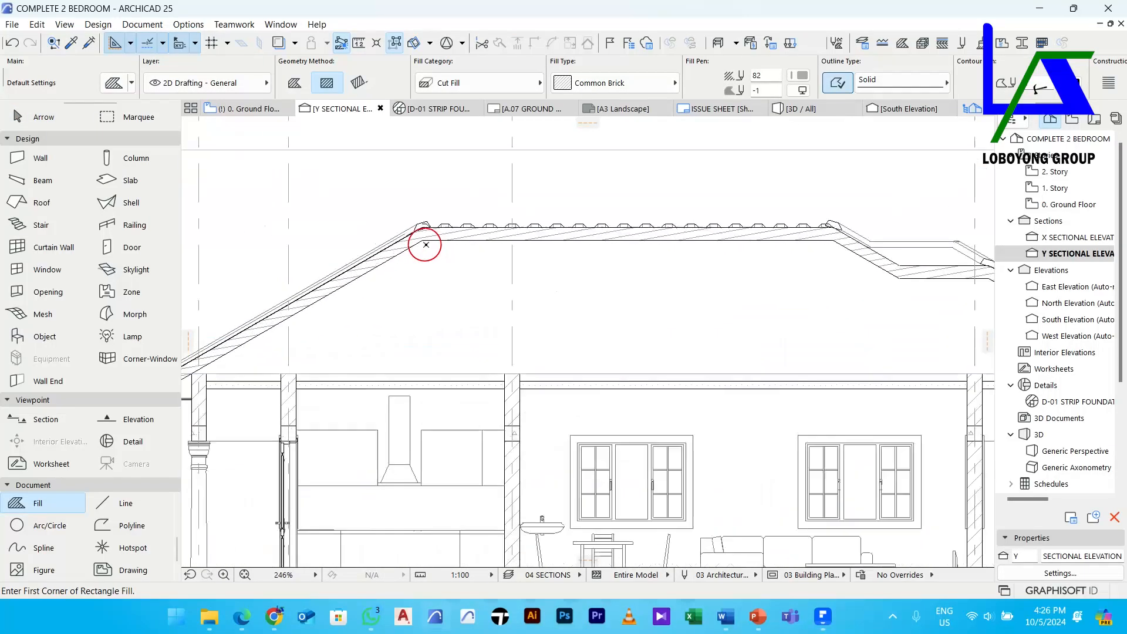
{"action": "scroll", "coordinate": [422, 244], "scroll_direction": "up", "scroll_amount": 3}
{"action": "left_click", "coordinate": [420, 239]}
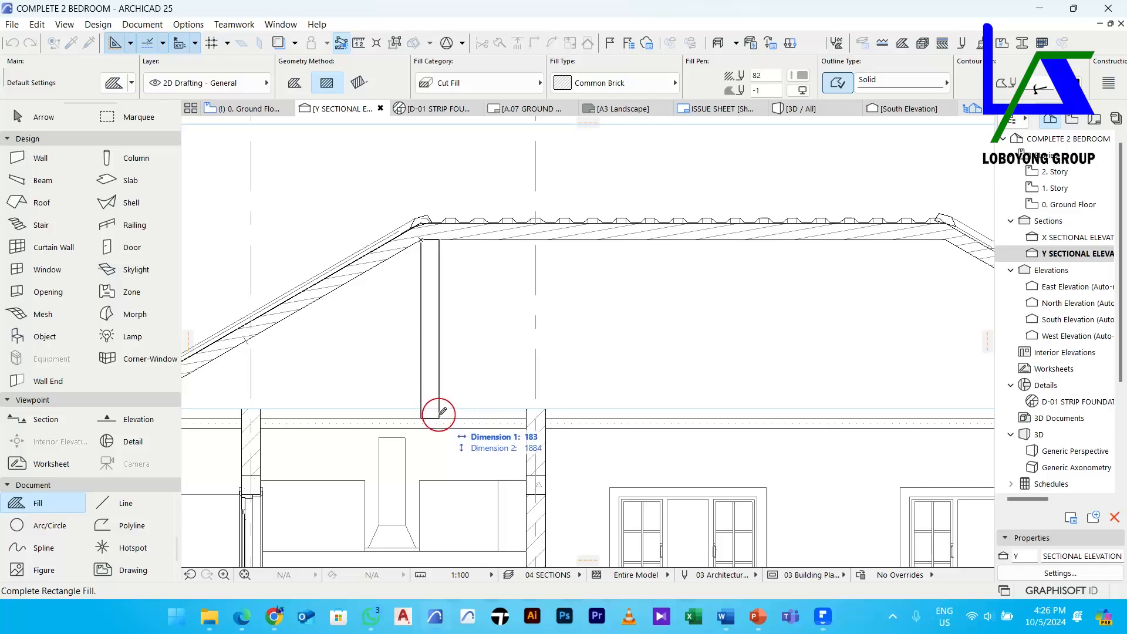
{"action": "key", "text": "Escape"}
Draw a 12900 by 150 mm rectangular Common Brick fill along the wall tops from grid I to grid A as the tie beam
{"action": "middle_click_drag", "start_coordinate": [455, 381], "coordinate": [599, 344]}
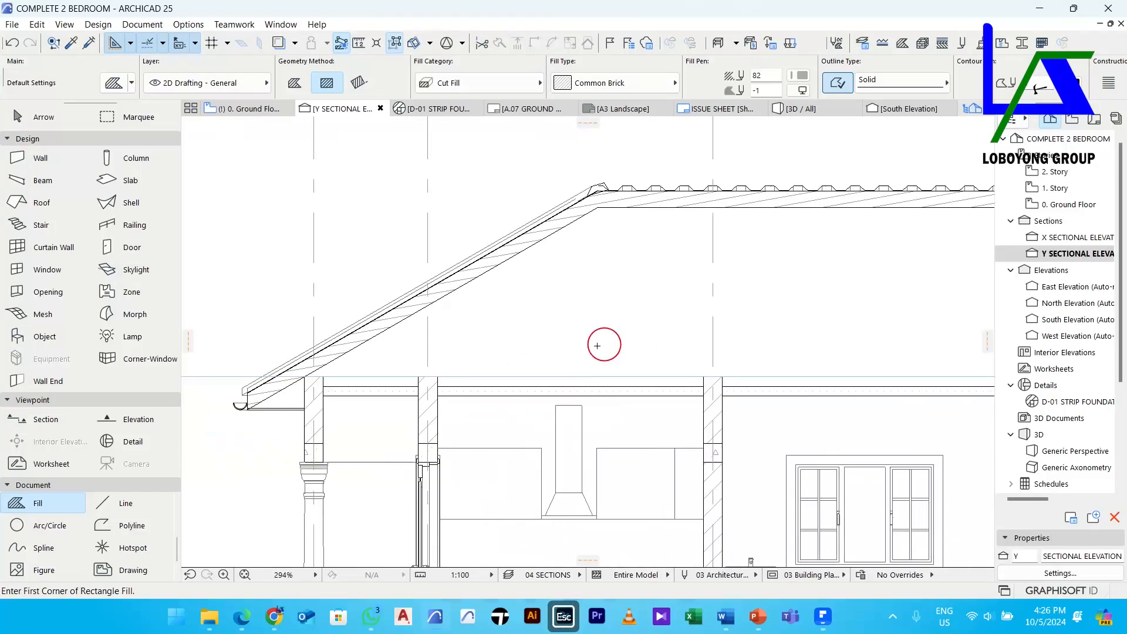
{"action": "left_click", "coordinate": [306, 376]}
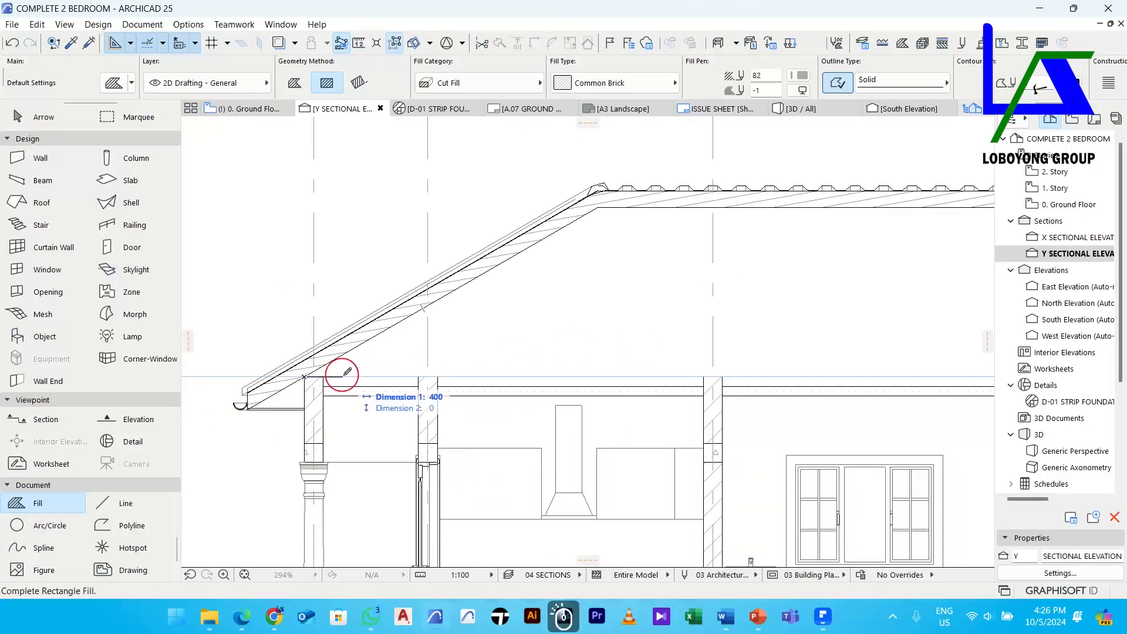
{"action": "scroll", "coordinate": [294, 367], "scroll_direction": "down", "scroll_amount": 3}
{"action": "scroll", "coordinate": [734, 389], "scroll_direction": "up", "scroll_amount": 3}
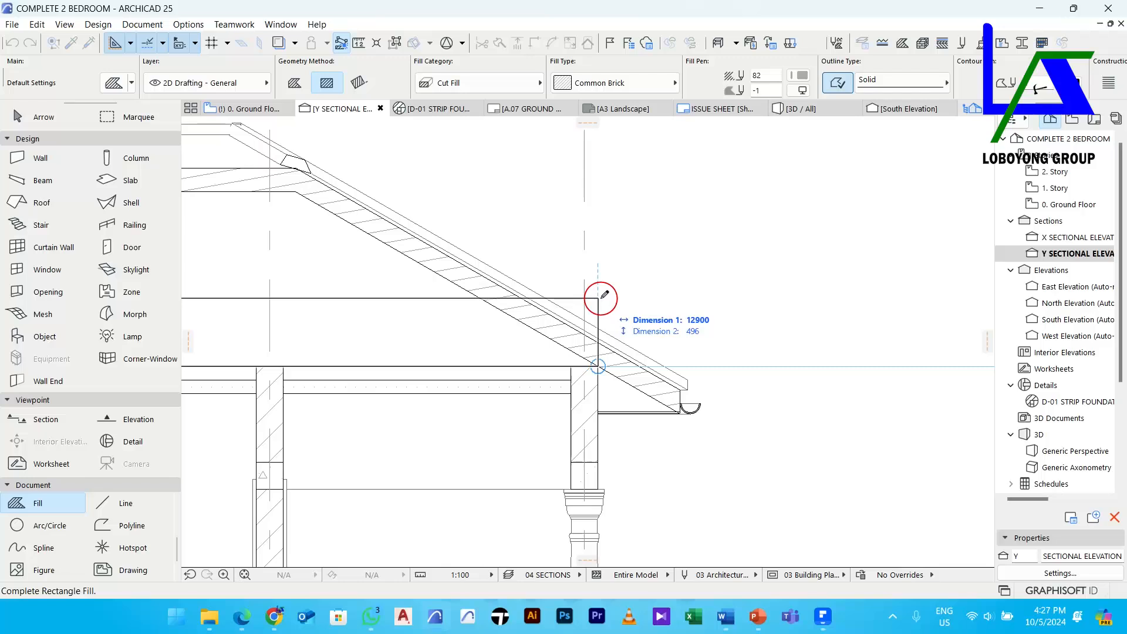
{"action": "key", "text": "Tab"}
{"action": "key", "text": "Tab"}
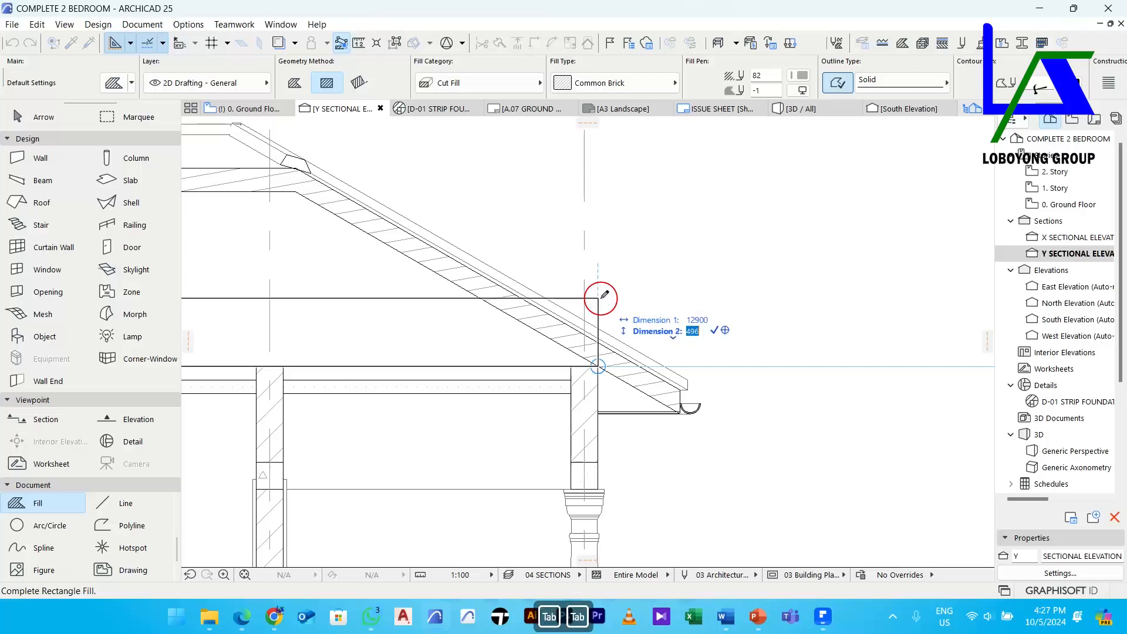
{"action": "type", "text": "1"}
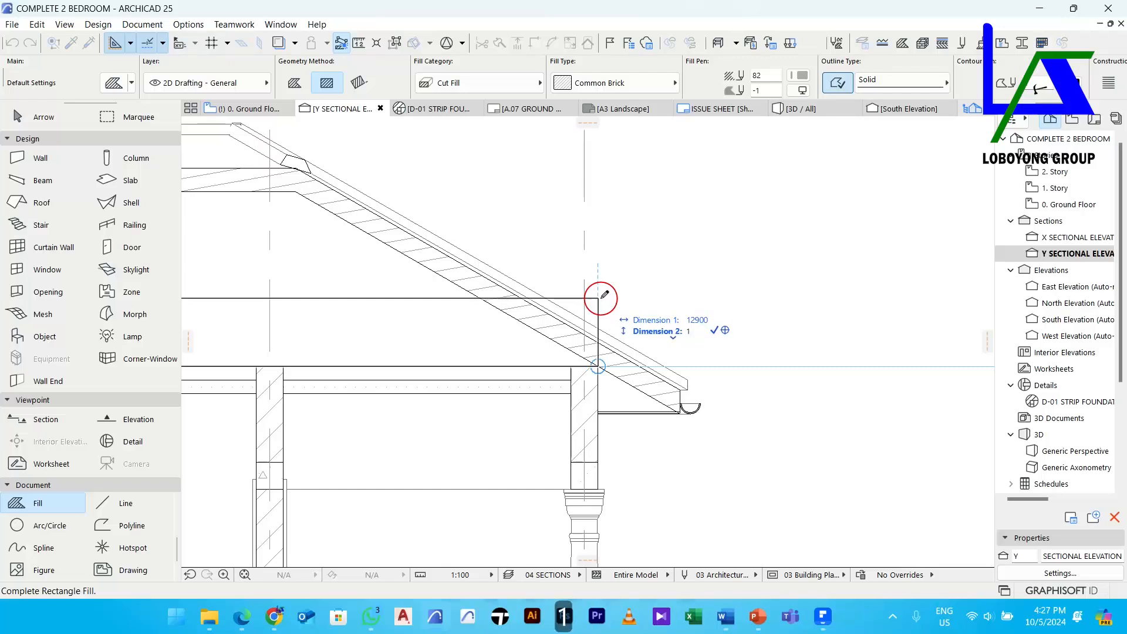
{"action": "type", "text": "50"}
{"action": "key", "text": "Return"}
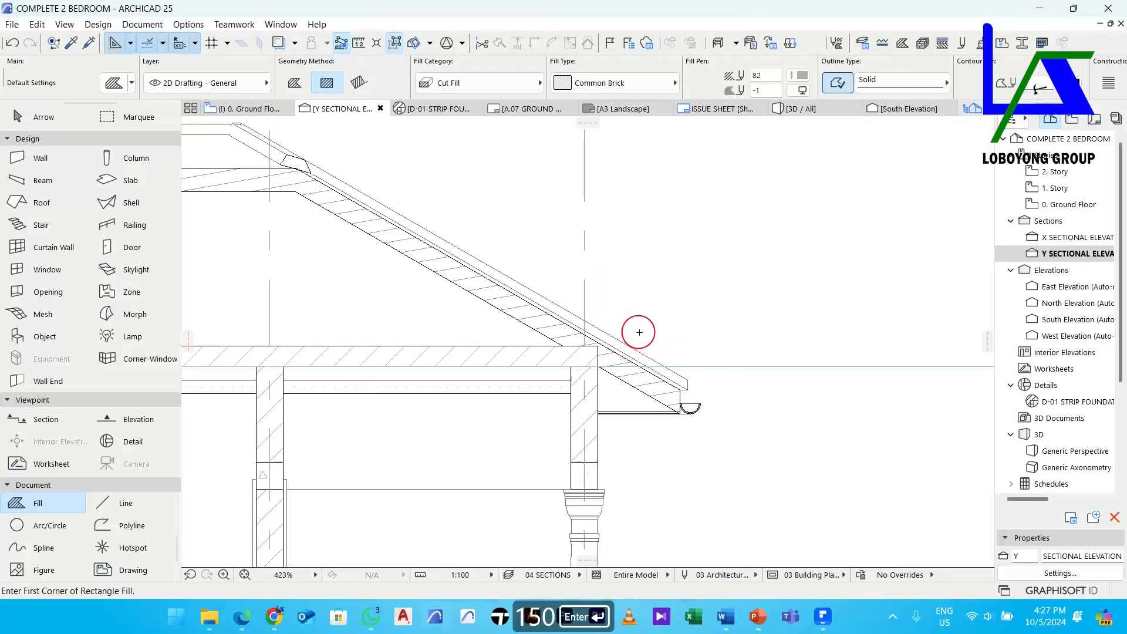
{"action": "scroll", "coordinate": [637, 330], "scroll_direction": "down", "scroll_amount": 3}
{"action": "key", "text": "Escape"}
Select the tie beam fill and move its upper corner at grid A inward to meet the roof's sloping underside
{"action": "left_click", "coordinate": [585, 345]}
{"action": "scroll", "coordinate": [585, 344], "scroll_direction": "up", "scroll_amount": 3}
{"action": "left_click", "coordinate": [626, 332]}
{"action": "left_click", "coordinate": [582, 333]}
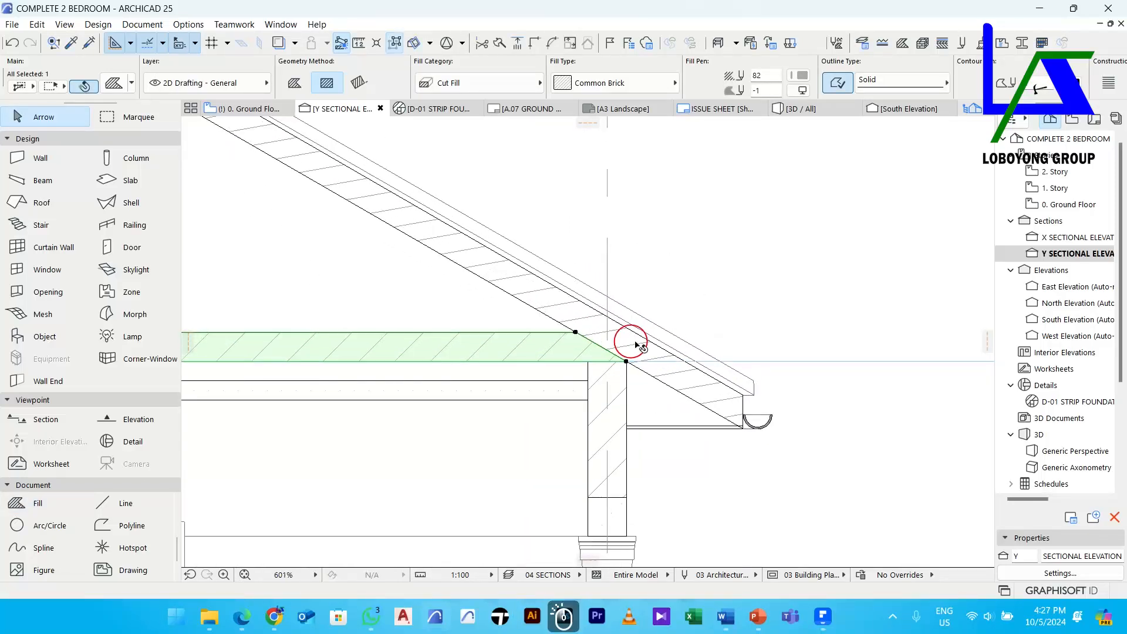
Move the tie beam fill's upper corner at grid I inward to meet the roof's sloping underside, and deselect the fill
{"action": "scroll", "coordinate": [583, 335], "scroll_direction": "down", "scroll_amount": 5}
{"action": "scroll", "coordinate": [442, 323], "scroll_direction": "up", "scroll_amount": 5}
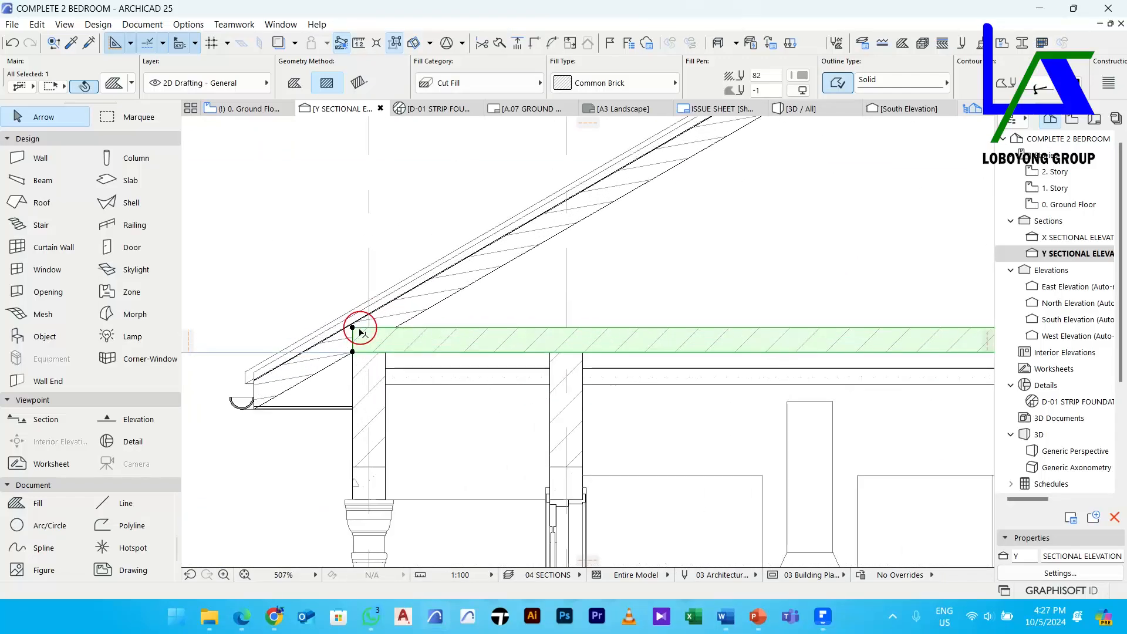
{"action": "left_click", "coordinate": [353, 328]}
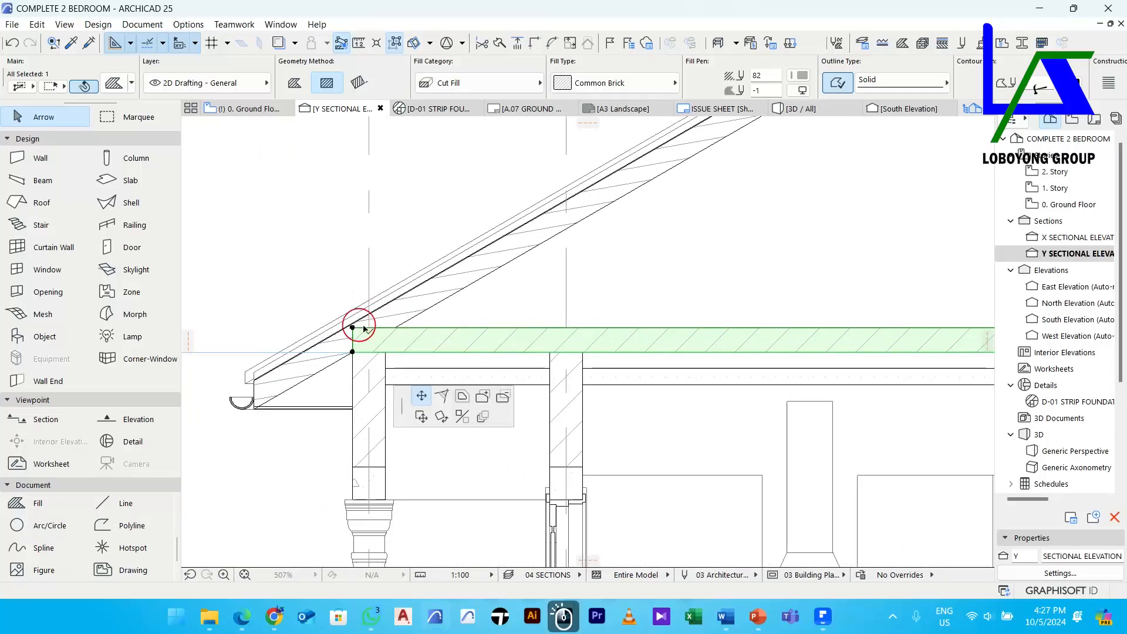
{"action": "left_click", "coordinate": [399, 324]}
{"action": "scroll", "coordinate": [395, 323], "scroll_direction": "down", "scroll_amount": 8}
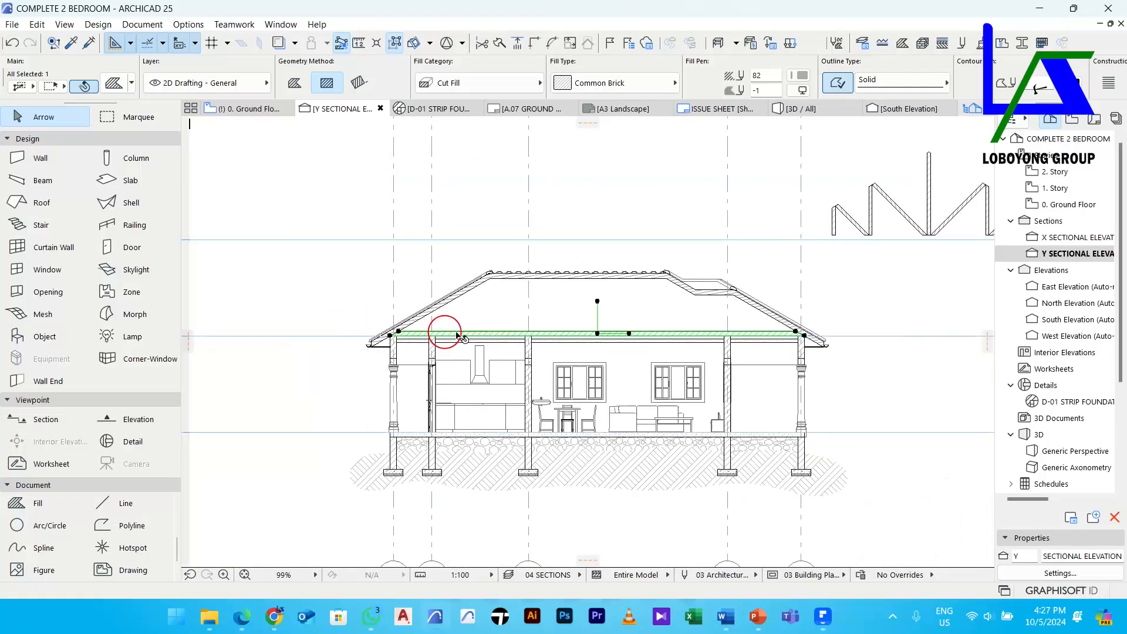
{"action": "key", "text": "Escape"}
{"action": "scroll", "coordinate": [511, 329], "scroll_direction": "up", "scroll_amount": 3}
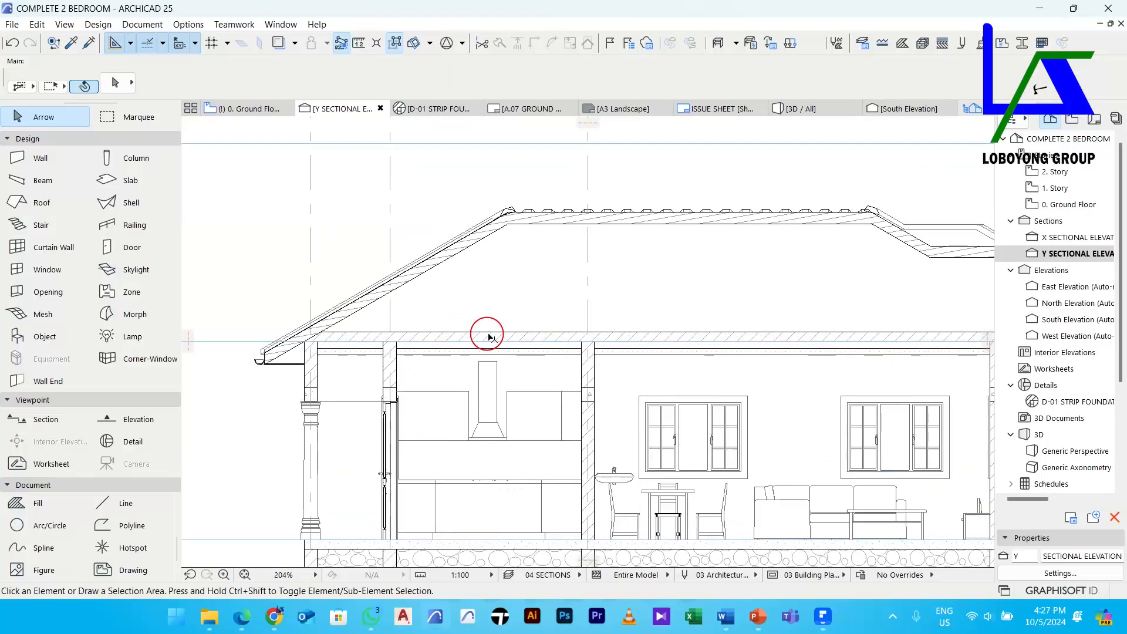
{"action": "left_click", "coordinate": [489, 332], "text": "alt"}
{"action": "middle_click_drag", "start_coordinate": [516, 314], "coordinate": [486, 334]}
{"action": "key", "text": "Escape"}
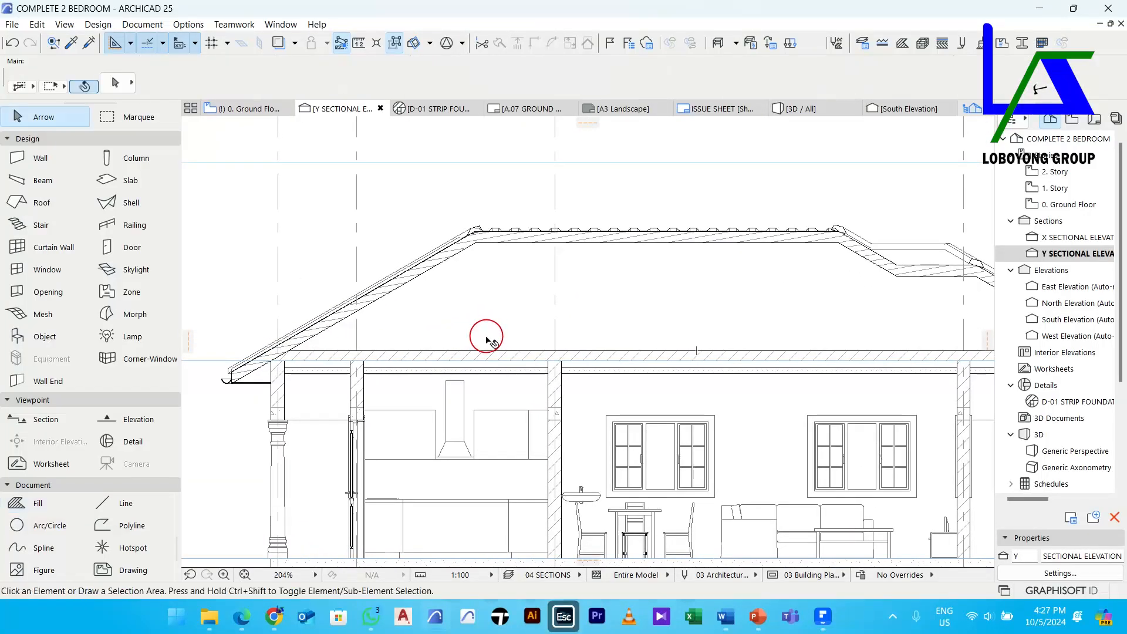
Pick up the Common Brick cut fill settings from the tie beam for drawing another rectangular fill
{"action": "scroll", "coordinate": [469, 340], "scroll_direction": "down", "scroll_amount": 3}
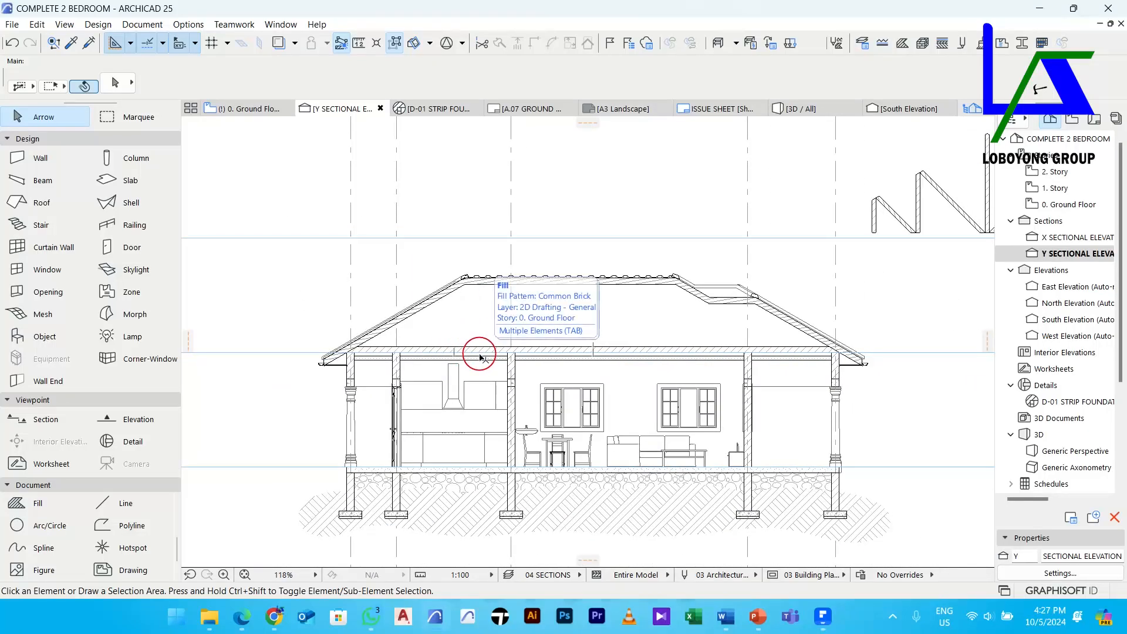
{"action": "scroll", "coordinate": [480, 357], "scroll_direction": "up", "scroll_amount": 4}
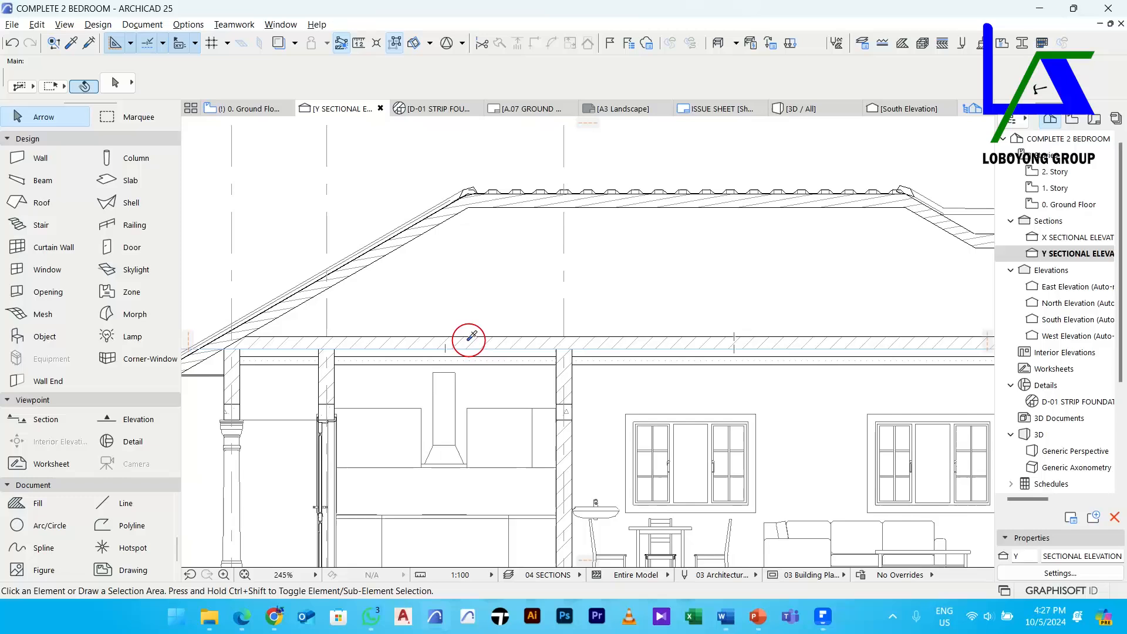
{"action": "left_click", "coordinate": [469, 340], "text": "alt"}
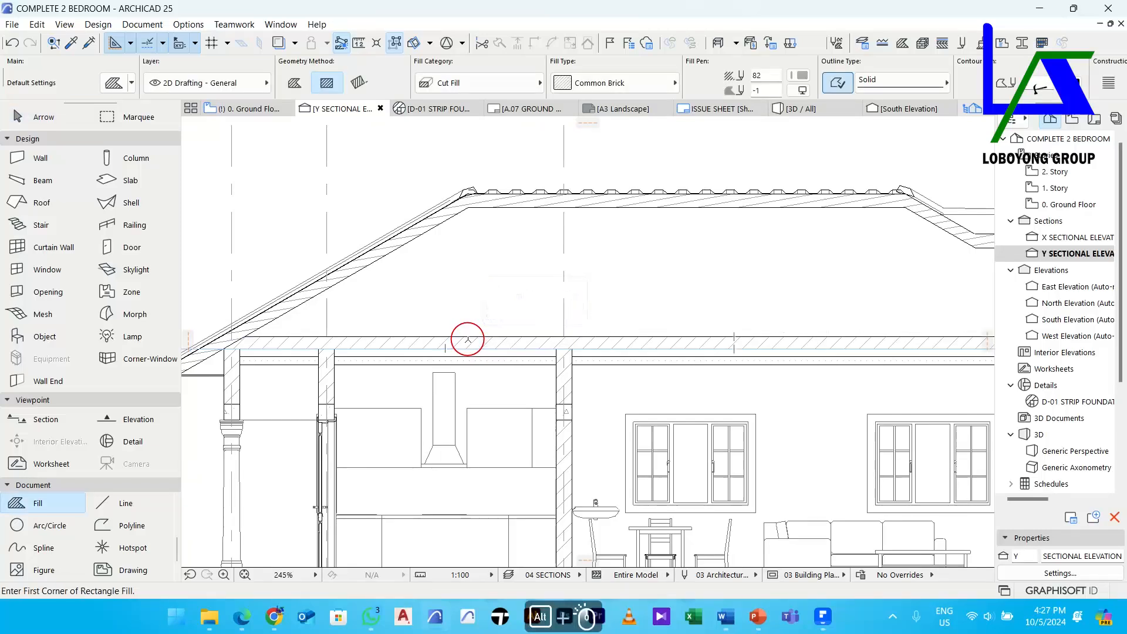
Draw a 100 wide rectangular fill post from the underside of the left roof peak down to the ceiling beam
{"action": "left_click", "coordinate": [469, 207]}
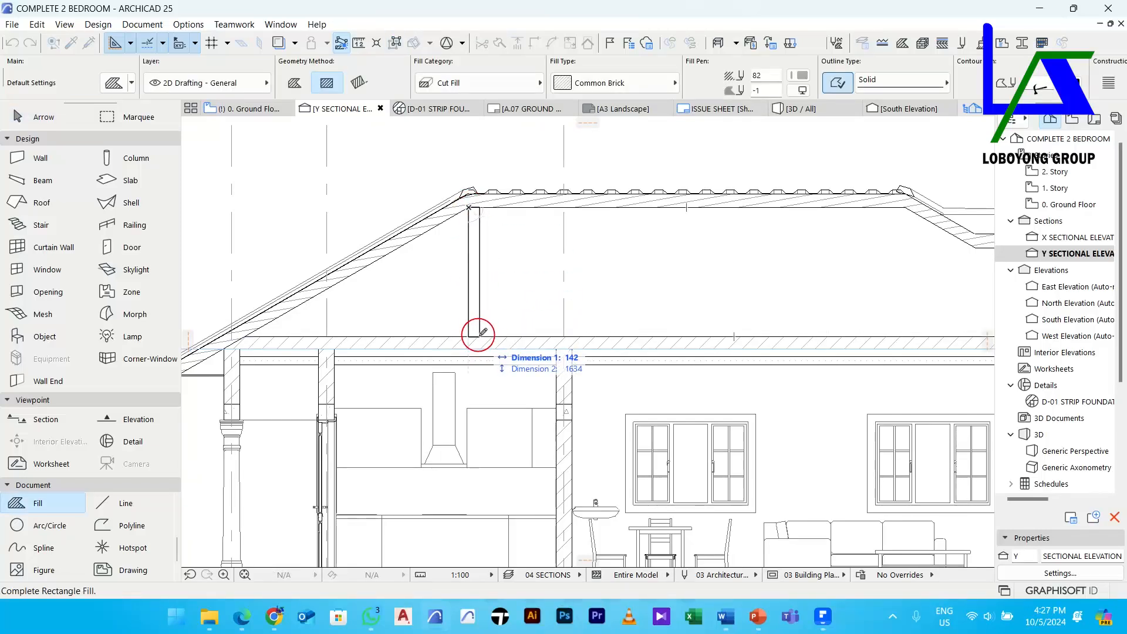
{"action": "type", "text": "100"}
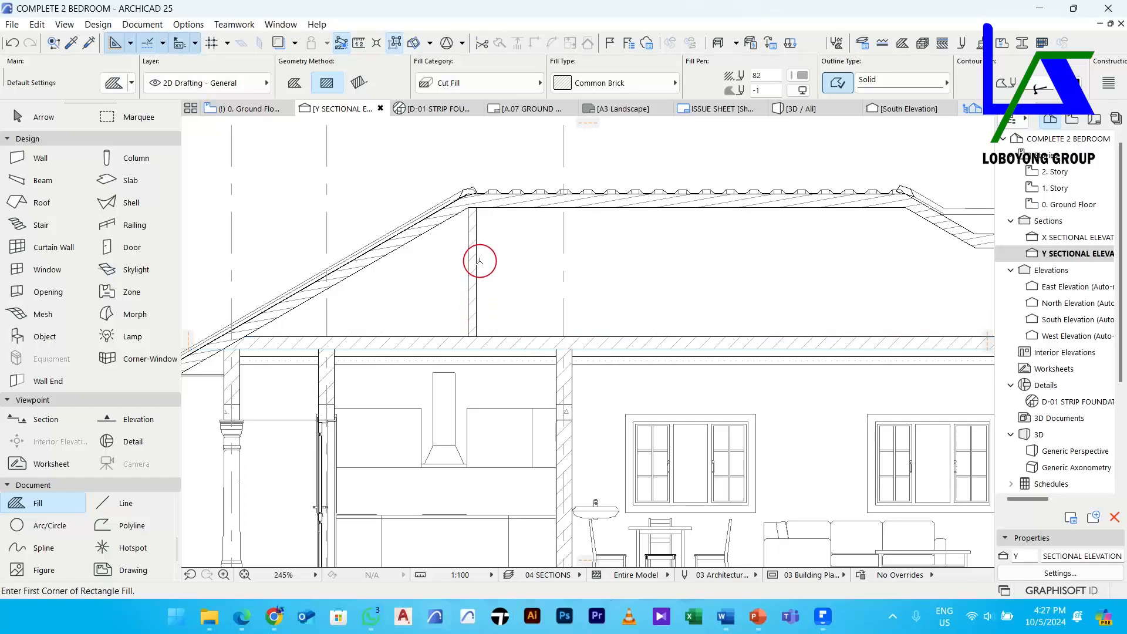
{"action": "key", "text": "Escape"}
Move the post sideways so its top midpoint sits exactly on the inner corner of the left roof peak
{"action": "left_click", "coordinate": [473, 200]}
{"action": "scroll", "coordinate": [464, 189], "scroll_direction": "up", "scroll_amount": 5}
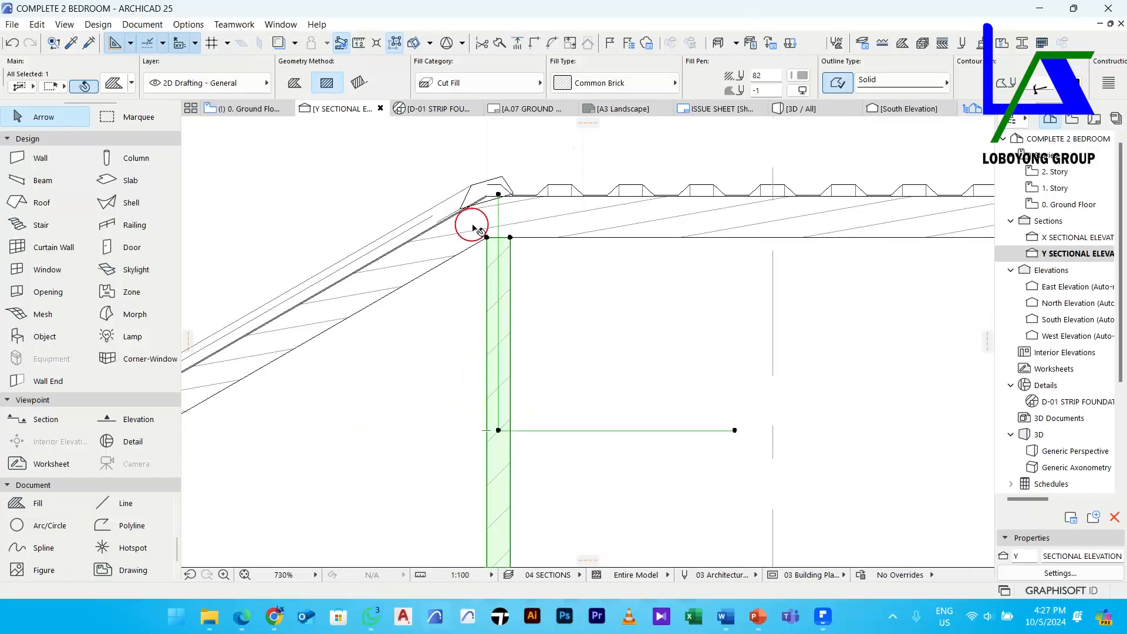
{"action": "key", "text": "ctrl+d"}
{"action": "scroll", "coordinate": [480, 220], "scroll_direction": "up", "scroll_amount": 4}
{"action": "left_click", "coordinate": [532, 272]}
{"action": "left_click", "coordinate": [496, 271]}
{"action": "scroll", "coordinate": [471, 271], "scroll_direction": "up", "scroll_amount": 2}
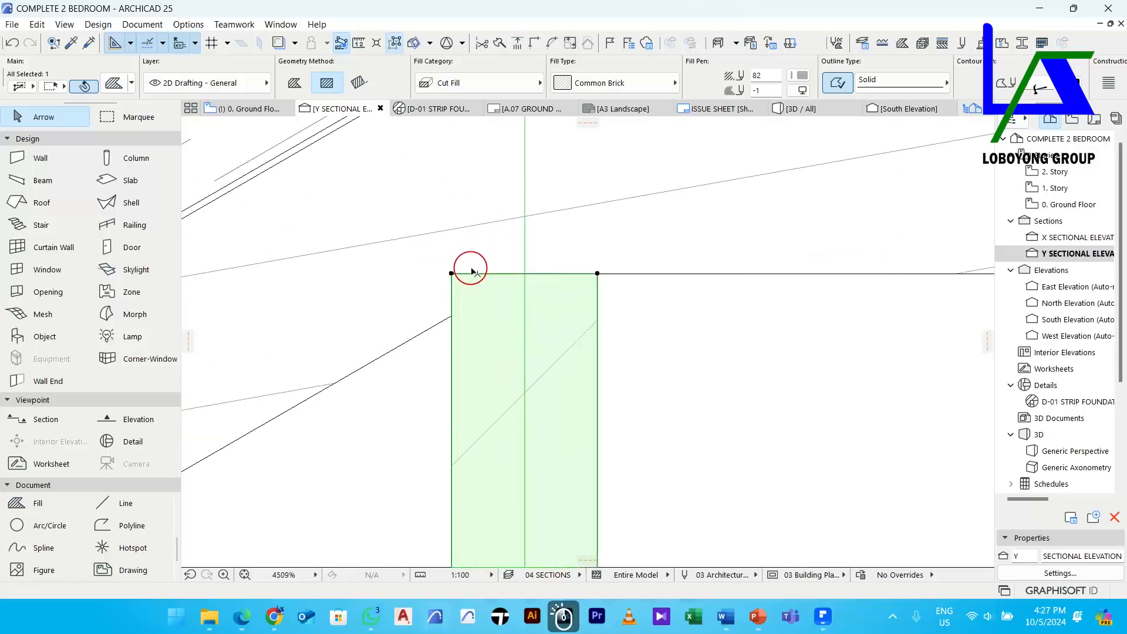
Reshape the post's top to the roof underside by lowering its outer corner and inserting a node at the roof's inner corner
{"action": "left_click", "coordinate": [452, 274]}
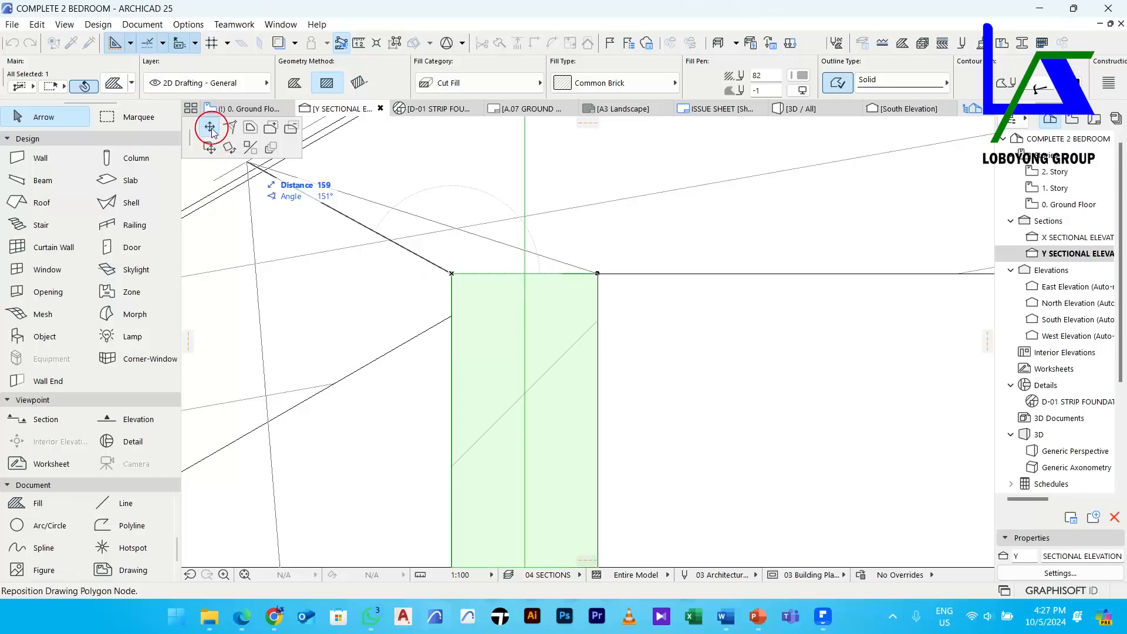
{"action": "left_click", "coordinate": [451, 316]}
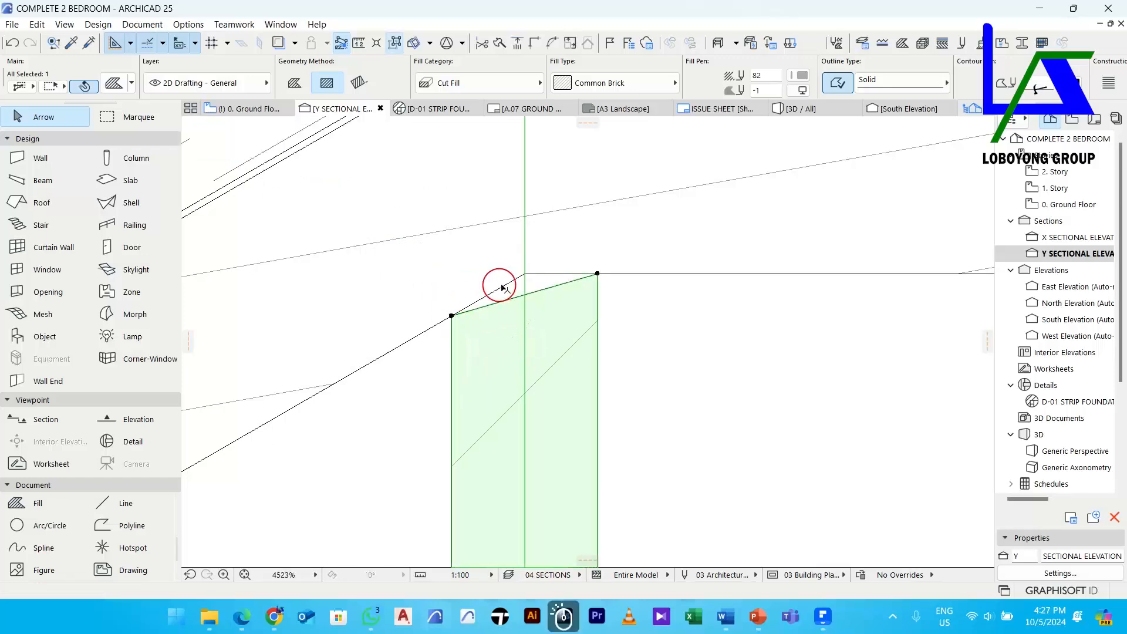
{"action": "left_click", "coordinate": [537, 291]}
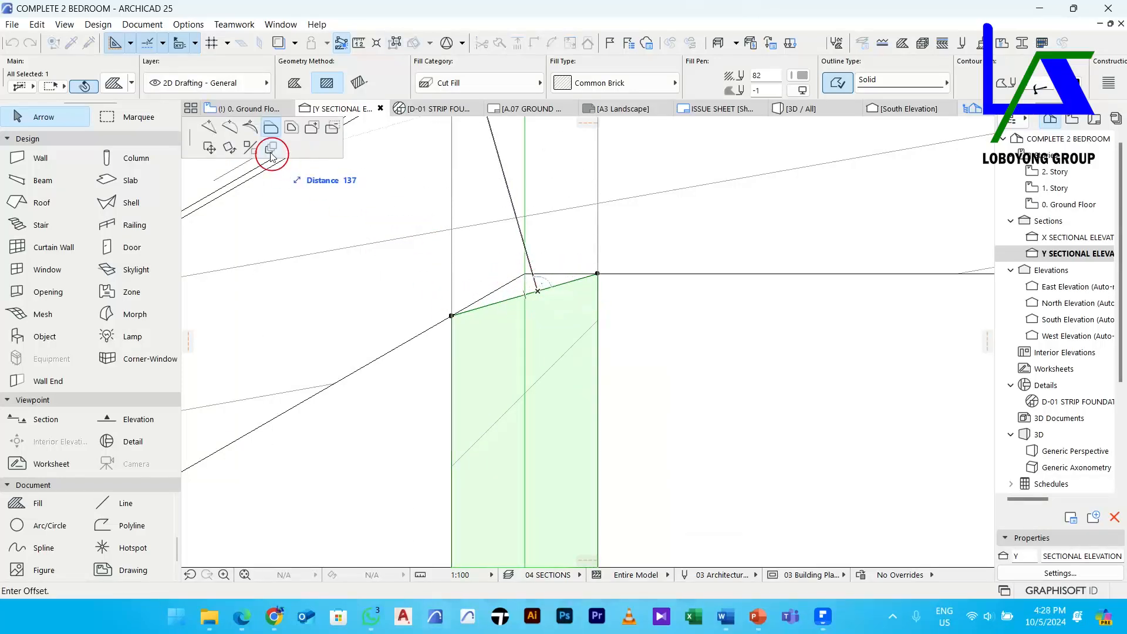
{"action": "left_click", "coordinate": [210, 128]}
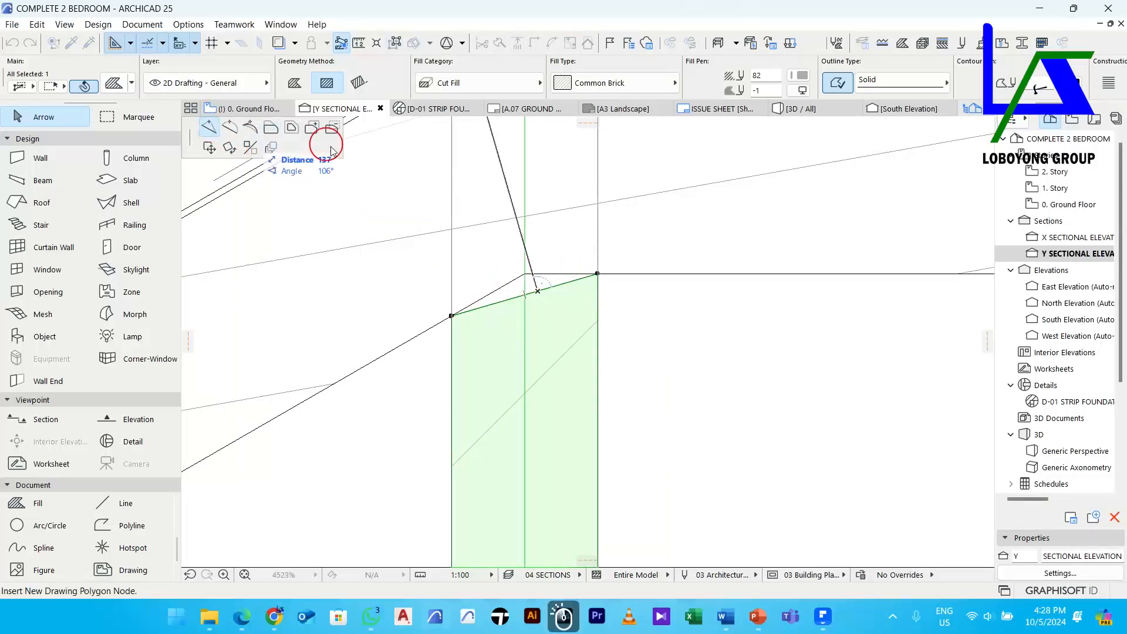
{"action": "left_click", "coordinate": [526, 271]}
{"action": "scroll", "coordinate": [527, 271], "scroll_direction": "down", "scroll_amount": 8}
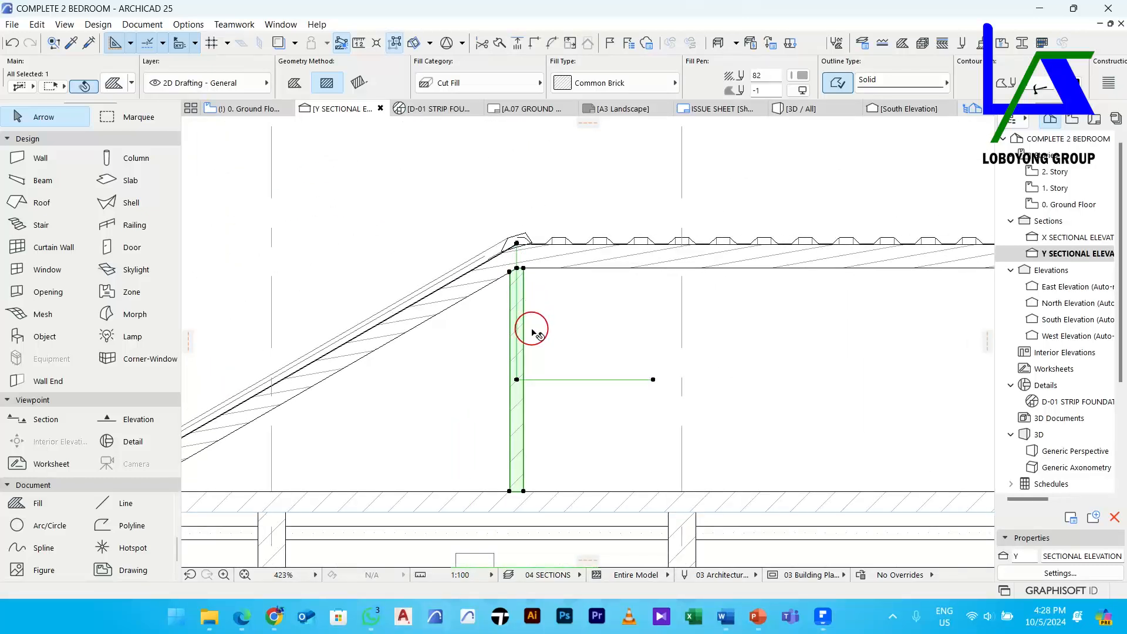
{"action": "scroll", "coordinate": [540, 328], "scroll_direction": "down", "scroll_amount": 5}
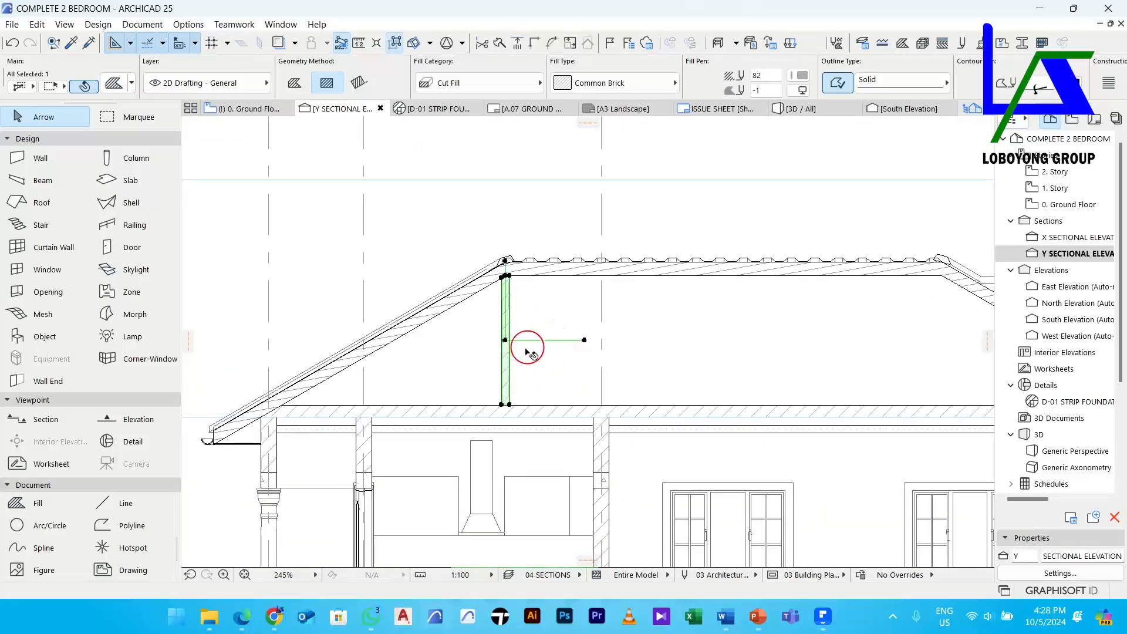
Copy the post 1300 horizontally towards the left eave
{"action": "scroll", "coordinate": [465, 361], "scroll_direction": "up", "scroll_amount": 3}
{"action": "middle_click_drag", "start_coordinate": [470, 363], "coordinate": [538, 335]}
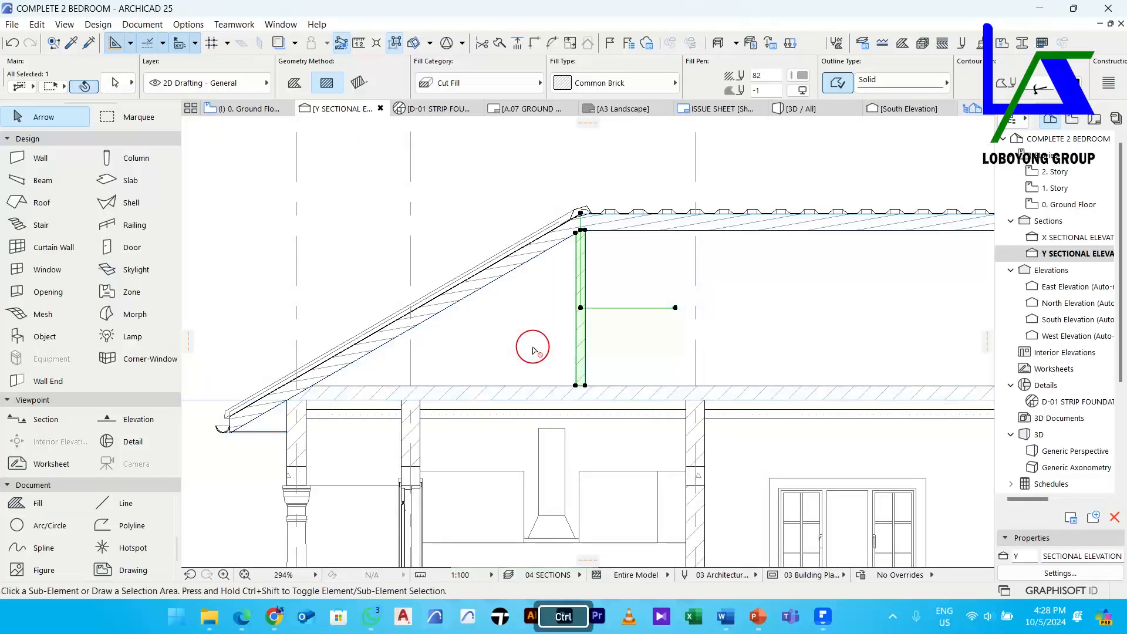
{"action": "key", "text": "ctrl+shift+d"}
{"action": "left_click", "coordinate": [556, 364]}
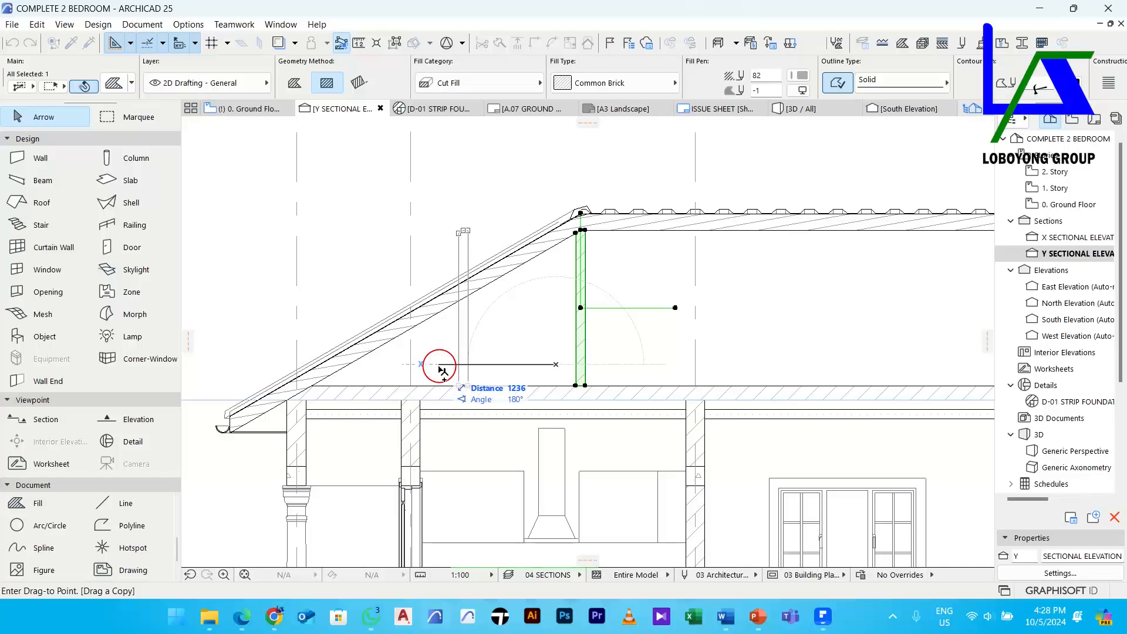
{"action": "type", "text": "1300"}
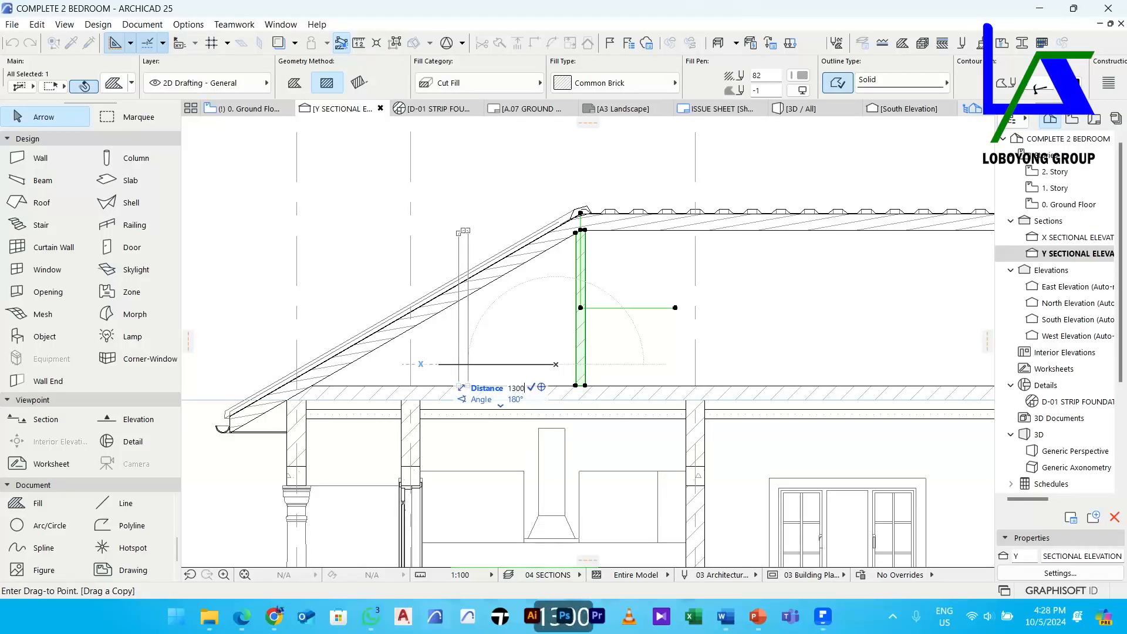
{"action": "key", "text": "Return"}
Trim the copied post under the sloping left rafter by moving its top corners onto the rafter's underside and removing the middle node
{"action": "scroll", "coordinate": [457, 230], "scroll_direction": "up", "scroll_amount": 5}
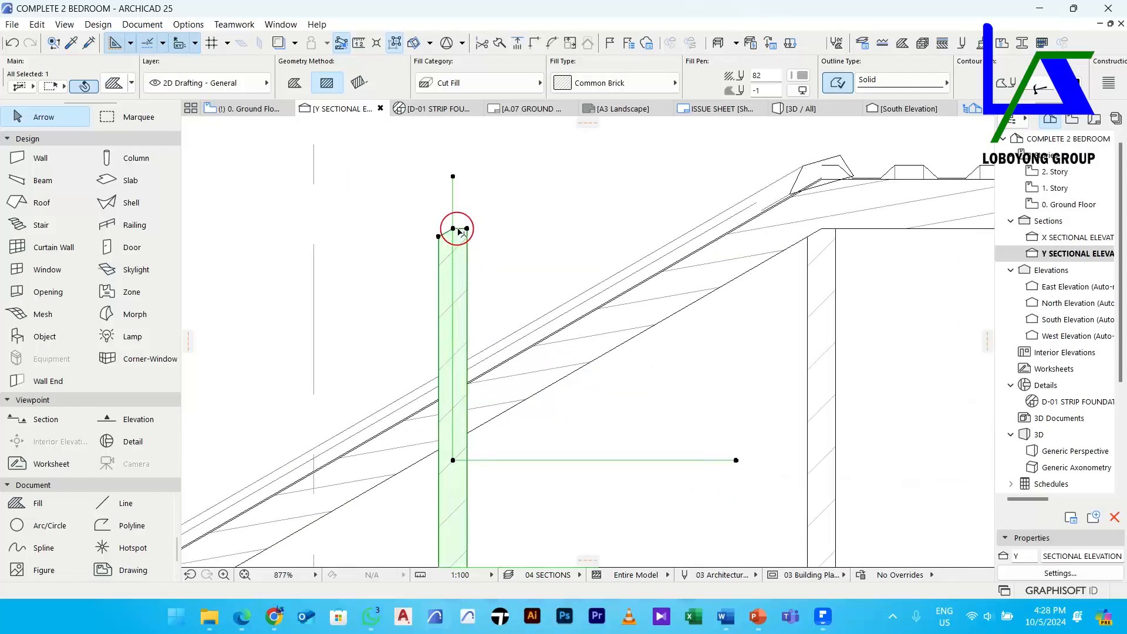
{"action": "left_click", "coordinate": [466, 229]}
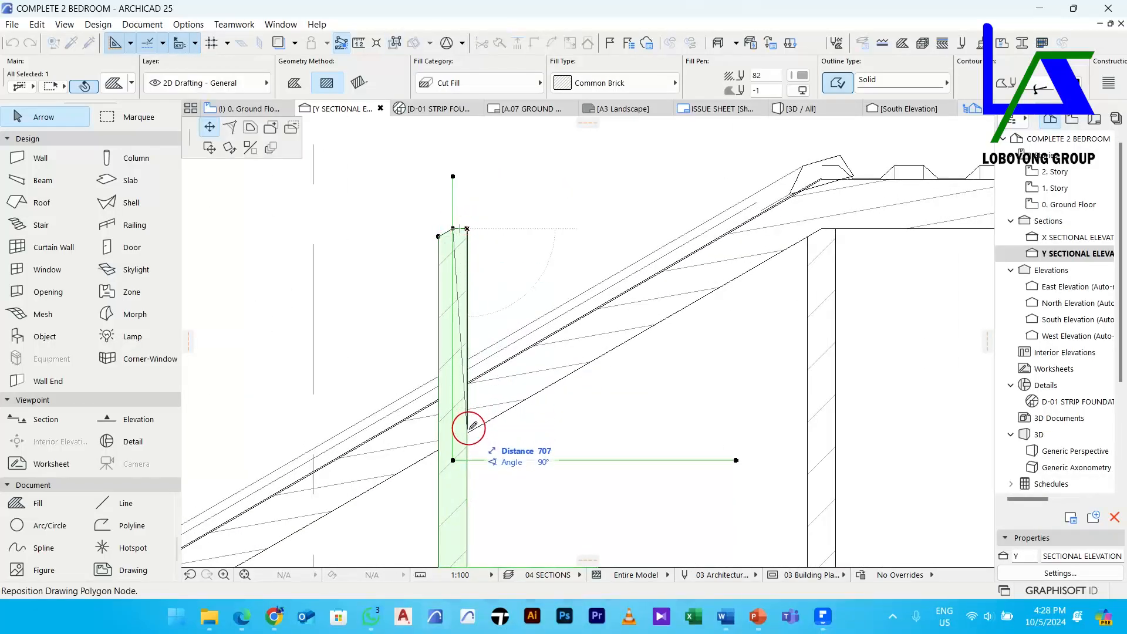
{"action": "left_click", "coordinate": [467, 433]}
{"action": "left_click", "coordinate": [439, 237]}
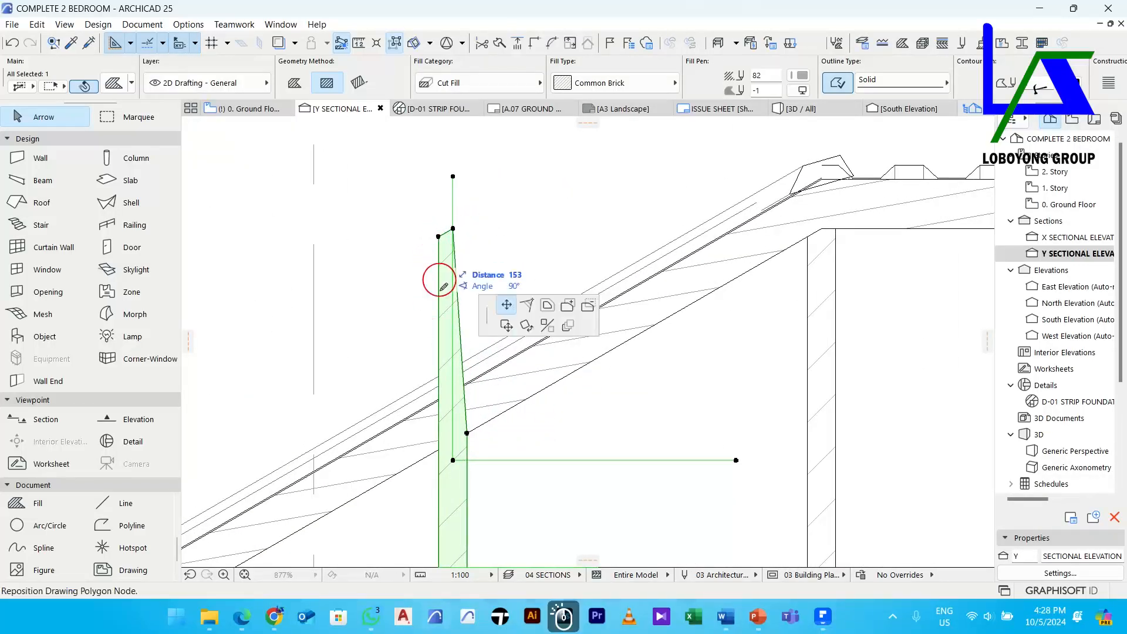
{"action": "left_click", "coordinate": [452, 228]}
{"action": "left_click", "coordinate": [452, 231]}
{"action": "left_click", "coordinate": [440, 451]}
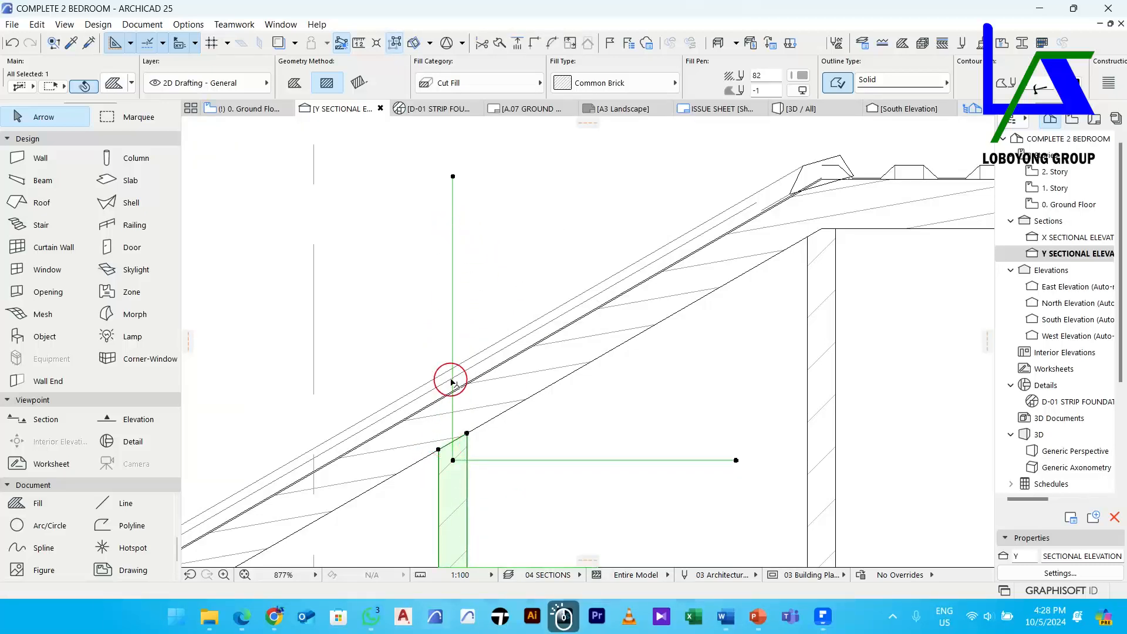
{"action": "scroll", "coordinate": [473, 382], "scroll_direction": "down", "scroll_amount": 5}
{"action": "key", "text": "Escape"}
{"action": "scroll", "coordinate": [475, 385], "scroll_direction": "down", "scroll_amount": 4}
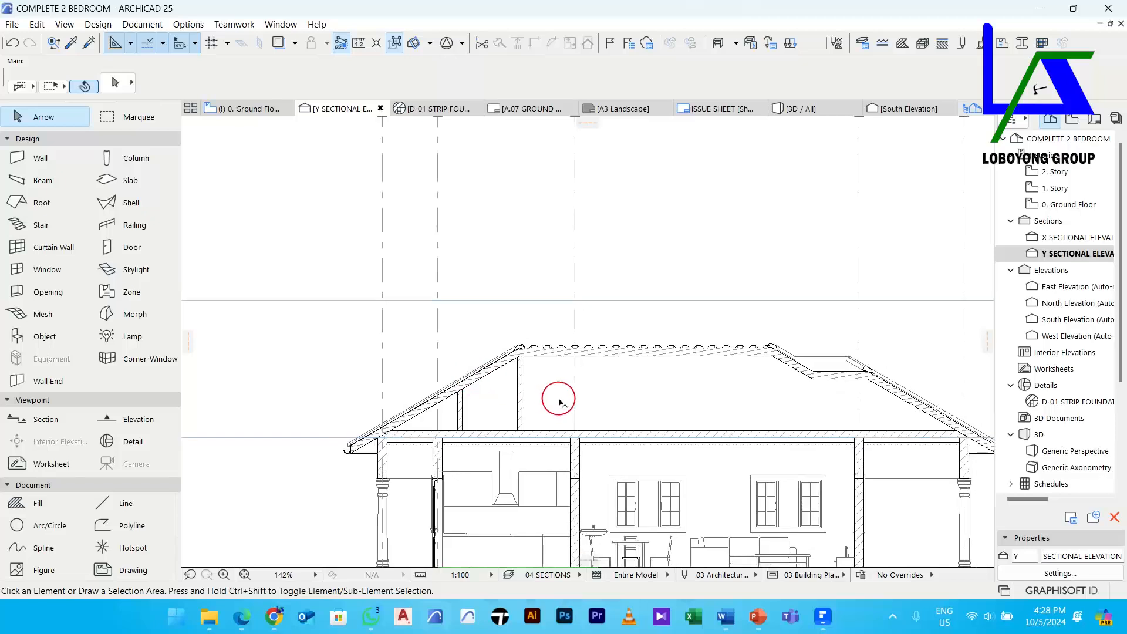
Mirror a copy of the tall post at the left peak about the midpoint of the horizontal roof member
{"action": "scroll", "coordinate": [529, 399], "scroll_direction": "up", "scroll_amount": 6}
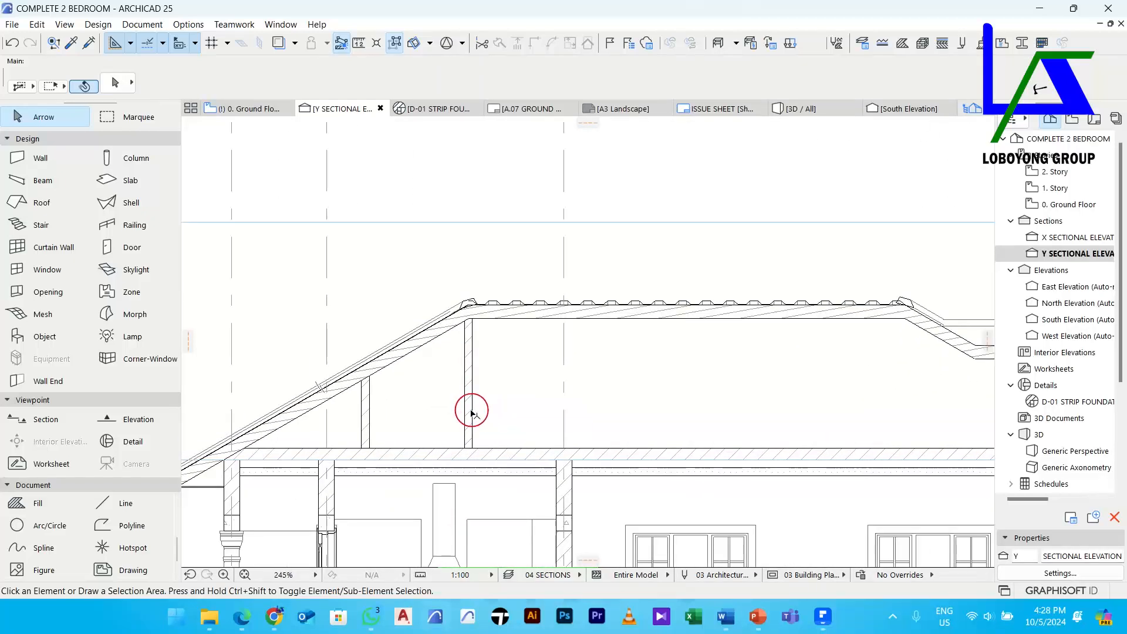
{"action": "left_click", "coordinate": [467, 409]}
{"action": "middle_click_drag", "start_coordinate": [657, 375], "coordinate": [604, 377]}
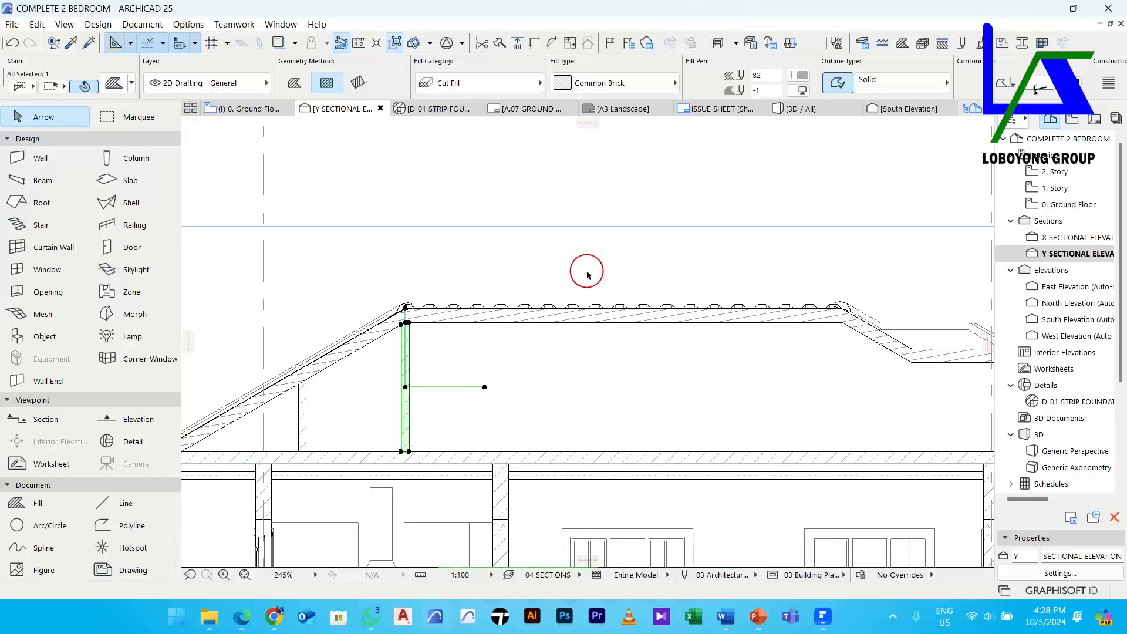
{"action": "key", "text": "ctrl+alt+m"}
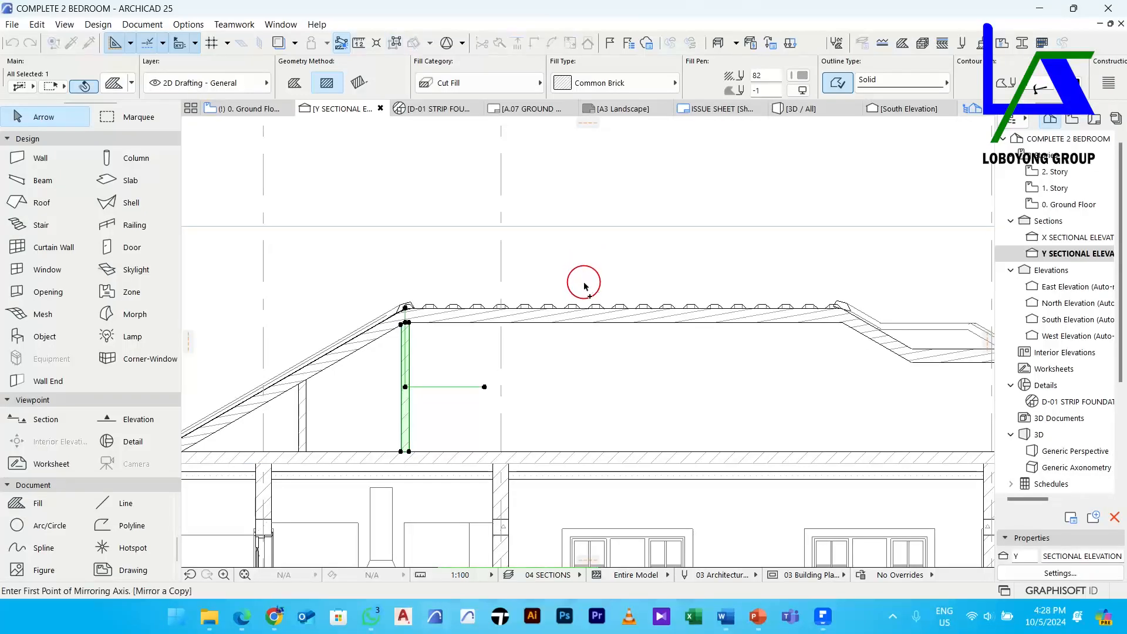
{"action": "left_click", "coordinate": [625, 324]}
{"action": "left_click", "coordinate": [623, 347]}
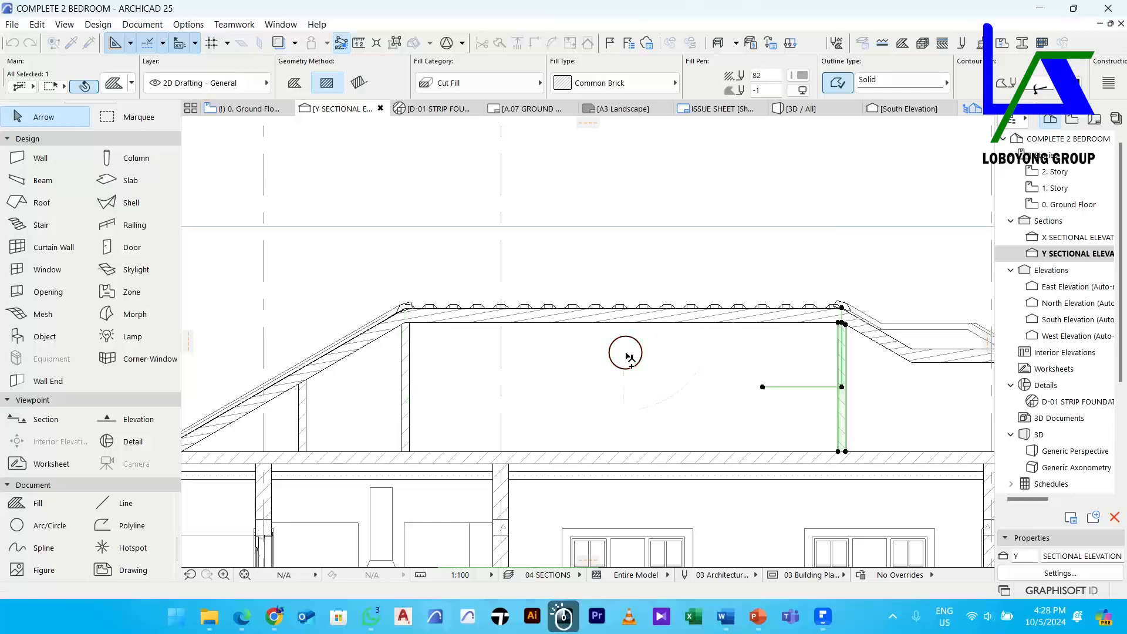
Copy the mirrored post at the right peak 1300 horizontally towards the right eave
{"action": "middle_click_drag", "start_coordinate": [702, 347], "coordinate": [563, 334]}
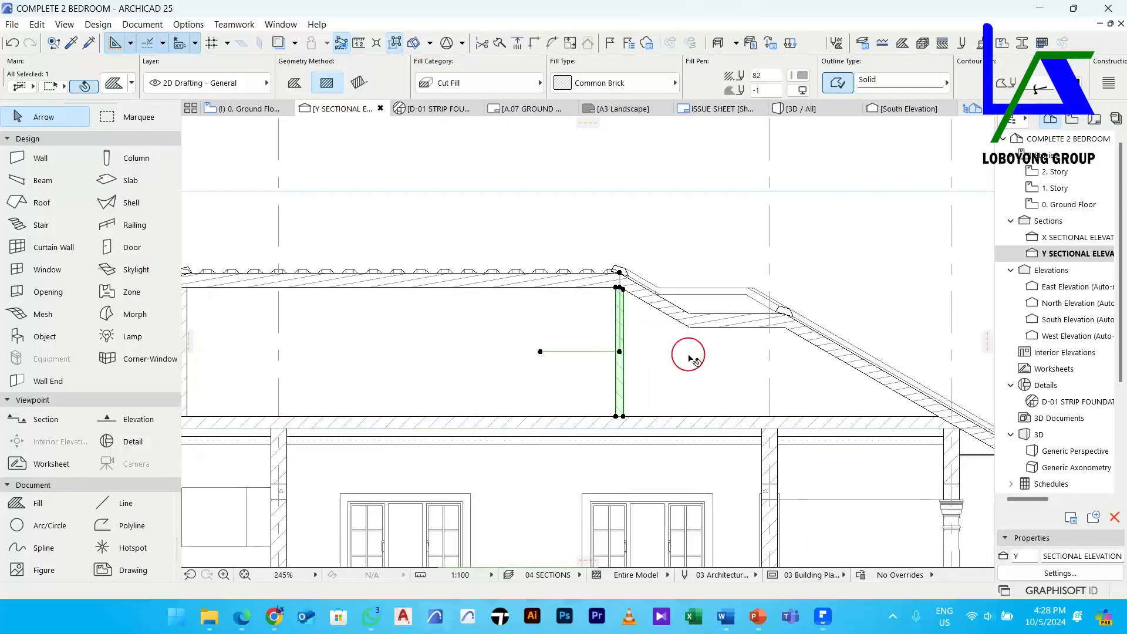
{"action": "key", "text": "ctrl+shift+d"}
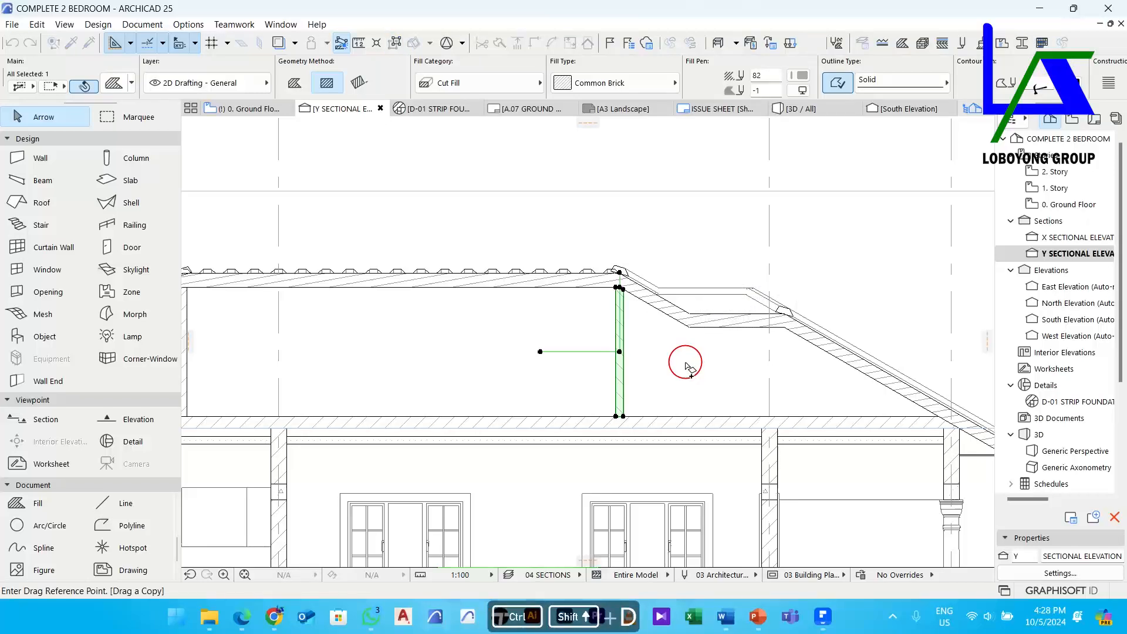
{"action": "left_click", "coordinate": [683, 390]}
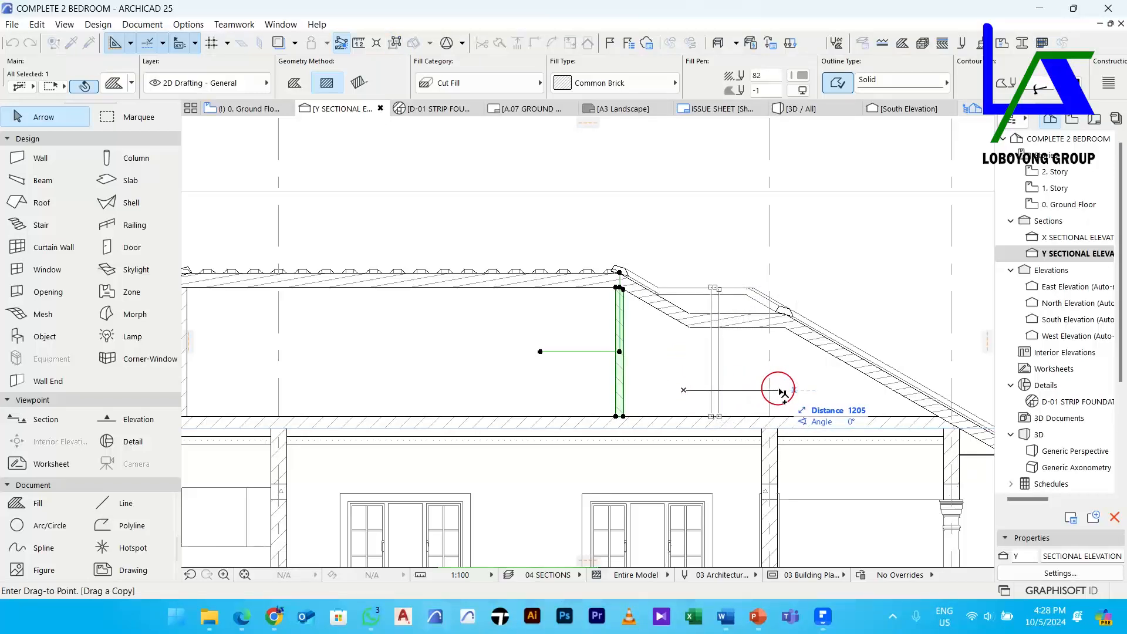
{"action": "type", "text": "1300"}
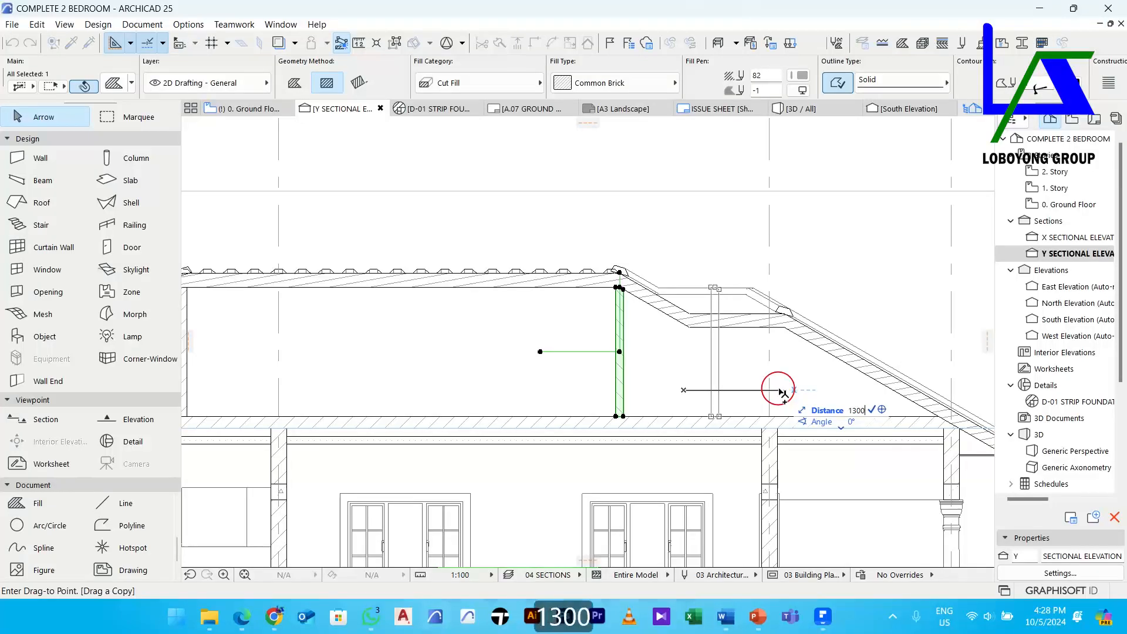
{"action": "key", "text": "Return"}
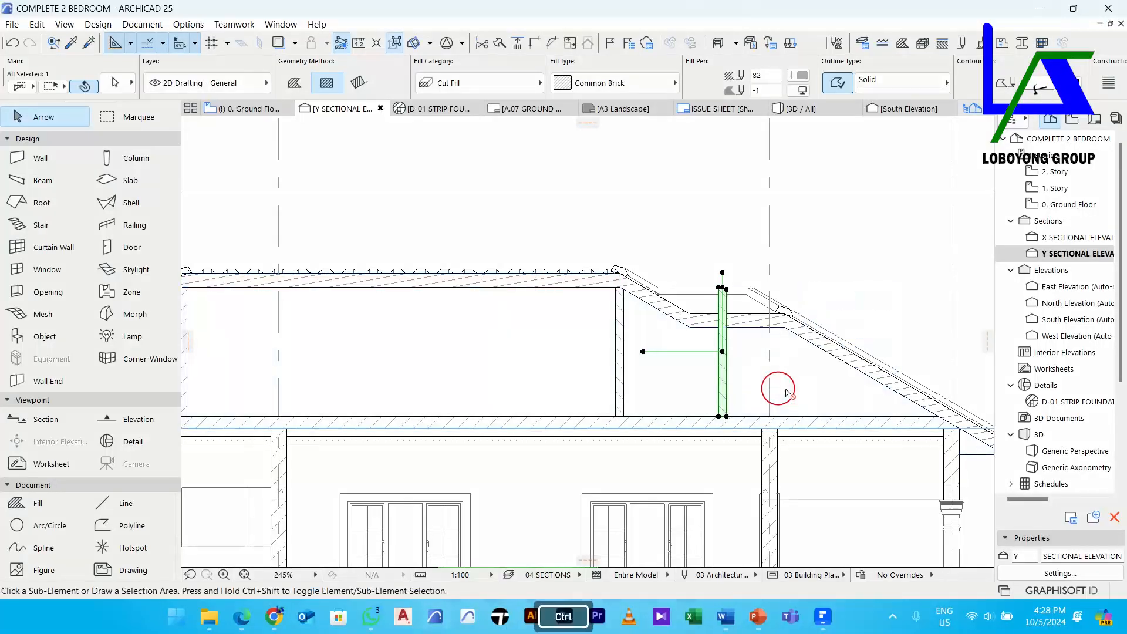
Copy the newly placed post another 1300 towards the right eave, under the lower roof slope
{"action": "key", "text": "ctrl+shift+d"}
{"action": "left_click", "coordinate": [800, 397]}
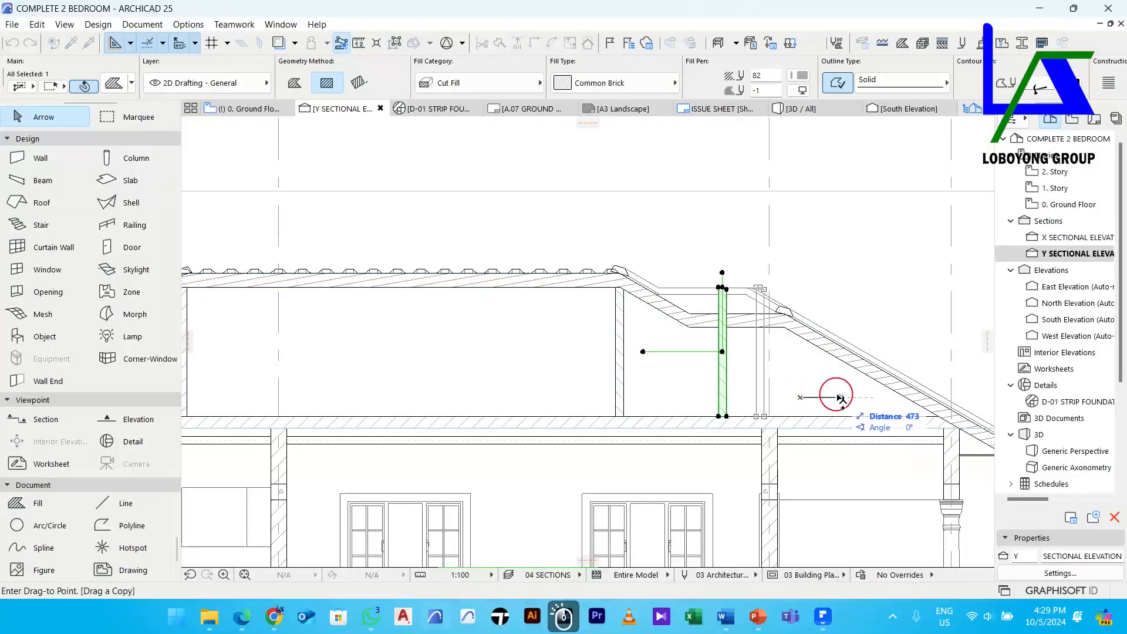
{"action": "middle_click_drag", "start_coordinate": [838, 397], "coordinate": [724, 415]}
{"action": "type", "text": "1300"}
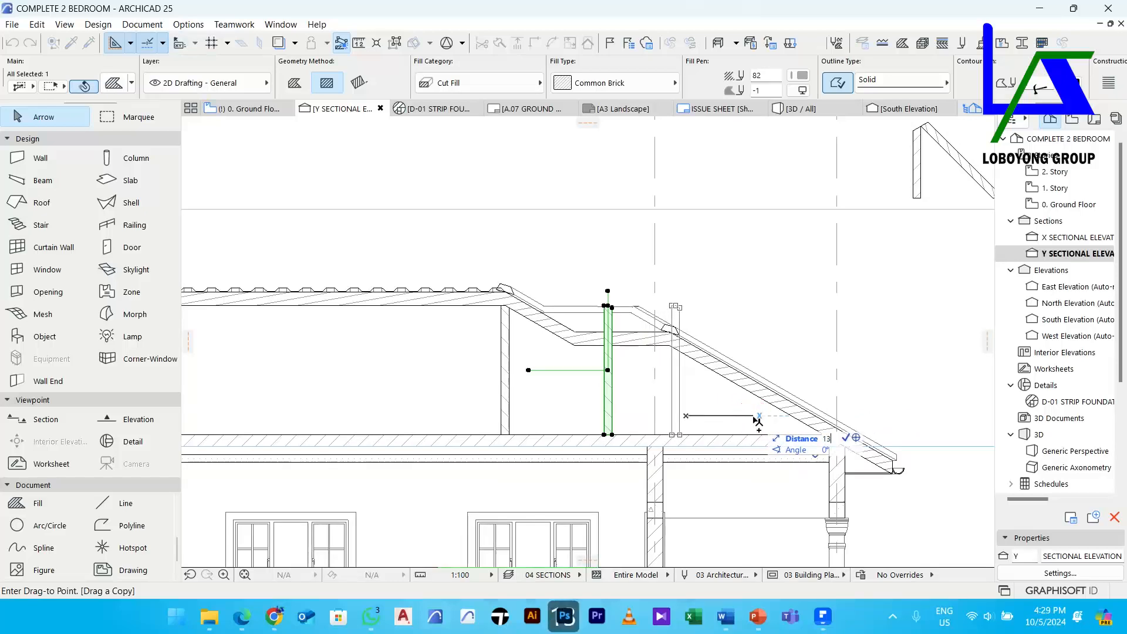
{"action": "key", "text": "Return"}
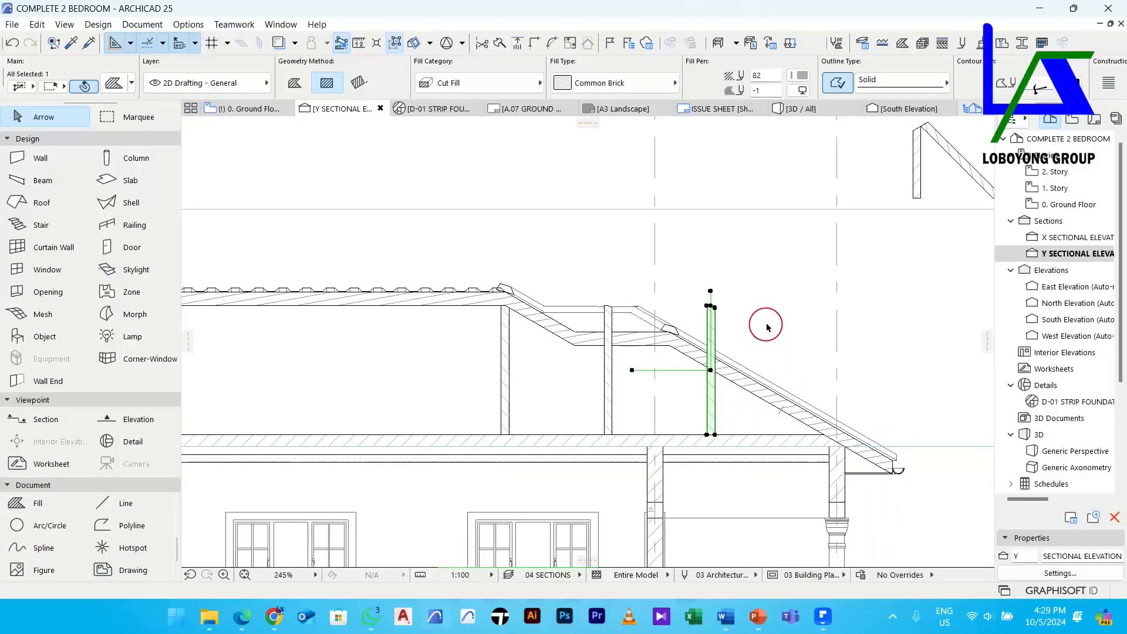
Move the top outer corner of the post under the right slope down onto the rafter's underside
{"action": "scroll", "coordinate": [713, 308], "scroll_direction": "up", "scroll_amount": 4}
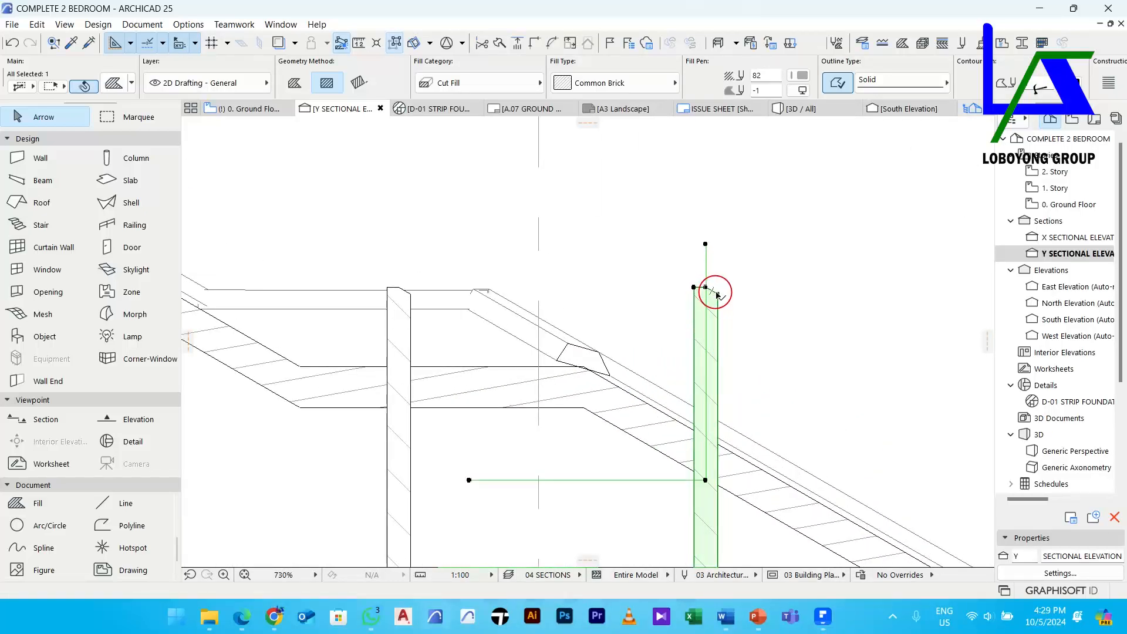
{"action": "left_click", "coordinate": [717, 294]}
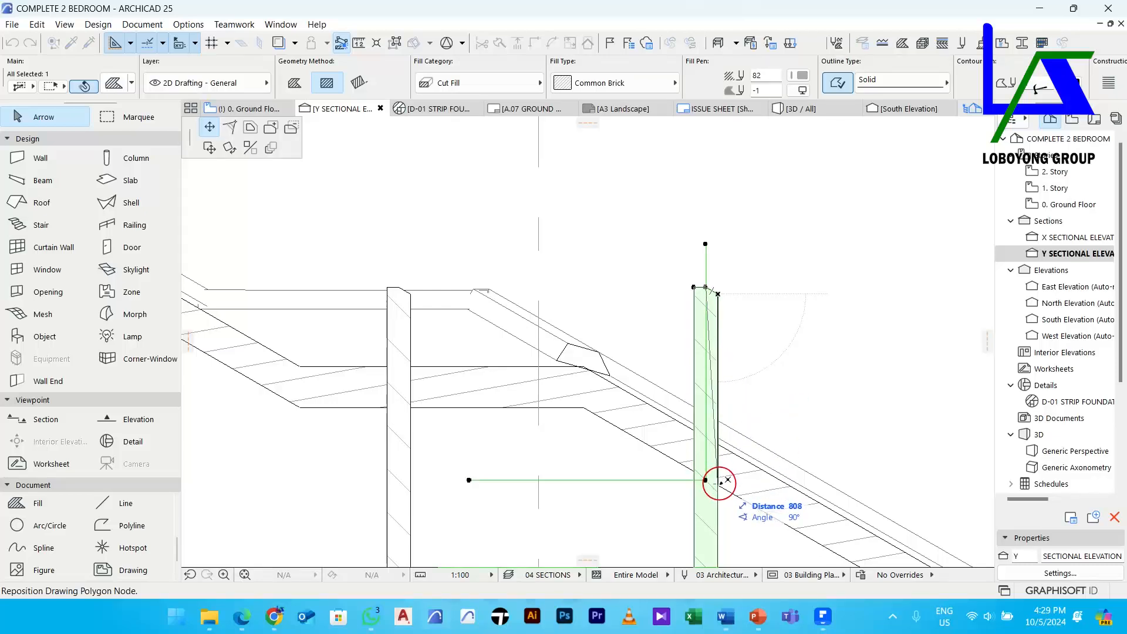
{"action": "scroll", "coordinate": [721, 483], "scroll_direction": "up", "scroll_amount": 4}
{"action": "scroll", "coordinate": [712, 483], "scroll_direction": "down", "scroll_amount": 4}
{"action": "scroll", "coordinate": [715, 471], "scroll_direction": "up", "scroll_amount": 9}
{"action": "middle_click_drag", "start_coordinate": [717, 478], "coordinate": [704, 293]}
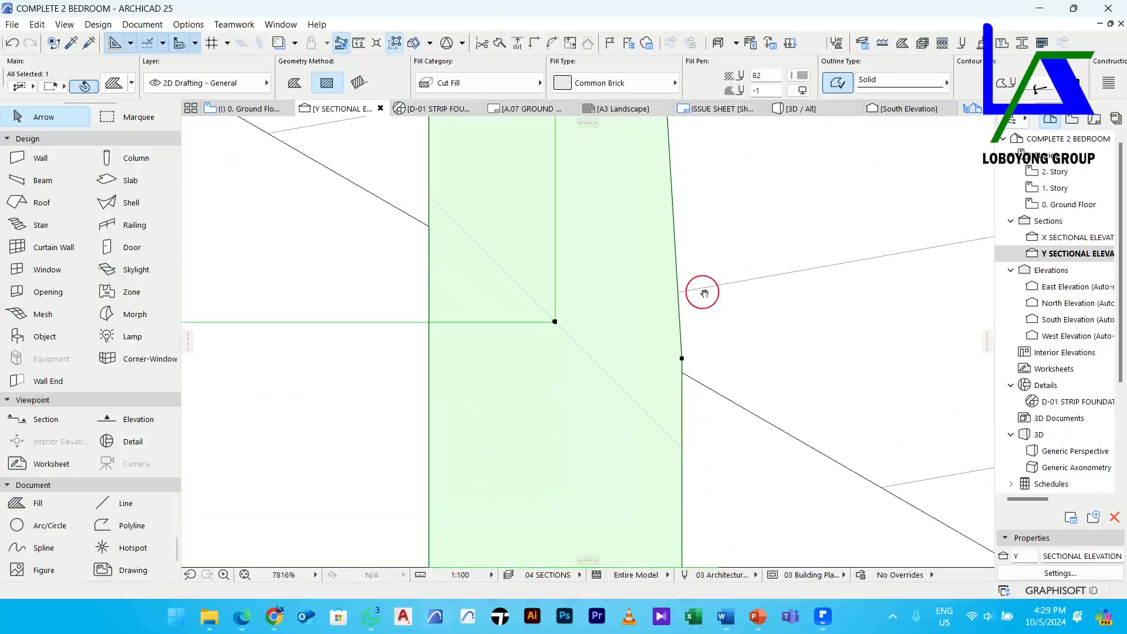
{"action": "left_click", "coordinate": [681, 357]}
{"action": "left_click", "coordinate": [682, 373]}
{"action": "scroll", "coordinate": [685, 372], "scroll_direction": "down", "scroll_amount": 9}
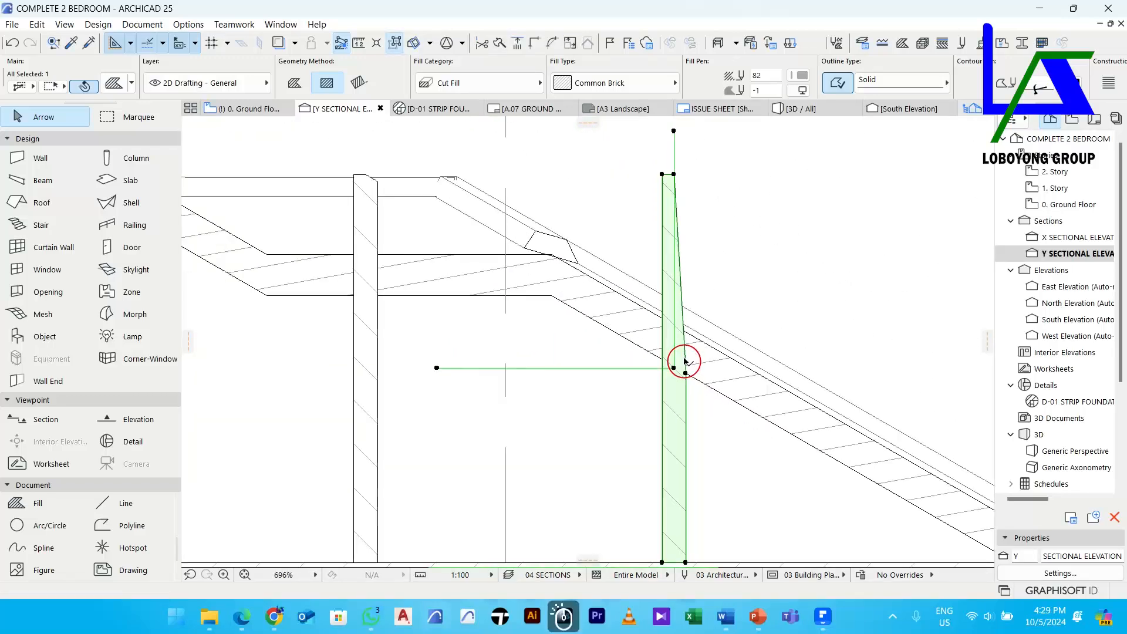
{"action": "scroll", "coordinate": [685, 364], "scroll_direction": "down", "scroll_amount": 1}
Offset the same post's top edge down to the rafter's underside and merge the leftover node into the sloping cut
{"action": "scroll", "coordinate": [669, 206], "scroll_direction": "up", "scroll_amount": 4}
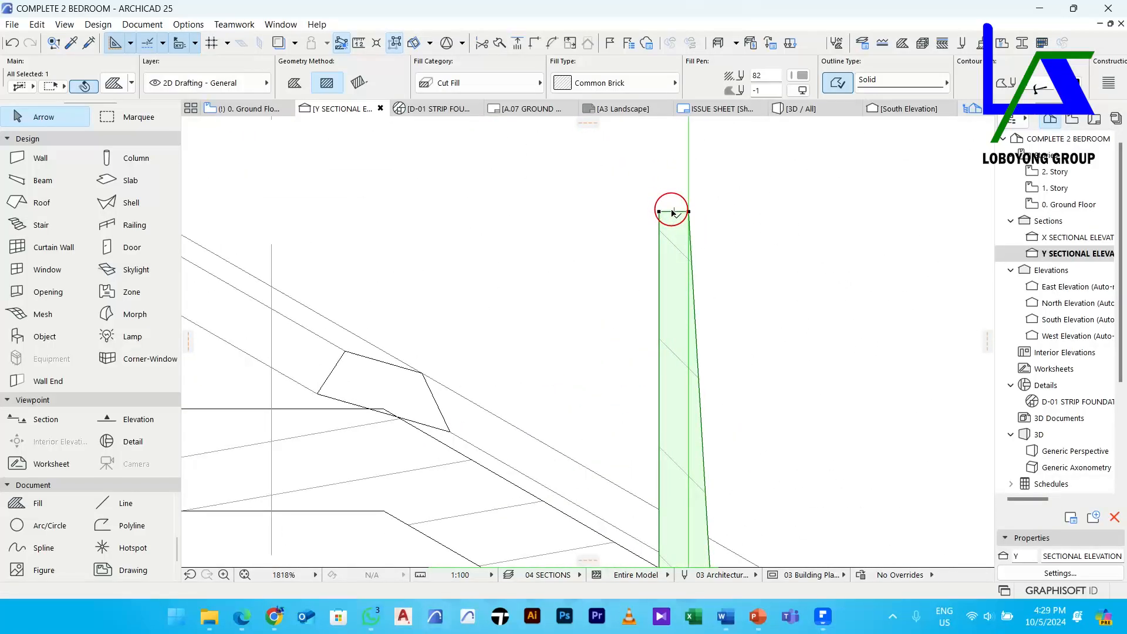
{"action": "left_click", "coordinate": [668, 211]}
{"action": "scroll", "coordinate": [669, 281], "scroll_direction": "down", "scroll_amount": 4}
{"action": "scroll", "coordinate": [673, 278], "scroll_direction": "down", "scroll_amount": 2}
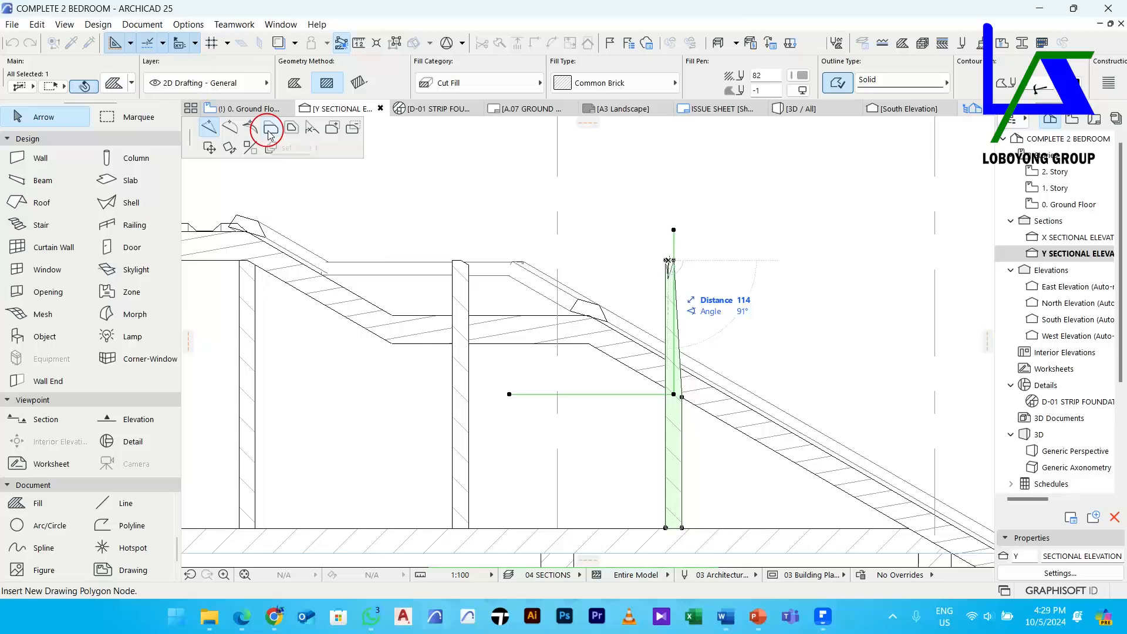
{"action": "left_click", "coordinate": [270, 133]}
{"action": "scroll", "coordinate": [672, 390], "scroll_direction": "up", "scroll_amount": 3}
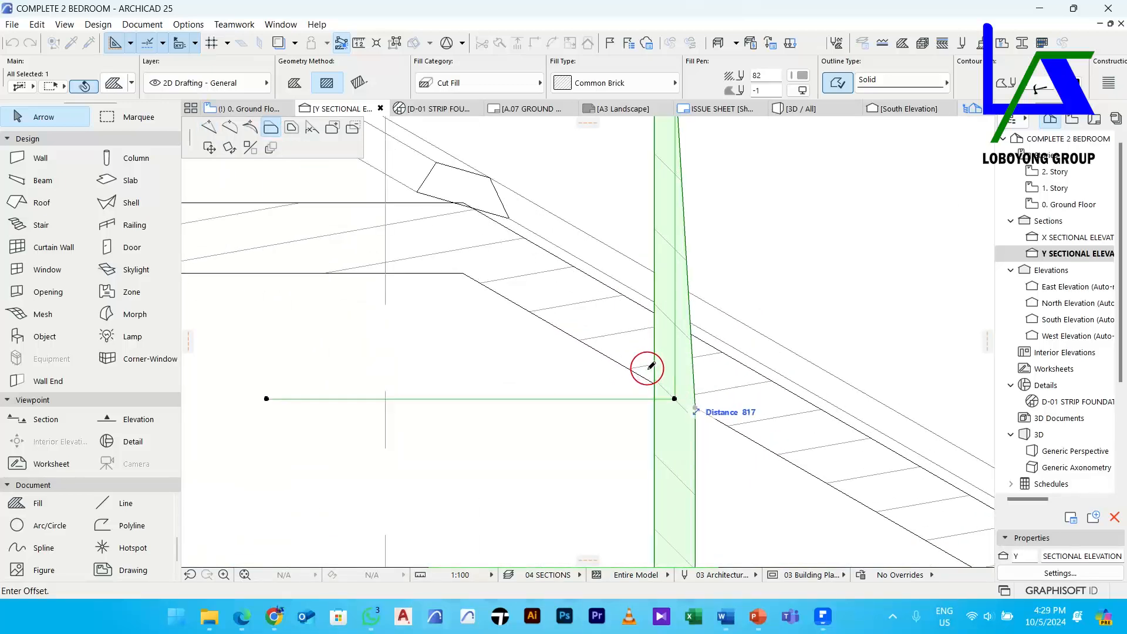
{"action": "left_click", "coordinate": [654, 382]}
{"action": "scroll", "coordinate": [675, 384], "scroll_direction": "up", "scroll_amount": 3}
{"action": "left_click", "coordinate": [713, 380]}
{"action": "left_click", "coordinate": [717, 438]}
{"action": "scroll", "coordinate": [717, 438], "scroll_direction": "up", "scroll_amount": 2}
{"action": "scroll", "coordinate": [717, 437], "scroll_direction": "down", "scroll_amount": 8}
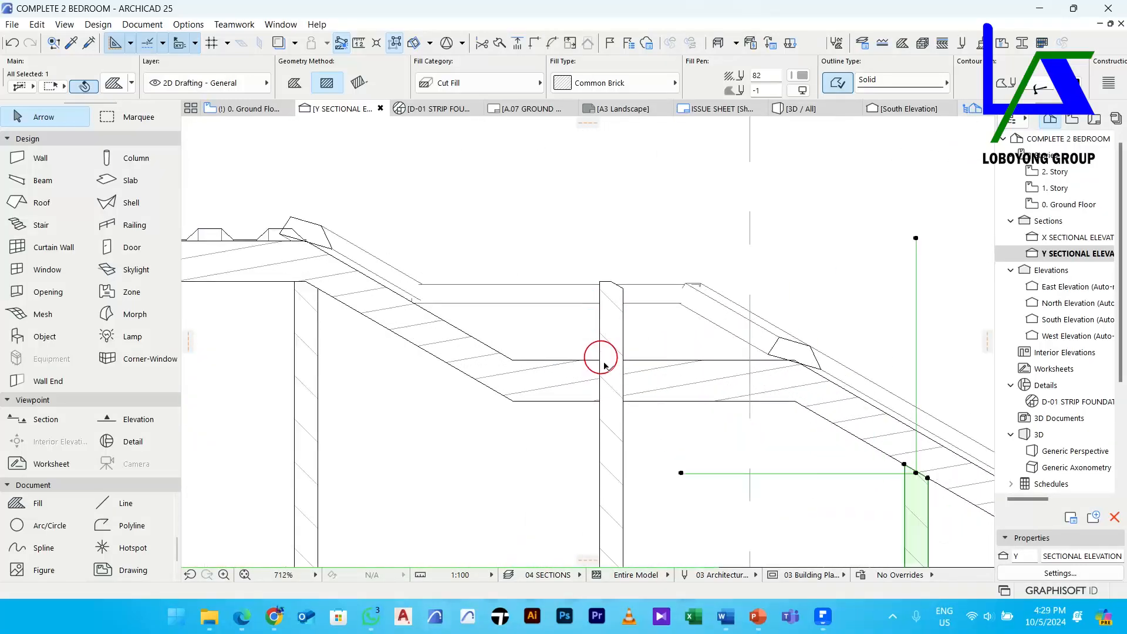
Square off the top of the post under the lower horizontal roof member and lower its top edge to the member's underside
{"action": "scroll", "coordinate": [590, 345], "scroll_direction": "up", "scroll_amount": 2}
{"action": "left_click", "coordinate": [618, 442]}
{"action": "scroll", "coordinate": [635, 301], "scroll_direction": "up", "scroll_amount": 4}
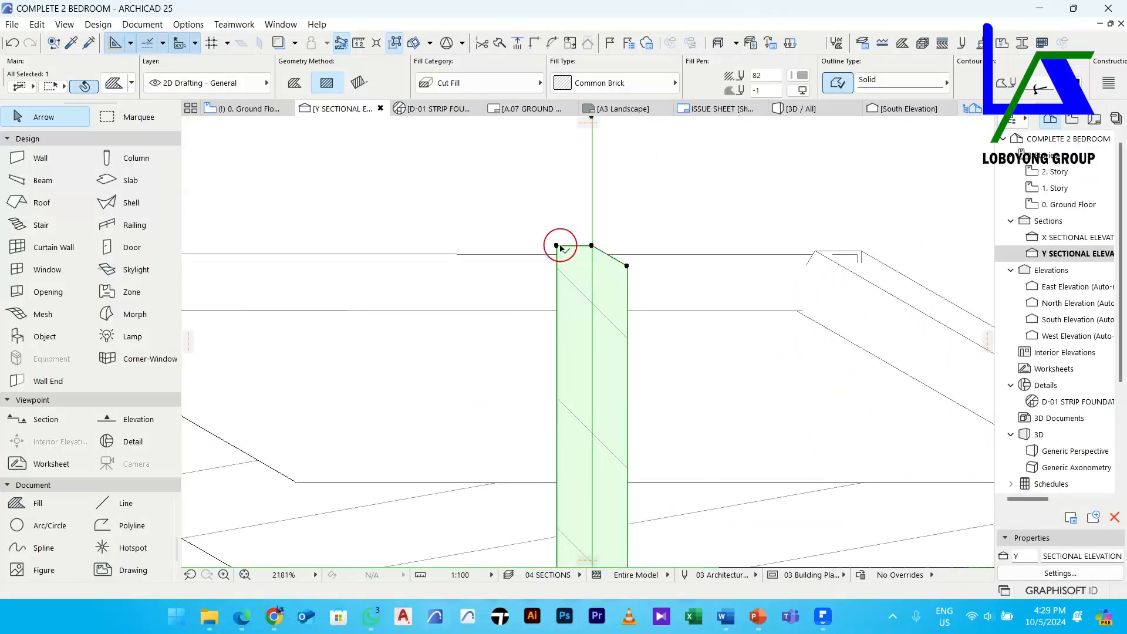
{"action": "left_click", "coordinate": [627, 264]}
{"action": "left_click", "coordinate": [626, 245]}
{"action": "left_click", "coordinate": [593, 246]}
{"action": "left_click", "coordinate": [627, 245]}
{"action": "left_click", "coordinate": [604, 245]}
{"action": "scroll", "coordinate": [611, 305], "scroll_direction": "down", "scroll_amount": 2}
{"action": "left_click", "coordinate": [617, 424]}
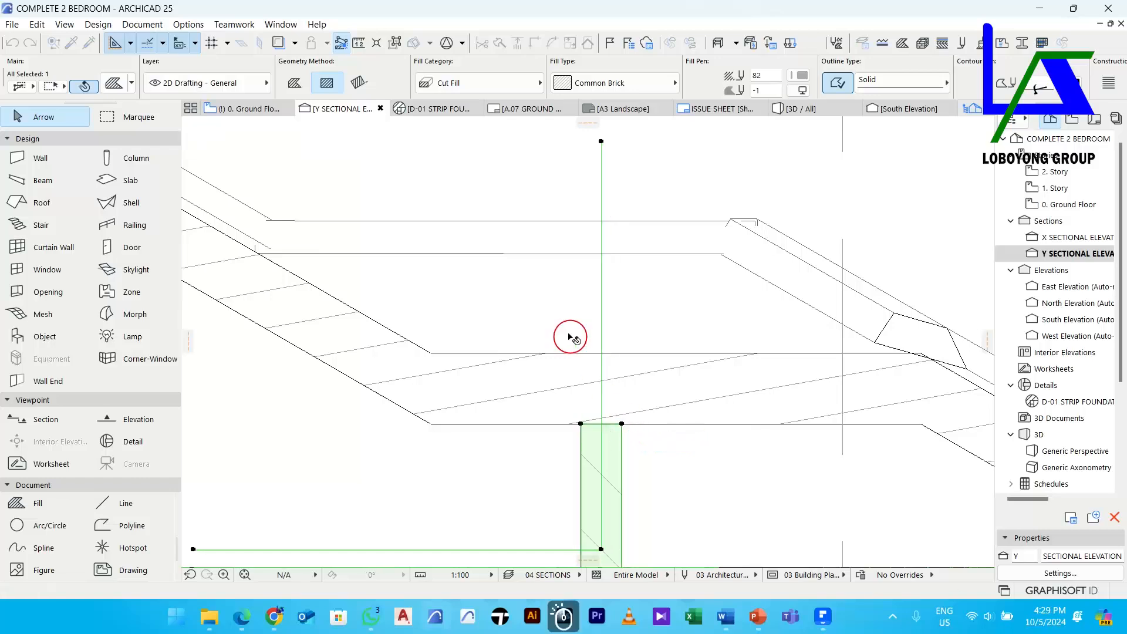
{"action": "scroll", "coordinate": [596, 367], "scroll_direction": "down", "scroll_amount": 5}
{"action": "middle_click_drag", "start_coordinate": [634, 350], "coordinate": [674, 257]}
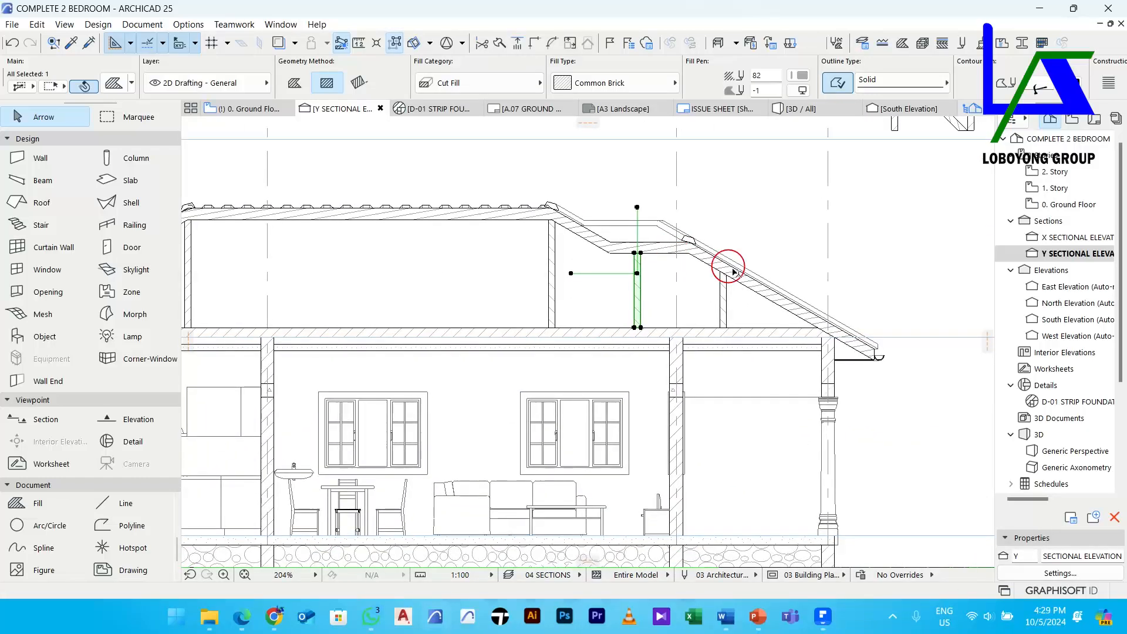
{"action": "scroll", "coordinate": [594, 260], "scroll_direction": "down", "scroll_amount": 2}
{"action": "middle_click_drag", "start_coordinate": [599, 253], "coordinate": [768, 321]}
{"action": "scroll", "coordinate": [802, 293], "scroll_direction": "up", "scroll_amount": 1}
{"action": "key", "text": "Escape"}
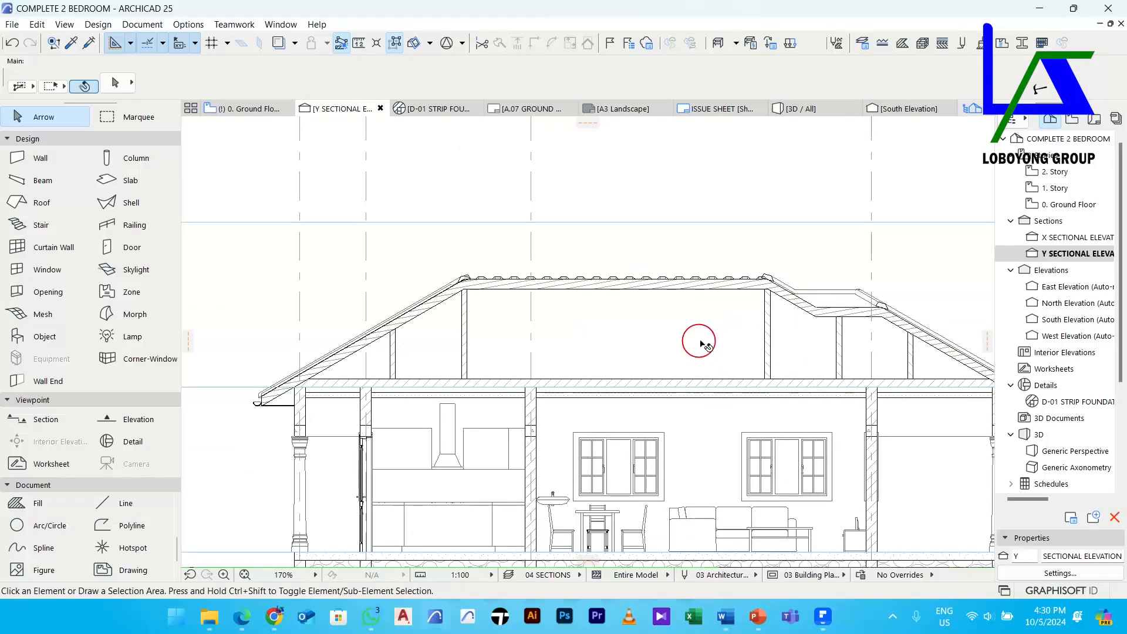
Set up a Multiply of the tall post at the left peak using the Spread method with 1400 spacing
{"action": "scroll", "coordinate": [464, 356], "scroll_direction": "up", "scroll_amount": 4}
{"action": "left_click", "coordinate": [463, 352]}
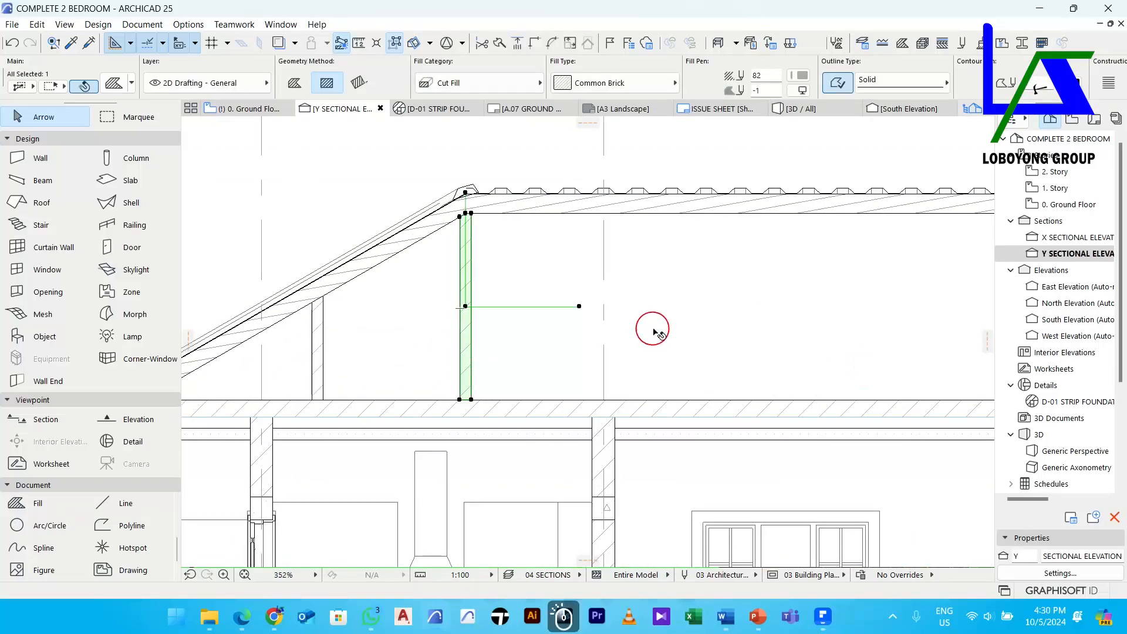
{"action": "scroll", "coordinate": [652, 329], "scroll_direction": "down", "scroll_amount": 4}
{"action": "middle_click_drag", "start_coordinate": [744, 337], "coordinate": [658, 340]}
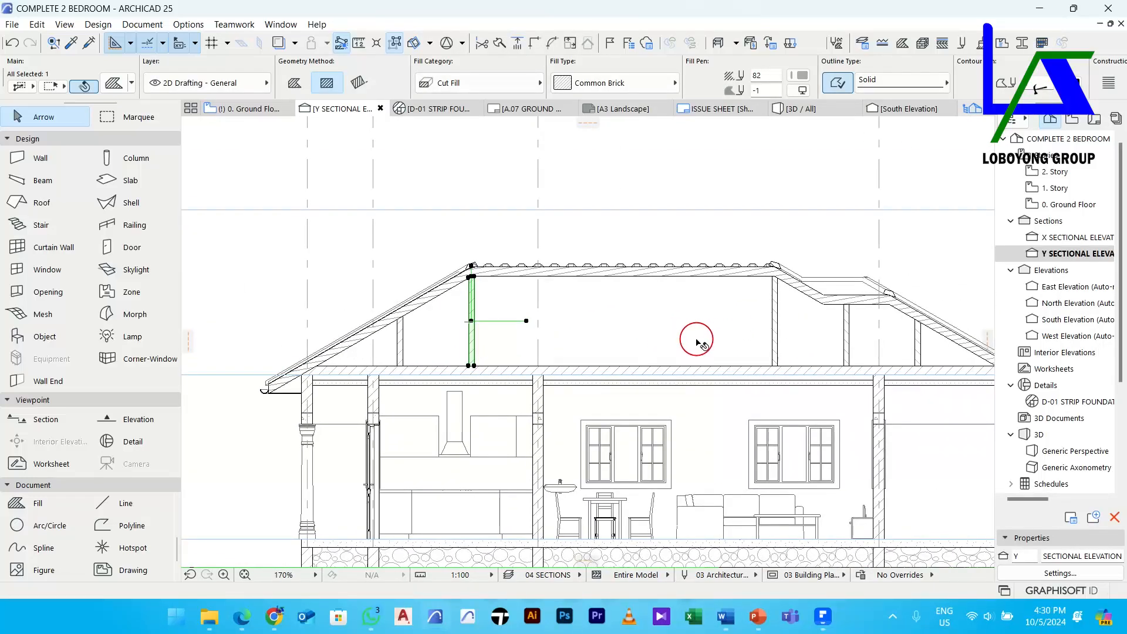
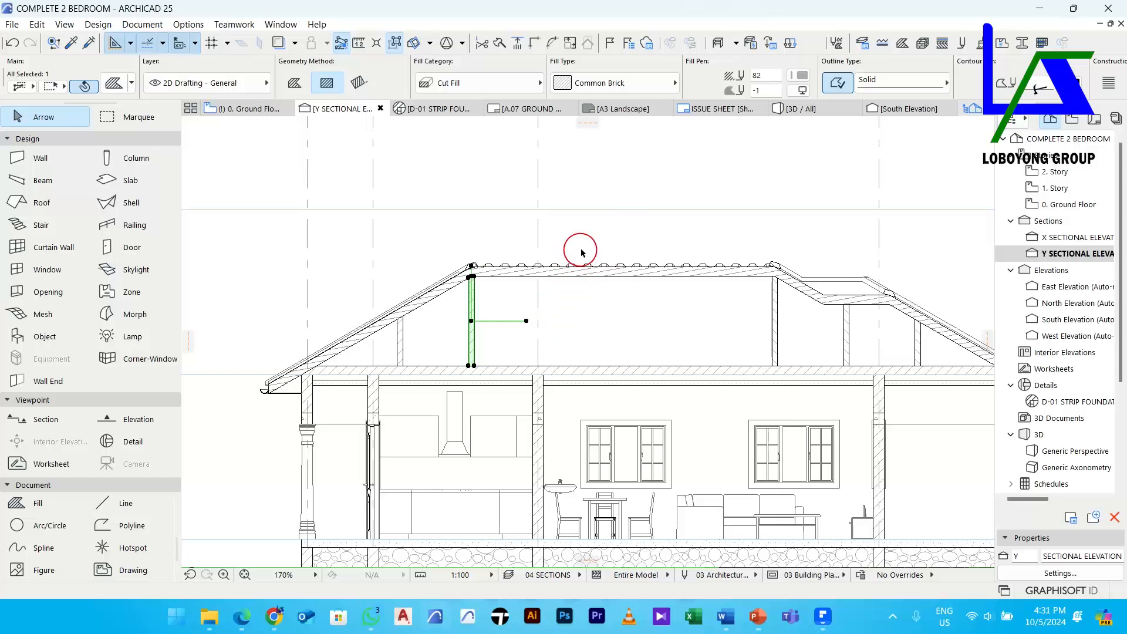
{"action": "right_click", "coordinate": [574, 162]}
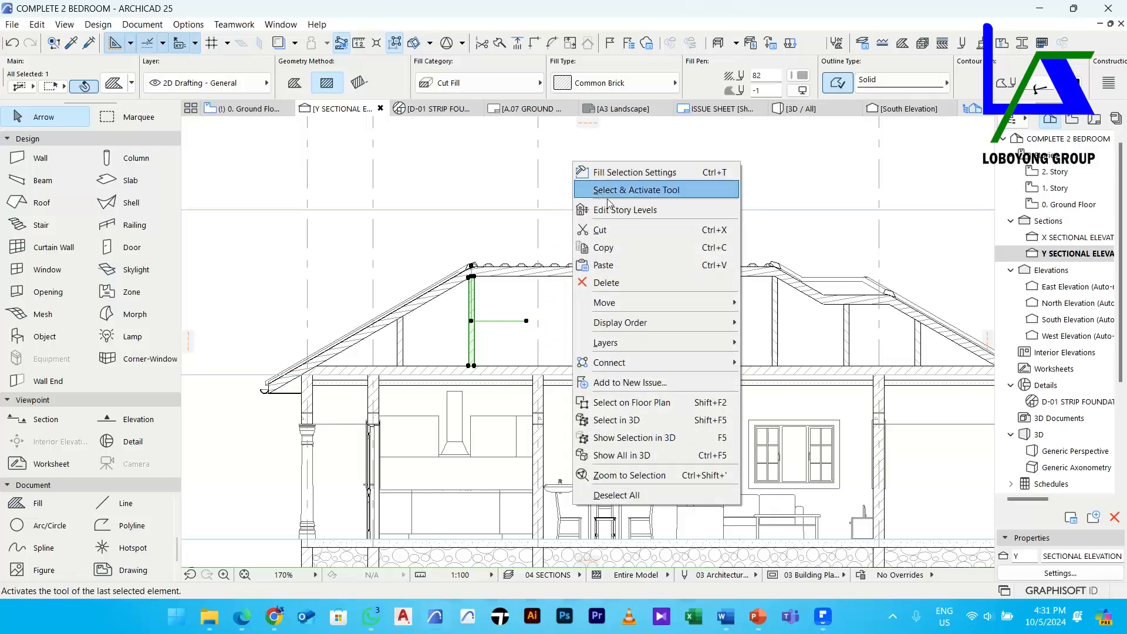
{"action": "mouse_move", "coordinate": [658, 301]}
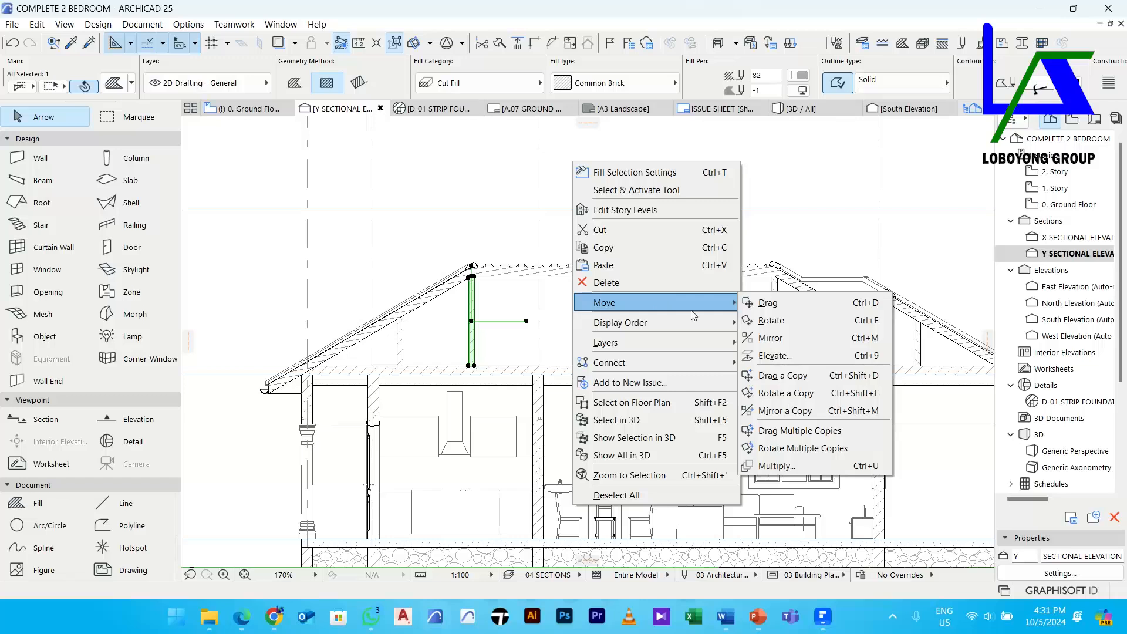
{"action": "left_click", "coordinate": [866, 471]}
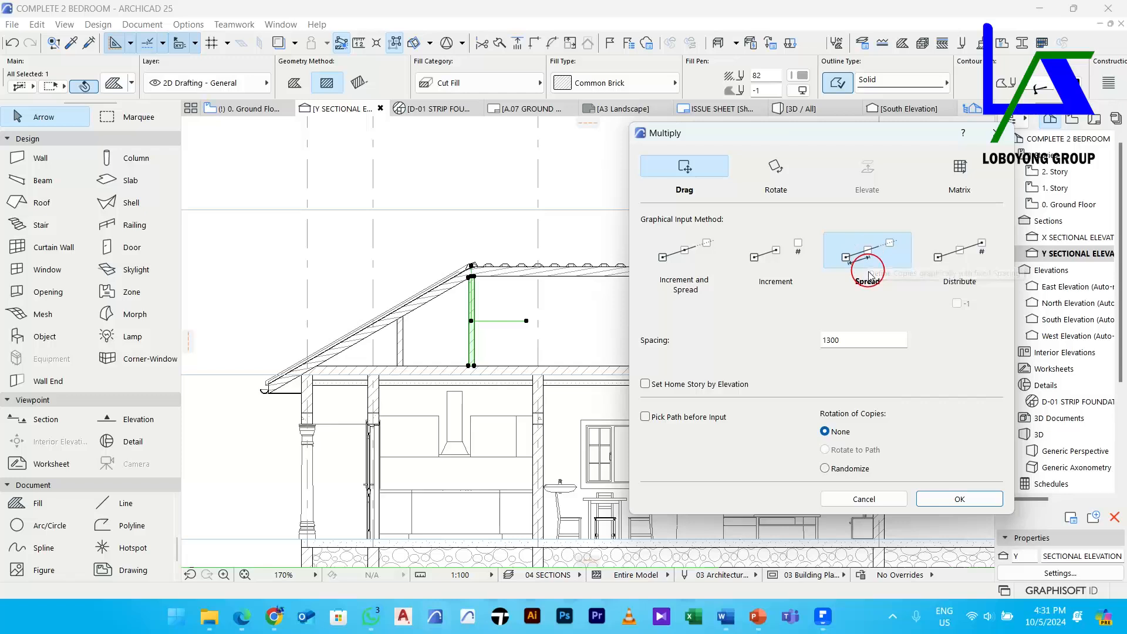
{"action": "left_click", "coordinate": [862, 342]}
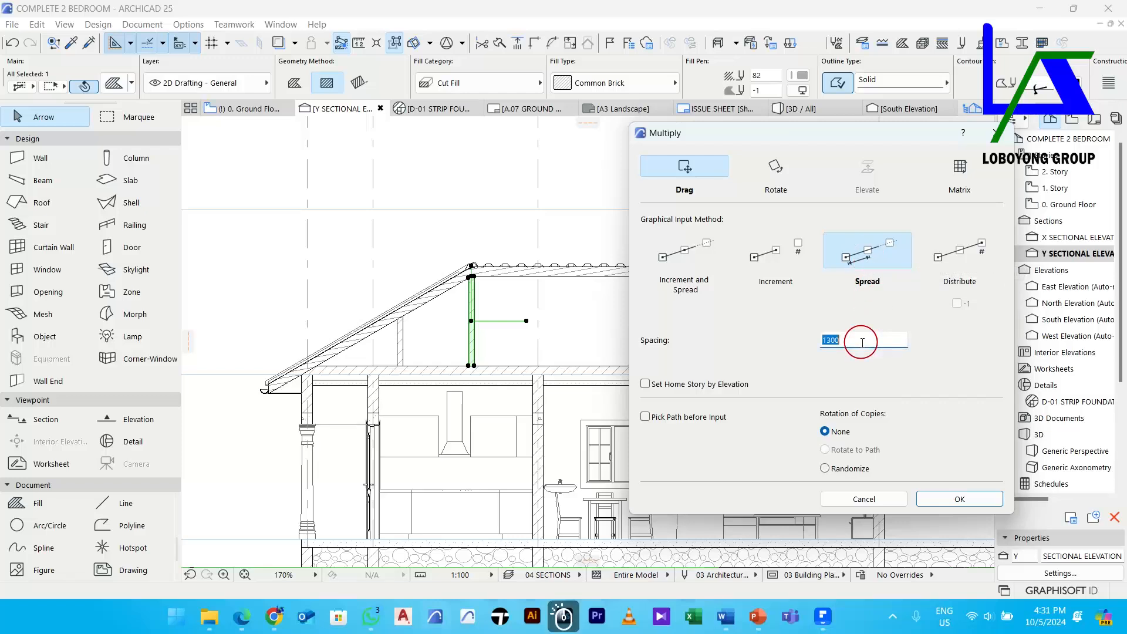
{"action": "type", "text": "1400"}
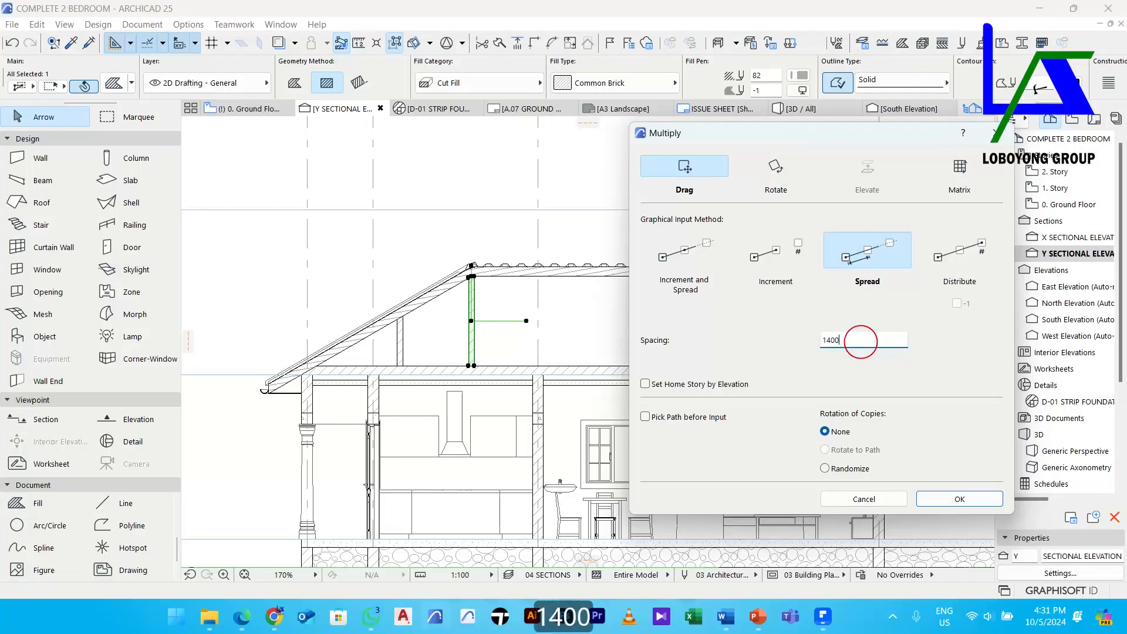
{"action": "left_click", "coordinate": [956, 497]}
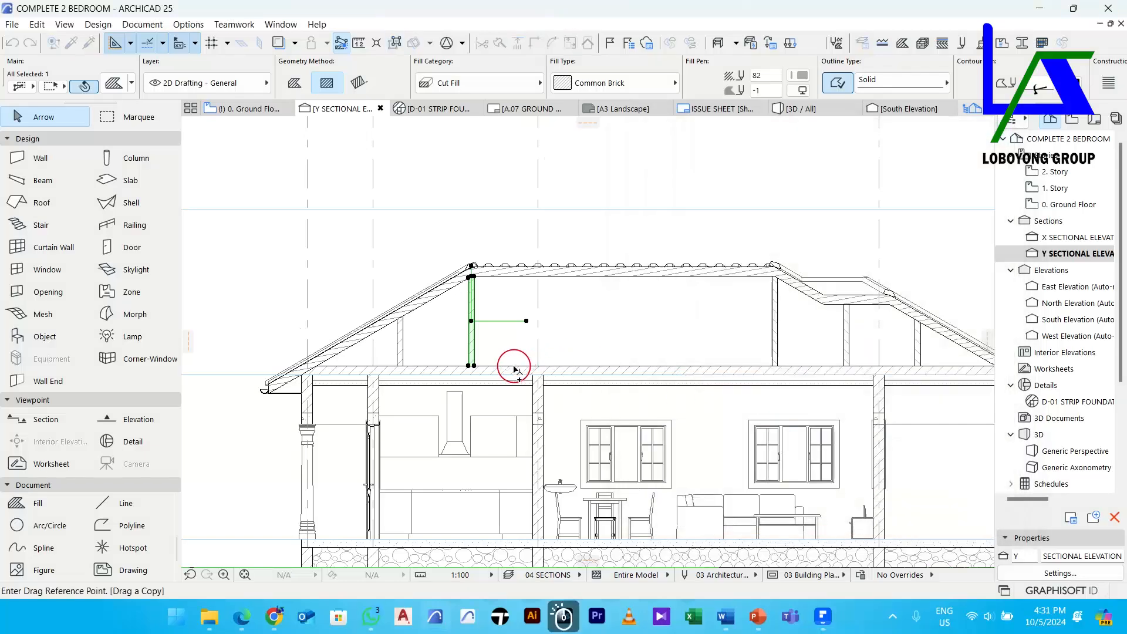
Spread the post copies horizontally along the ceiling beam from the left peak post's base to the right peak post's base
{"action": "scroll", "coordinate": [513, 367], "scroll_direction": "up", "scroll_amount": 3}
{"action": "left_click", "coordinate": [436, 365]}
{"action": "scroll", "coordinate": [437, 367], "scroll_direction": "down", "scroll_amount": 4}
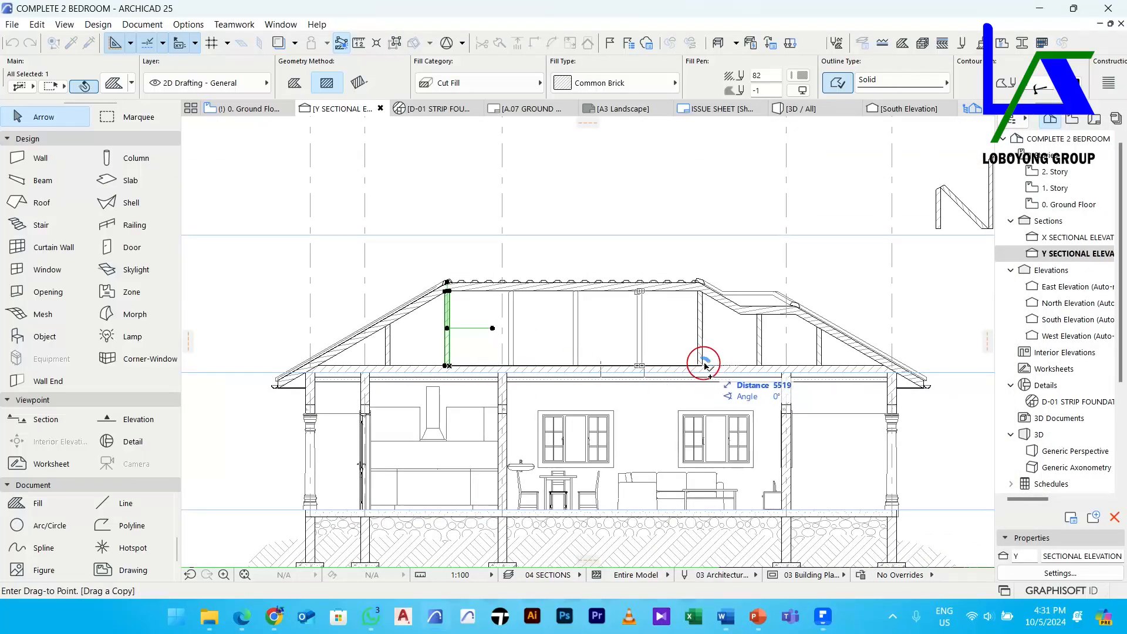
{"action": "left_click", "coordinate": [704, 365]}
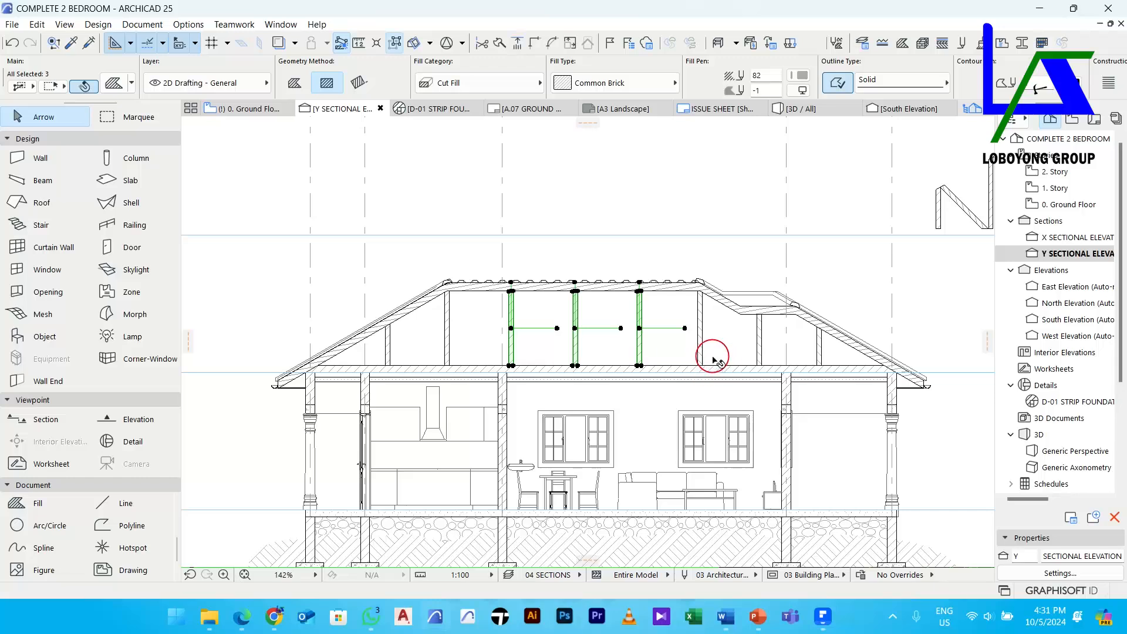
{"action": "key", "text": "Escape"}
{"action": "key", "text": "Escape"}
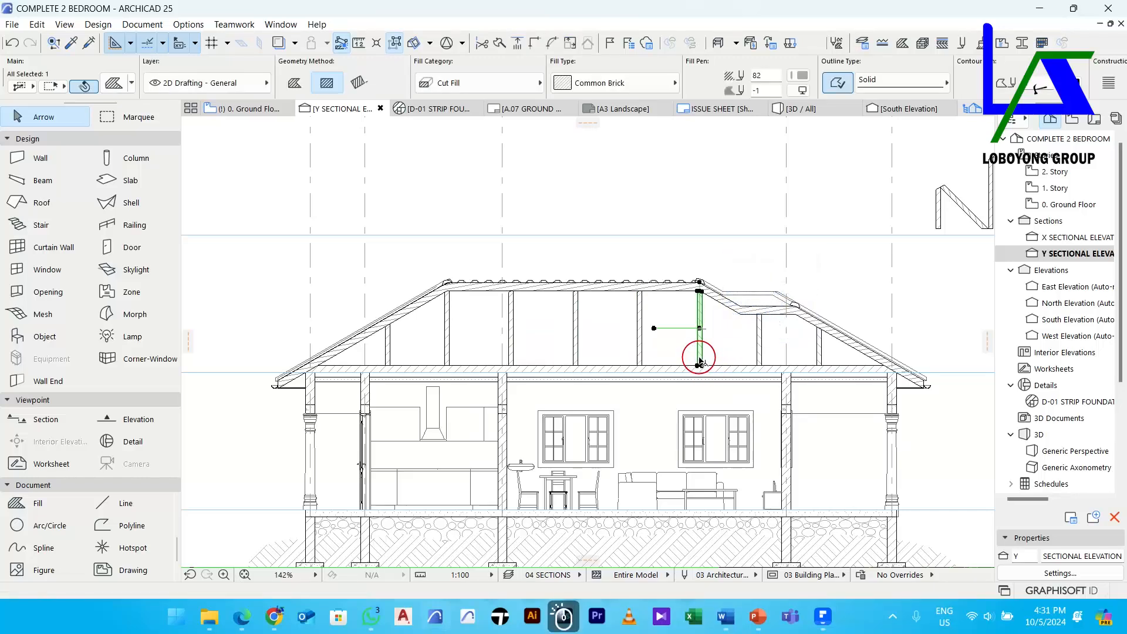
Delete the leftover foundation drawing lying outside the section to its right
{"action": "scroll", "coordinate": [659, 327], "scroll_direction": "down", "scroll_amount": 2}
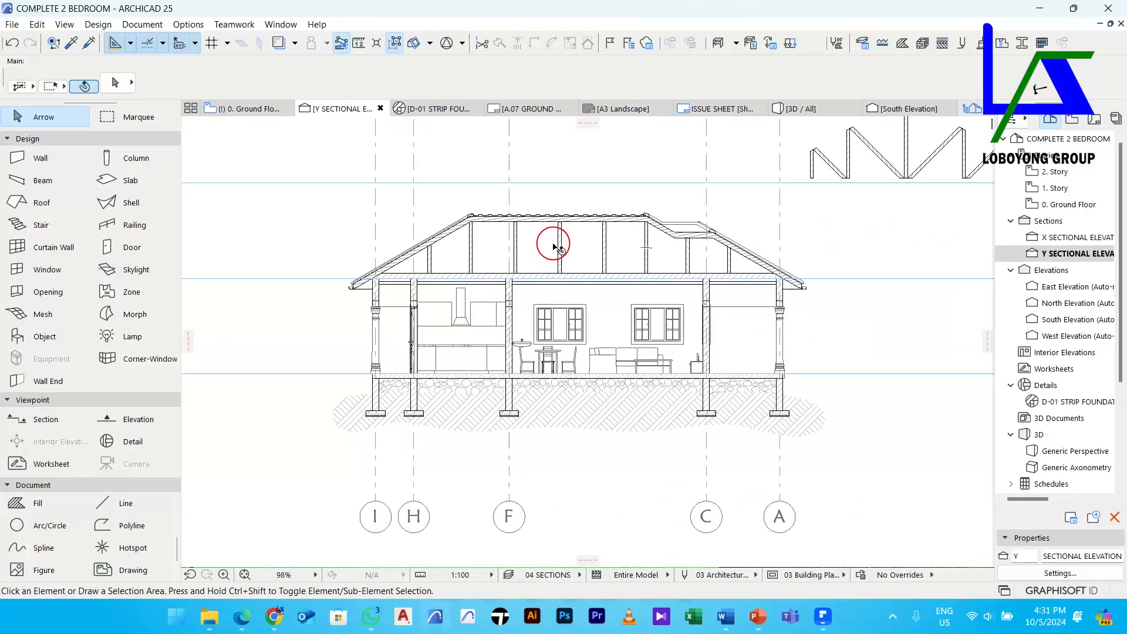
{"action": "scroll", "coordinate": [589, 272], "scroll_direction": "down", "scroll_amount": 3}
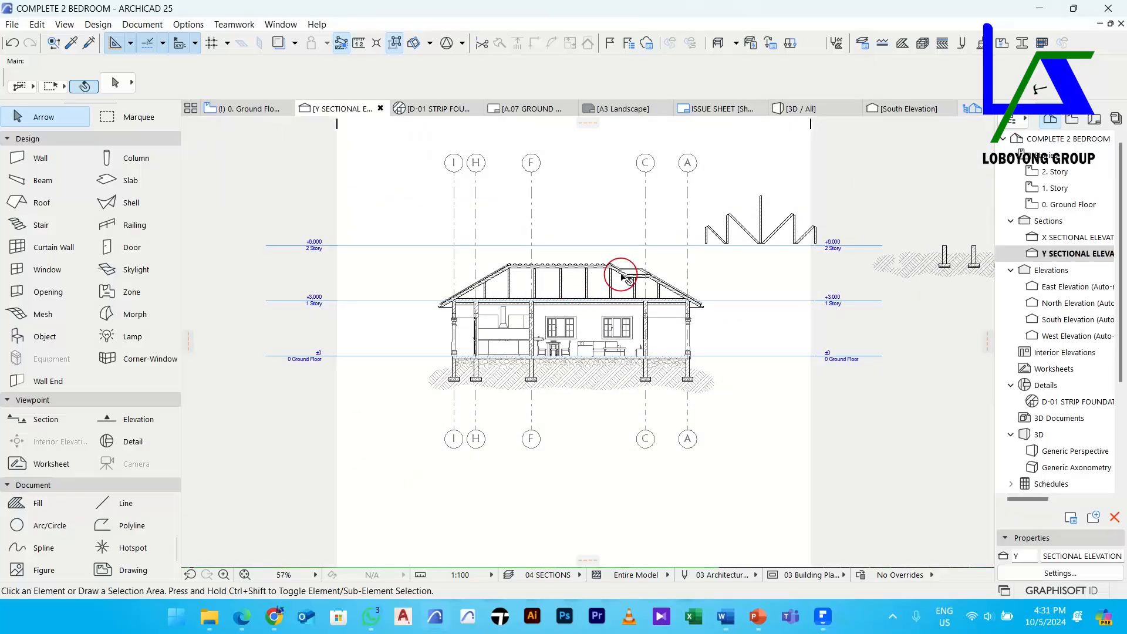
{"action": "middle_click_drag", "start_coordinate": [681, 362], "coordinate": [660, 364]}
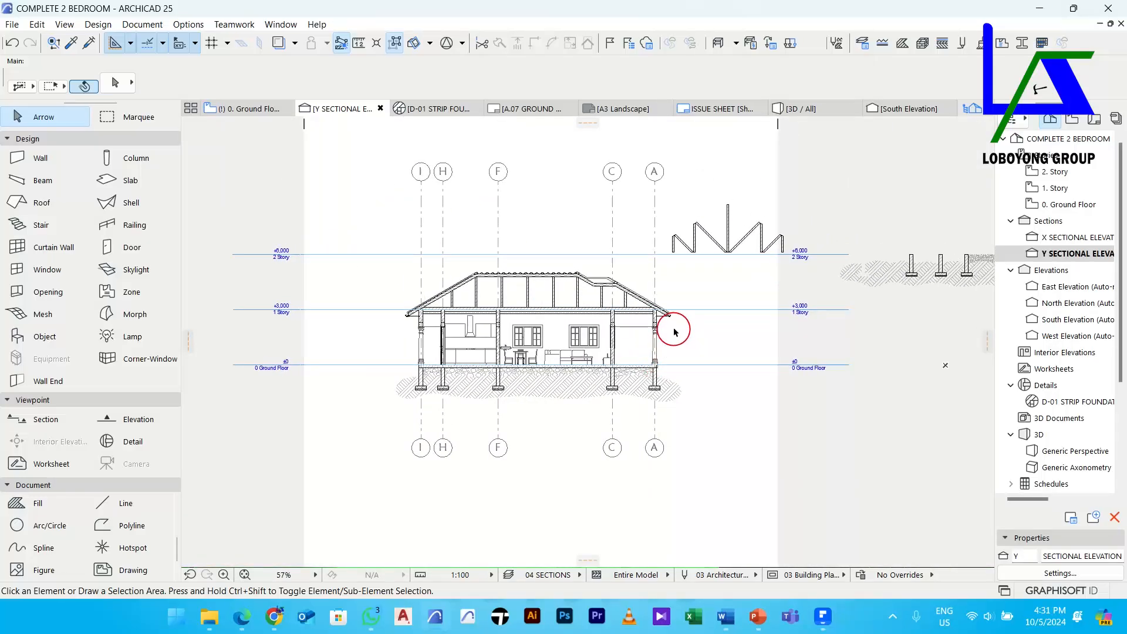
{"action": "scroll", "coordinate": [644, 468], "scroll_direction": "up", "scroll_amount": 1}
{"action": "middle_click_drag", "start_coordinate": [644, 469], "coordinate": [560, 479]}
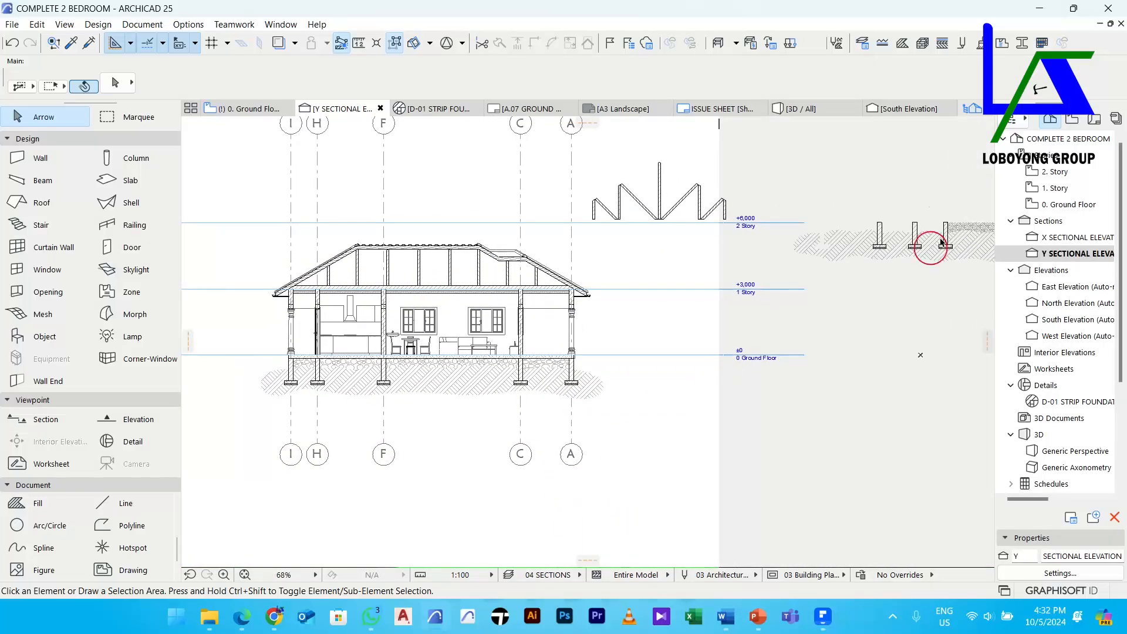
{"action": "middle_click_drag", "start_coordinate": [824, 227], "coordinate": [689, 284]}
{"action": "left_click_drag", "start_coordinate": [936, 244], "coordinate": [747, 347]}
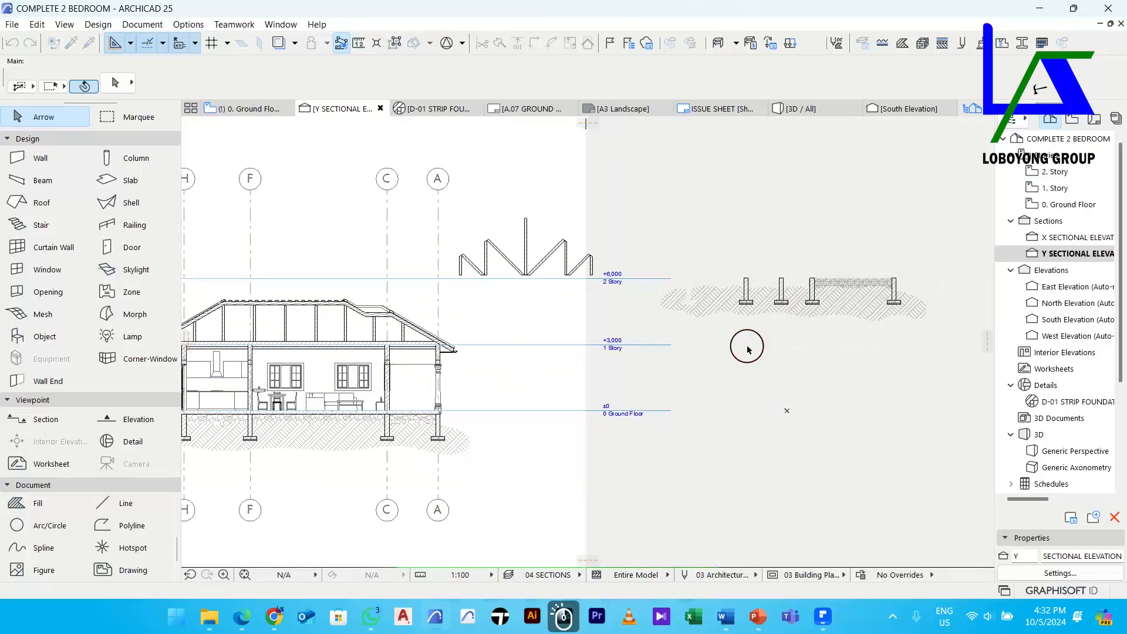
{"action": "key", "text": "Delete"}
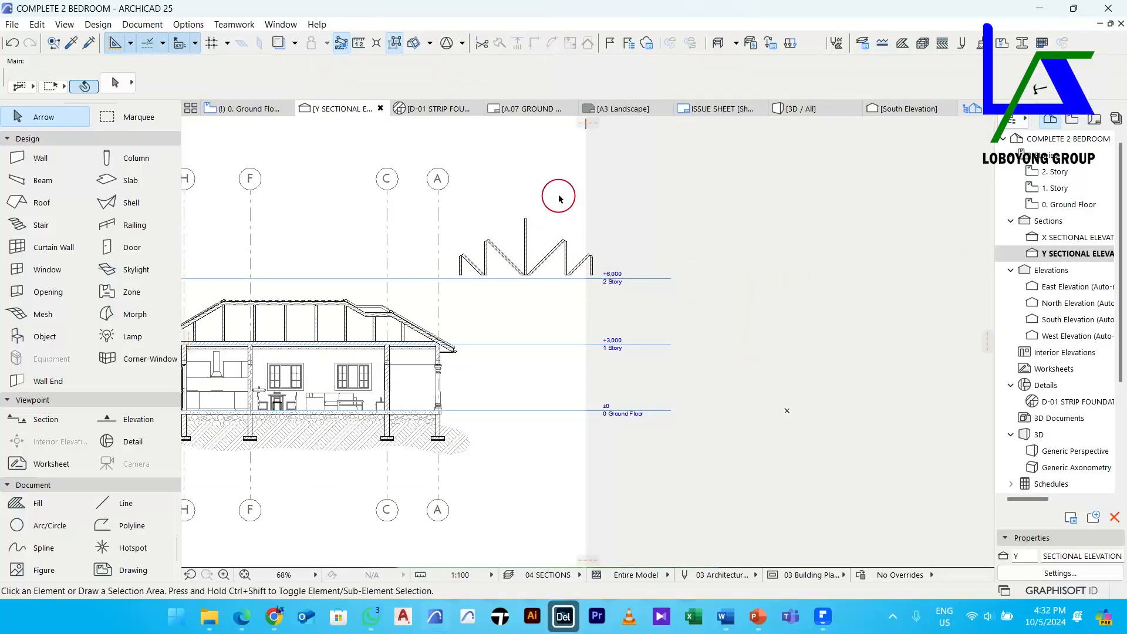
Delete the grouped spare truss posts and braces beside the roof
{"action": "left_click", "coordinate": [523, 232]}
{"action": "left_click", "coordinate": [393, 43]}
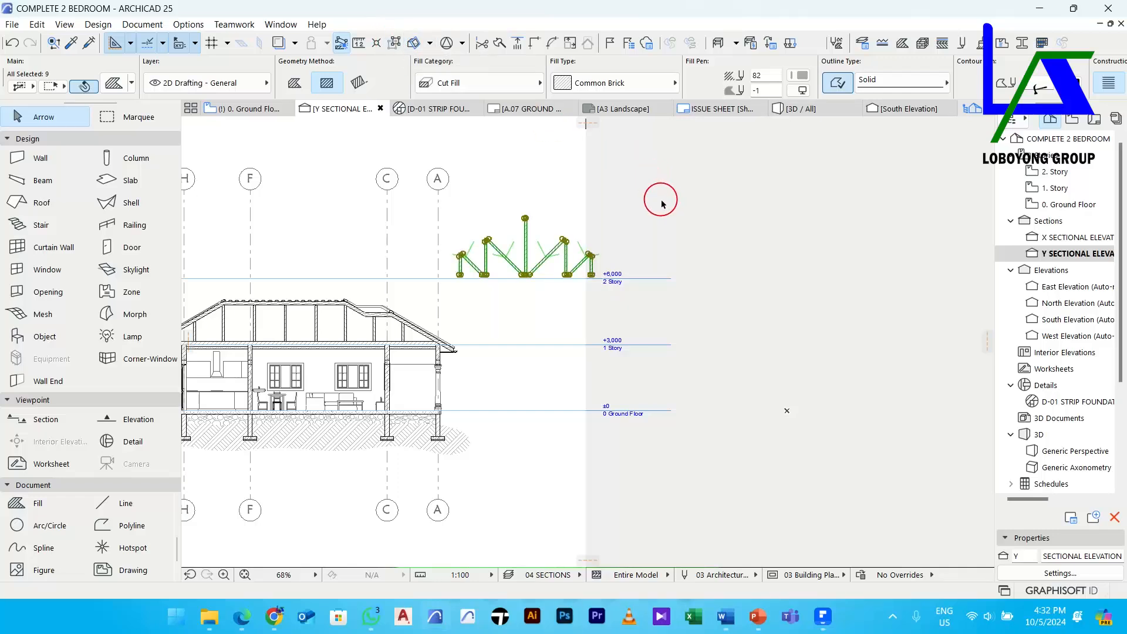
{"action": "key", "text": "Delete"}
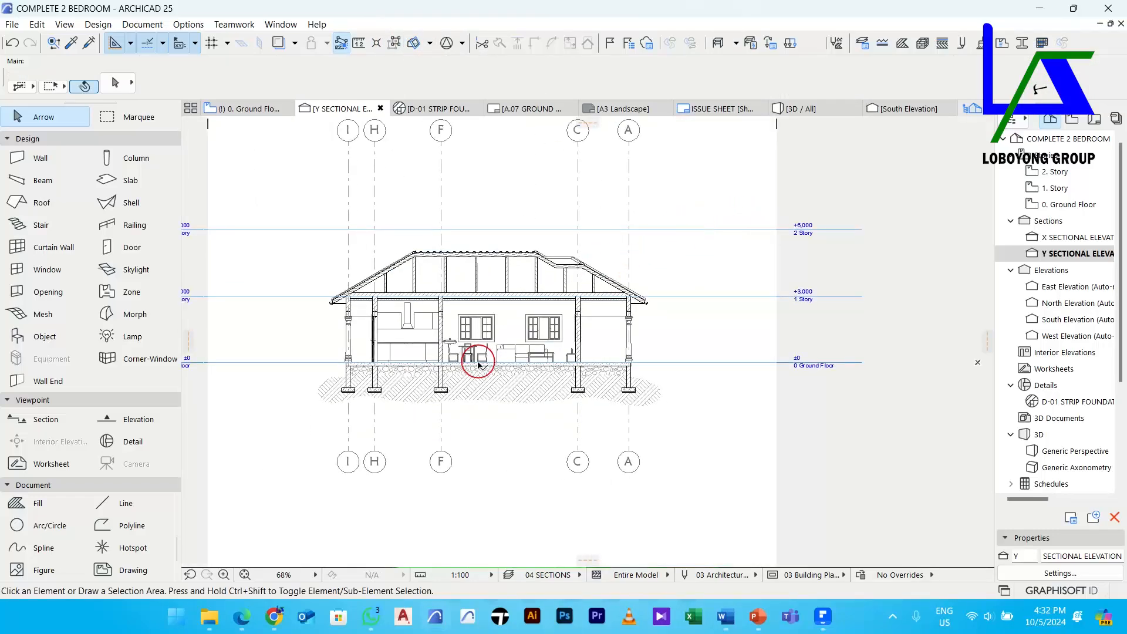
Activate the Text tool with a font size of 4 mm
{"action": "scroll", "coordinate": [479, 365], "scroll_direction": "up", "scroll_amount": 2}
{"action": "middle_click_drag", "start_coordinate": [540, 343], "coordinate": [557, 405]}
{"action": "scroll", "coordinate": [466, 385], "scroll_direction": "down", "scroll_amount": 3}
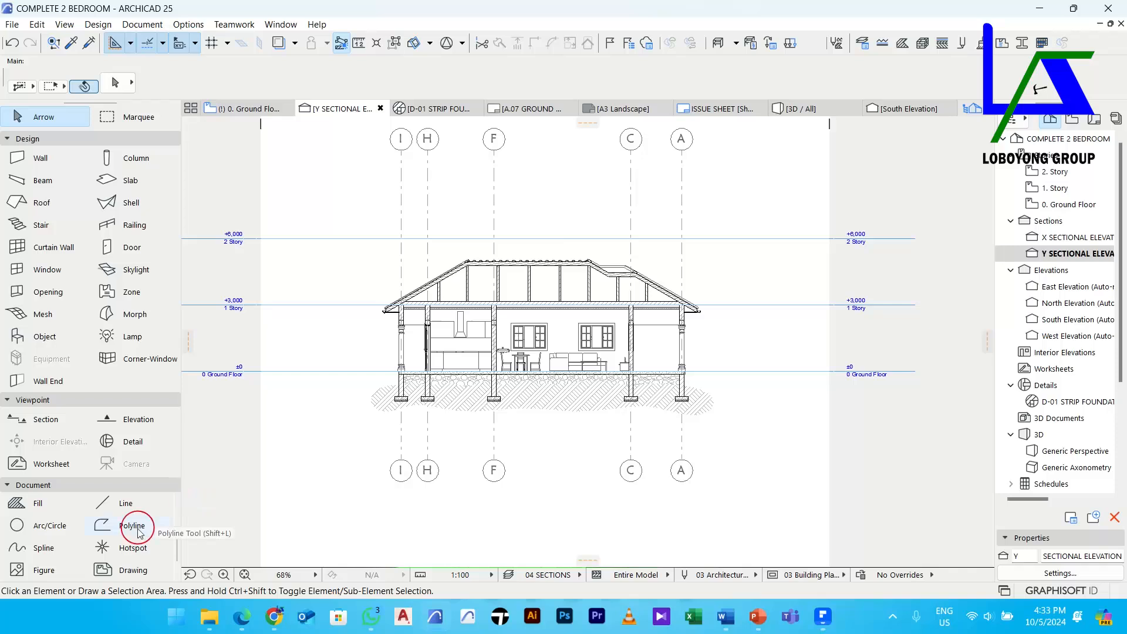
{"action": "scroll", "coordinate": [66, 518], "scroll_direction": "up", "scroll_amount": 3}
{"action": "scroll", "coordinate": [67, 518], "scroll_direction": "down", "scroll_amount": 1}
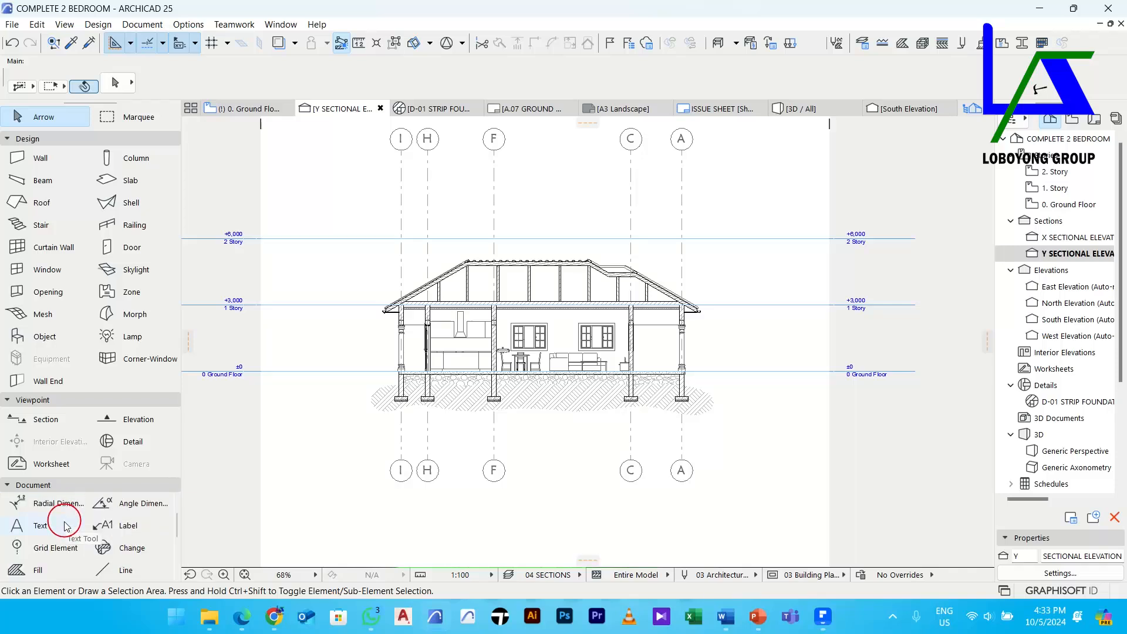
{"action": "left_click", "coordinate": [57, 531]}
{"action": "left_click", "coordinate": [468, 76]}
{"action": "type", "text": "3."}
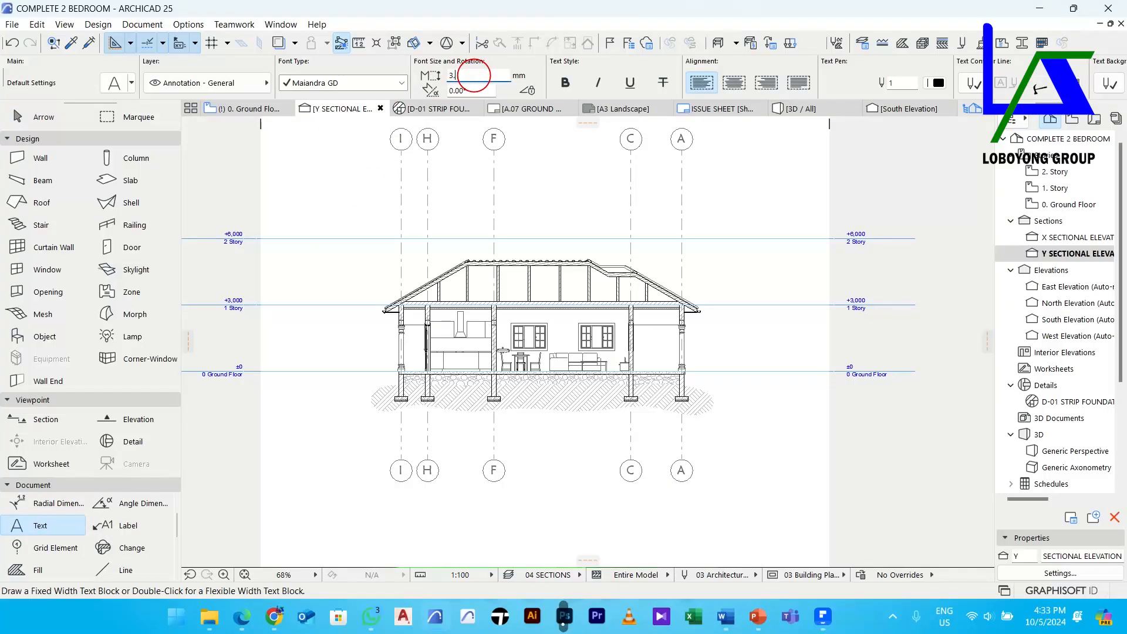
{"action": "key", "text": "BackSpace"}
{"action": "type", "text": "4"}
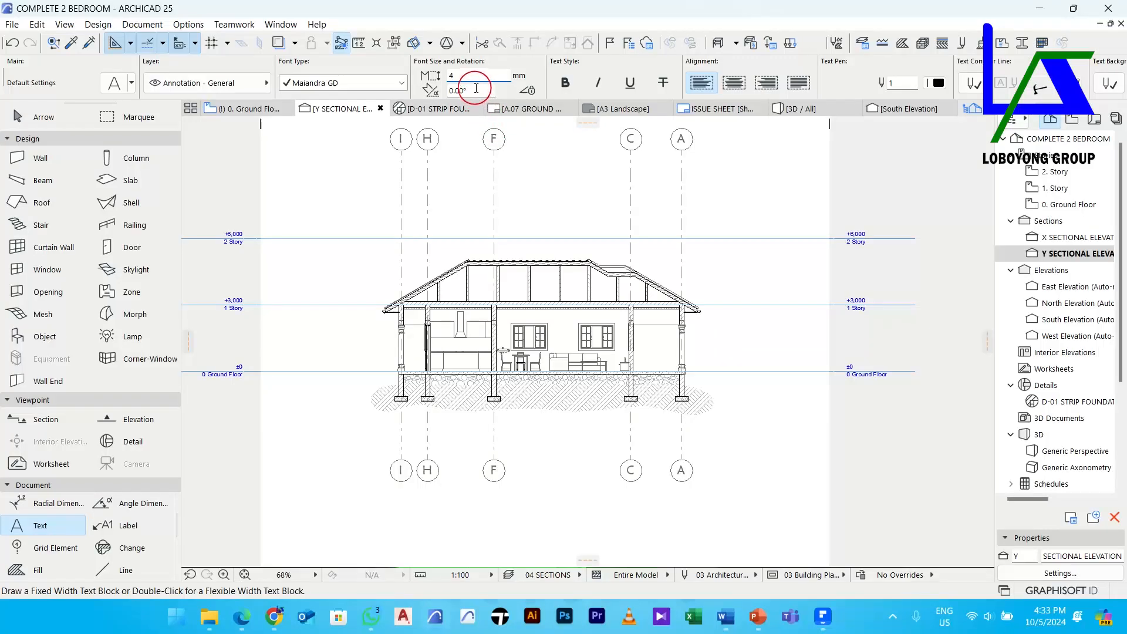
Place a text block reading B.YARD between grids I and H, with a 300 mm font size
{"action": "scroll", "coordinate": [447, 312], "scroll_direction": "up", "scroll_amount": 3}
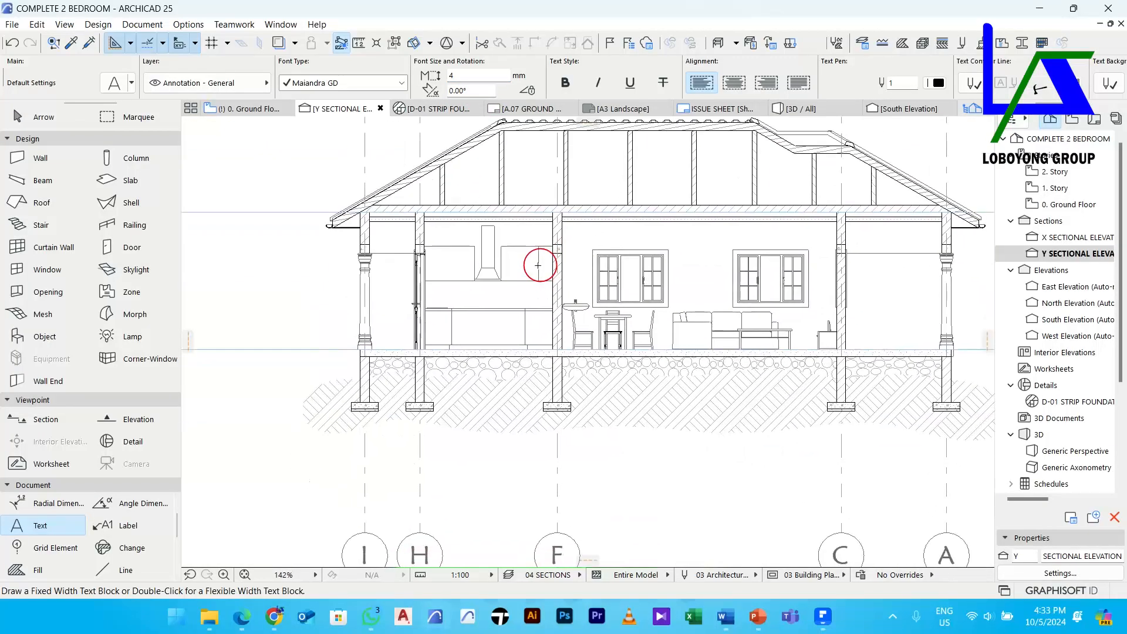
{"action": "scroll", "coordinate": [374, 289], "scroll_direction": "up", "scroll_amount": 3}
{"action": "left_click", "coordinate": [375, 267]}
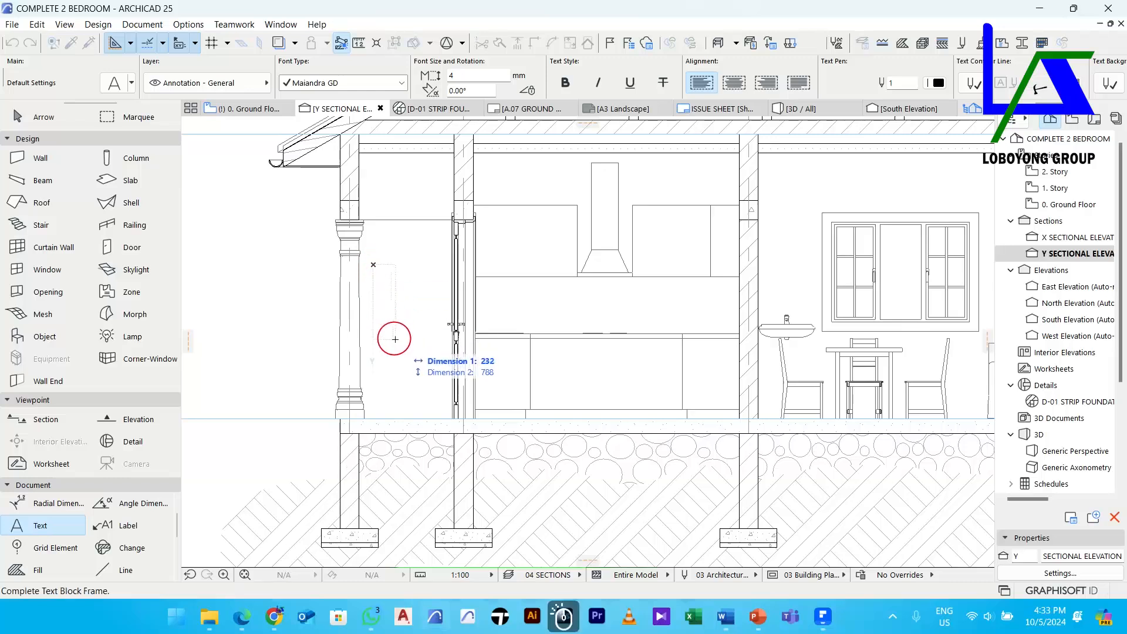
{"action": "left_click", "coordinate": [448, 340]}
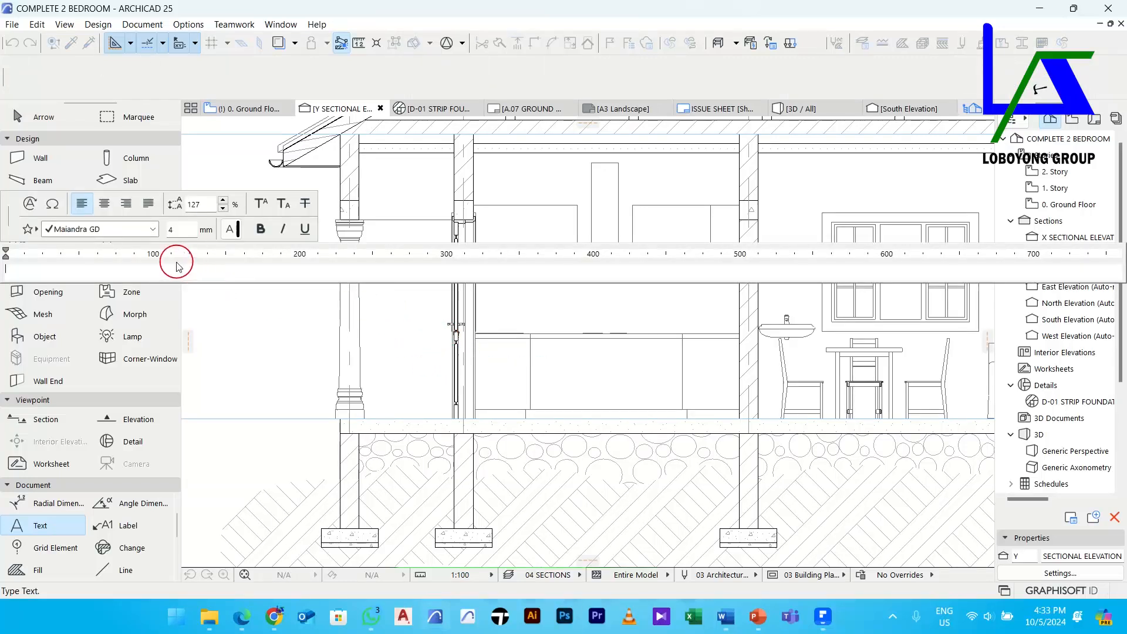
{"action": "left_click", "coordinate": [185, 230]}
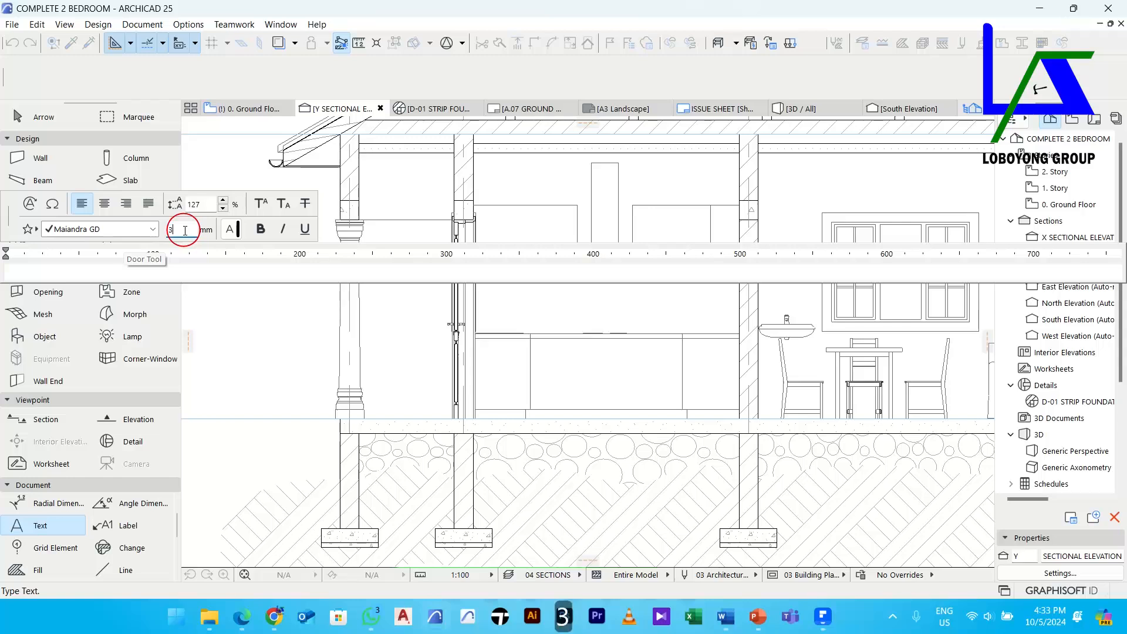
{"action": "key", "text": "Return"}
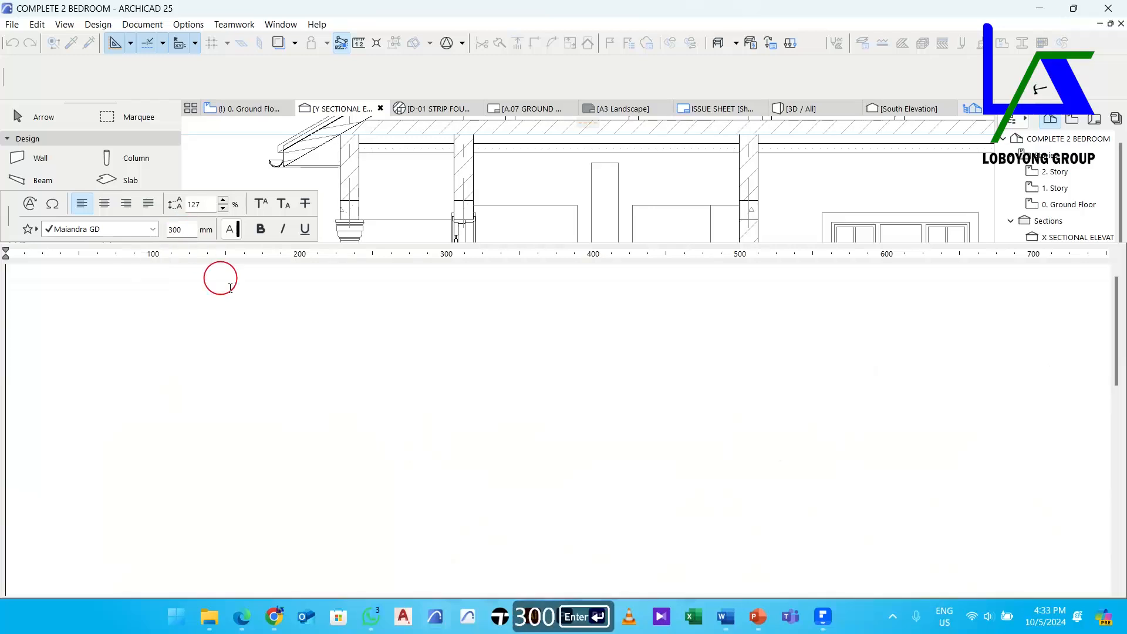
{"action": "type", "text": "B."}
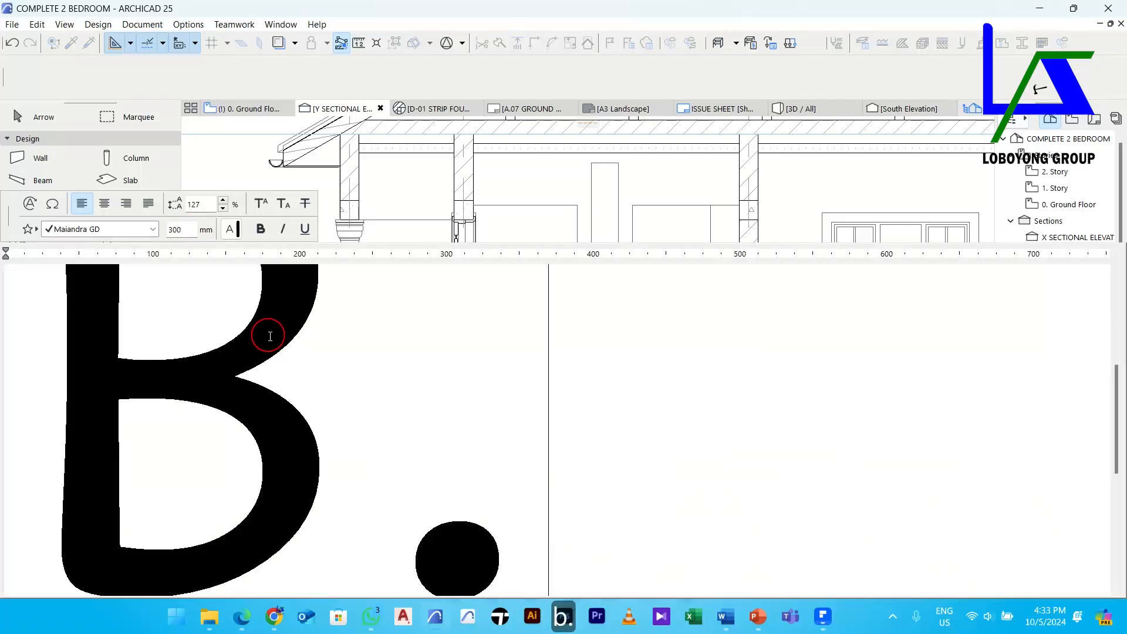
{"action": "type", "text": "YARD"}
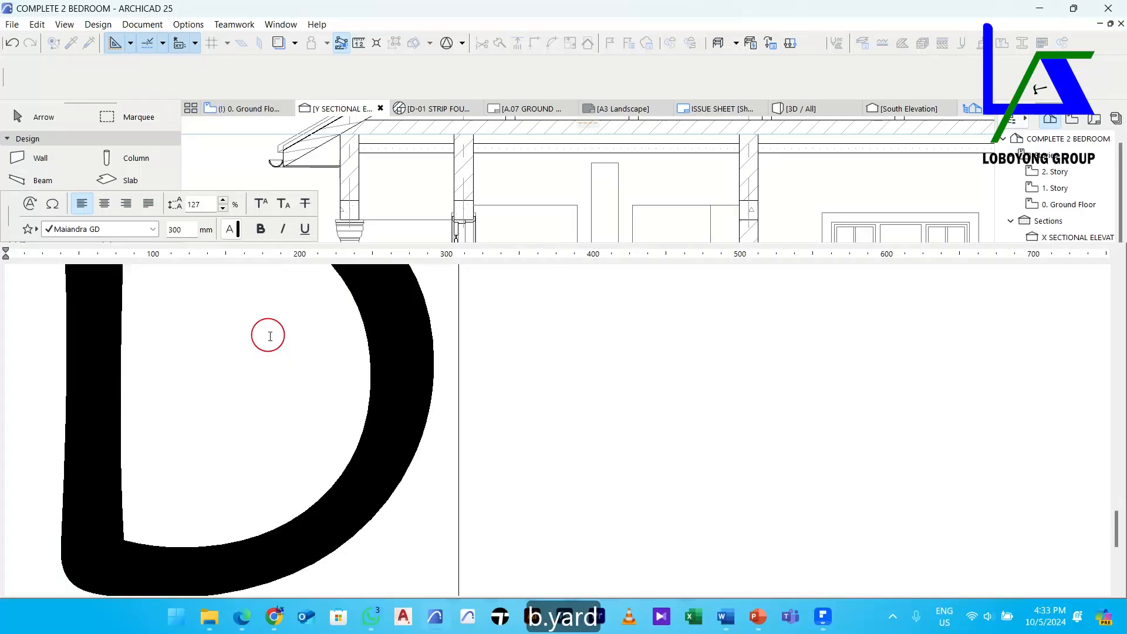
{"action": "key", "text": "Escape"}
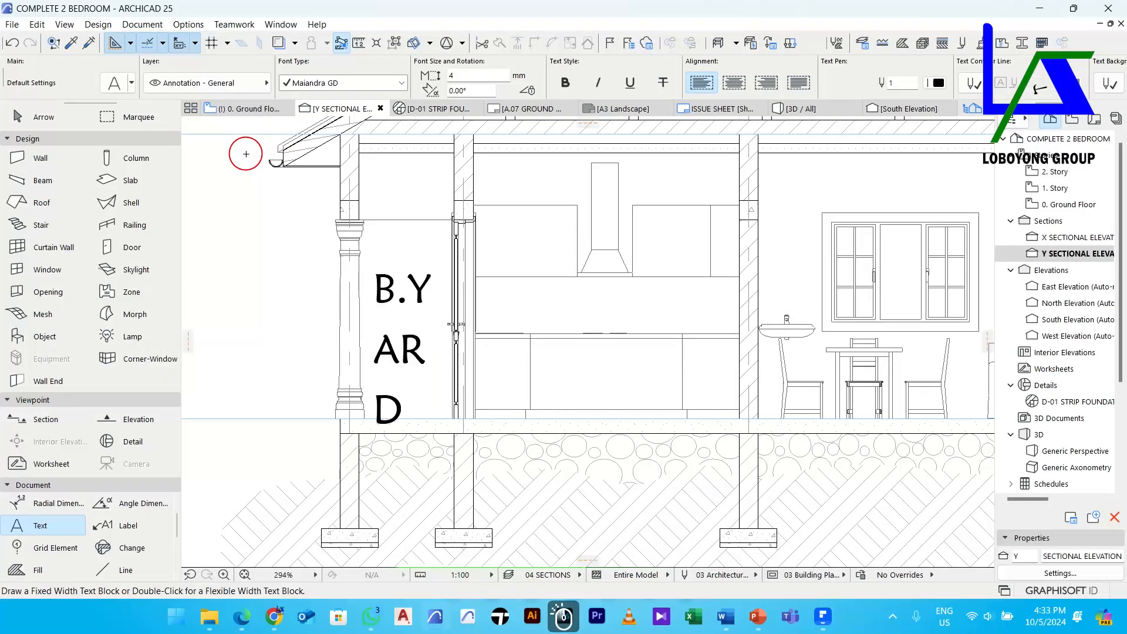
Widen the B.YARD text block so it fits on one line and shift it back between grids I and H
{"action": "left_click", "coordinate": [414, 311]}
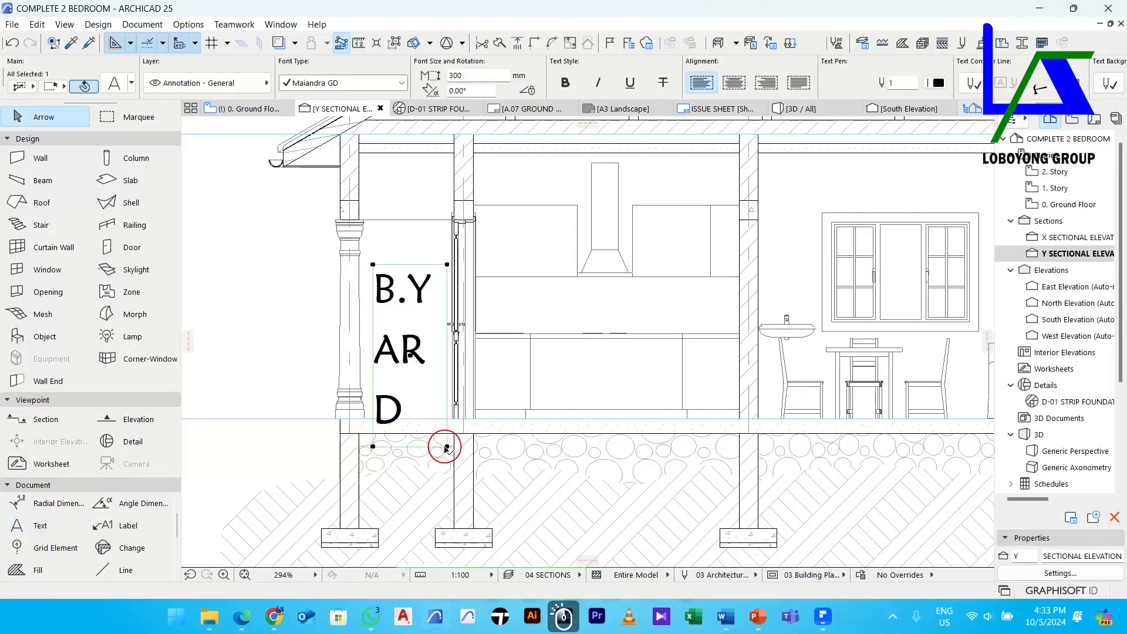
{"action": "left_click_drag", "start_coordinate": [446, 448], "coordinate": [533, 447]}
{"action": "left_click_drag", "start_coordinate": [533, 324], "coordinate": [514, 325]}
{"action": "left_click_drag", "start_coordinate": [443, 297], "coordinate": [405, 298]}
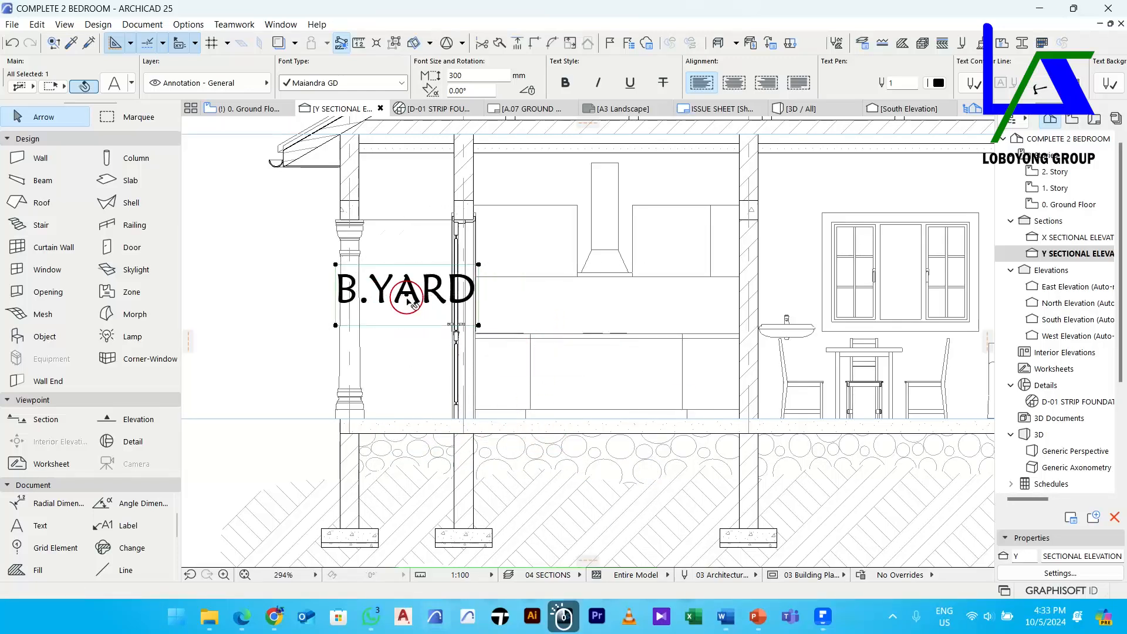
Drag a copy of the B.YARD text into the kitchen bay, over the cooker hood
{"action": "scroll", "coordinate": [424, 318], "scroll_direction": "down", "scroll_amount": 2}
{"action": "scroll", "coordinate": [425, 317], "scroll_direction": "up", "scroll_amount": 1}
{"action": "middle_click_drag", "start_coordinate": [424, 316], "coordinate": [440, 362]}
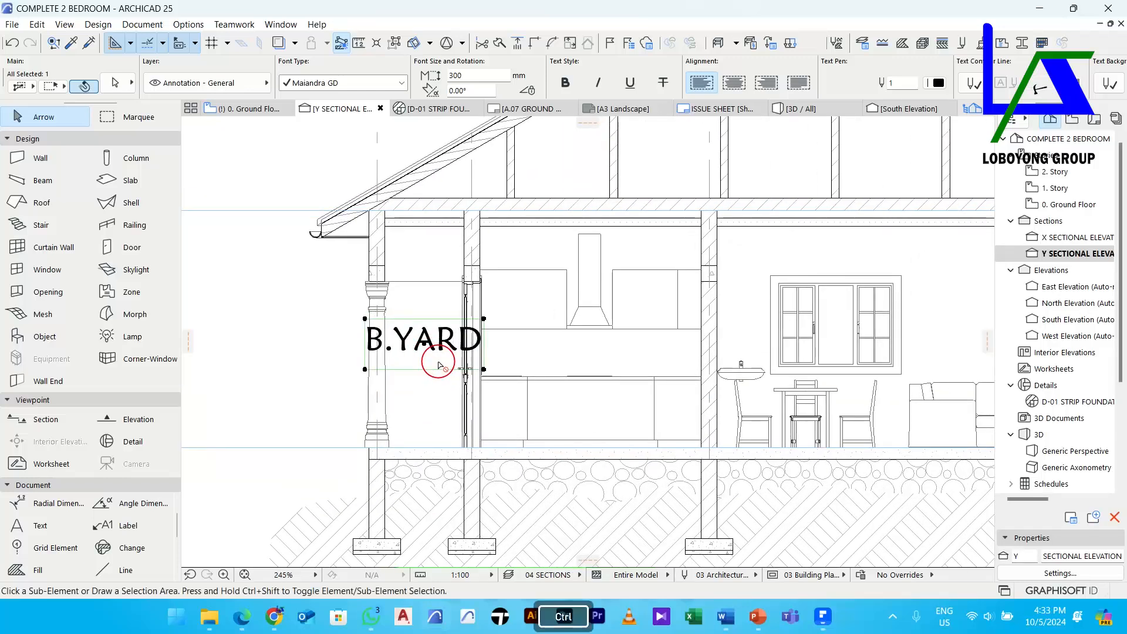
{"action": "key", "text": "ctrl+shift+d"}
{"action": "left_click", "coordinate": [425, 344]}
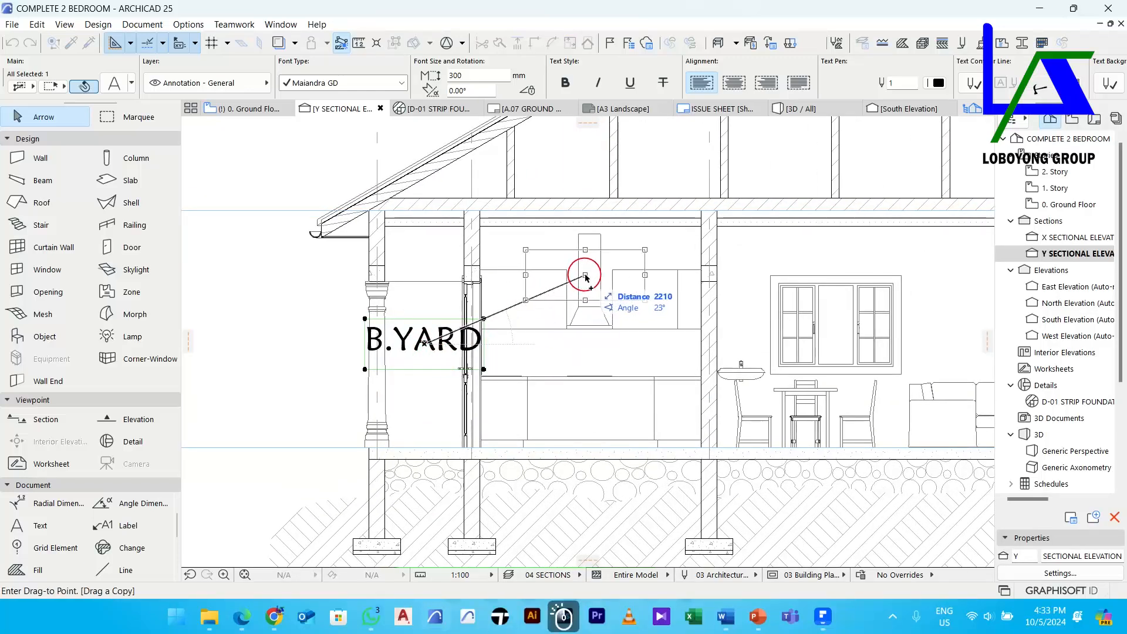
{"action": "left_click", "coordinate": [581, 271]}
Rotate the original B.YARD text about its centre by about 59° and nudge it into the gap between grids I and H
{"action": "left_click", "coordinate": [423, 341]}
{"action": "key", "text": "ctrl+e"}
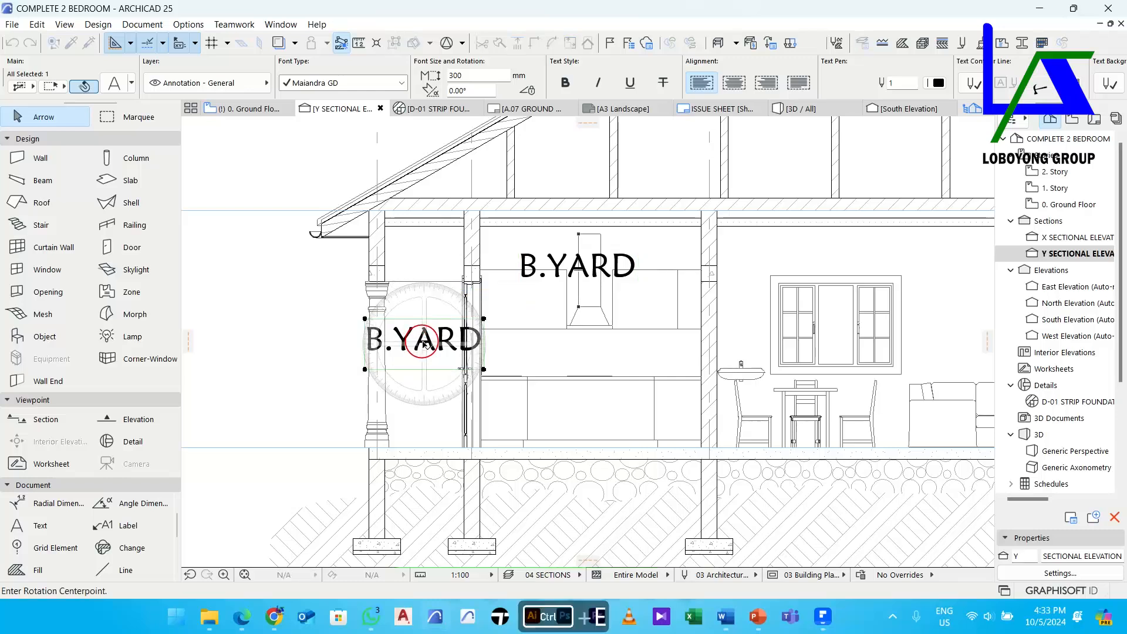
{"action": "left_click", "coordinate": [424, 342]}
{"action": "left_click", "coordinate": [446, 345]}
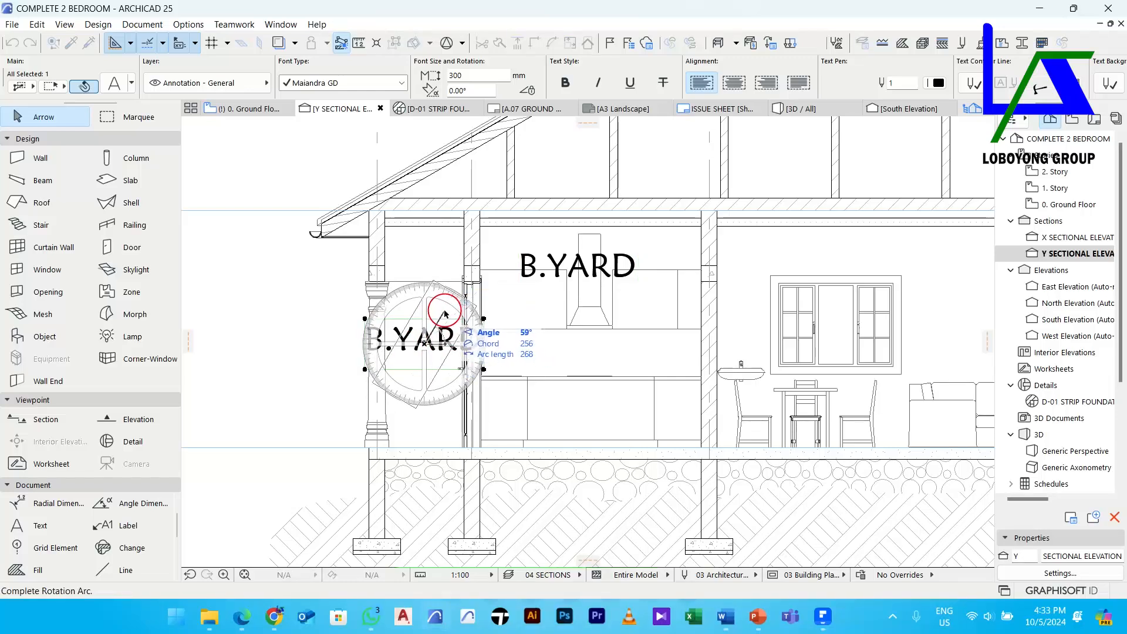
{"action": "left_click", "coordinate": [441, 314]}
{"action": "left_click_drag", "start_coordinate": [429, 344], "coordinate": [431, 352]}
Change the copied label over the cooker hood to KITCHEN
{"action": "left_click", "coordinate": [573, 258]}
{"action": "left_click", "coordinate": [637, 245]}
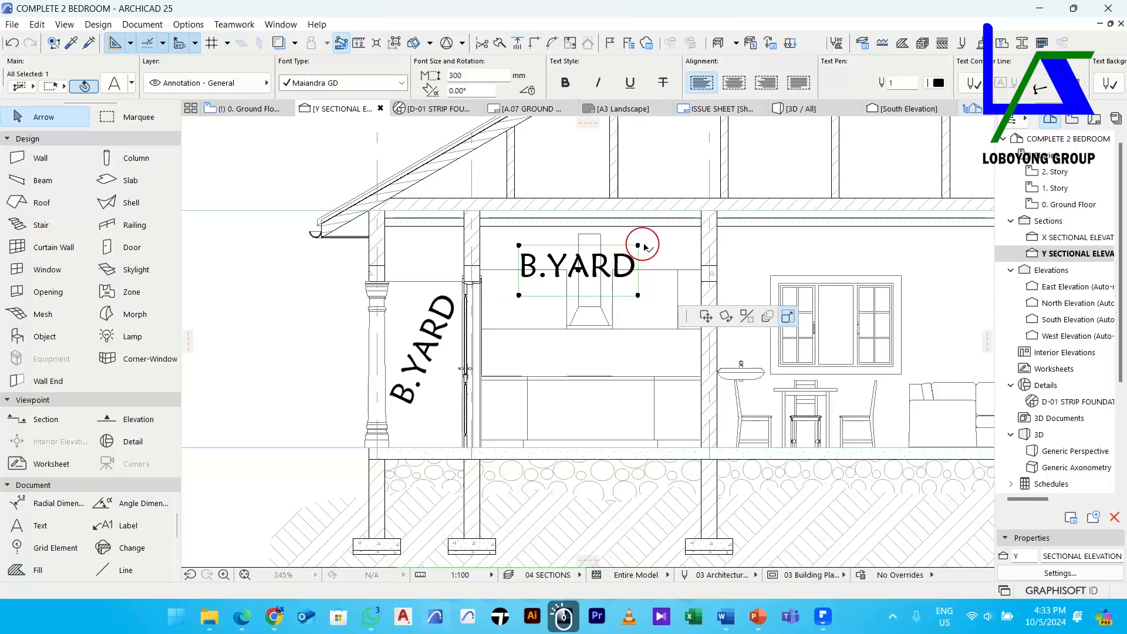
{"action": "key", "text": "Escape"}
{"action": "key", "text": "Escape"}
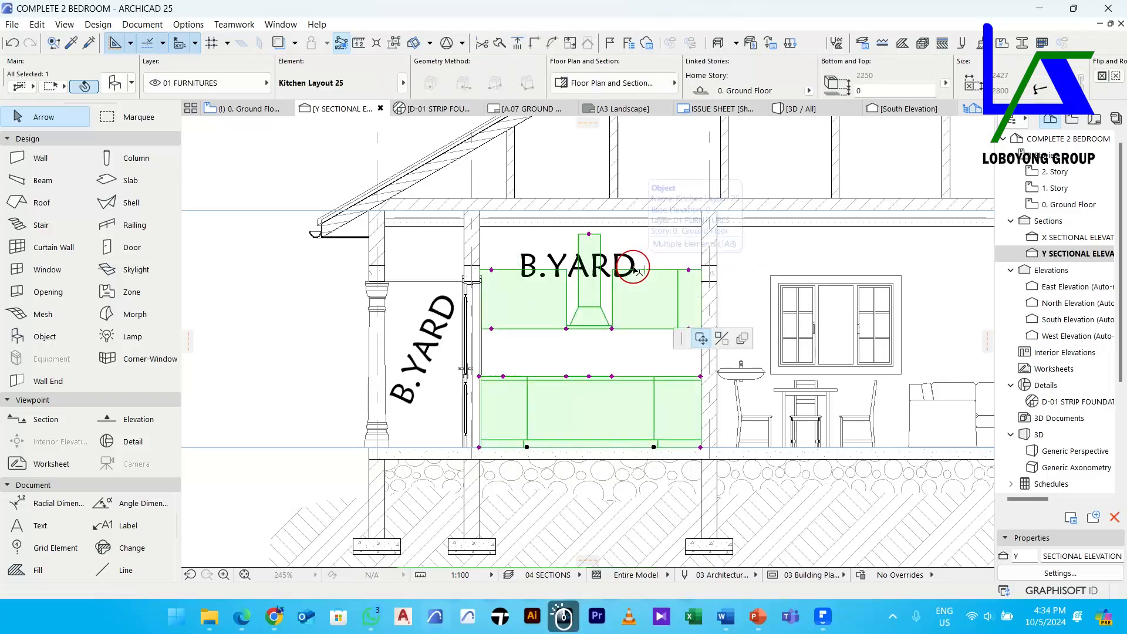
{"action": "double_click", "coordinate": [629, 258]}
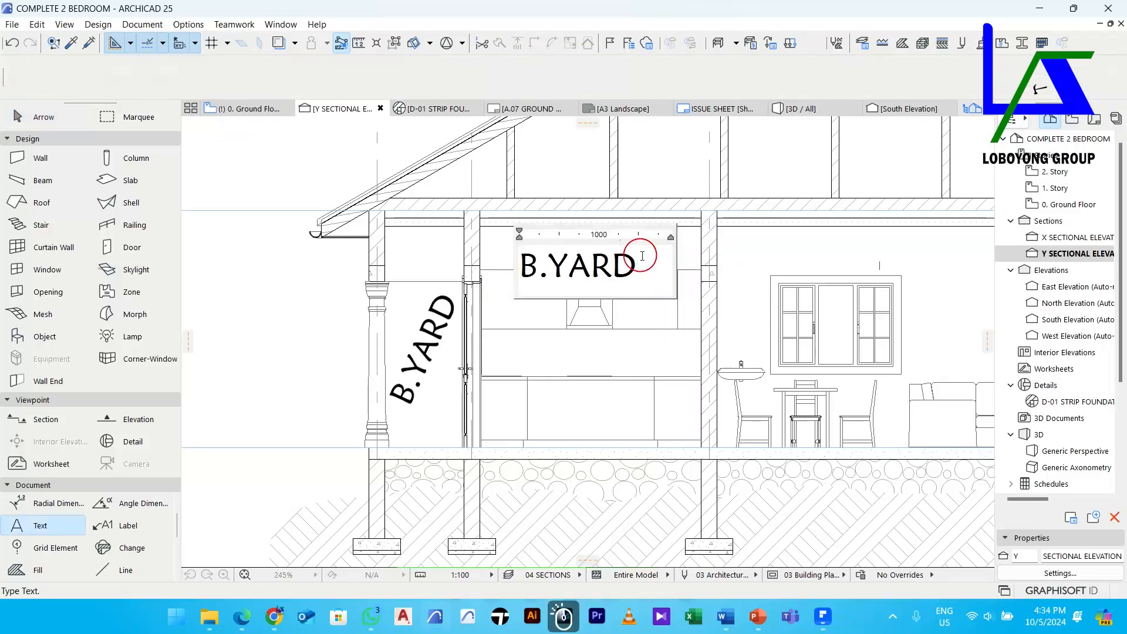
{"action": "triple_click", "coordinate": [643, 260]}
{"action": "type", "text": "KITCHEN"}
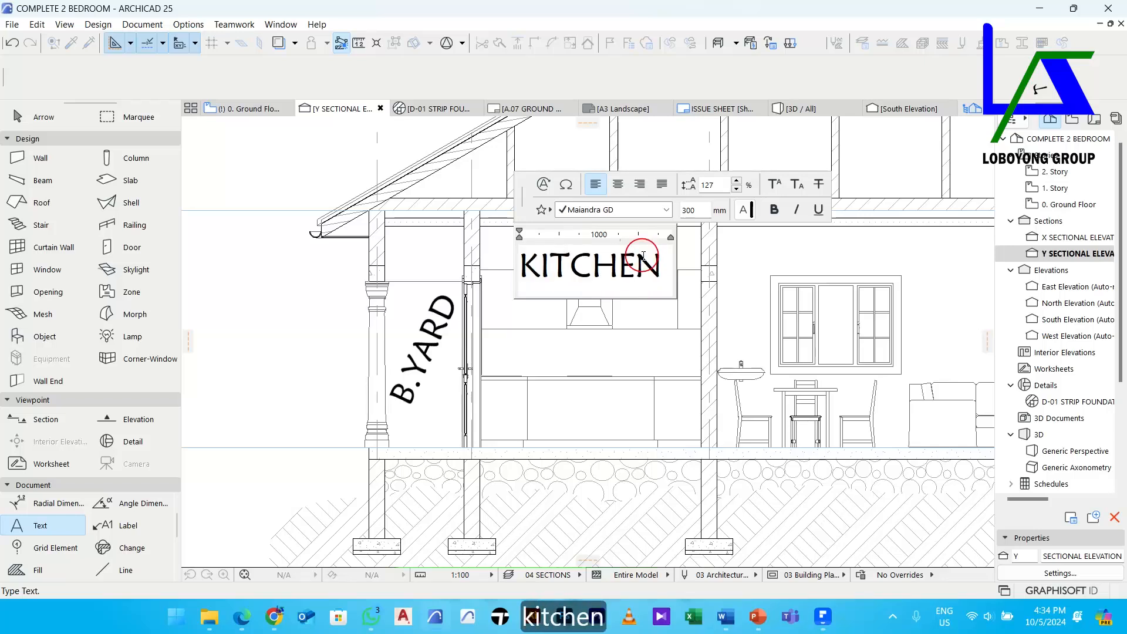
{"action": "left_click", "coordinate": [663, 342]}
Drag a copy of the KITCHEN label to above the window beside the dining table
{"action": "scroll", "coordinate": [658, 334], "scroll_direction": "down", "scroll_amount": 2}
{"action": "middle_click_drag", "start_coordinate": [653, 322], "coordinate": [625, 318]}
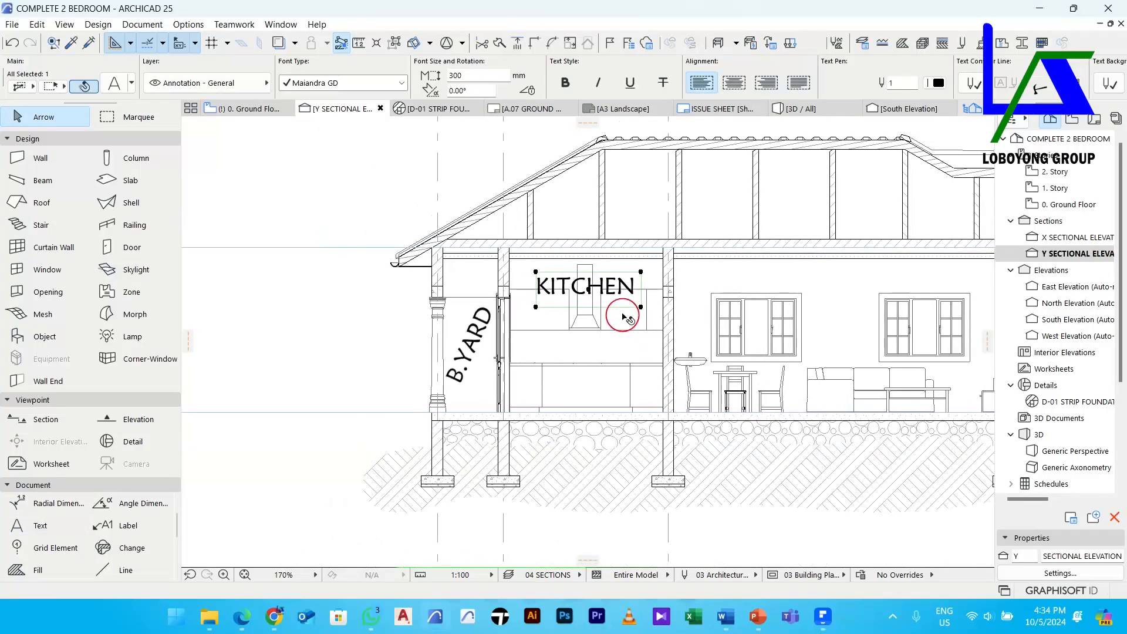
{"action": "scroll", "coordinate": [592, 288], "scroll_direction": "up", "scroll_amount": 1}
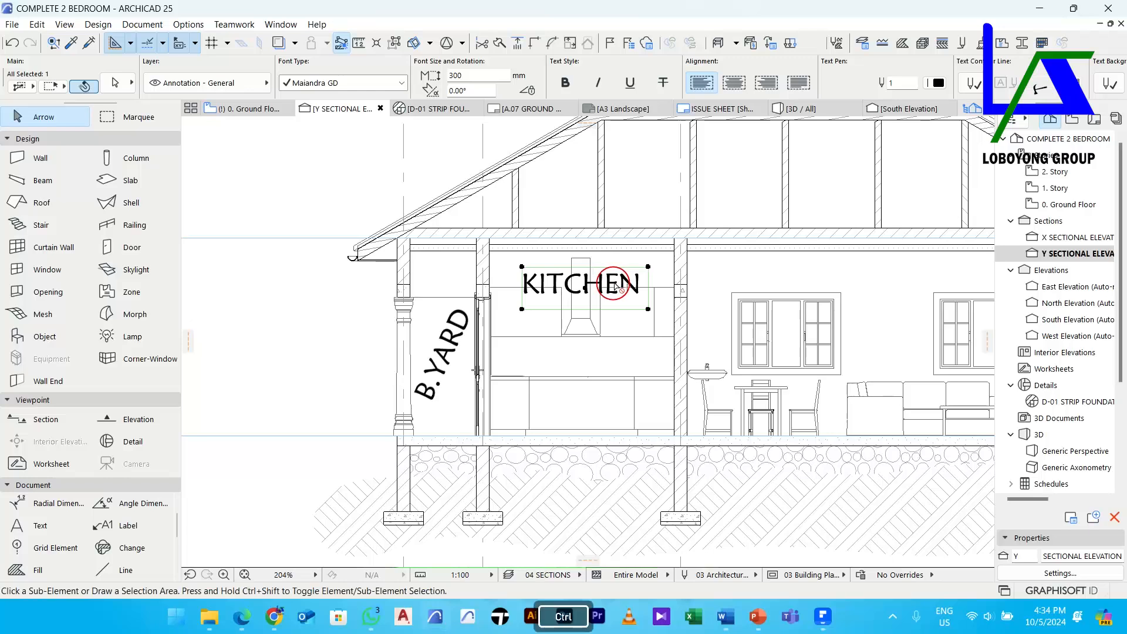
{"action": "key", "text": "ctrl+shift+d"}
{"action": "left_click", "coordinate": [587, 288]}
{"action": "middle_click_drag", "start_coordinate": [692, 284], "coordinate": [377, 273]}
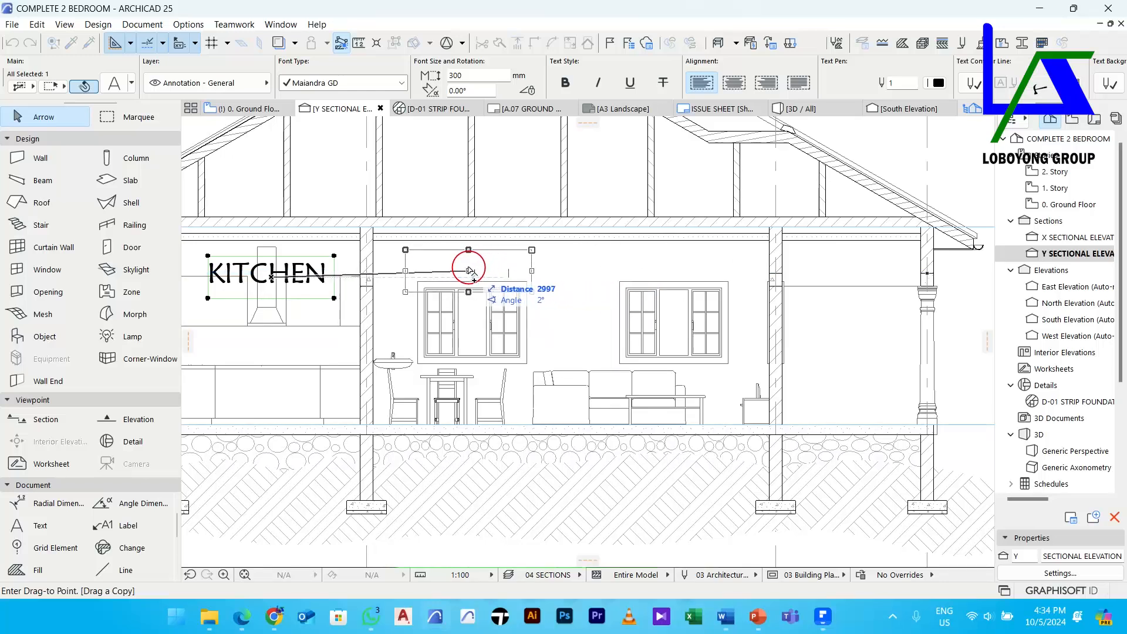
{"action": "left_click", "coordinate": [516, 268]}
{"action": "middle_click_drag", "start_coordinate": [517, 268], "coordinate": [580, 265]}
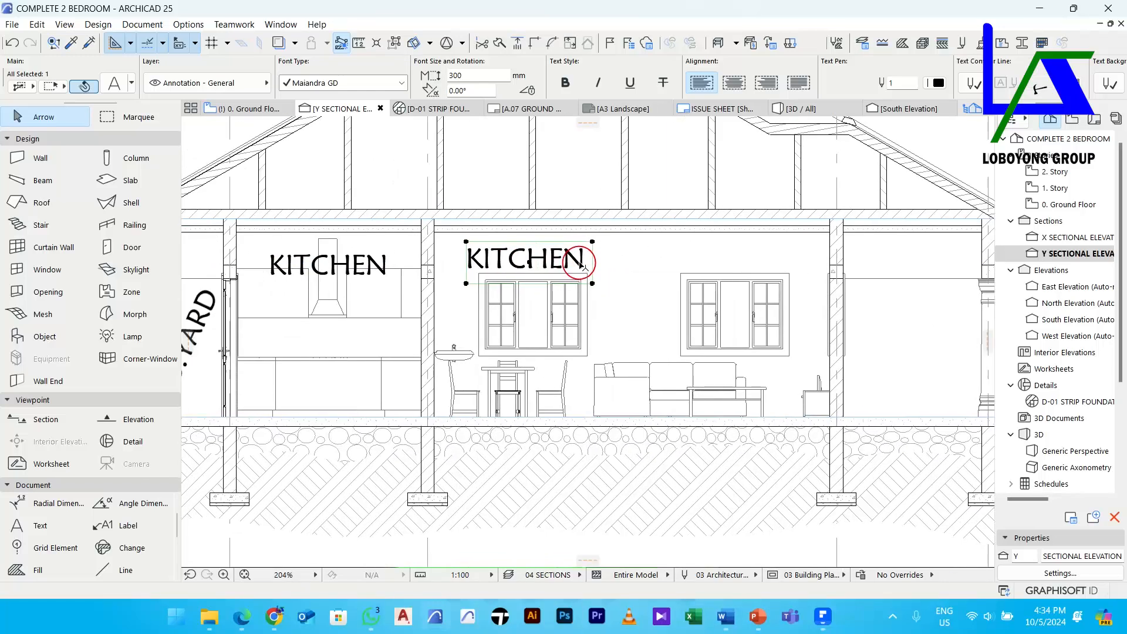
Change the copied label above the dining table to DINING
{"action": "scroll", "coordinate": [544, 262], "scroll_direction": "up", "scroll_amount": 1}
{"action": "double_click", "coordinate": [547, 260]}
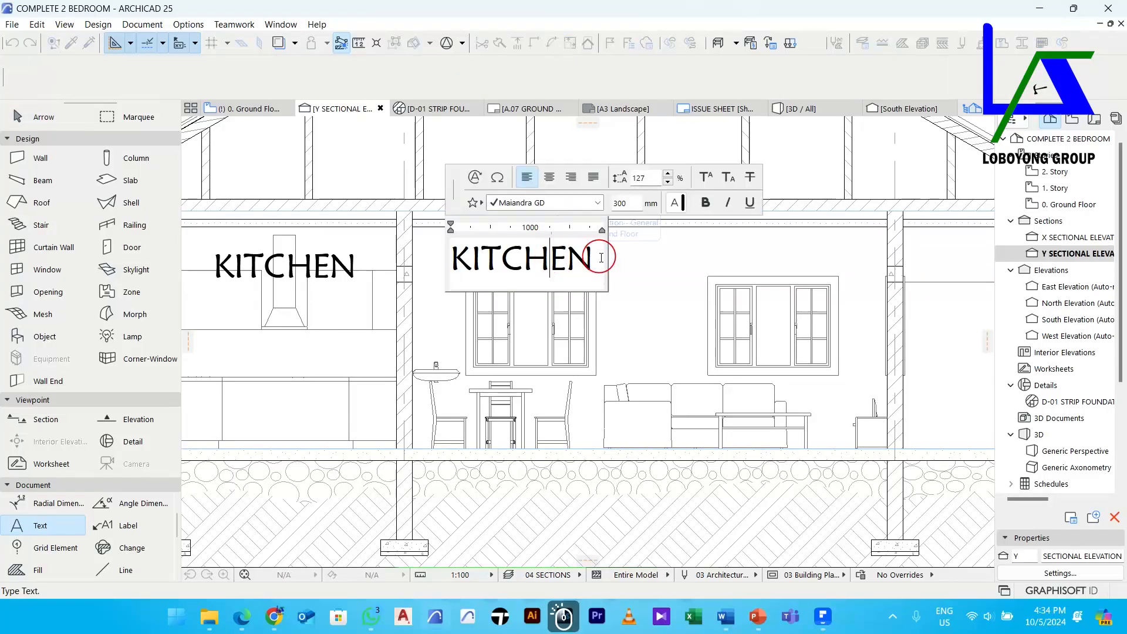
{"action": "key", "text": "ctrl+a"}
{"action": "type", "text": "D"}
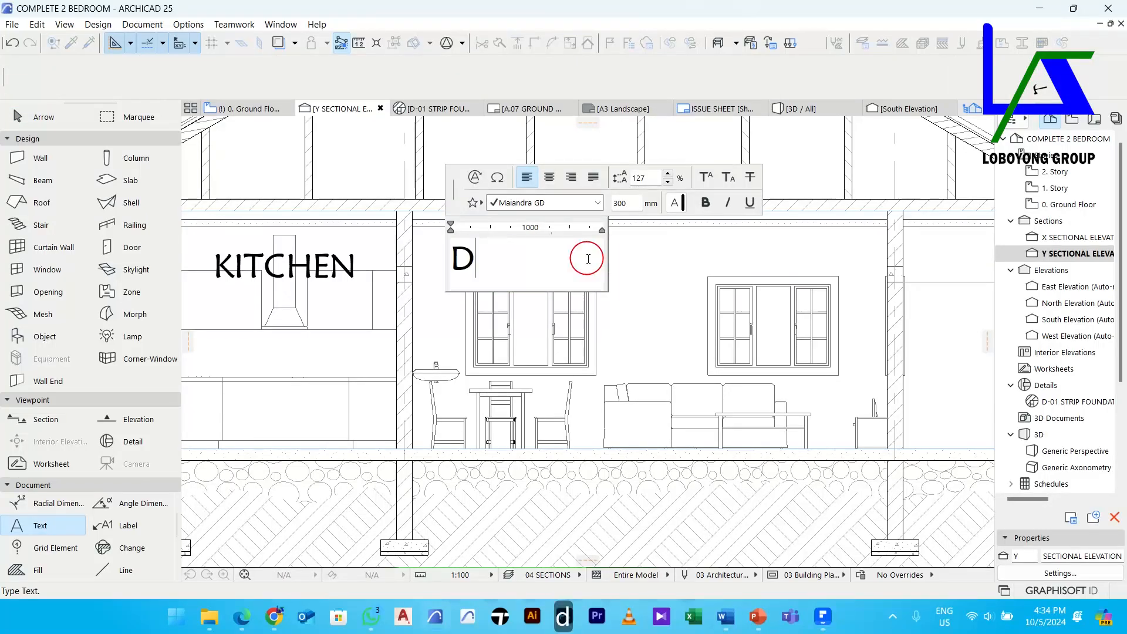
{"action": "type", "text": "INING"}
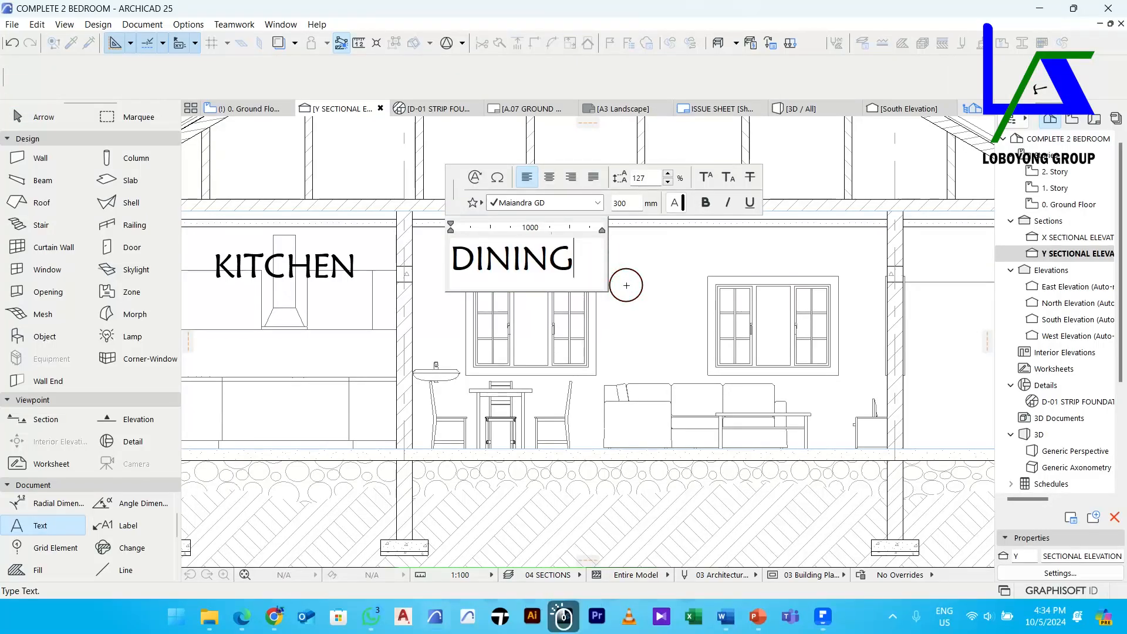
{"action": "key", "text": "Escape"}
Drag a copy of the DINING label horizontally to above the window by the sofa
{"action": "left_click", "coordinate": [526, 264]}
{"action": "key", "text": "ctrl"}
{"action": "middle_click_drag", "start_coordinate": [737, 261], "coordinate": [685, 281]}
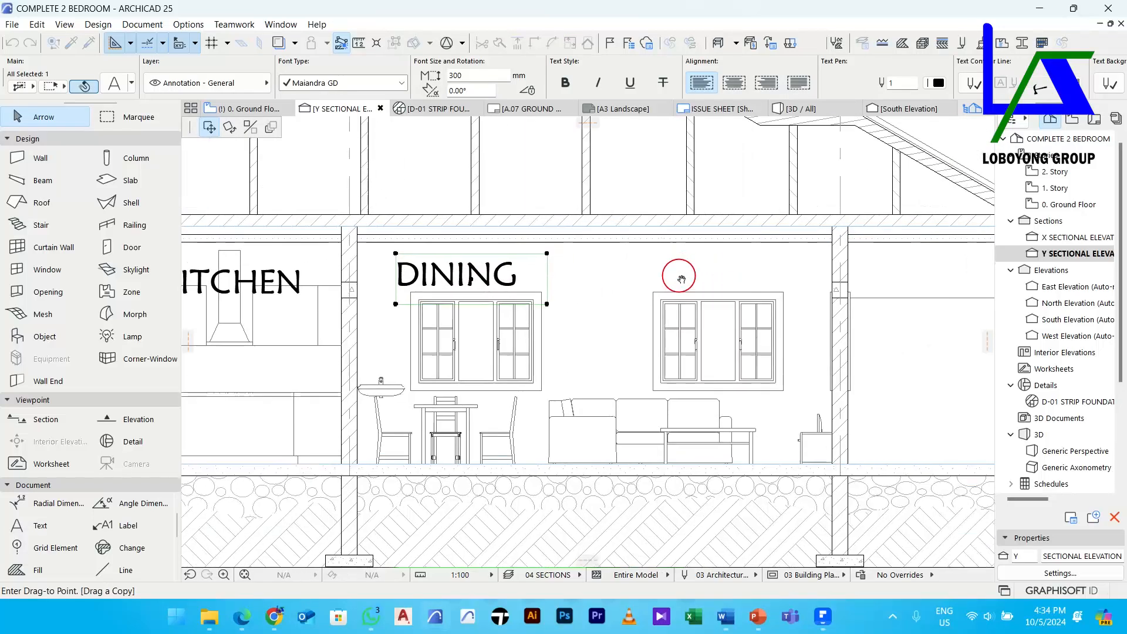
{"action": "left_click", "coordinate": [701, 277]}
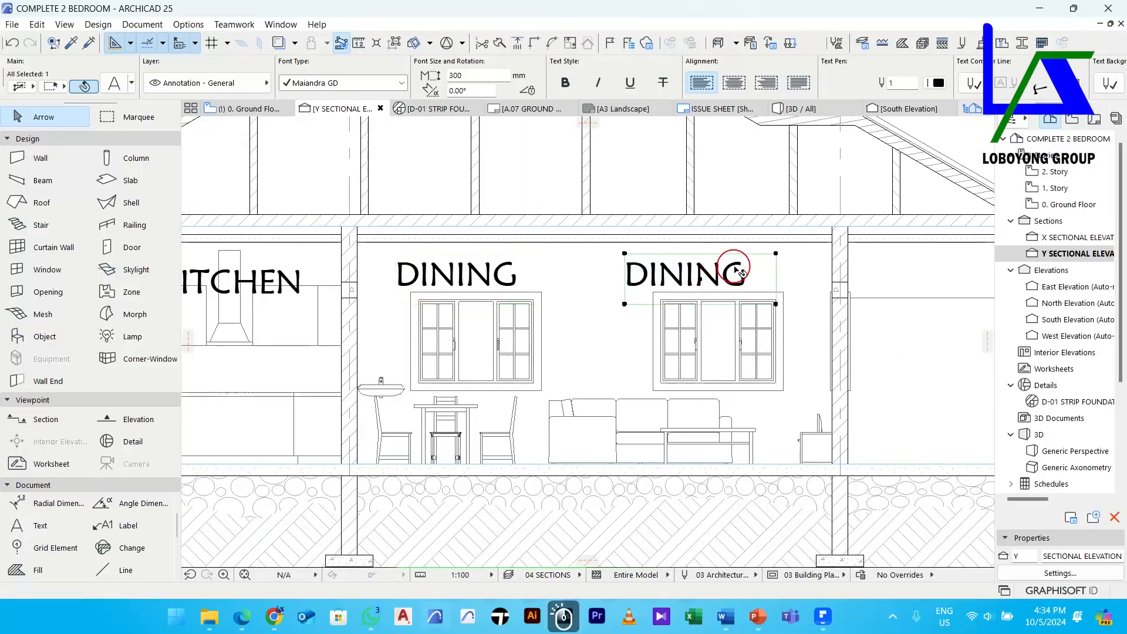
Change the copied label above the sofa to LIVING AREA
{"action": "double_click", "coordinate": [736, 267]}
{"action": "left_click_drag", "start_coordinate": [768, 269], "coordinate": [641, 277]}
{"action": "left_click", "coordinate": [751, 272]}
{"action": "left_click_drag", "start_coordinate": [751, 272], "coordinate": [627, 282]}
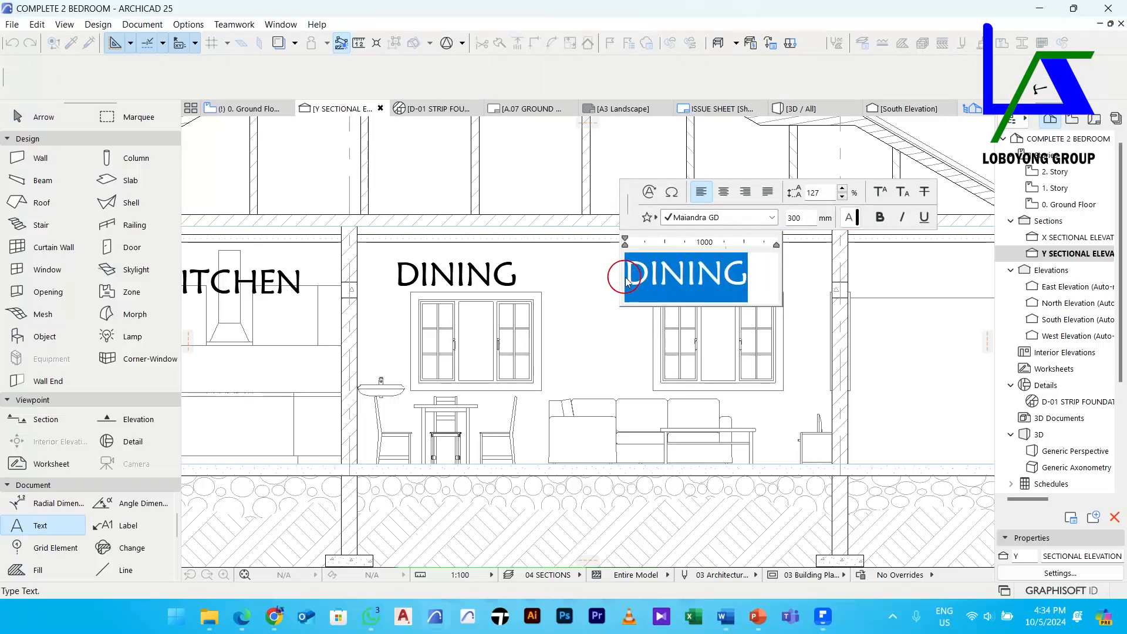
{"action": "type", "text": "living "}
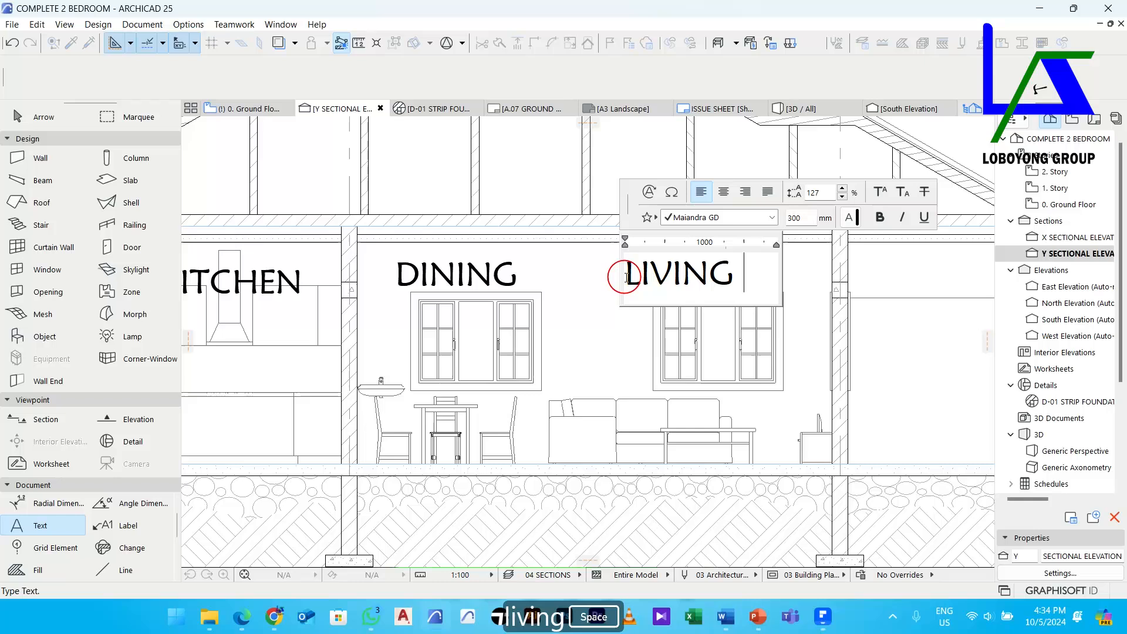
{"action": "type", "text": "area"}
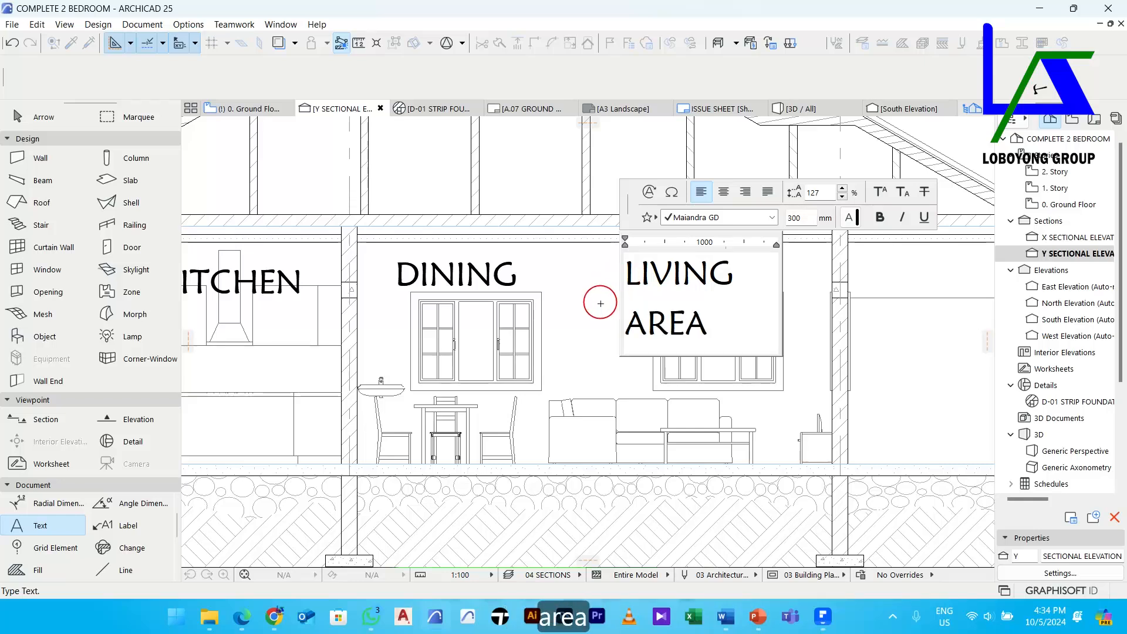
{"action": "left_click", "coordinate": [594, 310]}
Widen the LIVING AREA text box so it fits on one line, and move it straight up above the sofa window
{"action": "left_click", "coordinate": [775, 254]}
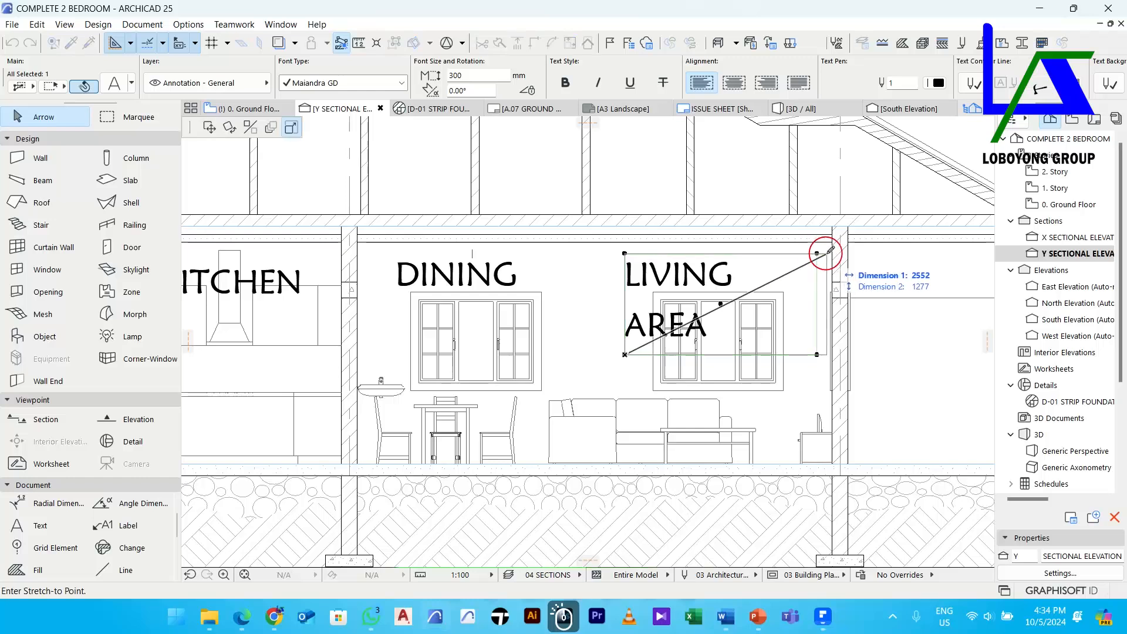
{"action": "left_click", "coordinate": [847, 253]}
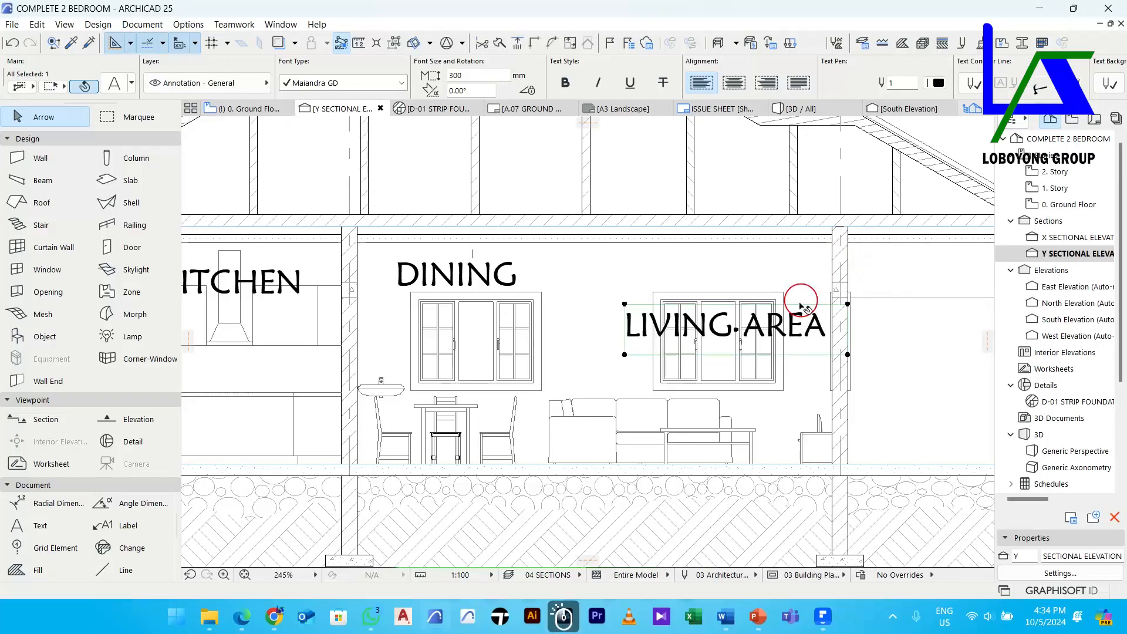
{"action": "left_click", "coordinate": [735, 331]}
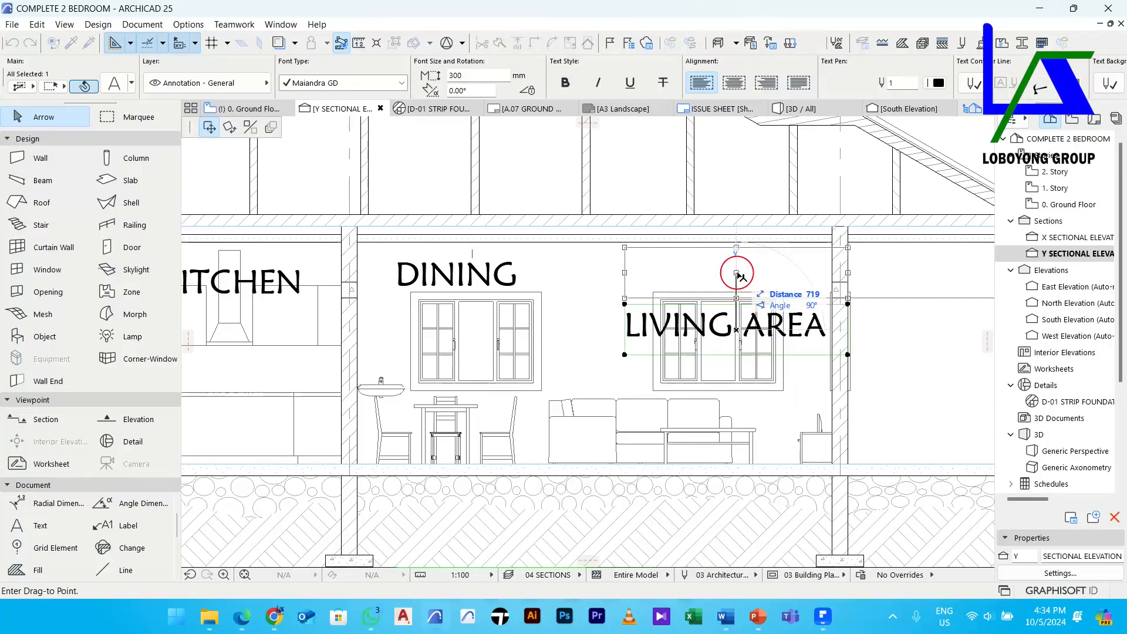
{"action": "left_click", "coordinate": [737, 273]}
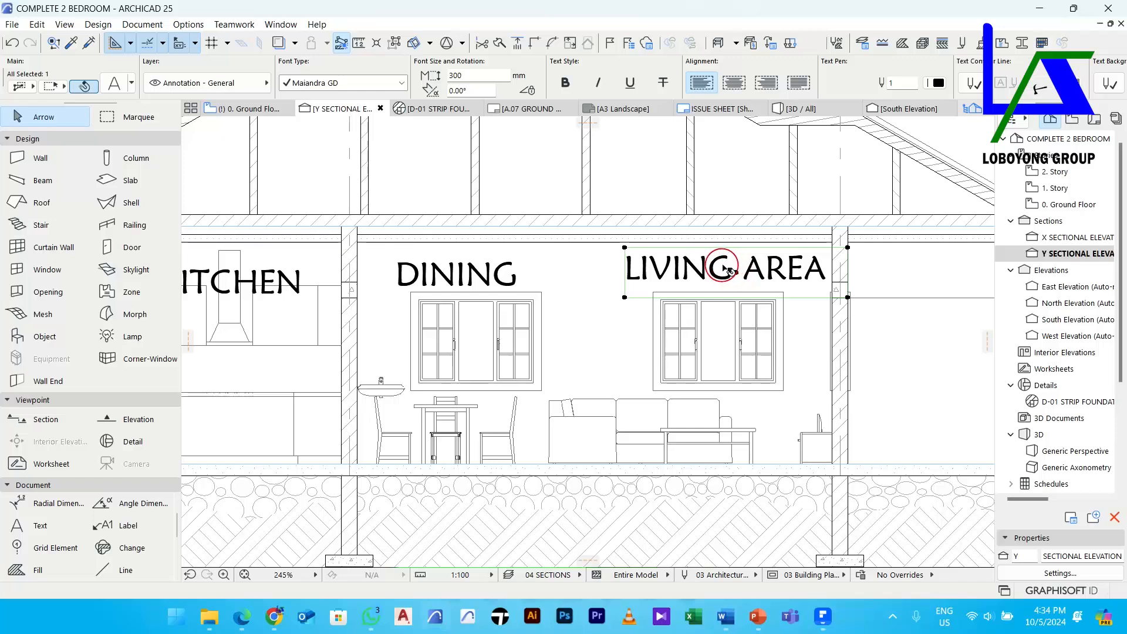
{"action": "scroll", "coordinate": [574, 275], "scroll_direction": "down", "scroll_amount": 3}
{"action": "scroll", "coordinate": [549, 282], "scroll_direction": "up", "scroll_amount": 2}
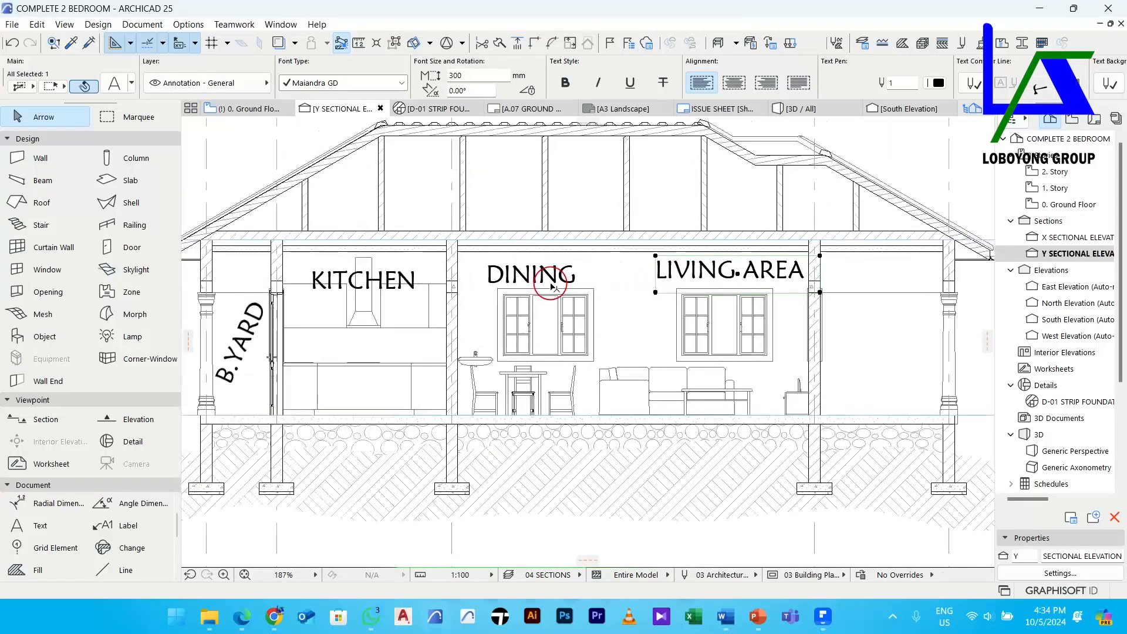
Nudge the DINING label up slightly to line up with the LIVING AREA label
{"action": "left_click", "coordinate": [516, 271]}
{"action": "scroll", "coordinate": [522, 279], "scroll_direction": "up", "scroll_amount": 3}
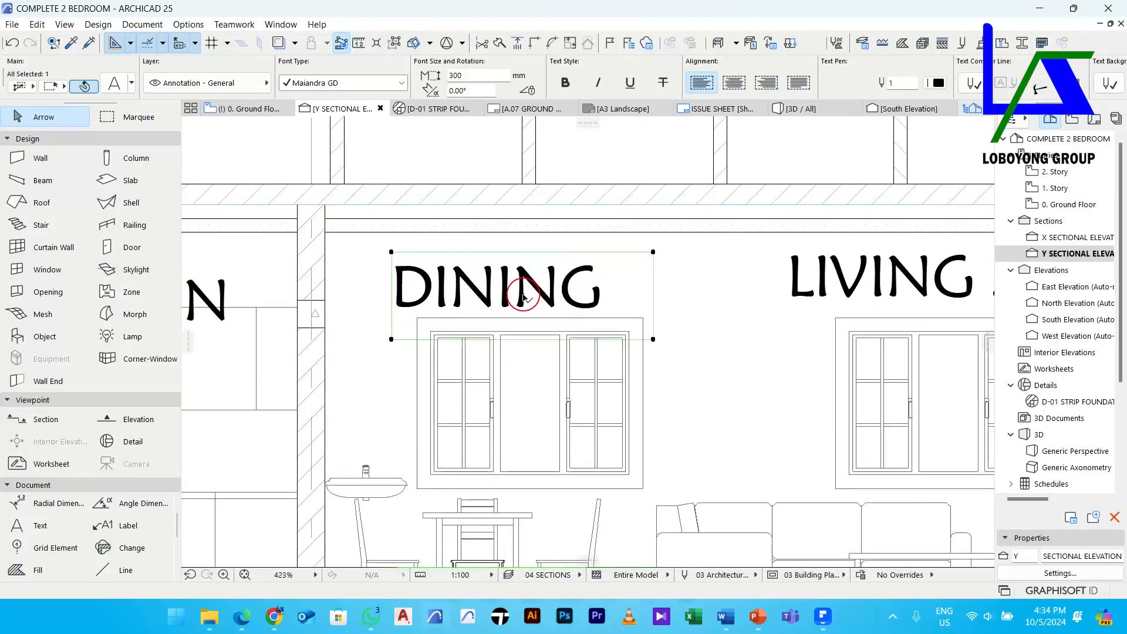
{"action": "left_click", "coordinate": [522, 292]}
{"action": "scroll", "coordinate": [525, 294], "scroll_direction": "down", "scroll_amount": 4}
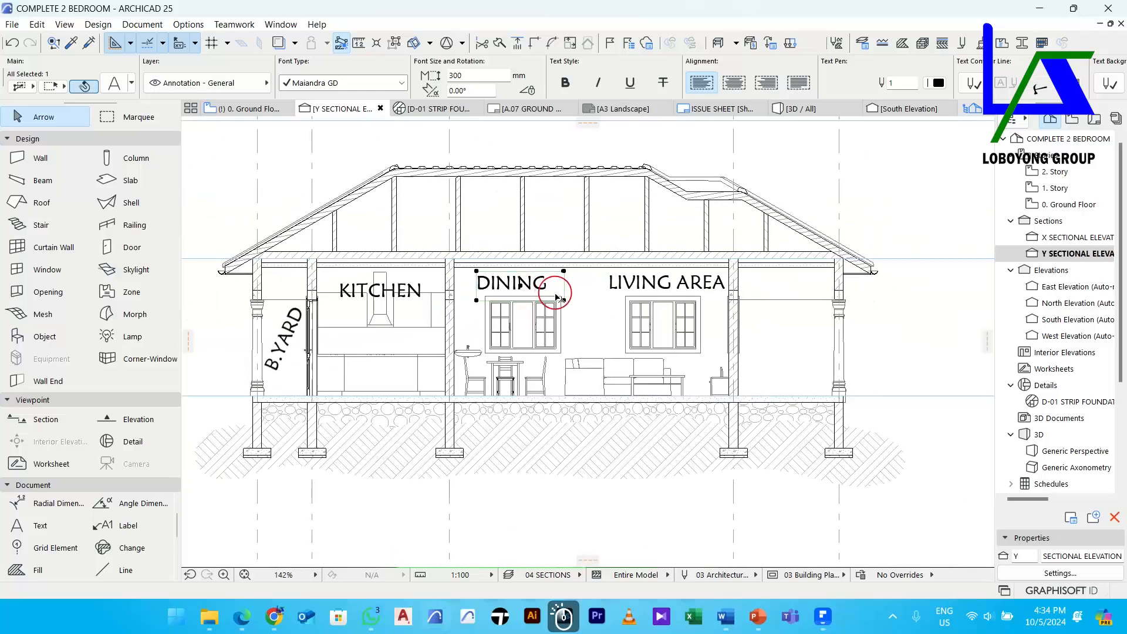
{"action": "key", "text": "Escape"}
Place a copy of the LIVING AREA label in the open porch bay beyond the living area wall
{"action": "middle_click_drag", "start_coordinate": [701, 317], "coordinate": [640, 321]}
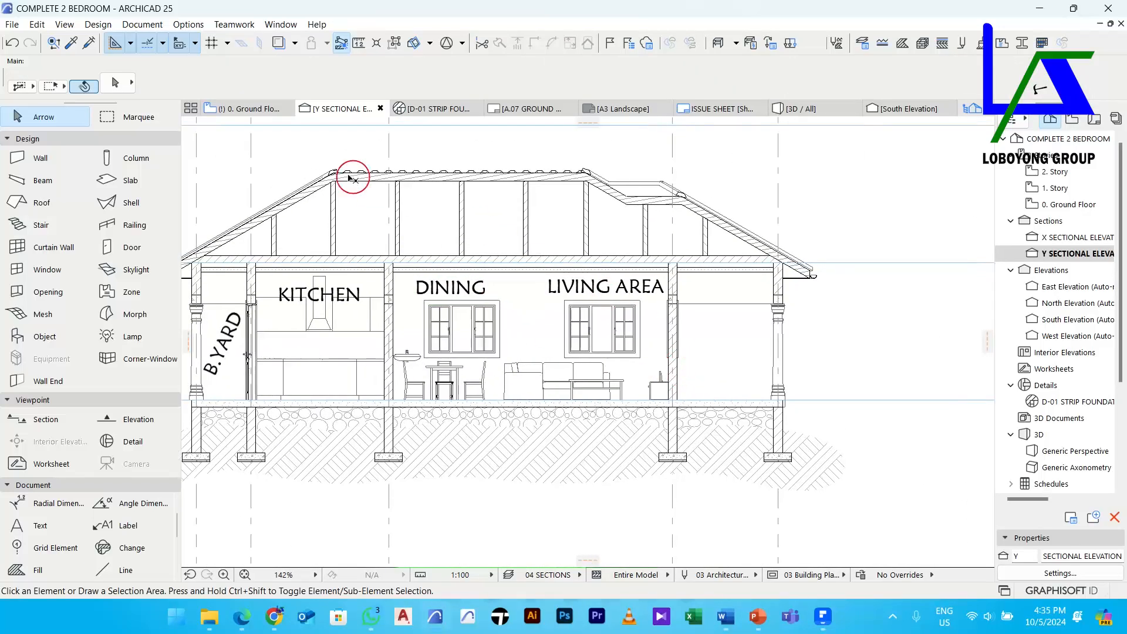
{"action": "left_click", "coordinate": [648, 303]}
{"action": "key", "text": "Escape"}
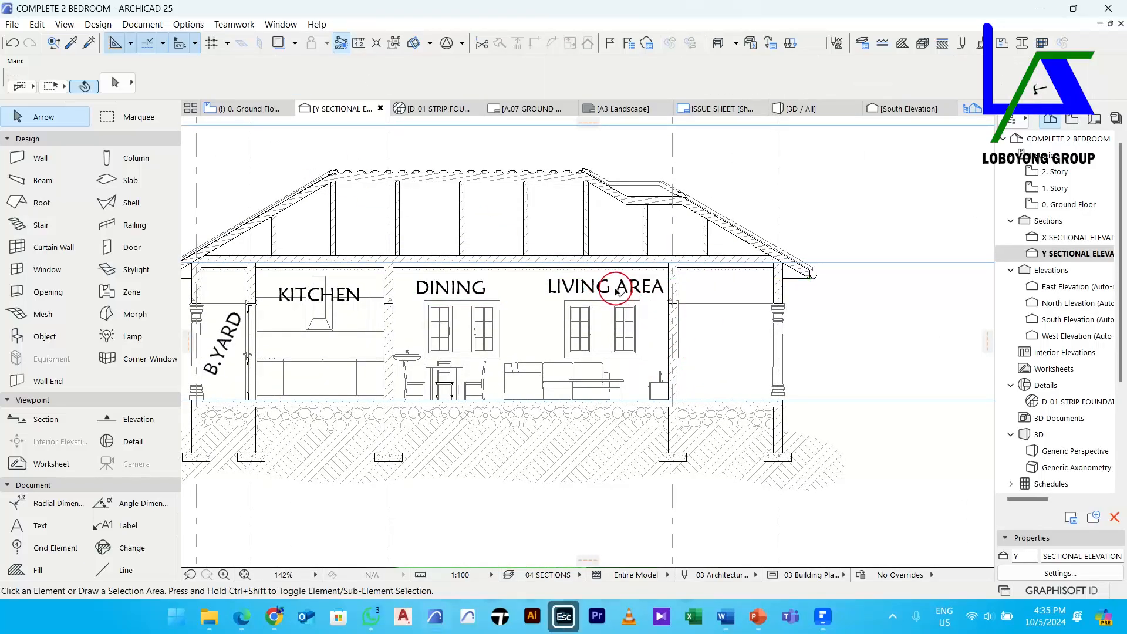
{"action": "left_click", "coordinate": [616, 289]}
{"action": "left_click", "coordinate": [612, 290]}
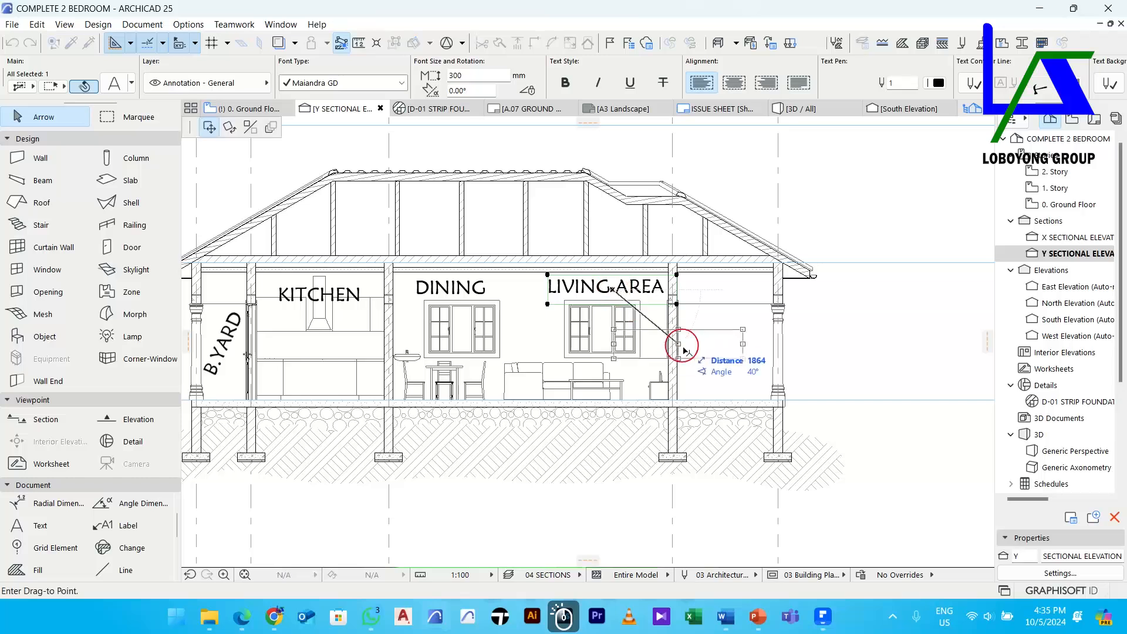
{"action": "left_click", "coordinate": [726, 345]}
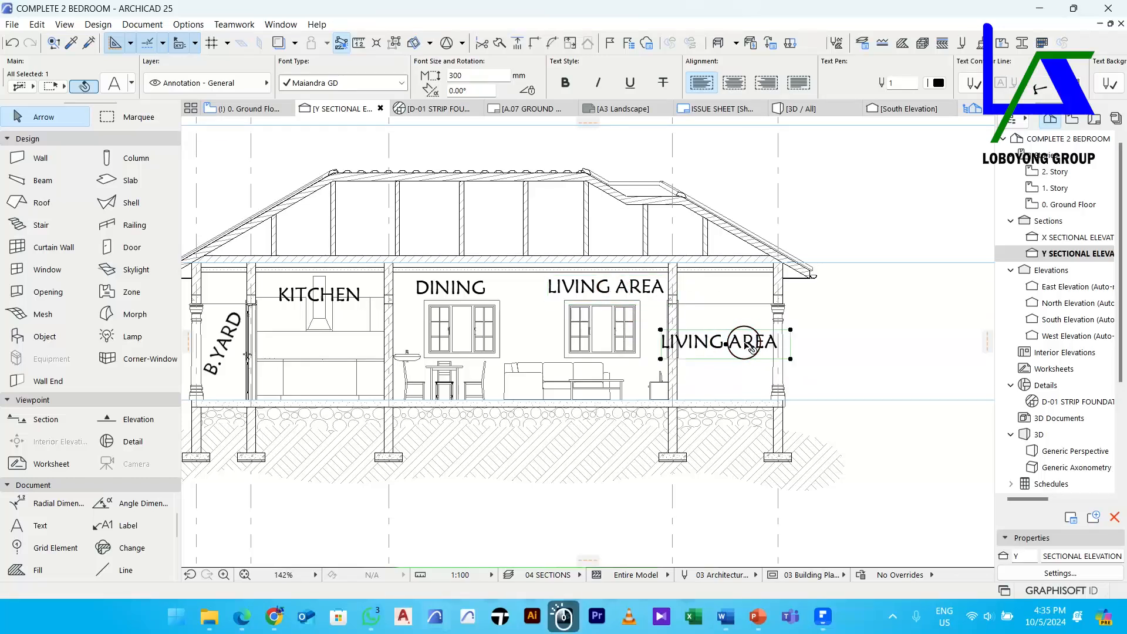
Change the copied label in the porch bay to ENTRY PORCH, split over two lines
{"action": "double_click", "coordinate": [748, 346]}
{"action": "type", "text": "EN"}
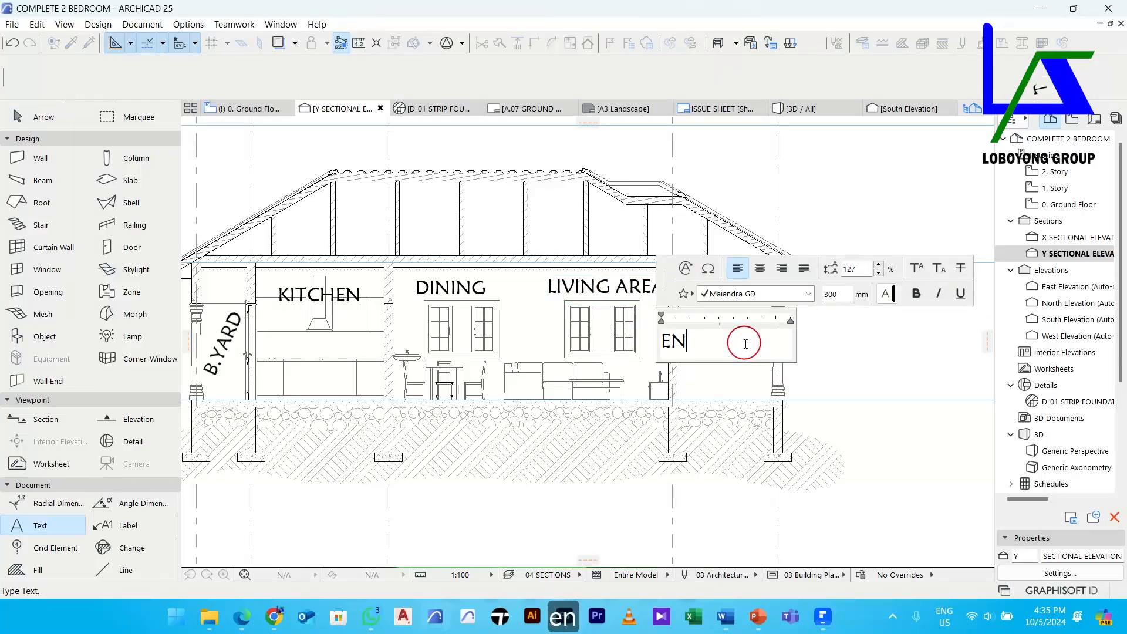
{"action": "type", "text": "TRY"}
{"action": "key", "text": "Return"}
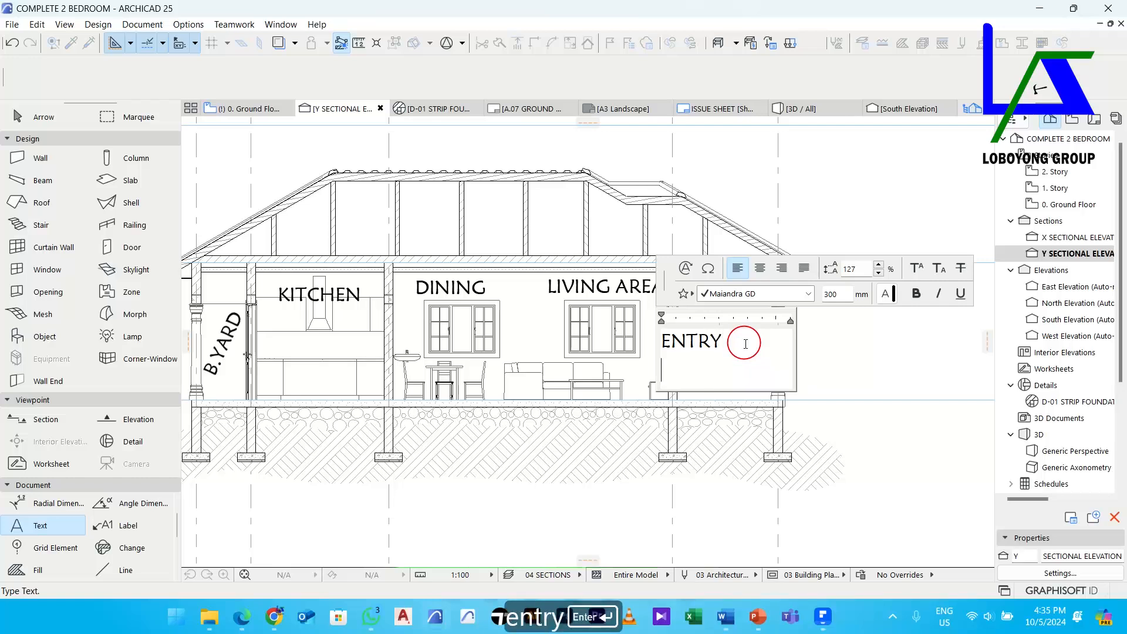
{"action": "type", "text": "PORCH"}
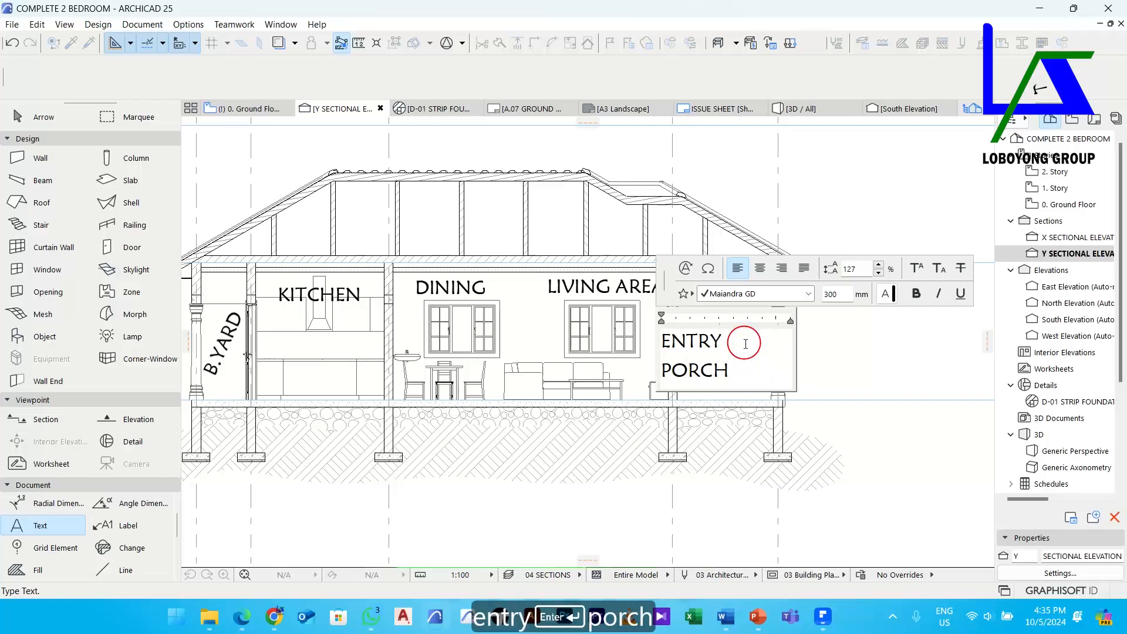
{"action": "left_click", "coordinate": [822, 359]}
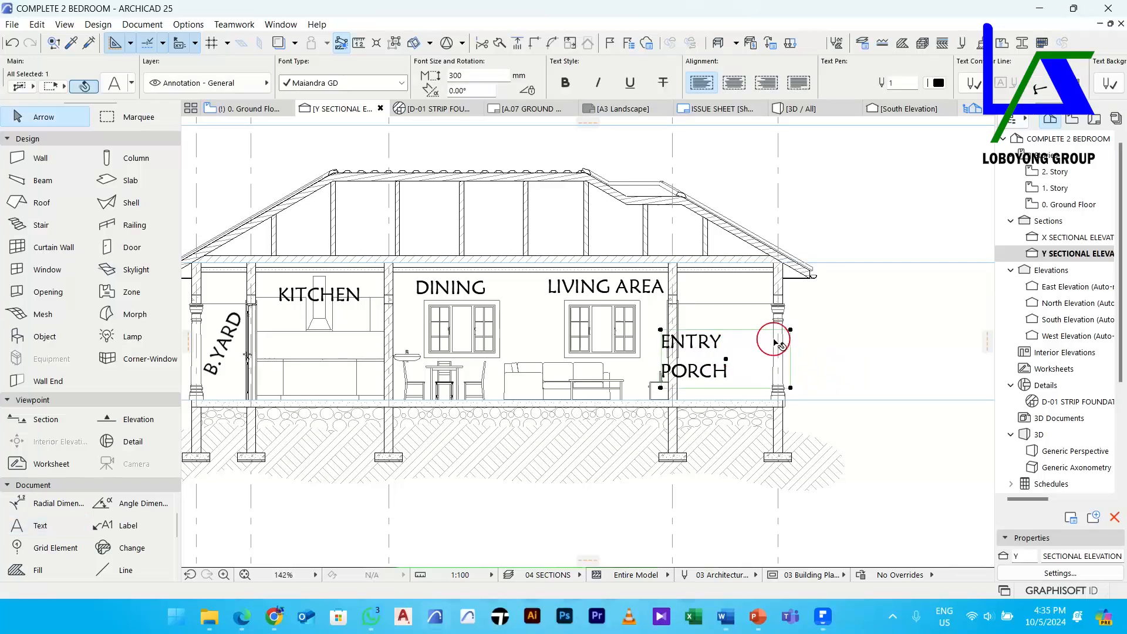
Narrow the ENTRY PORCH text box and move it to sit between the wall and the porch column
{"action": "left_click", "coordinate": [790, 330]}
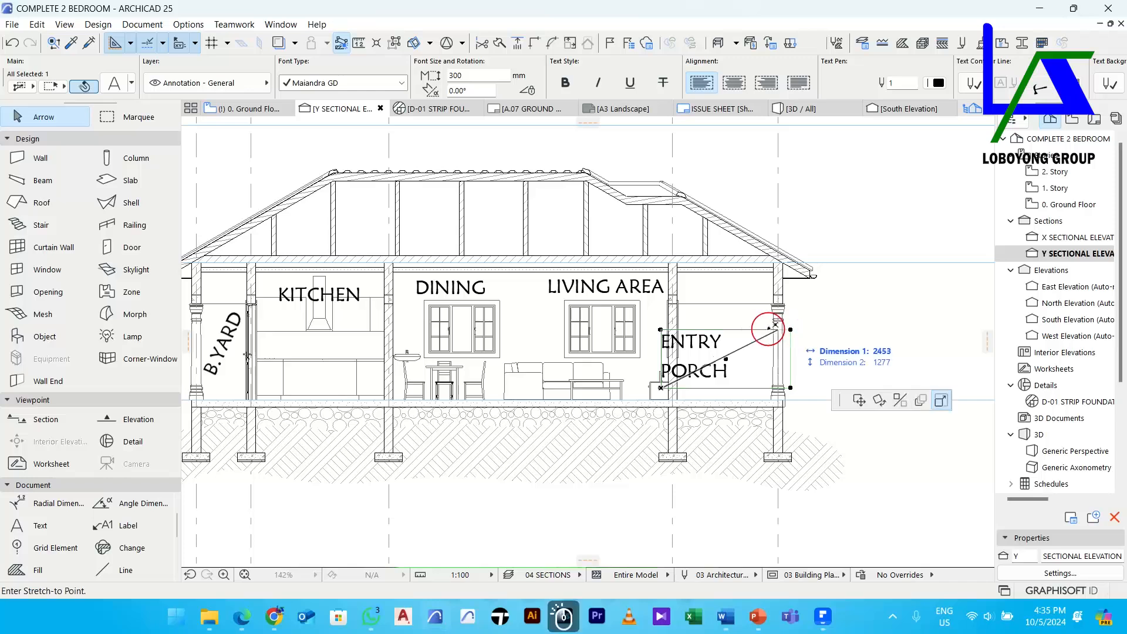
{"action": "left_click", "coordinate": [736, 331]}
{"action": "left_click", "coordinate": [704, 352]}
{"action": "left_click", "coordinate": [762, 351]}
{"action": "left_click", "coordinate": [778, 348]}
{"action": "middle_click_drag", "start_coordinate": [666, 347], "coordinate": [804, 326]}
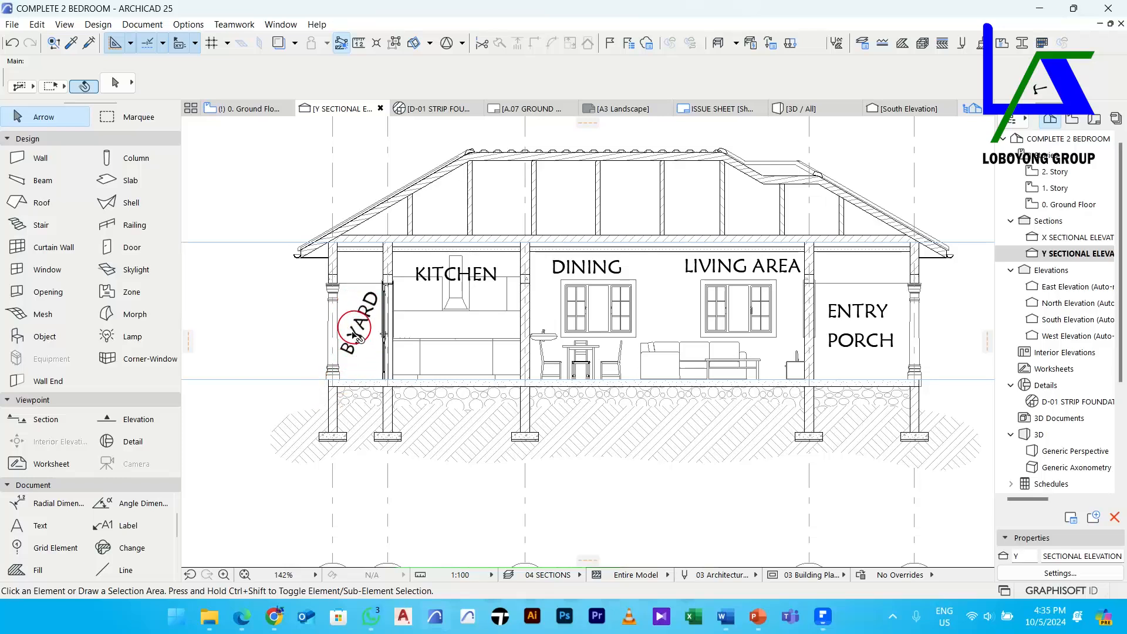
Rename the BACKYARD zone on the ground floor plan to PORCH
{"action": "left_click", "coordinate": [243, 109]}
{"action": "scroll", "coordinate": [638, 331], "scroll_direction": "up", "scroll_amount": 2}
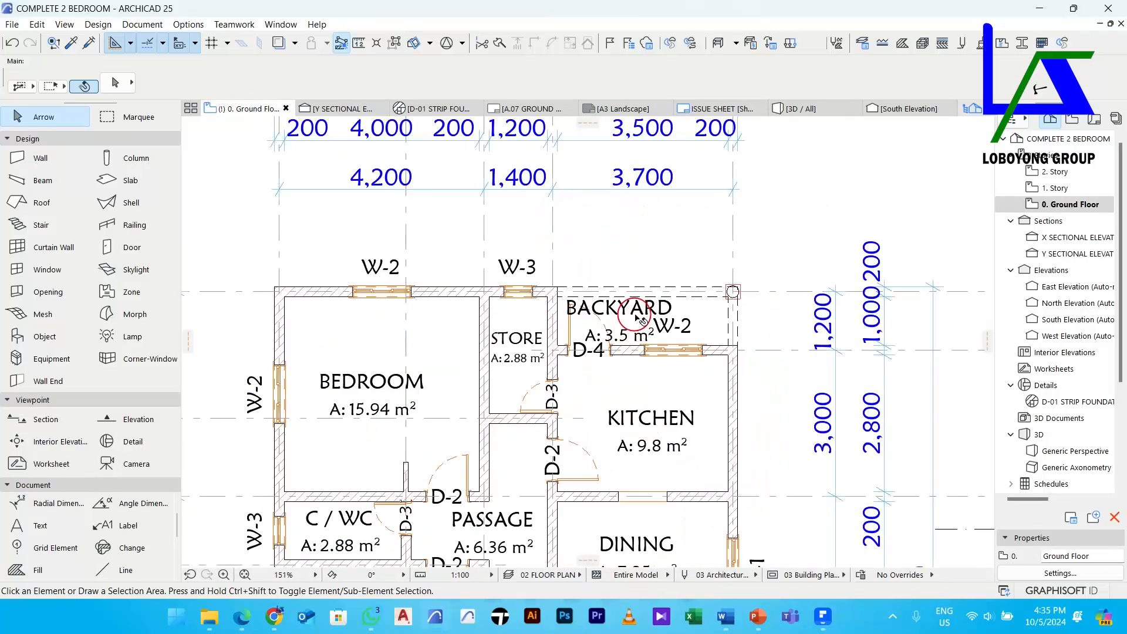
{"action": "left_click", "coordinate": [624, 322]}
{"action": "left_click", "coordinate": [631, 75]}
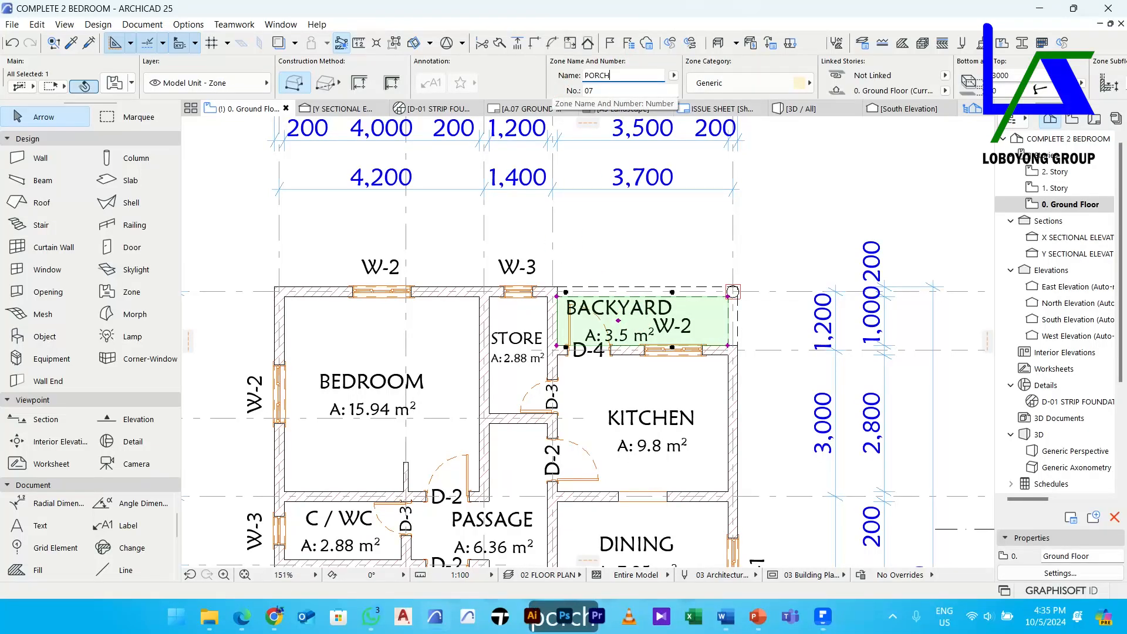
{"action": "left_click", "coordinate": [819, 218]}
{"action": "scroll", "coordinate": [588, 273], "scroll_direction": "down", "scroll_amount": 2}
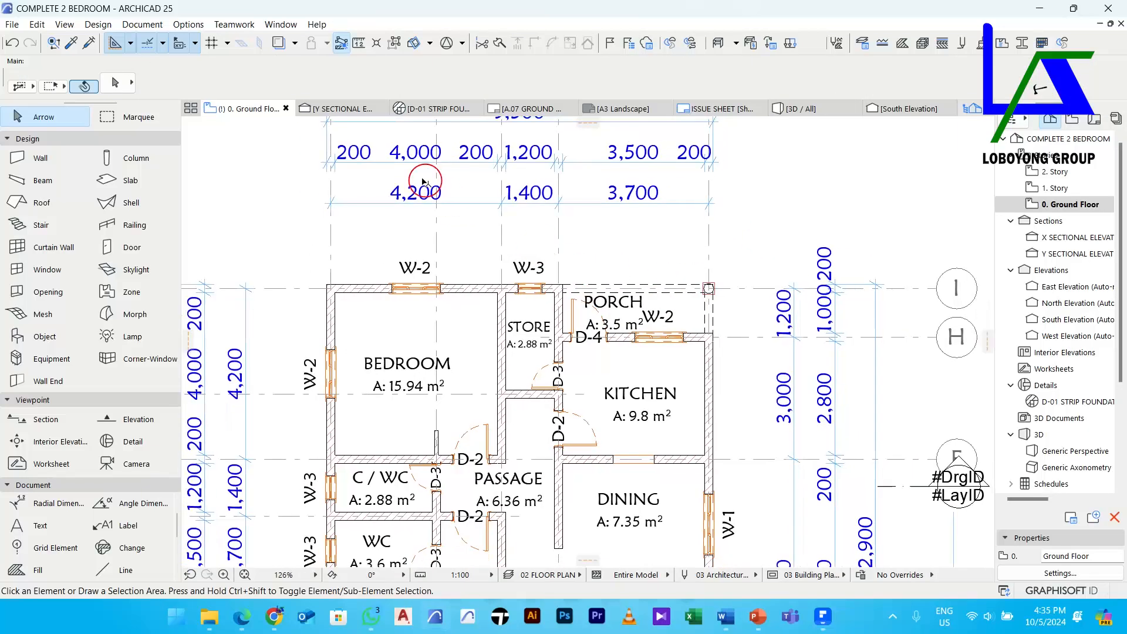
Change the slanted B.YARD label in the Y sectional elevation to PORCH
{"action": "left_click", "coordinate": [337, 110]}
{"action": "left_click", "coordinate": [360, 326]}
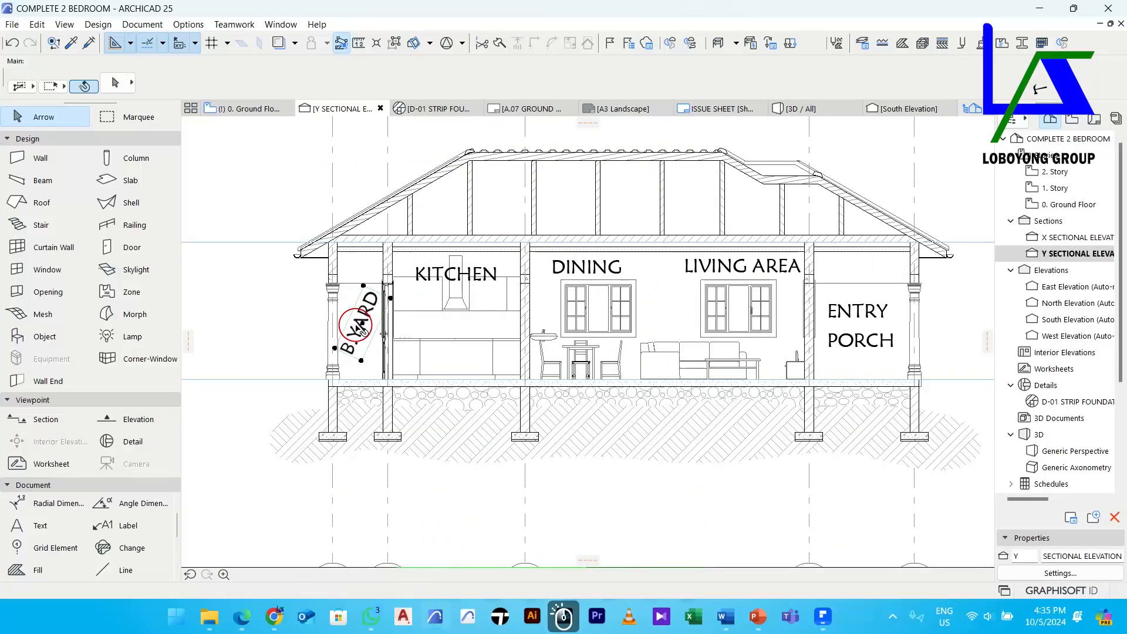
{"action": "double_click", "coordinate": [360, 316]}
{"action": "triple_click", "coordinate": [391, 356]}
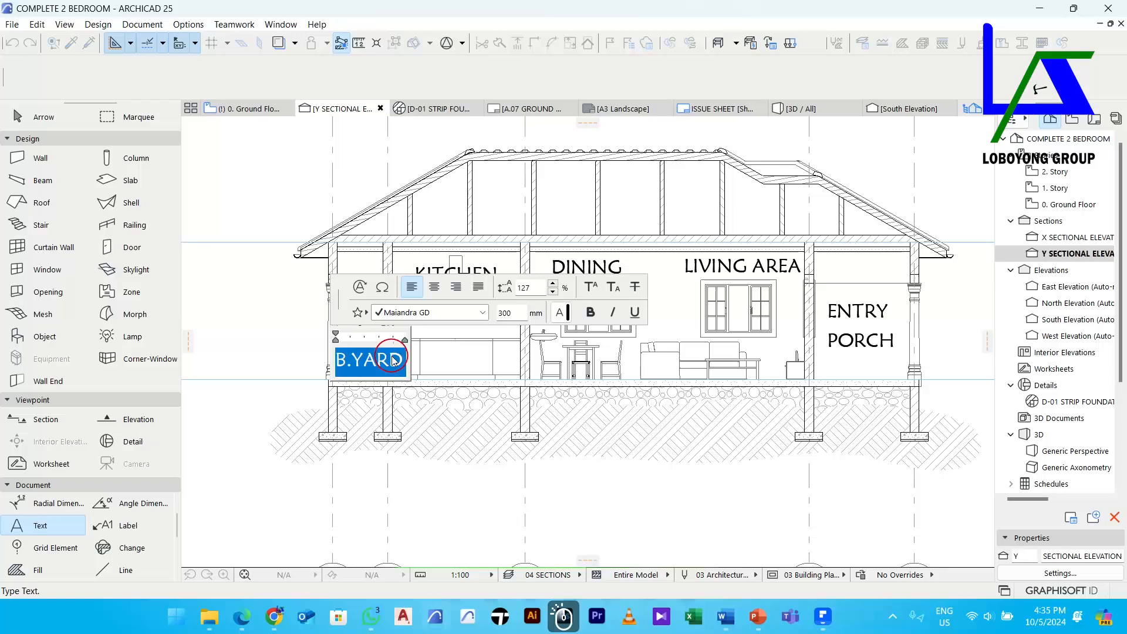
{"action": "type", "text": "PORCH"}
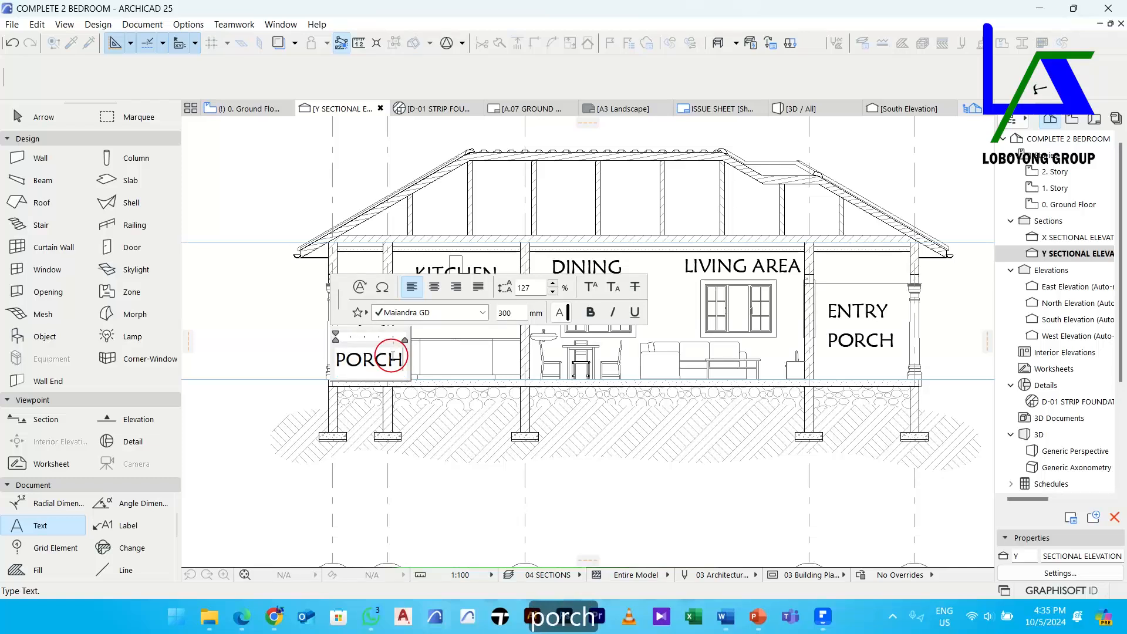
{"action": "left_click", "coordinate": [309, 315]}
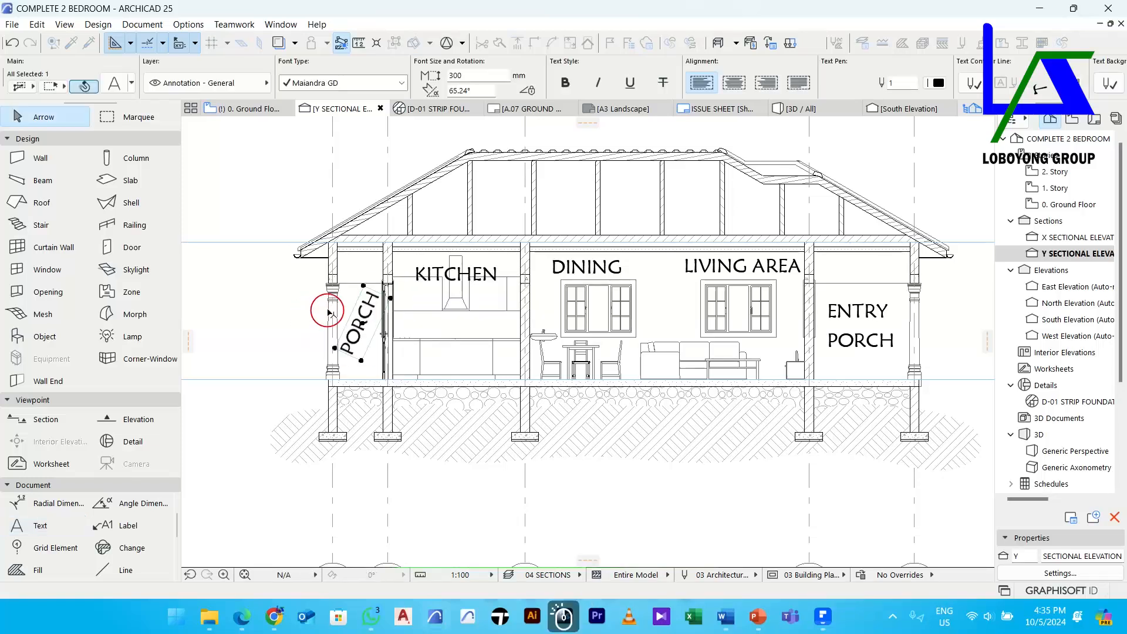
{"action": "key", "text": "Escape"}
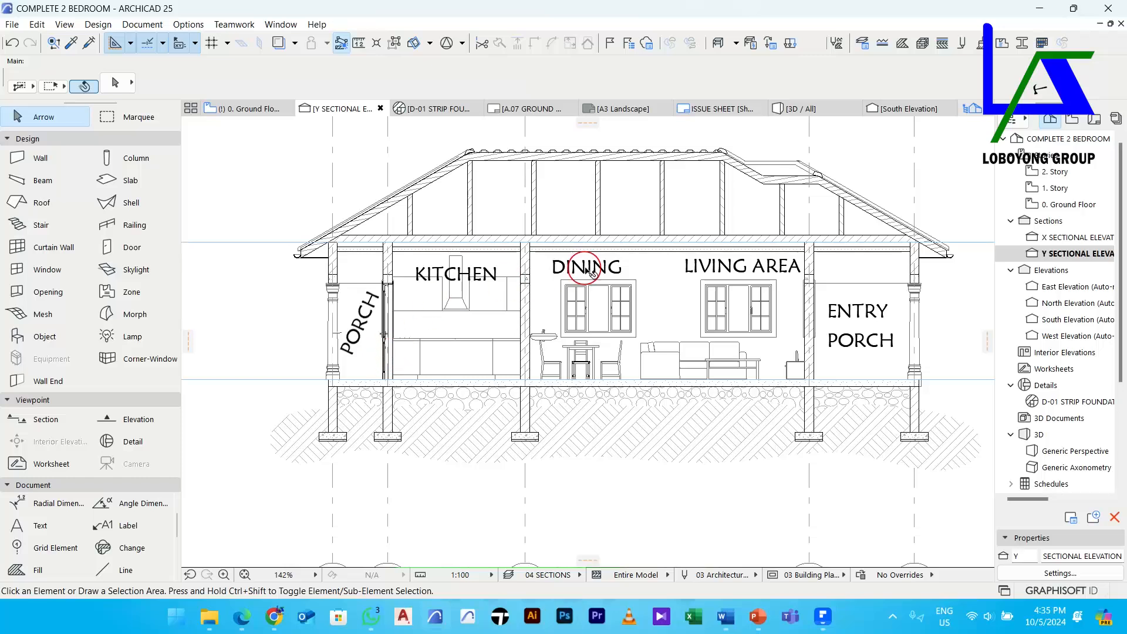
Set the upper marker height of all grid elements in the Y section to 7000 from project zero
{"action": "scroll", "coordinate": [541, 307], "scroll_direction": "down", "scroll_amount": 3}
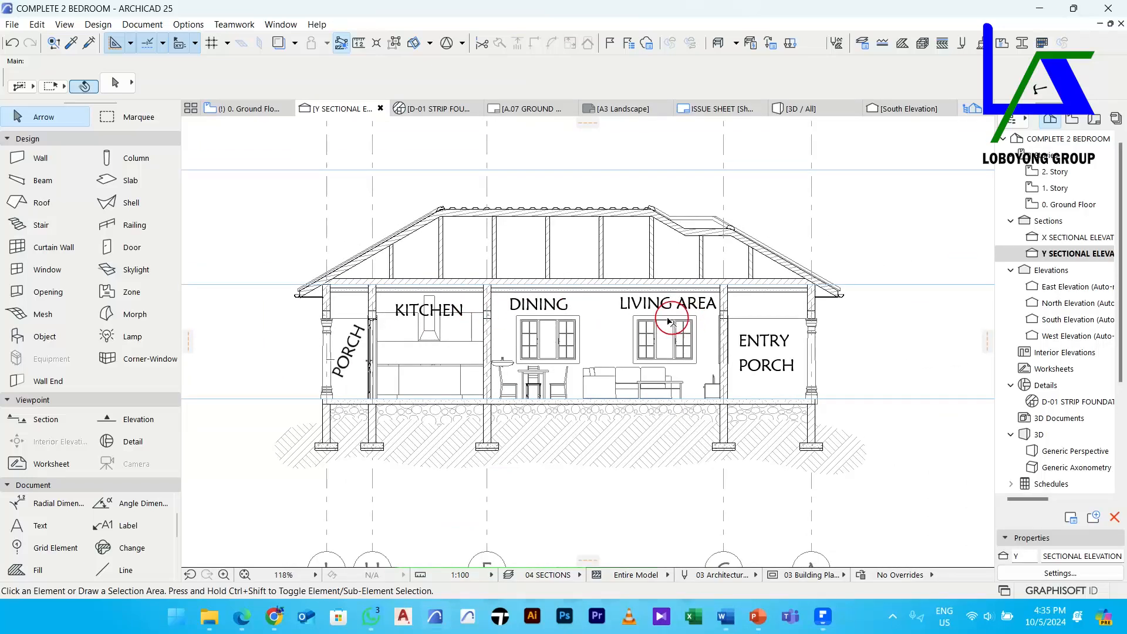
{"action": "scroll", "coordinate": [546, 303], "scroll_direction": "down", "scroll_amount": 5}
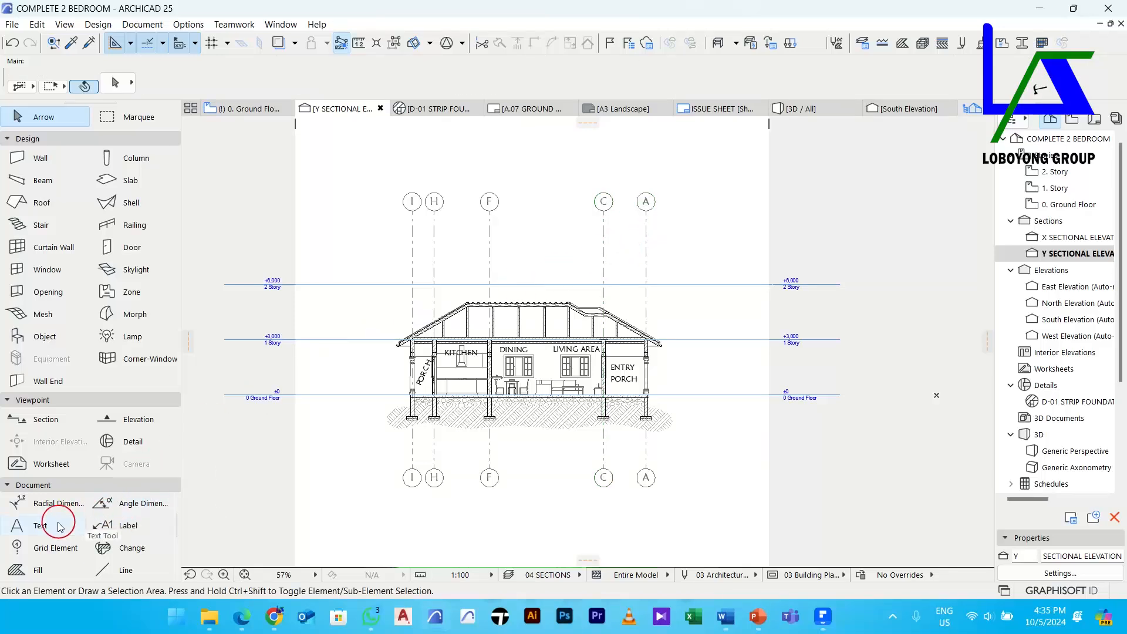
{"action": "scroll", "coordinate": [61, 547], "scroll_direction": "up", "scroll_amount": 1}
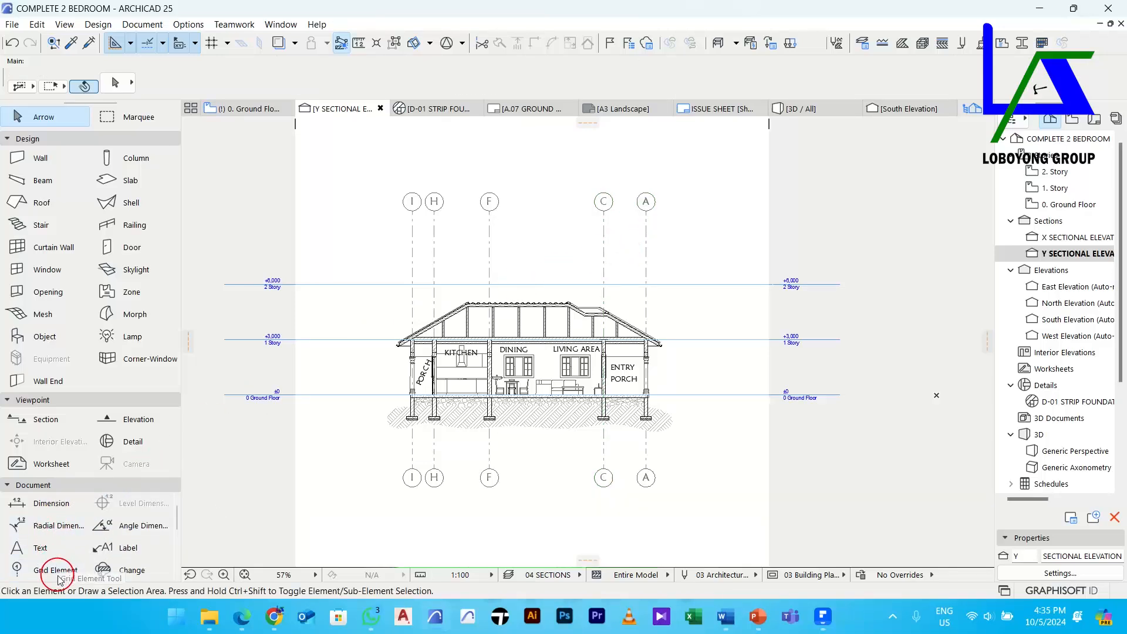
{"action": "left_click", "coordinate": [54, 574]}
{"action": "key", "text": "ctrl+a"}
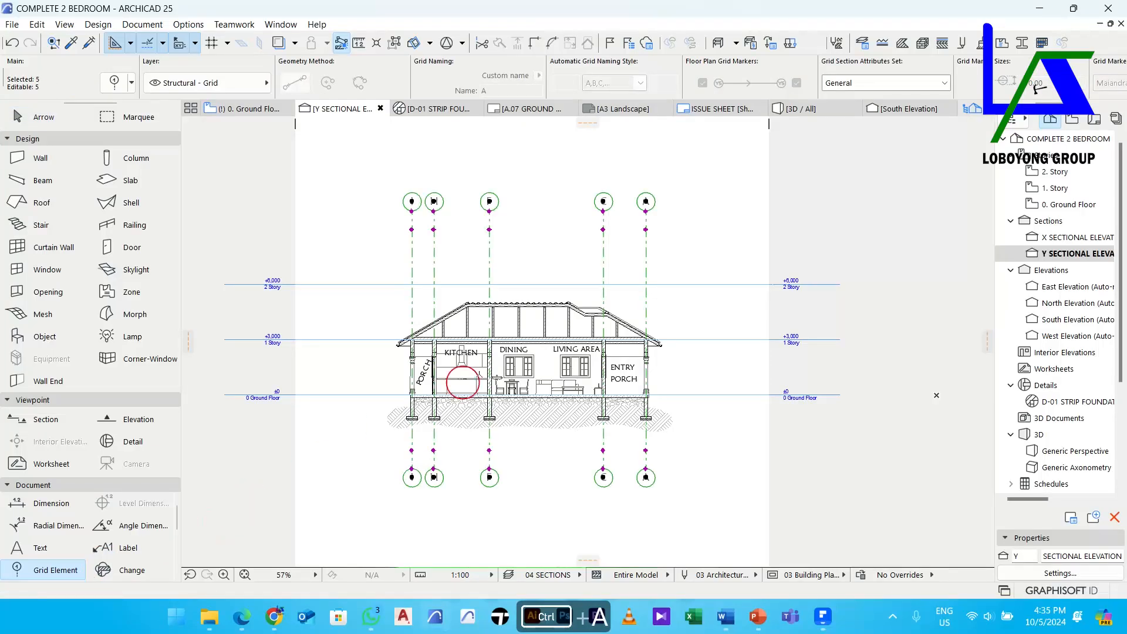
{"action": "left_click", "coordinate": [133, 88]}
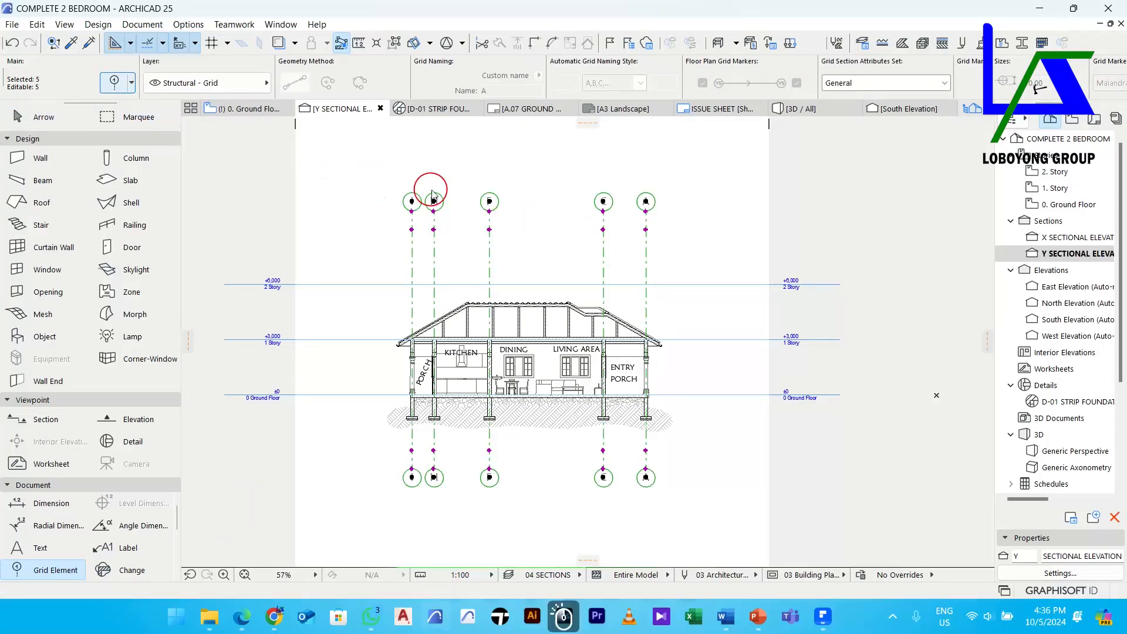
{"action": "left_click", "coordinate": [511, 250]}
{"action": "type", "text": "7000"}
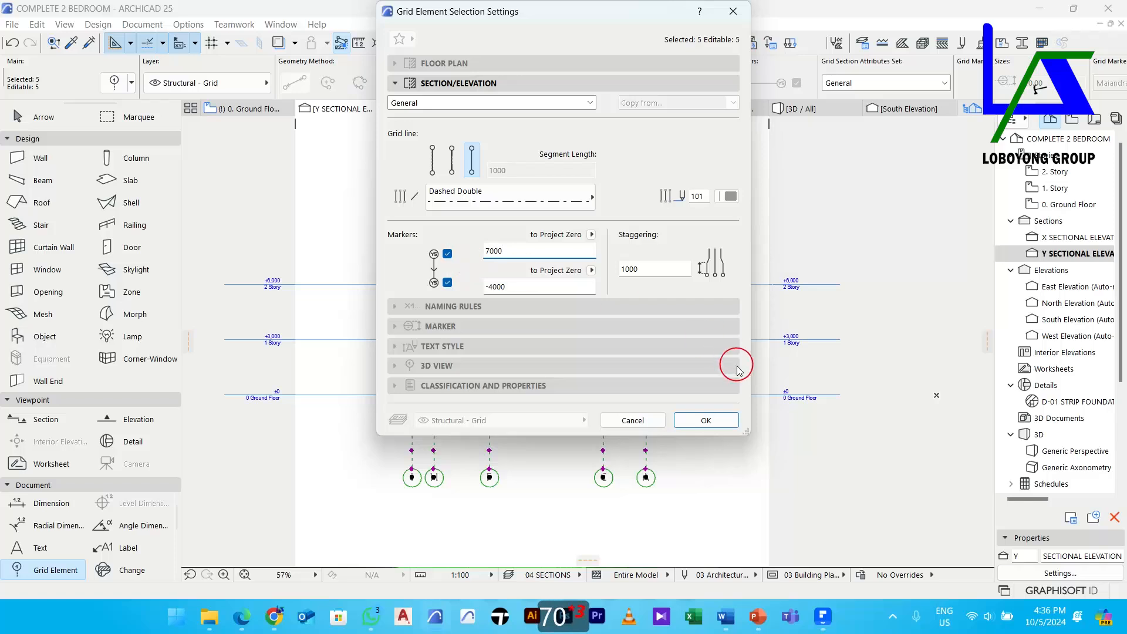
{"action": "left_click", "coordinate": [708, 420]}
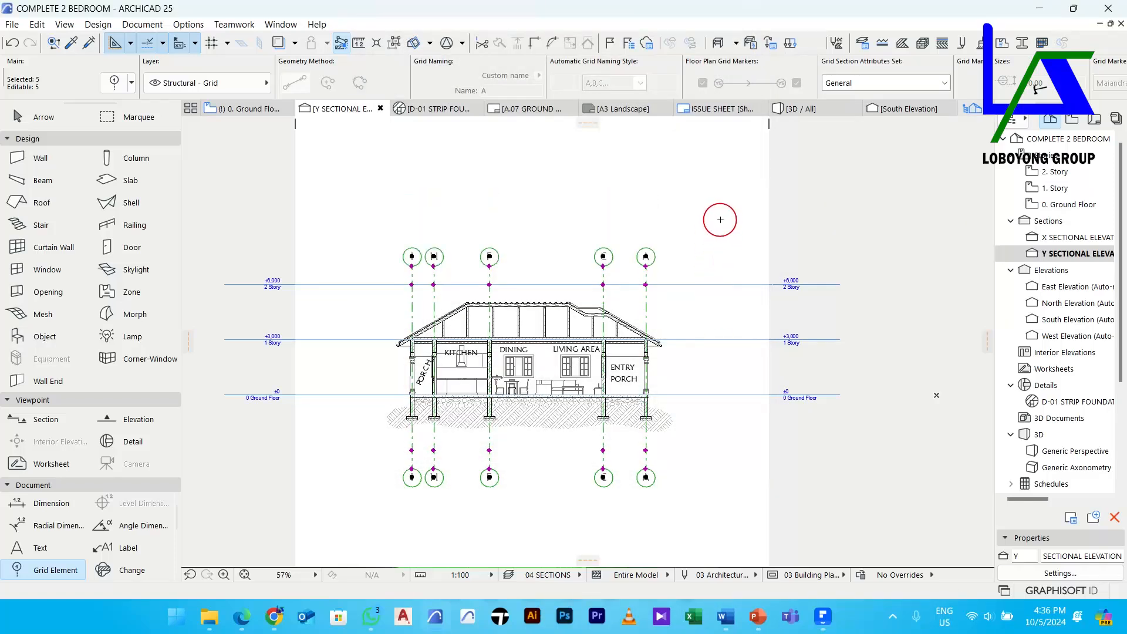
{"action": "key", "text": "Escape"}
{"action": "scroll", "coordinate": [655, 273], "scroll_direction": "up", "scroll_amount": 5}
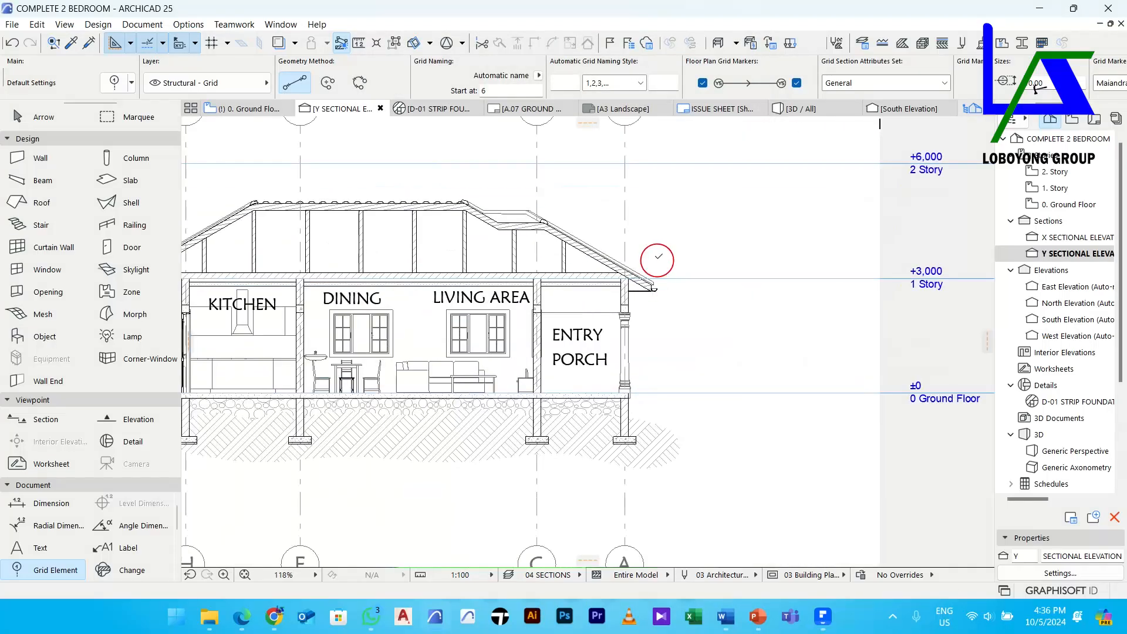
{"action": "scroll", "coordinate": [619, 274], "scroll_direction": "down", "scroll_amount": 5}
Open the X sectional elevation and pick up the settings of its D-01 detail marker
{"action": "double_click", "coordinate": [1074, 238]}
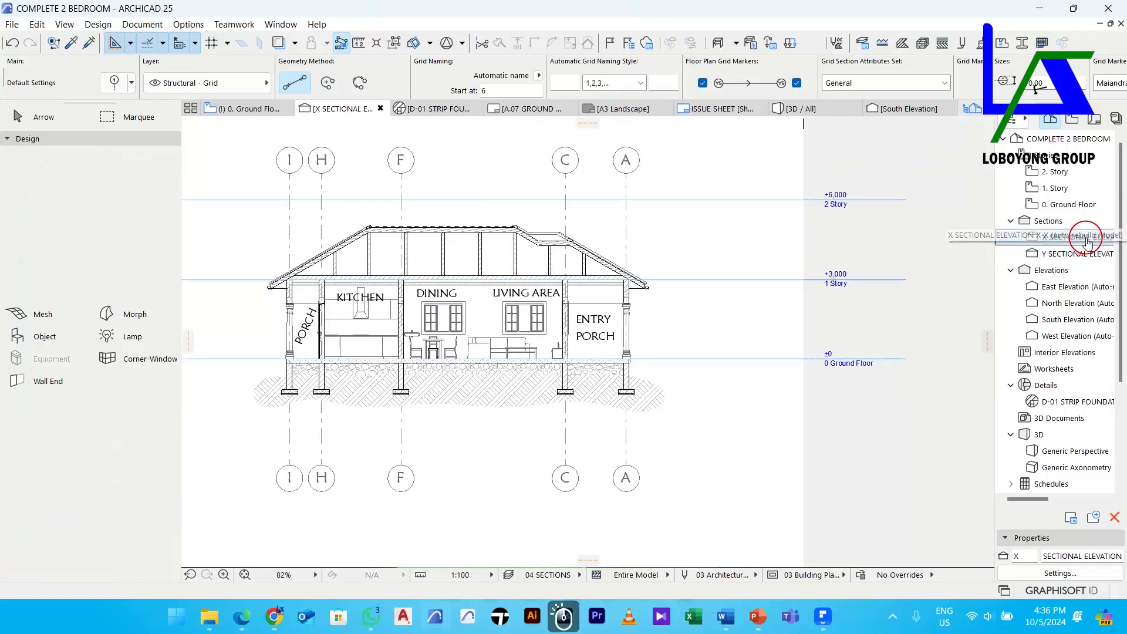
{"action": "scroll", "coordinate": [734, 294], "scroll_direction": "down", "scroll_amount": 4}
{"action": "middle_click_drag", "start_coordinate": [735, 292], "coordinate": [723, 353]}
{"action": "middle_click_drag", "start_coordinate": [684, 418], "coordinate": [654, 388]}
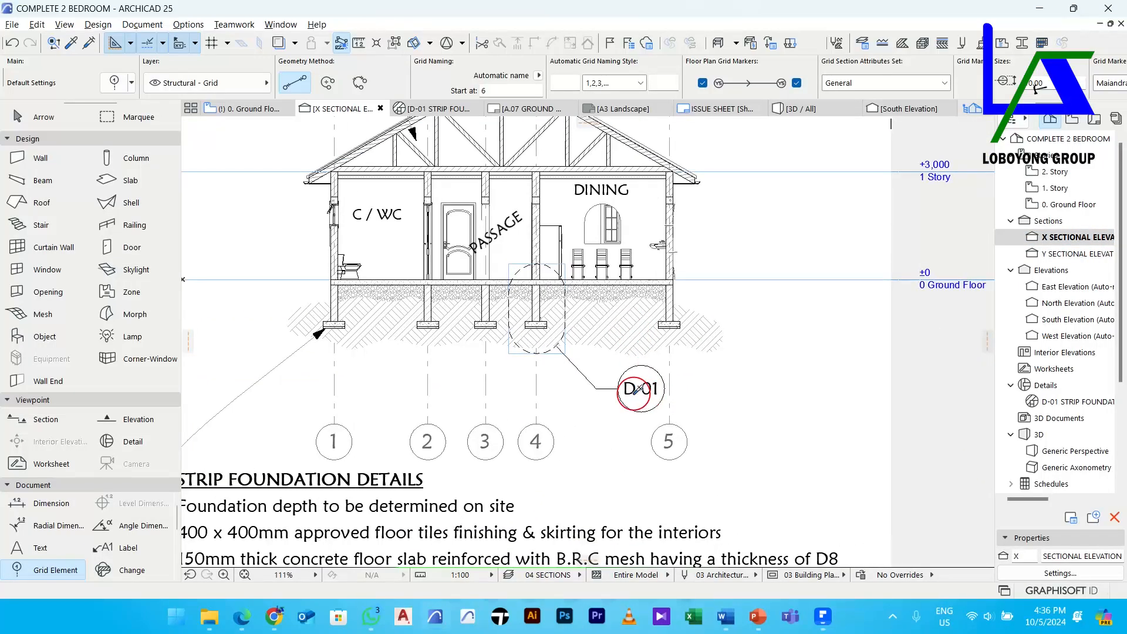
{"action": "left_click", "coordinate": [637, 389], "text": "alt"}
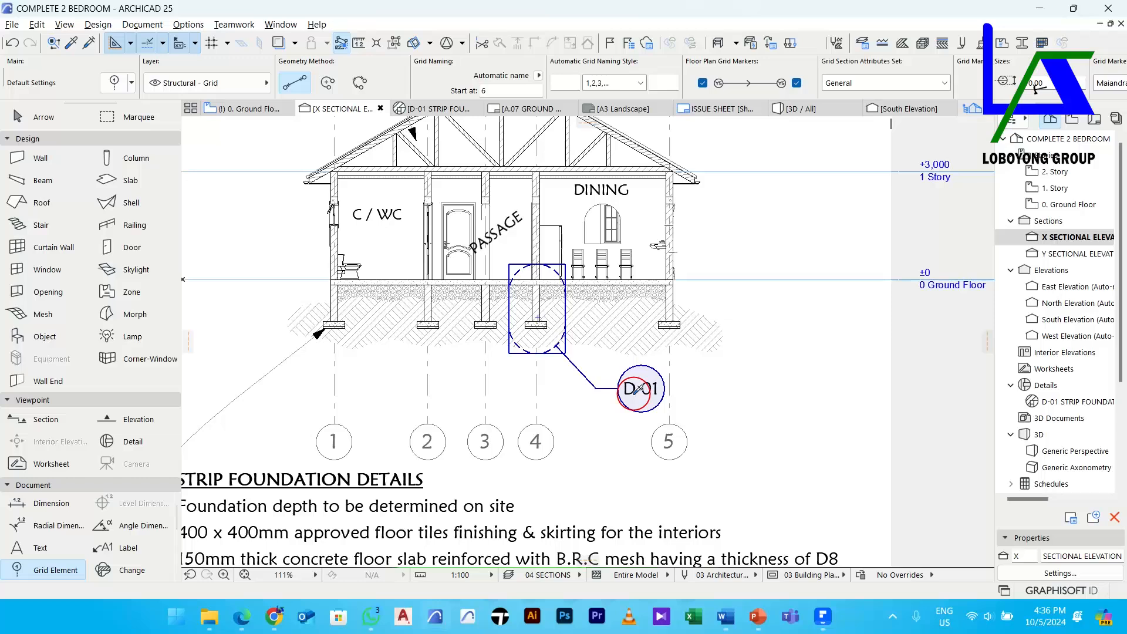
Place a rectangular detail marker about 2460 by 3210 mm around the entry porch eave in the Y sectional elevation, with its label outside the building
{"action": "double_click", "coordinate": [1068, 253]}
{"action": "scroll", "coordinate": [644, 286], "scroll_direction": "up", "scroll_amount": 2}
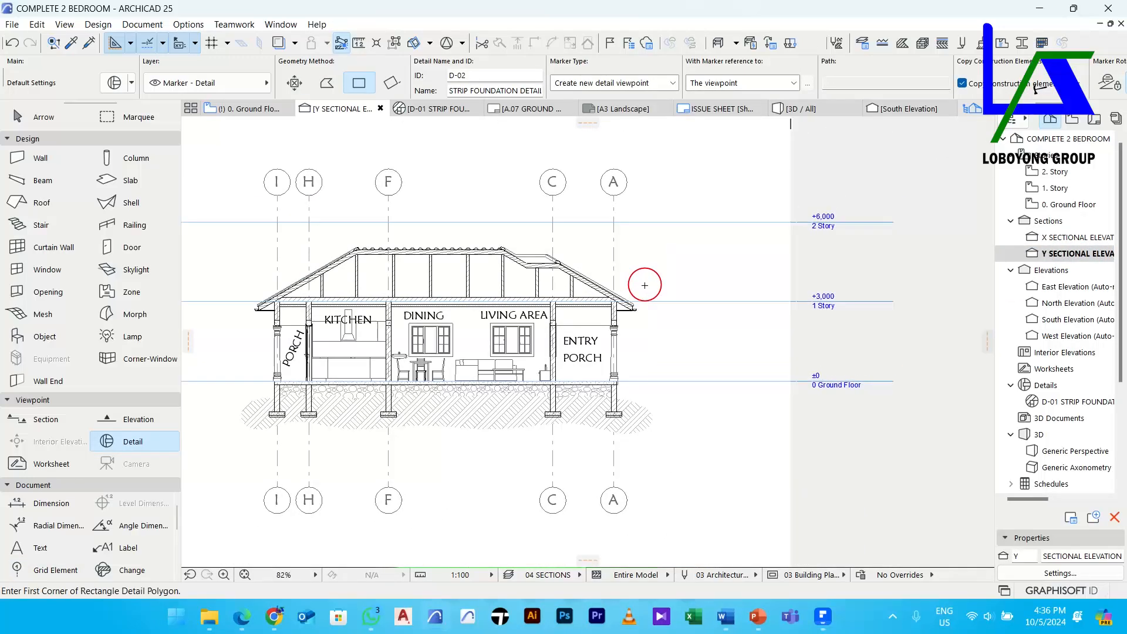
{"action": "scroll", "coordinate": [645, 285], "scroll_direction": "up", "scroll_amount": 1}
{"action": "scroll", "coordinate": [645, 269], "scroll_direction": "up", "scroll_amount": 1}
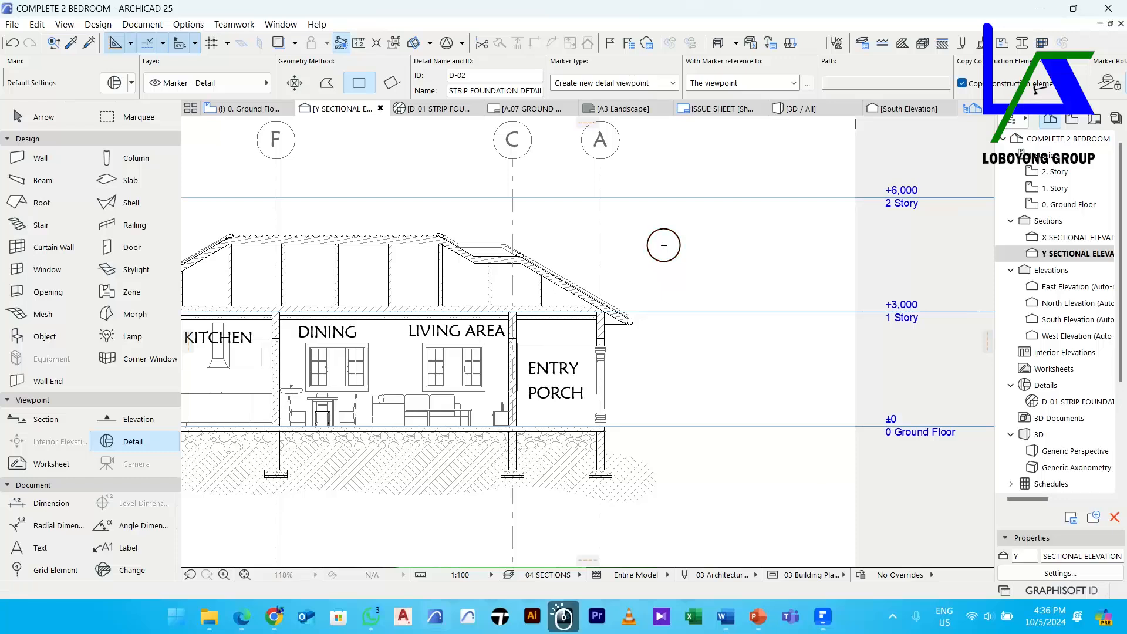
{"action": "left_click", "coordinate": [664, 245]}
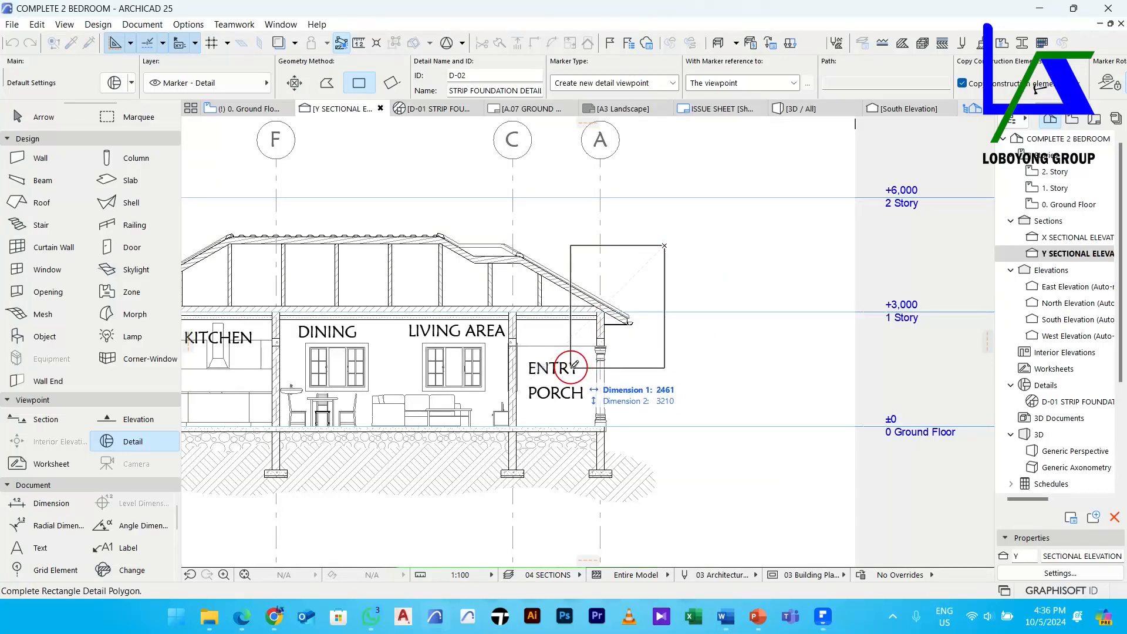
{"action": "left_click", "coordinate": [570, 368]}
{"action": "left_click", "coordinate": [728, 349]}
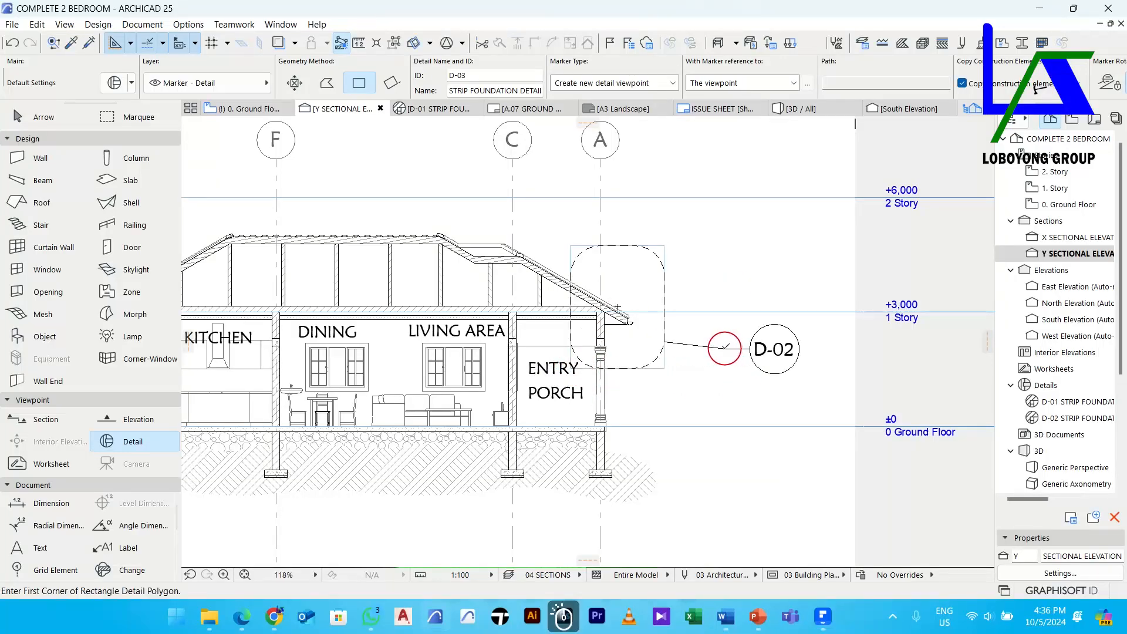
Rename the new eave detail marker in the Y section to EAVE DETAILS
{"action": "key", "text": "Escape"}
{"action": "left_click", "coordinate": [695, 349]}
{"action": "left_click", "coordinate": [697, 345]}
{"action": "left_click", "coordinate": [696, 344]}
{"action": "left_click", "coordinate": [696, 343]}
{"action": "left_click", "coordinate": [658, 283]}
{"action": "left_click", "coordinate": [659, 284]}
{"action": "left_click", "coordinate": [662, 267]}
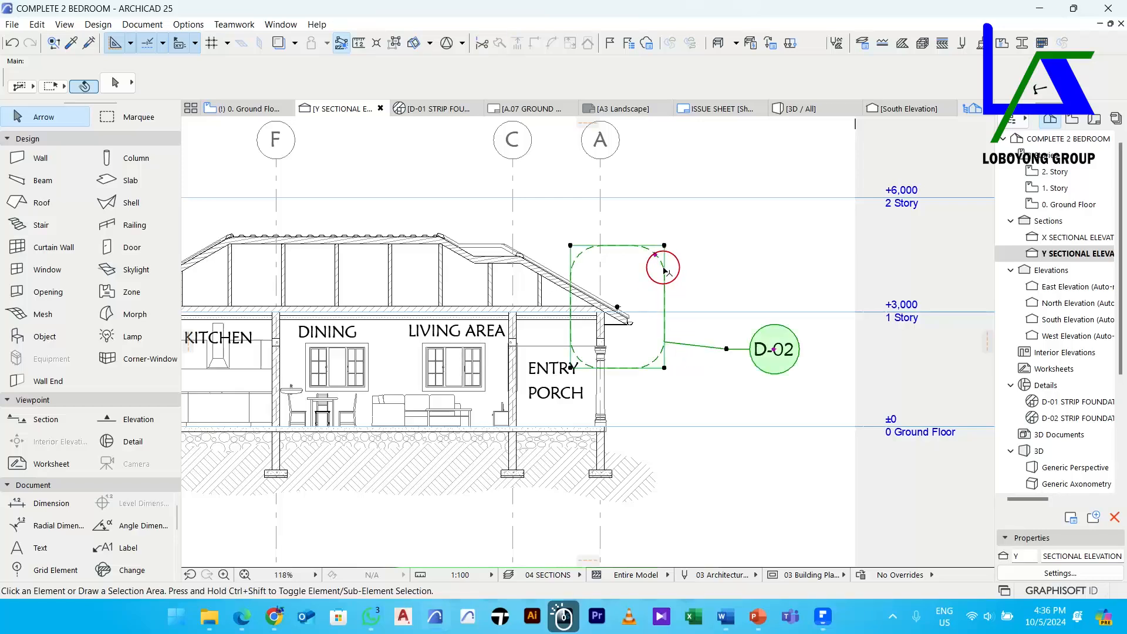
{"action": "left_click", "coordinate": [521, 91]}
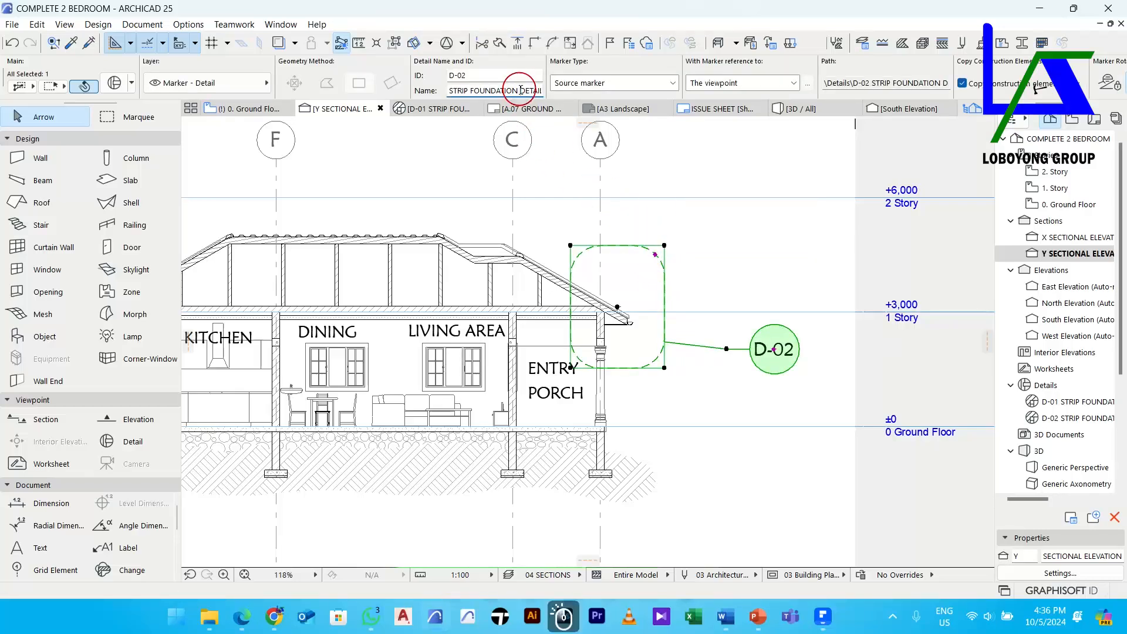
{"action": "left_click_drag", "start_coordinate": [447, 91], "coordinate": [515, 78]}
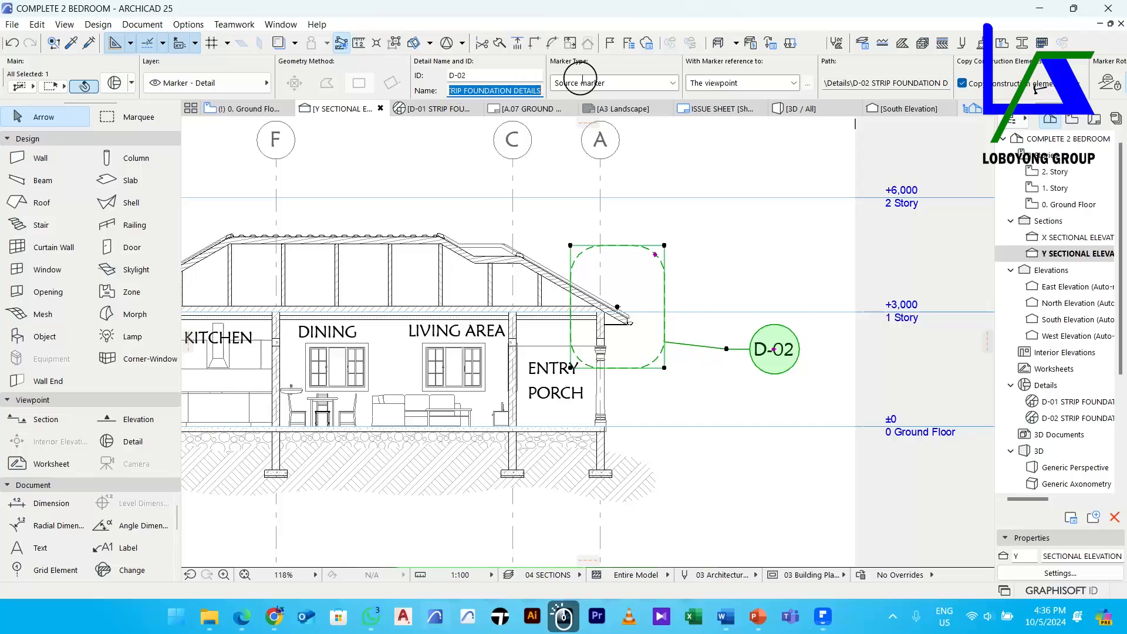
{"action": "type", "text": "EAVE DET"}
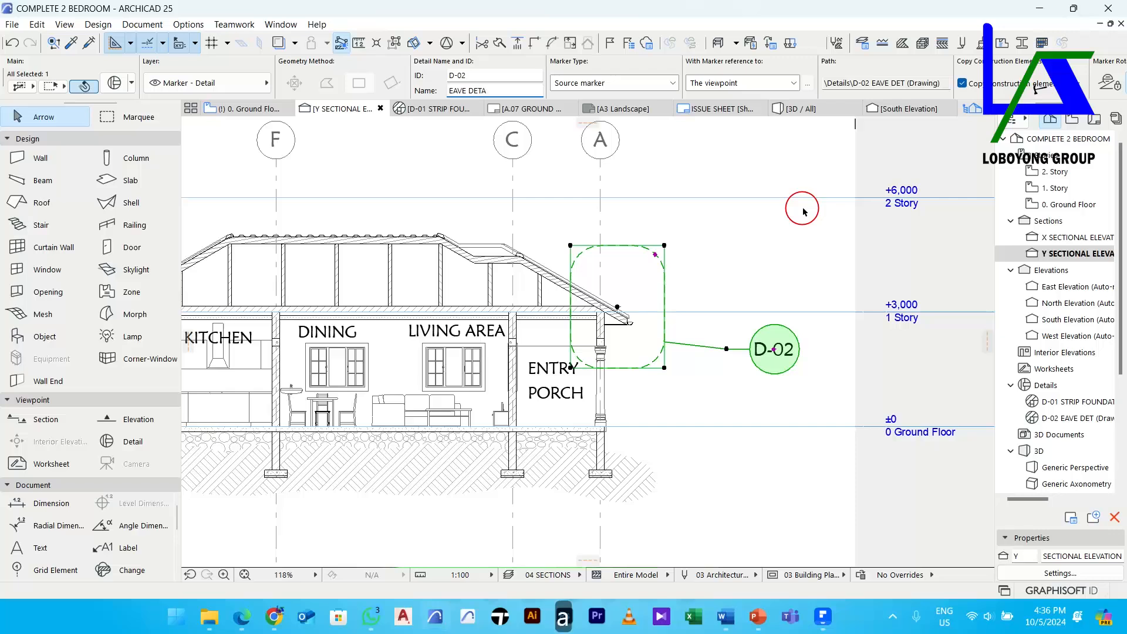
{"action": "left_click", "coordinate": [727, 255]}
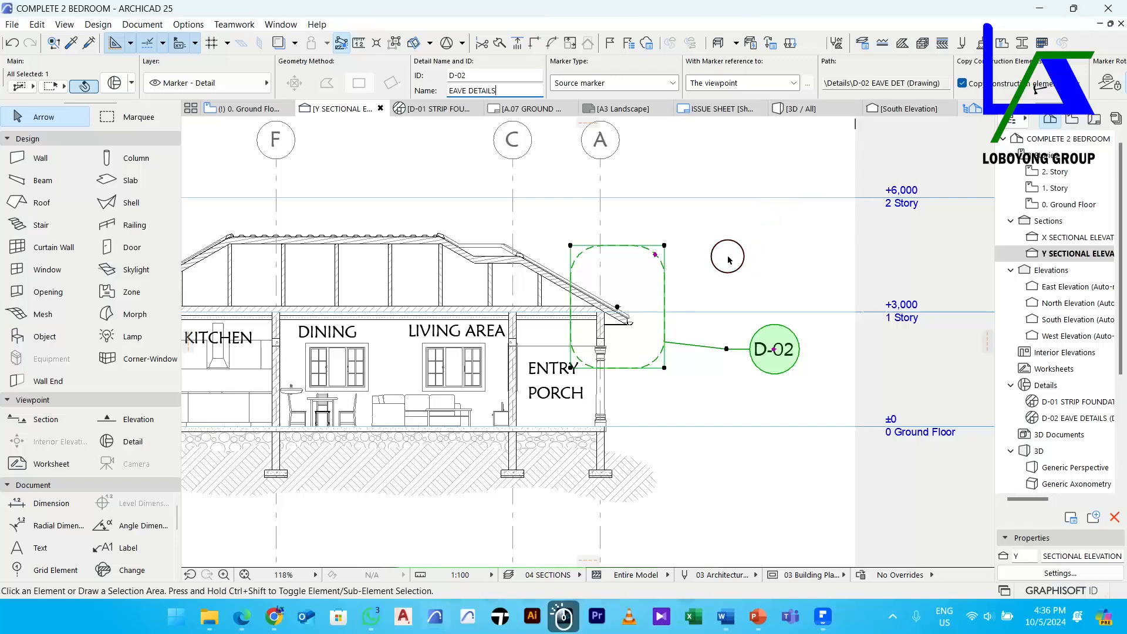
Pull the outer edge of the eave detail boundary in towards the roof and shift the D-02 marker head closer to it
{"action": "left_click", "coordinate": [665, 291]}
{"action": "left_click", "coordinate": [665, 292]}
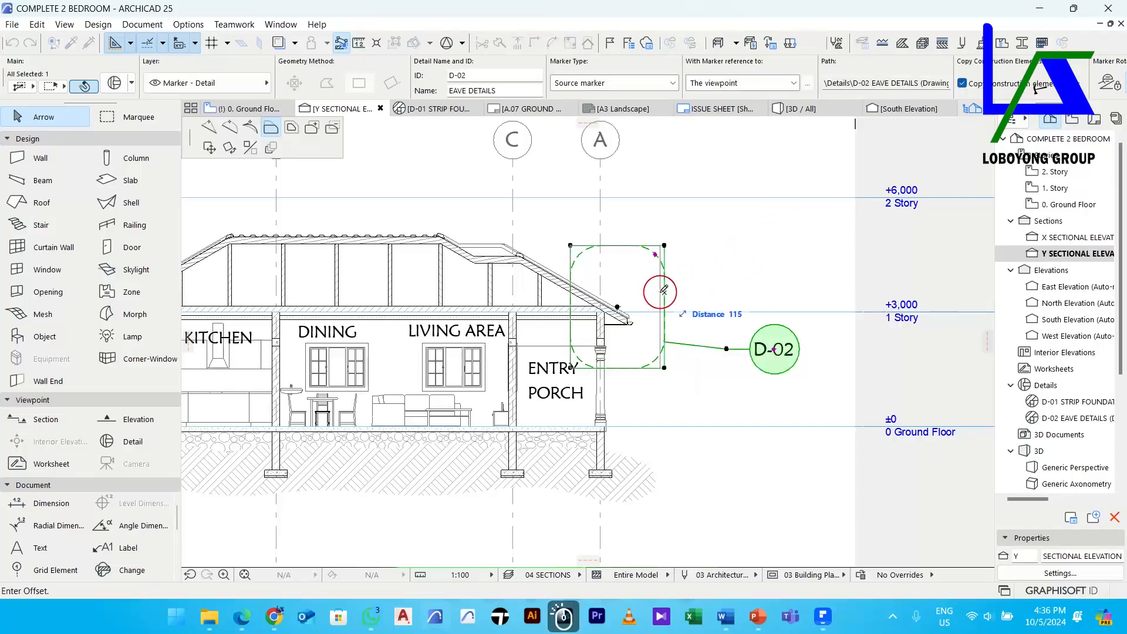
{"action": "left_click", "coordinate": [653, 292]}
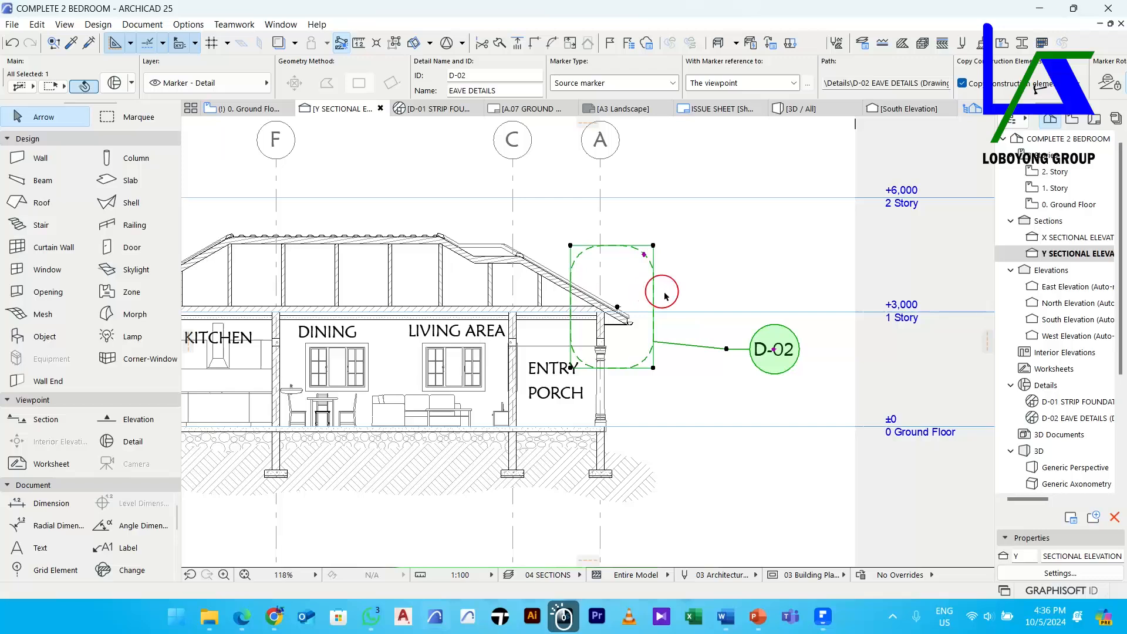
{"action": "left_click", "coordinate": [726, 349]}
{"action": "left_click", "coordinate": [686, 348]}
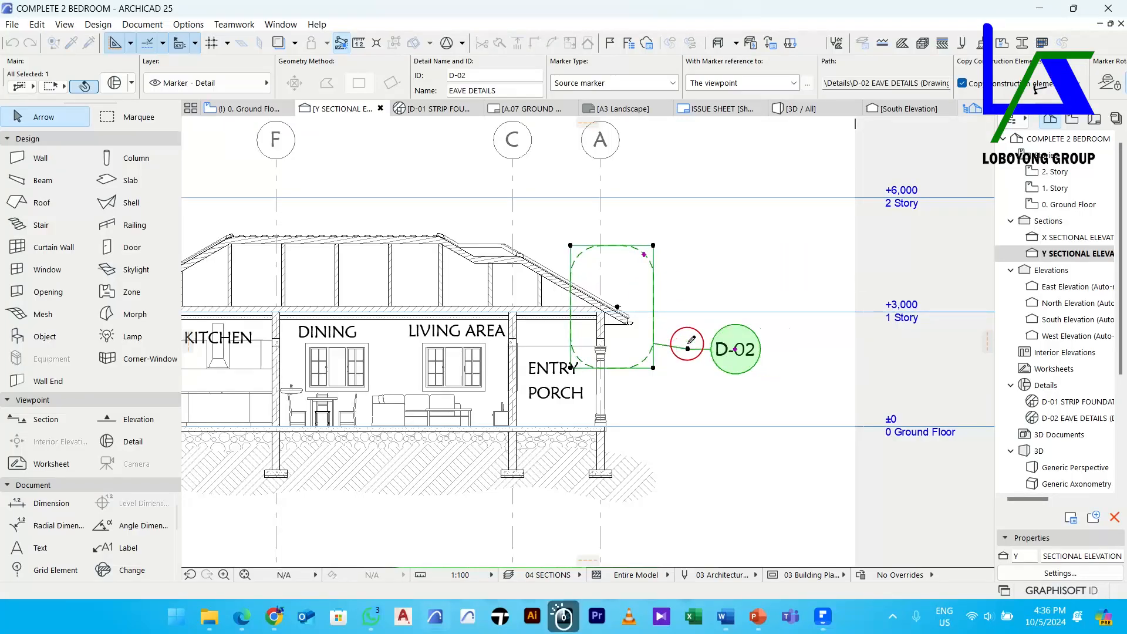
{"action": "left_click", "coordinate": [670, 279]}
{"action": "scroll", "coordinate": [671, 280], "scroll_direction": "down", "scroll_amount": 2}
{"action": "left_click", "coordinate": [658, 287]}
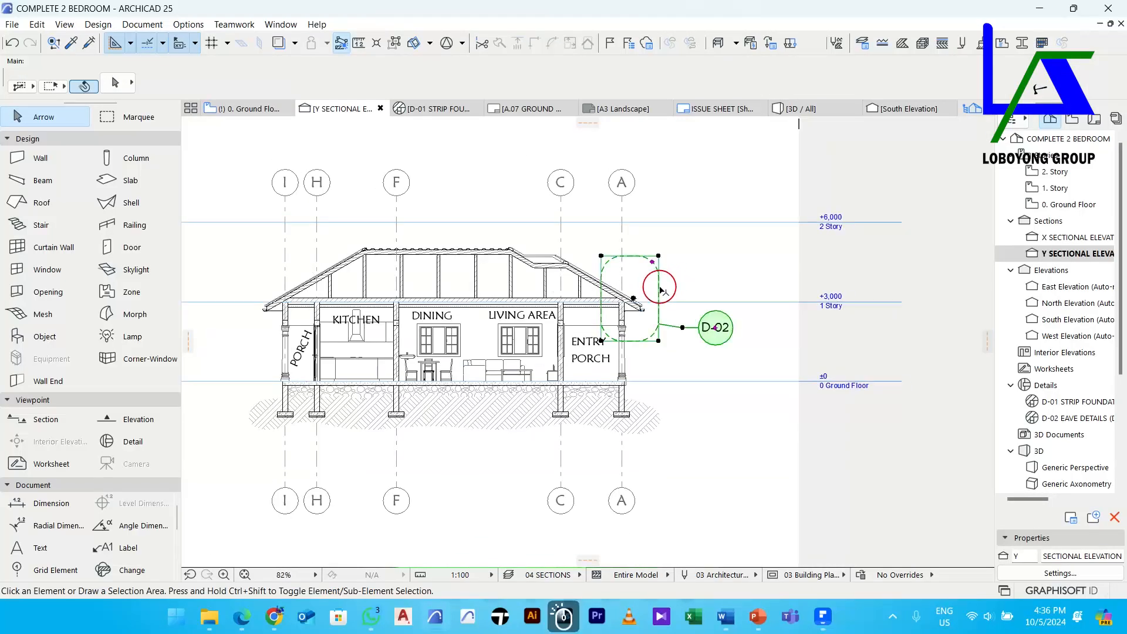
{"action": "left_click", "coordinate": [676, 288]}
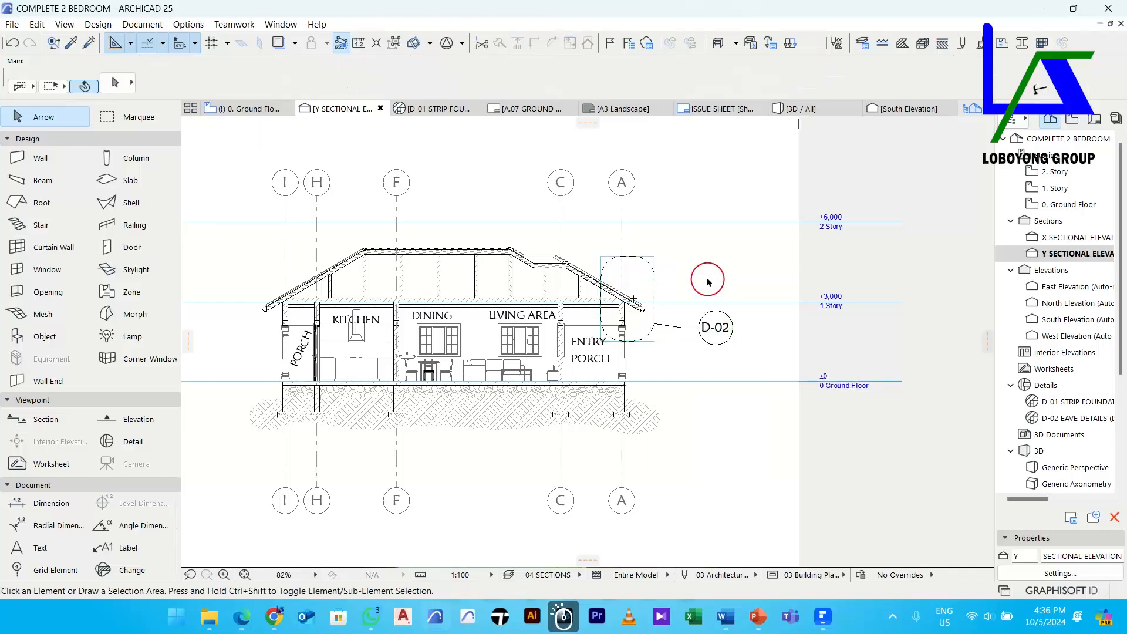
Open the X sectional elevation and bring up the Story Settings from the Ground Floor story
{"action": "scroll", "coordinate": [469, 320], "scroll_direction": "down", "scroll_amount": 3}
{"action": "middle_click_drag", "start_coordinate": [520, 346], "coordinate": [518, 317]}
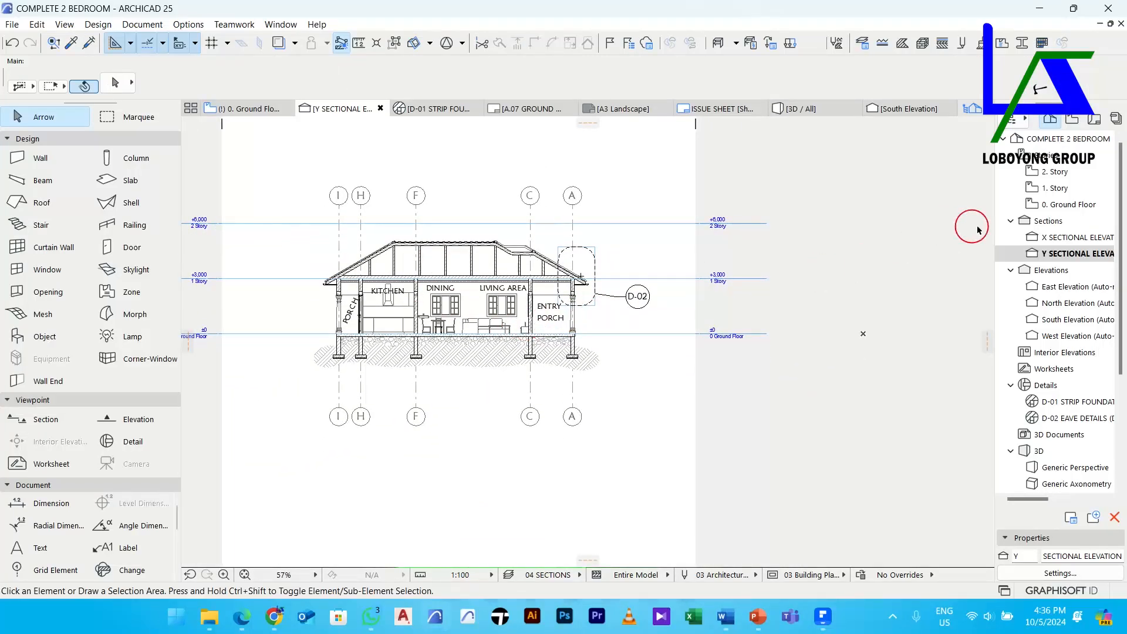
{"action": "double_click", "coordinate": [1058, 239]}
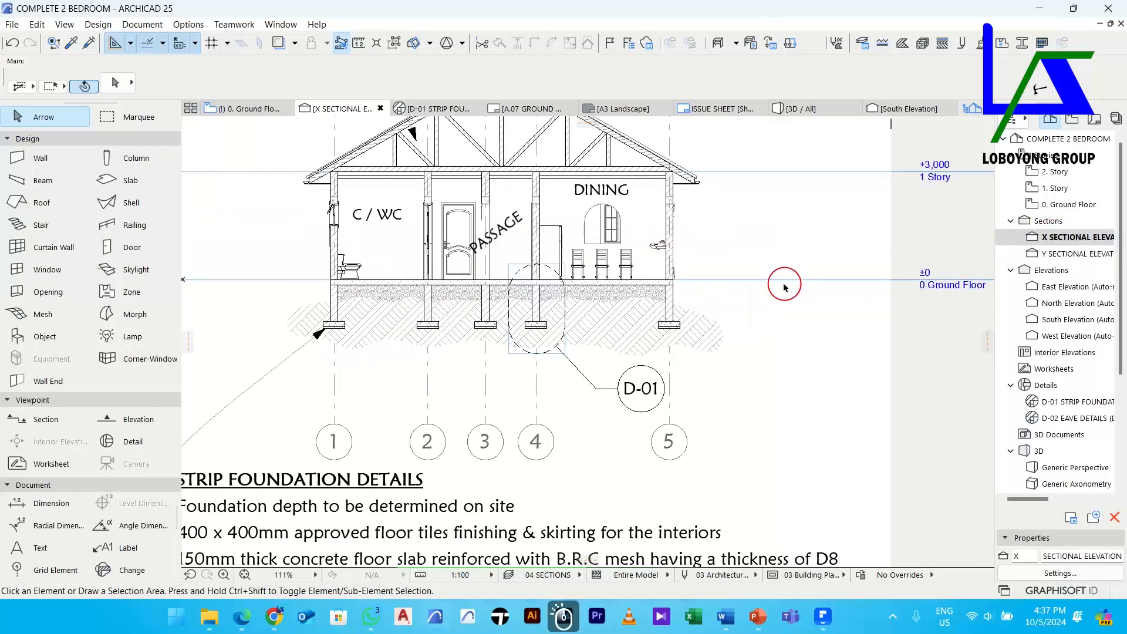
{"action": "mouse_move", "coordinate": [642, 249]}
{"action": "middle_mouse_down"}
{"action": "mouse_move", "coordinate": [698, 273]}
{"action": "mouse_move", "coordinate": [682, 299]}
{"action": "middle_mouse_up"}
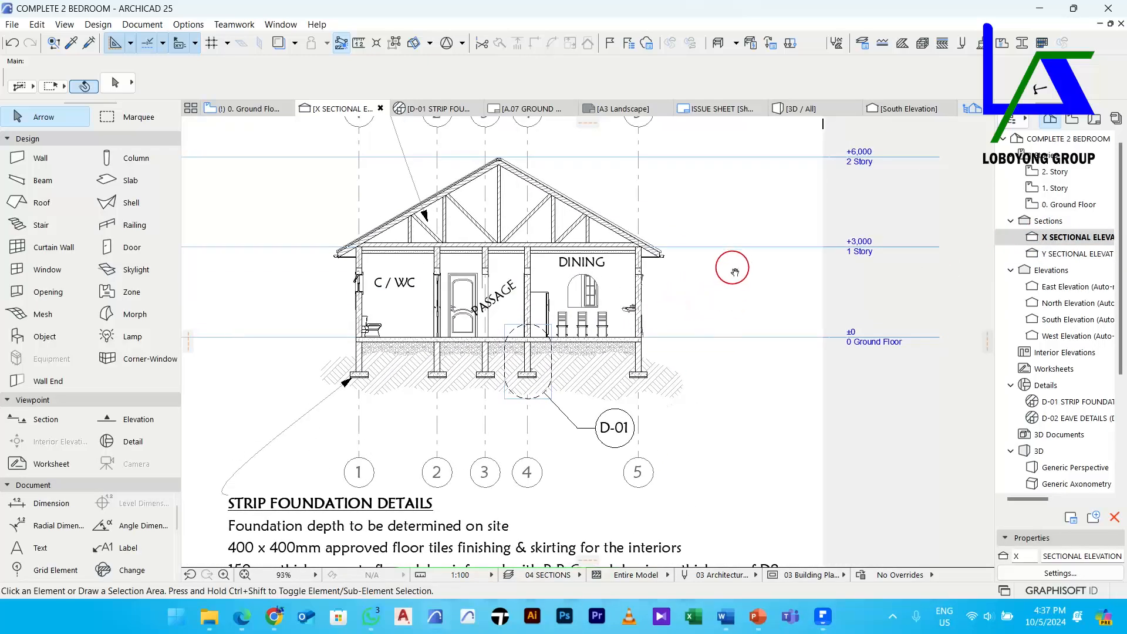
{"action": "middle_click_drag", "start_coordinate": [732, 268], "coordinate": [699, 324]}
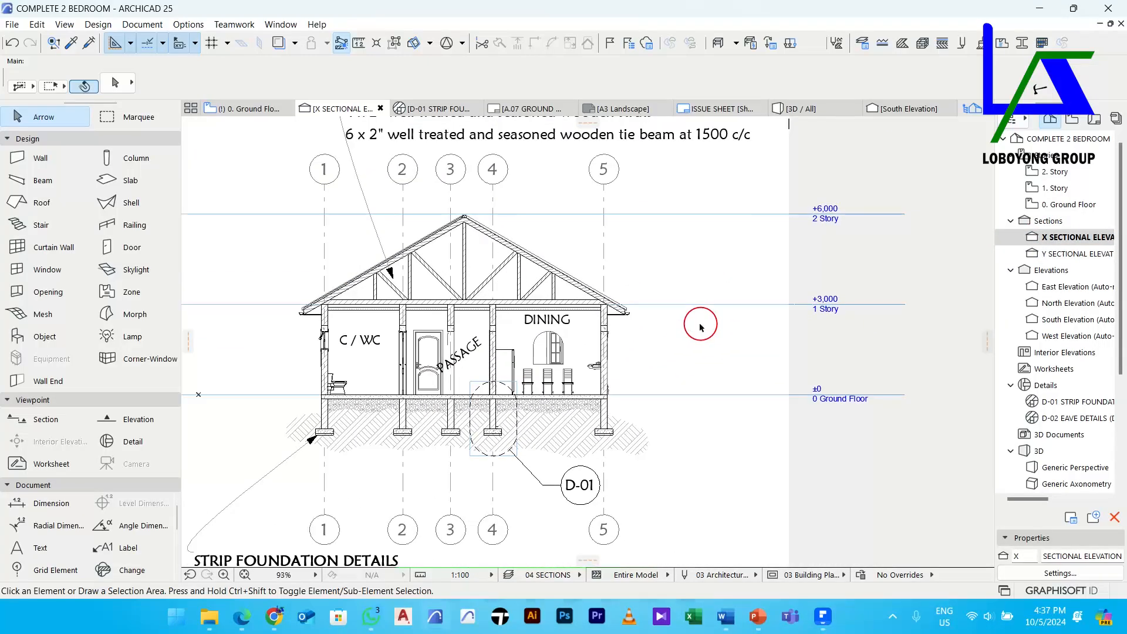
{"action": "left_click", "coordinate": [1088, 211]}
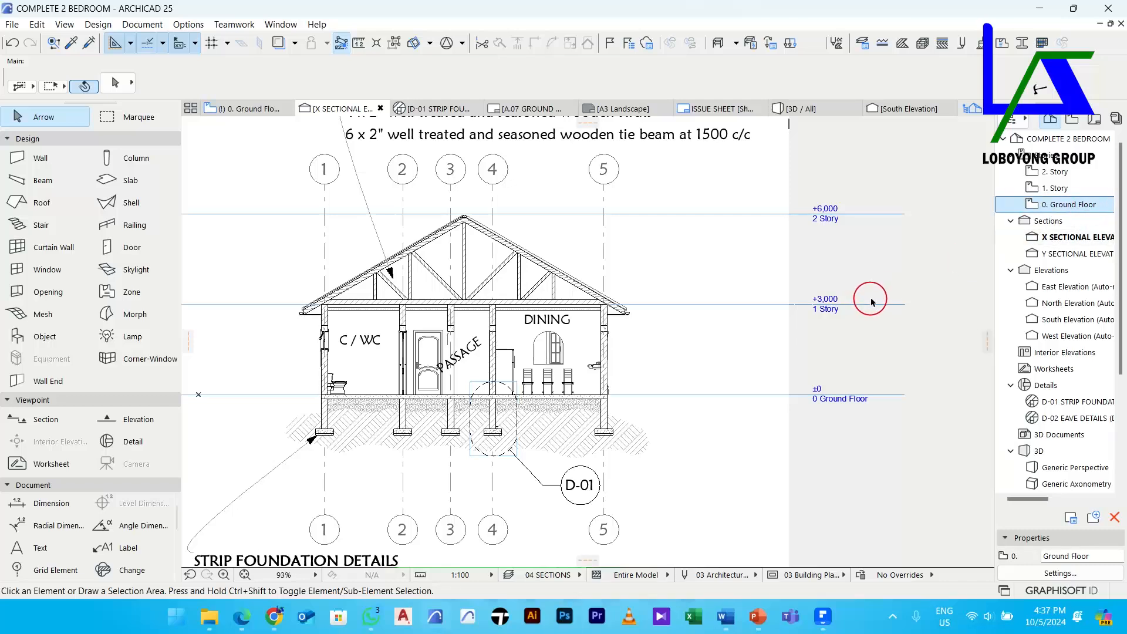
{"action": "left_click", "coordinate": [1060, 572]}
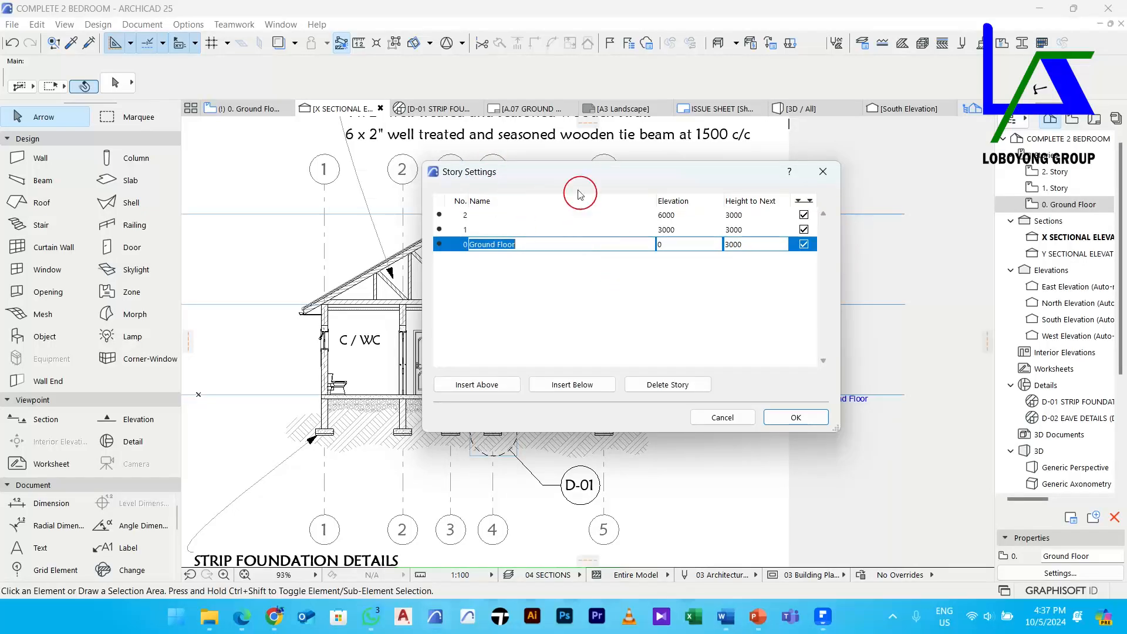
Name story 1 WINDOW SILL HEIGHT
{"action": "left_click", "coordinate": [587, 231]}
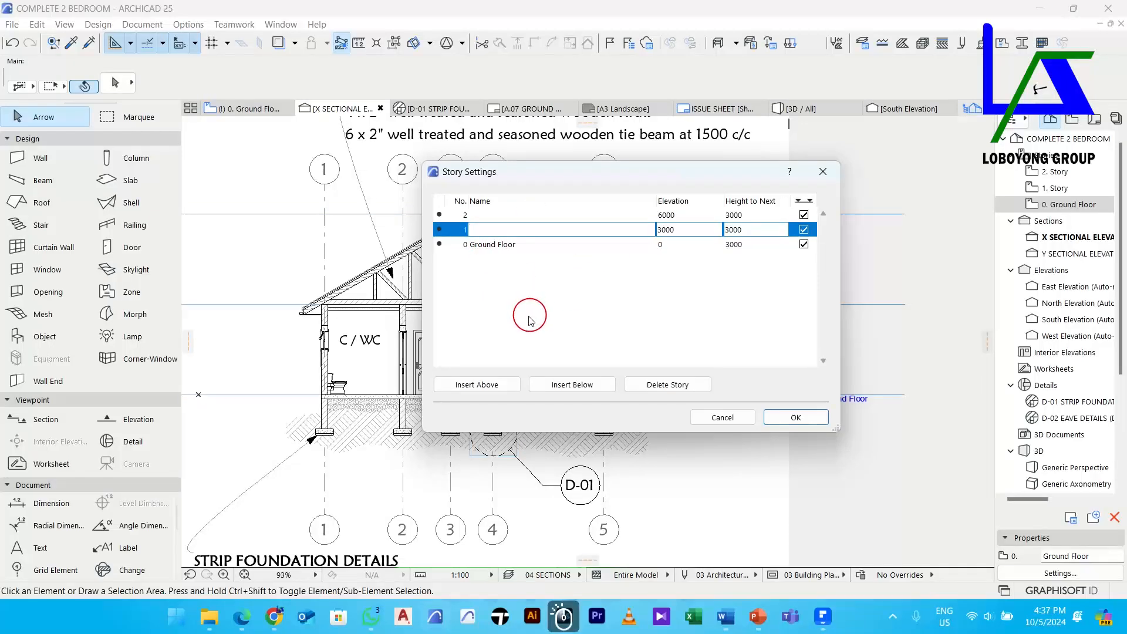
{"action": "type", "text": "WINDO"}
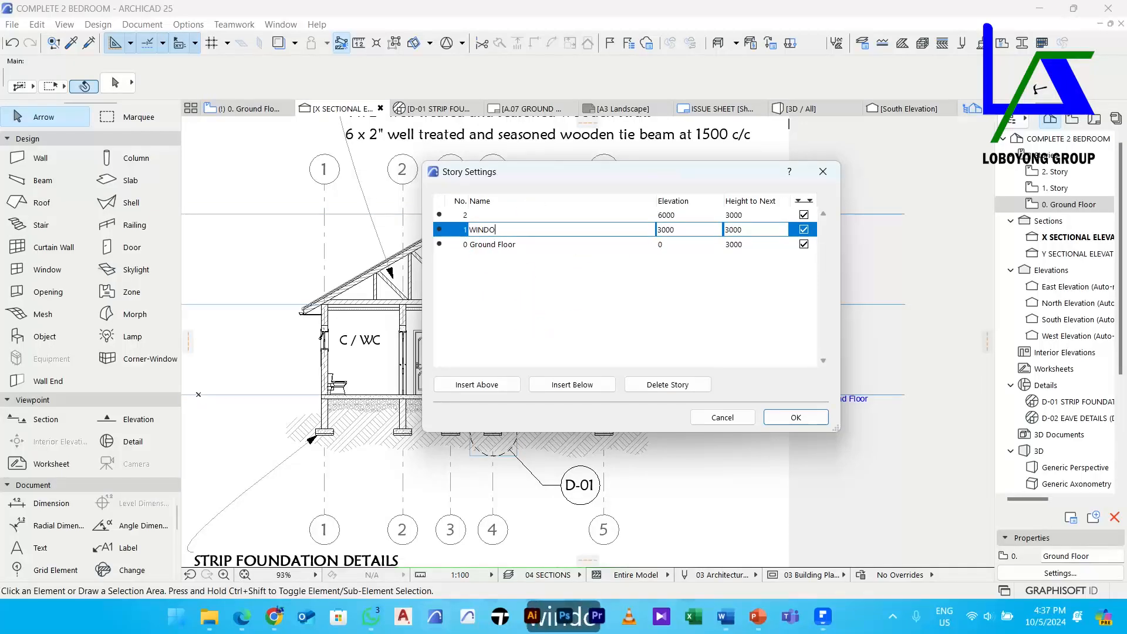
{"action": "type", "text": "W SI"}
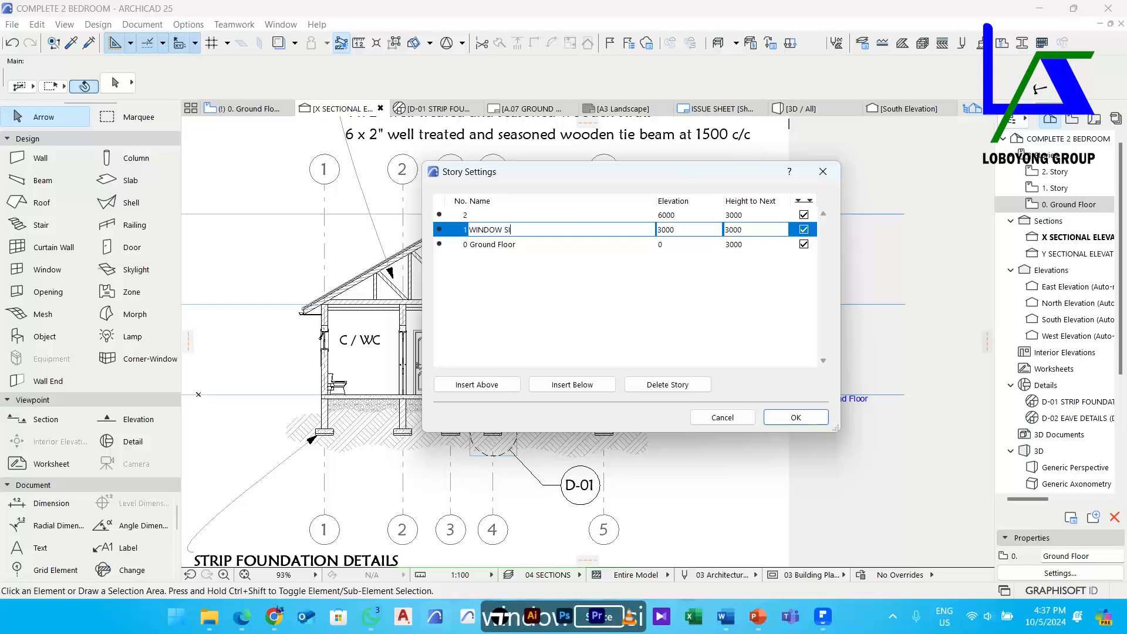
{"action": "type", "text": "LL HEIGHT"}
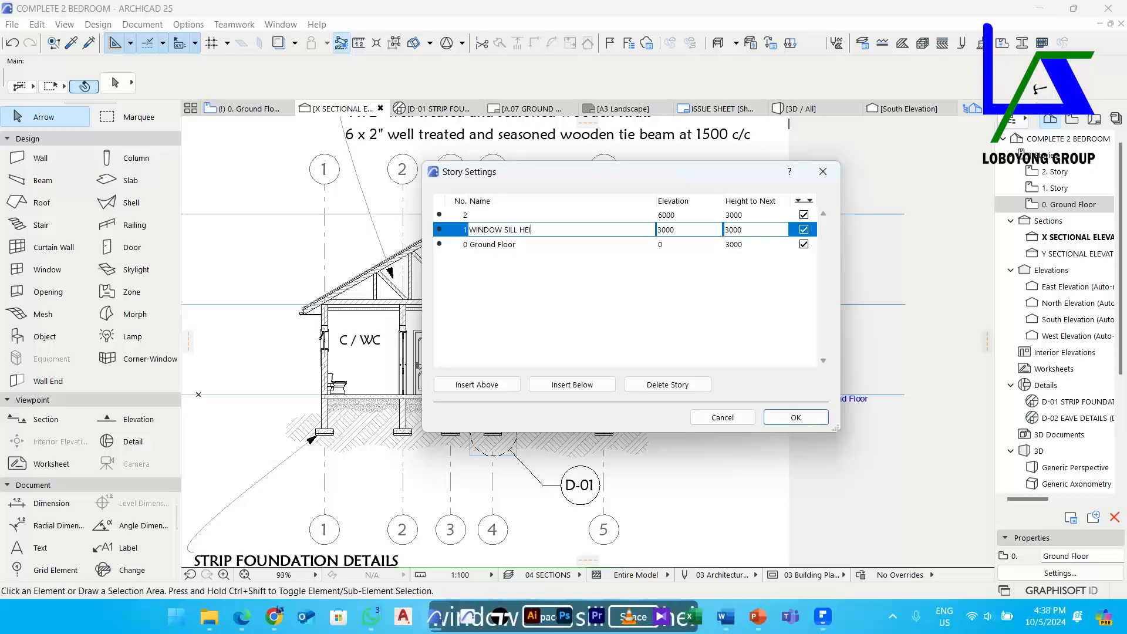
{"action": "left_click", "coordinate": [557, 292]}
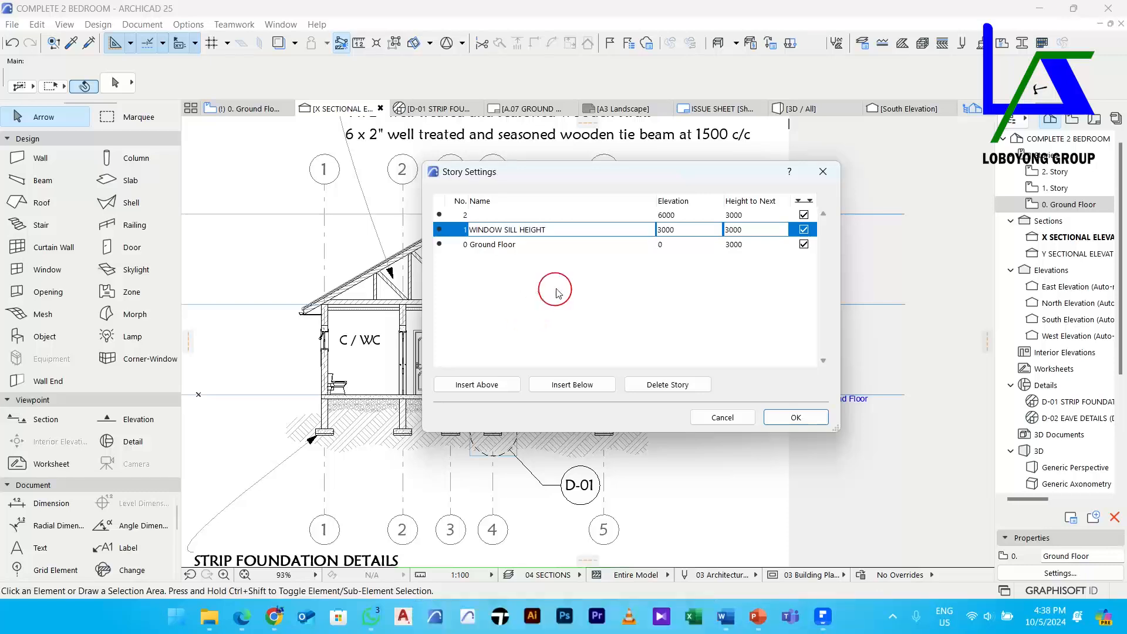
Name story 2 ROOF LEVEL
{"action": "left_click", "coordinate": [510, 215]}
{"action": "type", "text": "ROO"}
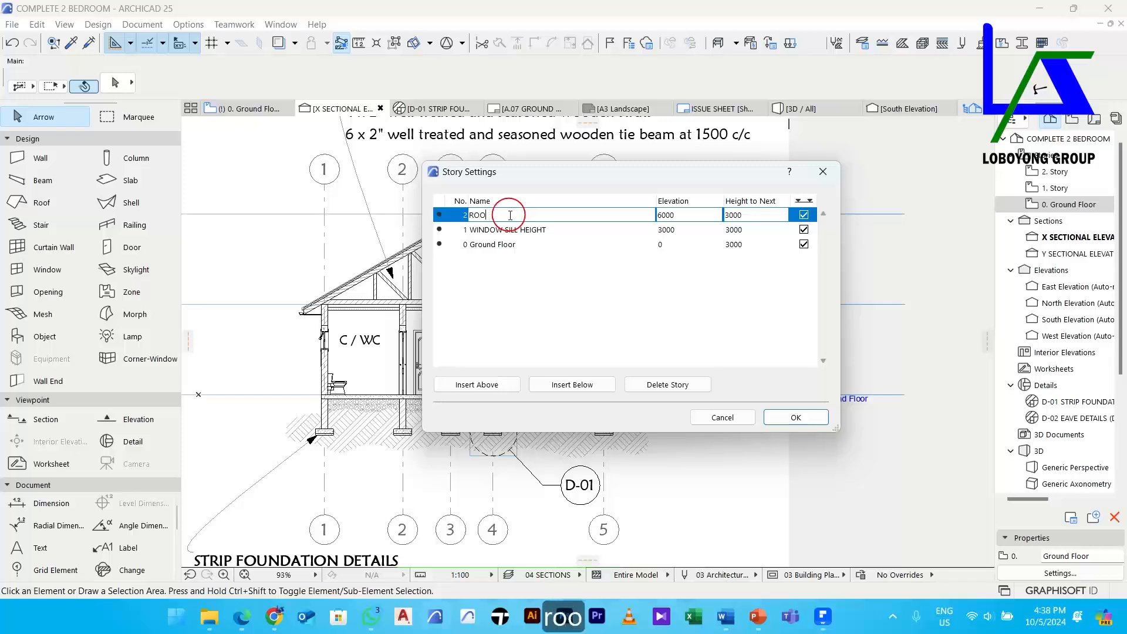
{"action": "type", "text": "F LEVEL"}
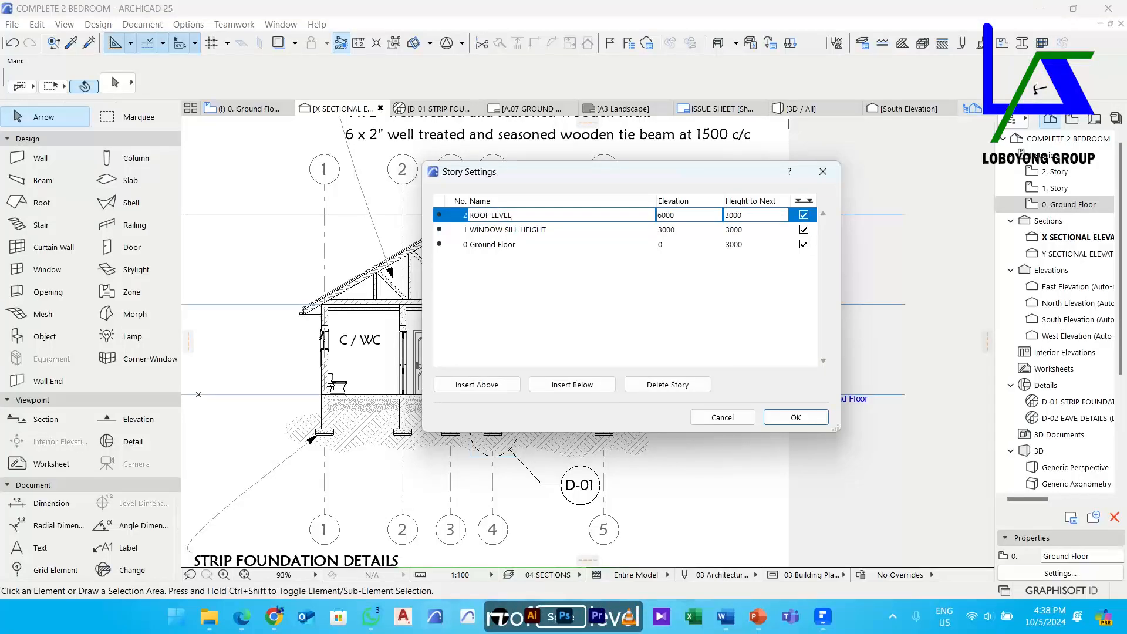
{"action": "left_click", "coordinate": [498, 212]}
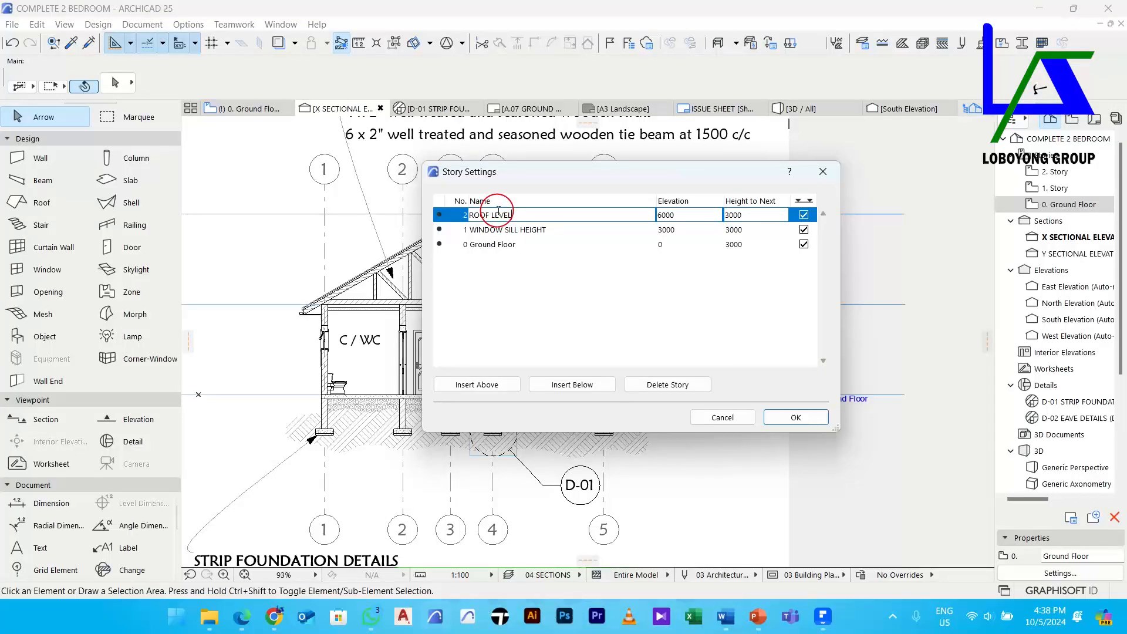
Set the WINDOW SILL HEIGHT elevation to 1000 and the ROOF LEVEL elevation to 3000, and apply the story settings
{"action": "left_click", "coordinate": [678, 233]}
{"action": "left_click", "coordinate": [678, 233]}
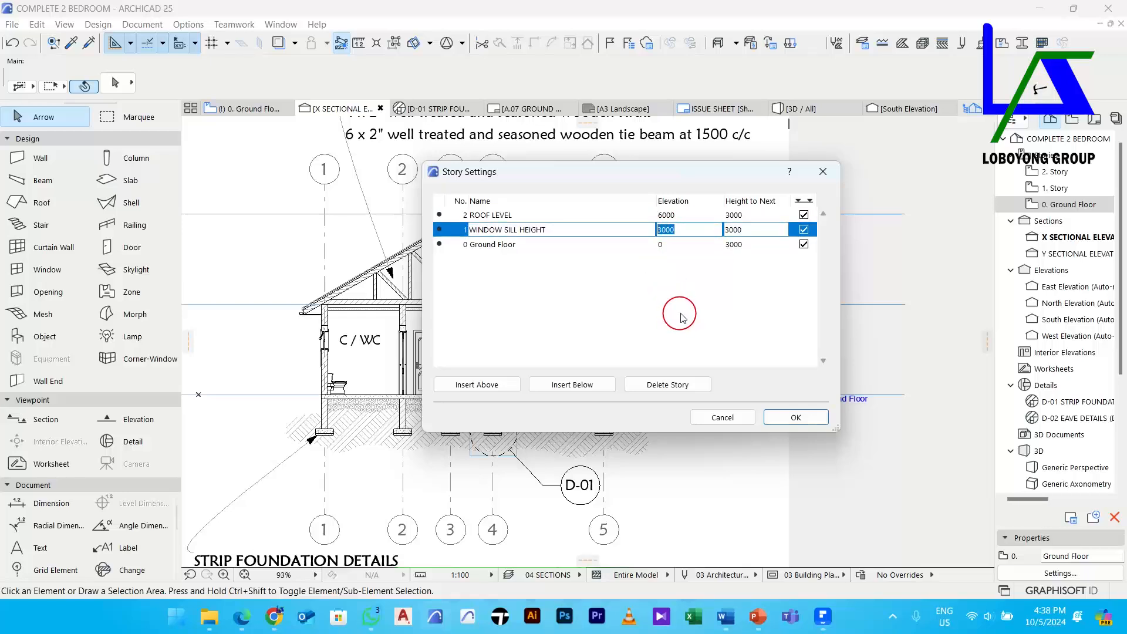
{"action": "type", "text": "1000"}
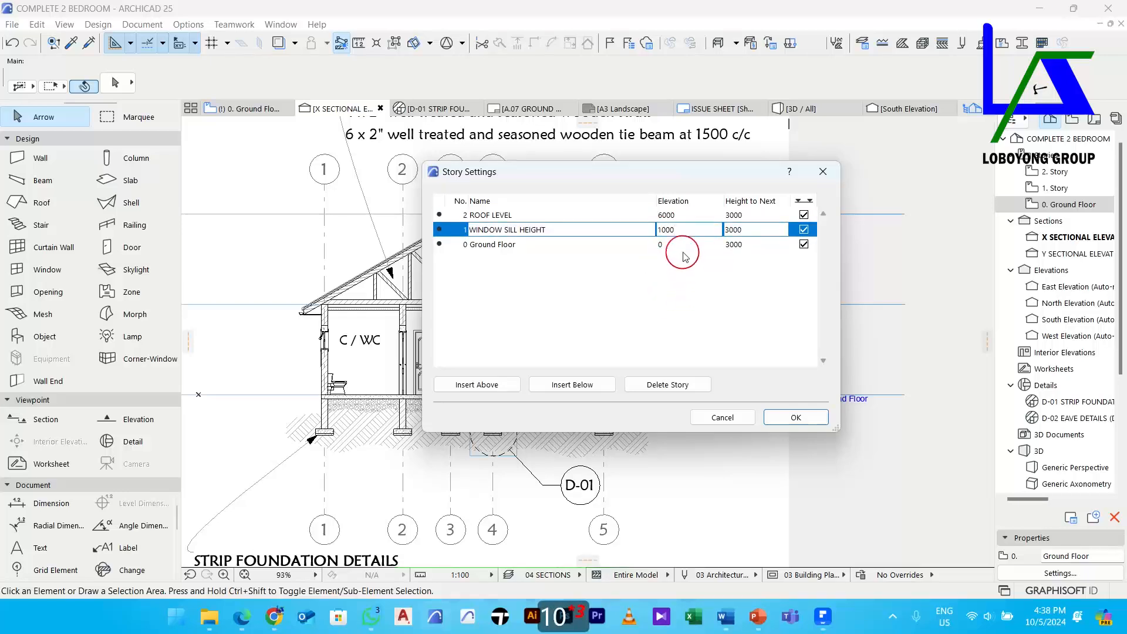
{"action": "left_click", "coordinate": [685, 215]}
{"action": "type", "text": "3000"}
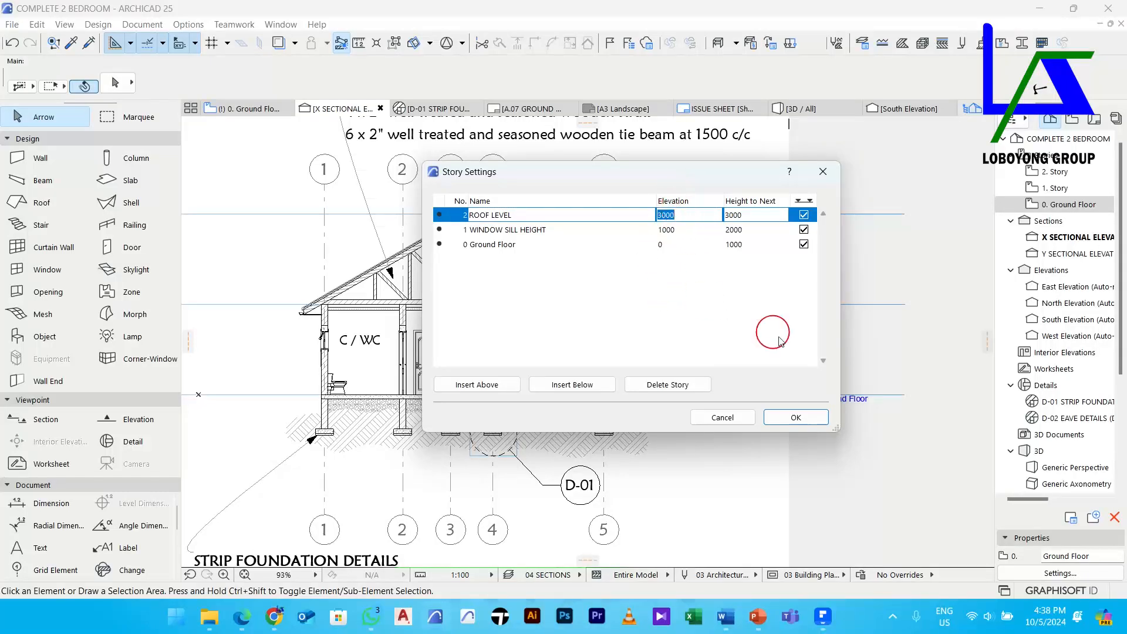
{"action": "left_click", "coordinate": [811, 424]}
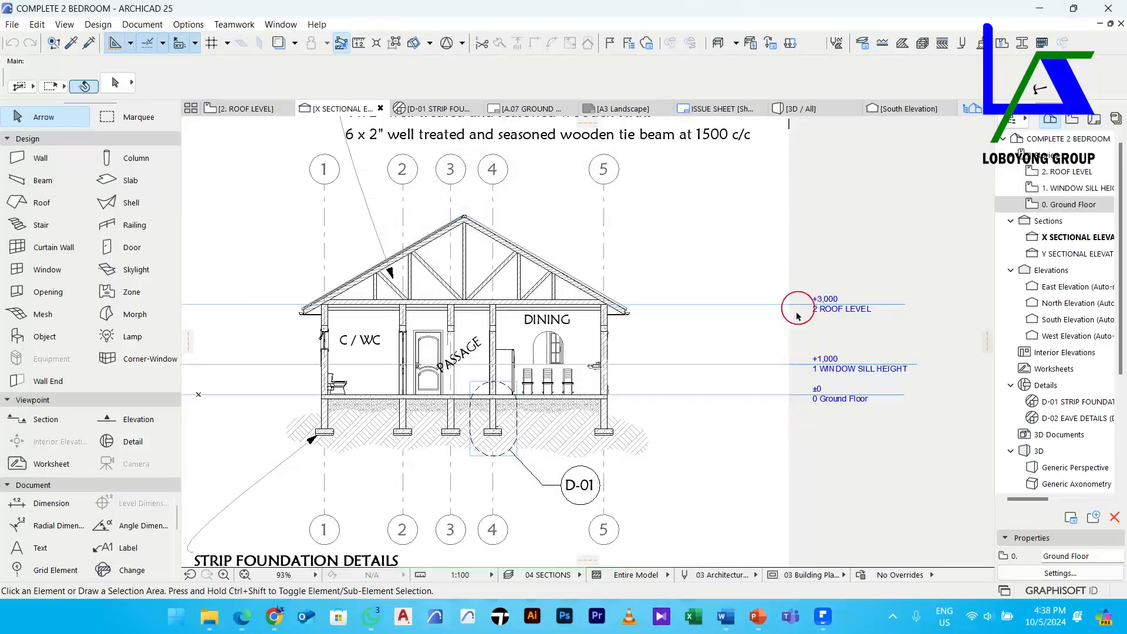
Set the default dimension to the elevation type, with pen 1 for both its marker and witness line
{"action": "middle_click_drag", "start_coordinate": [755, 352], "coordinate": [720, 338]}
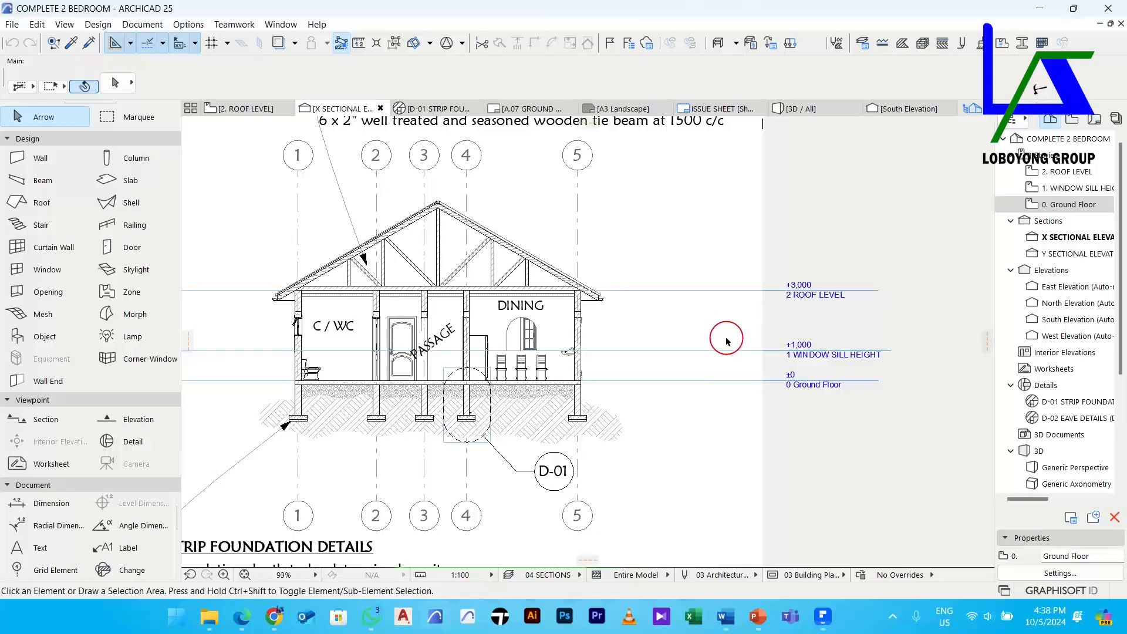
{"action": "left_click", "coordinate": [51, 503]}
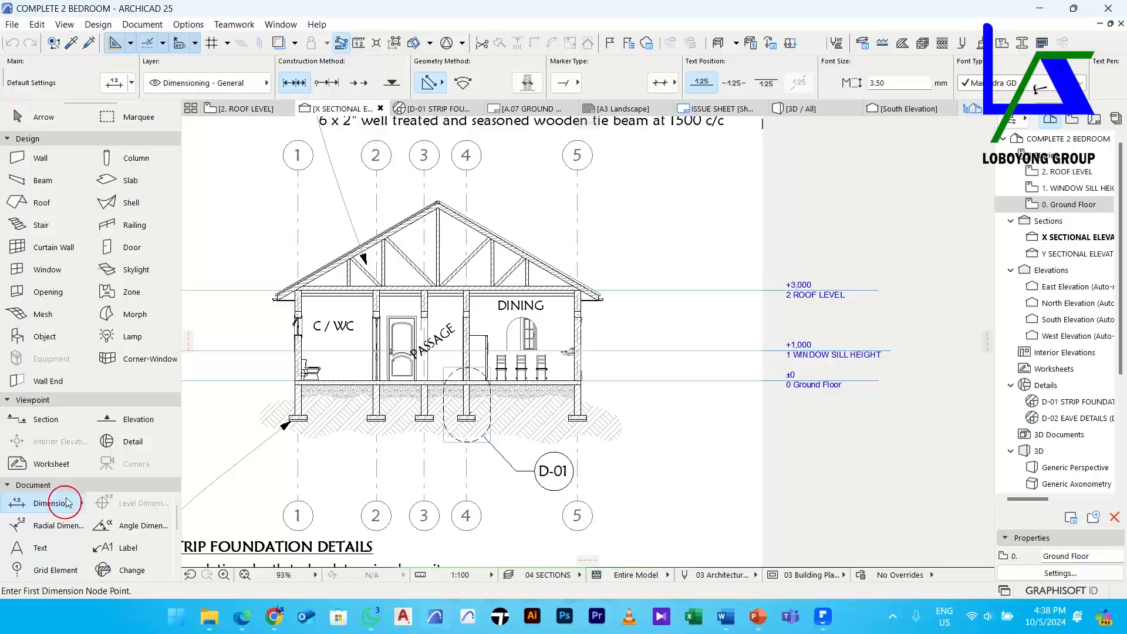
{"action": "left_click", "coordinate": [125, 88]}
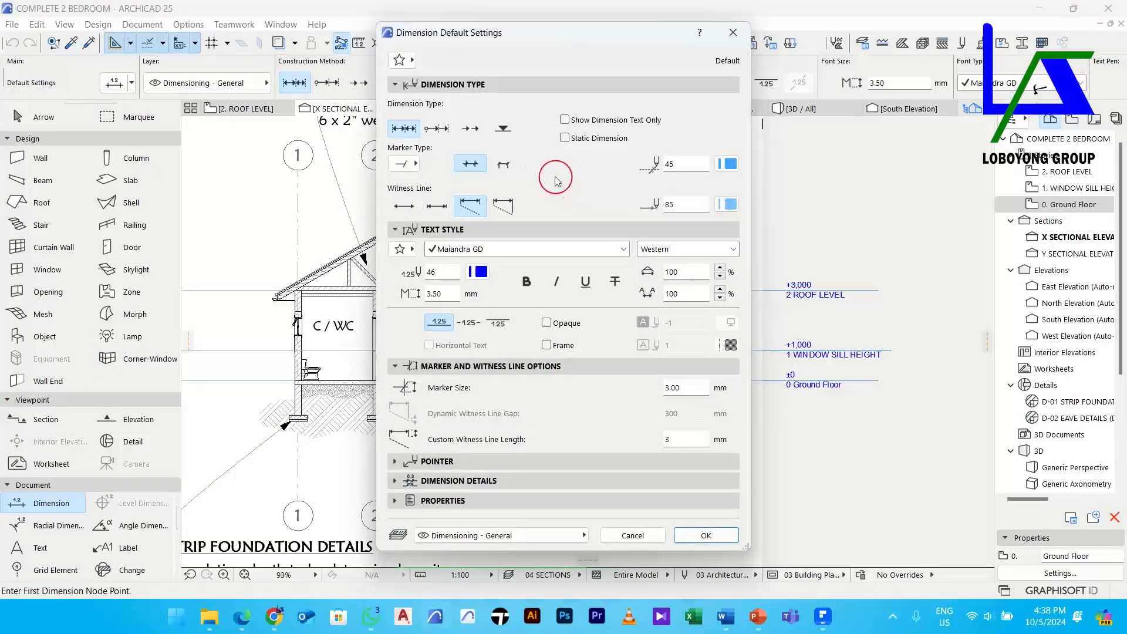
{"action": "left_click", "coordinate": [500, 128]}
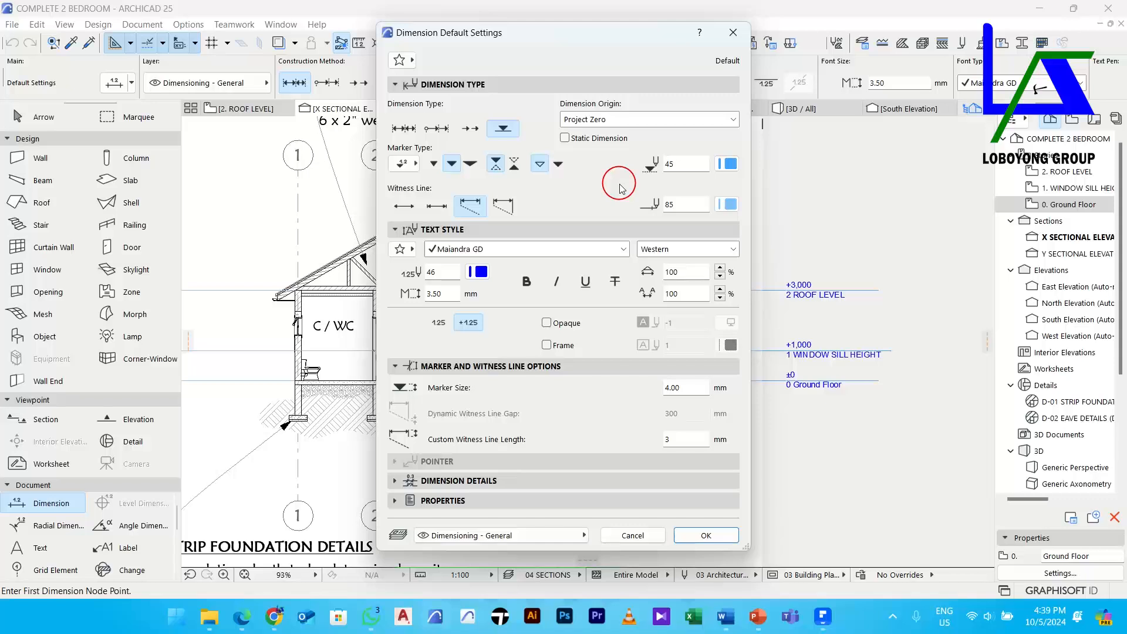
{"action": "left_click", "coordinate": [728, 164]}
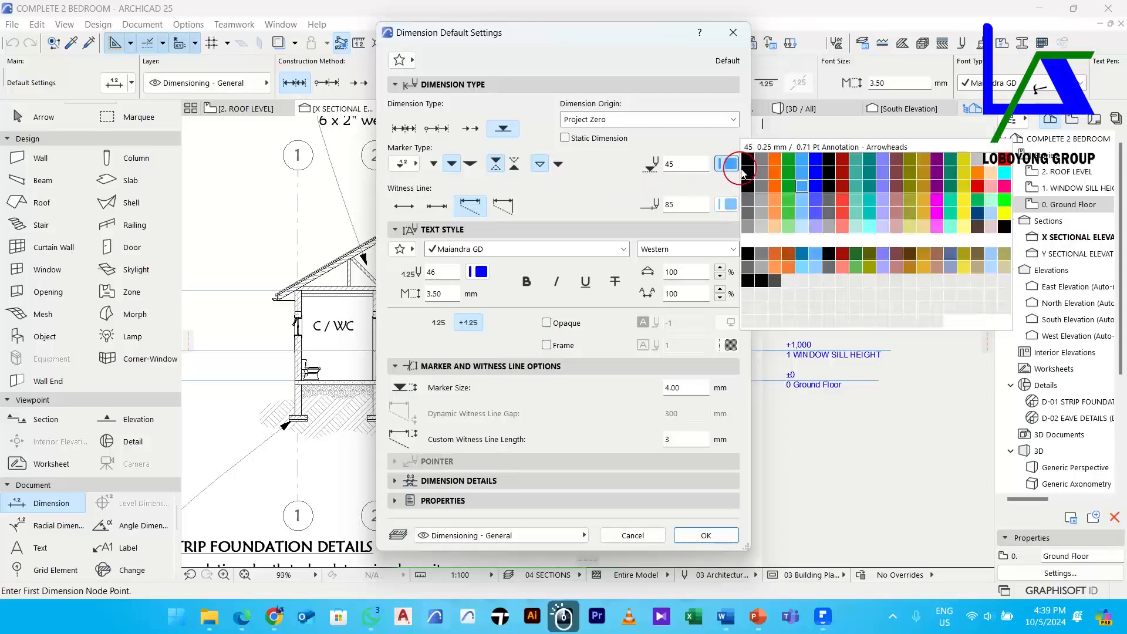
{"action": "left_click", "coordinate": [747, 162]}
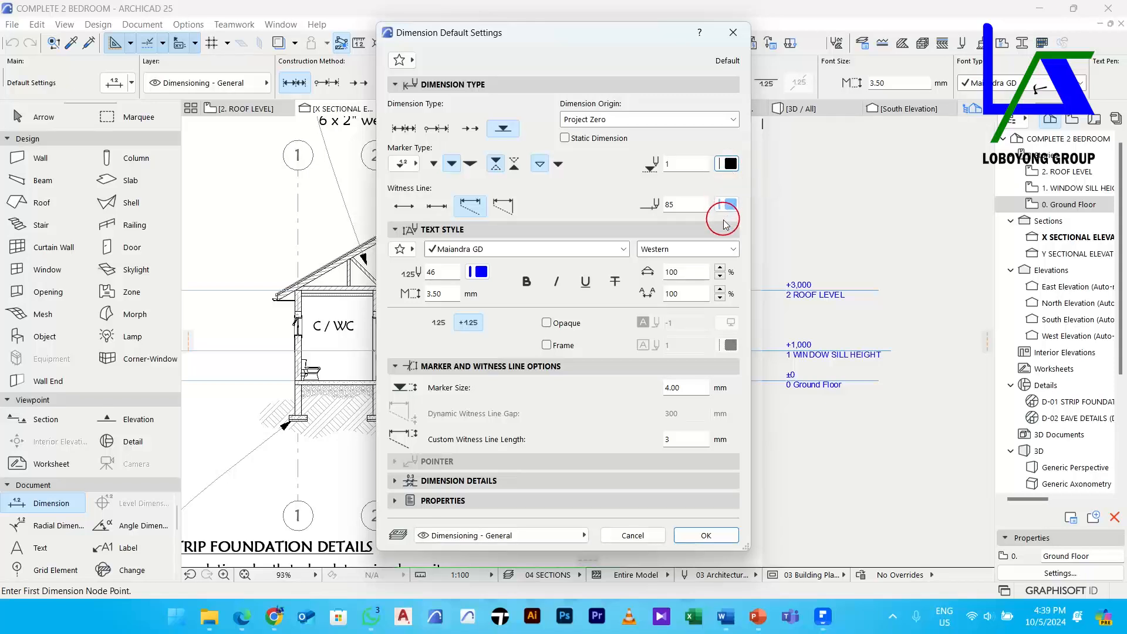
{"action": "left_click", "coordinate": [725, 215]}
{"action": "left_click", "coordinate": [747, 204]}
Give the default elevation dimension text pen 183 and a 3 mm marker size, and apply the settings
{"action": "left_click", "coordinate": [548, 280]}
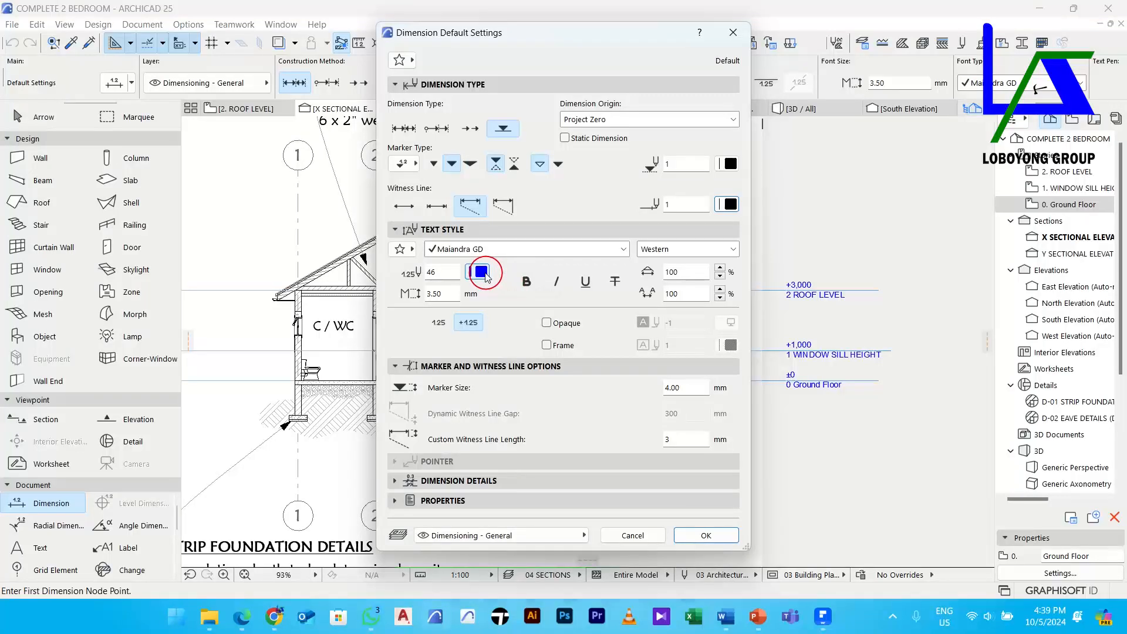
{"action": "left_click", "coordinate": [483, 272]}
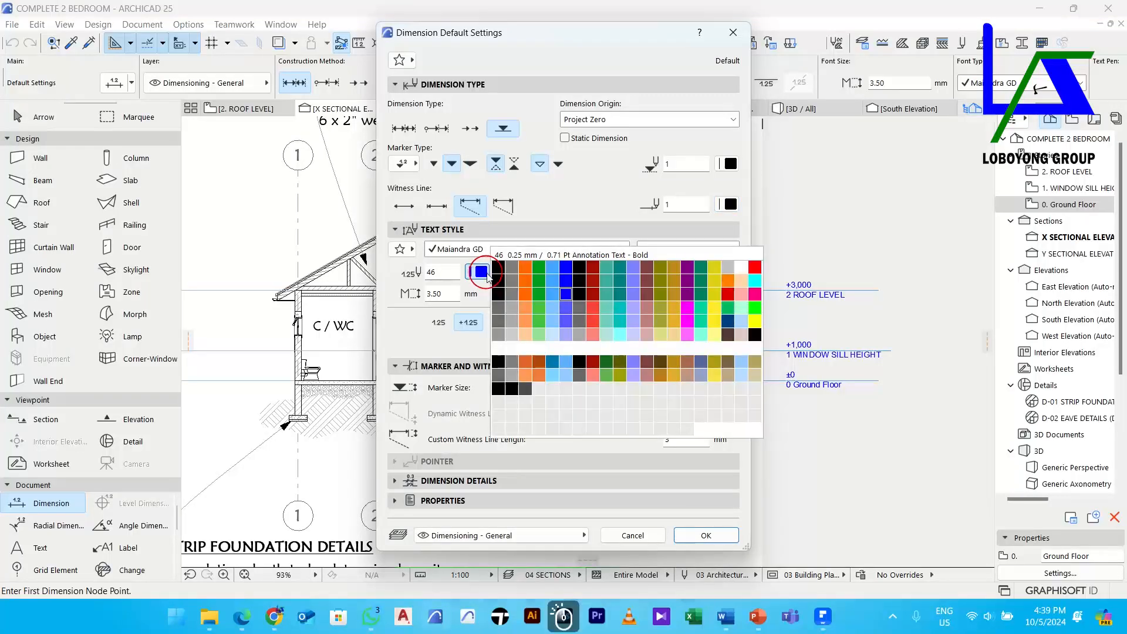
{"action": "left_click", "coordinate": [525, 390]}
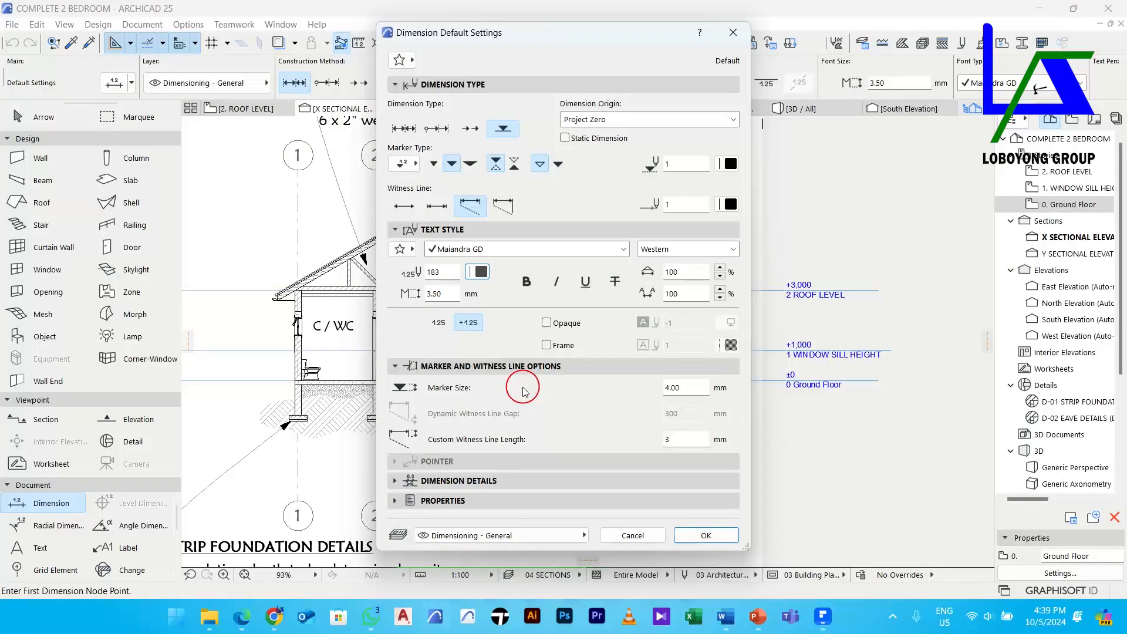
{"action": "left_click", "coordinate": [696, 389]}
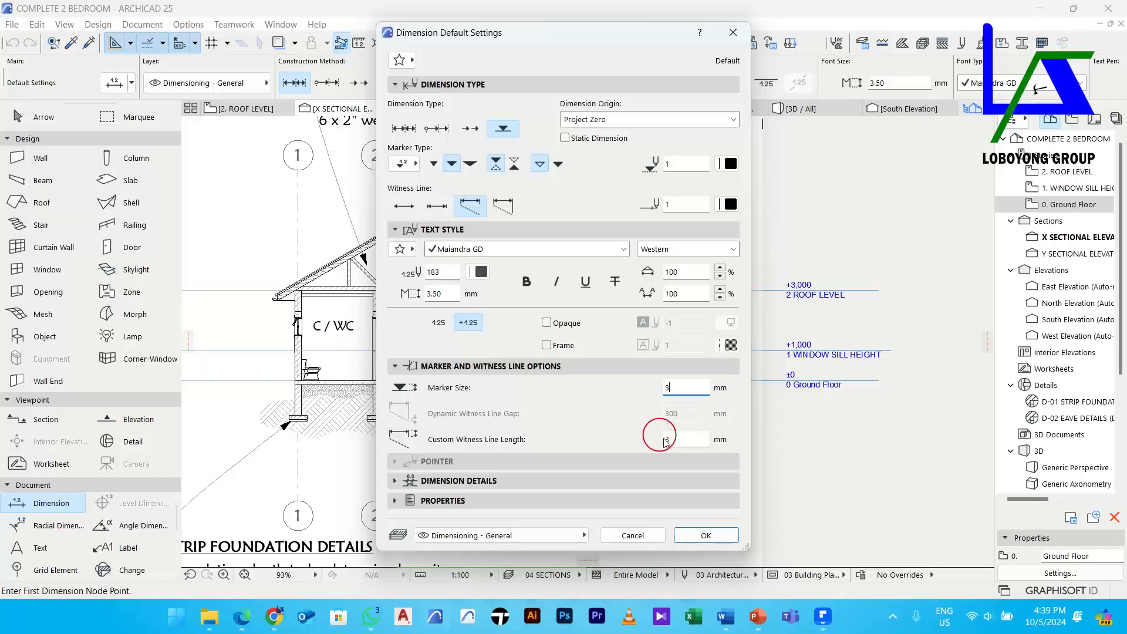
{"action": "left_click", "coordinate": [711, 536]}
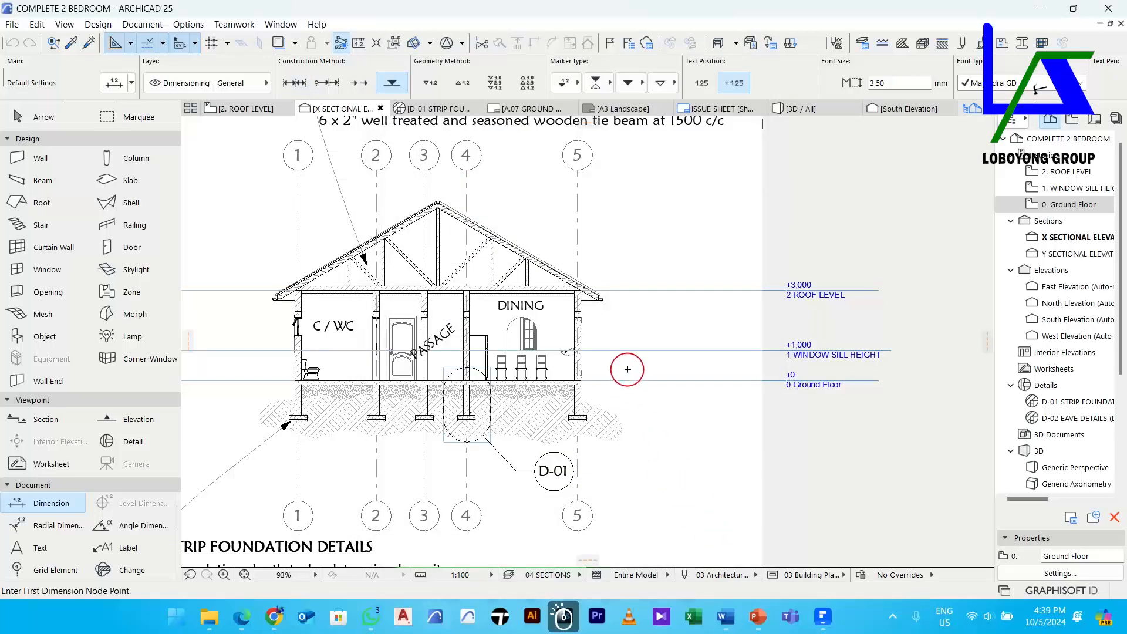
Place elevation dimensions for the roof, window sill and ground floor levels just outside the dining side of the X section
{"action": "left_click", "coordinate": [625, 351]}
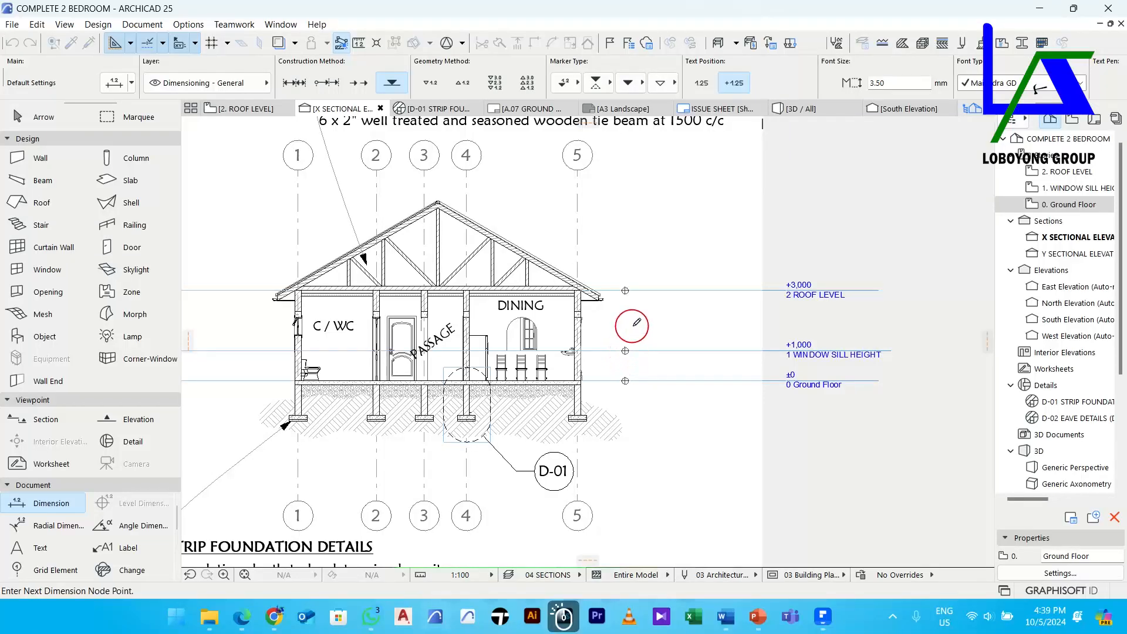
{"action": "right_click", "coordinate": [635, 324]}
{"action": "left_click", "coordinate": [663, 410]}
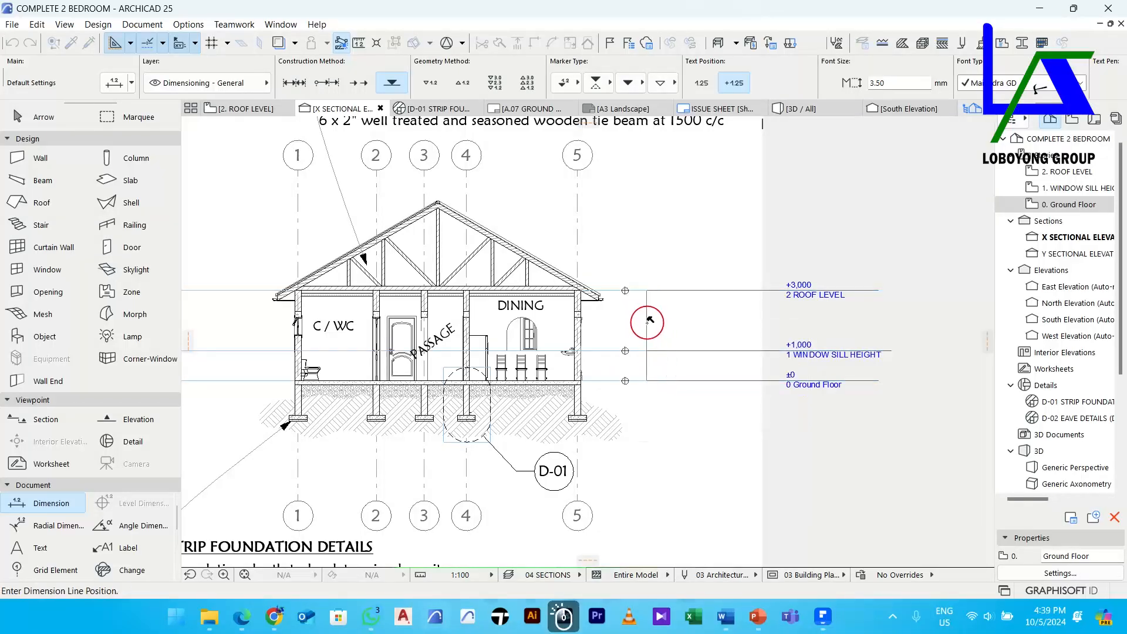
{"action": "left_click", "coordinate": [643, 326]}
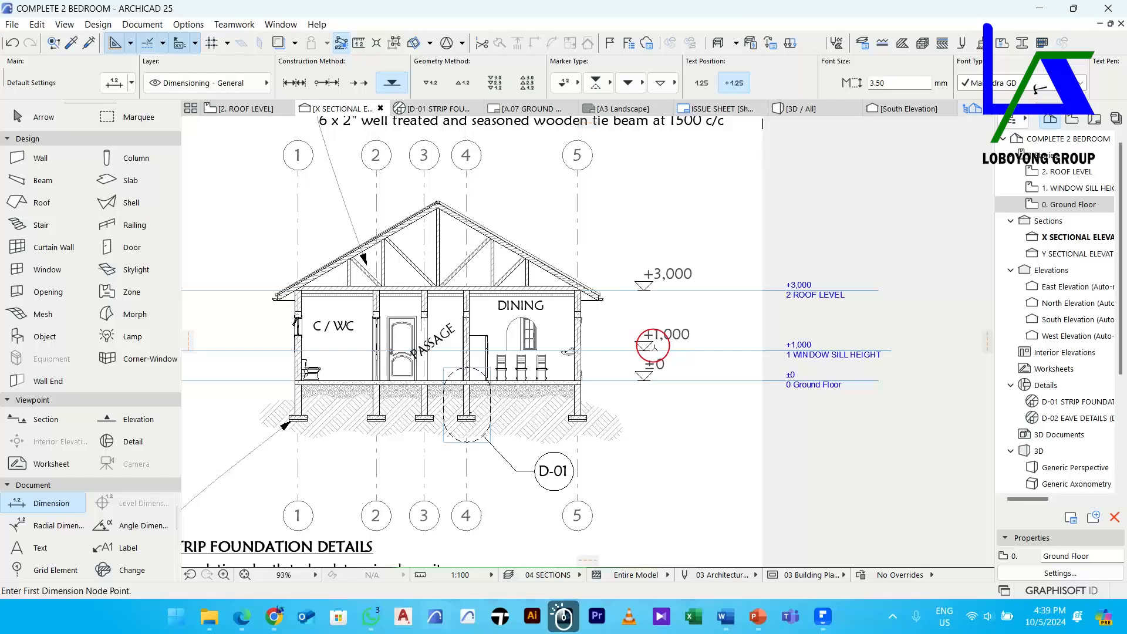
Change the placed elevation dimensions' markers from outlined to solid filled triangles
{"action": "scroll", "coordinate": [675, 322], "scroll_direction": "up", "scroll_amount": 3}
{"action": "key", "text": "Escape"}
{"action": "left_click", "coordinate": [69, 508]}
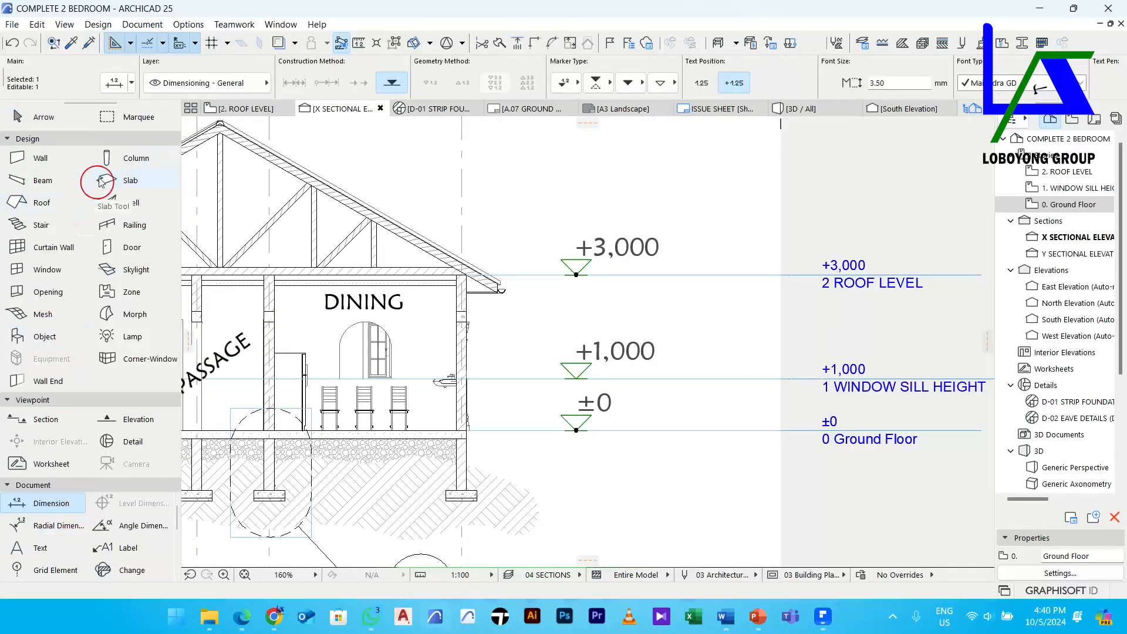
{"action": "left_click", "coordinate": [114, 86]}
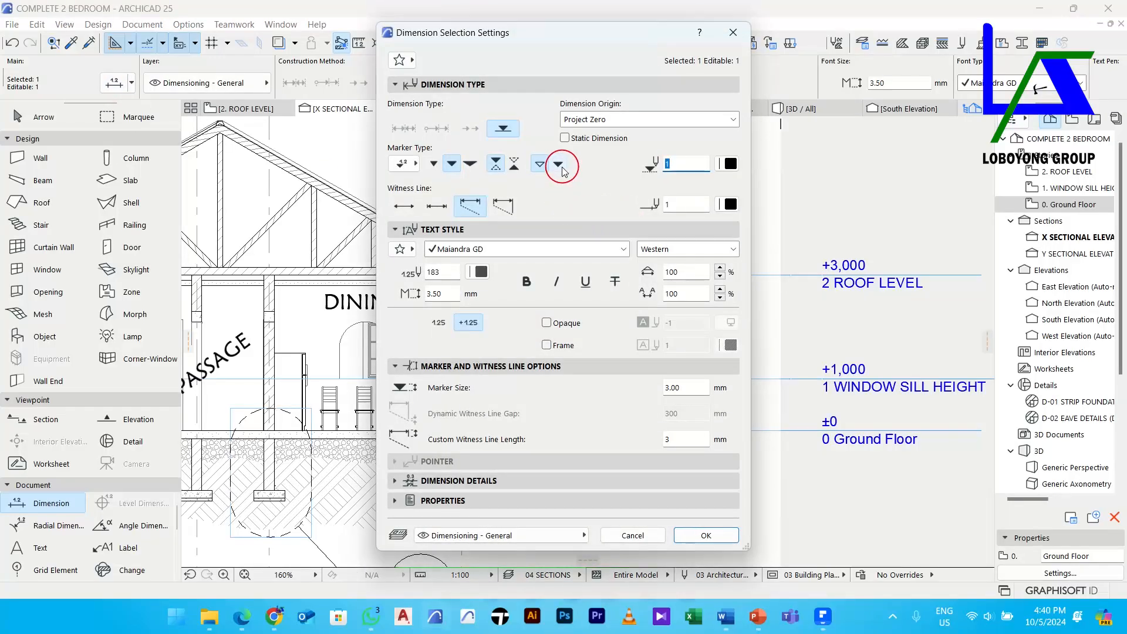
{"action": "left_click", "coordinate": [560, 169]}
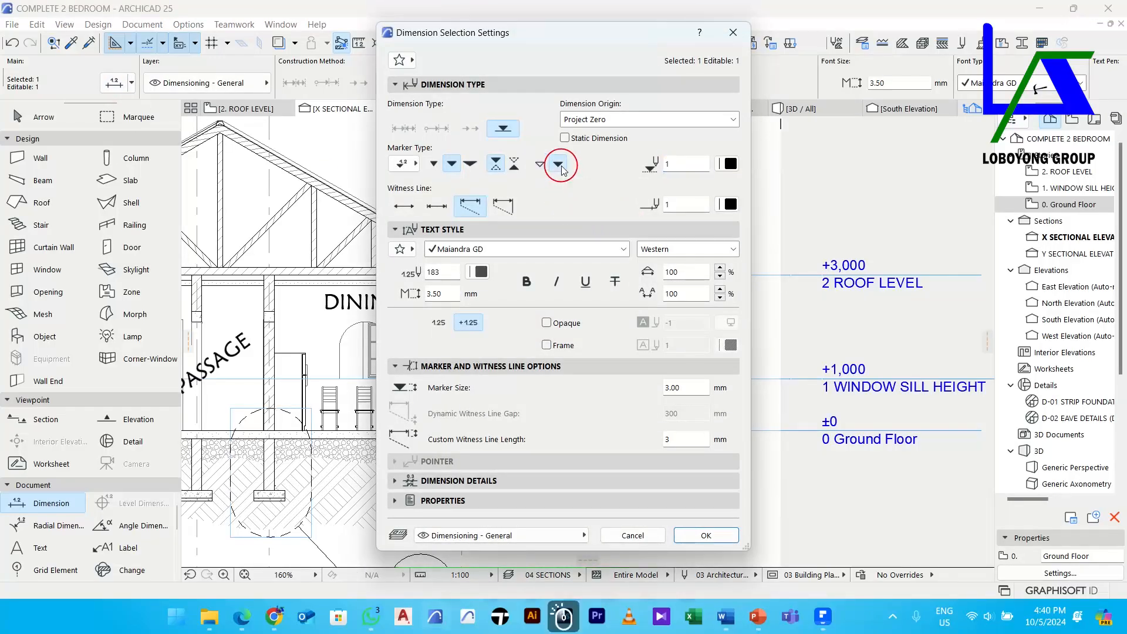
{"action": "left_click", "coordinate": [706, 535]}
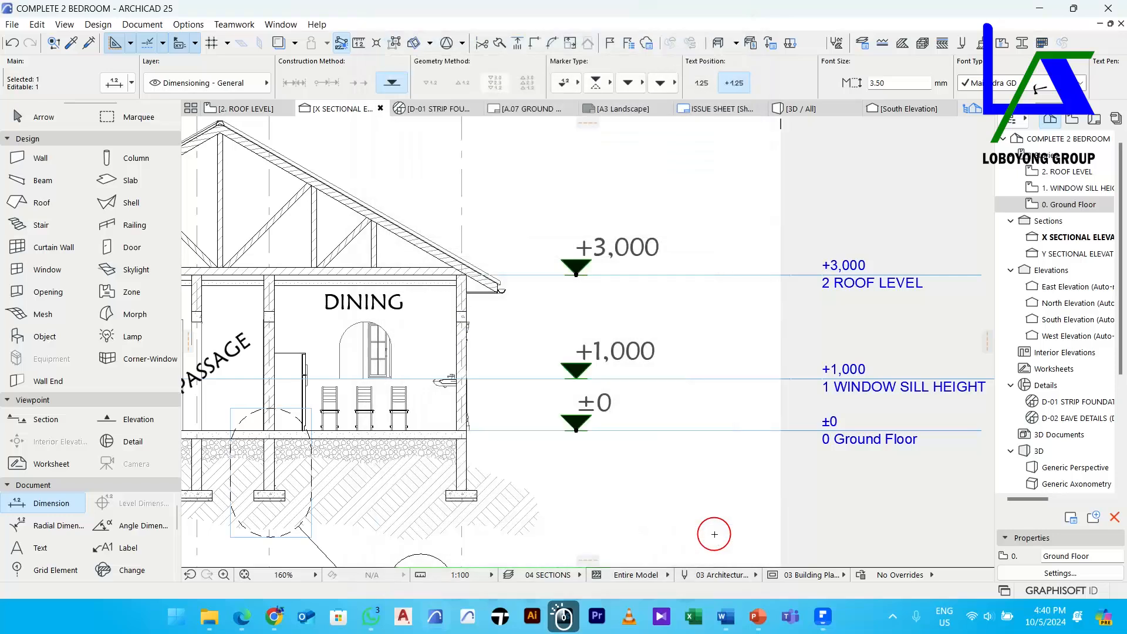
{"action": "key", "text": "Escape"}
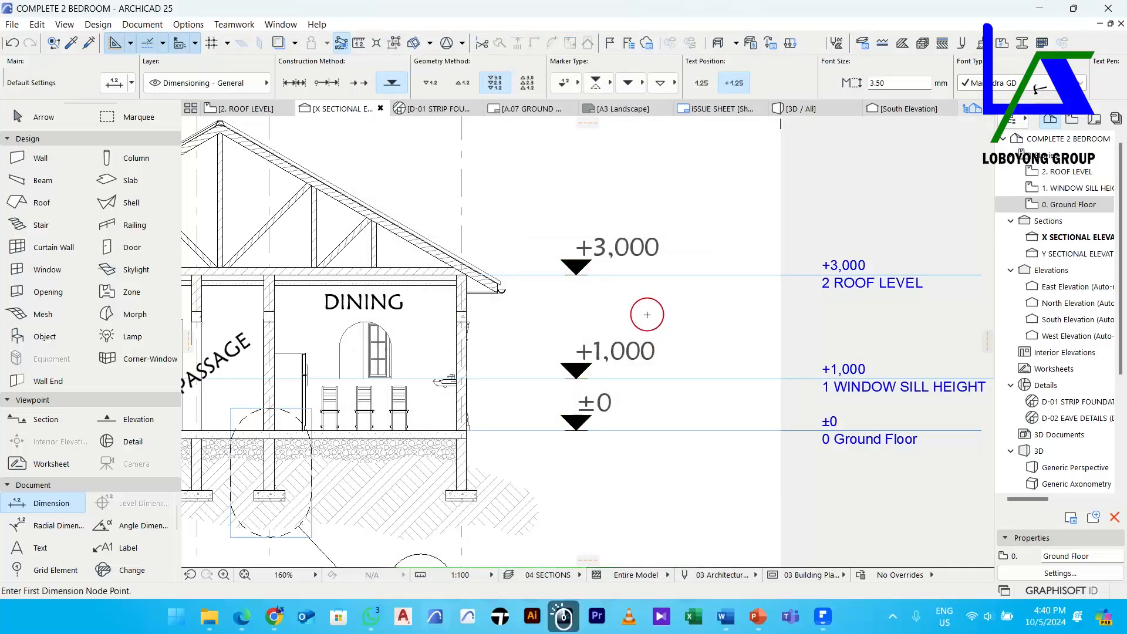
Hide the story levels in the X sectional elevation
{"action": "scroll", "coordinate": [598, 320], "scroll_direction": "down", "scroll_amount": 5}
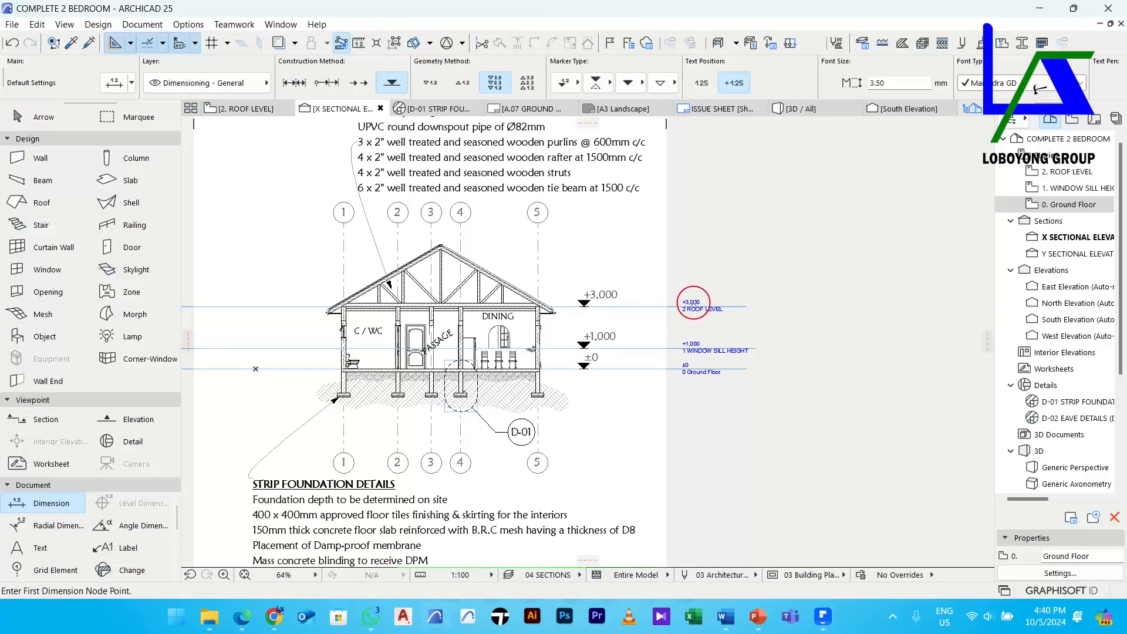
{"action": "right_click", "coordinate": [693, 304]}
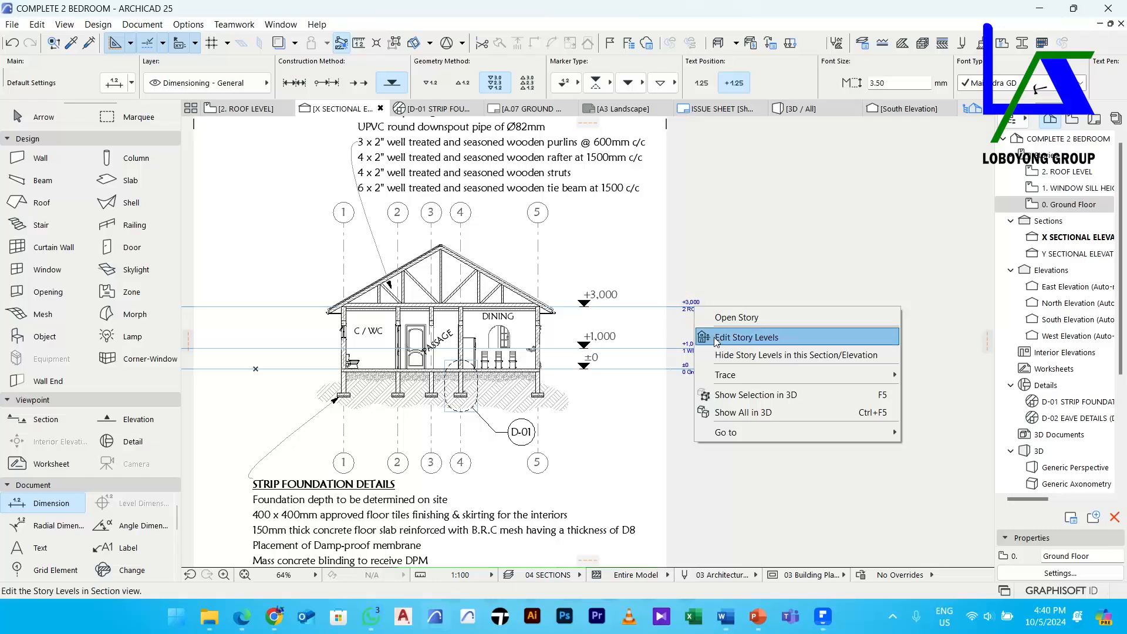
{"action": "left_click", "coordinate": [772, 355]}
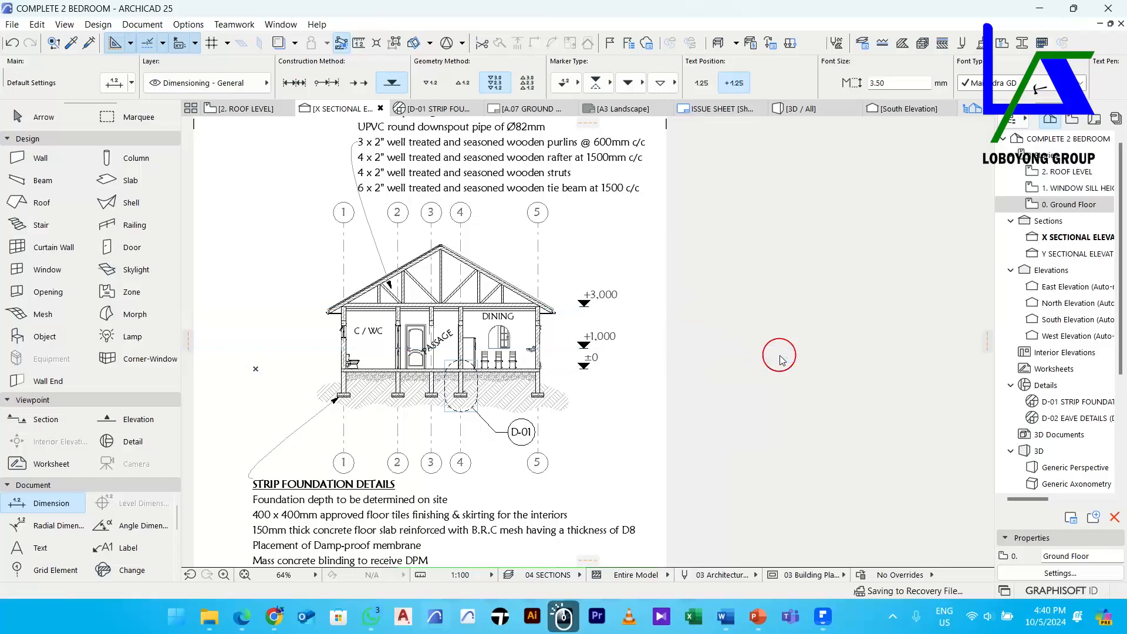
Set up the Polyline tool with pen 1 and the Hidden line type
{"action": "scroll", "coordinate": [641, 340], "scroll_direction": "up", "scroll_amount": 3}
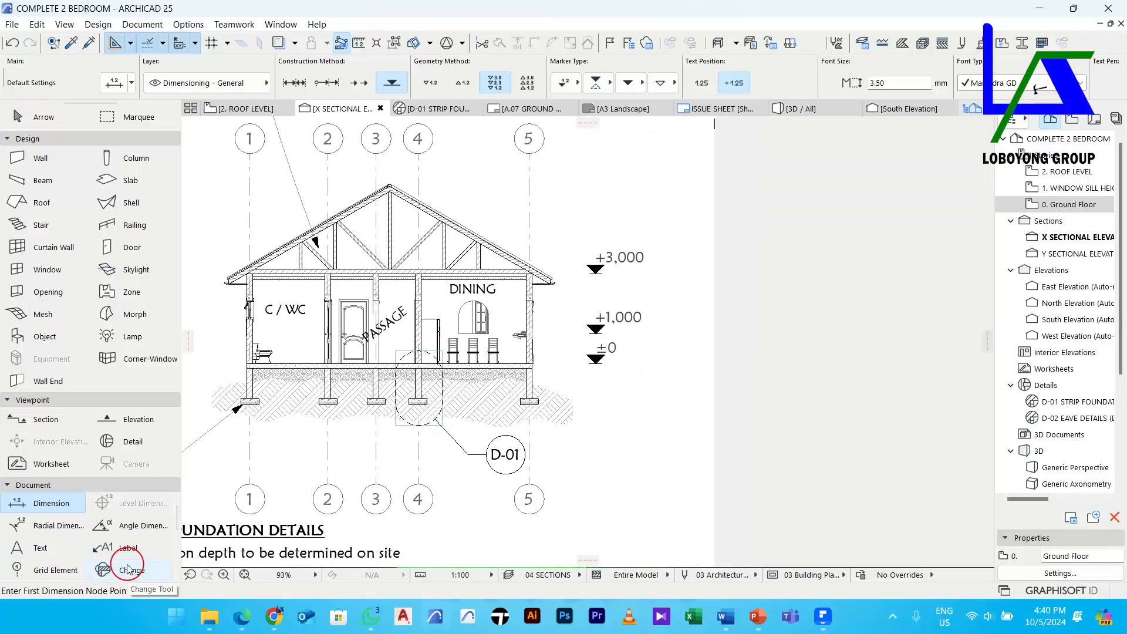
{"action": "scroll", "coordinate": [131, 555], "scroll_direction": "down", "scroll_amount": 3}
{"action": "left_click", "coordinate": [136, 525]}
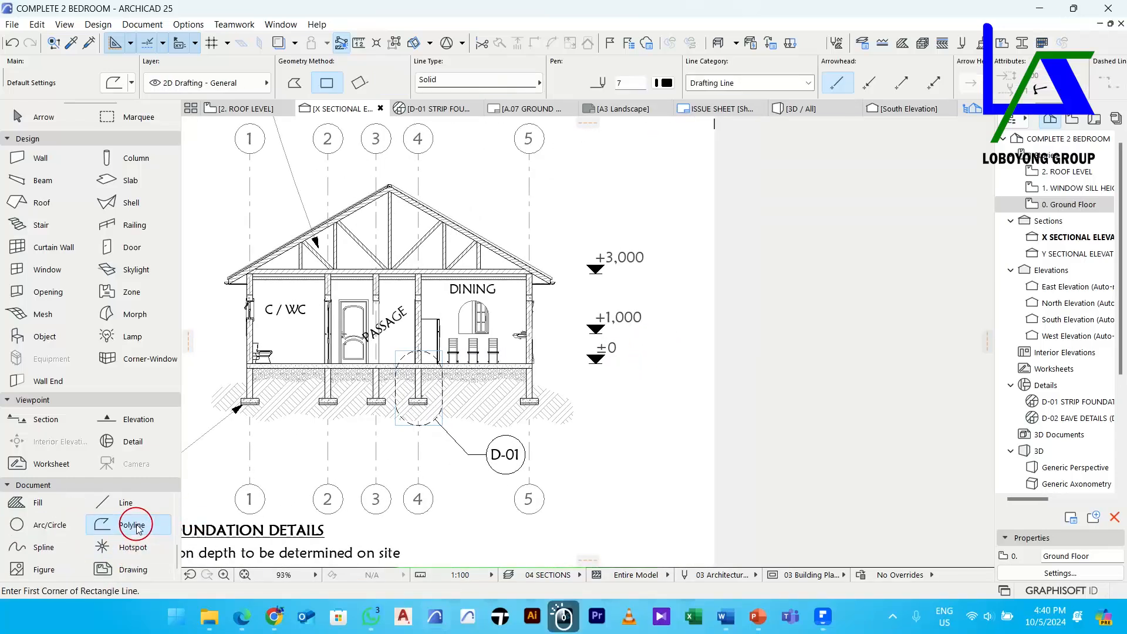
{"action": "scroll", "coordinate": [594, 258], "scroll_direction": "up", "scroll_amount": 1}
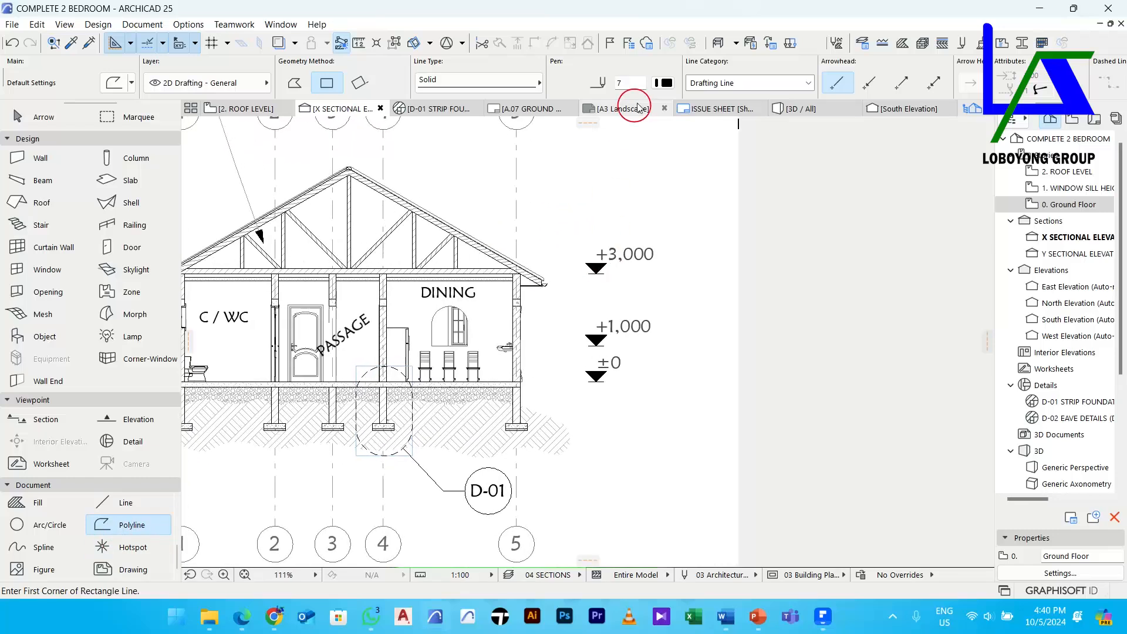
{"action": "left_click", "coordinate": [663, 83]}
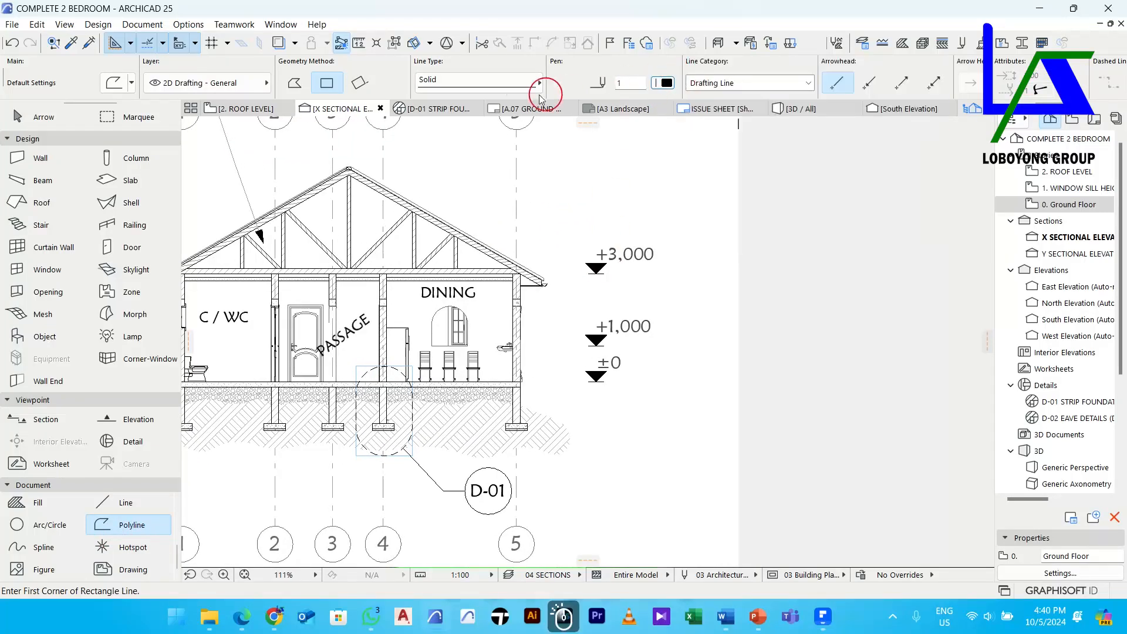
{"action": "left_click", "coordinate": [528, 83]}
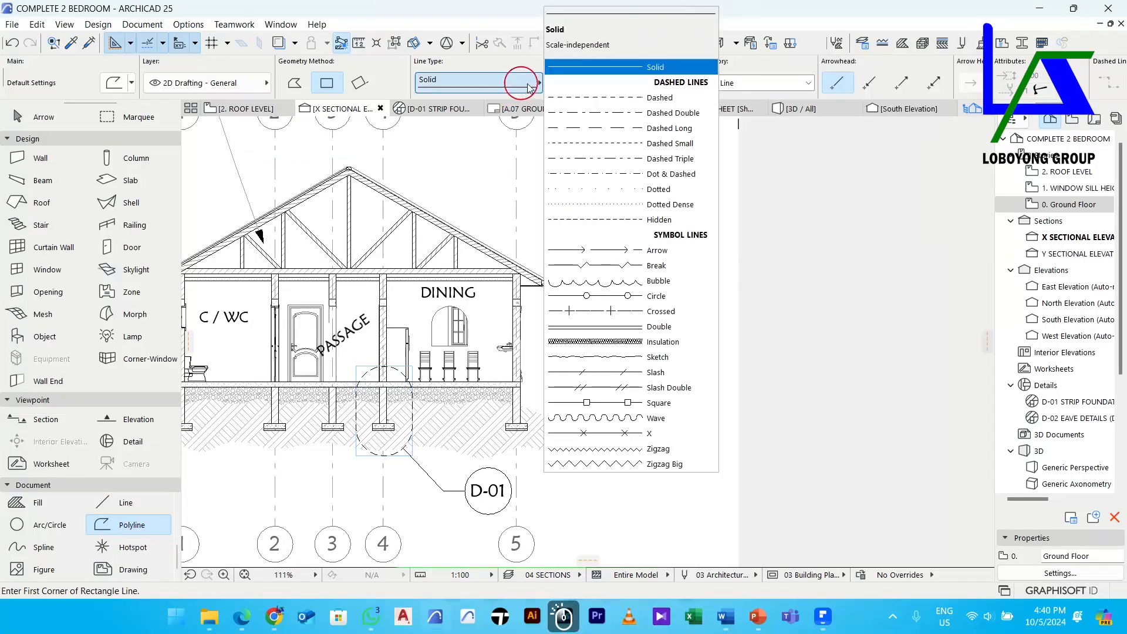
{"action": "left_click", "coordinate": [673, 219]}
Draw a short horizontal polyline from the tip of the +3,000 level marker towards the eave
{"action": "scroll", "coordinate": [594, 270], "scroll_direction": "up", "scroll_amount": 4}
{"action": "left_click", "coordinate": [590, 276]}
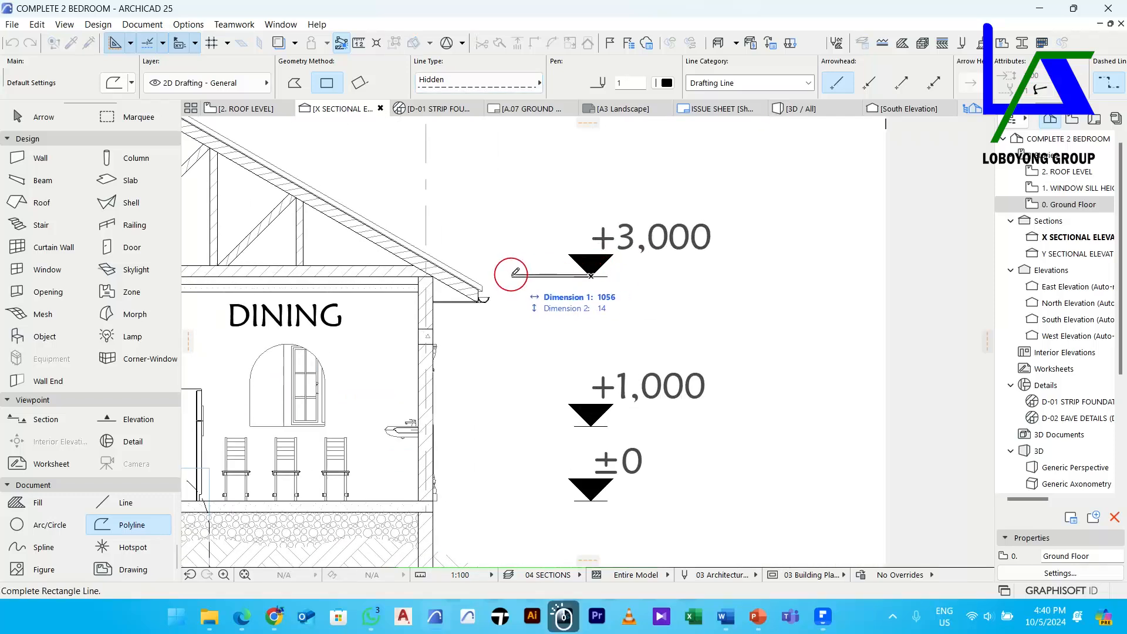
{"action": "left_click", "coordinate": [295, 82]}
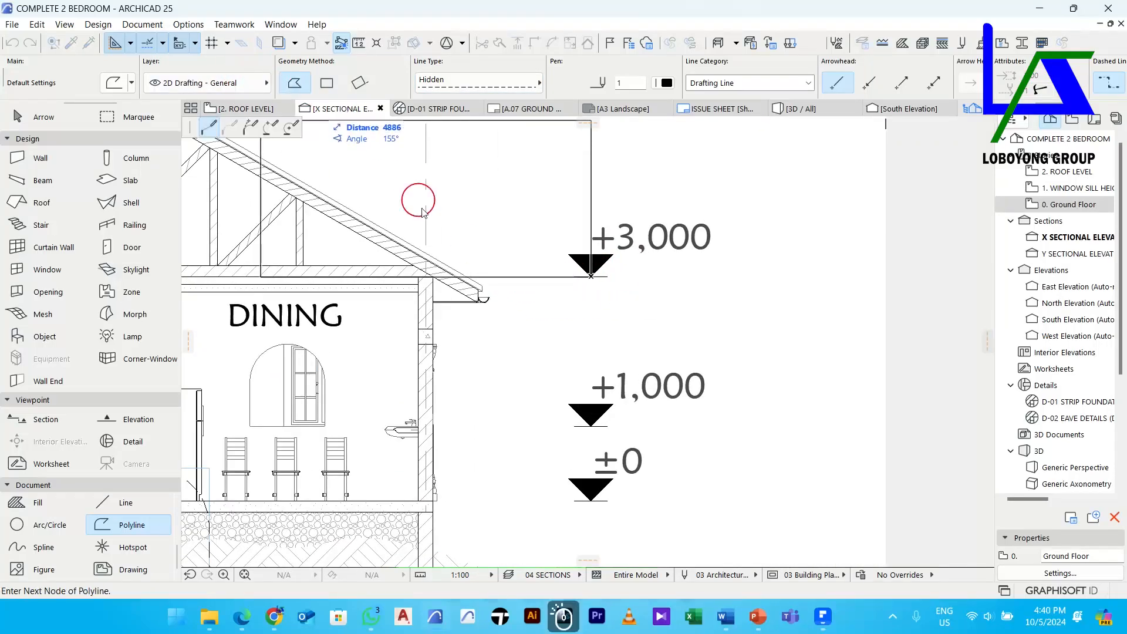
{"action": "double_click", "coordinate": [509, 276]}
{"action": "key", "text": "Escape"}
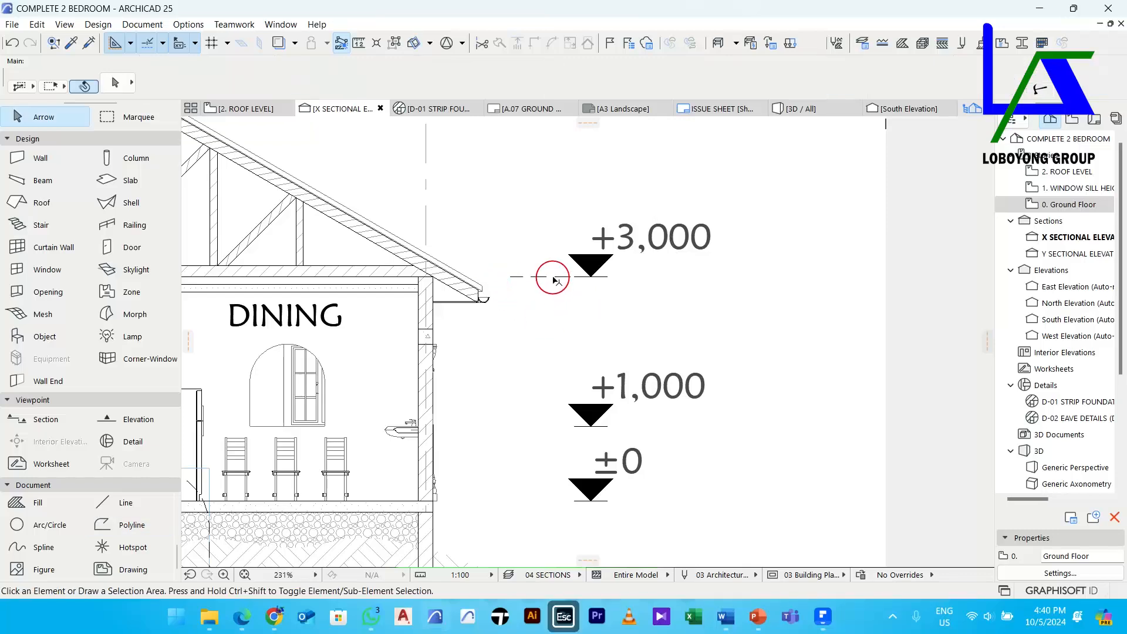
Copy the hidden line from the +3,000 marker down to the tip of the +1,000 marker
{"action": "left_click", "coordinate": [551, 277]}
{"action": "scroll", "coordinate": [551, 288], "scroll_direction": "down", "scroll_amount": 3}
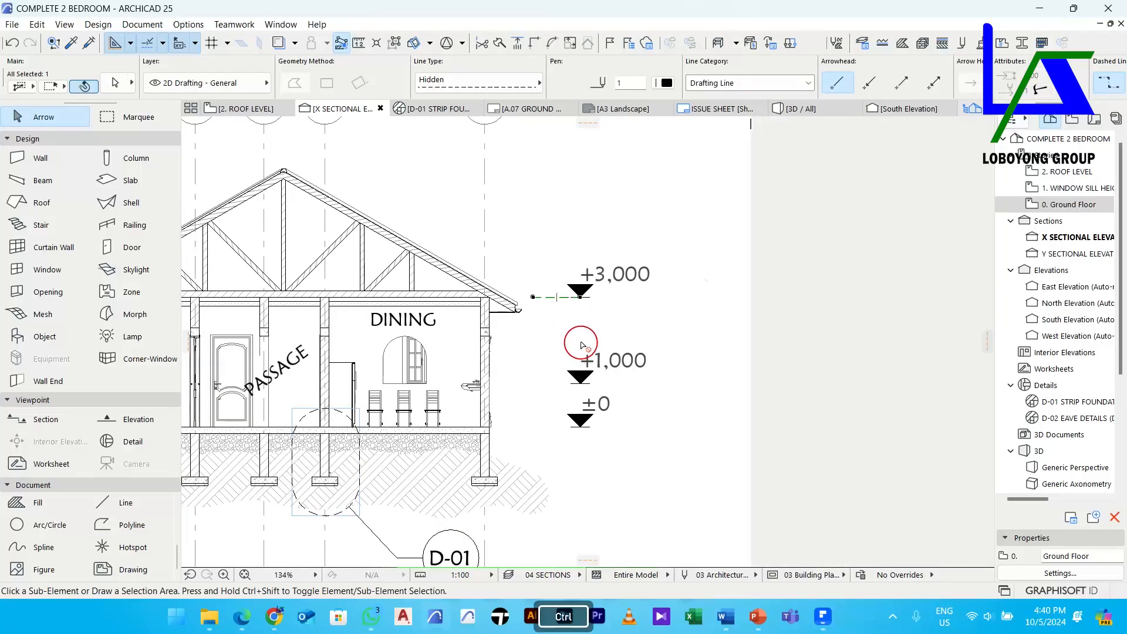
{"action": "key", "text": "ctrl+shift+d"}
{"action": "scroll", "coordinate": [586, 333], "scroll_direction": "up", "scroll_amount": 2}
{"action": "left_click", "coordinate": [578, 289]}
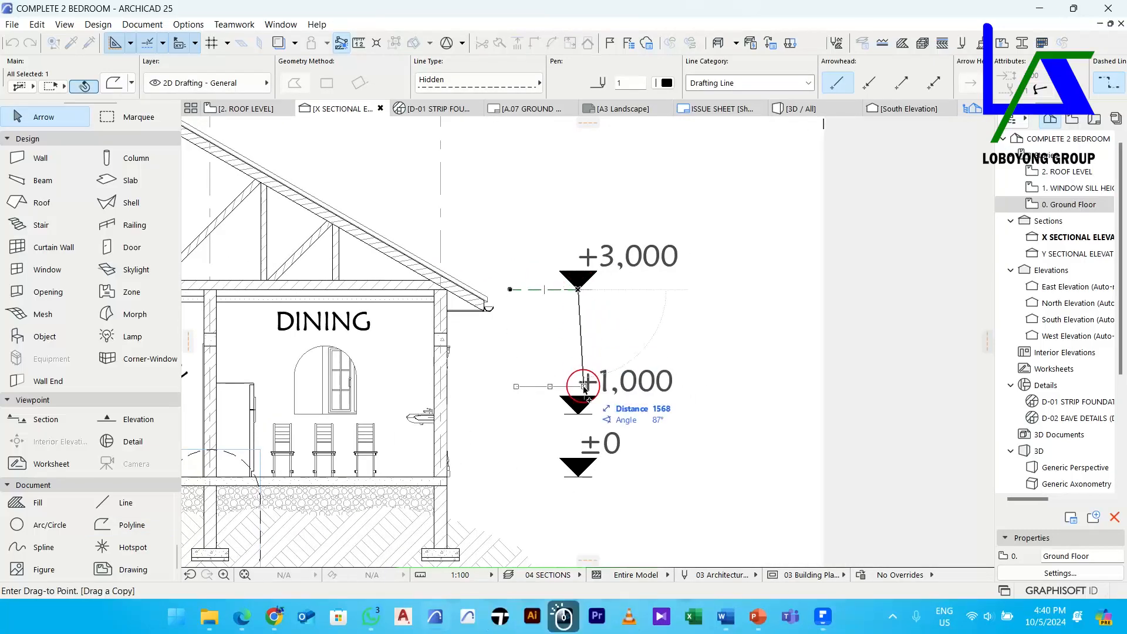
{"action": "left_click", "coordinate": [578, 406]}
Copy the hidden line from the +1,000 marker to the tip of the ±0 marker and select the new copy
{"action": "middle_click_drag", "start_coordinate": [577, 410], "coordinate": [574, 315]}
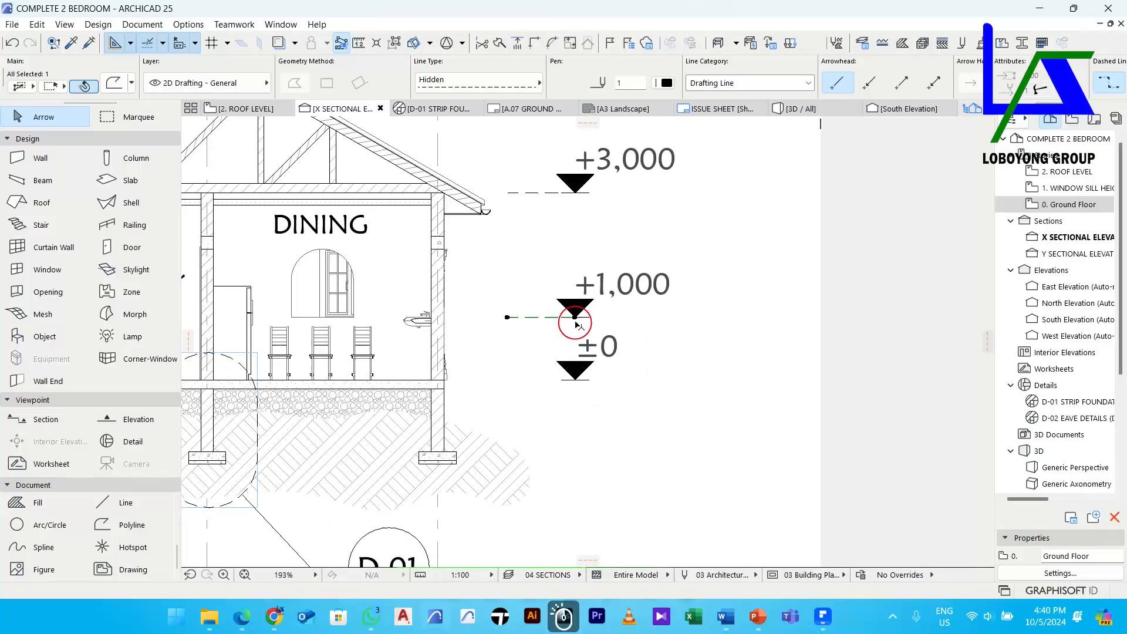
{"action": "key", "text": "ctrl+shift+d"}
{"action": "left_click", "coordinate": [575, 317]}
{"action": "left_click", "coordinate": [575, 379]}
{"action": "left_click", "coordinate": [617, 384]}
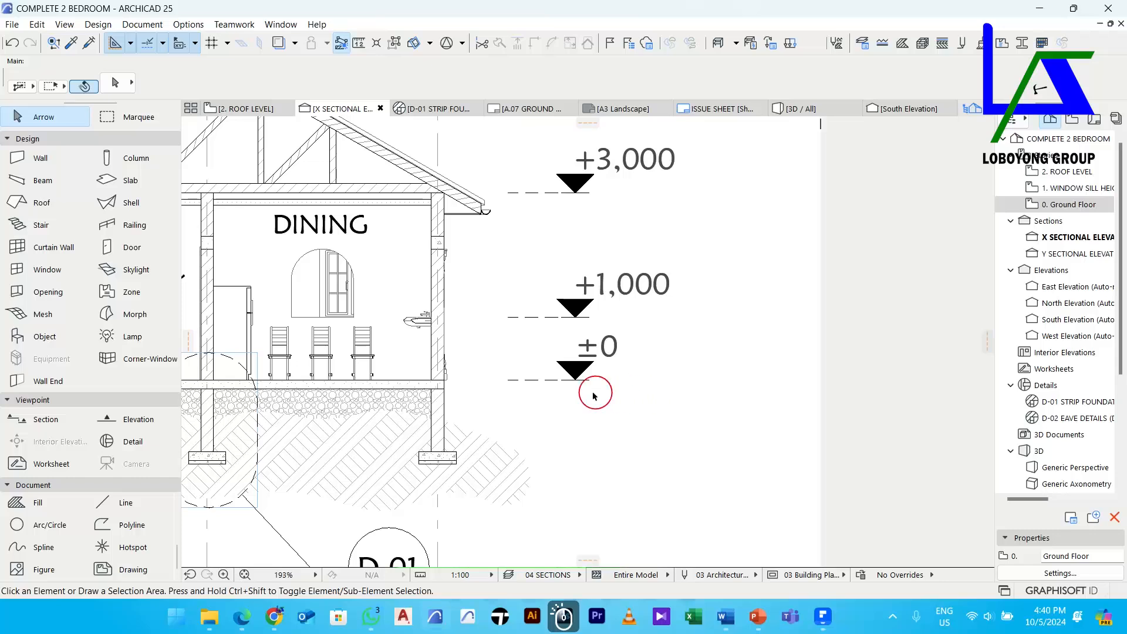
{"action": "left_click", "coordinate": [546, 381]}
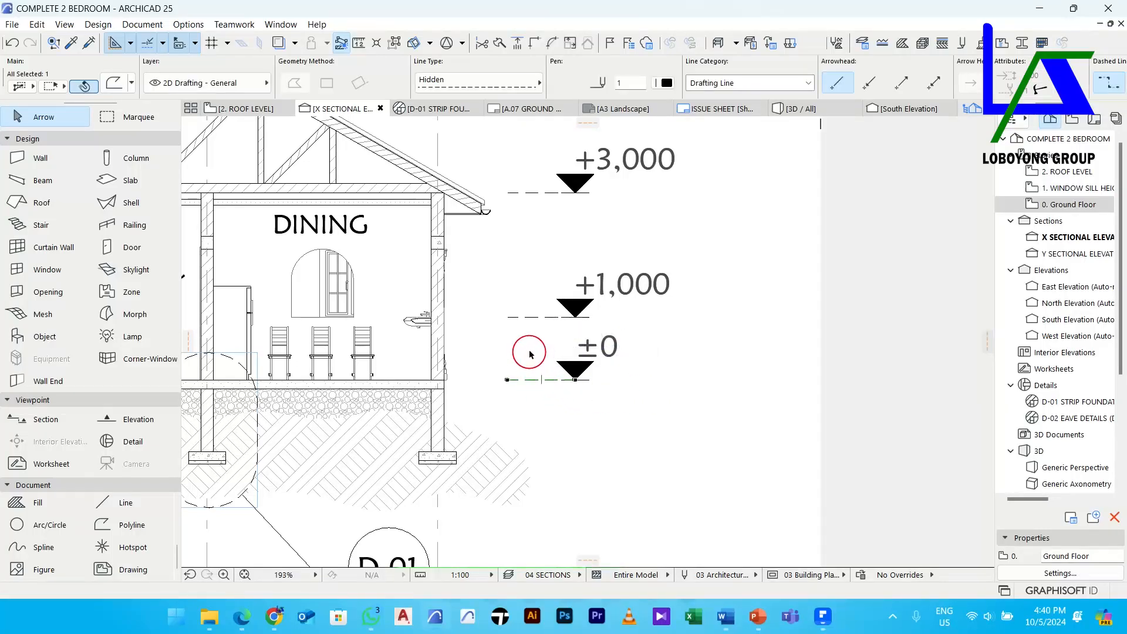
Group the hidden lines of the +3,000, +1,000 and ±0 level markers in the X section
{"action": "left_click", "coordinate": [528, 317], "text": "shift"}
{"action": "left_click", "coordinate": [532, 193], "text": "shift"}
{"action": "scroll", "coordinate": [537, 229], "scroll_direction": "down", "scroll_amount": 3}
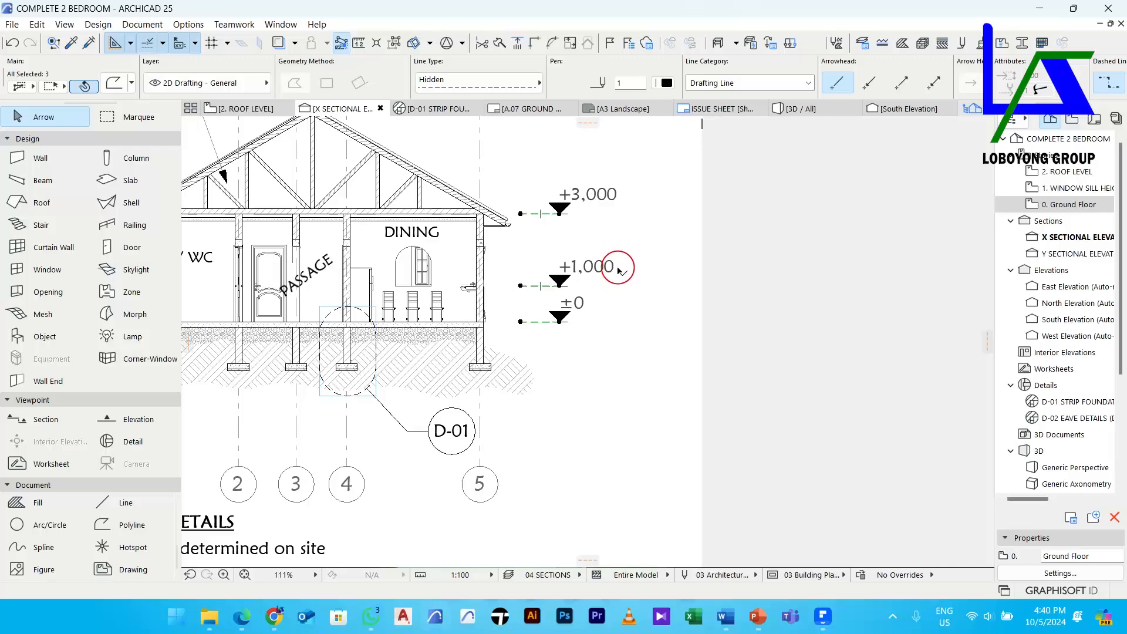
{"action": "left_click", "coordinate": [621, 337]}
{"action": "middle_click_drag", "start_coordinate": [625, 317], "coordinate": [629, 341]}
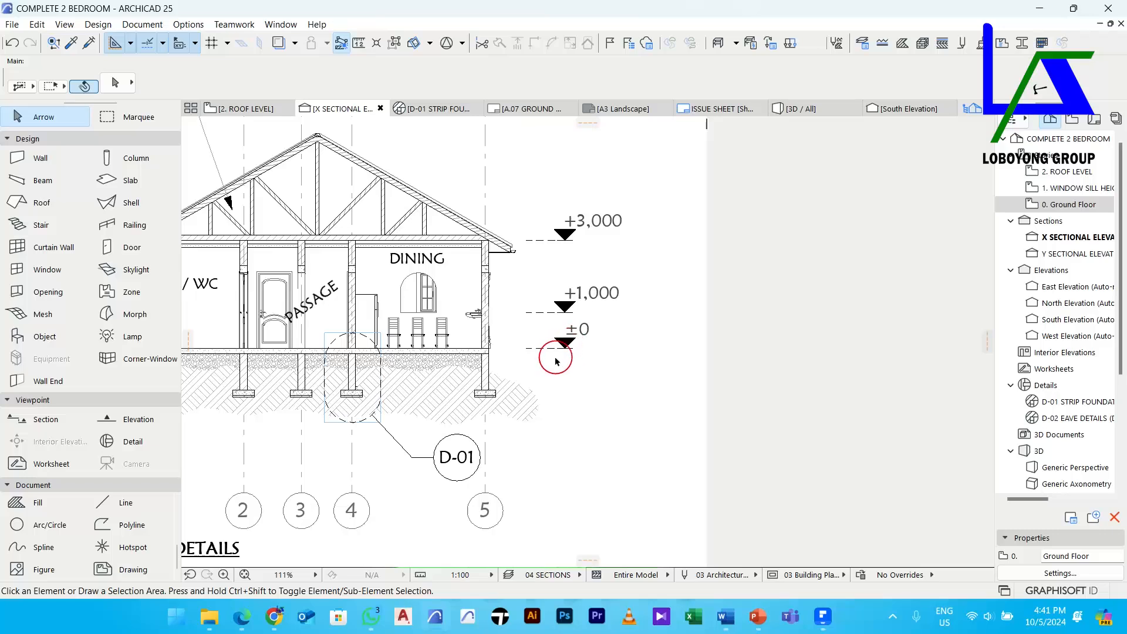
Copy the grouped hidden lines of the level markers and open the Y sectional elevation
{"action": "middle_click_drag", "start_coordinate": [558, 361], "coordinate": [614, 354]}
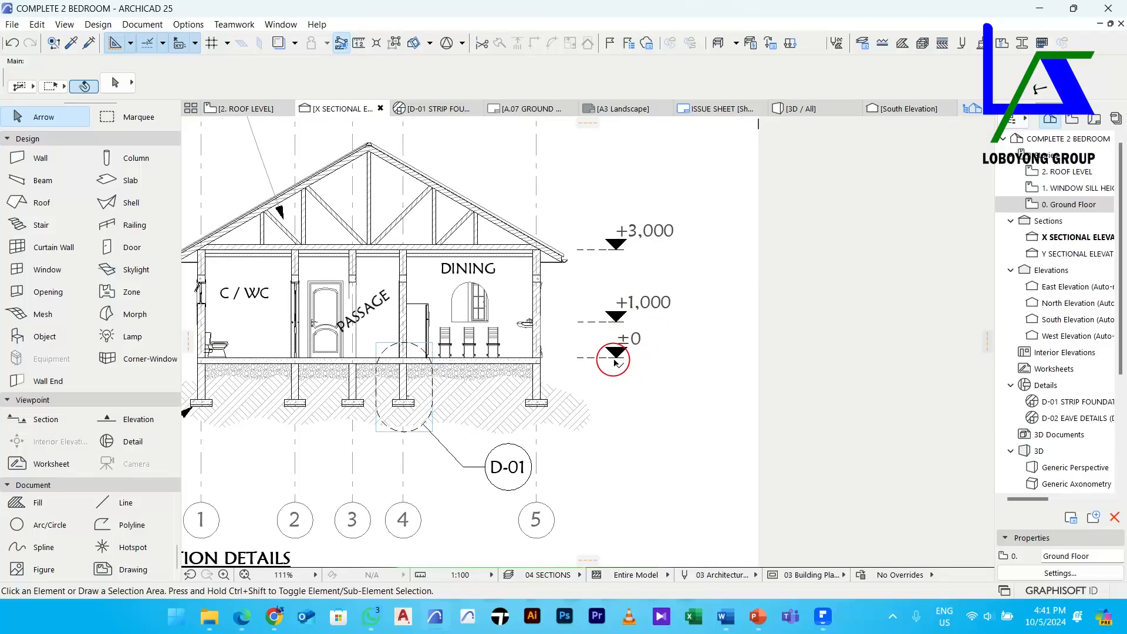
{"action": "scroll", "coordinate": [614, 354], "scroll_direction": "down", "scroll_amount": 3}
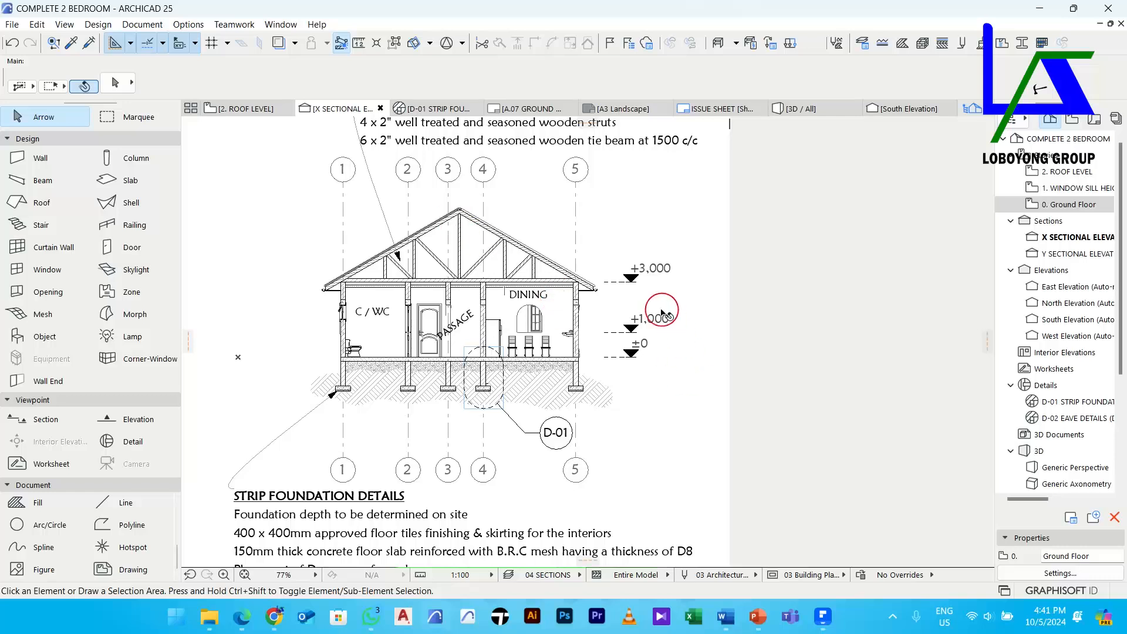
{"action": "scroll", "coordinate": [649, 298], "scroll_direction": "up", "scroll_amount": 2}
{"action": "scroll", "coordinate": [649, 298], "scroll_direction": "up", "scroll_amount": 2}
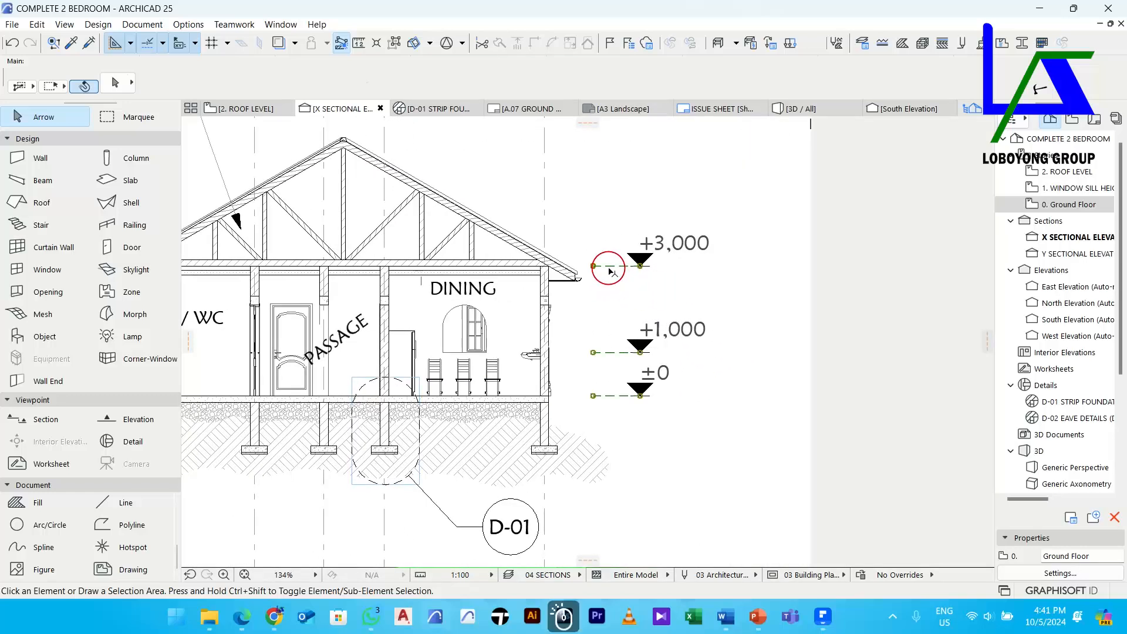
{"action": "left_click", "coordinate": [606, 265]}
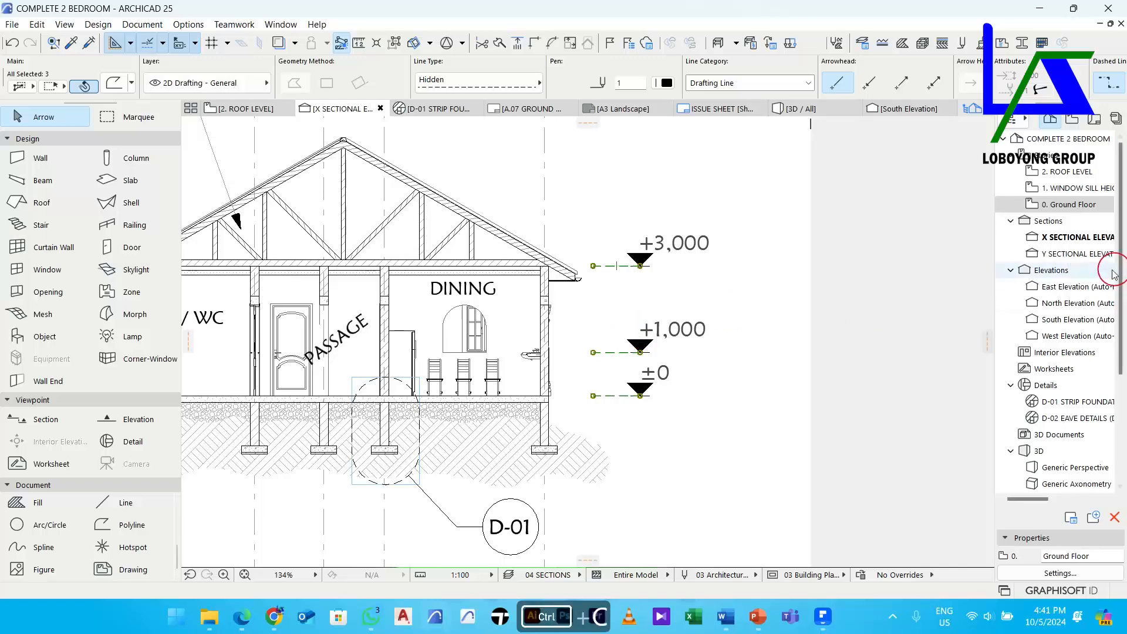
{"action": "double_click", "coordinate": [1062, 253]}
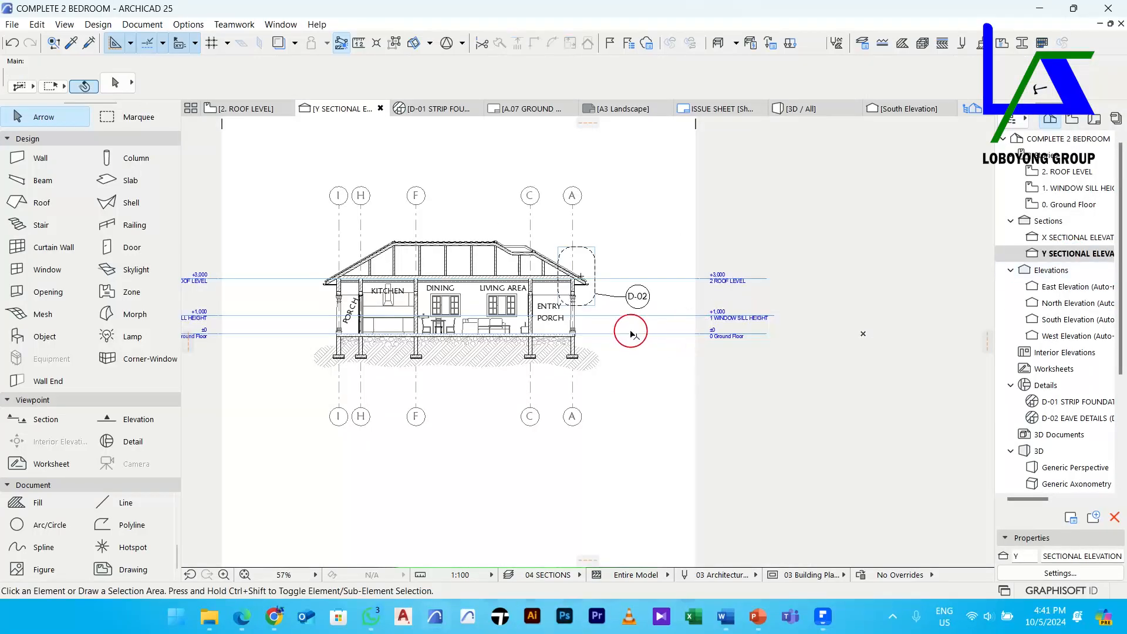
Try to paste the copied lines at their original location with the current view kept, and move them beside the eave
{"action": "key", "text": "ctrl+v"}
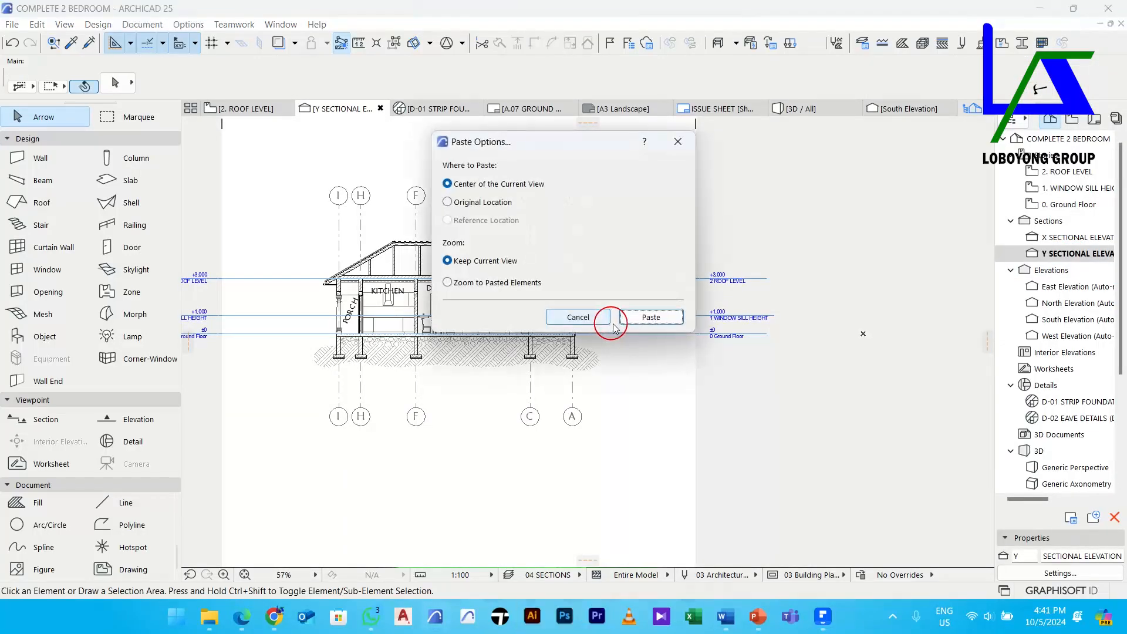
{"action": "left_click", "coordinate": [480, 203]}
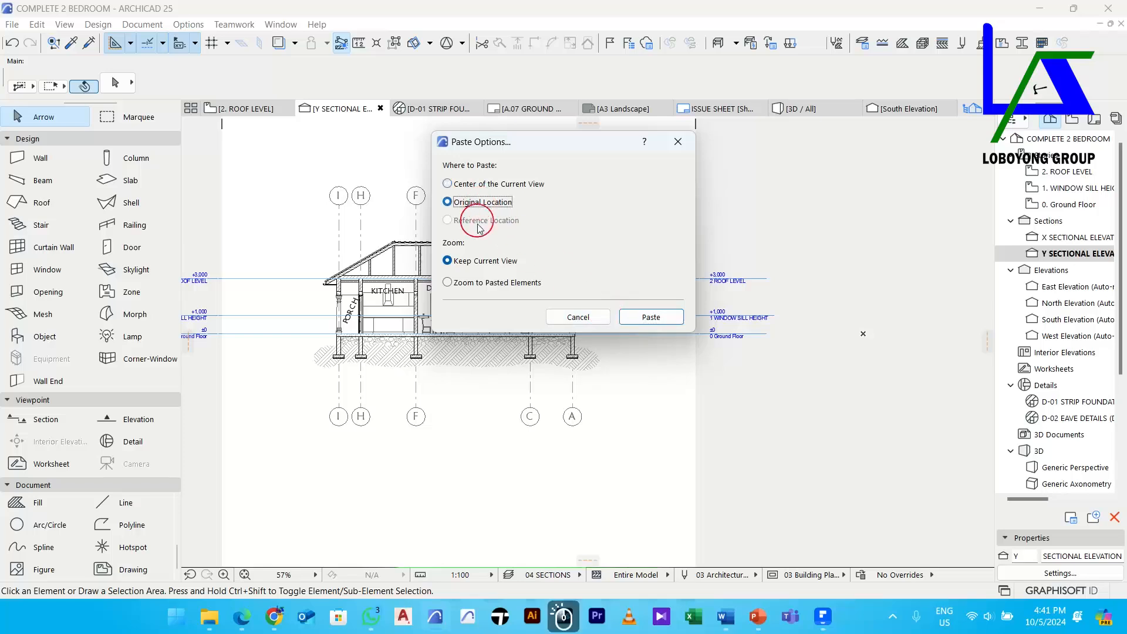
{"action": "left_click", "coordinate": [649, 317]}
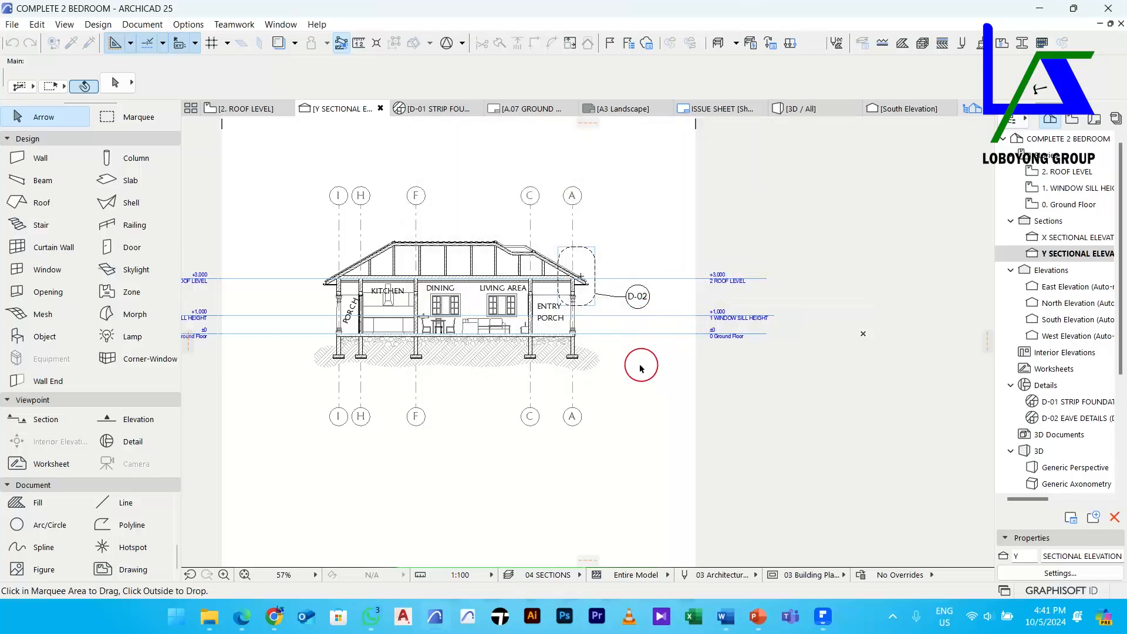
{"action": "scroll", "coordinate": [598, 369], "scroll_direction": "down", "scroll_amount": 5}
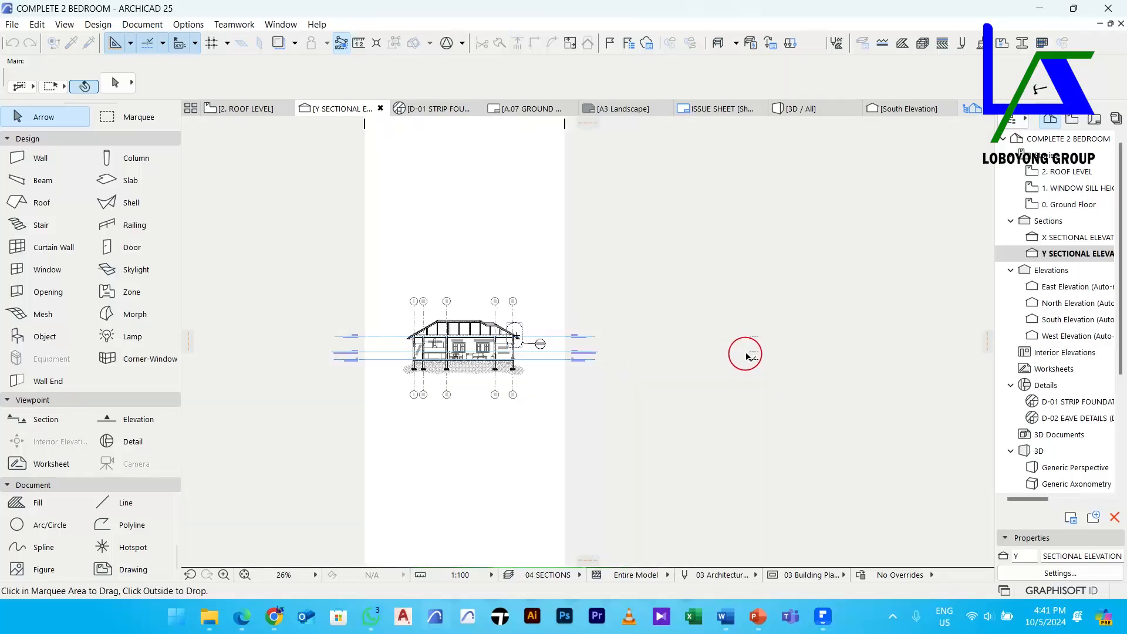
{"action": "scroll", "coordinate": [740, 351], "scroll_direction": "up", "scroll_amount": 3}
{"action": "left_click", "coordinate": [762, 339]}
{"action": "middle_click_drag", "start_coordinate": [548, 354], "coordinate": [755, 339]}
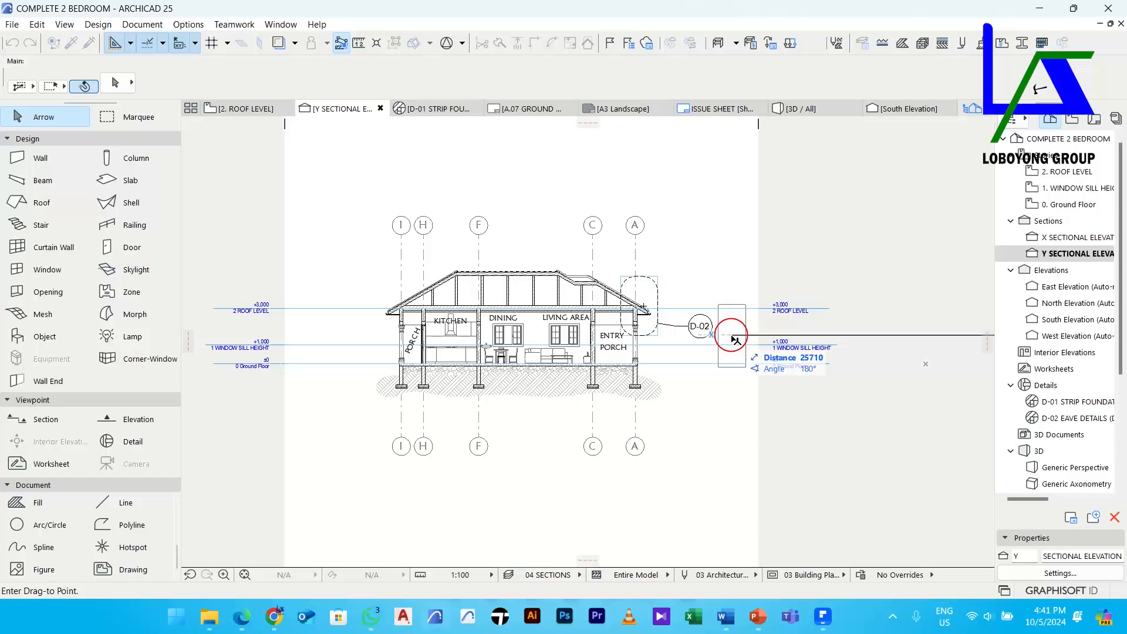
{"action": "scroll", "coordinate": [733, 339], "scroll_direction": "up", "scroll_amount": 1}
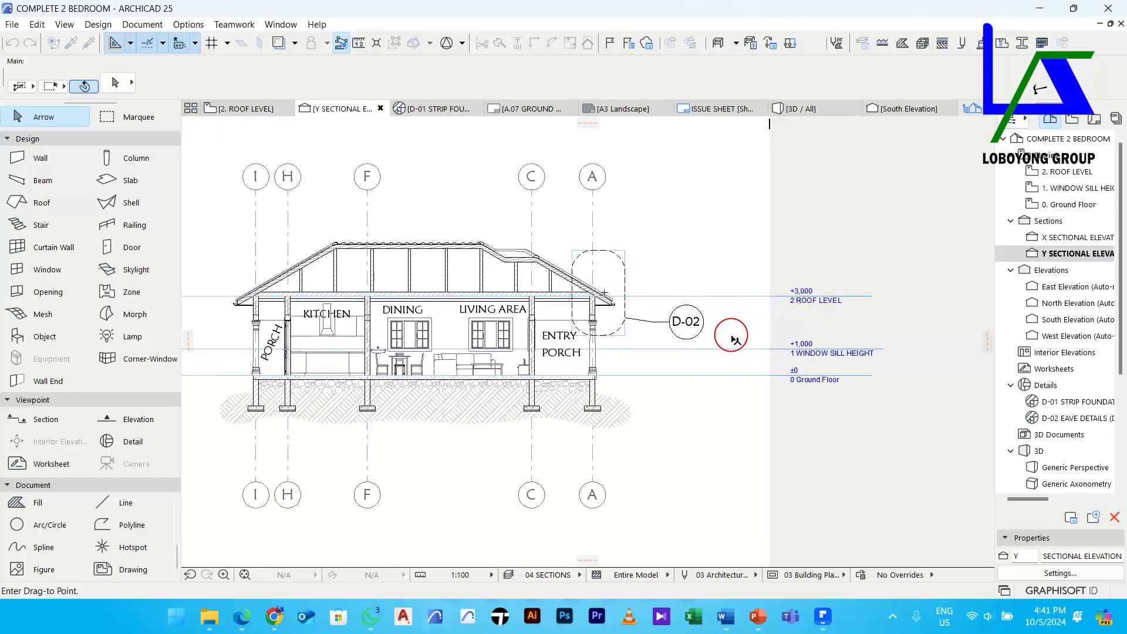
{"action": "left_click", "coordinate": [646, 339]}
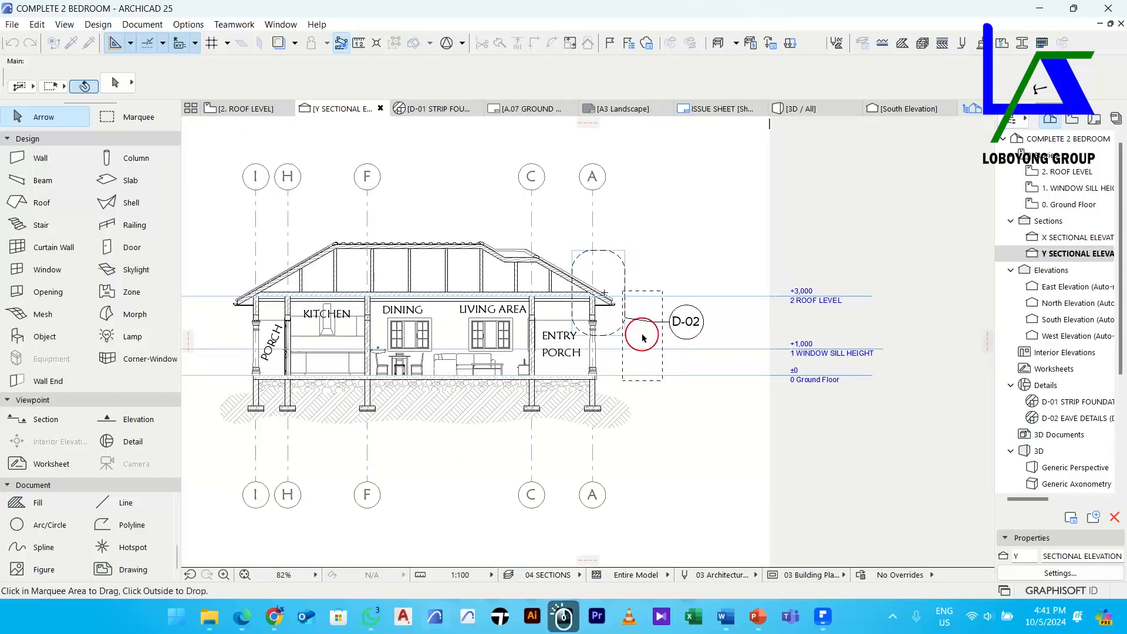
{"action": "scroll", "coordinate": [644, 338], "scroll_direction": "up", "scroll_amount": 2}
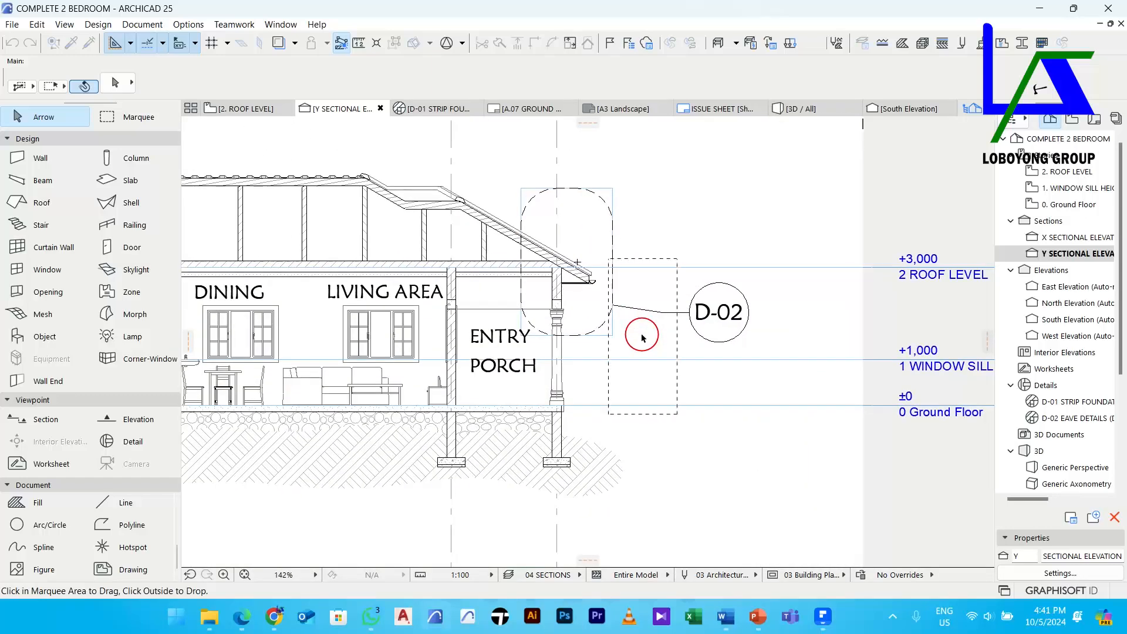
{"action": "right_click", "coordinate": [691, 463]}
{"action": "left_click", "coordinate": [714, 491]}
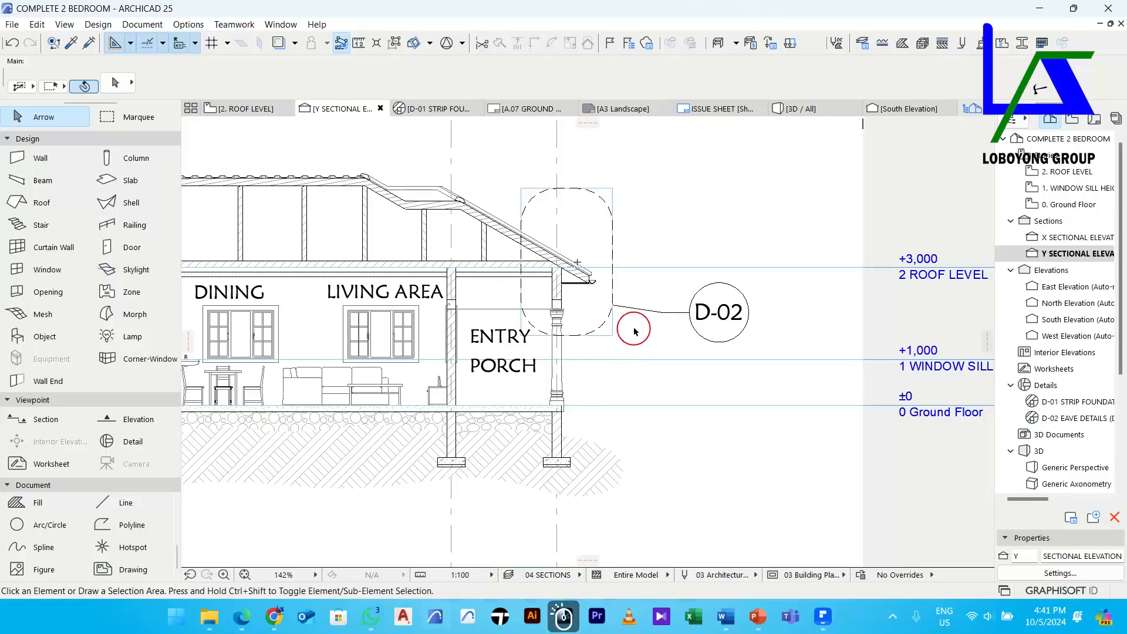
Paste the hidden lines at their original location, zooming to the pasted elements, and drag them between the D-02 marker and the story labels
{"action": "scroll", "coordinate": [634, 331], "scroll_direction": "down", "scroll_amount": 2}
{"action": "scroll", "coordinate": [675, 323], "scroll_direction": "down", "scroll_amount": 1}
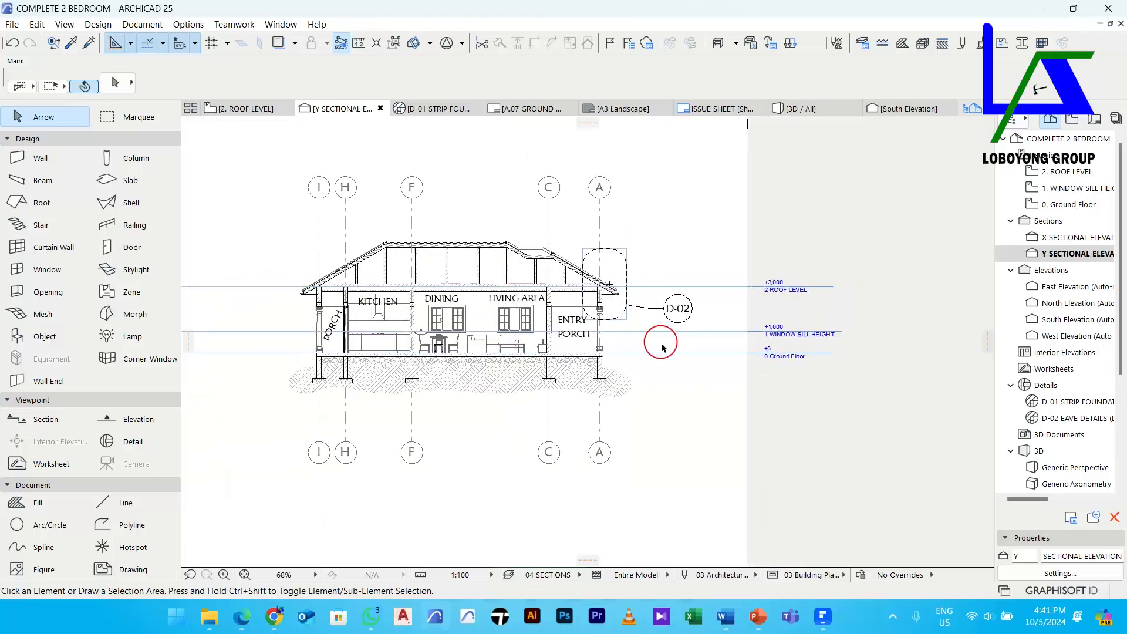
{"action": "scroll", "coordinate": [712, 360], "scroll_direction": "down", "scroll_amount": 1}
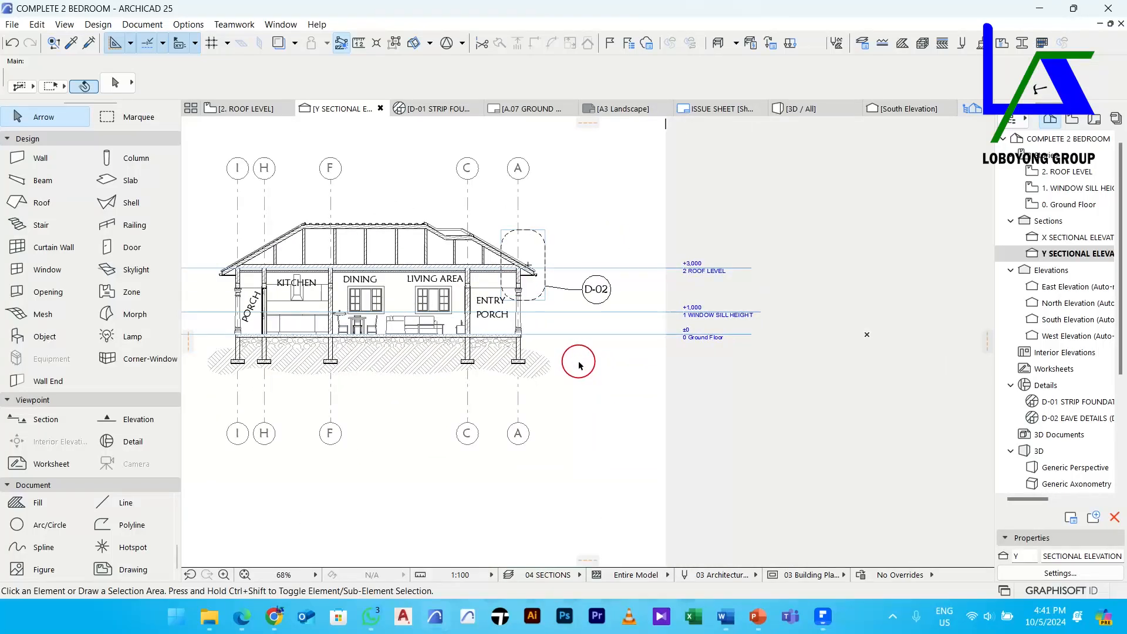
{"action": "key", "text": "ctrl+v"}
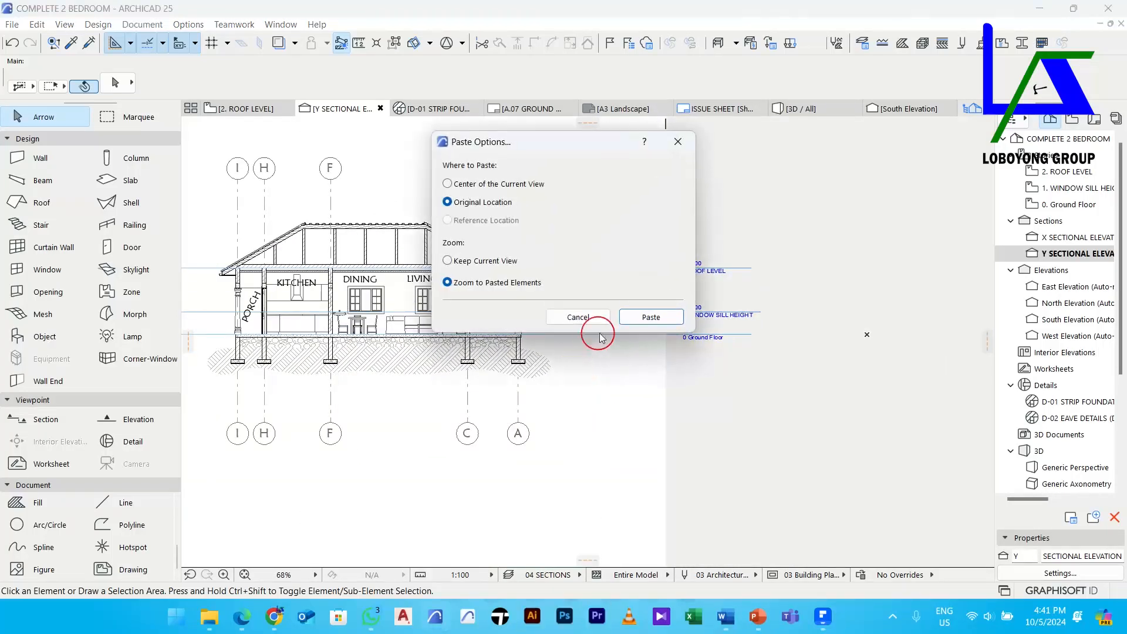
{"action": "left_click", "coordinate": [643, 317]}
{"action": "scroll", "coordinate": [623, 321], "scroll_direction": "down", "scroll_amount": 1}
{"action": "left_click", "coordinate": [621, 326]}
{"action": "scroll", "coordinate": [535, 336], "scroll_direction": "down", "scroll_amount": 2}
{"action": "middle_click_drag", "start_coordinate": [528, 336], "coordinate": [988, 327]}
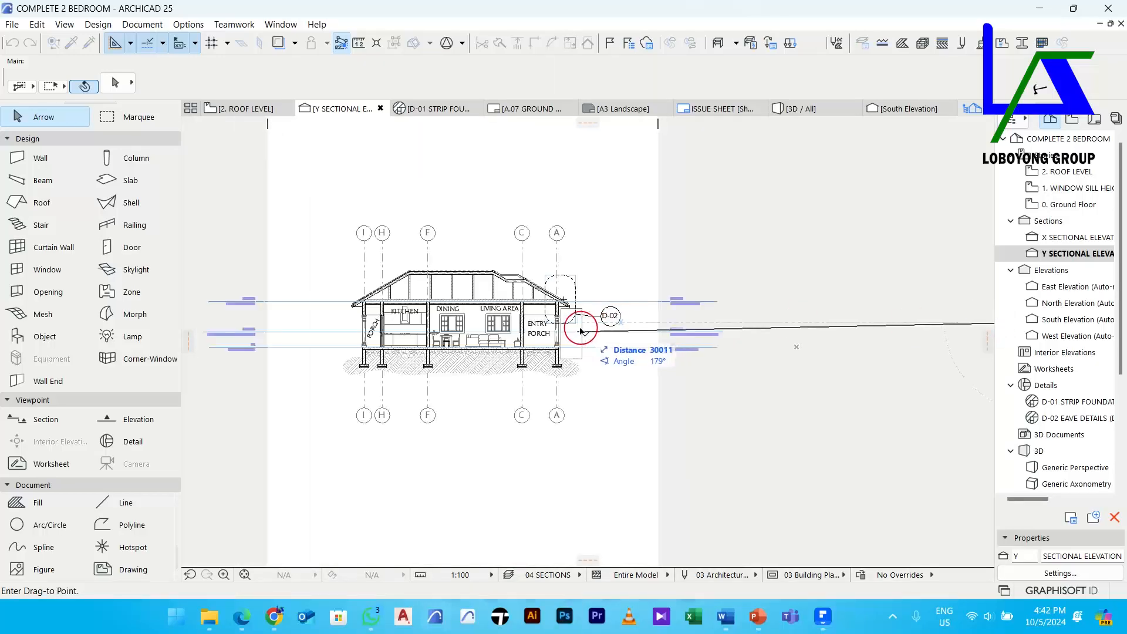
{"action": "scroll", "coordinate": [644, 319], "scroll_direction": "up", "scroll_amount": 2}
{"action": "left_click", "coordinate": [651, 327]}
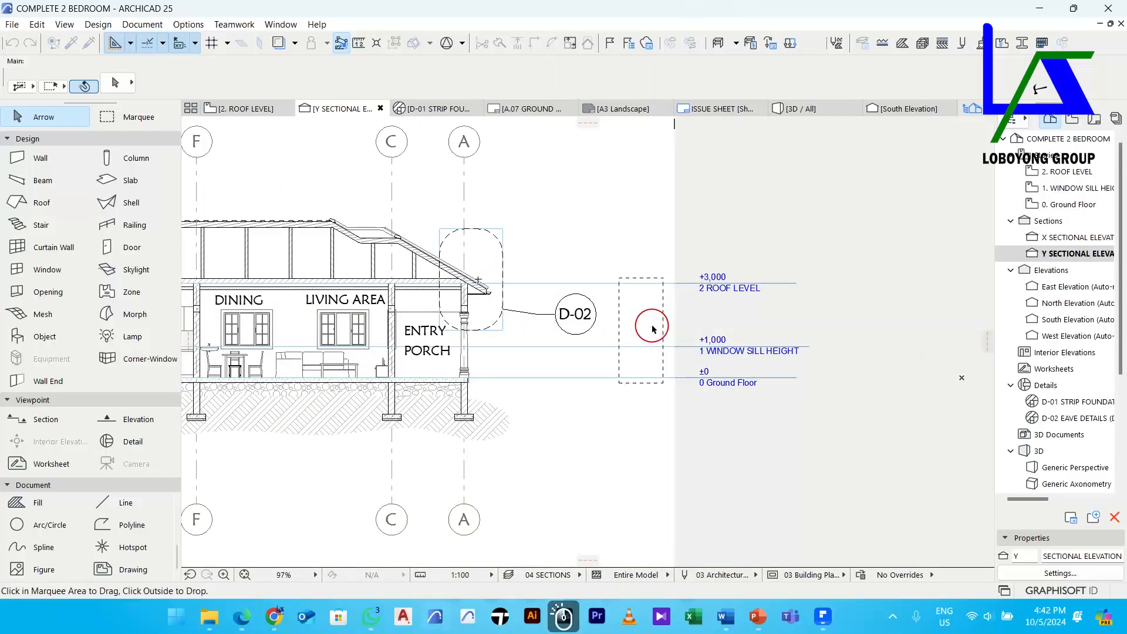
Move the pasted hidden lines horizontally into the clear space beyond the story level labels and finish placing them
{"action": "left_click", "coordinate": [652, 328]}
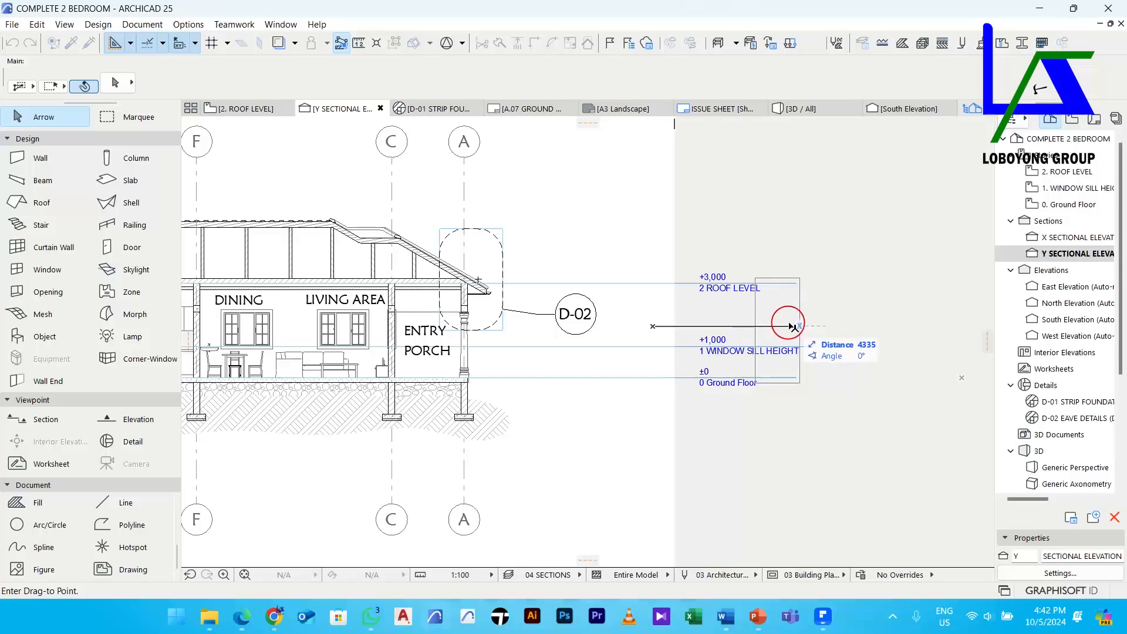
{"action": "left_click", "coordinate": [859, 328]}
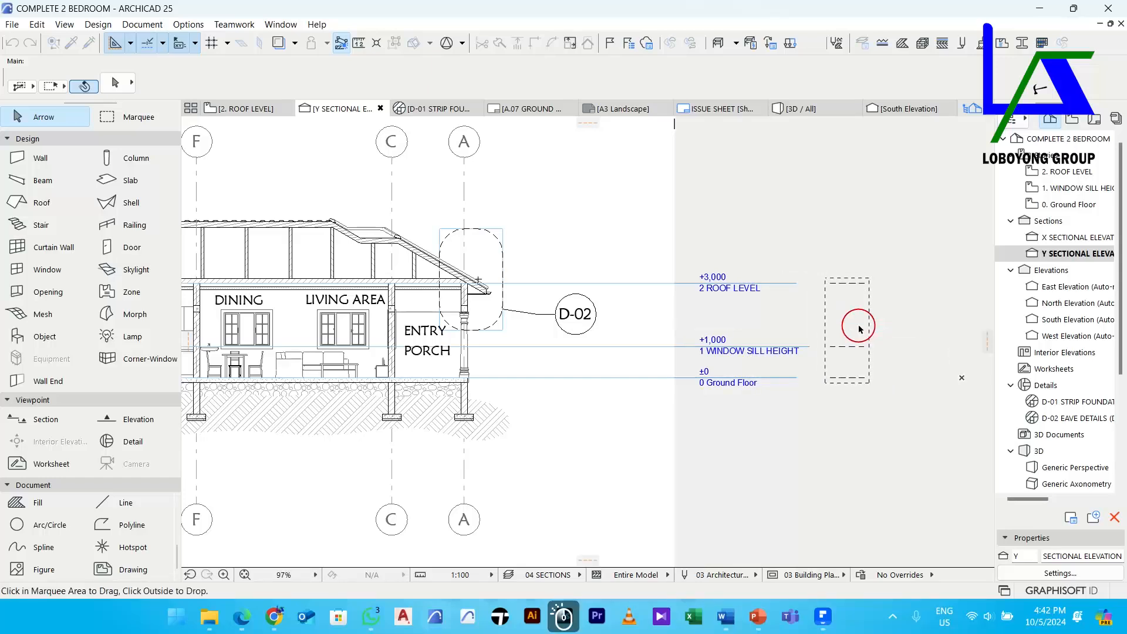
{"action": "left_click", "coordinate": [935, 421]}
Select the three pasted hidden lines and bring them to the front of the display order
{"action": "left_click_drag", "start_coordinate": [896, 264], "coordinate": [824, 437]}
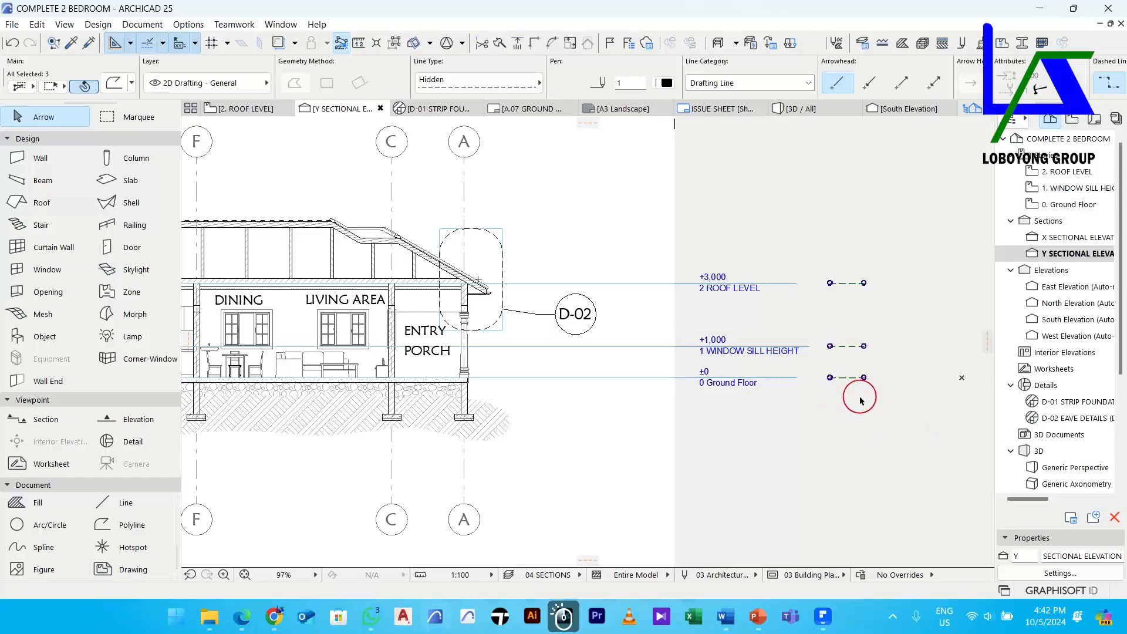
{"action": "right_click", "coordinate": [858, 399]}
{"action": "mouse_move", "coordinate": [920, 245]}
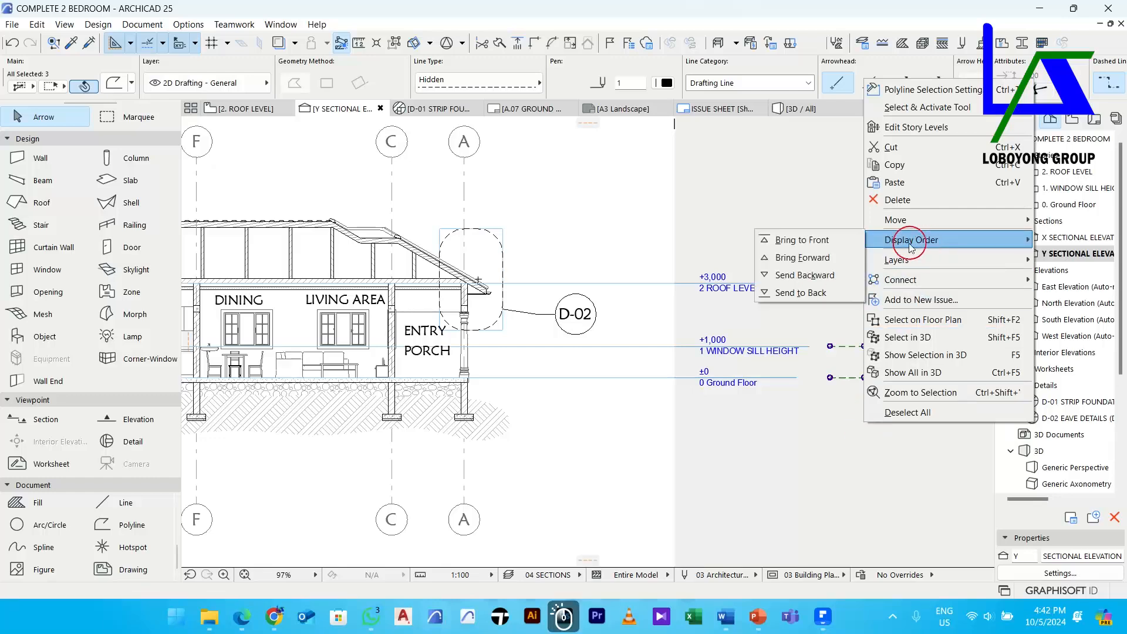
{"action": "left_click", "coordinate": [810, 240]}
Drag the hidden lines horizontally back to the section, between the eave and the D-02 marker
{"action": "key", "text": "ctrl+d"}
{"action": "left_click", "coordinate": [904, 435]}
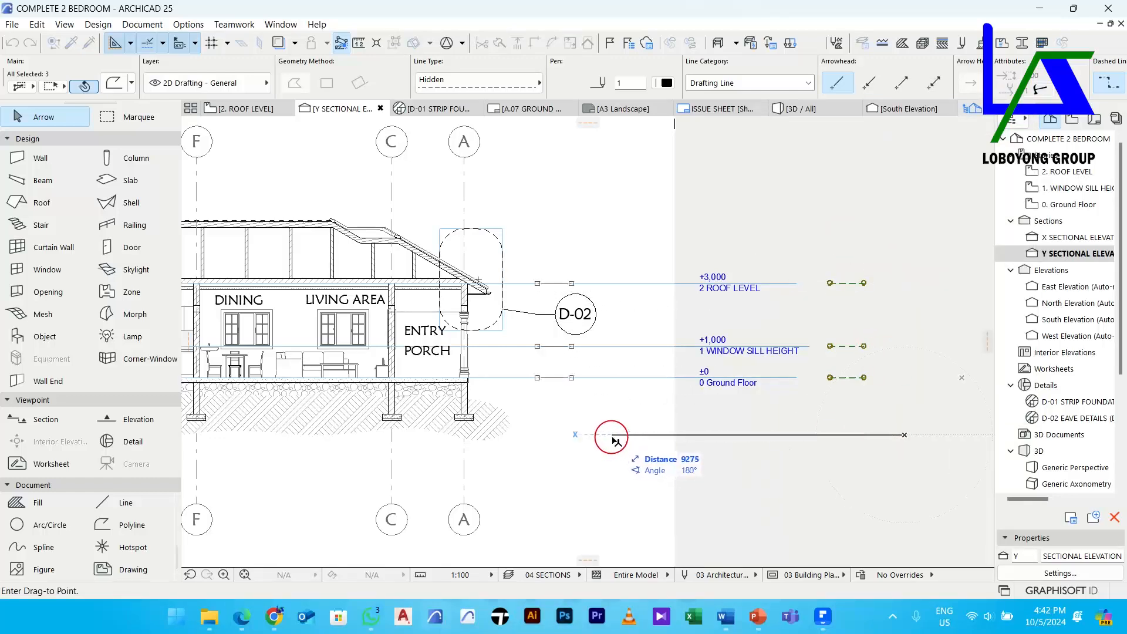
{"action": "left_click", "coordinate": [606, 439]}
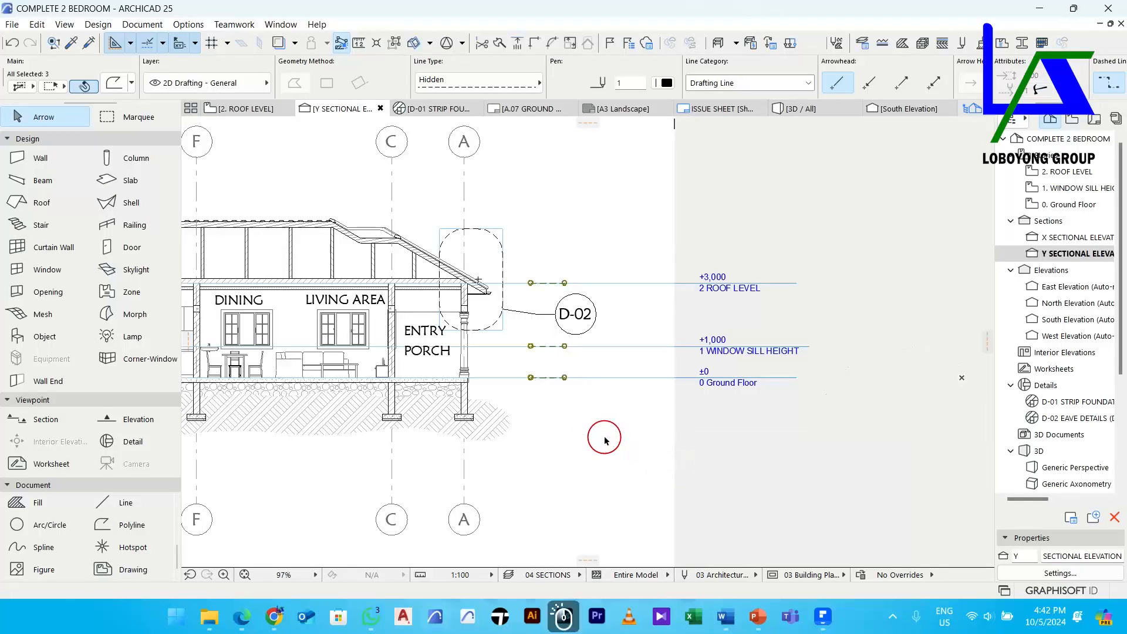
{"action": "left_click", "coordinate": [604, 439]}
Move the grouped hidden lines about 540 mm horizontally towards the eave and deselect them
{"action": "scroll", "coordinate": [548, 347], "scroll_direction": "up", "scroll_amount": 3}
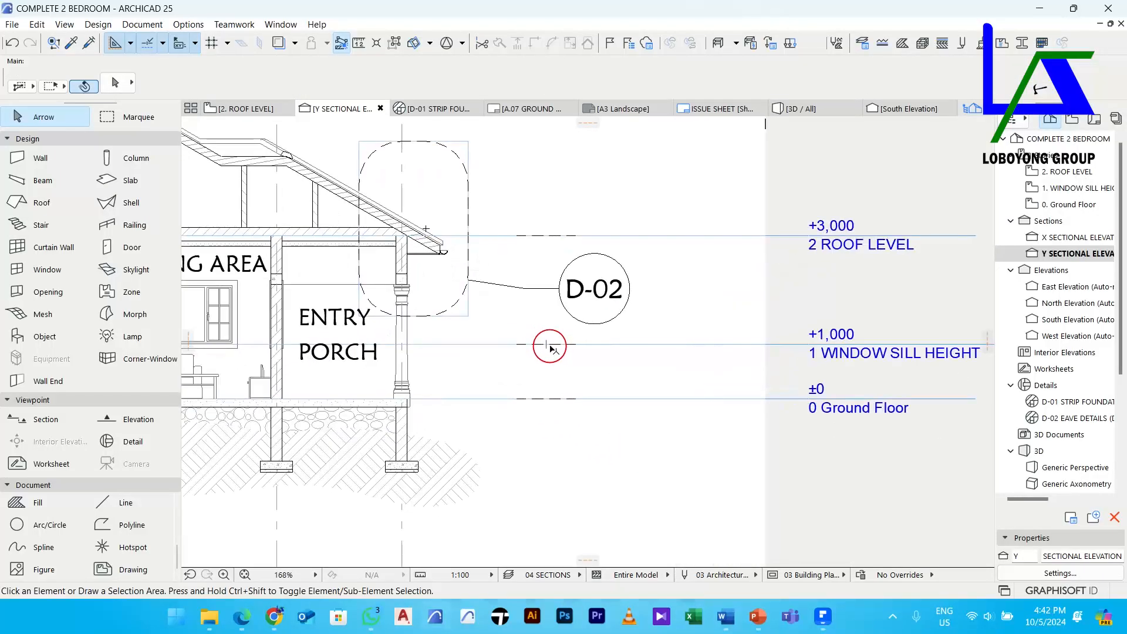
{"action": "left_click", "coordinate": [547, 344]}
{"action": "key", "text": "ctrl+d"}
{"action": "left_click", "coordinate": [545, 466]}
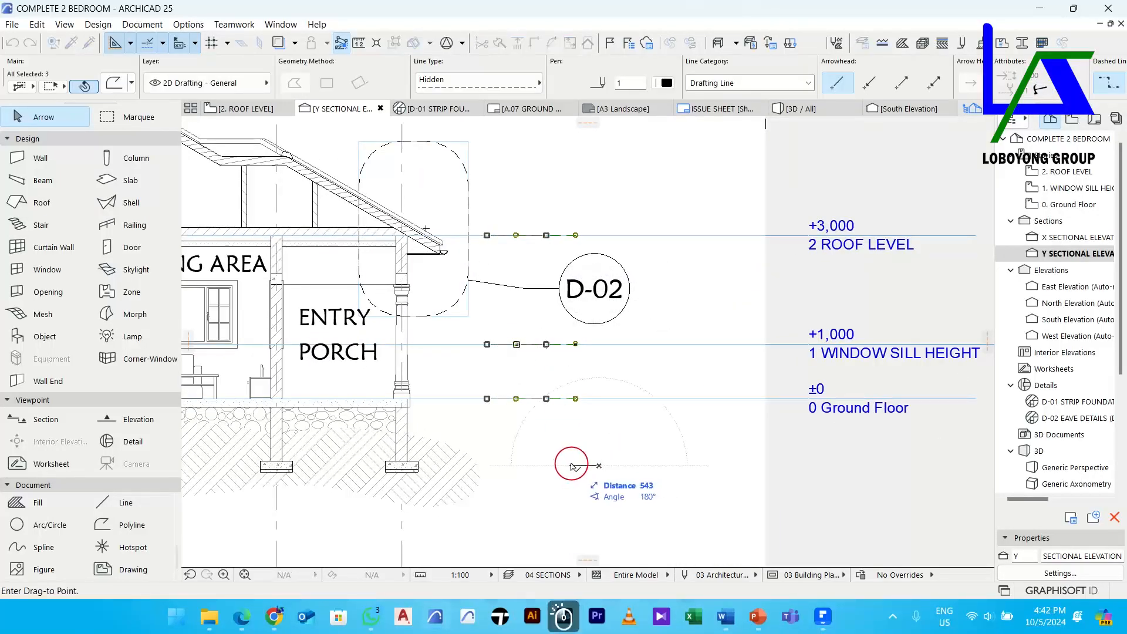
{"action": "key", "text": "Escape"}
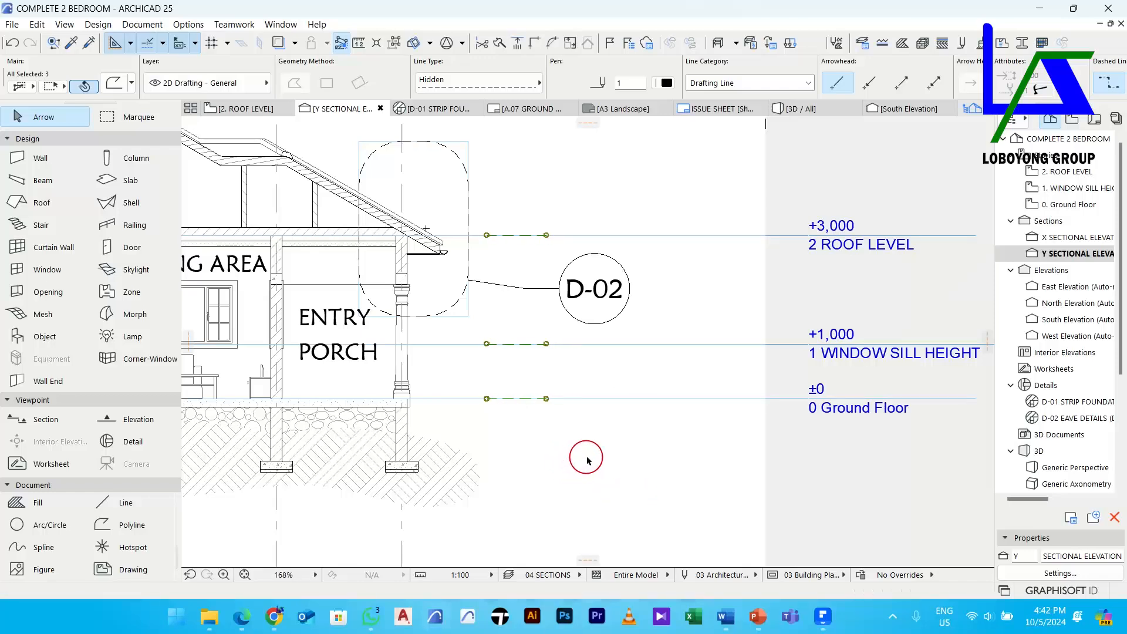
{"action": "middle_click_drag", "start_coordinate": [585, 454], "coordinate": [586, 425]}
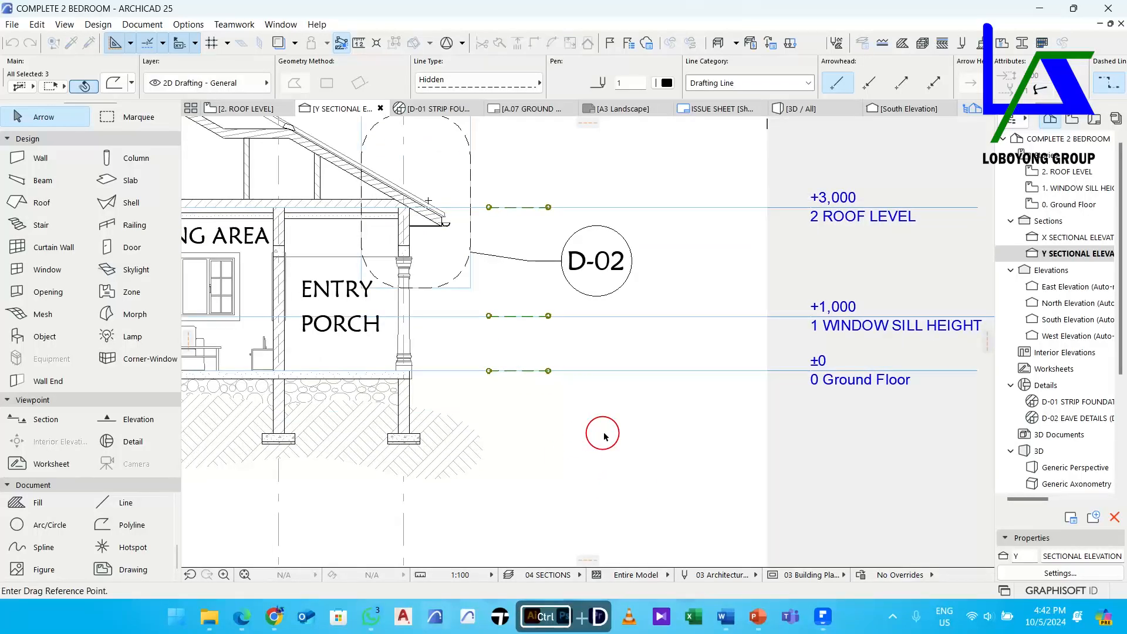
{"action": "key", "text": "Escape"}
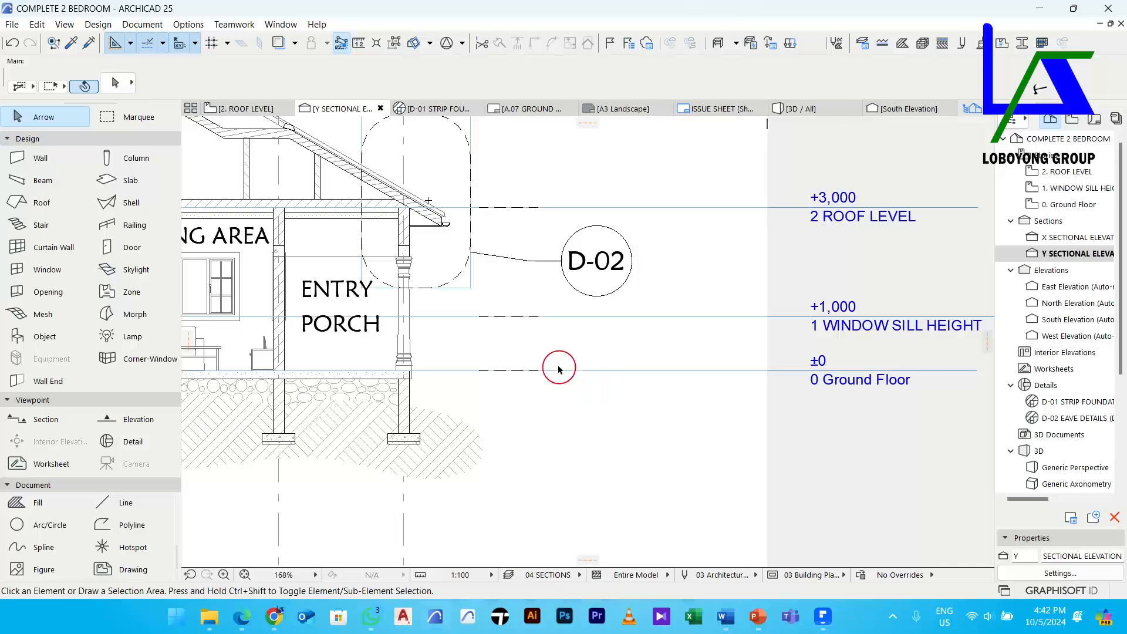
Activate the Dimension tool and accept its default settings for elevation dimensions with Project Zero as the origin
{"action": "middle_click_drag", "start_coordinate": [545, 349], "coordinate": [546, 359]}
{"action": "scroll", "coordinate": [53, 519], "scroll_direction": "up", "scroll_amount": 3}
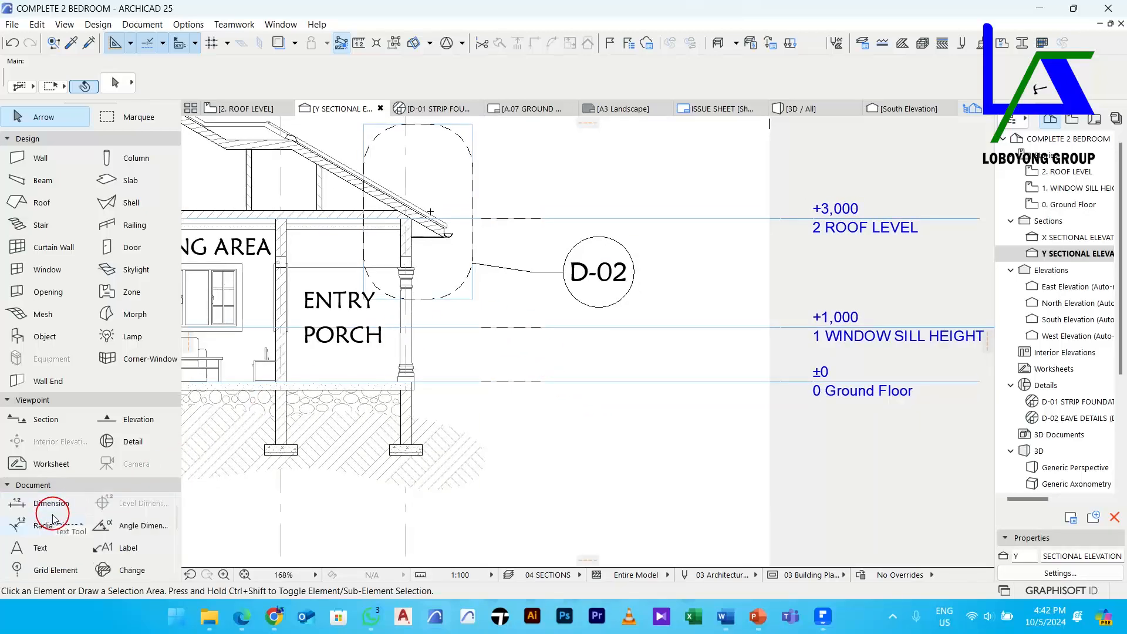
{"action": "left_click", "coordinate": [50, 506]}
{"action": "left_click", "coordinate": [113, 82]}
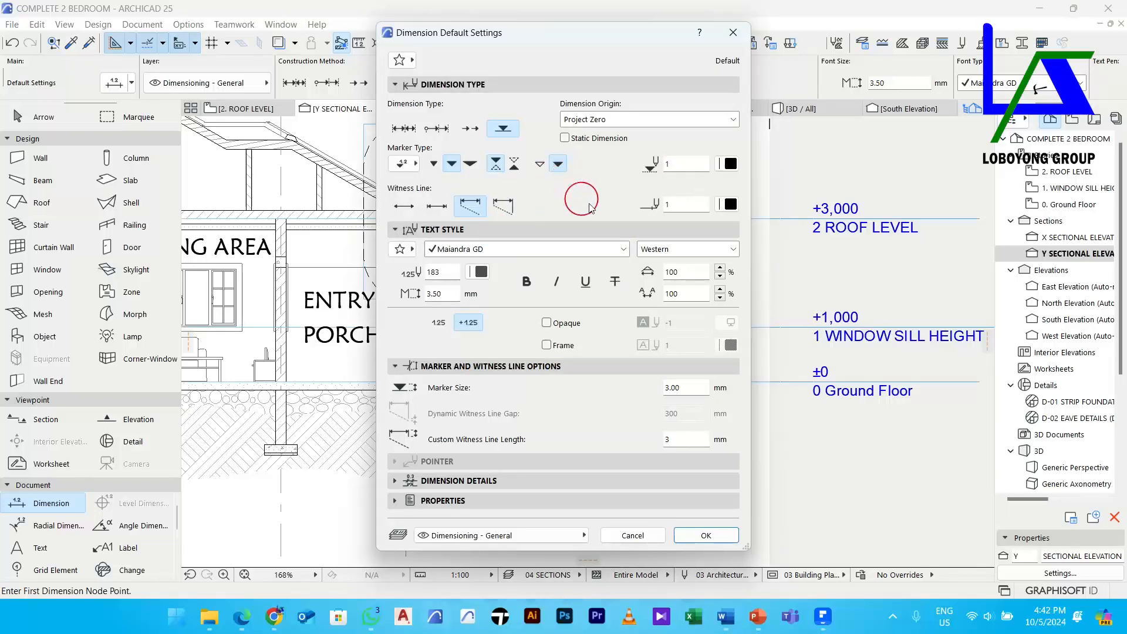
{"action": "left_click", "coordinate": [717, 531]}
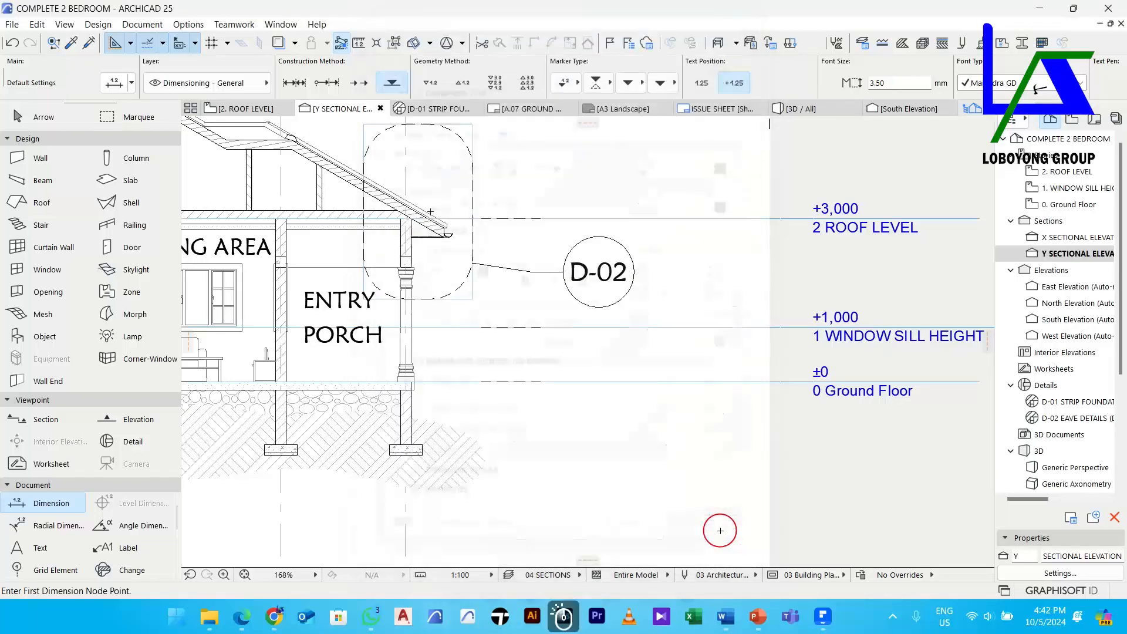
Place elevation dimensions on the roof level, window sill and ground floor lines, aligned above the three hidden lines
{"action": "left_click", "coordinate": [622, 327]}
{"action": "double_click", "coordinate": [642, 312]}
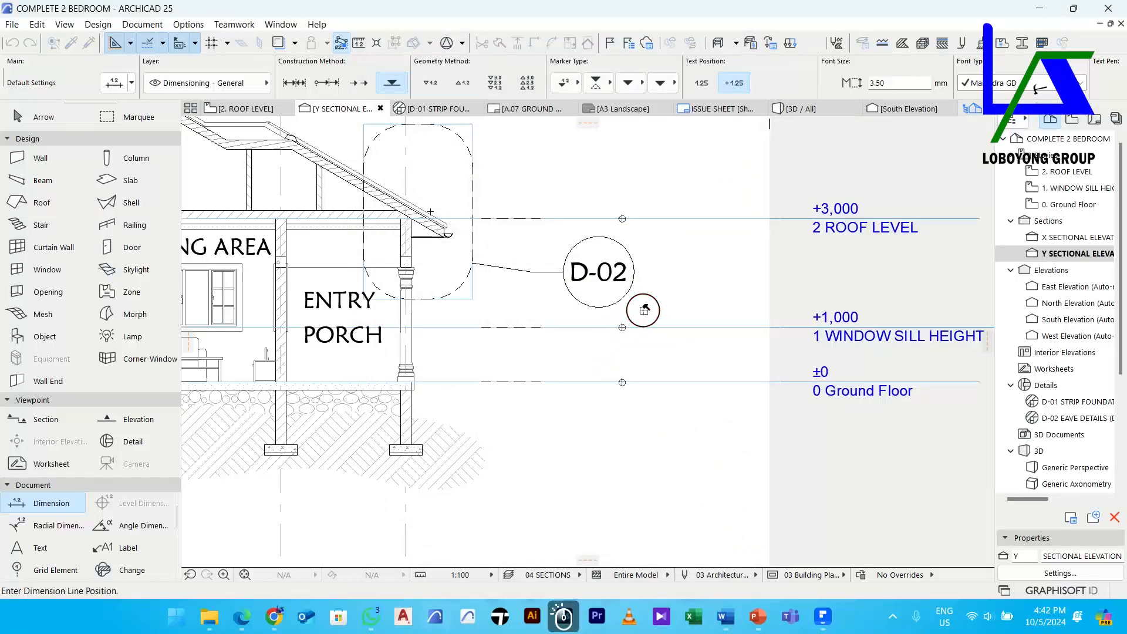
{"action": "left_click", "coordinate": [538, 326]}
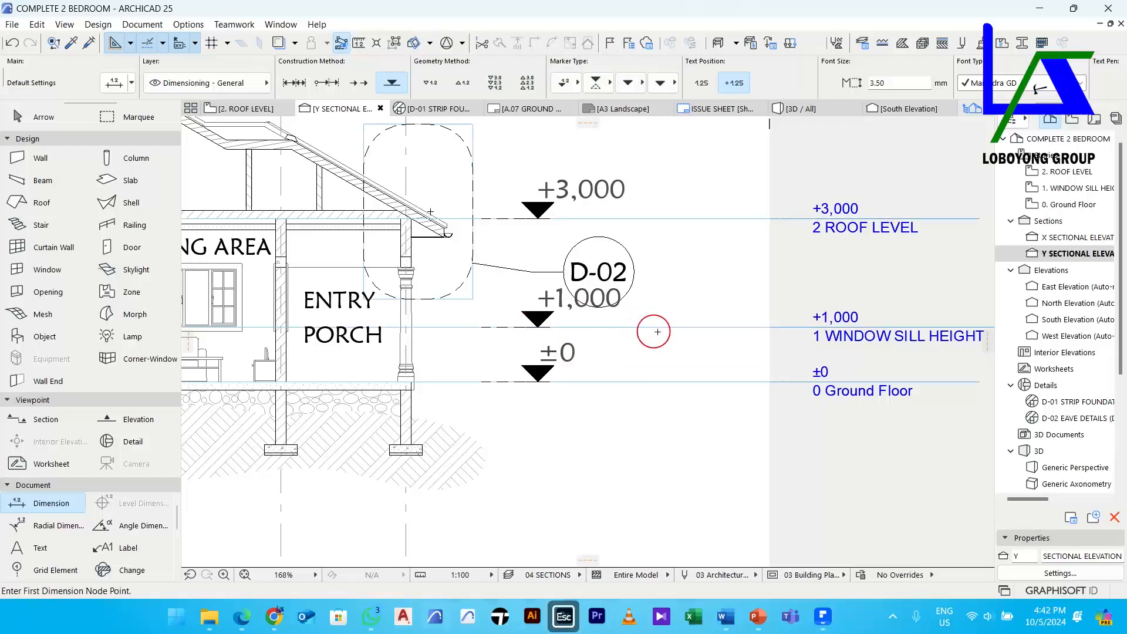
{"action": "key", "text": "Escape"}
Hide the story levels in the Y section view
{"action": "right_click", "coordinate": [867, 335]}
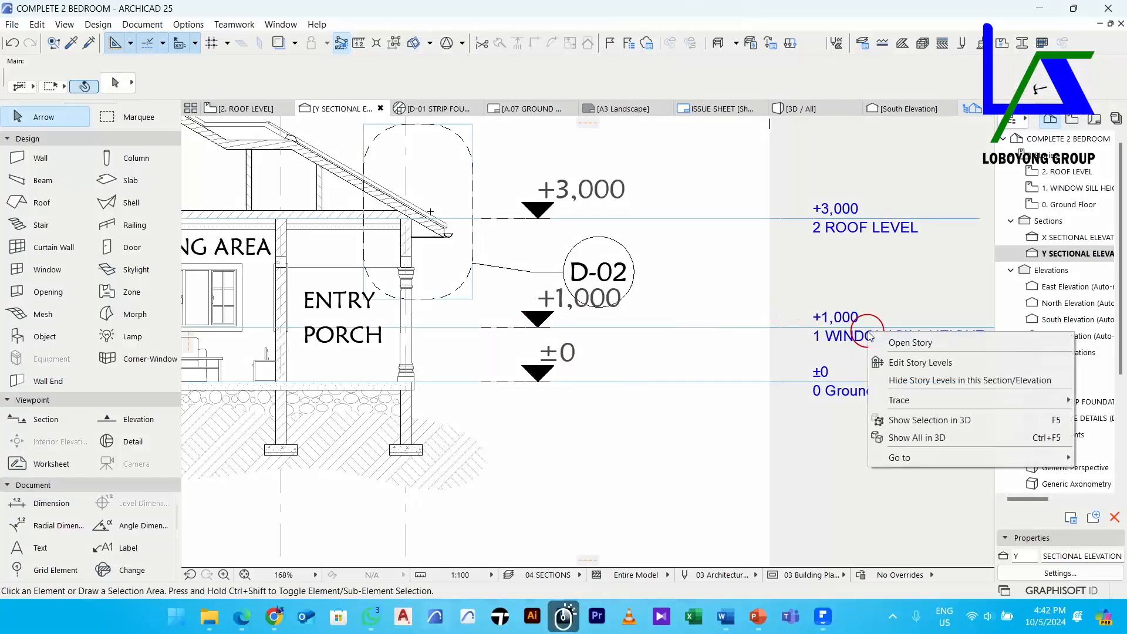
{"action": "left_click", "coordinate": [904, 380]}
{"action": "scroll", "coordinate": [608, 397], "scroll_direction": "down", "scroll_amount": 4}
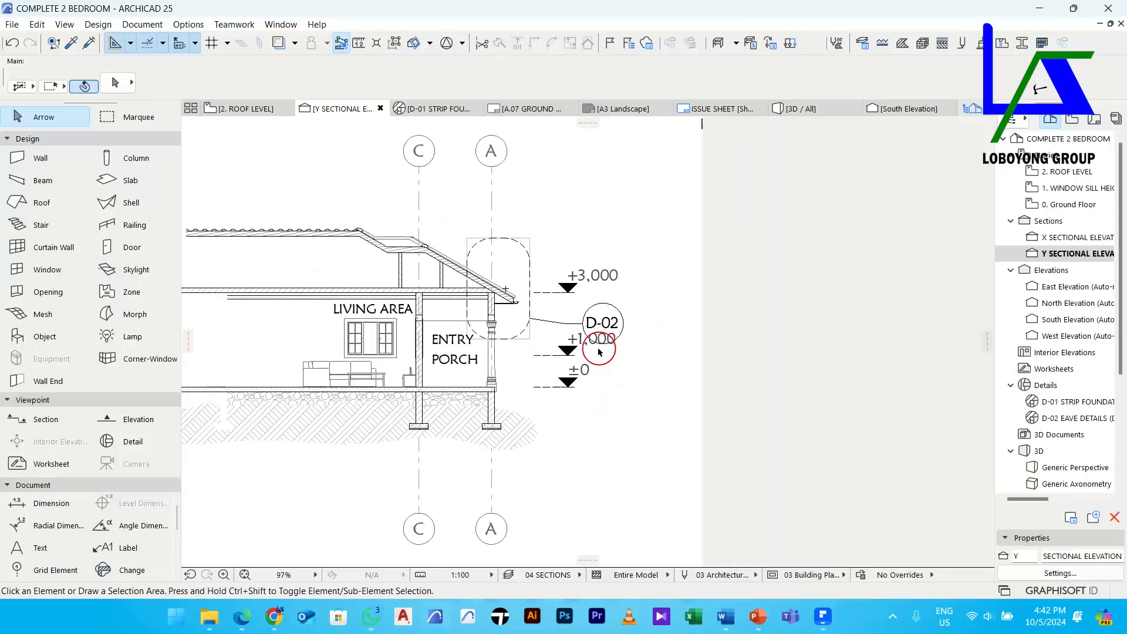
Move the D-02 detail marker up by its leader node, clear above the +3,000 level marker, and deselect it
{"action": "left_click", "coordinate": [564, 325]}
{"action": "left_click", "coordinate": [564, 324]}
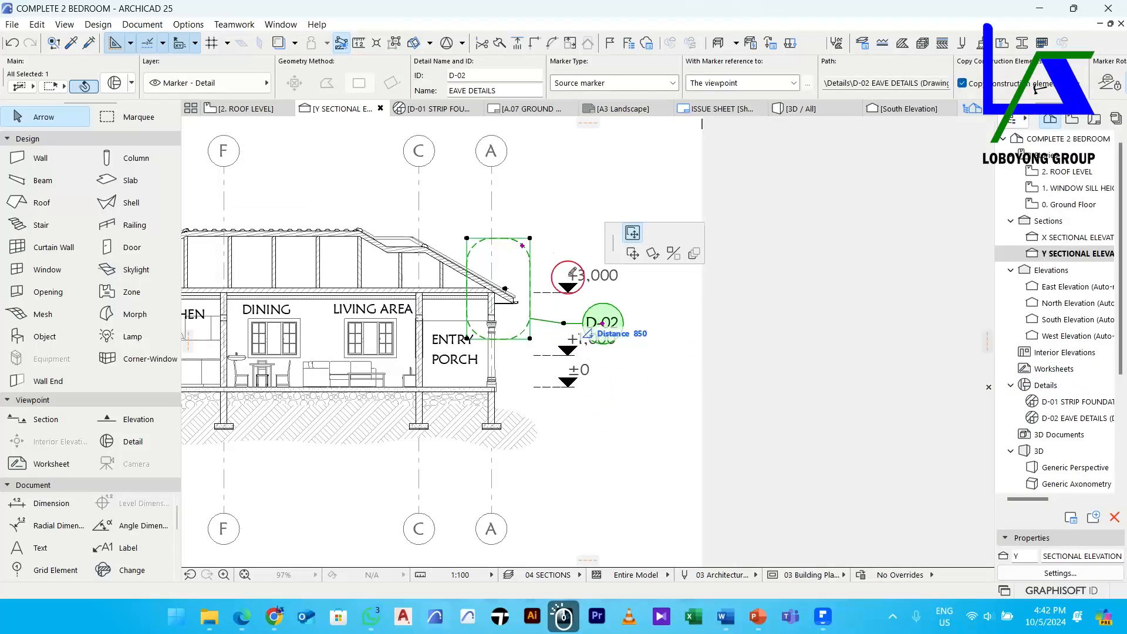
{"action": "left_click", "coordinate": [564, 198]}
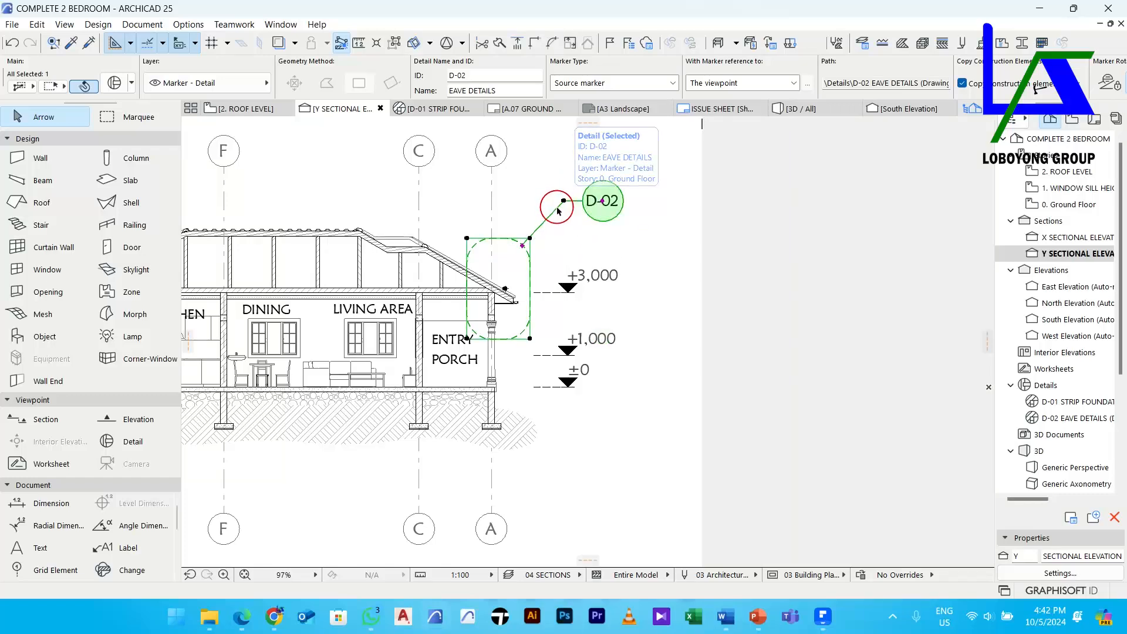
{"action": "middle_click_drag", "start_coordinate": [561, 211], "coordinate": [578, 231]}
{"action": "left_click", "coordinate": [583, 221]}
{"action": "left_click", "coordinate": [583, 229]}
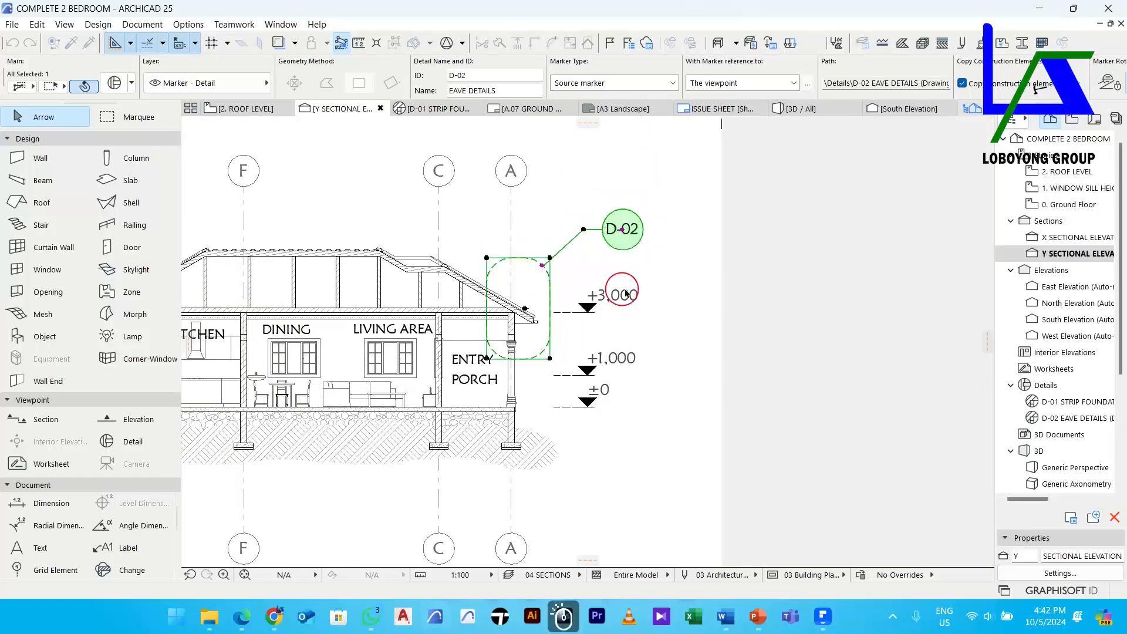
{"action": "left_click", "coordinate": [683, 284]}
Offset the upper edge of the D-02 detail boundary slightly downwards around the eave and deselect the marker
{"action": "middle_click_drag", "start_coordinate": [664, 306], "coordinate": [757, 310]}
{"action": "scroll", "coordinate": [701, 191], "scroll_direction": "down", "scroll_amount": 3}
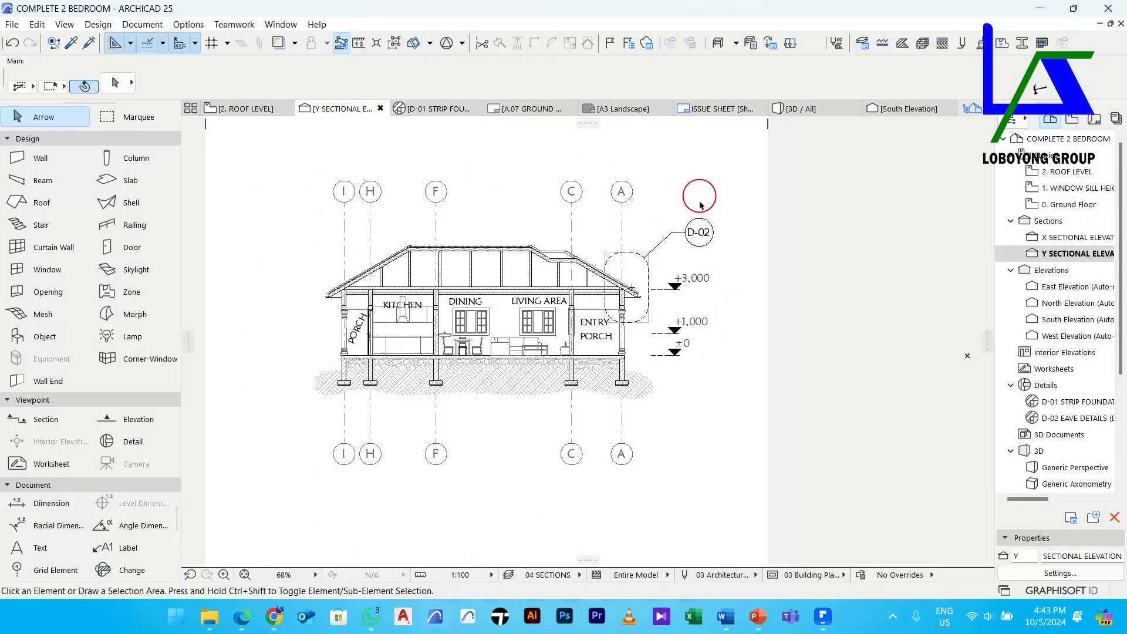
{"action": "scroll", "coordinate": [638, 276], "scroll_direction": "up", "scroll_amount": 4}
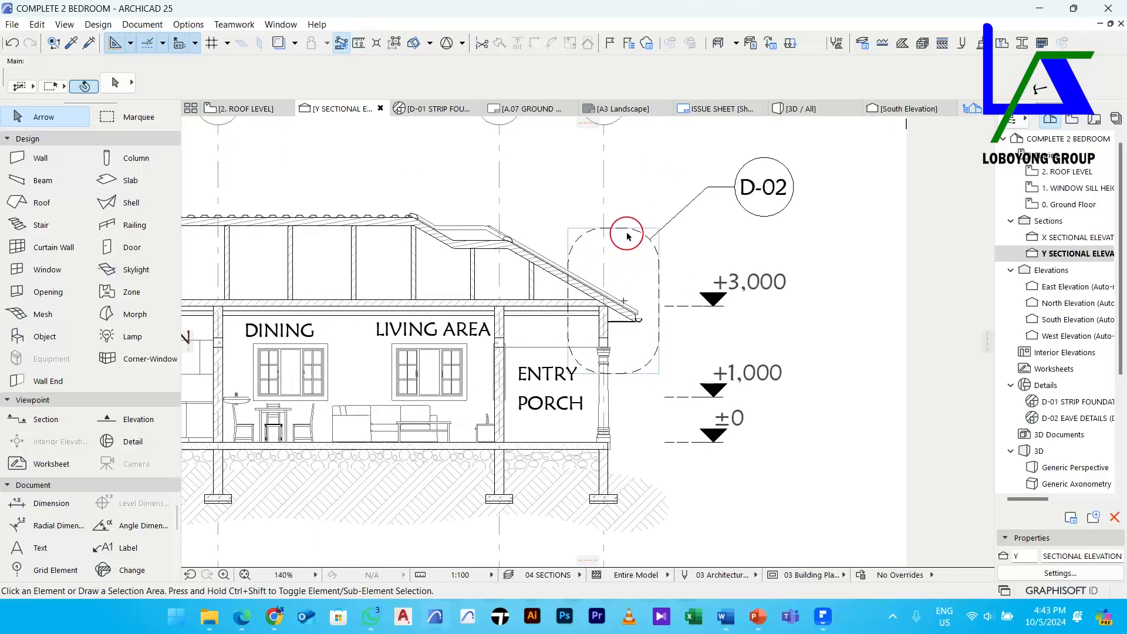
{"action": "left_click", "coordinate": [627, 236]}
{"action": "left_click", "coordinate": [624, 229]}
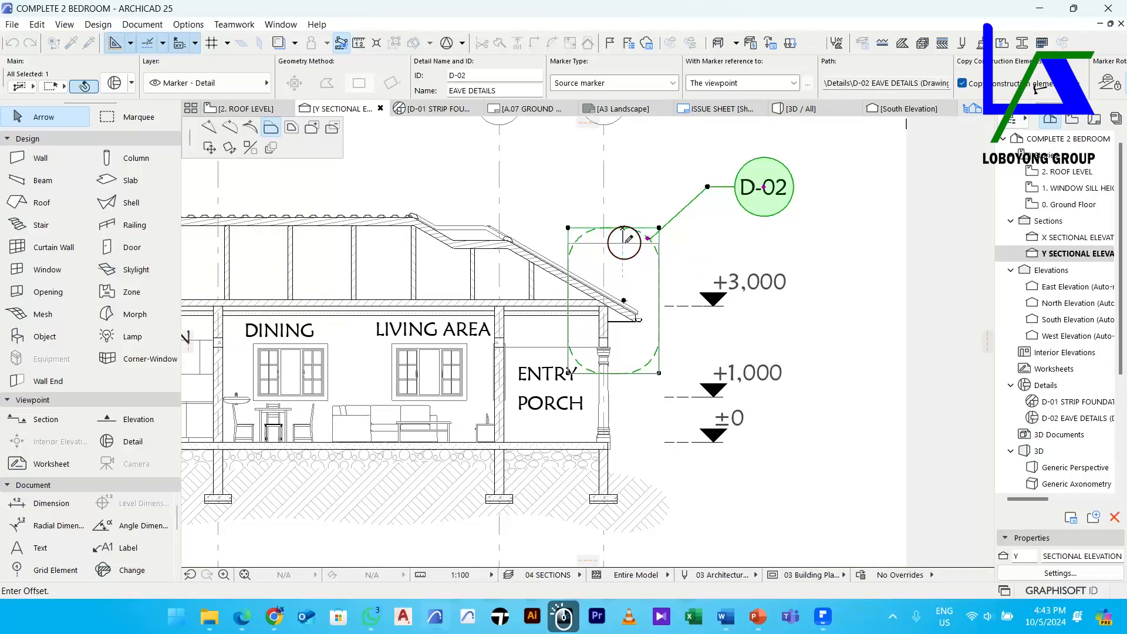
{"action": "left_click", "coordinate": [624, 242]}
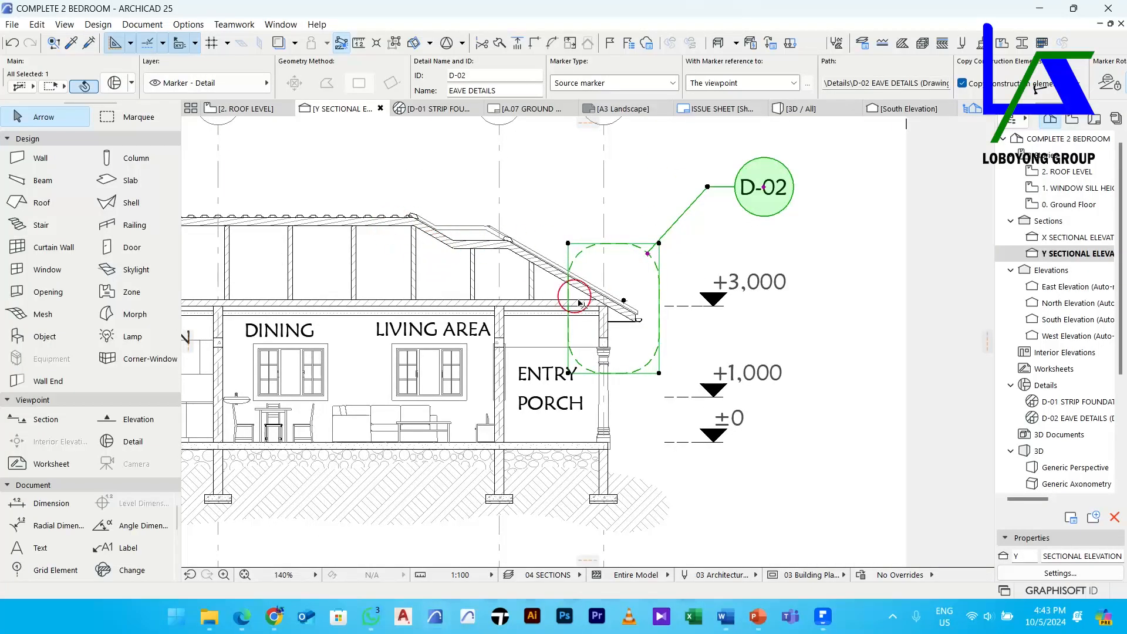
{"action": "mouse_move", "coordinate": [636, 352]}
{"action": "middle_mouse_down"}
{"action": "mouse_move", "coordinate": [722, 302]}
{"action": "mouse_move", "coordinate": [772, 298]}
{"action": "middle_mouse_up"}
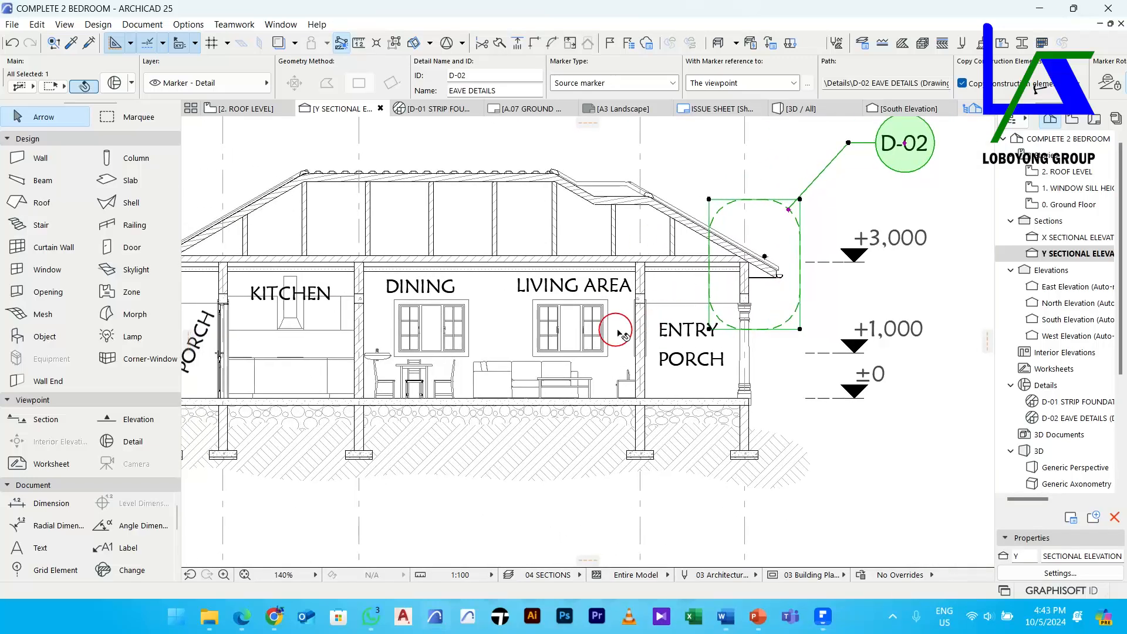
{"action": "scroll", "coordinate": [598, 427], "scroll_direction": "down", "scroll_amount": 1}
{"action": "middle_click_drag", "start_coordinate": [610, 409], "coordinate": [587, 365]}
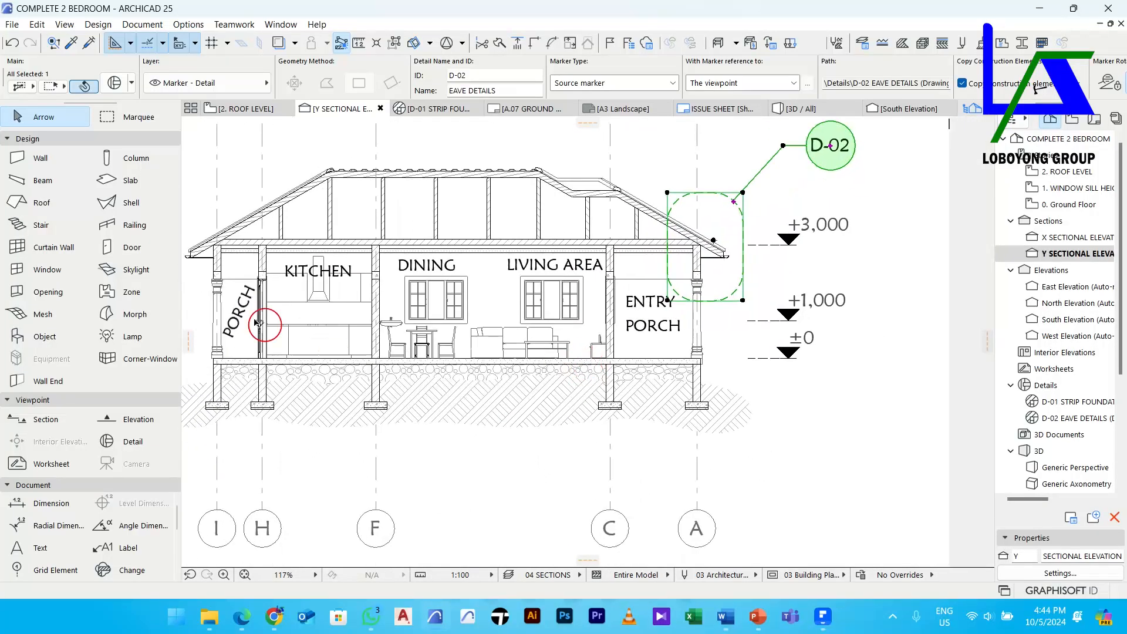
{"action": "left_click", "coordinate": [649, 459]}
{"action": "middle_click_drag", "start_coordinate": [624, 350], "coordinate": [658, 387]}
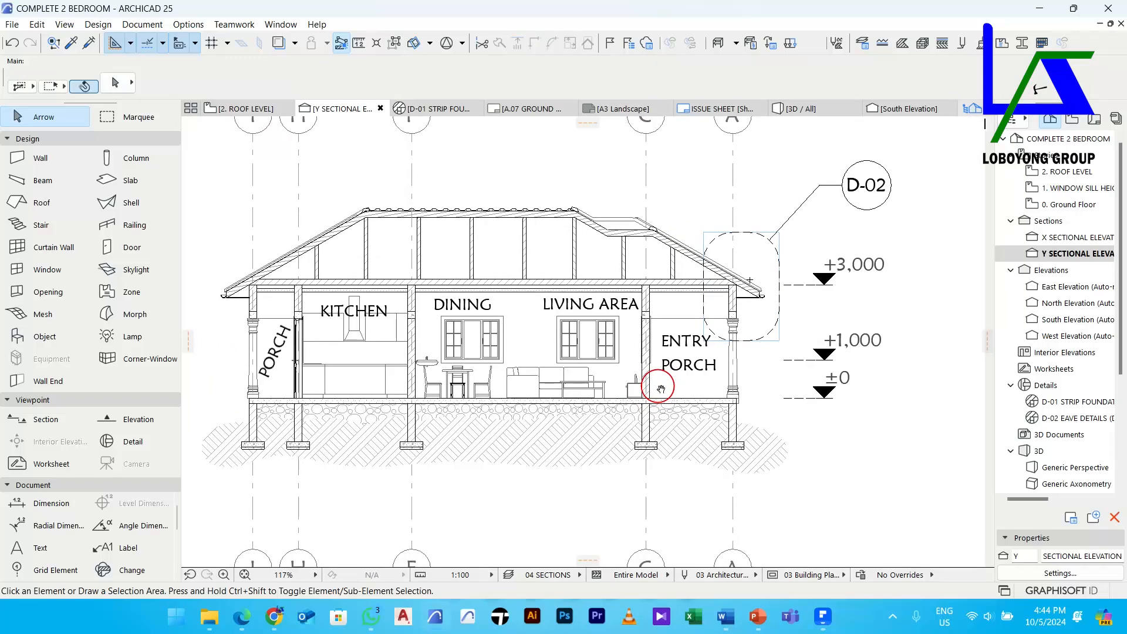
Open the X section and change the dining area's wall-hung basin to a basin type with a floor-standing pedestal
{"action": "double_click", "coordinate": [1069, 237]}
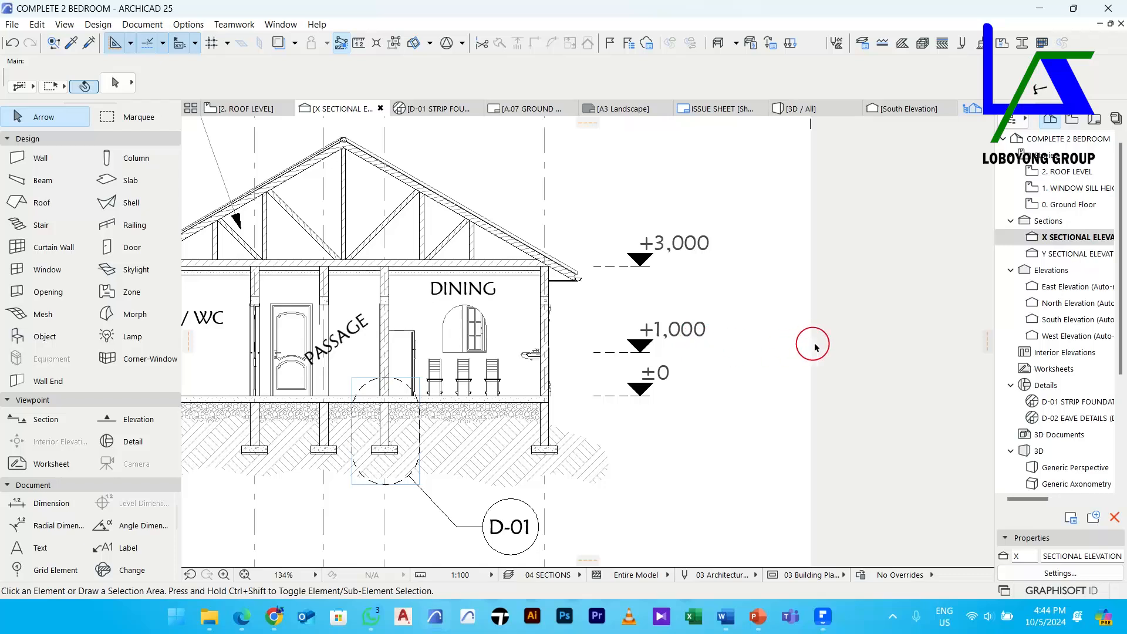
{"action": "middle_click_drag", "start_coordinate": [616, 355], "coordinate": [689, 294]}
{"action": "scroll", "coordinate": [658, 286], "scroll_direction": "up", "scroll_amount": 5}
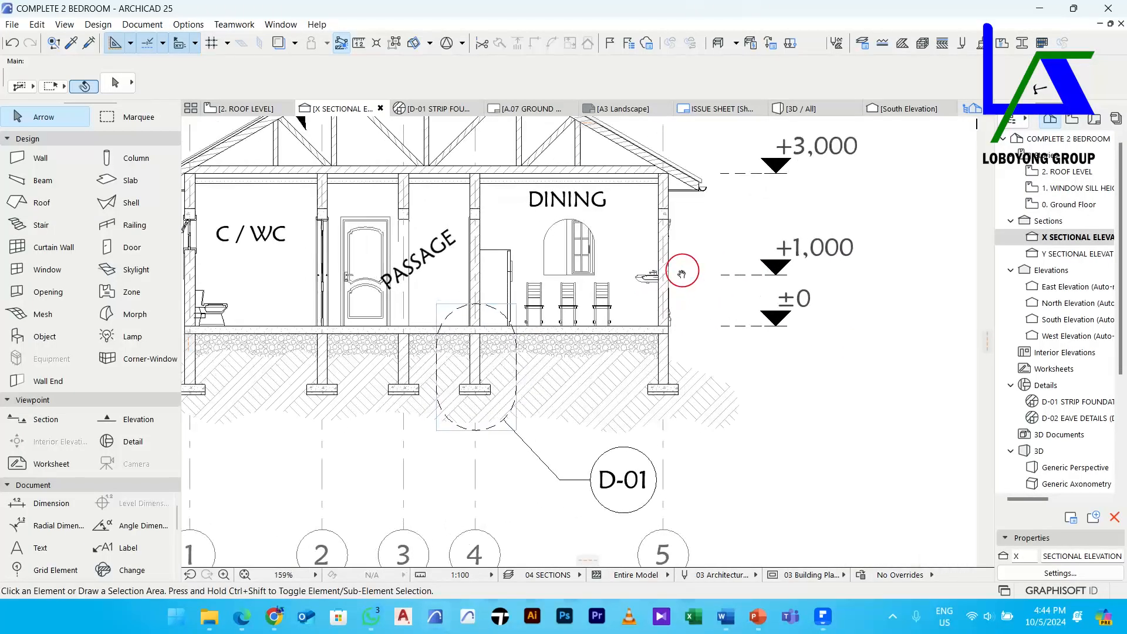
{"action": "left_click", "coordinate": [641, 275]}
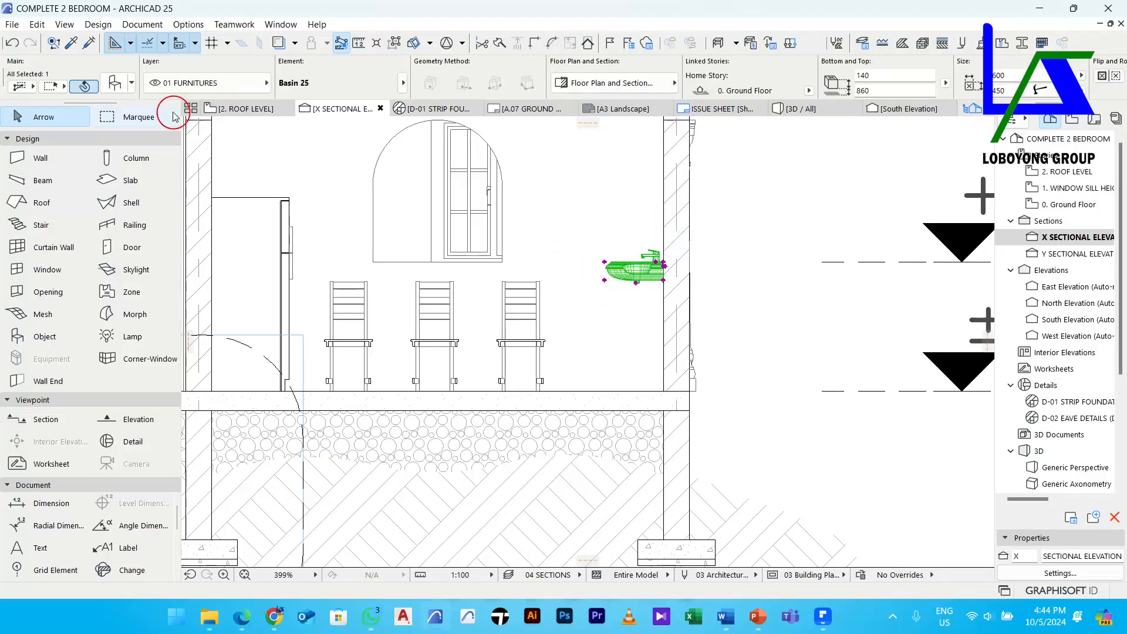
{"action": "left_click", "coordinate": [118, 84]}
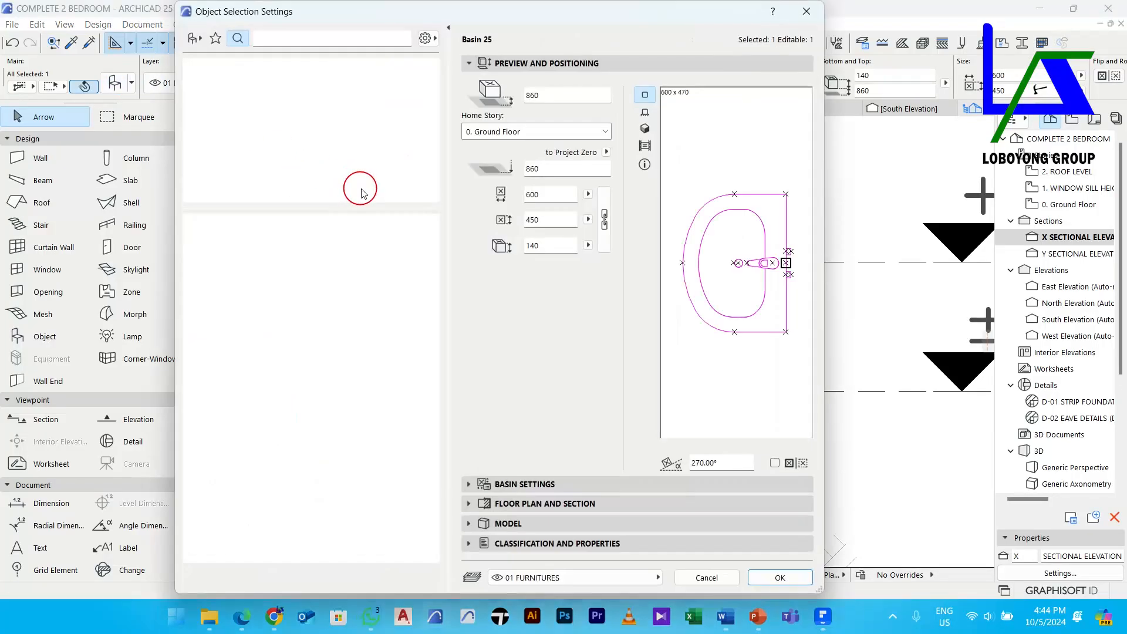
{"action": "left_click", "coordinate": [527, 484]}
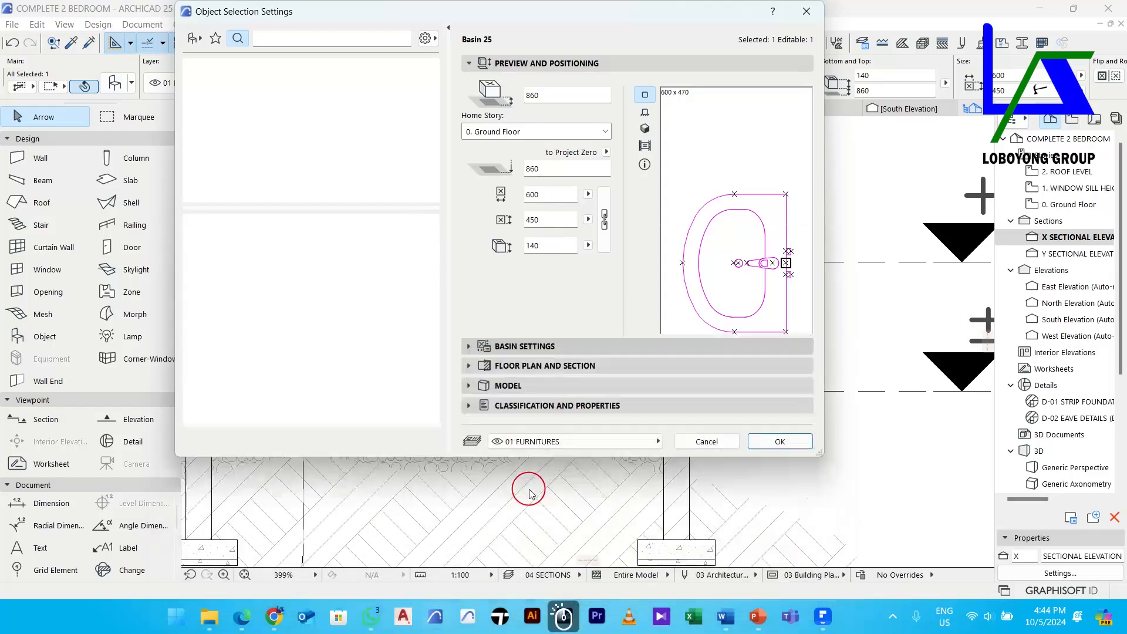
{"action": "left_click", "coordinate": [660, 166]}
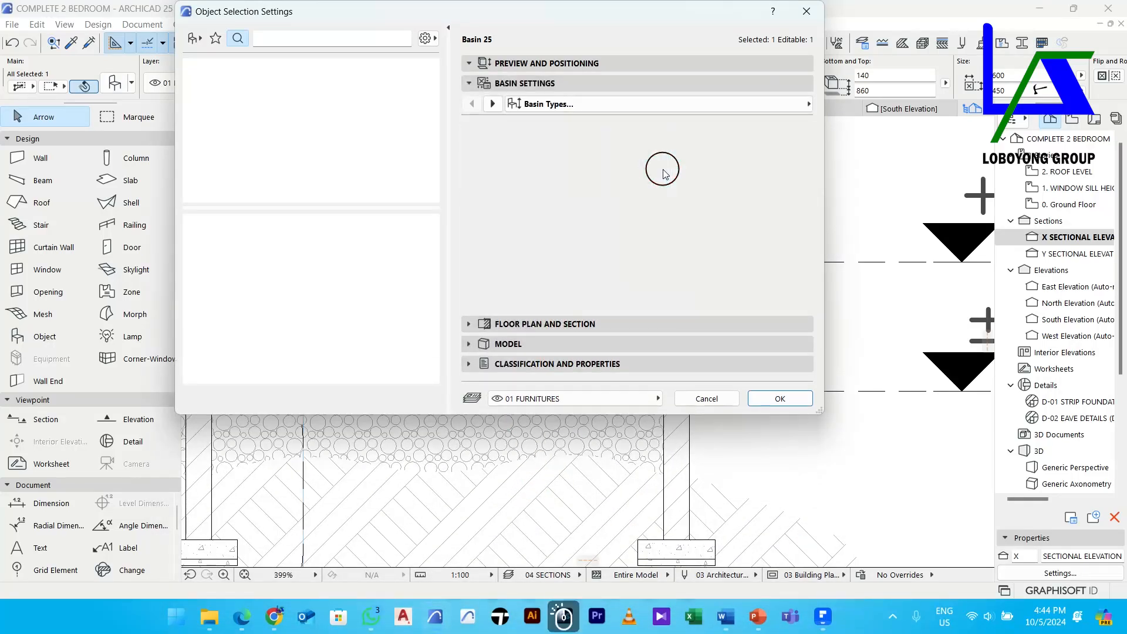
{"action": "left_click", "coordinate": [791, 399]}
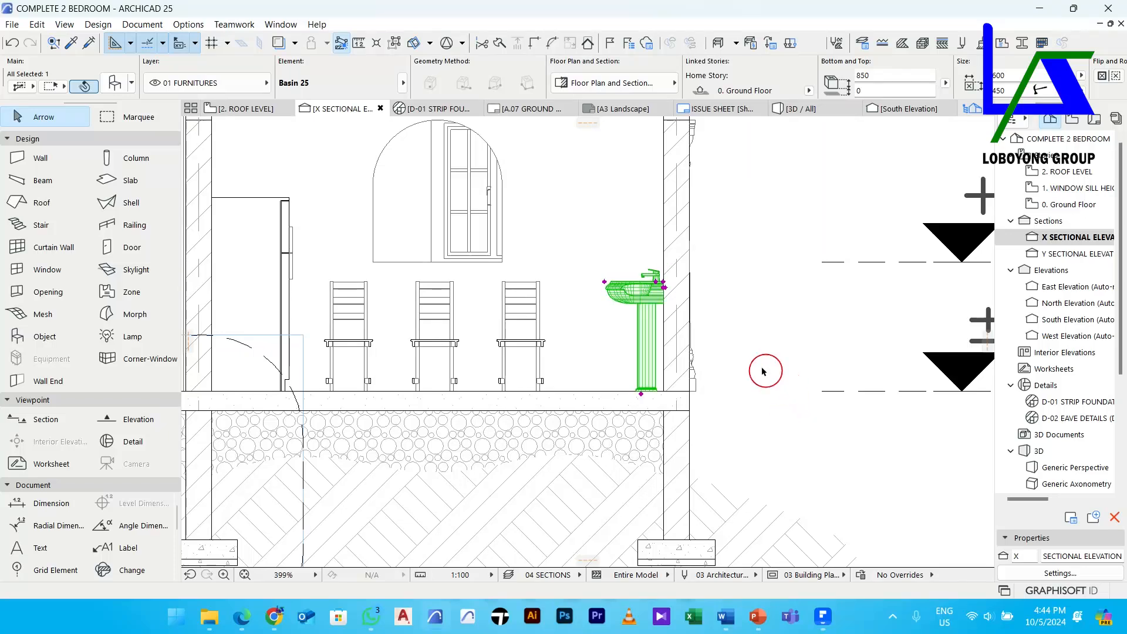
{"action": "left_click", "coordinate": [792, 293]}
Review the X section's rooms, grid and level markers, and its roofing and strip foundation notes
{"action": "scroll", "coordinate": [655, 315], "scroll_direction": "down", "scroll_amount": 4}
{"action": "middle_click_drag", "start_coordinate": [811, 270], "coordinate": [820, 287]}
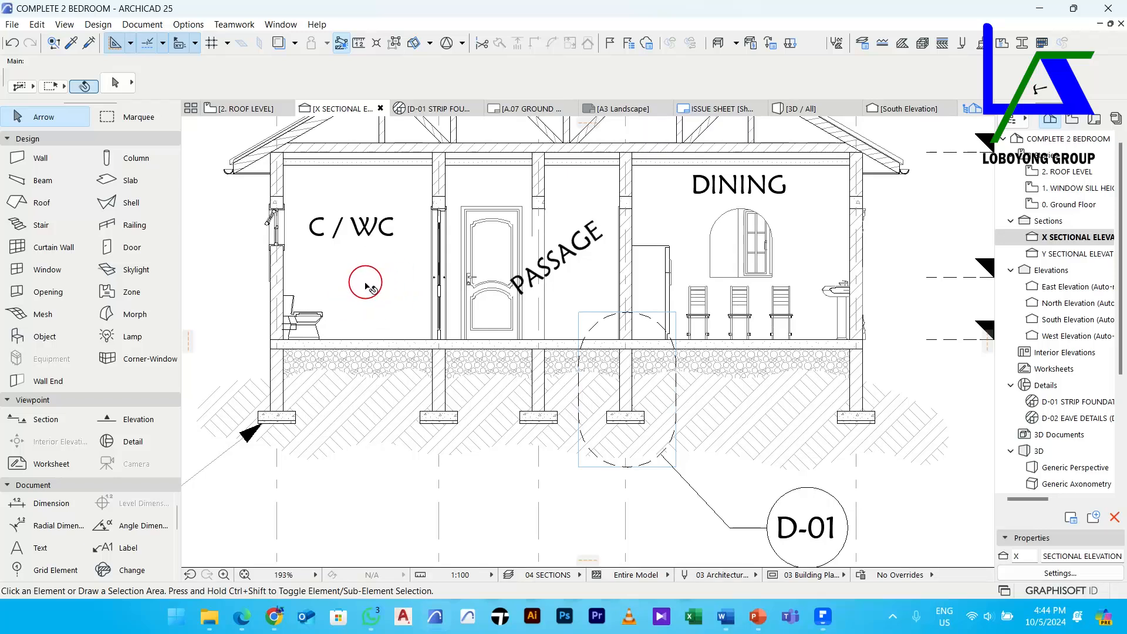
{"action": "scroll", "coordinate": [361, 287], "scroll_direction": "down", "scroll_amount": 4}
{"action": "scroll", "coordinate": [480, 295], "scroll_direction": "down", "scroll_amount": 5}
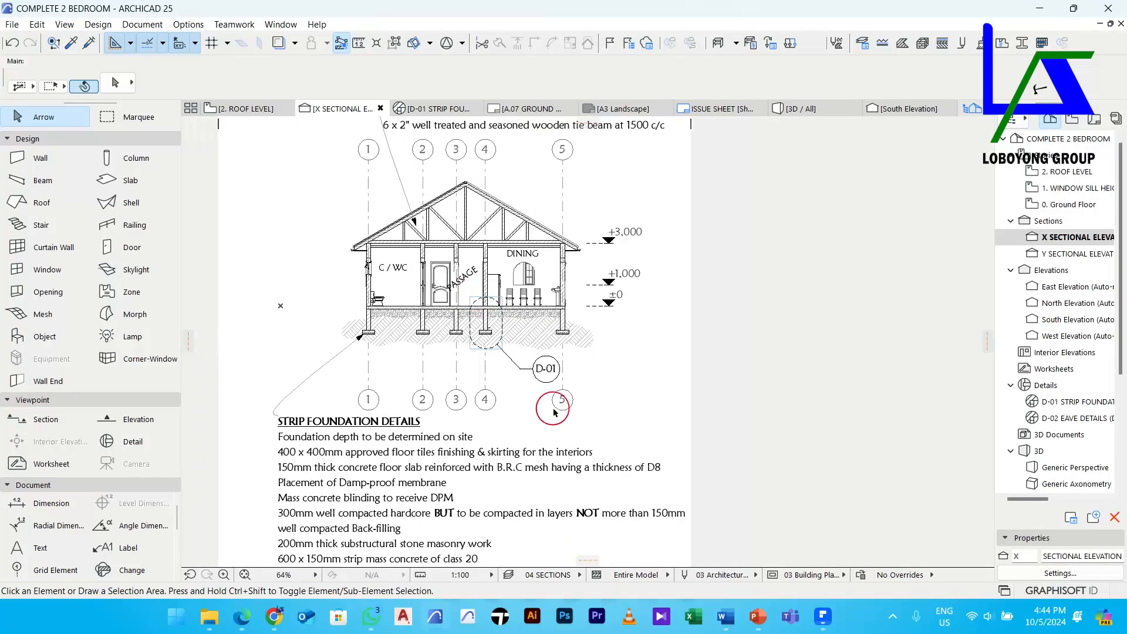
{"action": "middle_click_drag", "start_coordinate": [564, 276], "coordinate": [564, 320]}
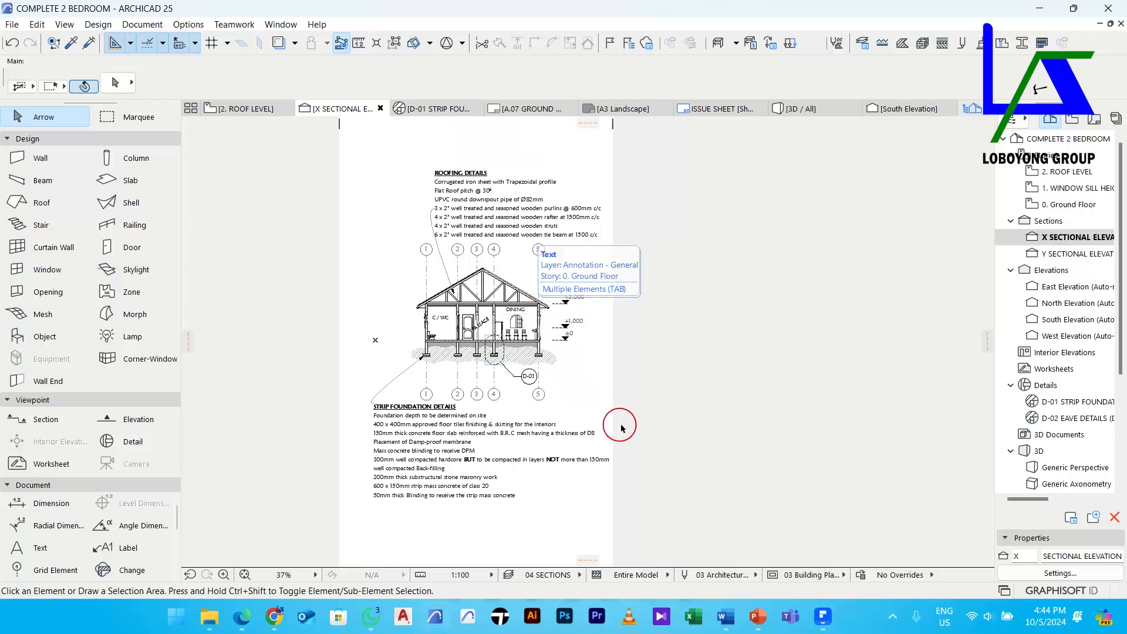
{"action": "middle_click_drag", "start_coordinate": [652, 390], "coordinate": [659, 431]}
{"action": "scroll", "coordinate": [640, 409], "scroll_direction": "down", "scroll_amount": 2}
{"action": "scroll", "coordinate": [610, 381], "scroll_direction": "up", "scroll_amount": 2}
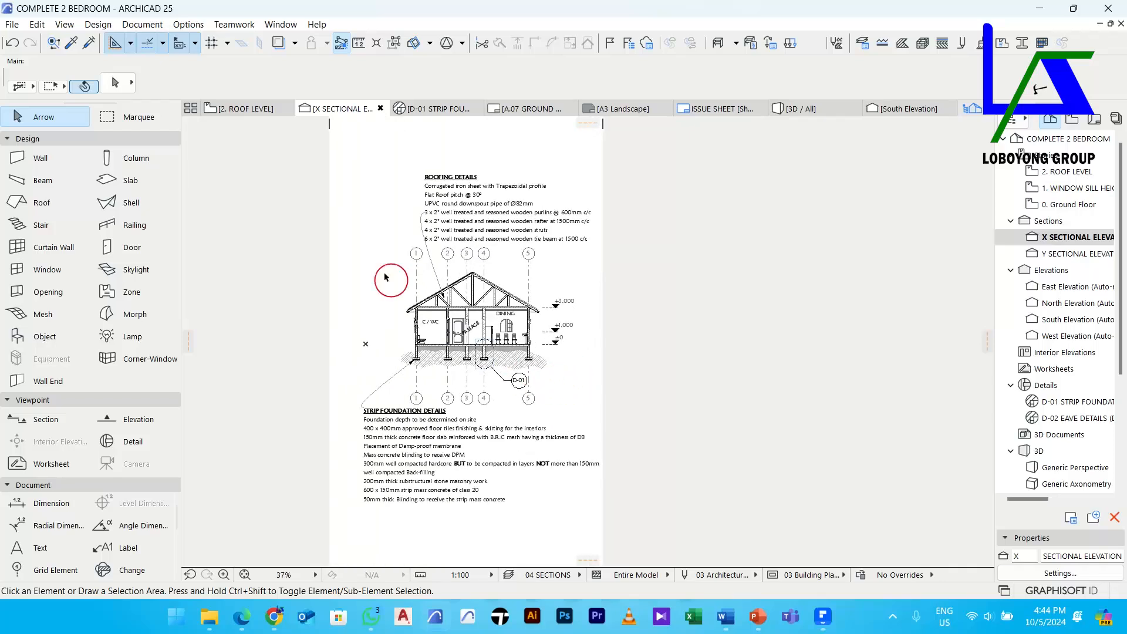
On the Ground Floor plan, set the cut plane's relative range to show up to 1 story above with an offset of 1200
{"action": "left_click", "coordinate": [246, 109]}
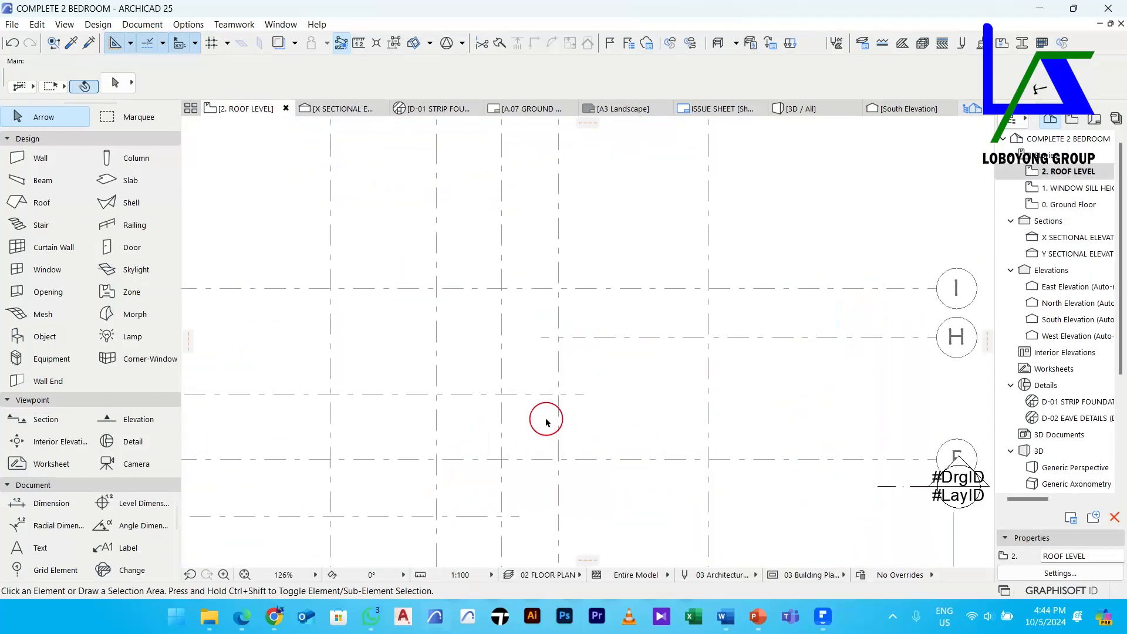
{"action": "left_click", "coordinate": [1092, 212]}
{"action": "scroll", "coordinate": [641, 314], "scroll_direction": "down", "scroll_amount": 4}
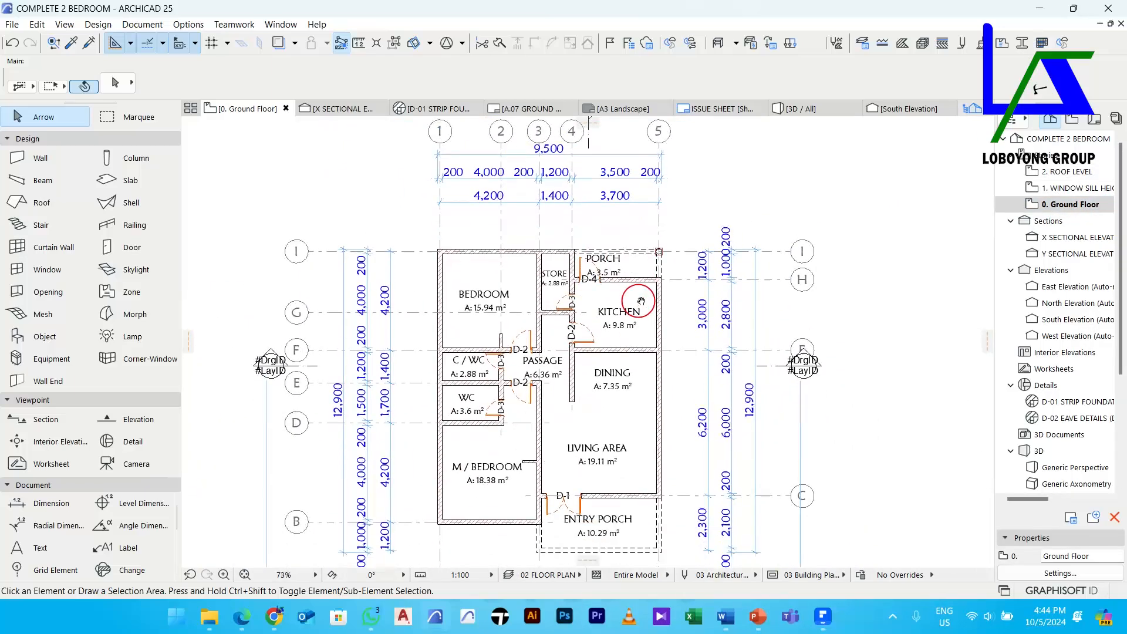
{"action": "middle_click_drag", "start_coordinate": [593, 413], "coordinate": [570, 327]}
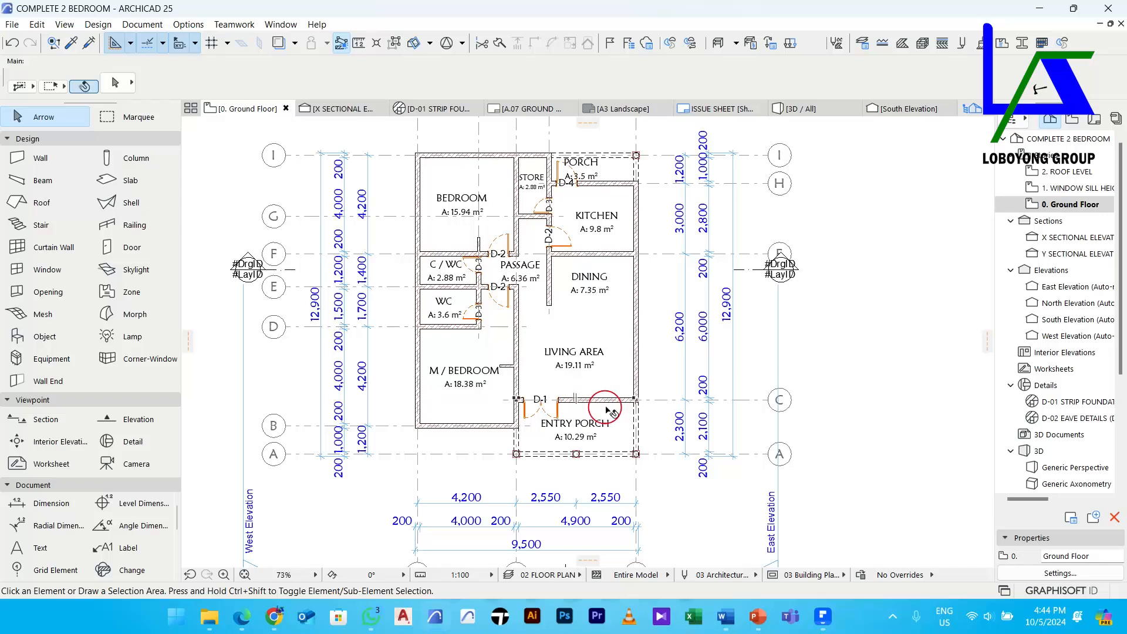
{"action": "left_click", "coordinate": [140, 25]}
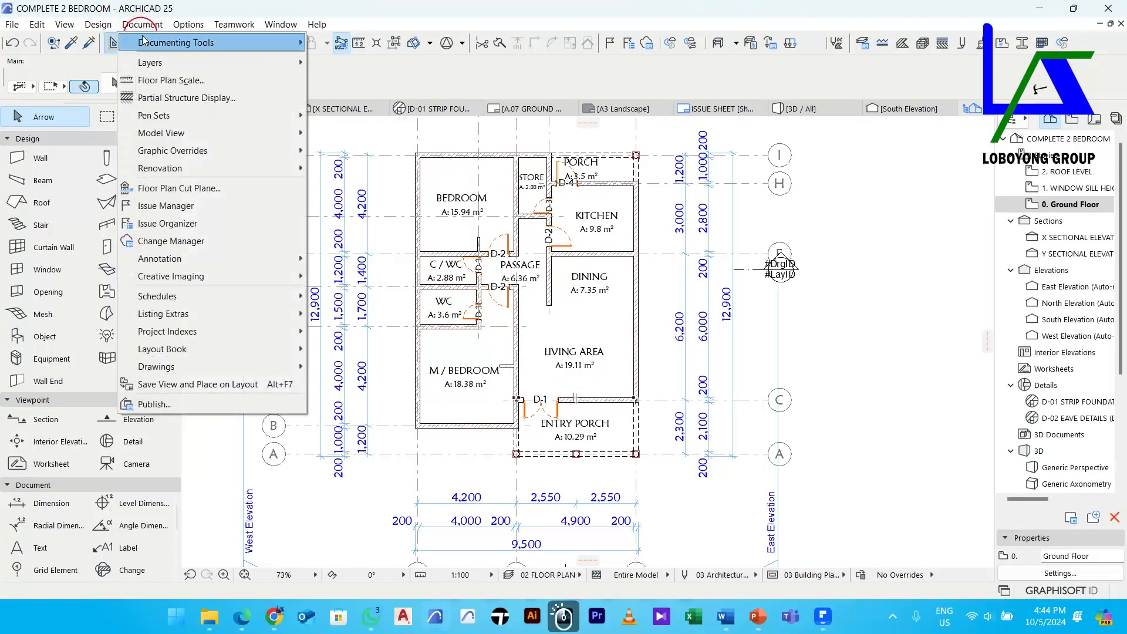
{"action": "left_click", "coordinate": [241, 188]}
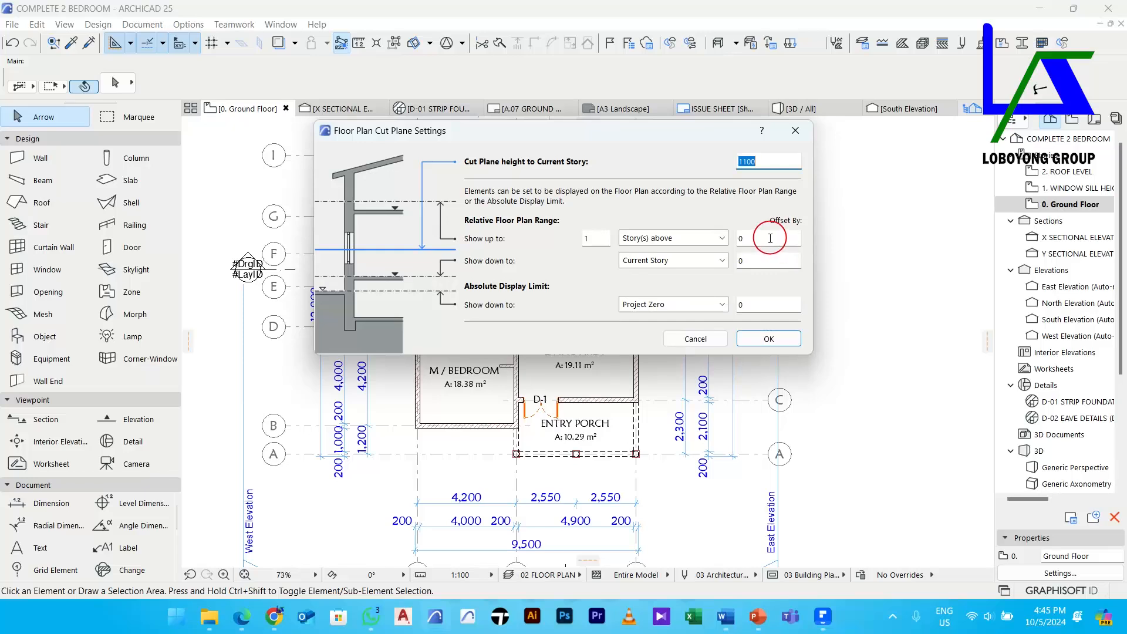
{"action": "left_click", "coordinate": [770, 238]}
{"action": "type", "text": "1200"}
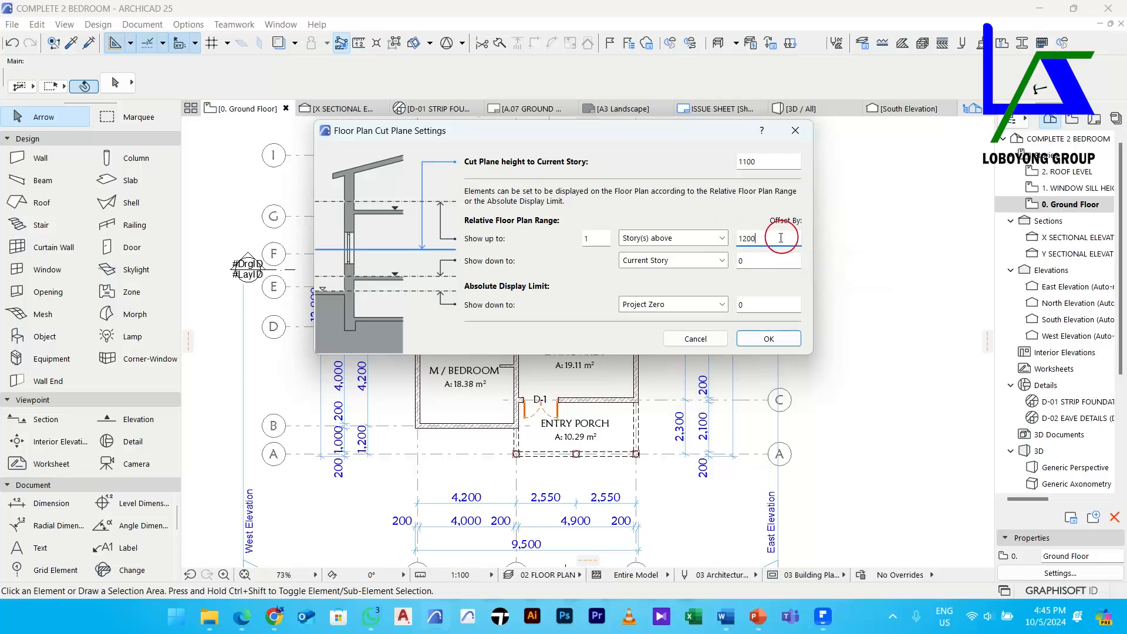
{"action": "left_click", "coordinate": [785, 336]}
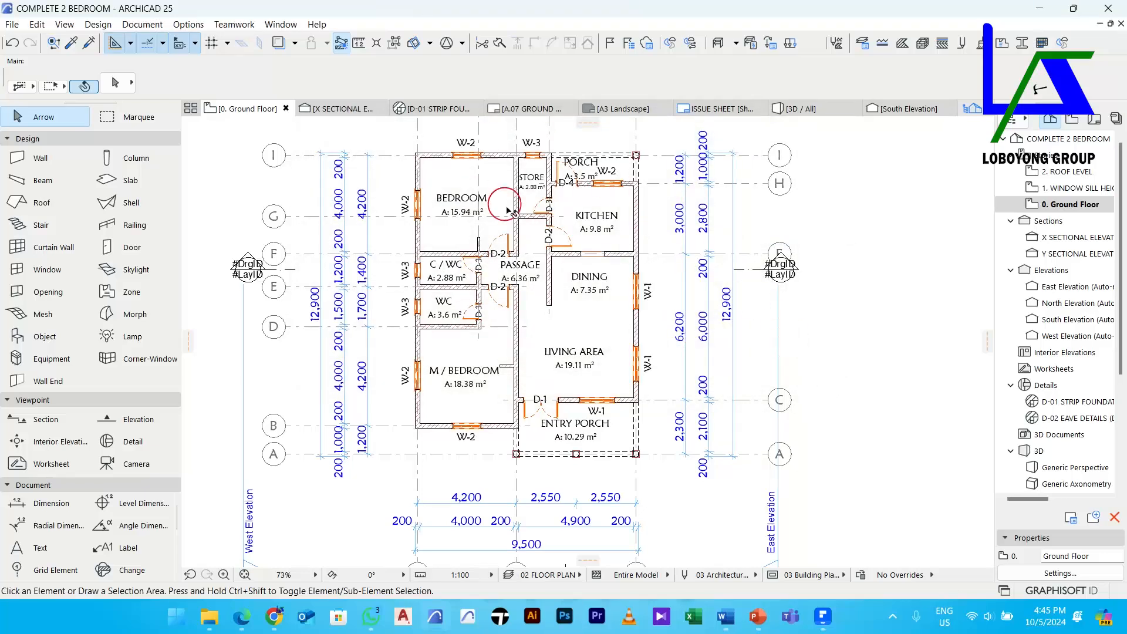
{"action": "scroll", "coordinate": [566, 305], "scroll_direction": "up", "scroll_amount": 4}
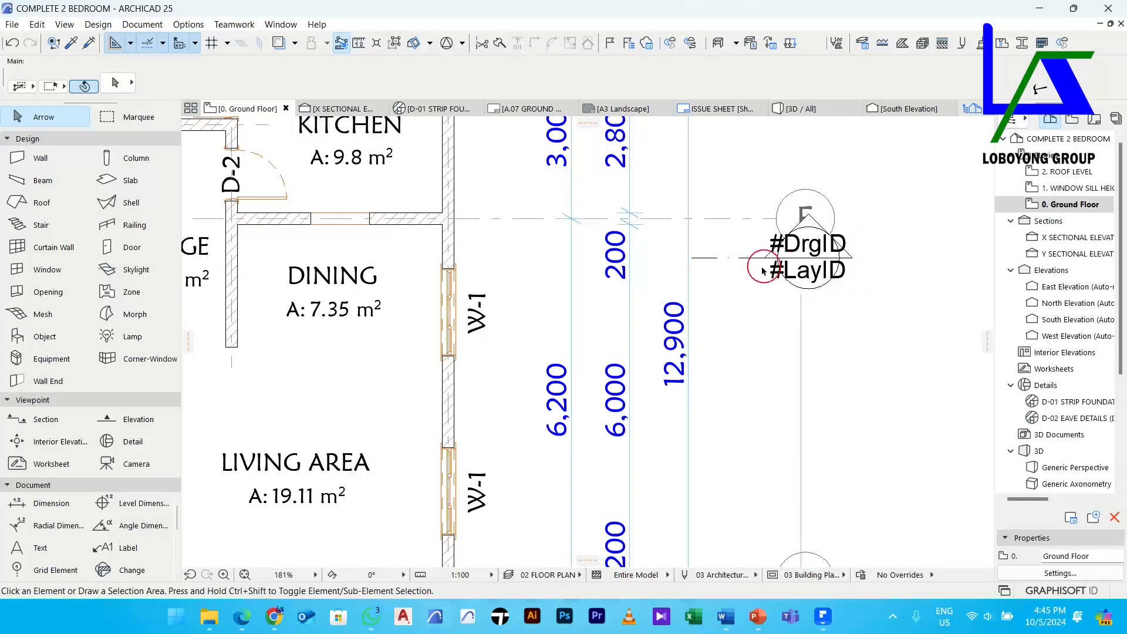
{"action": "scroll", "coordinate": [767, 276], "scroll_direction": "down", "scroll_amount": 4}
{"action": "scroll", "coordinate": [780, 306], "scroll_direction": "up", "scroll_amount": 4}
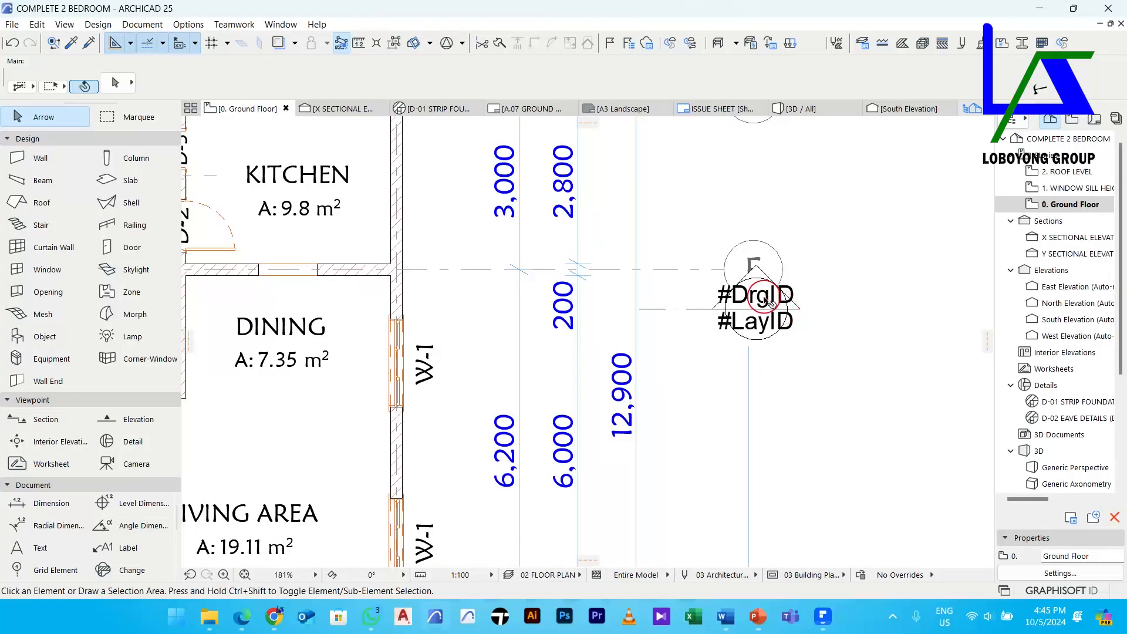
{"action": "middle_click_drag", "start_coordinate": [789, 322], "coordinate": [738, 353]}
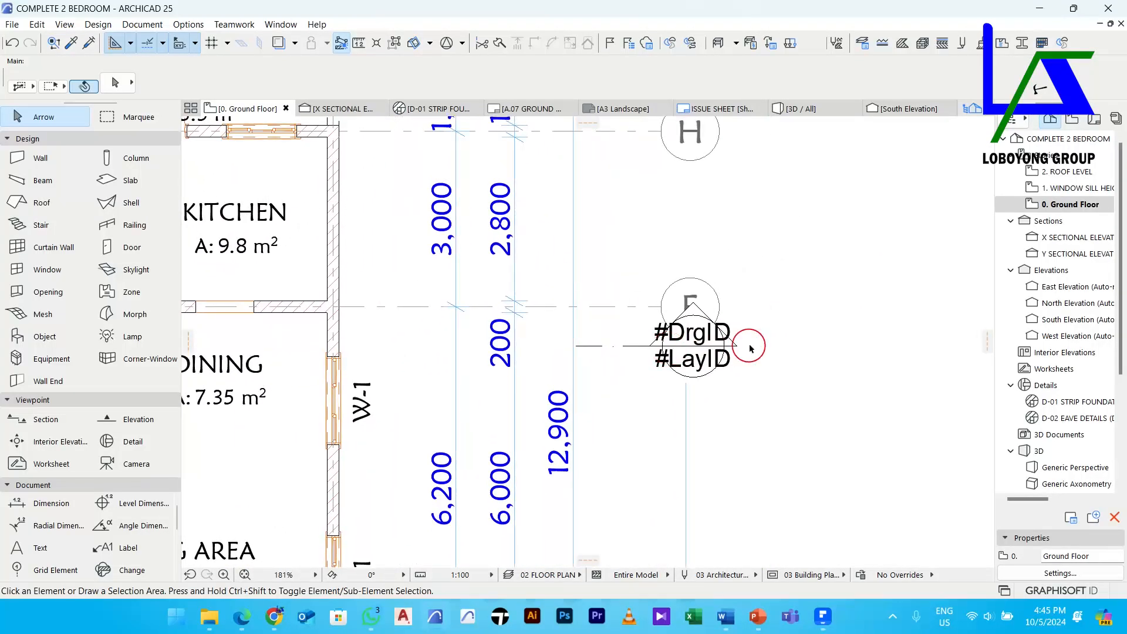
Open layout A.14 for the sectional elevation and place the X section view on the empty sheet
{"action": "scroll", "coordinate": [717, 332], "scroll_direction": "down", "scroll_amount": 1}
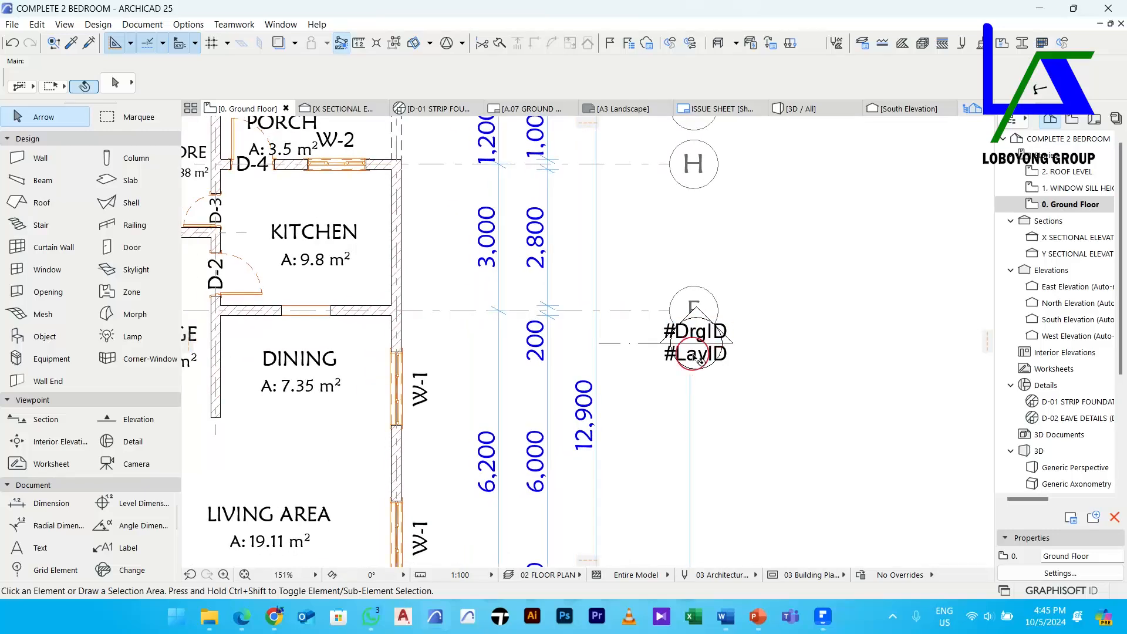
{"action": "middle_click_drag", "start_coordinate": [722, 367], "coordinate": [645, 322]}
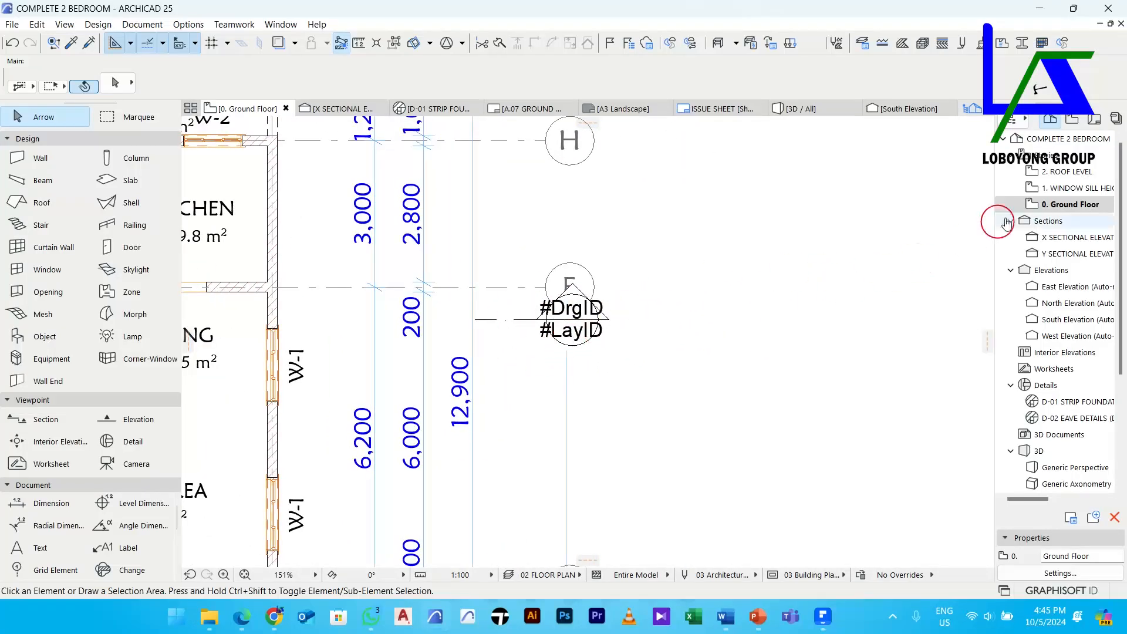
{"action": "left_click", "coordinate": [1095, 120]}
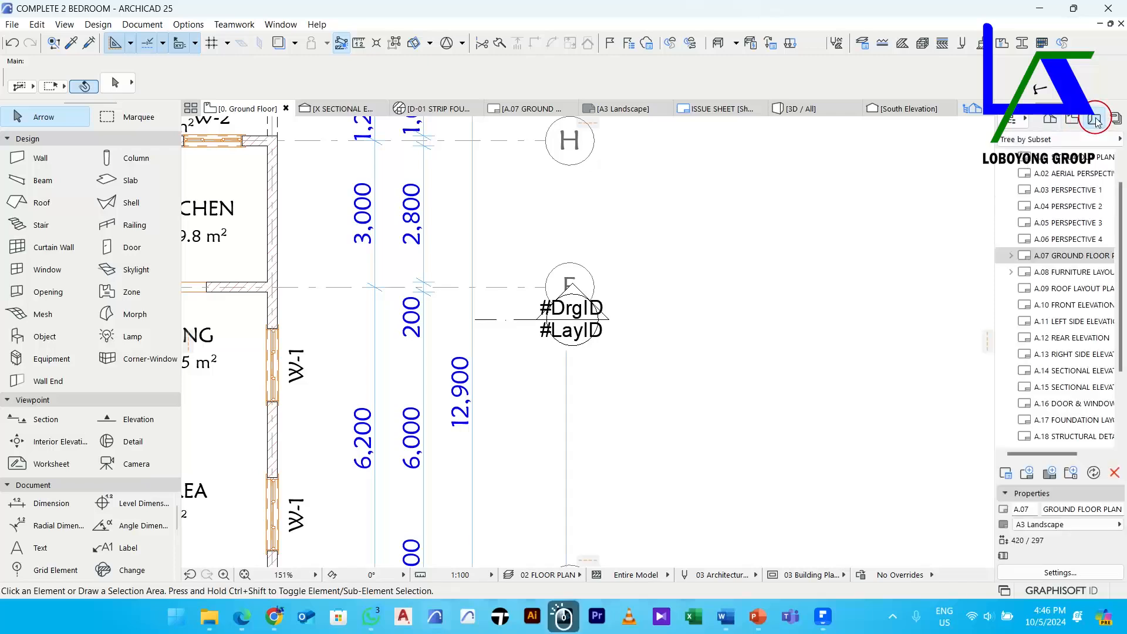
{"action": "double_click", "coordinate": [1080, 371]}
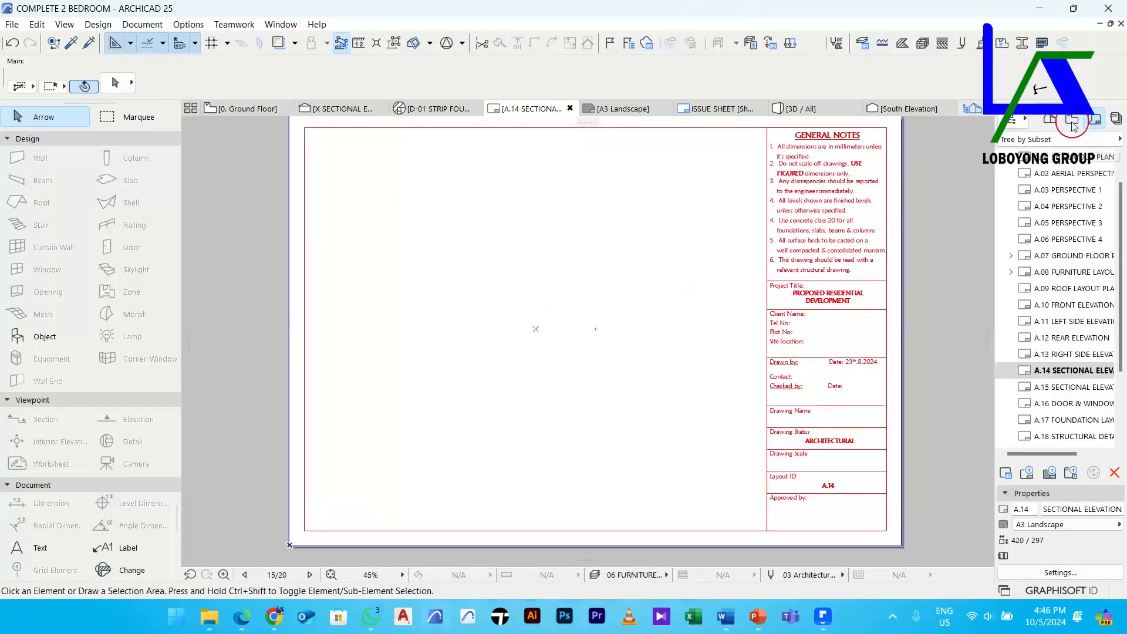
{"action": "left_click", "coordinate": [1053, 120]}
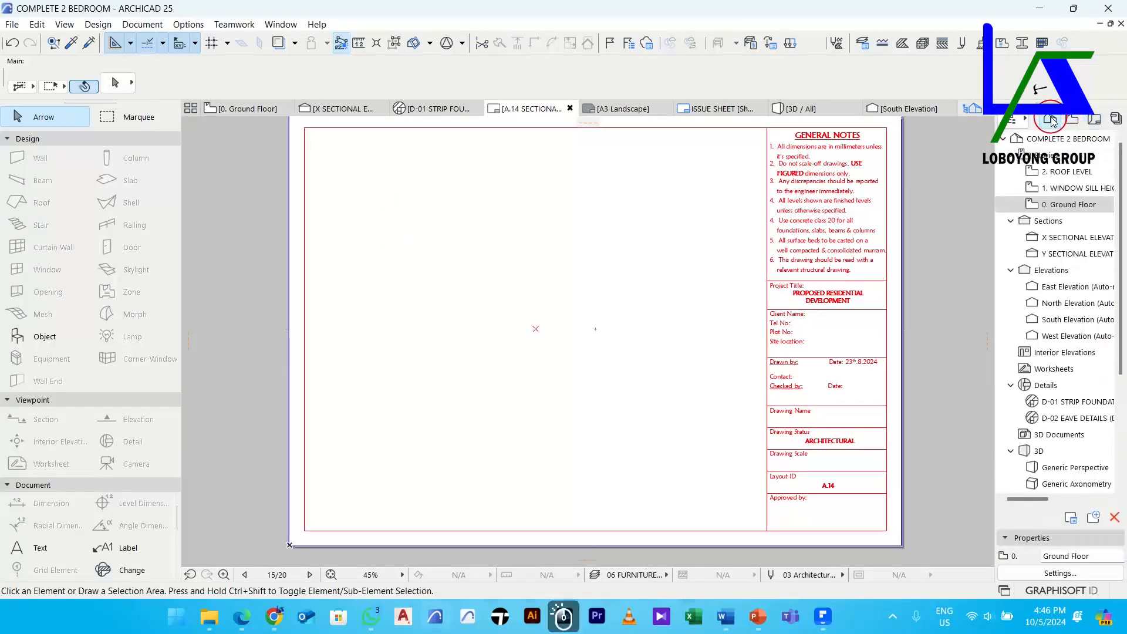
{"action": "left_click", "coordinate": [1084, 242]}
{"action": "left_click_drag", "start_coordinate": [1085, 245], "coordinate": [531, 327]}
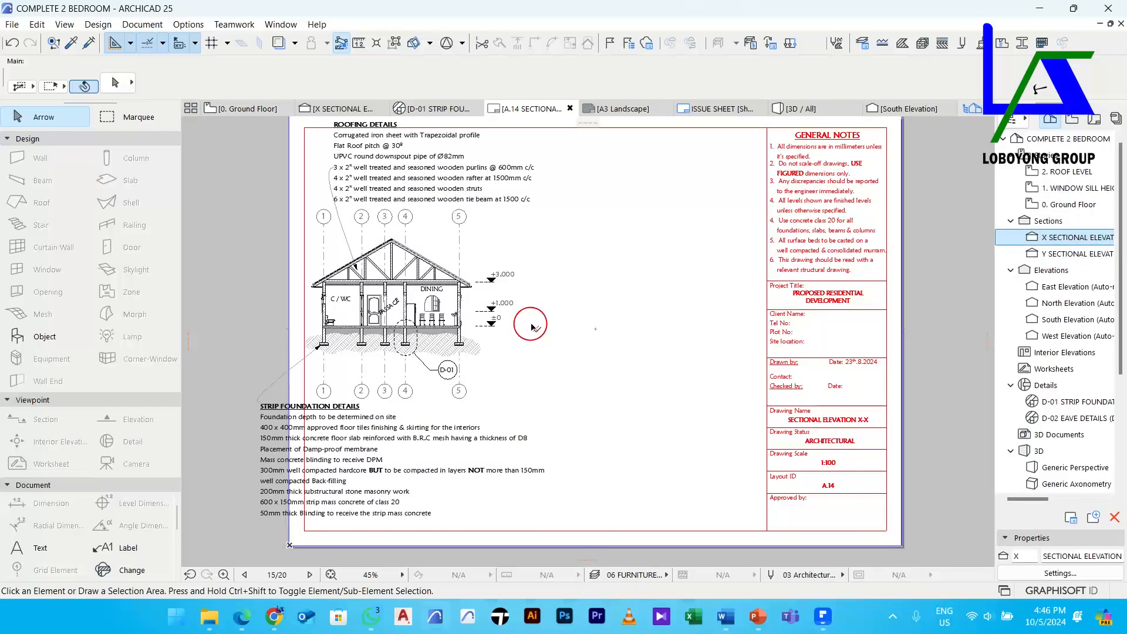
Set the placed X section drawing's title type to No Title
{"action": "scroll", "coordinate": [532, 327], "scroll_direction": "down", "scroll_amount": 3}
{"action": "left_click", "coordinate": [501, 336]}
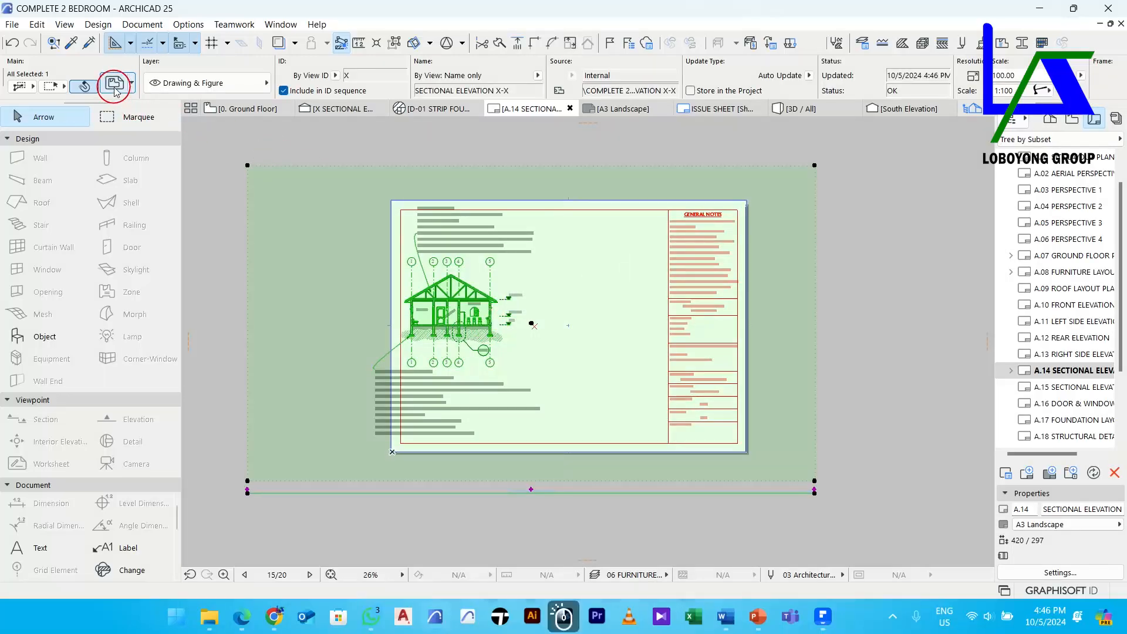
{"action": "key", "text": "ctrl+t"}
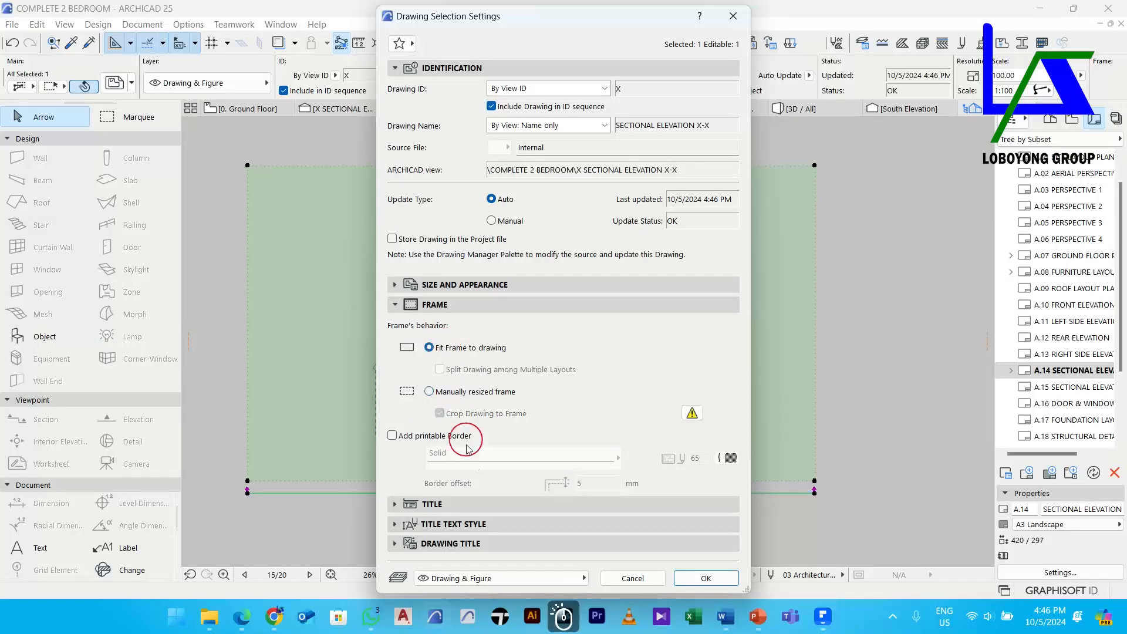
{"action": "left_click", "coordinate": [452, 504]}
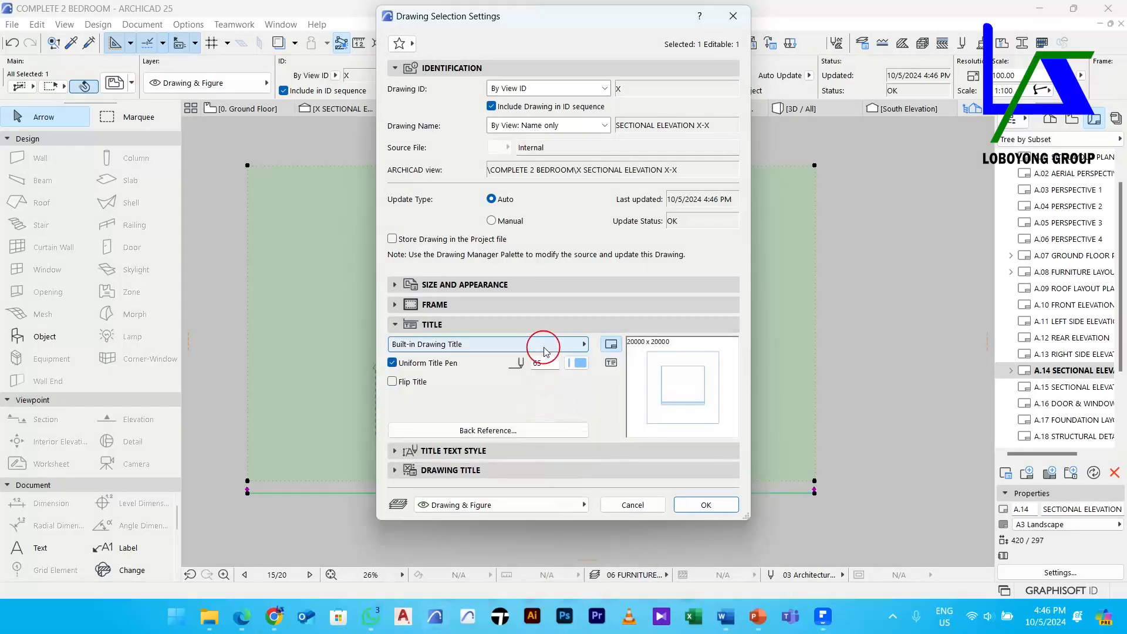
{"action": "left_click", "coordinate": [583, 344]}
{"action": "left_click", "coordinate": [621, 343]}
{"action": "left_click", "coordinate": [709, 504]}
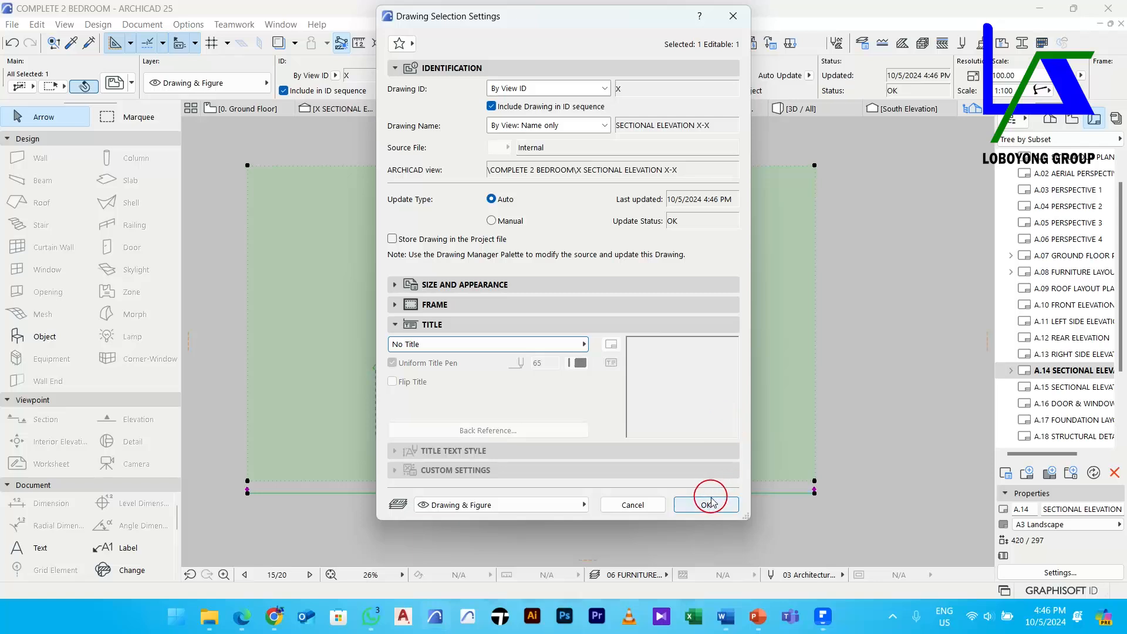
Move the X section drawing by its centre point to the centre of the layout's drawing area
{"action": "scroll", "coordinate": [457, 322], "scroll_direction": "up", "scroll_amount": 4}
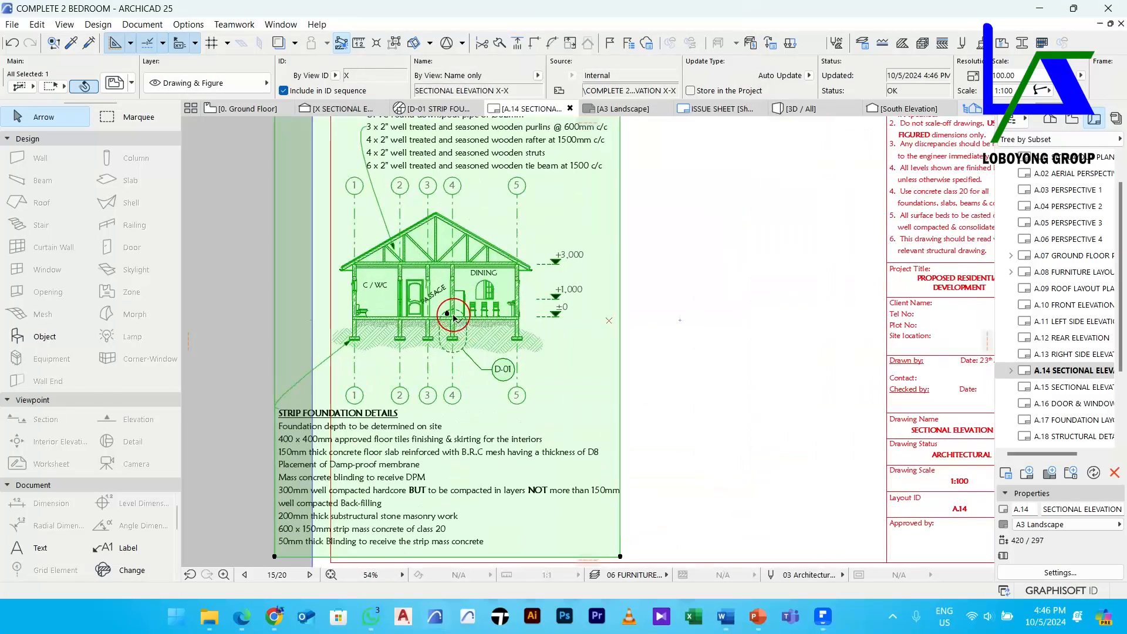
{"action": "left_click", "coordinate": [448, 315]}
{"action": "left_click", "coordinate": [538, 244]}
{"action": "scroll", "coordinate": [632, 317], "scroll_direction": "up", "scroll_amount": 8}
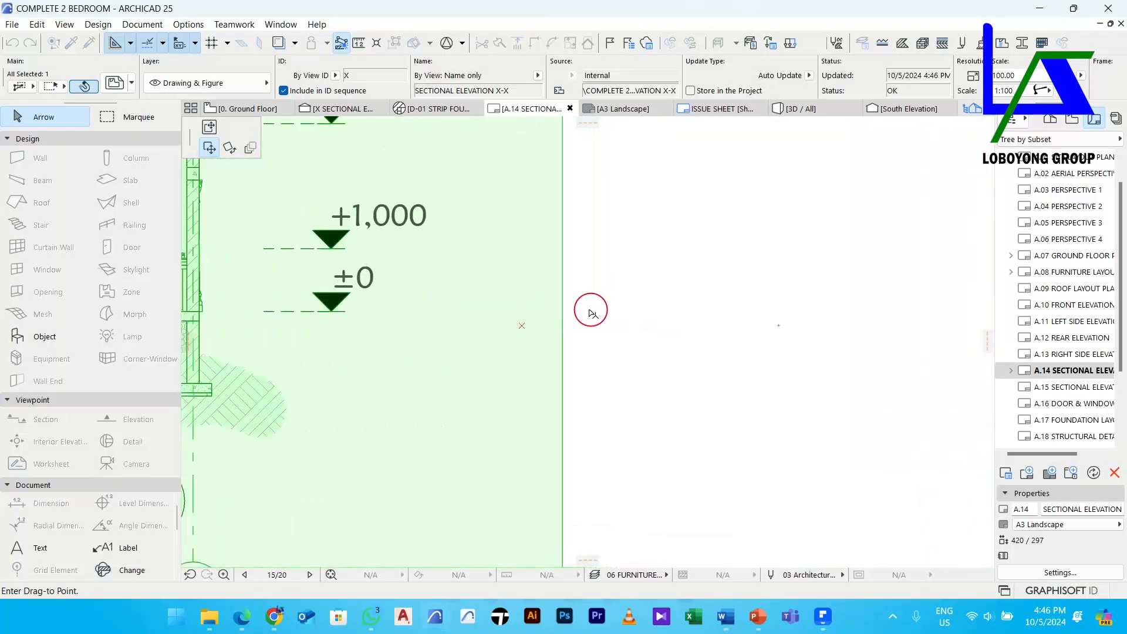
{"action": "left_click", "coordinate": [524, 327]}
{"action": "scroll", "coordinate": [558, 306], "scroll_direction": "down", "scroll_amount": 10}
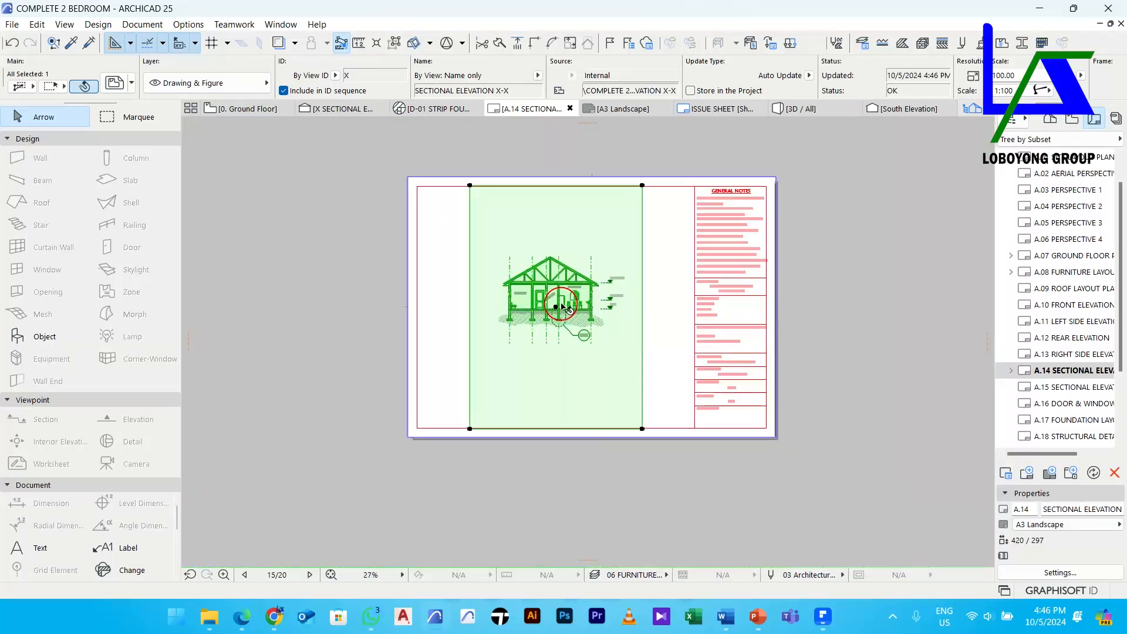
Open the drawing's source view and move the ROOFING DETAILS label slightly down towards the upper grid bubbles
{"action": "scroll", "coordinate": [525, 188], "scroll_direction": "up", "scroll_amount": 6}
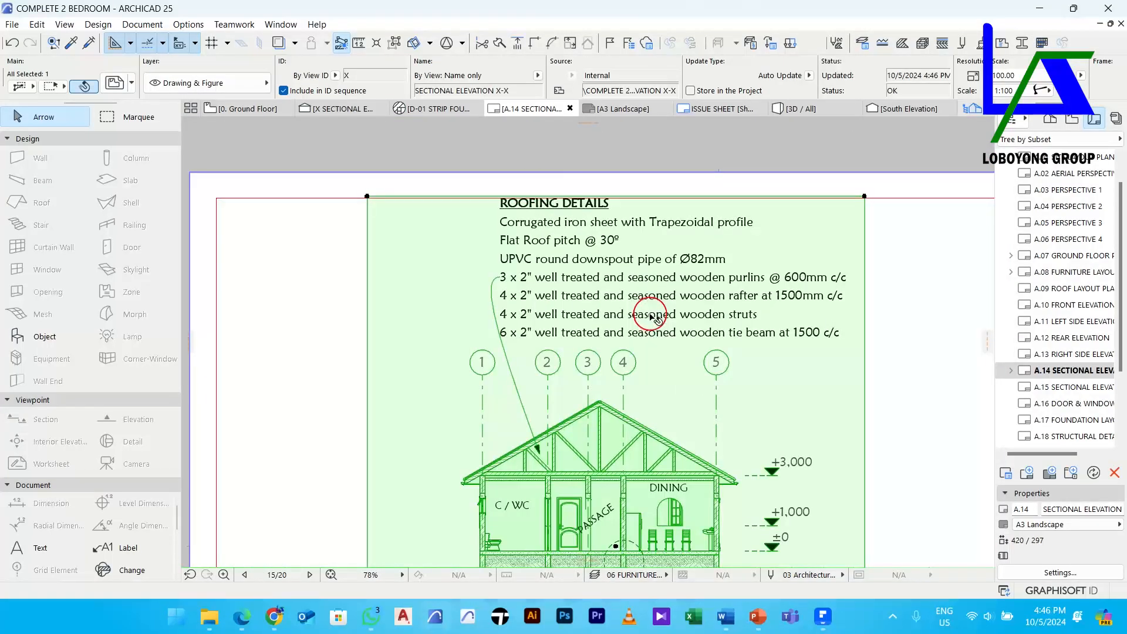
{"action": "scroll", "coordinate": [646, 317], "scroll_direction": "down", "scroll_amount": 3}
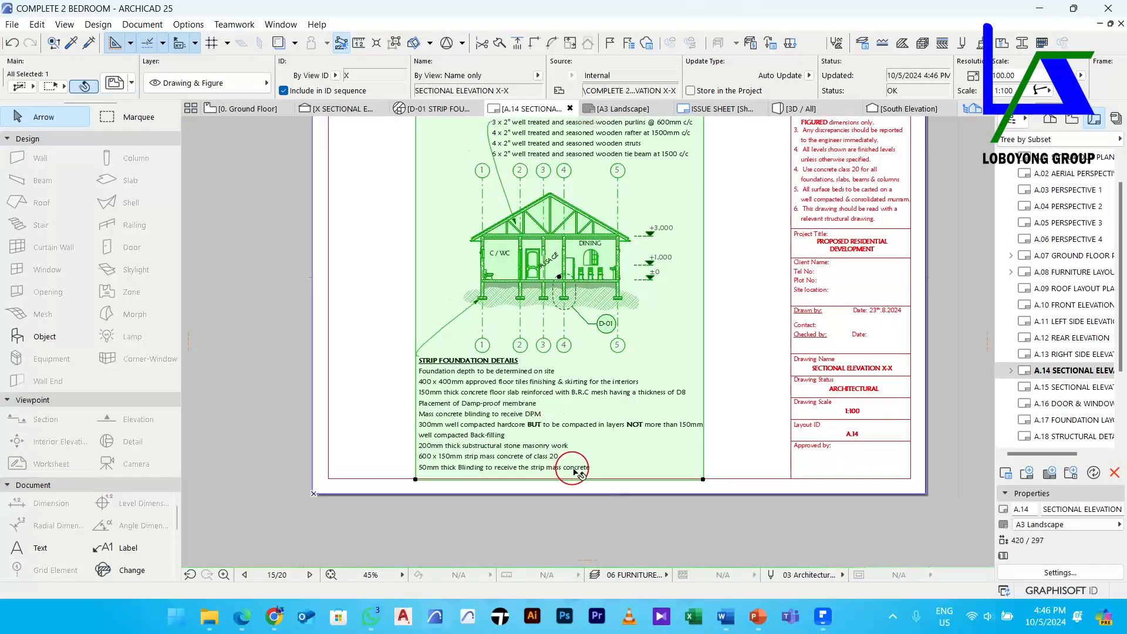
{"action": "scroll", "coordinate": [498, 352], "scroll_direction": "up", "scroll_amount": 1}
{"action": "scroll", "coordinate": [552, 253], "scroll_direction": "up", "scroll_amount": 3}
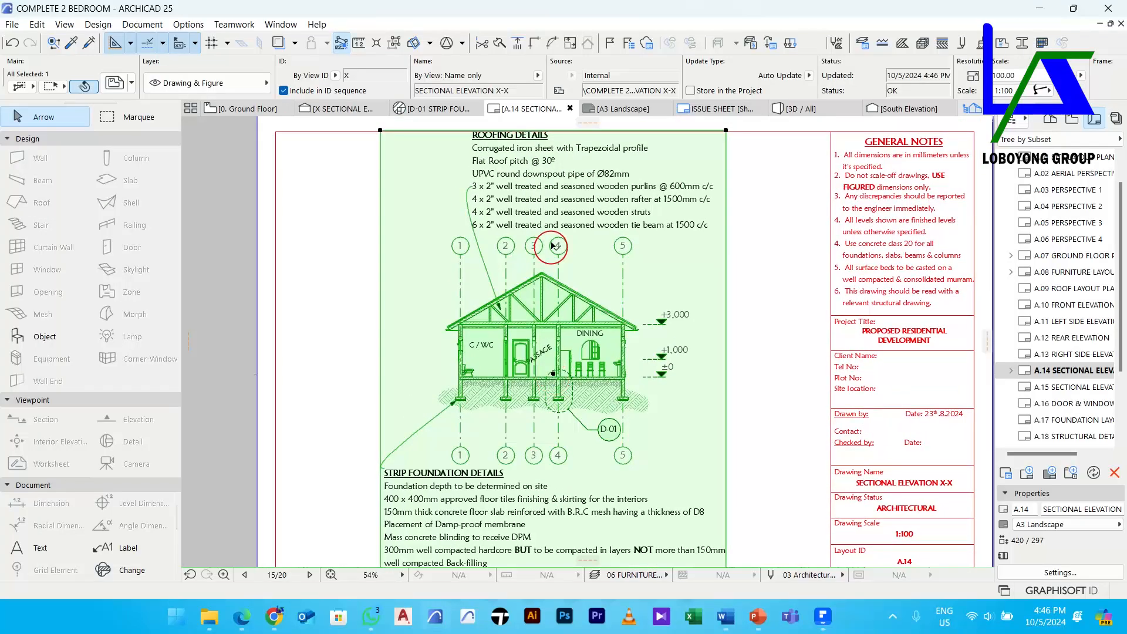
{"action": "scroll", "coordinate": [552, 246], "scroll_direction": "up", "scroll_amount": 1}
{"action": "middle_click_drag", "start_coordinate": [545, 288], "coordinate": [538, 337]}
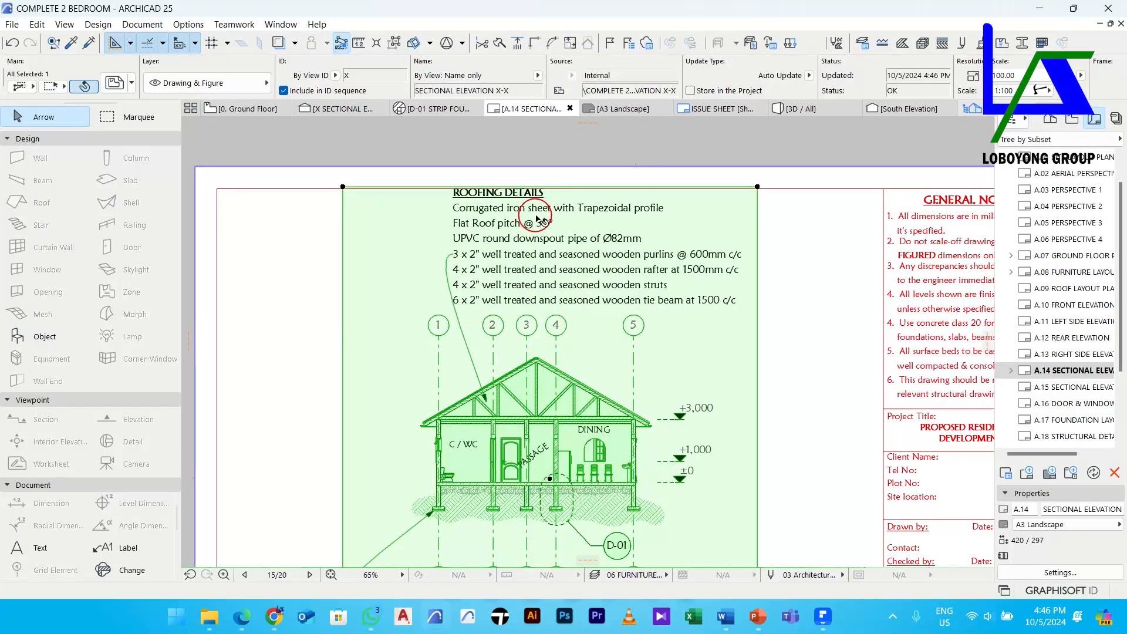
{"action": "scroll", "coordinate": [545, 218], "scroll_direction": "down", "scroll_amount": 2}
{"action": "right_click", "coordinate": [612, 231]}
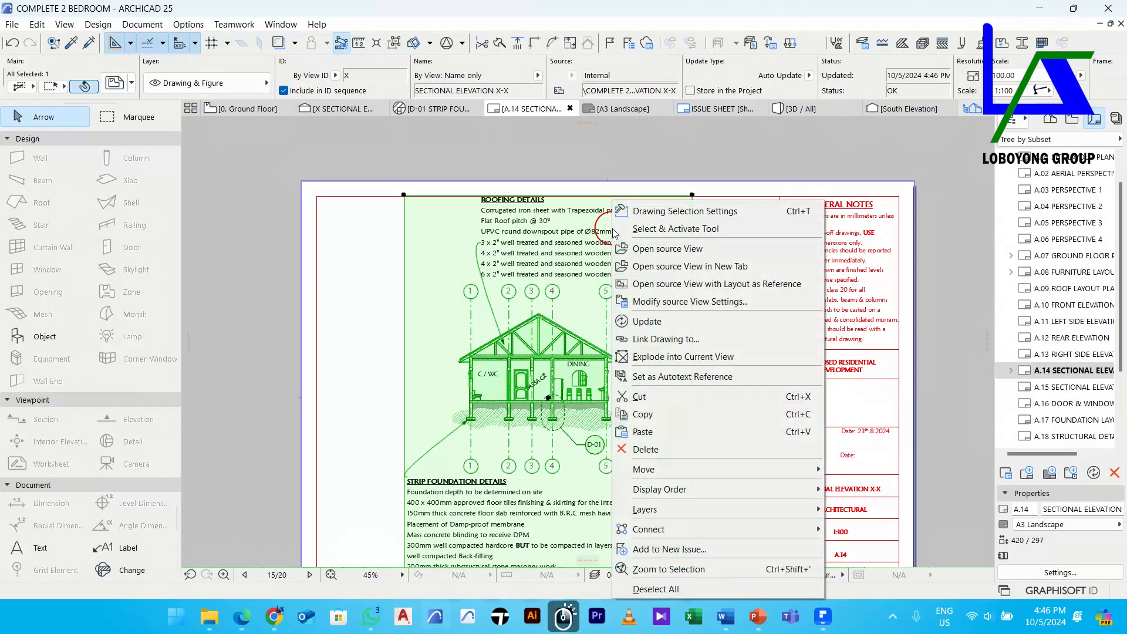
{"action": "left_click", "coordinate": [633, 249]}
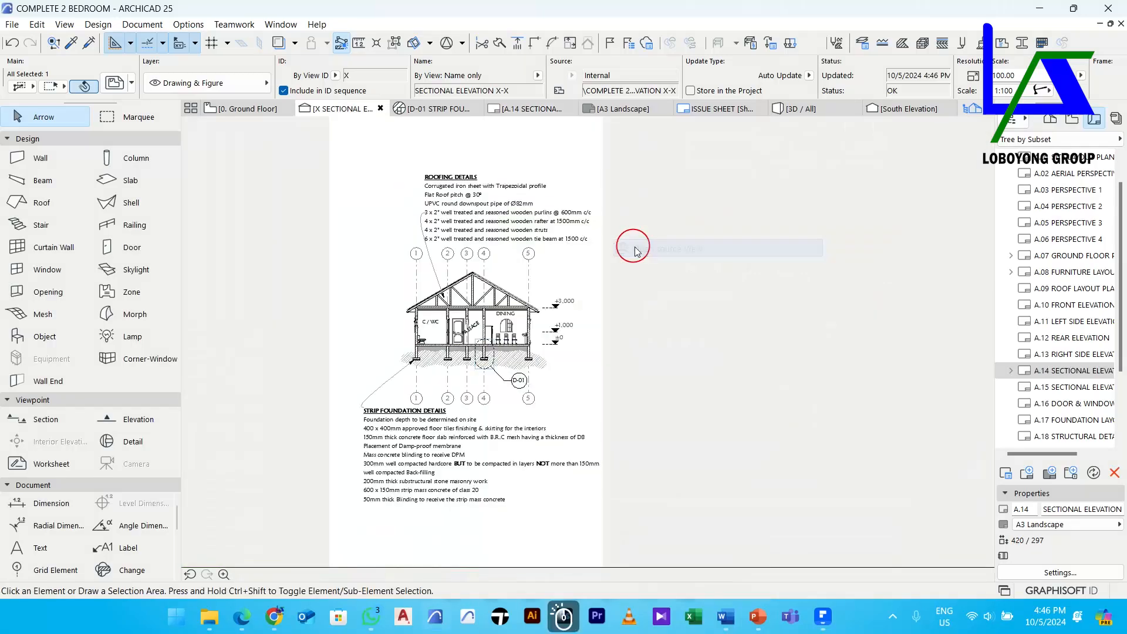
{"action": "scroll", "coordinate": [439, 257], "scroll_direction": "up", "scroll_amount": 3}
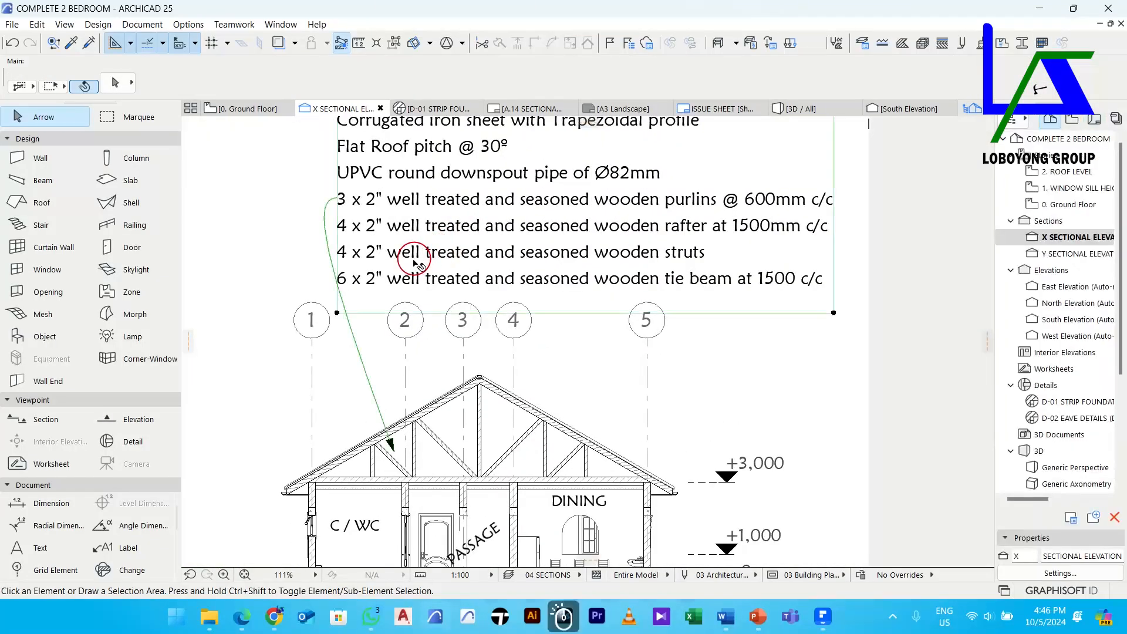
{"action": "left_click", "coordinate": [340, 312]}
{"action": "scroll", "coordinate": [337, 315], "scroll_direction": "up", "scroll_amount": 3}
{"action": "left_click_drag", "start_coordinate": [326, 303], "coordinate": [327, 332]}
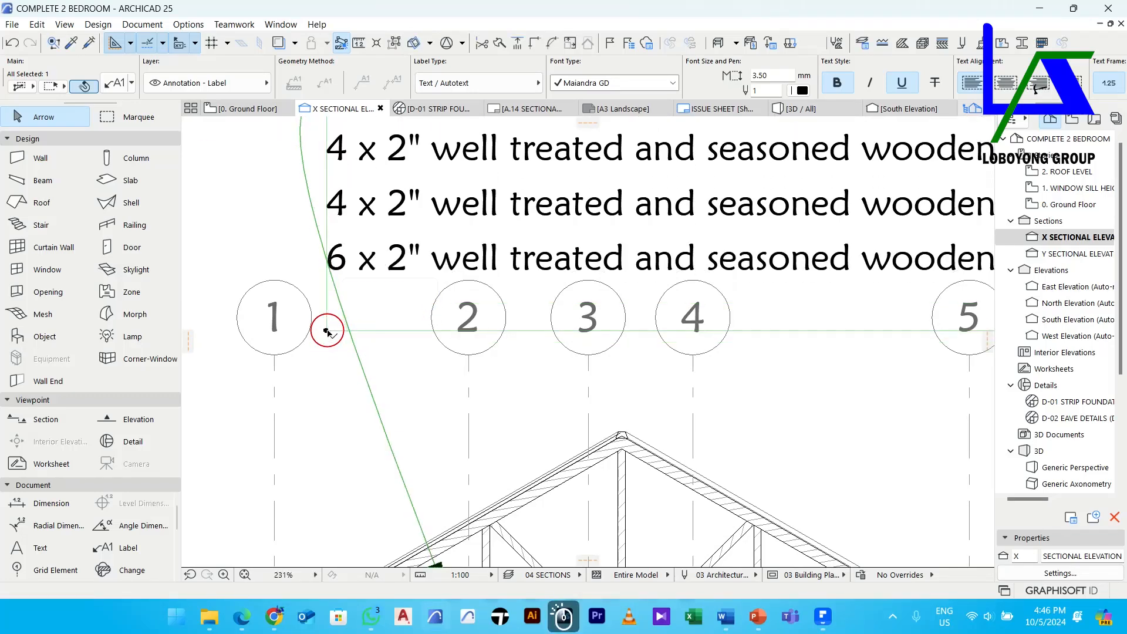
{"action": "scroll", "coordinate": [378, 276], "scroll_direction": "down", "scroll_amount": 5}
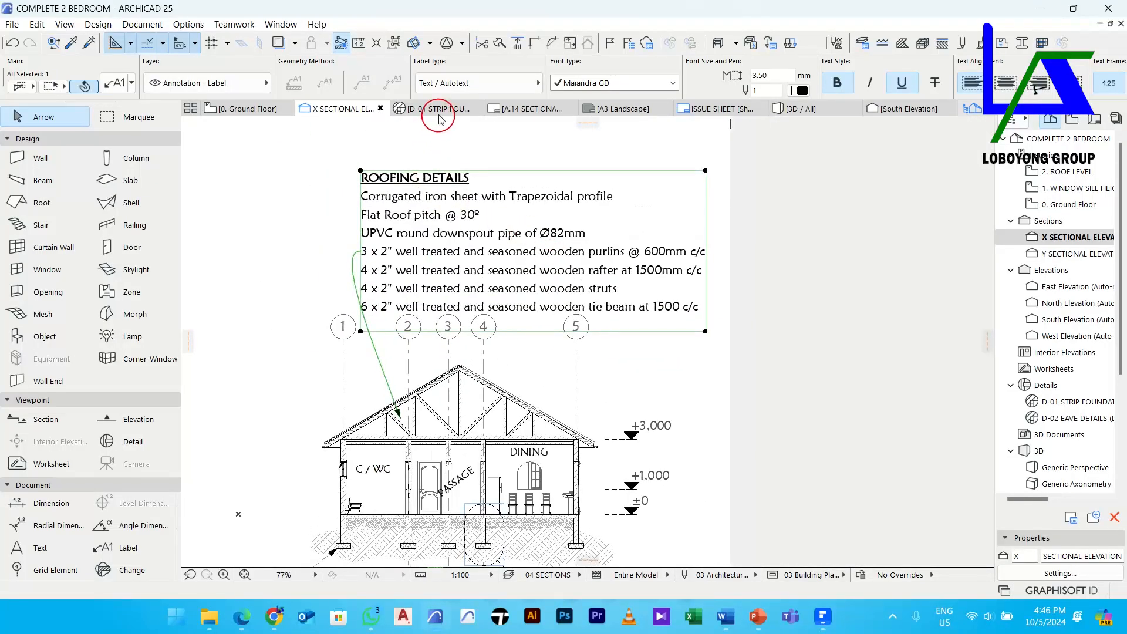
Return to layout A.14 and offset the drawing's frame edges outwards by about 1 mm to the sheet's upper border
{"action": "left_click", "coordinate": [545, 110]}
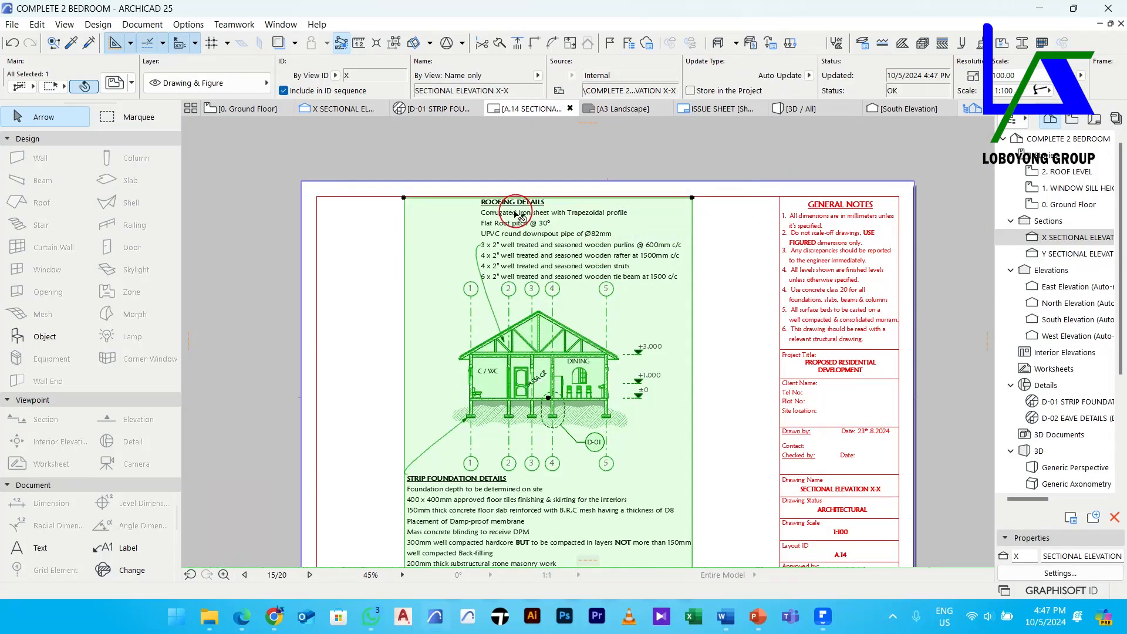
{"action": "scroll", "coordinate": [519, 211], "scroll_direction": "up", "scroll_amount": 3}
{"action": "scroll", "coordinate": [533, 183], "scroll_direction": "down", "scroll_amount": 4}
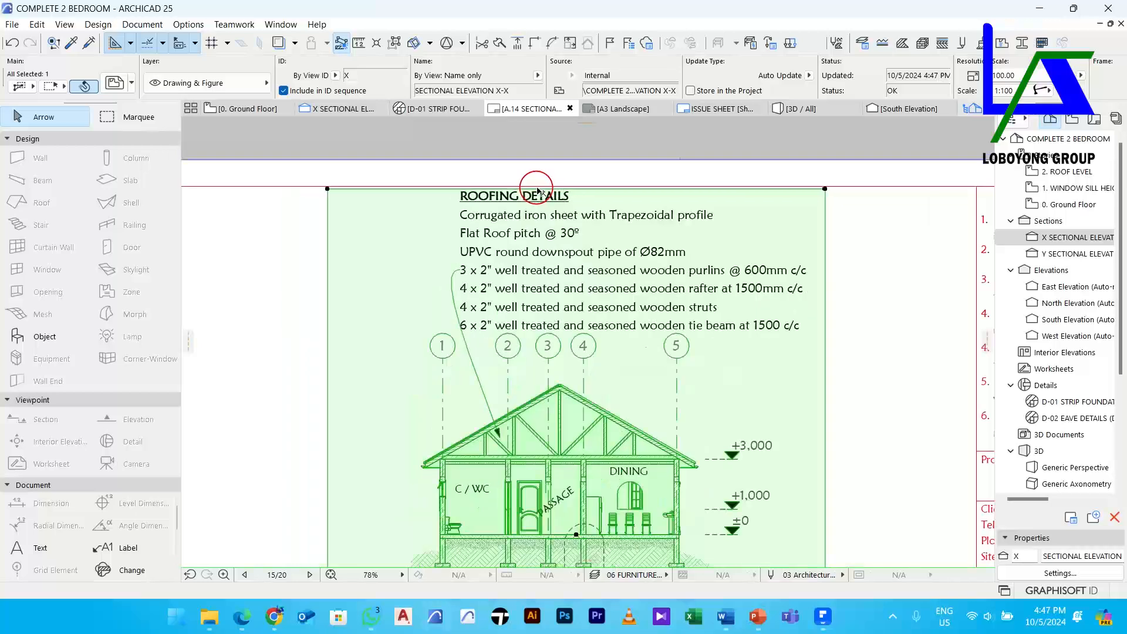
{"action": "scroll", "coordinate": [541, 176], "scroll_direction": "up", "scroll_amount": 5}
{"action": "scroll", "coordinate": [541, 176], "scroll_direction": "down", "scroll_amount": 3}
{"action": "scroll", "coordinate": [787, 235], "scroll_direction": "up", "scroll_amount": 5}
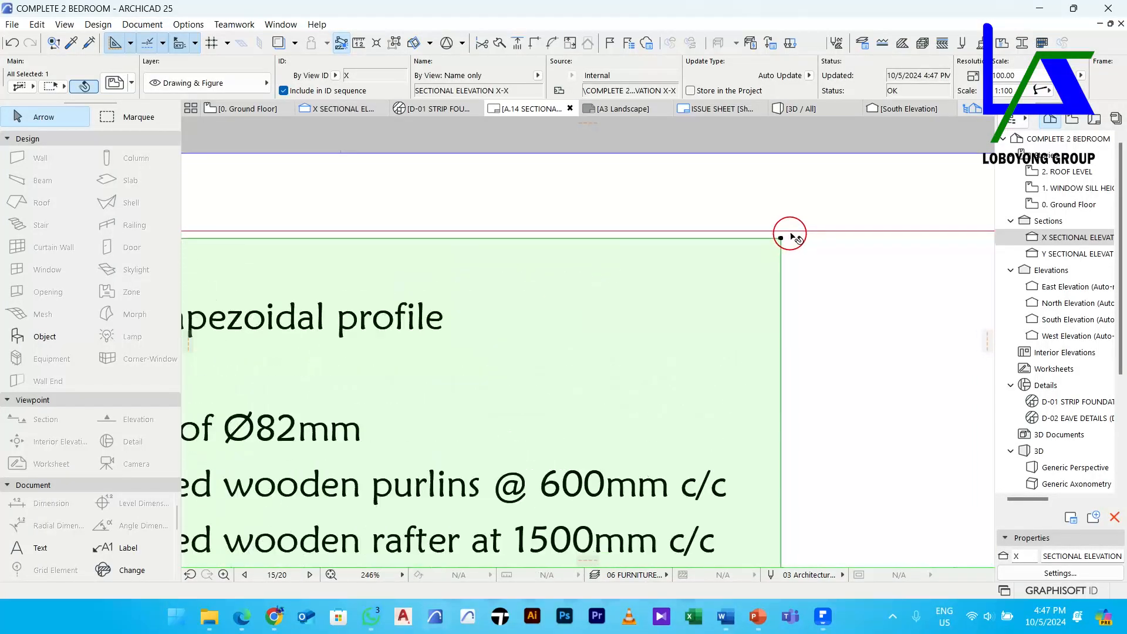
{"action": "left_click", "coordinate": [780, 238]}
{"action": "left_click", "coordinate": [271, 129]}
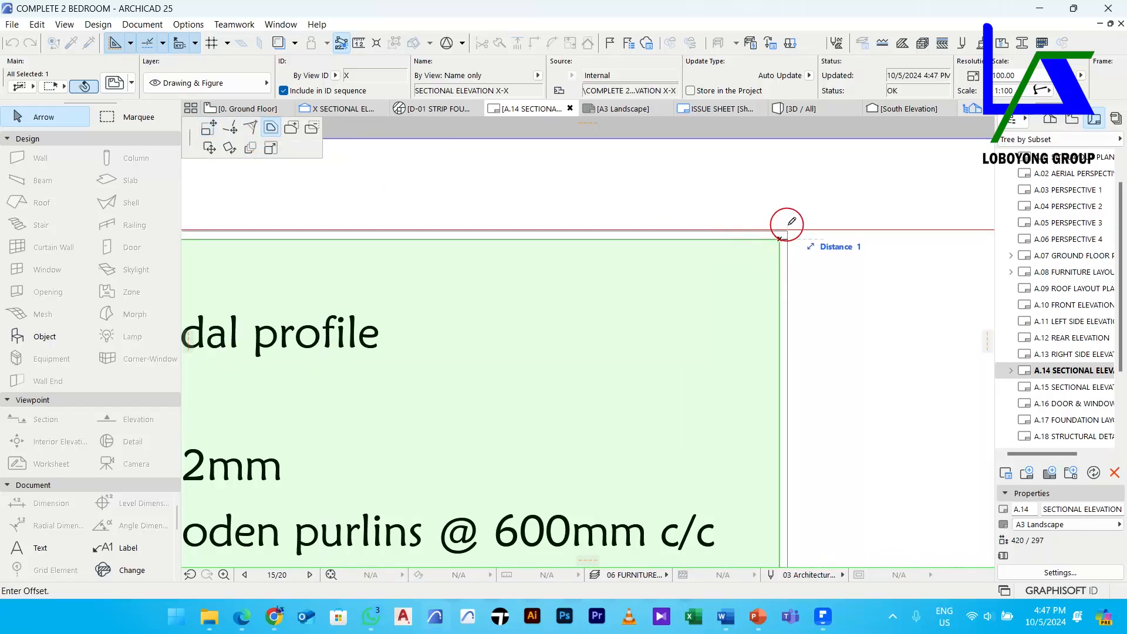
{"action": "left_click", "coordinate": [785, 229]}
{"action": "scroll", "coordinate": [763, 231], "scroll_direction": "down", "scroll_amount": 5}
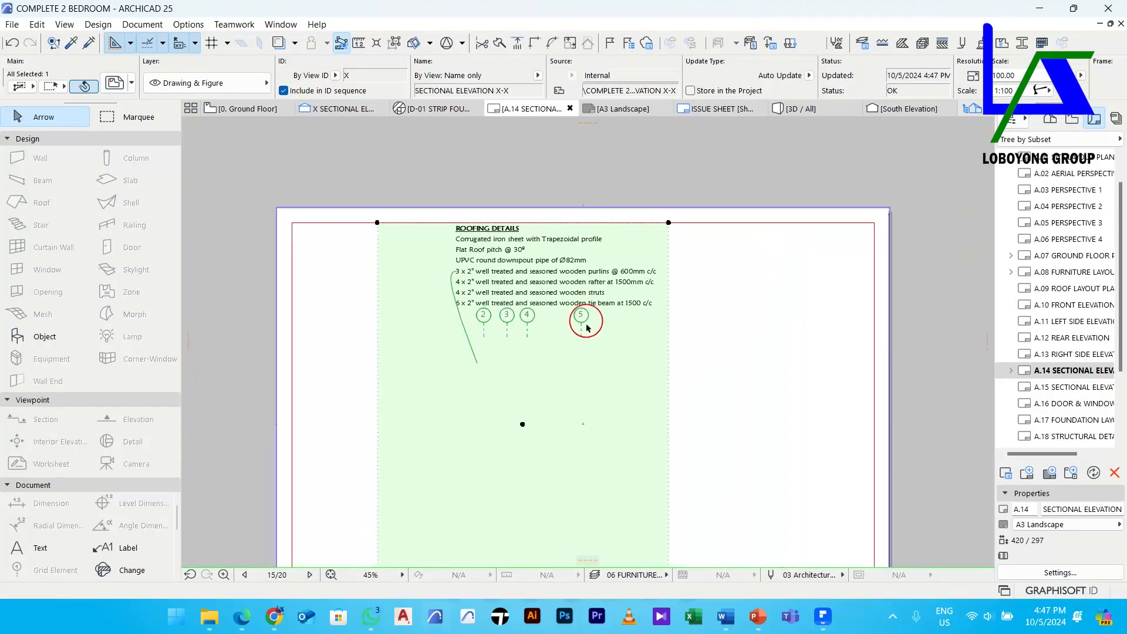
Move the X section drawing about 2 mm straight down on the layout and deselect it
{"action": "scroll", "coordinate": [563, 349], "scroll_direction": "up", "scroll_amount": 5}
{"action": "middle_click_drag", "start_coordinate": [532, 409], "coordinate": [555, 365]}
{"action": "left_click", "coordinate": [702, 398]}
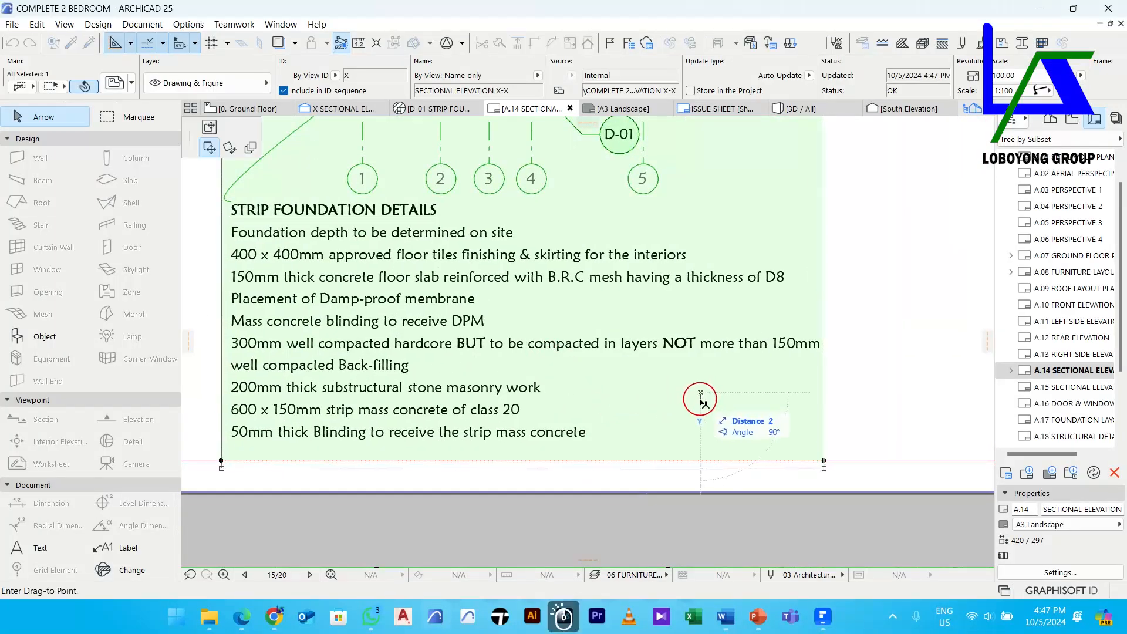
{"action": "left_click", "coordinate": [703, 403]}
{"action": "scroll", "coordinate": [665, 390], "scroll_direction": "down", "scroll_amount": 5}
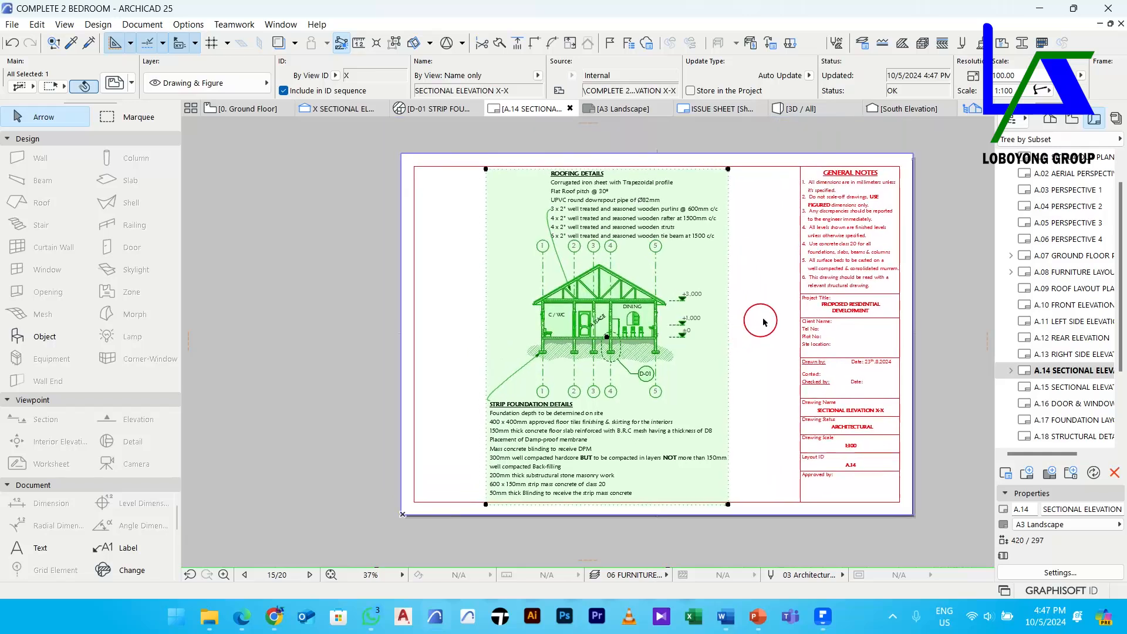
{"action": "left_click", "coordinate": [767, 310]}
Review the drawing's source view settings, including the 2D/3D document options, and close them with the settings kept
{"action": "scroll", "coordinate": [588, 301], "scroll_direction": "up", "scroll_amount": 5}
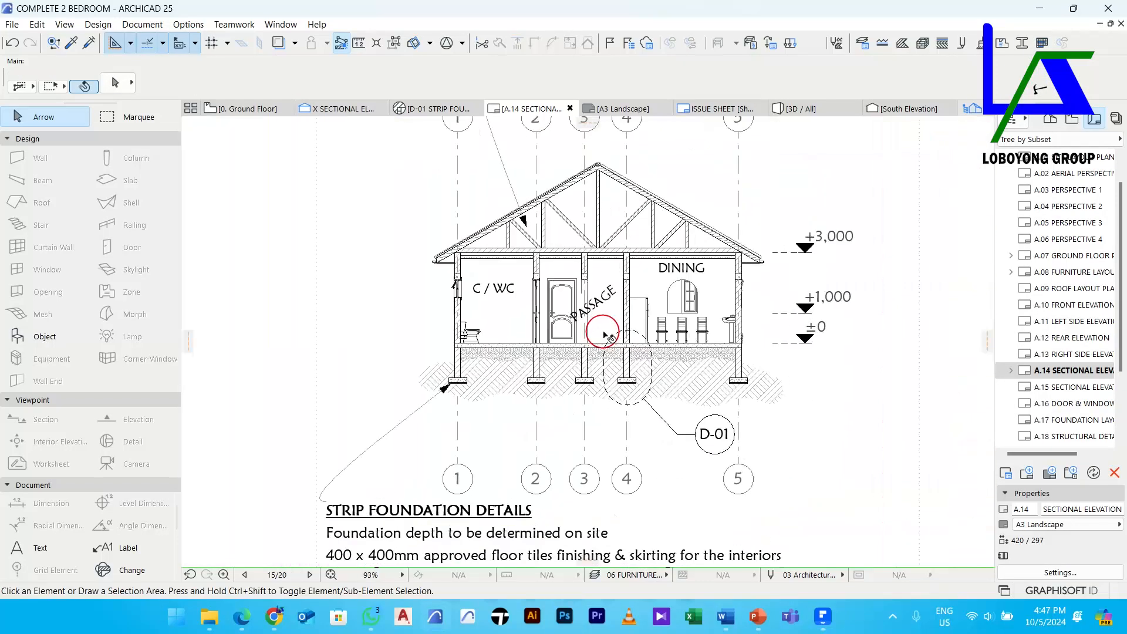
{"action": "left_click", "coordinate": [800, 192]}
{"action": "right_click", "coordinate": [789, 188]}
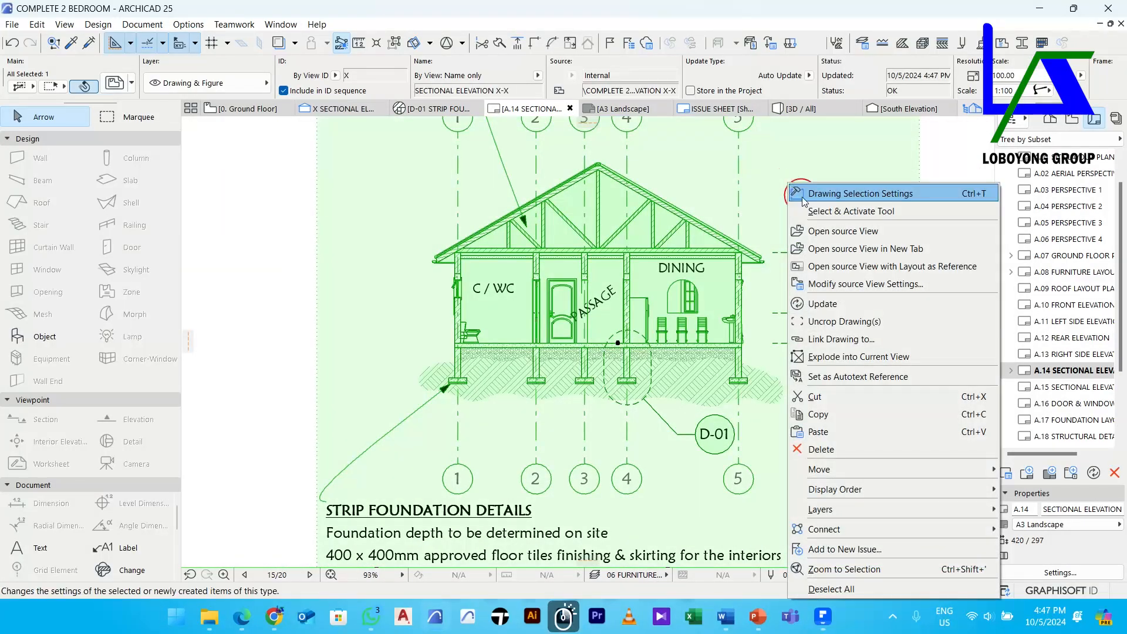
{"action": "left_click", "coordinate": [869, 290]}
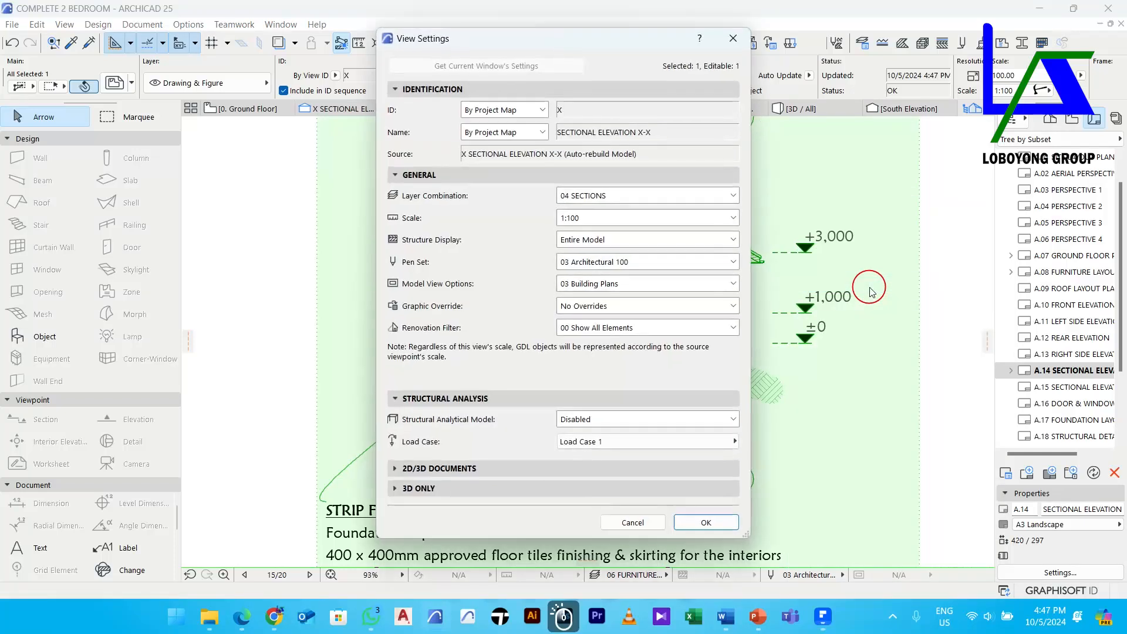
{"action": "left_click", "coordinate": [485, 468]}
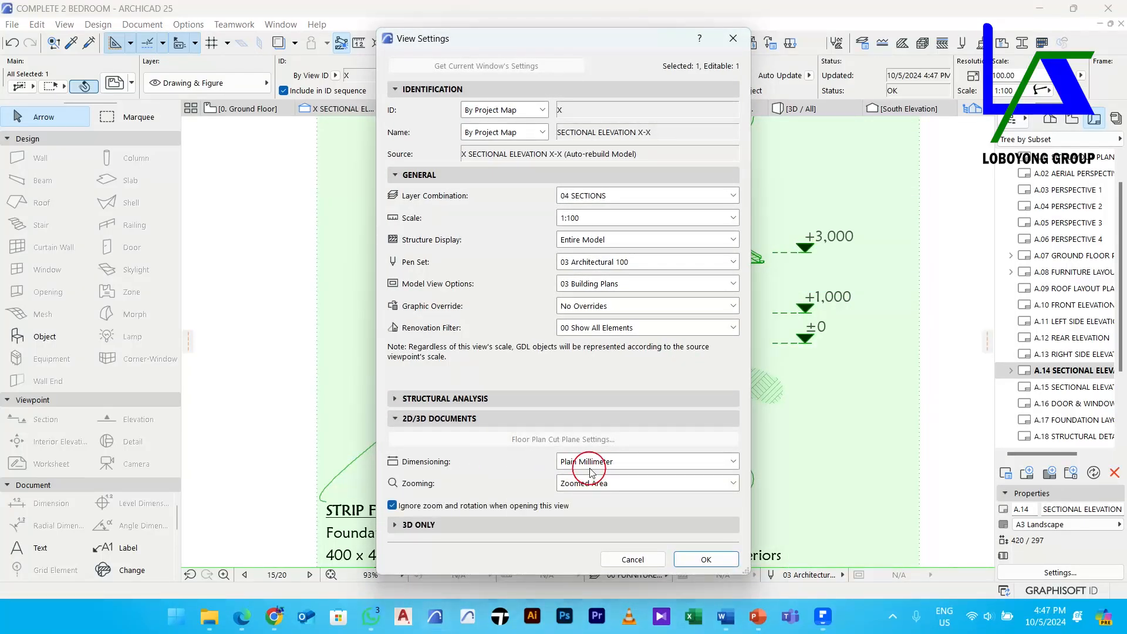
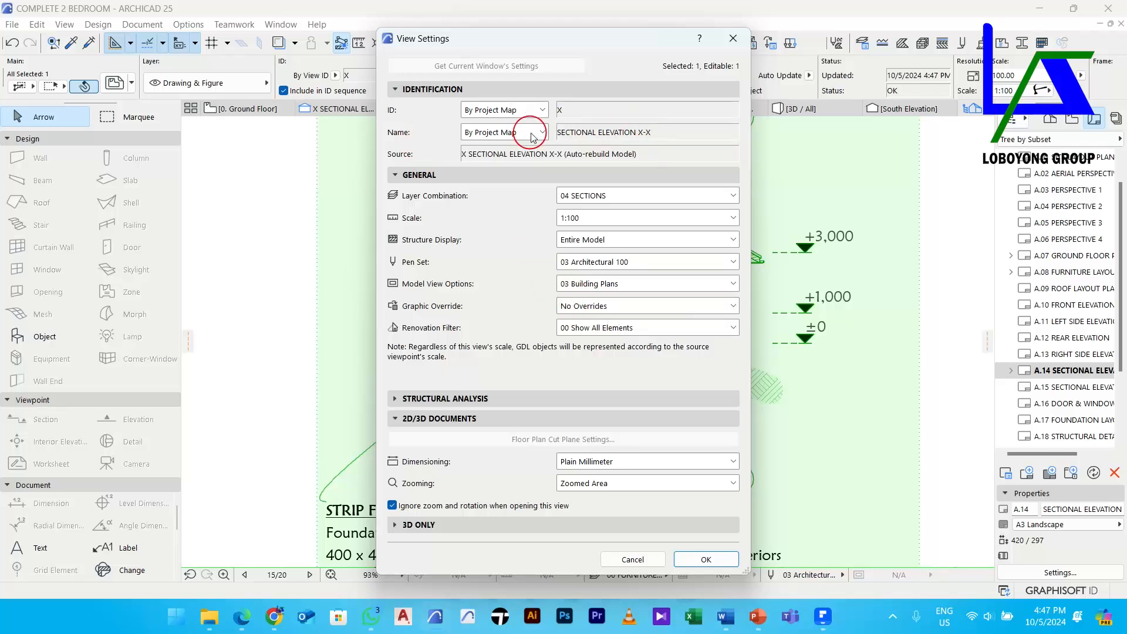
{"action": "left_click", "coordinate": [706, 559]}
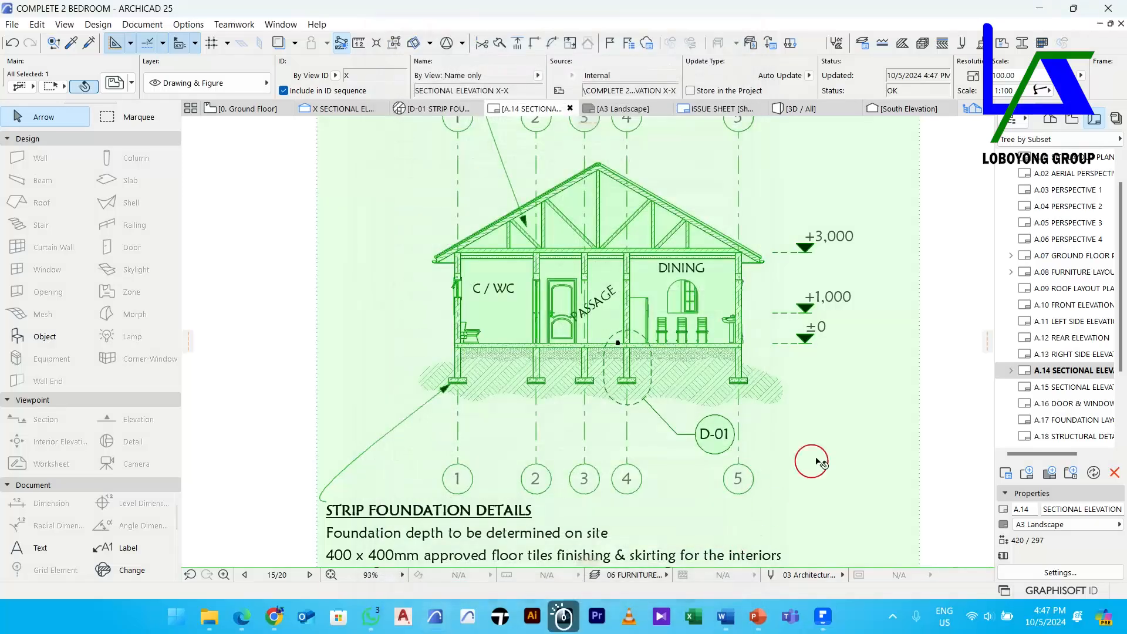
Deselect the X section drawing and inspect the section markers' layout references on the ground floor plan
{"action": "left_click", "coordinate": [951, 349]}
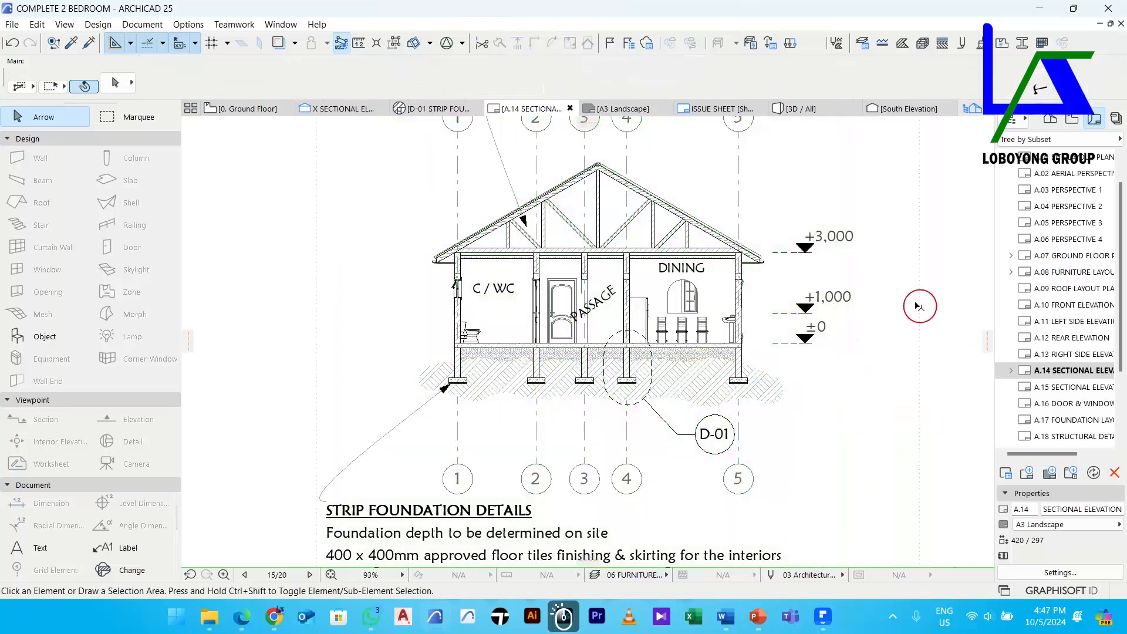
{"action": "left_click", "coordinate": [234, 109]}
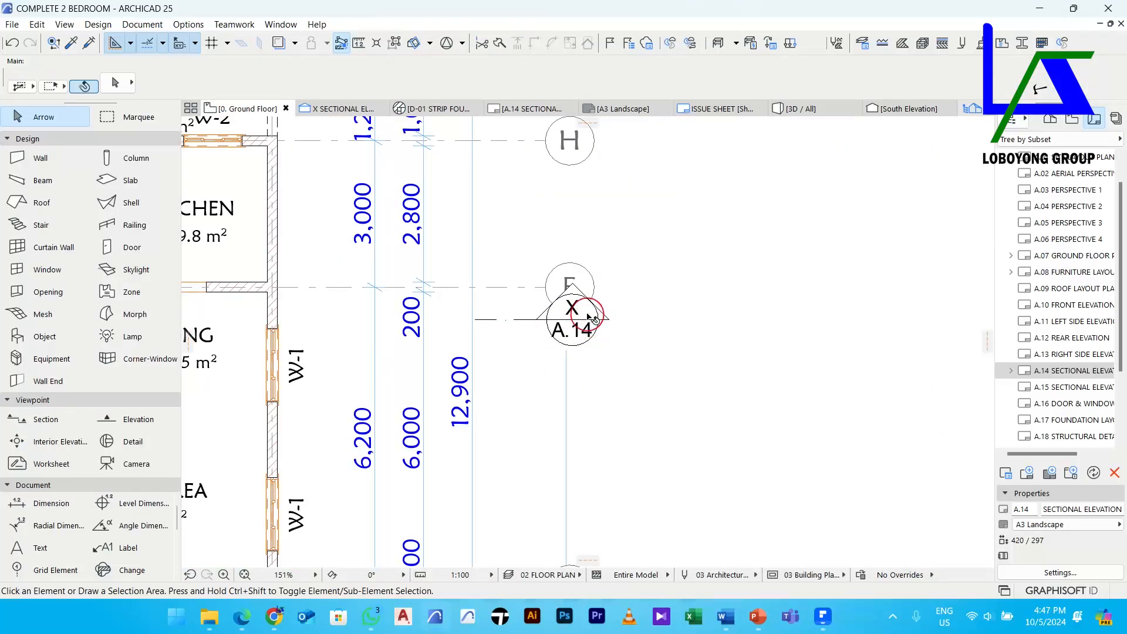
{"action": "scroll", "coordinate": [589, 320], "scroll_direction": "down", "scroll_amount": 5}
{"action": "scroll", "coordinate": [587, 201], "scroll_direction": "up", "scroll_amount": 4}
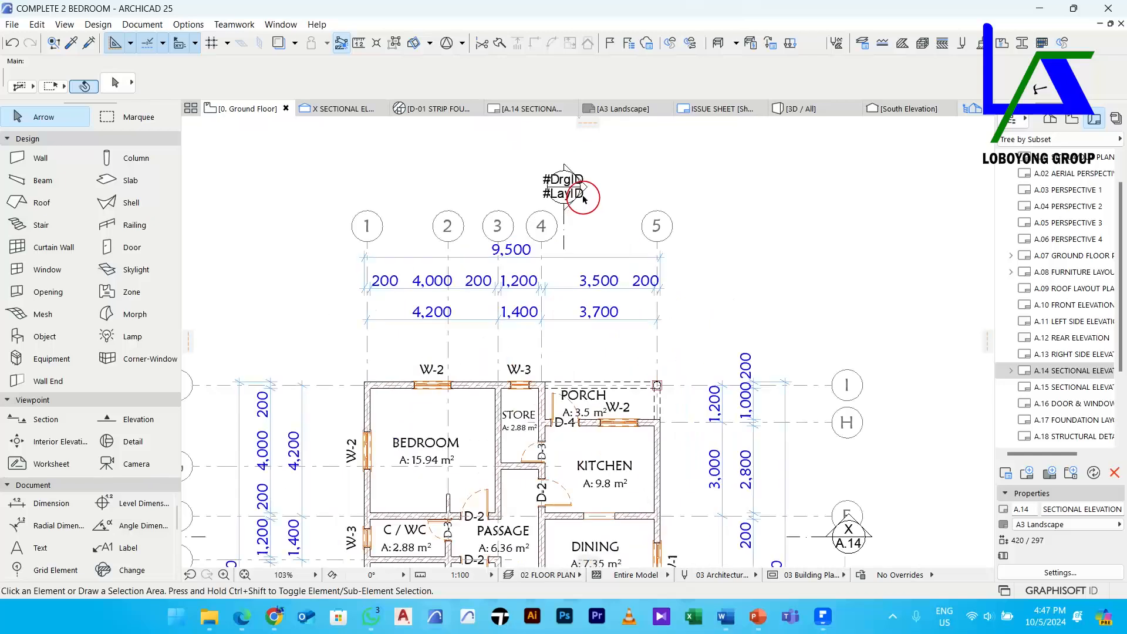
{"action": "scroll", "coordinate": [698, 221], "scroll_direction": "down", "scroll_amount": 3}
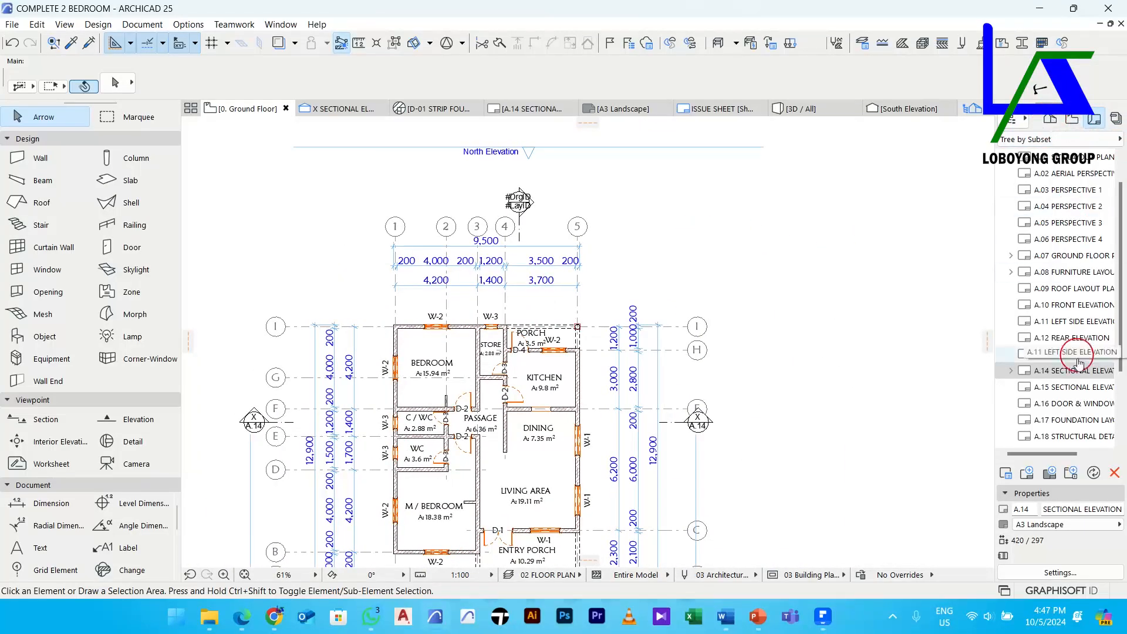
Open layout A.15 and place the Y sectional elevation on the sheet's empty drawing area
{"action": "double_click", "coordinate": [1075, 392]}
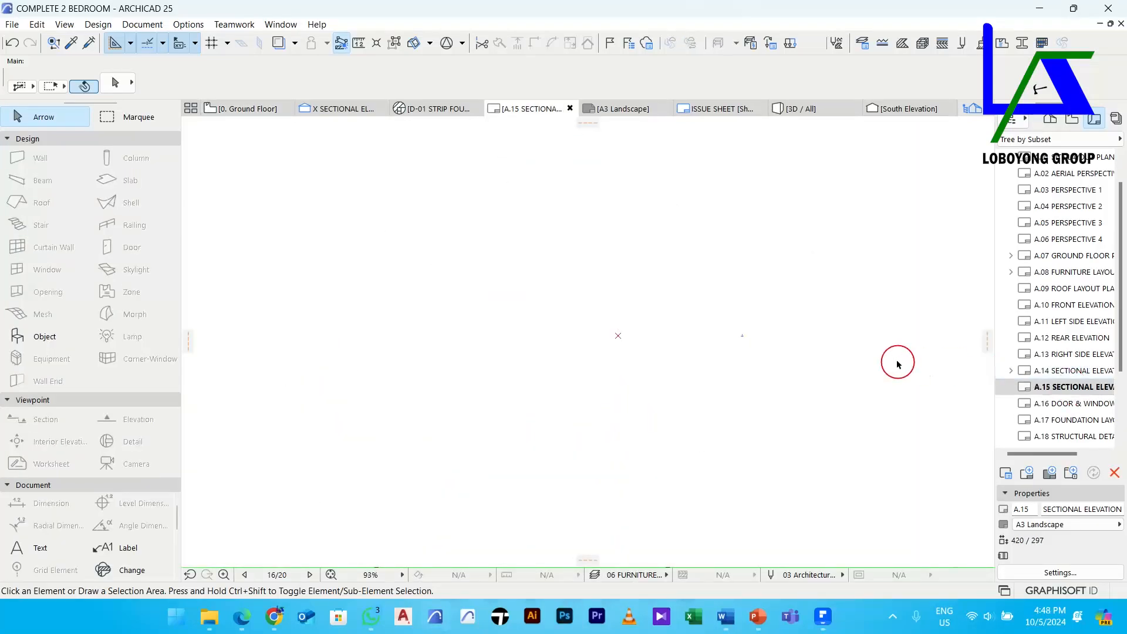
{"action": "left_click", "coordinate": [1049, 121]}
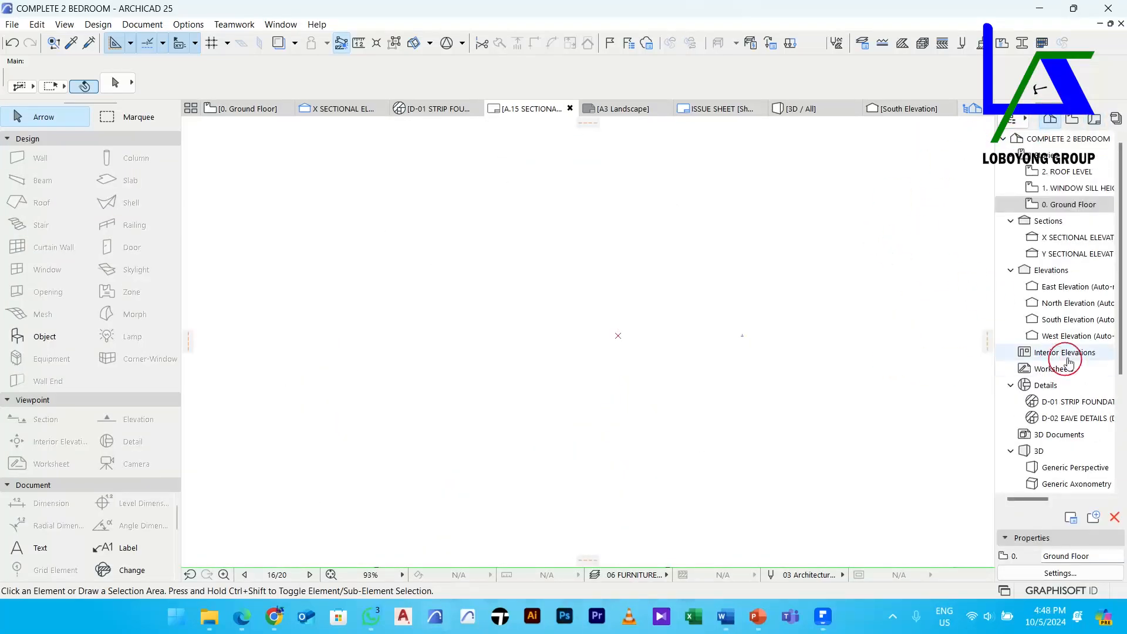
{"action": "scroll", "coordinate": [837, 303], "scroll_direction": "down", "scroll_amount": 3}
{"action": "middle_click_drag", "start_coordinate": [837, 302], "coordinate": [618, 303]}
{"action": "scroll", "coordinate": [631, 302], "scroll_direction": "down", "scroll_amount": 2}
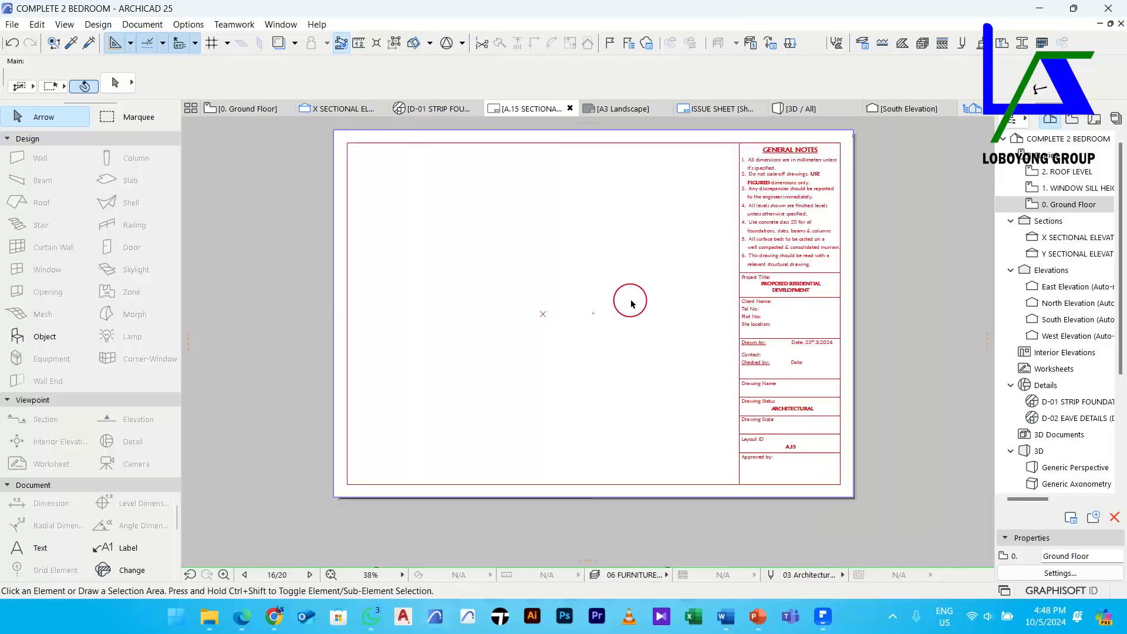
{"action": "left_click_drag", "start_coordinate": [1043, 253], "coordinate": [546, 317]}
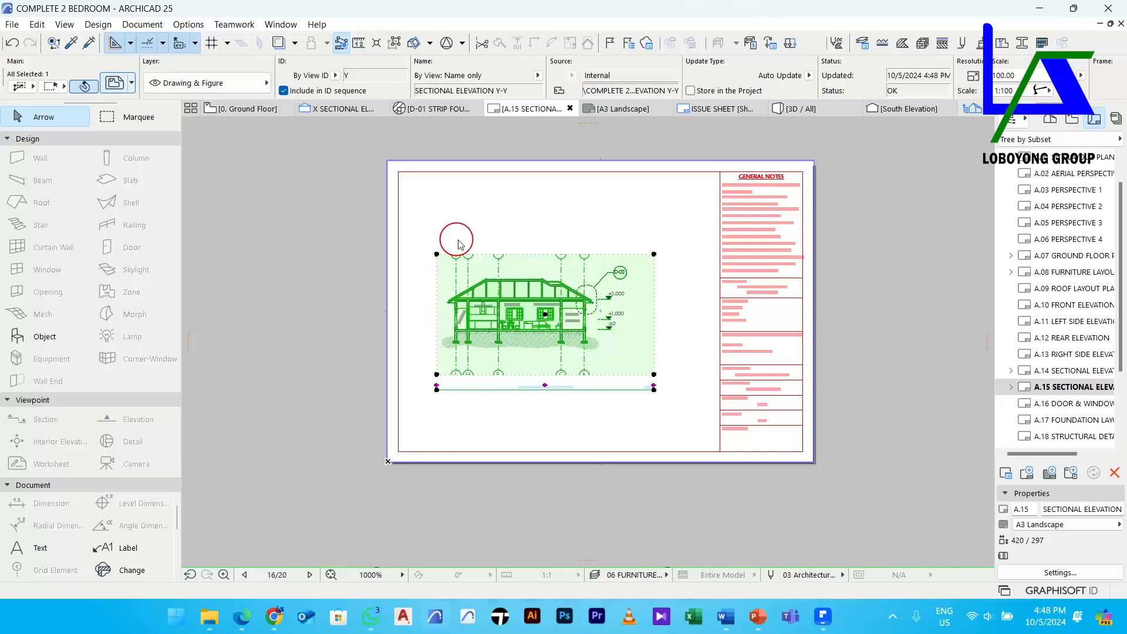
Set the placed Y section drawing to No Title and make its frame fit the drawing
{"action": "left_click", "coordinate": [115, 83]}
{"action": "left_click", "coordinate": [458, 346]}
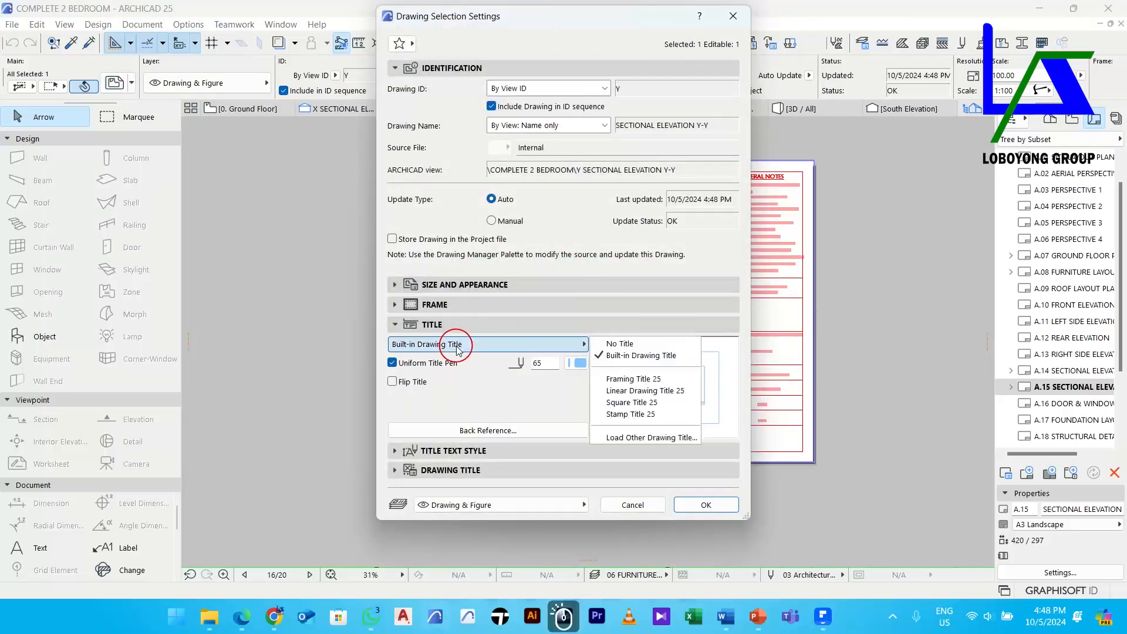
{"action": "left_click", "coordinate": [596, 350]}
{"action": "left_click", "coordinate": [555, 349]}
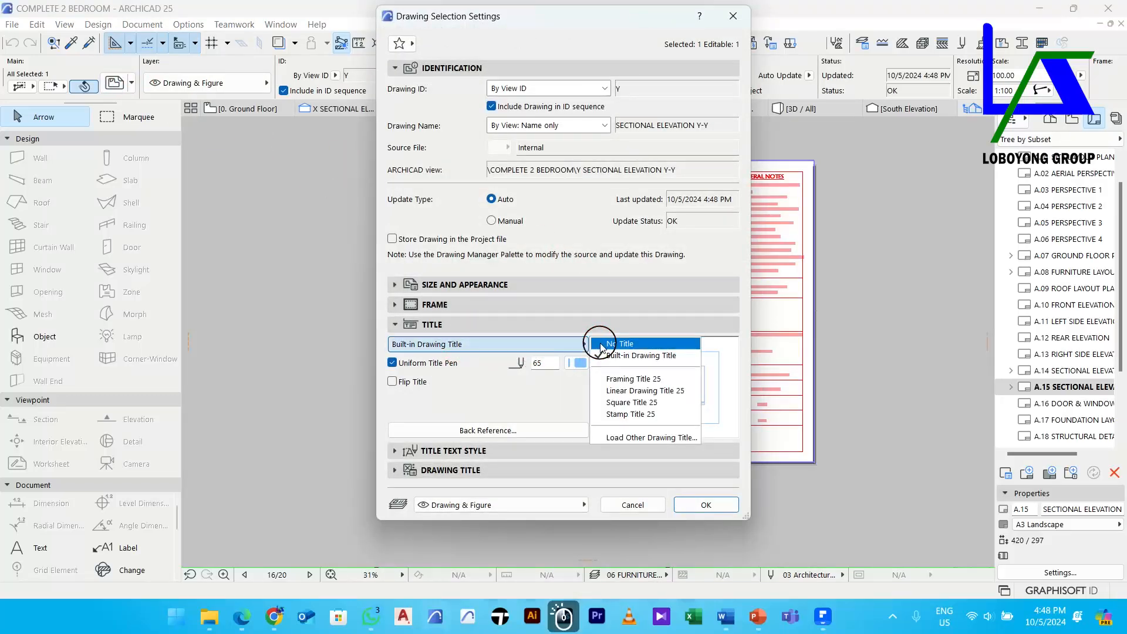
{"action": "left_click", "coordinate": [601, 345]}
{"action": "left_click", "coordinate": [508, 306]}
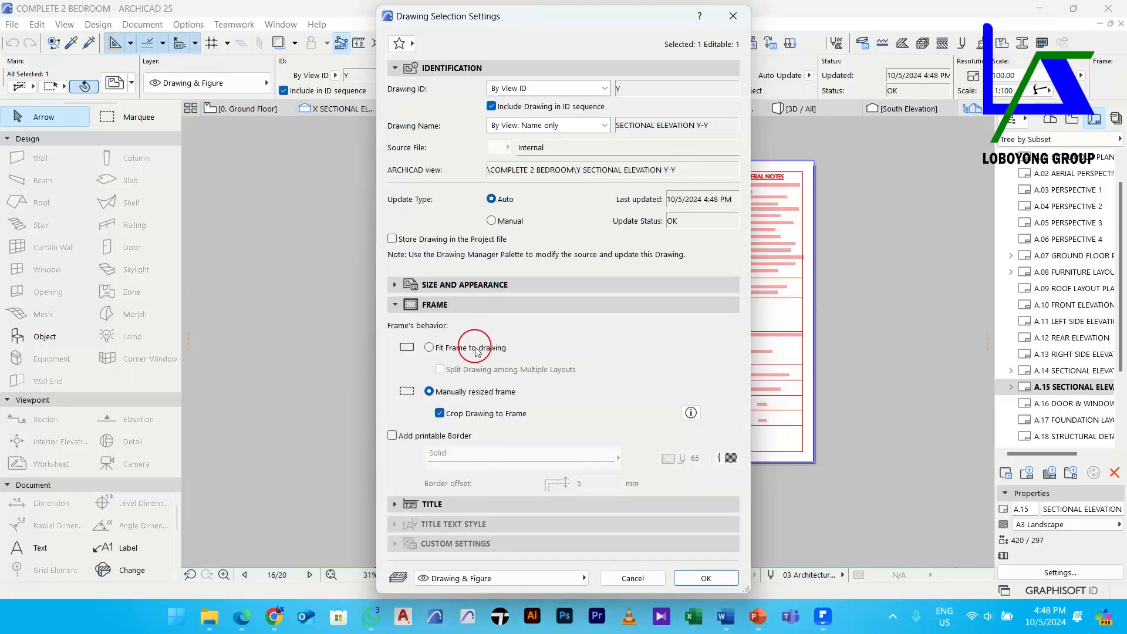
{"action": "left_click", "coordinate": [706, 575]}
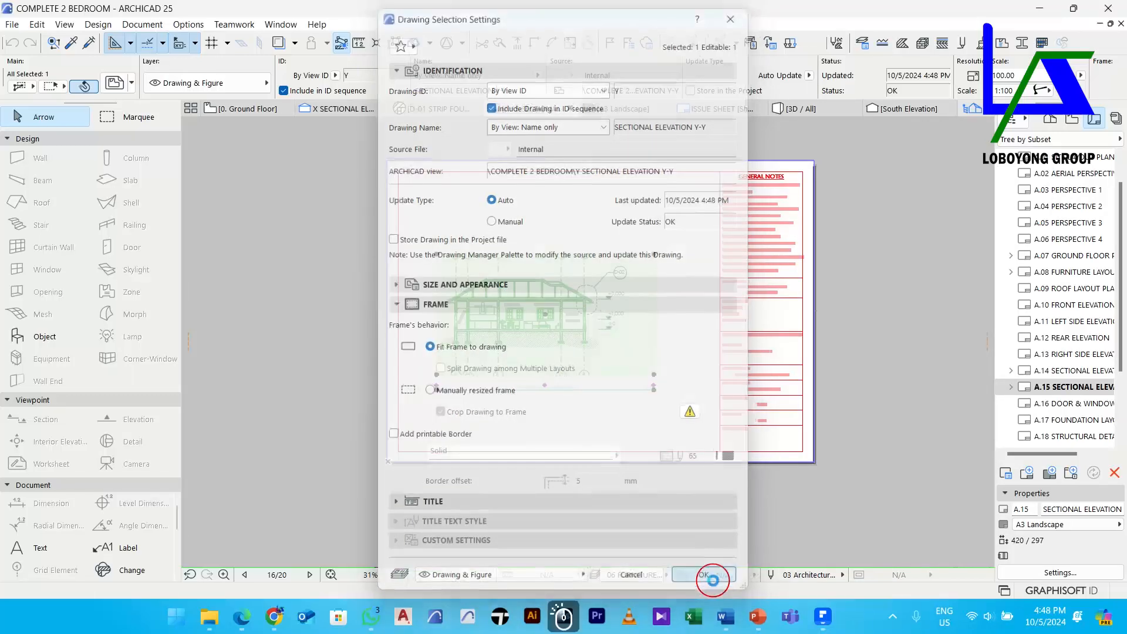
Move the Y section drawing rightwards to the middle of the sheet's drawing area
{"action": "scroll", "coordinate": [628, 329], "scroll_direction": "up", "scroll_amount": 5}
{"action": "scroll", "coordinate": [628, 322], "scroll_direction": "up", "scroll_amount": 2}
{"action": "scroll", "coordinate": [640, 322], "scroll_direction": "down", "scroll_amount": 8}
{"action": "middle_click_drag", "start_coordinate": [695, 332], "coordinate": [722, 350]}
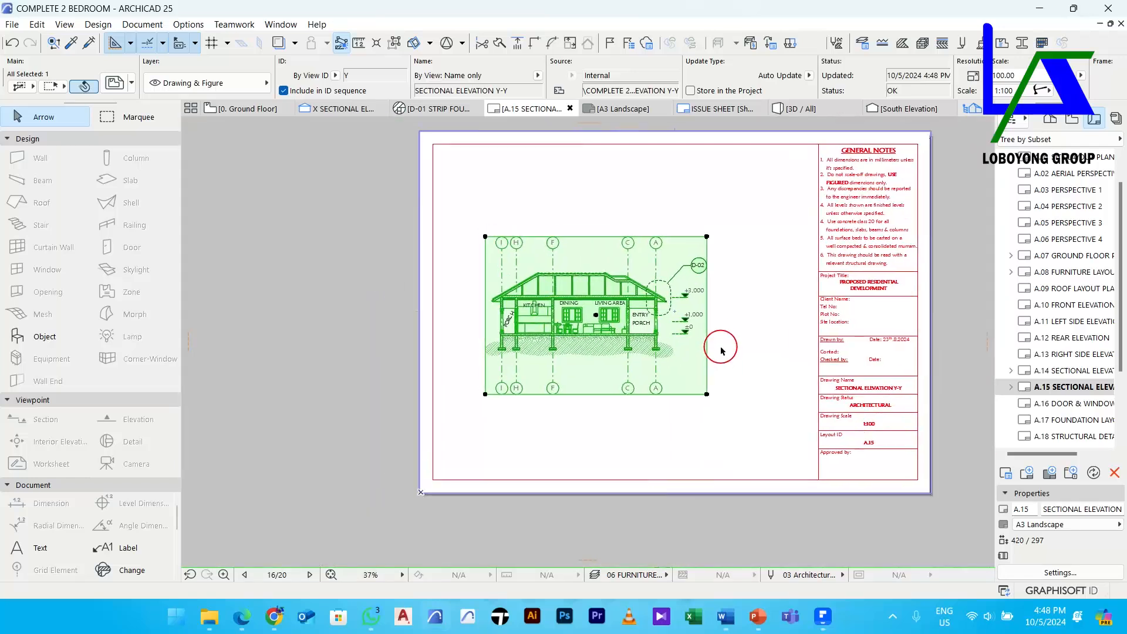
{"action": "mouse_move", "coordinate": [600, 315]}
{"action": "left_mouse_down"}
{"action": "mouse_move", "coordinate": [314, 246]}
{"action": "mouse_move", "coordinate": [681, 346]}
{"action": "mouse_move", "coordinate": [663, 322]}
{"action": "left_mouse_up"}
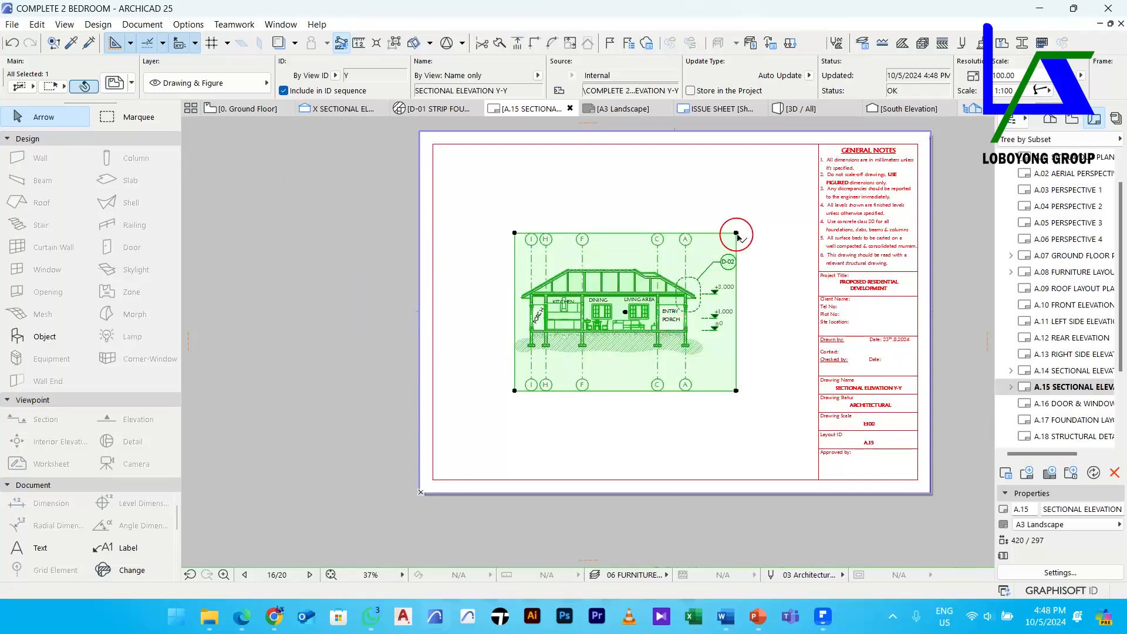
Set the Y section drawing's scale to a custom 1:80
{"action": "scroll", "coordinate": [886, 387], "scroll_direction": "up", "scroll_amount": 2}
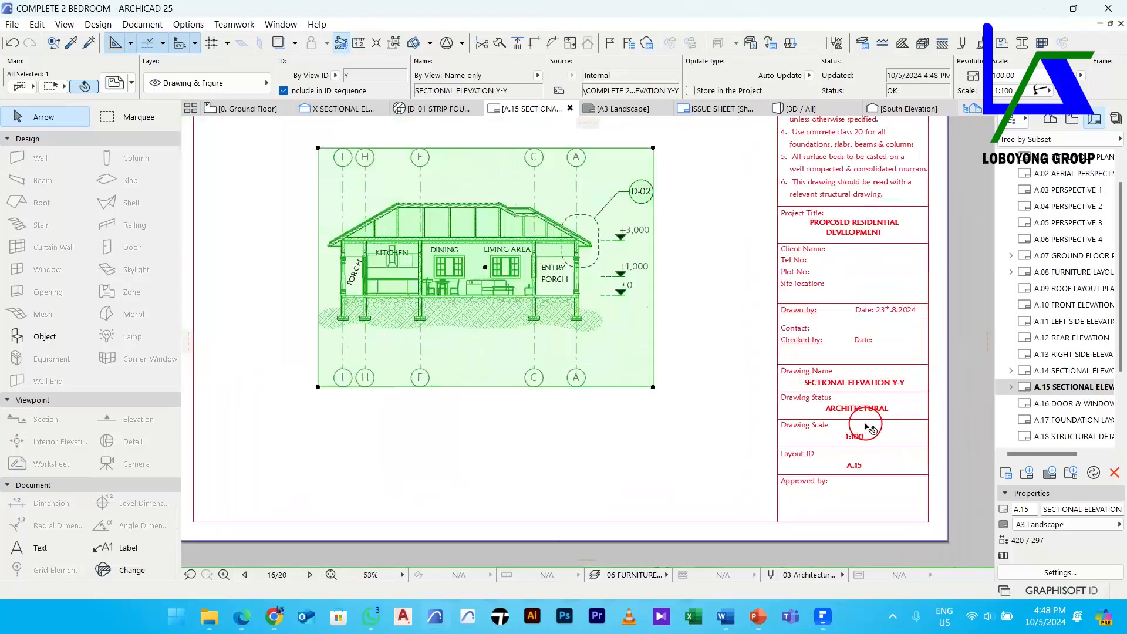
{"action": "scroll", "coordinate": [863, 430], "scroll_direction": "down", "scroll_amount": 2}
{"action": "left_click", "coordinate": [1046, 90]}
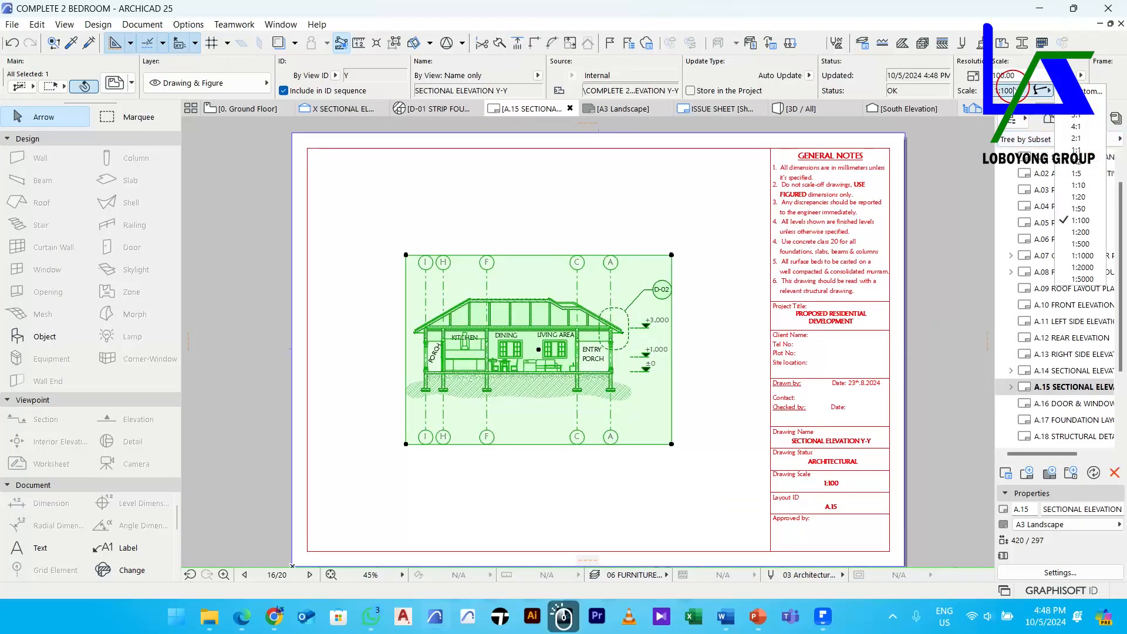
{"action": "left_click", "coordinate": [1082, 108]}
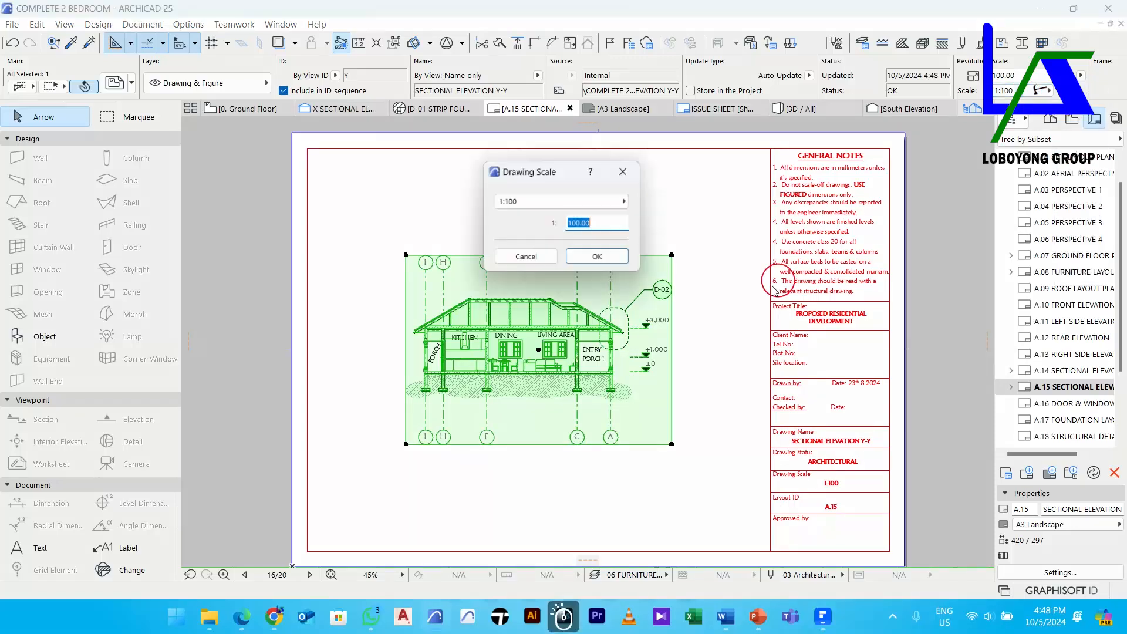
{"action": "key", "text": "Return"}
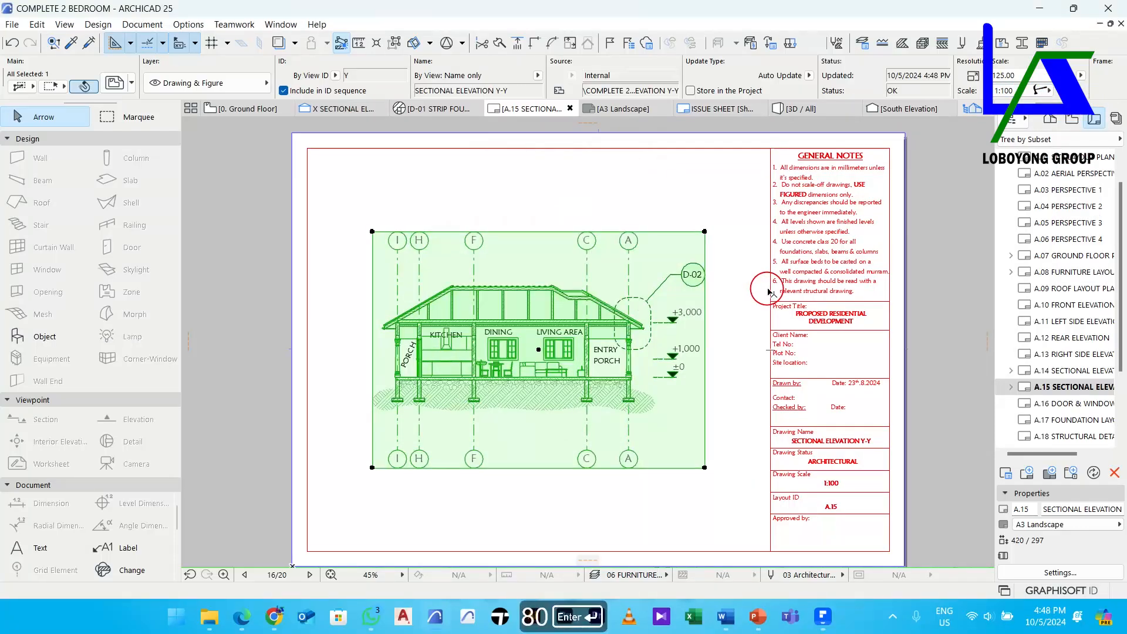
Set the Y section drawing's scale to a custom 1:60
{"action": "left_click", "coordinate": [1045, 90]}
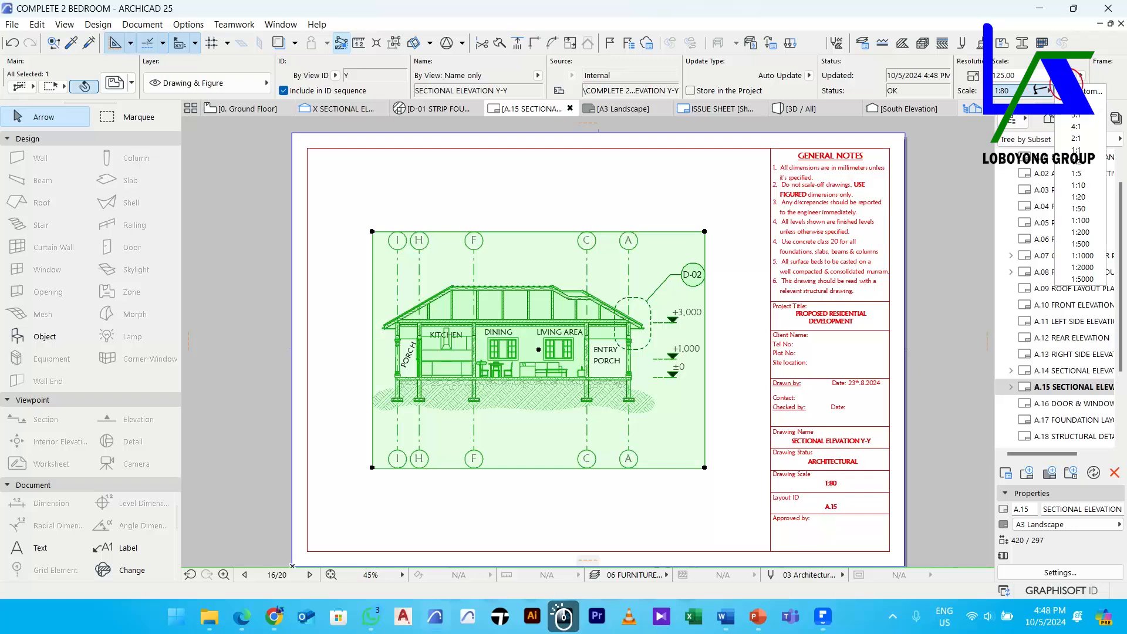
{"action": "left_click", "coordinate": [1085, 91]}
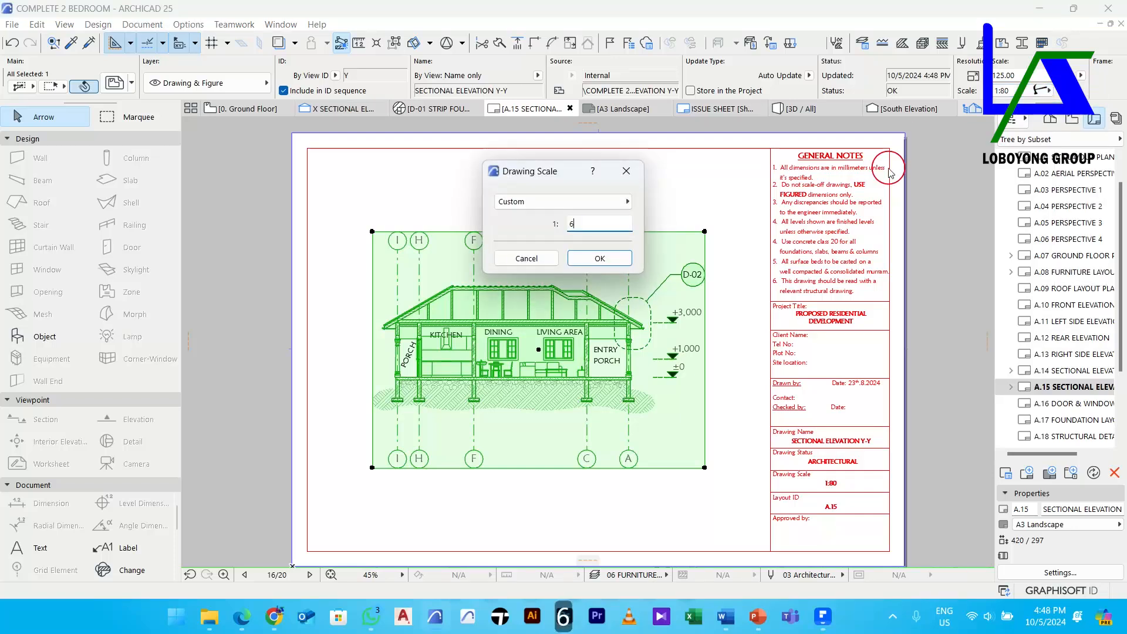
{"action": "type", "text": "60"}
{"action": "key", "text": "Return"}
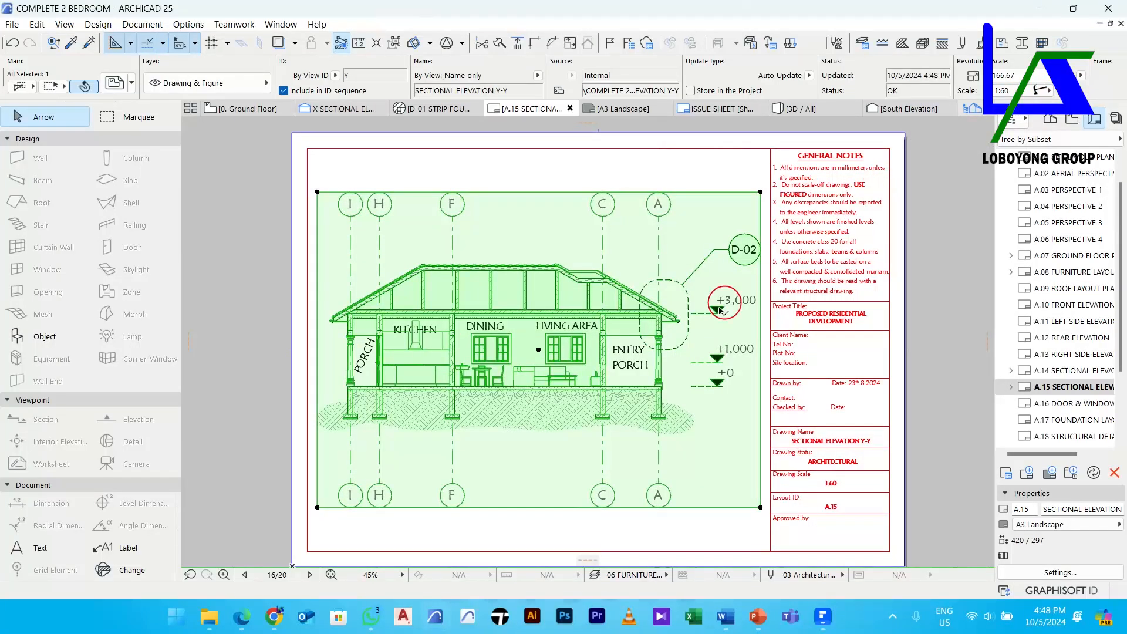
Offset the Y section drawing's frame outwards by about 4 mm and deselect it
{"action": "middle_click_drag", "start_coordinate": [702, 456], "coordinate": [708, 473]}
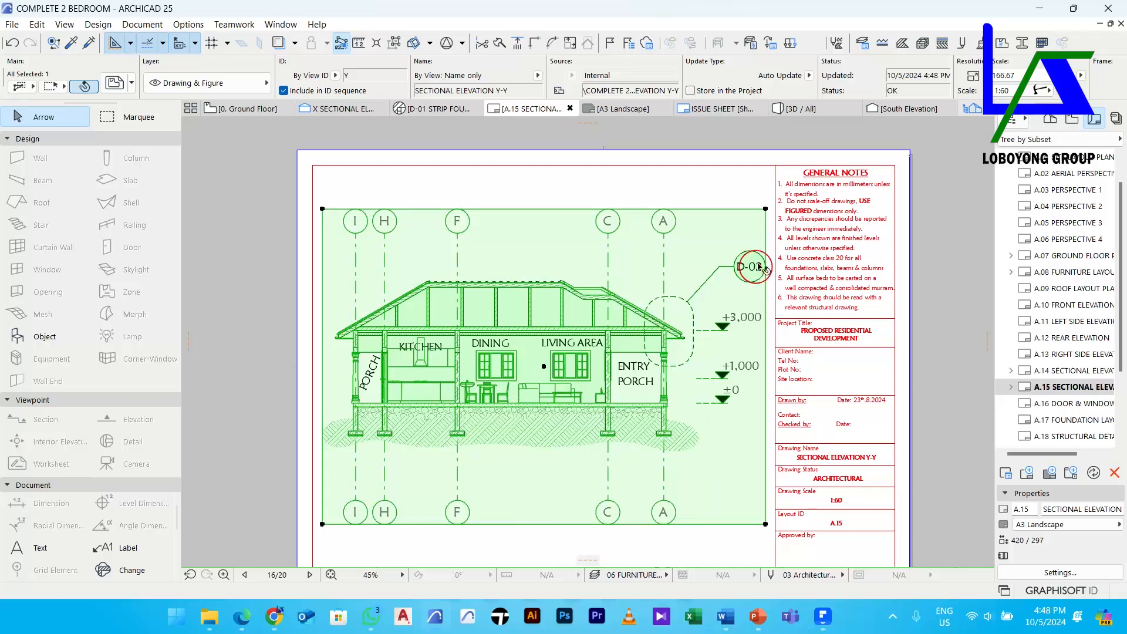
{"action": "scroll", "coordinate": [773, 203], "scroll_direction": "up", "scroll_amount": 3}
{"action": "left_click", "coordinate": [758, 222]}
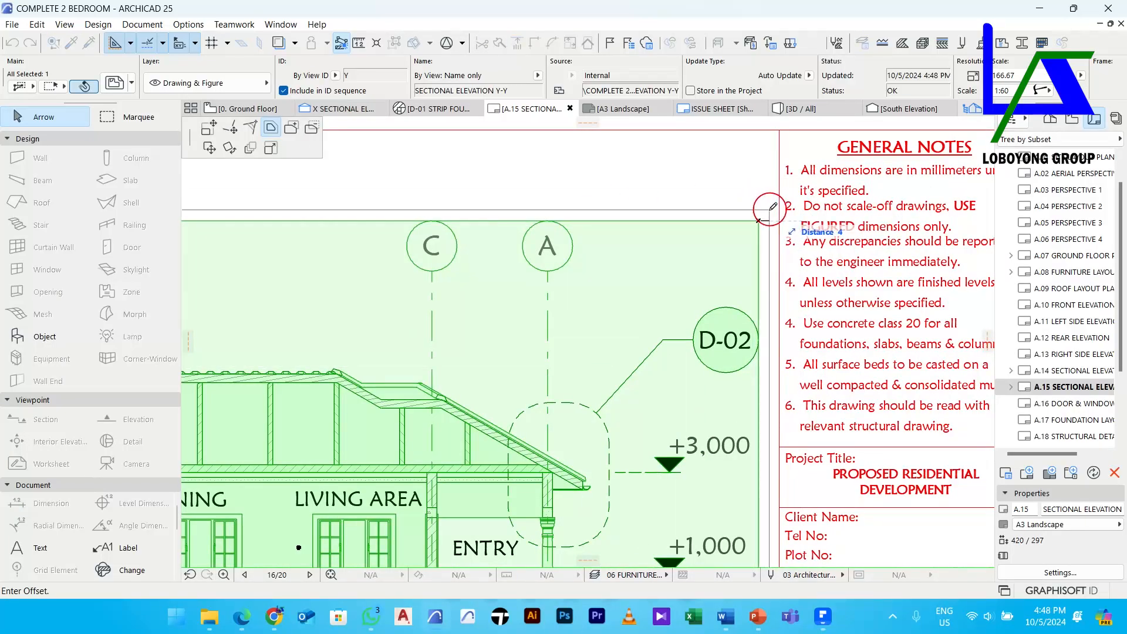
{"action": "key", "text": "Escape"}
{"action": "key", "text": "Escape"}
{"action": "scroll", "coordinate": [707, 199], "scroll_direction": "down", "scroll_amount": 2}
{"action": "scroll", "coordinate": [706, 199], "scroll_direction": "down", "scroll_amount": 1}
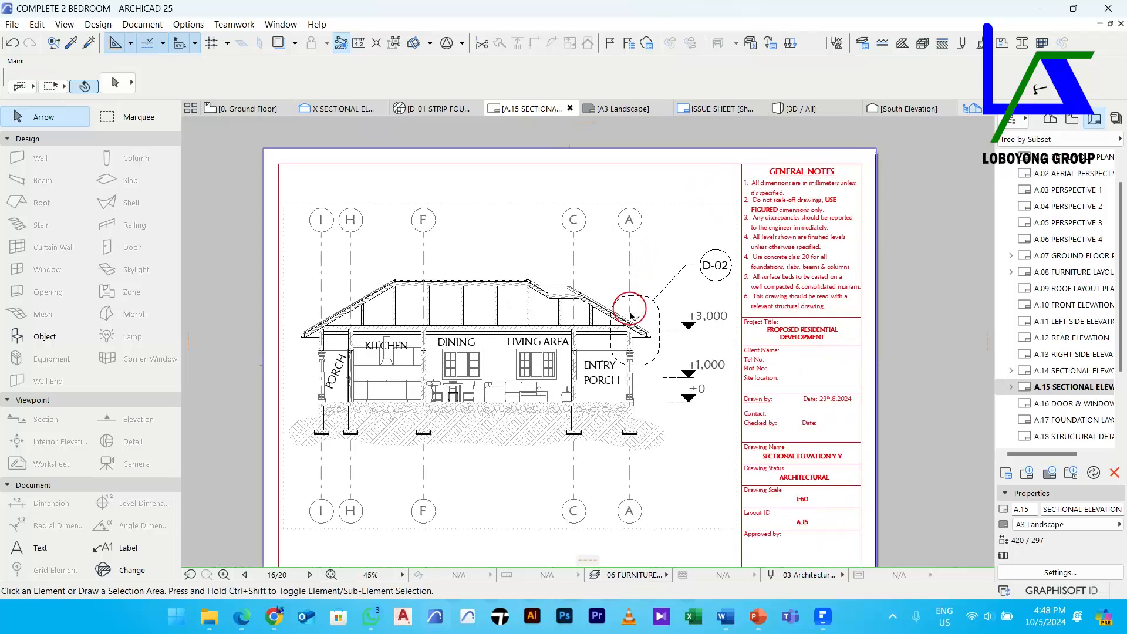
{"action": "scroll", "coordinate": [648, 350], "scroll_direction": "down", "scroll_amount": 1}
{"action": "scroll", "coordinate": [600, 414], "scroll_direction": "up", "scroll_amount": 1}
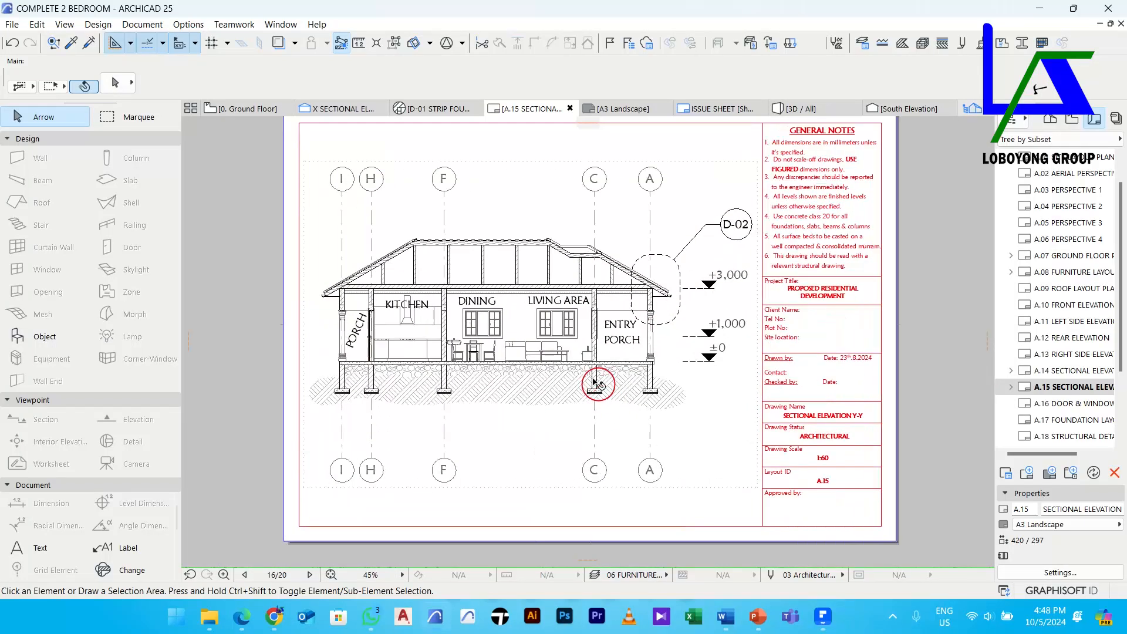
Return to the ground floor plan and check the layout references in the X and Y section markers
{"action": "left_click", "coordinate": [233, 101]}
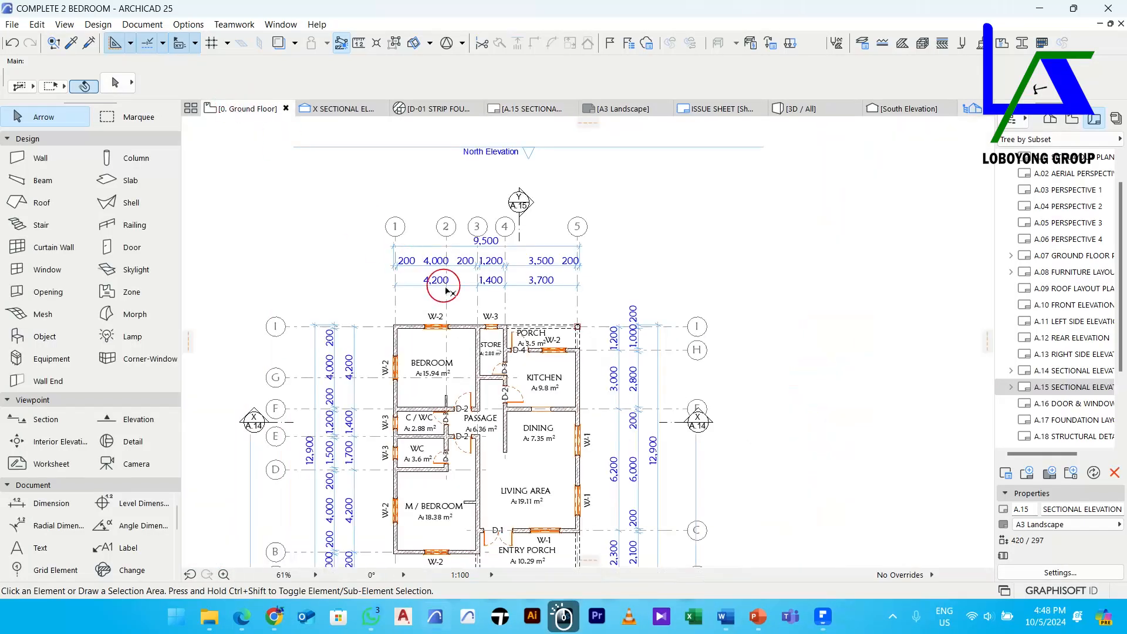
{"action": "left_click", "coordinate": [541, 343]}
{"action": "middle_click_drag", "start_coordinate": [622, 390], "coordinate": [653, 366]}
{"action": "scroll", "coordinate": [543, 174], "scroll_direction": "up", "scroll_amount": 6}
{"action": "scroll", "coordinate": [586, 202], "scroll_direction": "down", "scroll_amount": 7}
{"action": "scroll", "coordinate": [737, 276], "scroll_direction": "up", "scroll_amount": 5}
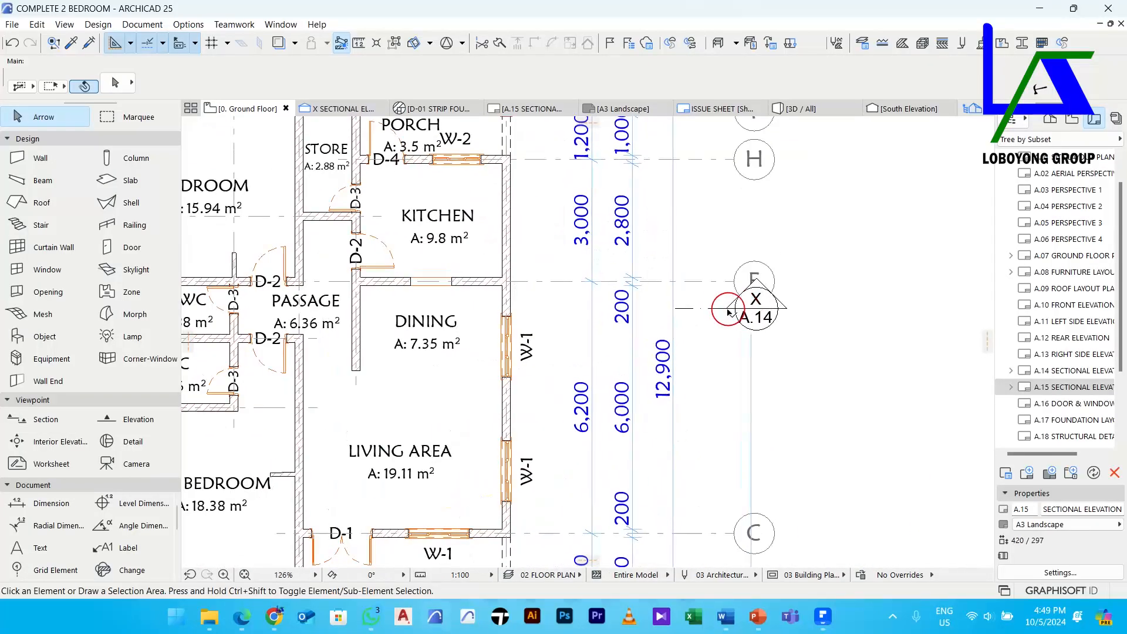
Select both the X and Y section markers, set their marker text to a black pen and choose its font
{"action": "left_click", "coordinate": [742, 325]}
{"action": "scroll", "coordinate": [741, 329], "scroll_direction": "down", "scroll_amount": 4}
{"action": "middle_click_drag", "start_coordinate": [712, 286], "coordinate": [720, 374]}
{"action": "left_click", "coordinate": [578, 203], "text": "shift"}
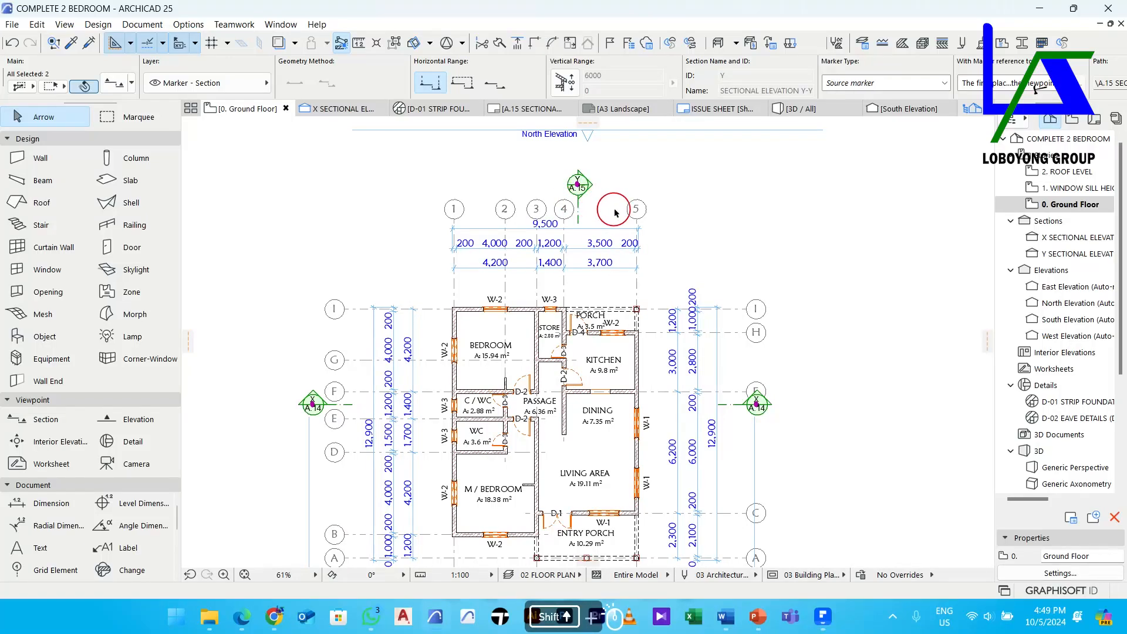
{"action": "middle_click_drag", "start_coordinate": [628, 210], "coordinate": [678, 220]}
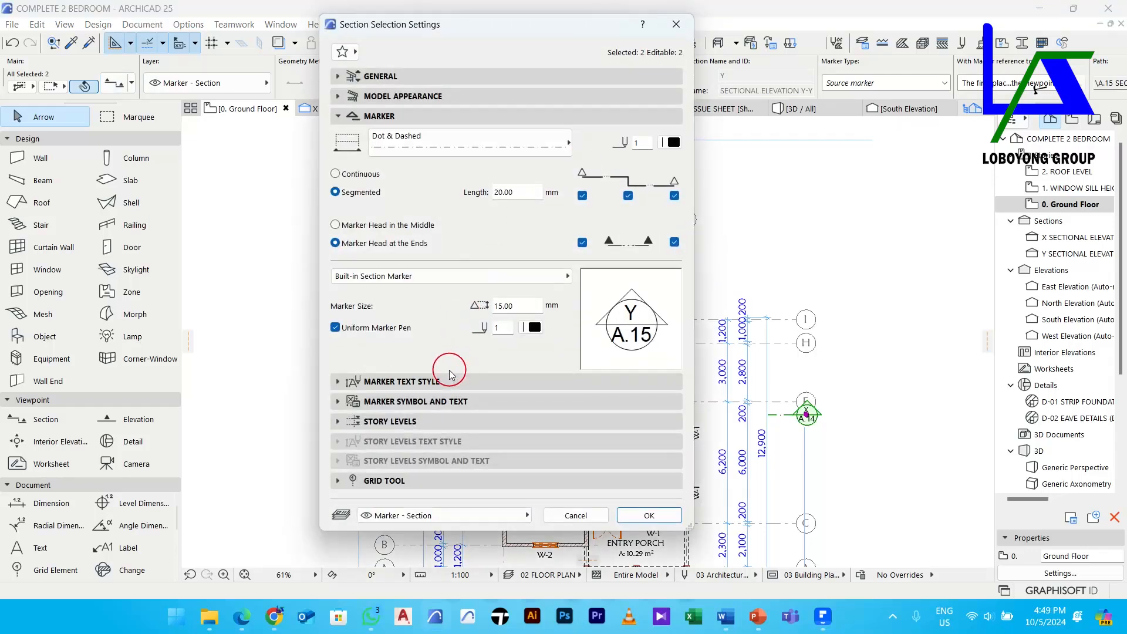
{"action": "left_click", "coordinate": [449, 375]}
{"action": "left_click", "coordinate": [421, 185]}
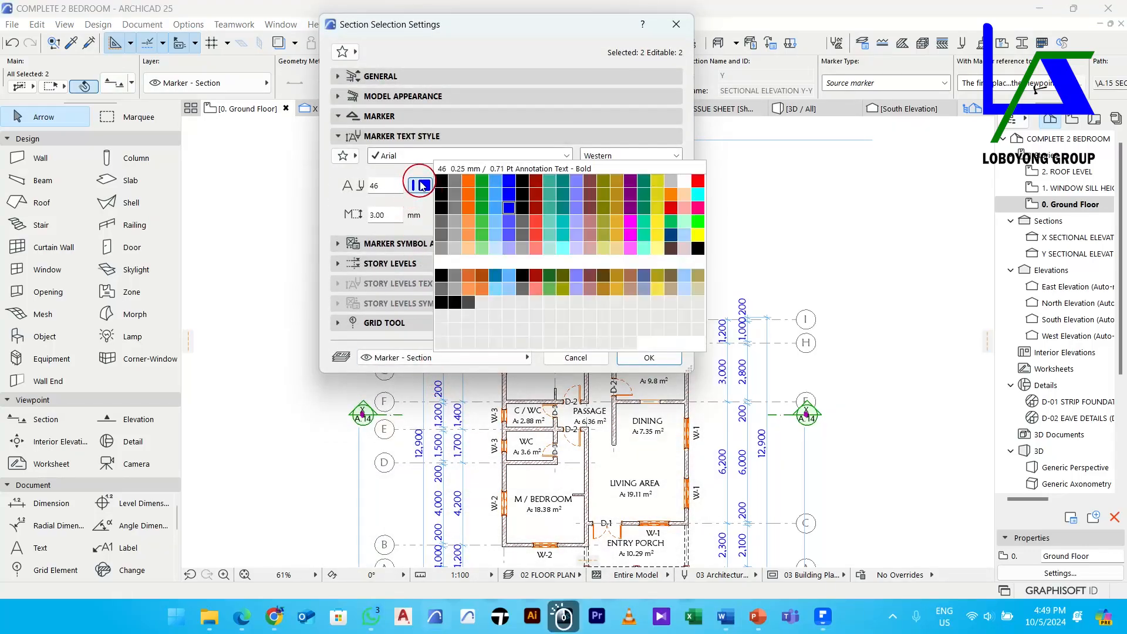
{"action": "left_click", "coordinate": [441, 182]}
{"action": "left_click", "coordinate": [474, 156]}
{"action": "scroll", "coordinate": [440, 176], "scroll_direction": "up", "scroll_amount": 1}
{"action": "left_click", "coordinate": [440, 167]}
{"action": "left_click", "coordinate": [653, 358]}
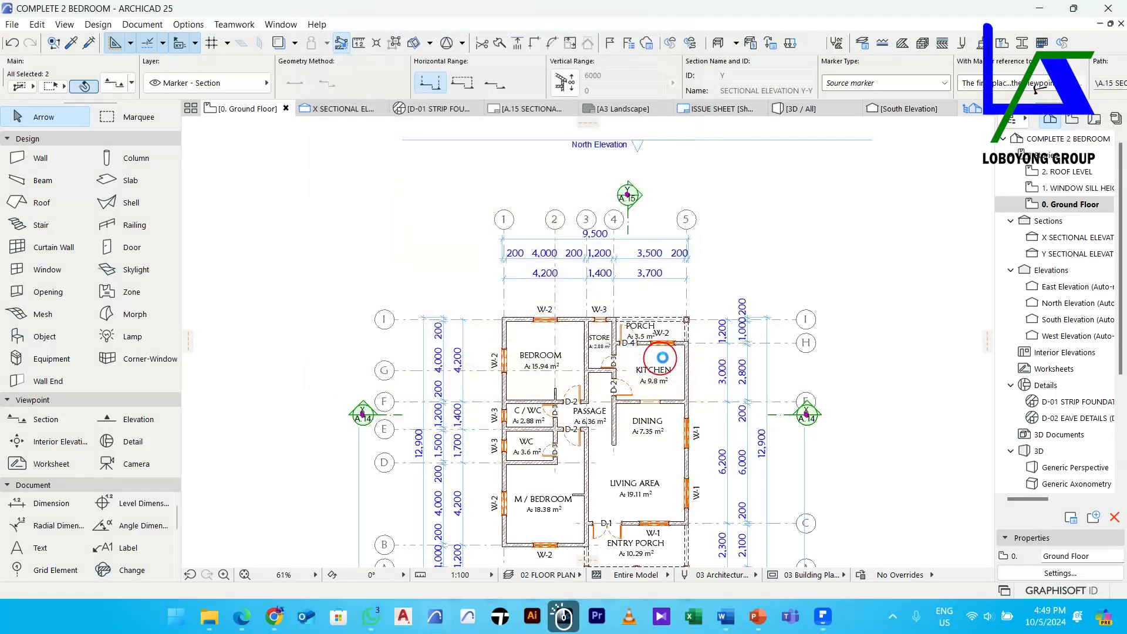
{"action": "left_click", "coordinate": [785, 269]}
Draw a rectangular polyline around the building from the bedroom's outer northwest corner to the entry porch's southeast corner column
{"action": "scroll", "coordinate": [630, 184], "scroll_direction": "up", "scroll_amount": 5}
{"action": "scroll", "coordinate": [626, 209], "scroll_direction": "down", "scroll_amount": 7}
{"action": "middle_click_drag", "start_coordinate": [774, 251], "coordinate": [762, 240]}
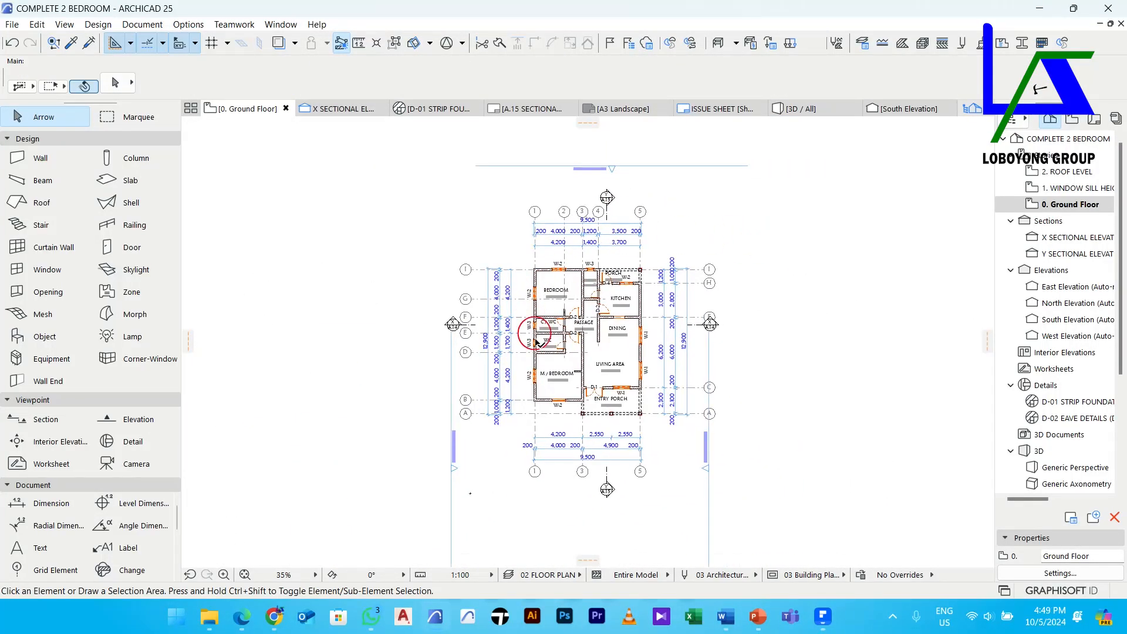
{"action": "scroll", "coordinate": [143, 561], "scroll_direction": "down", "scroll_amount": 3}
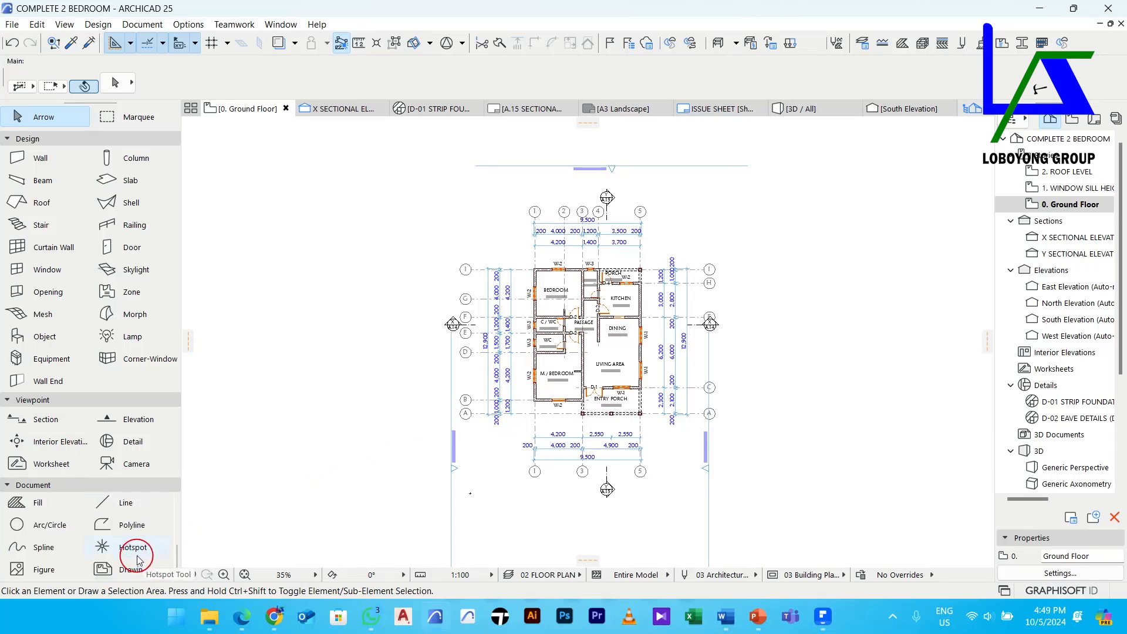
{"action": "left_click", "coordinate": [130, 527]}
{"action": "scroll", "coordinate": [528, 306], "scroll_direction": "up", "scroll_amount": 8}
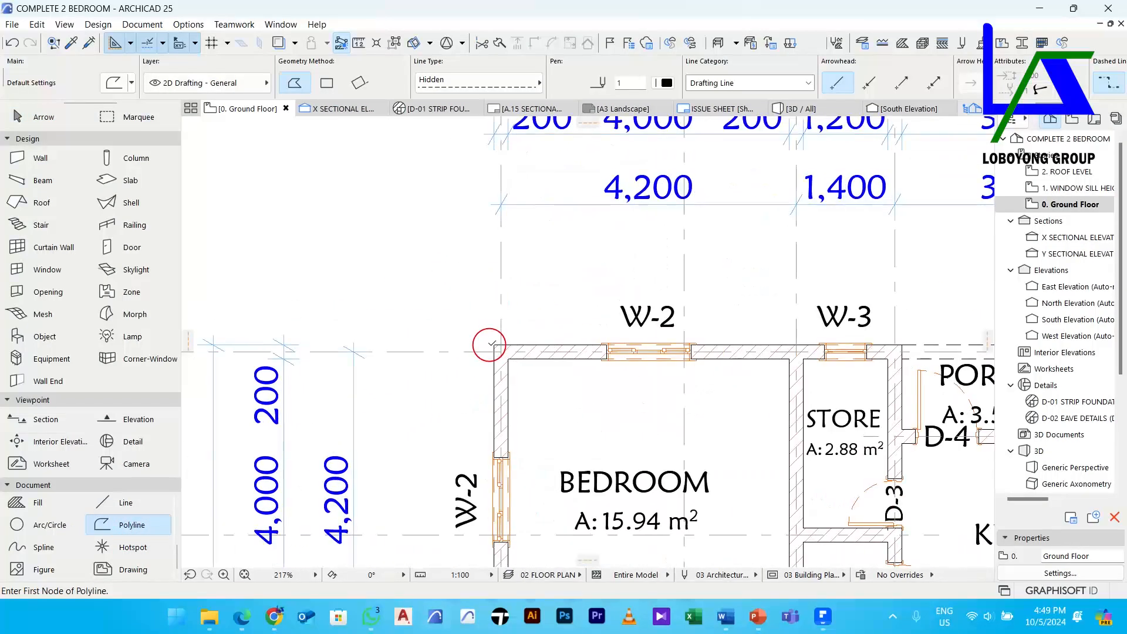
{"action": "left_click", "coordinate": [494, 345]}
{"action": "scroll", "coordinate": [494, 345], "scroll_direction": "down", "scroll_amount": 8}
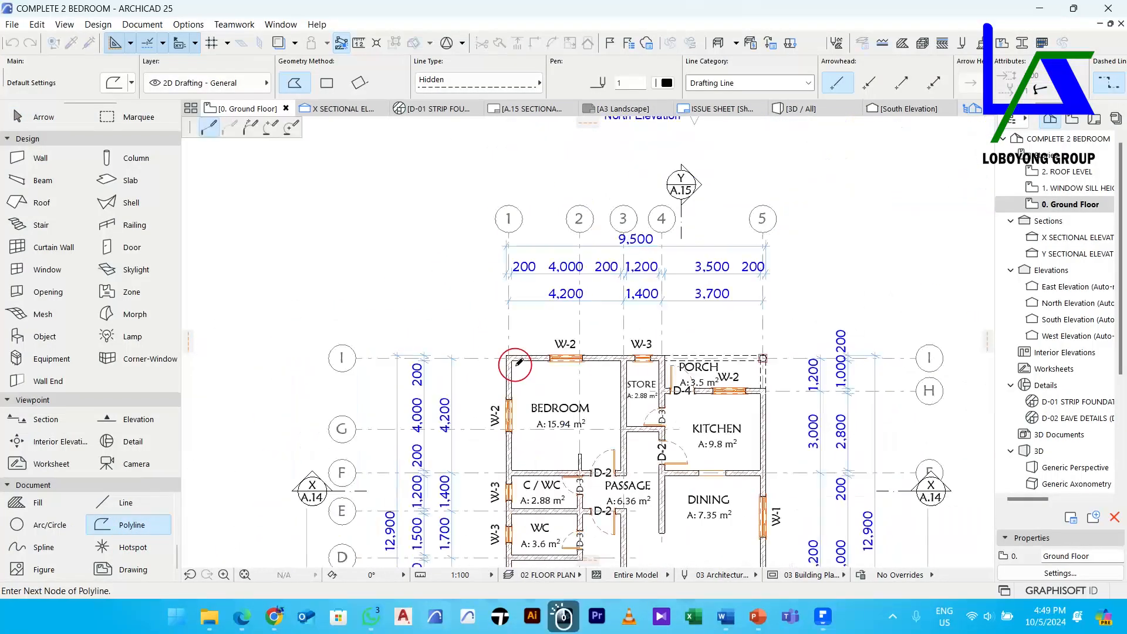
{"action": "left_click", "coordinate": [327, 83]}
{"action": "scroll", "coordinate": [616, 455], "scroll_direction": "down", "scroll_amount": 3}
{"action": "middle_click_drag", "start_coordinate": [650, 557], "coordinate": [539, 317]}
{"action": "scroll", "coordinate": [563, 314], "scroll_direction": "up", "scroll_amount": 8}
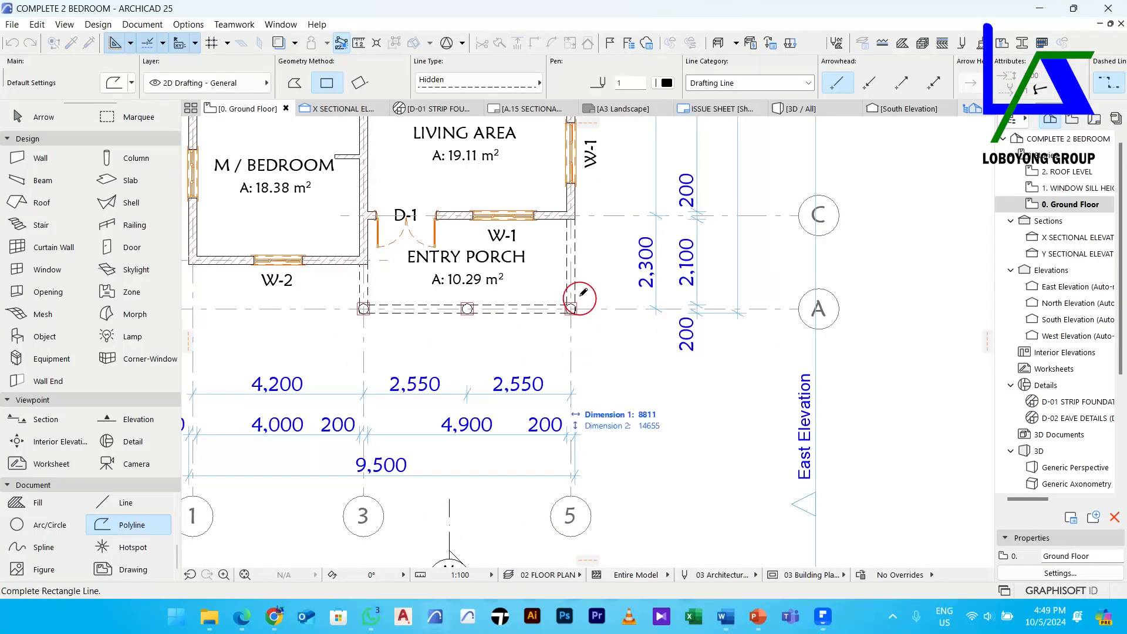
{"action": "scroll", "coordinate": [577, 317], "scroll_direction": "up", "scroll_amount": 5}
{"action": "left_click", "coordinate": [572, 310]}
{"action": "scroll", "coordinate": [597, 322], "scroll_direction": "down", "scroll_amount": 5}
{"action": "middle_click_drag", "start_coordinate": [596, 322], "coordinate": [640, 391]}
{"action": "key", "text": "Escape"}
Select the rectangle around the building and offset all its edges outwards by 6000 mm
{"action": "left_click", "coordinate": [280, 367]}
{"action": "scroll", "coordinate": [438, 434], "scroll_direction": "down", "scroll_amount": 5}
{"action": "middle_click_drag", "start_coordinate": [449, 434], "coordinate": [450, 536]}
{"action": "middle_click_drag", "start_coordinate": [465, 297], "coordinate": [497, 395]}
{"action": "scroll", "coordinate": [555, 269], "scroll_direction": "up", "scroll_amount": 3}
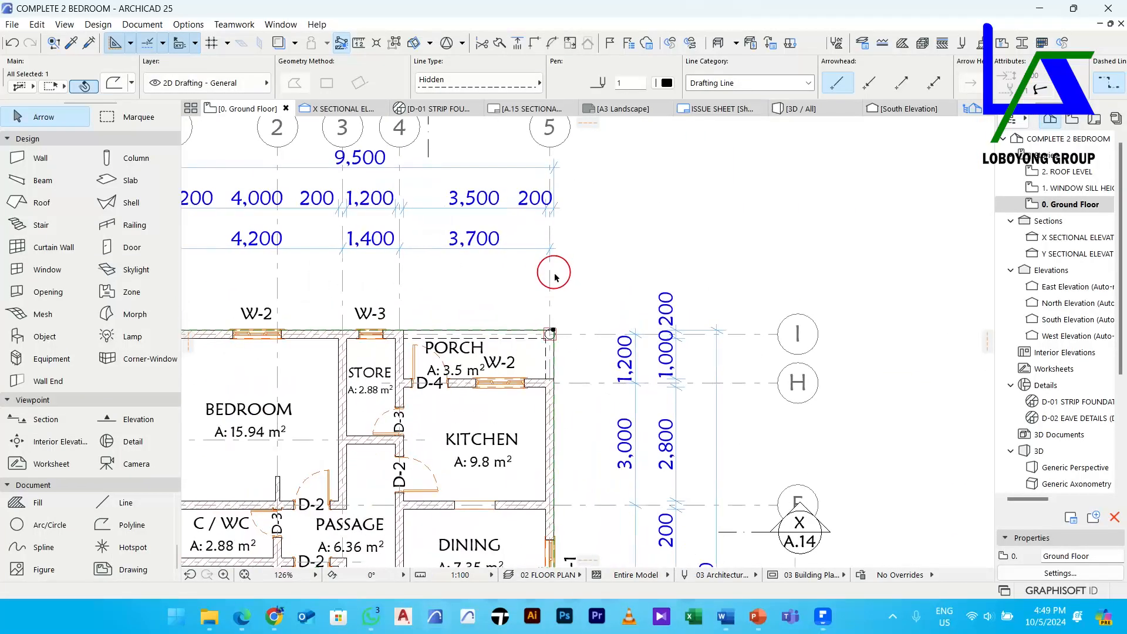
{"action": "left_click", "coordinate": [552, 332]}
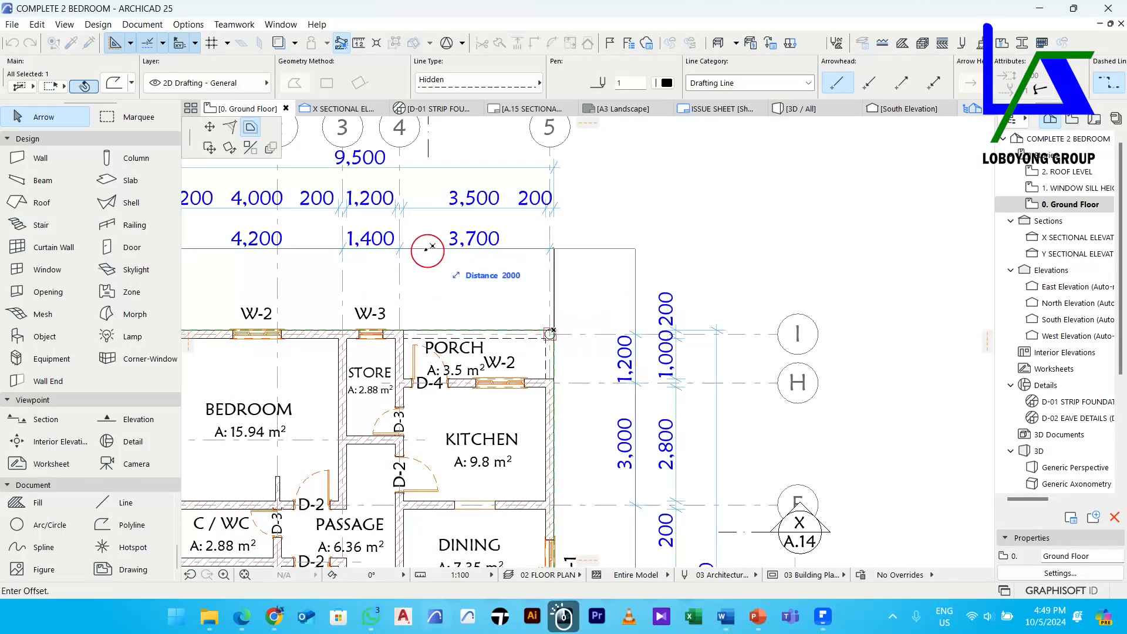
{"action": "middle_click_drag", "start_coordinate": [464, 249], "coordinate": [548, 448]}
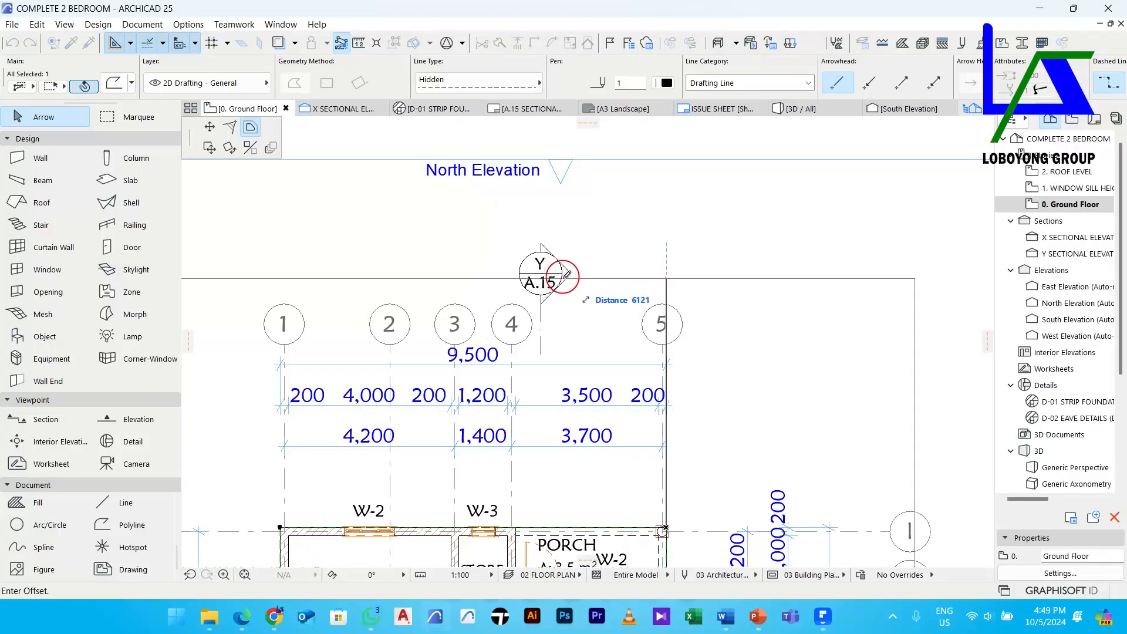
{"action": "type", "text": "6000"}
{"action": "key", "text": "Return"}
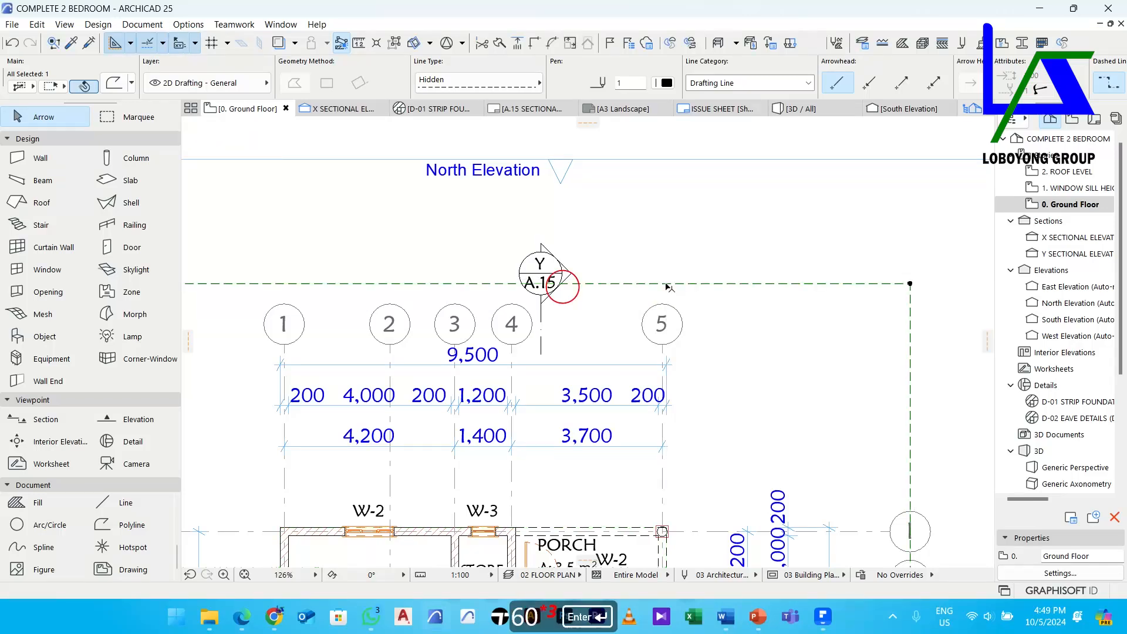
Stretch the north end of the Y section line onto the rectangle's north edge
{"action": "left_click", "coordinate": [556, 269]}
{"action": "scroll", "coordinate": [531, 261], "scroll_direction": "up", "scroll_amount": 5}
{"action": "left_click", "coordinate": [528, 286]}
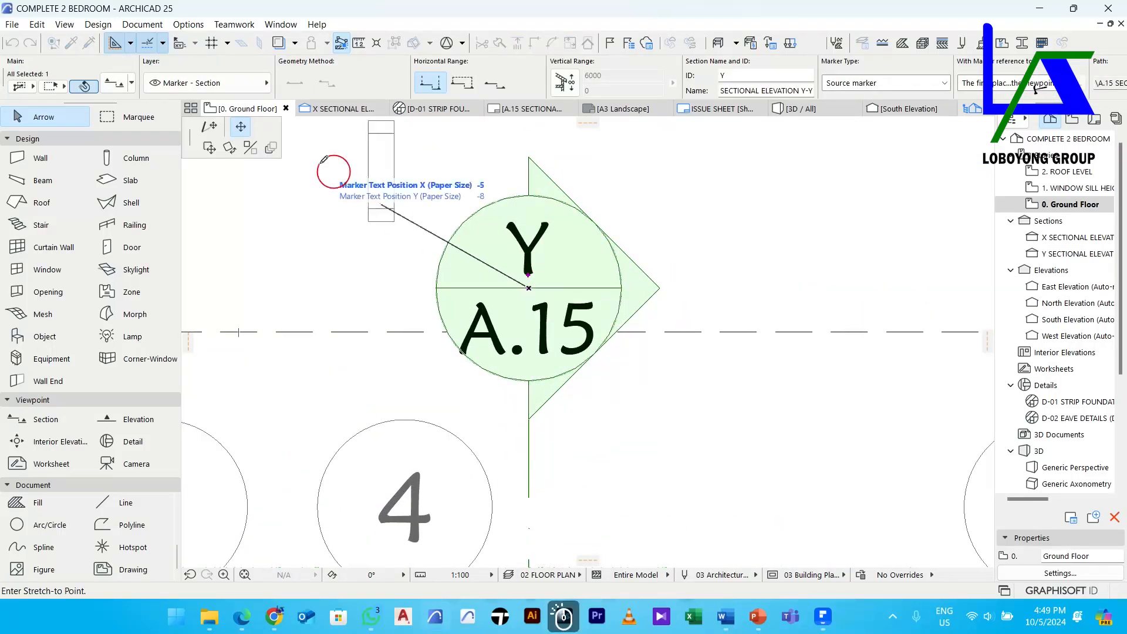
{"action": "left_click", "coordinate": [213, 128]}
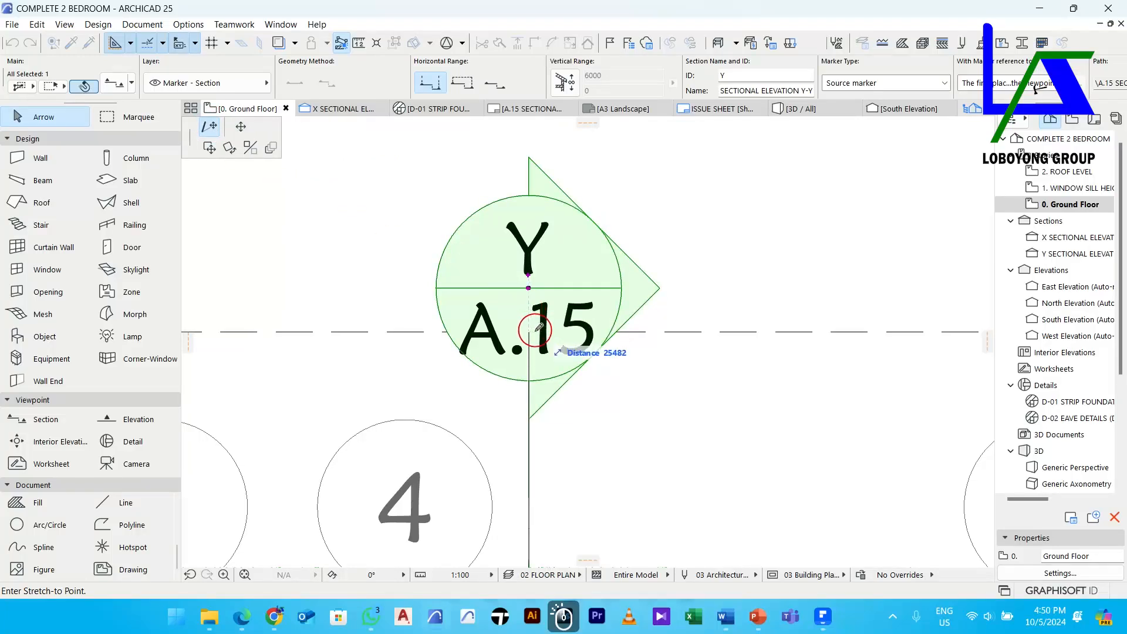
{"action": "scroll", "coordinate": [530, 323], "scroll_direction": "down", "scroll_amount": 4}
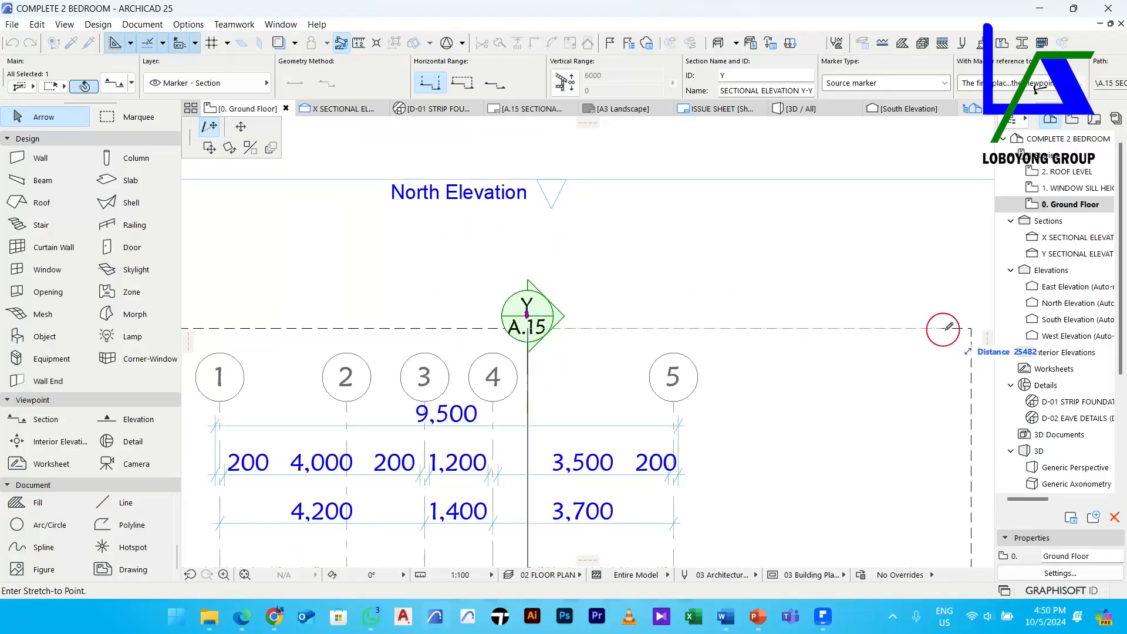
{"action": "left_click", "coordinate": [968, 327]}
{"action": "scroll", "coordinate": [584, 301], "scroll_direction": "down", "scroll_amount": 4}
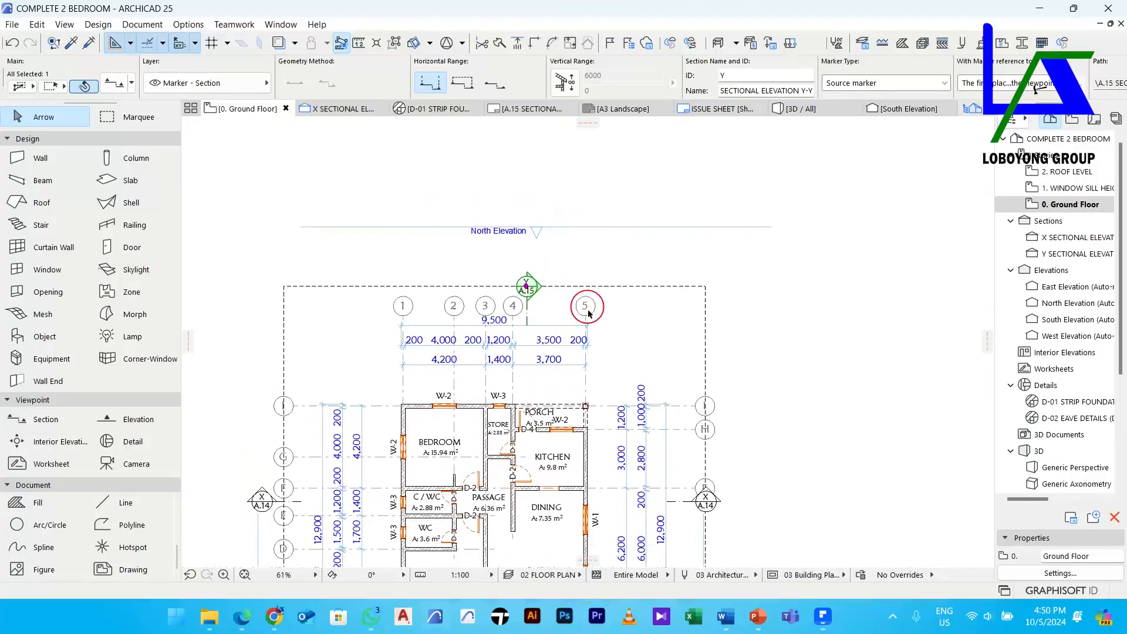
Stretch the south end of the Y section line onto the rectangle's south edge and deselect it
{"action": "scroll", "coordinate": [567, 490], "scroll_direction": "up", "scroll_amount": 5}
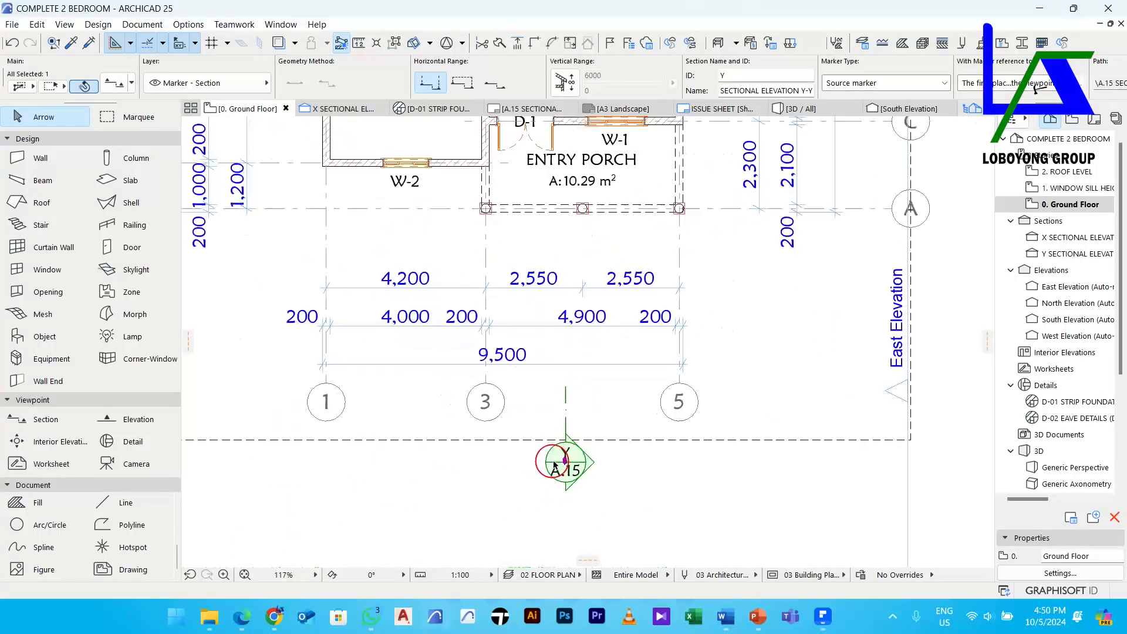
{"action": "scroll", "coordinate": [579, 467], "scroll_direction": "down", "scroll_amount": 3}
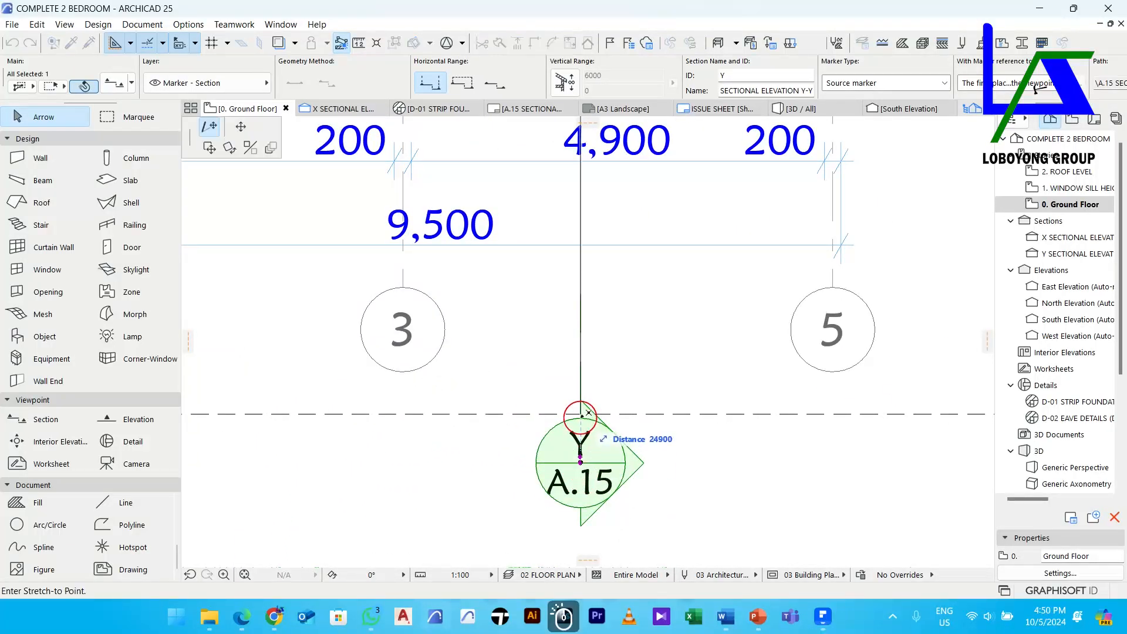
{"action": "scroll", "coordinate": [650, 327], "scroll_direction": "down", "scroll_amount": 4}
{"action": "scroll", "coordinate": [684, 221], "scroll_direction": "up", "scroll_amount": 4}
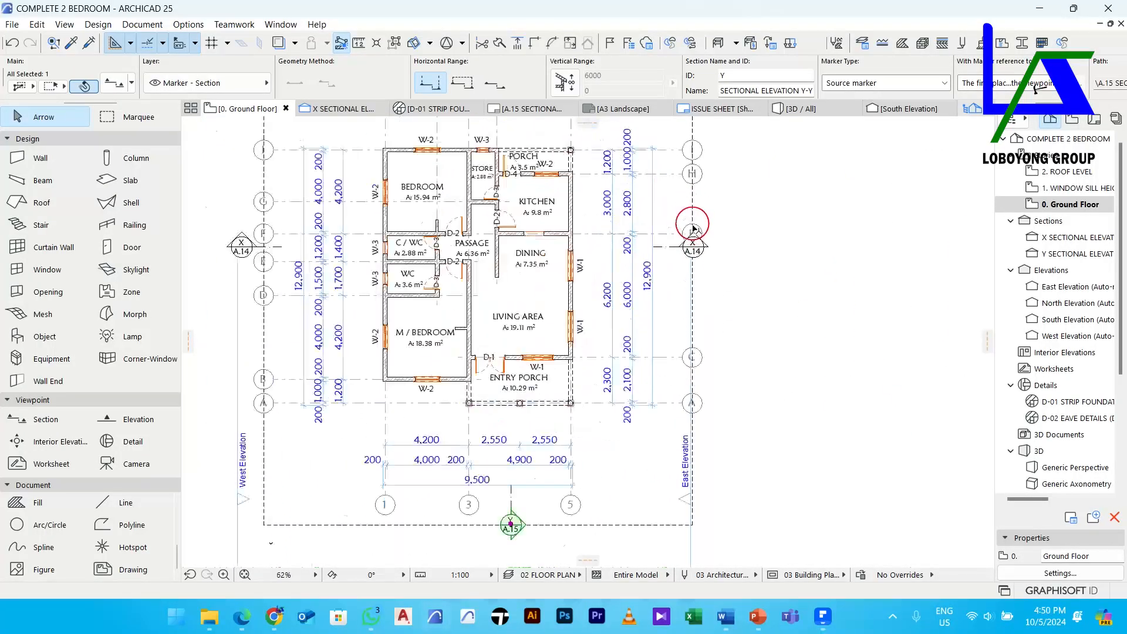
{"action": "scroll", "coordinate": [665, 271], "scroll_direction": "down", "scroll_amount": 5}
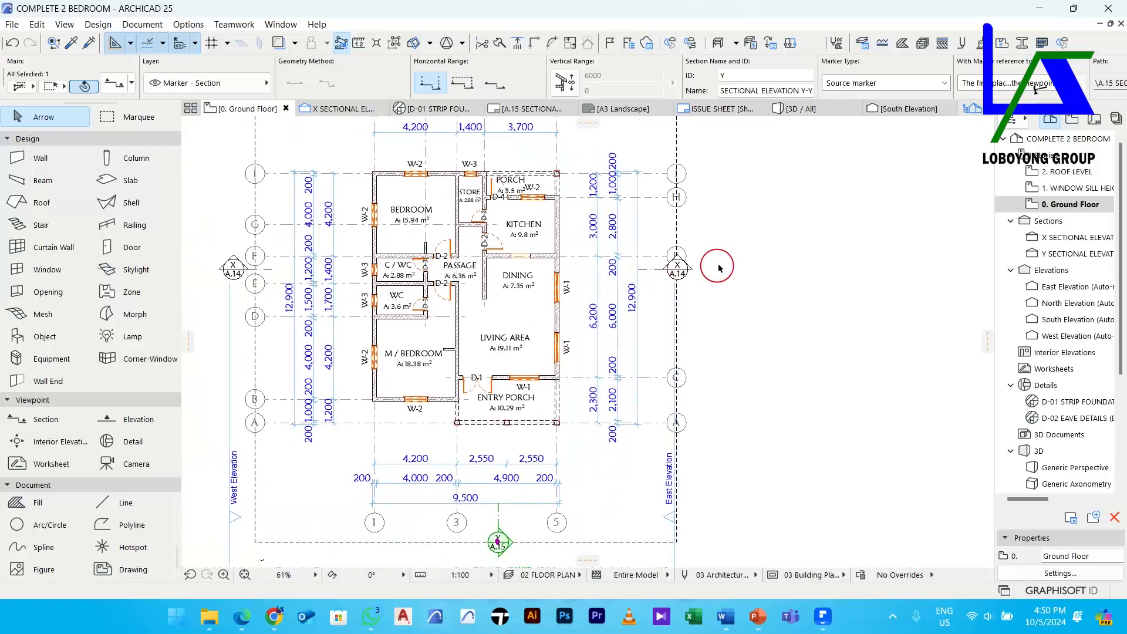
{"action": "scroll", "coordinate": [717, 267], "scroll_direction": "up", "scroll_amount": 2}
{"action": "left_click", "coordinate": [721, 237]}
Offset only the rectangle's east edge outwards by 1000 mm and by another 500 mm
{"action": "middle_click_drag", "start_coordinate": [720, 237], "coordinate": [710, 306]}
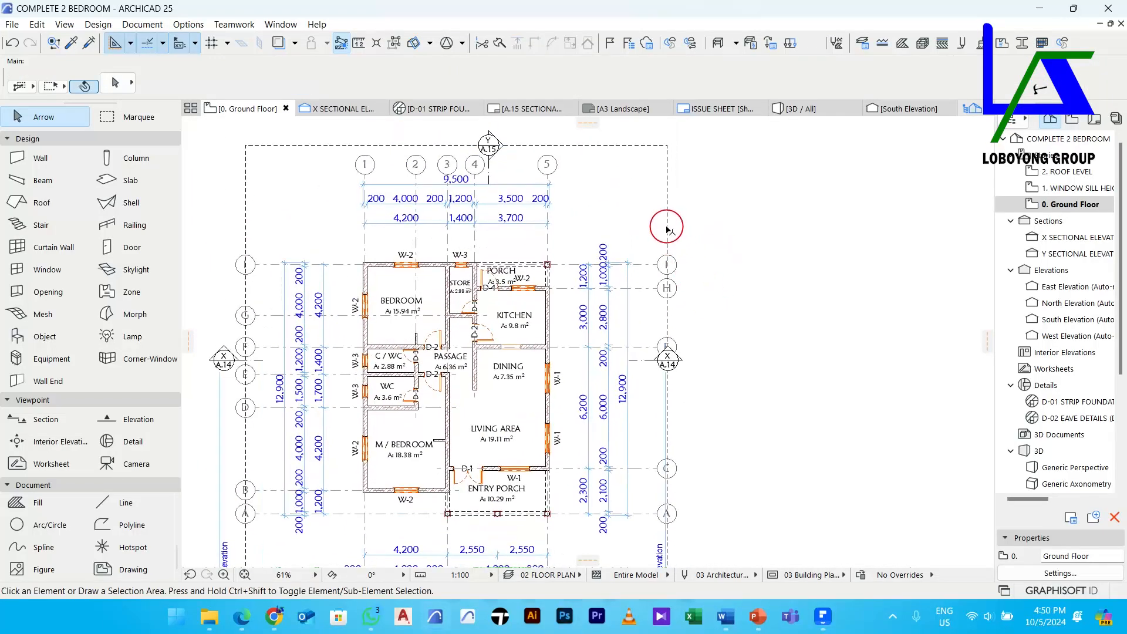
{"action": "left_click", "coordinate": [667, 227]}
{"action": "left_click", "coordinate": [666, 227]}
{"action": "left_click", "coordinate": [270, 127]}
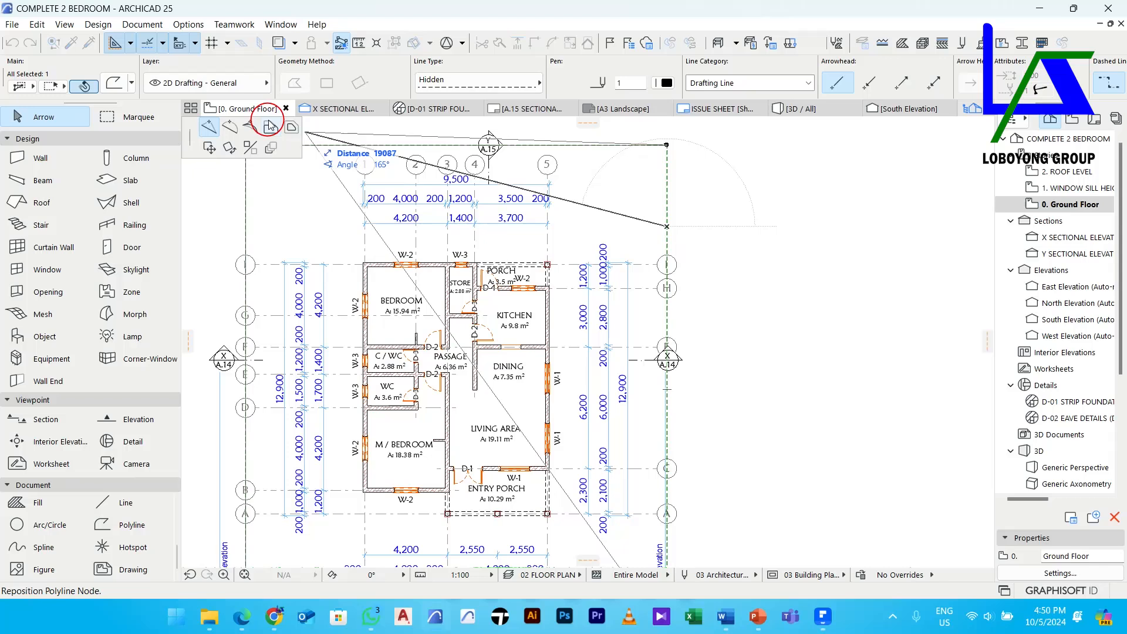
{"action": "type", "text": "1000"}
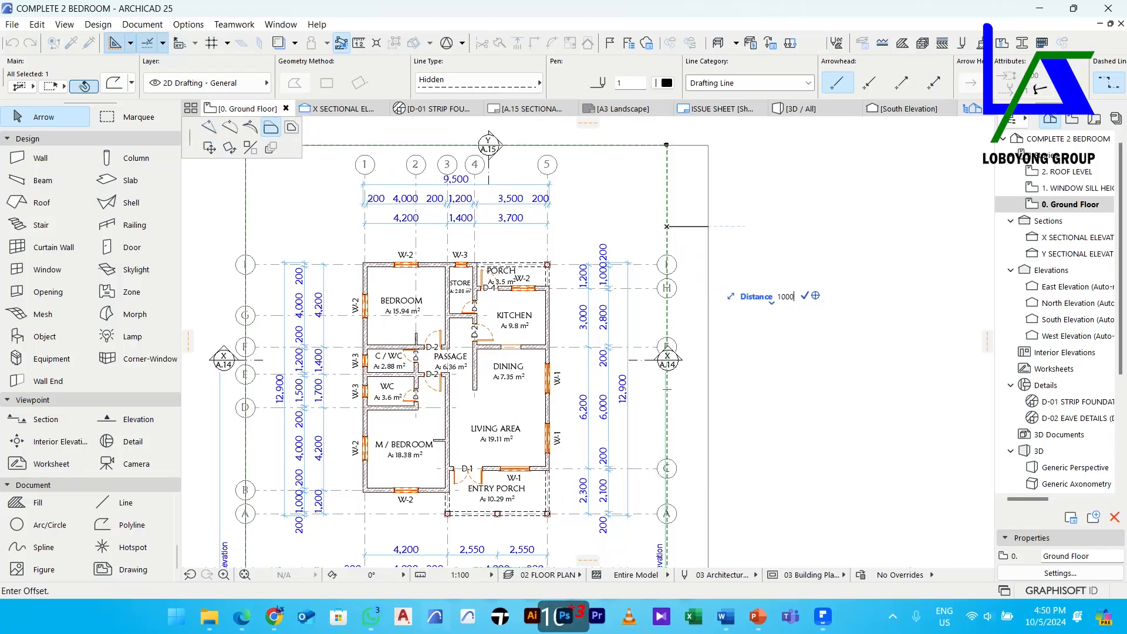
{"action": "key", "text": "Return"}
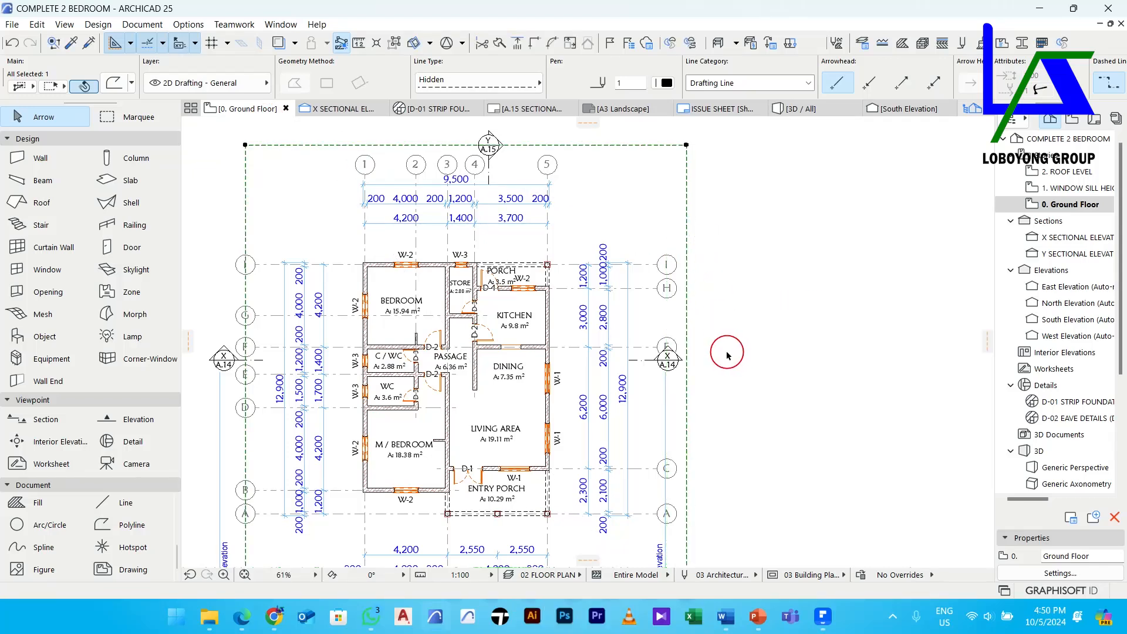
{"action": "left_click", "coordinate": [688, 271]}
{"action": "type", "text": "500"}
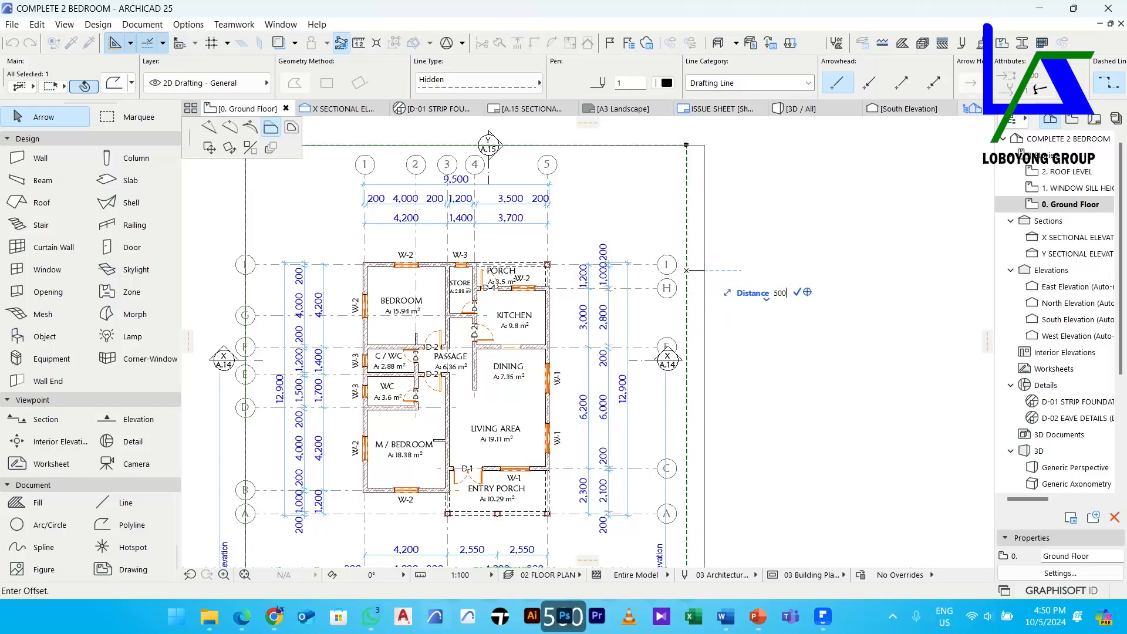
{"action": "key", "text": "Return"}
Stretch the east end of the X section line onto the rectangle's east edge and deselect it
{"action": "scroll", "coordinate": [672, 355], "scroll_direction": "up", "scroll_amount": 4}
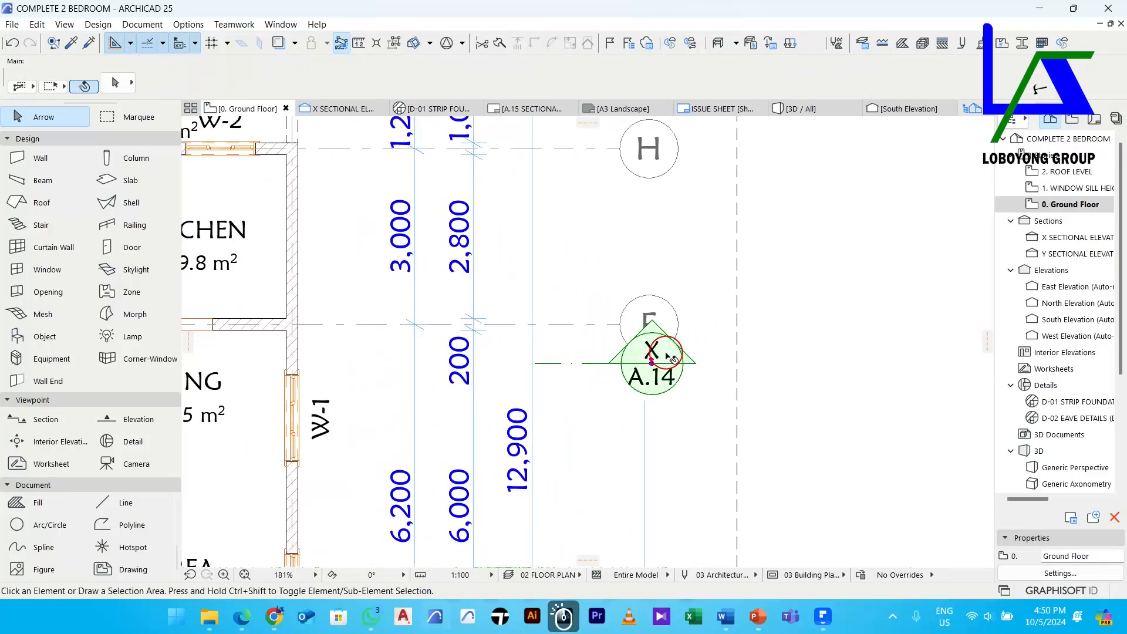
{"action": "left_click", "coordinate": [669, 357]}
{"action": "left_click", "coordinate": [669, 358]}
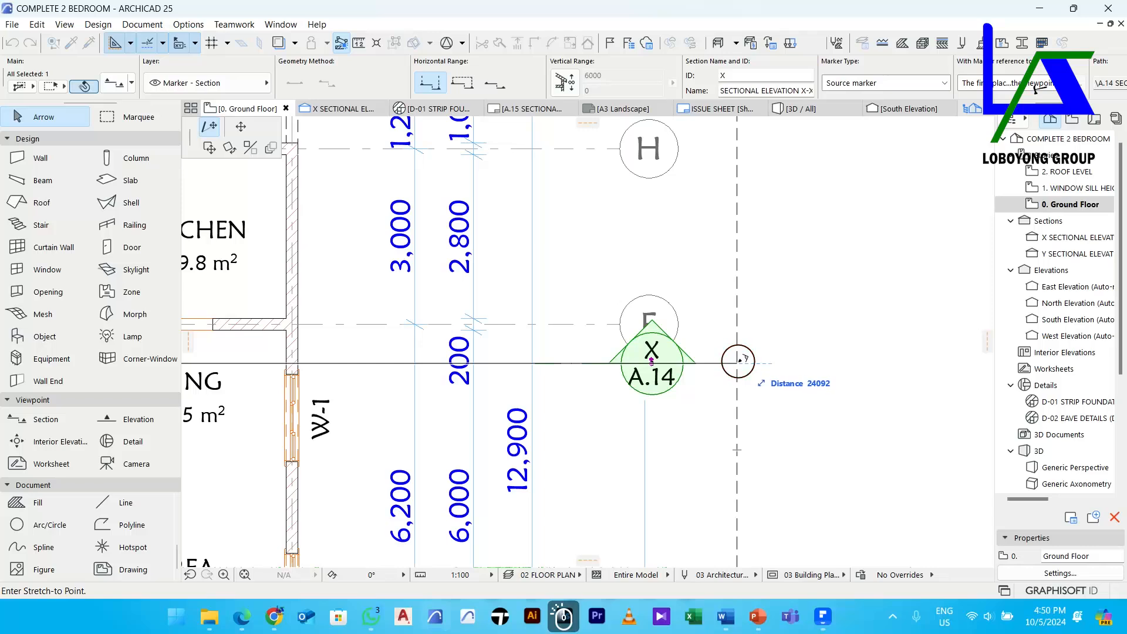
{"action": "left_click", "coordinate": [738, 361]}
{"action": "scroll", "coordinate": [780, 351], "scroll_direction": "down", "scroll_amount": 3}
{"action": "left_click", "coordinate": [819, 317]}
{"action": "scroll", "coordinate": [801, 308], "scroll_direction": "down", "scroll_amount": 4}
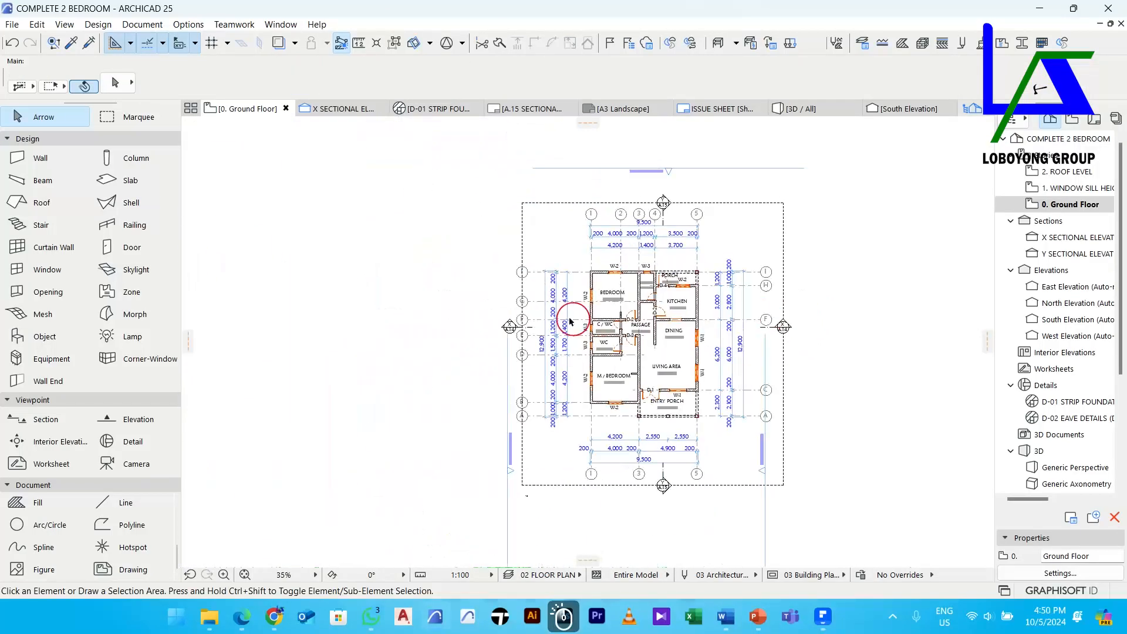
Offset only the rectangle's west edge outwards by 1500 mm
{"action": "scroll", "coordinate": [512, 238], "scroll_direction": "up", "scroll_amount": 3}
{"action": "left_click", "coordinate": [528, 235]}
{"action": "left_click", "coordinate": [528, 236]}
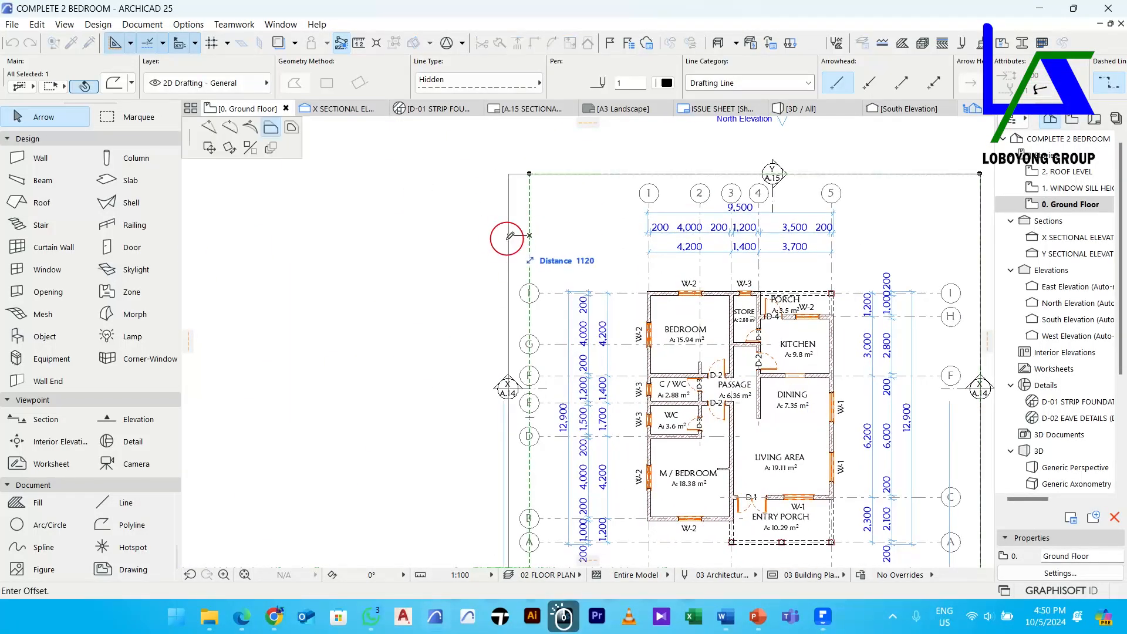
{"action": "type", "text": "1500"}
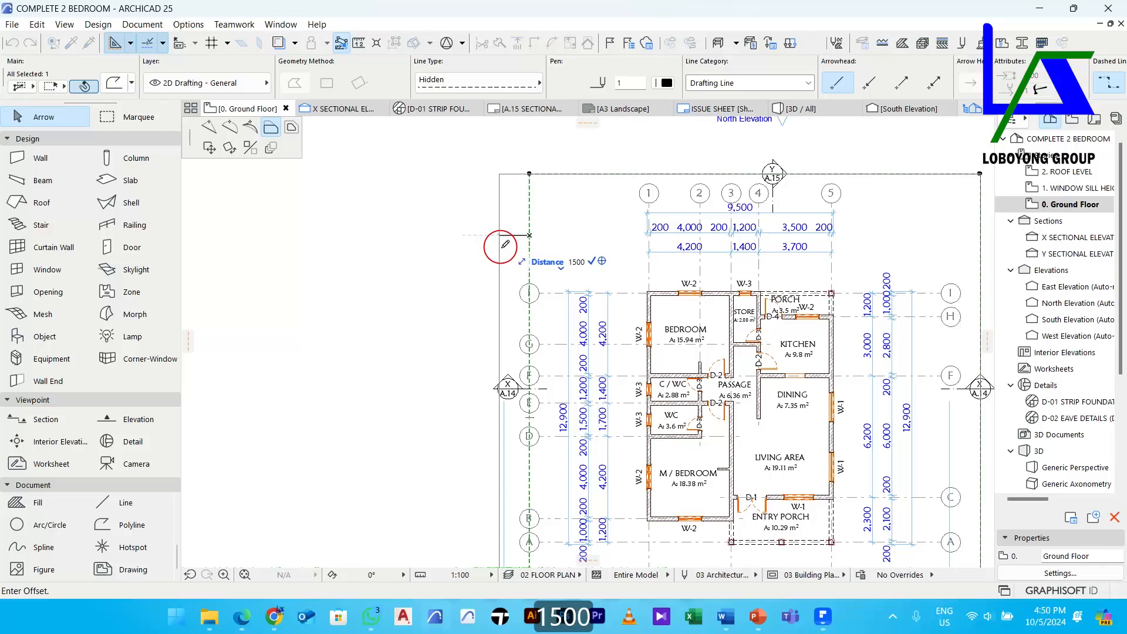
{"action": "key", "text": "Return"}
Stretch the west end of the X section line onto the rectangle's west edge and deselect it
{"action": "left_click", "coordinate": [507, 387]}
{"action": "scroll", "coordinate": [509, 388], "scroll_direction": "up", "scroll_amount": 1}
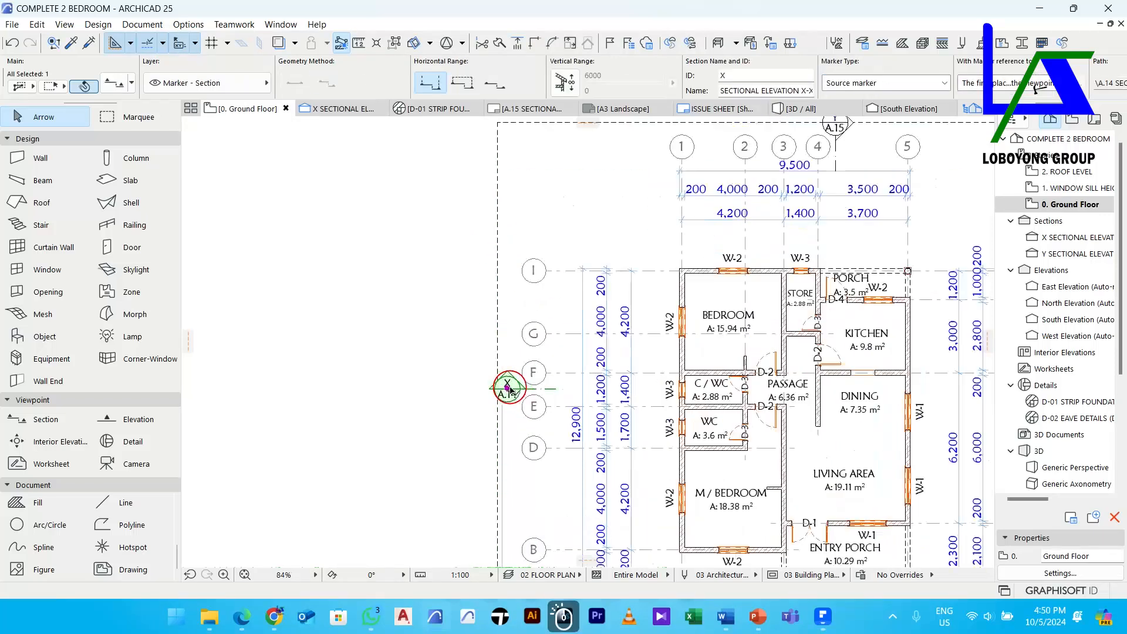
{"action": "scroll", "coordinate": [510, 388], "scroll_direction": "up", "scroll_amount": 2}
{"action": "left_click", "coordinate": [506, 388]}
{"action": "left_click", "coordinate": [489, 386]}
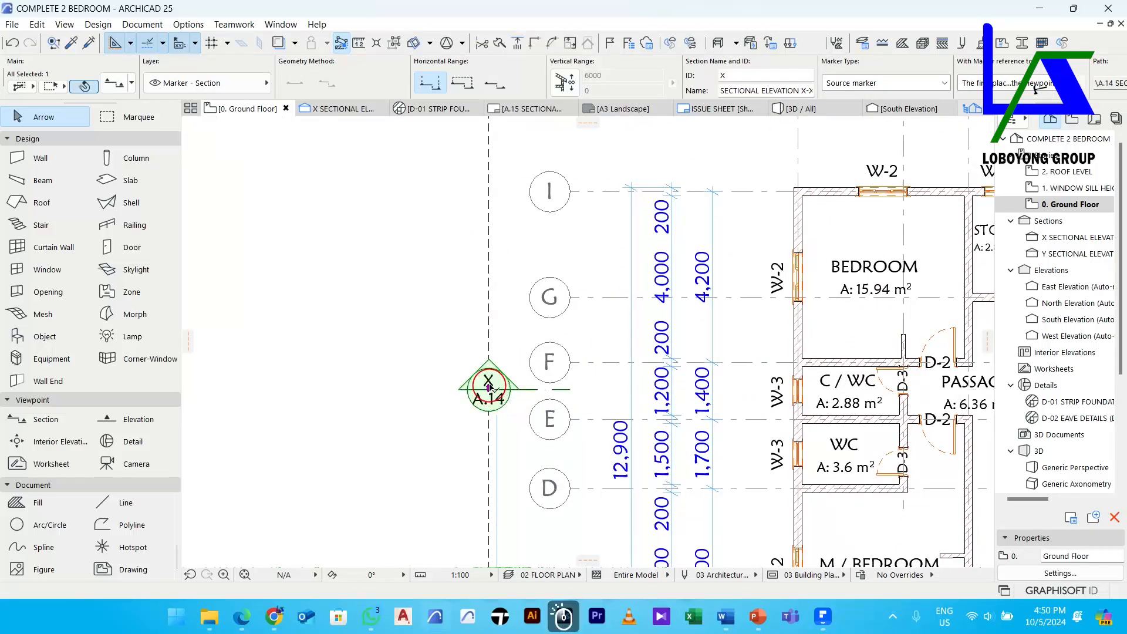
{"action": "scroll", "coordinate": [489, 386], "scroll_direction": "down", "scroll_amount": 4}
{"action": "left_click", "coordinate": [415, 360]}
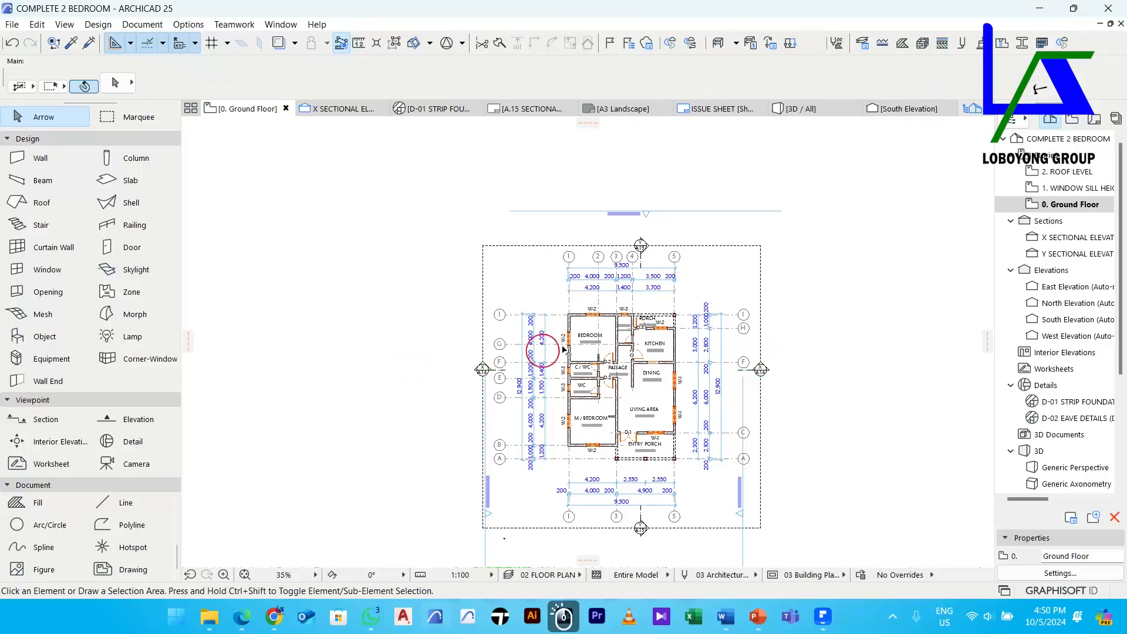
Delete the dashed guide rectangle around the ground floor plan
{"action": "left_click", "coordinate": [739, 246]}
{"action": "key", "text": "Delete"}
{"action": "middle_click_drag", "start_coordinate": [745, 286], "coordinate": [689, 231]}
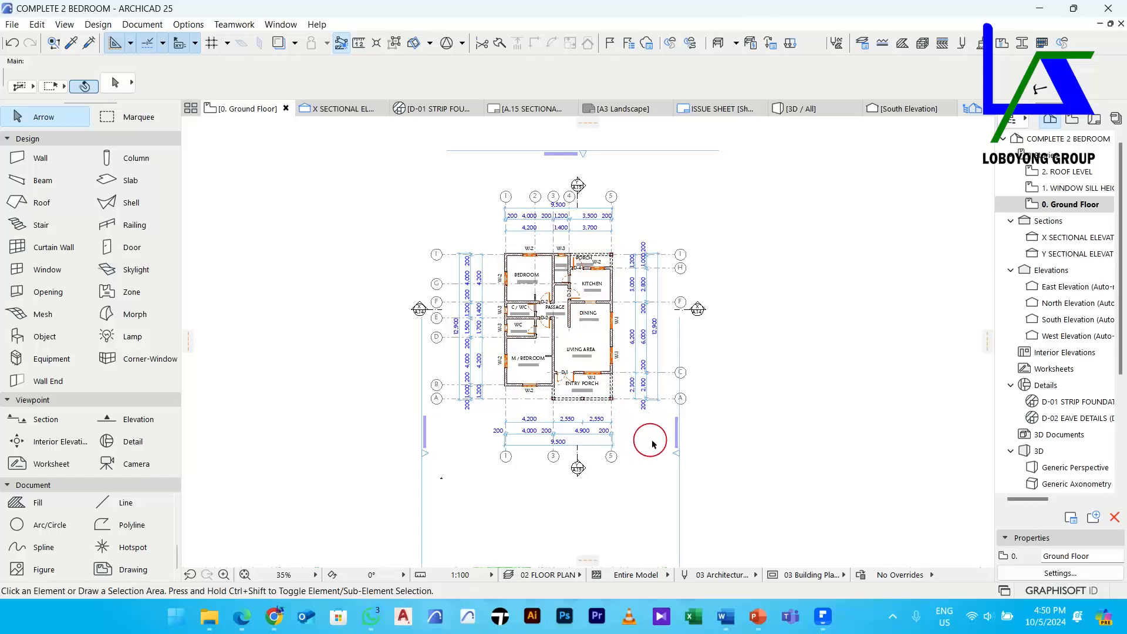
{"action": "middle_click_drag", "start_coordinate": [670, 424], "coordinate": [662, 409]}
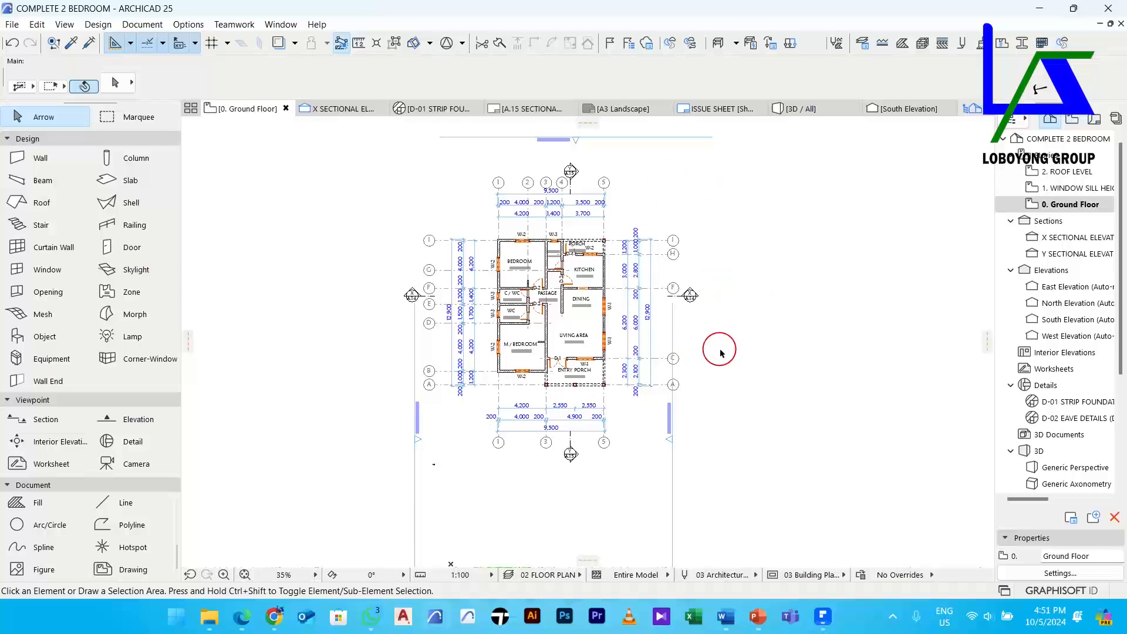
{"action": "middle_click_drag", "start_coordinate": [721, 354], "coordinate": [706, 329]}
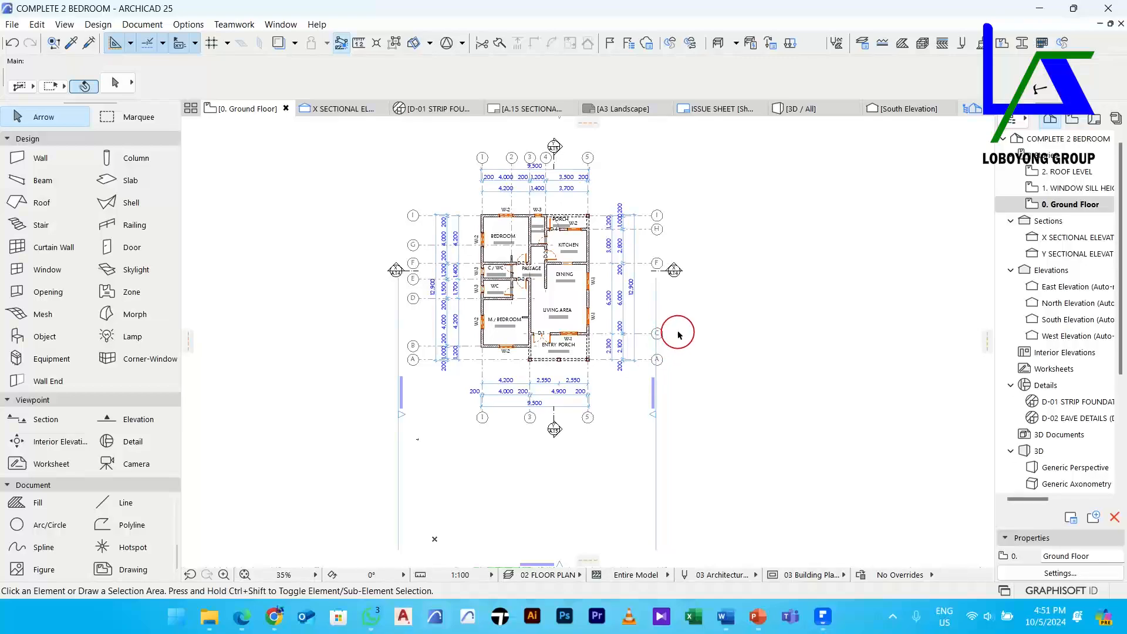